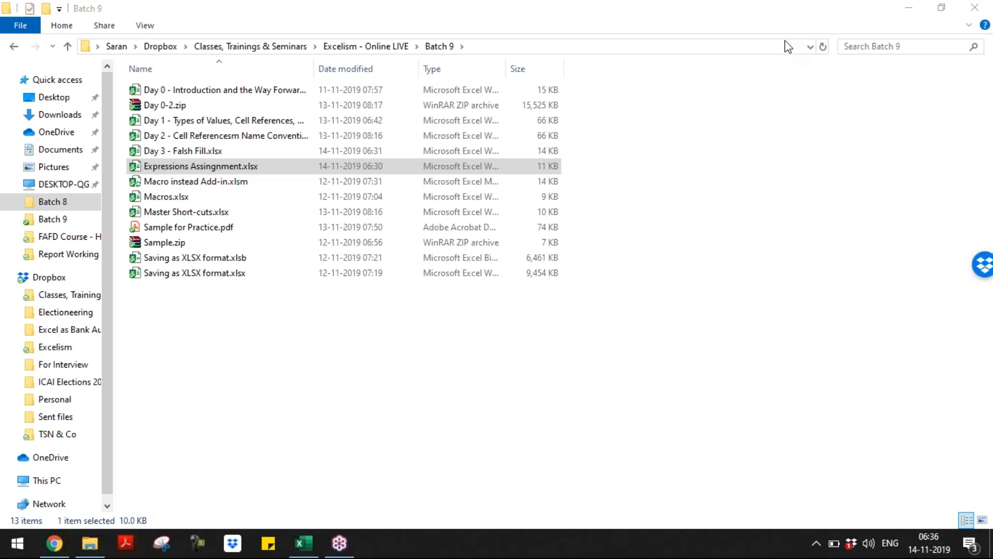
# Bring the Expressions Assingment.xlsx Excel window to the front from the taskbar
pyautogui.click(305, 544)
pyautogui.click(309, 439)
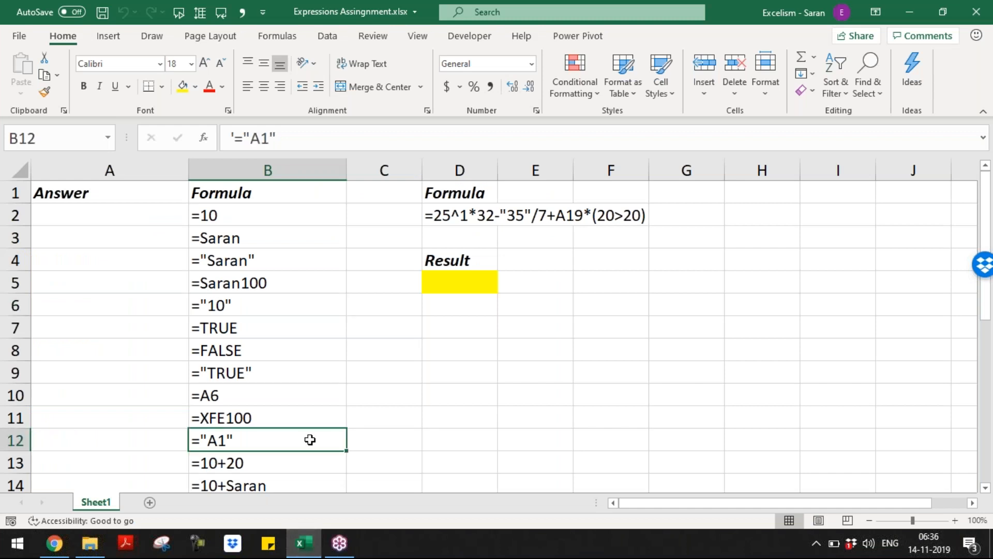
pyautogui.hotkey('ctrl', 'Up')
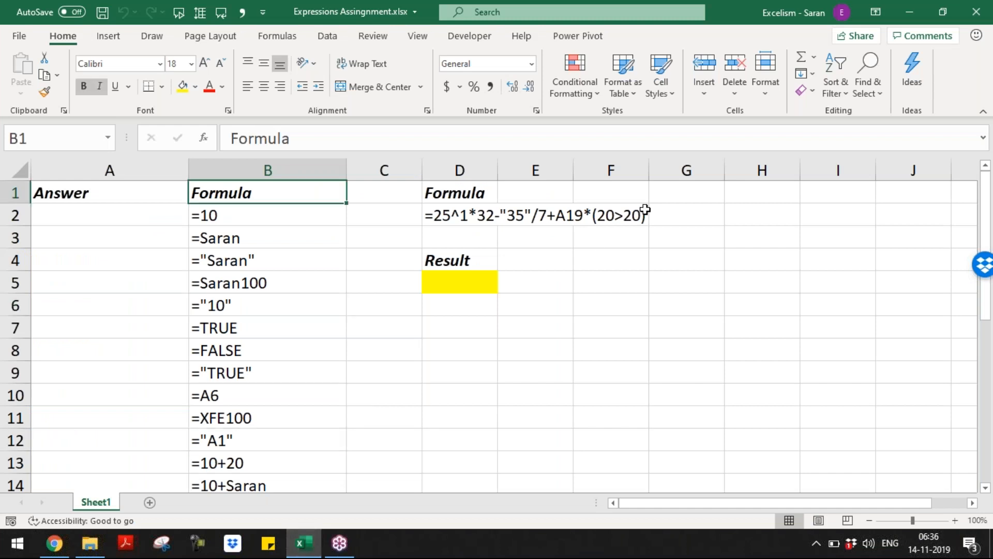
pyautogui.click(984, 42)
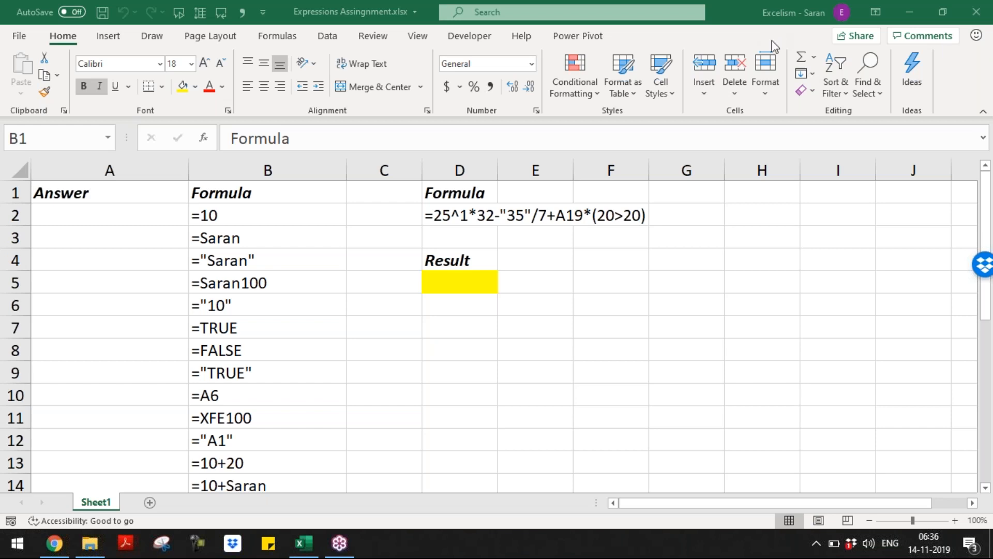
pyautogui.click(146, 220)
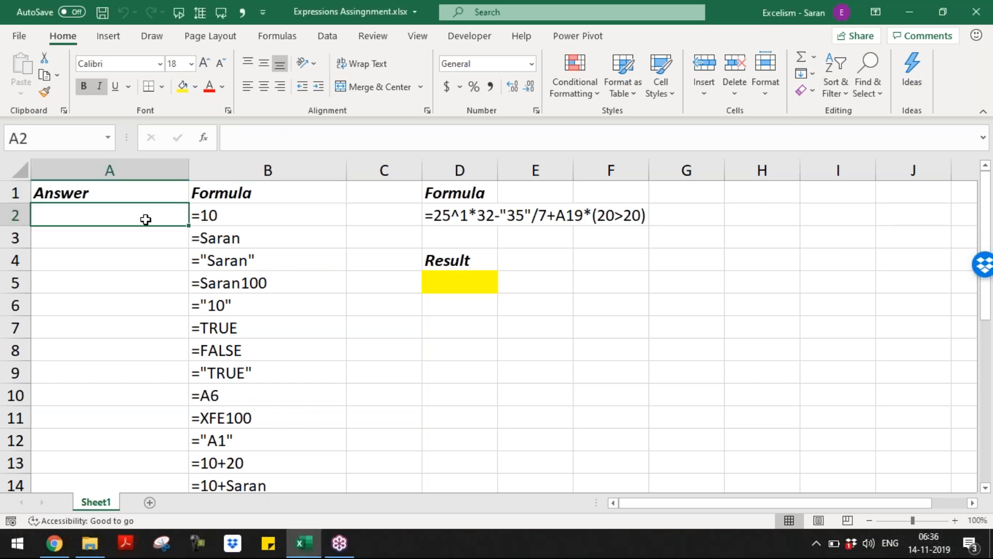
pyautogui.press('Right')
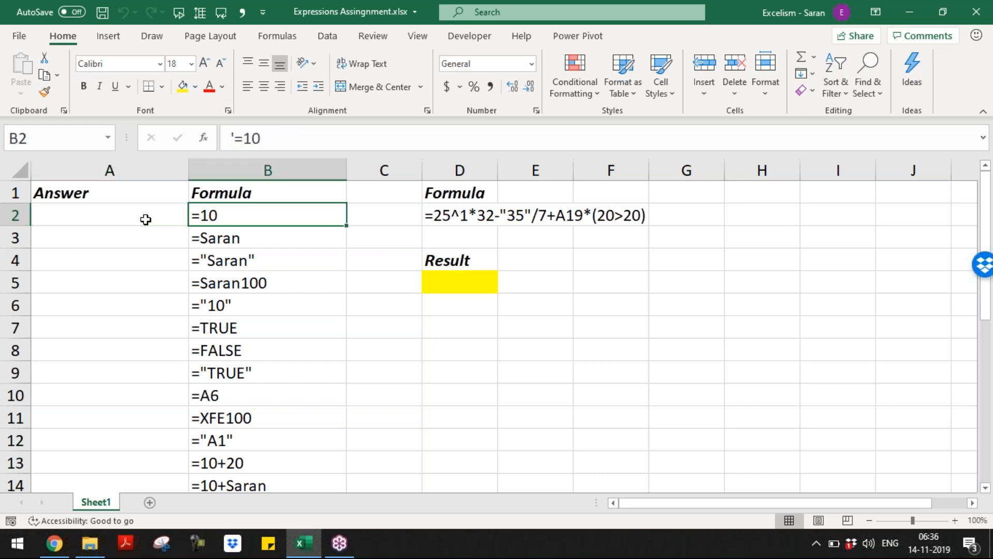
pyautogui.hotkey('ctrl', 'Down')
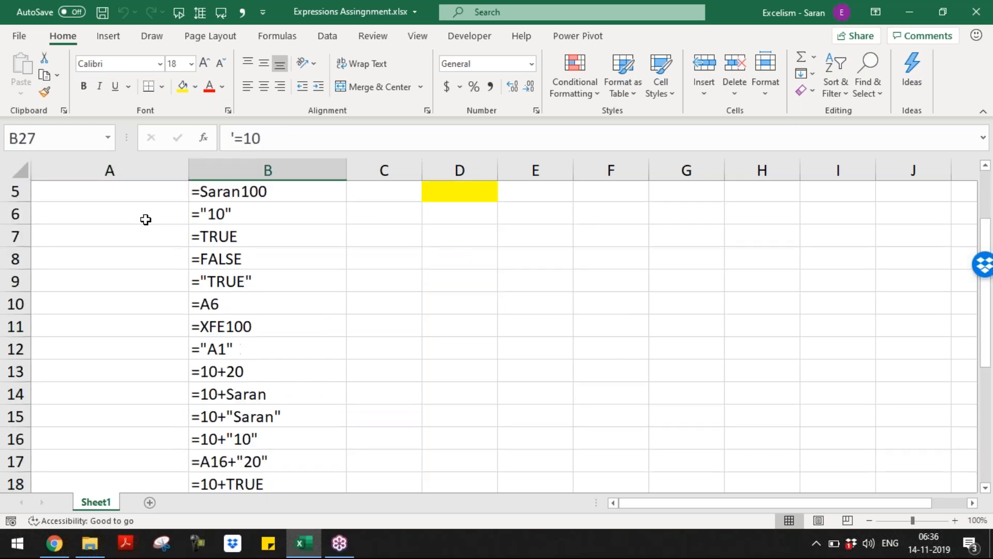
pyautogui.hotkey('ctrl', 'Up')
pyautogui.hotkey('ctrl', 'Up')
pyautogui.press('Down')
pyautogui.press('Left')
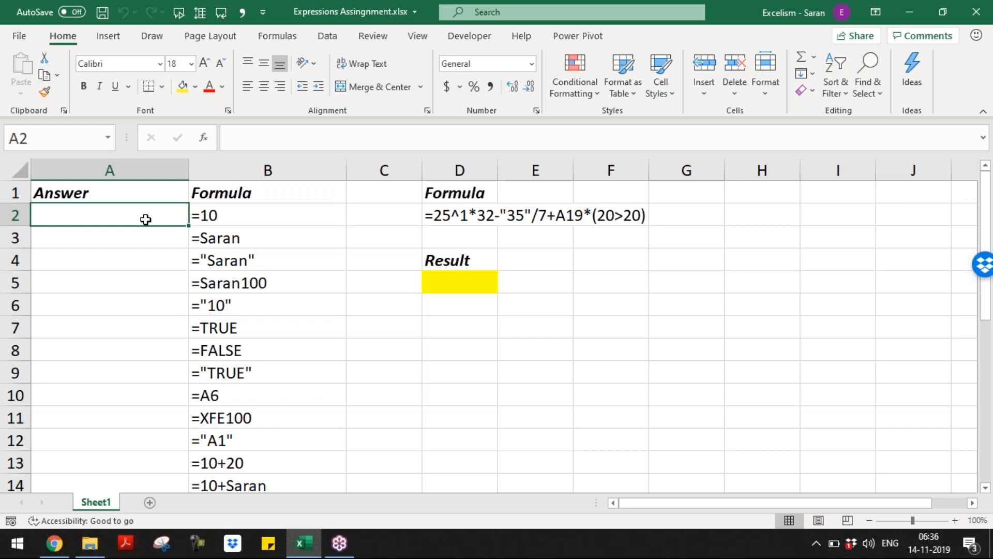
pyautogui.press('Right')
pyautogui.press('Left')
# Enter 10 in A2, =Saran in A3 and ="Saran" in A4
pyautogui.write('10')
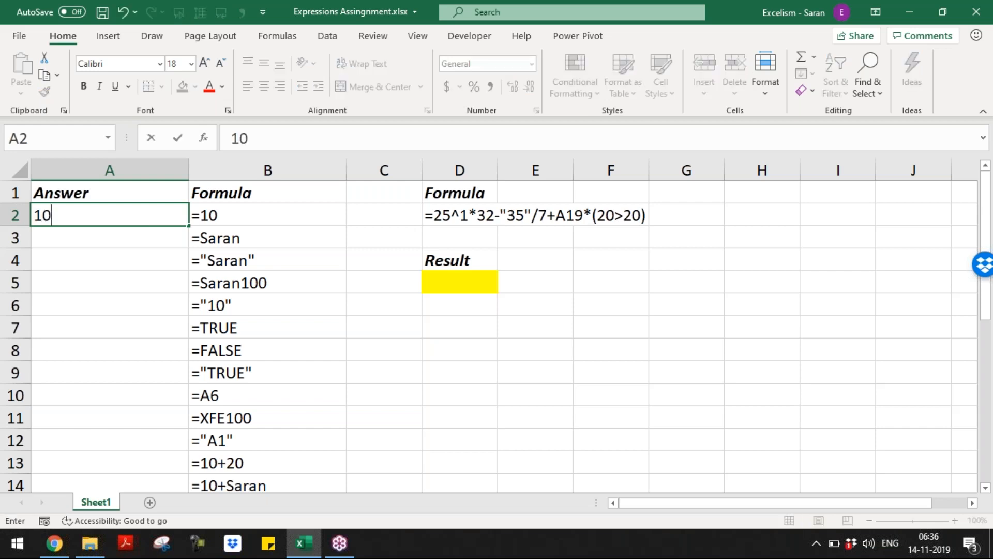
pyautogui.press('Return')
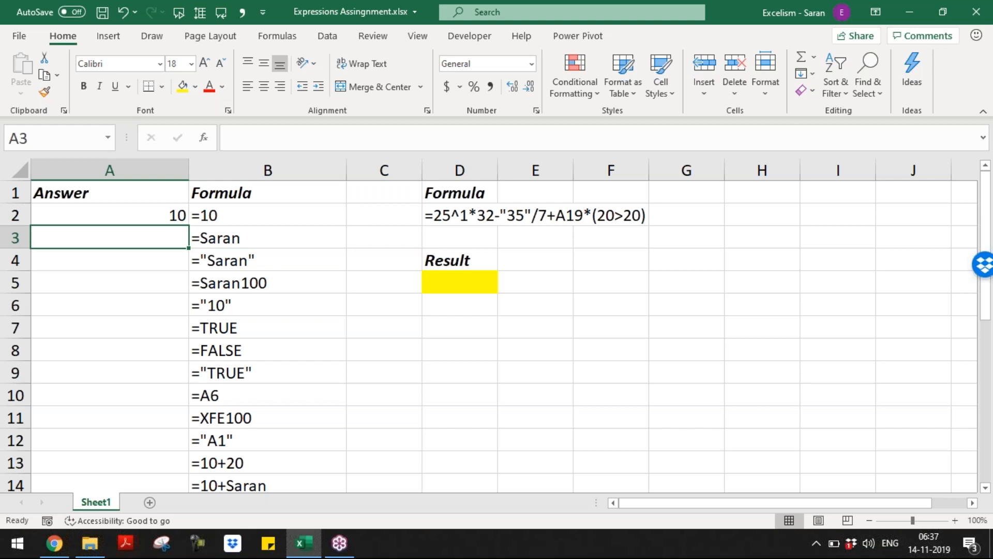
pyautogui.press('Right')
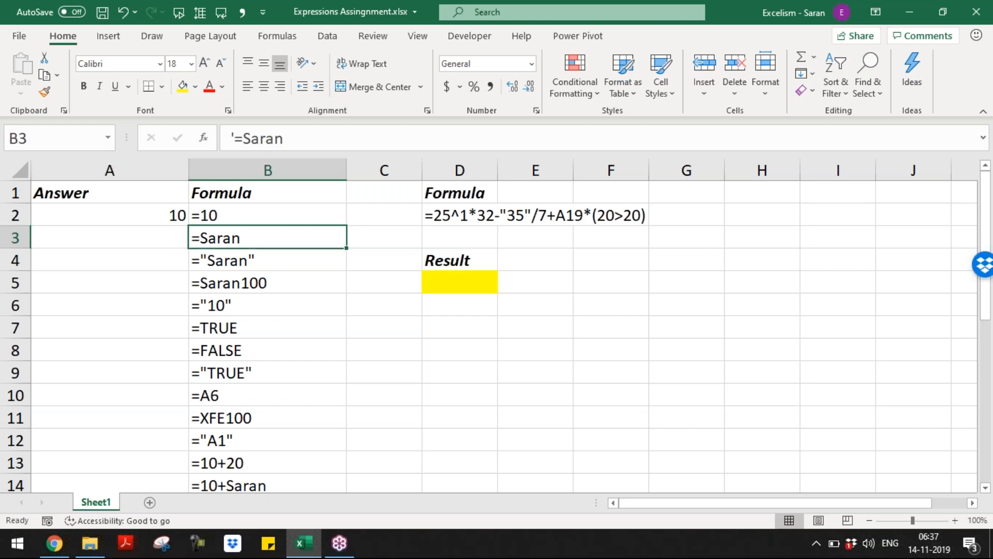
pyautogui.press('Left')
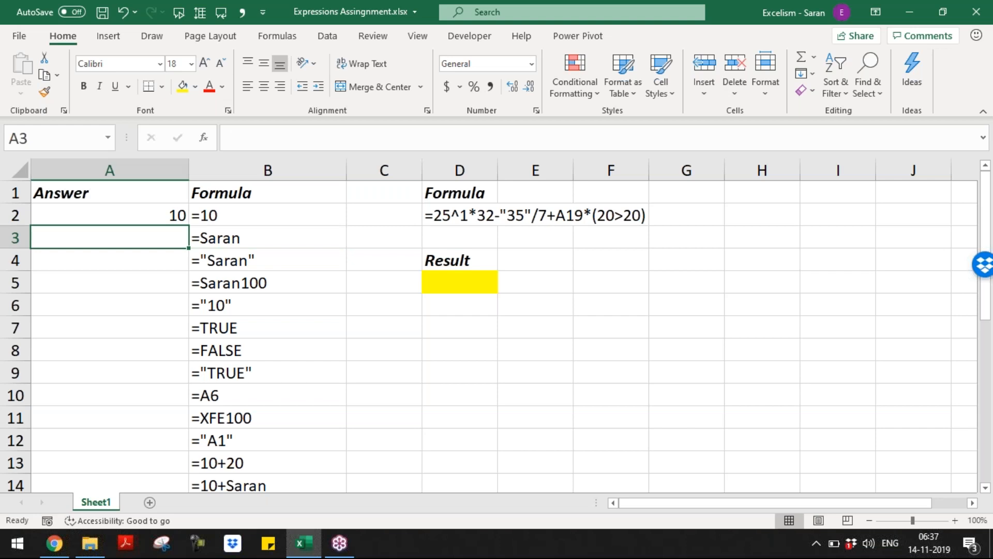
pyautogui.write('#')
pyautogui.press('BackSpace')
pyautogui.write('=')
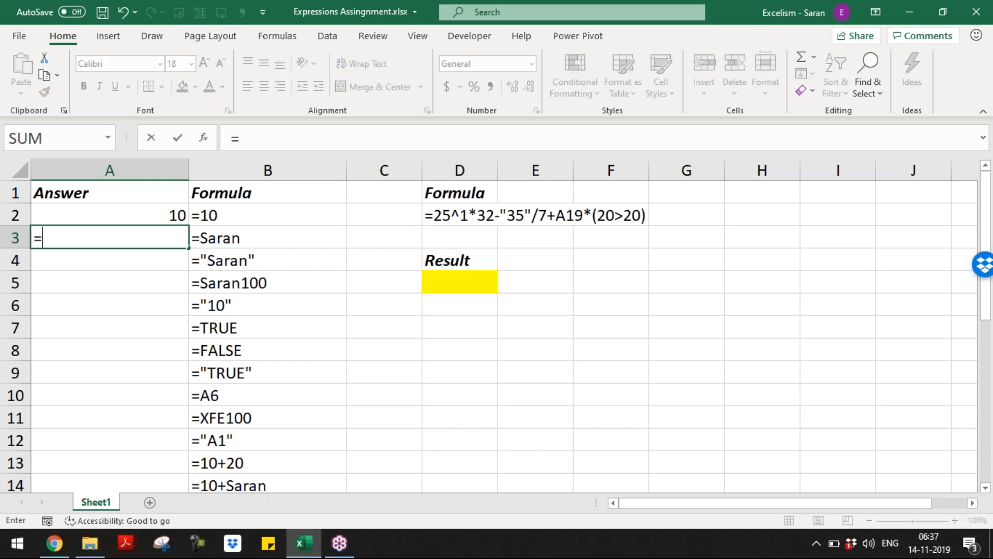
pyautogui.write('Saran')
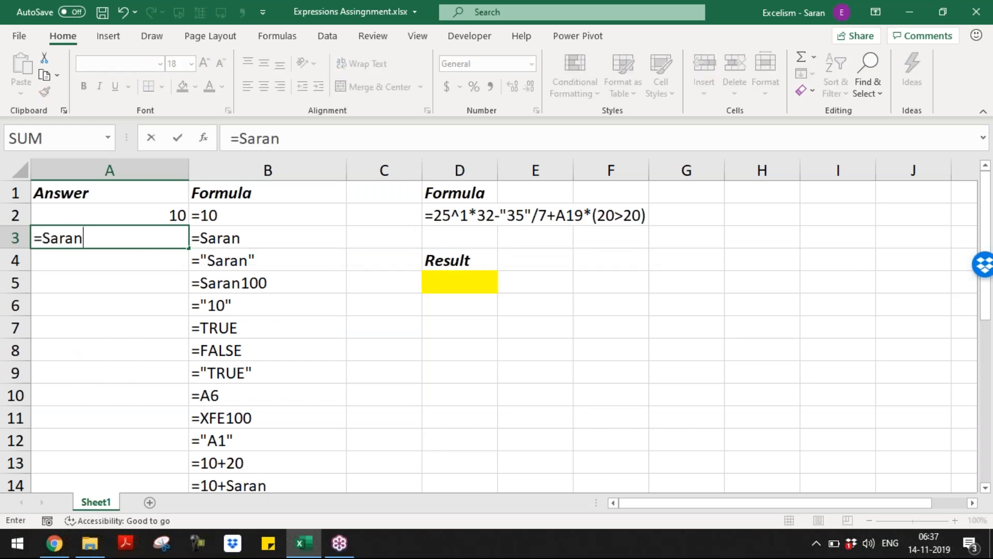
pyautogui.press('Return')
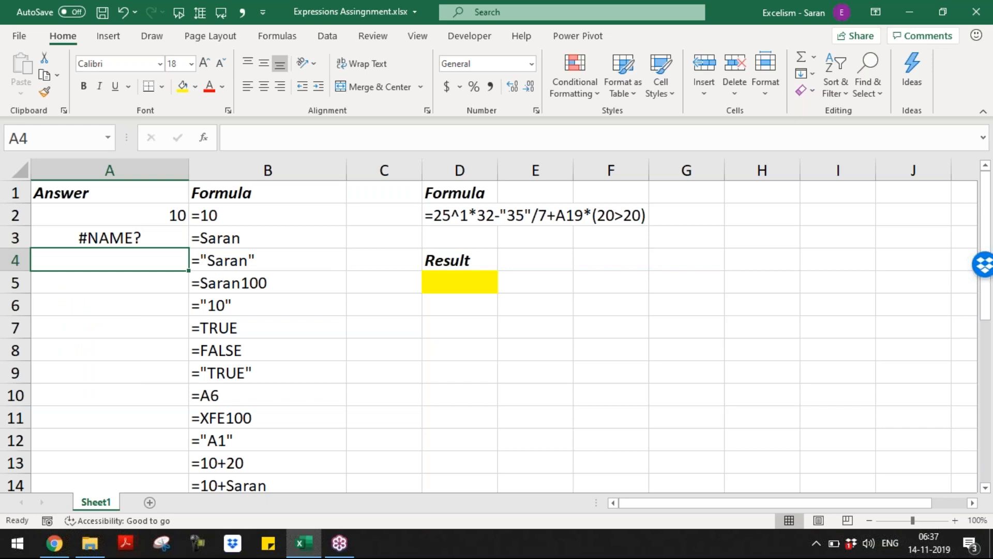
pyautogui.write('="')
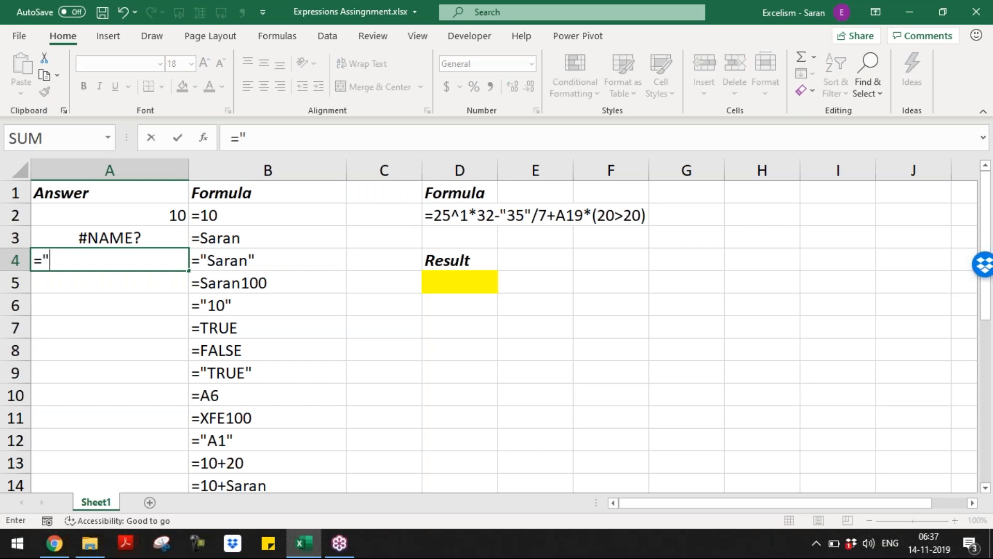
pyautogui.write('Saran"')
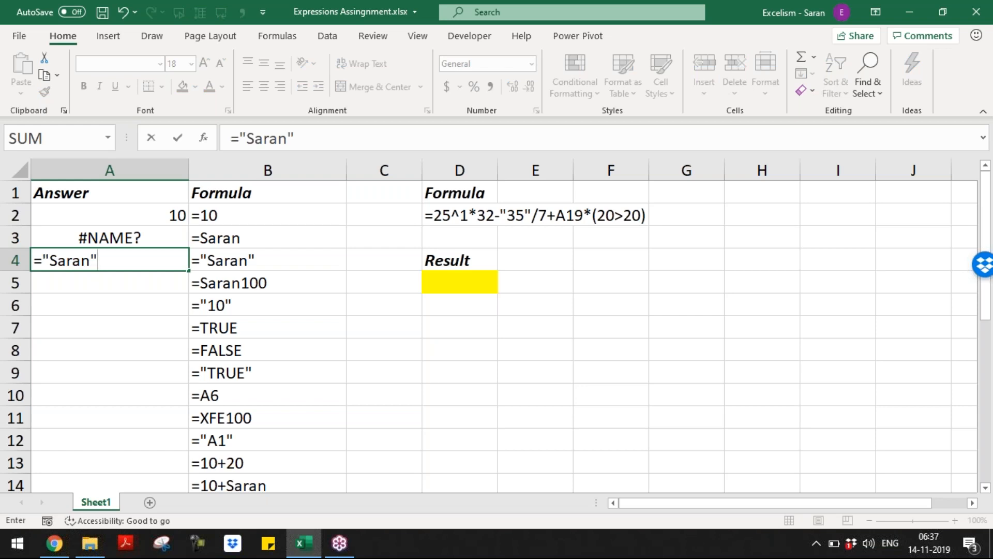
pyautogui.press('Return')
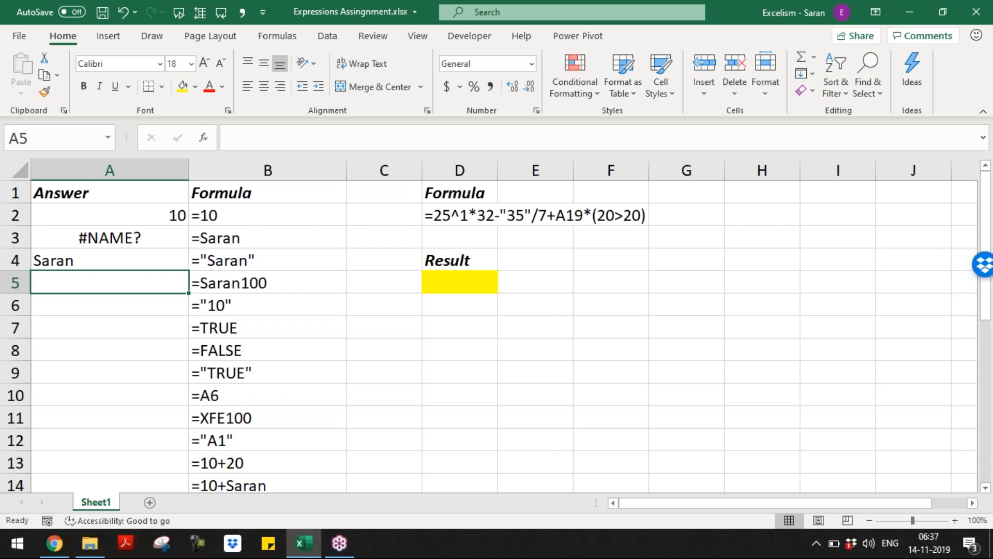
# Enter =Saran100 in A5 and ="10" in A6
pyautogui.write('=')
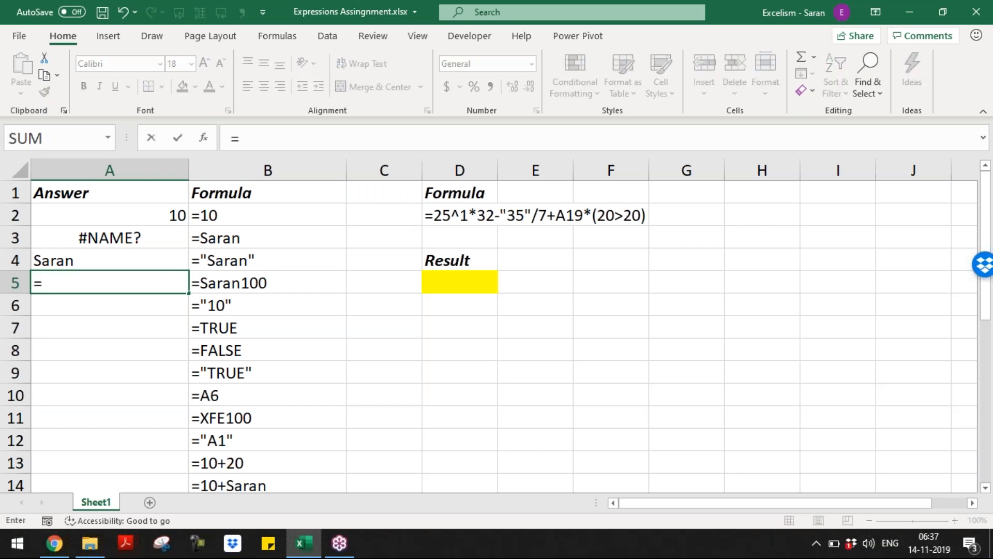
pyautogui.write('Saran100')
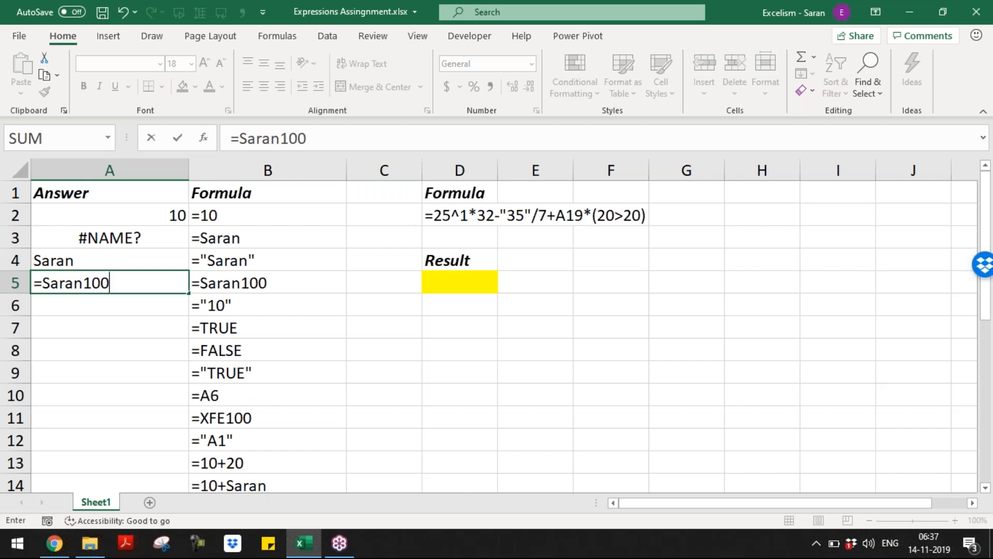
pyautogui.hotkey('ctrl', 'Return')
pyautogui.press('Return')
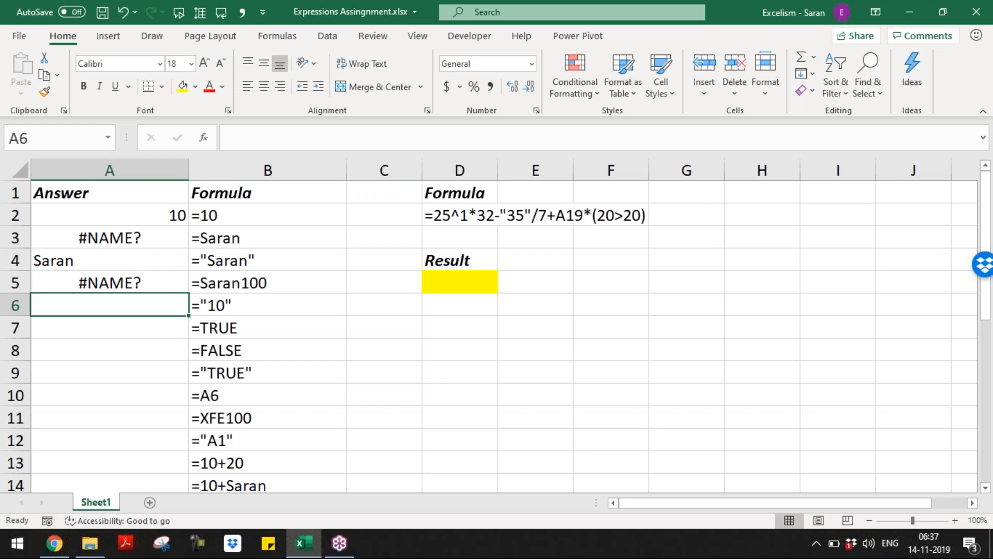
pyautogui.write('="10"')
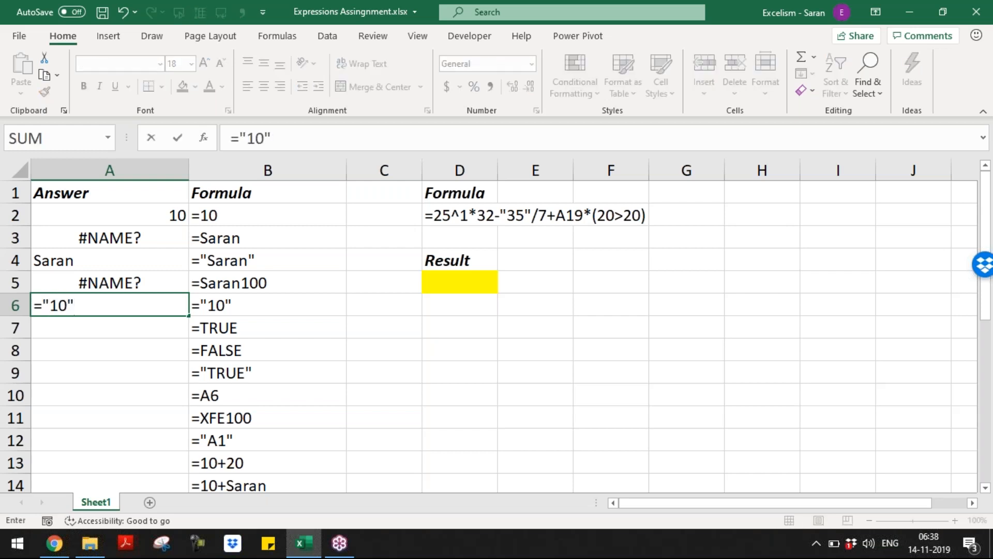
pyautogui.press('Return')
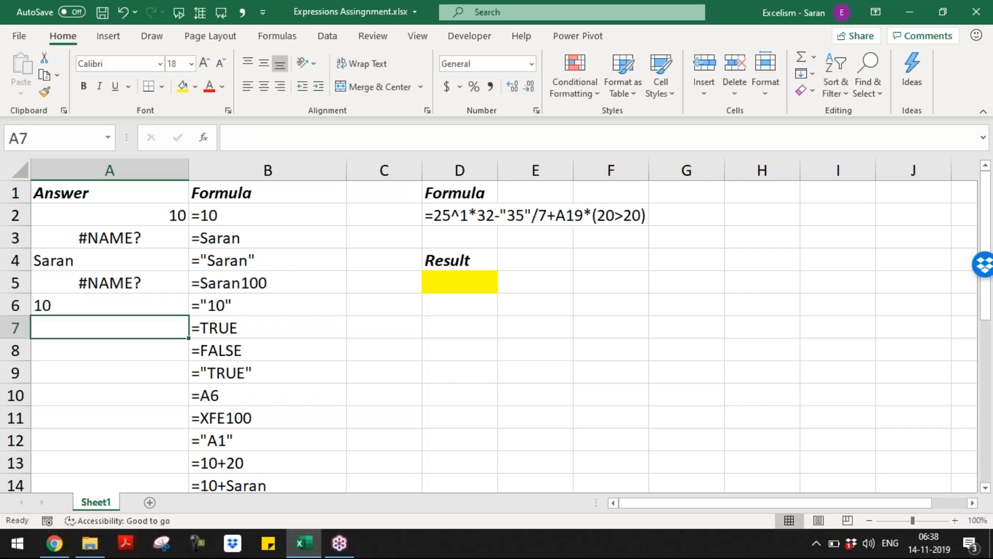
# Enter =TRUE, =FALSE and ="TRUE" in A7 through A9
pyautogui.write('=')
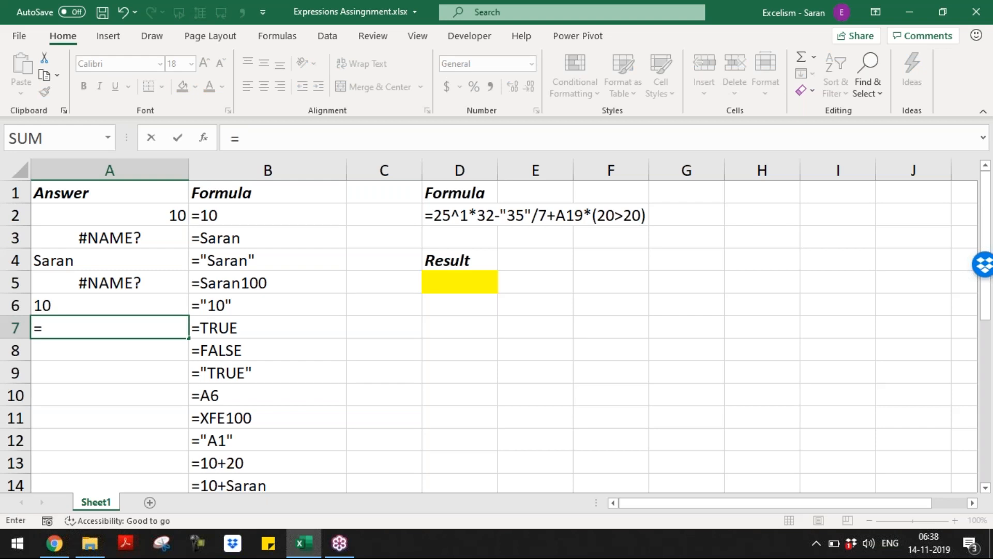
pyautogui.write('TRUE')
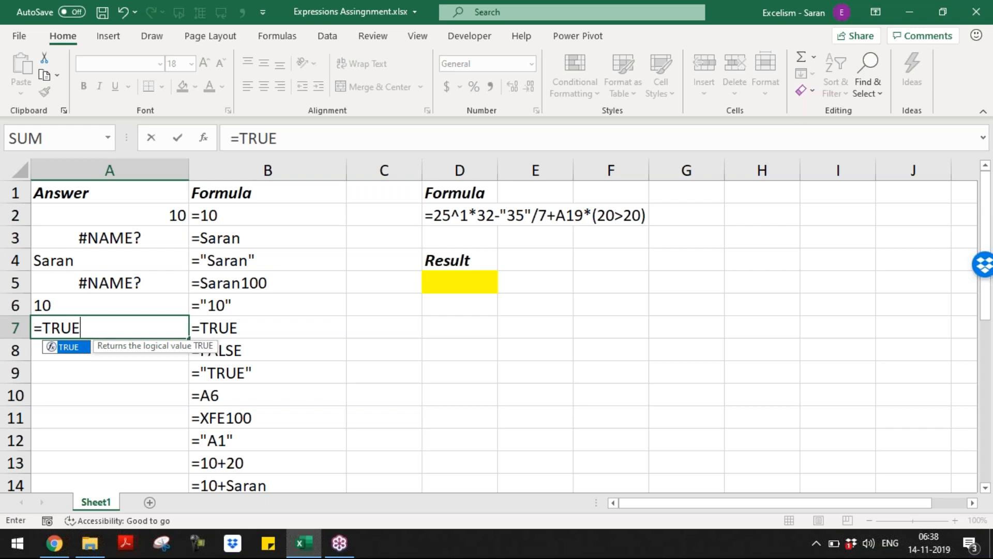
pyautogui.press('Return')
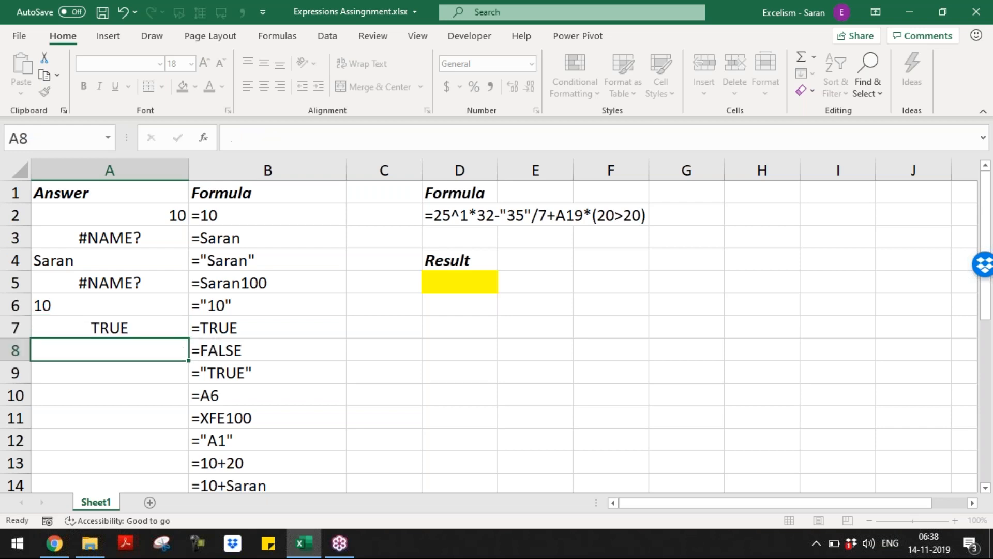
pyautogui.write('=FALSE')
pyautogui.press('Return')
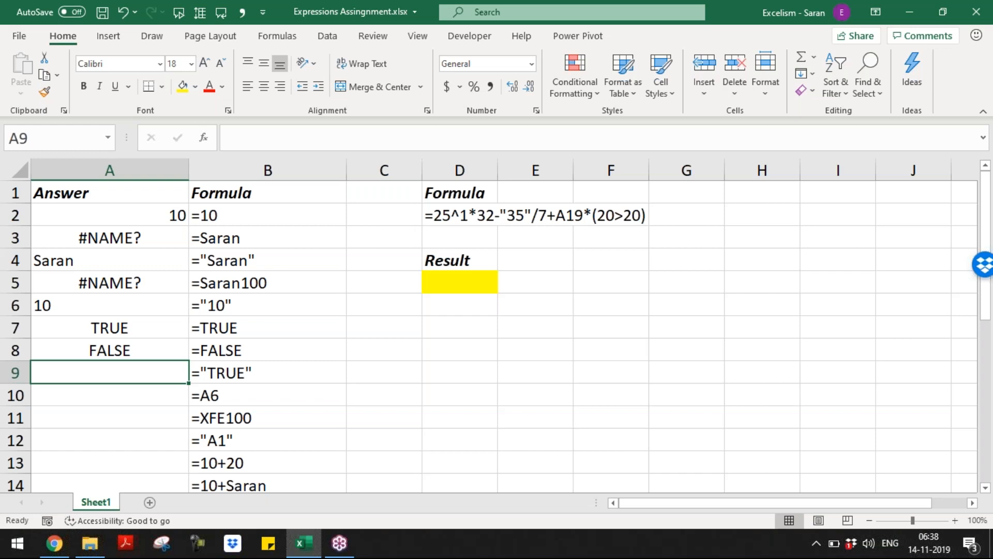
pyautogui.write('TRUE')
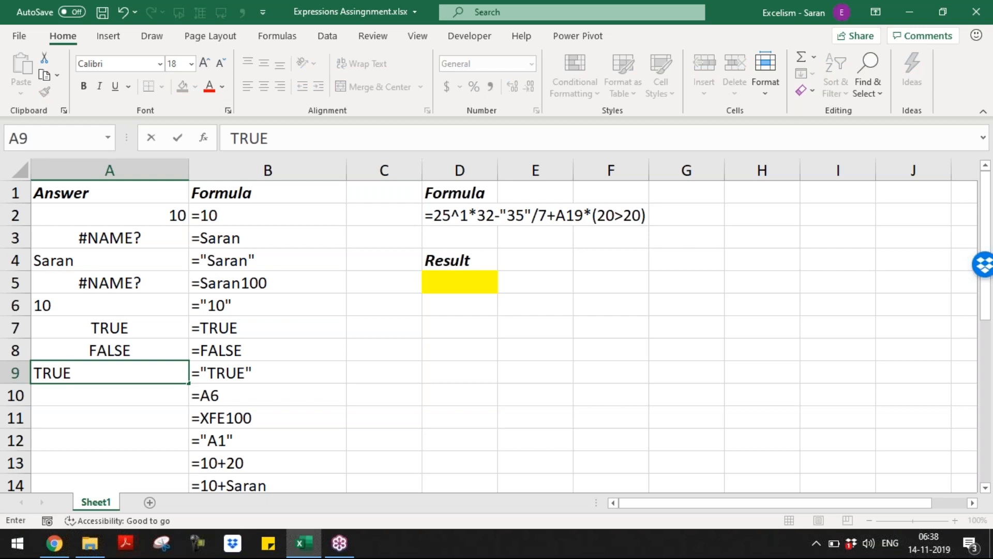
pyautogui.hotkey('ctrl', 'Return')
pyautogui.write('="TRU')
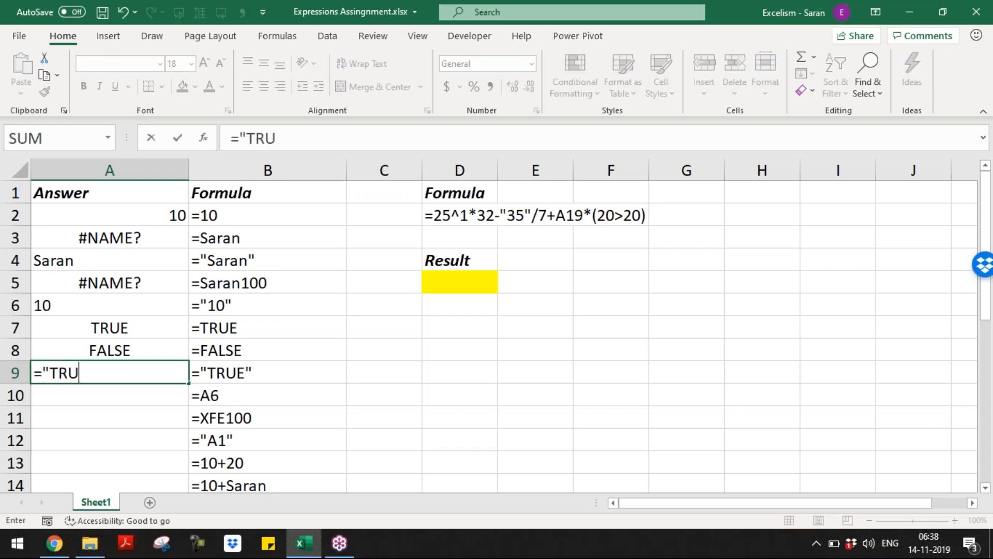
pyautogui.write('E"')
pyautogui.press('Return')
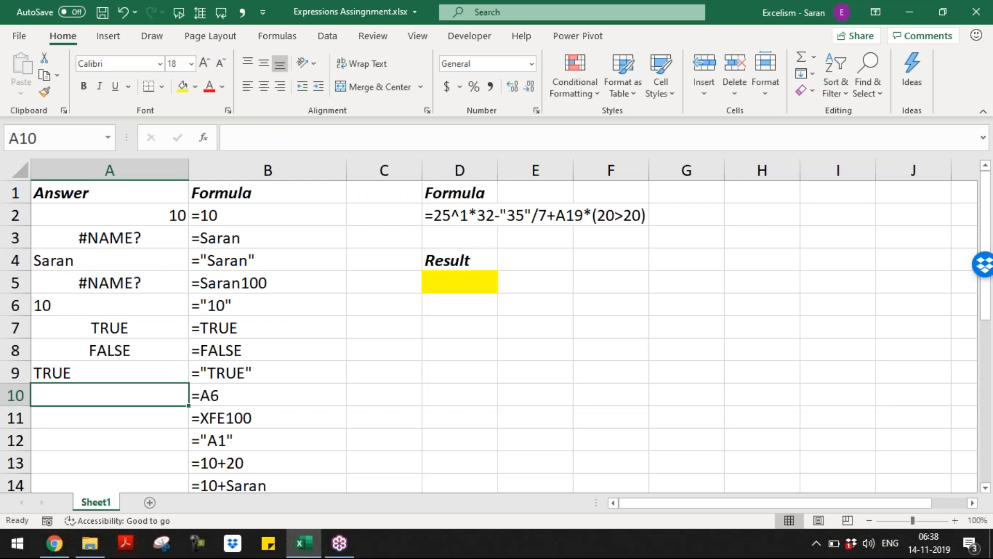
# Enter =A6 in A10, returning 10, and =XFE100 in A11
pyautogui.write('=A6')
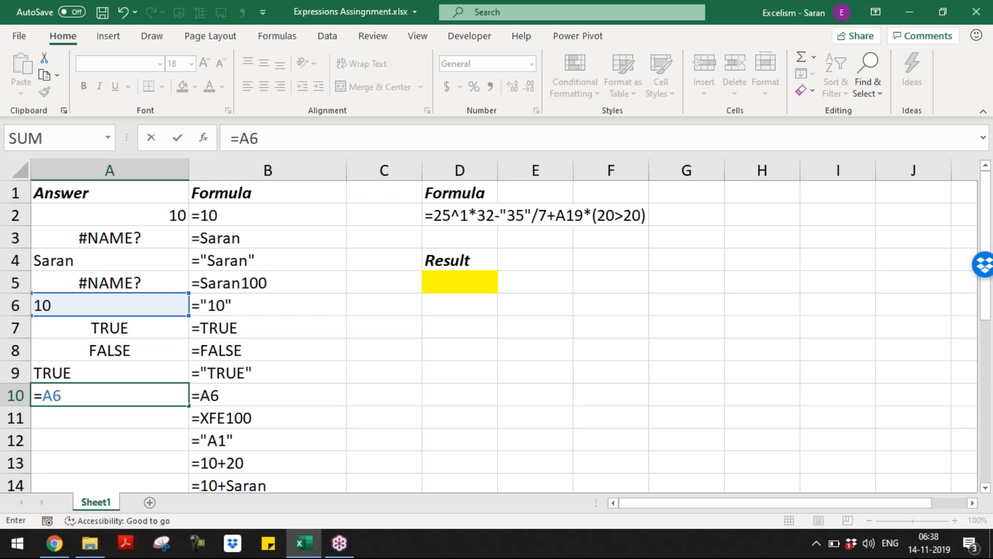
pyautogui.press('Return')
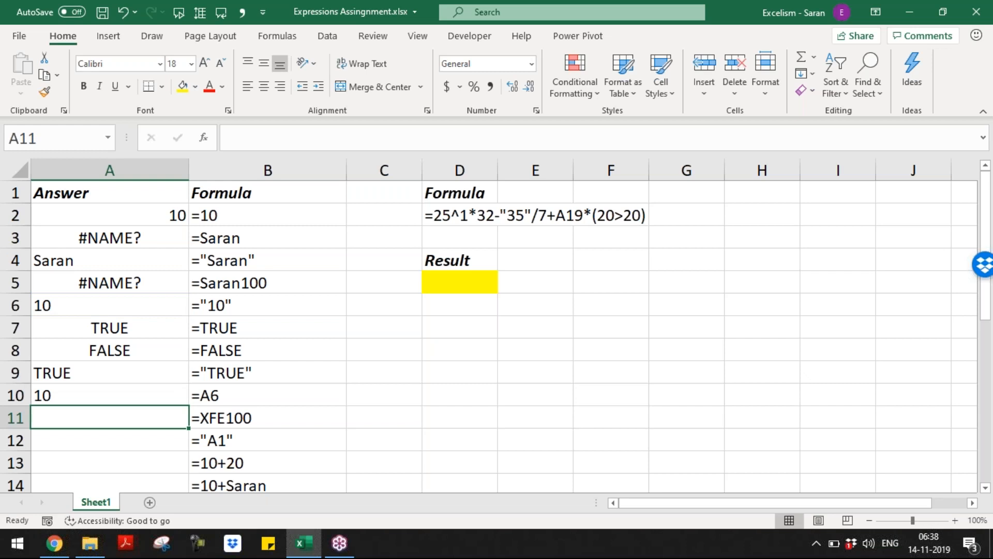
pyautogui.write('=XFE100')
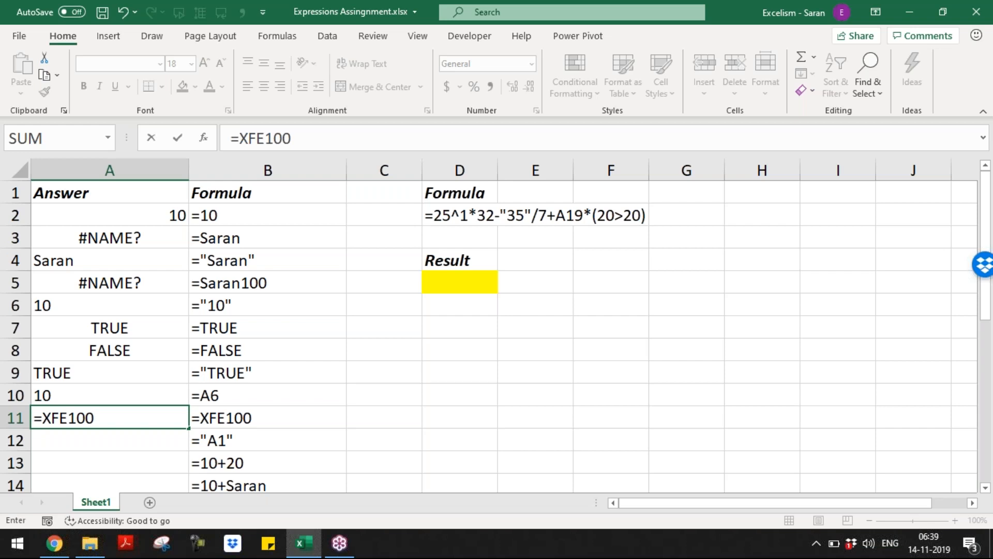
pyautogui.press('Return')
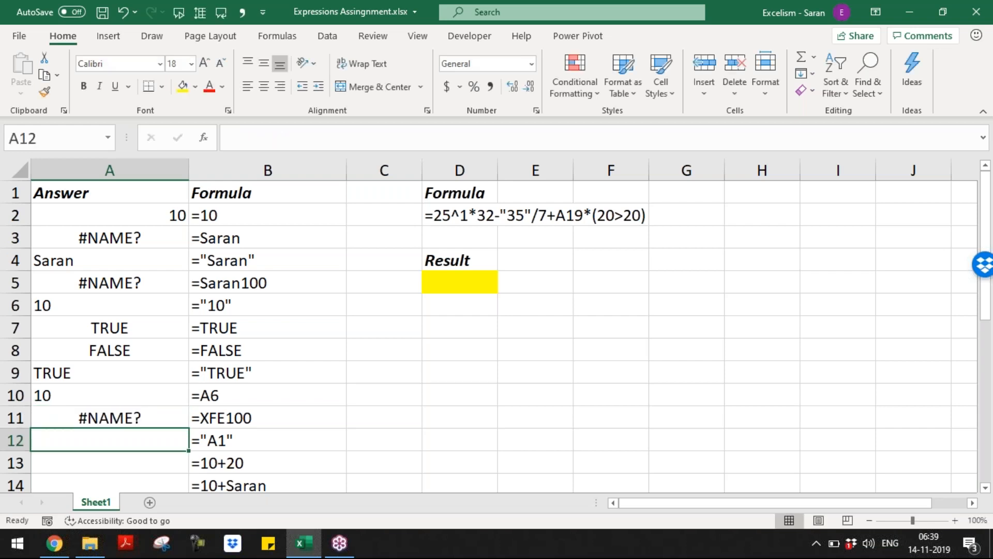
pyautogui.hotkey('ctrl', 'Right')
pyautogui.hotkey('ctrl', 'Up')
pyautogui.hotkey('ctrl', 'Right')
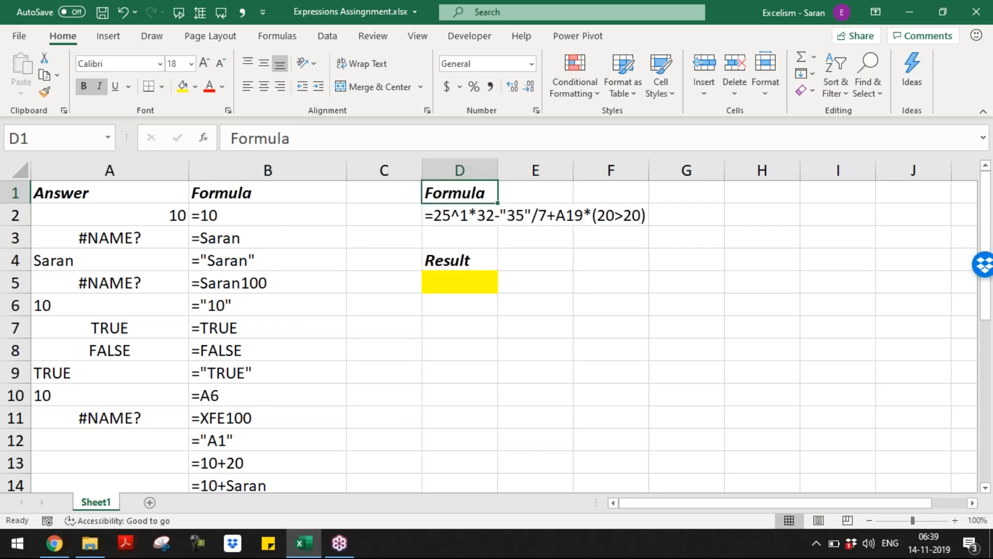
pyautogui.hotkey('ctrl', 'Right')
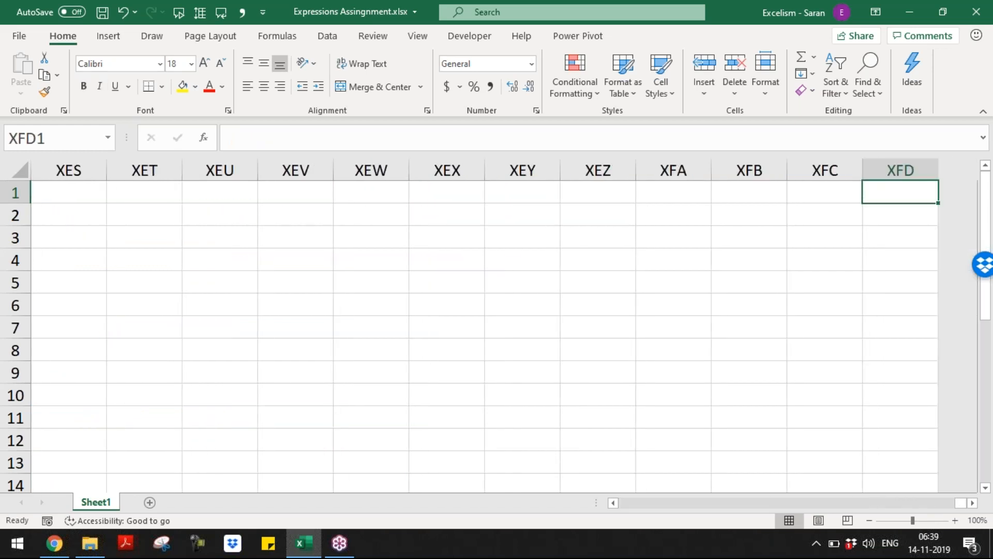
pyautogui.hotkey('ctrl', 'Left')
pyautogui.hotkey('ctrl', 'Left')
pyautogui.hotkey('ctrl', 'Left')
pyautogui.hotkey('ctrl', 'Down')
pyautogui.hotkey('ctrl', 'Down')
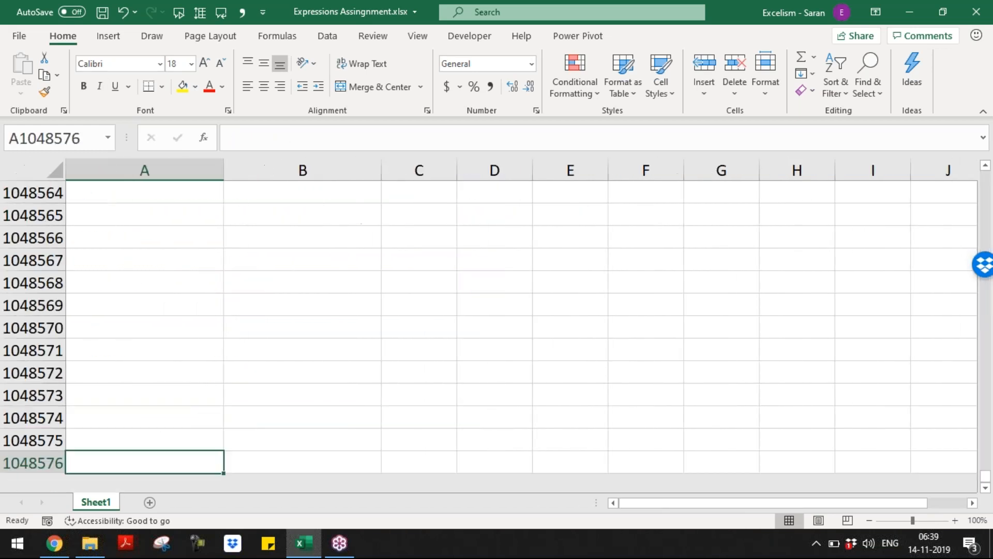
pyautogui.hotkey('ctrl', 'Up')
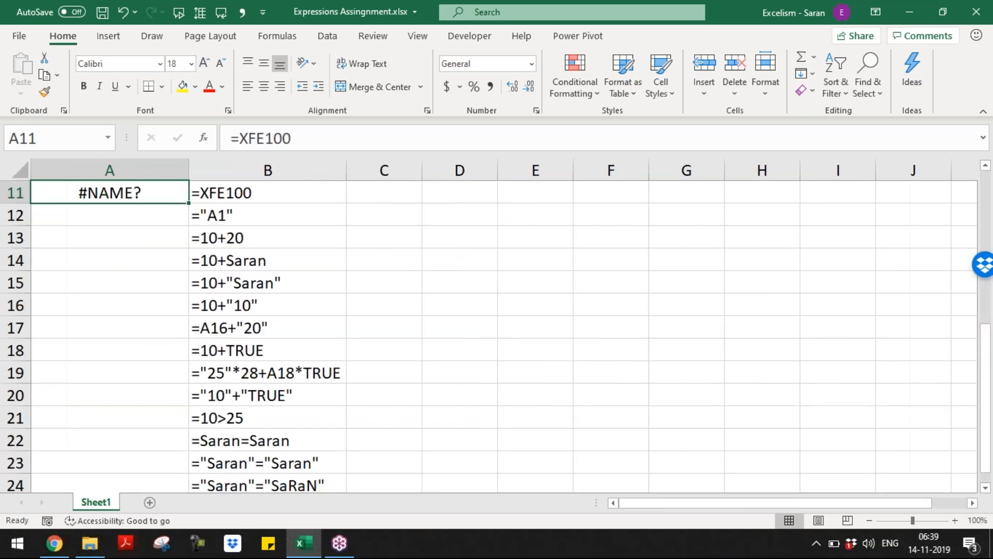
pyautogui.hotkey('ctrl', 'Up')
pyautogui.hotkey('ctrl', 'Down')
pyautogui.press('F2')
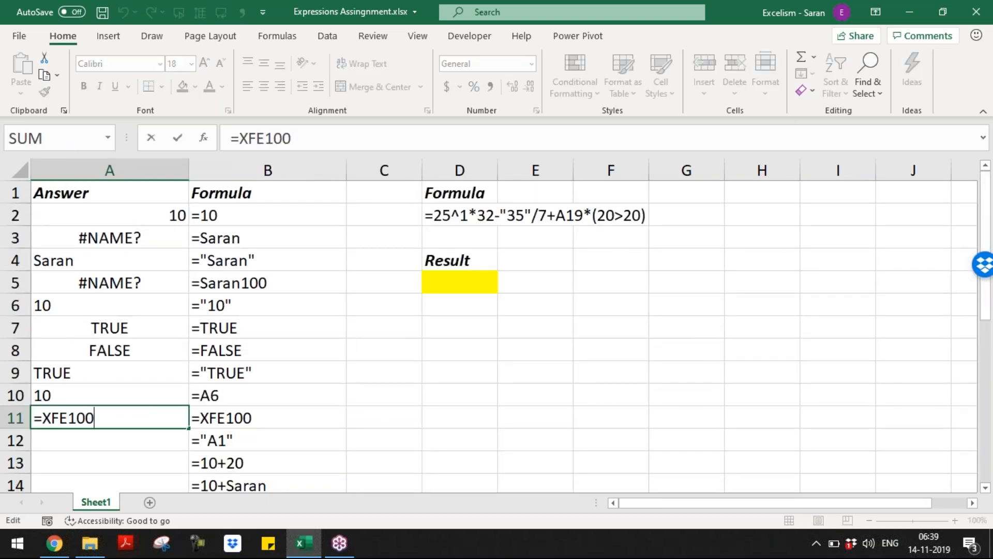
# Enter ="A1" in A12 and =10+20 in A13, showing 30
pyautogui.press('Return')
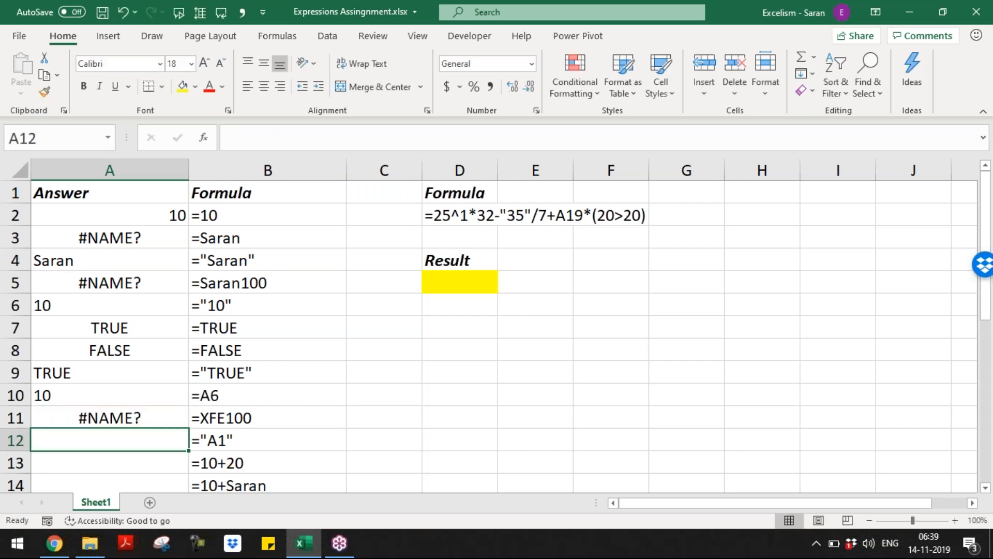
pyautogui.write('="A1"')
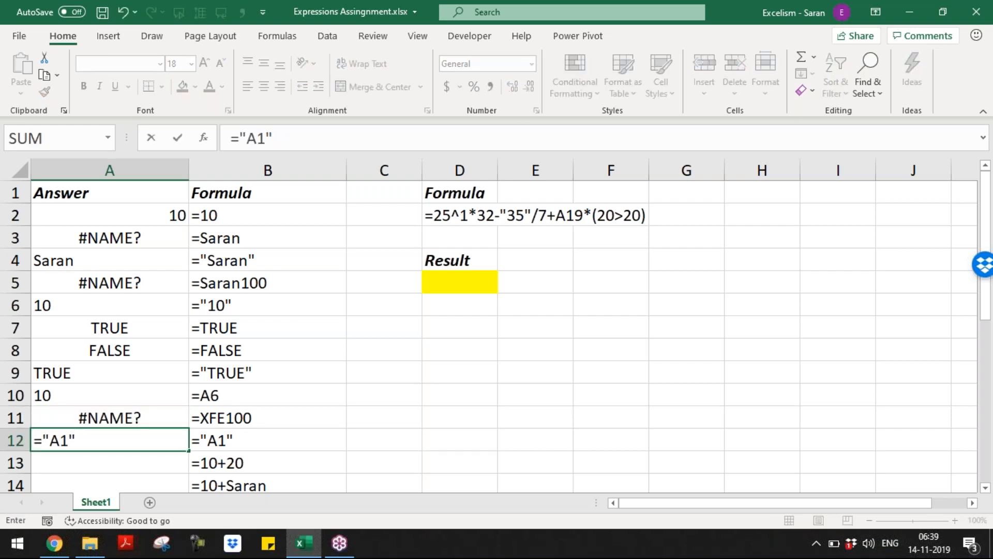
pyautogui.press('Return')
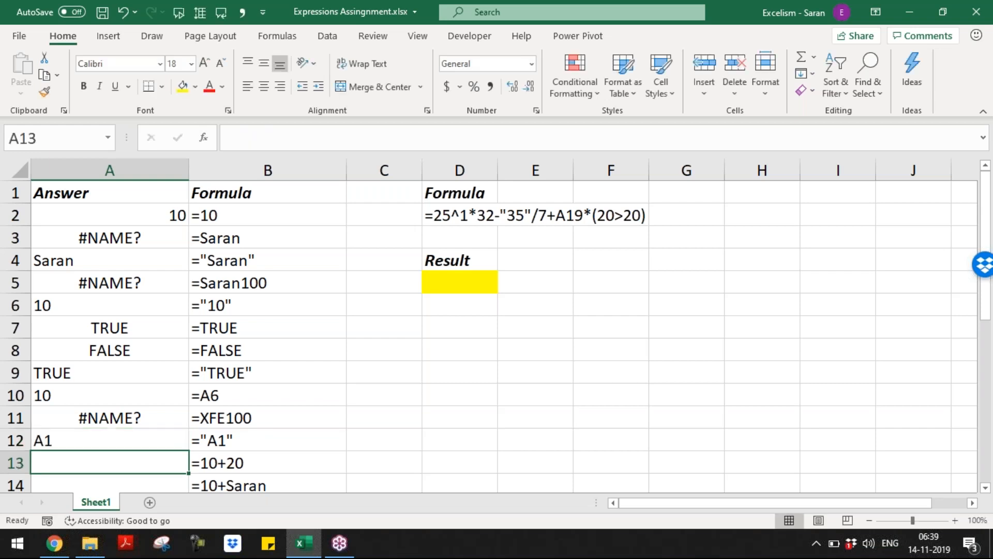
pyautogui.press('Down')
pyautogui.press('Down')
pyautogui.press('Down')
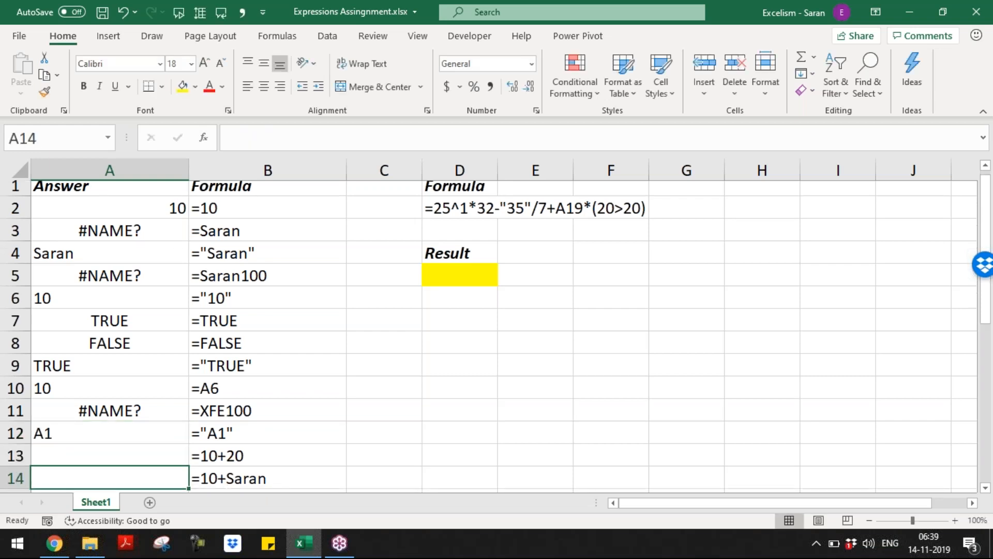
pyautogui.press('Up')
pyautogui.press('Up')
pyautogui.press('Up')
pyautogui.write('=10+20')
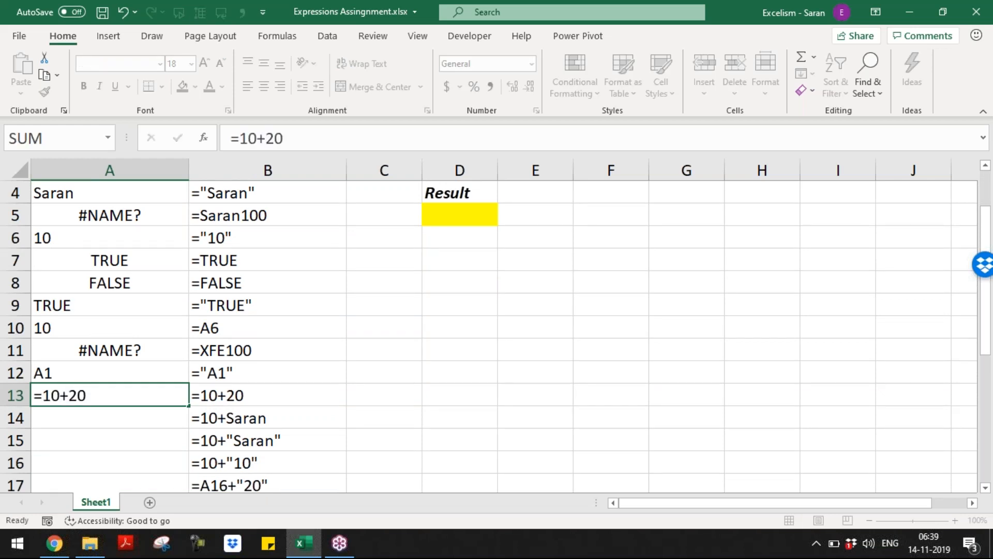
pyautogui.press('Return')
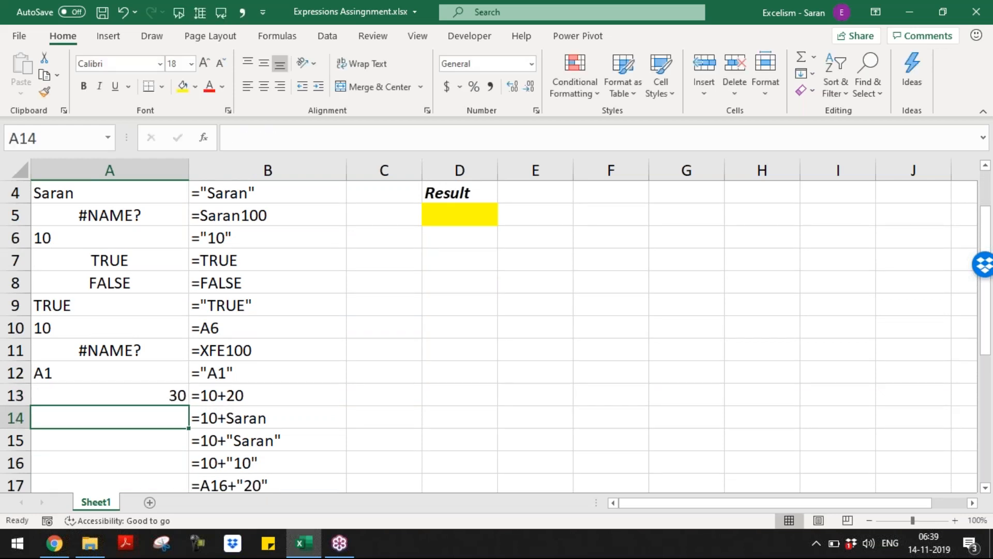
# Enter =10+Saran in A14 and =10+"Saran" in A15, then select A14:A15
pyautogui.write('=10+S')
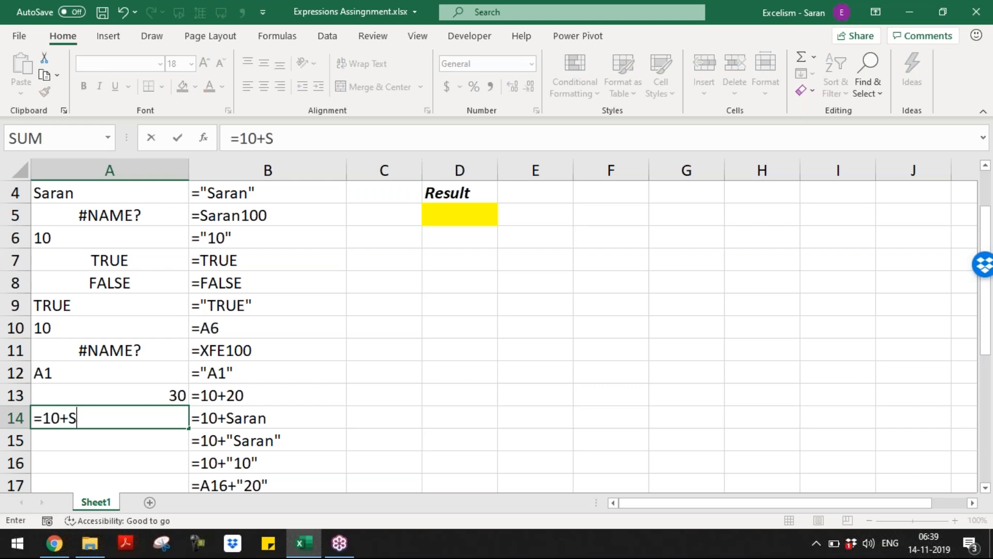
pyautogui.write('aran')
pyautogui.press('Return')
pyautogui.press('Up')
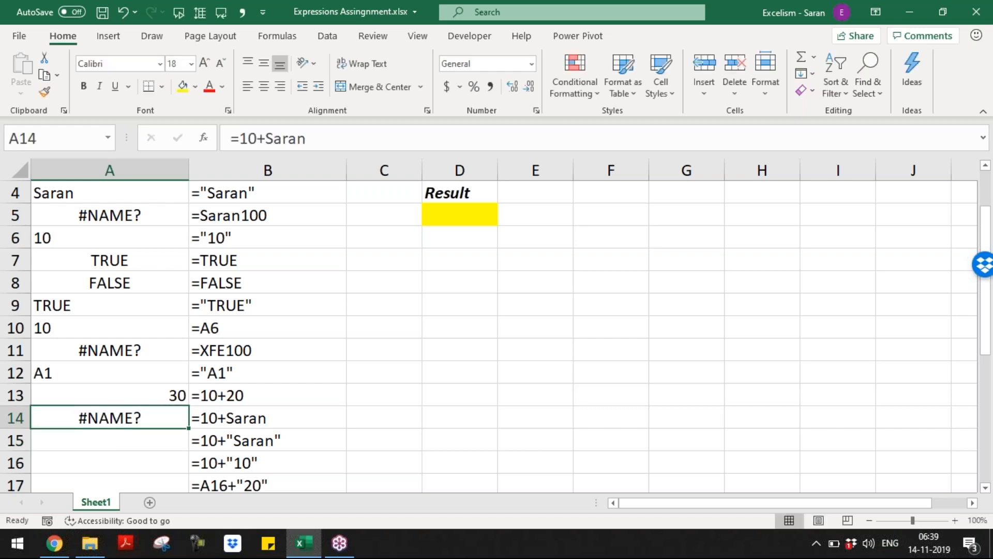
pyautogui.press('F2')
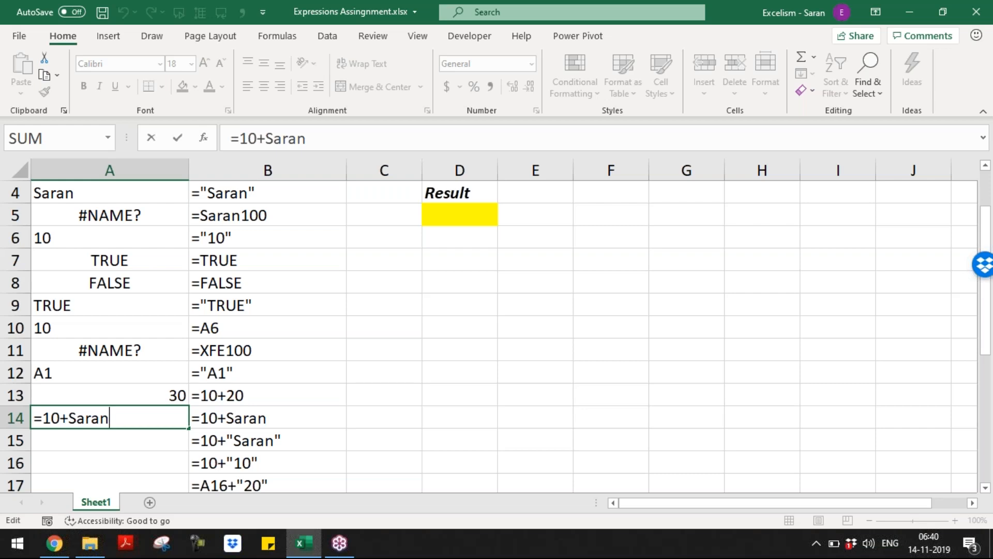
pyautogui.press('Return')
pyautogui.write('=1')
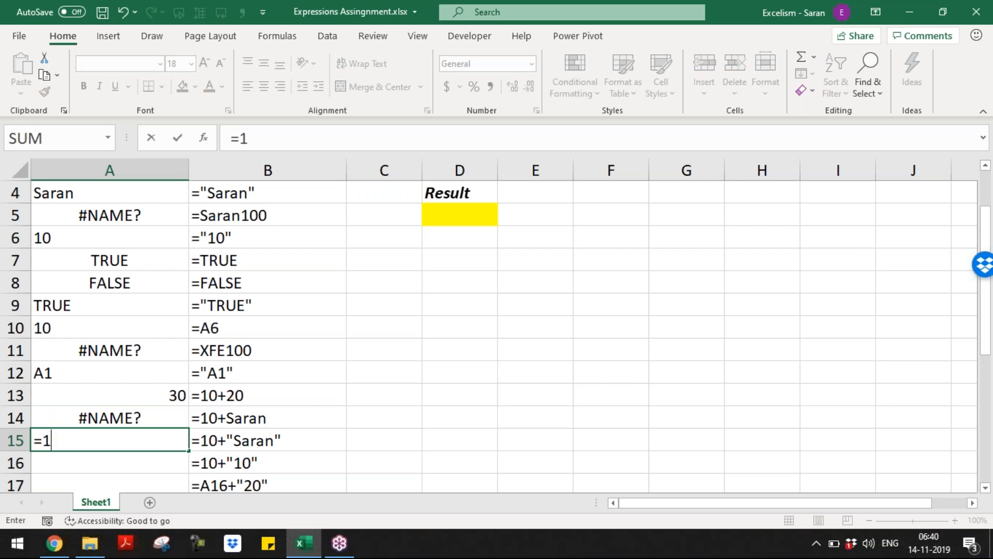
pyautogui.write('0+"Saran')
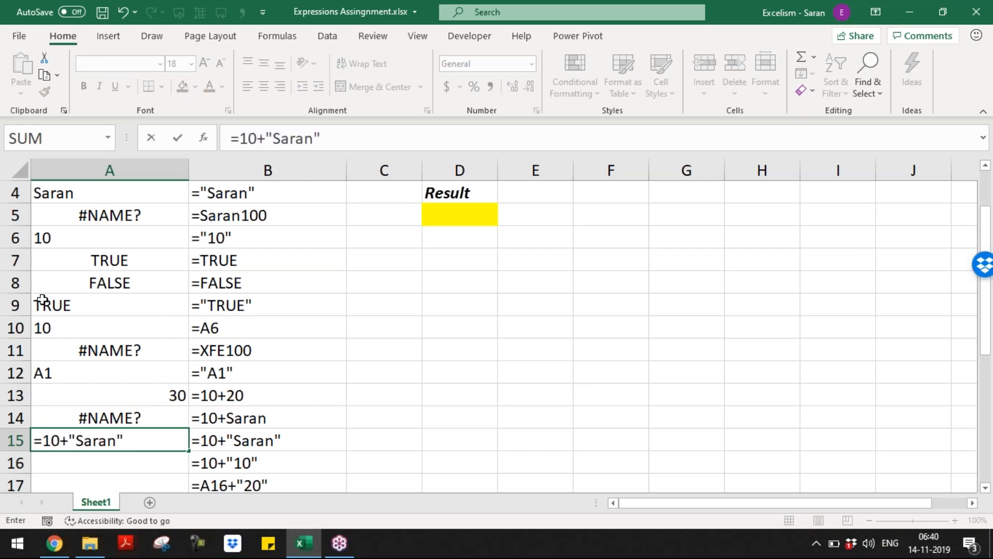
pyautogui.moveTo(43, 441); pyautogui.dragTo(132, 436)
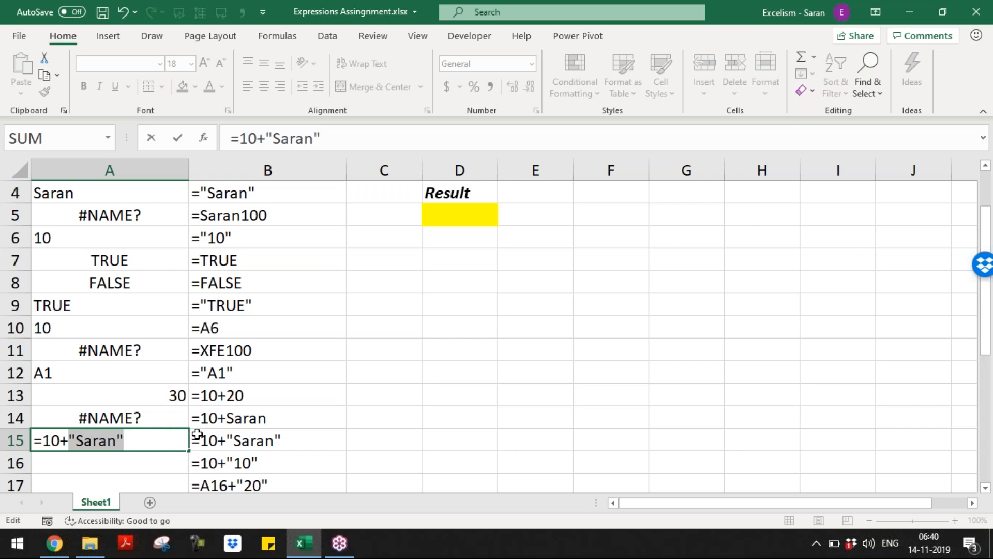
pyautogui.press('Return')
pyautogui.press('Up')
pyautogui.press('Up')
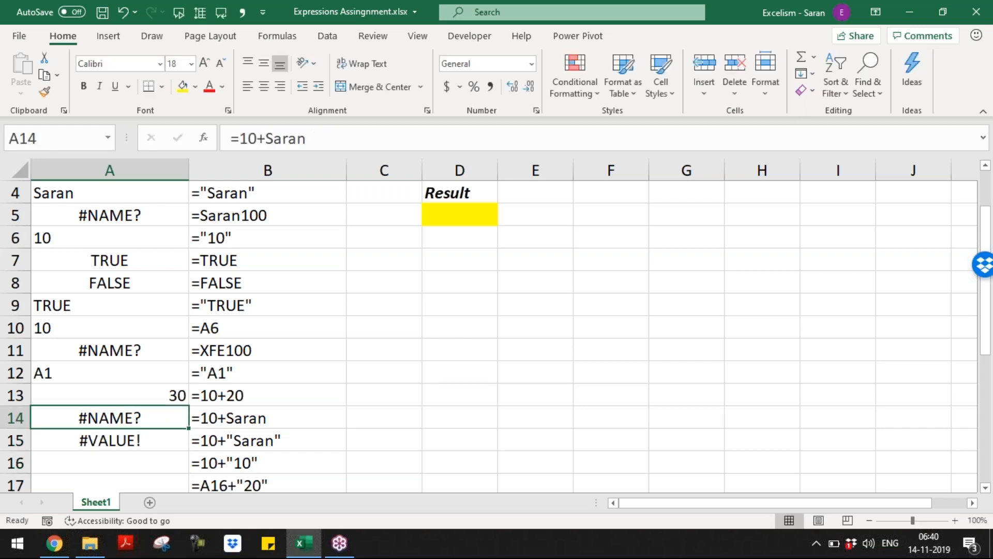
pyautogui.hotkey('shift', 'Down')
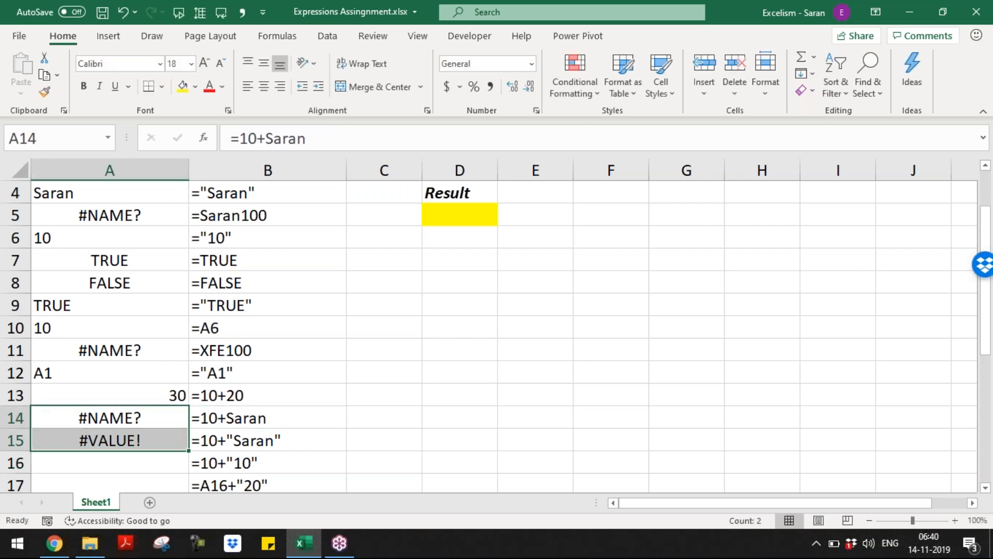
# Fill A14:A15 yellow and note in C14 that the text isn't covered with double quotes
pyautogui.click(183, 87)
pyautogui.click(388, 412)
pyautogui.write('Since Text not oc')
pyautogui.press('BackSpace')
pyautogui.press('BackSpace')
pyautogui.write('covered')
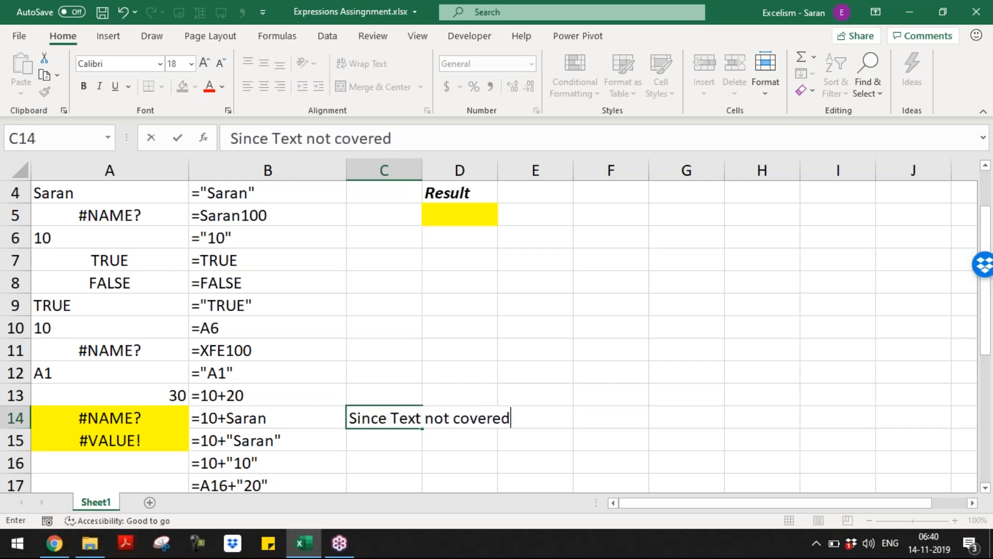
pyautogui.write(' with Double ')
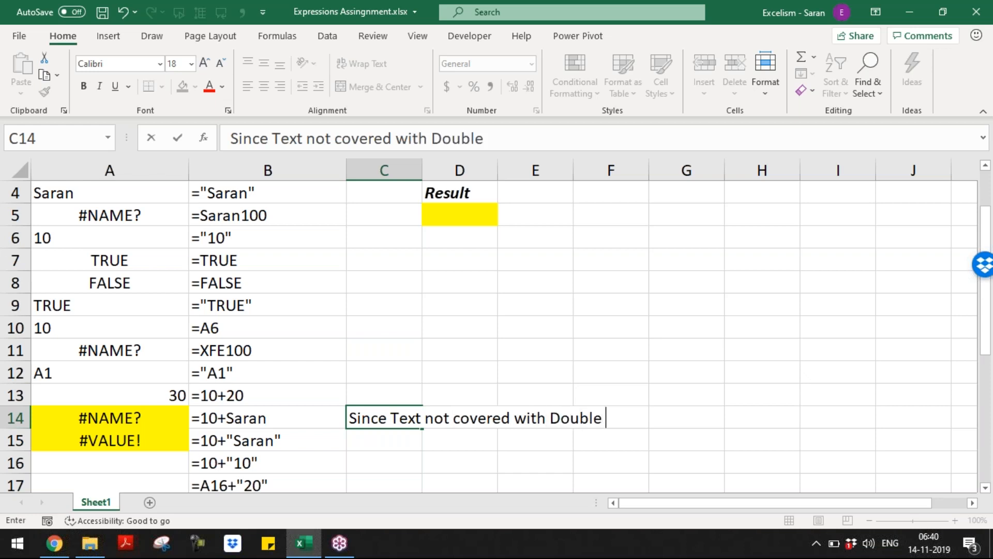
pyautogui.write('Quotes')
pyautogui.press('Return')
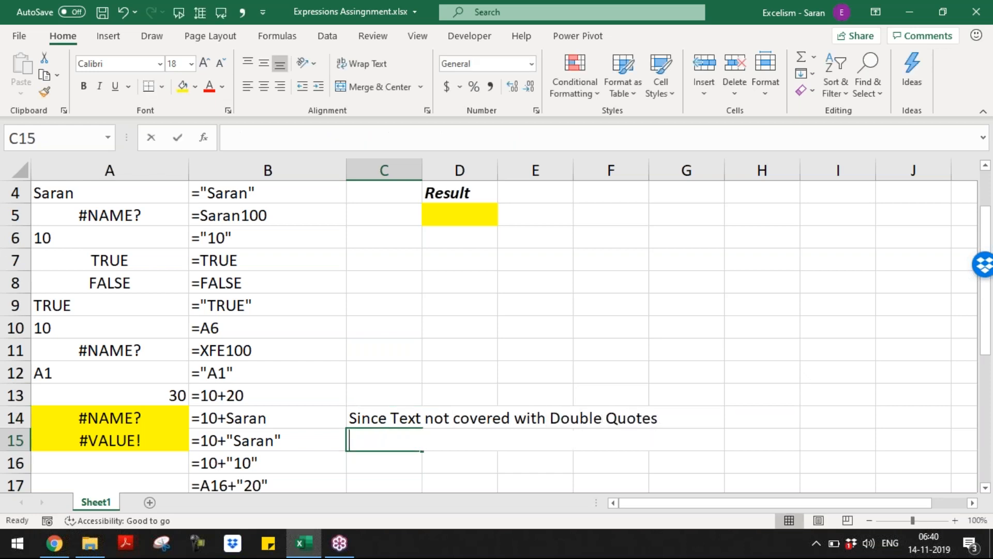
# Note in C15 that text is invalid in arithmetic expressions
pyautogui.write('Since Text ')
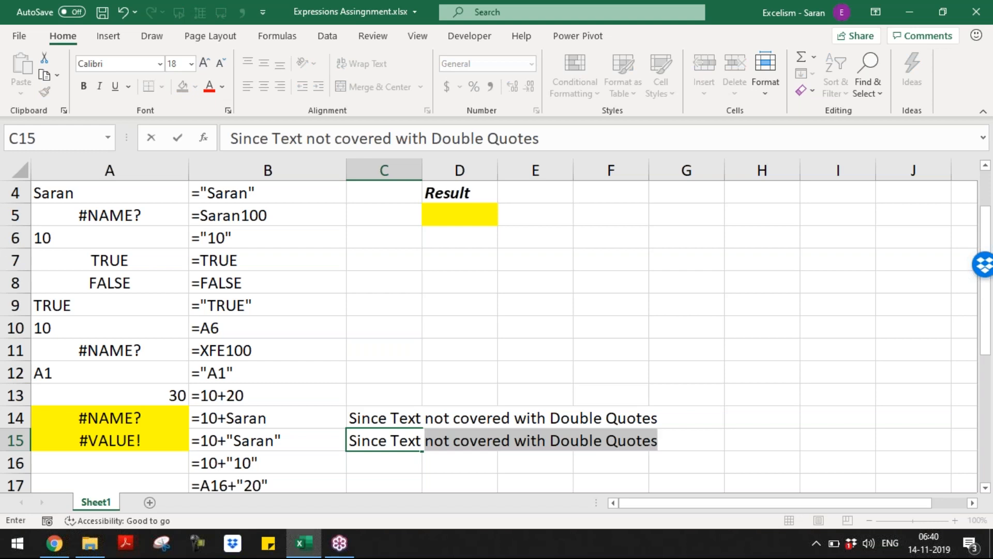
pyautogui.write('is inva')
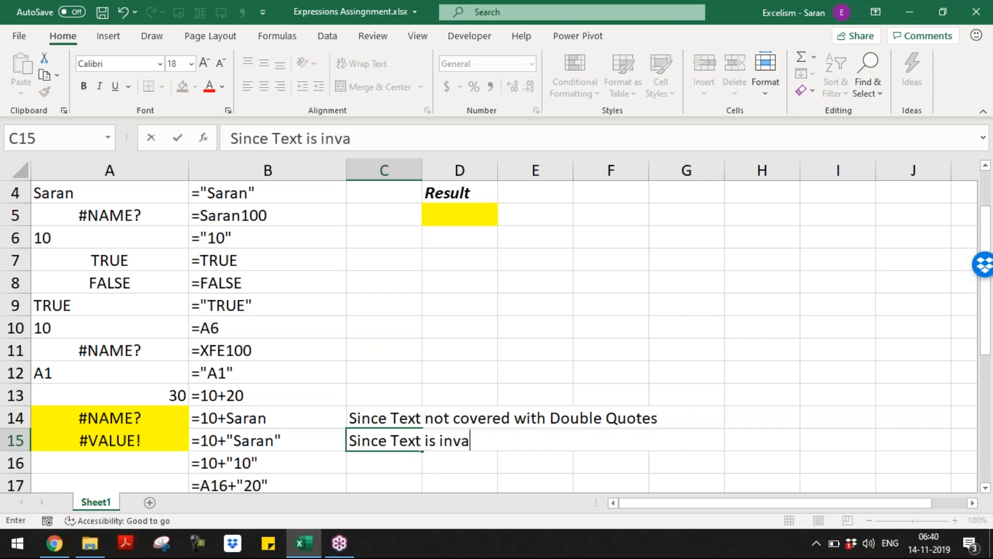
pyautogui.write('lid in cas')
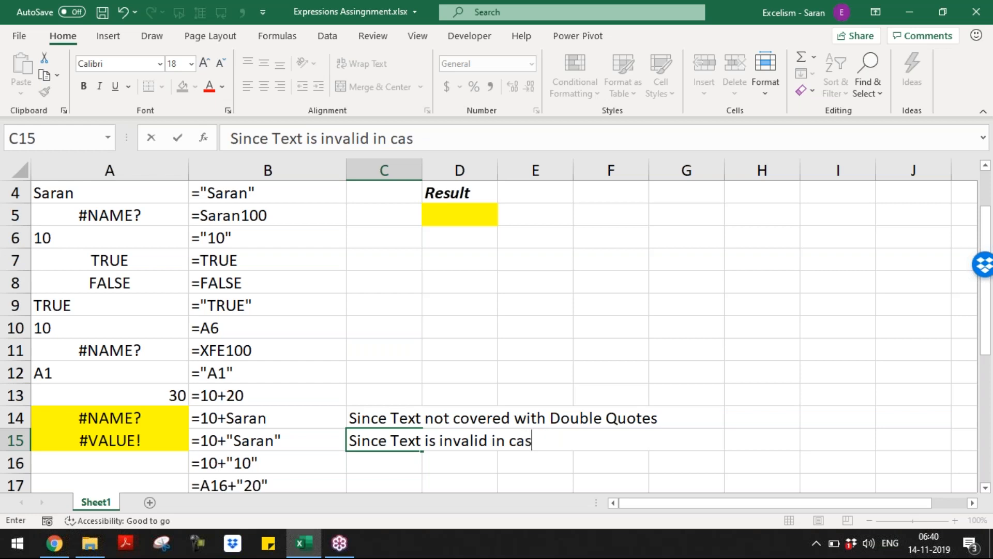
pyautogui.write('e of Arit')
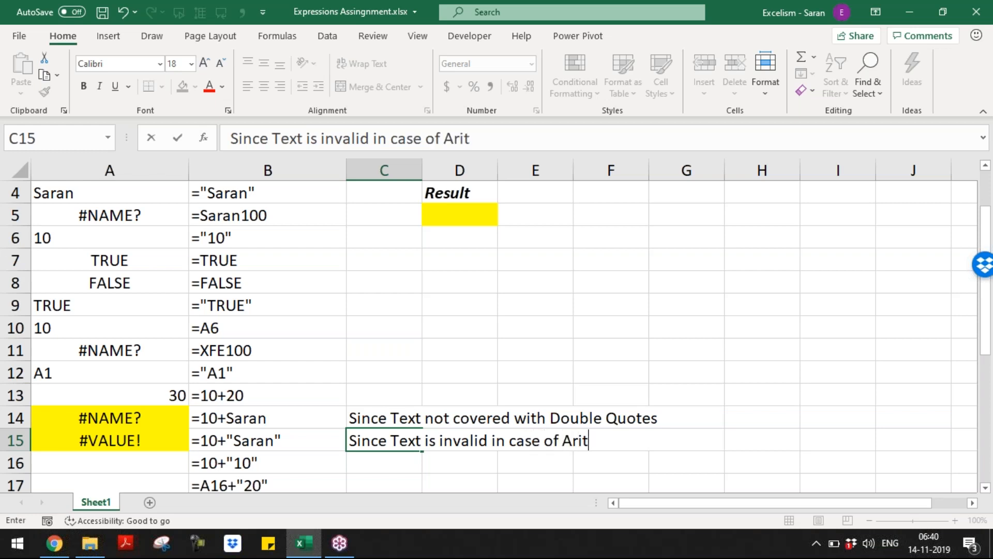
pyautogui.write('hmetic Expressions')
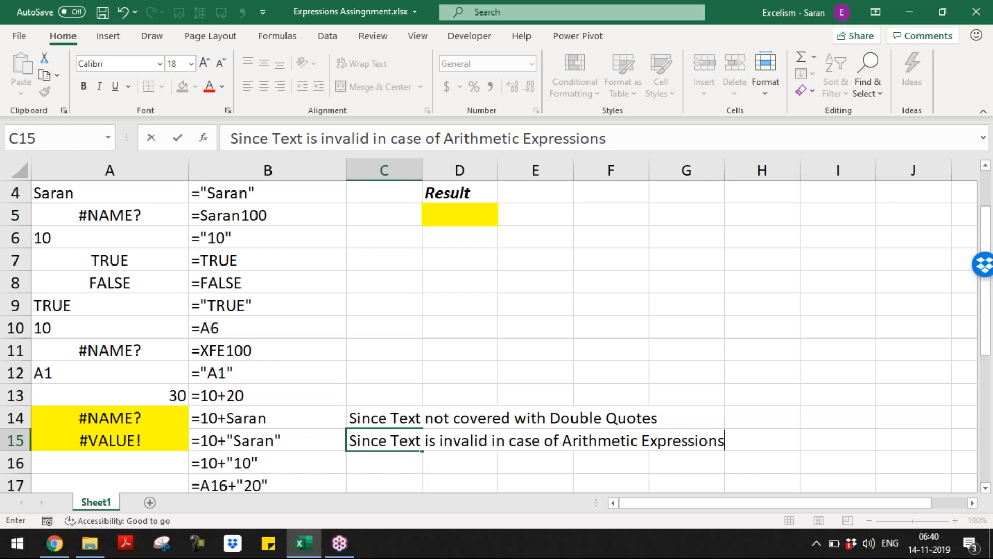
pyautogui.press('Return')
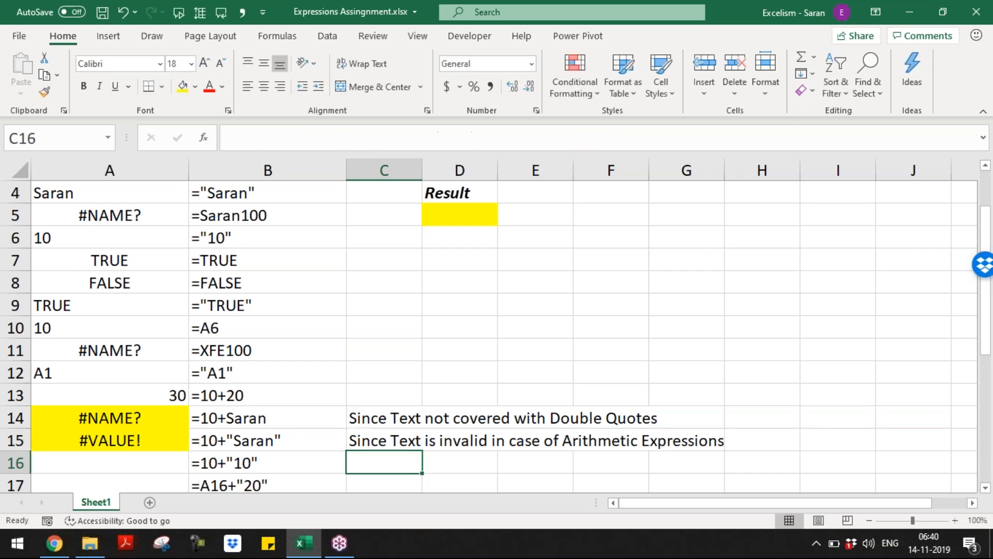
pyautogui.press('Left')
pyautogui.press('Left')
# Enter =10+"10" in A16 so it returns 20, highlighting the quoted 10
pyautogui.press('Down')
pyautogui.press('Down')
pyautogui.press('Down')
pyautogui.press('Down')
pyautogui.press('Down')
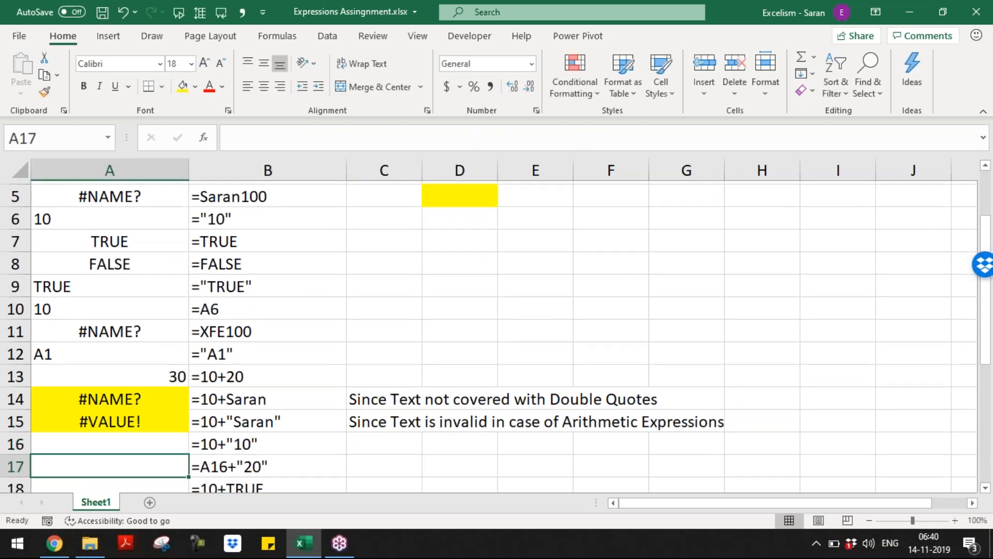
pyautogui.press('Up')
pyautogui.press('Up')
pyautogui.press('Up')
pyautogui.press('Up')
pyautogui.press('Up')
pyautogui.press('F2')
pyautogui.write('=1')
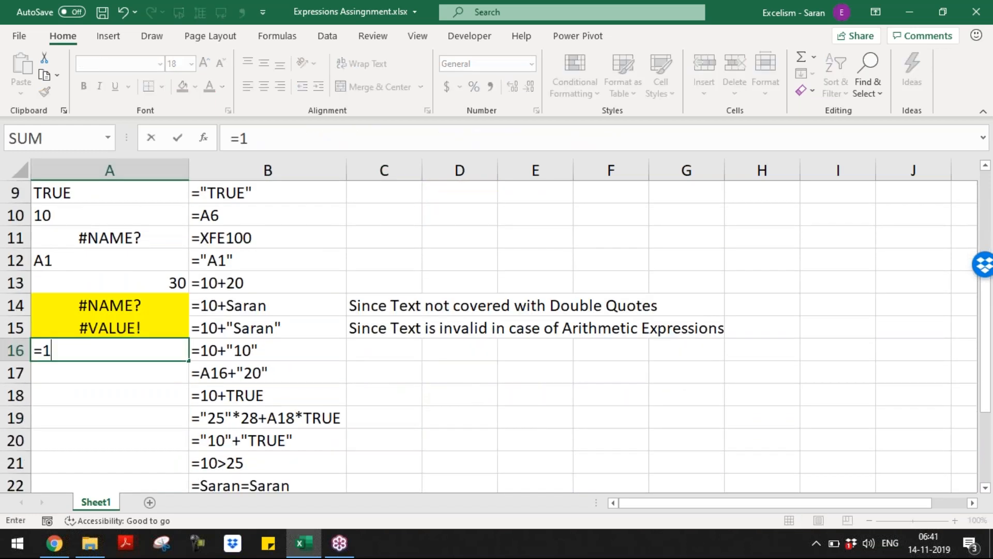
pyautogui.write('0+"10"')
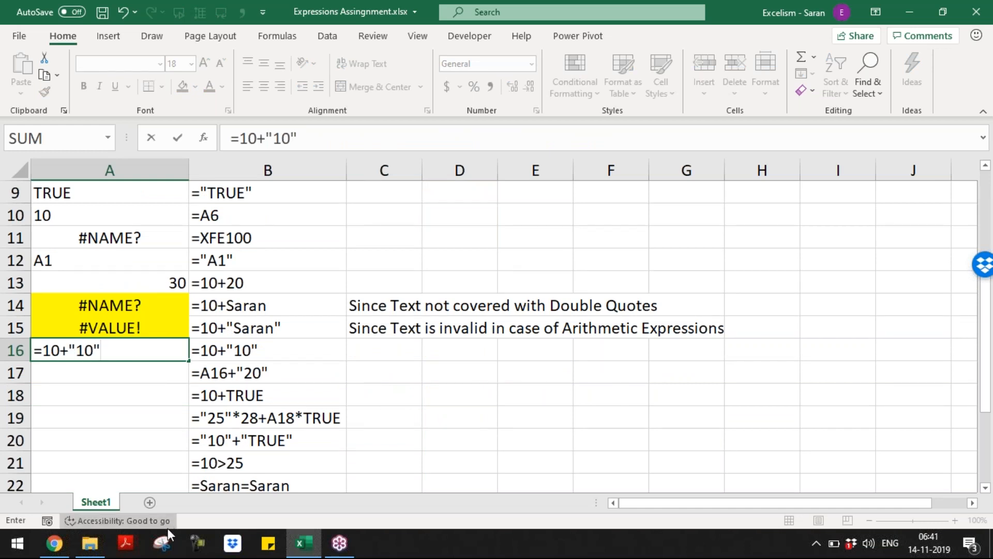
pyautogui.click(196, 545)
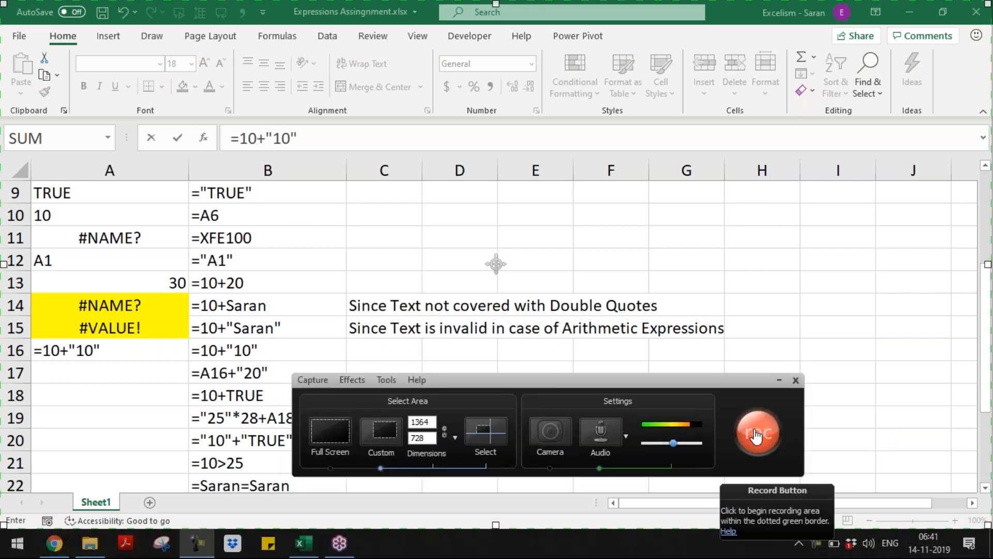
pyautogui.click(756, 434)
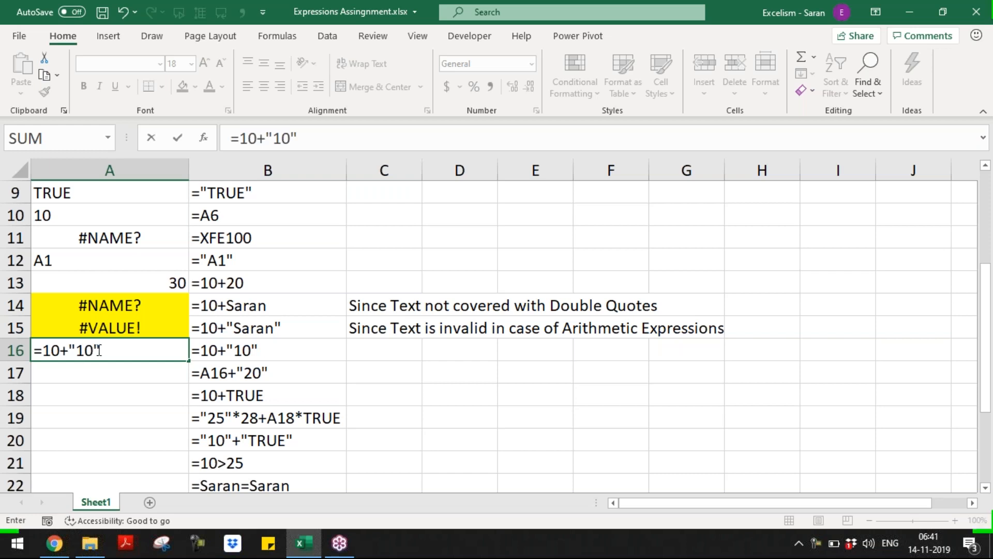
pyautogui.moveTo(42, 351); pyautogui.dragTo(105, 351)
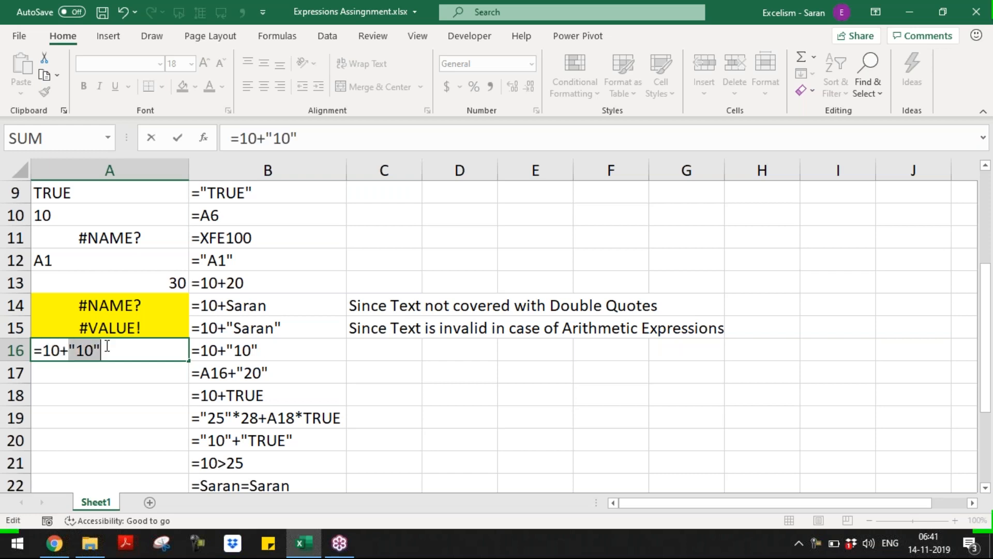
pyautogui.doubleClick(94, 351)
pyautogui.moveTo(69, 351); pyautogui.dragTo(165, 350)
pyautogui.press('Return')
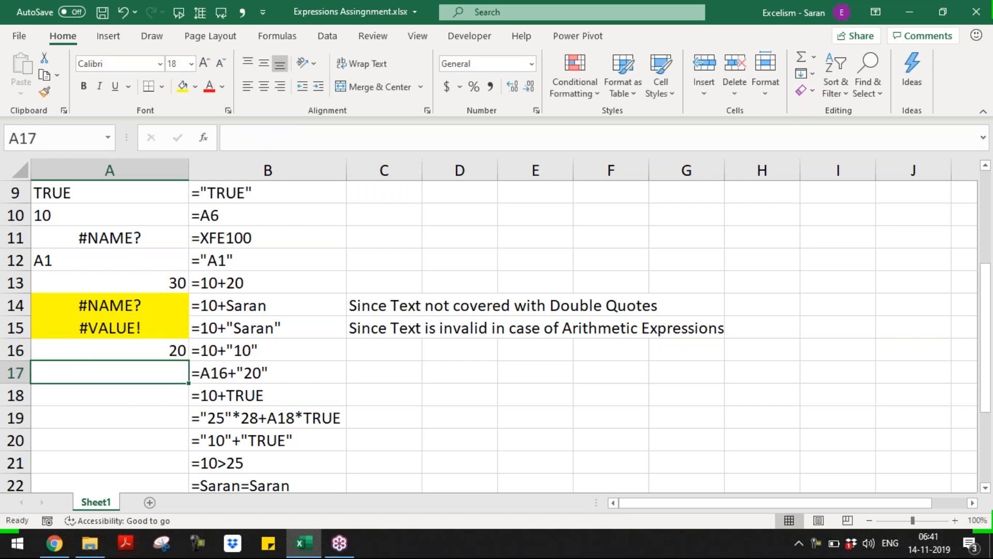
# Enter =A16+"20" in A17, returning 40
pyautogui.press('Up')
pyautogui.press('Up')
pyautogui.press('Right')
pyautogui.press('Right')
pyautogui.press('Down')
pyautogui.press('Left')
pyautogui.press('Left')
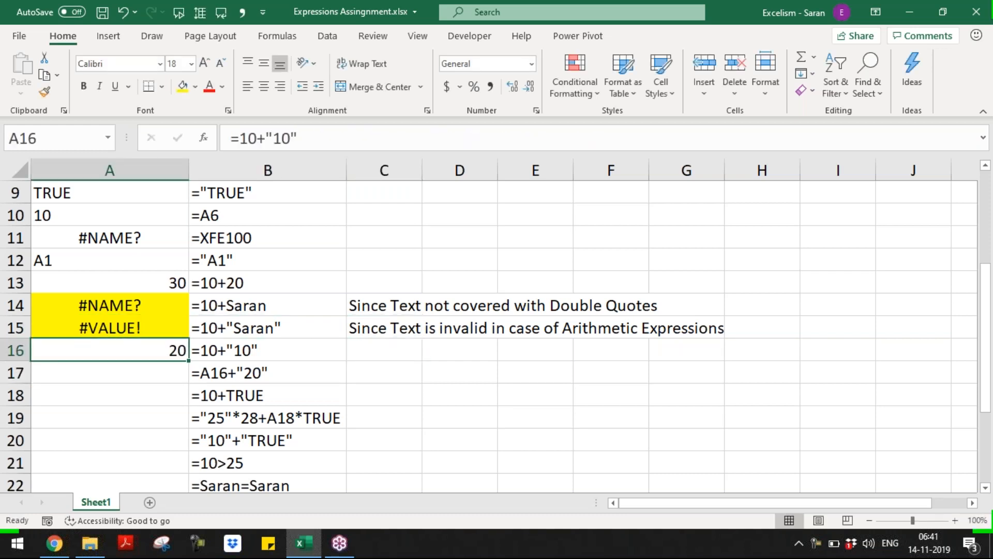
pyautogui.press('Down')
pyautogui.write('=')
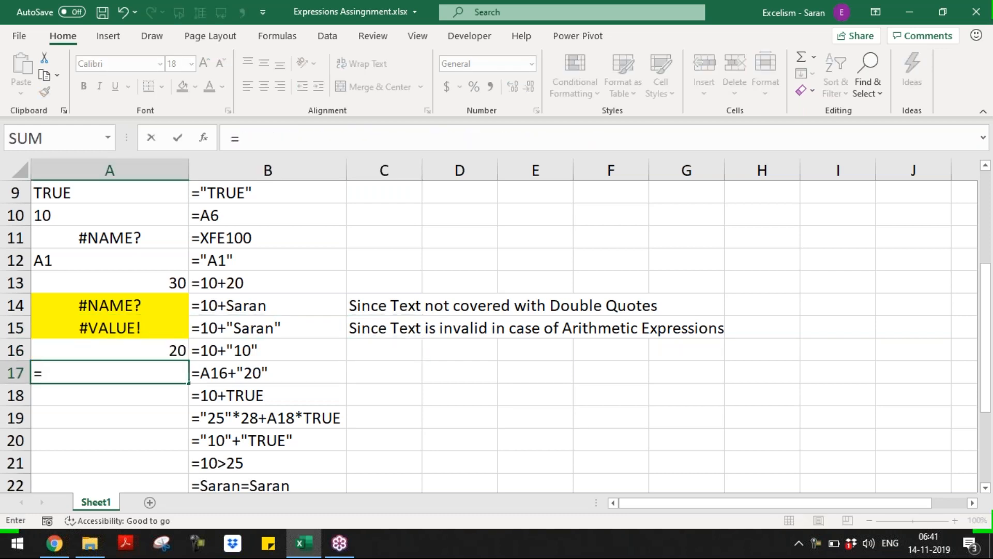
pyautogui.write('A16+')
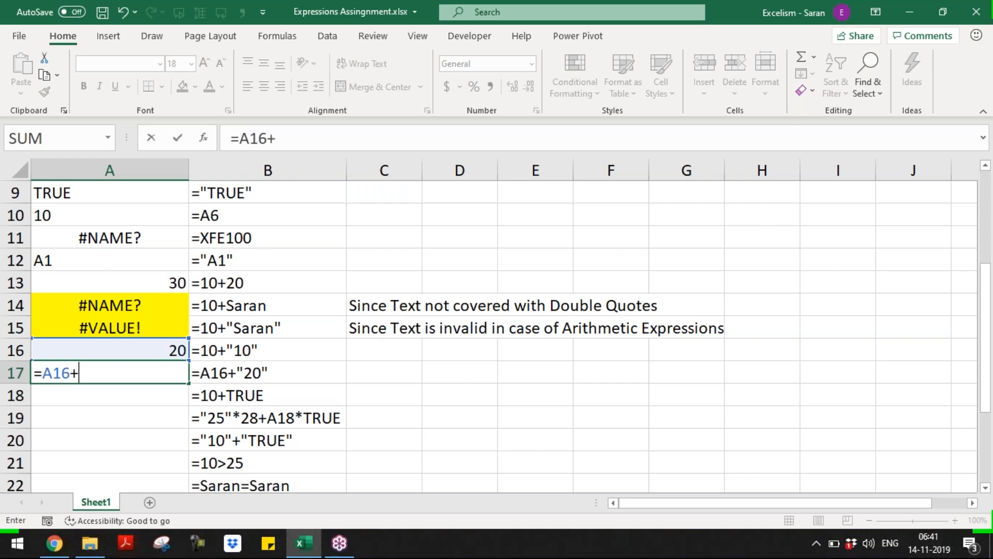
pyautogui.write('"20"')
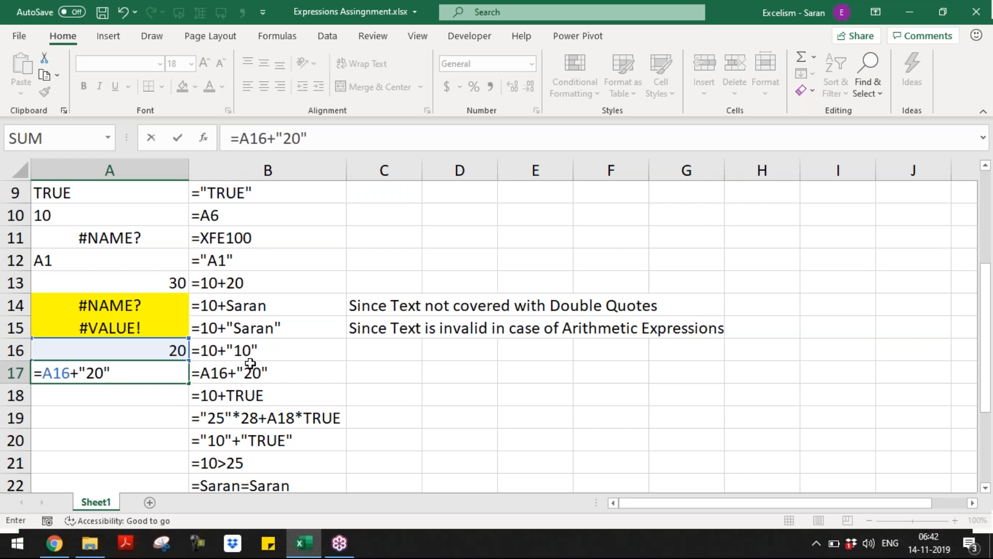
pyautogui.press('Return')
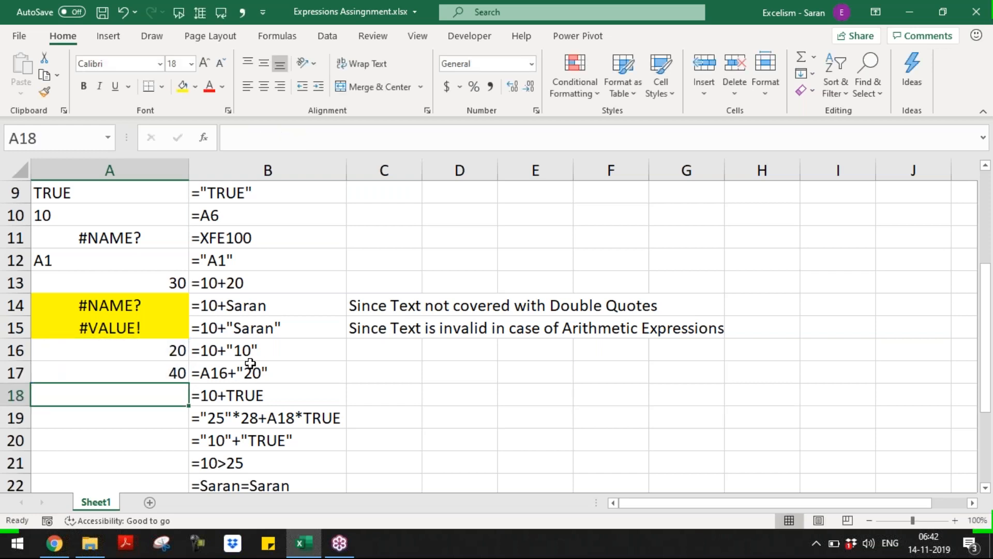
# Enter =10+TRUE in A18, returning 11, and start typing ="25"*28+A18*TRUE in A19
pyautogui.write('=10+')
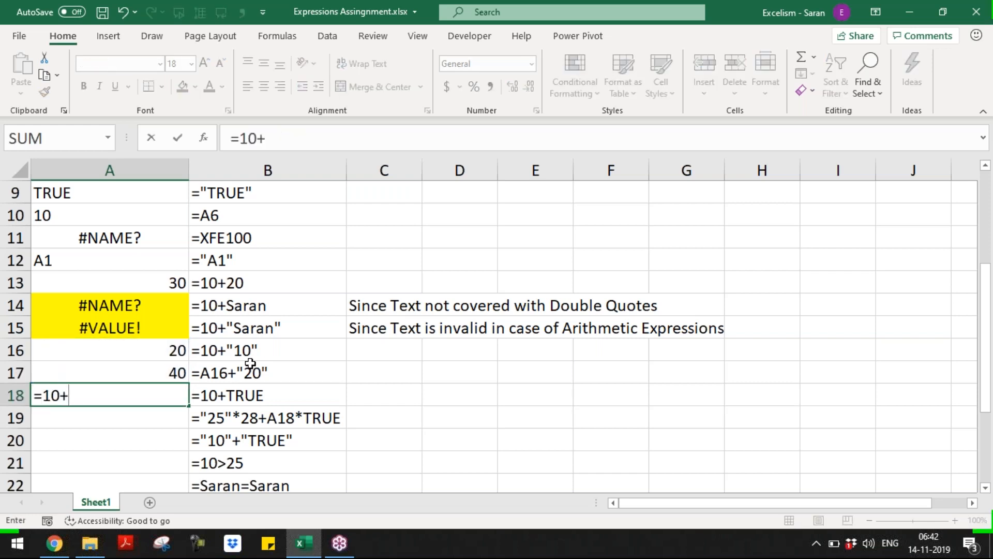
pyautogui.write('TRUE')
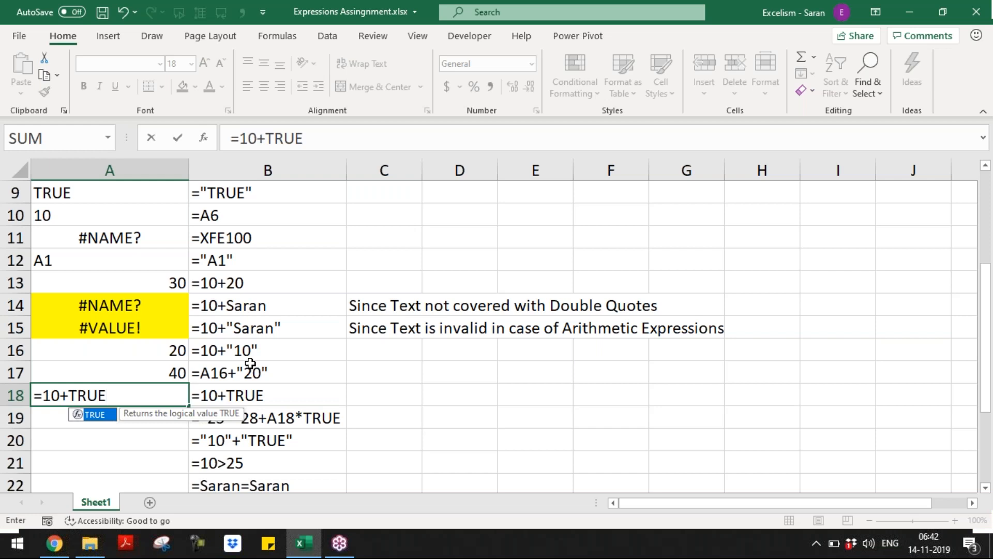
pyautogui.press('Return')
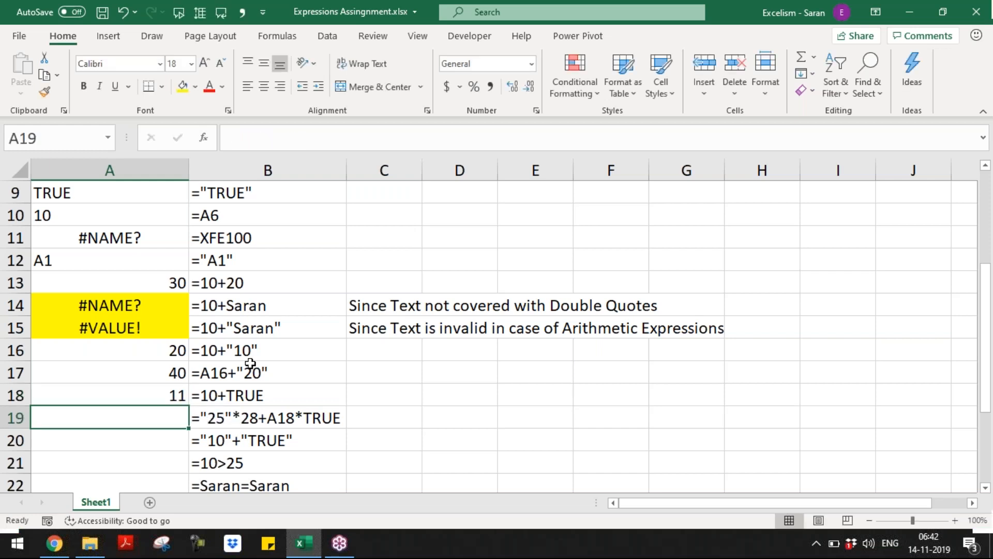
pyautogui.write('="25"*28+')
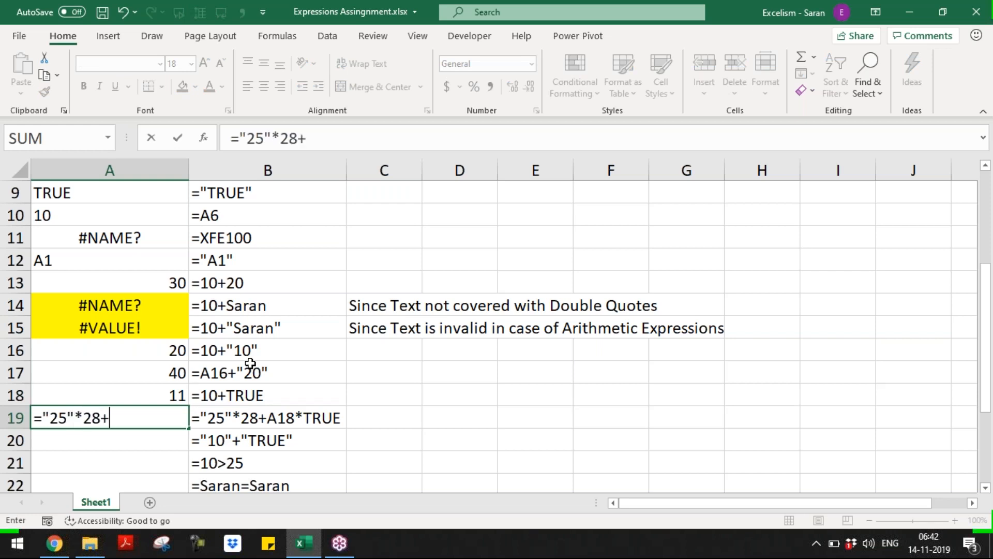
pyautogui.write('A18*')
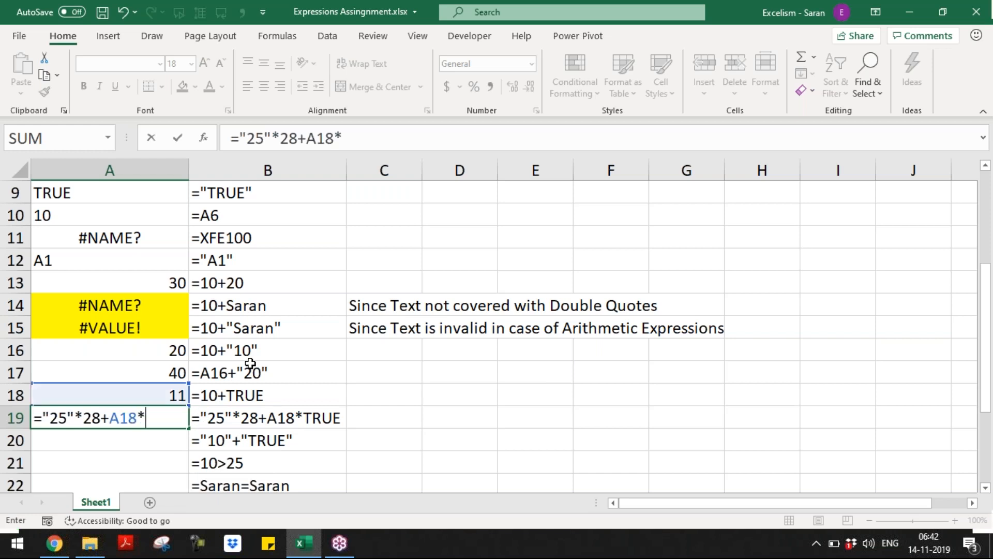
pyautogui.write('TRUE')
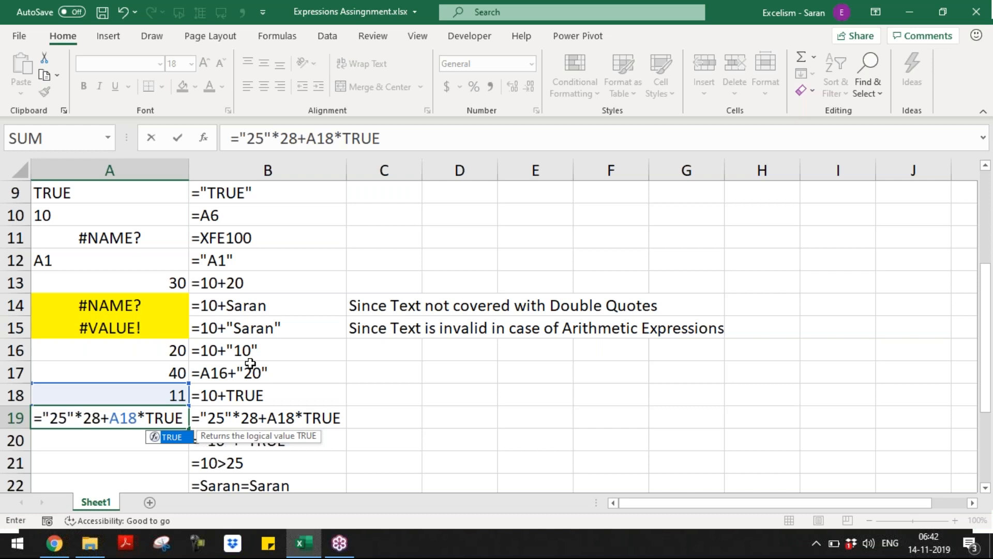
pyautogui.moveTo(44, 417); pyautogui.dragTo(101, 415)
pyautogui.click(84, 416)
# Cancel the A19 entry and change 28 to 2 in B19's expression
pyautogui.press('Escape')
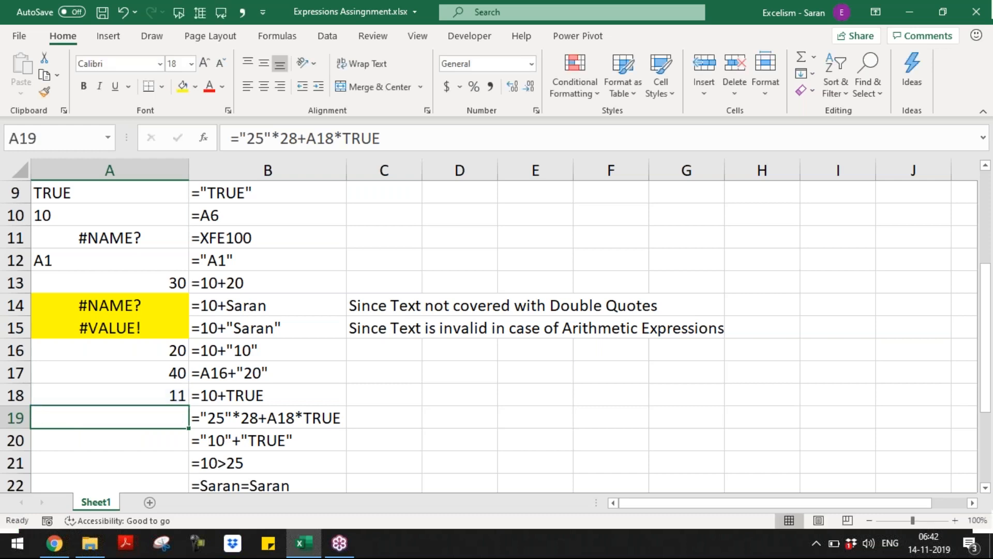
pyautogui.click(311, 417)
pyautogui.doubleClick(342, 417)
pyautogui.click(299, 418)
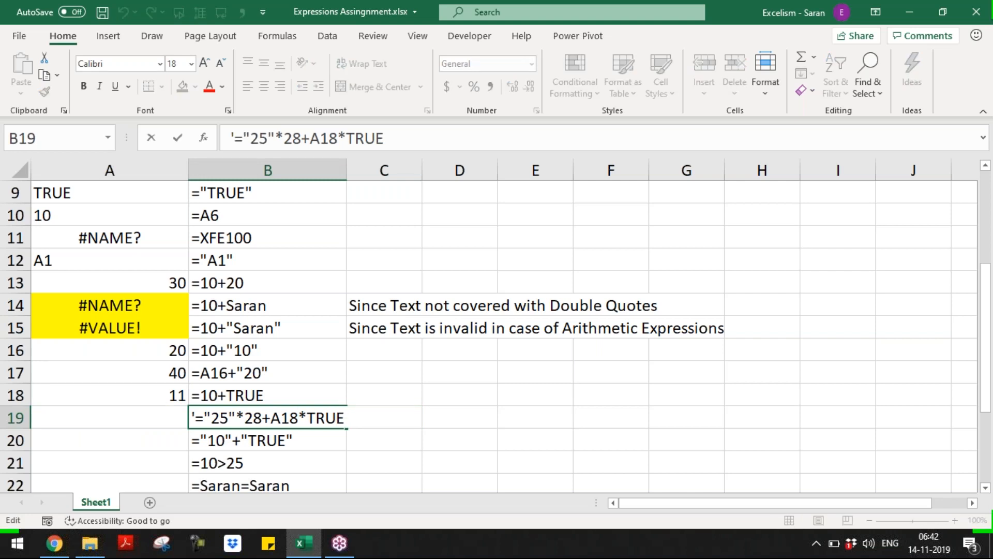
pyautogui.moveTo(253, 418); pyautogui.dragTo(263, 418)
pyautogui.press('Return')
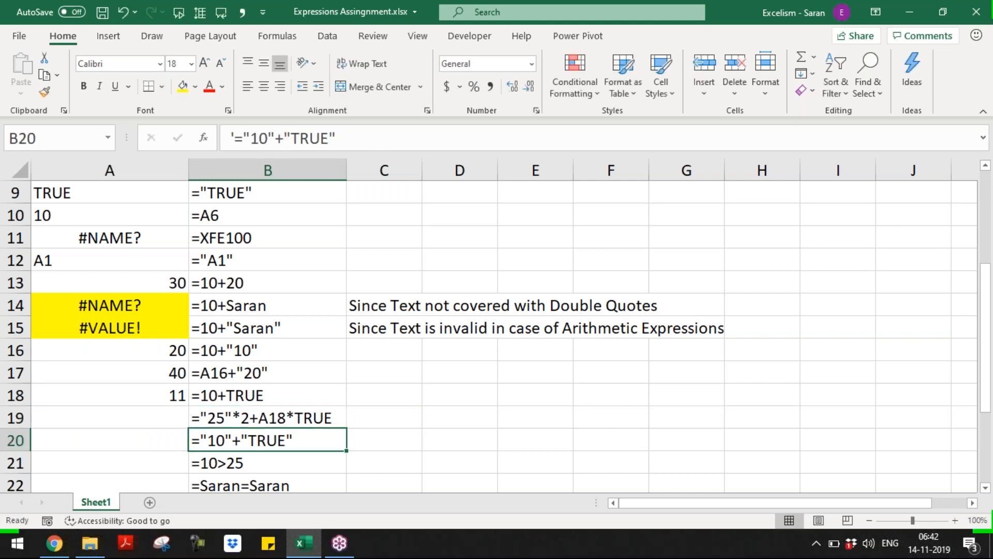
pyautogui.press('Up')
pyautogui.press('Left')
# Enter ="25"*2+A18*TRUE in A19, returning 61
pyautogui.write('="25"*2+')
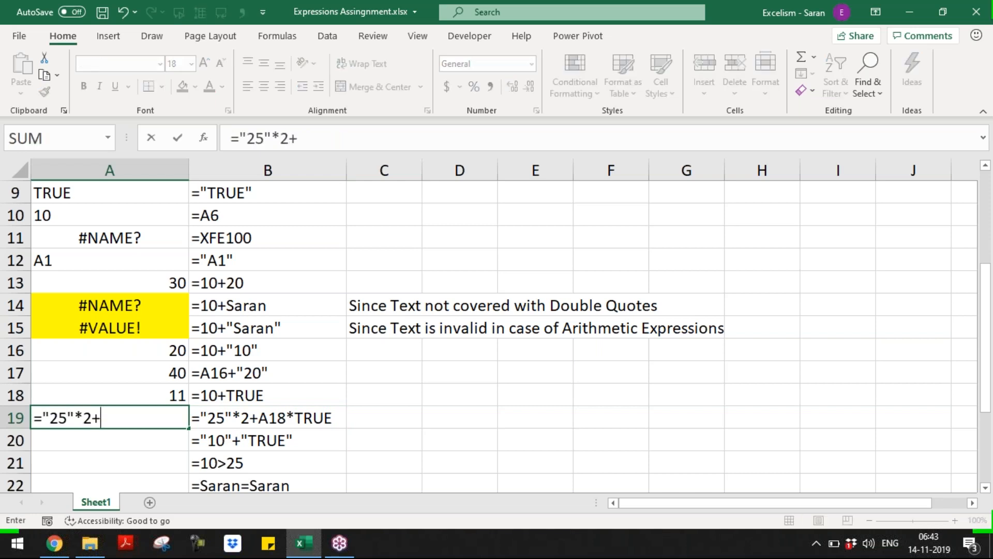
pyautogui.write('A18*TRUE')
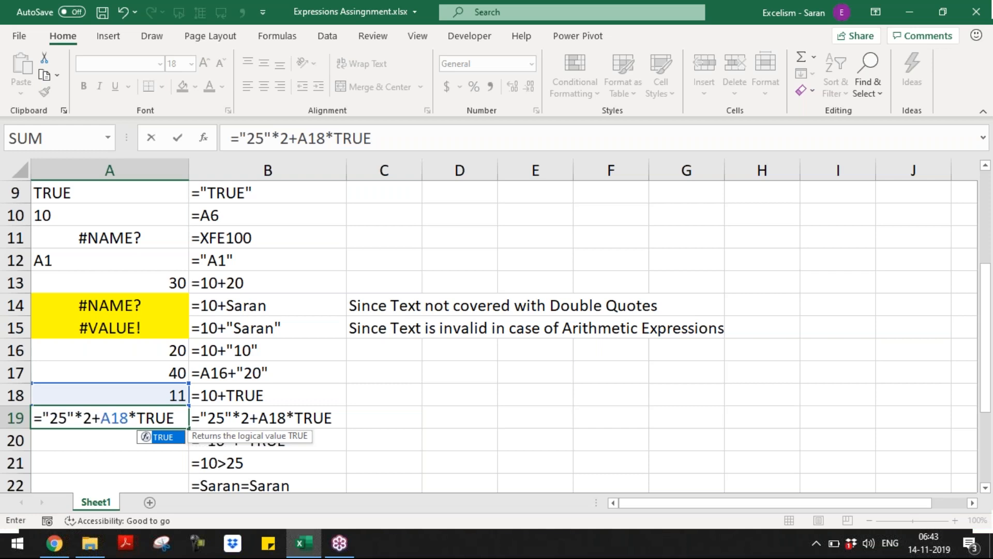
pyautogui.moveTo(43, 418); pyautogui.dragTo(85, 416)
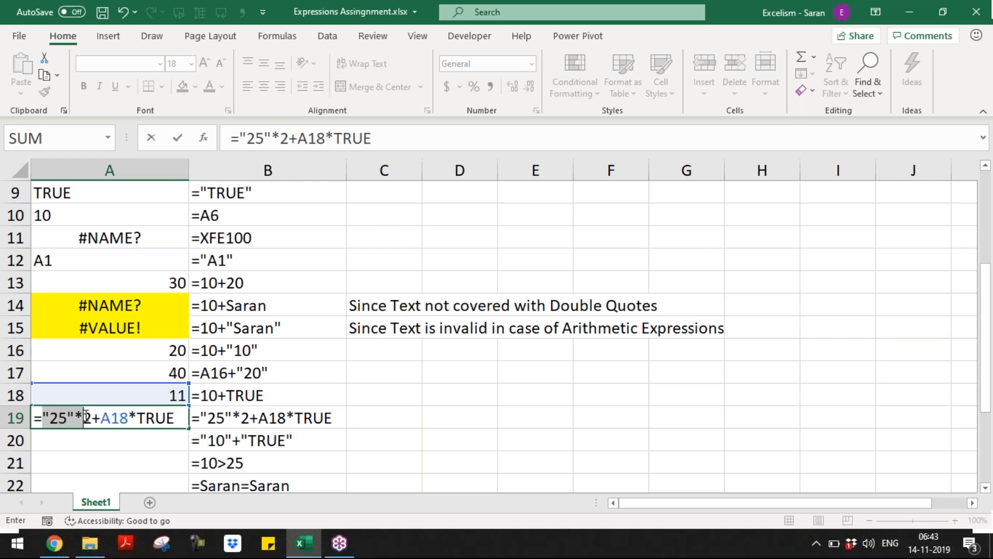
pyautogui.click(148, 420)
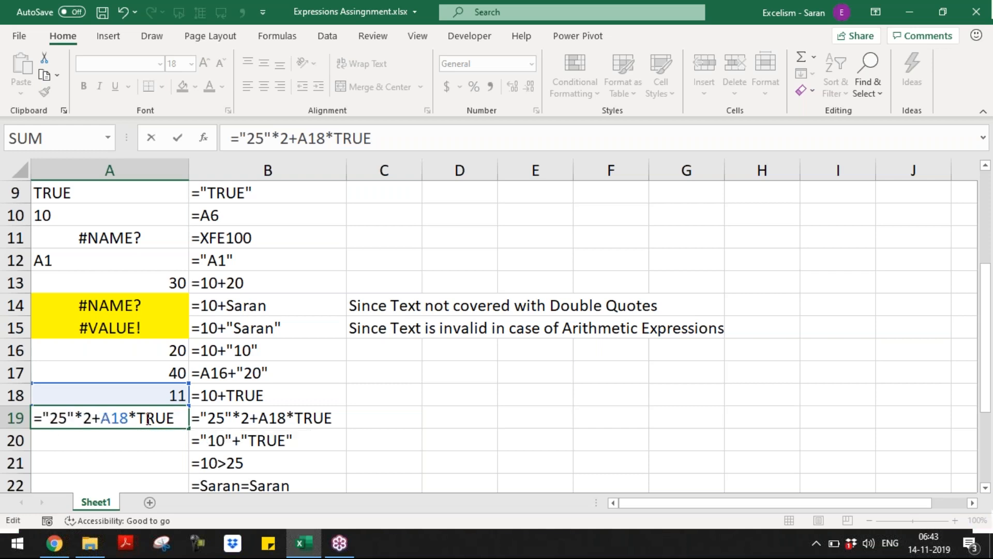
pyautogui.doubleClick(148, 421)
pyautogui.click(46, 417)
pyautogui.moveTo(47, 417); pyautogui.dragTo(182, 416)
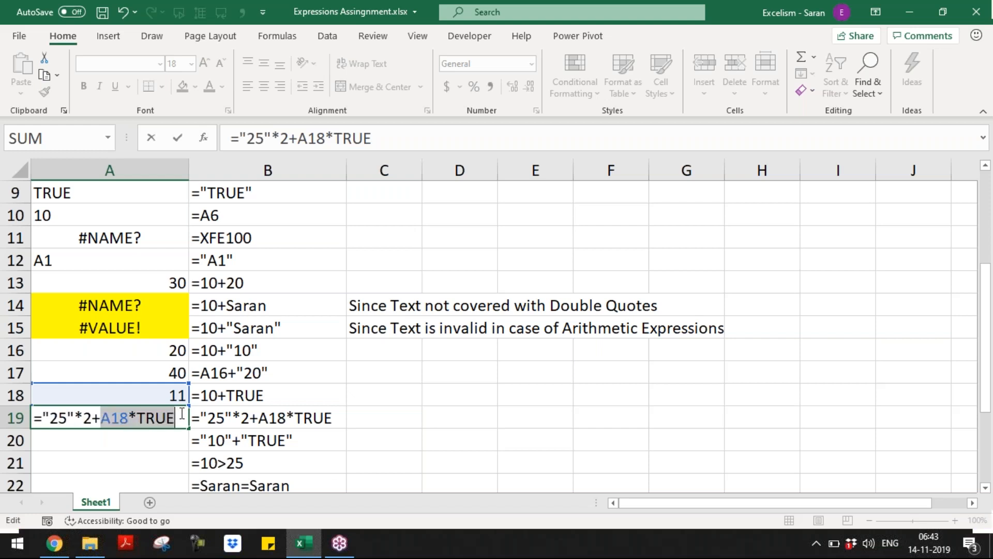
pyautogui.press('Return')
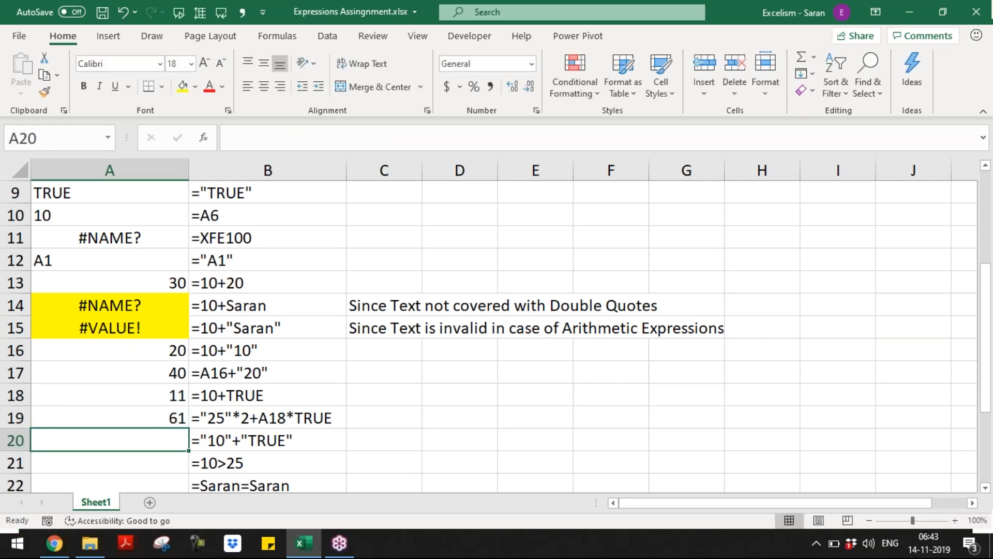
# Enter ="10"+"TRUE" in A20, which returns #VALUE!
pyautogui.write('="10"+')
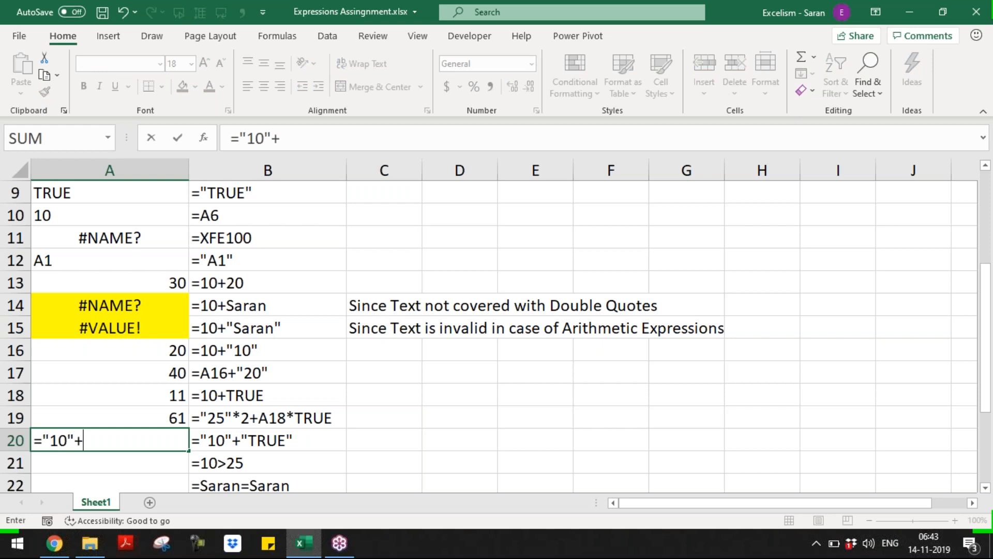
pyautogui.write('"TRUE')
pyautogui.press('BackSpace')
pyautogui.press('BackSpace')
pyautogui.press('BackSpace')
pyautogui.press('BackSpace')
pyautogui.write('"TRUE"')
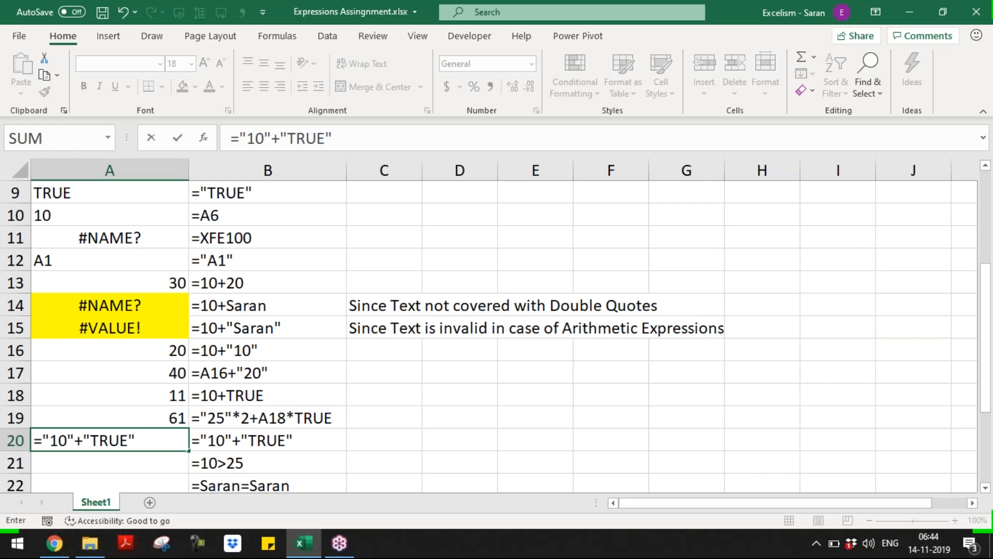
pyautogui.press('Return')
pyautogui.press('Return')
pyautogui.press('Down')
pyautogui.press('Down')
pyautogui.press('Down')
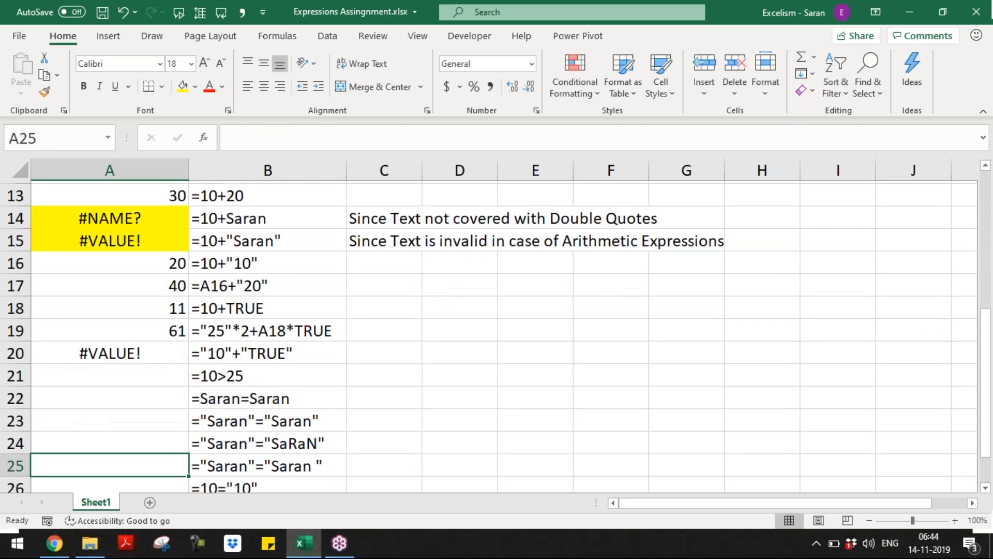
pyautogui.press('Up')
pyautogui.press('Up')
pyautogui.press('Up')
pyautogui.press('Up')
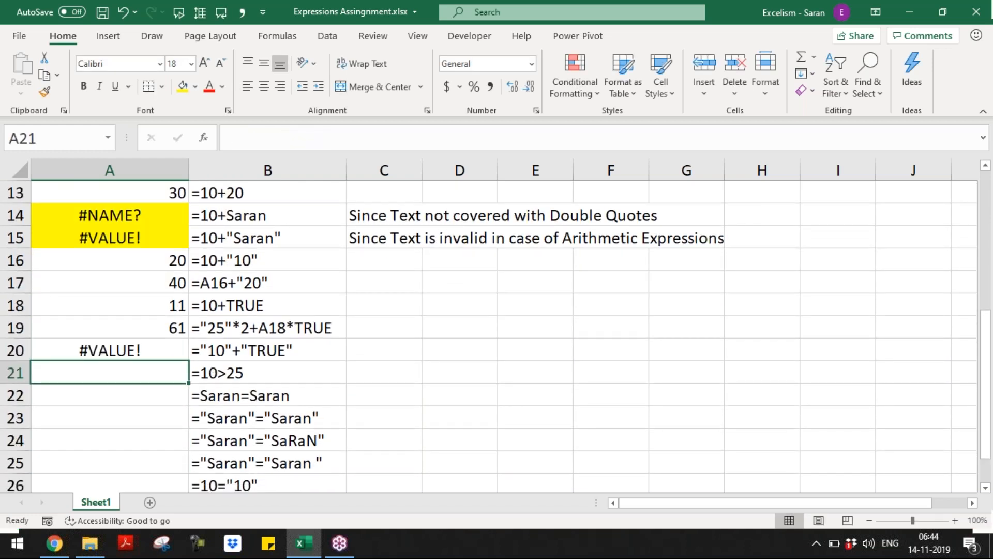
# Enter =10>25 in A21 (FALSE) and =Saran=Saran in A22 (#NAME?)
pyautogui.write('=10')
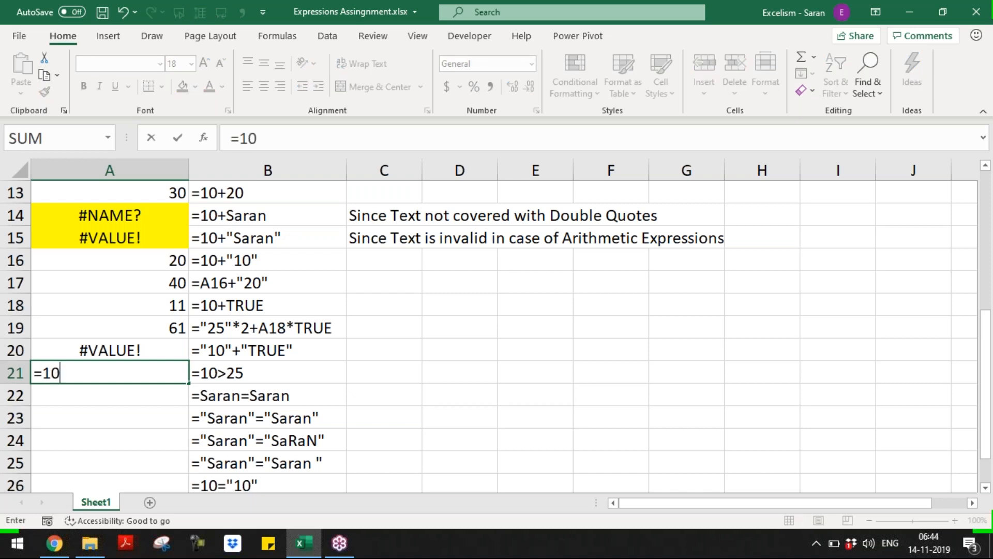
pyautogui.write('>25')
pyautogui.press('Return')
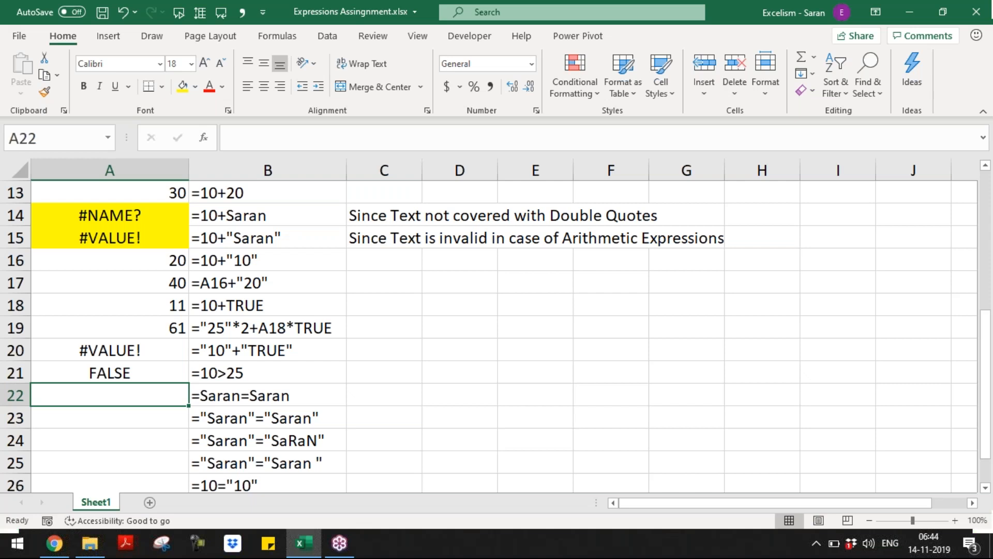
pyautogui.write('=Saran')
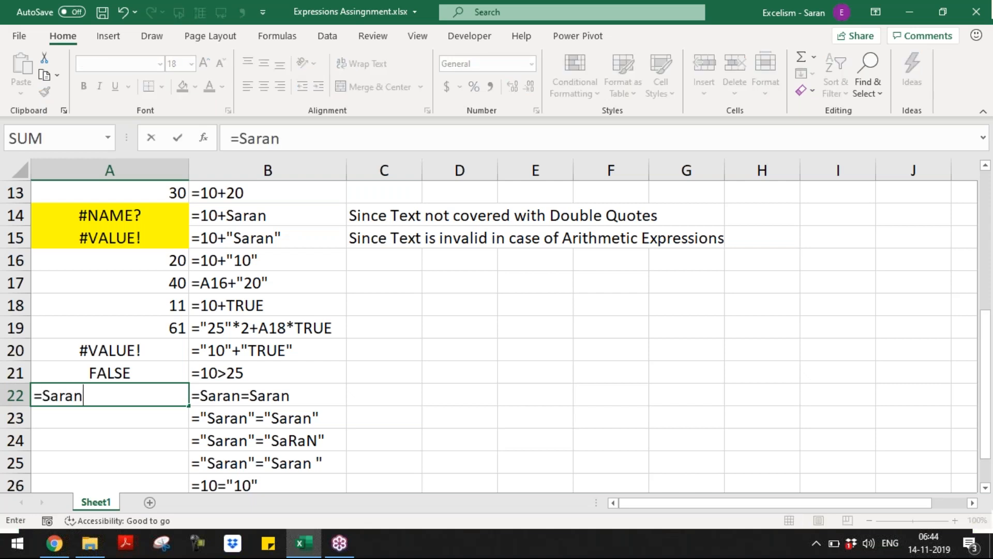
pyautogui.write('=Saran')
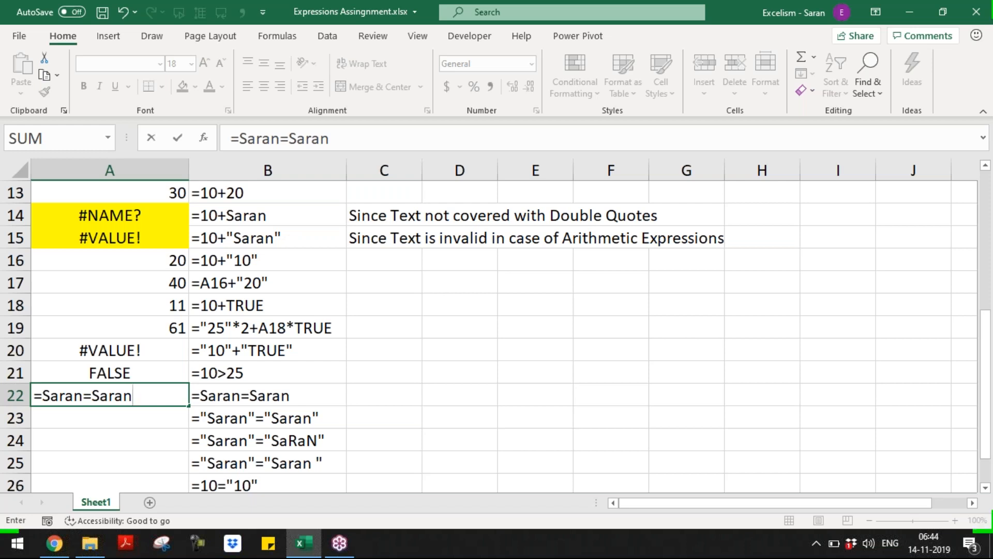
pyautogui.press('Return')
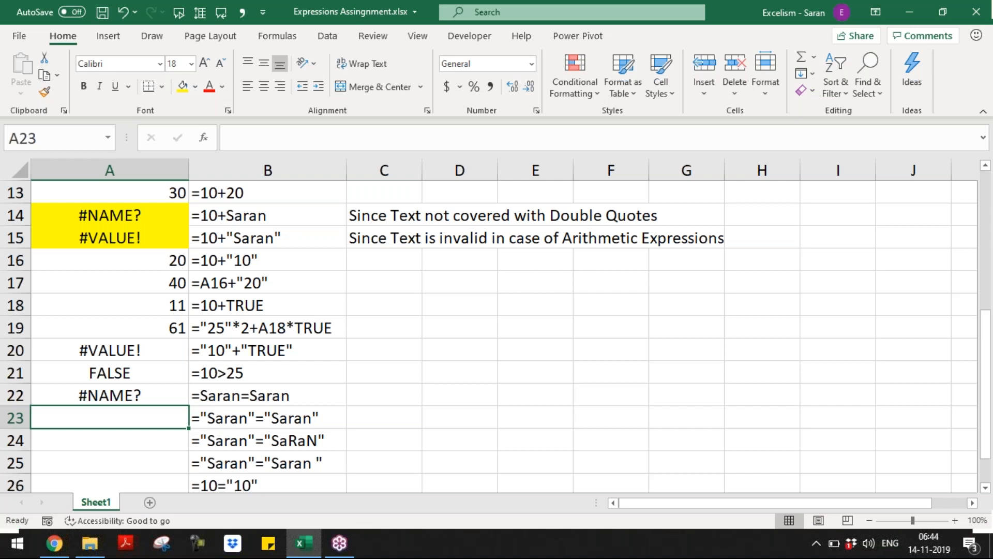
# Enter ="Saran"="Saran" in A23 and a mixed-case "Saran" comparison in A24, both returning TRUE
pyautogui.write('+S/')
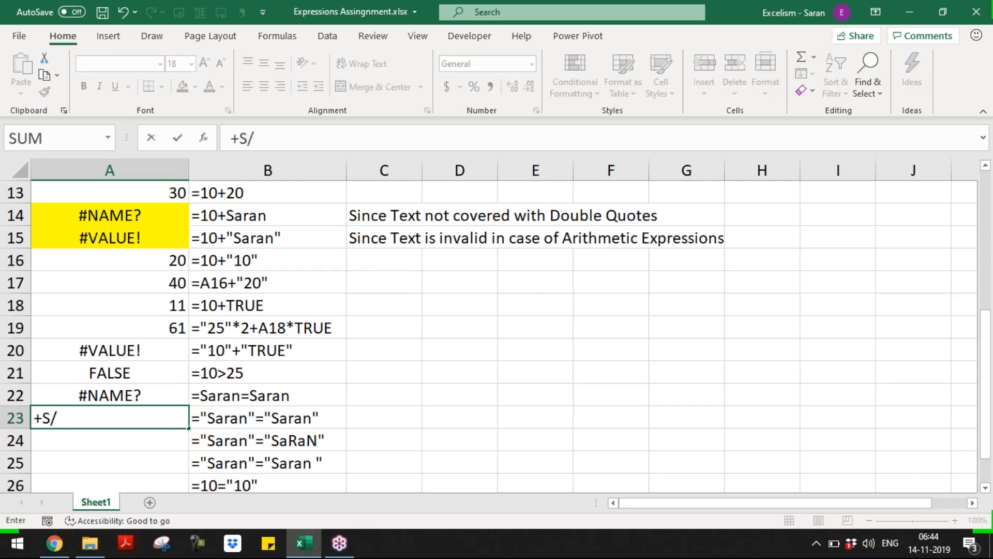
pyautogui.press('BackSpace')
pyautogui.press('BackSpace')
pyautogui.press('BackSpace')
pyautogui.write('="Saran"="Saran"')
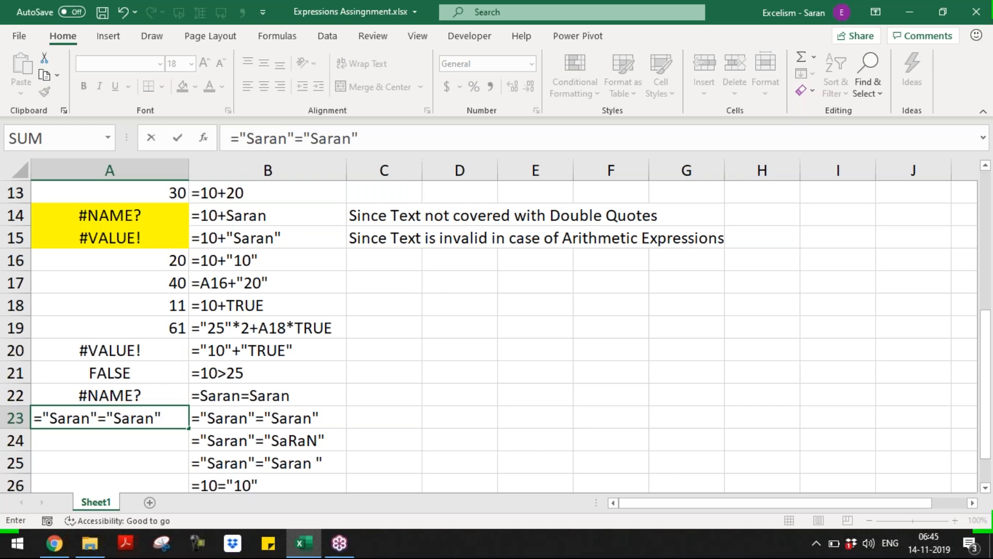
pyautogui.press('Return')
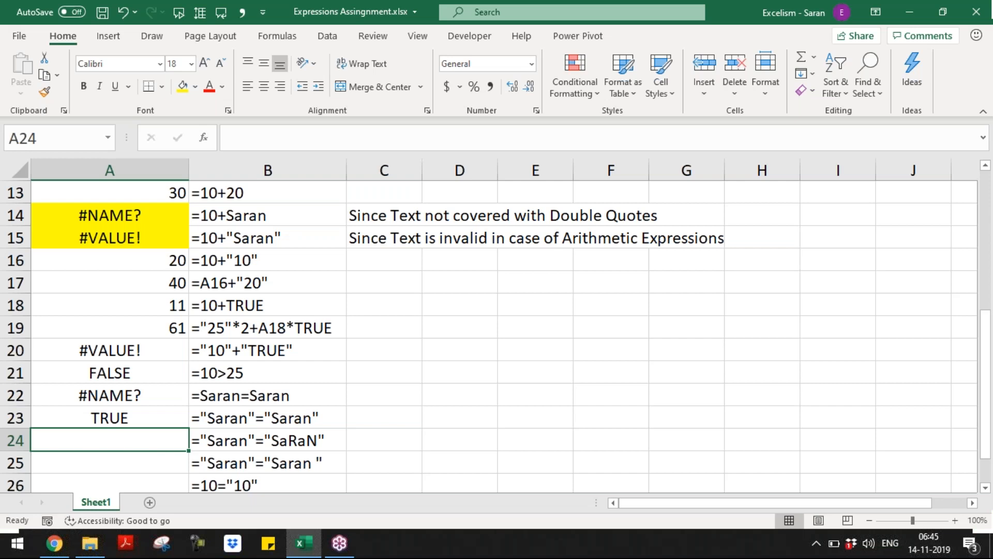
pyautogui.write('="Saran"="SaRaN')
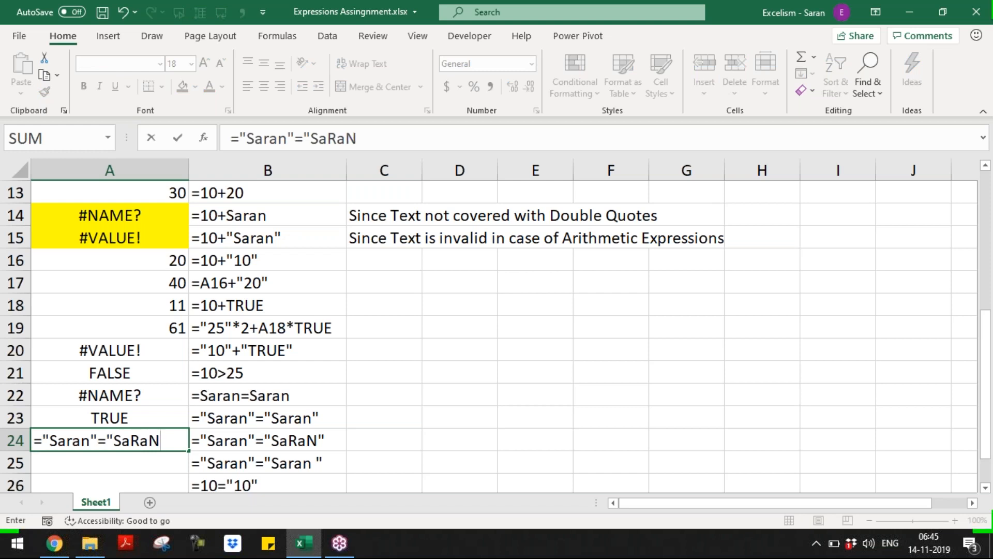
pyautogui.write('"')
pyautogui.press('Return')
pyautogui.press('Up')
pyautogui.press('Up')
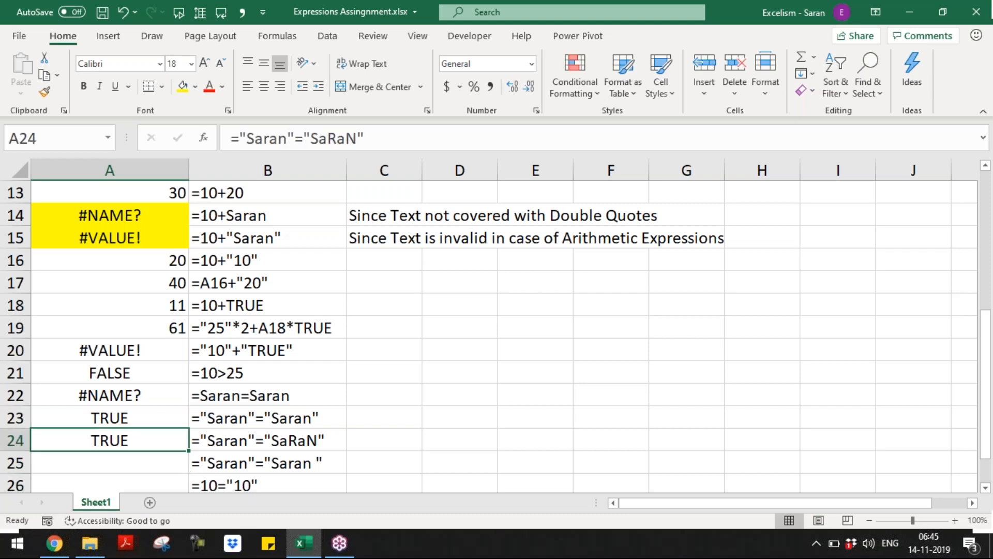
pyautogui.hotkey('shift', 'Down')
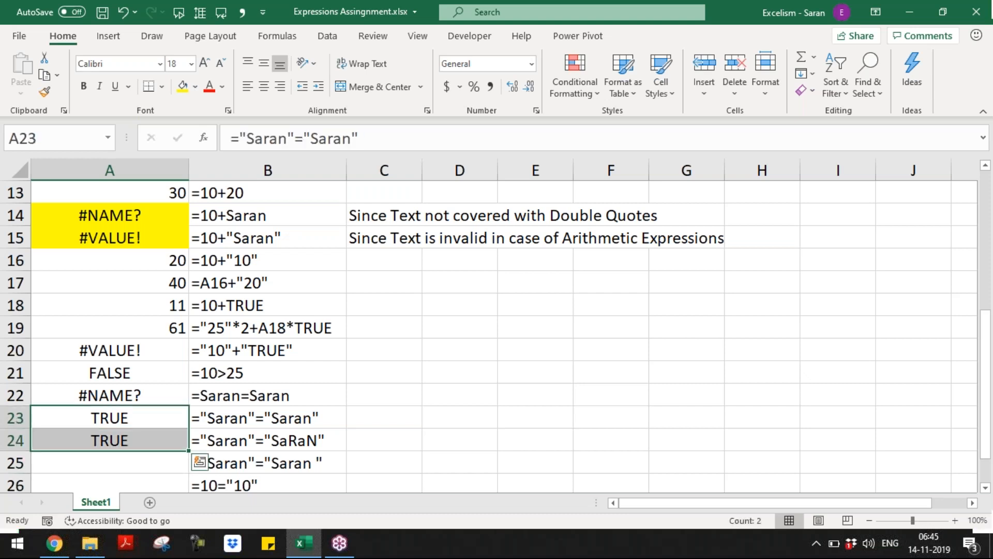
pyautogui.press('Right')
pyautogui.press('Right')
pyautogui.press('Down')
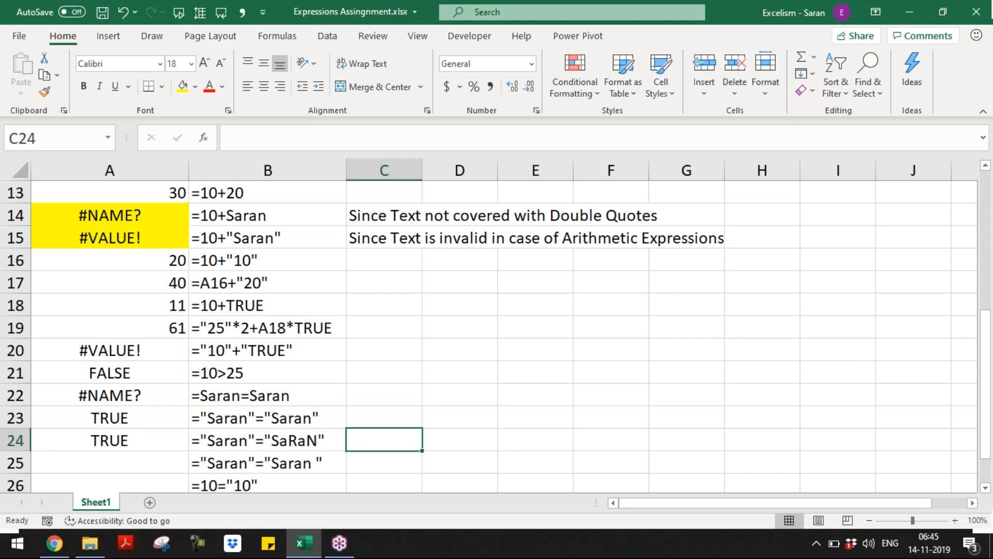
# Write the note 'EXACT function is Case-Sensitive' in C24
pyautogui.write('EXAC')
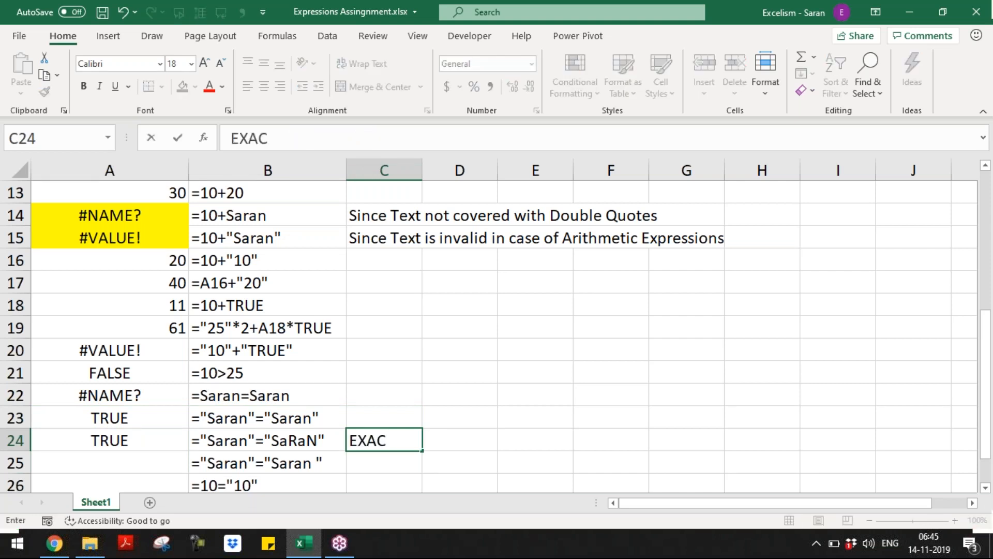
pyautogui.write('T fu')
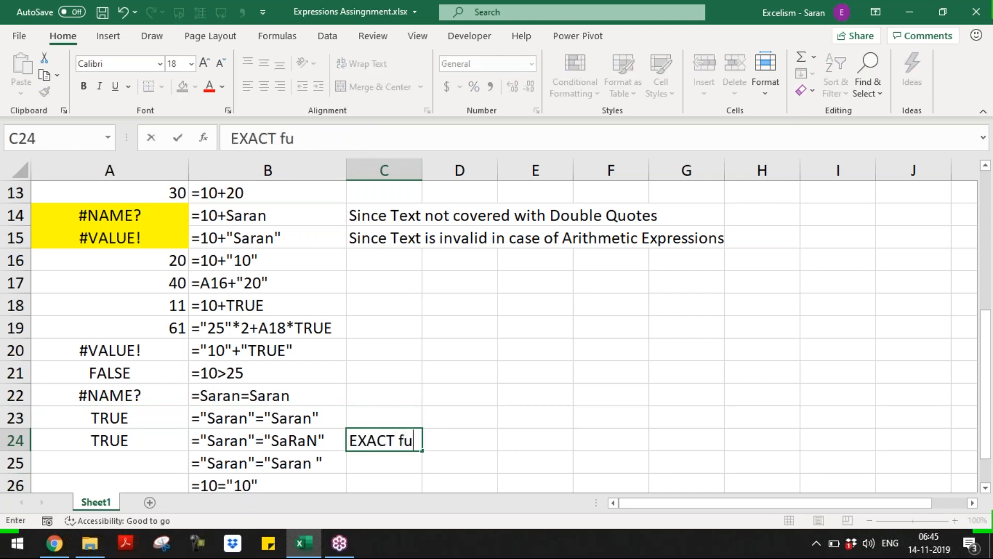
pyautogui.write('nction is CA')
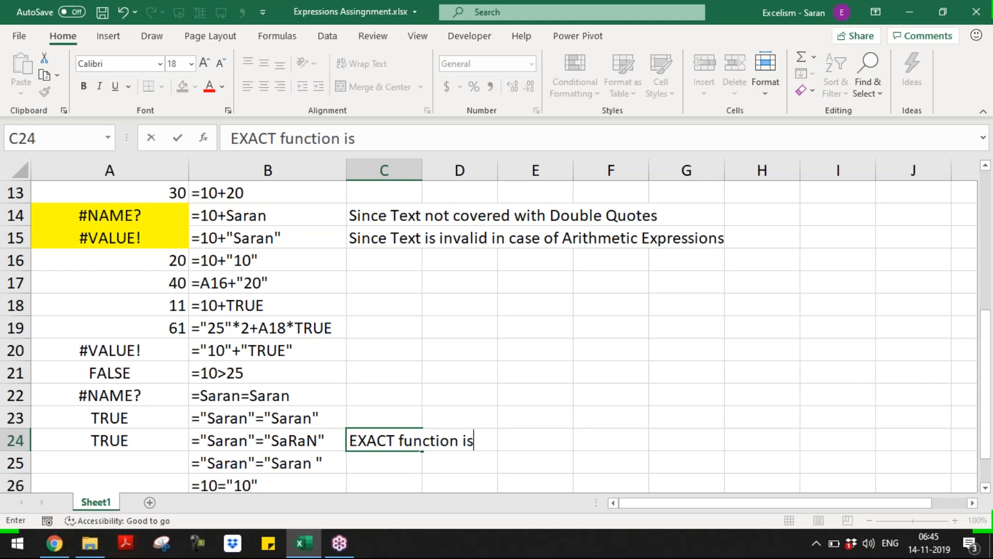
pyautogui.press('BackSpace')
pyautogui.write('se')
pyautogui.press('BackSpace')
pyautogui.press('BackSpace')
pyautogui.write('aseS')
pyautogui.press('BackSpace')
pyautogui.write('-Sens')
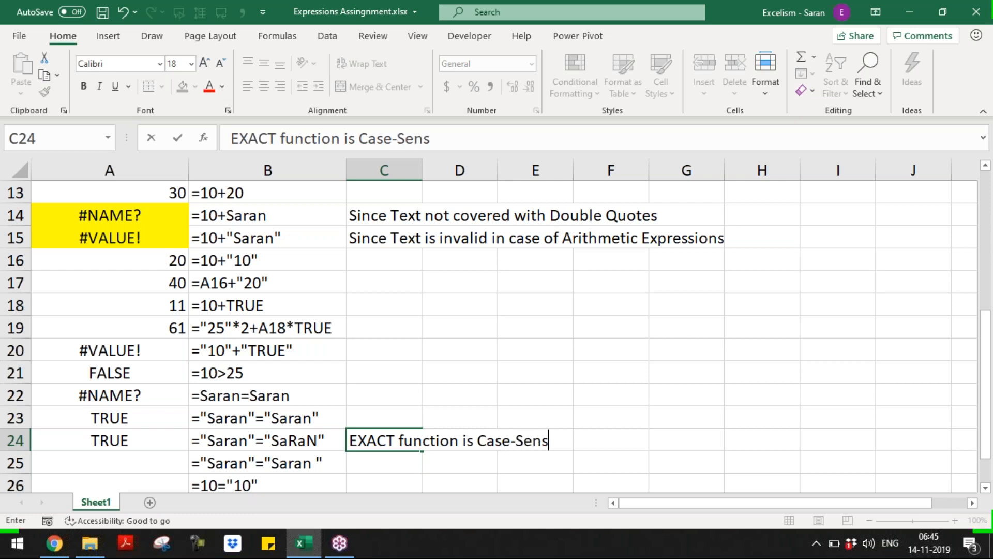
pyautogui.write('itive')
pyautogui.press('Return')
# Enter ="Saran"="Saran " in A25 so the trailing-space comparison returns FALSE
pyautogui.press('Left')
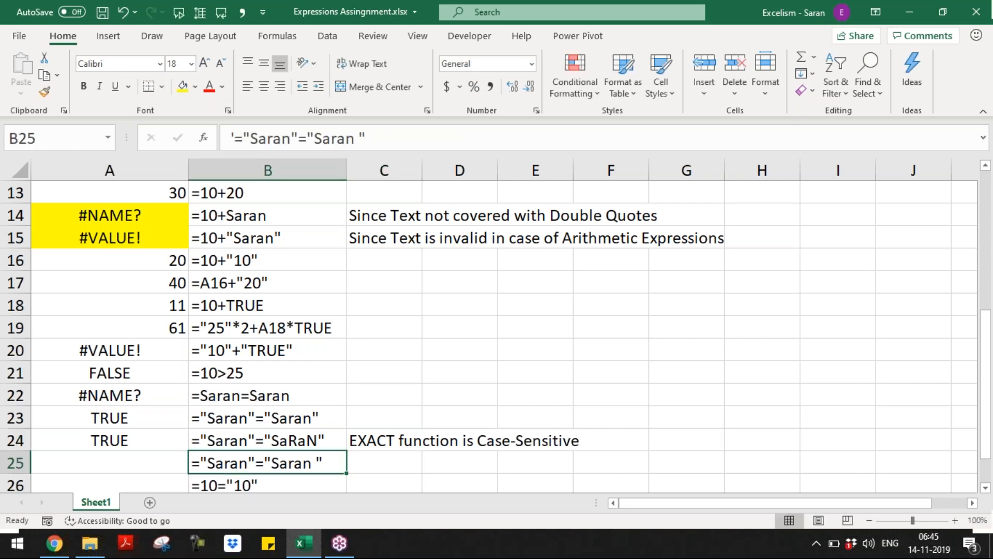
pyautogui.press('Left')
pyautogui.write('="S')
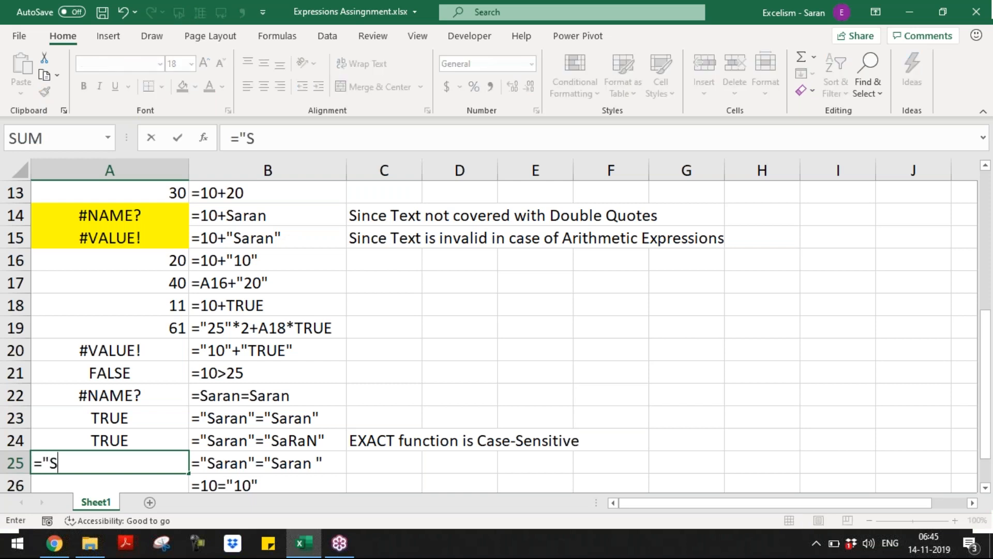
pyautogui.write('aran"="S')
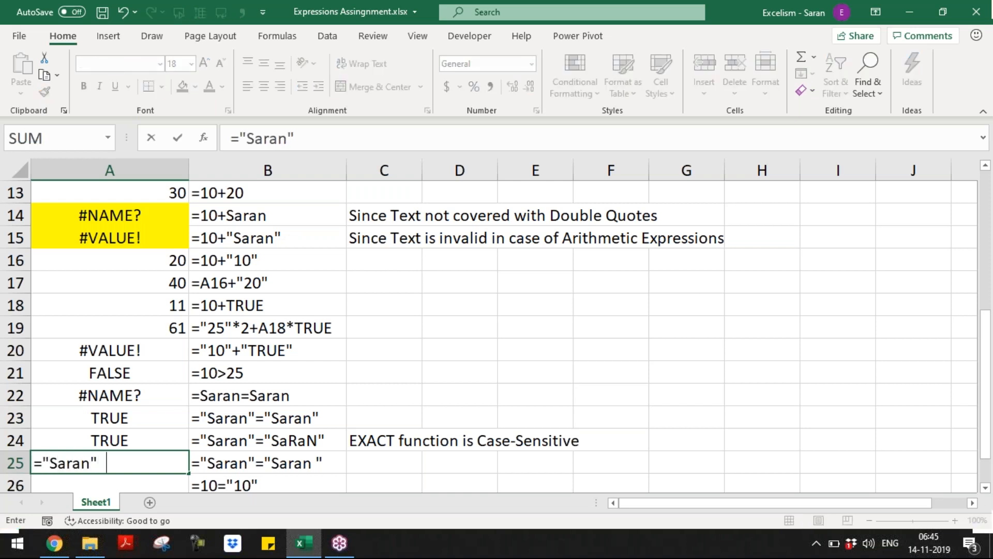
pyautogui.write('aran ")')
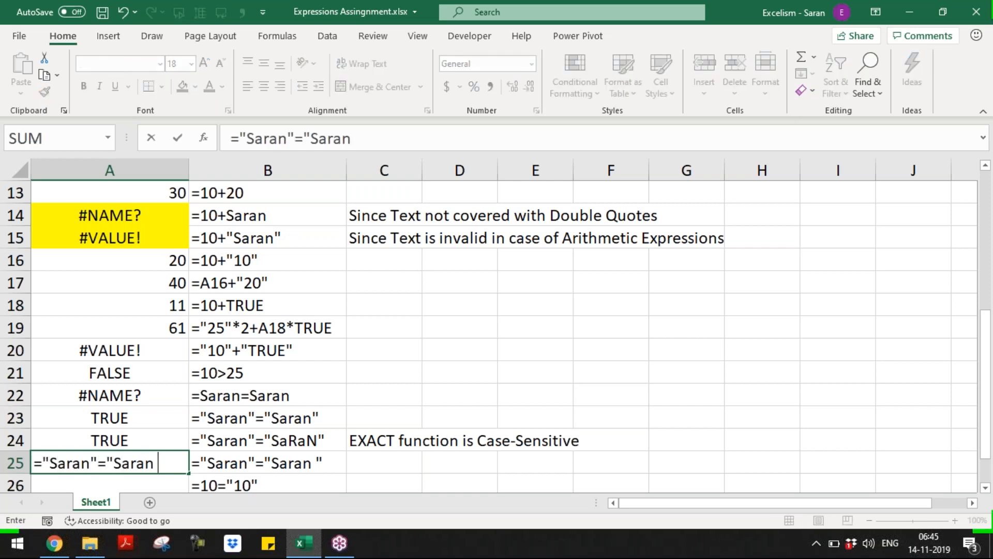
pyautogui.press('BackSpace')
pyautogui.press('Return')
pyautogui.press('Up')
pyautogui.press('Down')
pyautogui.press('Down')
pyautogui.press('Down')
pyautogui.press('Down')
pyautogui.press('Down')
pyautogui.press('Up')
pyautogui.press('Up')
pyautogui.press('Up')
pyautogui.press('Up')
pyautogui.write('=')
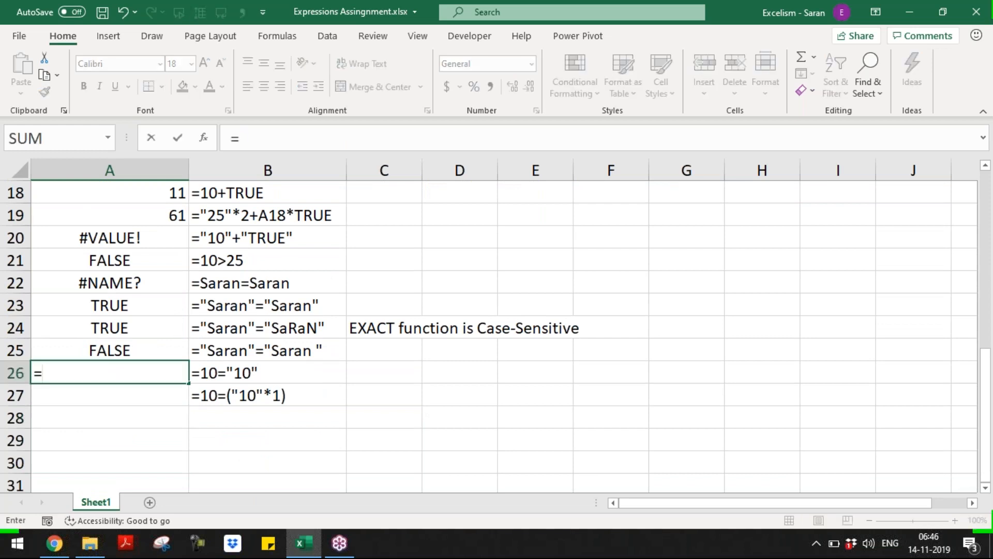
pyautogui.write('10="10"')
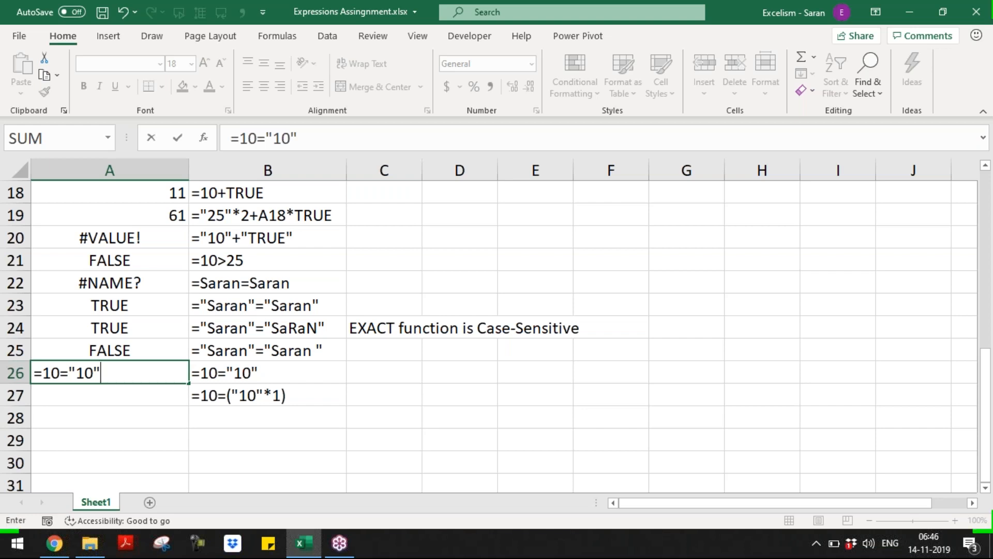
# Commit =10="10" in A26, which returns FALSE
pyautogui.press('Return')
pyautogui.press('Up')
pyautogui.press('Right')
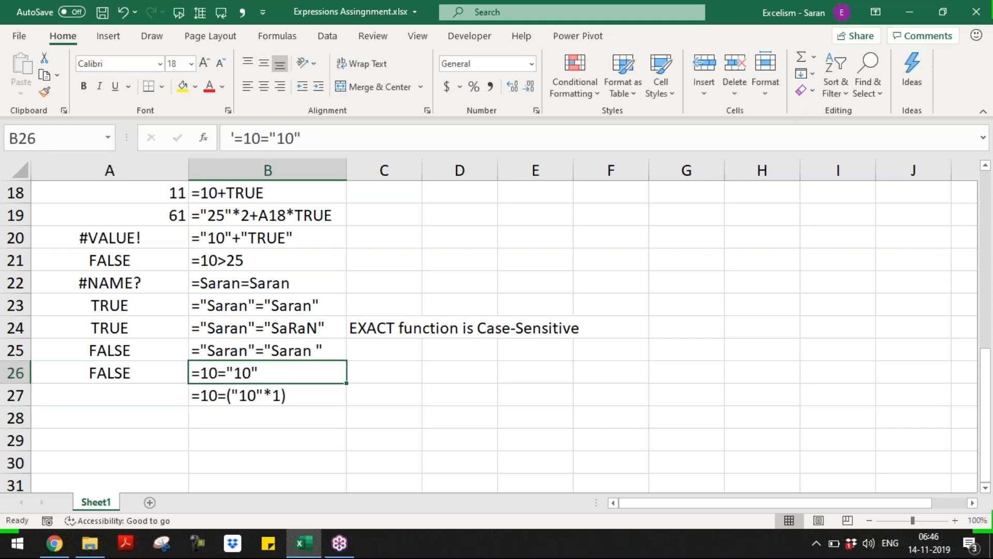
pyautogui.press('Down')
pyautogui.press('Left')
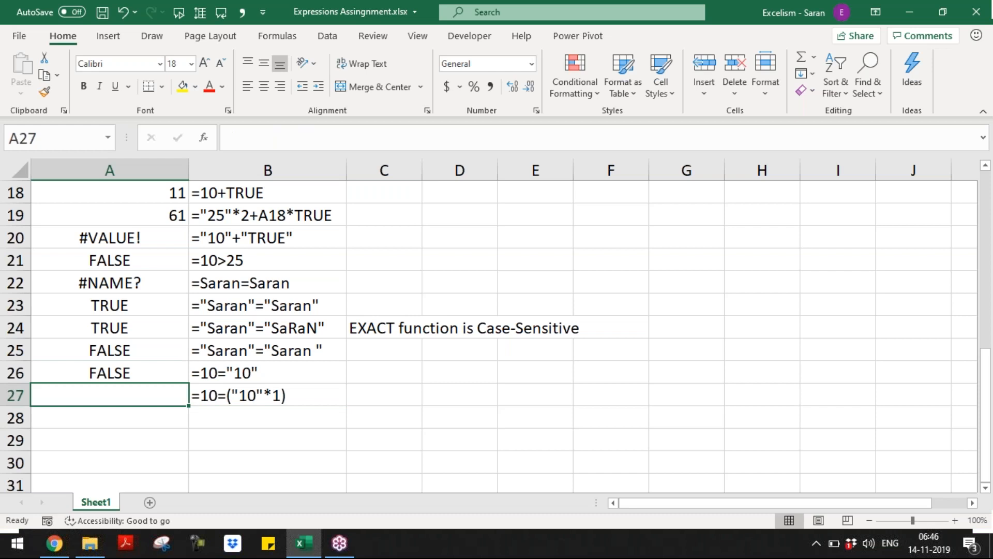
# Enter =10=("10"*1) in A27 so it returns TRUE
pyautogui.write('=10')
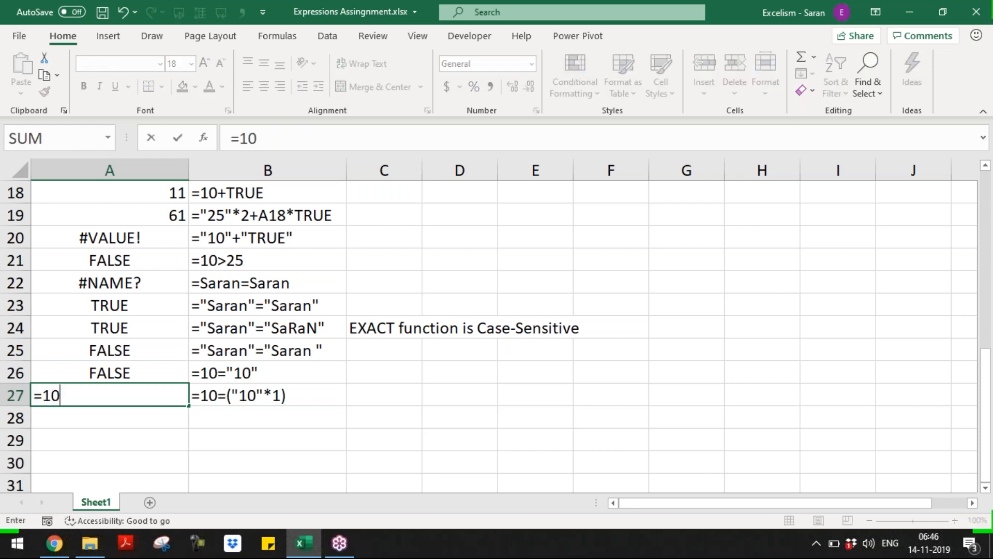
pyautogui.write('=("10"+')
pyautogui.press('BackSpace')
pyautogui.write('*1)')
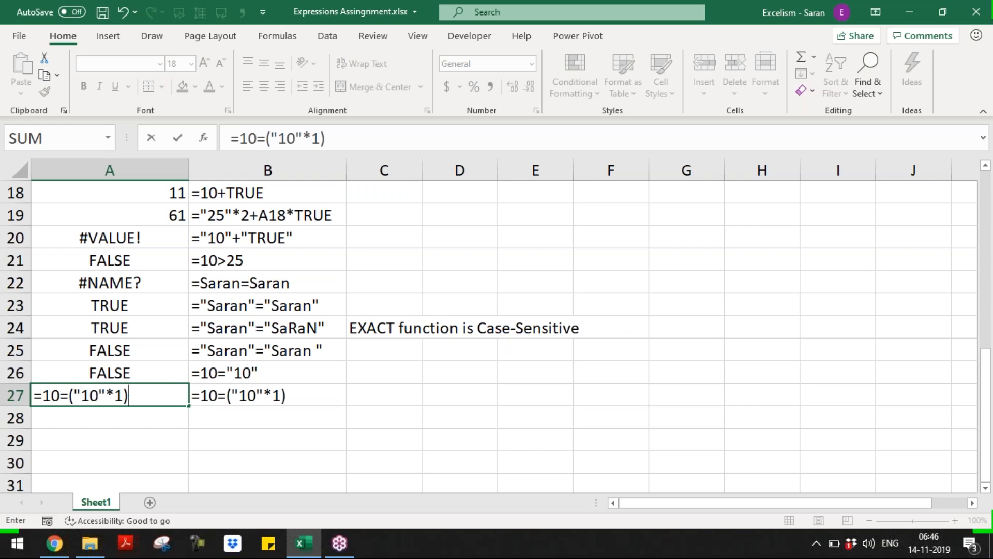
pyautogui.moveTo(76, 393); pyautogui.dragTo(126, 394)
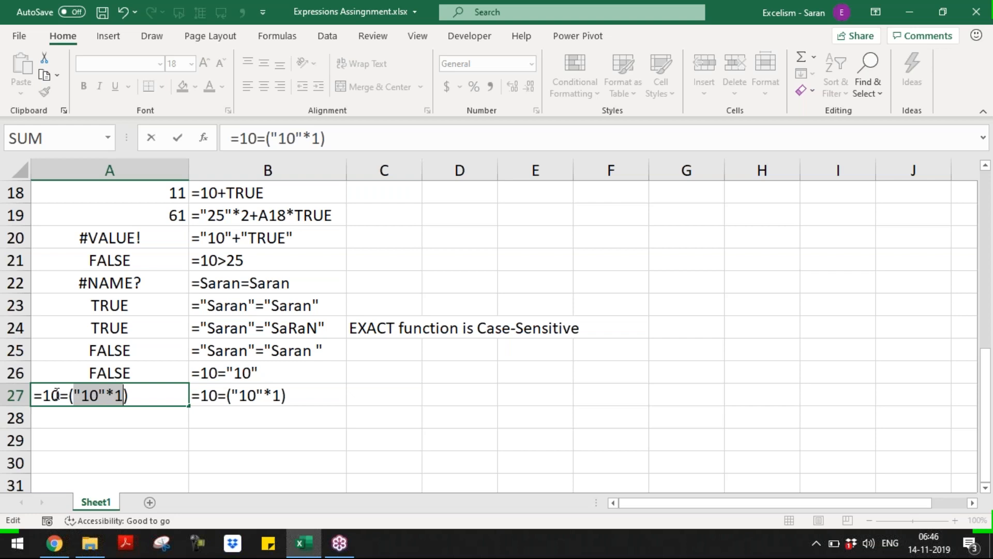
pyautogui.press('Return')
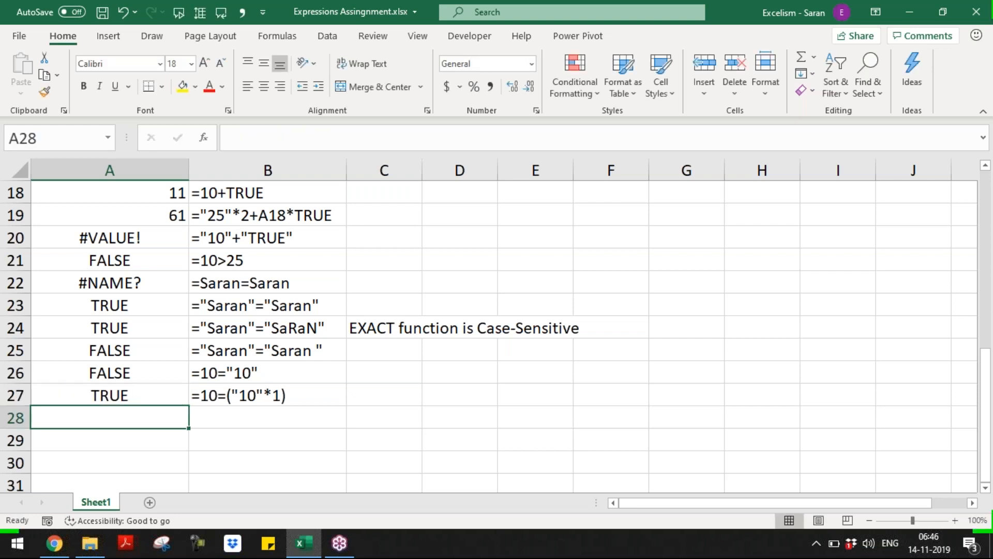
pyautogui.hotkey('ctrl', 'Home')
pyautogui.press('Down')
pyautogui.press('Down')
pyautogui.hotkey('ctrl', 'Down')
# Type =25^1*32-"35"/7+A19*(20>20) into the Result cell D5
pyautogui.press('Right')
pyautogui.hotkey('ctrl', 'Up')
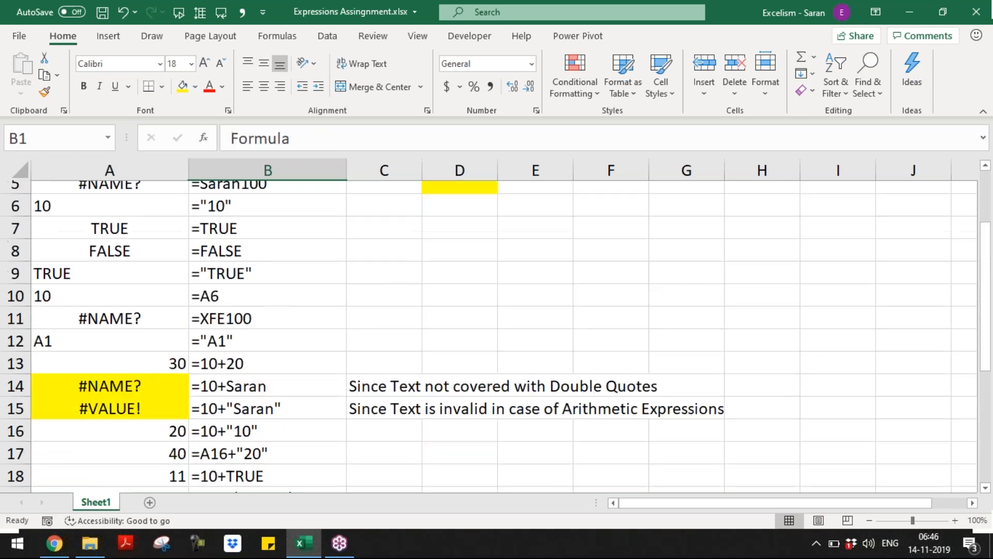
pyautogui.press('Down')
pyautogui.press('Down')
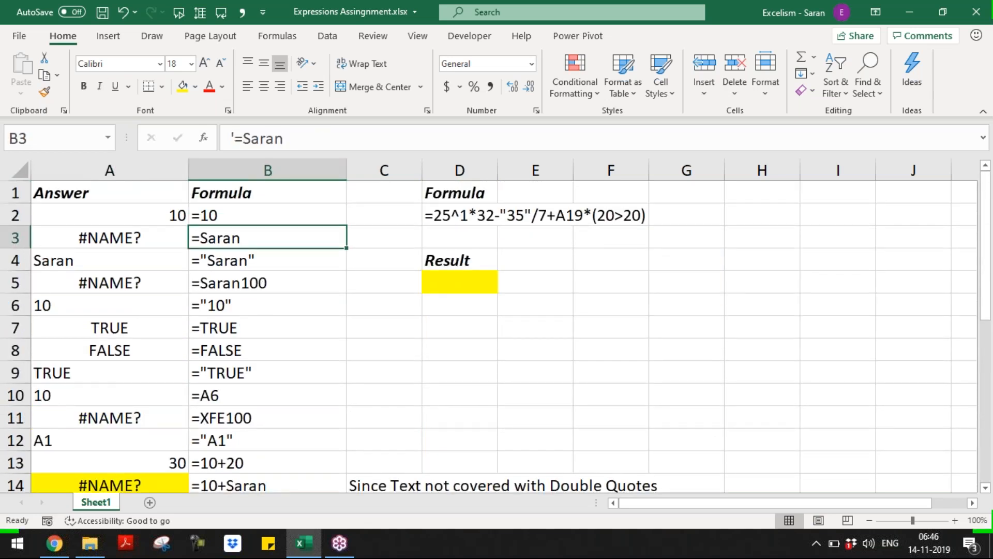
pyautogui.press('Down')
pyautogui.press('Down')
pyautogui.press('Right')
pyautogui.press('Right')
pyautogui.press('Up')
pyautogui.press('Up')
pyautogui.press('Up')
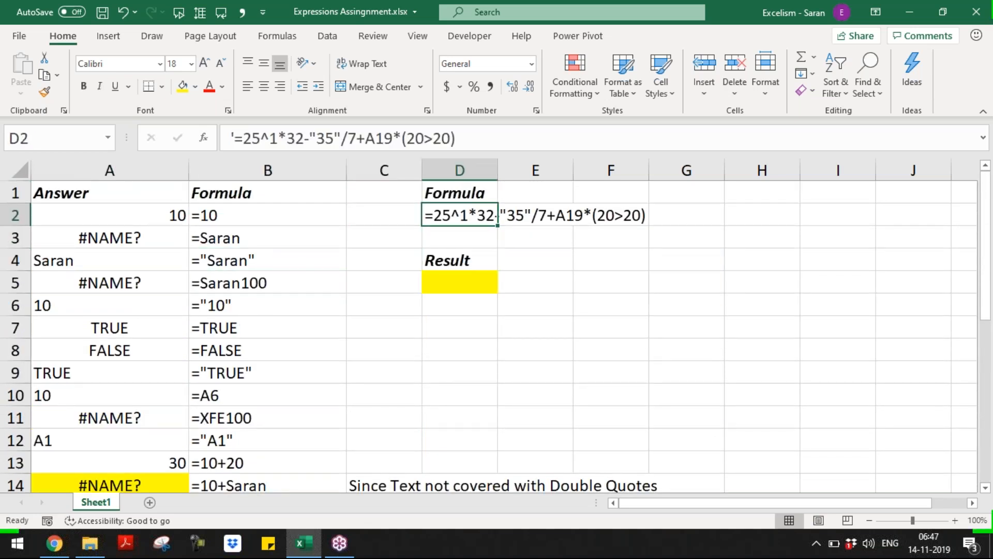
pyautogui.press('Down')
pyautogui.press('Down')
pyautogui.press('Down')
pyautogui.press('Up')
pyautogui.press('Up')
pyautogui.press('Up')
pyautogui.press('Up')
pyautogui.press('Down')
pyautogui.press('Down')
pyautogui.press('Down')
pyautogui.press('Down')
pyautogui.press('Up')
pyautogui.press('Up')
pyautogui.press('Up')
pyautogui.press('Down')
pyautogui.press('Down')
pyautogui.press('Down')
pyautogui.press('Down')
pyautogui.press('Up')
pyautogui.write('=25')
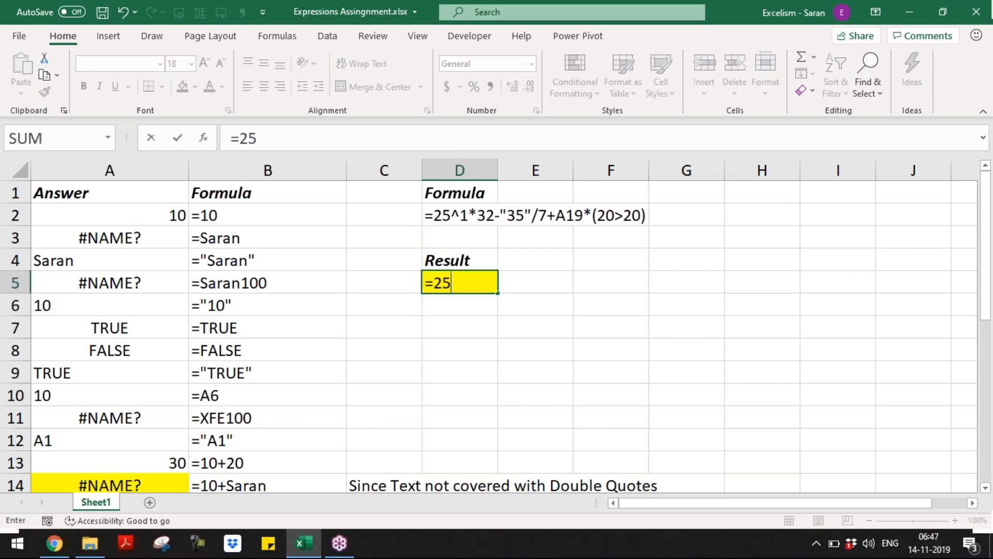
pyautogui.write('^1*32')
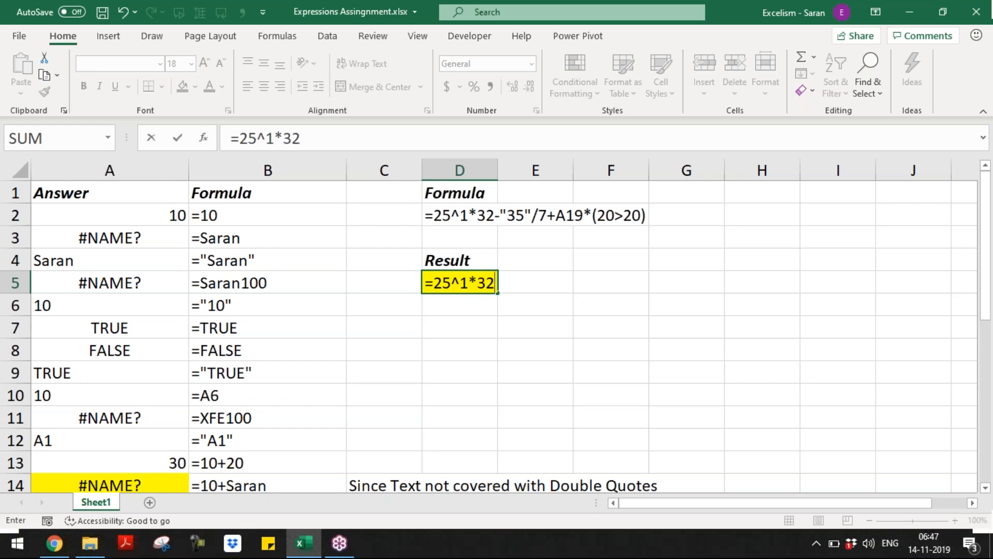
pyautogui.write('-"35"/7+A')
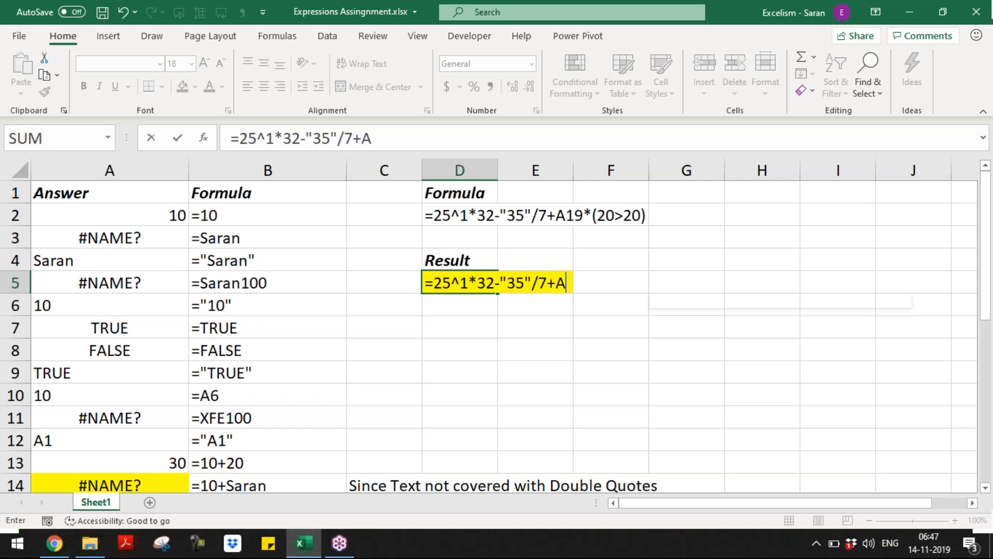
pyautogui.write('19*(20>20)')
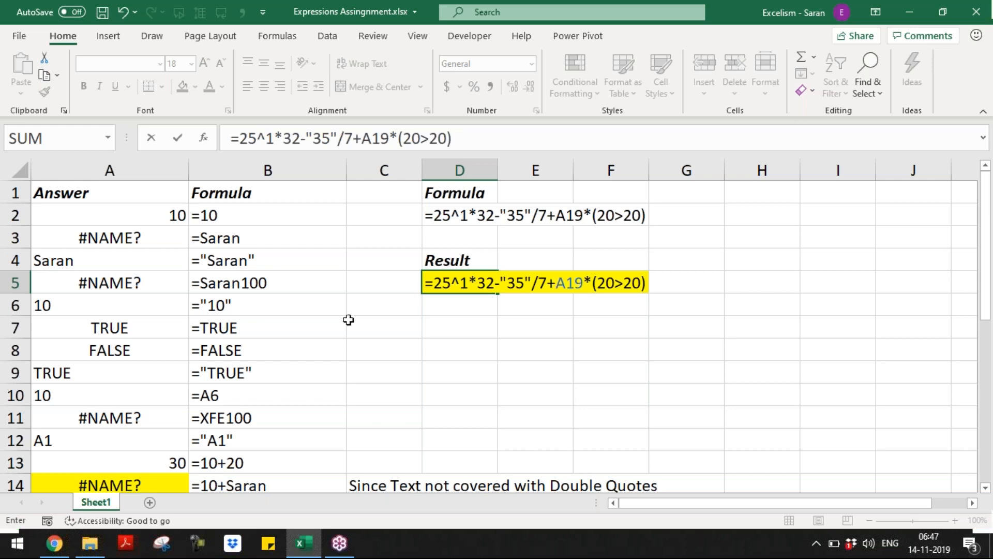
# Prefix D5's expression with an apostrophe so it shows as literal text
pyautogui.click(426, 284)
pyautogui.write("'")
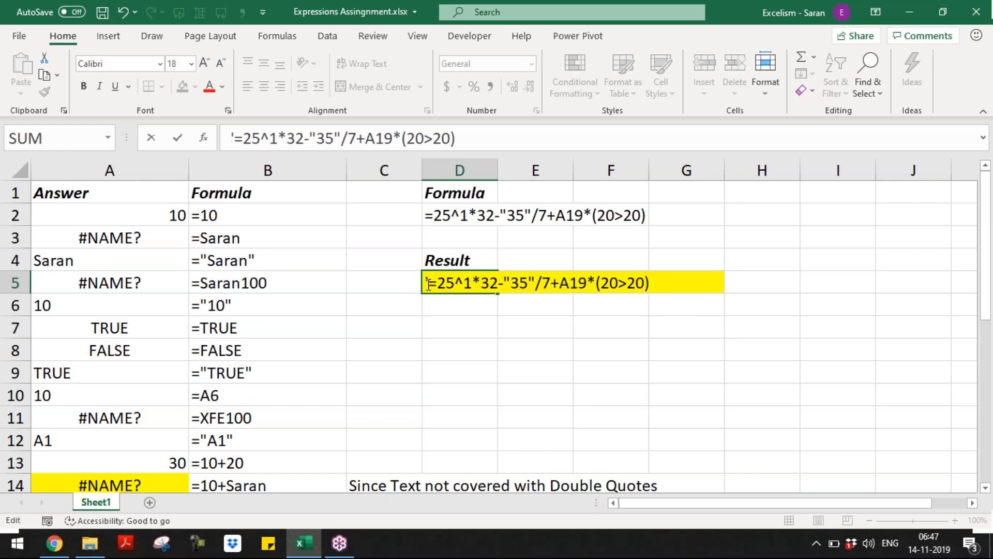
pyautogui.press('Return')
pyautogui.press('Return')
# Type BODMAS in D7 followed by Brackets, Of and Division below it
pyautogui.write('BODMAS')
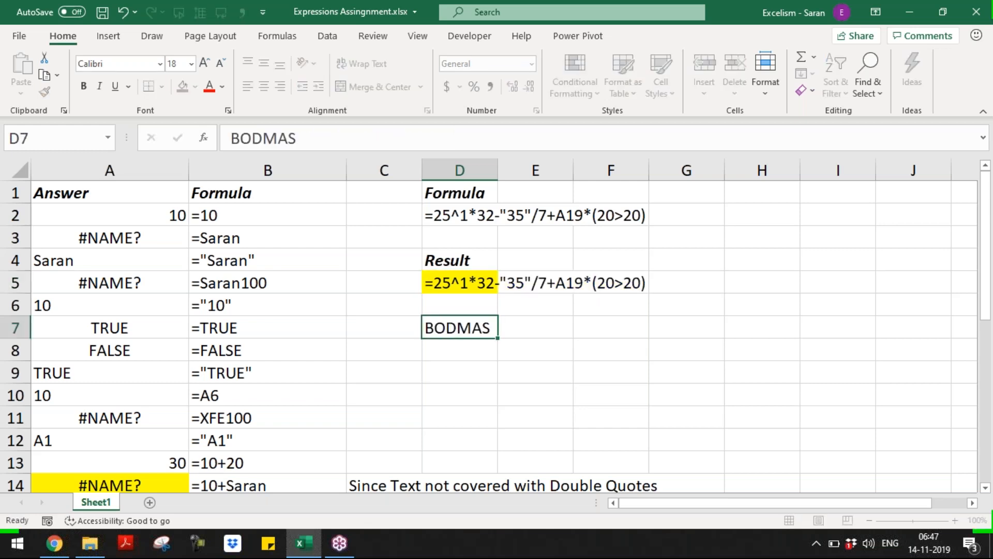
pyautogui.press('Return')
pyautogui.write('Bran')
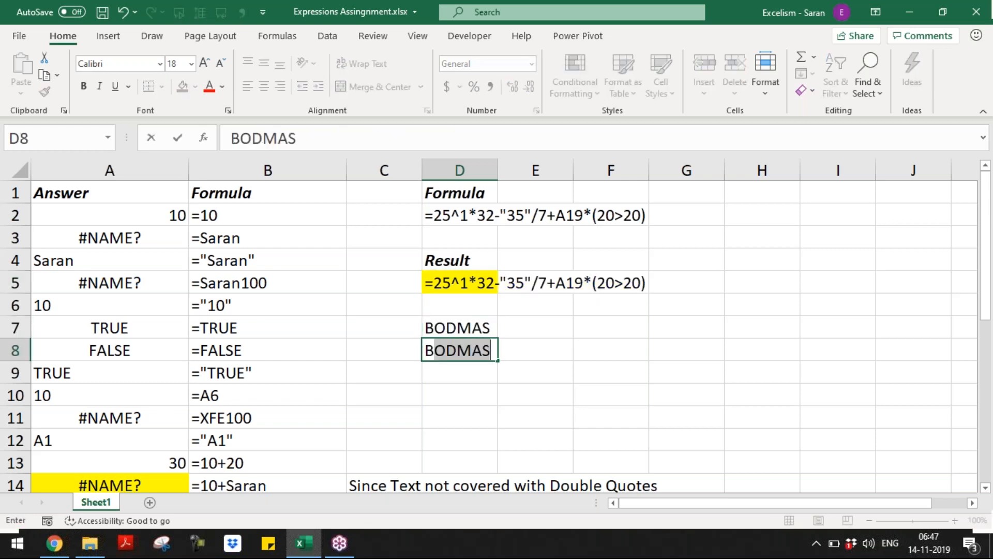
pyautogui.press('BackSpace')
pyautogui.write('cjet')
pyautogui.press('BackSpace')
pyautogui.press('BackSpace')
pyautogui.press('BackSpace')
pyautogui.write('kets')
pyautogui.press('Return')
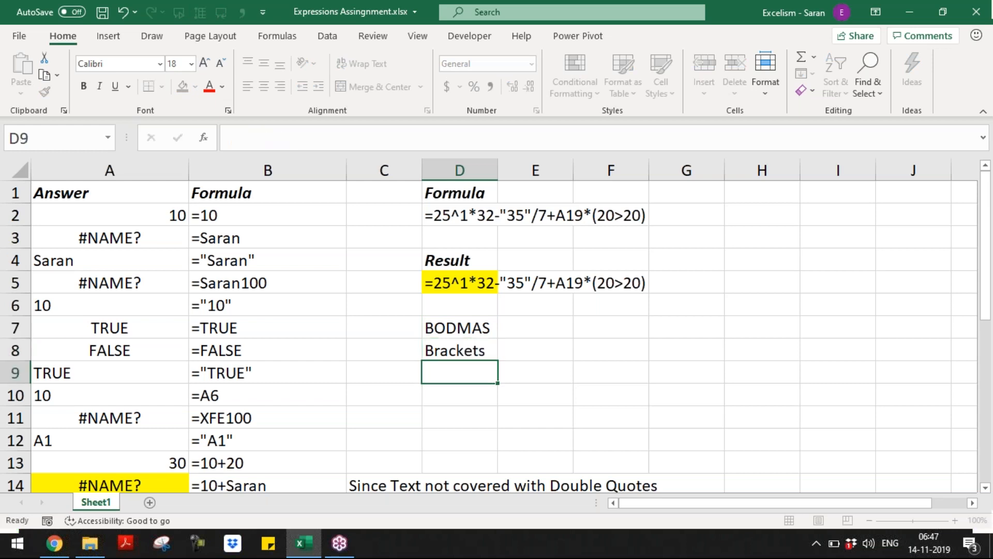
pyautogui.write('Of')
pyautogui.press('Return')
pyautogui.write('Divid')
pyautogui.press('BackSpace')
pyautogui.write('sin')
pyautogui.press('BackSpace')
pyautogui.write('on')
pyautogui.press('Return')
# Continue the list with Multiplication, Addition and Subtraction in D11:D13
pyautogui.write('Multiplic')
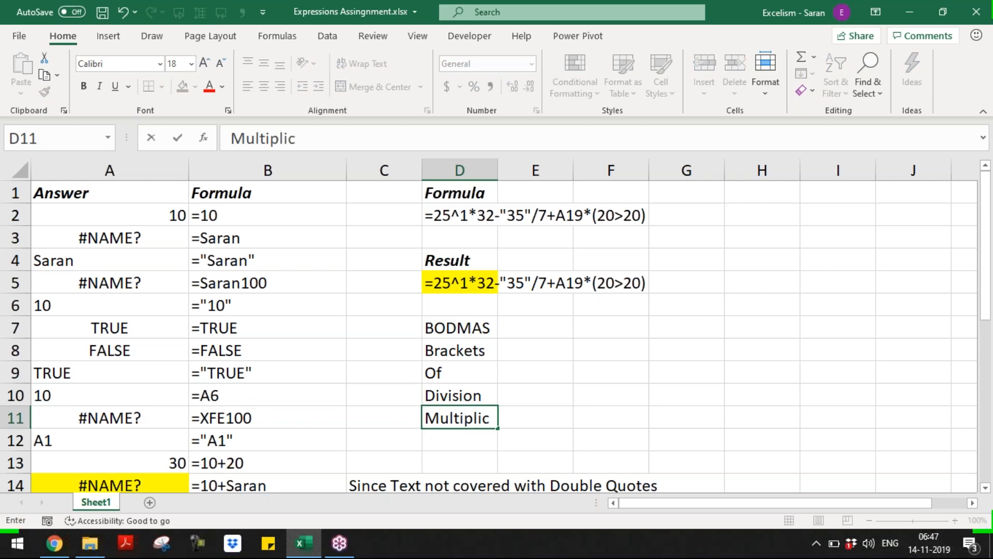
pyautogui.write('ation')
pyautogui.press('Return')
pyautogui.write('Add')
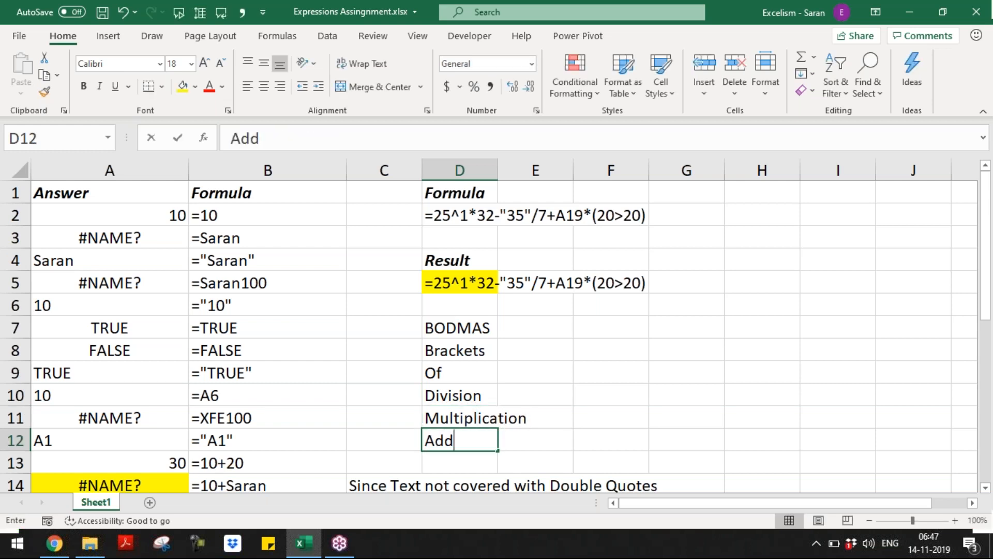
pyautogui.write('ition')
pyautogui.press('Return')
pyautogui.write('Sub')
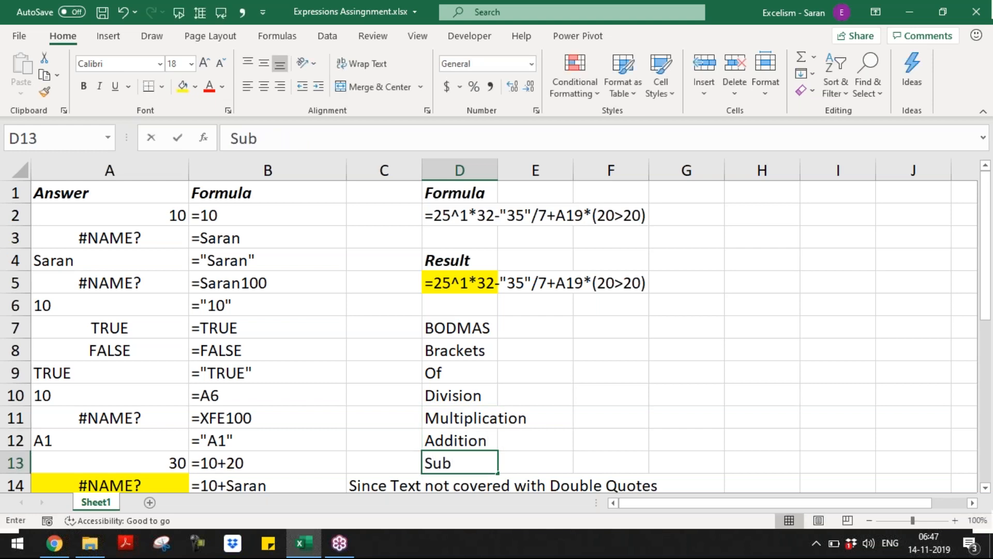
pyautogui.write('traction')
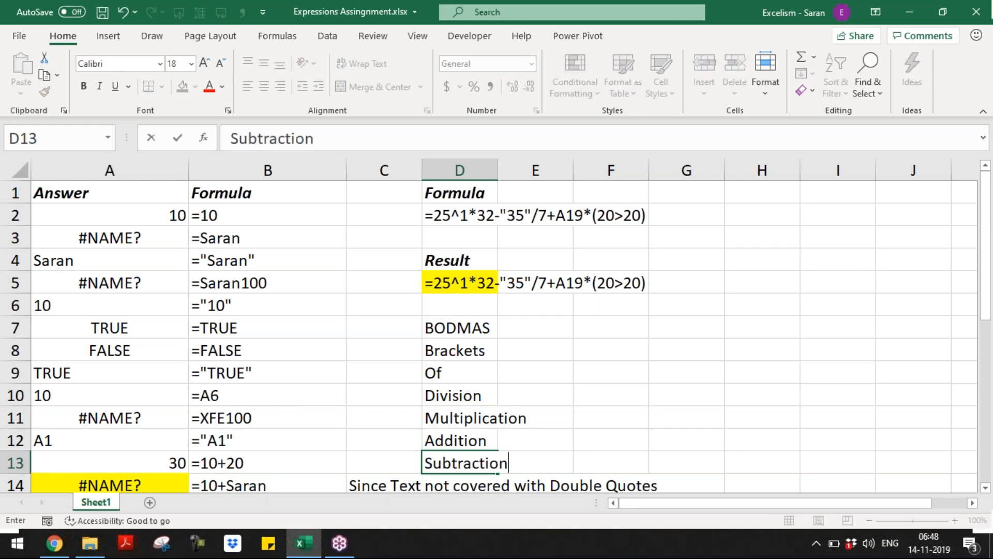
pyautogui.press('Return')
# Move Brackets through Subtraction from D8:D13 into E7:E12 beside BODMAS
pyautogui.press('Up')
pyautogui.hotkey('ctrl', 'Up')
pyautogui.hotkey('ctrl', 'shift', 'Down')
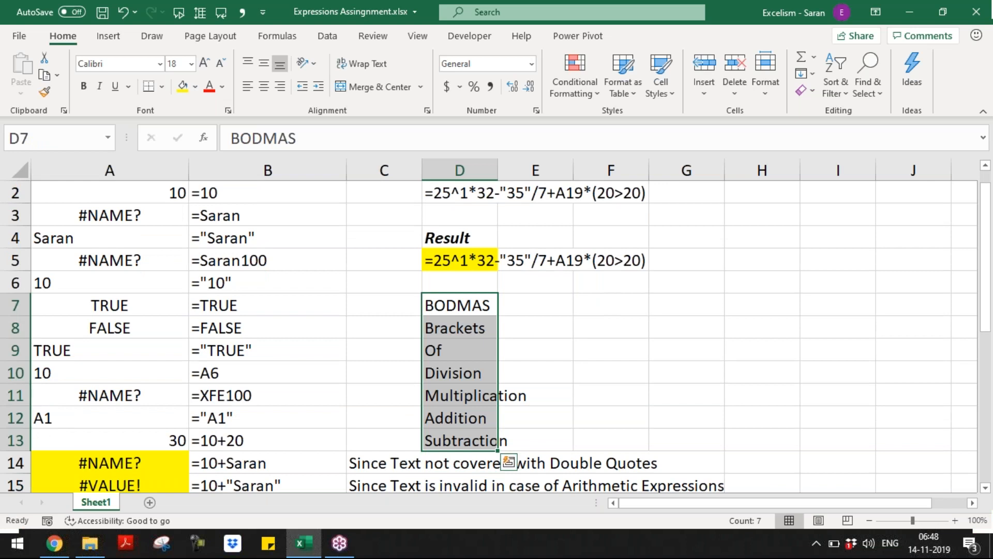
pyautogui.press('Down')
pyautogui.hotkey('ctrl', 'shift', 'Down')
pyautogui.hotkey('ctrl', 'c')
pyautogui.press('Up')
pyautogui.press('Right')
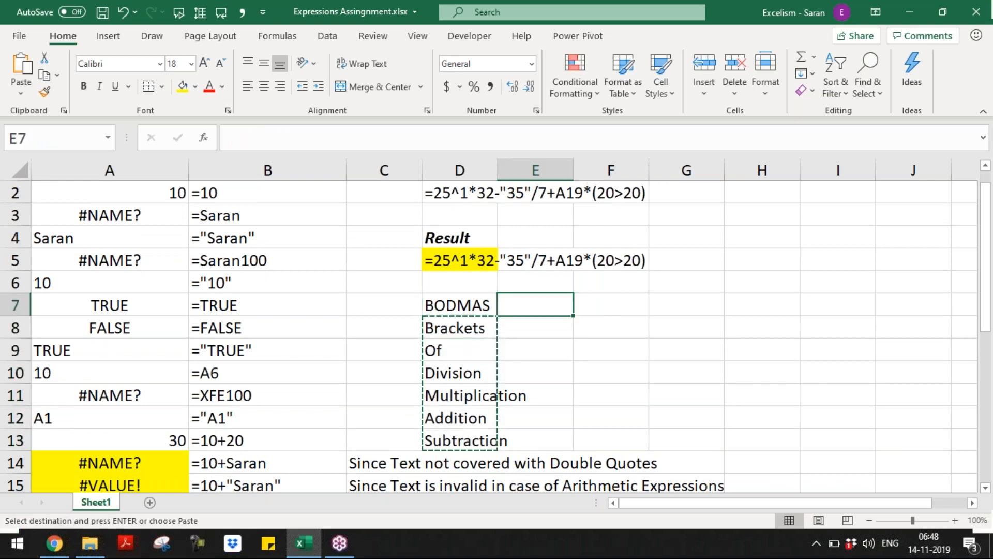
pyautogui.hotkey('ctrl', 'v')
pyautogui.press('Up')
pyautogui.press('Up')
pyautogui.press('Left')
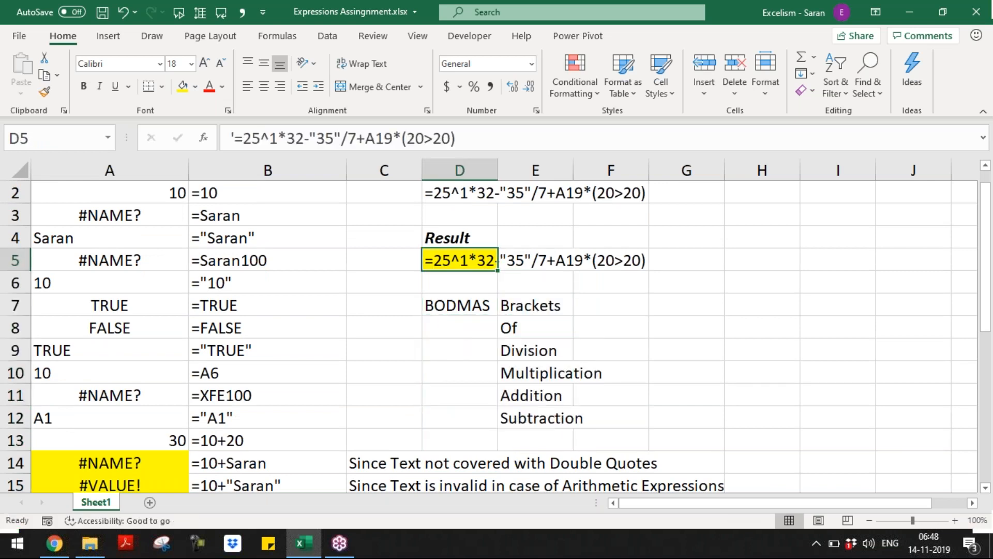
# Move the D7:E12 BODMAS block so it starts at H5
pyautogui.press('F2')
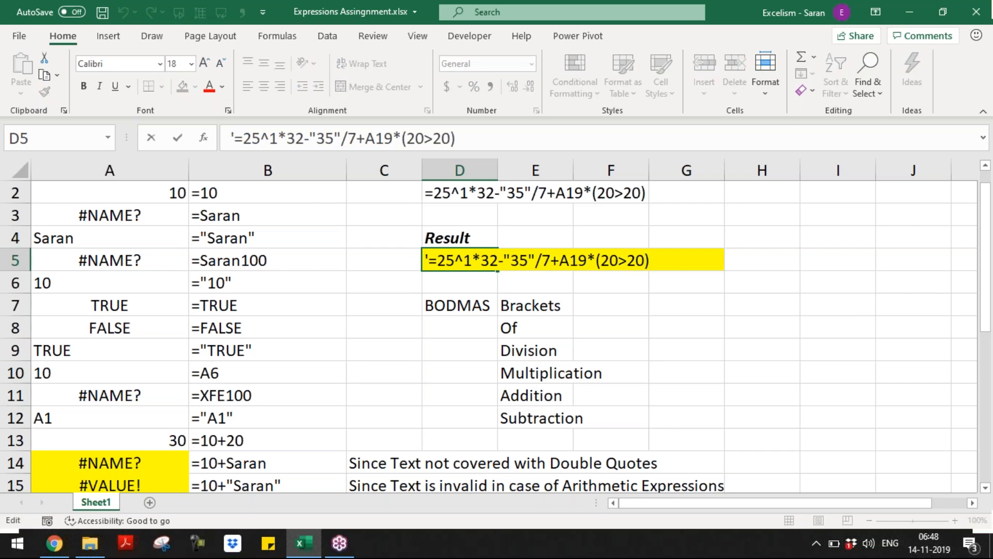
pyautogui.press('Escape')
pyautogui.press('Left')
pyautogui.press('Left')
pyautogui.press('Down')
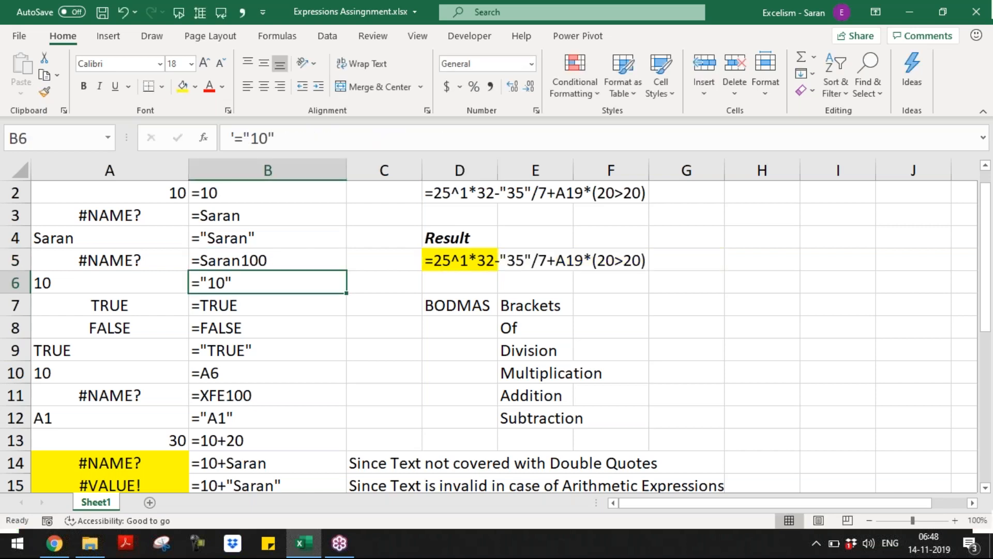
pyautogui.press('Right')
pyautogui.press('Down')
pyautogui.press('Down')
pyautogui.press('Up')
pyautogui.press('Right')
pyautogui.hotkey('shift', 'Right')
pyautogui.hotkey('ctrl', 'shift', 'Down')
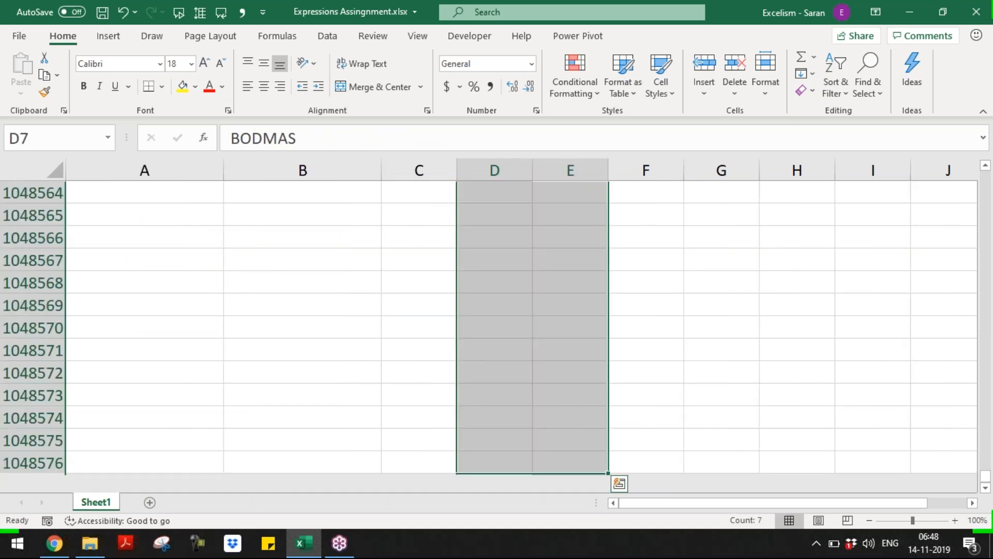
pyautogui.hotkey('ctrl', 'shift', 'Up')
pyautogui.hotkey('shift', 'Down')
pyautogui.hotkey('shift', 'Down')
pyautogui.hotkey('shift', 'Down')
pyautogui.hotkey('shift', 'Down')
pyautogui.hotkey('shift', 'Down')
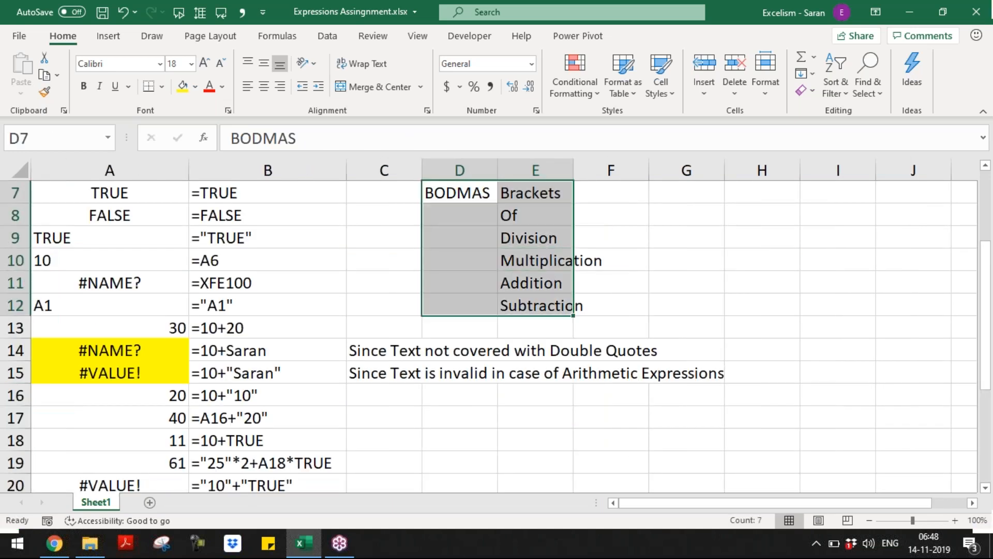
pyautogui.hotkey('ctrl', 'c')
pyautogui.press('Up')
pyautogui.press('Up')
pyautogui.press('Up')
pyautogui.press('Down')
pyautogui.press('Right')
pyautogui.press('Right')
pyautogui.press('Right')
pyautogui.press('Right')
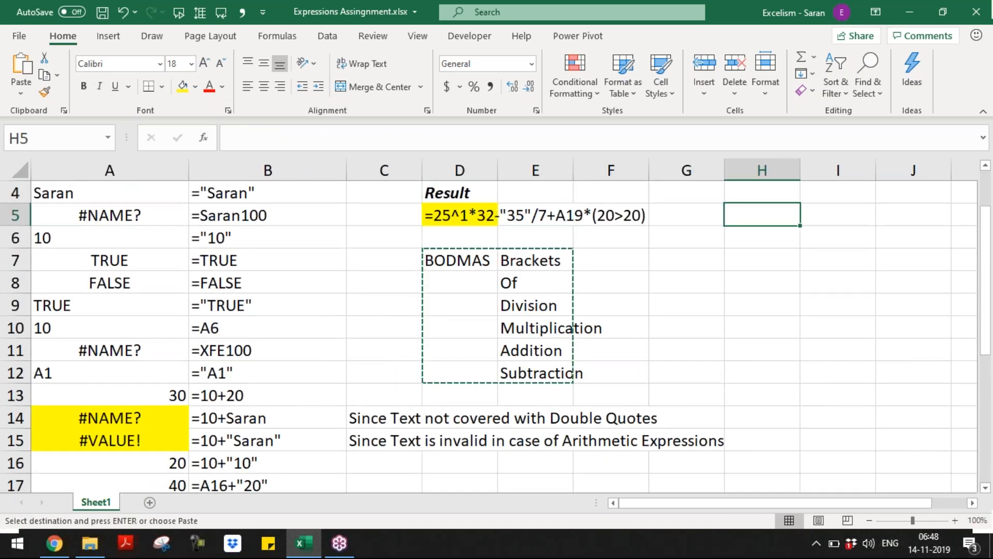
pyautogui.hotkey('ctrl', 'v')
# Start typing =25 in D6, then discard the entry
pyautogui.press('Down')
pyautogui.press('Left')
pyautogui.press('Left')
pyautogui.press('Left')
pyautogui.press('Left')
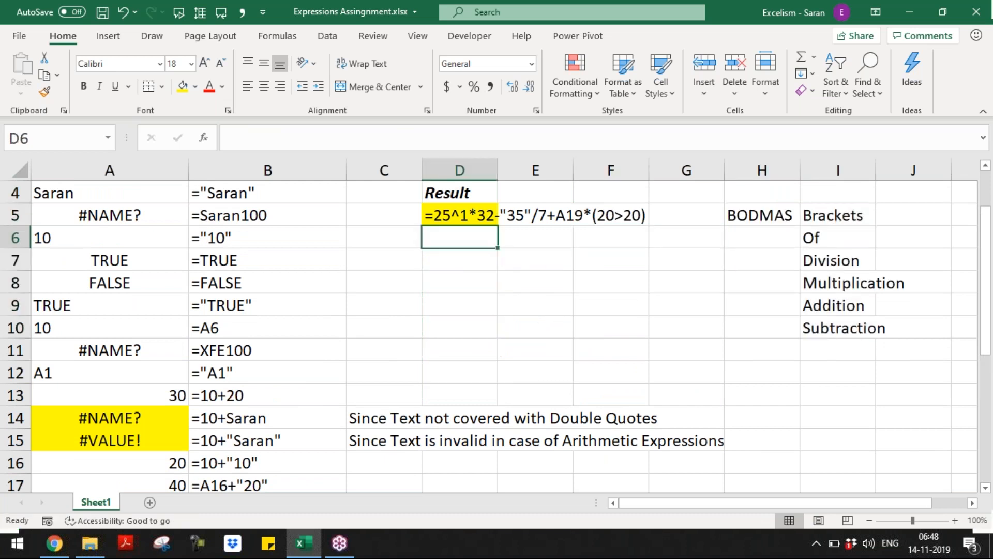
pyautogui.write('=')
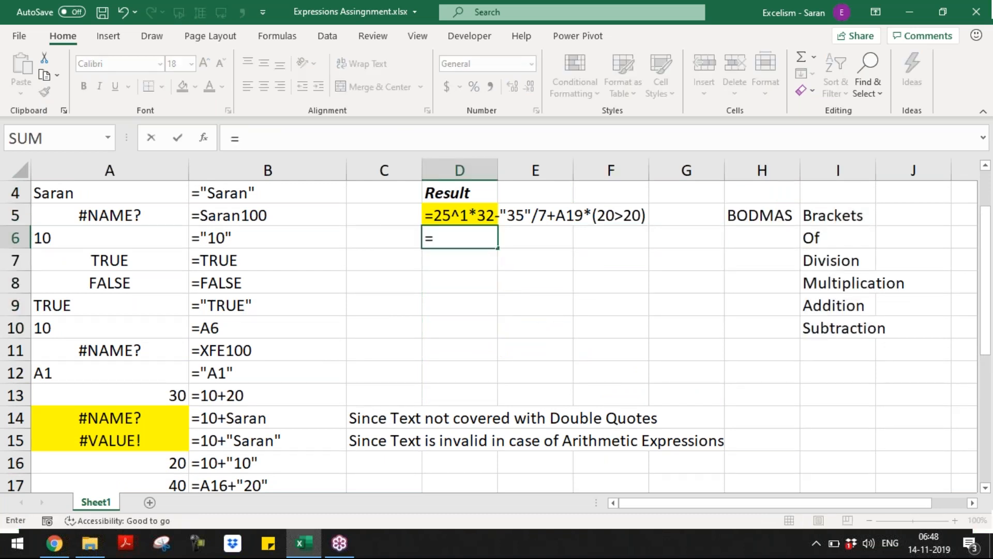
pyautogui.write('25')
pyautogui.press('Escape')
# Delete D5's leading apostrophe and highlight 25^1 and "35" to explain each operation
pyautogui.press('Up')
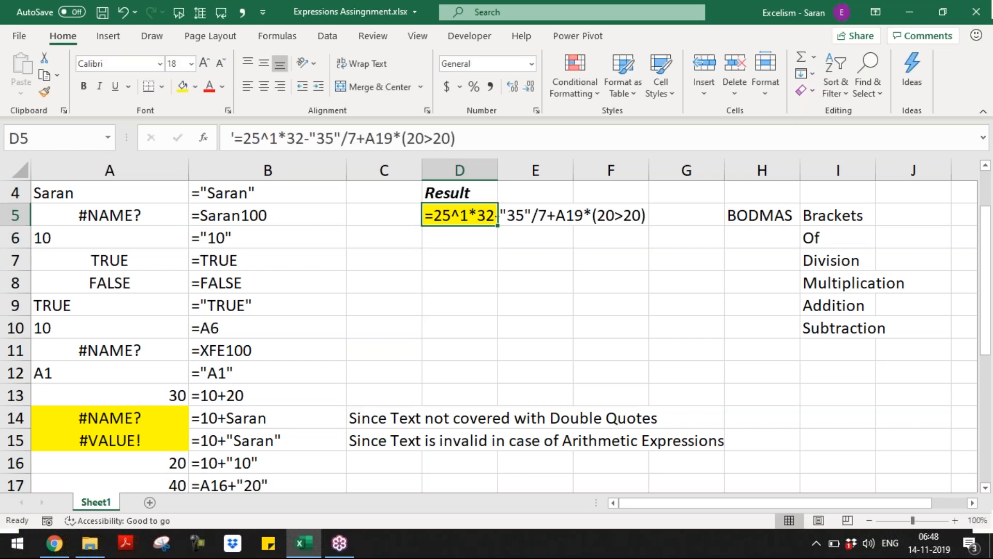
pyautogui.press('F2')
pyautogui.press('Home')
pyautogui.press('Delete')
pyautogui.press('Left')
pyautogui.hotkey('shift', 'Right')
pyautogui.hotkey('shift', 'Right')
pyautogui.hotkey('shift', 'Right')
pyautogui.hotkey('shift', 'Right')
pyautogui.hotkey('shift', 'Right')
pyautogui.hotkey('shift', 'Right')
pyautogui.hotkey('shift', 'Right')
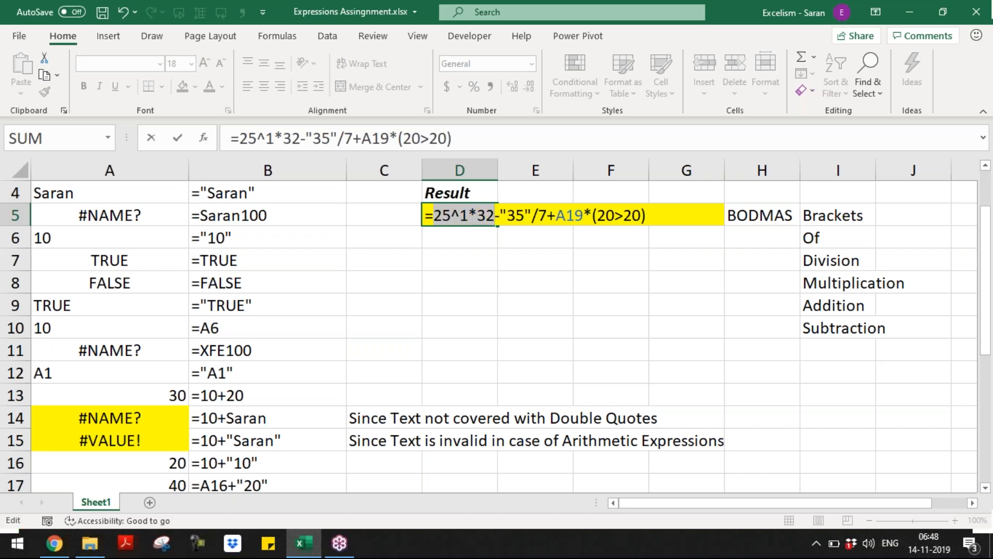
pyautogui.press('Right')
pyautogui.press('Right')
pyautogui.hotkey('shift', 'Right')
pyautogui.hotkey('shift', 'Right')
pyautogui.hotkey('shift', 'Right')
pyautogui.hotkey('shift', 'Right')
pyautogui.hotkey('shift', 'Right')
pyautogui.hotkey('shift', 'Right')
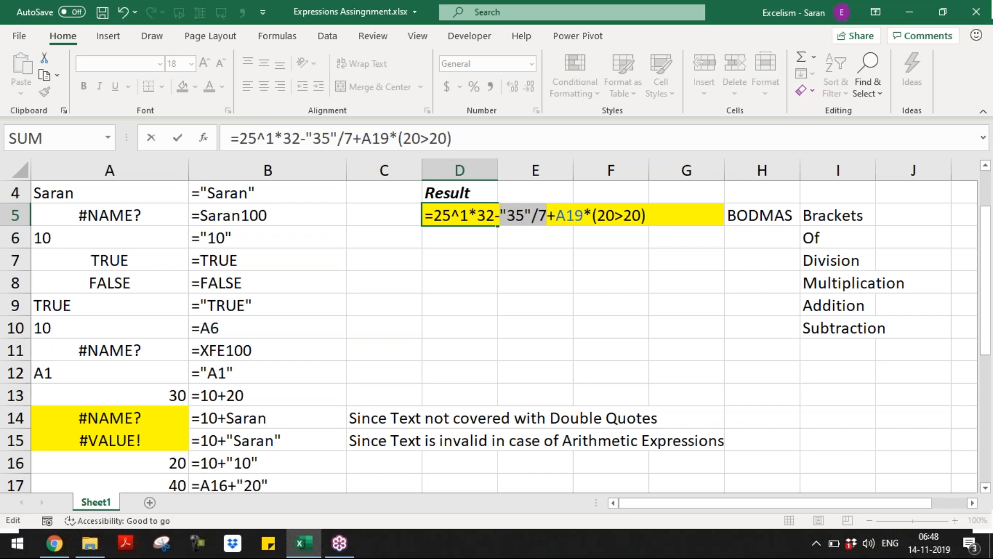
pyautogui.press('Right')
pyautogui.press('Right')
pyautogui.press('Right')
pyautogui.hotkey('shift', 'Right')
pyautogui.hotkey('shift', 'Right')
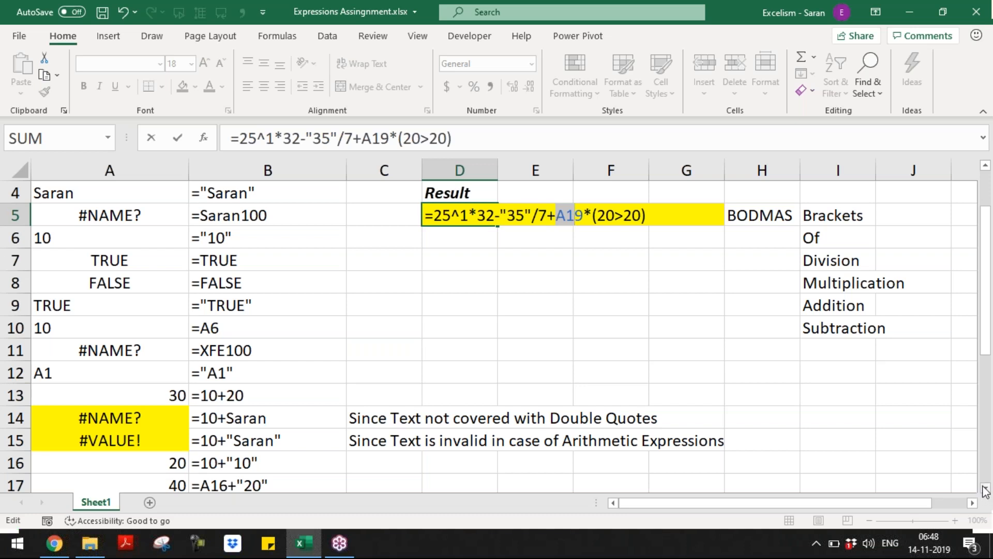
# Highlight A19, the (20>20) term and 25^1*3 in D5's formula to walk through it
pyautogui.scroll(-1, 489, 336)
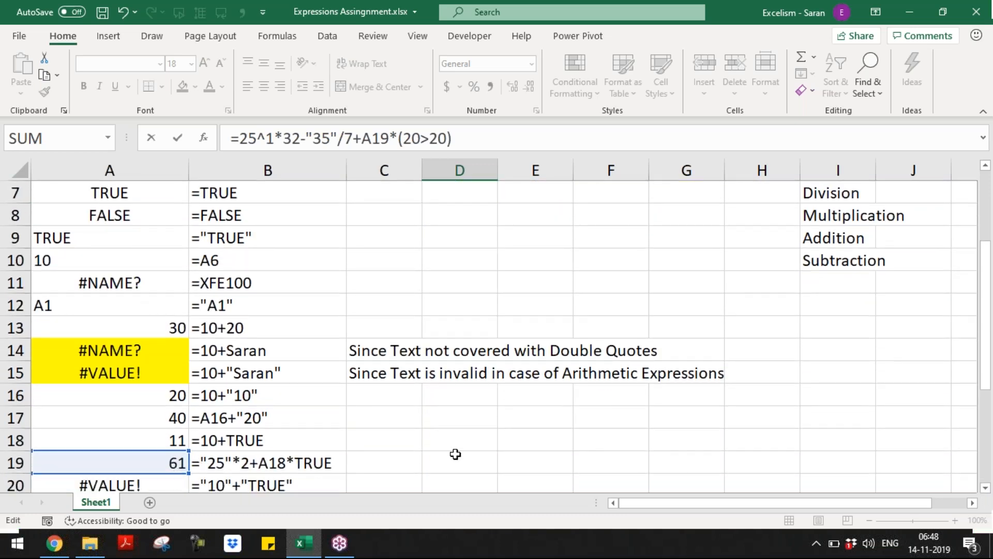
pyautogui.moveTo(988, 364); pyautogui.dragTo(991, 254)
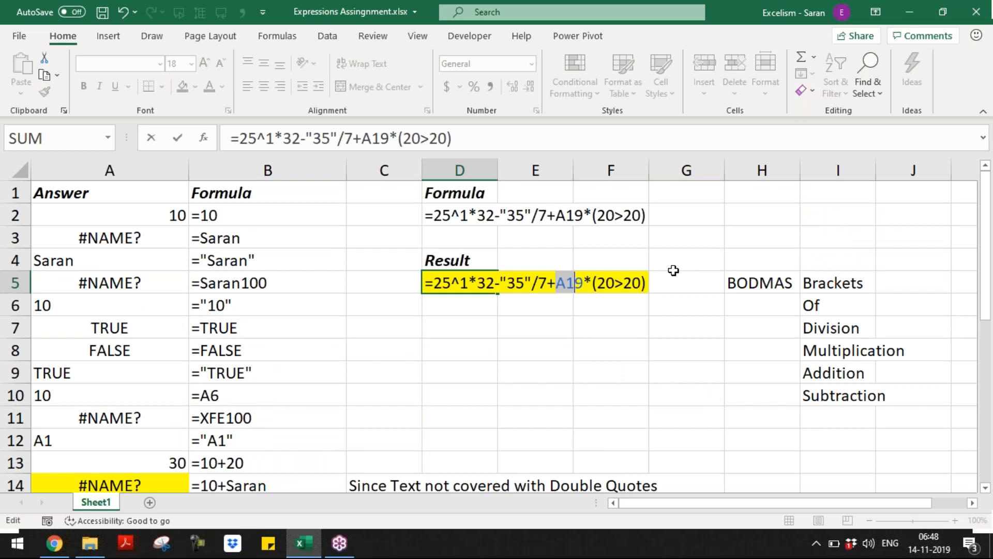
pyautogui.moveTo(576, 283); pyautogui.dragTo(640, 282)
pyautogui.moveTo(556, 282); pyautogui.dragTo(650, 287)
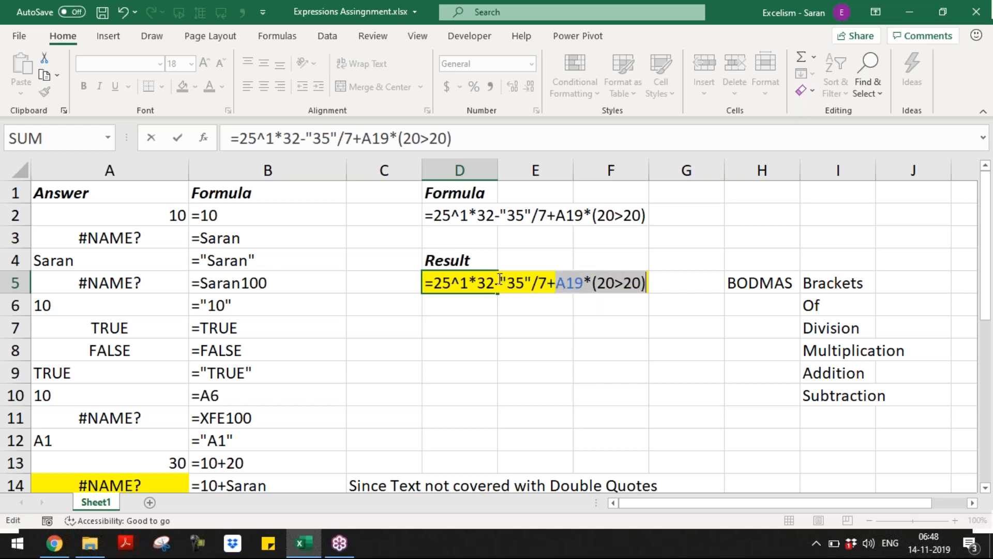
pyautogui.moveTo(500, 279); pyautogui.dragTo(661, 299)
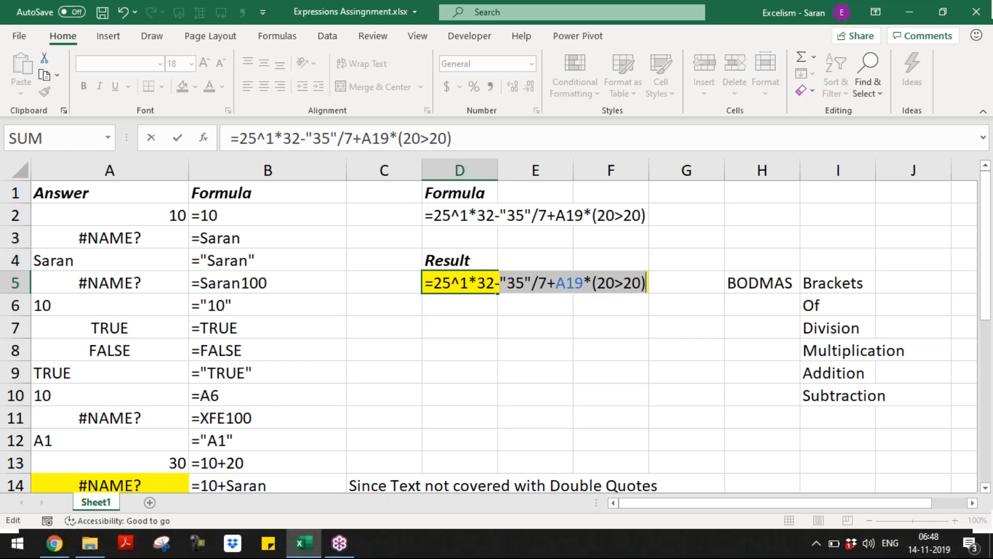
pyautogui.moveTo(434, 284); pyautogui.dragTo(488, 280)
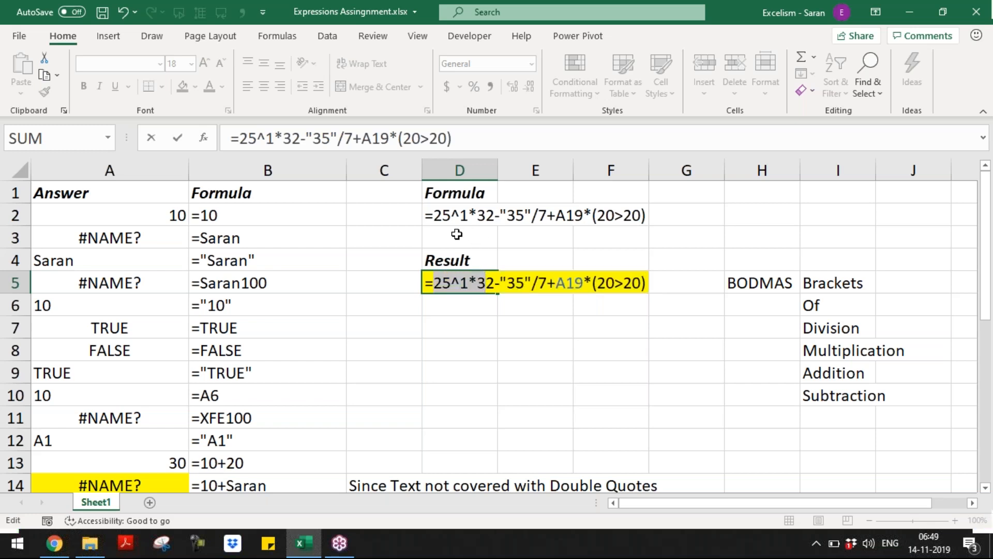
pyautogui.click(426, 282)
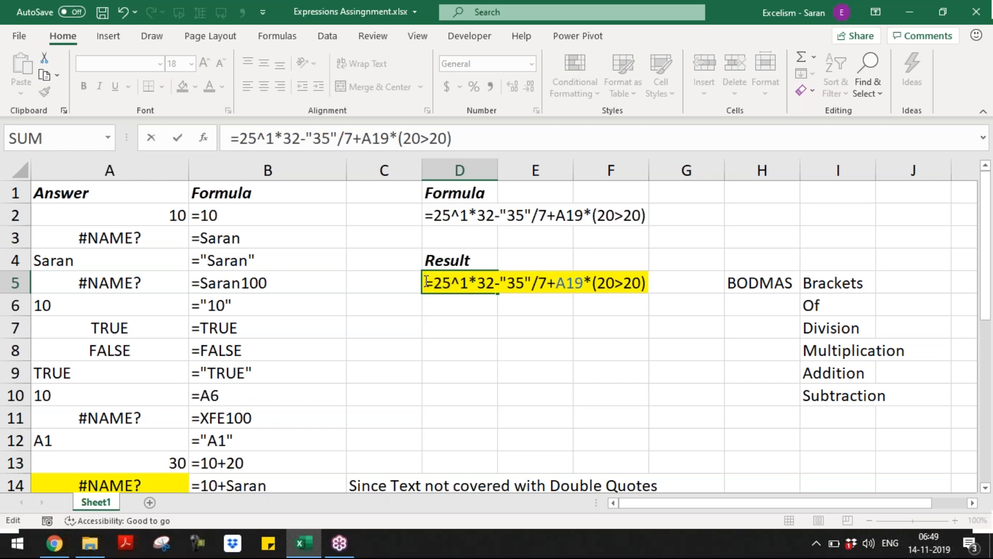
# Change 32 to 2 in the formula text shown in D2
pyautogui.press('Escape')
pyautogui.press('Up')
pyautogui.press('Up')
pyautogui.press('Up')
pyautogui.press('F2')
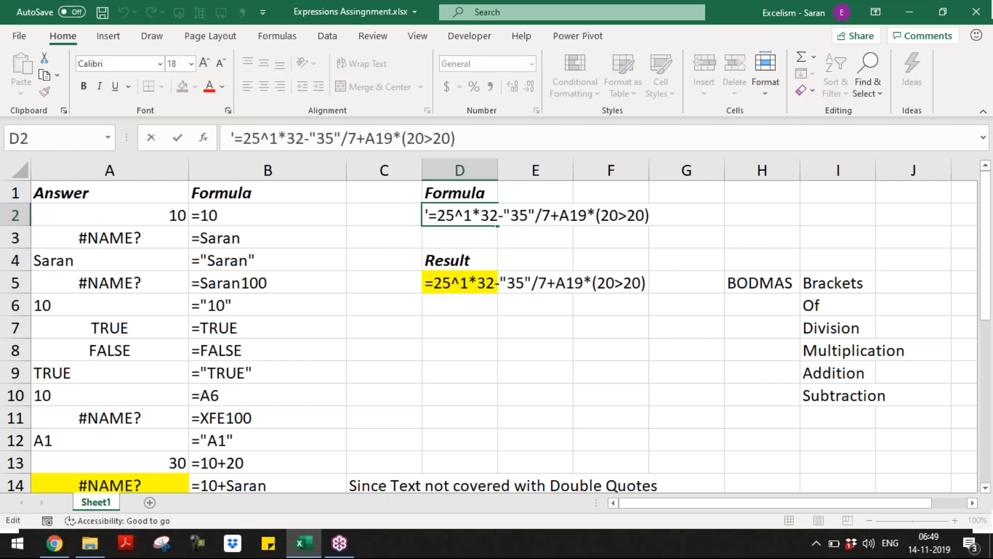
pyautogui.click(489, 215)
pyautogui.hotkey('shift', 'Left')
pyautogui.press('Delete')
pyautogui.hotkey('ctrl', 'Return')
# Change 32 to 2 in D5's formula as well, highlighting its 25^1*2 terms
pyautogui.press('Down')
pyautogui.press('Down')
pyautogui.press('Down')
pyautogui.press('F2')
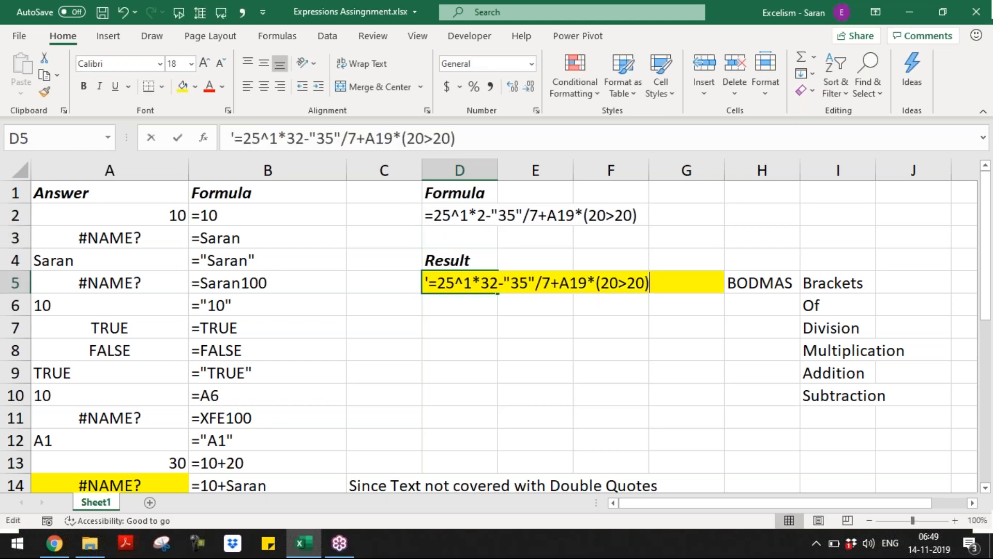
pyautogui.press('Left')
pyautogui.press('Left')
pyautogui.press('Left')
pyautogui.press('Left')
pyautogui.press('Left')
pyautogui.press('Left')
pyautogui.press('Left')
pyautogui.press('Left')
pyautogui.hotkey('shift', 'Left')
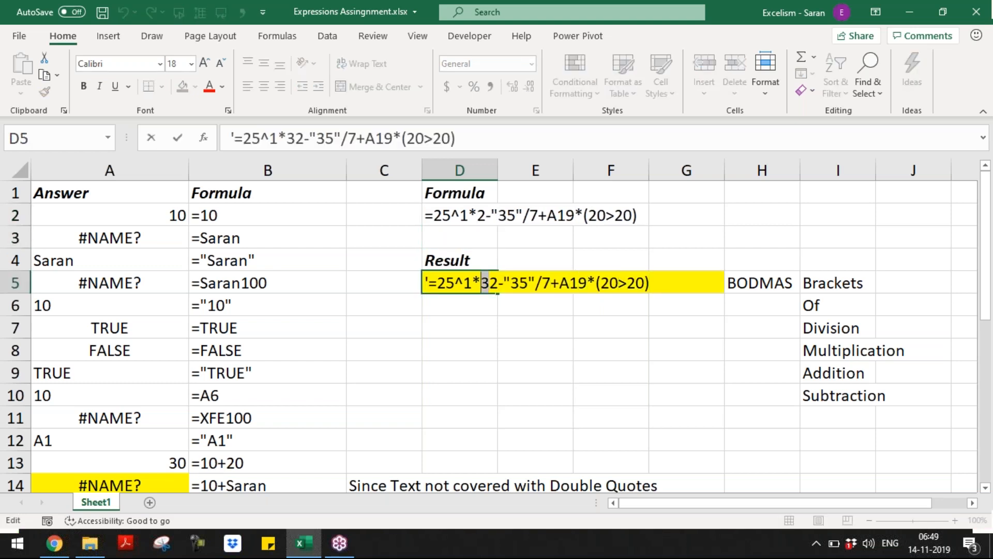
pyautogui.press('Delete')
pyautogui.hotkey('shift', 'Right')
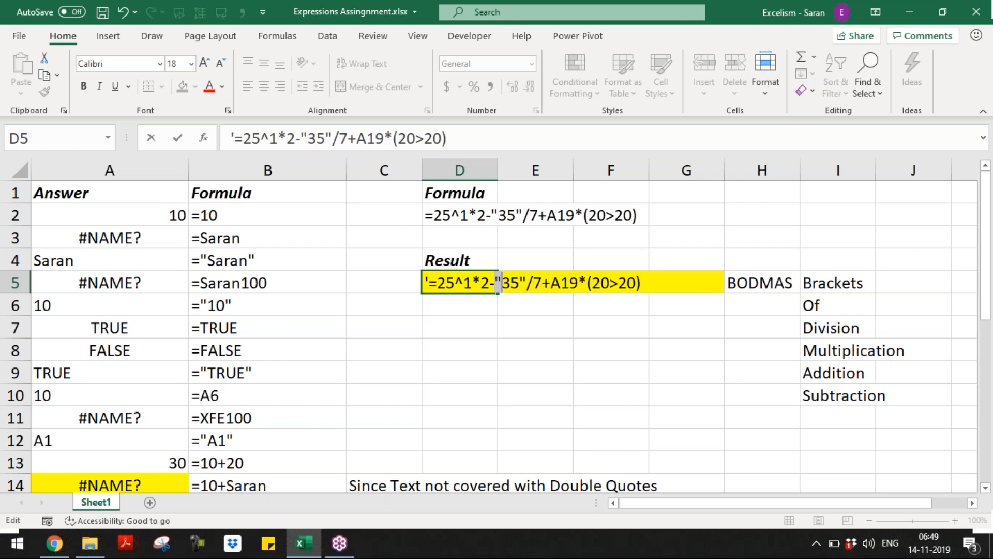
pyautogui.hotkey('shift', 'Right')
pyautogui.hotkey('shift', 'Right')
pyautogui.hotkey('shift', 'Right')
pyautogui.hotkey('shift', 'Right')
pyautogui.hotkey('shift', 'Right')
pyautogui.hotkey('shift', 'Right')
pyautogui.hotkey('shift', 'Left')
pyautogui.hotkey('shift', 'End')
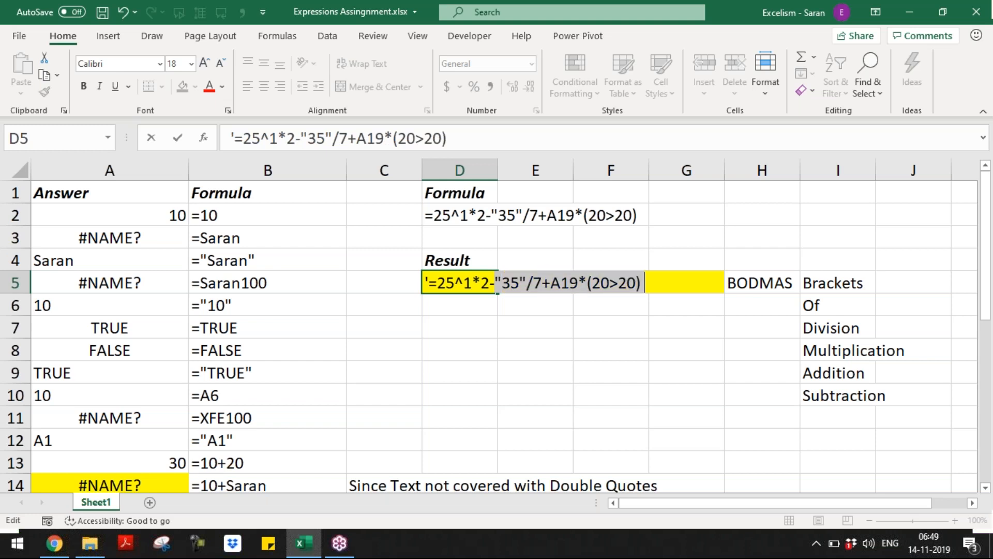
pyautogui.press('Left')
pyautogui.press('Left')
pyautogui.press('Left')
pyautogui.press('Right')
pyautogui.hotkey('shift', 'Left')
pyautogui.hotkey('shift', 'Left')
pyautogui.hotkey('shift', 'Left')
pyautogui.press('Right')
pyautogui.press('Left')
pyautogui.hotkey('shift', 'Right')
pyautogui.hotkey('shift', 'Right')
pyautogui.hotkey('shift', 'Right')
pyautogui.hotkey('shift', 'Right')
pyautogui.hotkey('shift', 'Right')
pyautogui.hotkey('shift', 'Right')
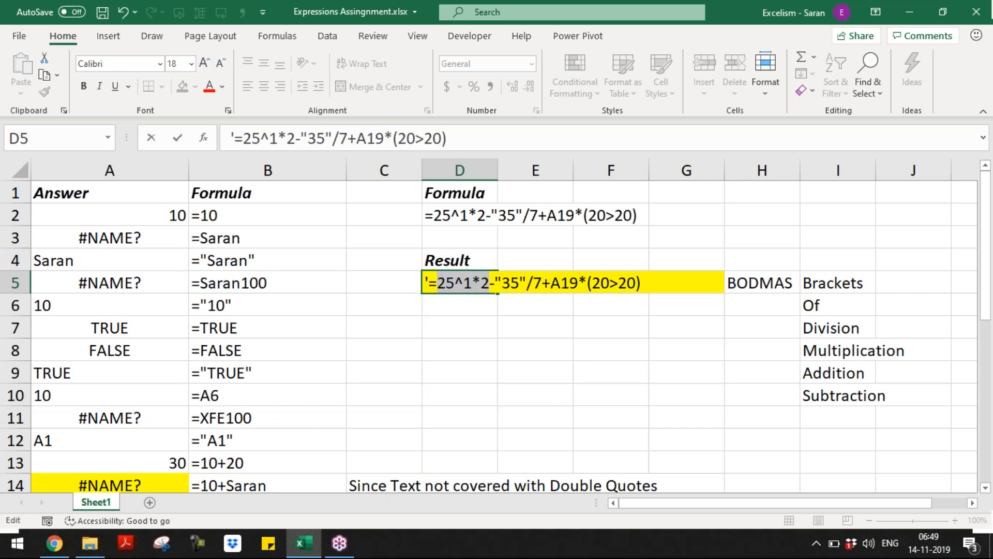
pyautogui.press('Return')
# Remove D5's leading apostrophe so =25^1*2-"35"/7+A19*(20>20) calculates to 45
pyautogui.press('Up')
pyautogui.press('F2')
pyautogui.press('Home')
pyautogui.press('Delete')
pyautogui.press('Return')
pyautogui.press('Up')
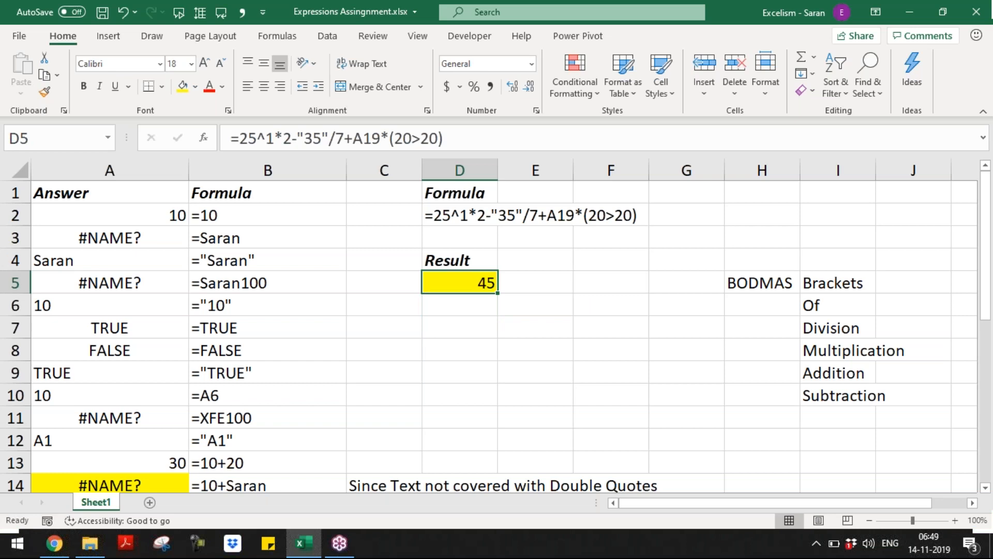
# Select the BODMAS list in H5:I10 and take it for moving
pyautogui.press('Down')
pyautogui.press('Right')
pyautogui.press('Right')
pyautogui.press('Right')
pyautogui.press('Right')
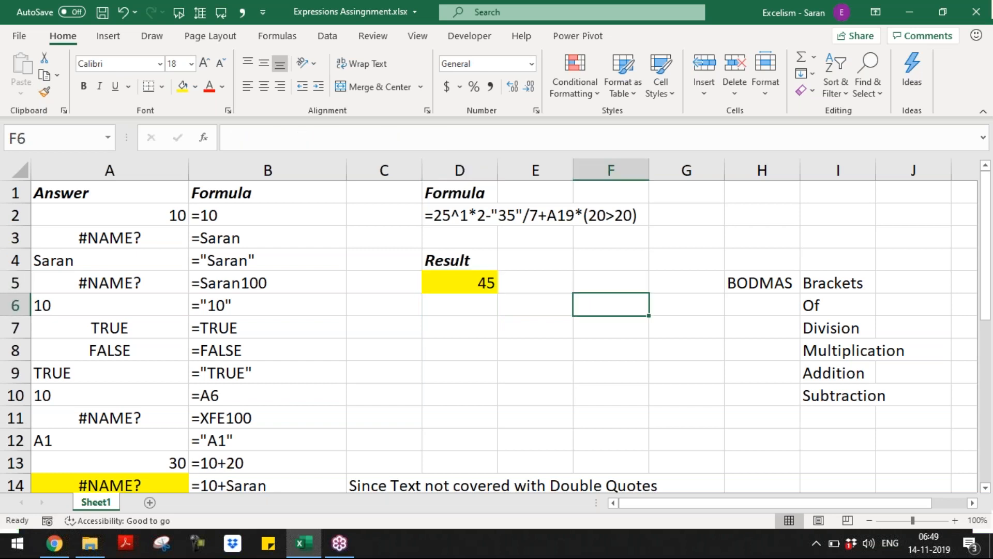
pyautogui.press('Up')
pyautogui.hotkey('shift', 'Right')
pyautogui.hotkey('ctrl', 'shift', 'Down')
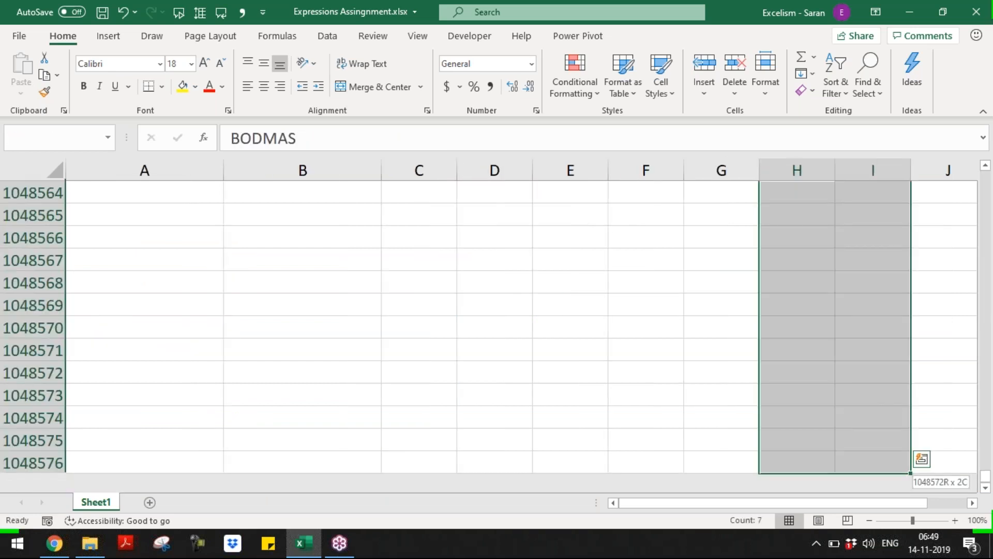
pyautogui.hotkey('ctrl', 'shift', 'Up')
pyautogui.hotkey('shift', 'Down')
pyautogui.hotkey('shift', 'Down')
pyautogui.hotkey('shift', 'Down')
pyautogui.hotkey('shift', 'Down')
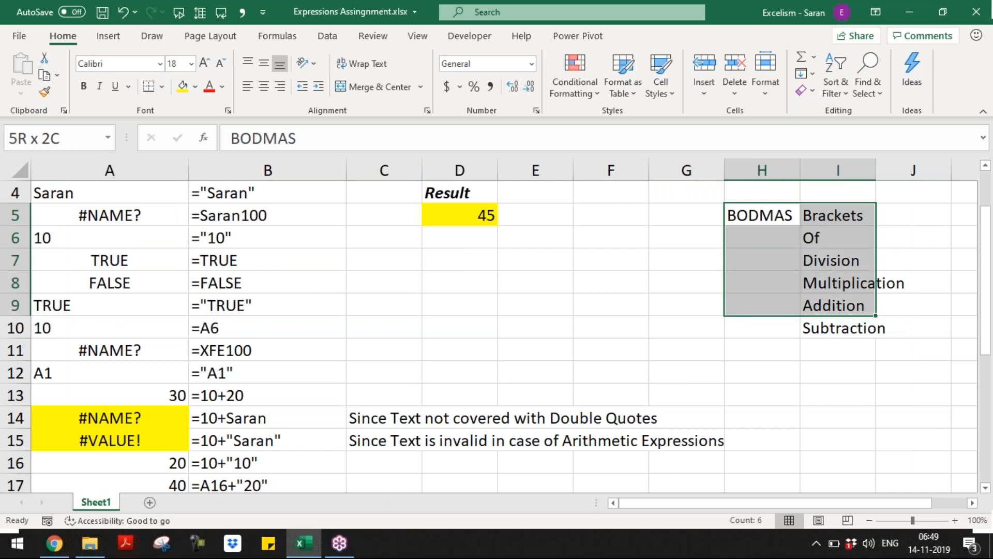
pyautogui.hotkey('ctrl', 'c')
pyautogui.press('Left')
pyautogui.press('Left')
pyautogui.press('Left')
# Drop the BODMAS list into D7:E12 below the result and return to A1
pyautogui.press('Down')
pyautogui.press('Left')
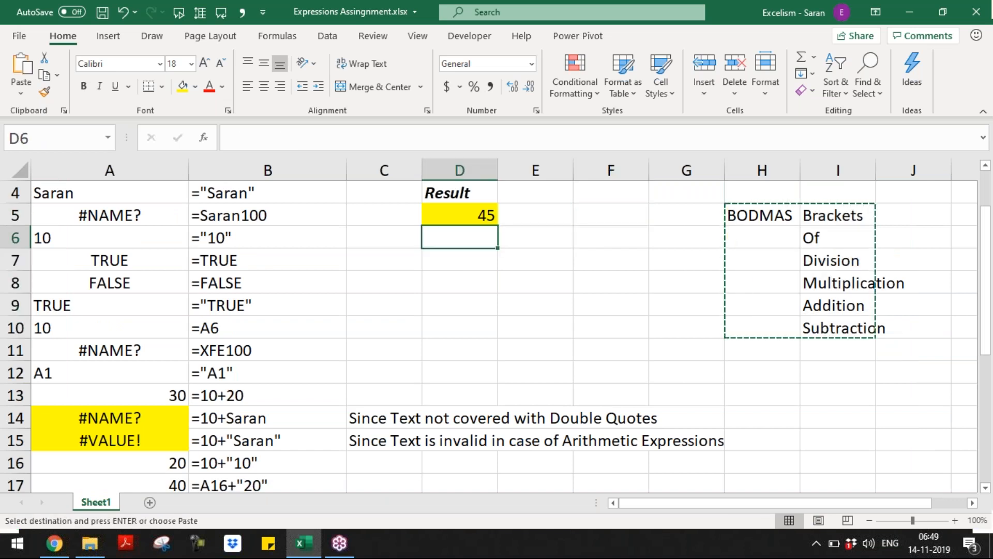
pyautogui.press('Down')
pyautogui.press('Return')
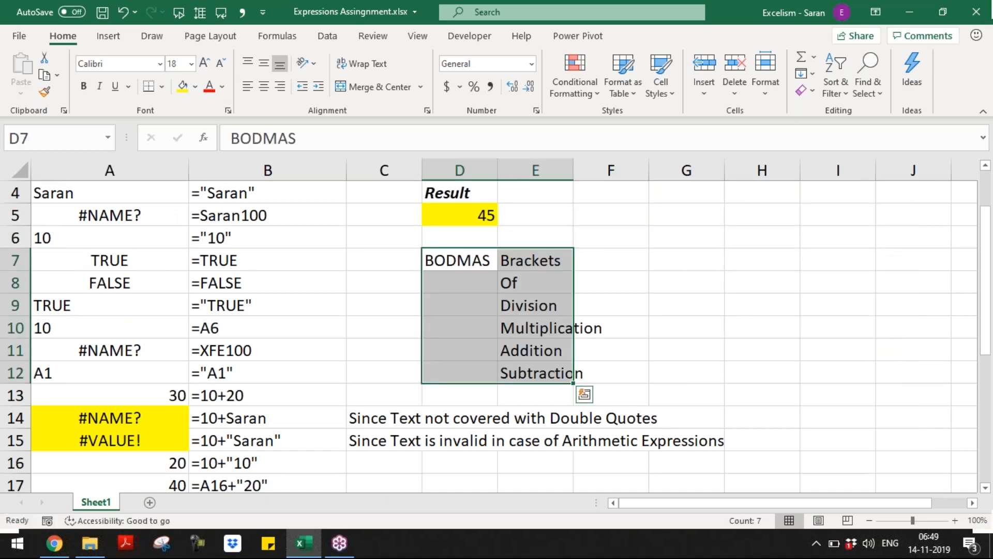
pyautogui.press('Down')
pyautogui.hotkey('ctrl', 'Home')
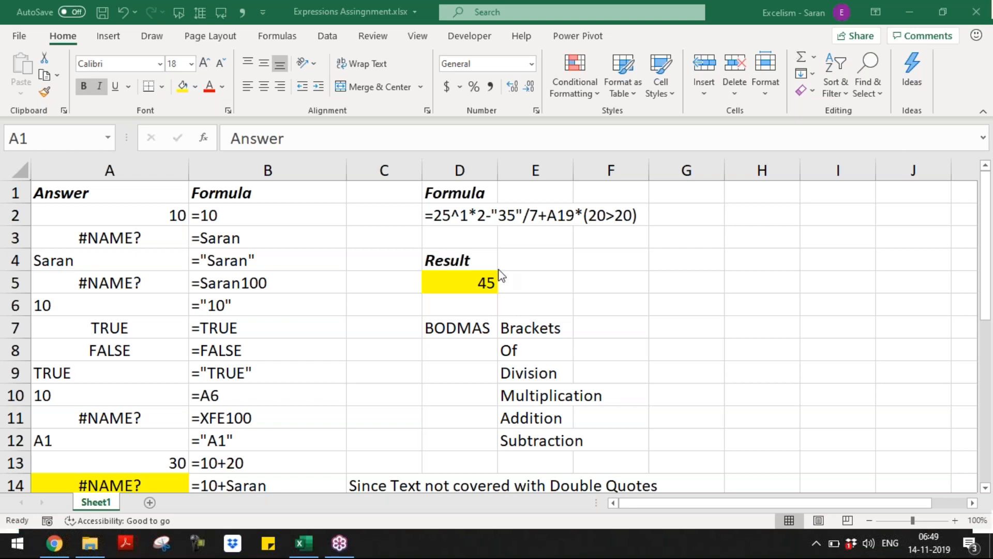
pyautogui.click(366, 409)
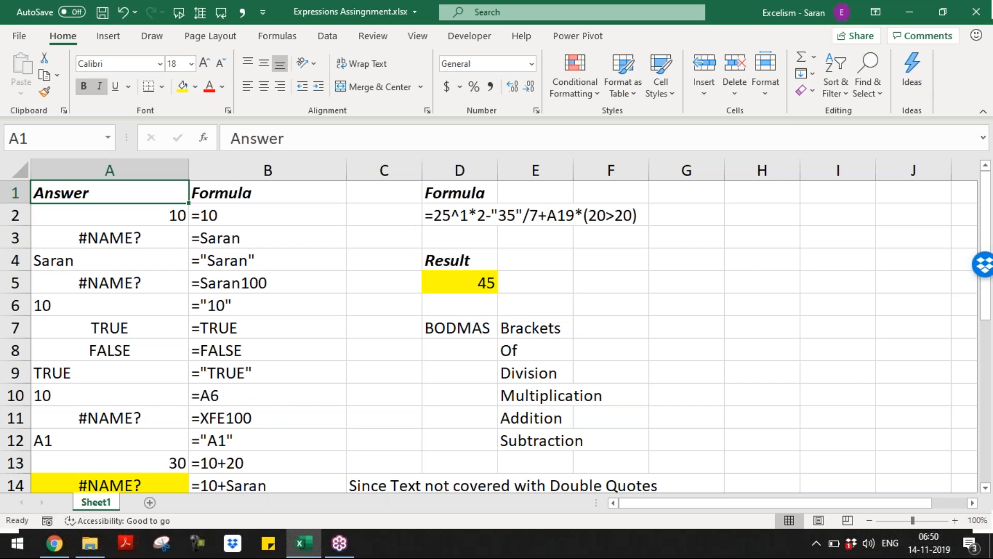
# Save and close the Expressions Assignment workbook, then start the new blank workbook Book3
pyautogui.hotkey('ctrl', 's')
pyautogui.hotkey('ctrl', 'w')
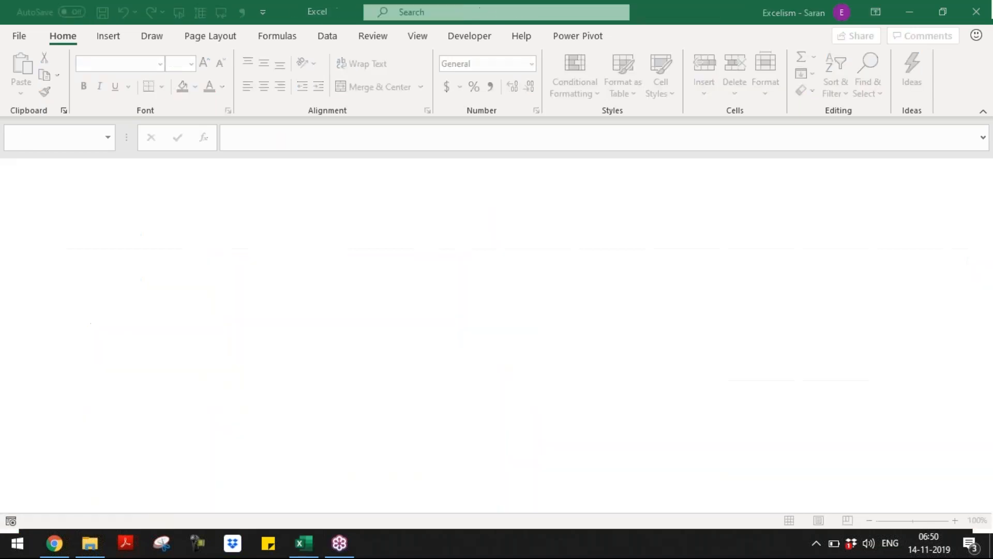
pyautogui.hotkey('alt', 'Tab')
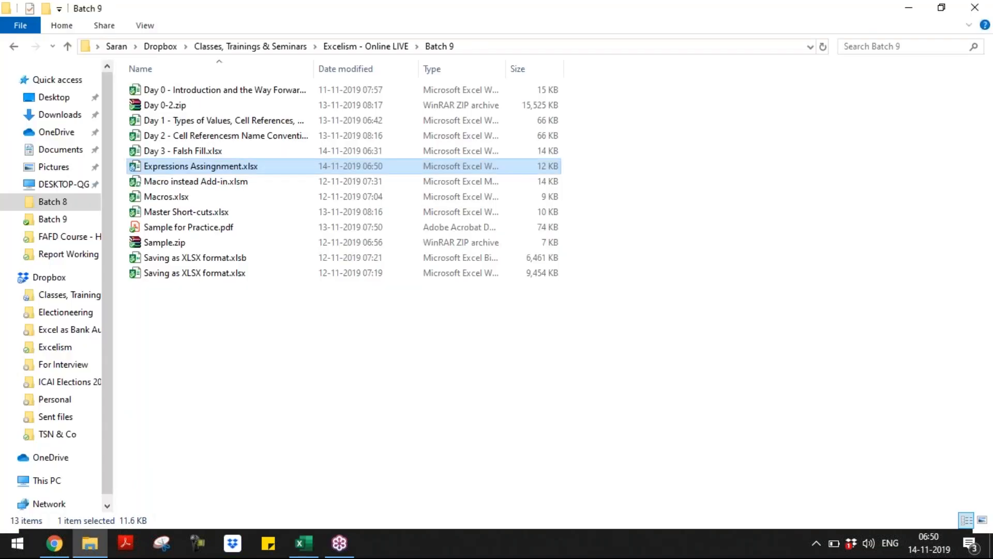
pyautogui.hotkey('alt', 'Tab')
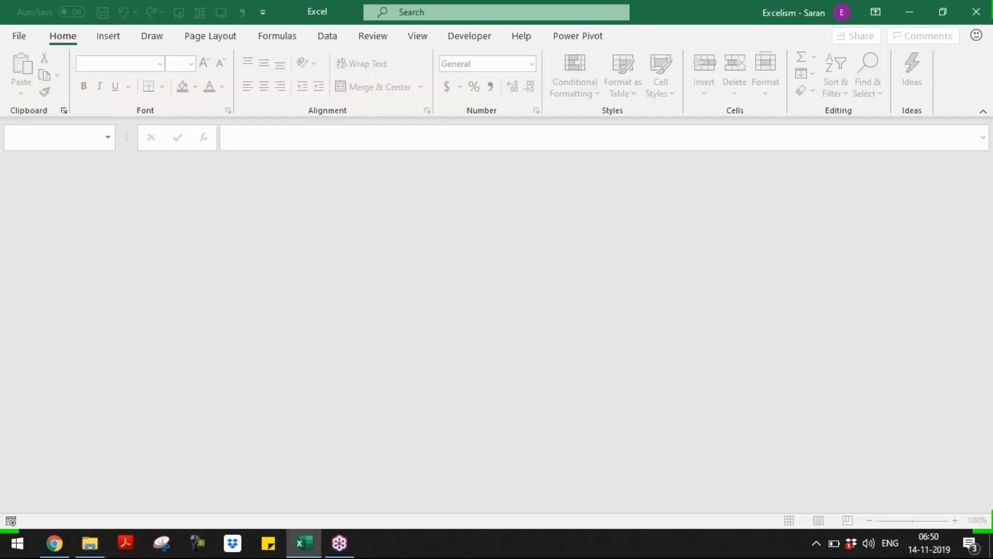
pyautogui.hotkey('alt', 'Tab')
pyautogui.hotkey('alt', 'shift', 'Tab')
pyautogui.hotkey('ctrl', 'n')
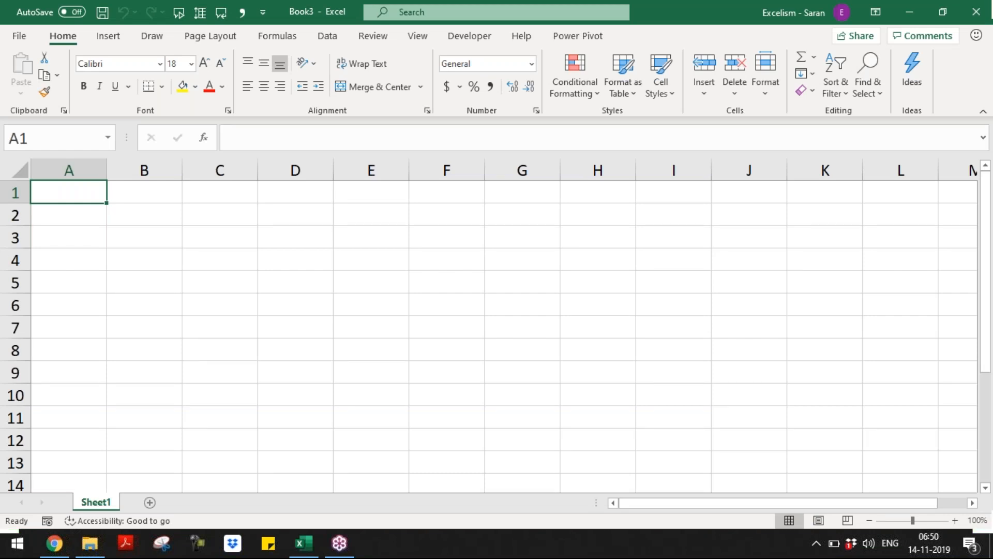
# Enter 10 in A1 and 20 in A2
pyautogui.write('10')
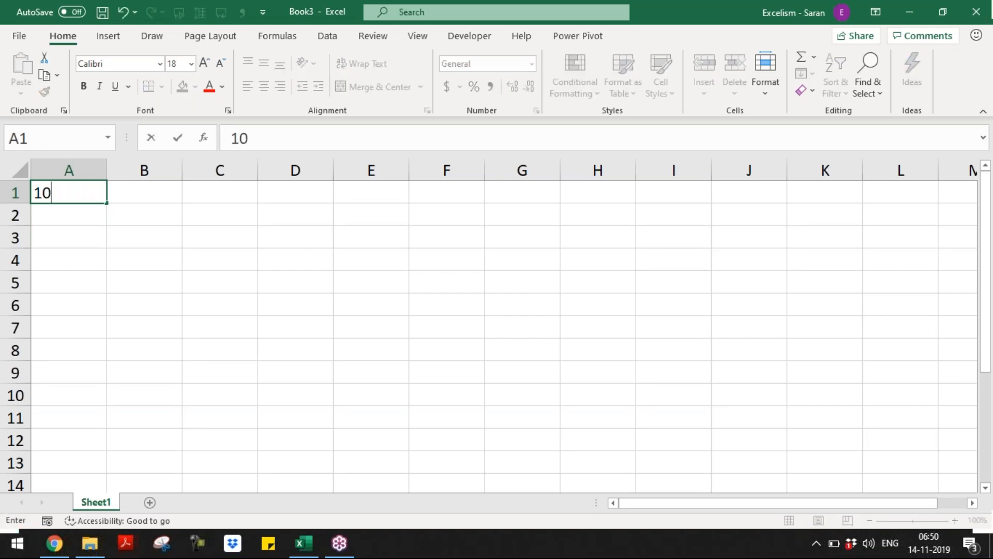
pyautogui.press('Return')
pyautogui.write('20')
pyautogui.press('Return')
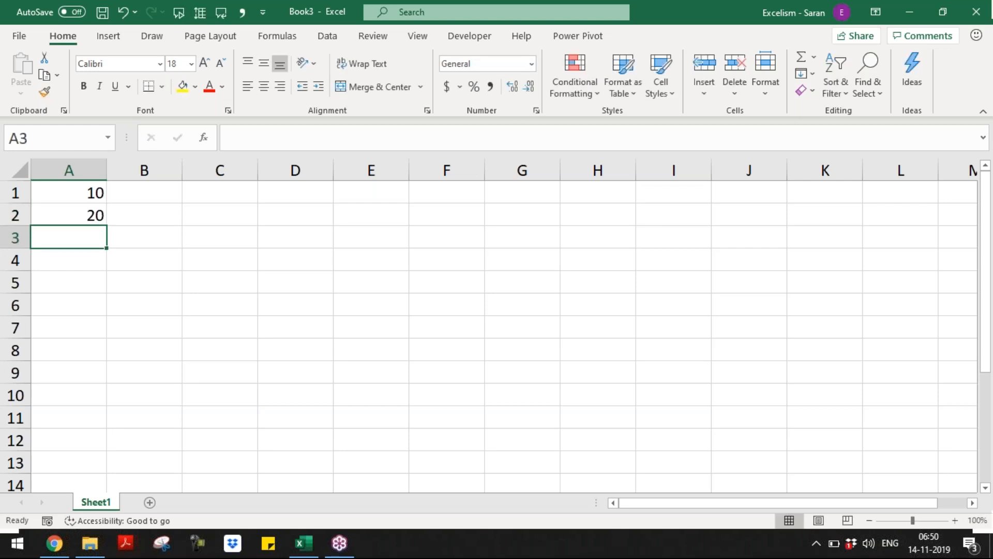
# Rename the sheet to Auto Fill
pyautogui.hotkey('alt', 'o')
pyautogui.press('r')
pyautogui.write('hr')
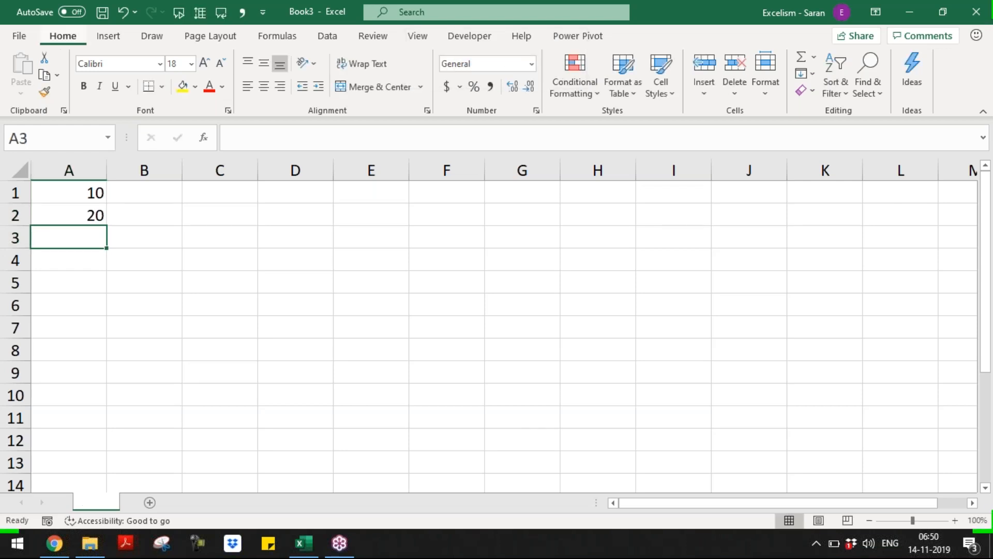
pyautogui.write('Auto Fill')
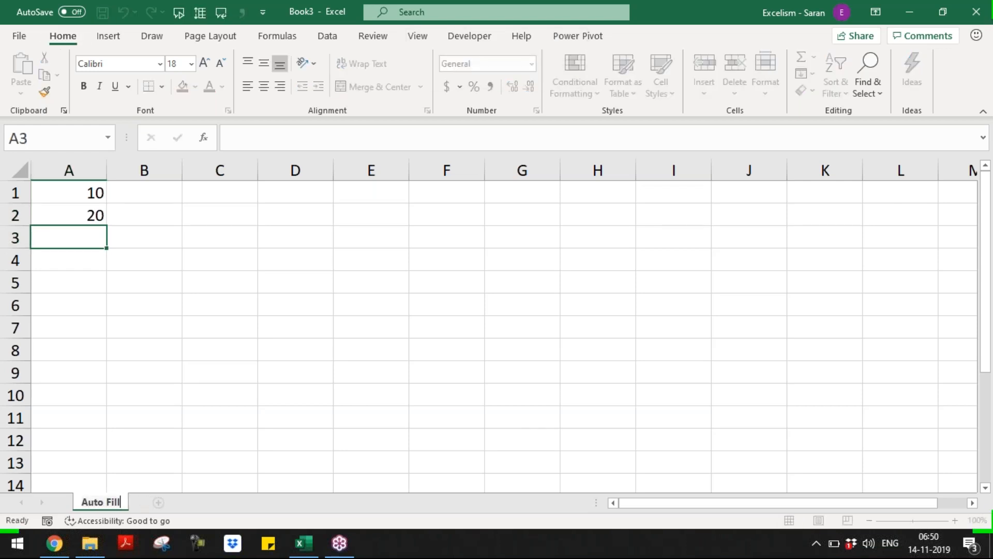
pyautogui.press('Return')
# Extend the 10, 20 pattern to fill A1:A8 with 10 through 80
pyautogui.press('Up')
pyautogui.press('Up')
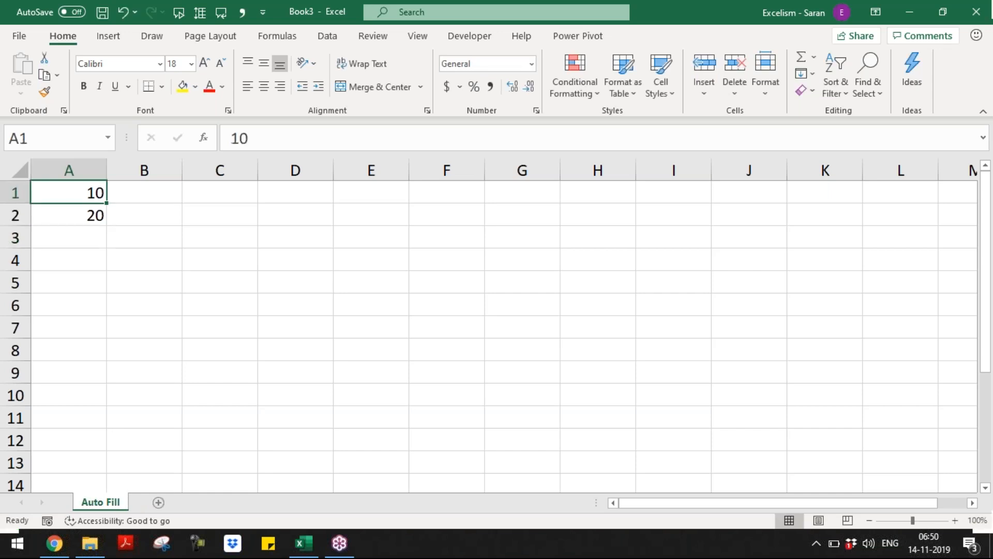
pyautogui.hotkey('shift', 'Down')
pyautogui.moveTo(107, 226); pyautogui.dragTo(97, 356)
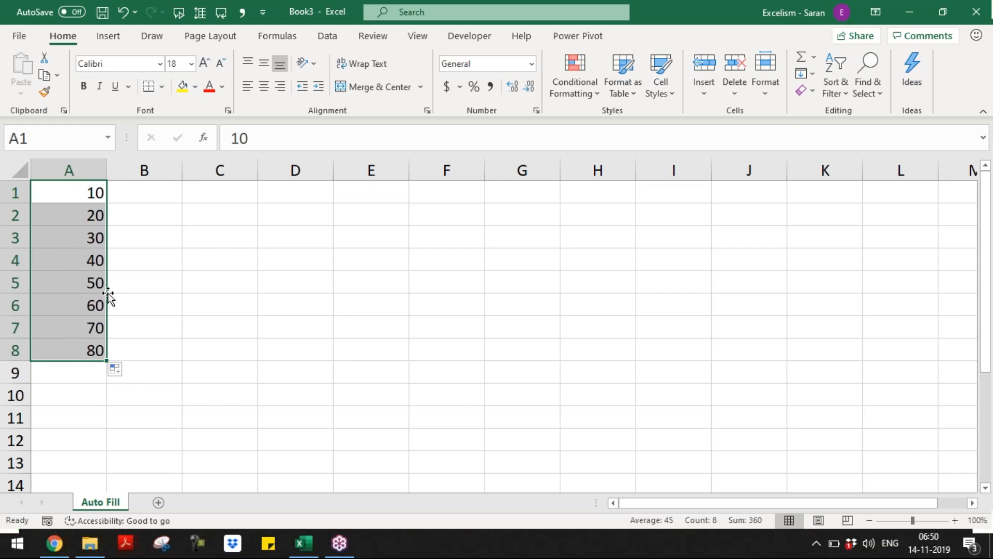
# Review the Auto Fill Options choices for the series, then add the blank Sheet2
pyautogui.click(118, 370)
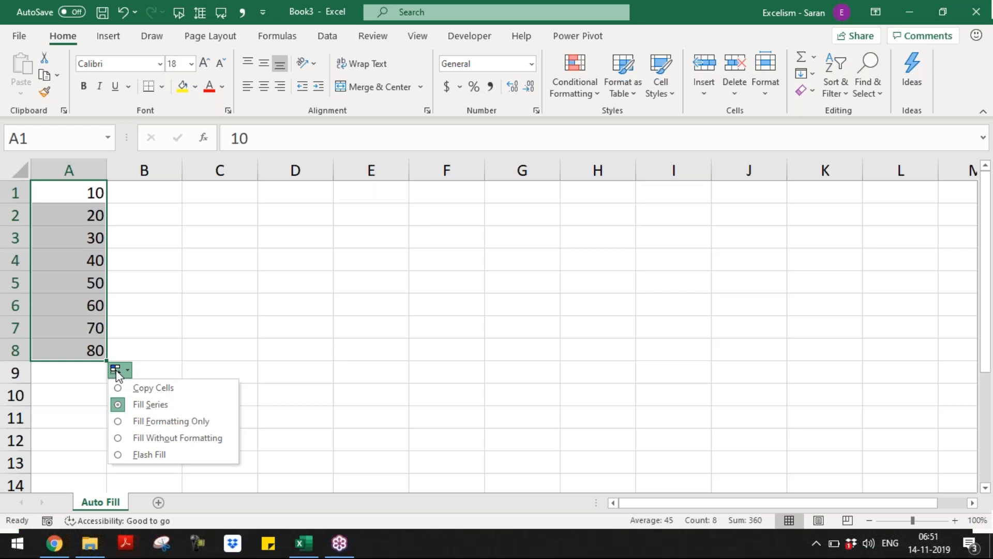
pyautogui.click(118, 371)
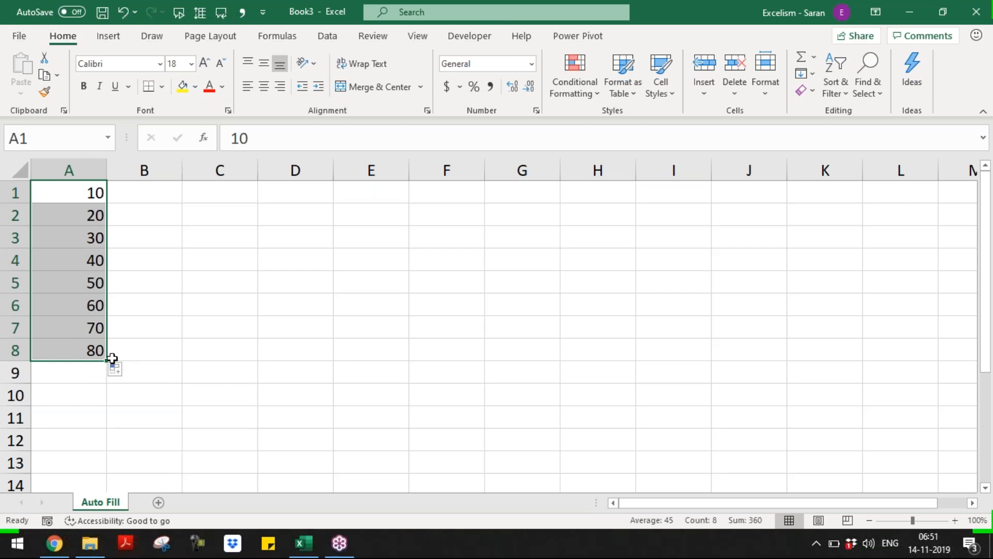
pyautogui.click(116, 370)
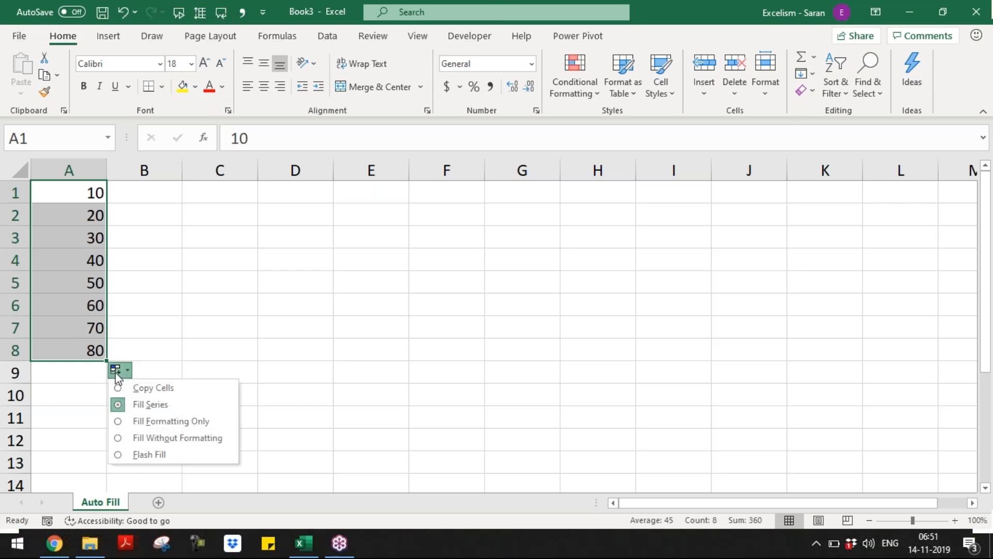
pyautogui.click(116, 373)
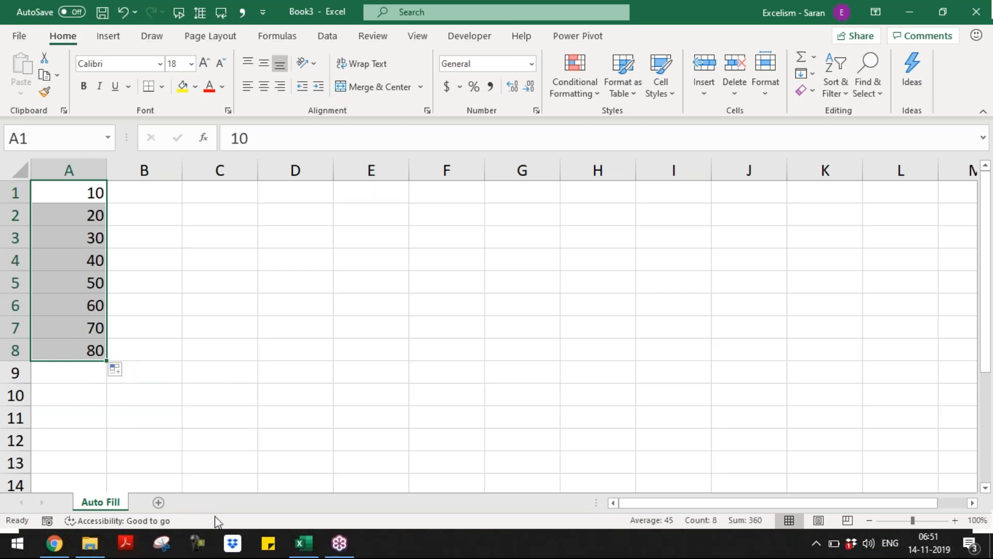
pyautogui.click(158, 503)
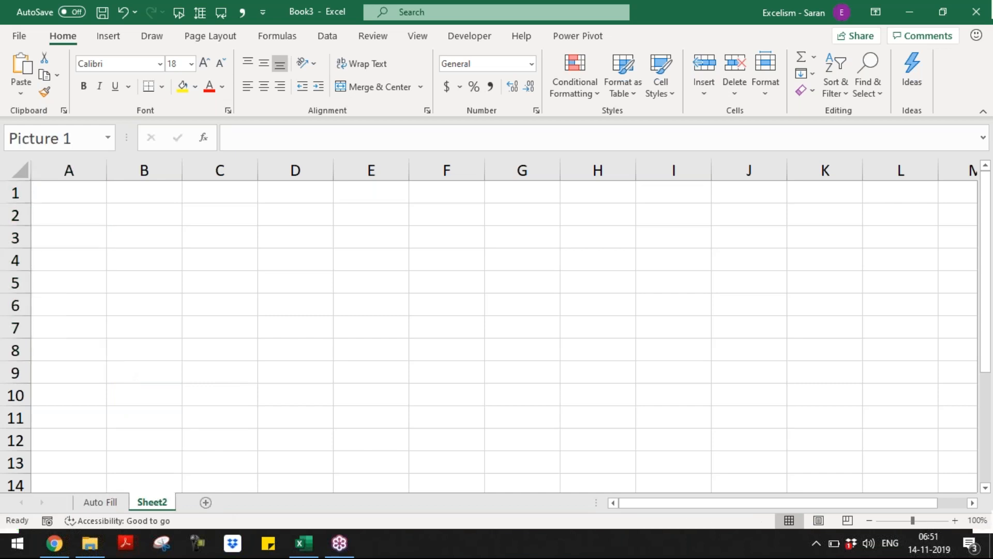
# Delete the extra Sheet2
pyautogui.hotkey('ctrl', 'v')
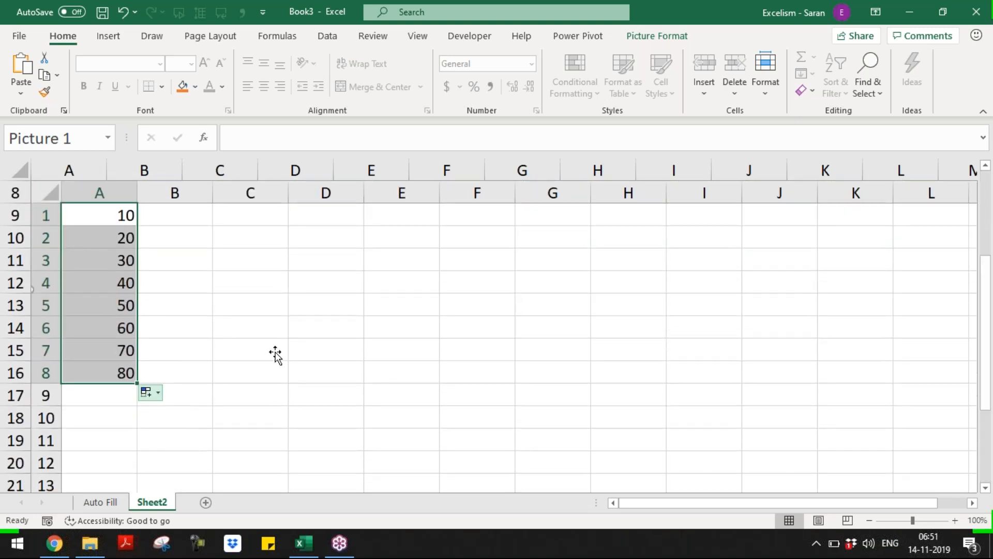
pyautogui.hotkey('alt', 'e')
pyautogui.press('l')
pyautogui.press('Return')
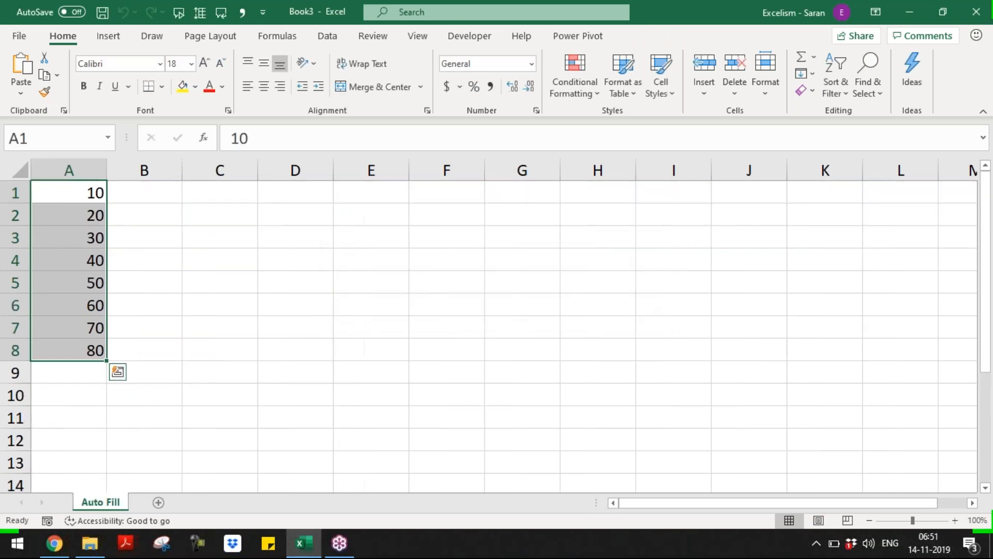
# Clear 30 through 80 from A3:A8, leaving only 10 and 20
pyautogui.click(45, 283)
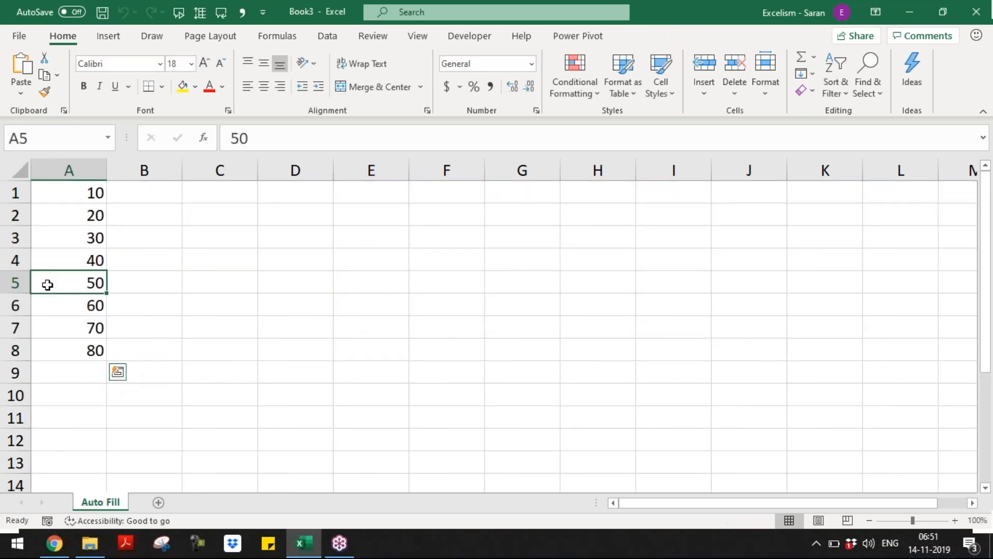
pyautogui.hotkey('ctrl', 'Up')
pyautogui.press('Down')
pyautogui.press('Down')
pyautogui.hotkey('ctrl', 'shift', 'Down')
pyautogui.press('Delete')
# Refill column A using Copy Cells to repeat 10 and 20, then undo it
pyautogui.click(80, 207)
pyautogui.moveTo(80, 192); pyautogui.dragTo(111, 357)
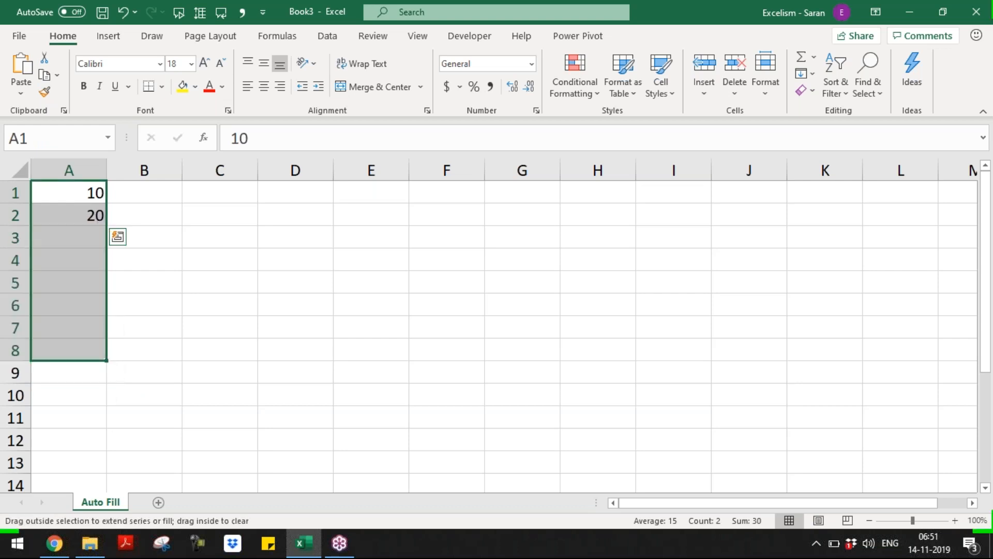
pyautogui.click(119, 372)
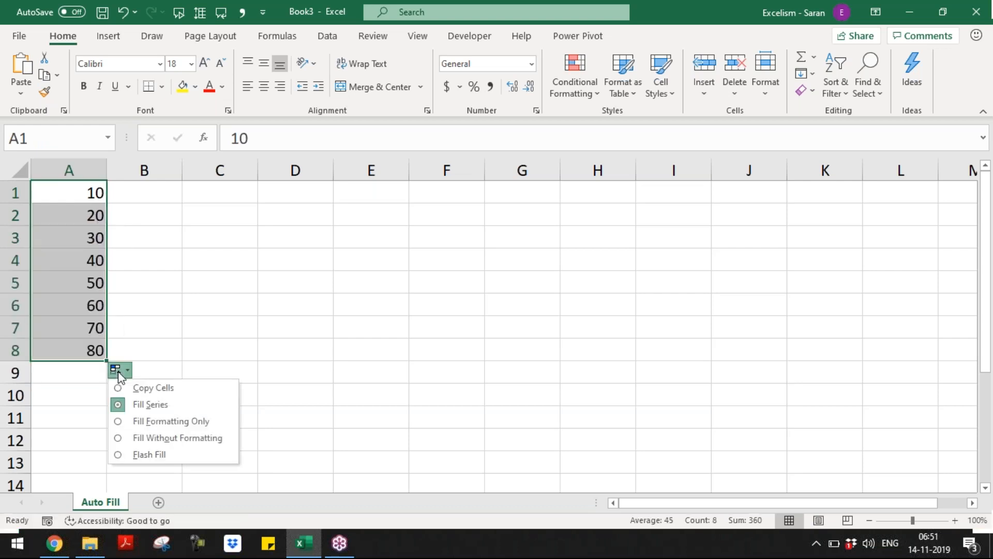
pyautogui.click(162, 393)
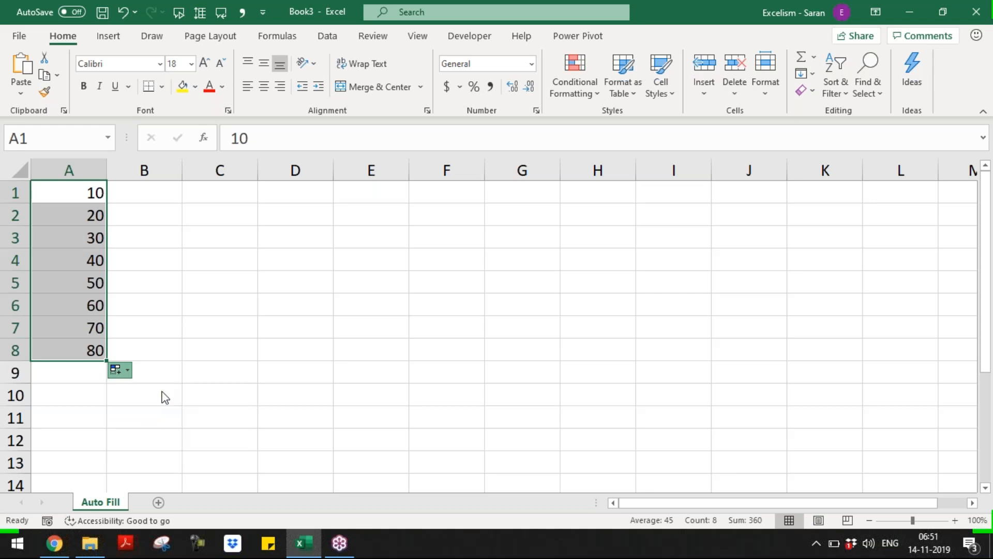
pyautogui.click(118, 370)
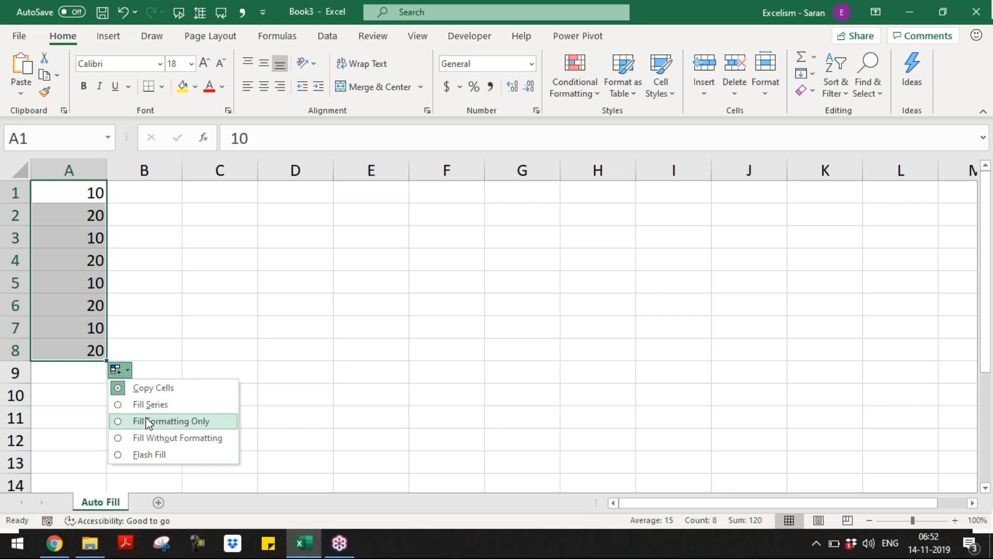
pyautogui.press('Escape')
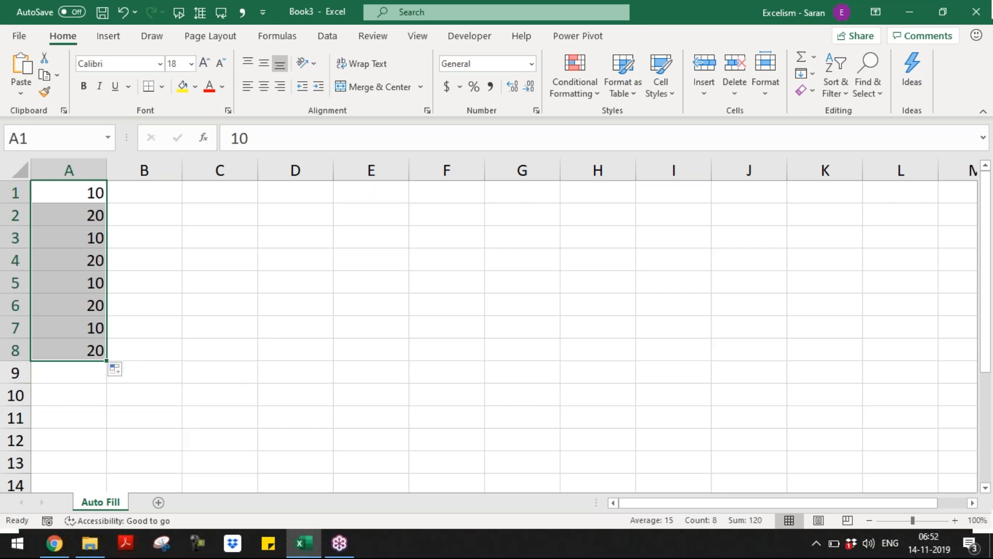
pyautogui.hotkey('ctrl', 'z')
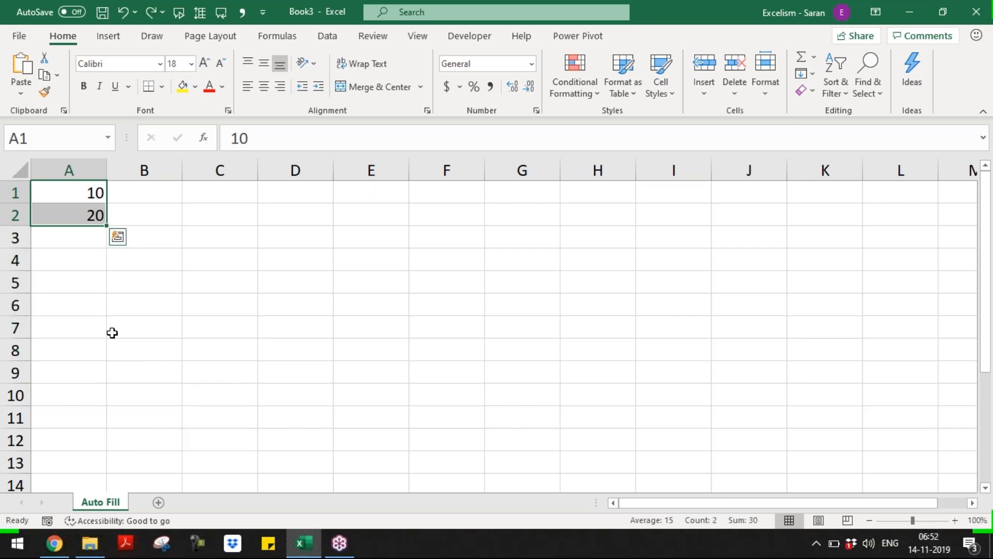
# Shade 10 and 20 yellow and extend the series to 90 with Fill Without Formatting
pyautogui.click(182, 87)
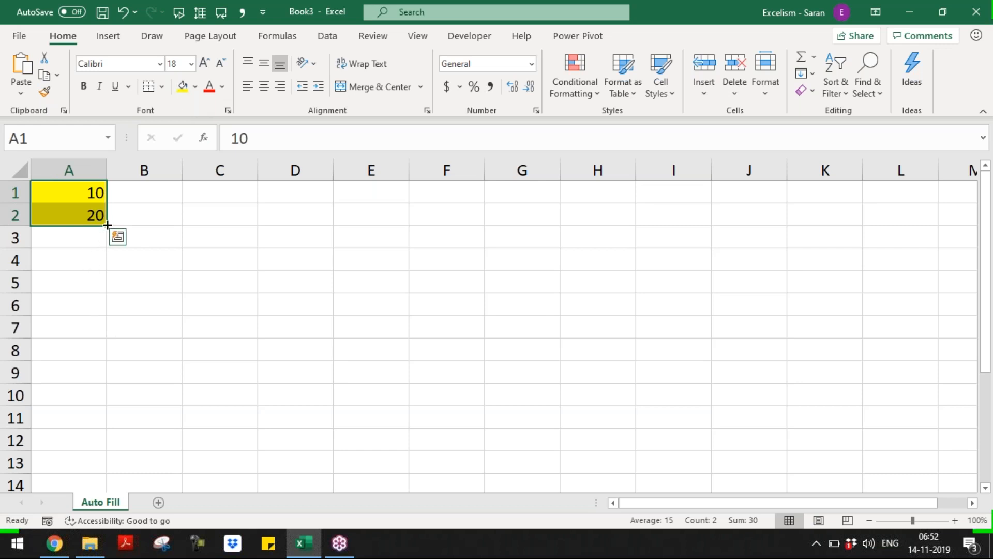
pyautogui.moveTo(107, 225); pyautogui.dragTo(105, 377)
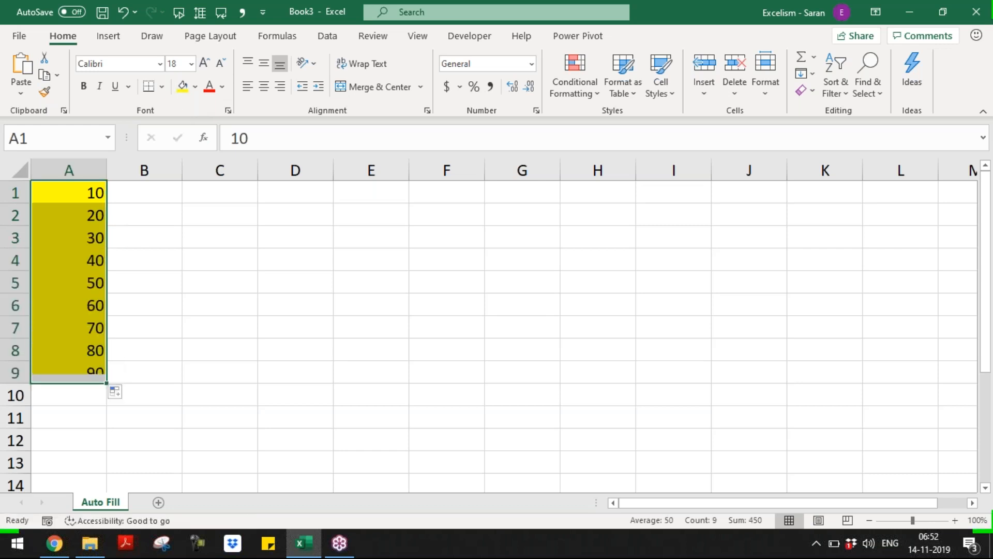
pyautogui.click(120, 396)
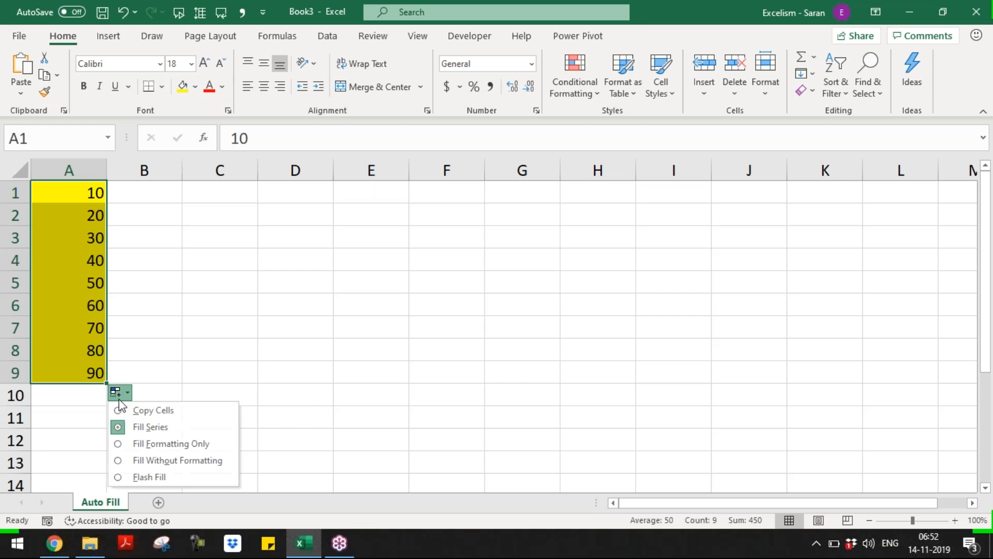
pyautogui.click(139, 444)
pyautogui.click(116, 393)
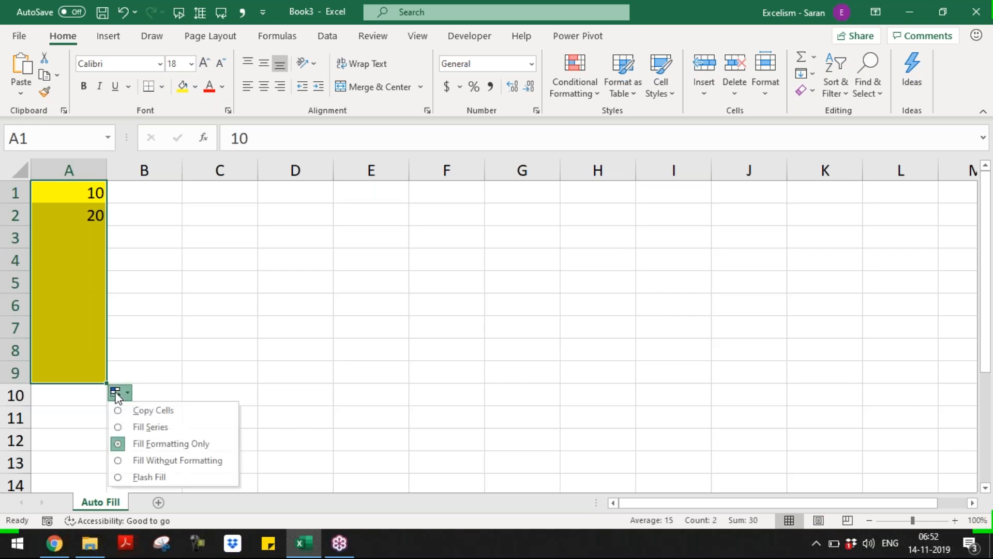
pyautogui.click(141, 460)
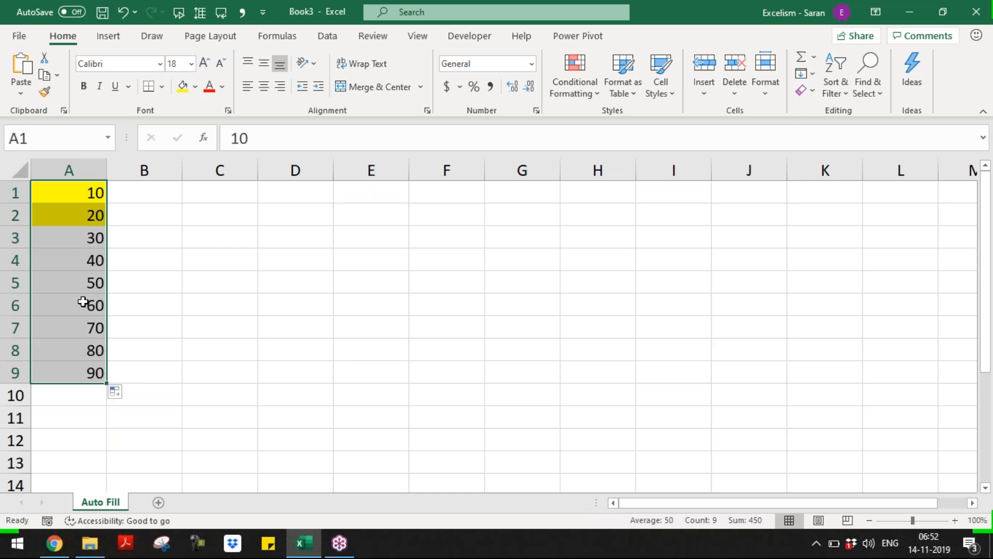
pyautogui.click(116, 393)
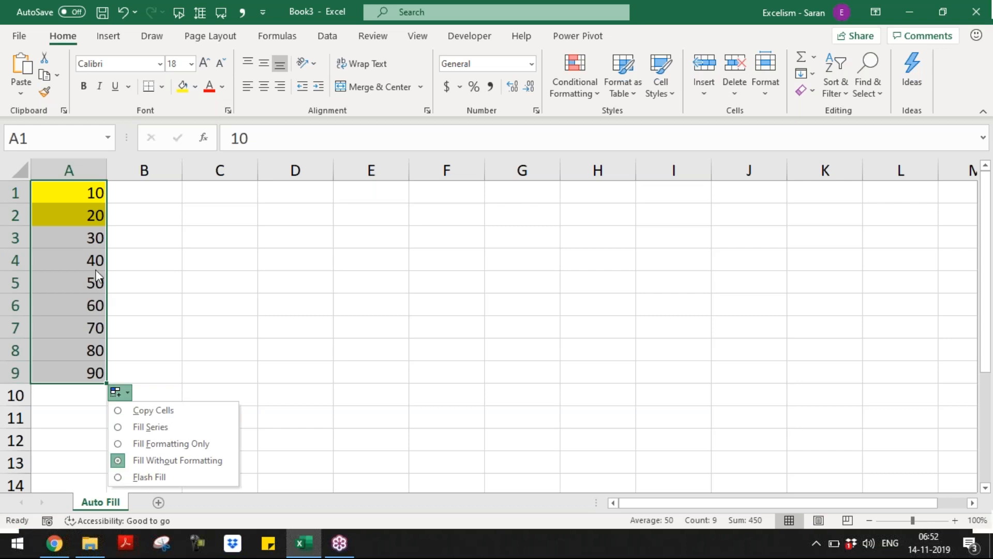
pyautogui.click(72, 260)
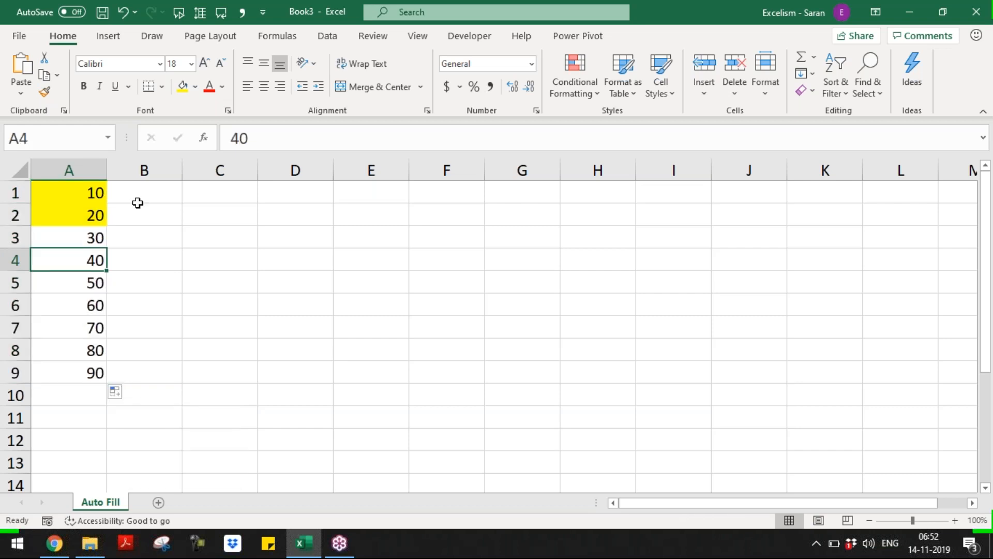
pyautogui.click(212, 195)
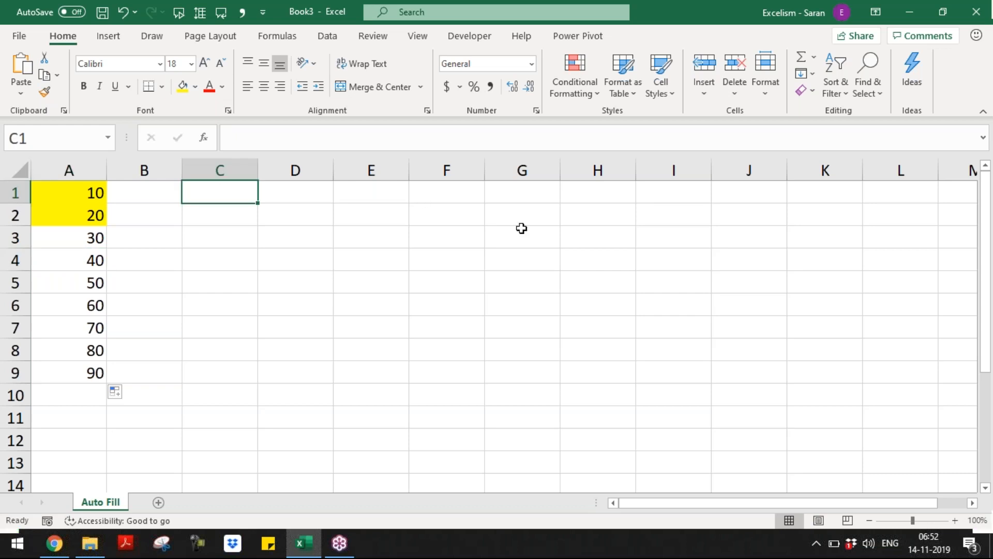
# Add Sheet3, then enter 01/01/2019 in C1 and 02/01/2019 in C2 on Auto Fill
pyautogui.click(159, 503)
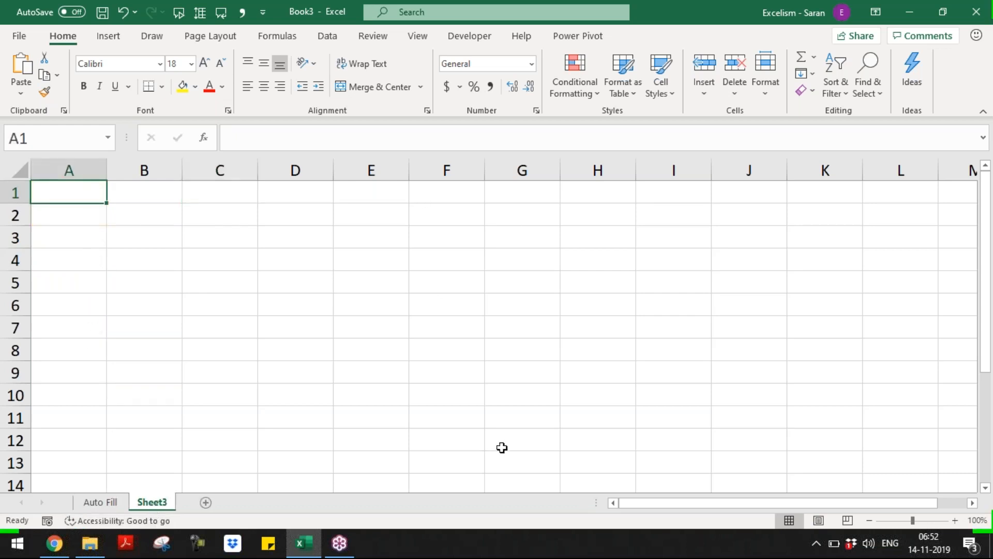
pyautogui.click(100, 503)
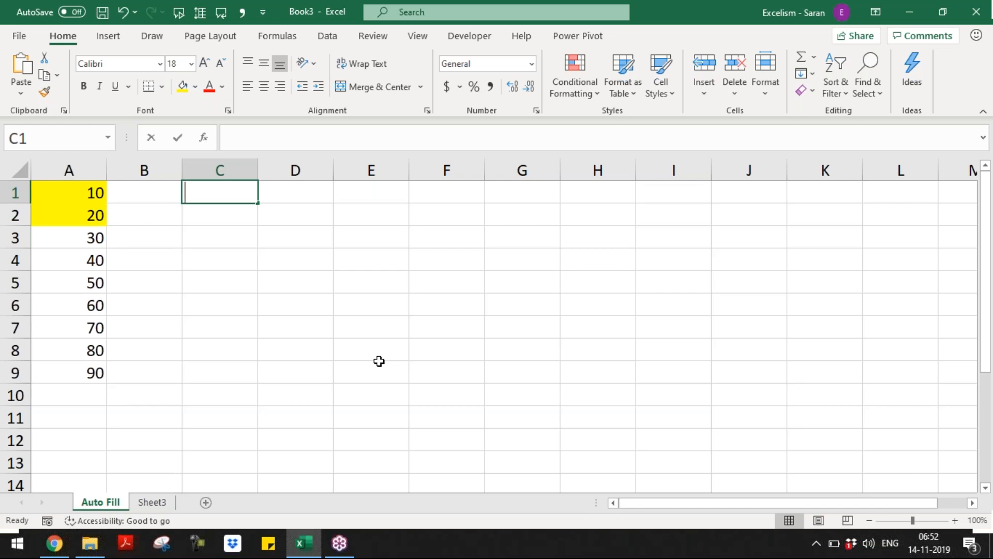
pyautogui.write('14/')
pyautogui.press('BackSpace')
pyautogui.press('BackSpace')
pyautogui.press('BackSpace')
pyautogui.write('0')
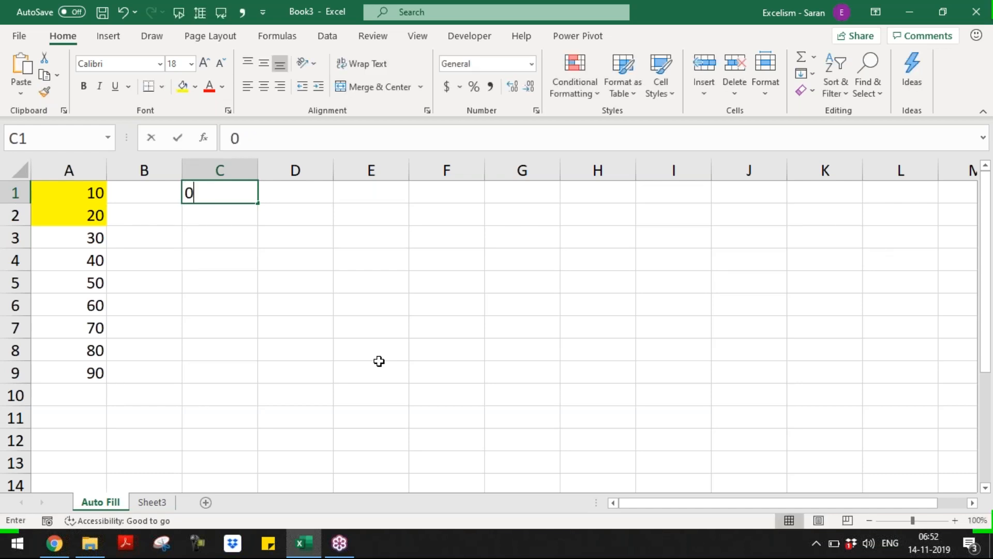
pyautogui.write('1/01/201')
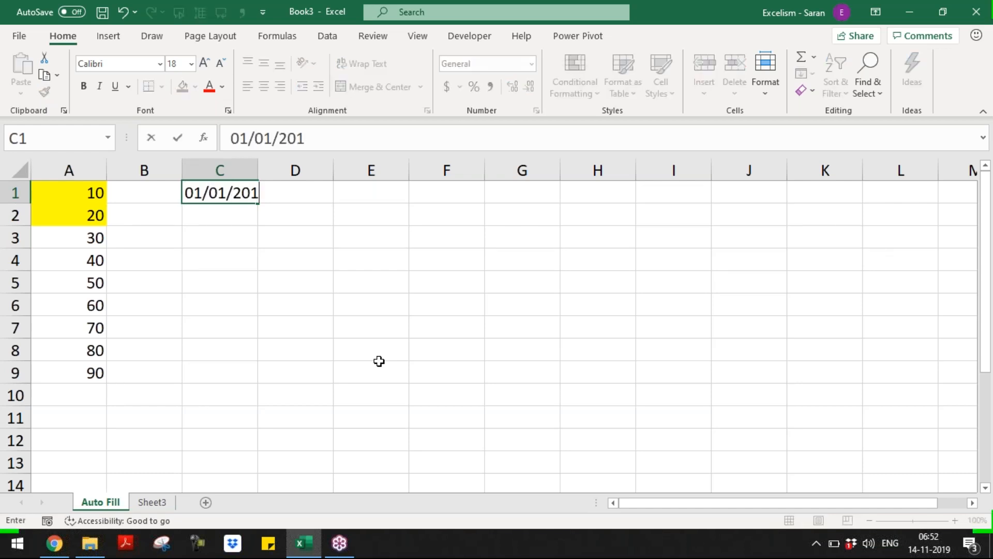
pyautogui.write('9')
pyautogui.press('Return')
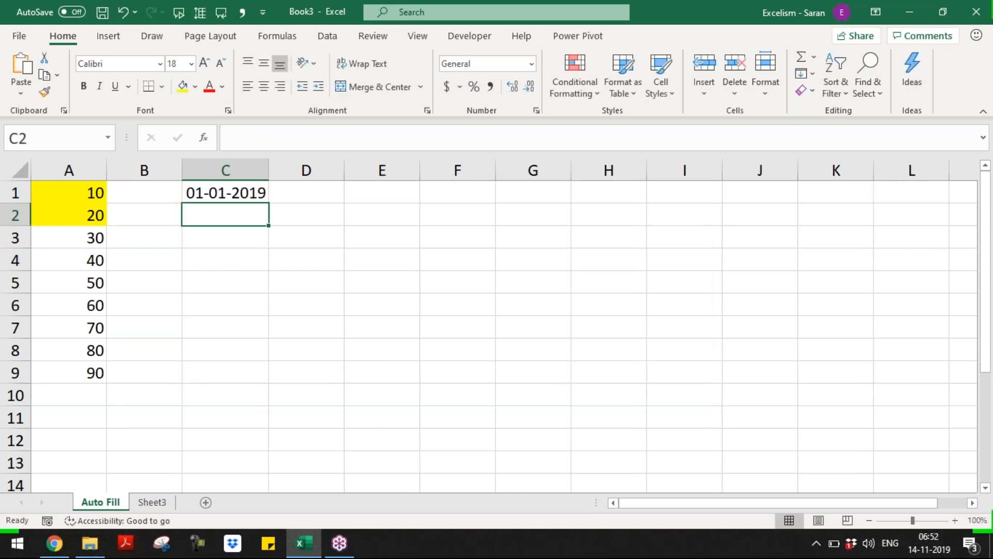
pyautogui.write('0')
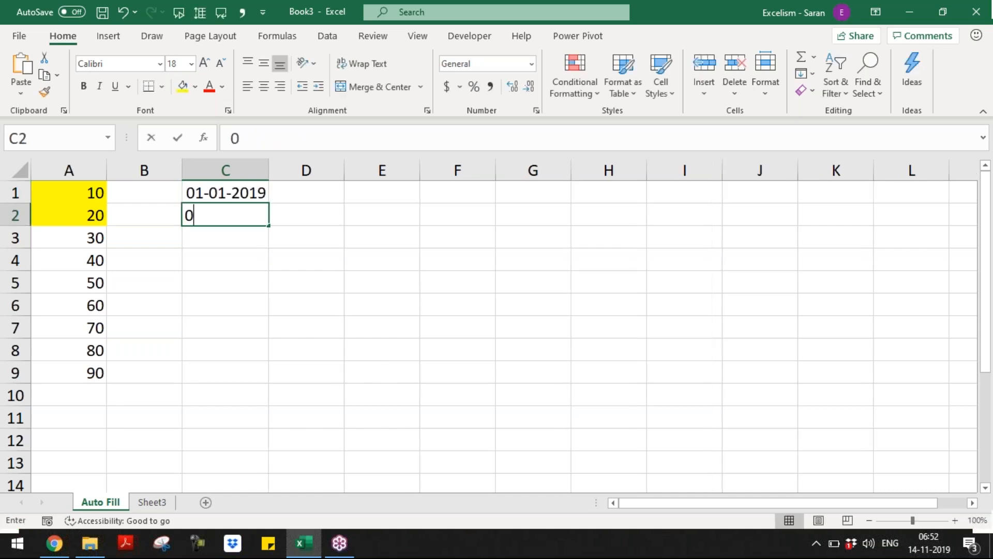
pyautogui.write('2/01/20')
pyautogui.press('BackSpace')
pyautogui.write('2019')
pyautogui.press('Return')
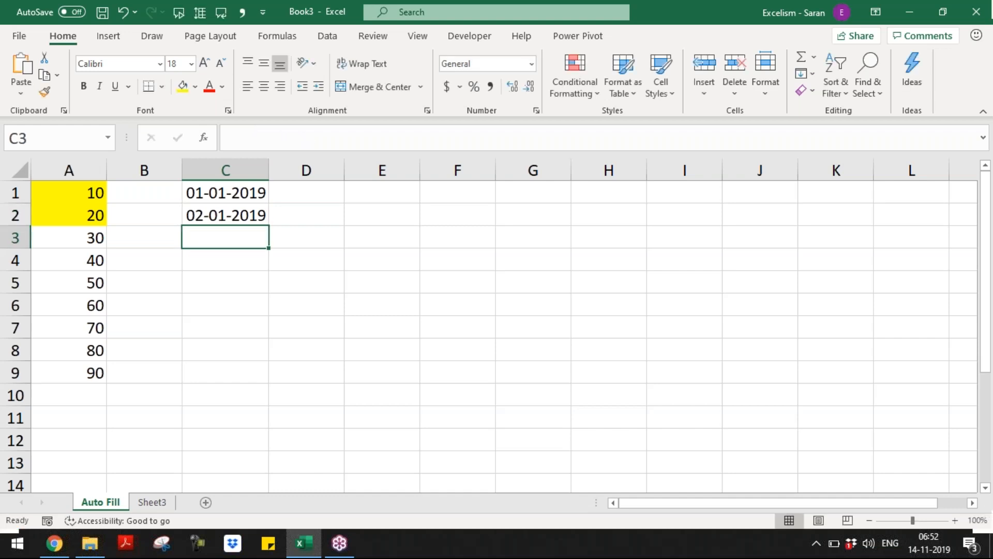
# Select the dates in C1:C2 and extend them down to C9
pyautogui.click(259, 211)
pyautogui.moveTo(262, 190); pyautogui.dragTo(259, 379)
pyautogui.moveTo(260, 382); pyautogui.dragTo(259, 382)
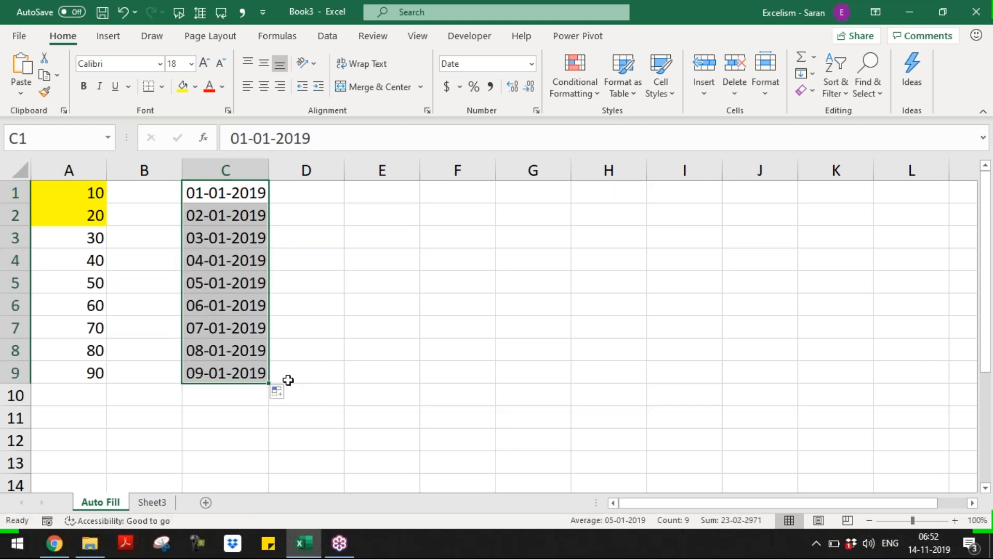
# Try Copy Cells, Fill Formatting Only and Fill Without Formatting, settling on Fill Days
pyautogui.click(283, 392)
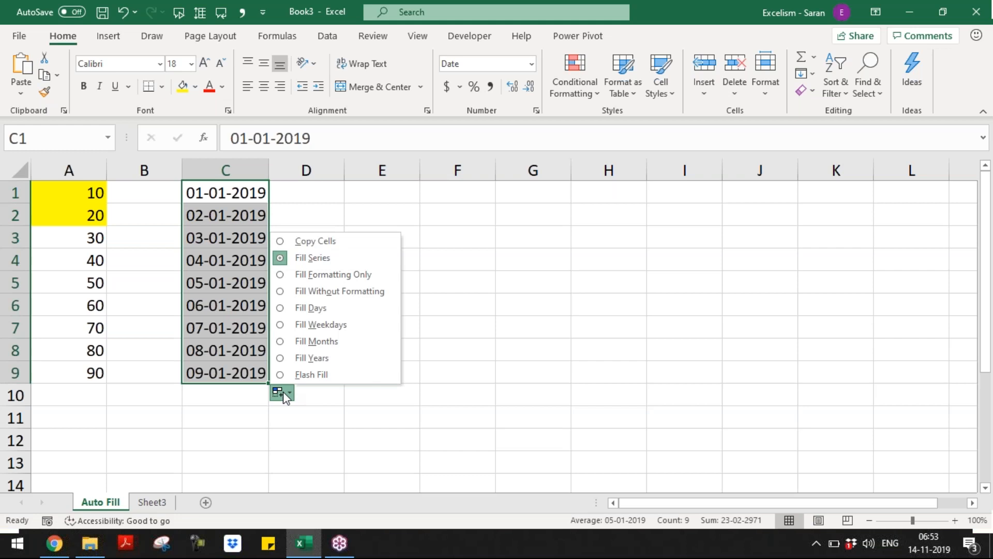
pyautogui.click(337, 242)
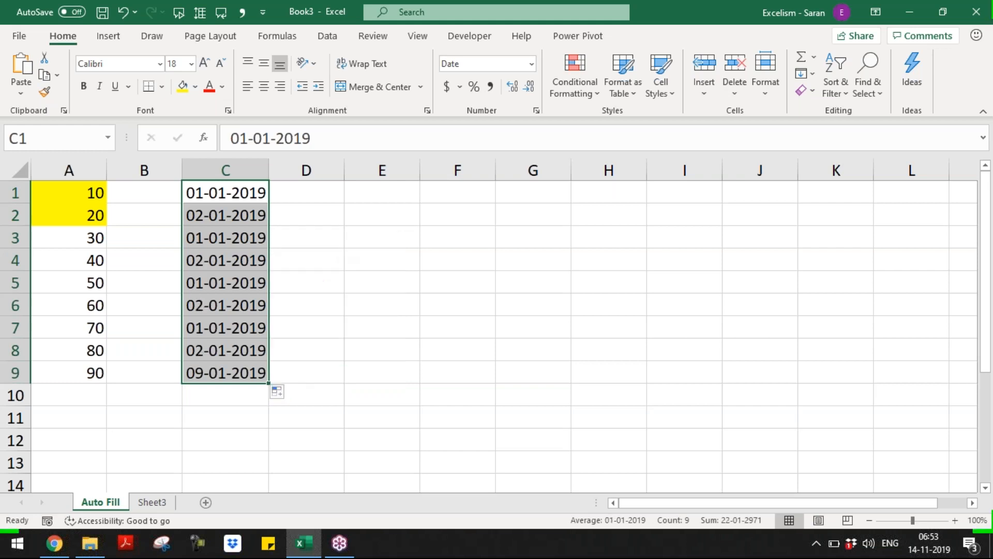
pyautogui.click(279, 393)
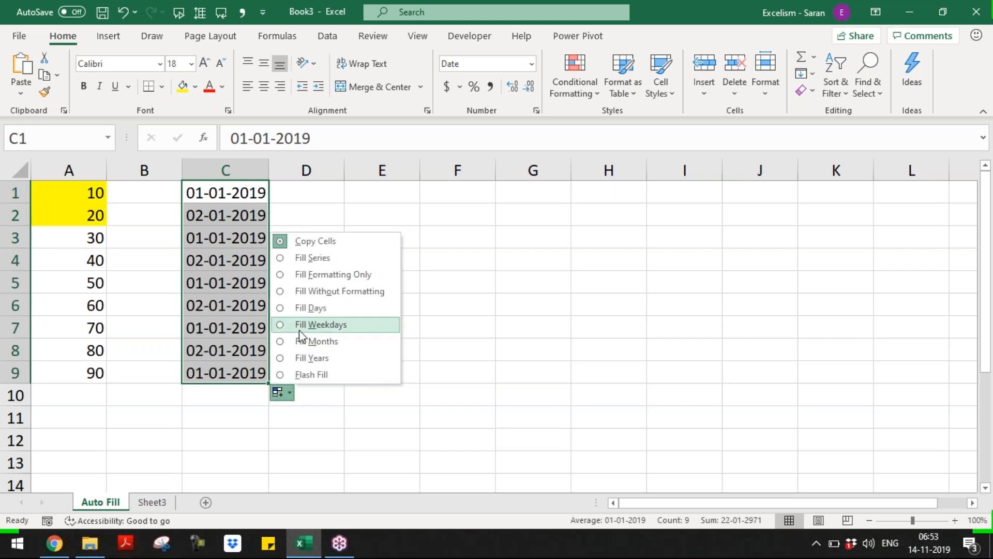
pyautogui.click(310, 275)
pyautogui.click(280, 393)
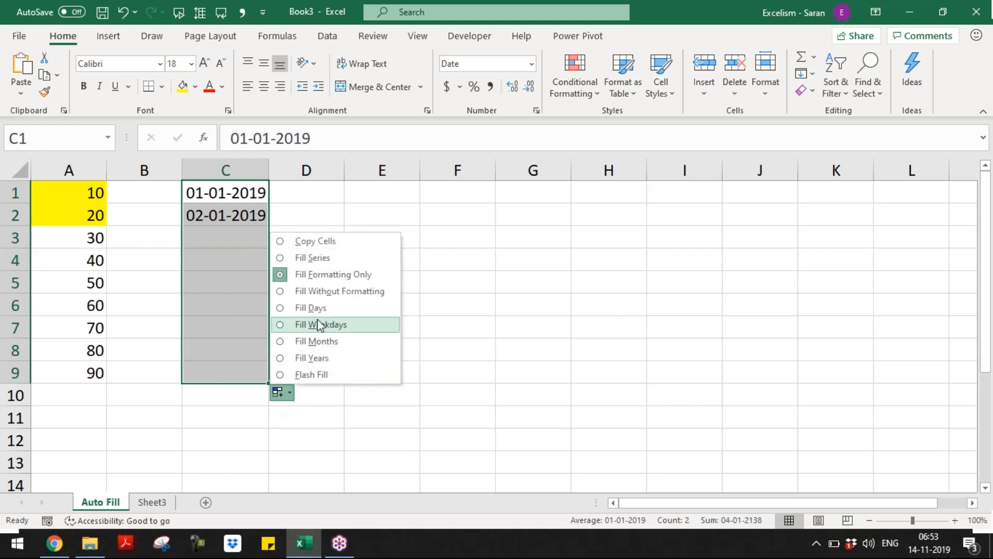
pyautogui.click(308, 291)
pyautogui.click(289, 390)
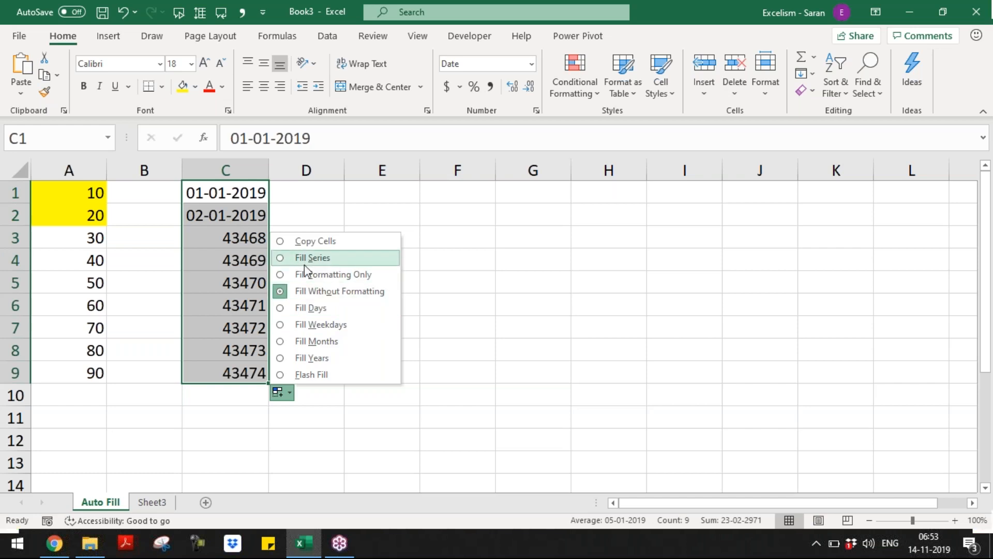
pyautogui.click(319, 306)
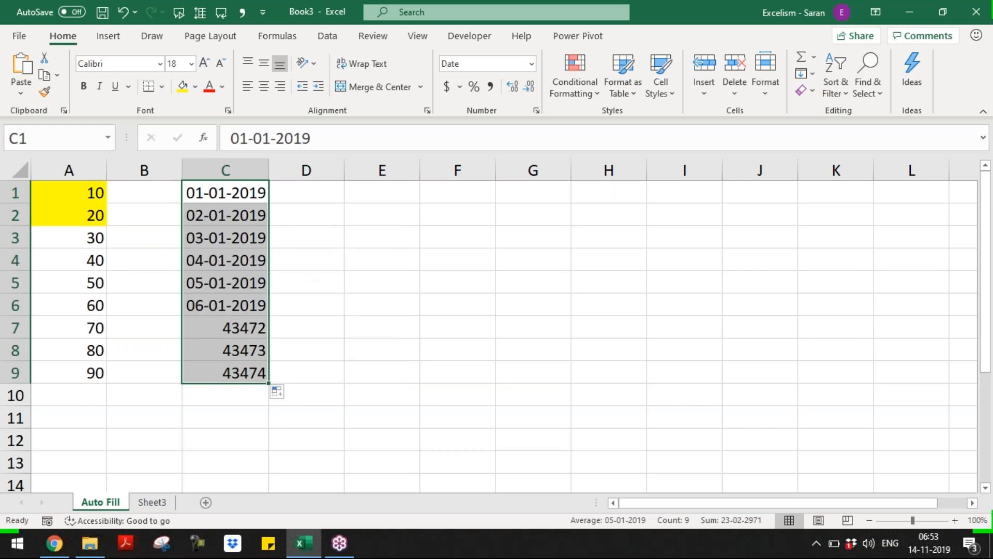
pyautogui.click(277, 393)
# Switch the dates to Fill Weekdays, extend them to row 13, then undo twice
pyautogui.click(338, 326)
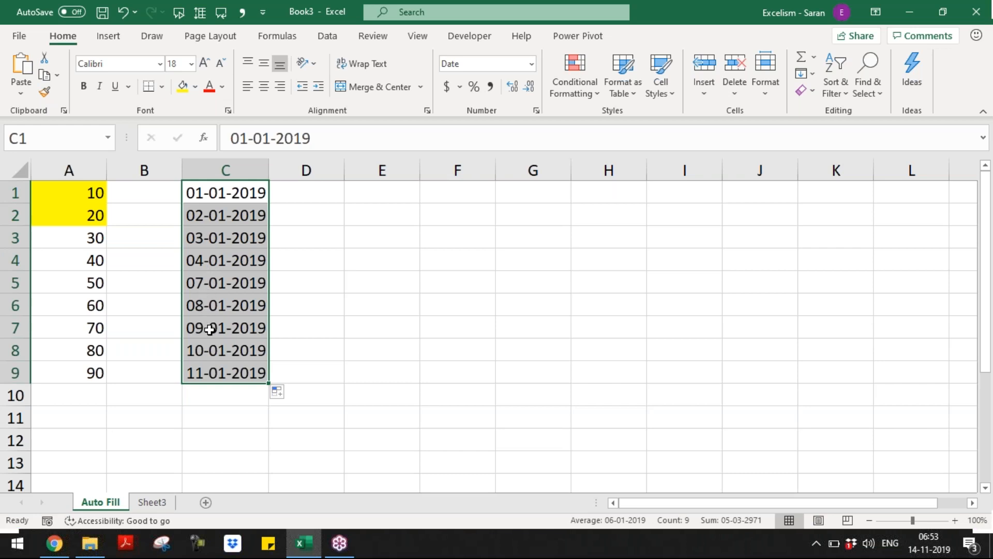
pyautogui.moveTo(270, 385); pyautogui.dragTo(269, 468)
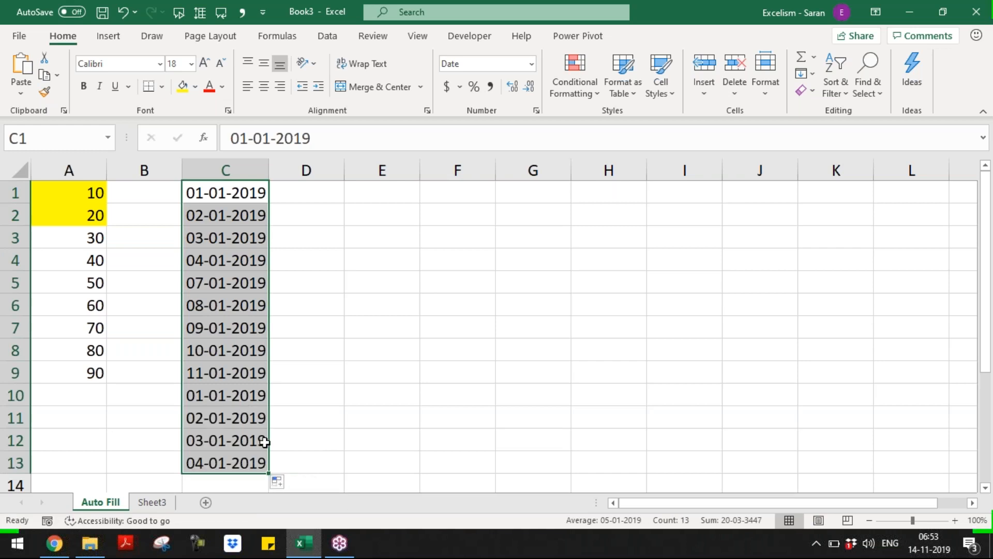
pyautogui.hotkey('ctrl', 'z')
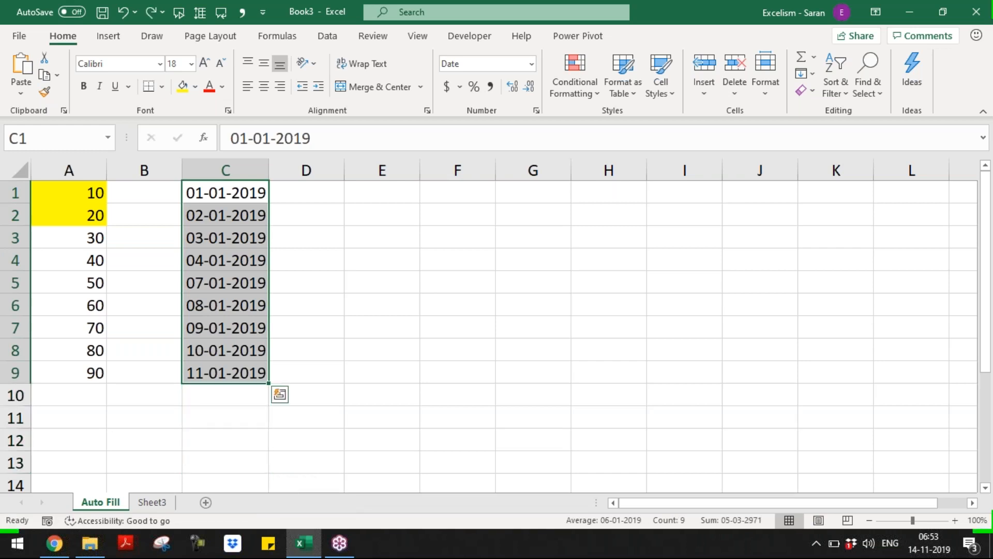
pyautogui.hotkey('ctrl', 'z')
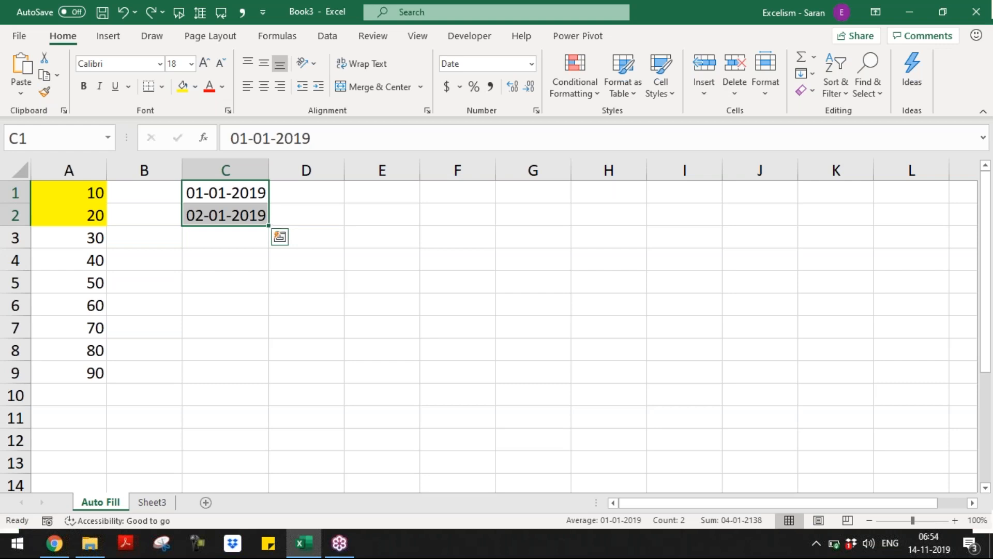
# Extend the two dates down to C12, trying Fill Weekdays and then Fill Months
pyautogui.moveTo(252, 371); pyautogui.dragTo(262, 449)
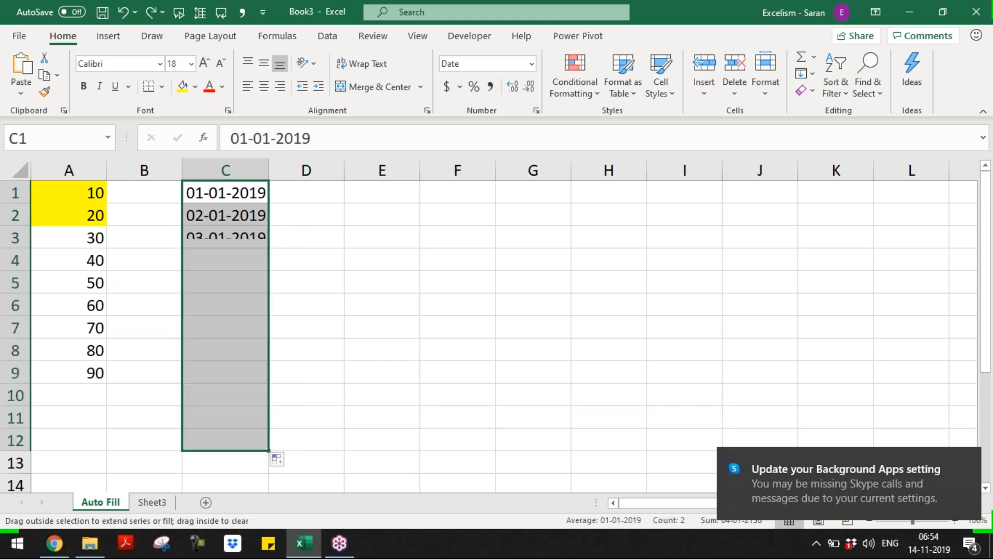
pyautogui.click(278, 460)
pyautogui.click(315, 391)
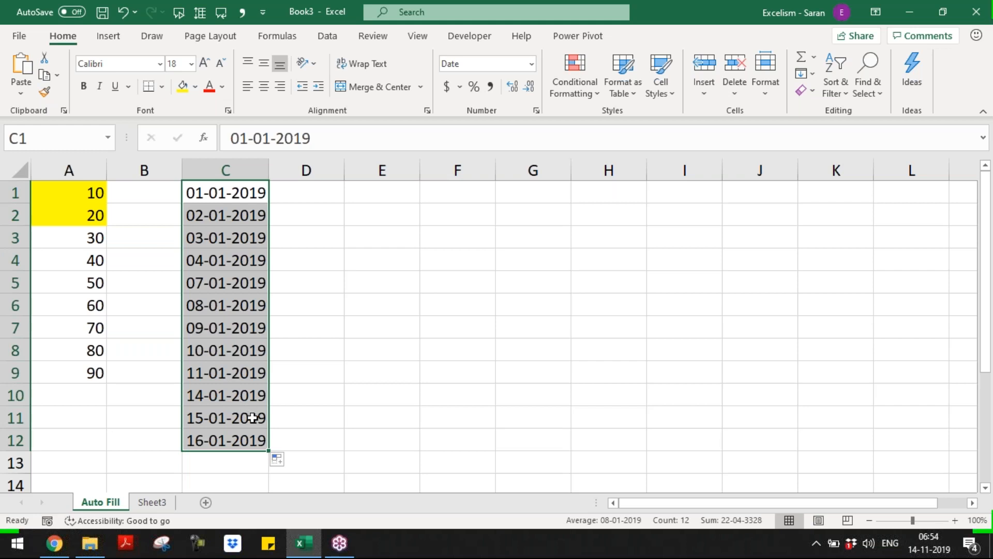
pyautogui.click(277, 459)
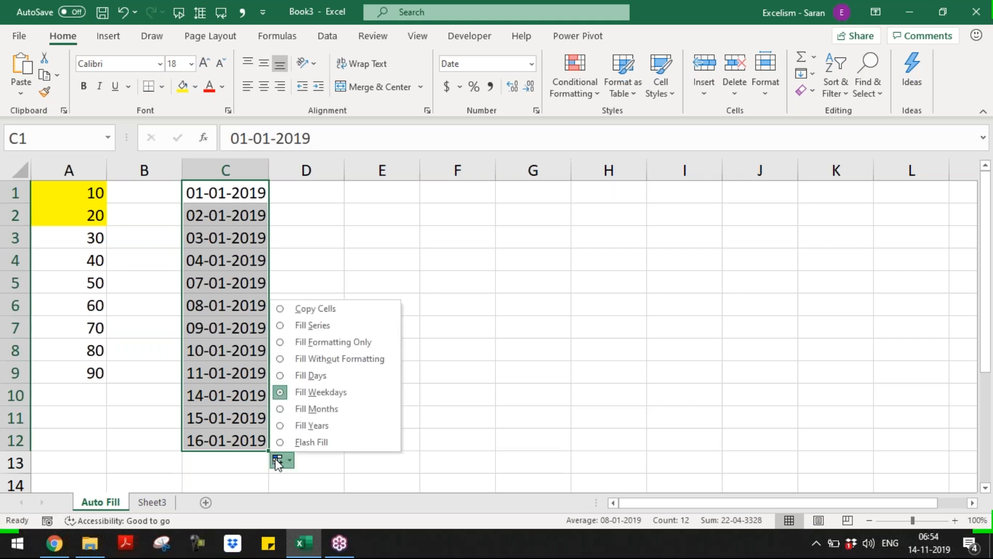
pyautogui.click(311, 408)
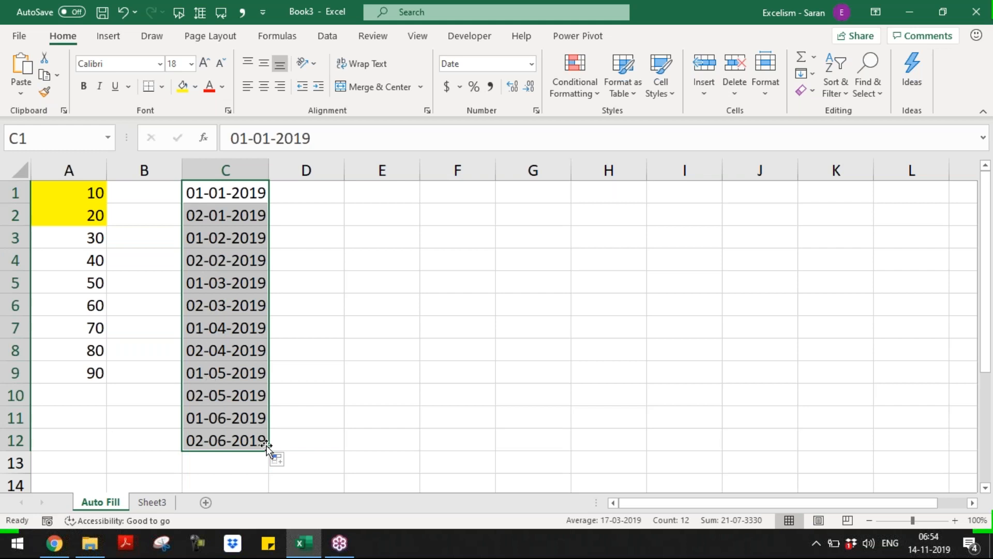
# Switch the fill to Fill Years so the dates run through 02-01-2024
pyautogui.click(280, 459)
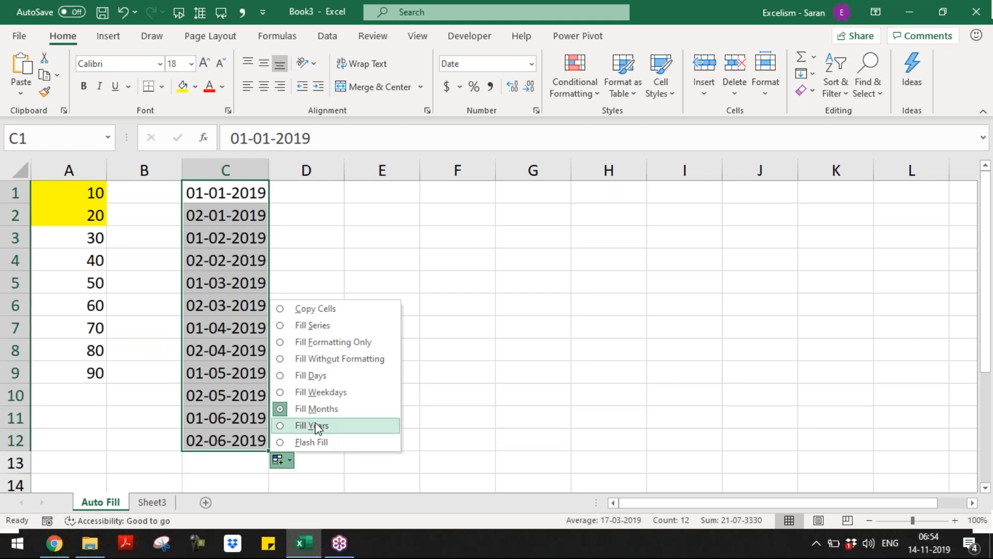
pyautogui.click(318, 425)
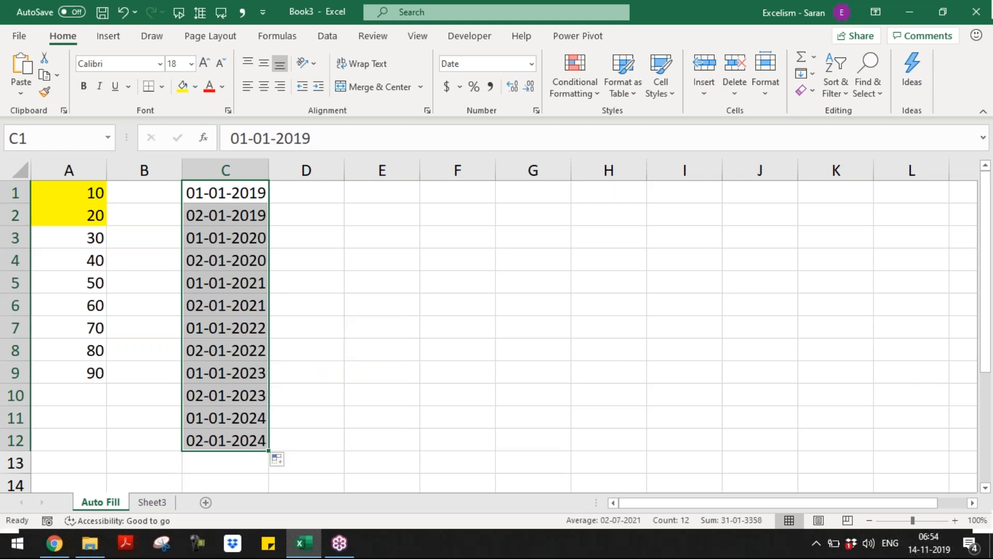
pyautogui.click(282, 461)
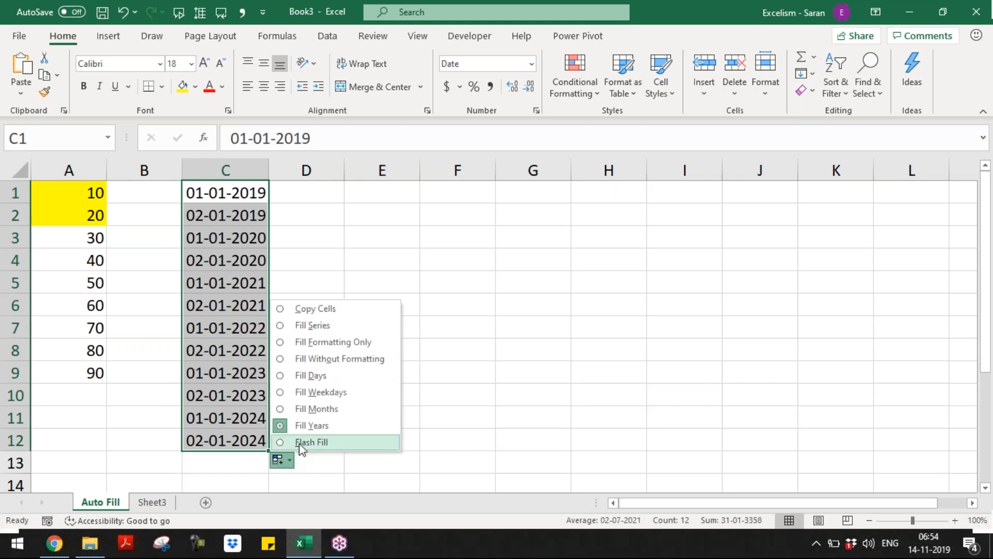
pyautogui.click(296, 219)
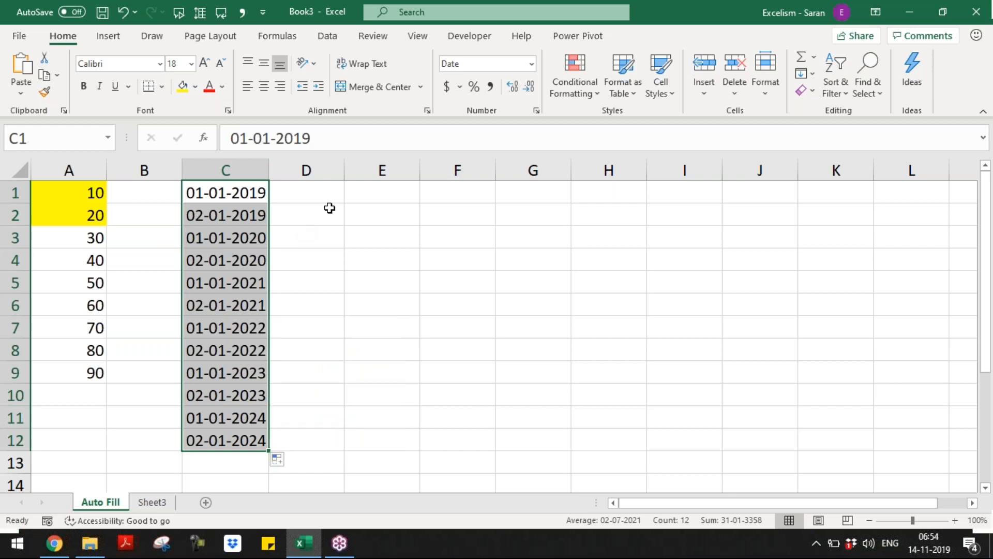
# Enter Jan in E1 and Feb in E2
pyautogui.click(374, 198)
pyautogui.write('Jan')
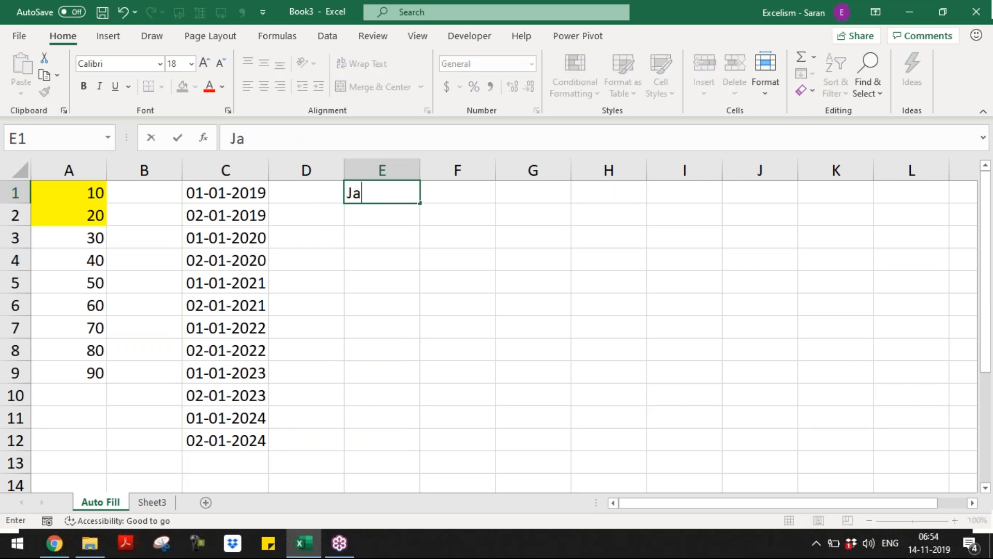
pyautogui.press('Return')
pyautogui.write('Feb')
pyautogui.press('Return')
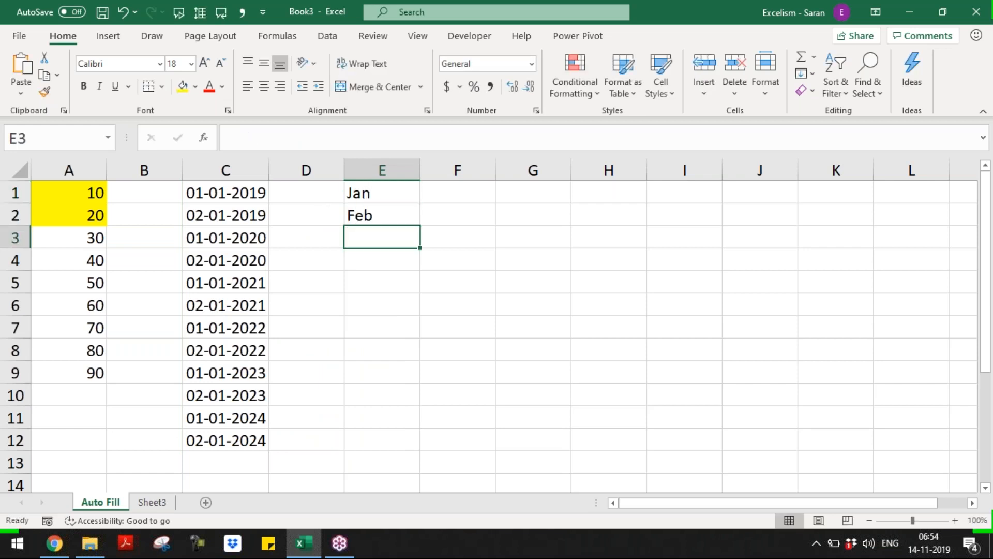
# Fill the months down to E9, try Copy Cells, then choose Fill Months for Jan–Sep
pyautogui.moveTo(399, 195); pyautogui.dragTo(387, 379)
pyautogui.click(428, 392)
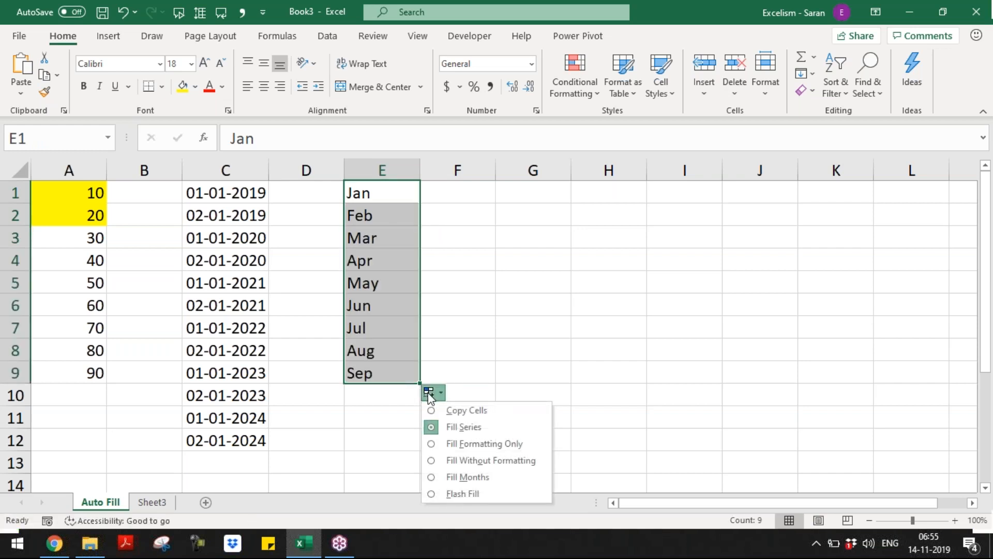
pyautogui.click(452, 410)
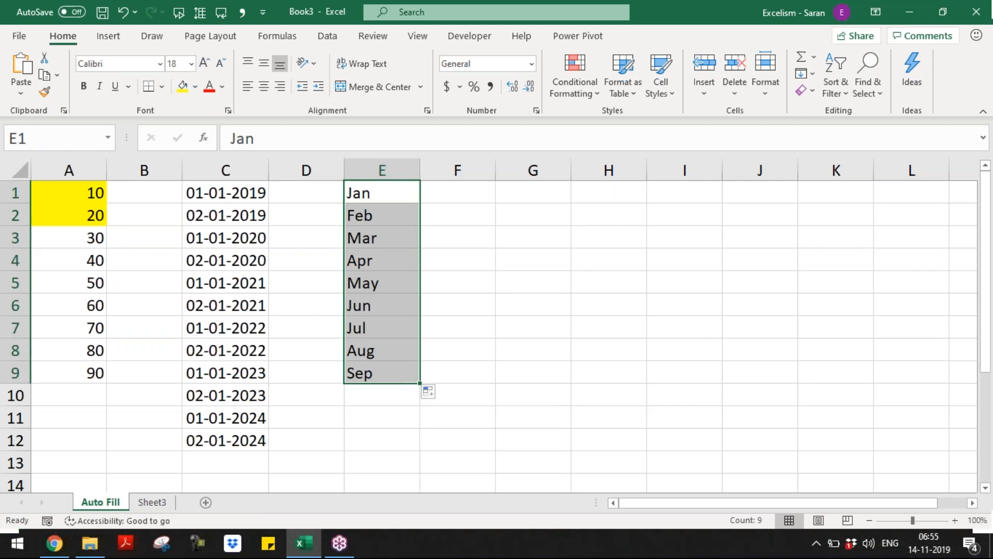
pyautogui.click(430, 392)
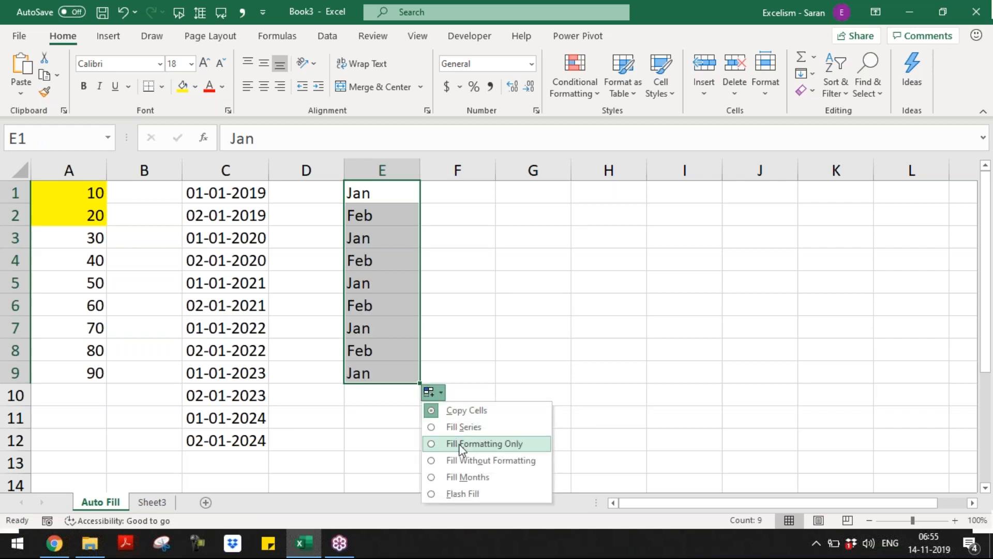
pyautogui.click(475, 477)
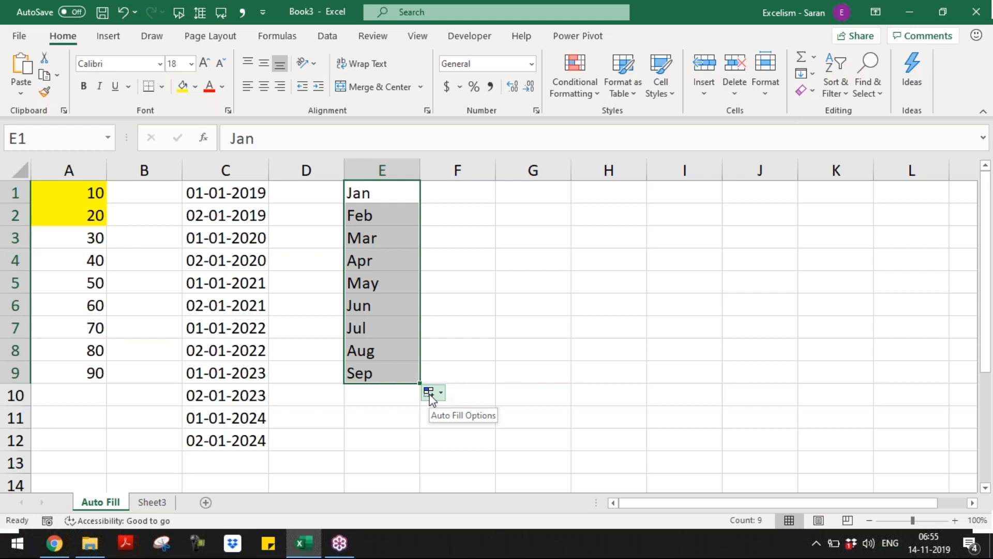
# Enter Monday in G1 and fill weekday names down to Wednesday in G10
pyautogui.click(505, 200)
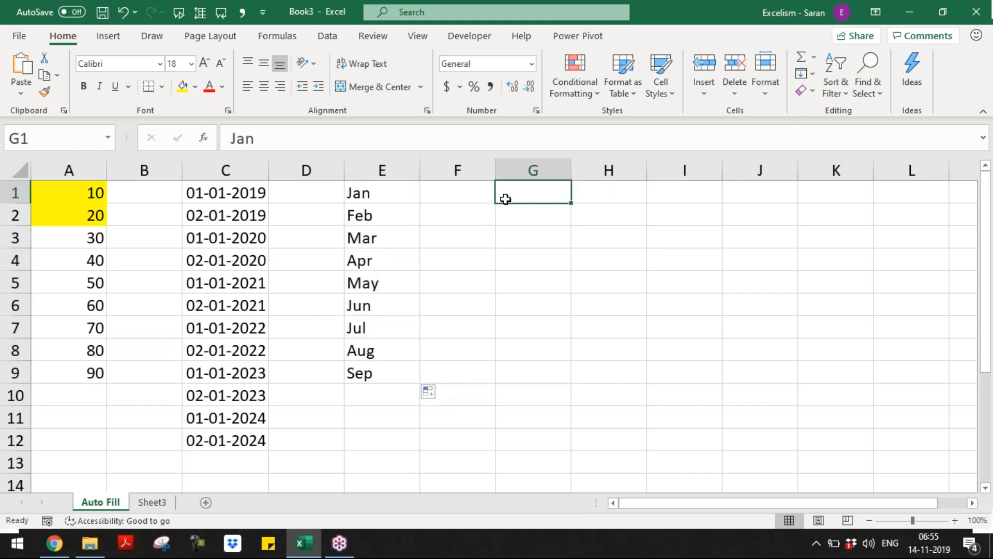
pyautogui.write('M')
pyautogui.press('BackSpace')
pyautogui.write('M')
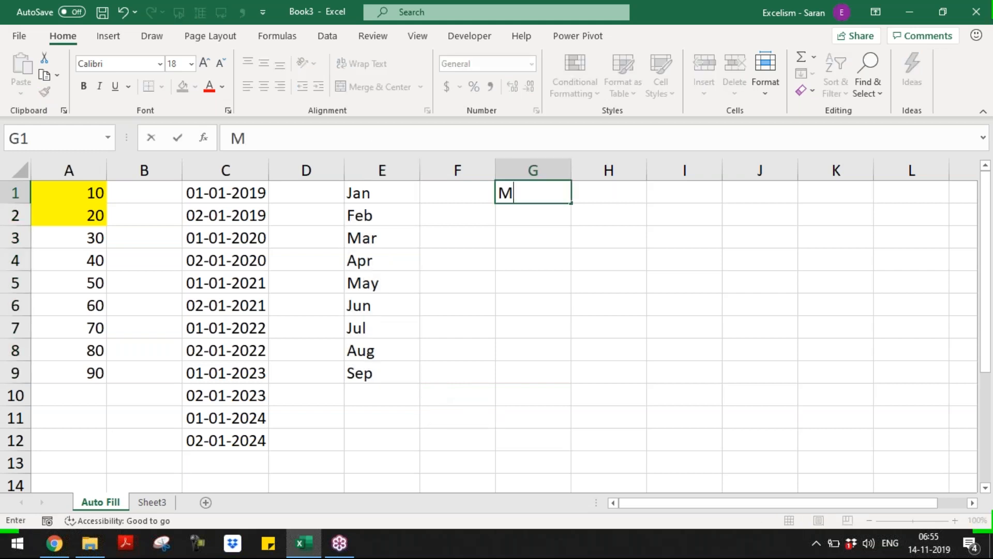
pyautogui.write('onday')
pyautogui.press('Return')
pyautogui.click(581, 186)
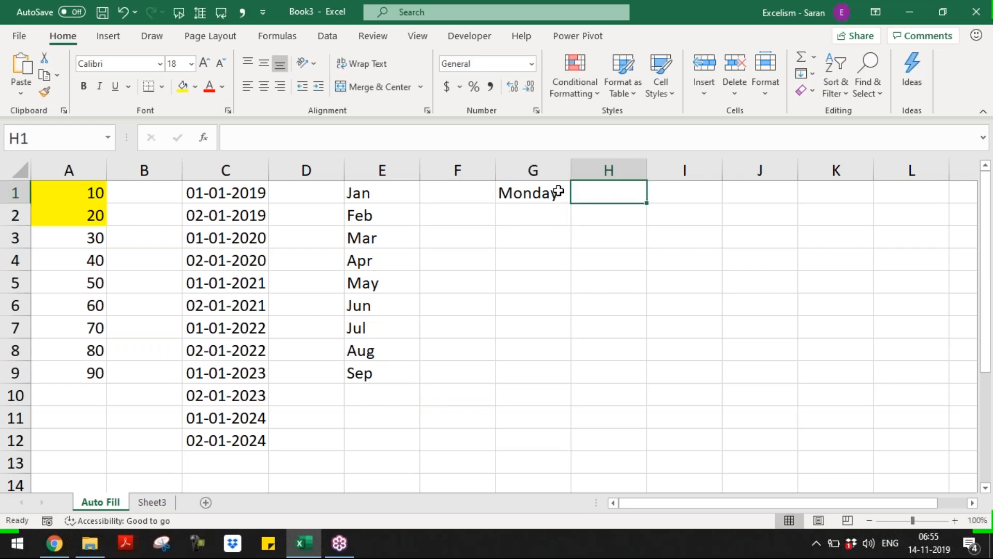
pyautogui.click(559, 191)
pyautogui.moveTo(572, 202); pyautogui.dragTo(539, 401)
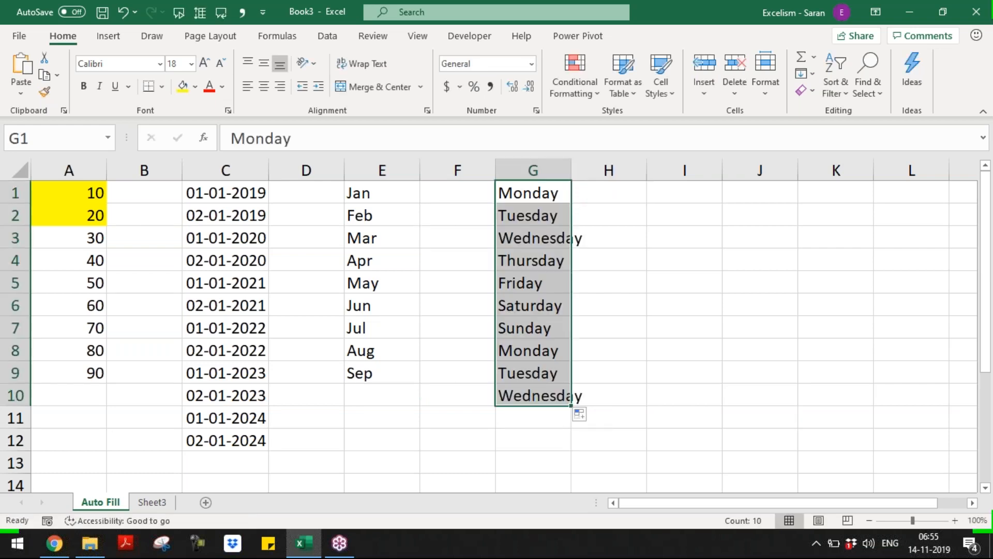
# Open Excel Options on the Advanced page and scroll down to its General settings
pyautogui.click(24, 41)
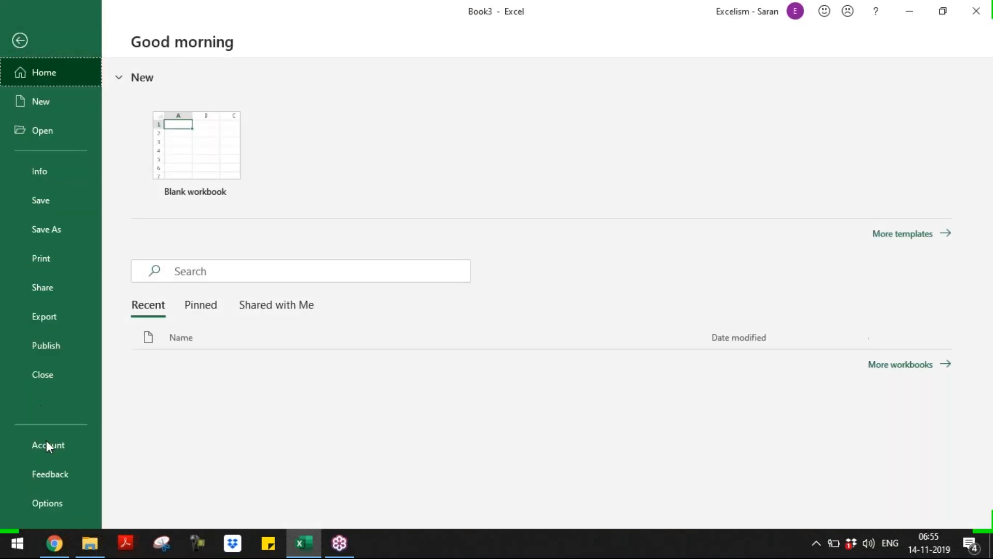
pyautogui.click(51, 496)
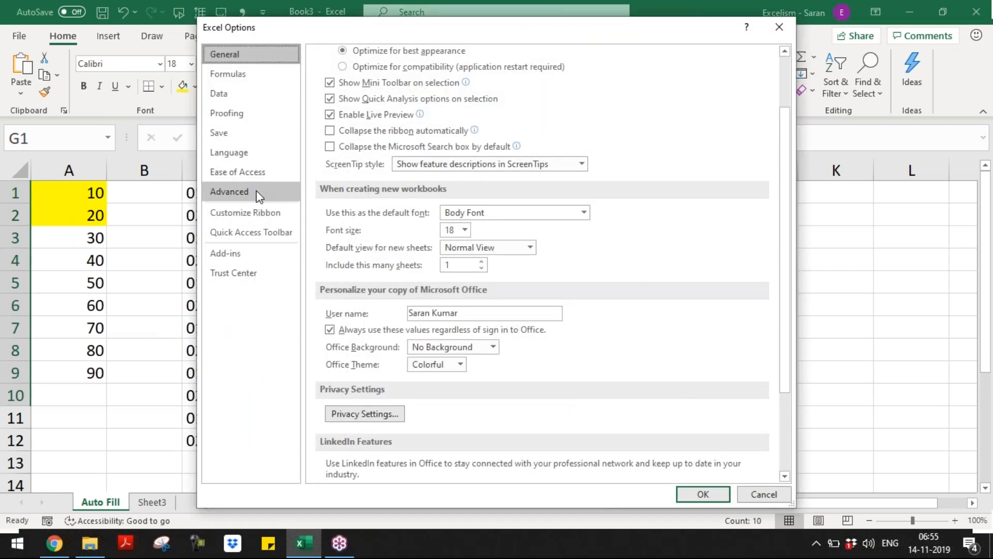
pyautogui.click(256, 190)
pyautogui.moveTo(785, 148); pyautogui.dragTo(774, 473)
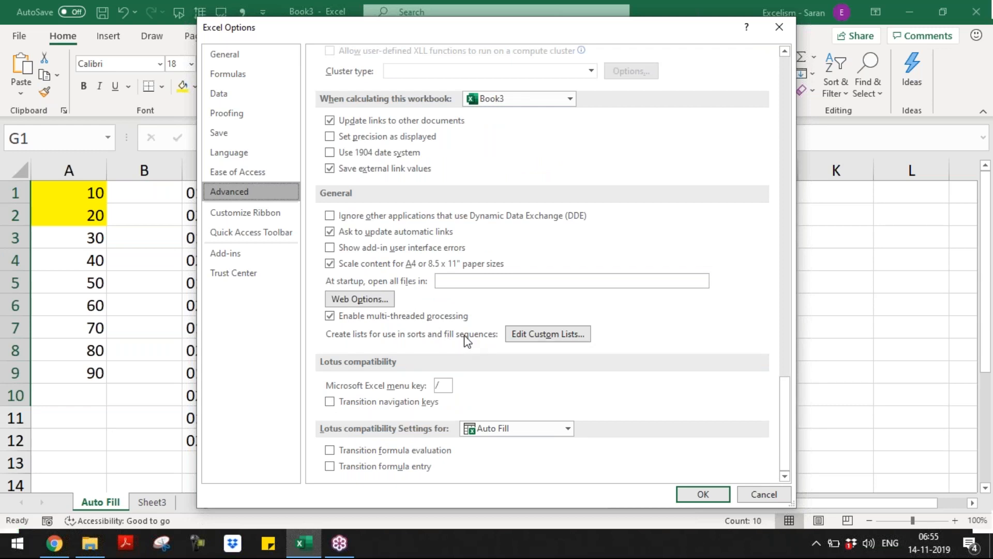
# Browse the built-in weekday and month lists in Edit Custom Lists, then cancel without changes
pyautogui.click(522, 336)
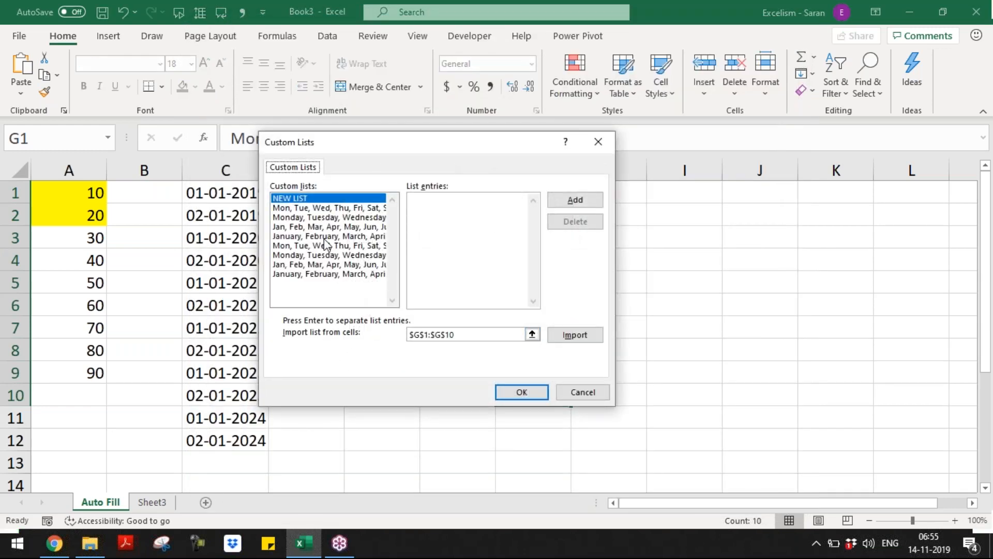
pyautogui.click(326, 209)
pyautogui.press('Down')
pyautogui.press('Down')
pyautogui.press('Down')
pyautogui.press('Down')
pyautogui.press('Down')
pyautogui.press('Down')
pyautogui.press('Down')
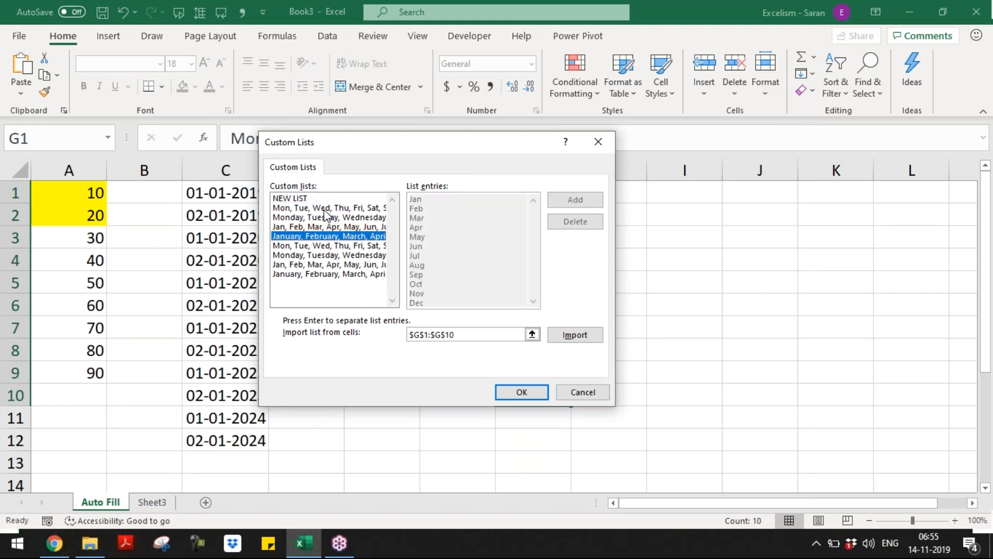
pyautogui.press('Up')
pyautogui.press('Up')
pyautogui.press('Up')
pyautogui.press('Up')
pyautogui.press('Up')
pyautogui.press('Up')
pyautogui.press('Up')
pyautogui.press('Down')
pyautogui.press('Down')
pyautogui.press('Down')
pyautogui.press('Down')
pyautogui.press('Down')
pyautogui.press('Down')
pyautogui.press('Down')
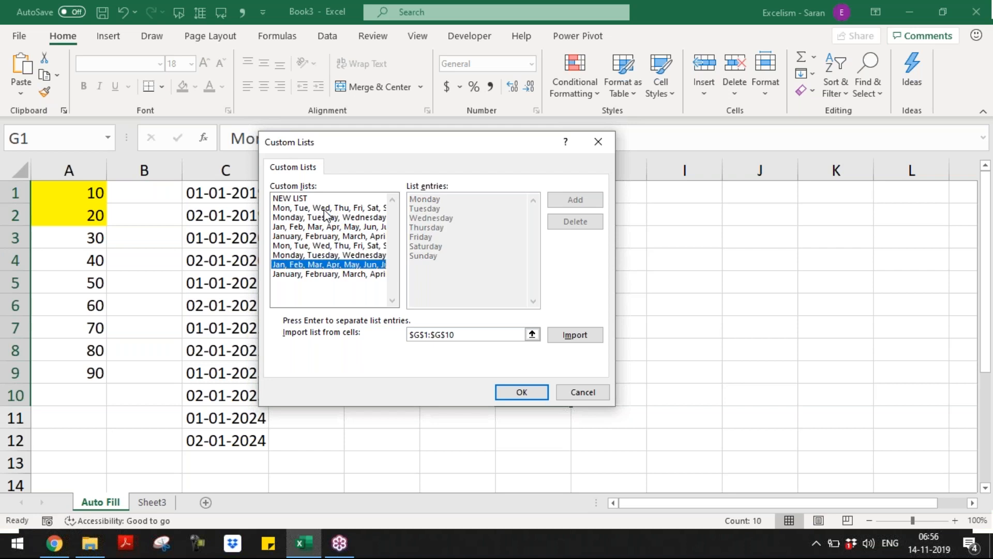
pyautogui.press('Up')
pyautogui.press('Up')
pyautogui.press('Up')
pyautogui.press('Up')
pyautogui.press('Up')
pyautogui.press('Up')
pyautogui.press('Up')
pyautogui.press('Down')
pyautogui.press('Down')
pyautogui.press('Down')
pyautogui.press('Down')
pyautogui.press('Down')
pyautogui.press('Down')
pyautogui.press('Down')
pyautogui.press('Up')
pyautogui.press('Up')
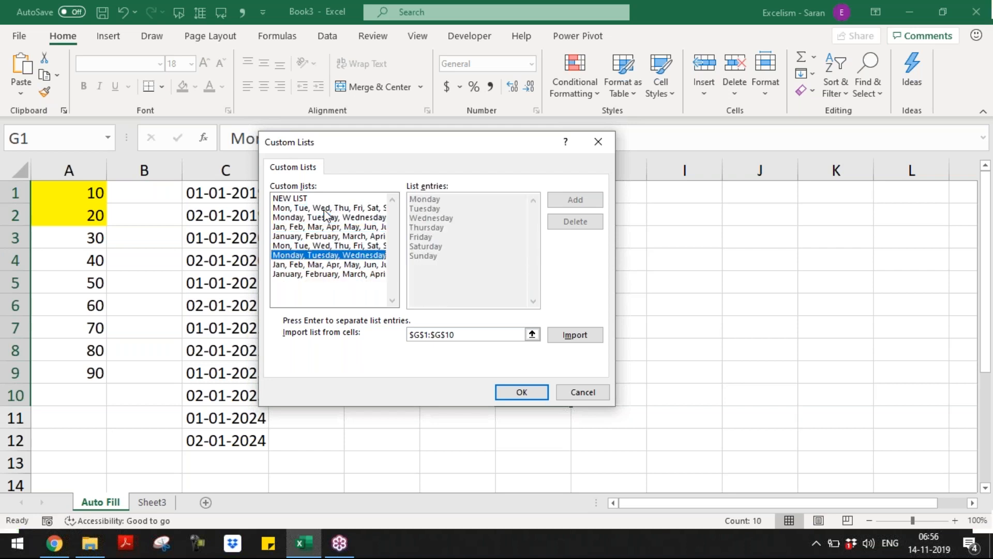
pyautogui.press('Up')
pyautogui.press('Up')
pyautogui.press('Up')
pyautogui.press('Up')
pyautogui.press('Up')
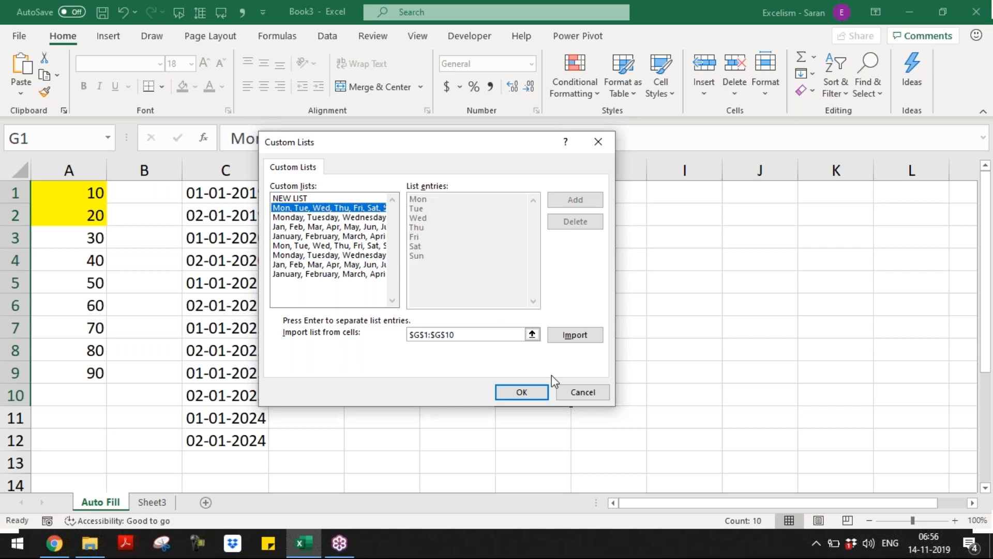
pyautogui.click(571, 390)
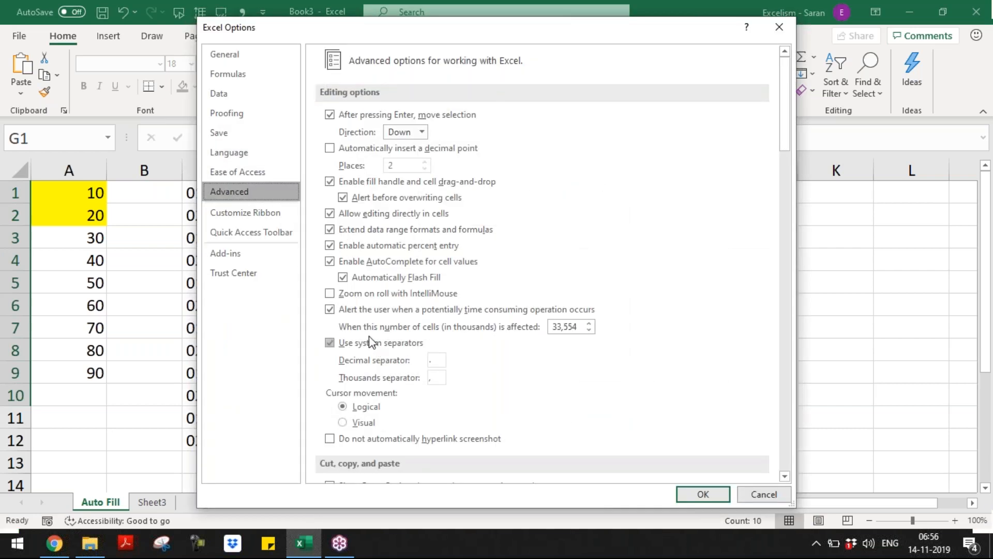
pyautogui.moveTo(789, 136); pyautogui.dragTo(784, 454)
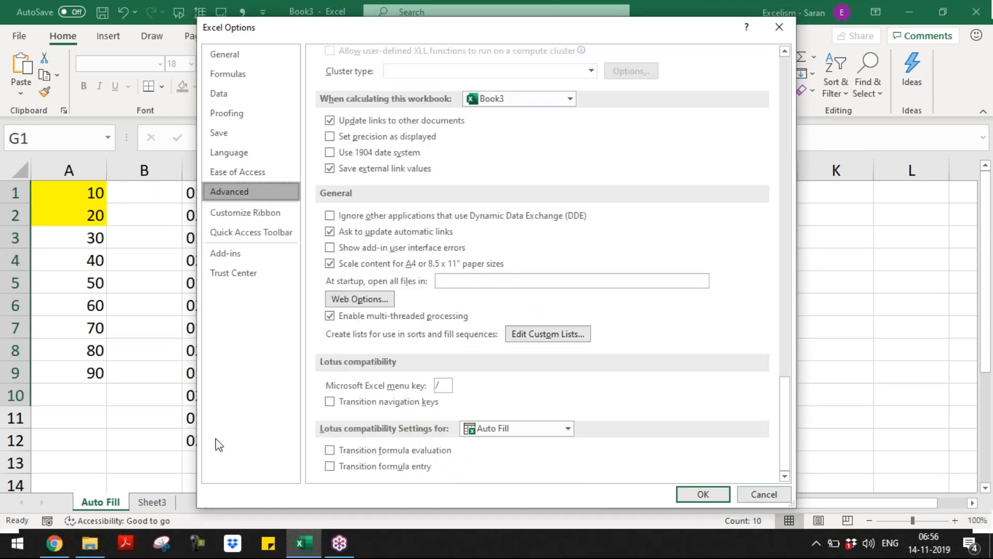
pyautogui.click(162, 545)
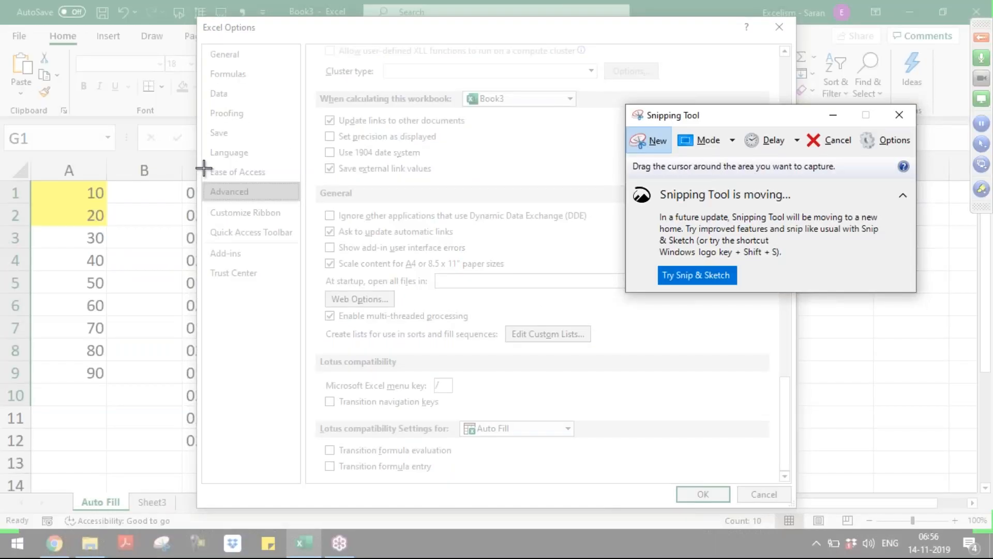
# Snip the Advanced options page, highlight Advanced and the custom-lists line in yellow, then close Excel Options
pyautogui.moveTo(201, 167); pyautogui.dragTo(727, 372)
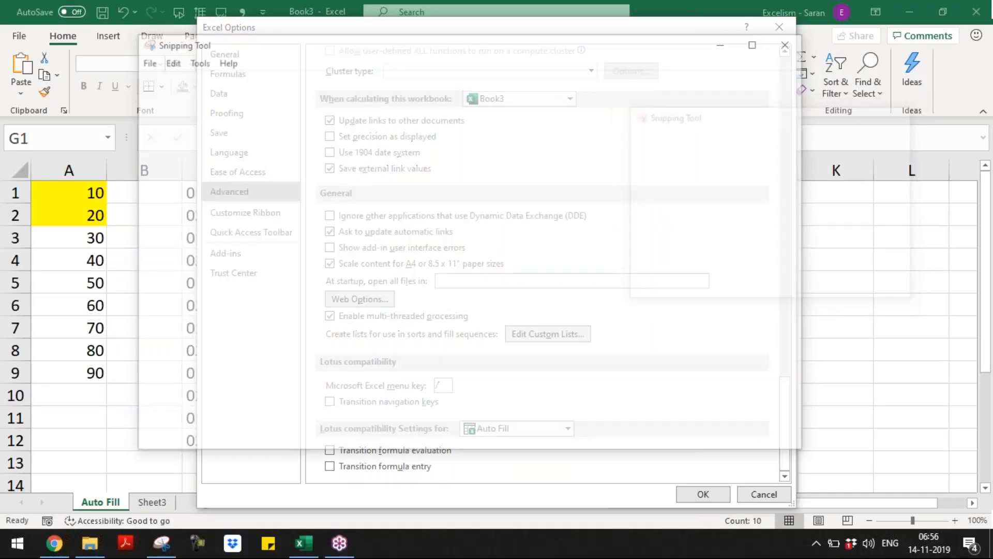
pyautogui.click(460, 82)
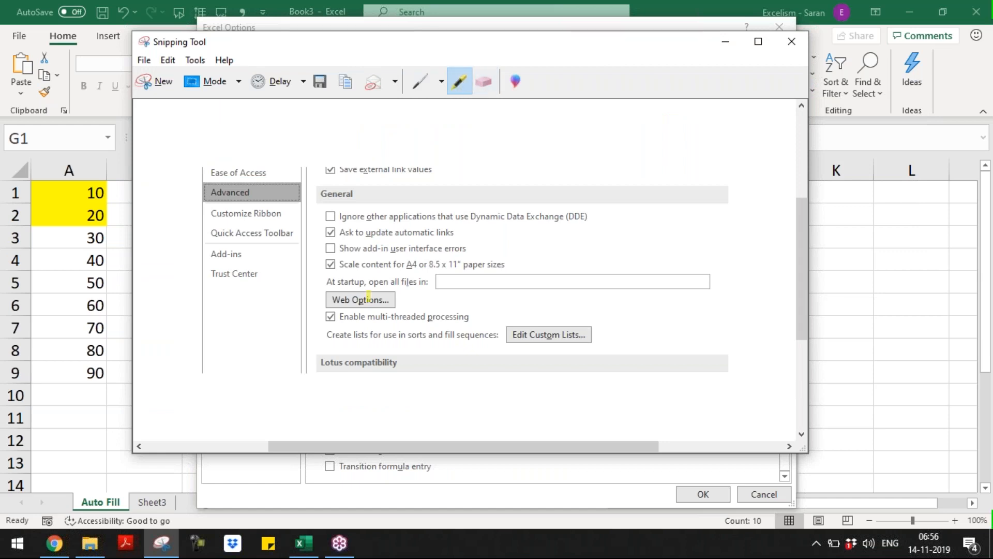
pyautogui.moveTo(327, 335); pyautogui.dragTo(602, 337)
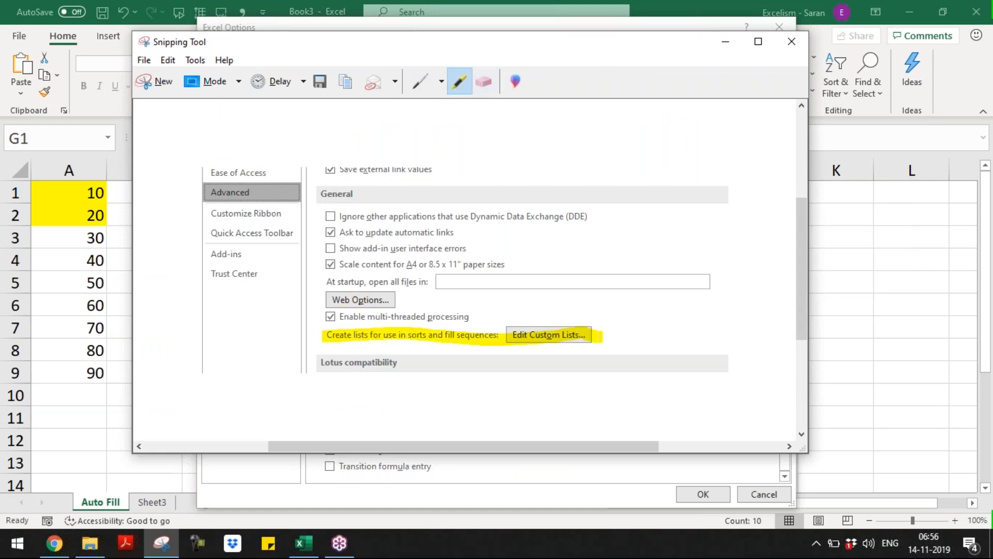
pyautogui.moveTo(212, 193); pyautogui.dragTo(256, 192)
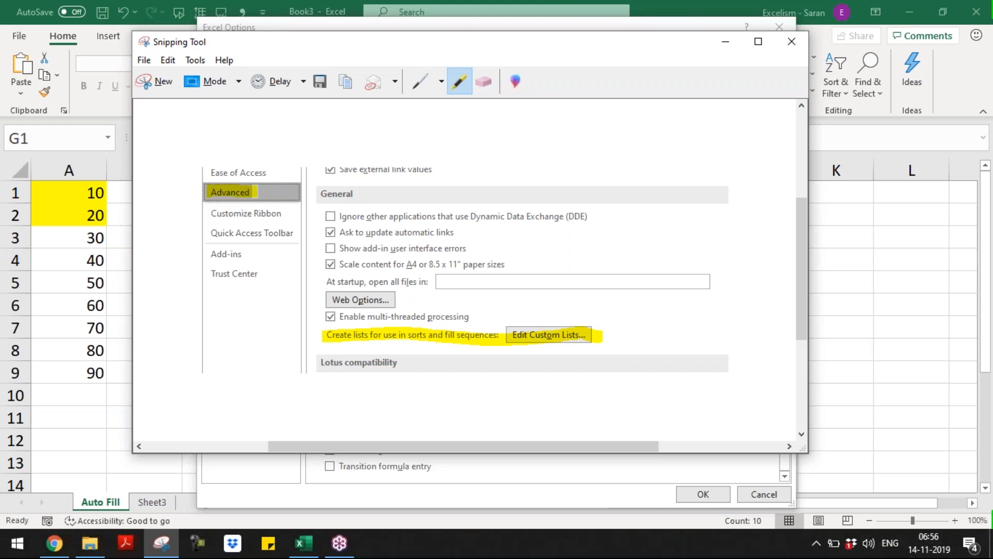
pyautogui.hotkey('alt', 'Tab')
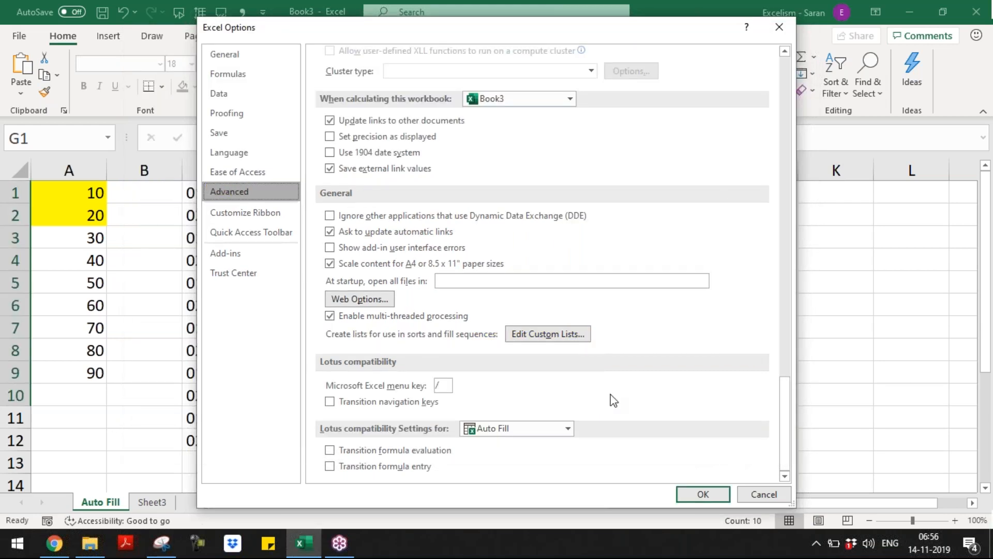
pyautogui.click(779, 27)
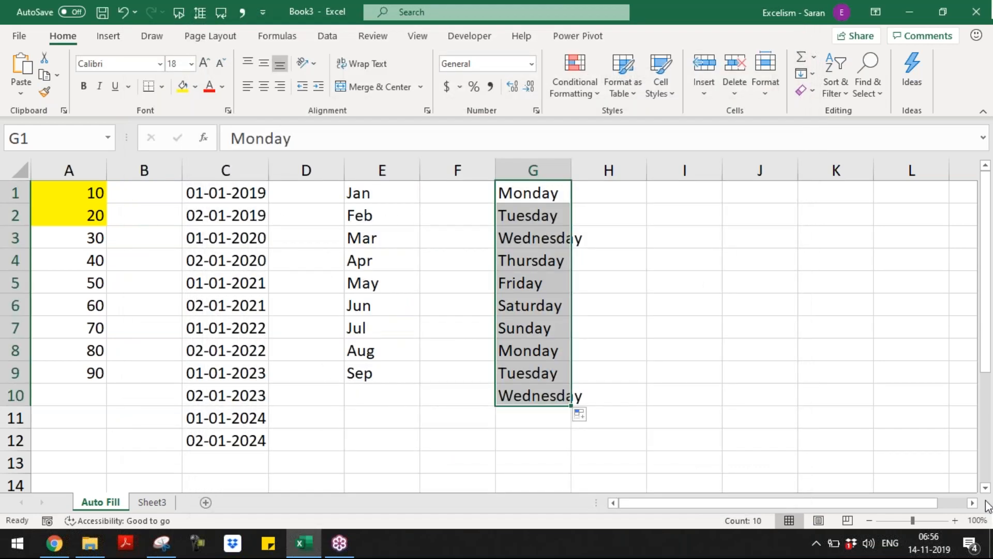
# Paste the annotated screenshot at cell A14 and shrink it
pyautogui.click(985, 488)
pyautogui.click(986, 489)
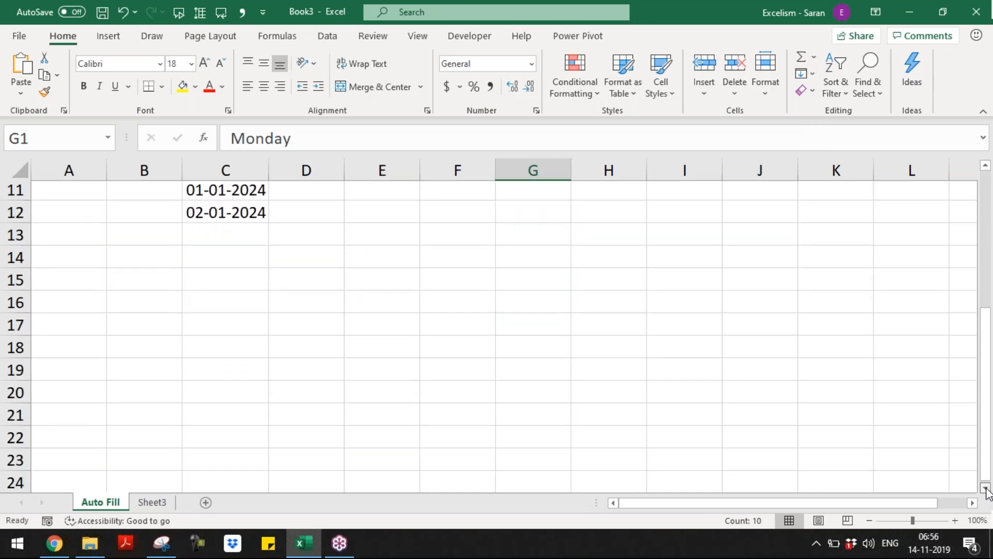
pyautogui.click(78, 219)
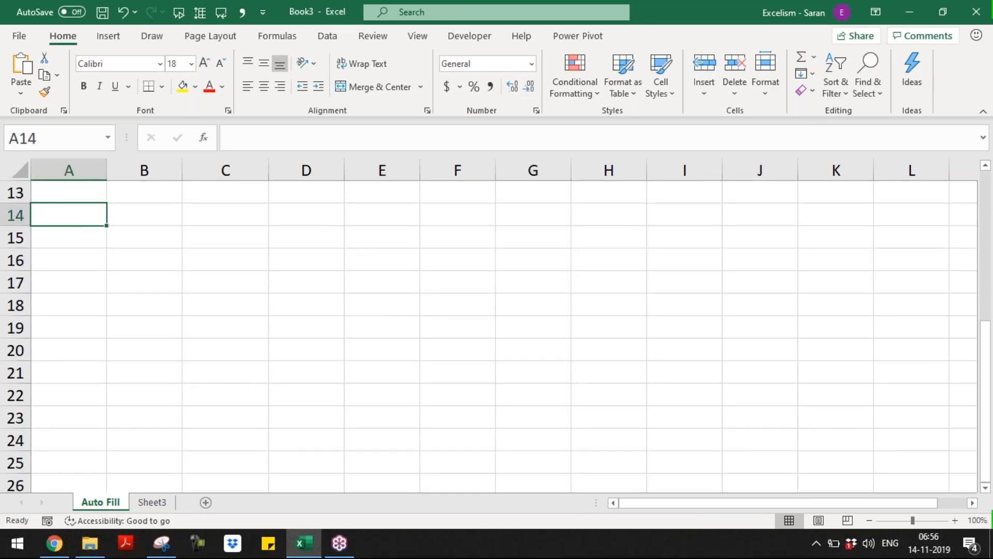
pyautogui.hotkey('ctrl', 'v')
pyautogui.moveTo(558, 409); pyautogui.dragTo(356, 330)
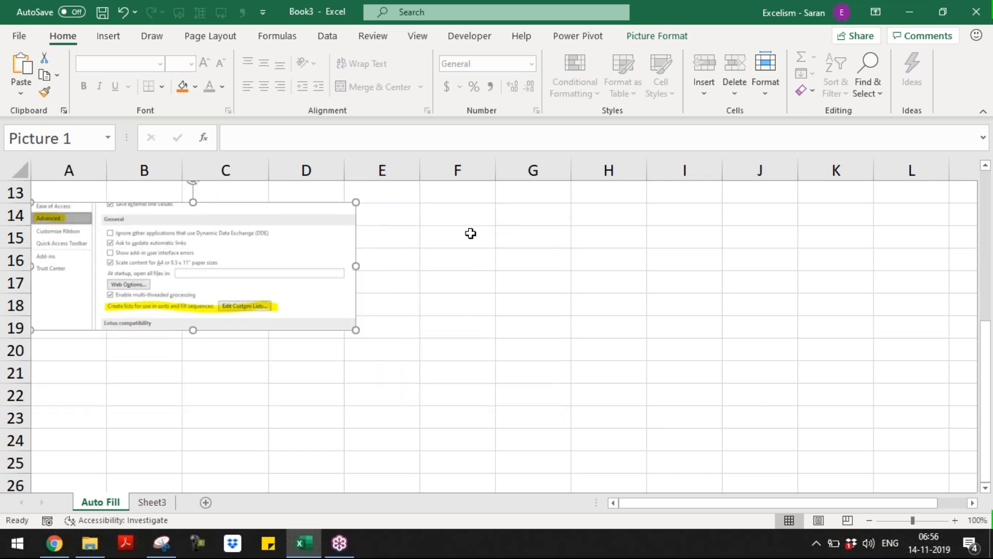
pyautogui.click(461, 220)
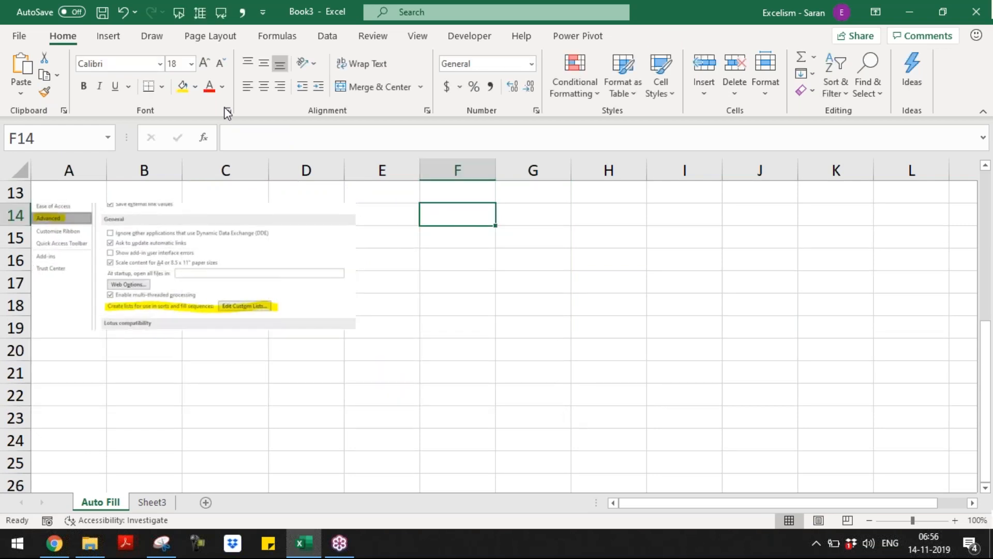
# Open Edit Custom Lists from the Advanced page of Excel Options
pyautogui.click(19, 39)
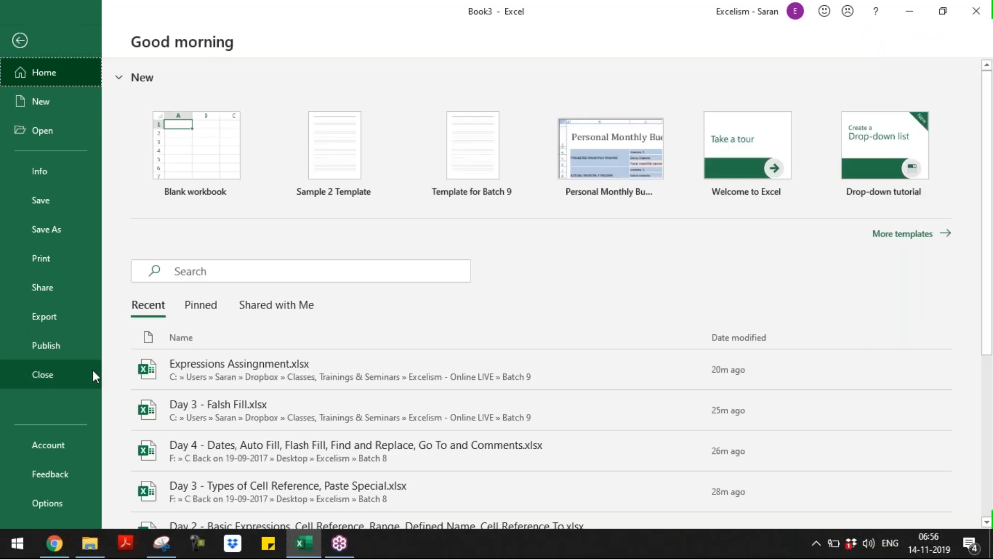
pyautogui.click(77, 498)
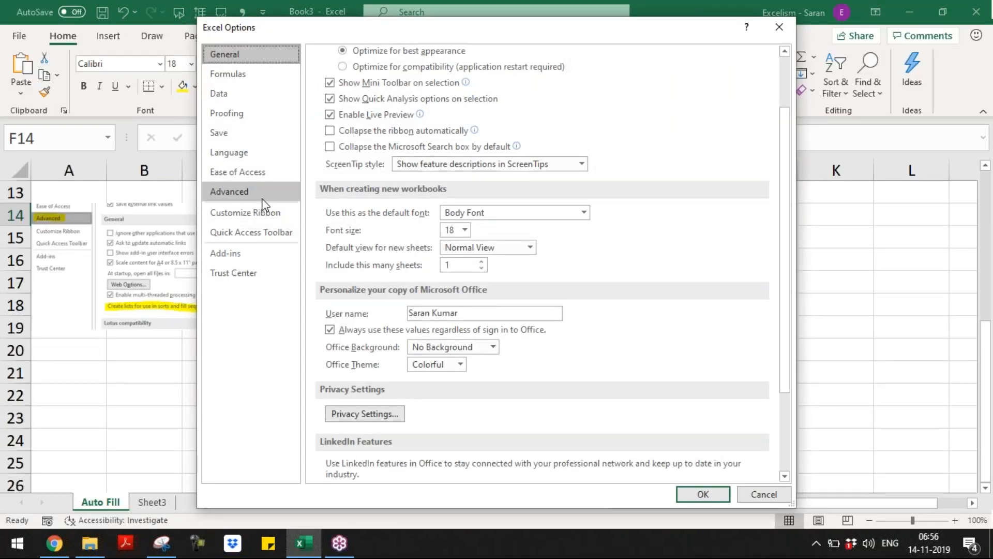
pyautogui.click(263, 199)
pyautogui.moveTo(781, 126); pyautogui.dragTo(771, 475)
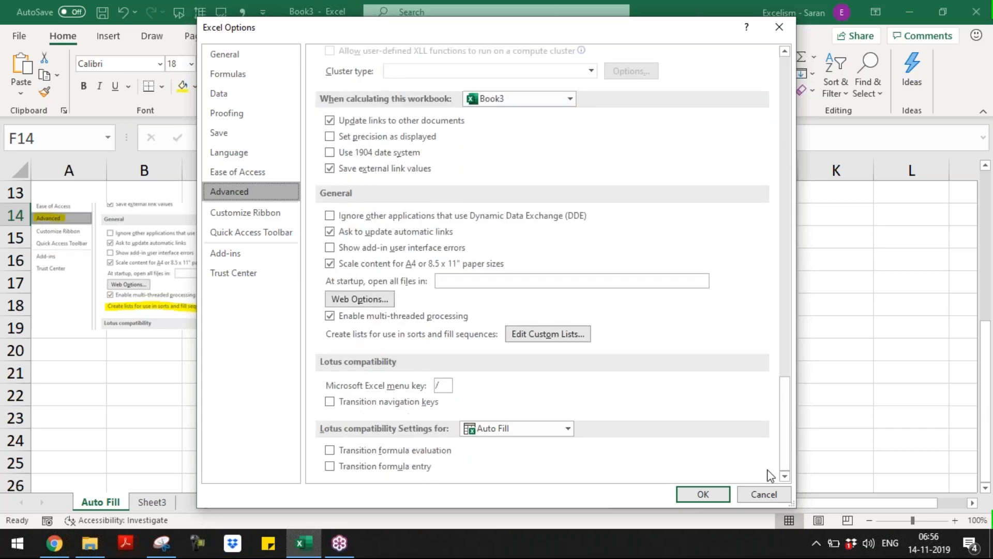
pyautogui.click(572, 335)
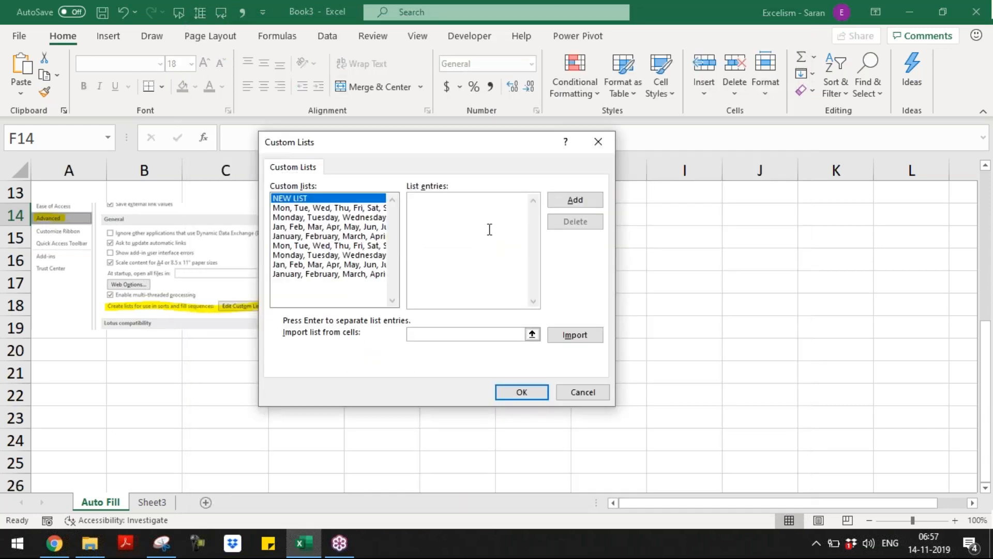
# Type the four names as list entries and add them as a new custom list
pyautogui.write('Saran')
pyautogui.press('Return')
pyautogui.write('E')
pyautogui.press('BackSpace')
pyautogui.press('BackSpace')
pyautogui.write('ce')
pyautogui.write('nkatesh')
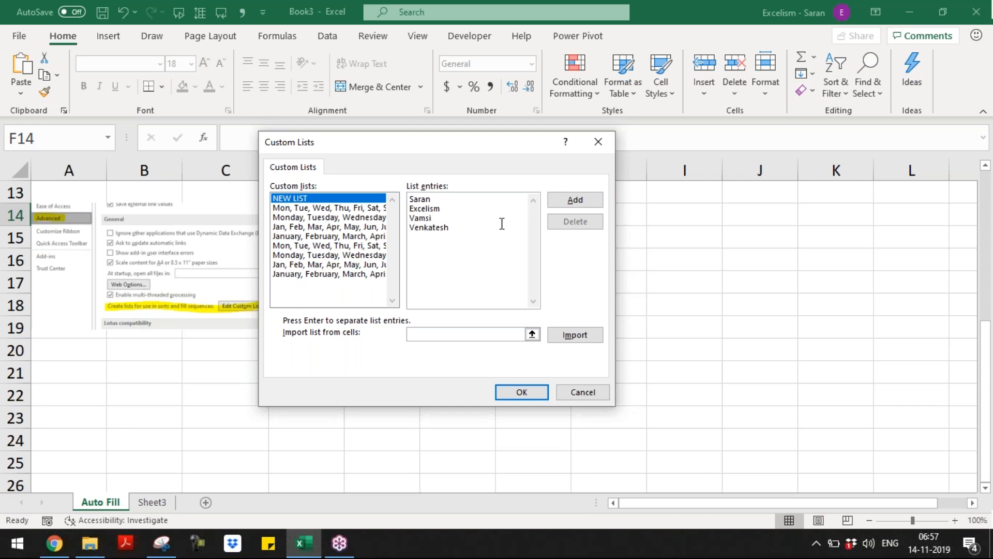
pyautogui.click(575, 201)
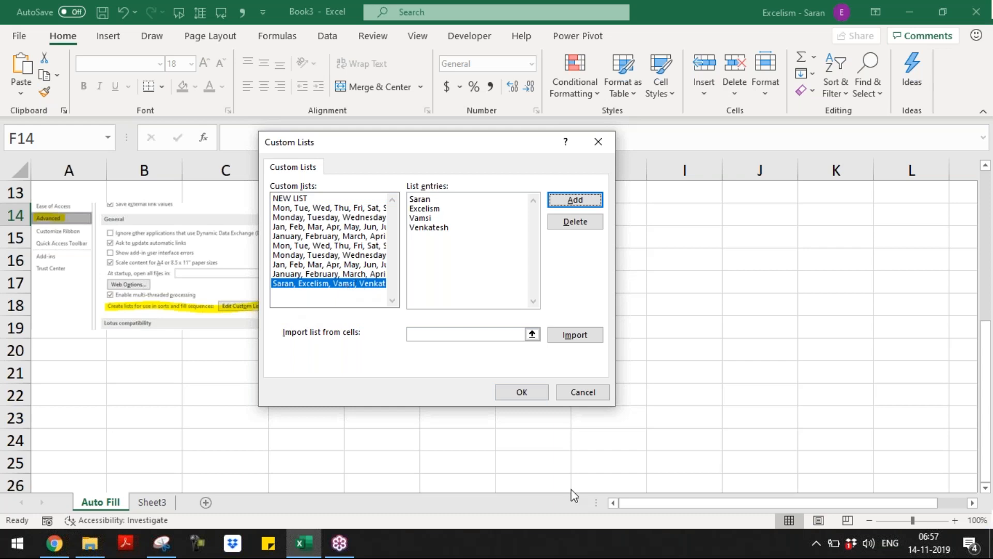
# Close Custom Lists and Excel Options with OK, then select the pasted screenshot
pyautogui.click(536, 399)
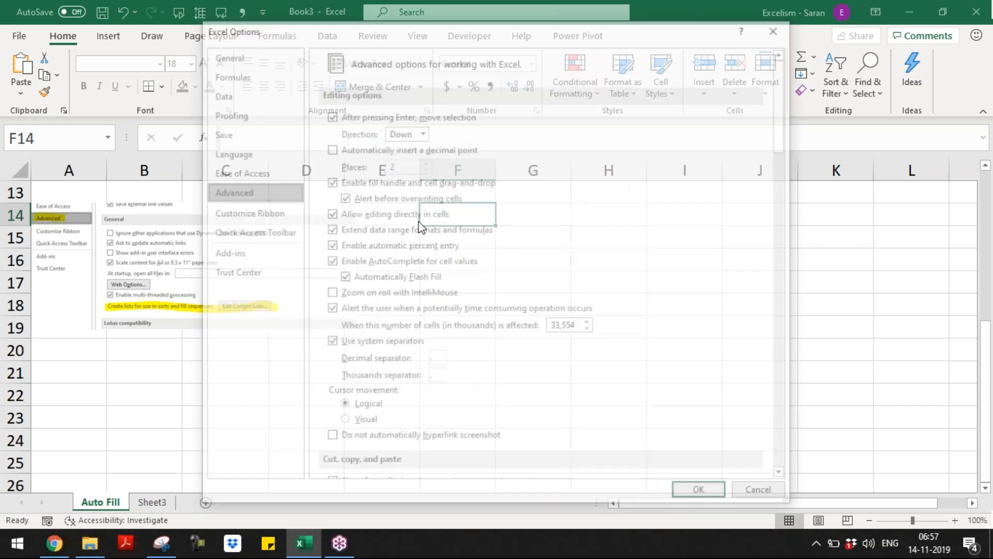
pyautogui.click(704, 495)
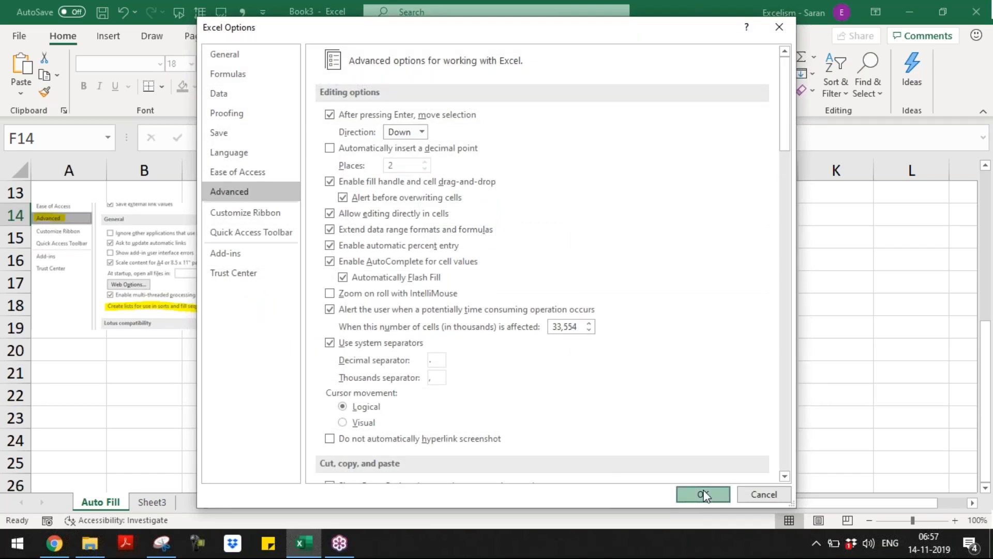
pyautogui.click(231, 282)
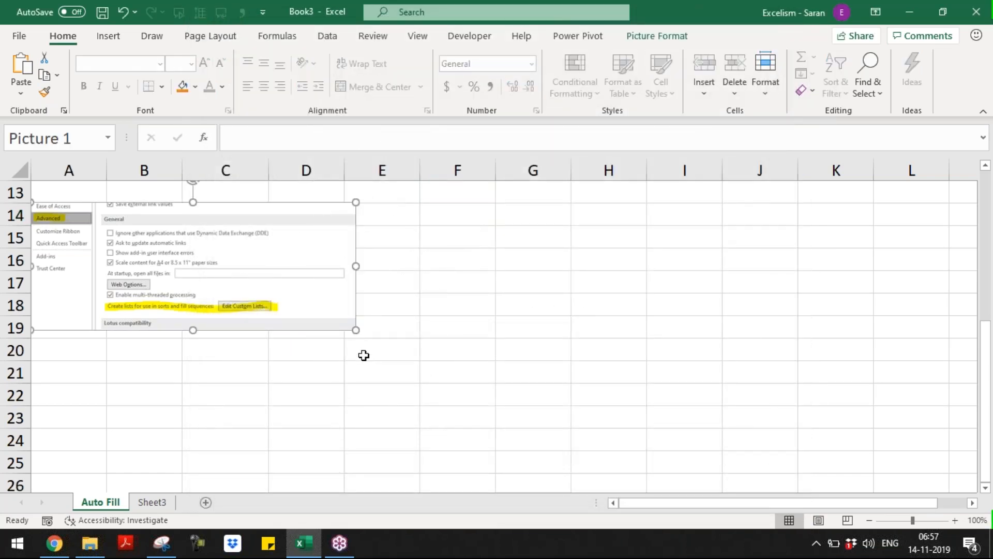
# Enlarge the screenshot, then enter the first custom-list name in I1 and fill it to I4
pyautogui.moveTo(356, 329); pyautogui.dragTo(512, 391)
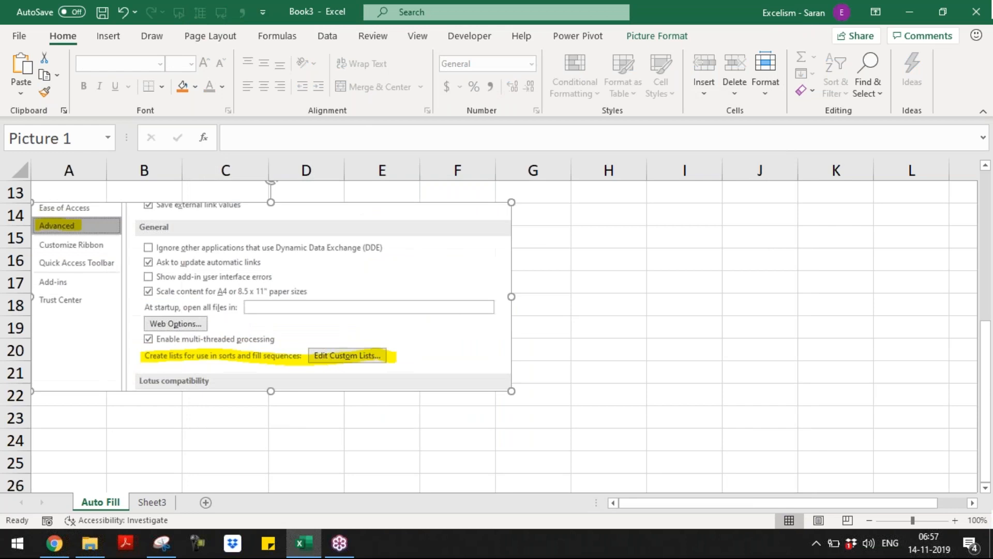
pyautogui.click(628, 193)
pyautogui.hotkey('ctrl', 'Up')
pyautogui.press('Right')
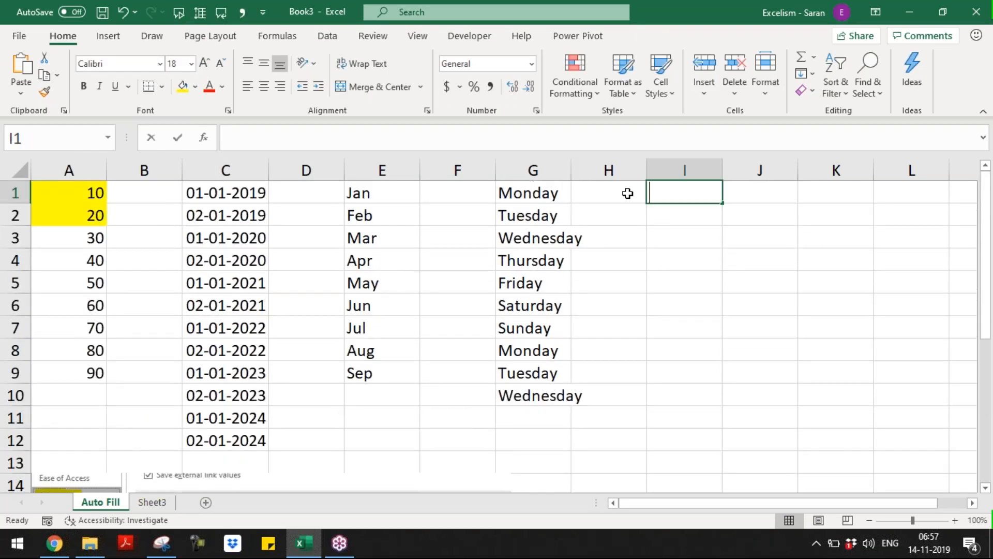
pyautogui.write('Saran')
pyautogui.press('Return')
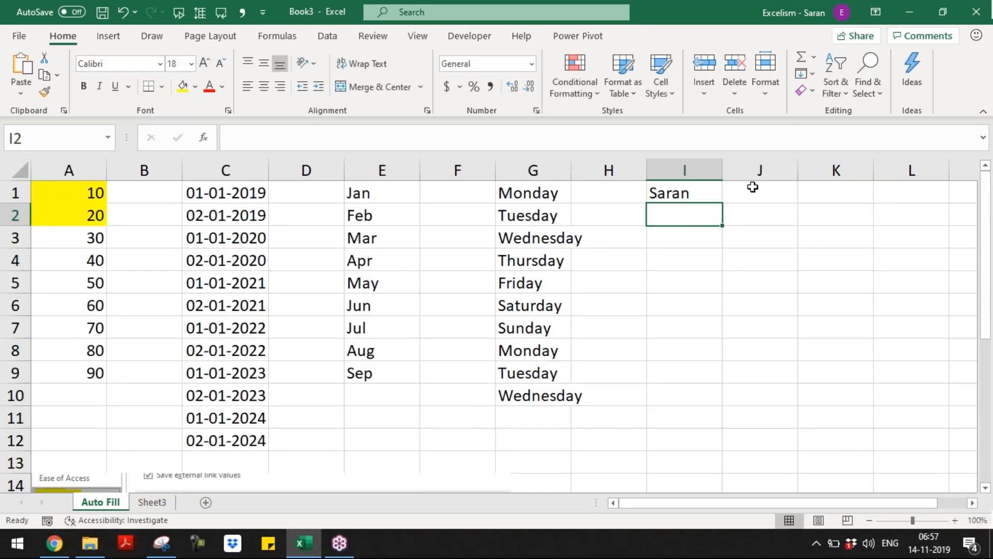
pyautogui.click(705, 195)
pyautogui.moveTo(722, 203); pyautogui.dragTo(723, 272)
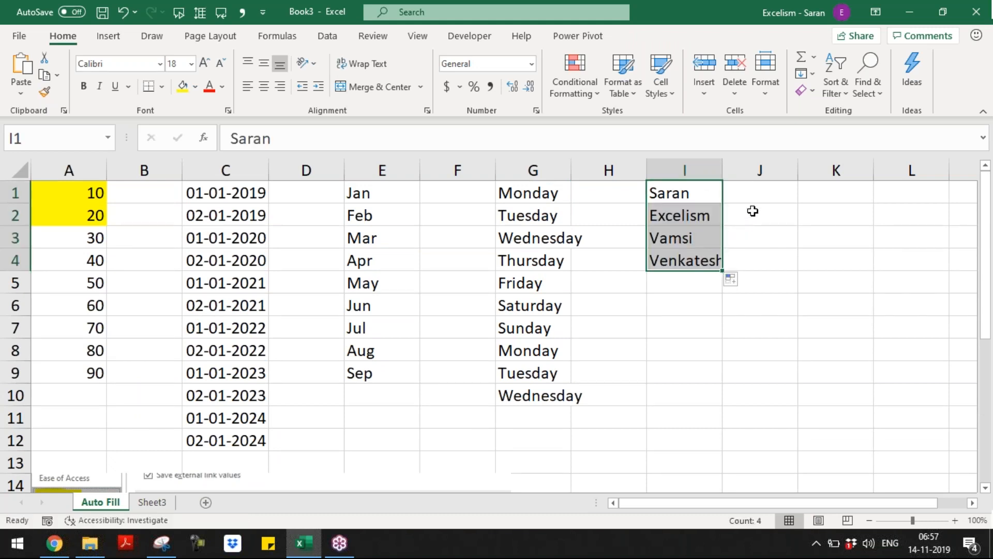
# Enter the third custom-list name in J1, fill it to J4, and autofit column I
pyautogui.click(766, 198)
pyautogui.write('Vamsi')
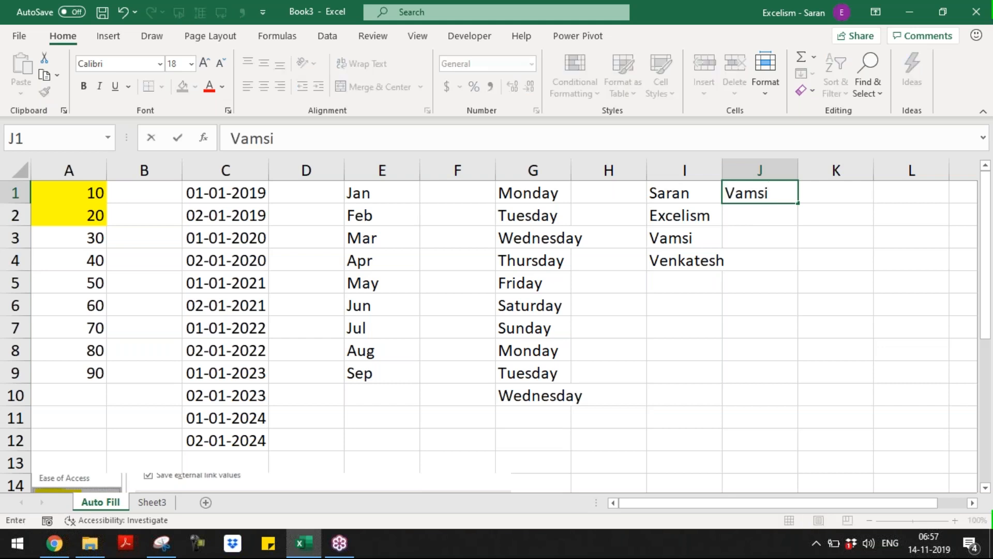
pyautogui.press('Return')
pyautogui.click(772, 192)
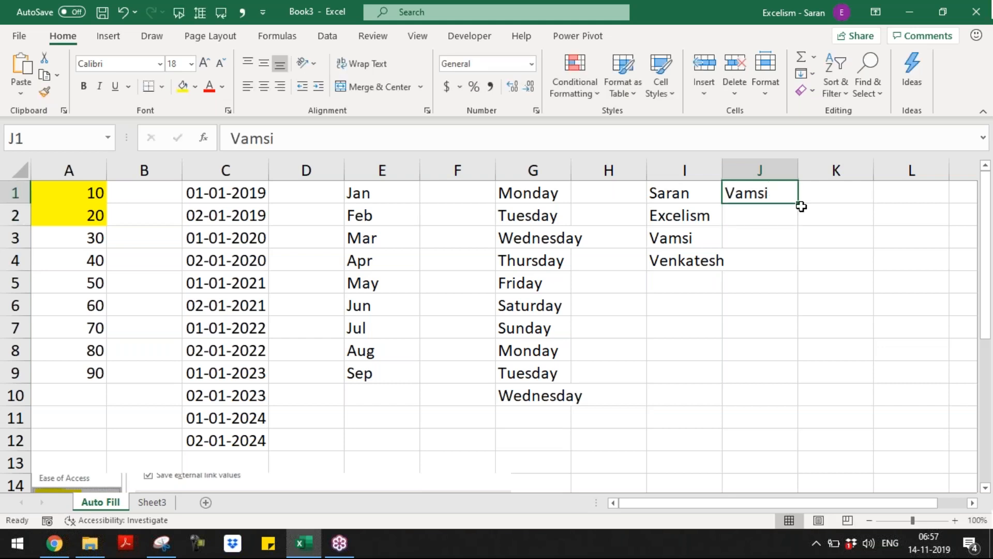
pyautogui.moveTo(802, 206); pyautogui.dragTo(797, 261)
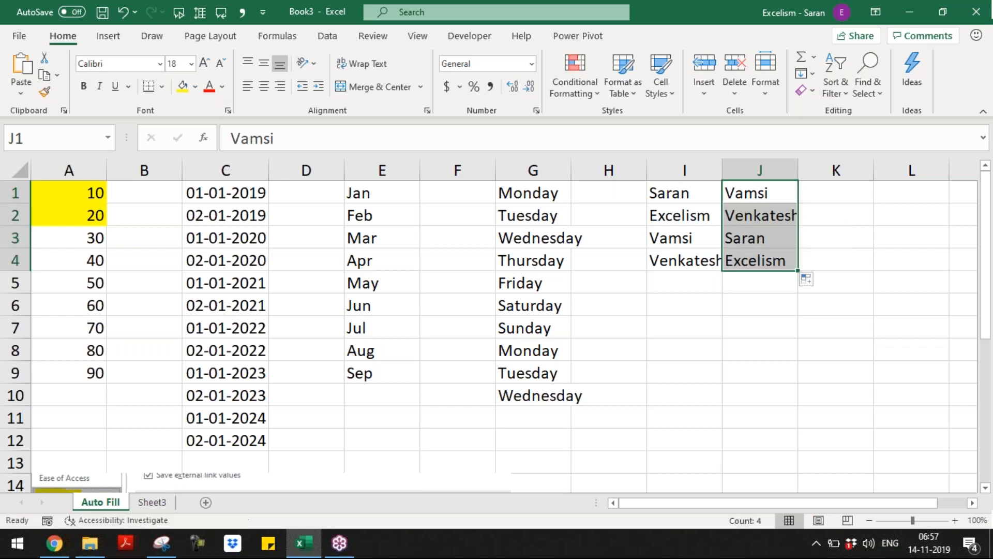
pyautogui.doubleClick(723, 168)
pyautogui.click(685, 303)
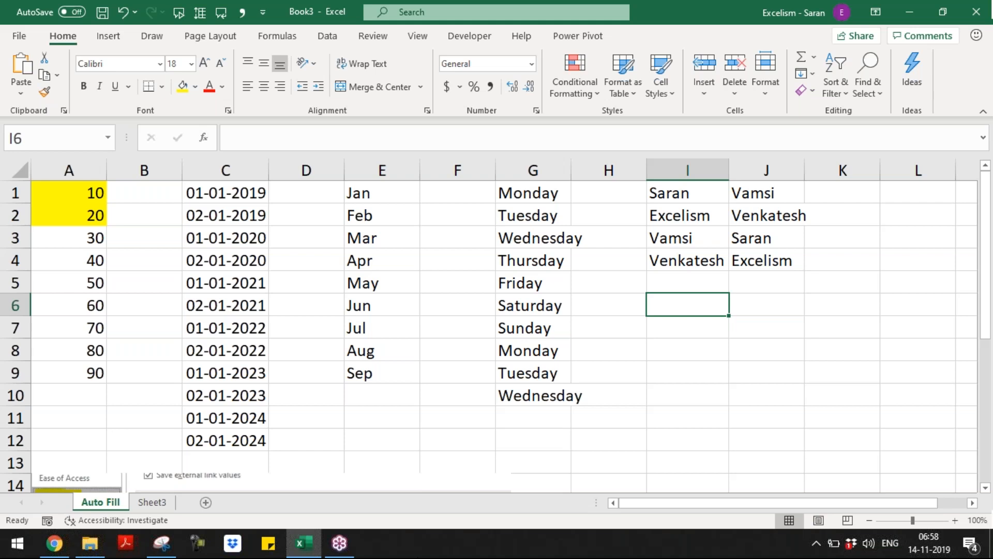
# Enter ABC with ID-1 and PQR with ID-2 in rows 6–7 of columns I and J
pyautogui.write('Saran')
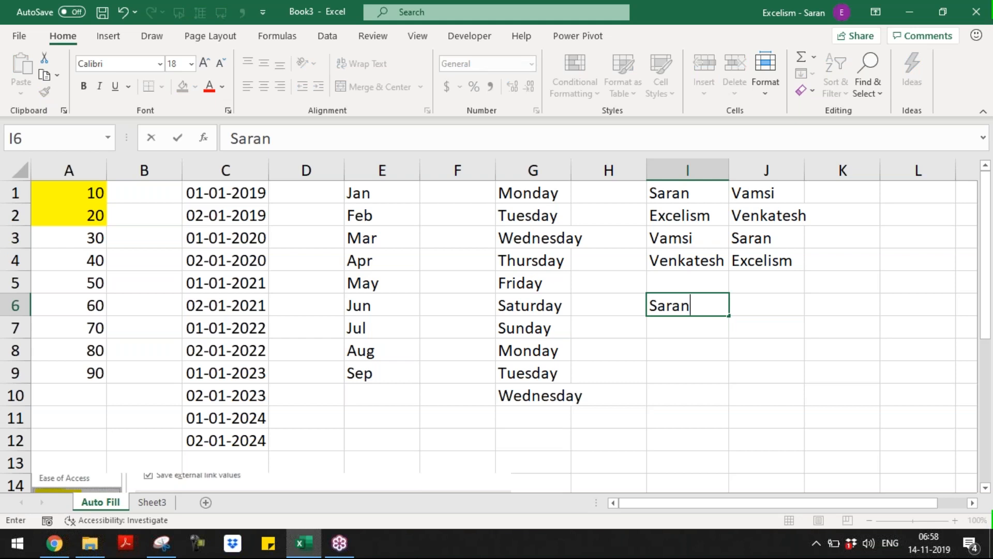
pyautogui.press('Escape')
pyautogui.write('ABC')
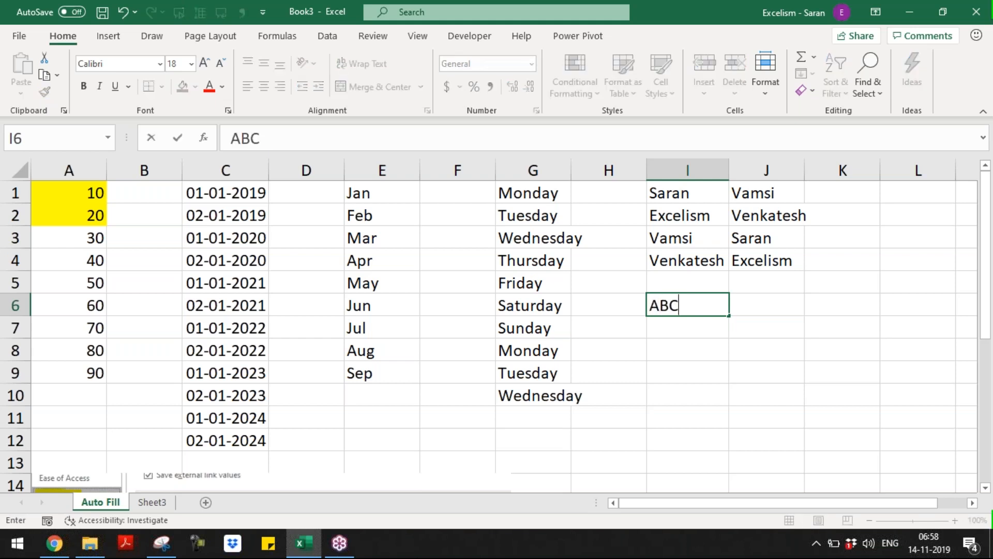
pyautogui.press('Tab')
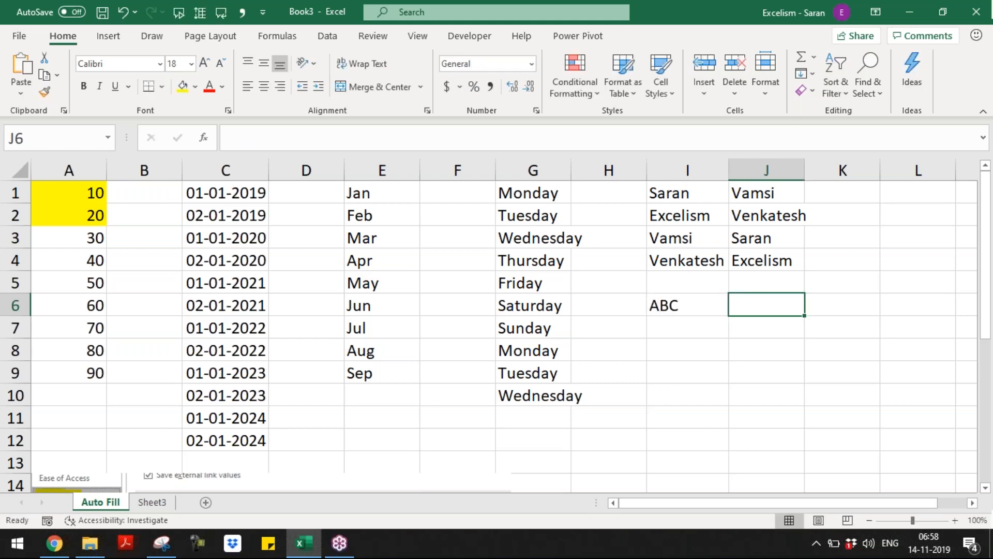
pyautogui.write('ID-1')
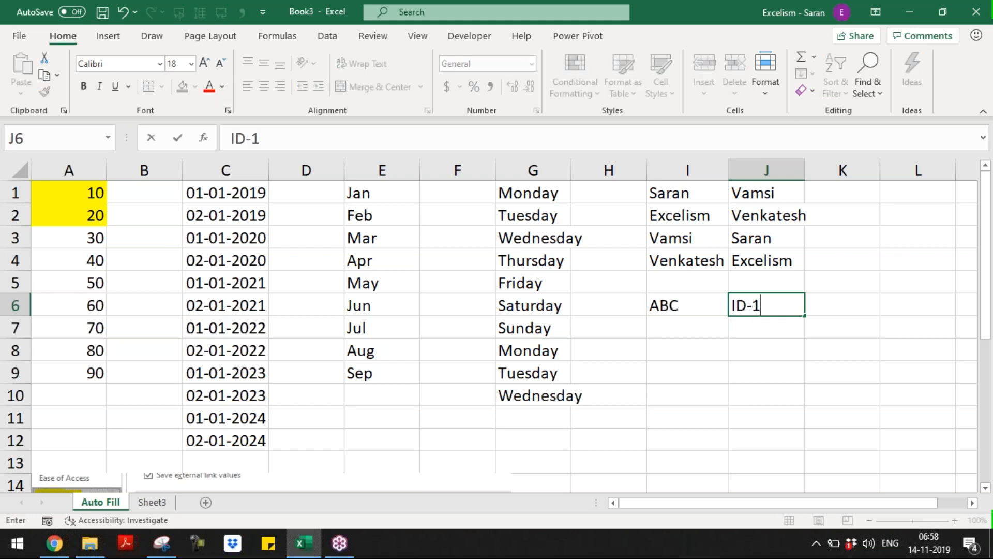
pyautogui.press('Return')
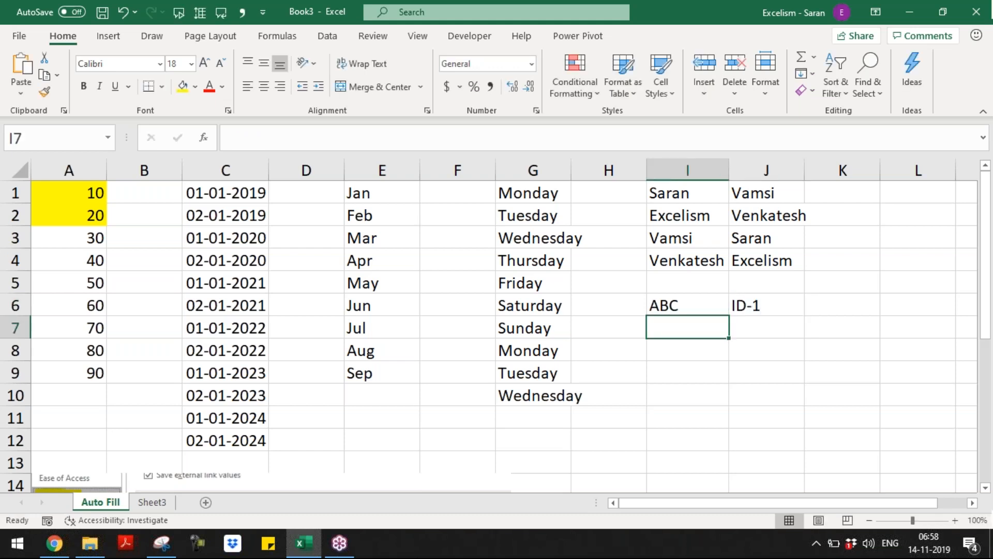
pyautogui.write('PQR')
pyautogui.press('Tab')
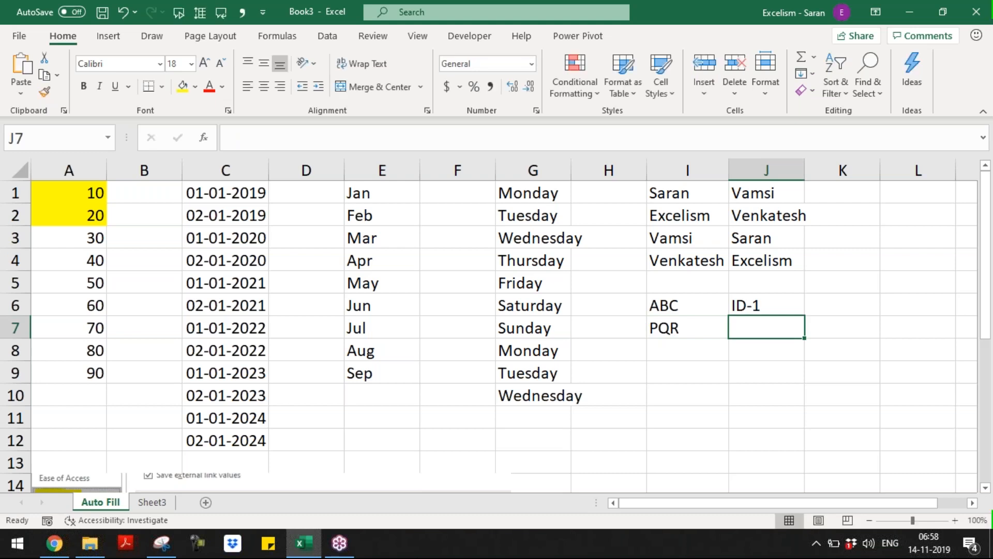
pyautogui.write('ID-2')
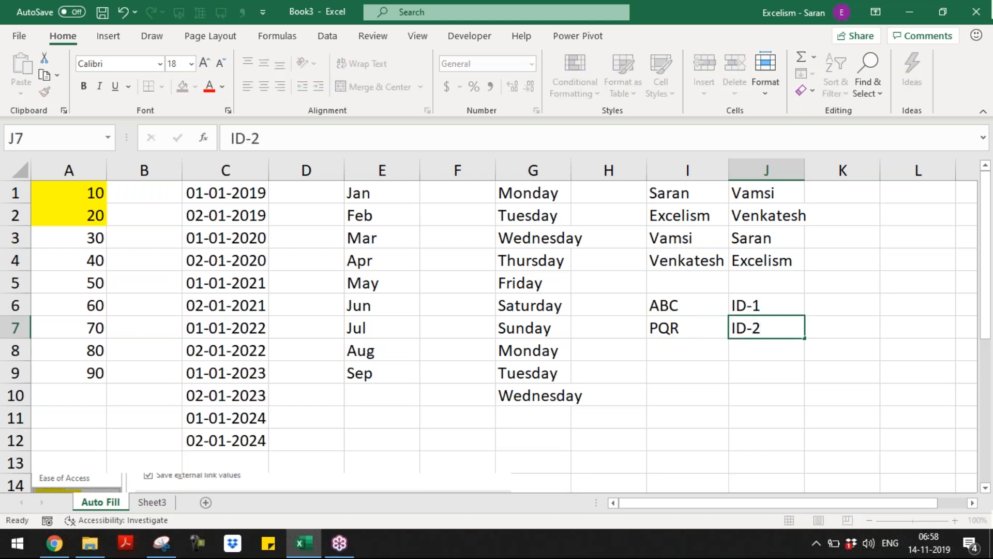
pyautogui.press('Return')
# Enter MNO with ID-3 and XYZ with ID-4 in rows 8–9
pyautogui.write('MNO')
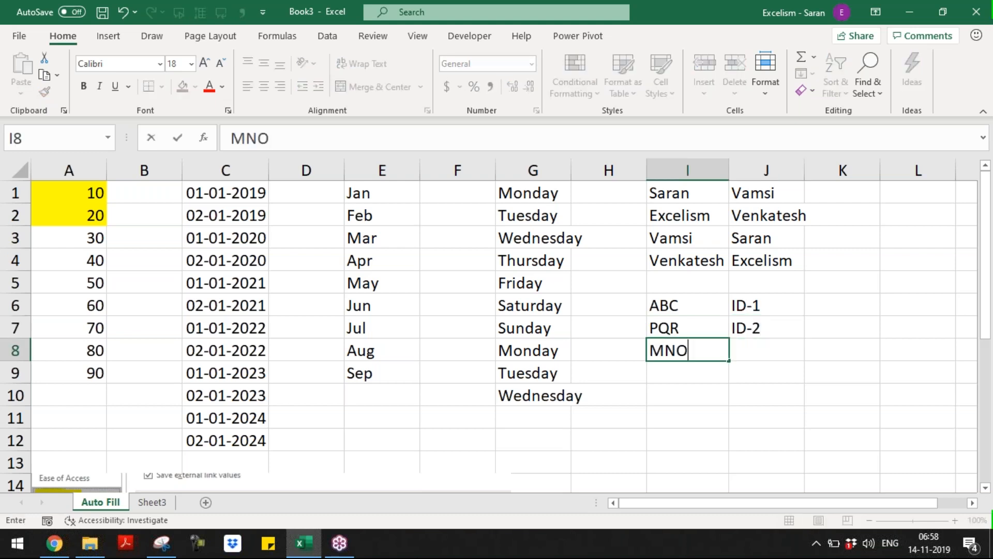
pyautogui.press('Tab')
pyautogui.write('ID-3')
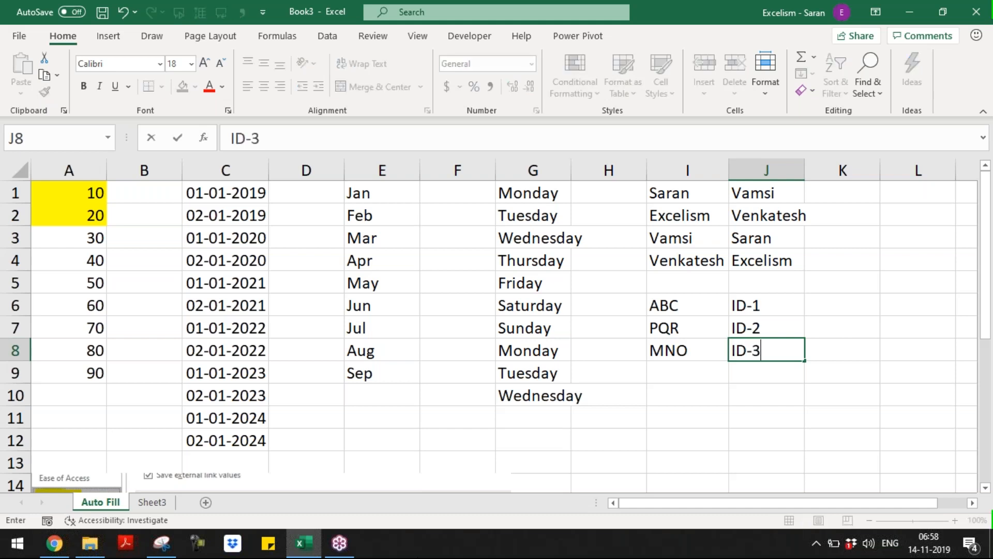
pyautogui.press('Return')
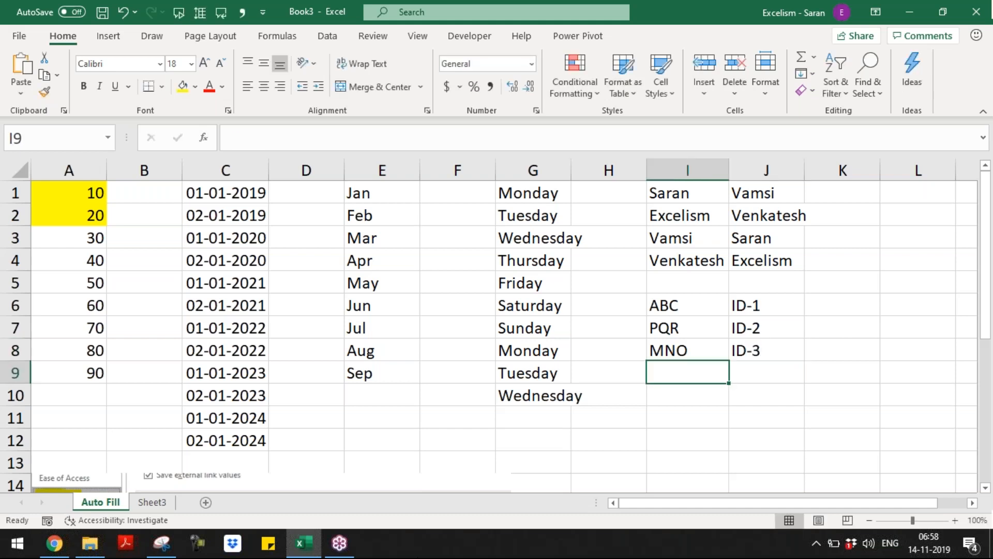
pyautogui.write('XYZ')
pyautogui.press('Tab')
pyautogui.write('ID-')
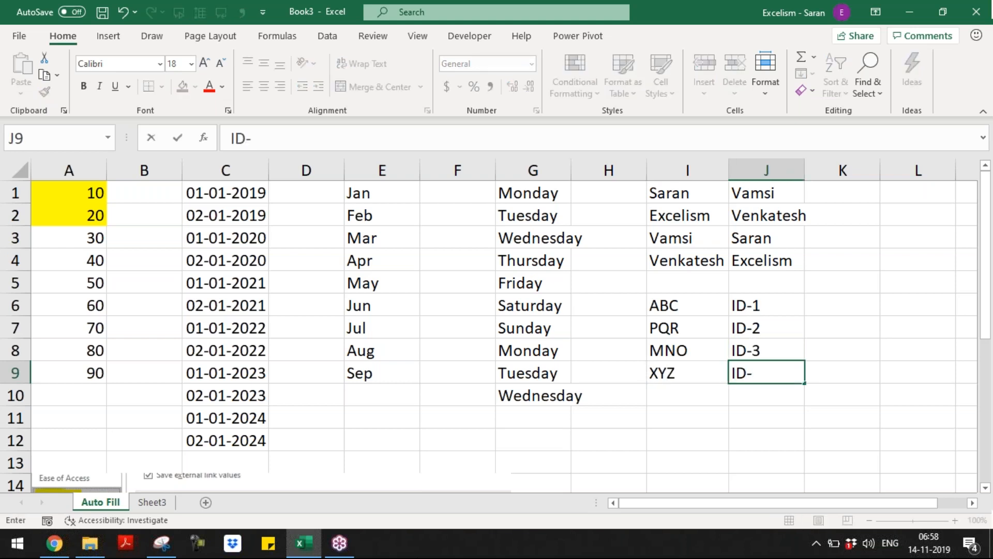
pyautogui.write('4')
pyautogui.press('Return')
# Enter the cities Amaravathi, Chennai, Bangalore and Mumbai in K6:K9
pyautogui.press('Up')
pyautogui.press('Up')
pyautogui.press('Up')
pyautogui.press('Right')
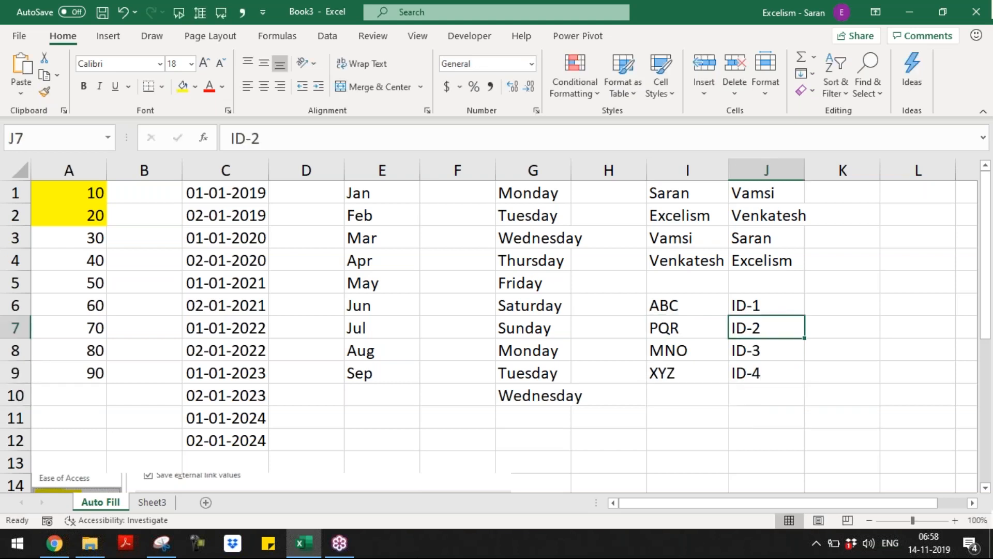
pyautogui.press('Right')
pyautogui.press('Up')
pyautogui.write('A')
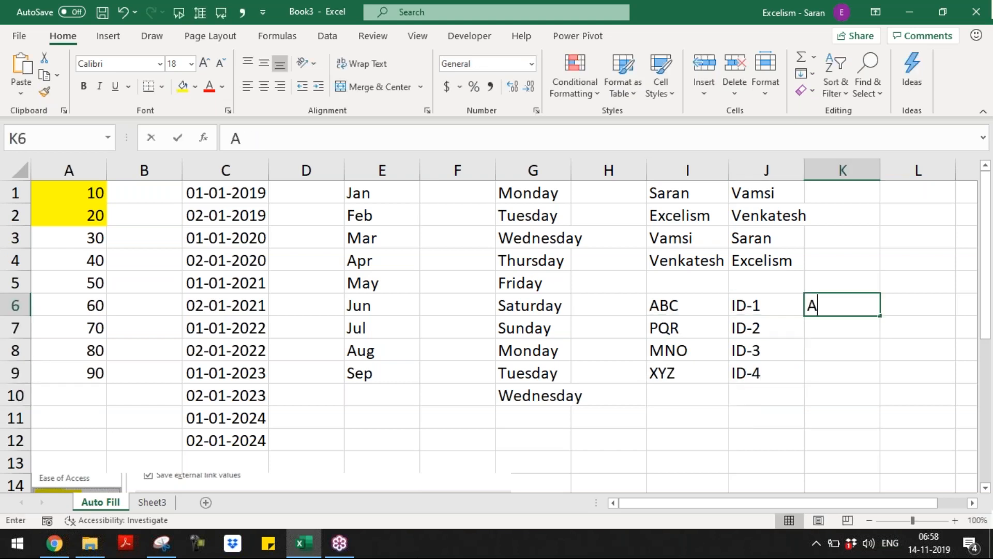
pyautogui.write('maravathi')
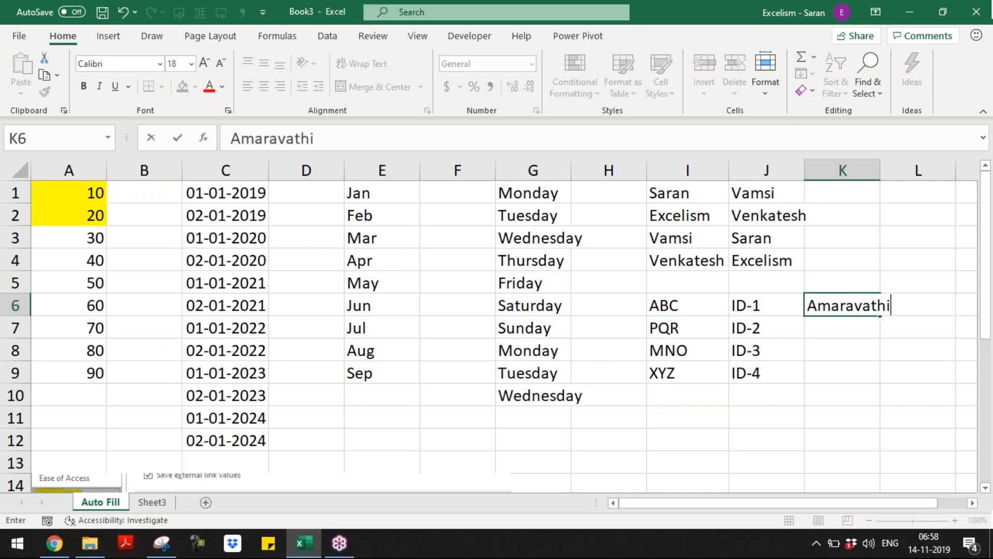
pyautogui.press('Return')
pyautogui.write('Chennai')
pyautogui.press('Return')
pyautogui.write('Bangalore')
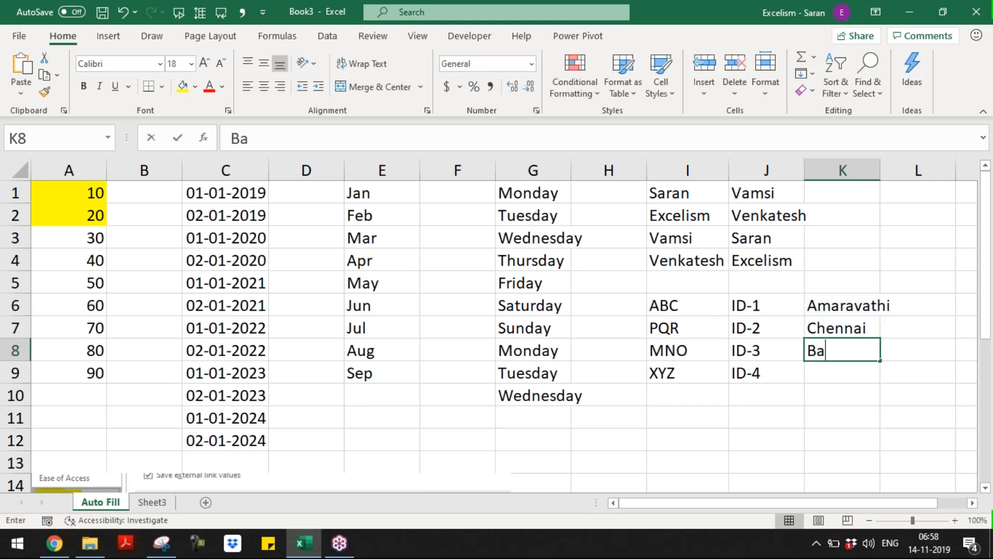
pyautogui.press('Return')
pyautogui.write('Mumbai')
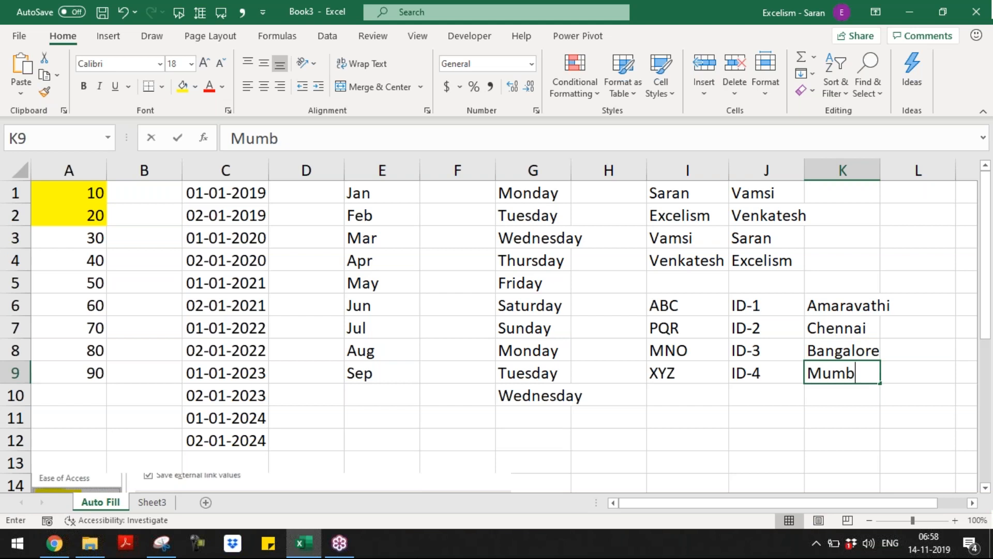
pyautogui.press('Return')
# Autofit column K to the city names and select the I6:K9 block
pyautogui.press('Up')
pyautogui.press('Up')
pyautogui.press('Up')
pyautogui.press('Up')
pyautogui.hotkey('ctrl', 'shift', 'Down')
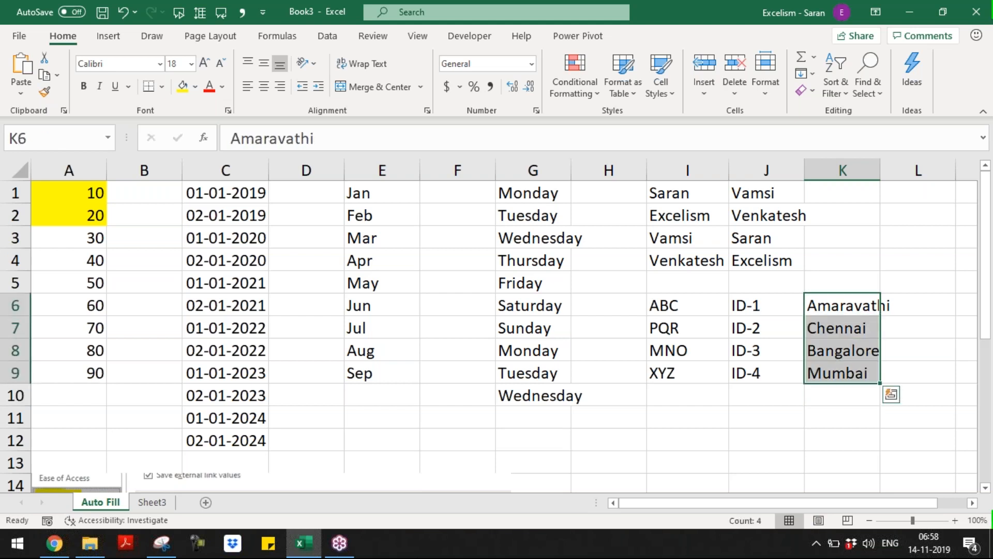
pyautogui.hotkey('alt', 'h')
pyautogui.press('o')
pyautogui.press('i')
pyautogui.press('Left')
pyautogui.press('Left')
pyautogui.hotkey('ctrl', 'shift', 'Right')
pyautogui.hotkey('ctrl', 'shift', 'Down')
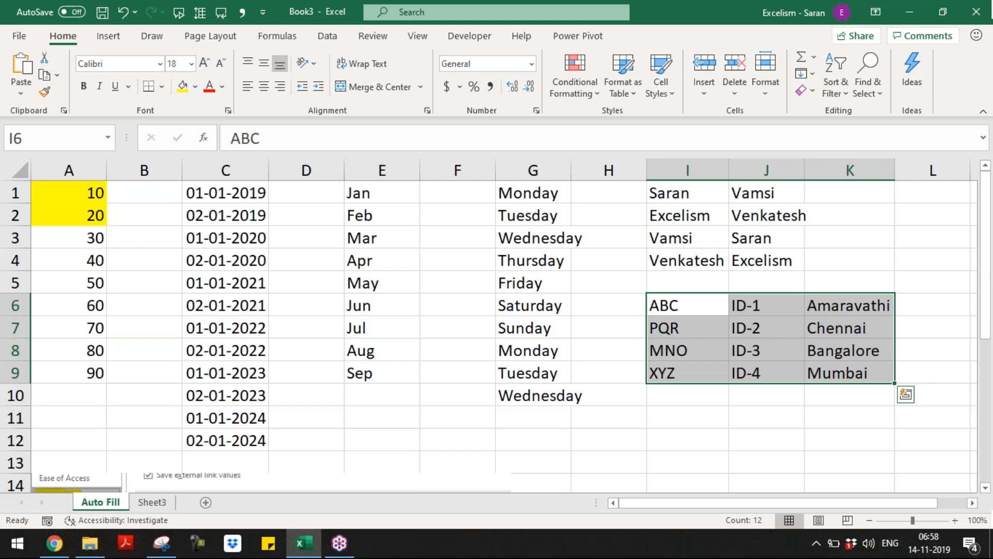
pyautogui.press('Right')
pyautogui.press('Right')
pyautogui.press('Right')
pyautogui.press('Right')
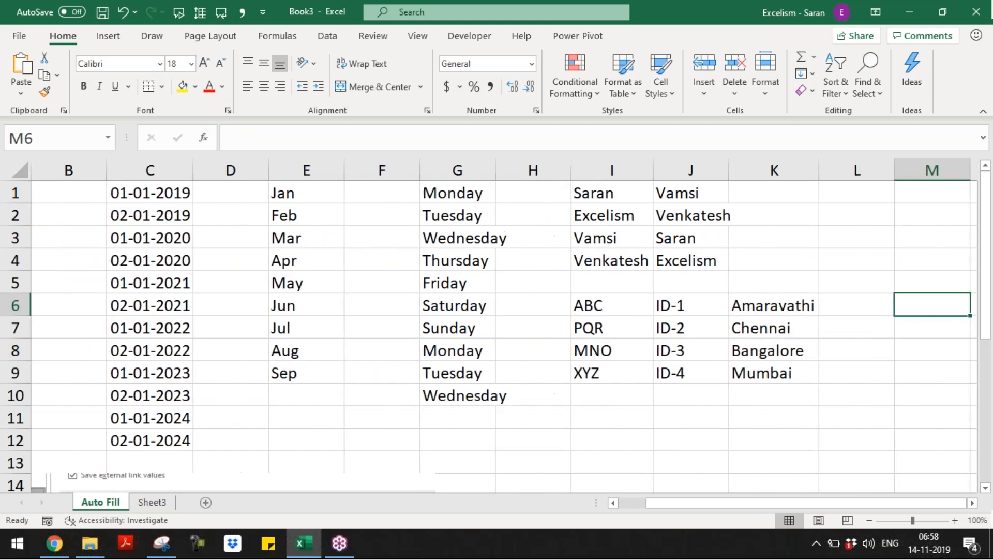
# Cut the name, ID and city table and paste it lower, leaving a header row
pyautogui.press('Left')
pyautogui.press('Left')
pyautogui.press('Left')
pyautogui.press('Left')
pyautogui.press('Left')
pyautogui.press('Right')
pyautogui.press('Right')
pyautogui.press('Right')
pyautogui.press('Left')
pyautogui.press('Left')
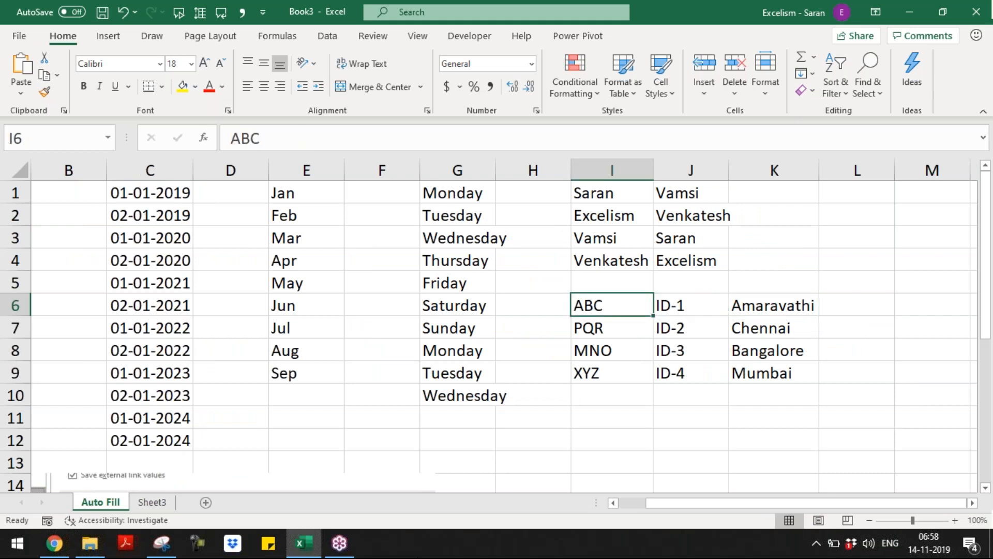
pyautogui.hotkey('ctrl', 'shift', 'Right')
pyautogui.hotkey('ctrl', 'shift', 'Down')
pyautogui.hotkey('ctrl', 'x')
pyautogui.press('Down')
pyautogui.press('Down')
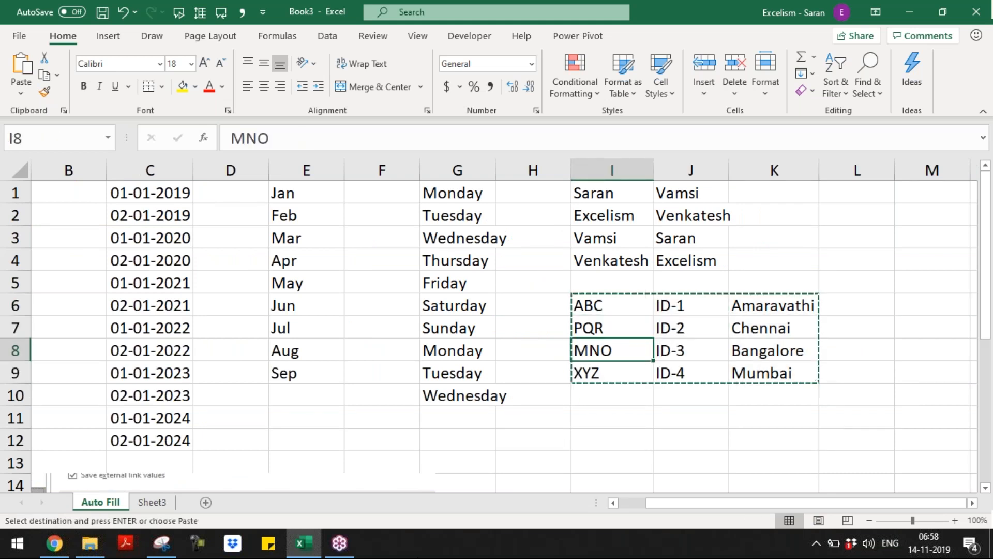
pyautogui.hotkey('ctrl', 'v')
pyautogui.press('Up')
# Type the headers Name, ID and City above the table
pyautogui.write('Name')
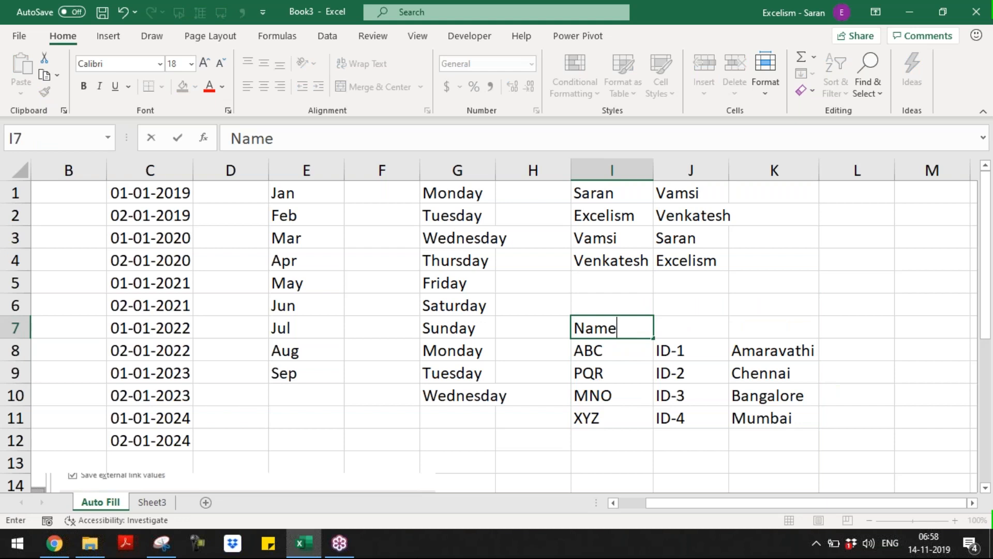
pyautogui.press('Tab')
pyautogui.write('ID')
pyautogui.press('Tab')
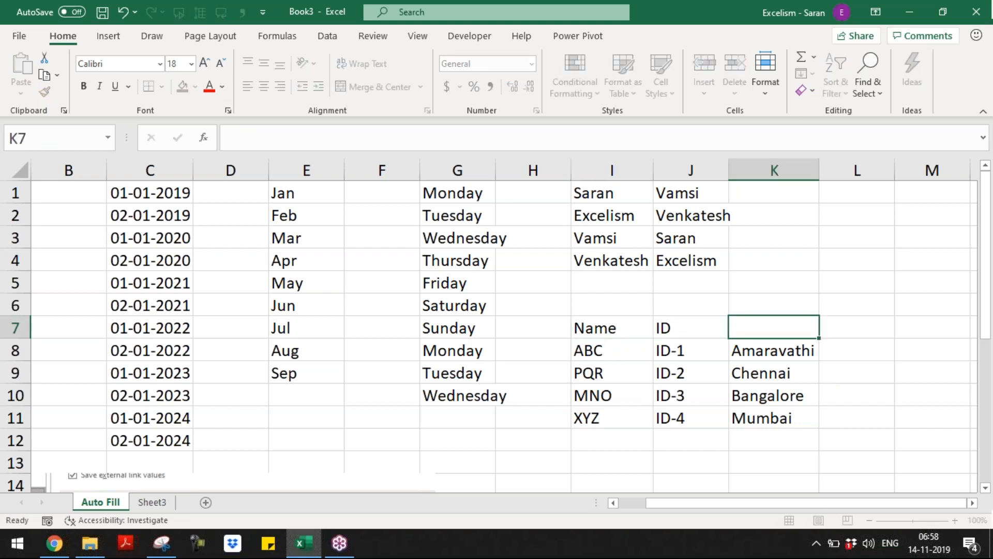
pyautogui.write('City')
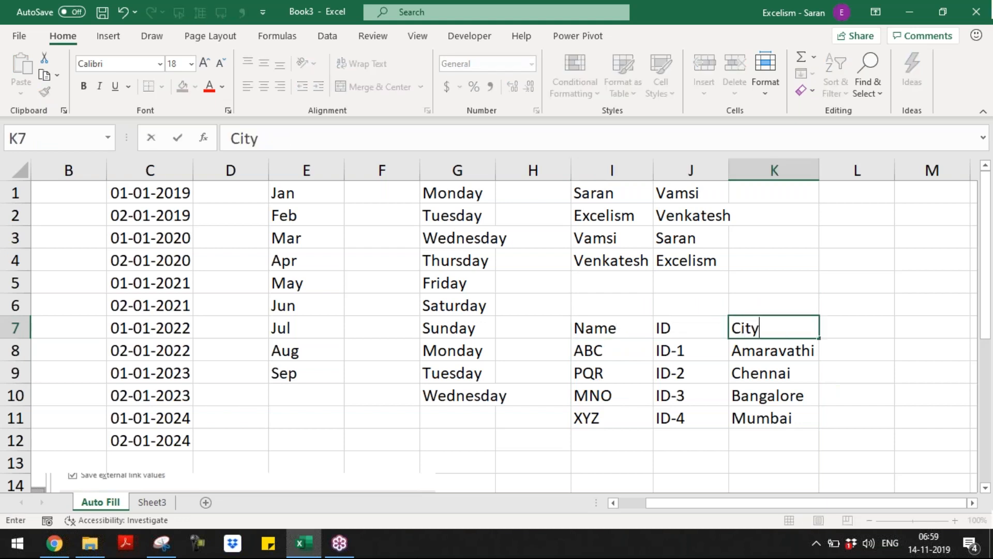
pyautogui.press('Return')
# Make the Name, ID and City headers bold and italic
pyautogui.press('Up')
pyautogui.hotkey('ctrl', 'shift', 'Right')
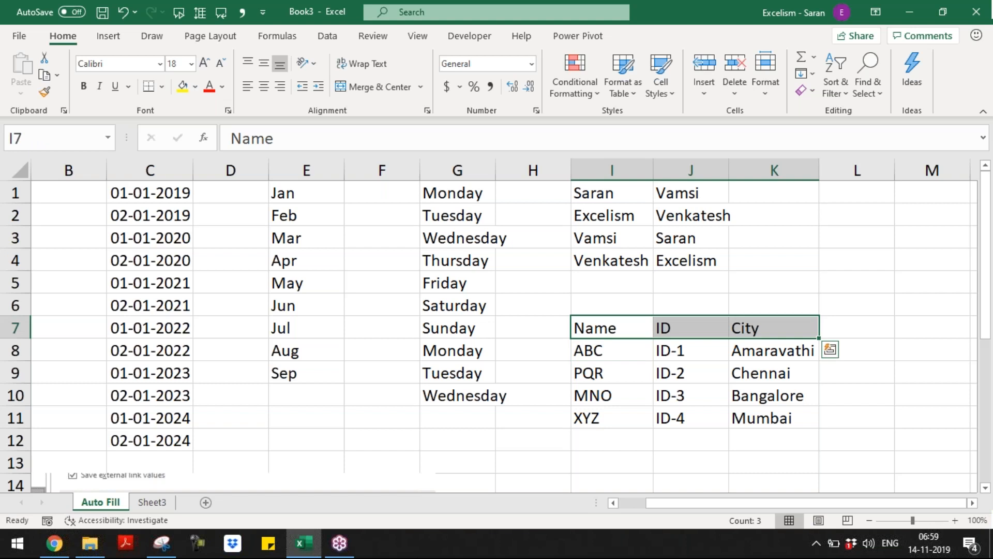
pyautogui.hotkey('ctrl', 'b')
pyautogui.hotkey('ctrl', 'i')
pyautogui.hotkey('ctrl', 'q')
pyautogui.press('Escape')
# Move the table with its headers to start at cell L1
pyautogui.hotkey('ctrl', 'shift', 'Down')
pyautogui.hotkey('ctrl', 'c')
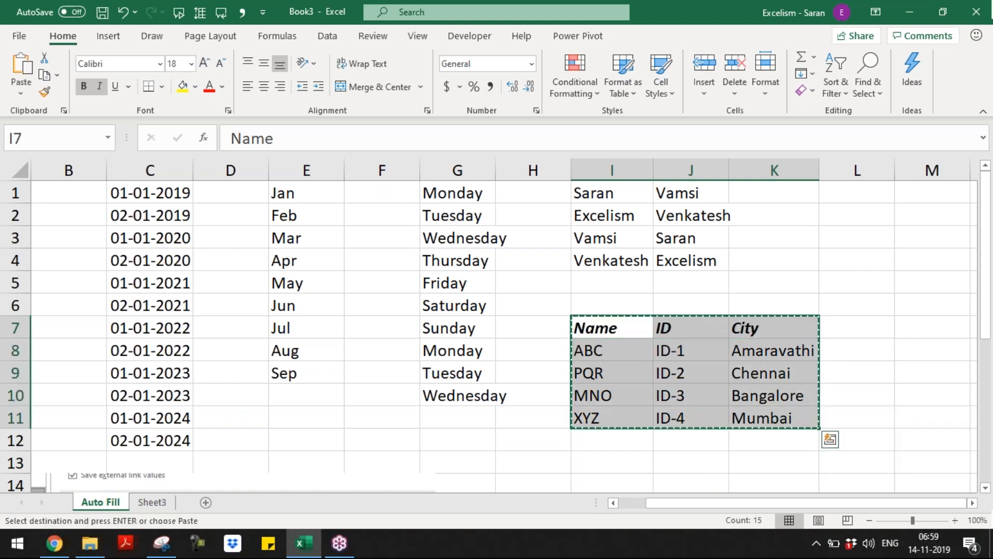
pyautogui.hotkey('ctrl', 'Up')
pyautogui.hotkey('ctrl', 'Up')
pyautogui.press('Right')
pyautogui.press('Right')
pyautogui.press('Right')
pyautogui.hotkey('ctrl', 'v')
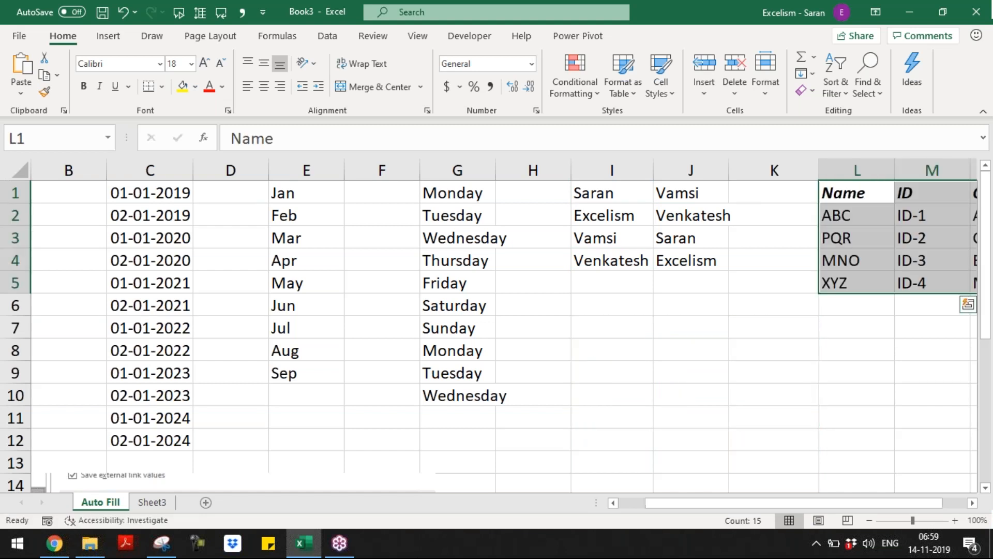
pyautogui.press('Right')
pyautogui.press('Right')
pyautogui.press('Right')
pyautogui.press('Right')
pyautogui.press('Right')
pyautogui.press('Right')
pyautogui.press('Right')
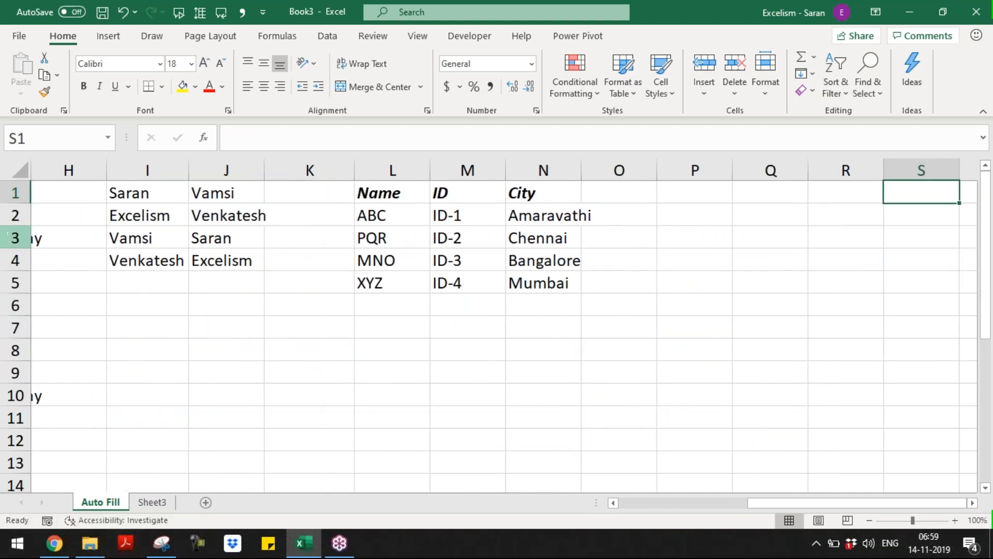
# Go to Excel Options > Advanced and open Edit Custom Lists
pyautogui.click(19, 38)
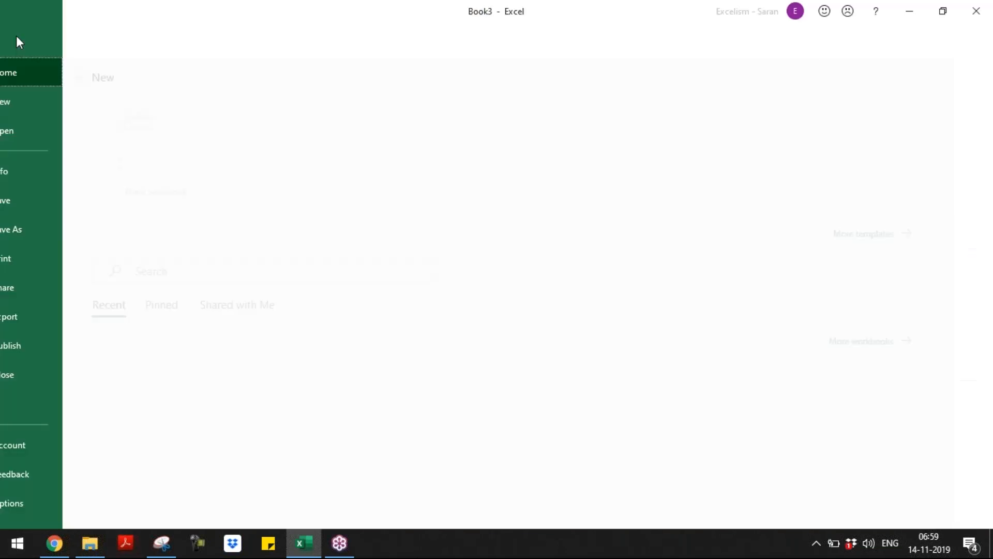
pyautogui.click(43, 502)
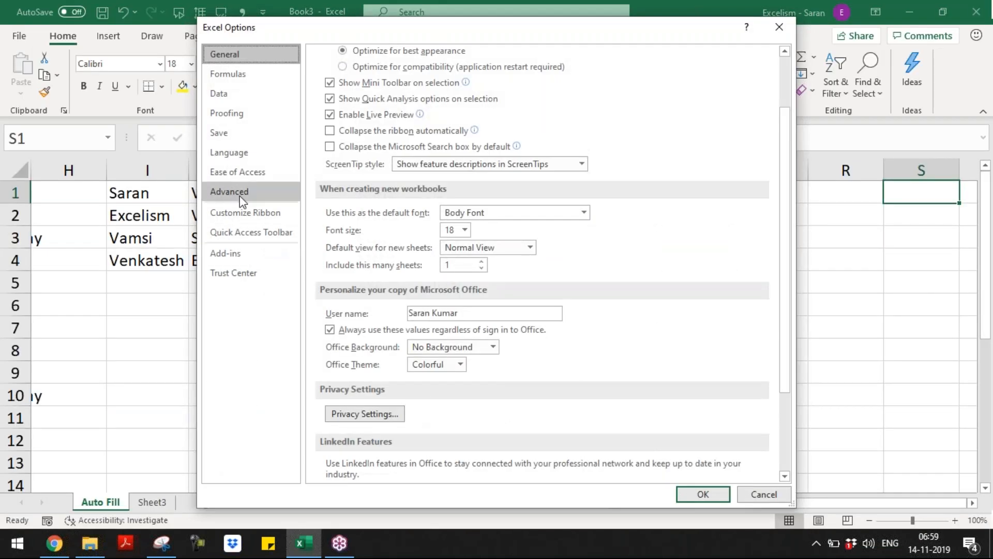
pyautogui.click(229, 192)
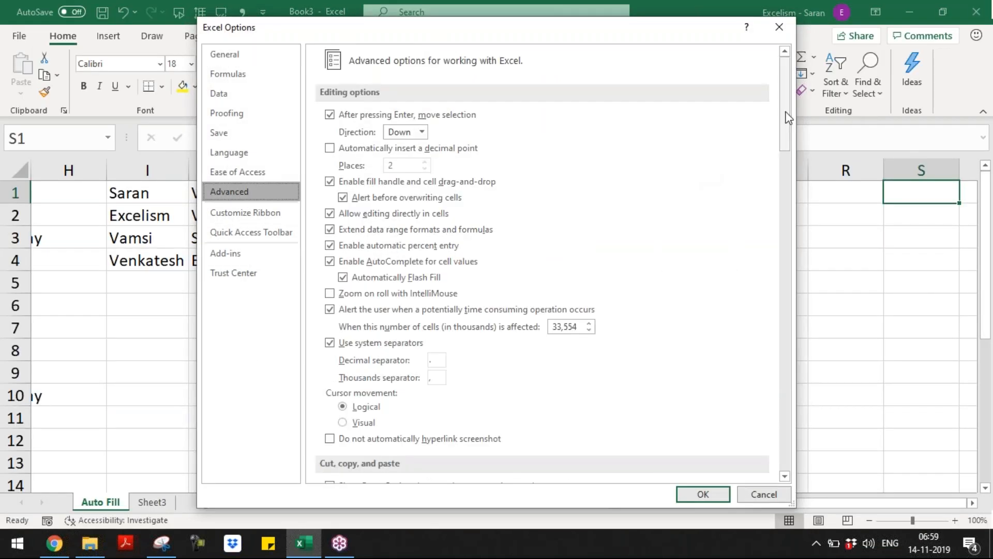
pyautogui.scroll(-1, 760, 297)
pyautogui.scroll(-15, 761, 297)
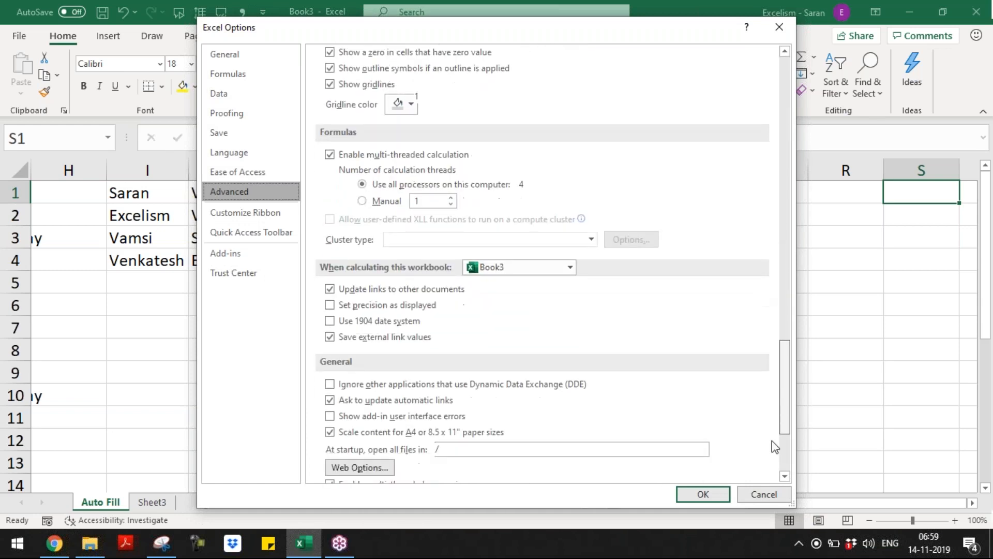
pyautogui.click(550, 335)
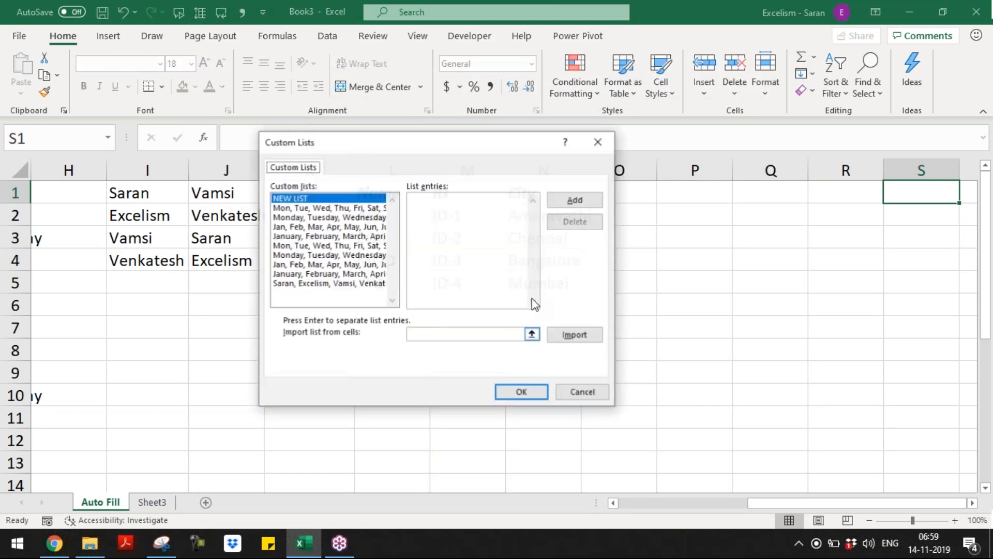
# Set the import range to the table's data rows L2:N5
pyautogui.moveTo(450, 146); pyautogui.dragTo(784, 18)
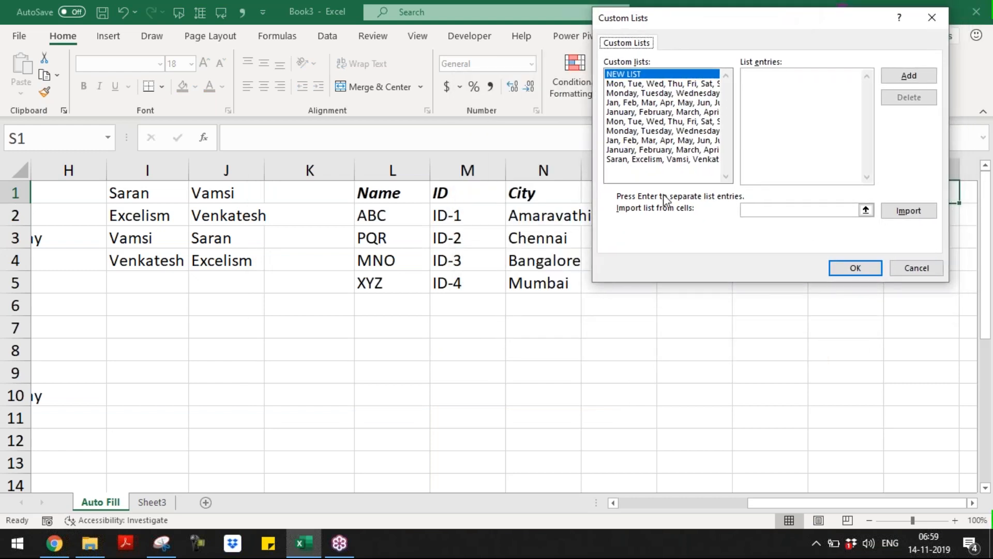
pyautogui.click(744, 213)
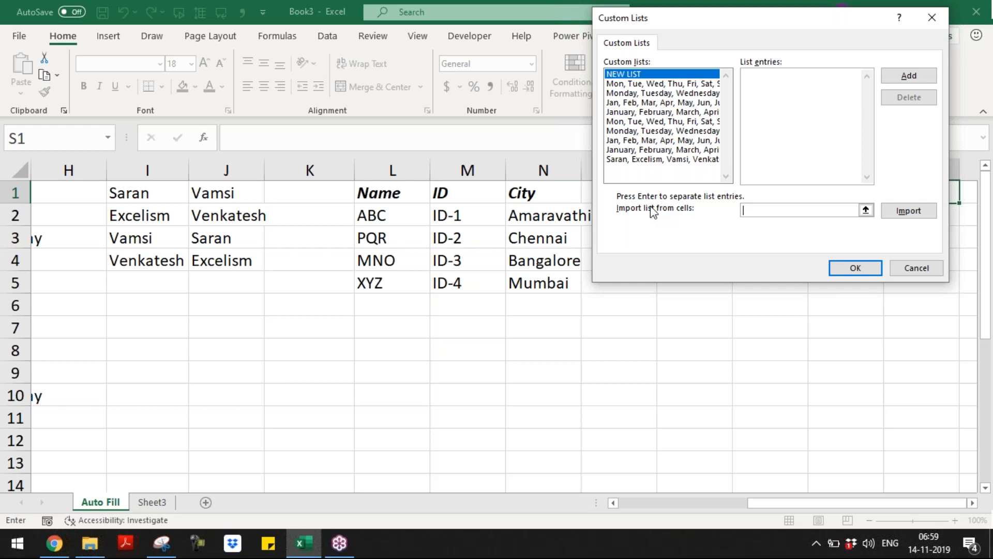
pyautogui.moveTo(395, 213); pyautogui.dragTo(561, 281)
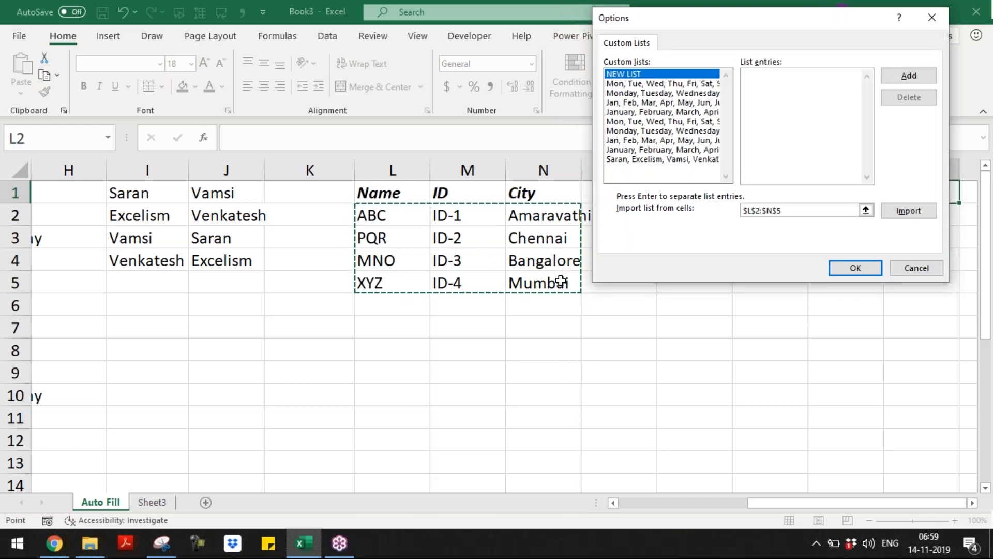
# Import L2:N5 by Rows as four custom lists and accept them with OK
pyautogui.click(898, 217)
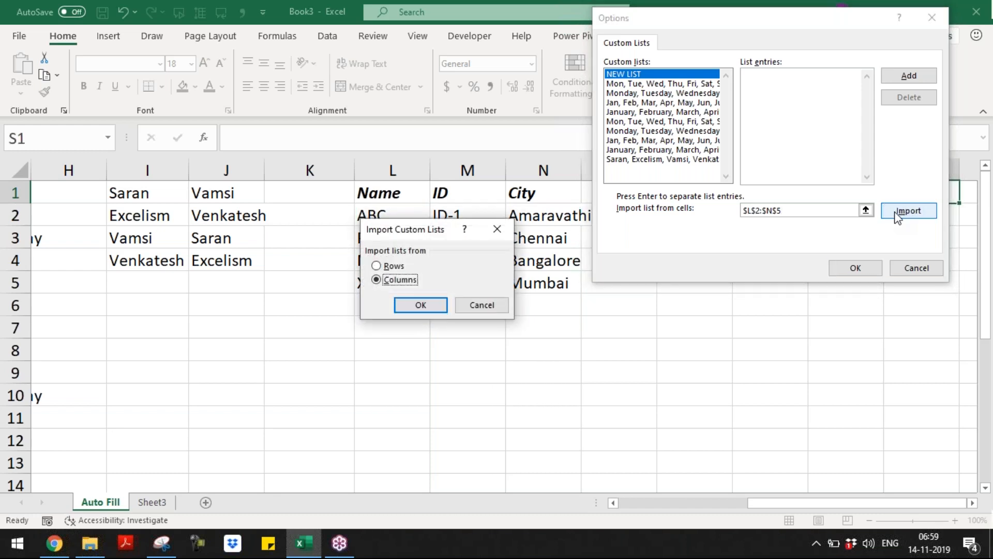
pyautogui.moveTo(421, 232); pyautogui.dragTo(676, 129)
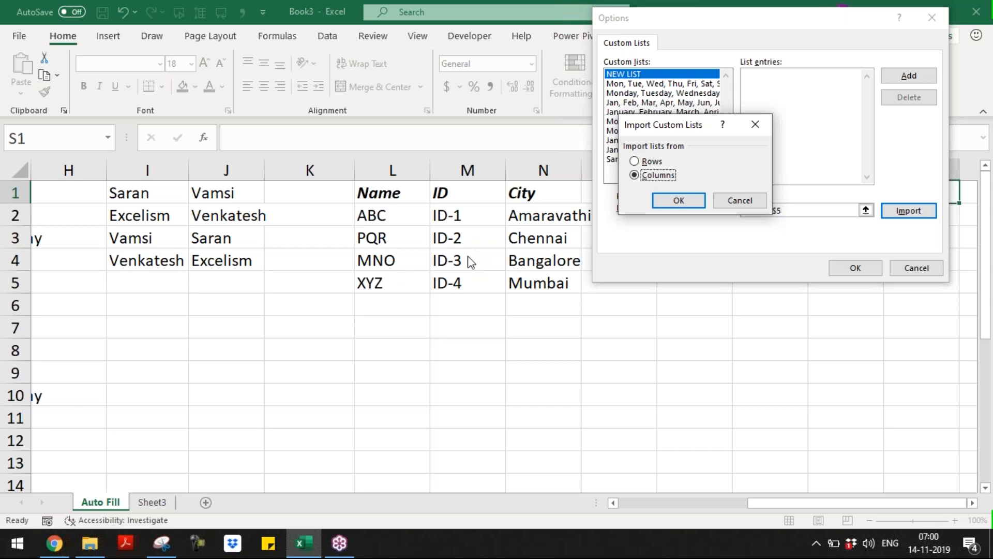
pyautogui.click(645, 162)
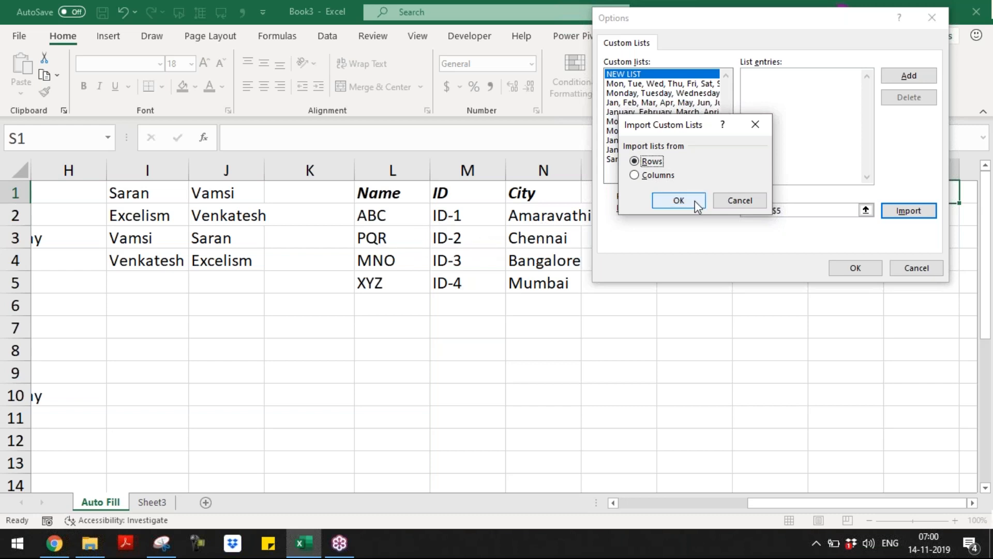
pyautogui.click(679, 201)
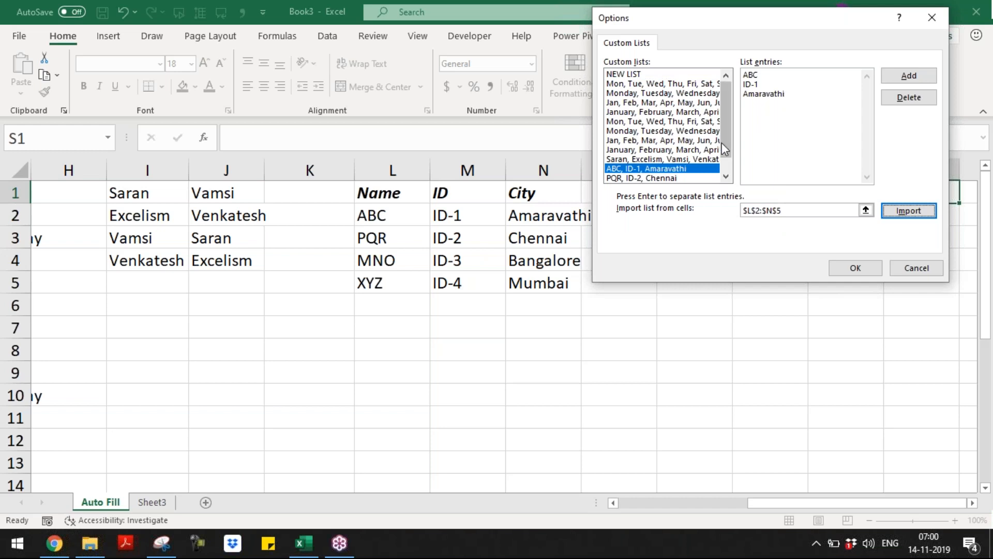
pyautogui.click(726, 177)
pyautogui.click(726, 176)
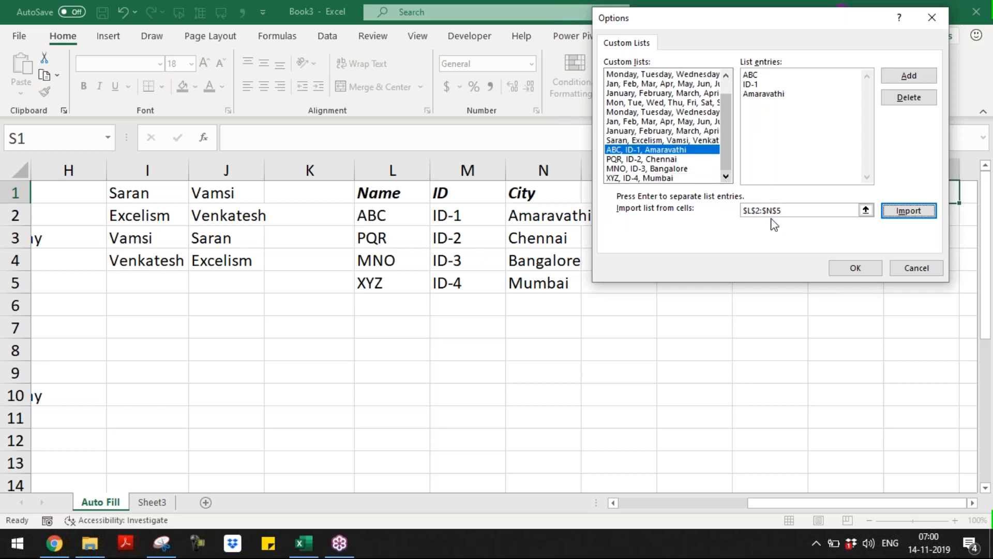
pyautogui.click(854, 269)
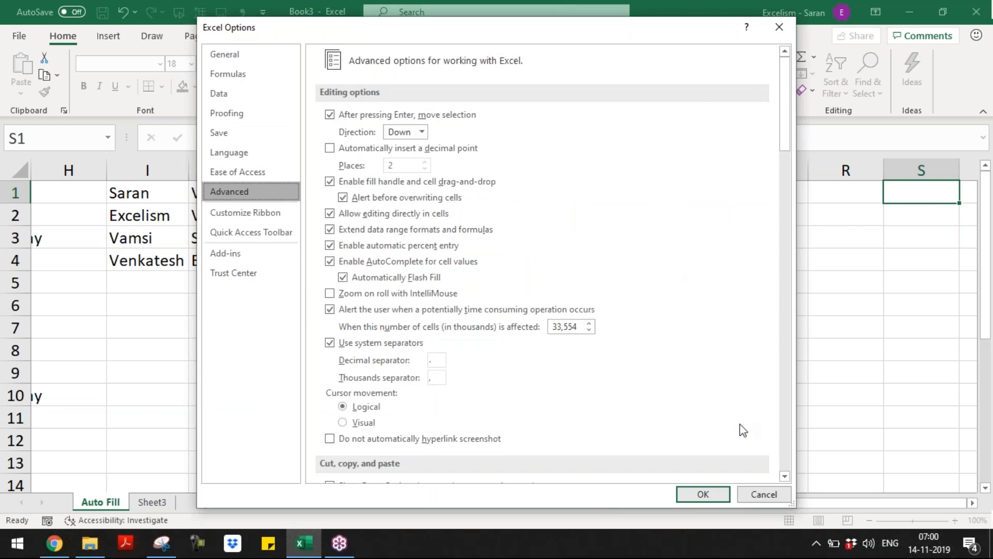
# Close Excel Options and enter ID, ID-3, ID-2, ID-4 in P1:P4
pyautogui.click(703, 493)
pyautogui.click(682, 211)
pyautogui.press('Up')
pyautogui.write('ID')
pyautogui.press('Return')
pyautogui.write('ID-3')
pyautogui.press('Return')
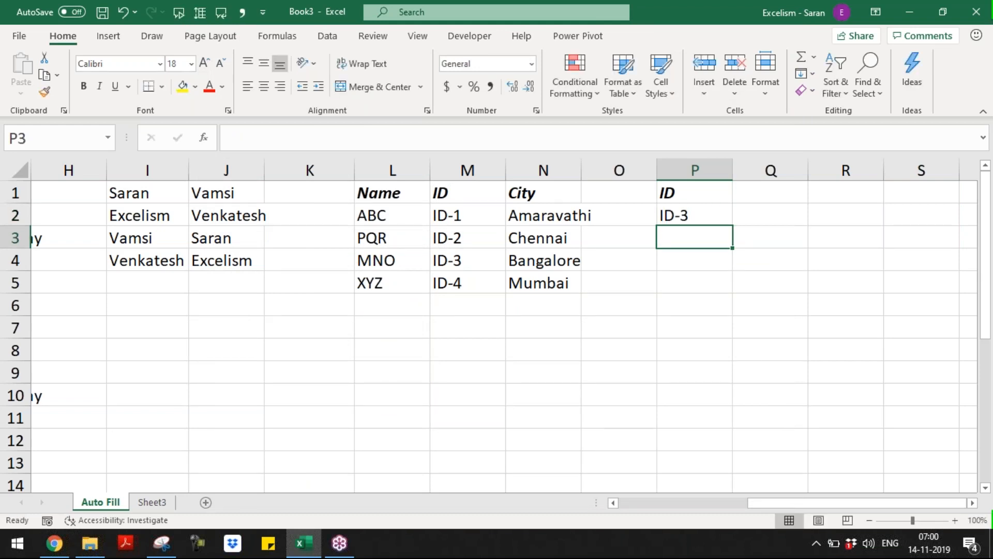
pyautogui.write('ID-2')
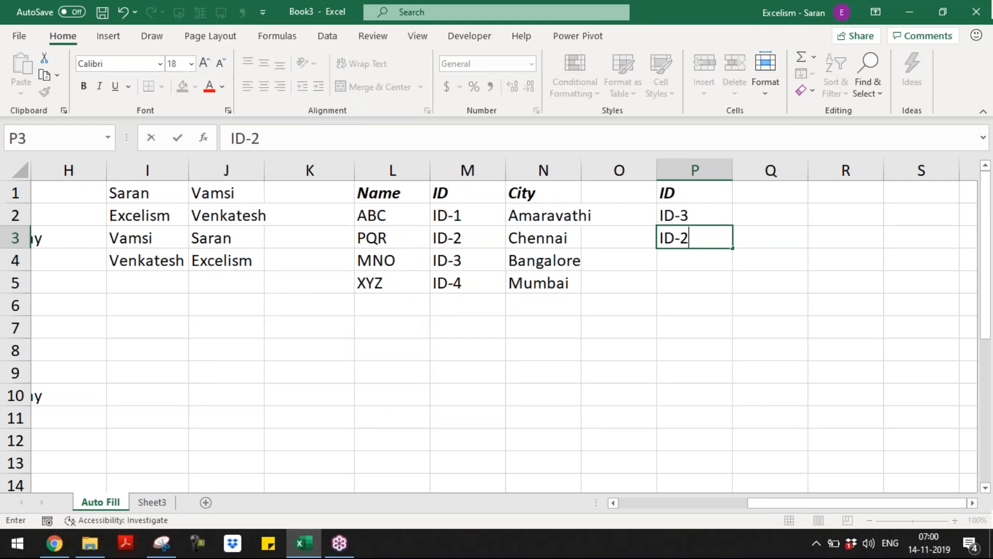
pyautogui.press('Return')
pyautogui.write('ID-4')
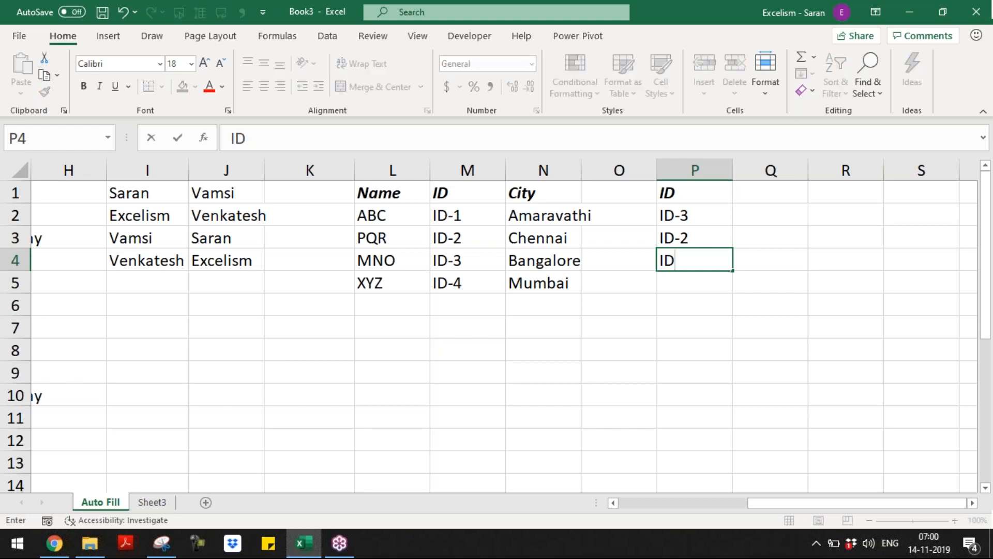
pyautogui.press('Return')
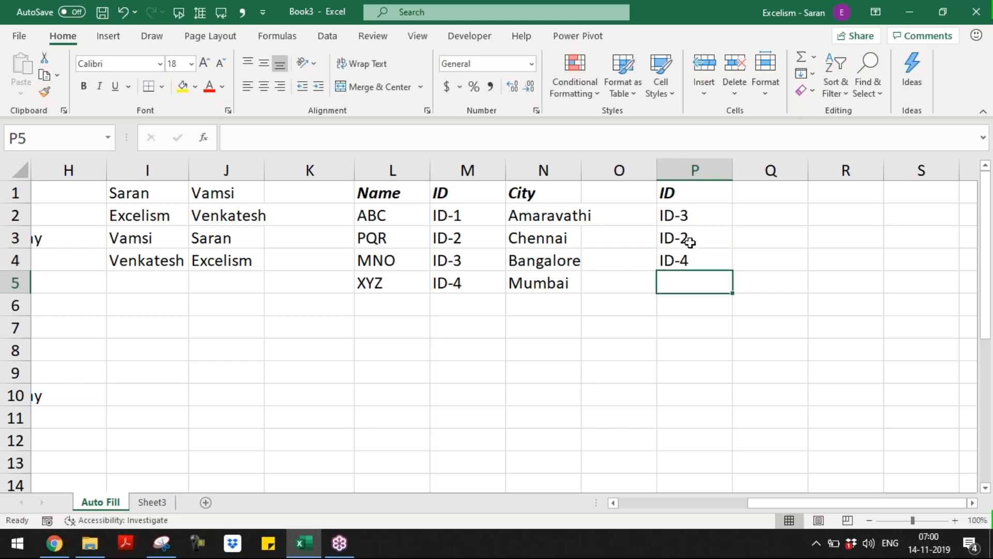
# Add City and Name headers in Q1:R1
pyautogui.click(700, 214)
pyautogui.moveTo(700, 214); pyautogui.dragTo(704, 262)
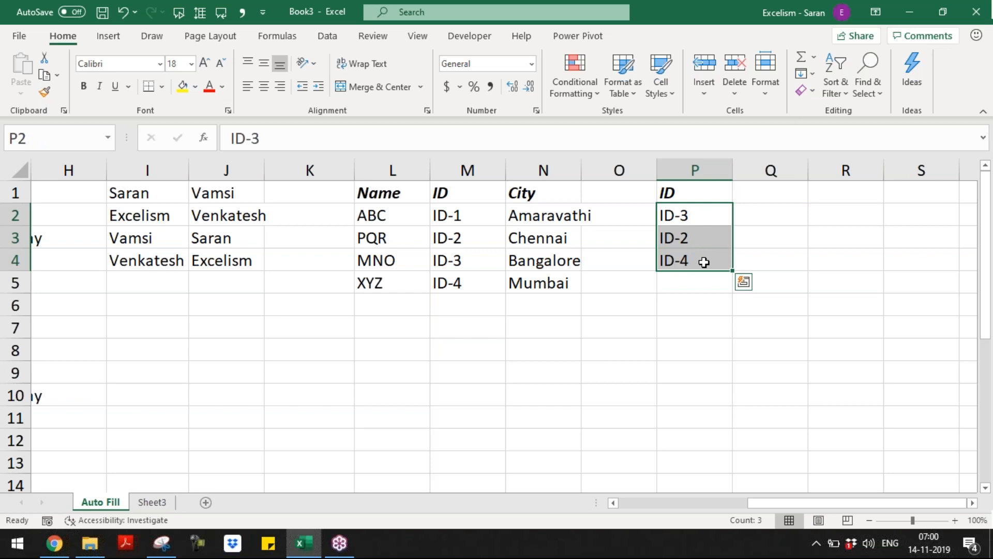
pyautogui.click(789, 185)
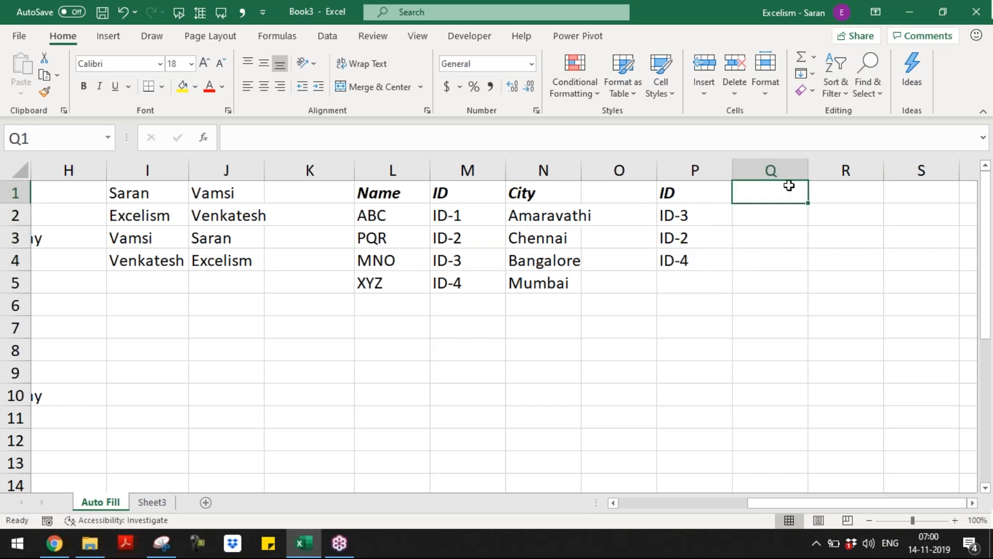
pyautogui.write('Cit')
pyautogui.press('BackSpace')
pyautogui.write('ity')
pyautogui.press('Tab')
pyautogui.write('Na')
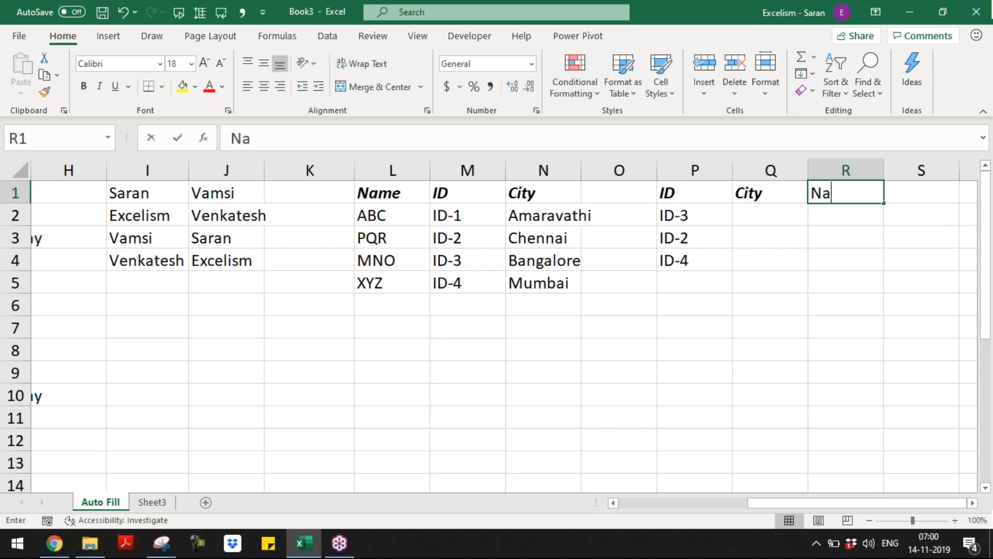
pyautogui.write('me')
pyautogui.press('Return')
# Fill P2:P4 across to column R for matching cities and names, then verify against the original table
pyautogui.moveTo(696, 215); pyautogui.dragTo(860, 268)
pyautogui.click(623, 318)
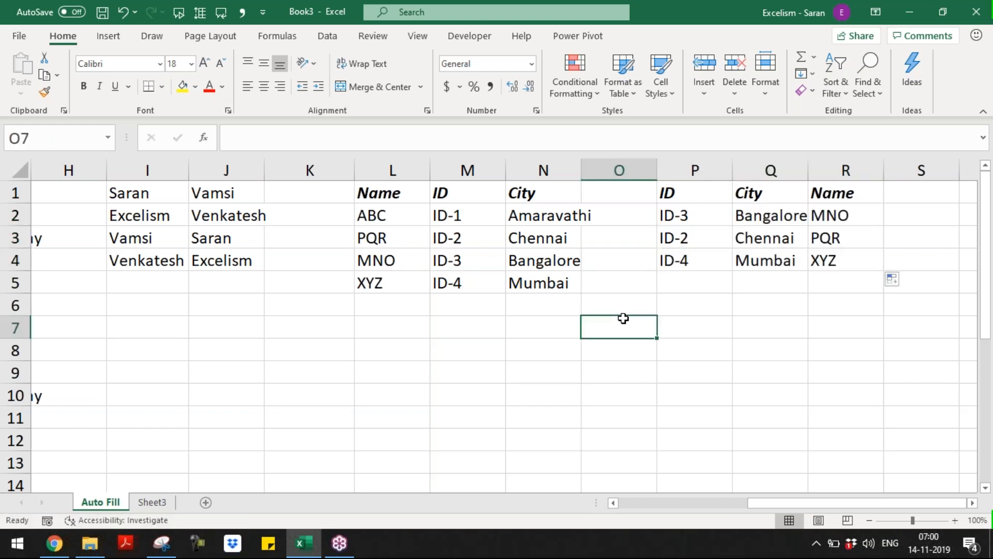
pyautogui.click(489, 265)
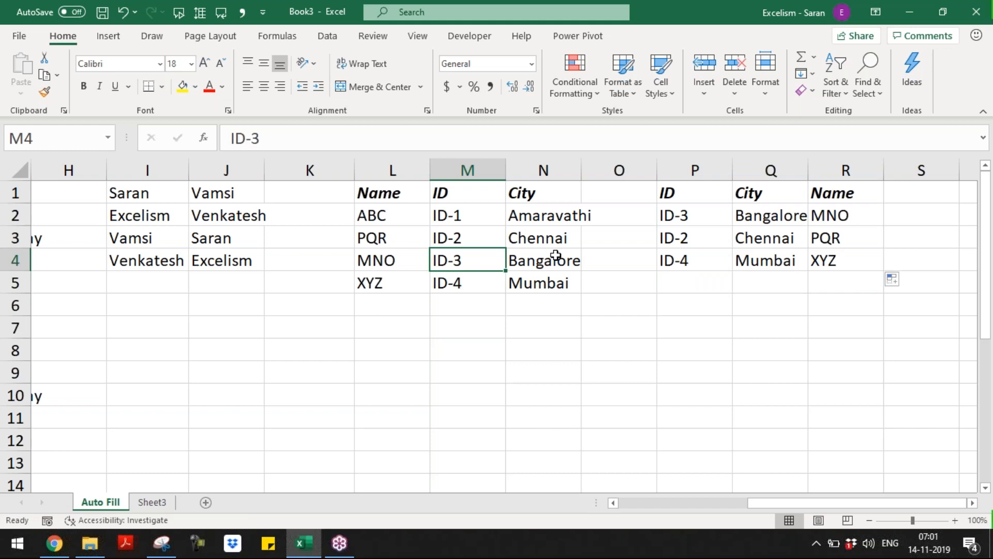
pyautogui.click(556, 256)
pyautogui.click(399, 253)
pyautogui.click(673, 238)
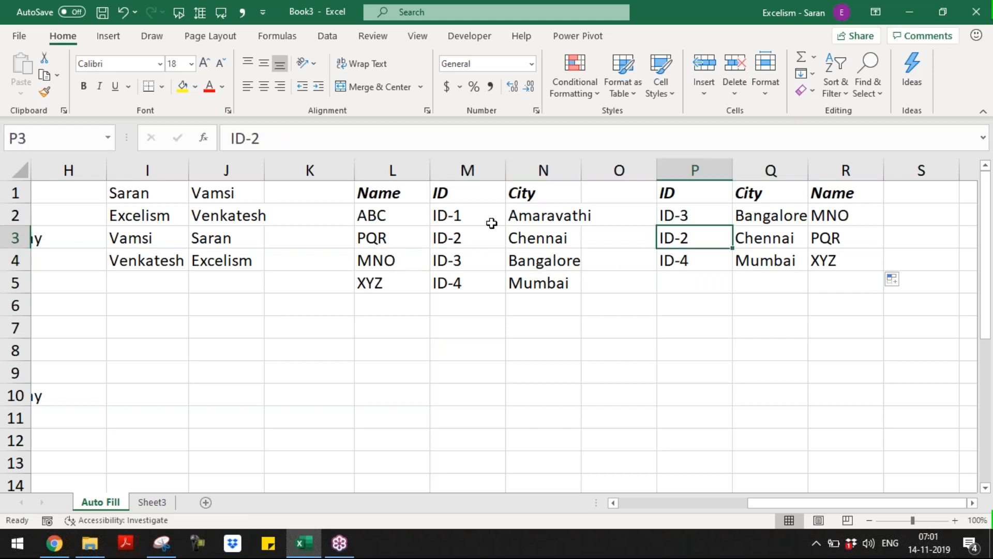
pyautogui.click(470, 232)
pyautogui.click(665, 260)
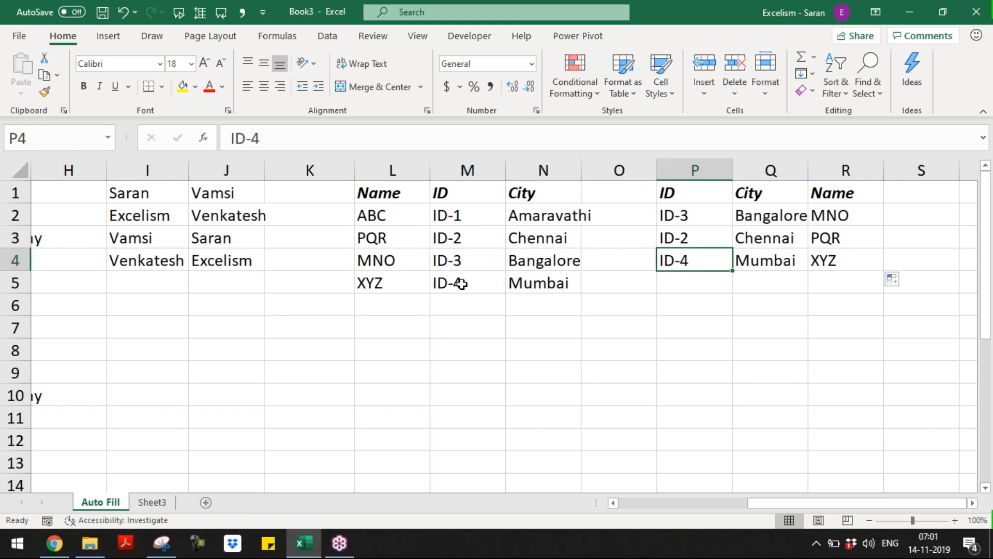
pyautogui.click(461, 284)
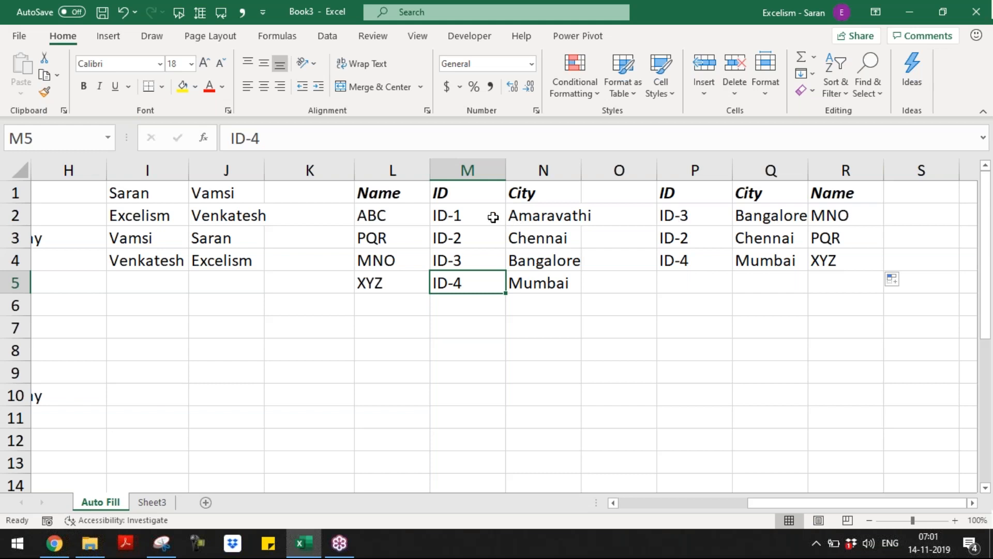
pyautogui.moveTo(493, 217); pyautogui.dragTo(483, 281)
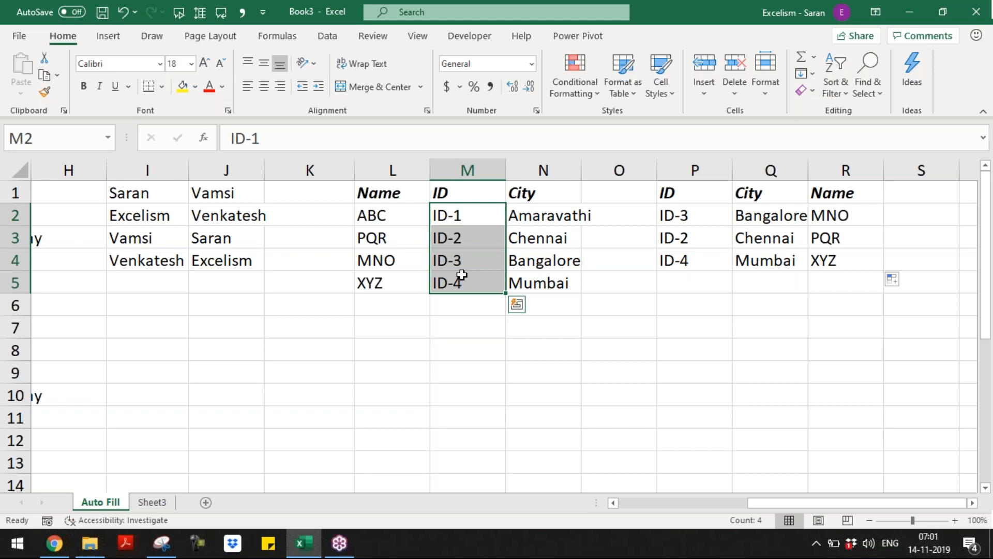
pyautogui.doubleClick(401, 328)
pyautogui.write('1')
pyautogui.press('Return')
pyautogui.write('2')
pyautogui.press('Return')
pyautogui.moveTo(404, 335); pyautogui.dragTo(402, 348)
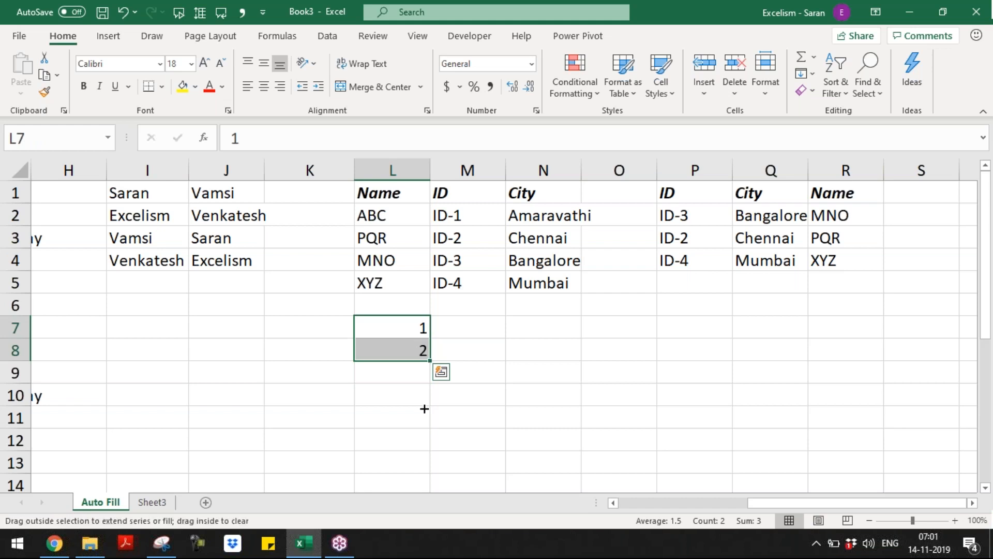
pyautogui.moveTo(424, 409); pyautogui.dragTo(424, 398)
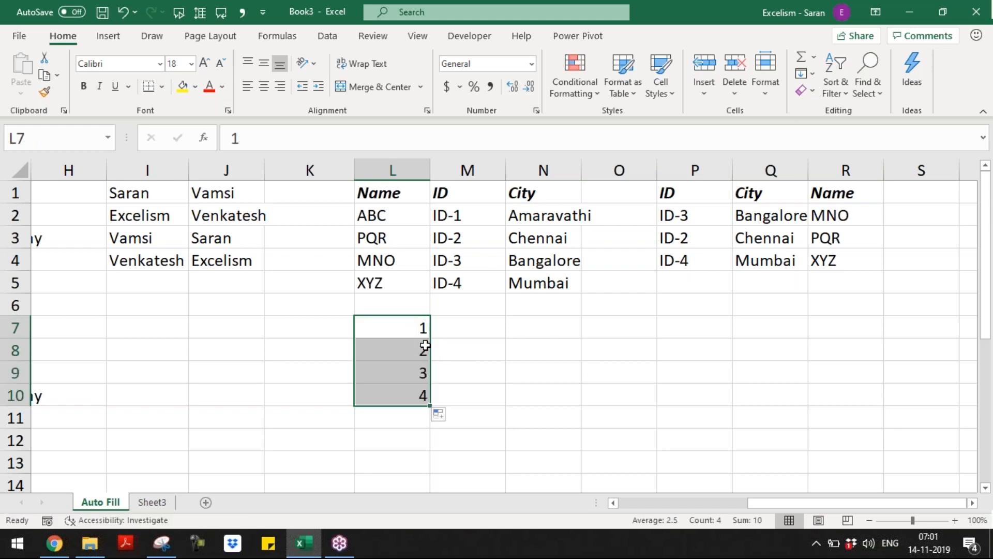
pyautogui.press('Delete')
pyautogui.hotkey('ctrl', 'Up')
pyautogui.hotkey('ctrl', 'Up')
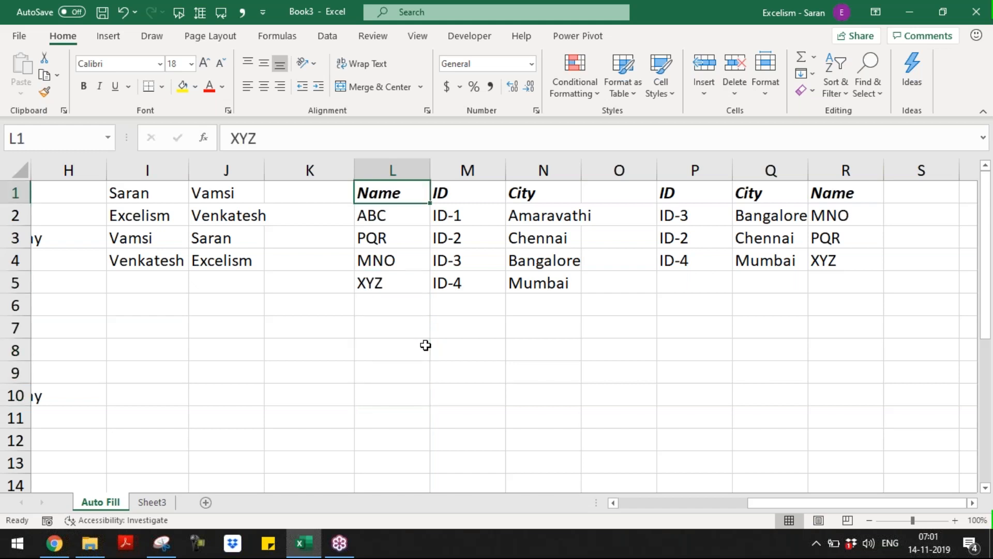
pyautogui.press('Right')
pyautogui.press('Right')
pyautogui.press('Right')
pyautogui.press('Right')
pyautogui.press('Right')
pyautogui.press('Right')
pyautogui.press('Right')
pyautogui.press('Right')
pyautogui.press('Right')
pyautogui.press('Right')
pyautogui.press('Right')
pyautogui.press('Right')
pyautogui.press('Right')
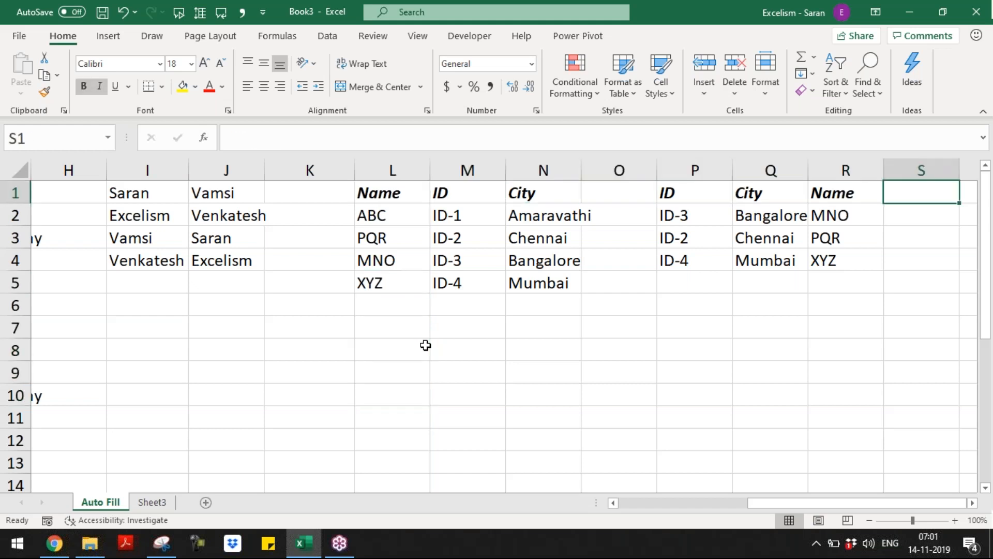
pyautogui.press('Right')
pyautogui.press('Right')
# Enter Section and Description headers in T1:U1 and the first row, IA-Sec-1 / Title
pyautogui.press('Left')
pyautogui.press('Left')
pyautogui.press('Left')
pyautogui.press('Left')
pyautogui.press('Left')
pyautogui.press('Left')
pyautogui.press('Left')
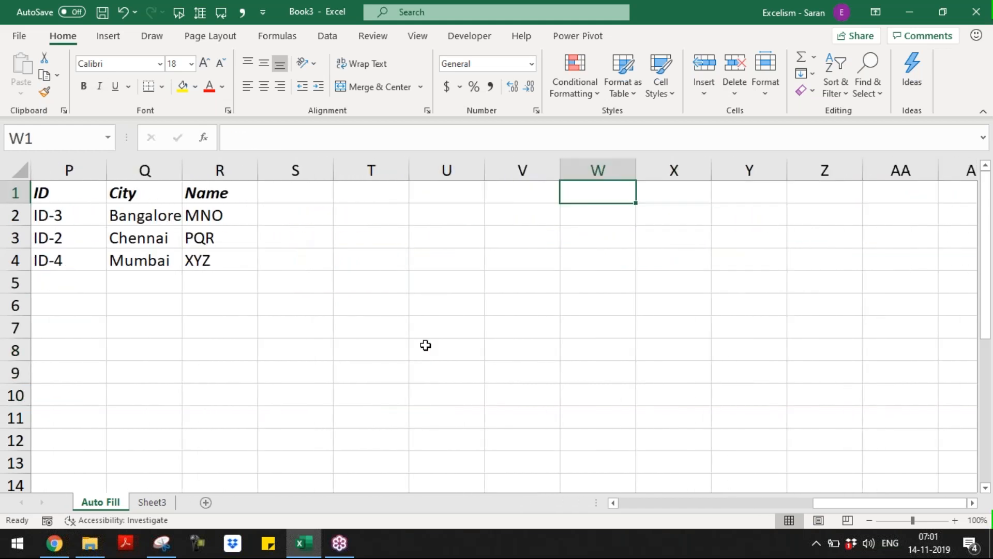
pyautogui.write('I')
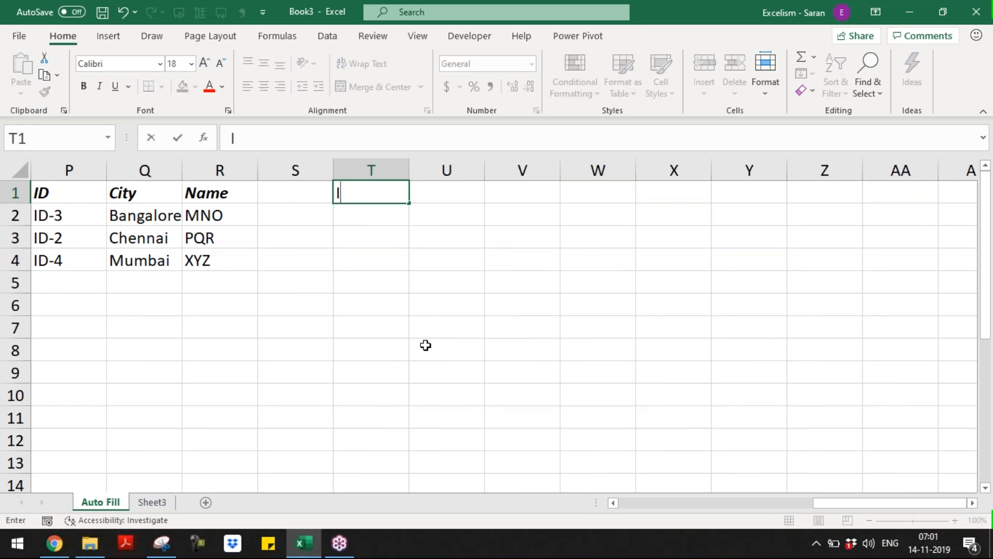
pyautogui.write('nc')
pyautogui.press('BackSpace')
pyautogui.press('BackSpace')
pyautogui.press('BackSpace')
pyautogui.write('Setion')
pyautogui.press('BackSpace')
pyautogui.press('BackSpace')
pyautogui.press('BackSpace')
pyautogui.press('BackSpace')
pyautogui.write('ction')
pyautogui.press('Tab')
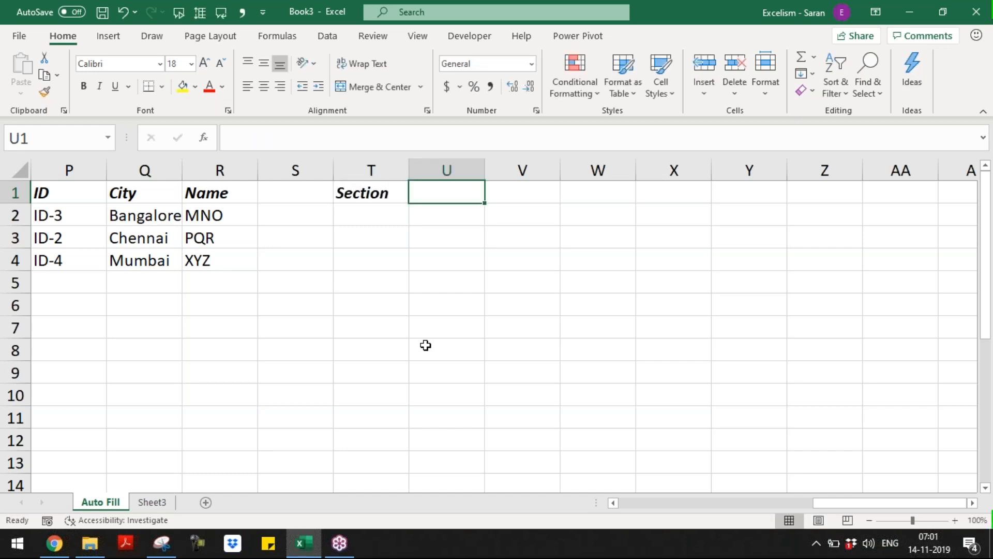
pyautogui.write('Description')
pyautogui.press('Return')
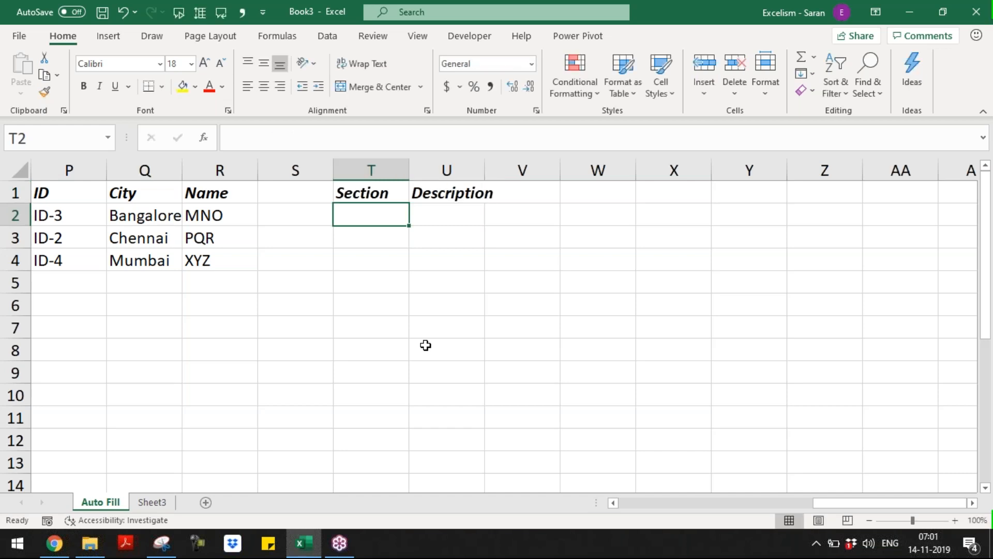
pyautogui.write('Sec')
pyautogui.press('BackSpace')
pyautogui.press('BackSpace')
pyautogui.press('BackSpace')
pyautogui.press('BackSpace')
pyautogui.write('IA-Sec-1')
pyautogui.press('Tab')
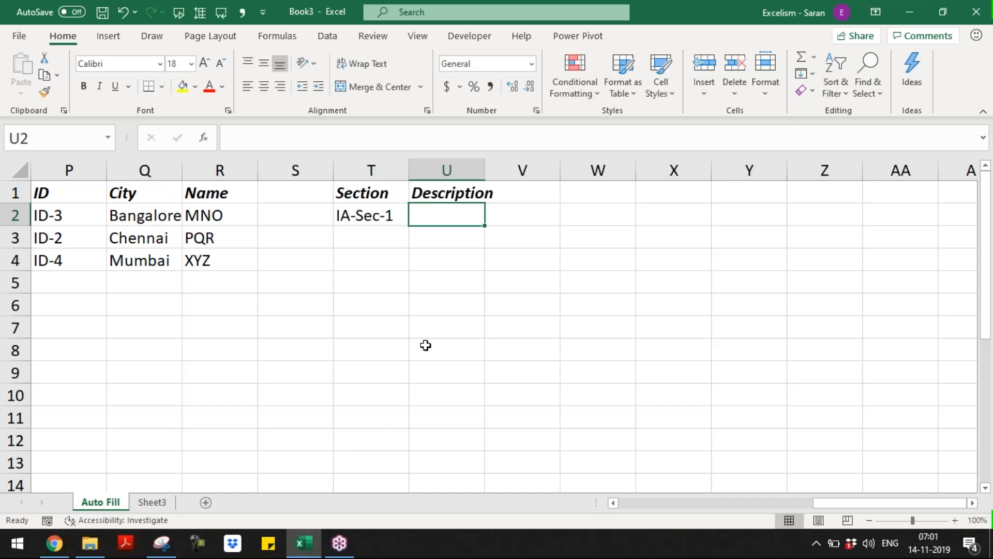
pyautogui.write('Title')
pyautogui.press('Return')
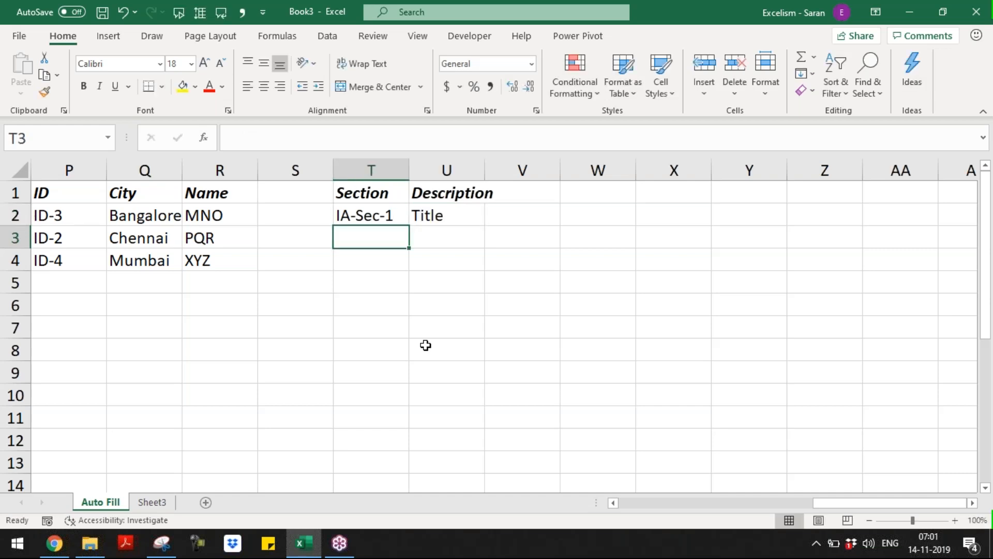
# Add rows IA-Sec-2 / Definitions and IA-Sec-3 / Assessment Year
pyautogui.write('IA')
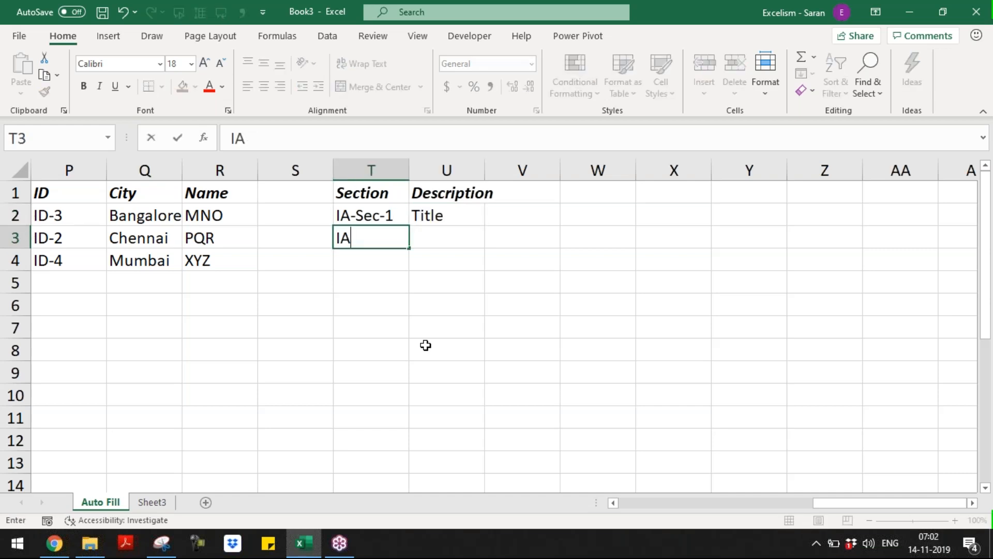
pyautogui.write('_-Sect')
pyautogui.press('BackSpace')
pyautogui.write('-1')
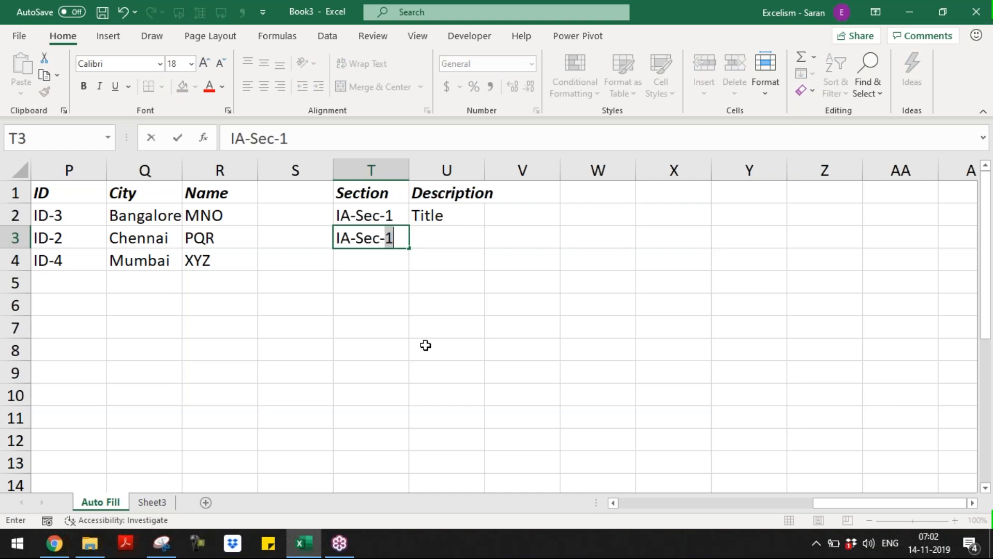
pyautogui.write('2')
pyautogui.press('Tab')
pyautogui.write('Di')
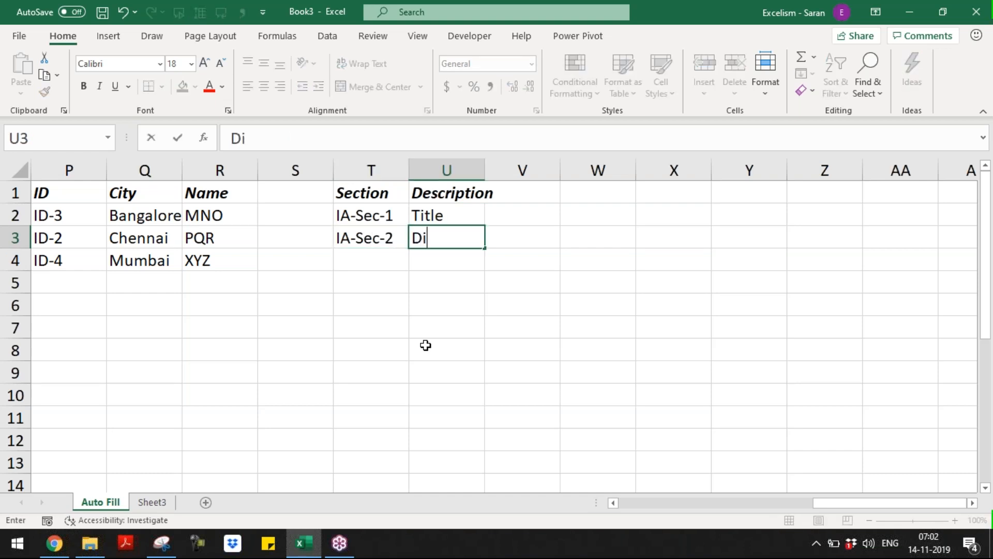
pyautogui.press('BackSpace')
pyautogui.write('efini')
pyautogui.press('BackSpace')
pyautogui.press('BackSpace')
pyautogui.write('nitions')
pyautogui.press('Return')
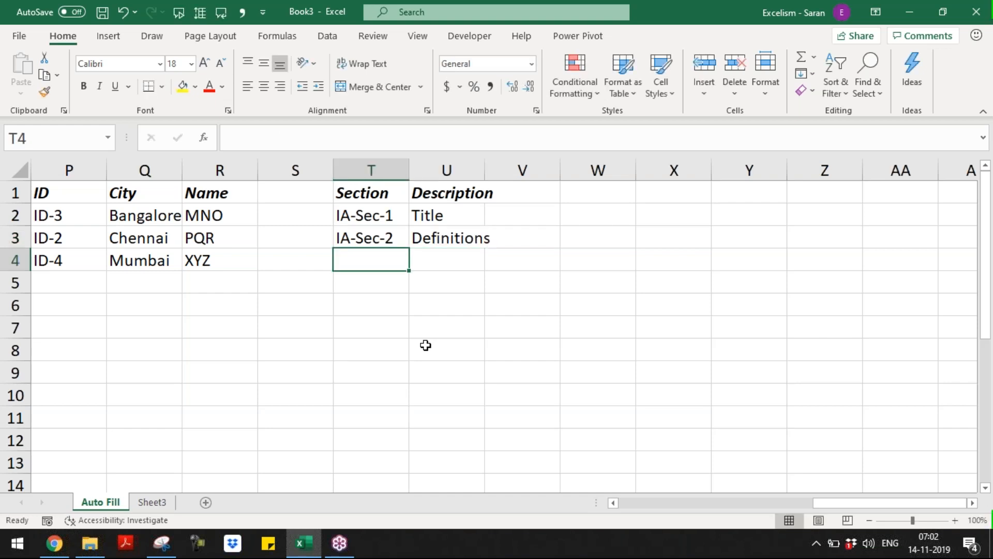
pyautogui.write('IA-S')
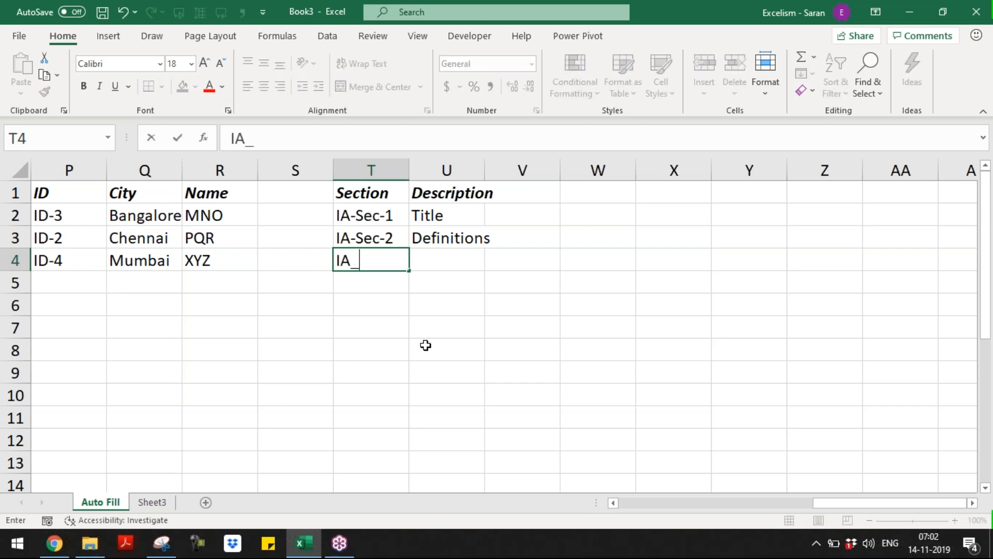
pyautogui.press('BackSpace')
pyautogui.press('BackSpace')
pyautogui.write('-Sec-3')
pyautogui.press('Tab')
pyautogui.write('As')
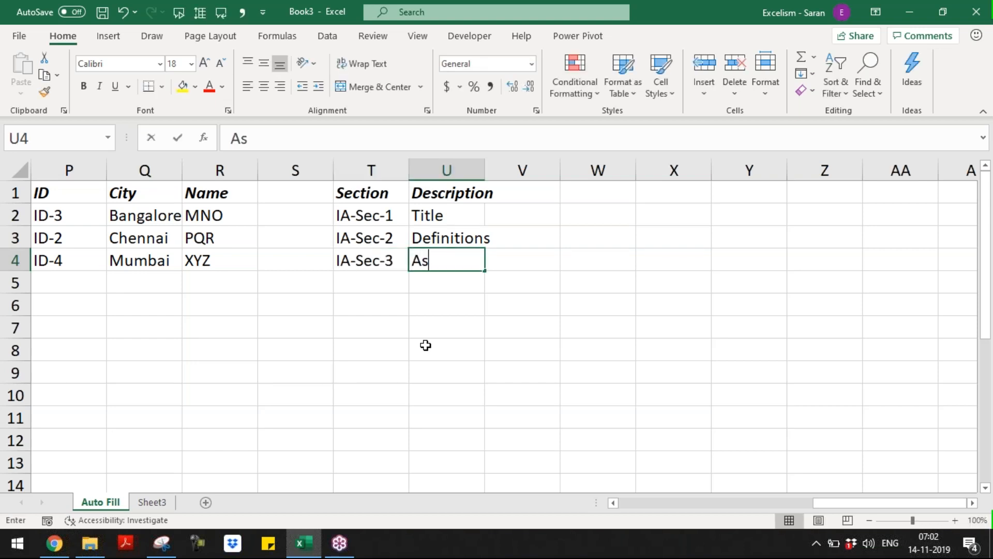
pyautogui.write('sessment ')
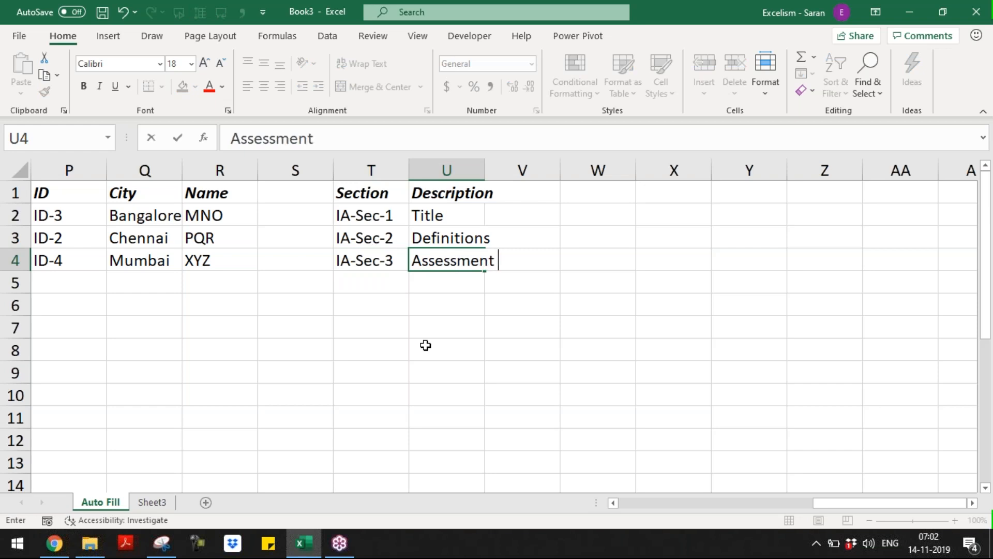
pyautogui.write('Year')
pyautogui.press('Return')
# Add rows IA-Sec-32 / Depreciation and IA-Sec-45 / Capital Gain to complete the table
pyautogui.write('IA-Sec-32')
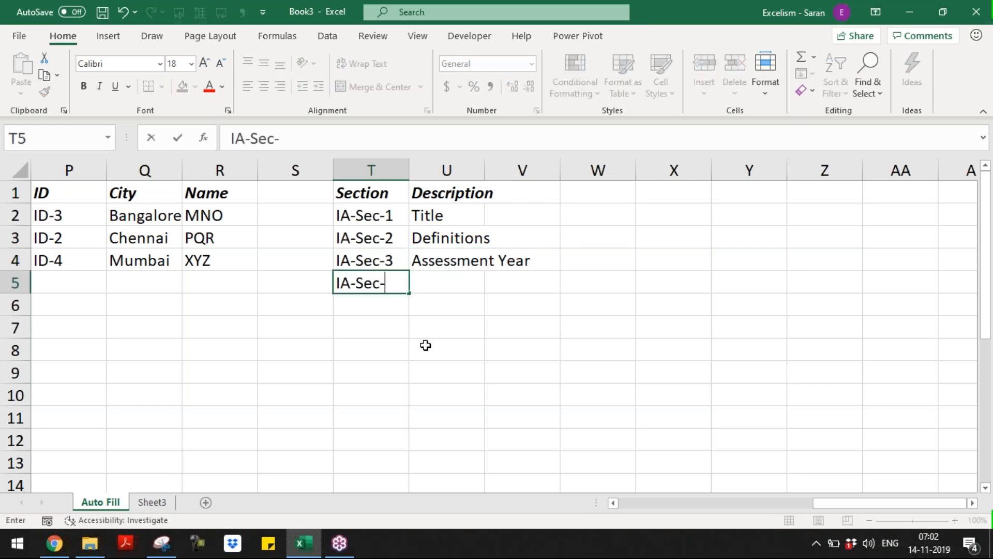
pyautogui.press('Tab')
pyautogui.write('Depreciation')
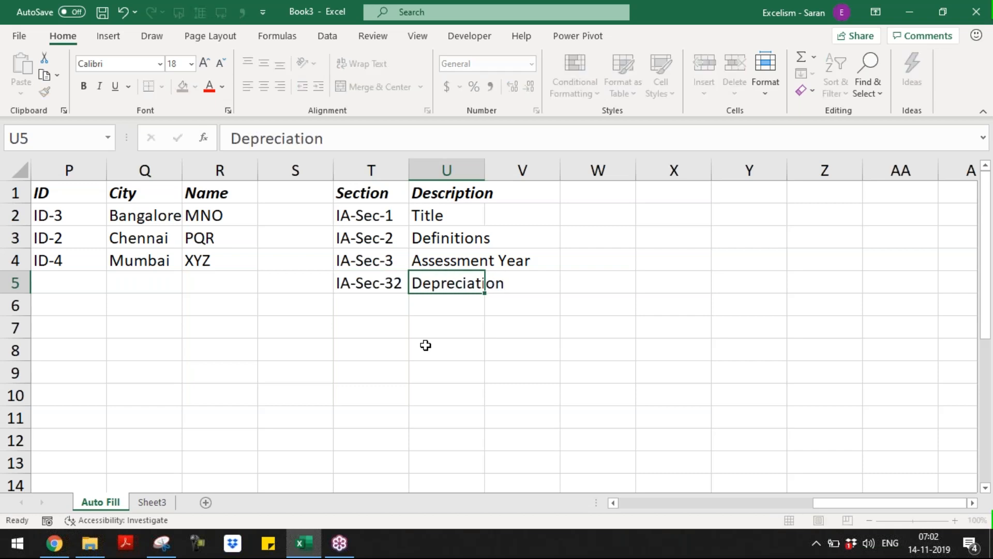
pyautogui.press('Return')
pyautogui.write('IA')
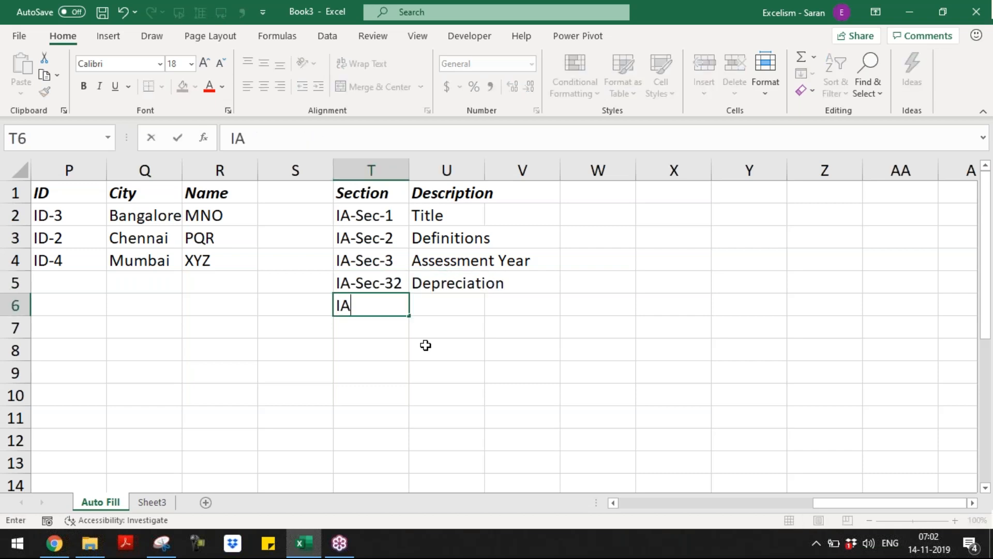
pyautogui.write('-Sec-45')
pyautogui.press('Tab')
pyautogui.write('Capital Gain')
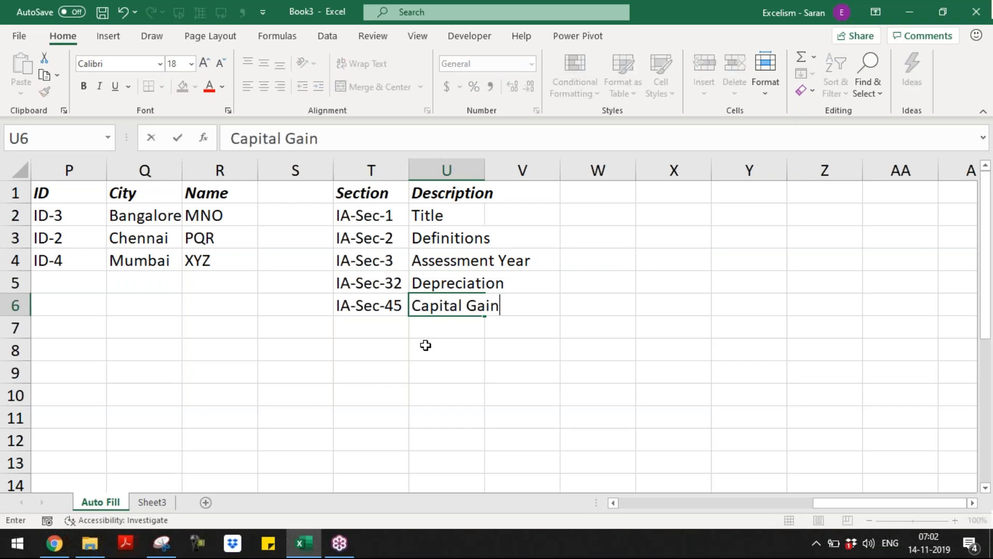
pyautogui.press('Return')
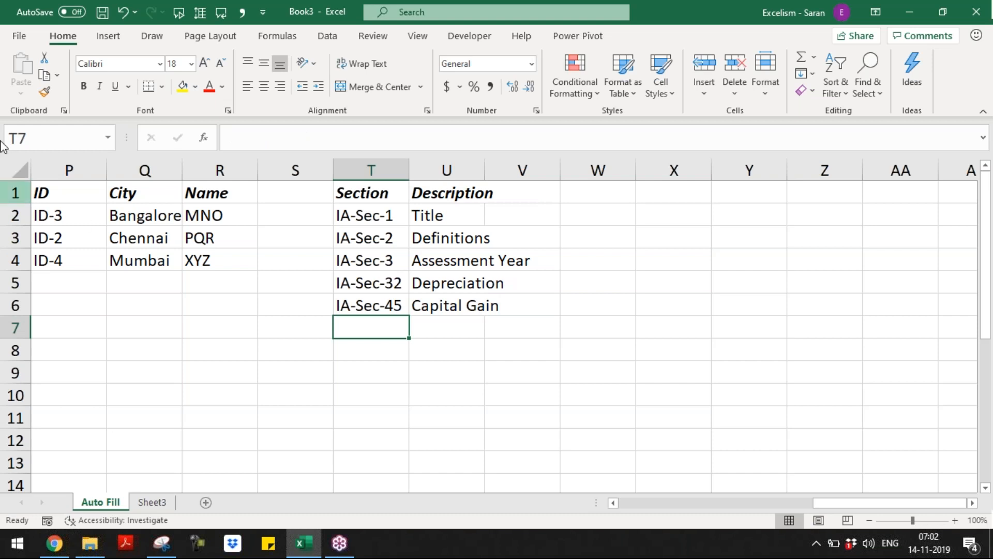
pyautogui.click(19, 36)
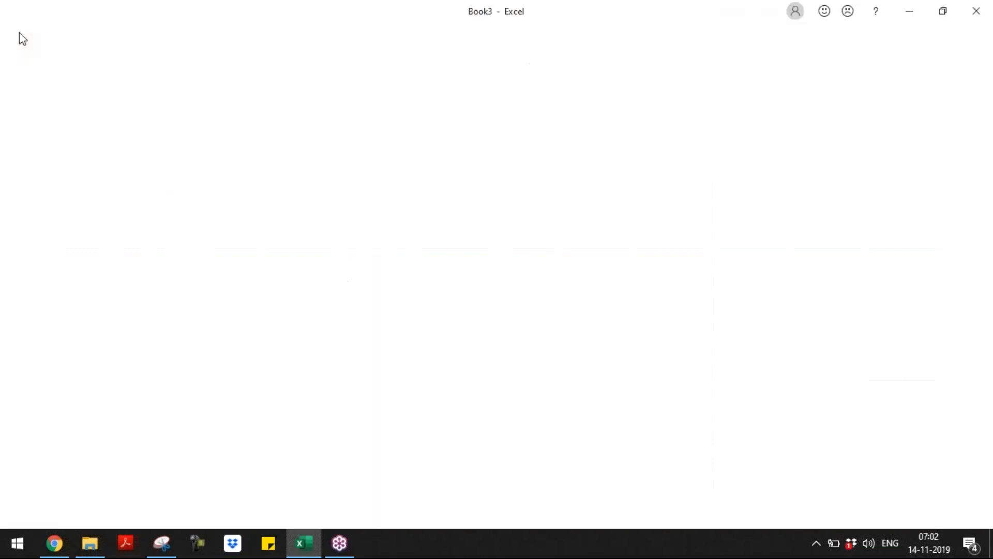
pyautogui.click(47, 503)
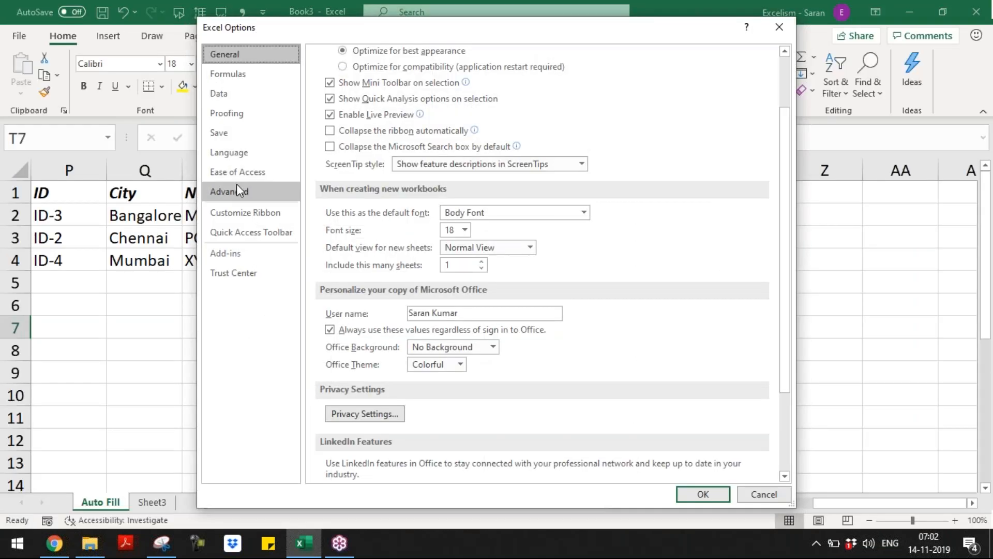
pyautogui.click(236, 190)
pyautogui.scroll(-15, 781, 445)
pyautogui.scroll(-8, 781, 445)
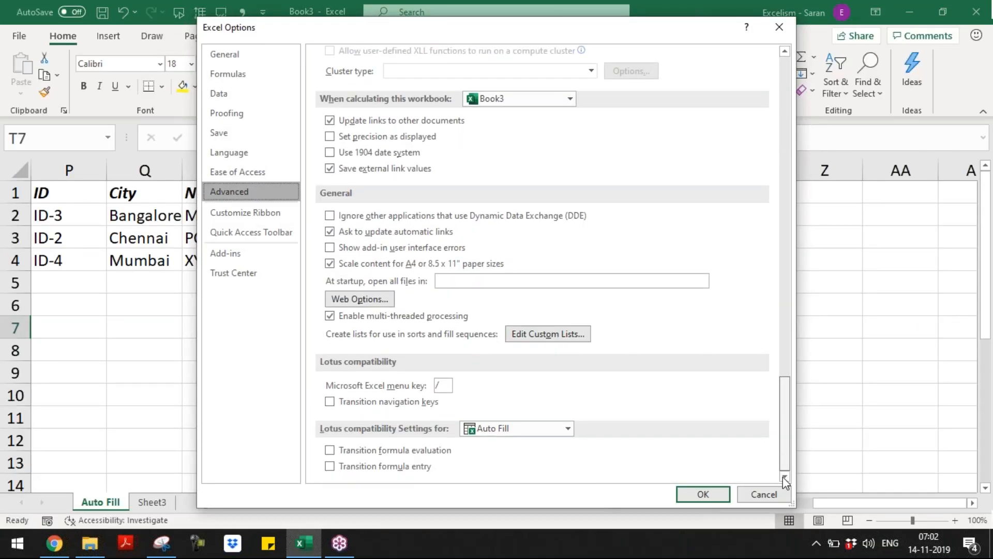
pyautogui.click(550, 334)
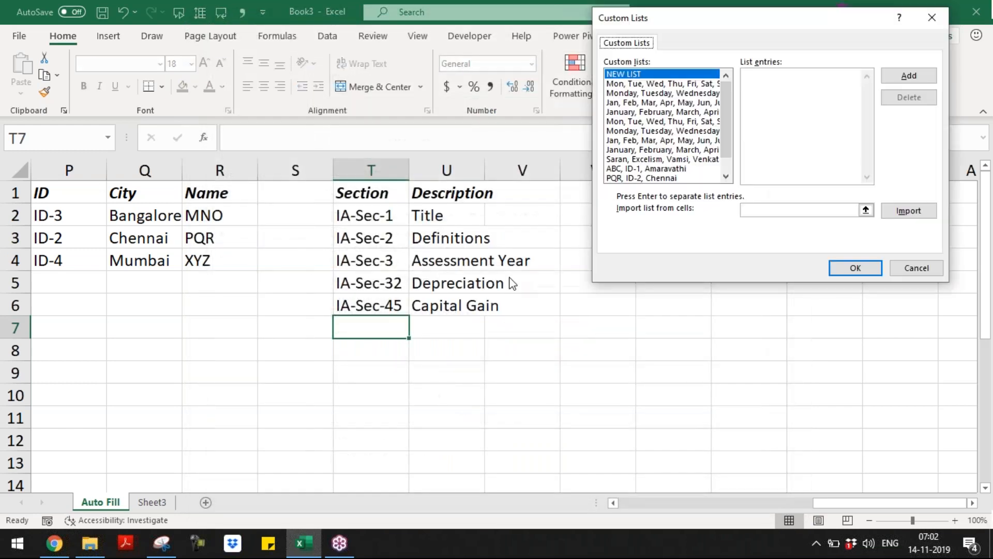
pyautogui.click(867, 210)
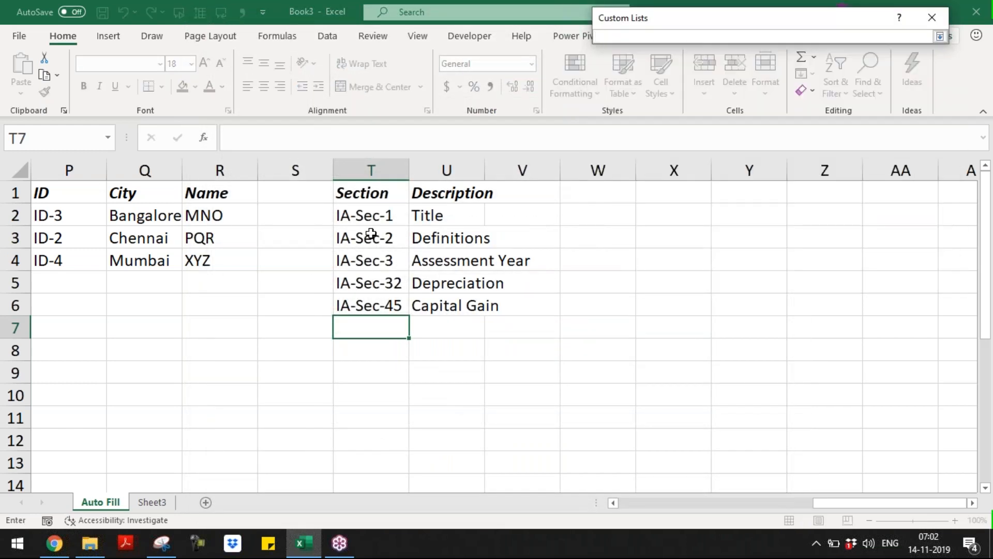
pyautogui.moveTo(370, 218); pyautogui.dragTo(477, 309)
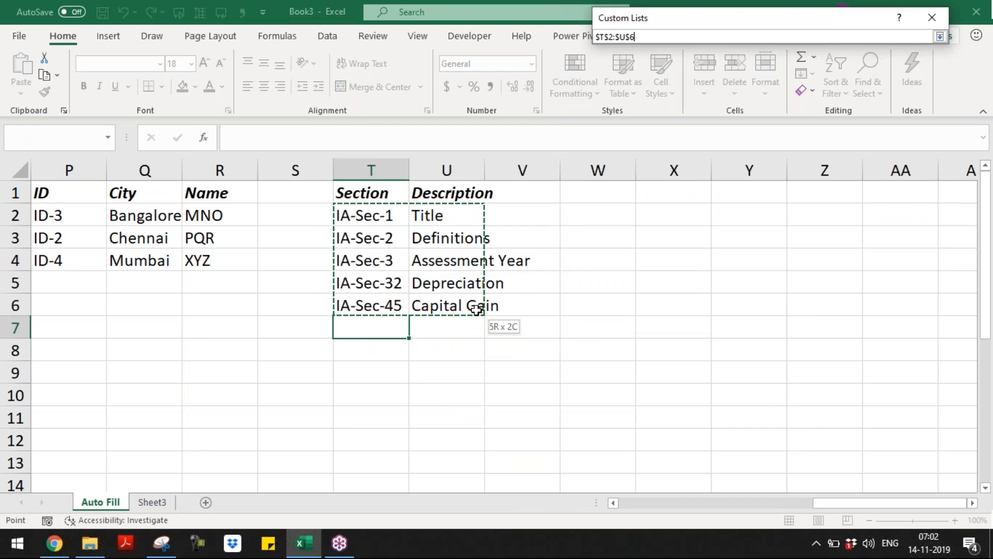
pyautogui.click(941, 37)
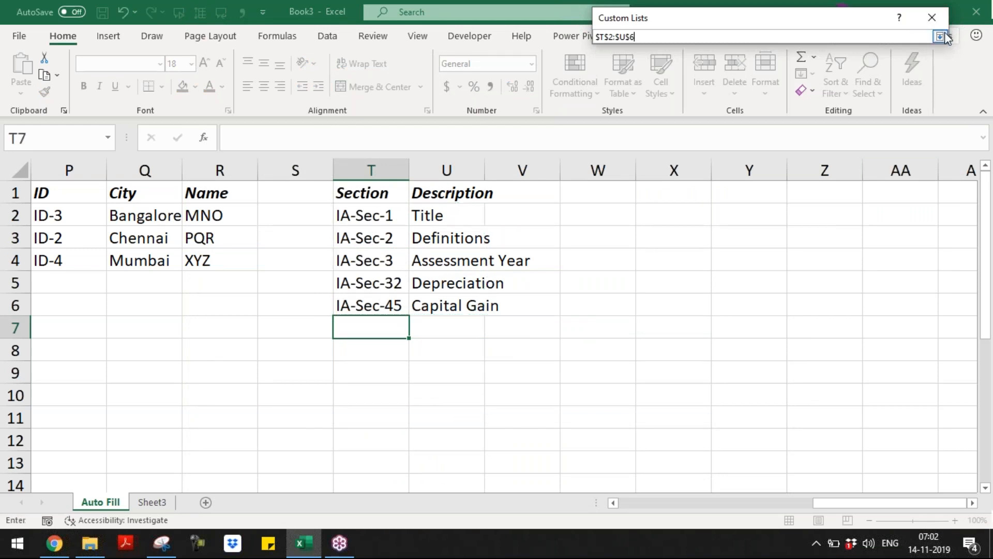
pyautogui.click(857, 268)
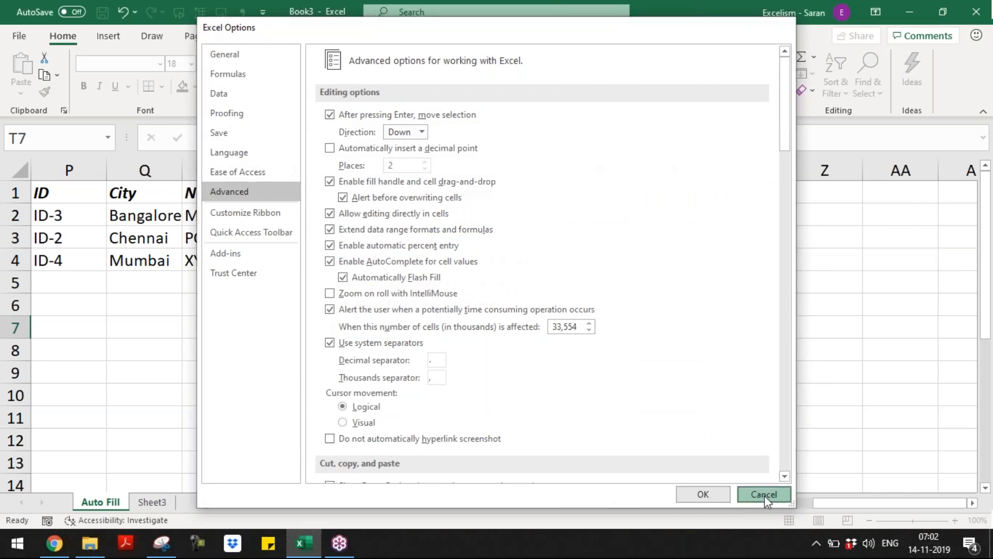
pyautogui.click(764, 494)
# Reopen the Edit Custom Lists dialog from Excel Options' Advanced page
pyautogui.click(20, 36)
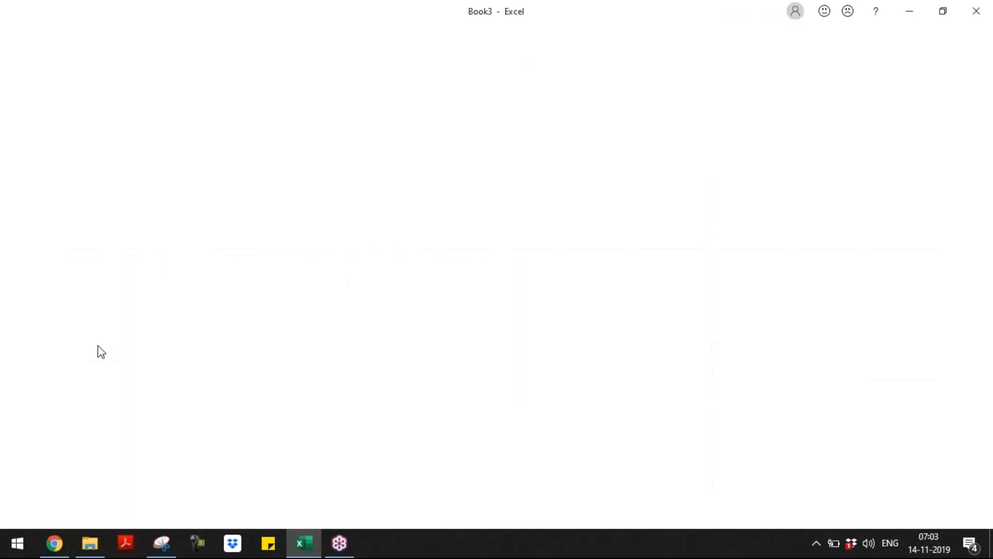
pyautogui.click(68, 488)
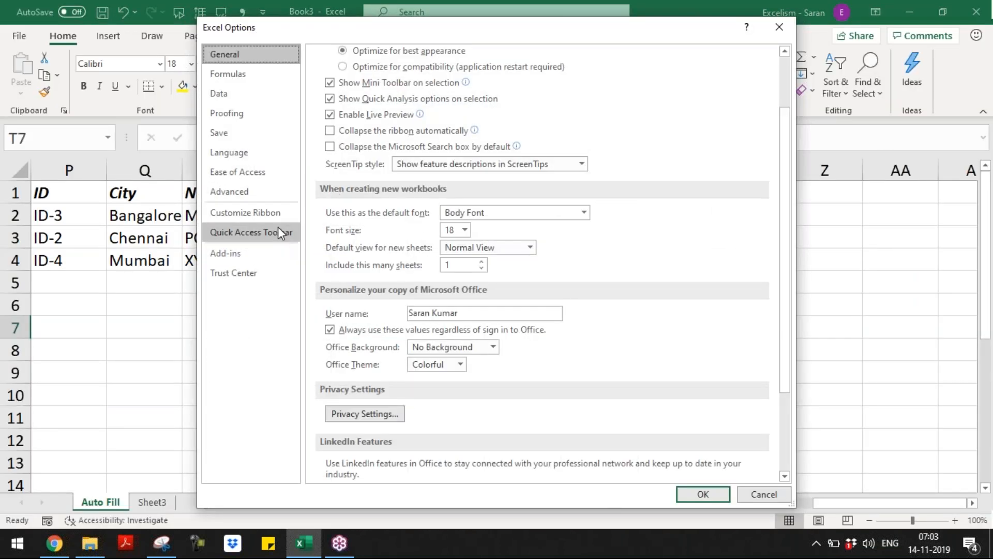
pyautogui.click(271, 192)
pyautogui.moveTo(788, 97); pyautogui.dragTo(801, 482)
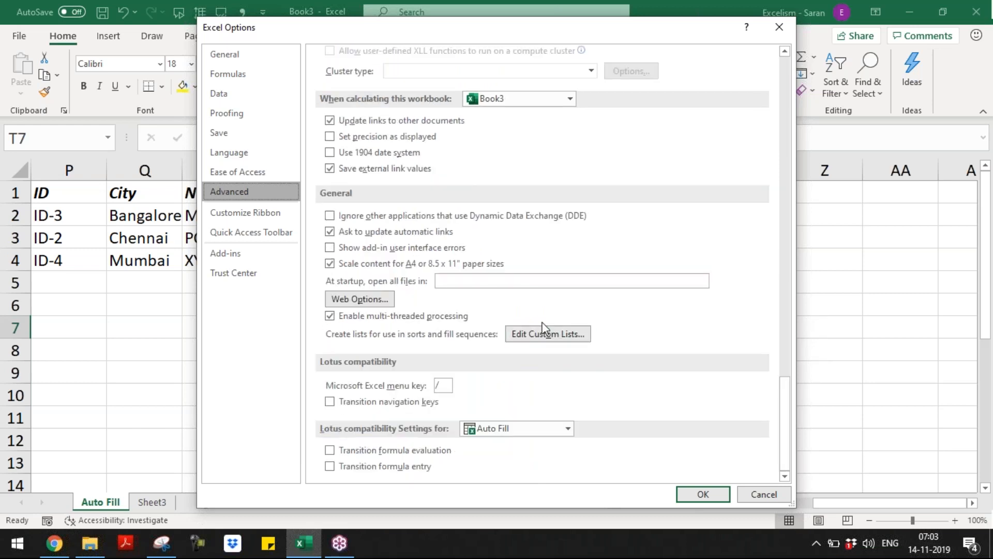
pyautogui.click(551, 338)
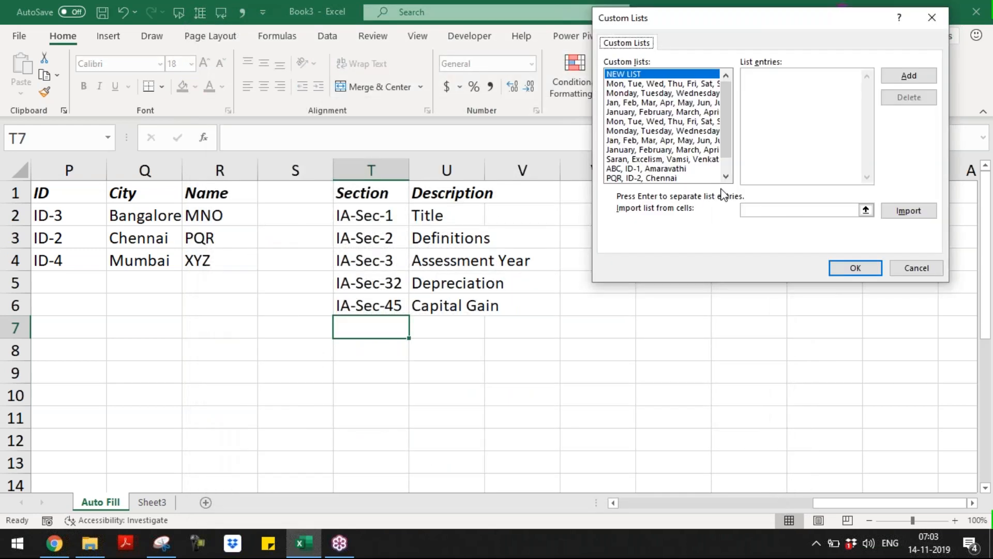
# Import $T$2:$U$6 as row-based custom lists and close both dialogs with OK
pyautogui.click(768, 210)
pyautogui.moveTo(402, 215); pyautogui.dragTo(463, 305)
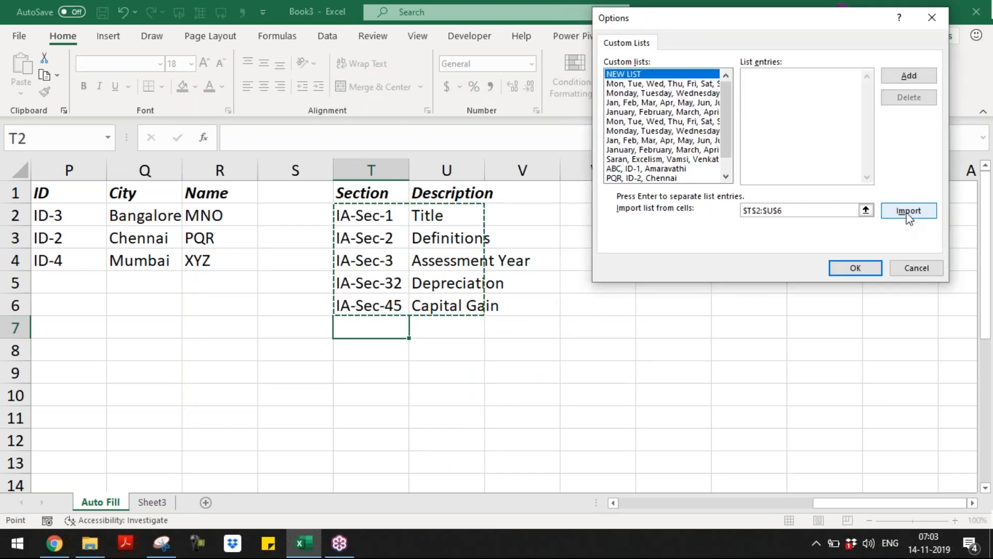
pyautogui.click(909, 211)
pyautogui.click(725, 142)
pyautogui.click(754, 181)
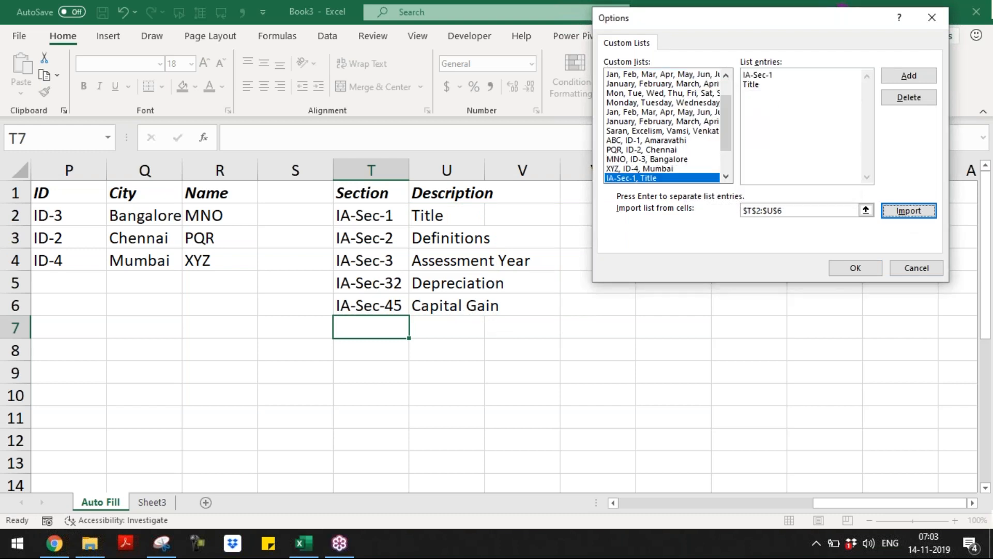
pyautogui.click(849, 268)
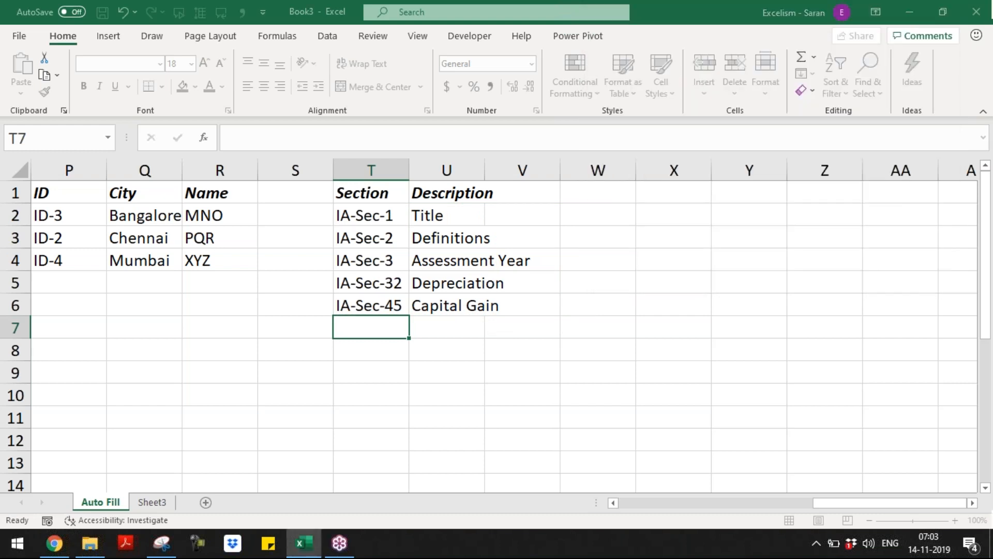
pyautogui.click(720, 494)
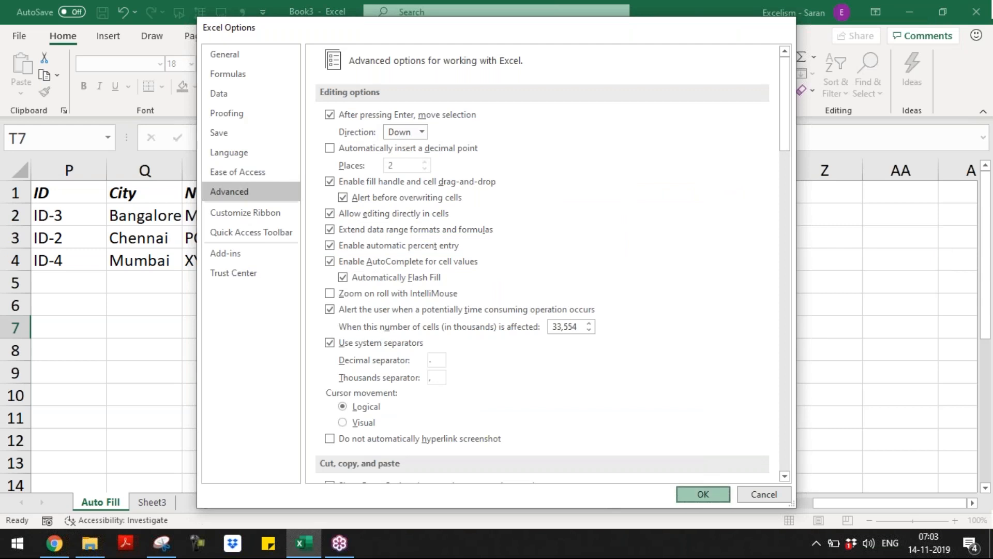
# Put a Section header in W1 and fill IA-Sec-32 in W2 right to Depreciation
pyautogui.click(599, 190)
pyautogui.write('Scti')
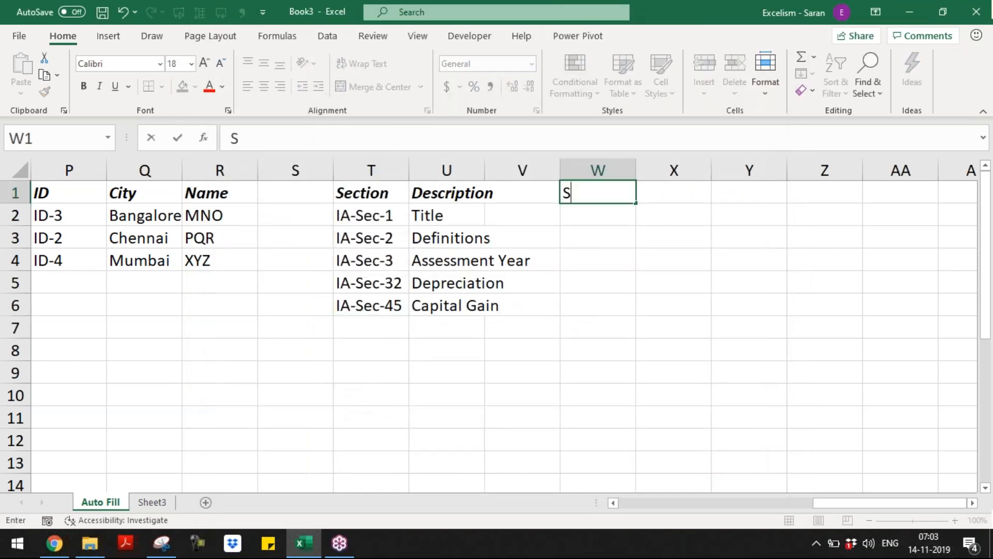
pyautogui.press('BackSpace')
pyautogui.press('BackSpace')
pyautogui.write('ection')
pyautogui.press('Return')
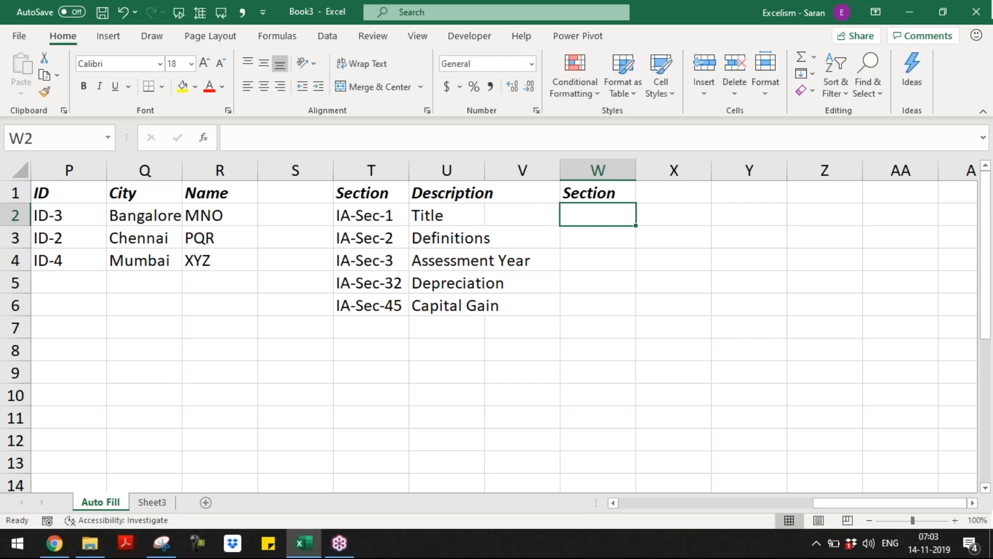
pyautogui.write('IA-Se')
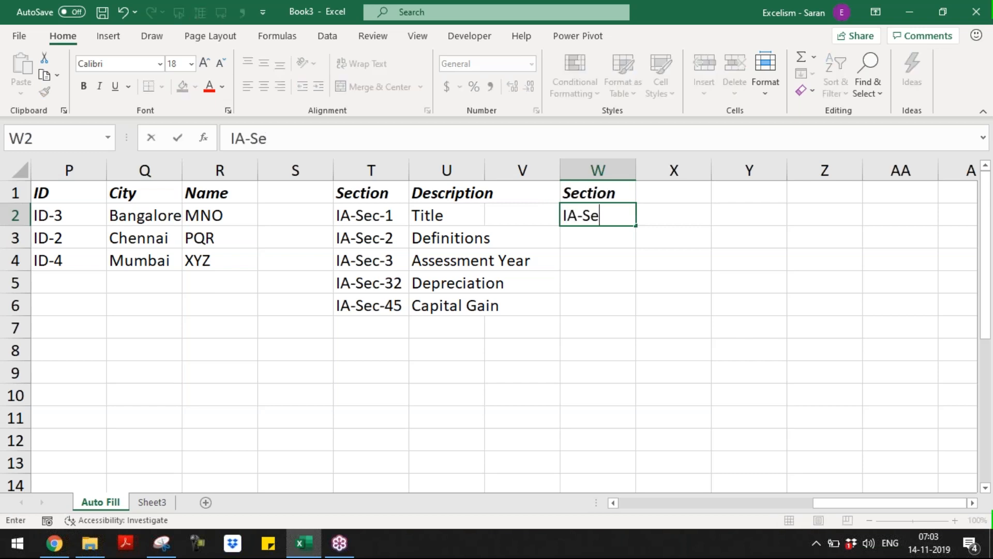
pyautogui.write('c-32')
pyautogui.press('Tab')
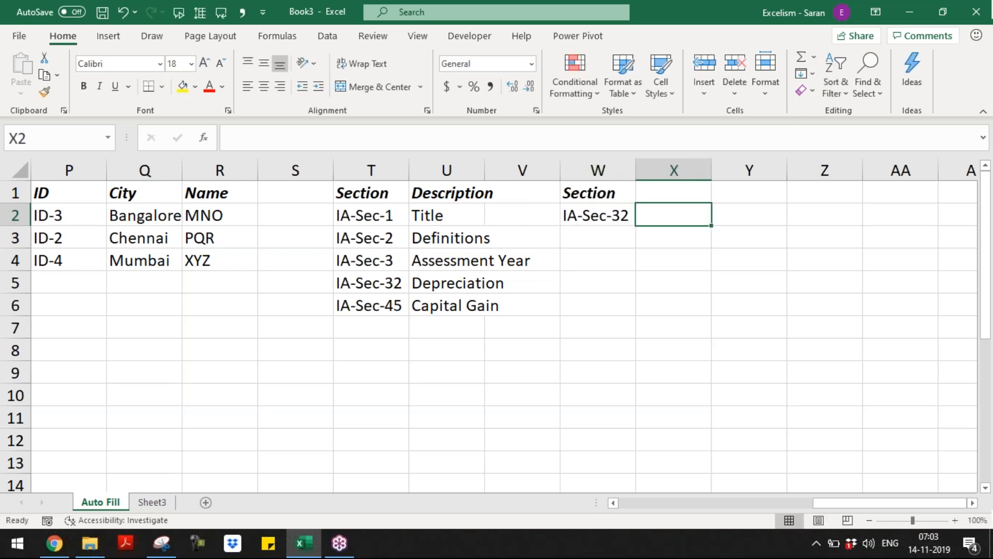
pyautogui.click(604, 210)
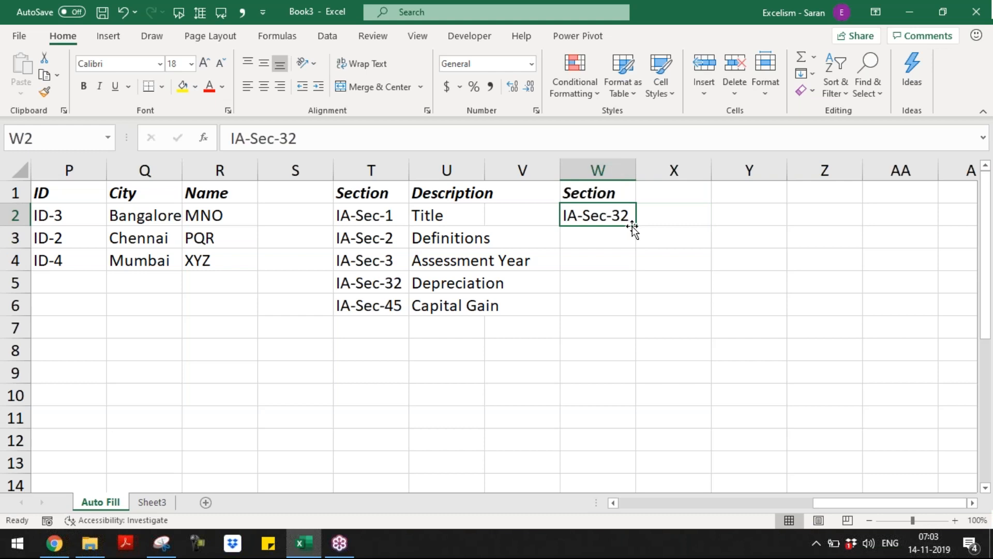
pyautogui.moveTo(636, 225); pyautogui.dragTo(712, 226)
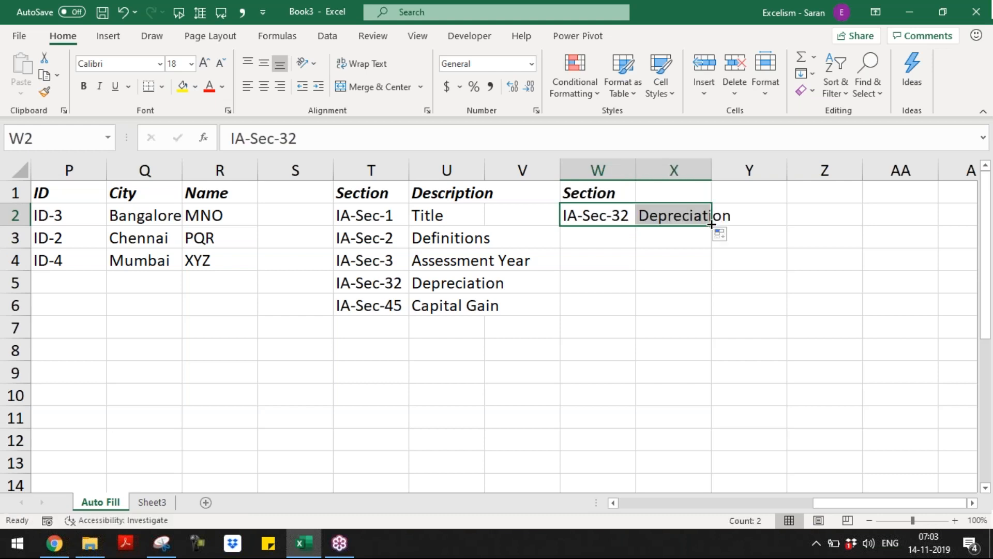
# Enter IA-Sec-3 in W4 and fill it down to Assessment Year
pyautogui.click(602, 262)
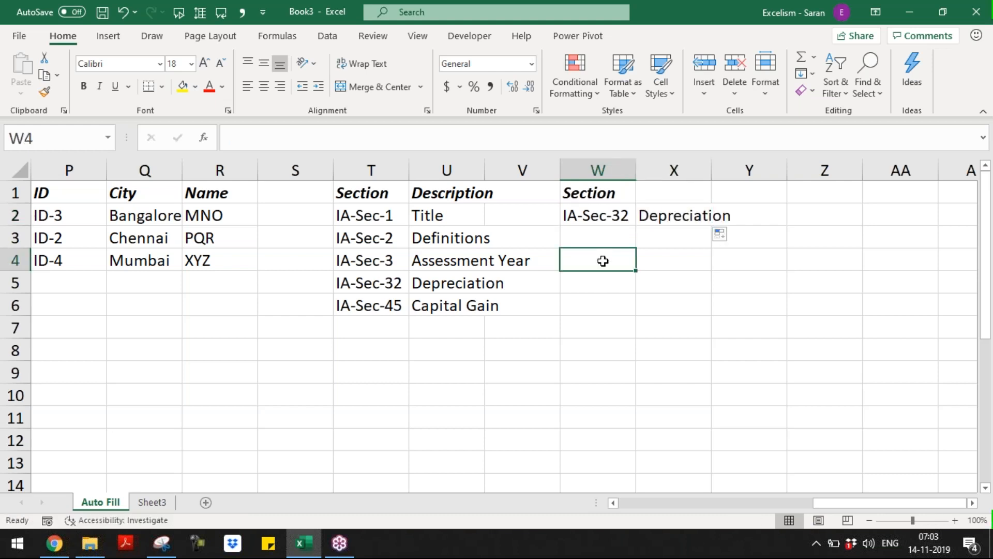
pyautogui.write('IA-Sec-3')
pyautogui.press('Tab')
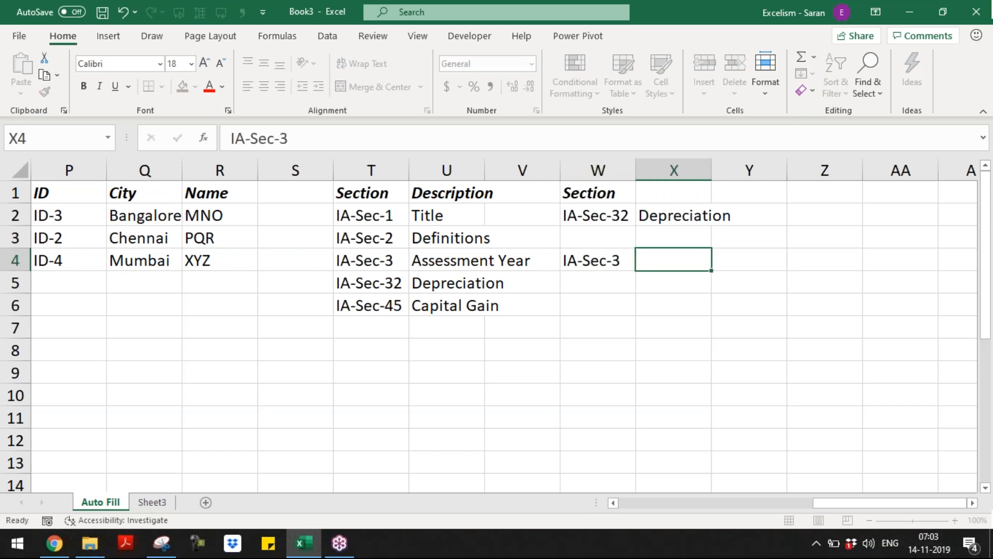
pyautogui.click(624, 261)
pyautogui.moveTo(635, 270); pyautogui.dragTo(634, 291)
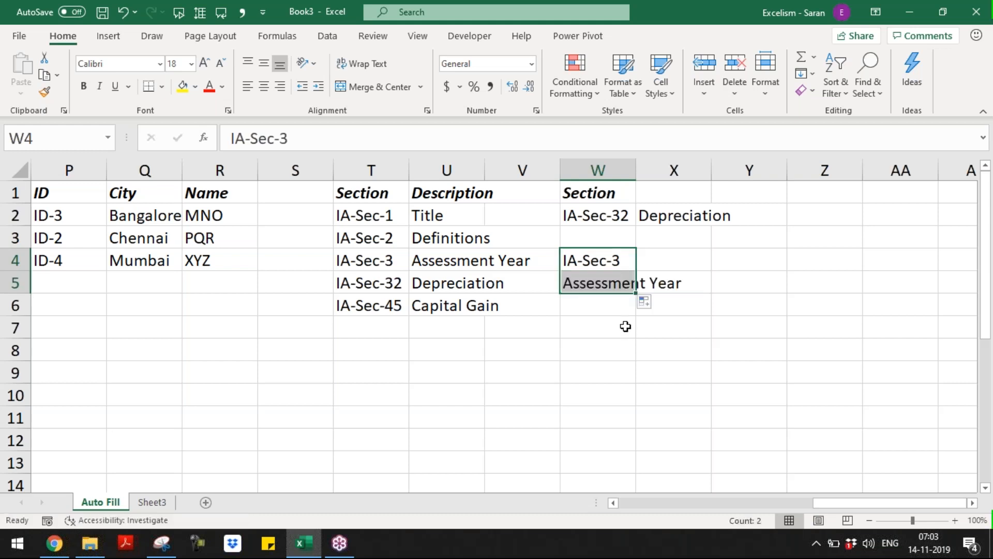
# Enter Depreciation in W7 and fill it down to IA-Sec-32
pyautogui.click(607, 324)
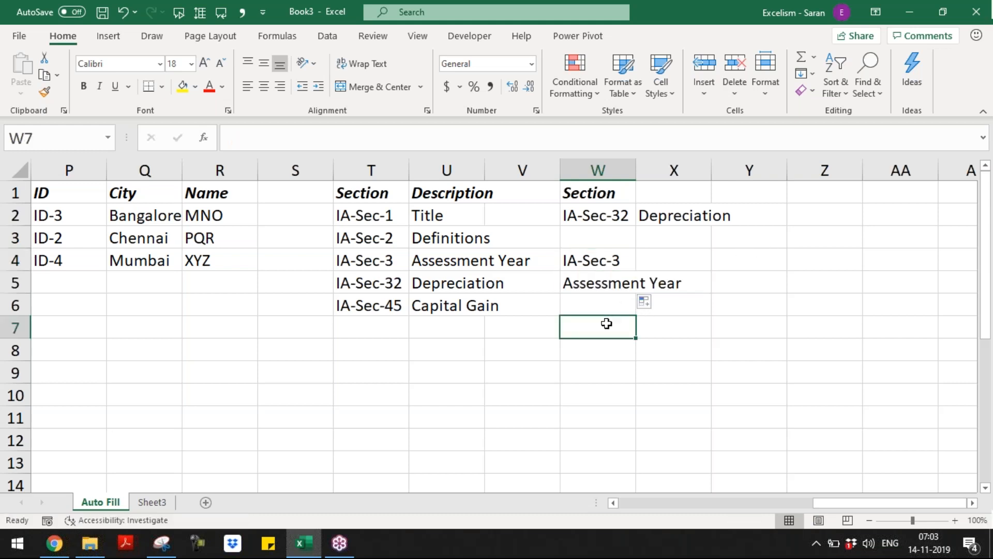
pyautogui.click(613, 349)
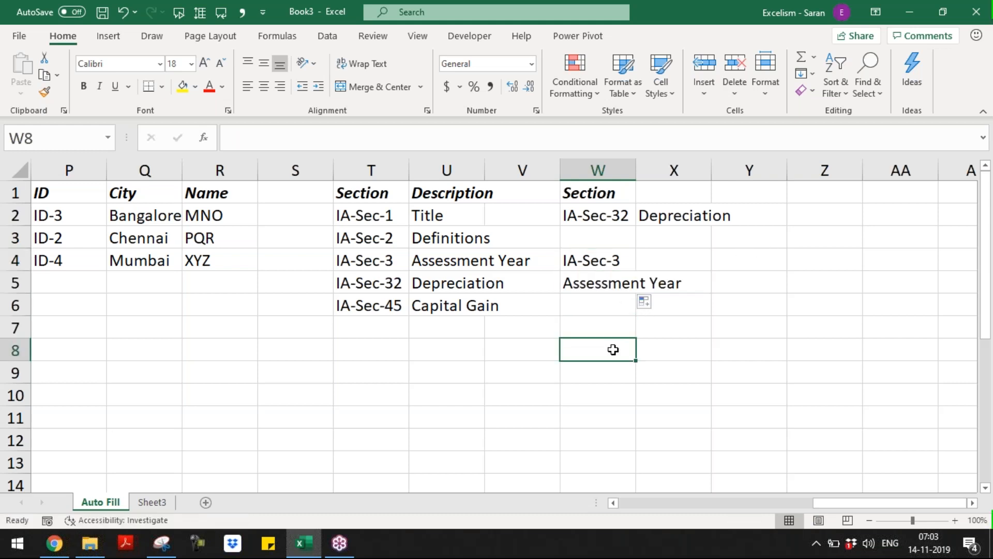
pyautogui.press('Up')
pyautogui.write('S')
pyautogui.press('BackSpace')
pyautogui.write('Depreciation')
pyautogui.press('BackSpace')
pyautogui.write('on')
pyautogui.press('Return')
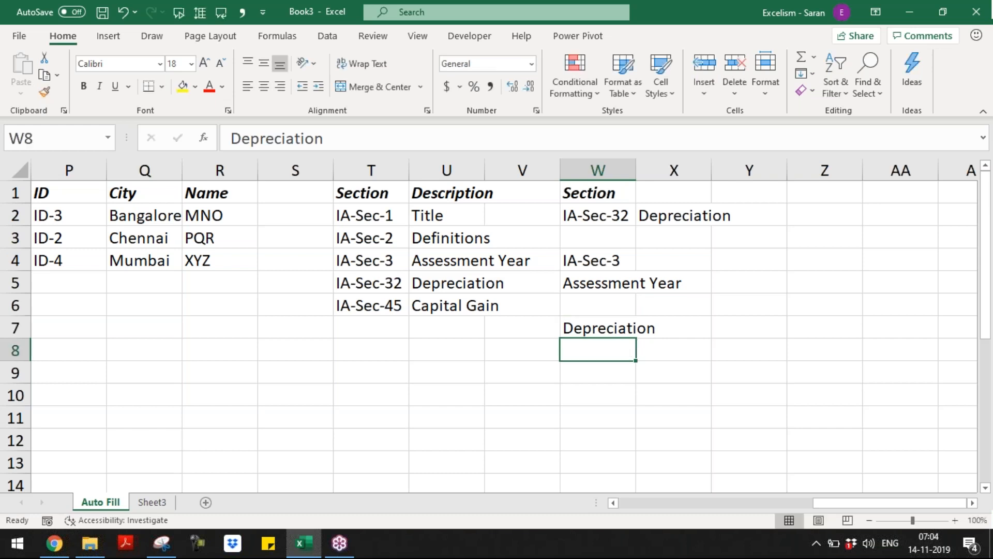
pyautogui.click(457, 284)
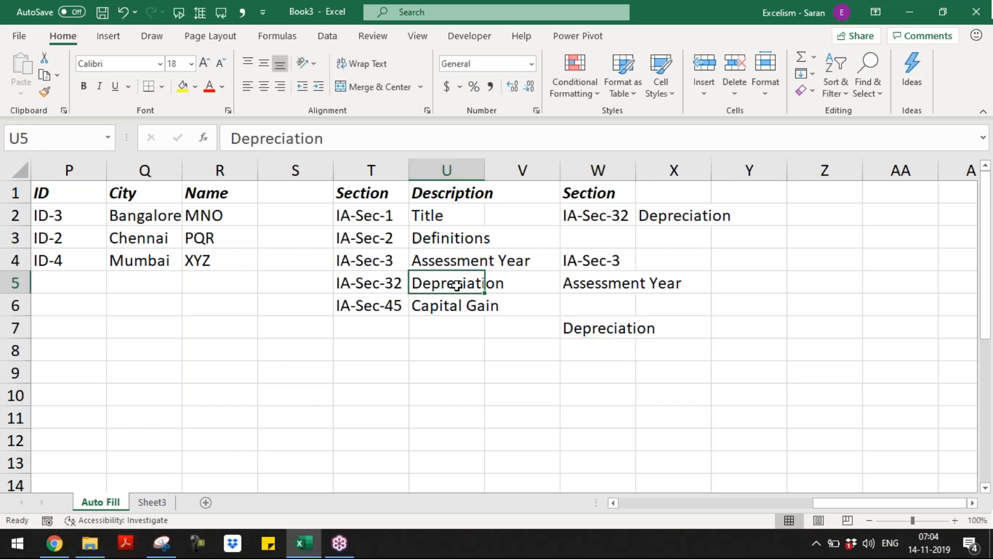
pyautogui.click(615, 325)
pyautogui.moveTo(636, 337); pyautogui.dragTo(635, 357)
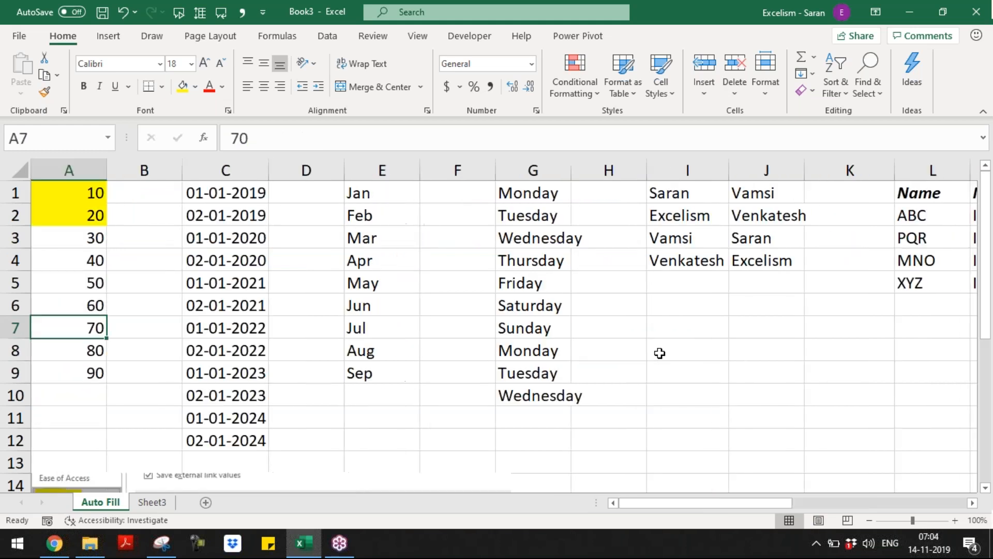
# Return to column A and nudge the pasted screenshot slightly lower
pyautogui.press('Down')
pyautogui.press('Down')
pyautogui.press('Down')
pyautogui.press('Down')
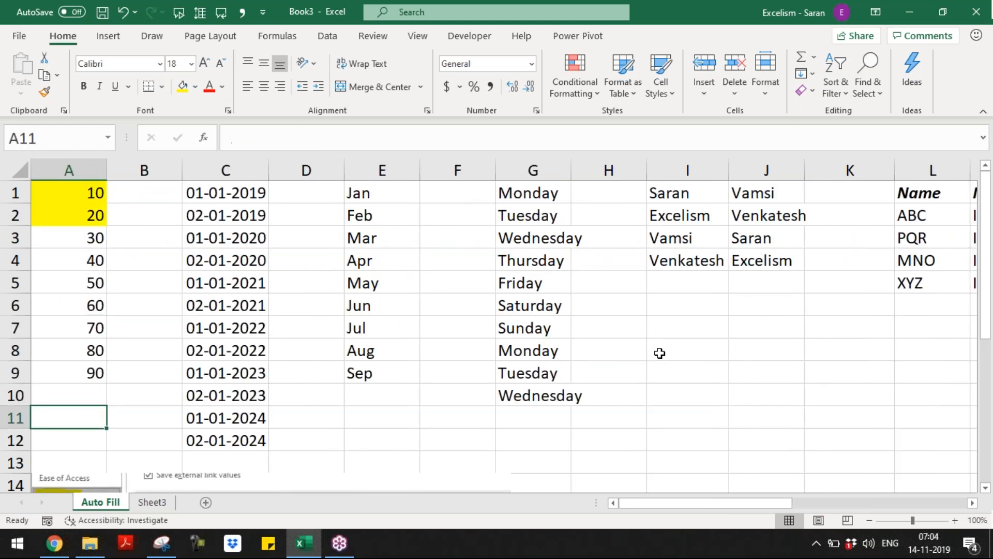
pyautogui.press('Down')
pyautogui.press('Down')
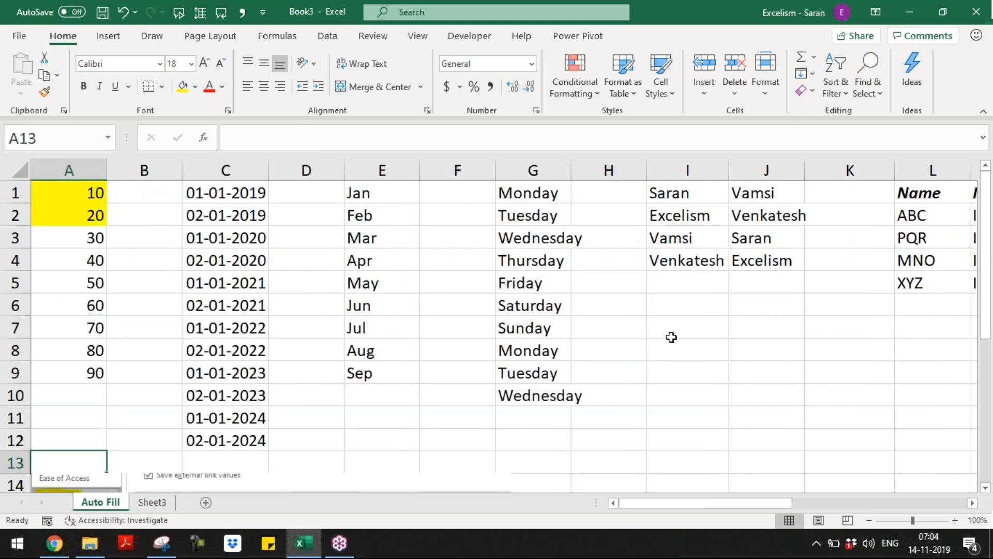
pyautogui.hotkey('shift', 'space')
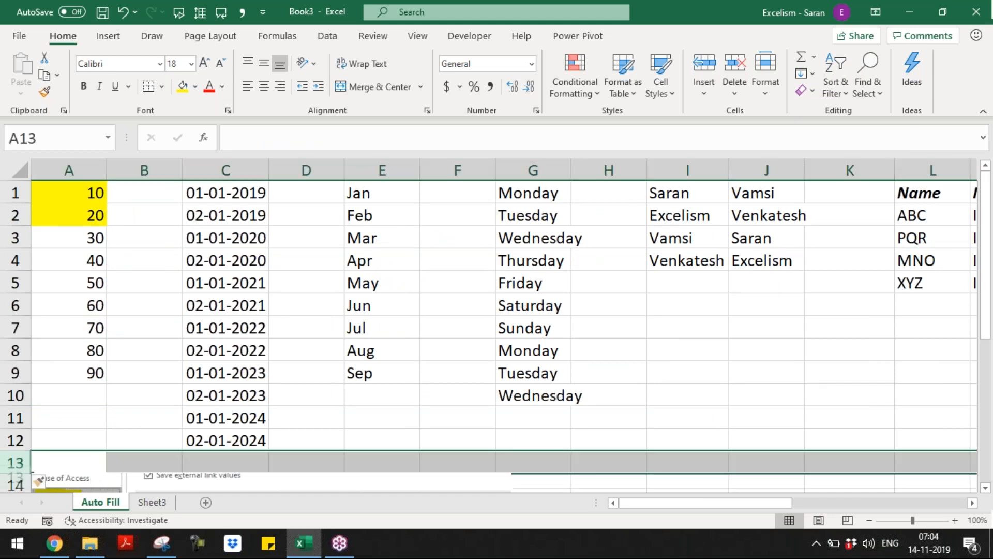
pyautogui.press('Down')
pyautogui.press('Down')
pyautogui.press('Down')
pyautogui.press('Up')
pyautogui.press('Up')
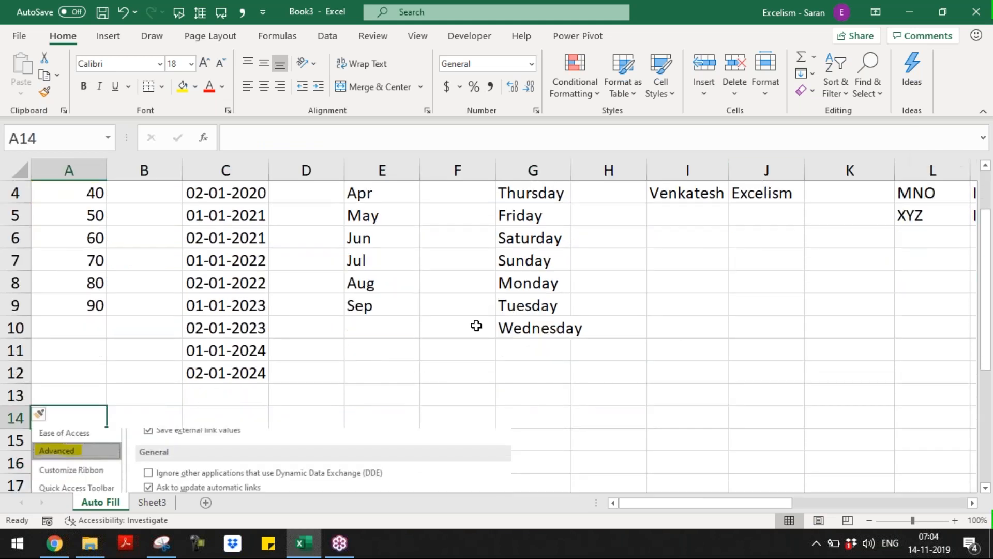
pyautogui.click(313, 450)
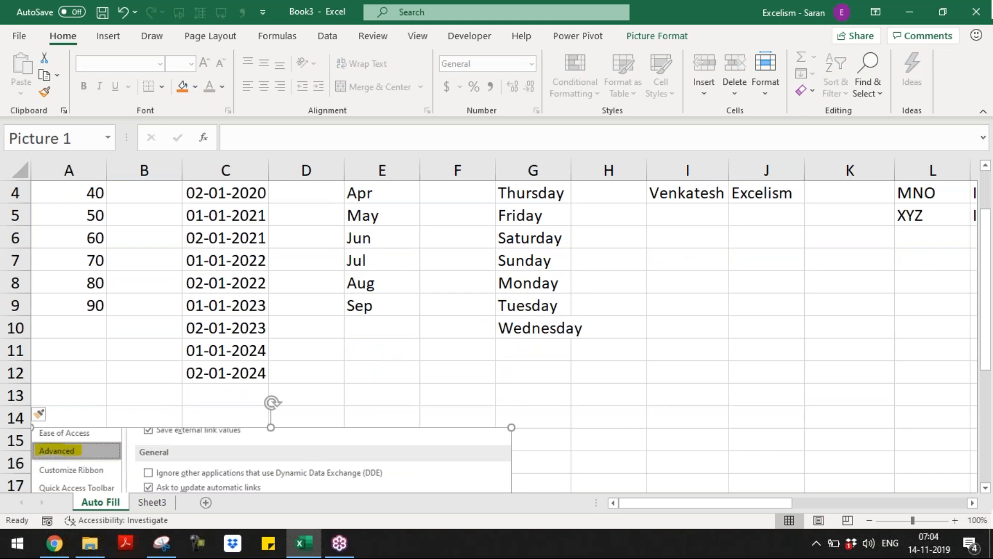
pyautogui.moveTo(313, 450); pyautogui.dragTo(313, 453)
# Enter 'Navigation to add the Custom List' in A14 and make it bold italic
pyautogui.click(86, 415)
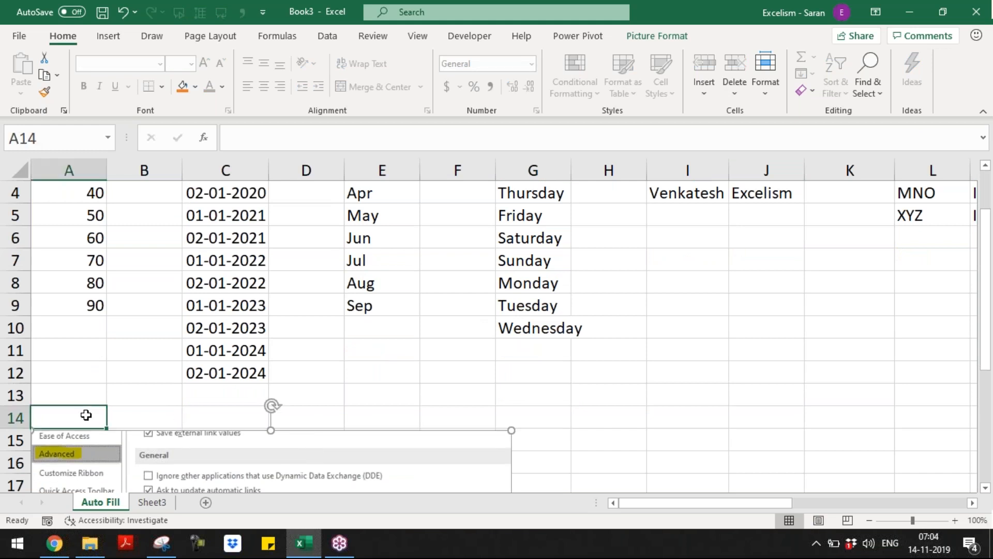
pyautogui.write('Navigation to add the Cus')
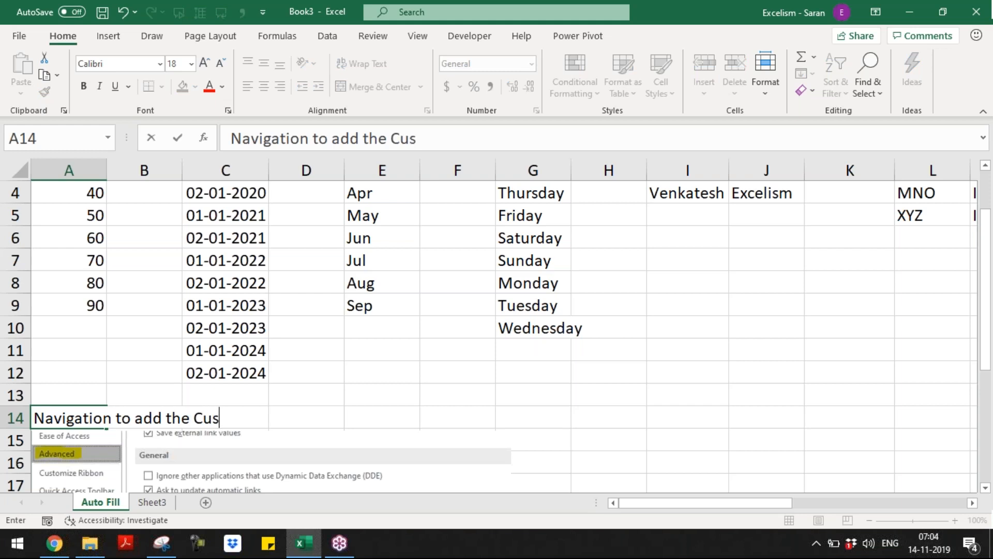
pyautogui.write('tom List')
pyautogui.press('Return')
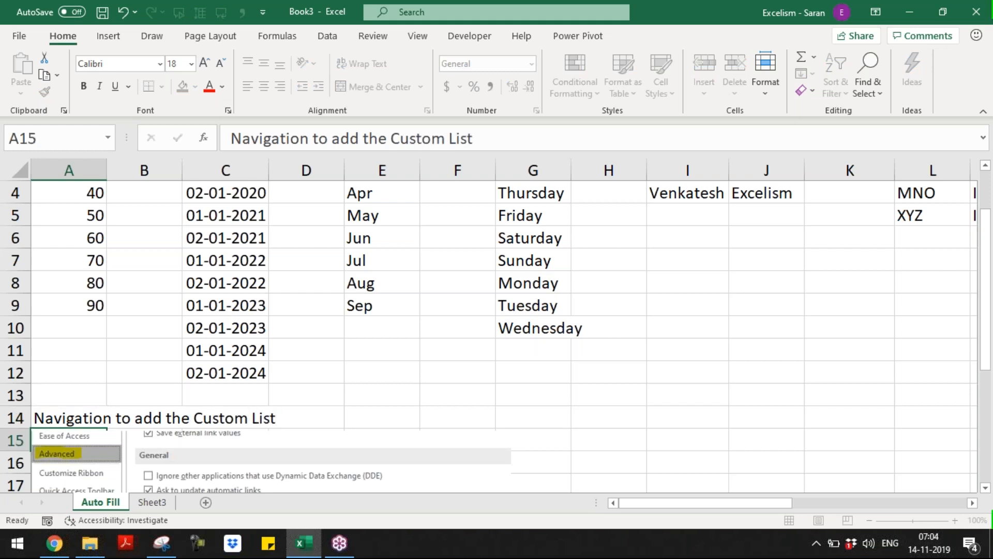
pyautogui.press('Up')
pyautogui.hotkey('ctrl', 'b')
pyautogui.hotkey('ctrl', 'i')
pyautogui.press('Down')
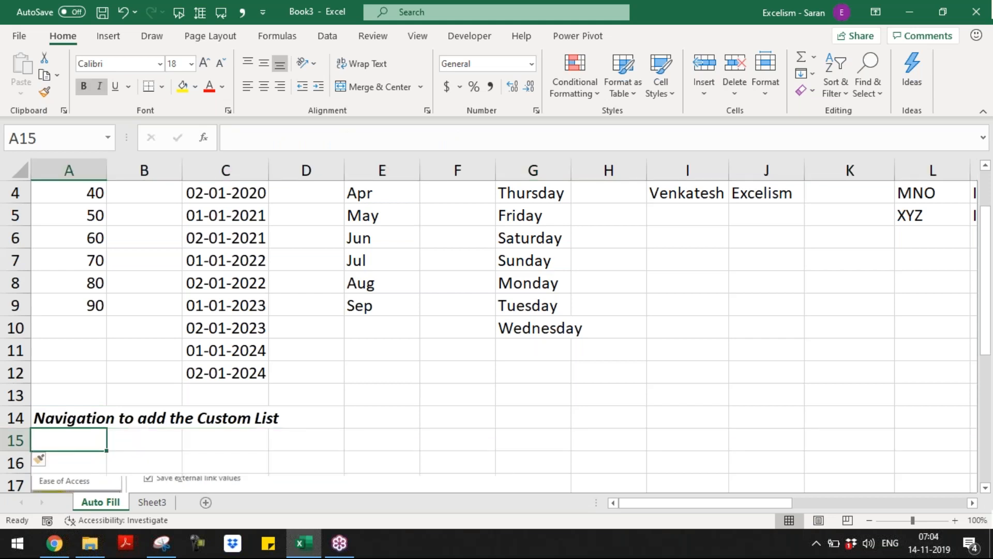
# Enter 'File Tab --> Advance Section --> General Cetegory --> Edit Custom Lists' in A15 without bold or italic
pyautogui.write('File Tab --> A')
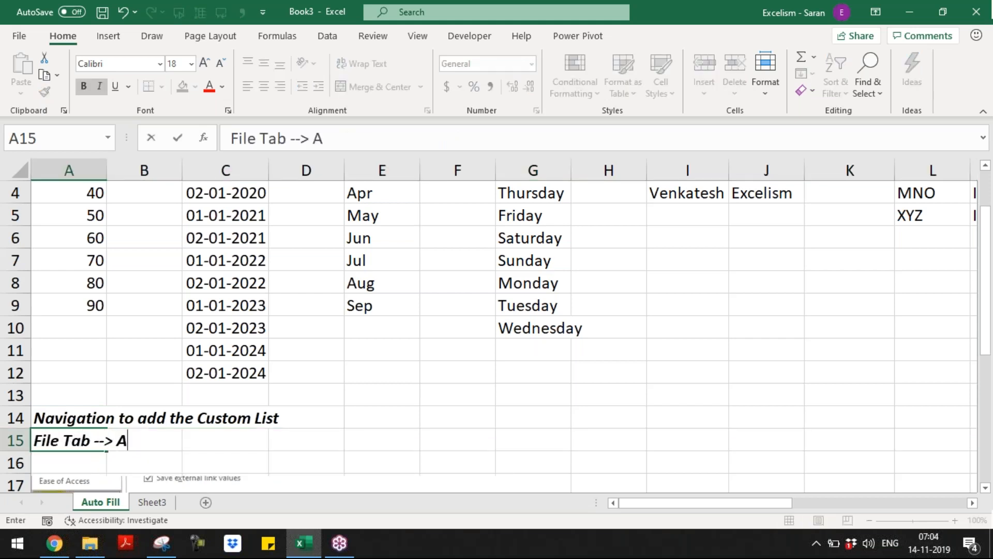
pyautogui.write('dvance Section')
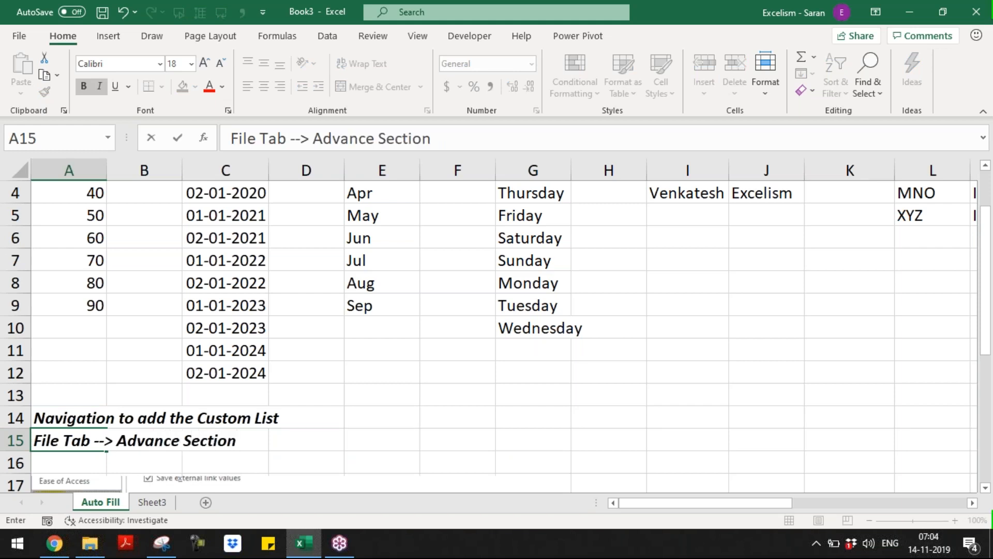
pyautogui.write(' -->')
pyautogui.moveTo(987, 277); pyautogui.dragTo(991, 329)
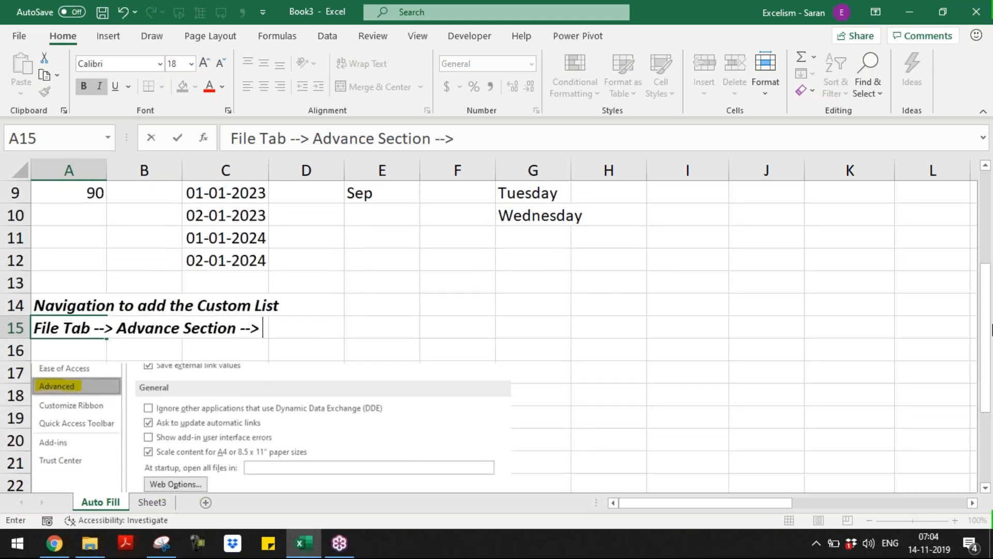
pyautogui.write('General Ceetegory -->')
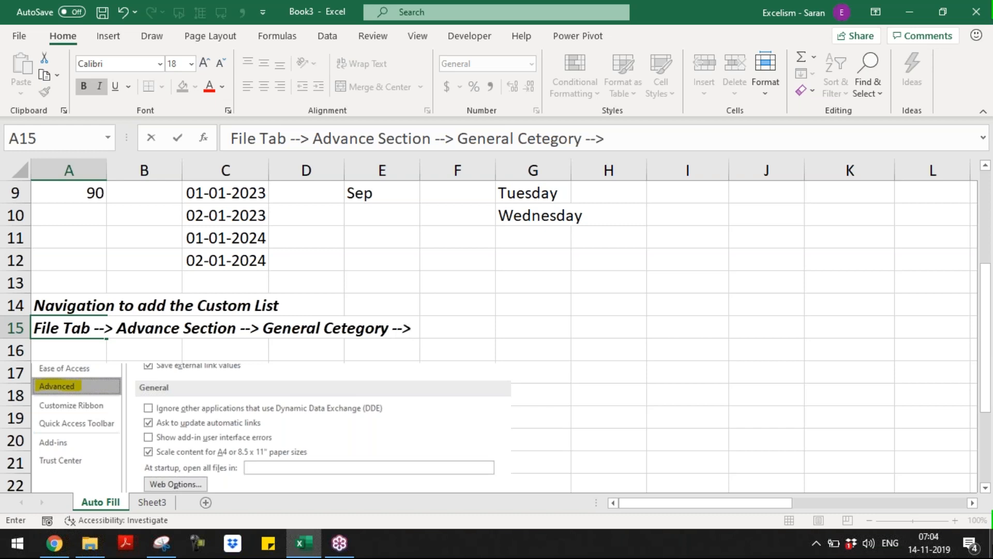
pyautogui.moveTo(992, 398); pyautogui.dragTo(992, 434)
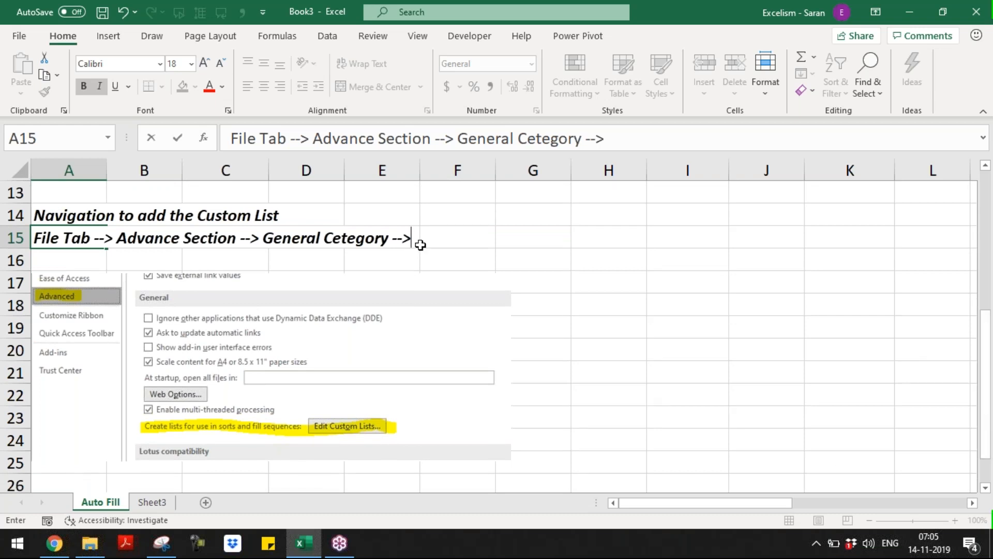
pyautogui.write('Edit Cust')
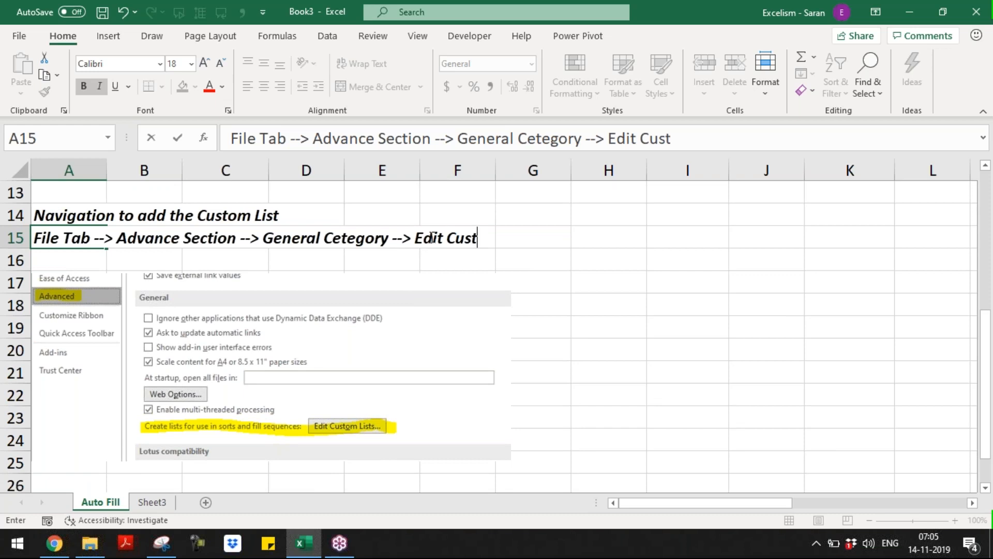
pyautogui.write('om Lists')
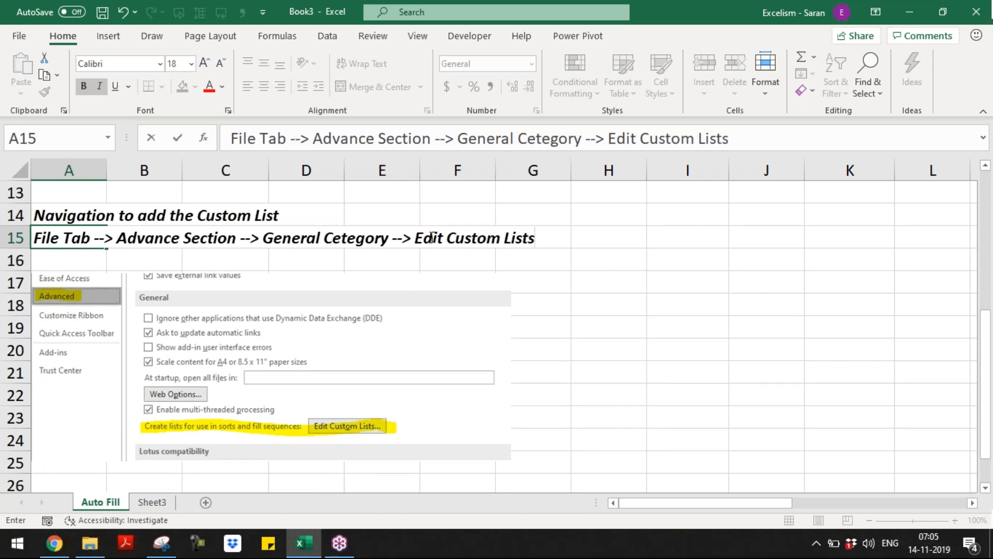
pyautogui.press('Return')
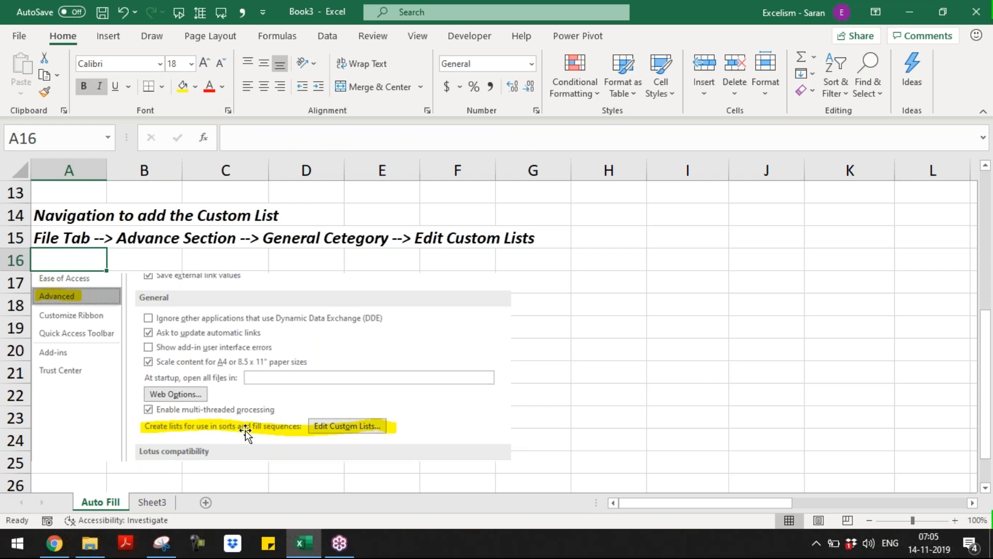
pyautogui.press('Up')
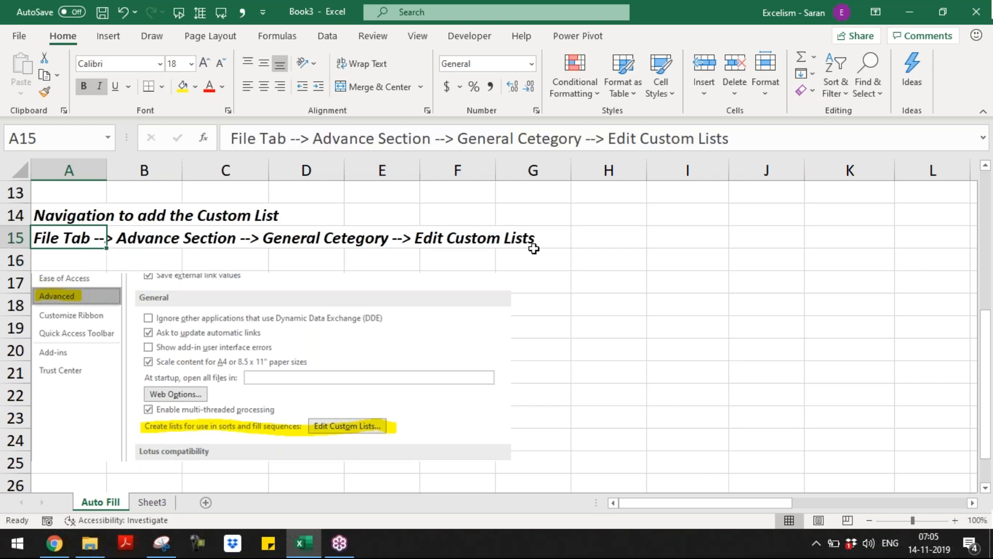
pyautogui.hotkey('ctrl', 'b')
pyautogui.hotkey('ctrl', 'i')
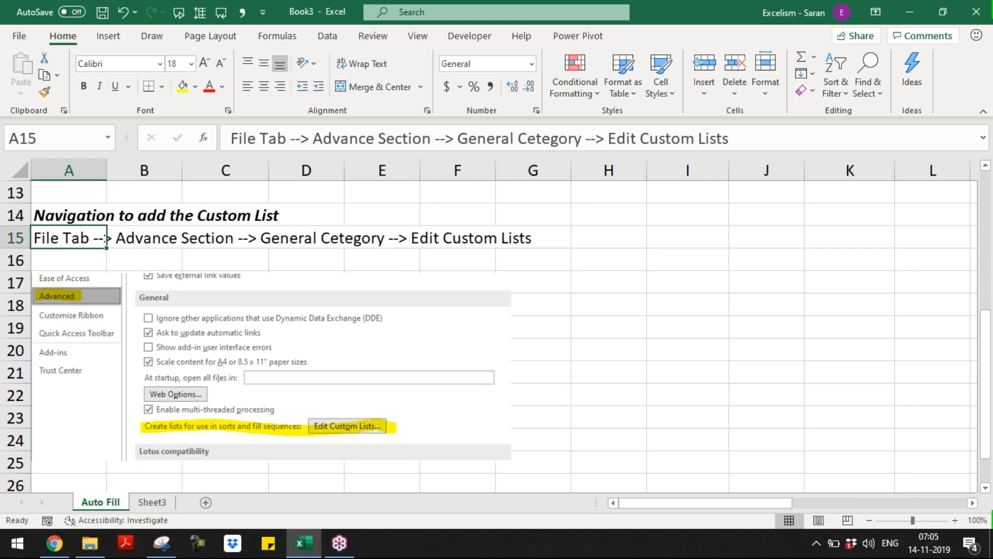
# Return to A1 and jump across row 1 to the Name header in R1
pyautogui.press('Up')
pyautogui.press('Up')
pyautogui.press('Up')
pyautogui.press('Up')
pyautogui.press('Up')
pyautogui.press('Up')
pyautogui.press('Up')
pyautogui.press('Up')
pyautogui.press('Up')
pyautogui.press('Up')
pyautogui.press('Up')
pyautogui.press('Up')
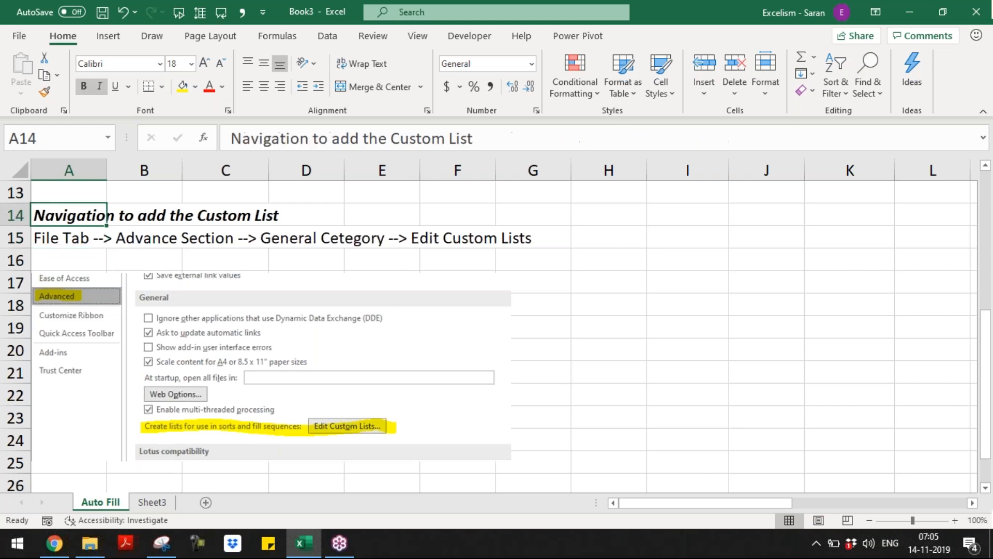
pyautogui.press('Up')
pyautogui.press('Up')
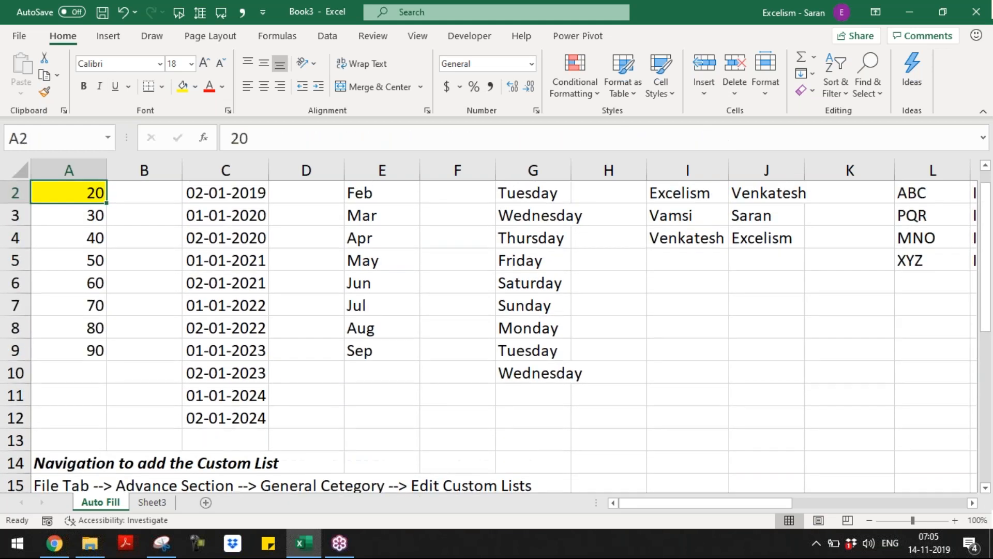
pyautogui.hotkey('ctrl', 'Right')
pyautogui.hotkey('ctrl', 'Right')
pyautogui.hotkey('ctrl', 'Right')
pyautogui.hotkey('ctrl', 'Right')
pyautogui.hotkey('ctrl', 'Right')
pyautogui.hotkey('ctrl', 'Right')
pyautogui.hotkey('ctrl', 'Right')
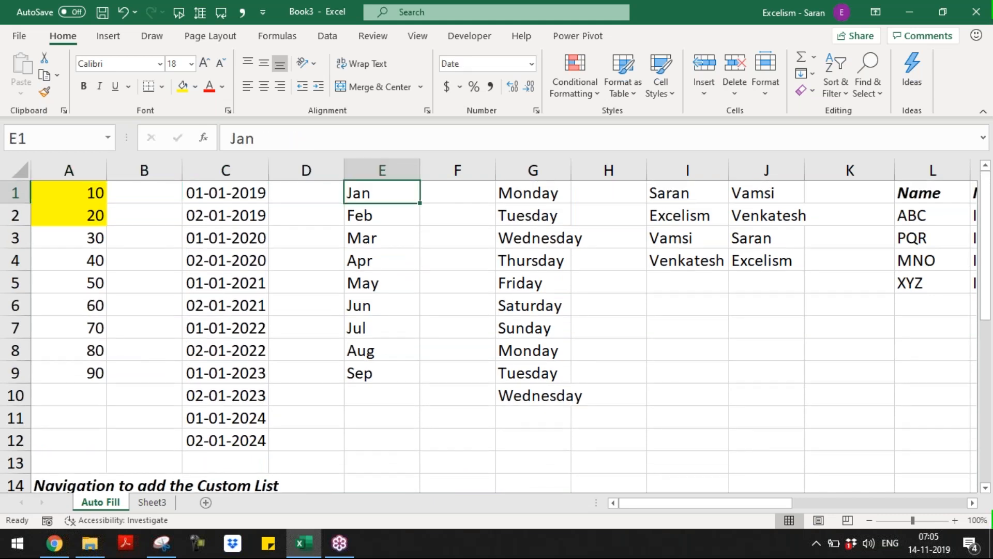
pyautogui.hotkey('ctrl', 'Right')
pyautogui.hotkey('ctrl', 'Right')
pyautogui.hotkey('ctrl', 'Right')
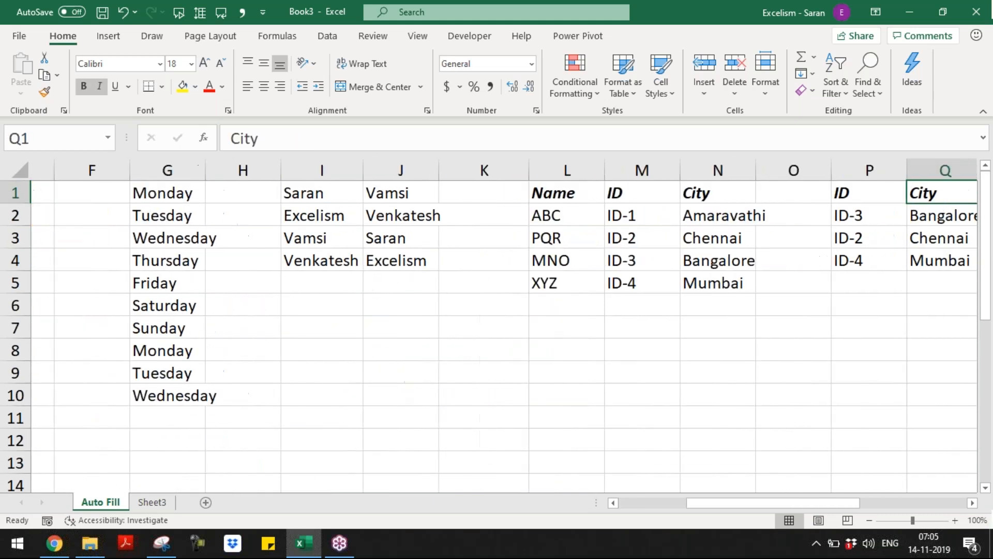
# Rename Sheet3 to Flash Fill and switch to the Batch 9 folder window
pyautogui.click(154, 502)
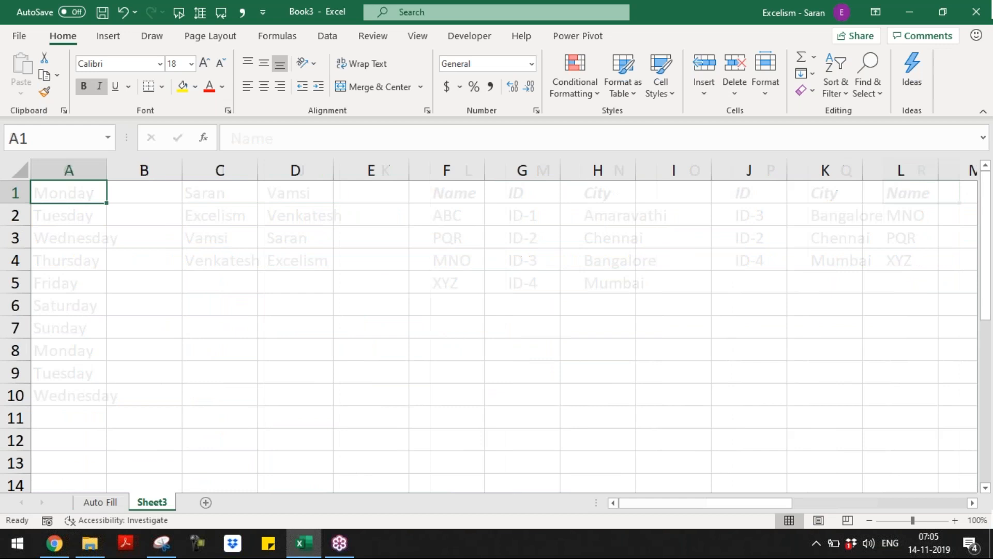
pyautogui.write('Flash Fill')
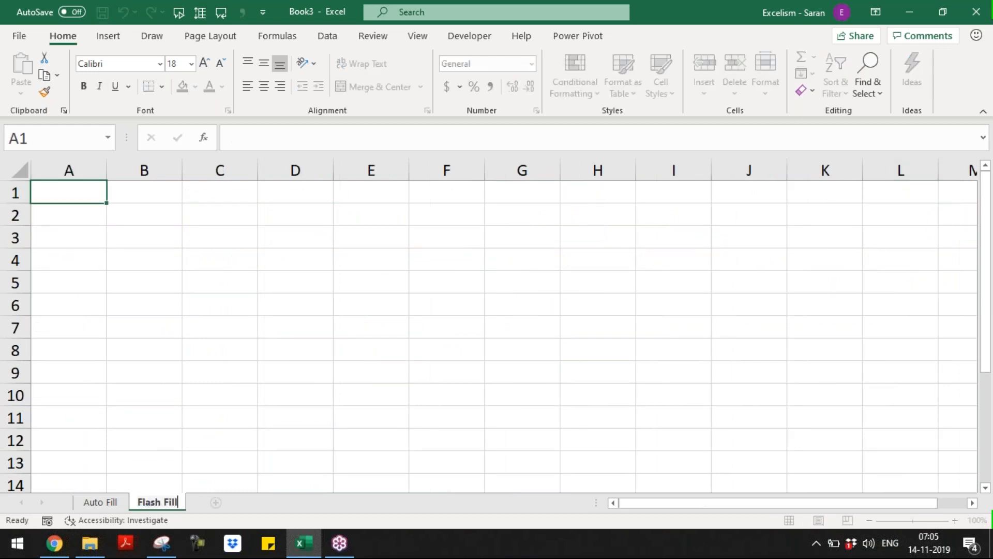
pyautogui.press('Return')
pyautogui.hotkey('alt', 'Tab')
pyautogui.hotkey('alt', 'Tab')
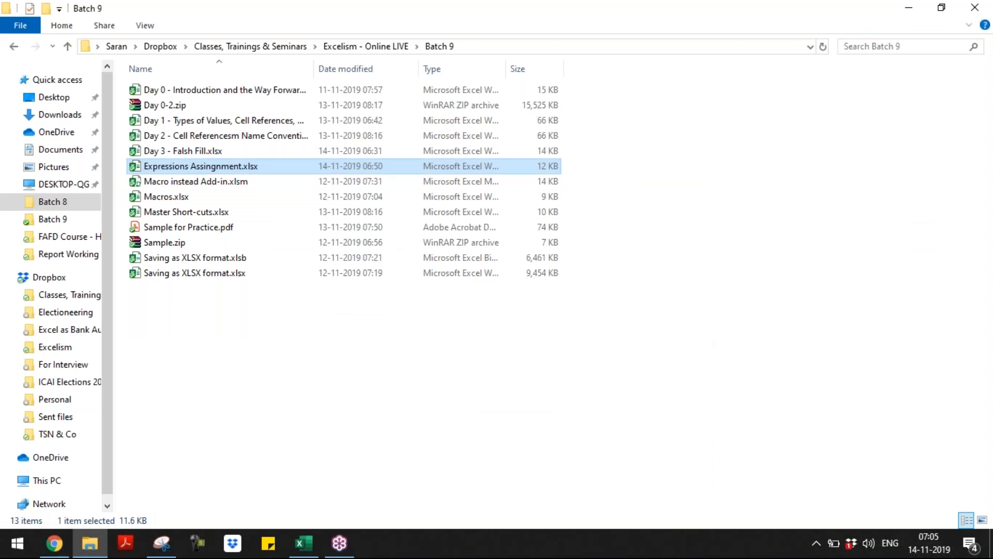
# Select Day 3 - Falsh Fill.xlsx in the Batch 9 folder and open it
pyautogui.press('Down')
pyautogui.press('Down')
pyautogui.press('Down')
pyautogui.press('Down')
pyautogui.press('Down')
pyautogui.press('Down')
pyautogui.press('Down')
pyautogui.press('Up')
pyautogui.press('Up')
pyautogui.press('Up')
pyautogui.press('Up')
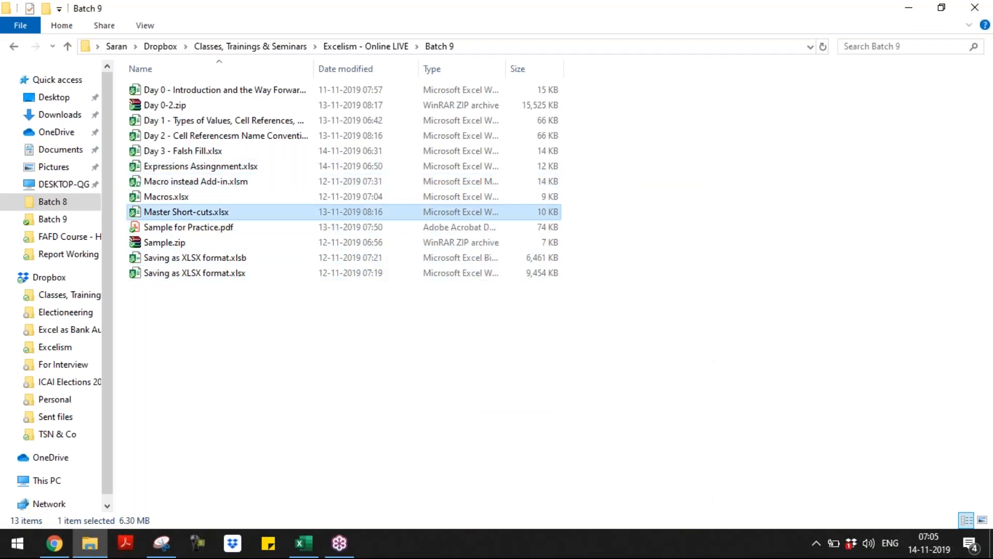
pyautogui.press('Up')
pyautogui.press('Up')
pyautogui.press('Up')
pyautogui.press('Up')
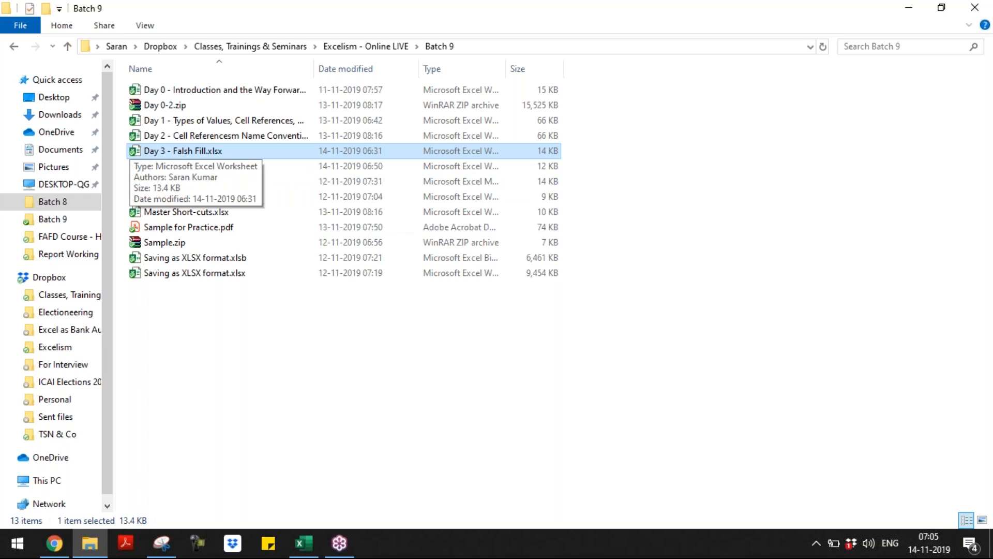
pyautogui.hotkey('alt', 'Tab')
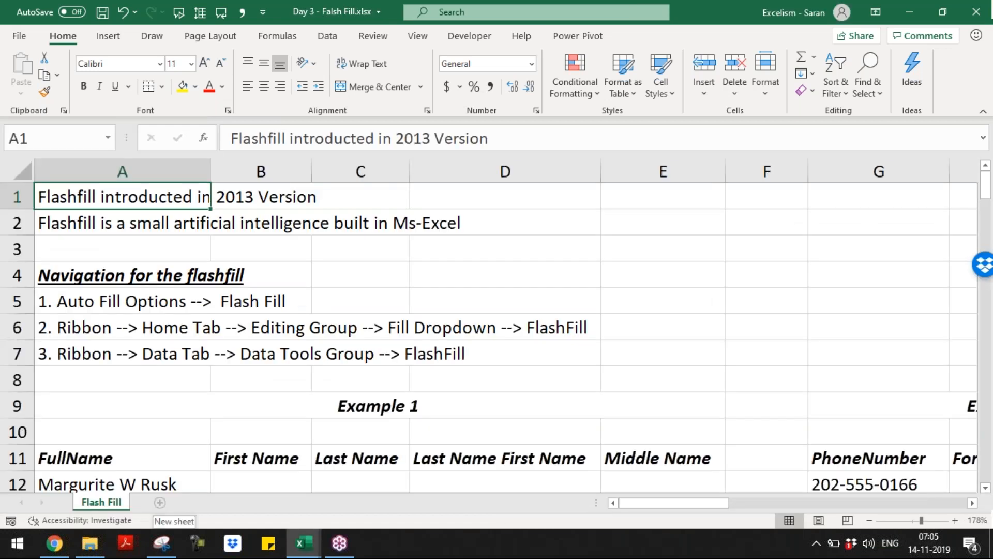
# Copy the Day 3 sheet contents, paste into Book3, then undo the paste
pyautogui.hotkey('shift', 'Down')
pyautogui.hotkey('ctrl', 'c')
pyautogui.hotkey('alt', 'Tab')
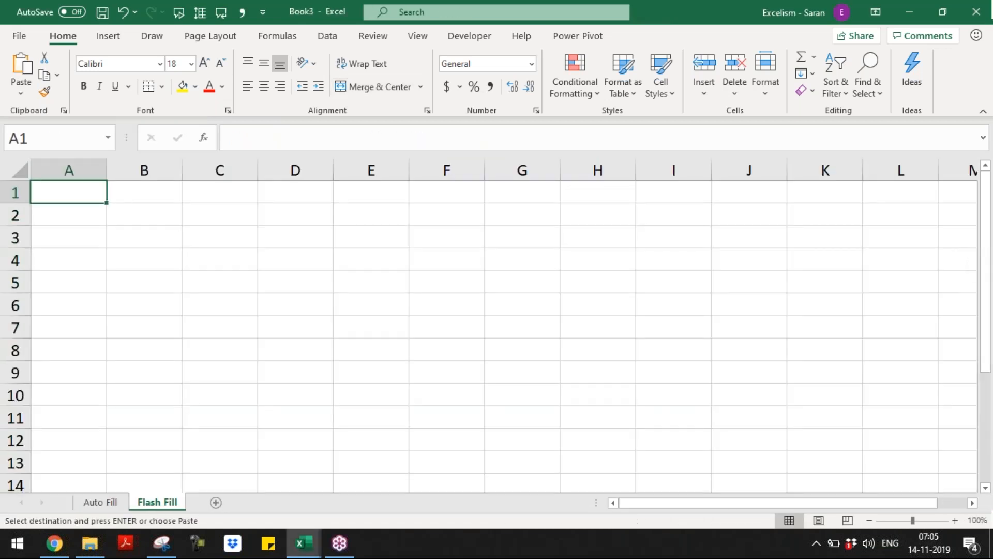
pyautogui.press('Return')
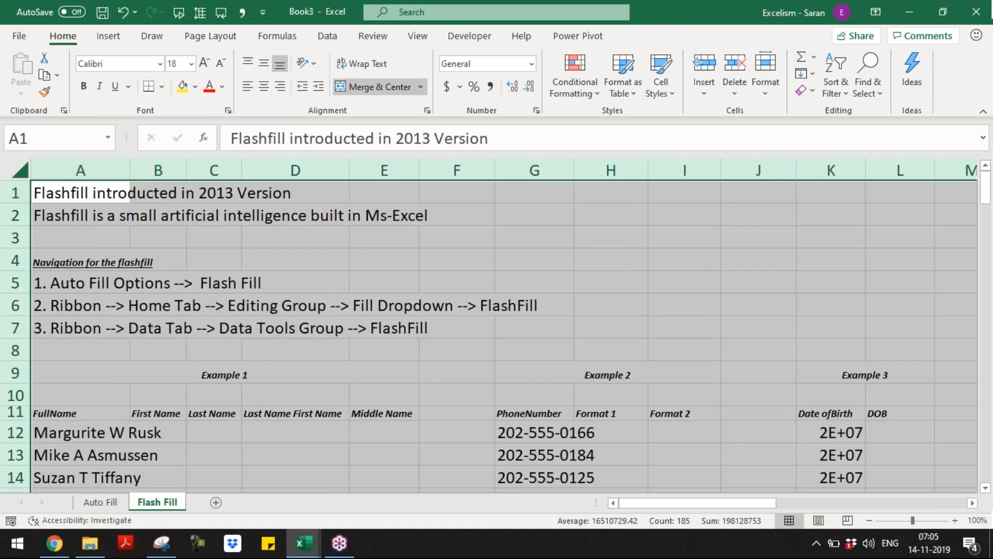
pyautogui.hotkey('ctrl', 'z')
# Try a values-only paste into Book3, undo it, and cancel the pending copy
pyautogui.hotkey('shift', 'F10')
pyautogui.press('r')
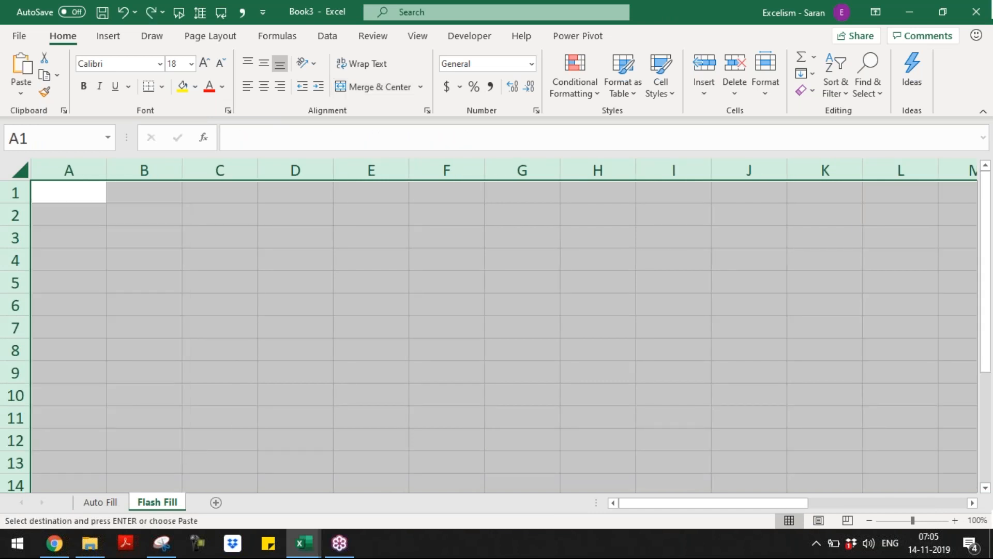
pyautogui.hotkey('shift', 'F10')
pyautogui.press('s')
pyautogui.press('v')
pyautogui.press('Return')
pyautogui.press('Return')
pyautogui.press('Return')
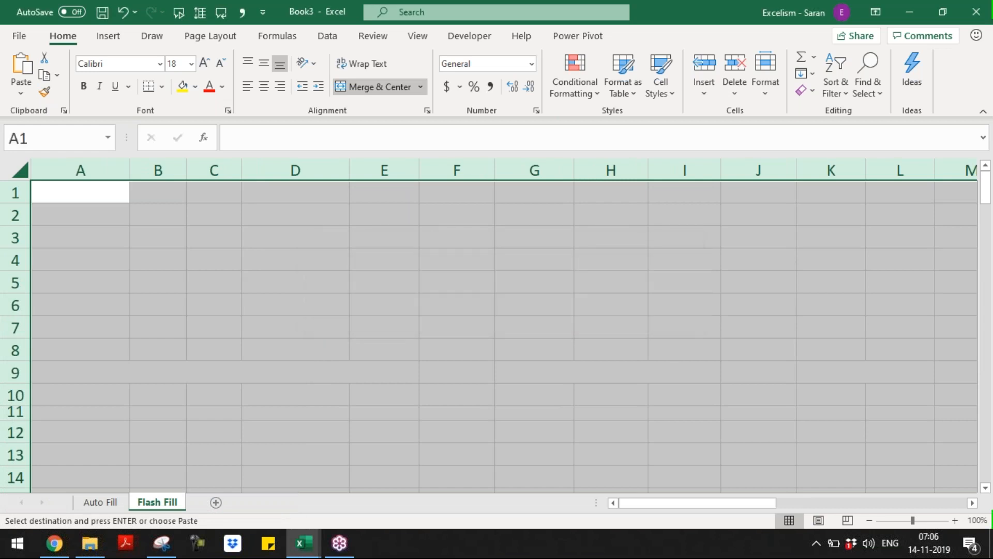
pyautogui.hotkey('ctrl', 'z')
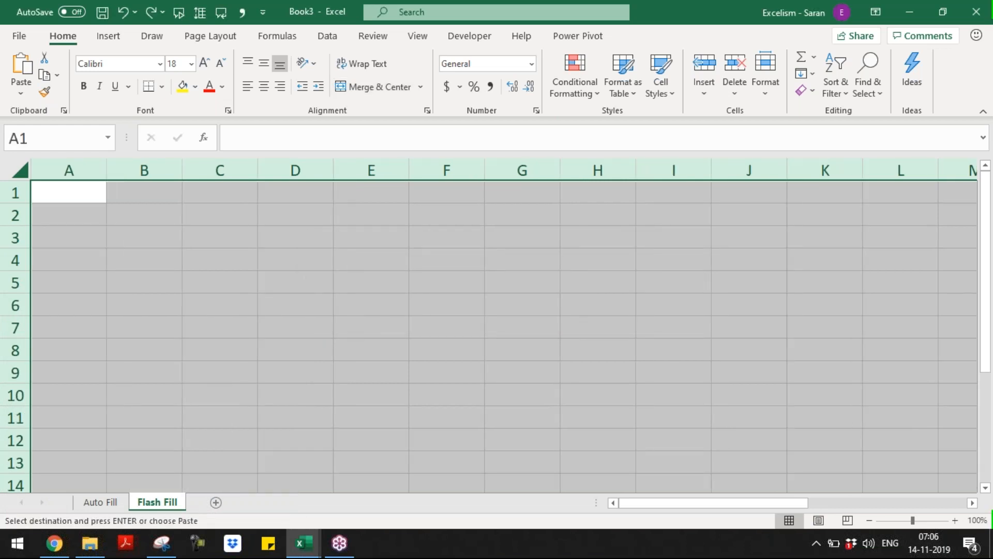
pyautogui.hotkey('alt', 'Tab')
pyautogui.press('Escape')
pyautogui.hotkey('alt', 'Tab')
pyautogui.hotkey('alt', 'Tab')
pyautogui.hotkey('alt', 'Tab')
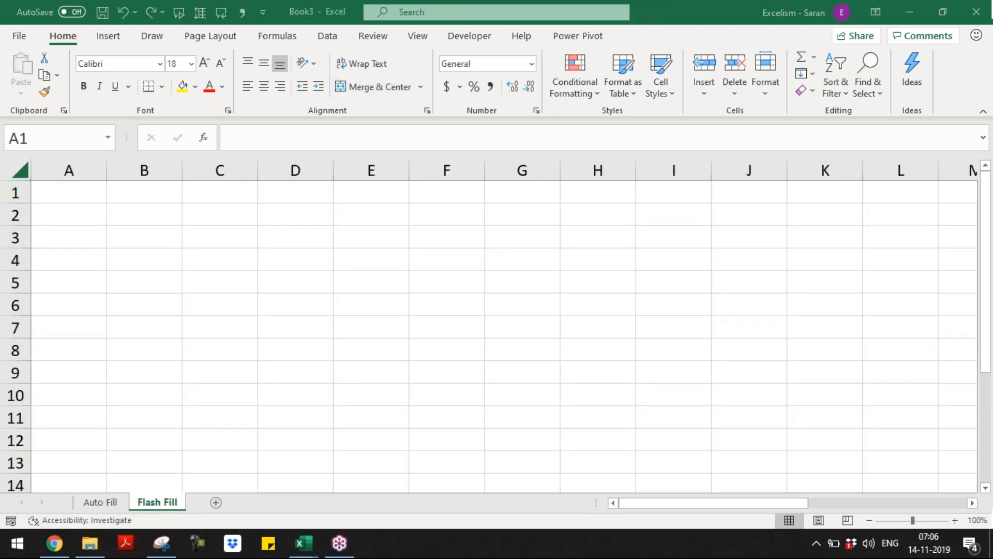
# Delete the Flash Fill sheet from Book3
pyautogui.hotkey('alt', 'e')
pyautogui.press('l')
pyautogui.press('Return')
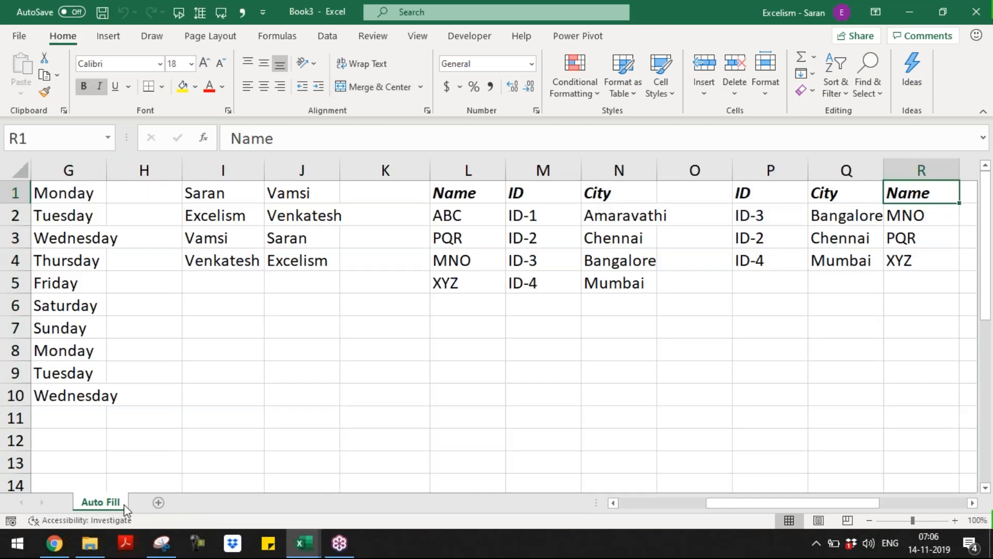
pyautogui.rightClick(113, 504)
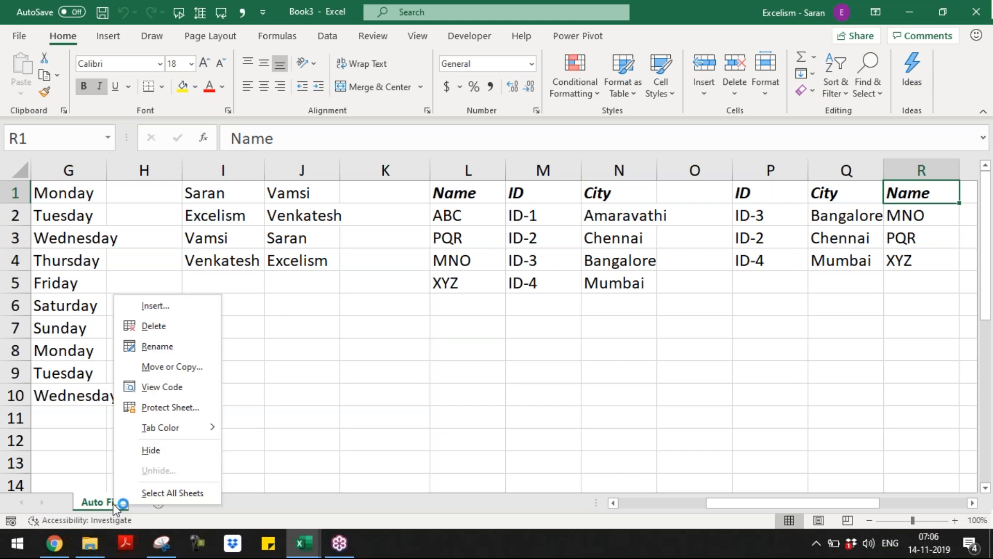
# In Move or Copy, choose Day 3 - Falsh Fill.xlsx as the Auto Fill sheet's destination
pyautogui.click(174, 368)
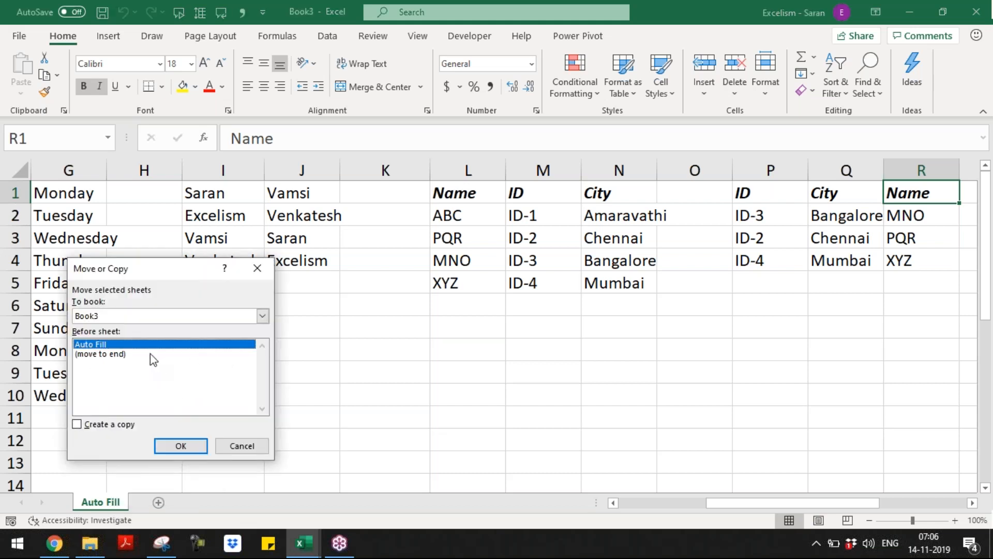
pyautogui.click(153, 355)
pyautogui.click(149, 317)
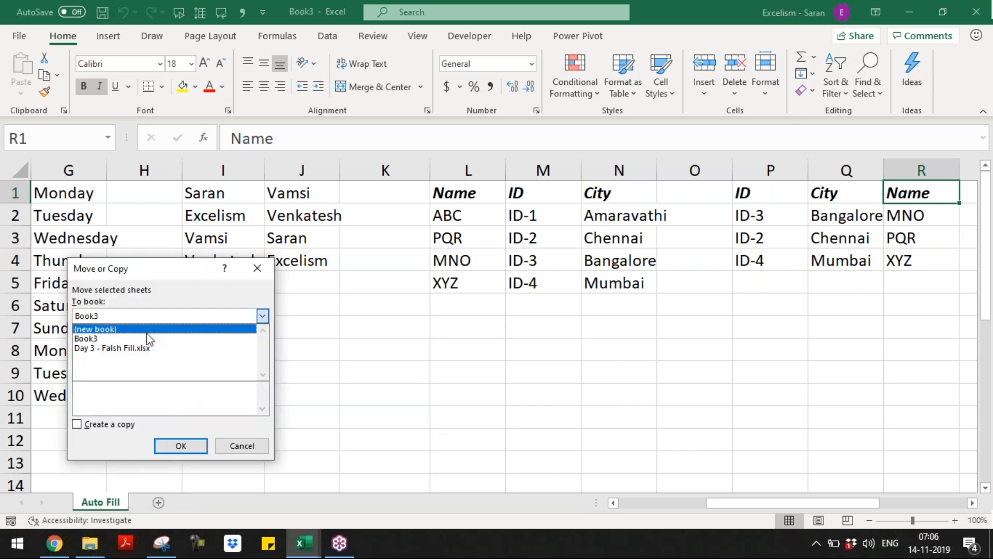
pyautogui.click(194, 398)
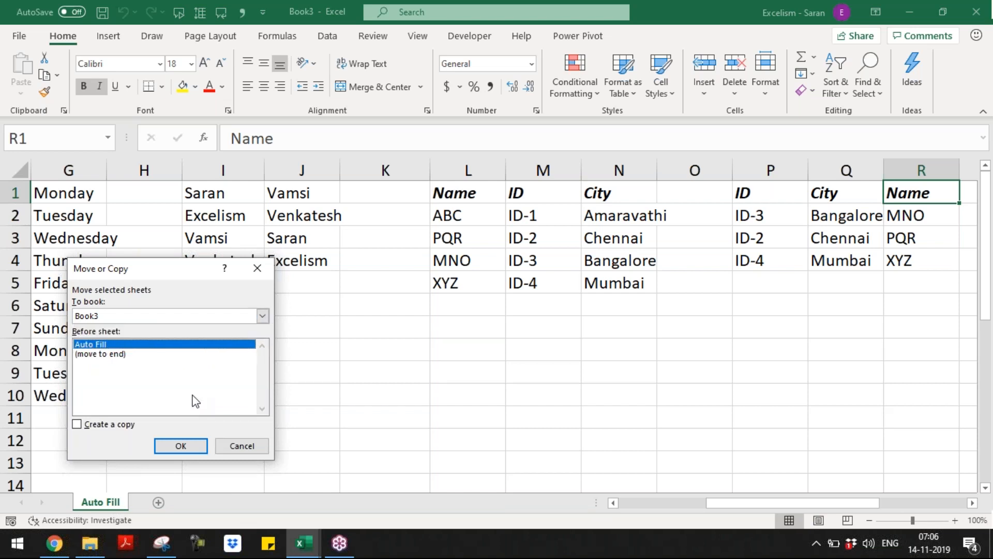
pyautogui.click(186, 320)
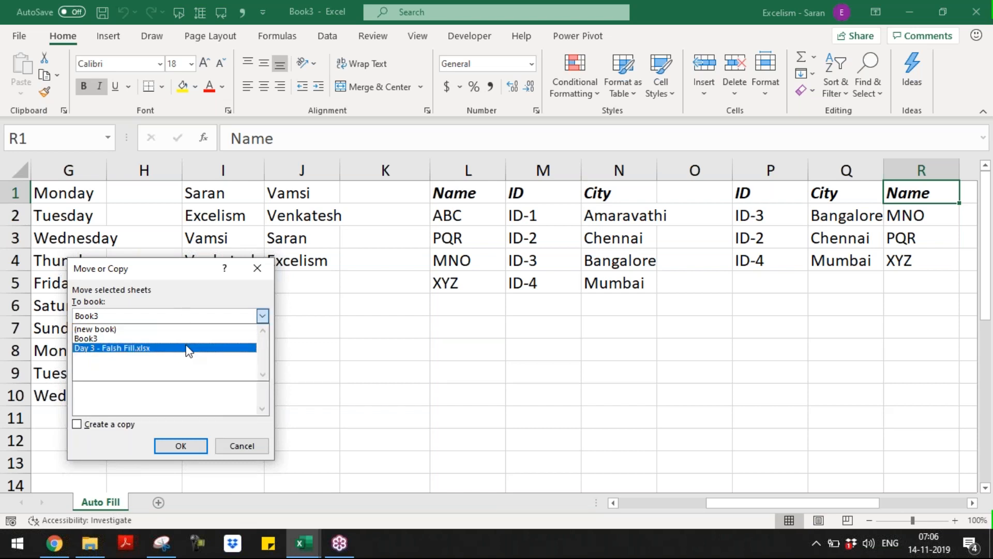
pyautogui.click(181, 350)
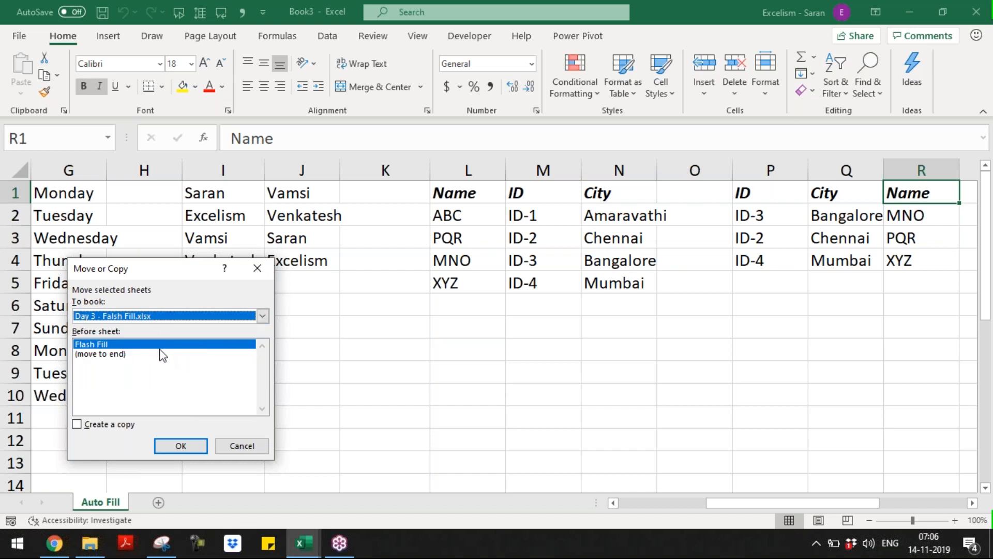
# Cancel the move, switch to Day 3 - Falsh Fill.xlsx and select the whole Flash Fill sheet
pyautogui.click(160, 352)
pyautogui.click(158, 344)
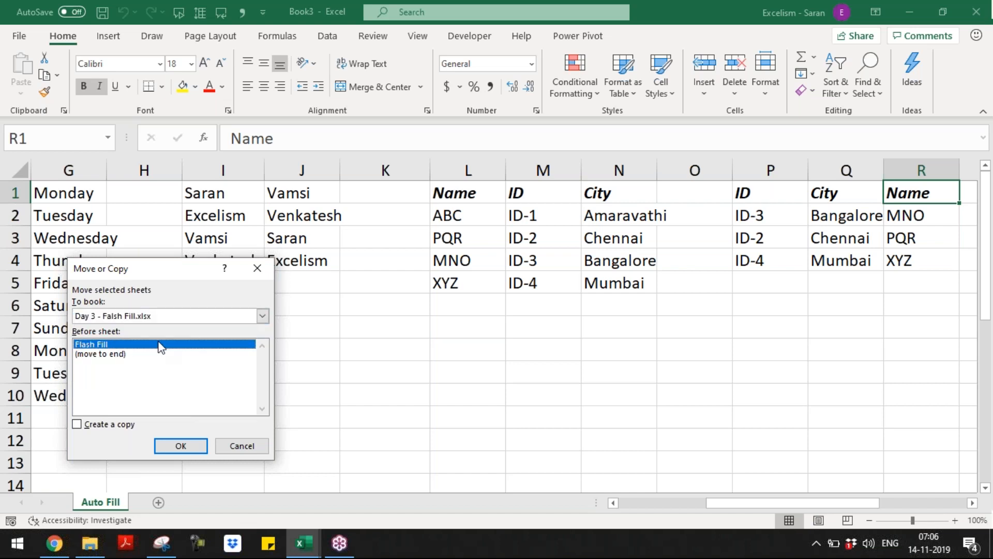
pyautogui.click(147, 323)
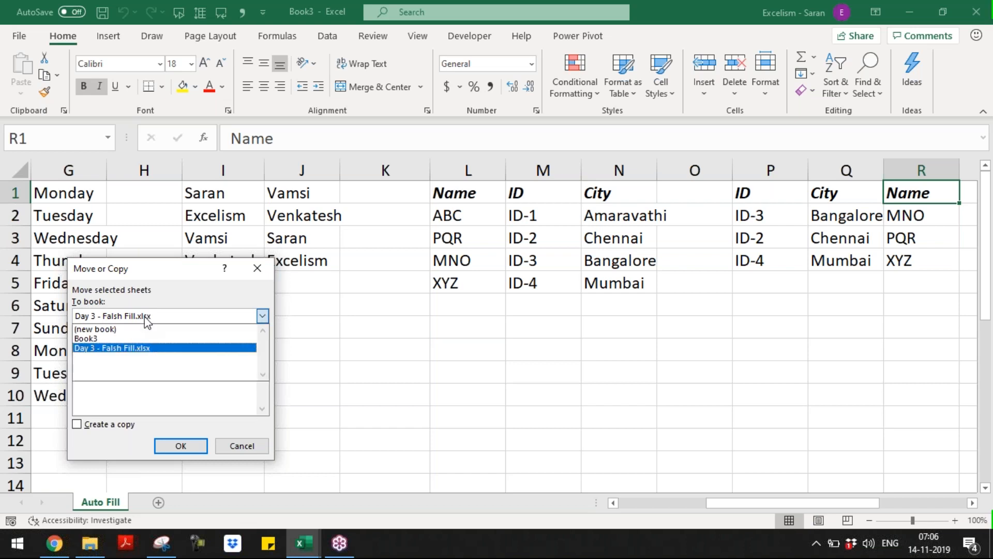
pyautogui.click(147, 323)
pyautogui.press('Return')
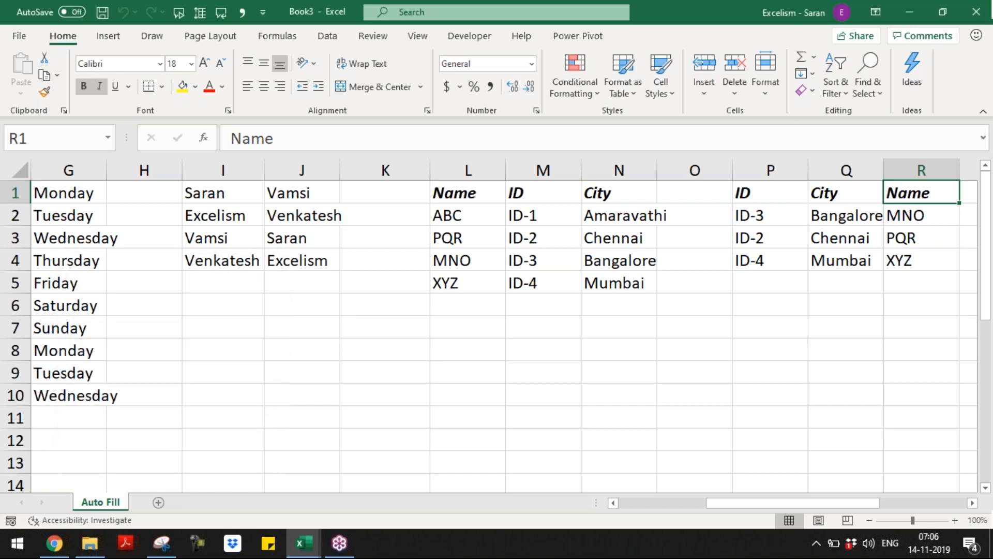
pyautogui.hotkey('alt', 'Tab')
pyautogui.hotkey('ctrl', 'a')
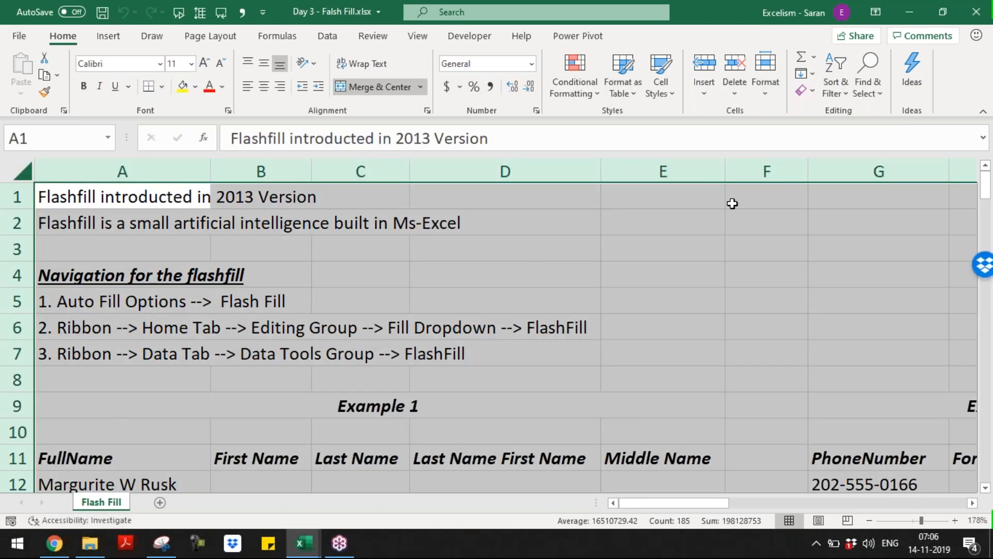
# Copy the Flash Fill sheet to the end of Book3 with Move or Copy's Create a copy option
pyautogui.click(773, 98)
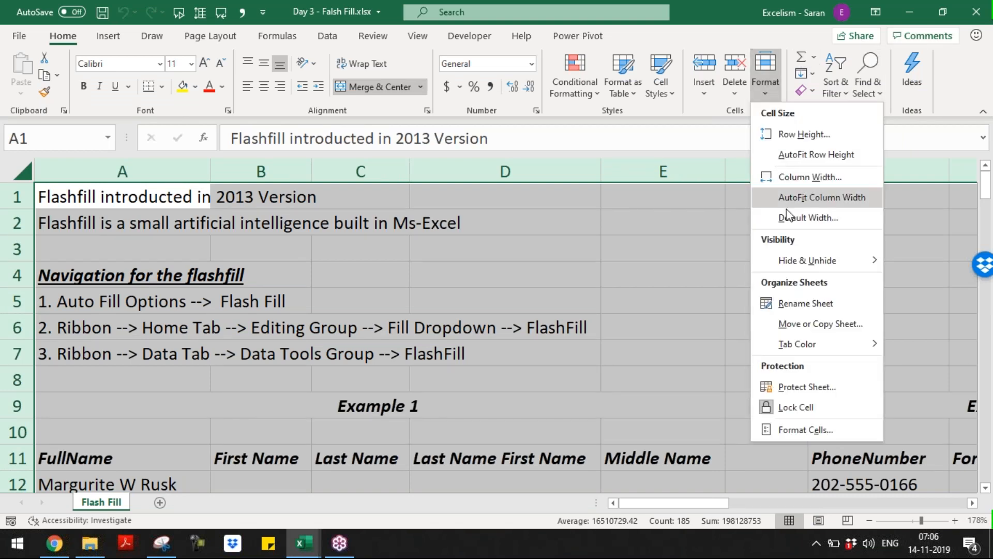
pyautogui.click(814, 326)
pyautogui.click(714, 102)
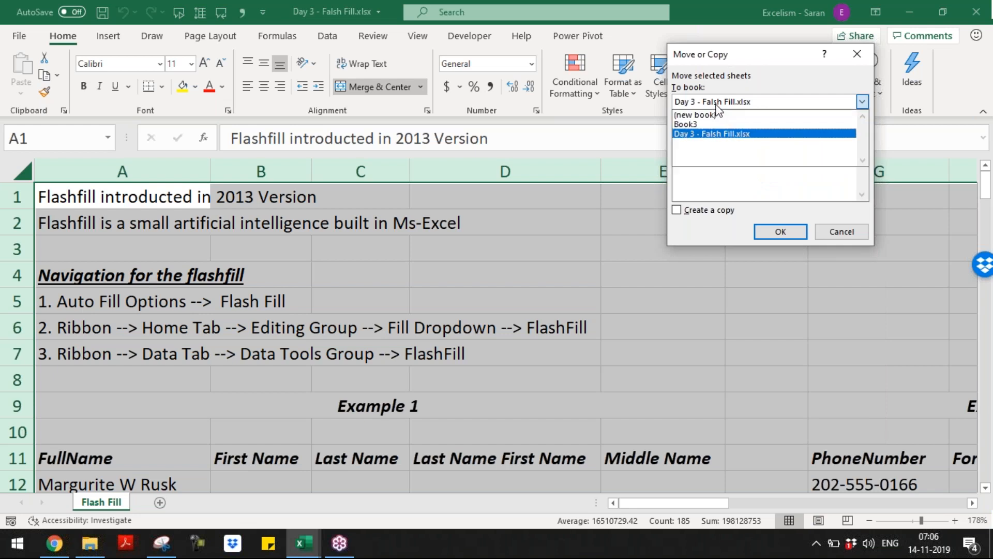
pyautogui.click(719, 122)
pyautogui.click(719, 140)
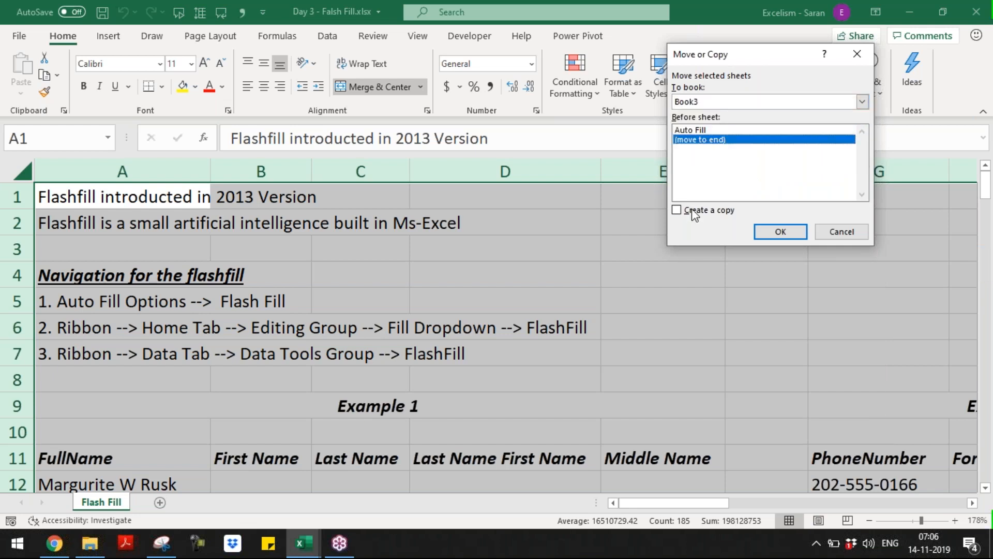
pyautogui.click(690, 211)
pyautogui.click(780, 232)
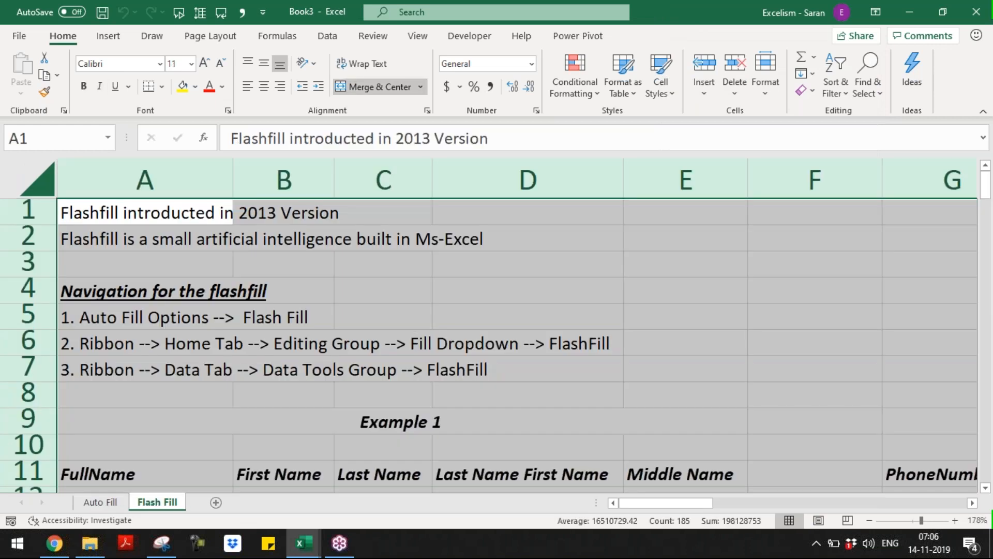
# Copy the whole Flash Fill sheet's contents and paste them into a new sheet in Book3
pyautogui.hotkey('alt', 'Tab')
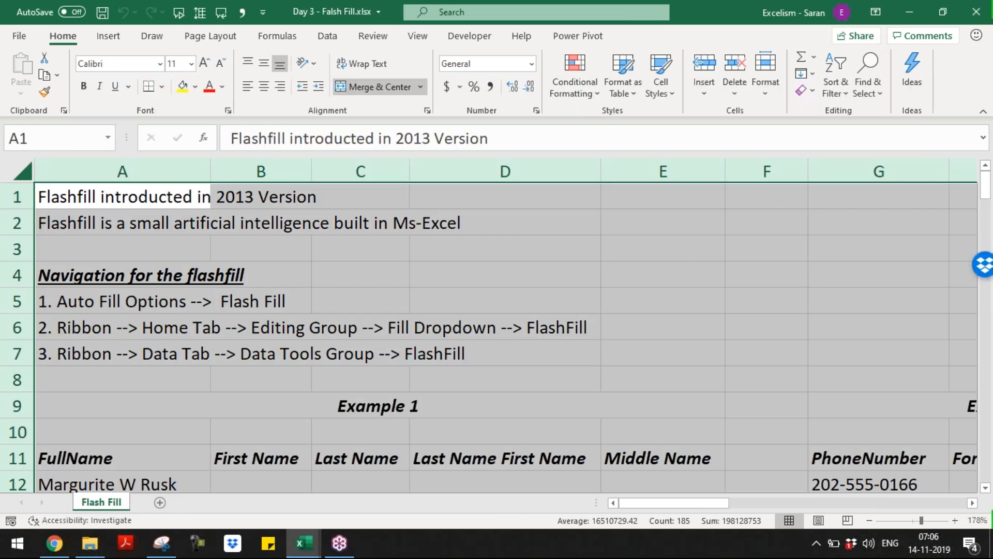
pyautogui.hotkey('alt', 'Tab')
pyautogui.hotkey('alt', 'Tab')
pyautogui.hotkey('ctrl', 'c')
pyautogui.hotkey('alt', 'Tab')
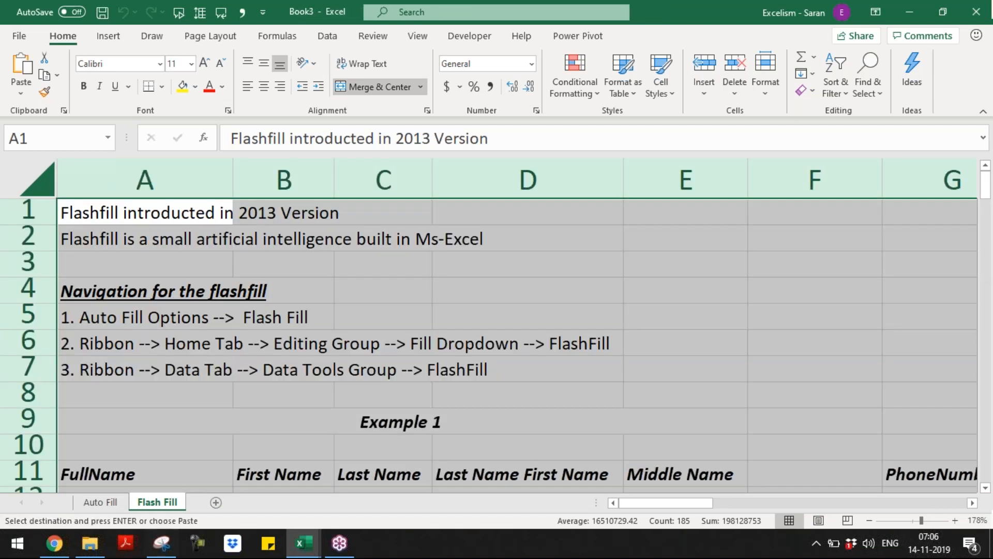
pyautogui.click(216, 503)
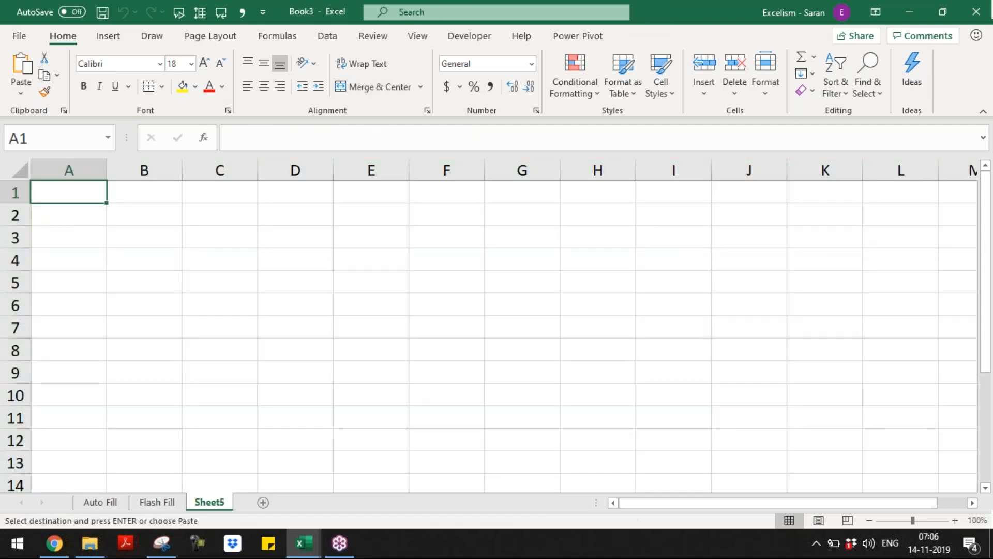
pyautogui.hotkey('ctrl', 'v')
# Delete the copied Flash Fill sheet from Book3
pyautogui.hotkey('ctrl', 'pageup')
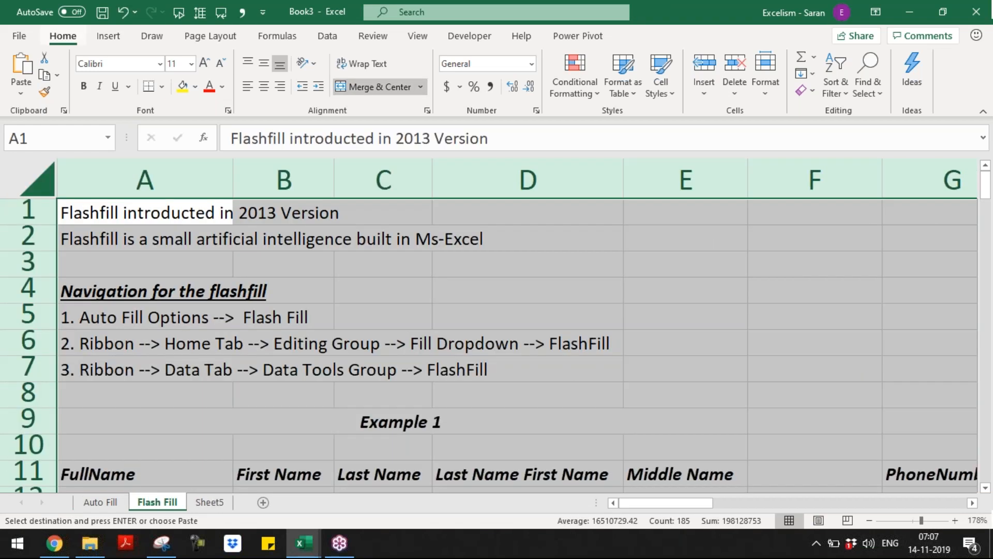
pyautogui.hotkey('alt', 'e')
pyautogui.press('l')
pyautogui.press('Return')
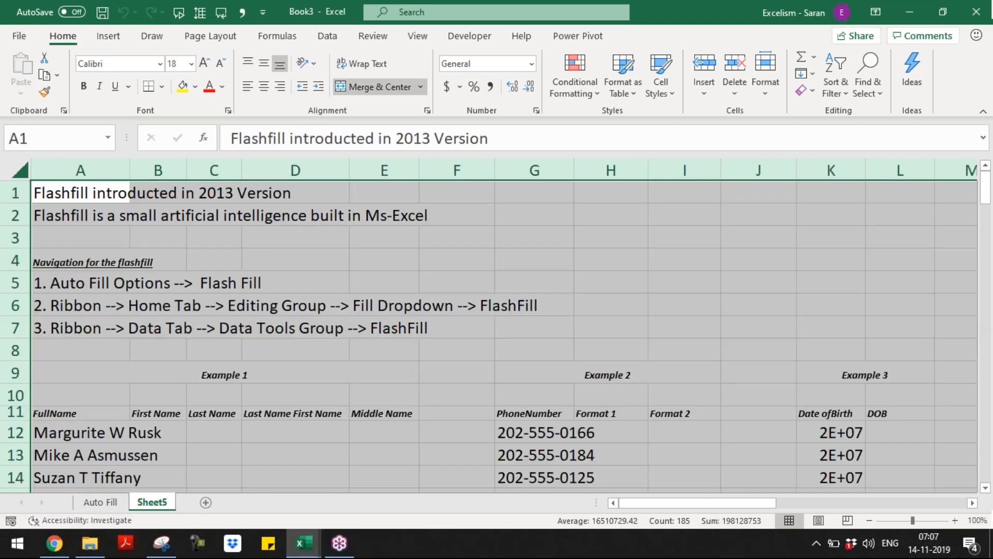
# Reset the Day 3 workbook's selection to A1, then return to Book3
pyautogui.hotkey('alt', 'Tab')
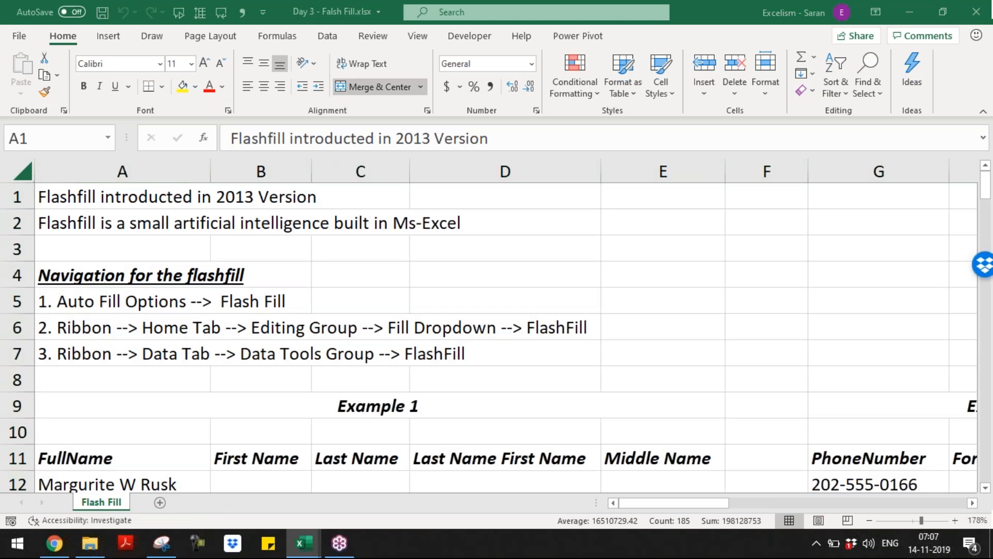
pyautogui.hotkey('alt', 'Tab')
pyautogui.hotkey('alt', 'shift', 'Tab')
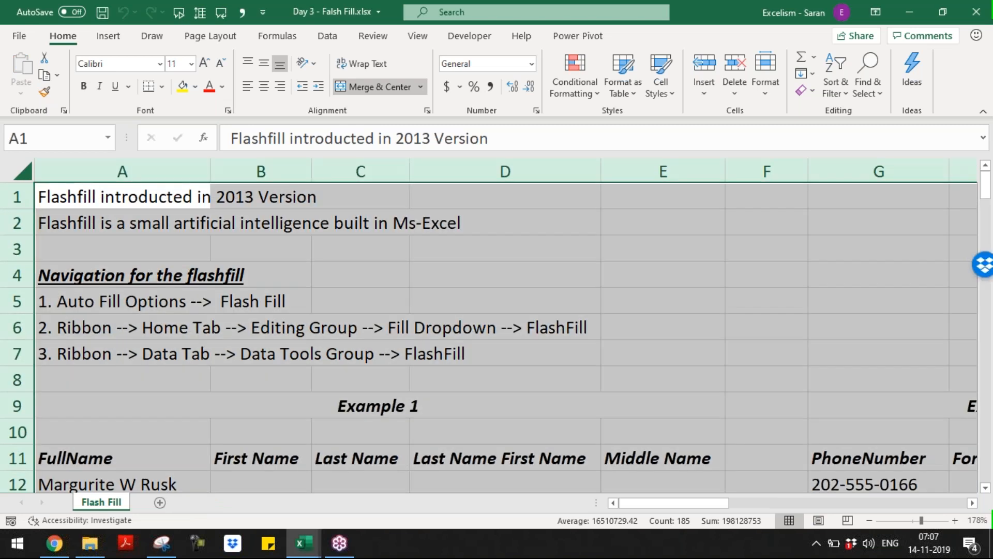
pyautogui.hotkey('ctrl', 'Home')
pyautogui.hotkey('alt', 'Tab')
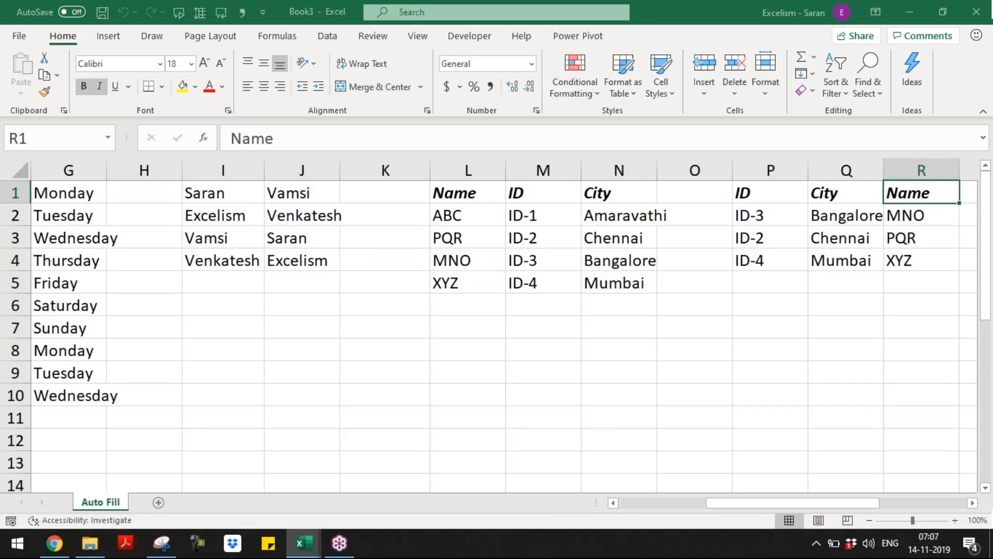
pyautogui.hotkey('alt', 'Tab')
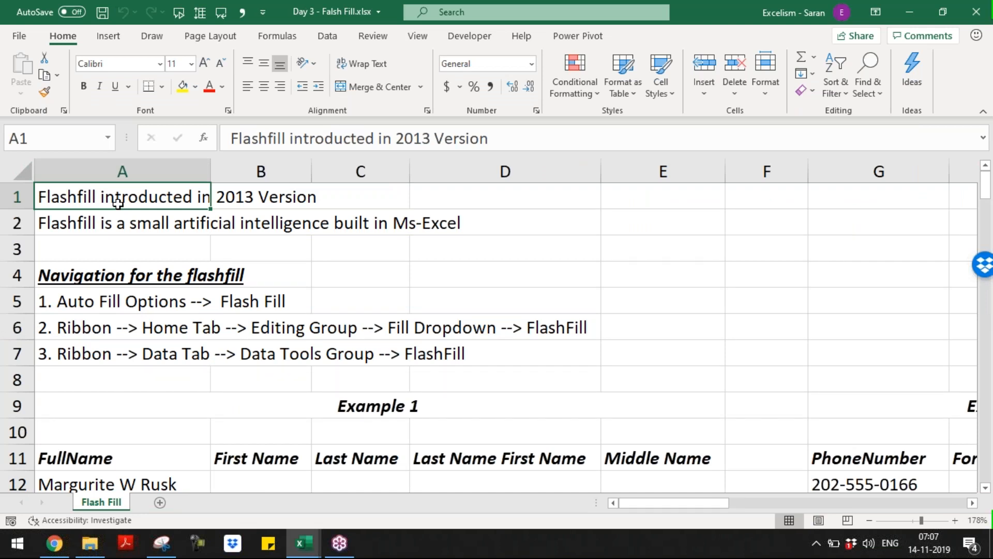
pyautogui.click(114, 223)
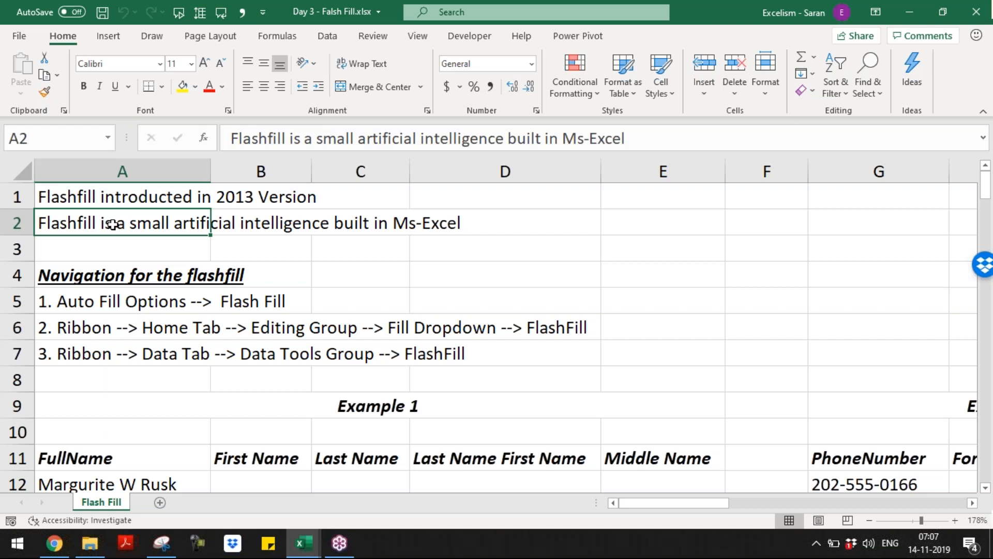
pyautogui.click(100, 276)
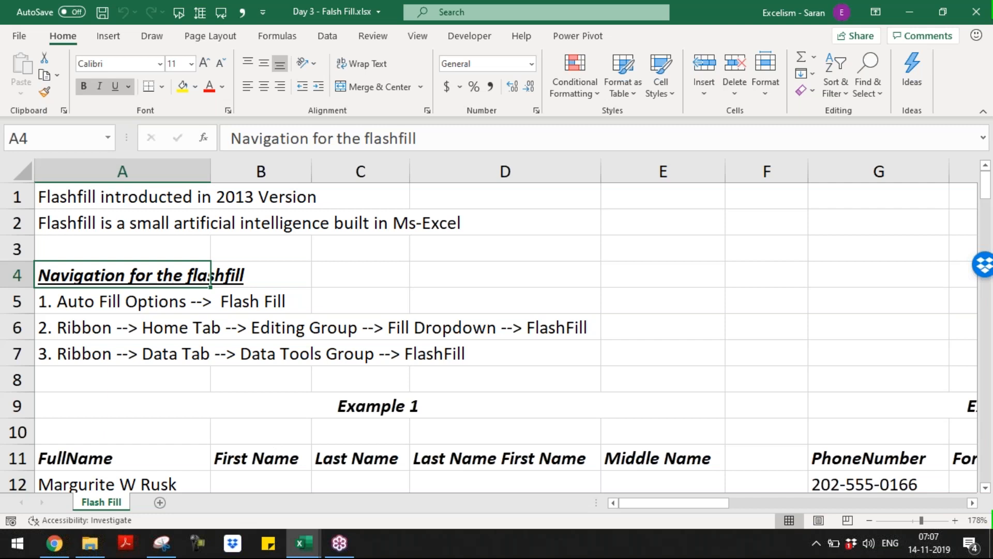
pyautogui.hotkey('alt', 'Tab')
# Fill the weekday series from G1 down to G10 and apply Flash Fill from Auto Fill Options
pyautogui.click(85, 200)
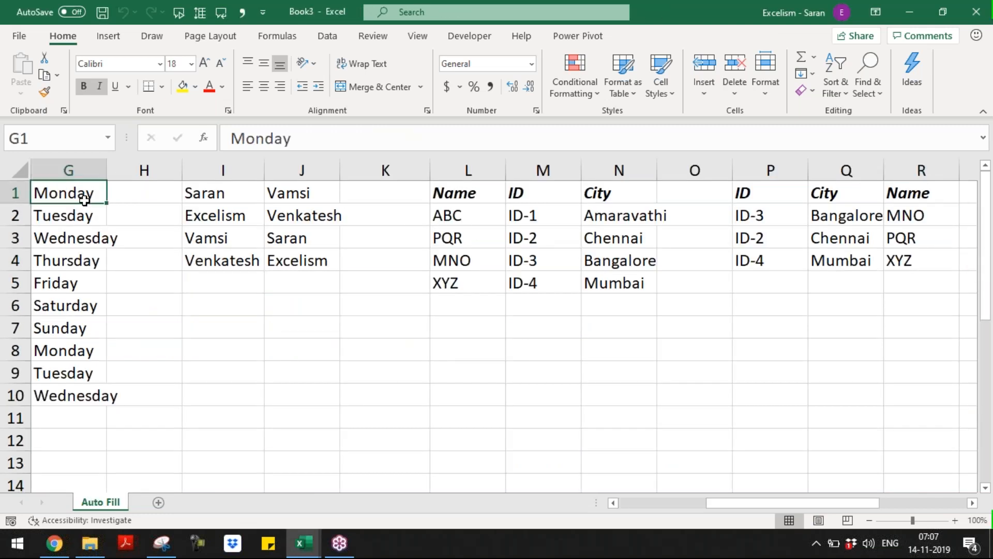
pyautogui.moveTo(107, 203); pyautogui.dragTo(109, 406)
pyautogui.click(119, 420)
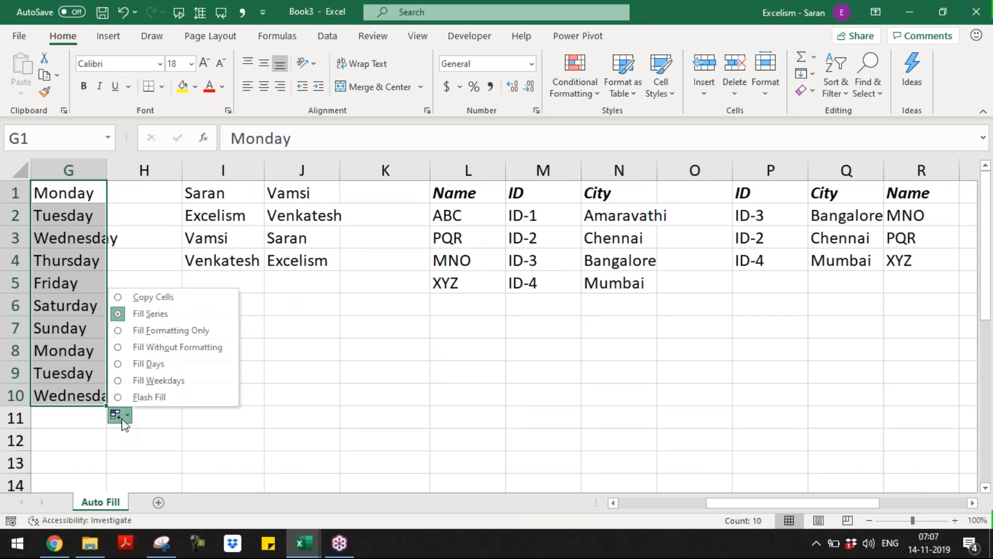
pyautogui.click(149, 397)
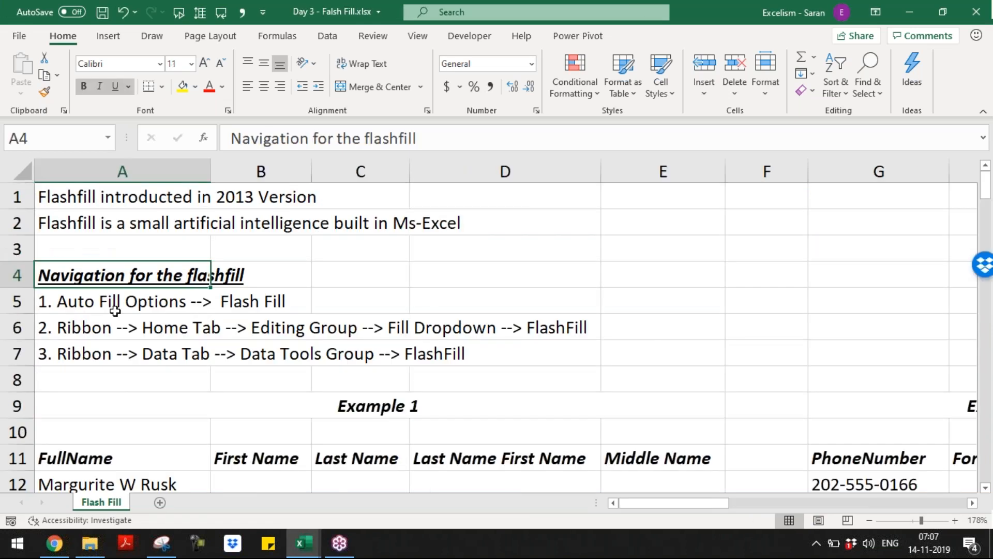
# Review the Flash Fill routes in A5:A6 and show Flash Fill under Home > Editing > Fill
pyautogui.click(115, 310)
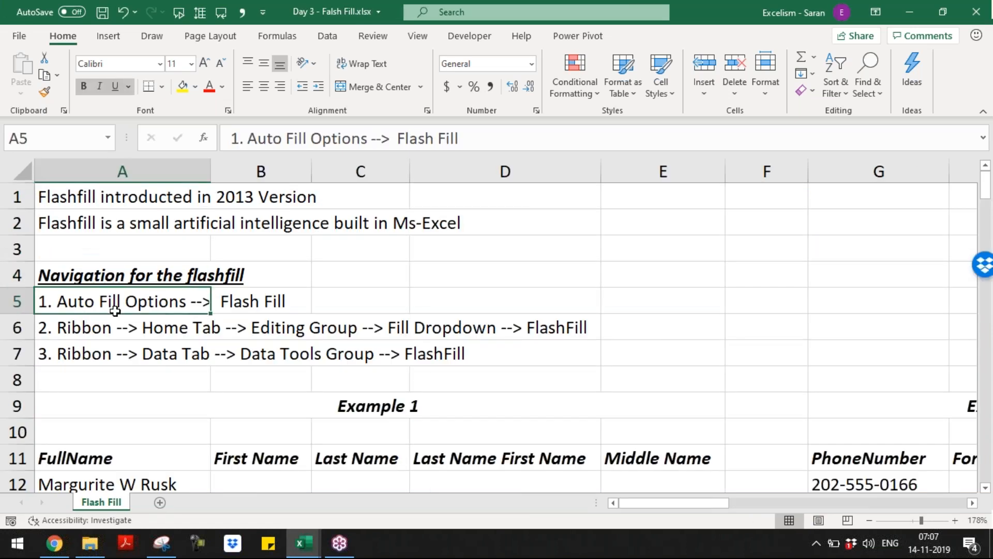
pyautogui.click(134, 330)
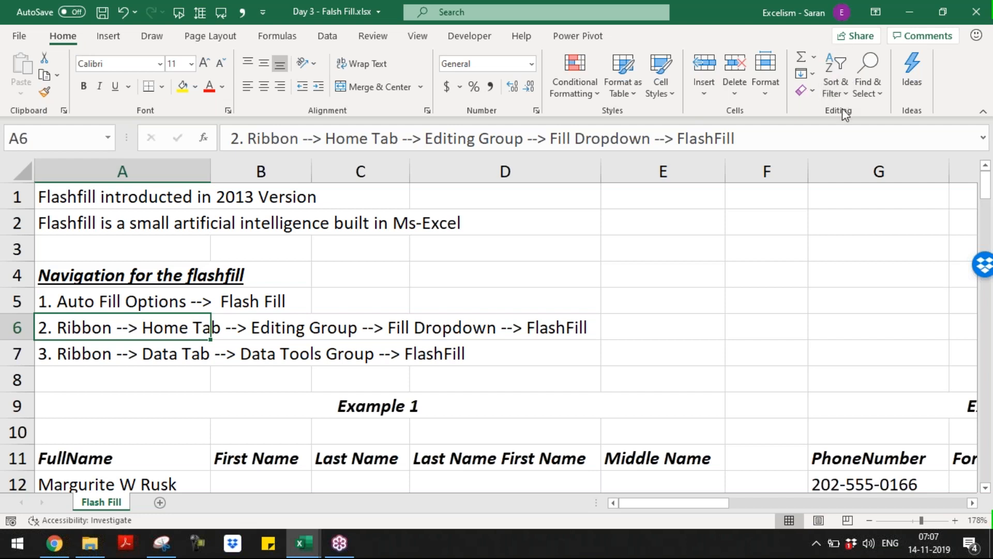
pyautogui.click(868, 93)
pyautogui.click(842, 94)
pyautogui.click(838, 91)
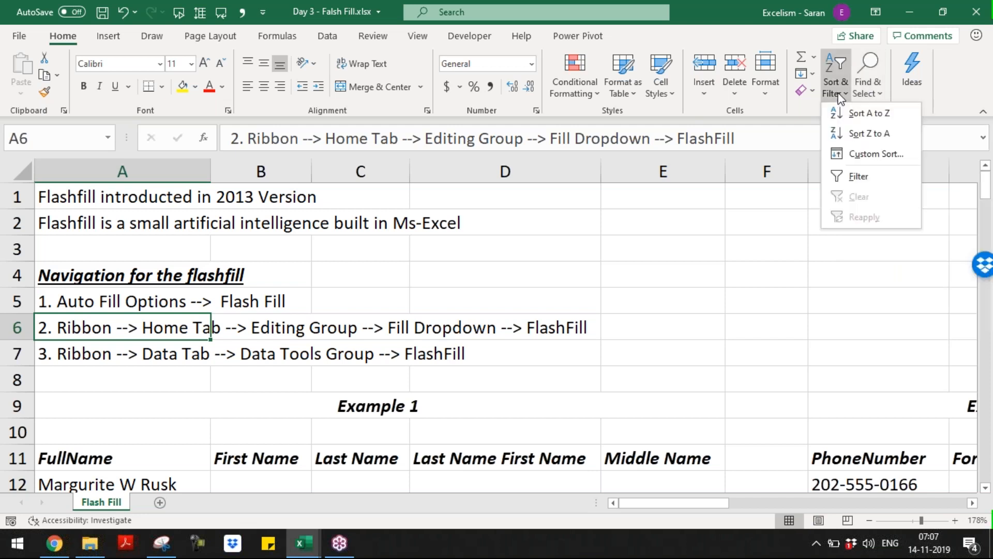
pyautogui.click(815, 73)
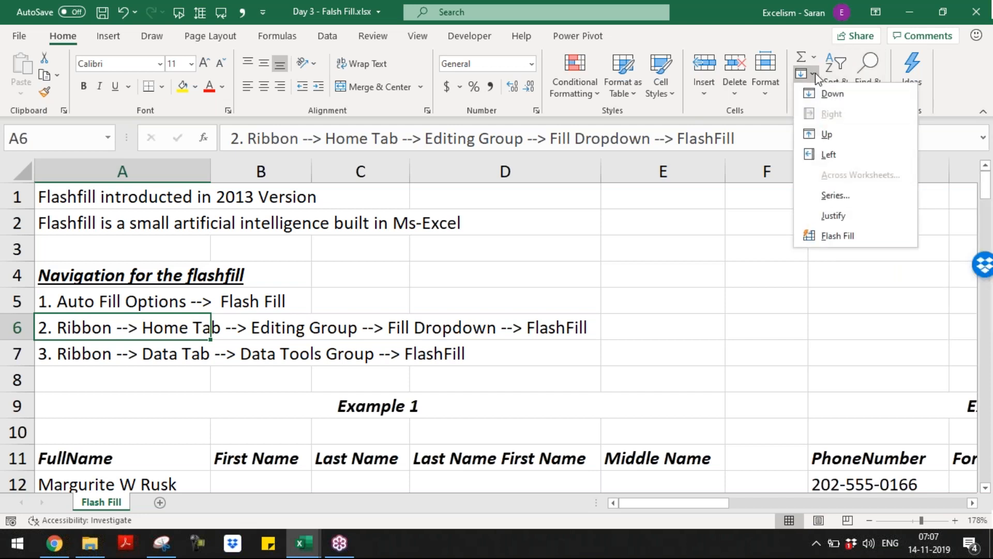
pyautogui.click(816, 76)
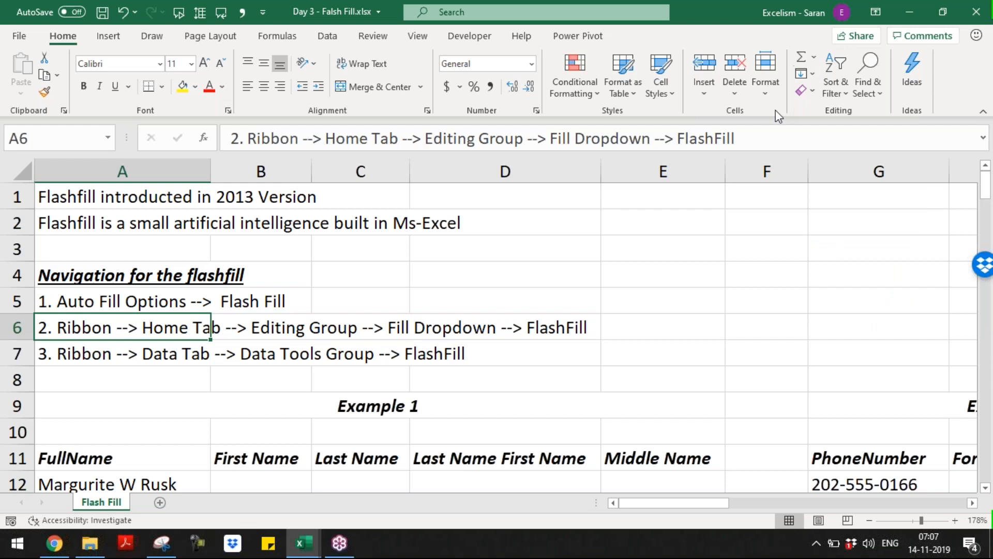
pyautogui.click(815, 74)
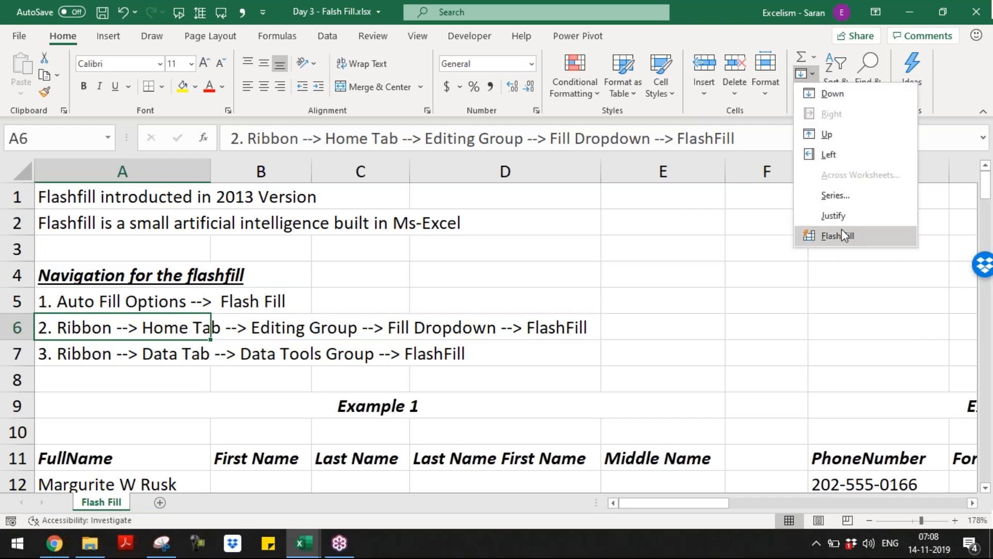
pyautogui.click(156, 358)
# Switch to the Data tab and move through the FullName list to cell B12
pyautogui.click(130, 357)
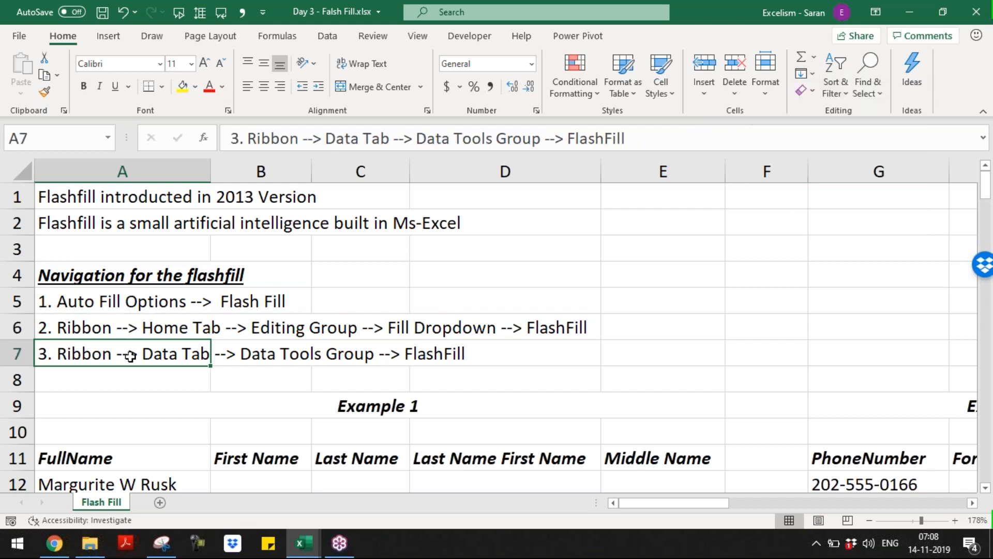
pyautogui.click(334, 37)
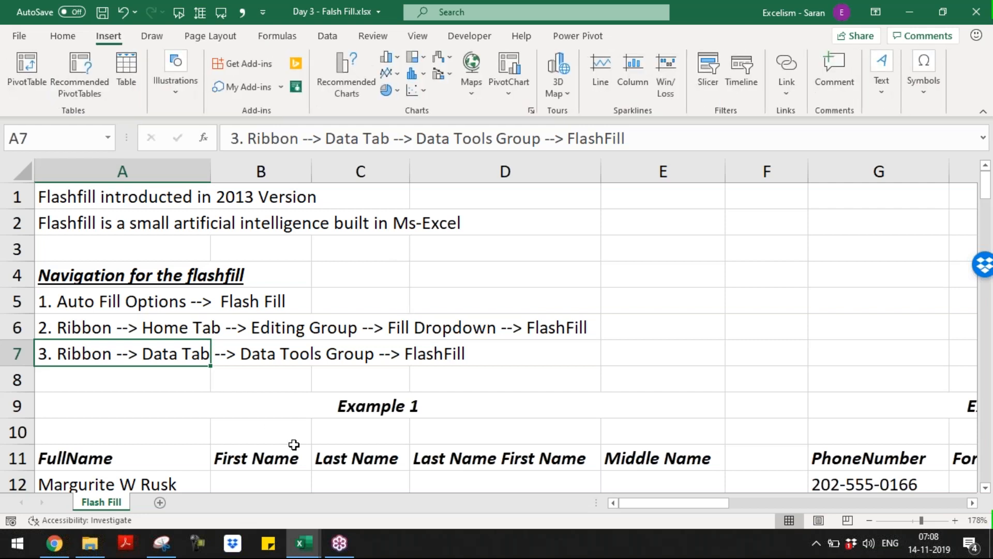
pyautogui.press('Down')
pyautogui.press('Down')
pyautogui.press('Down')
pyautogui.press('Down')
pyautogui.press('Down')
pyautogui.press('Down')
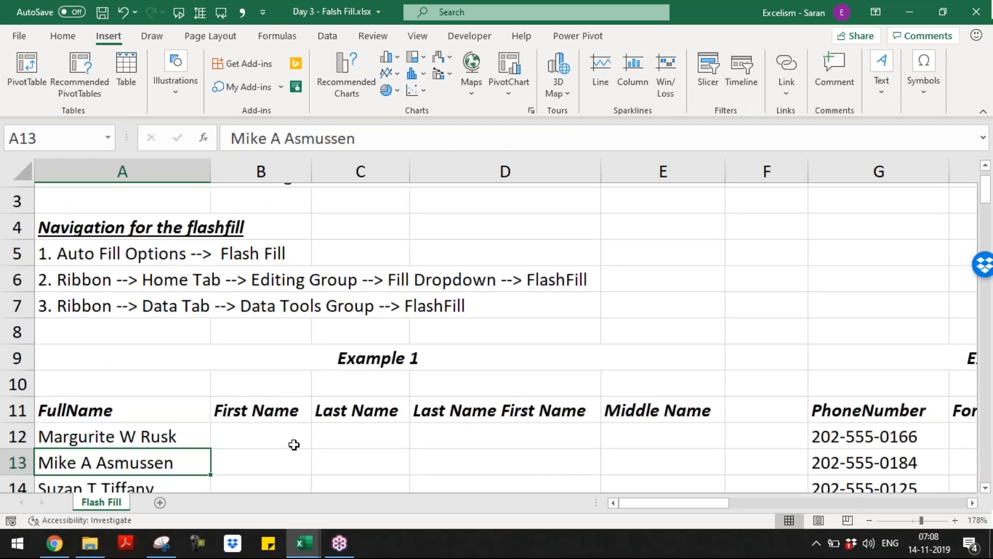
pyautogui.press('Down')
pyautogui.press('Down')
pyautogui.press('Down')
pyautogui.press('Down')
pyautogui.press('Down')
pyautogui.press('Down')
pyautogui.press('Down')
pyautogui.press('Down')
pyautogui.press('Up')
pyautogui.press('Up')
pyautogui.press('Up')
pyautogui.press('Up')
pyautogui.press('Up')
pyautogui.press('Up')
pyautogui.press('Up')
pyautogui.press('Up')
pyautogui.press('Up')
pyautogui.press('Right')
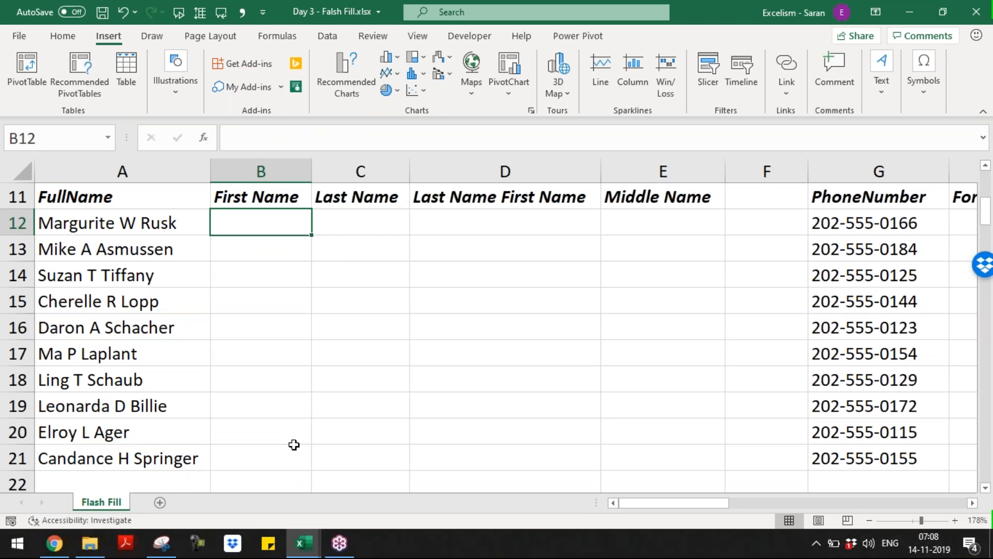
# Enter =LEFT(A12,FIND(" ",A12)-1) in B12 to extract the first name
pyautogui.press('Left')
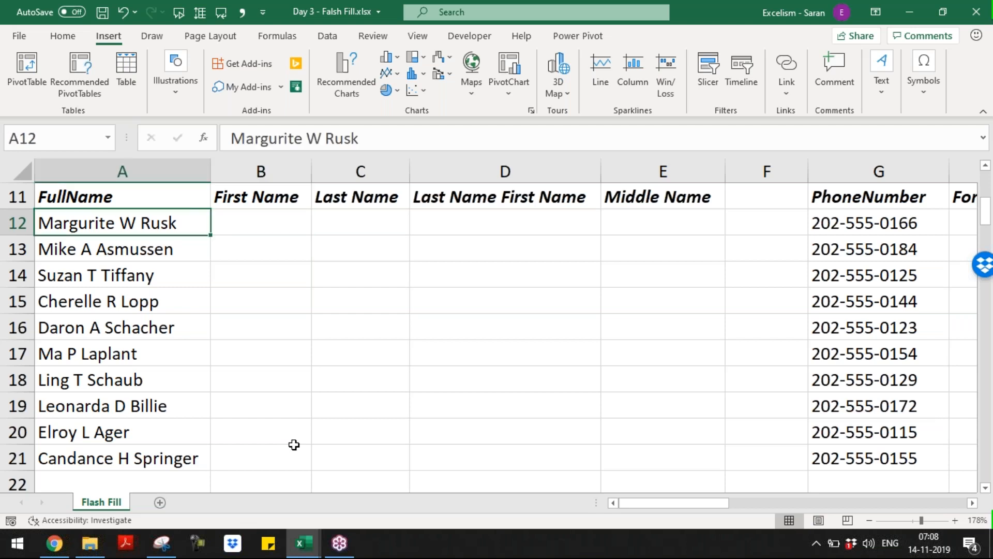
pyautogui.press('Right')
pyautogui.write('=left')
pyautogui.press('Tab')
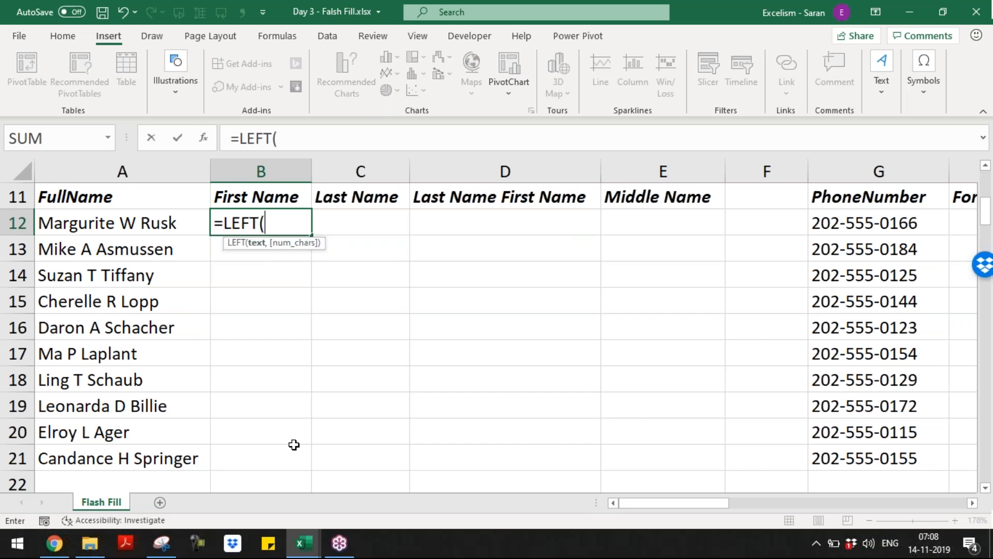
pyautogui.press('Left')
pyautogui.write(',')
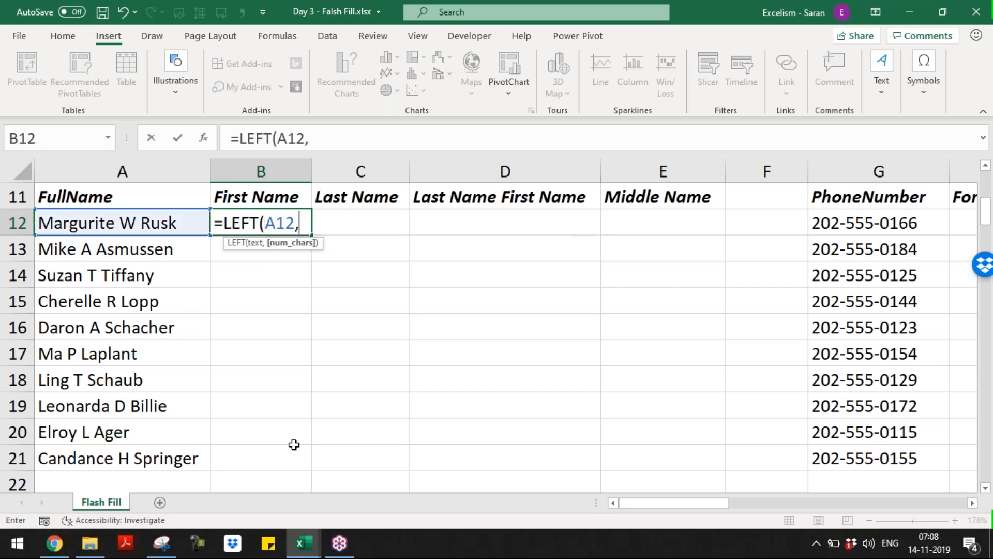
pyautogui.write('find')
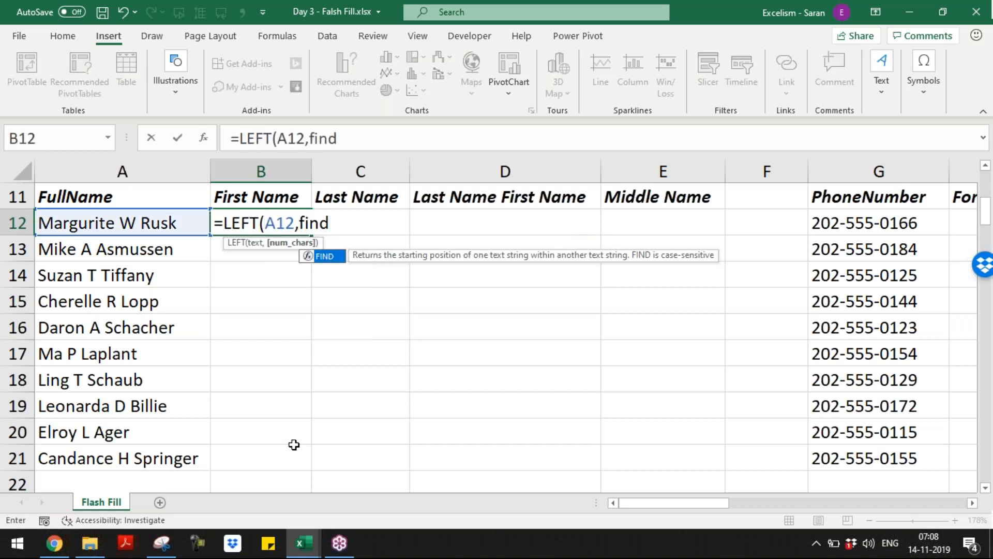
pyautogui.press('Tab')
pyautogui.write('" ",')
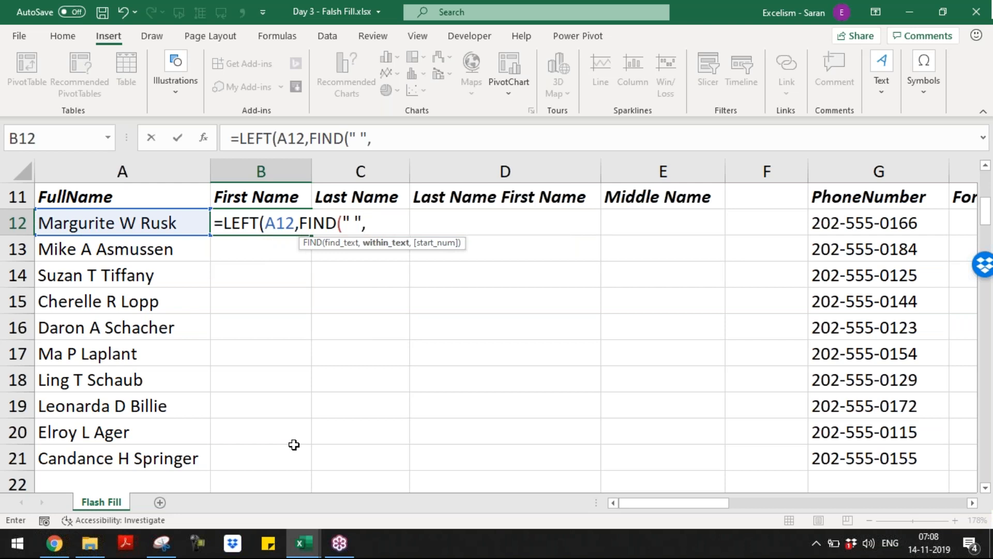
pyautogui.press('Left')
pyautogui.write(')-1)')
pyautogui.hotkey('ctrl', 'Return')
# Copy the first-name formula down into B13:B21
pyautogui.hotkey('ctrl', 'c')
pyautogui.press('Left')
pyautogui.hotkey('ctrl', 'Down')
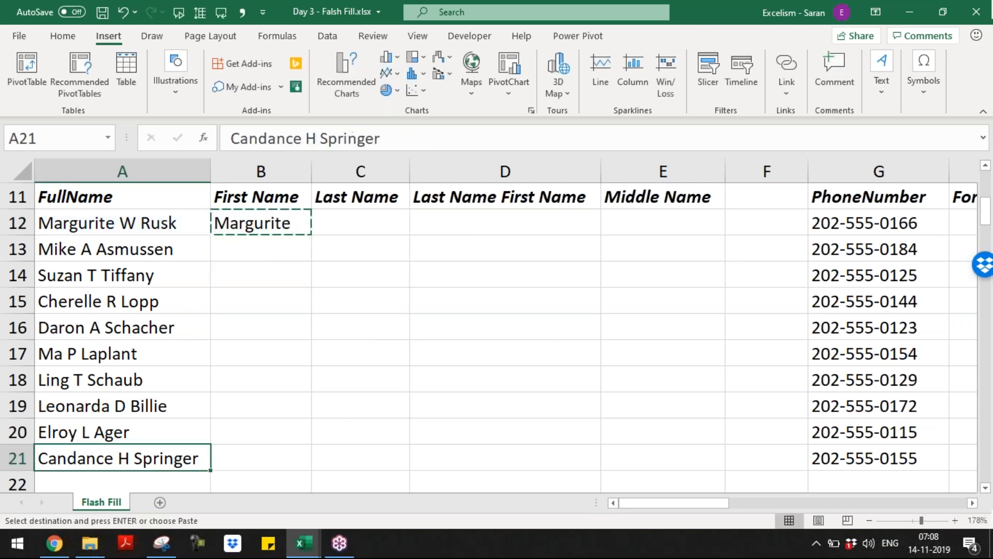
pyautogui.press('Right')
pyautogui.hotkey('ctrl', 'shift', 'Up')
pyautogui.press('Return')
pyautogui.hotkey('ctrl', 'Up')
pyautogui.press('Down')
pyautogui.hotkey('ctrl', 'shift', 'Down')
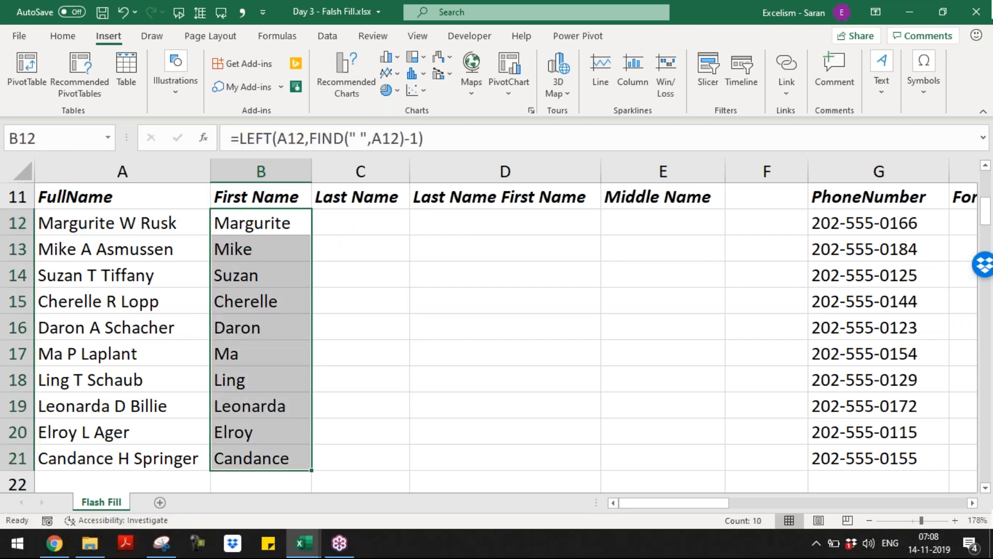
# Start the last-name formula =RIGHT(A12,LEN(A12 in C12
pyautogui.press('Right')
pyautogui.press('Left')
pyautogui.press('Right')
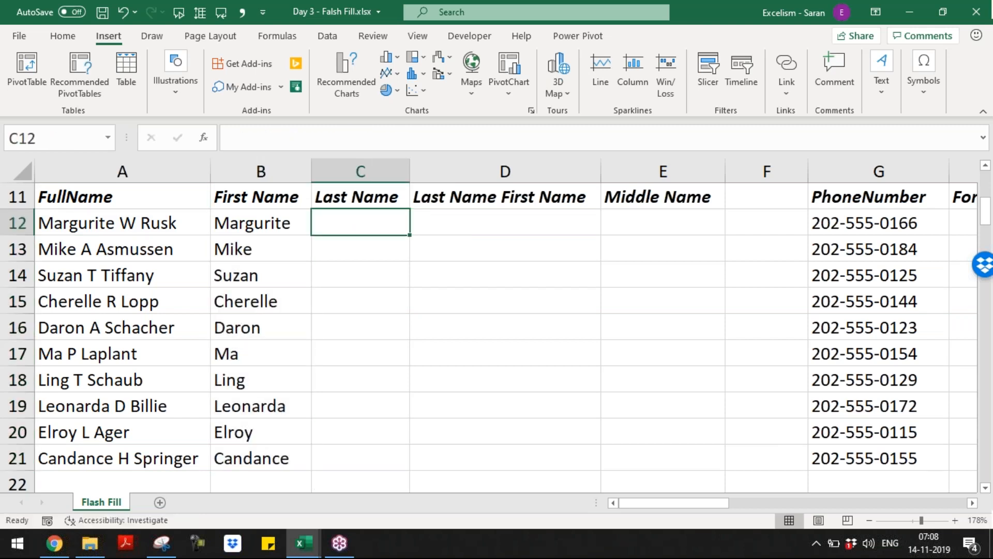
pyautogui.write('=right')
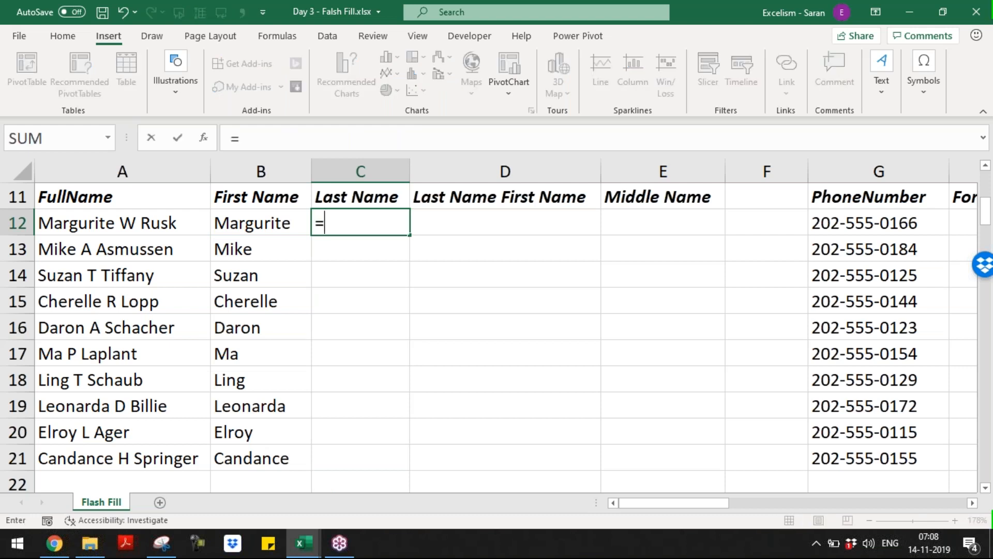
pyautogui.press('Tab')
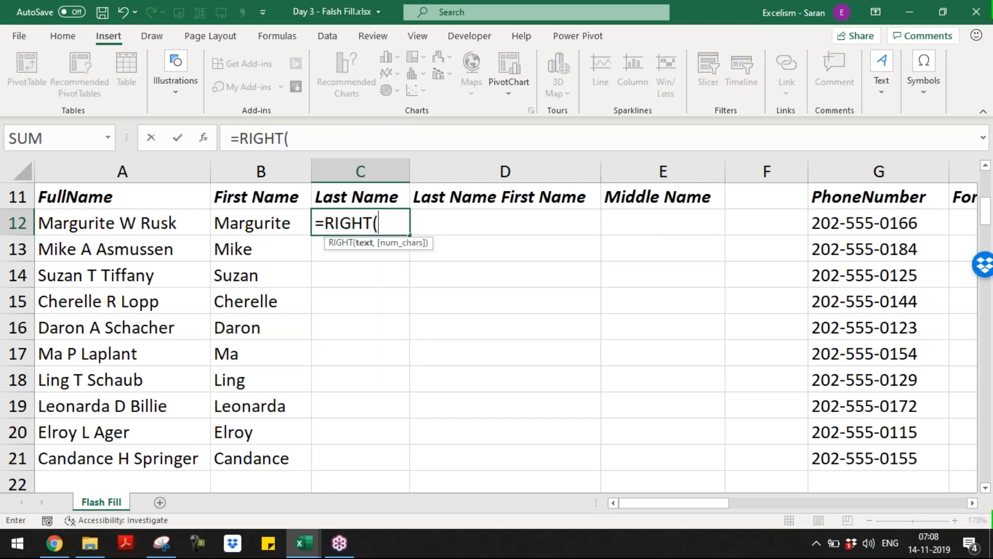
pyautogui.press('Left')
pyautogui.press('Left')
pyautogui.write(',len')
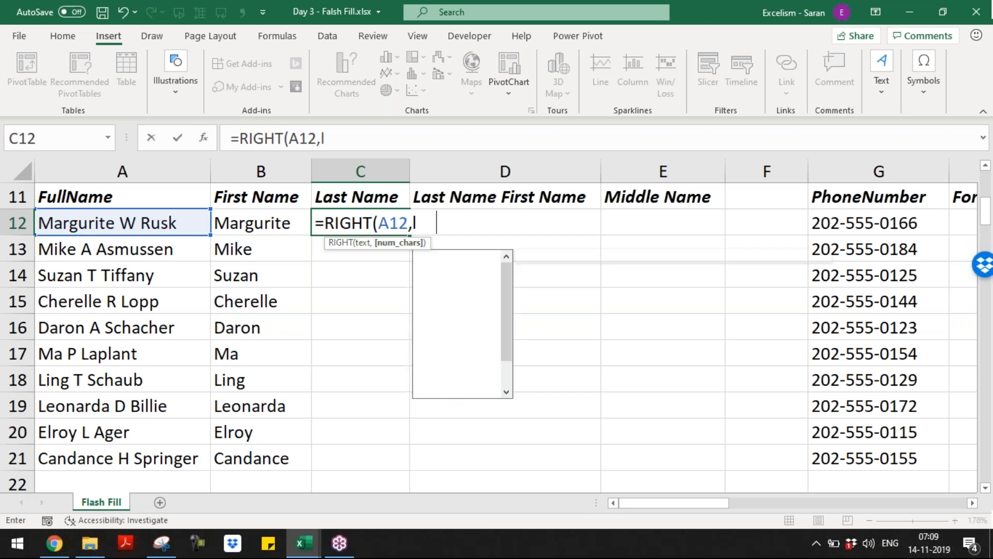
pyautogui.press('Tab')
pyautogui.press('Left')
pyautogui.press('Left')
# Extend C12's formula with )-FIND("_", correcting the search text and dismissing a parenthesis warning
pyautogui.write(')')
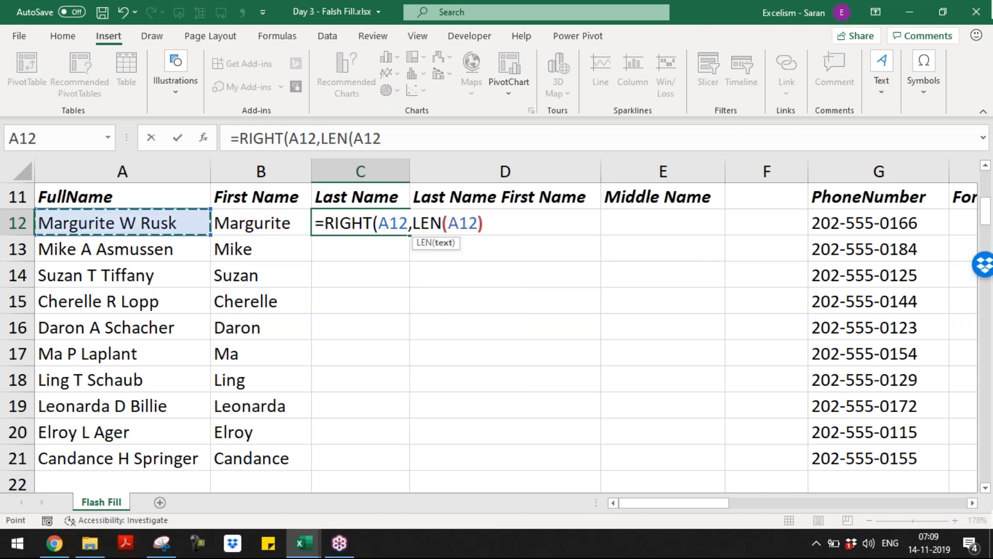
pyautogui.write('-fin')
pyautogui.press('Tab')
pyautogui.write('" ",')
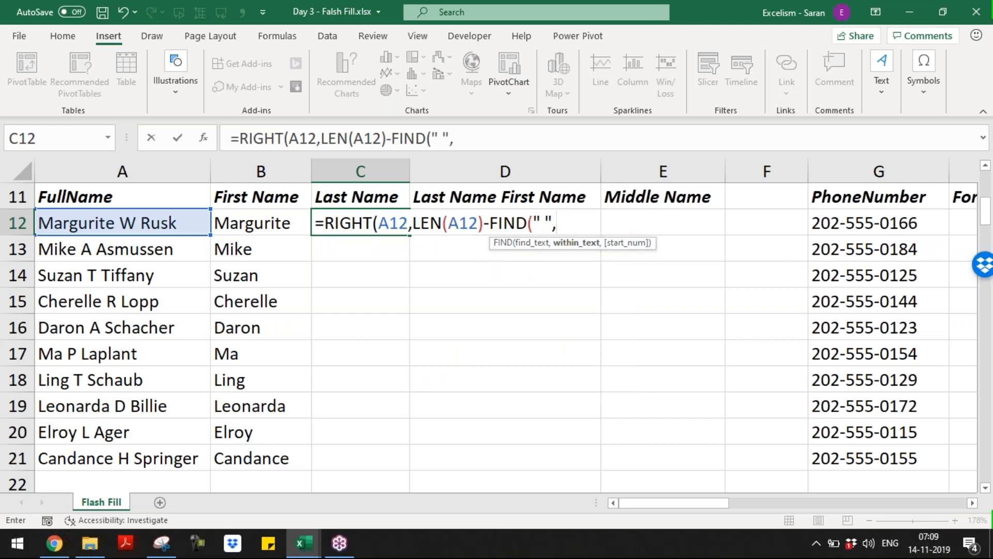
pyautogui.press('BackSpace')
pyautogui.press('BackSpace')
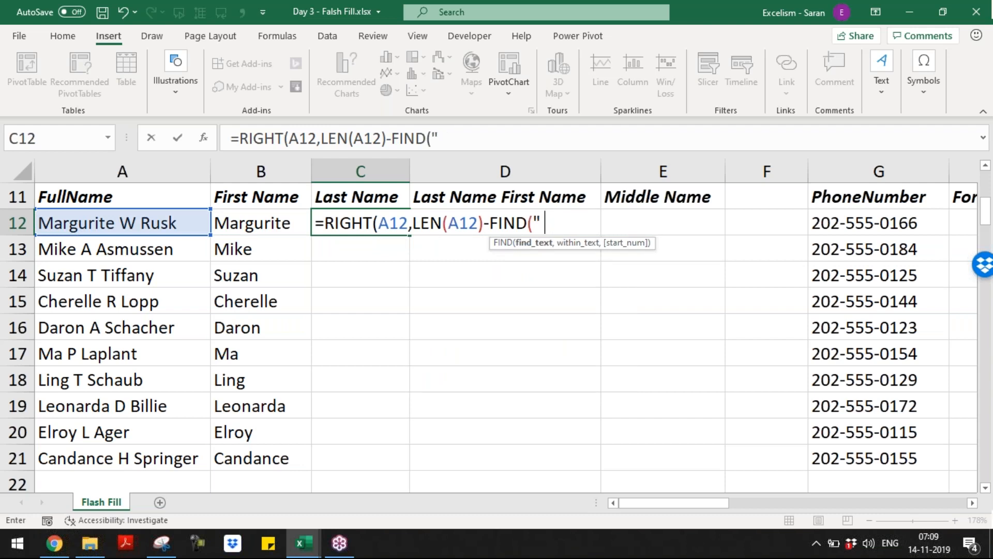
pyautogui.write('",')
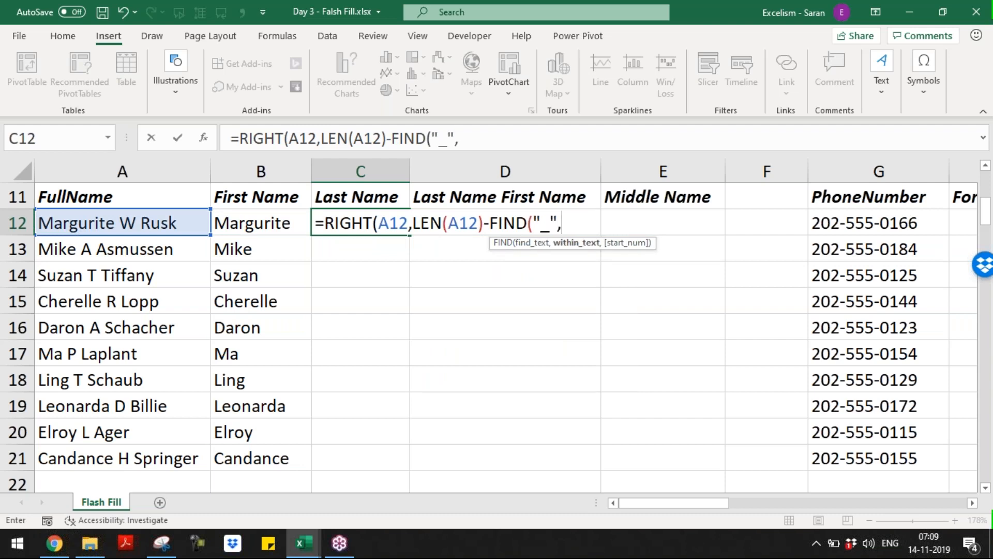
pyautogui.click(122, 223)
pyautogui.press('BackSpace')
pyautogui.press('BackSpace')
pyautogui.press('BackSpace')
pyautogui.write('su b')
pyautogui.press('Return')
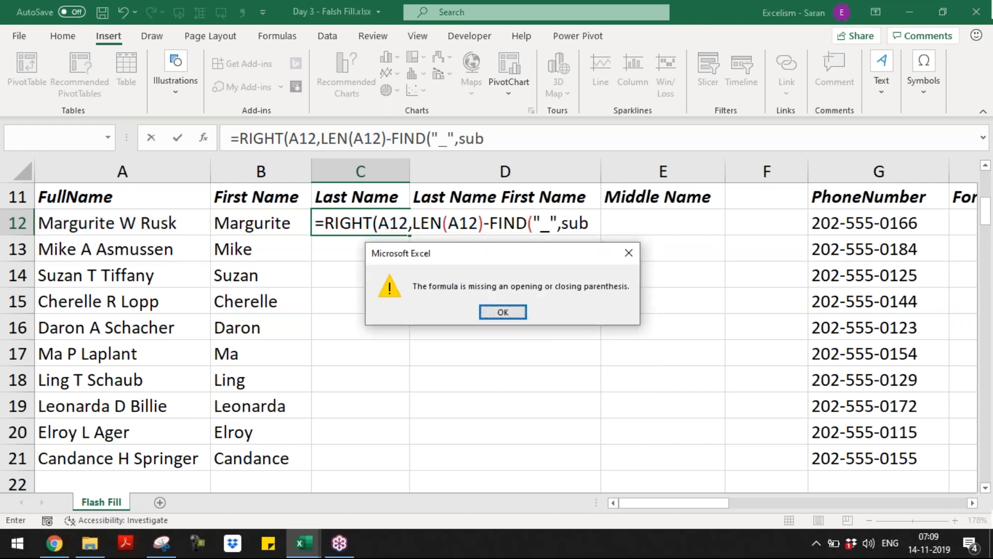
pyautogui.press('Return')
# Finish the last-name formula with SUBSTITUTE(A12," ","_",2) and closing parentheses
pyautogui.write('s')
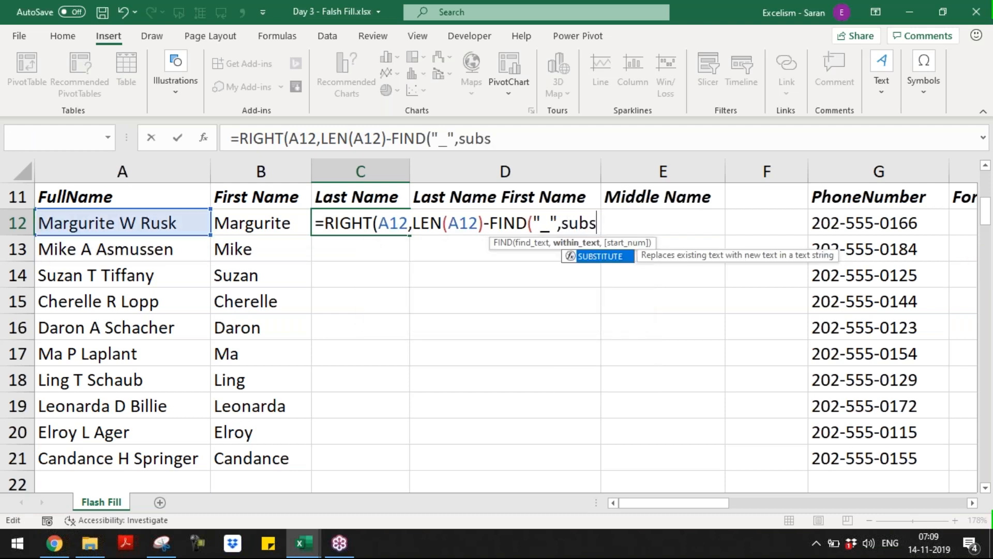
pyautogui.press('Tab')
pyautogui.press('Left')
pyautogui.press('Right')
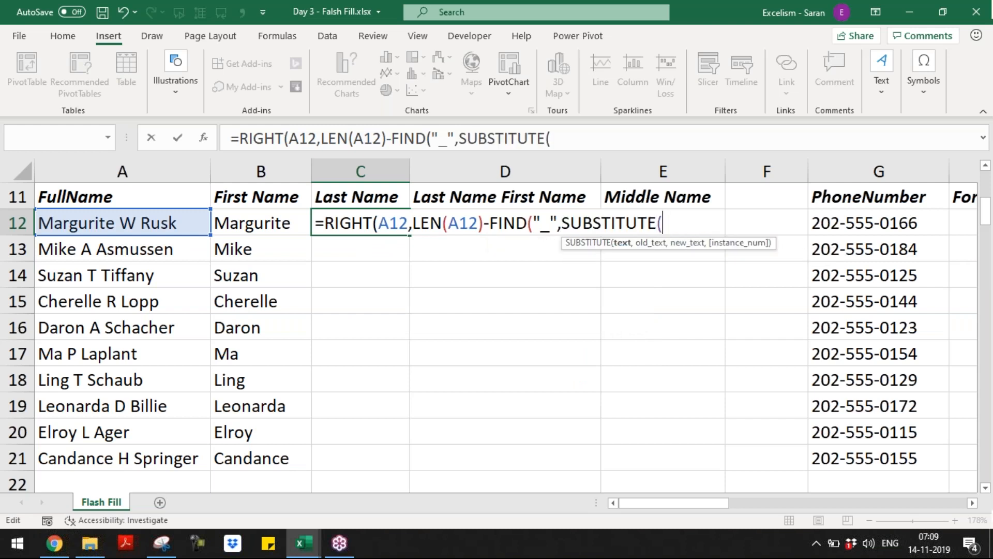
pyautogui.press('F2')
pyautogui.press('Left')
pyautogui.press('Left')
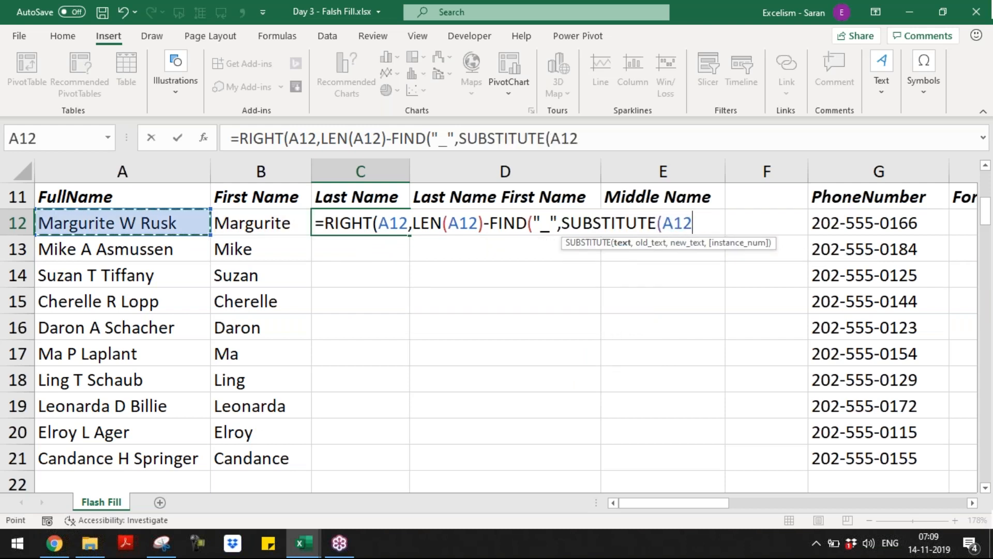
pyautogui.write('," ",')
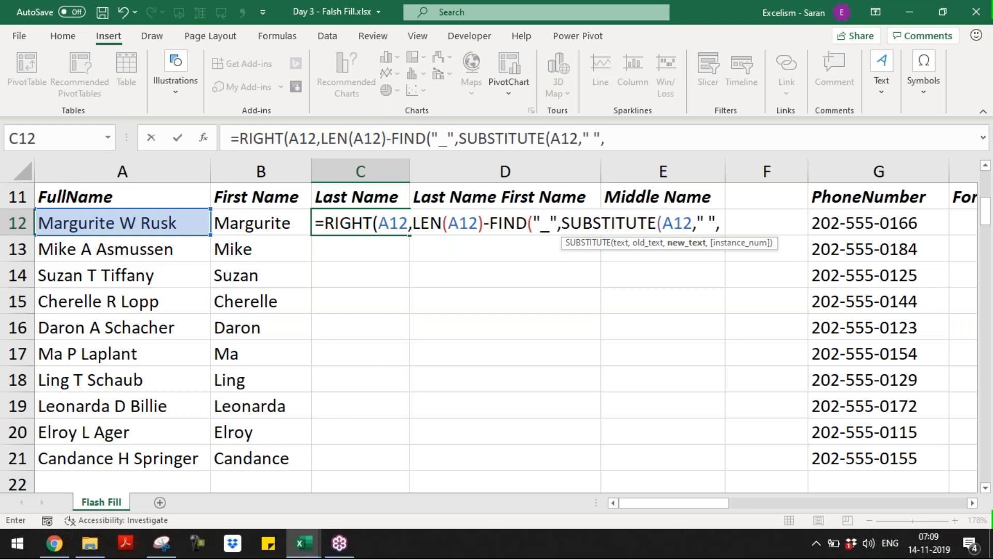
pyautogui.write('"_",2)')
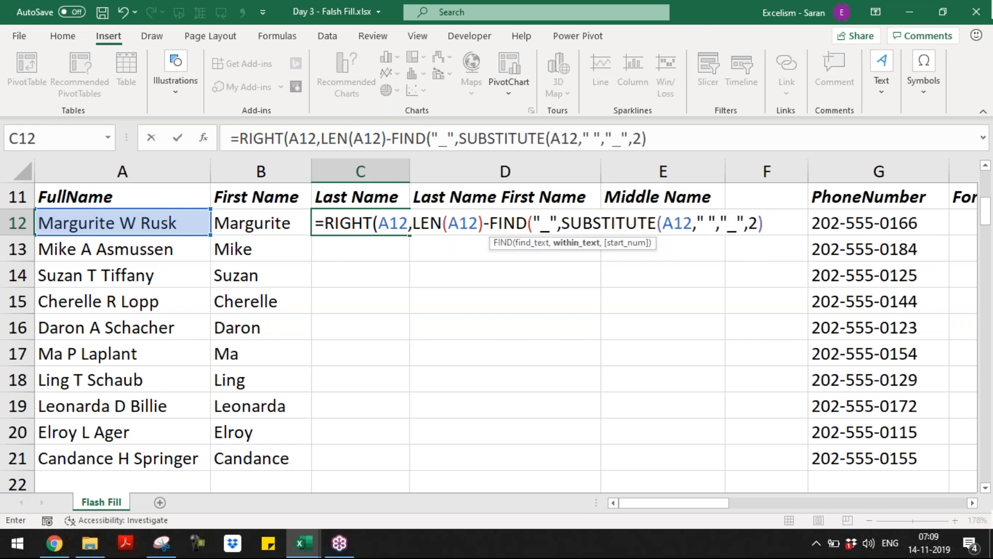
pyautogui.write('))')
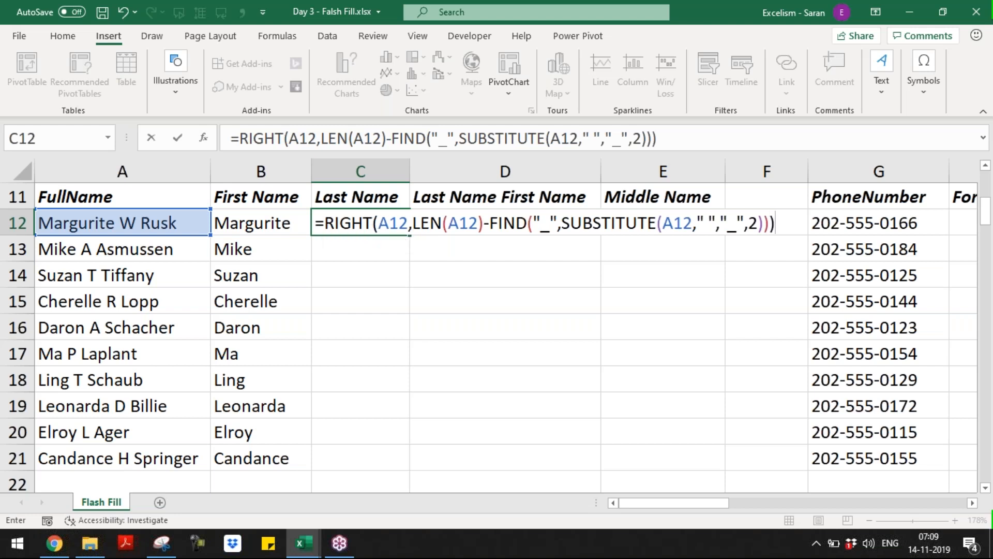
# Commit the last-name formula in C12 and copy it down into C13:C21
pyautogui.press('Return')
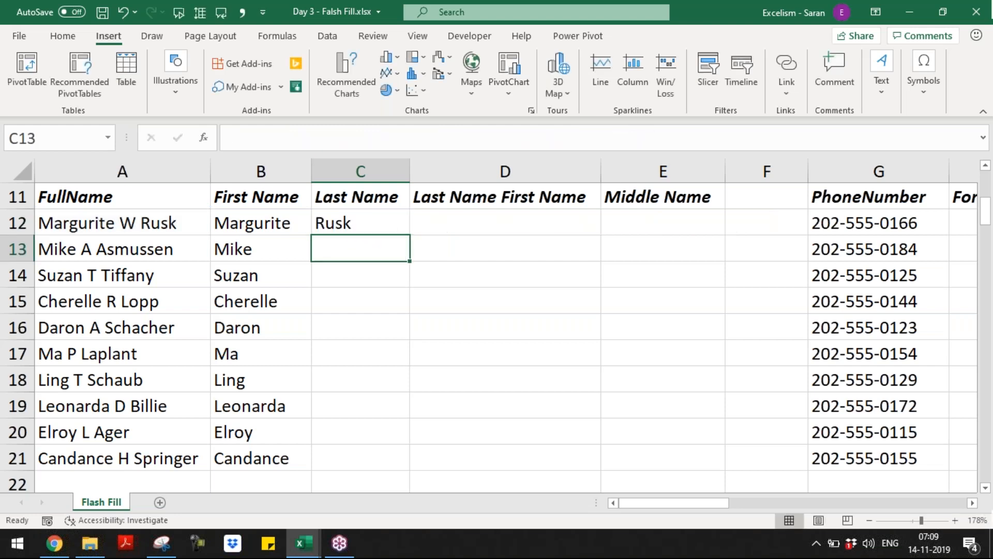
pyautogui.press('Up')
pyautogui.hotkey('ctrl', 'c')
pyautogui.press('Left')
pyautogui.hotkey('ctrl', 'Down')
pyautogui.press('Right')
pyautogui.hotkey('ctrl', 'Up')
pyautogui.press('Down')
pyautogui.press('Left')
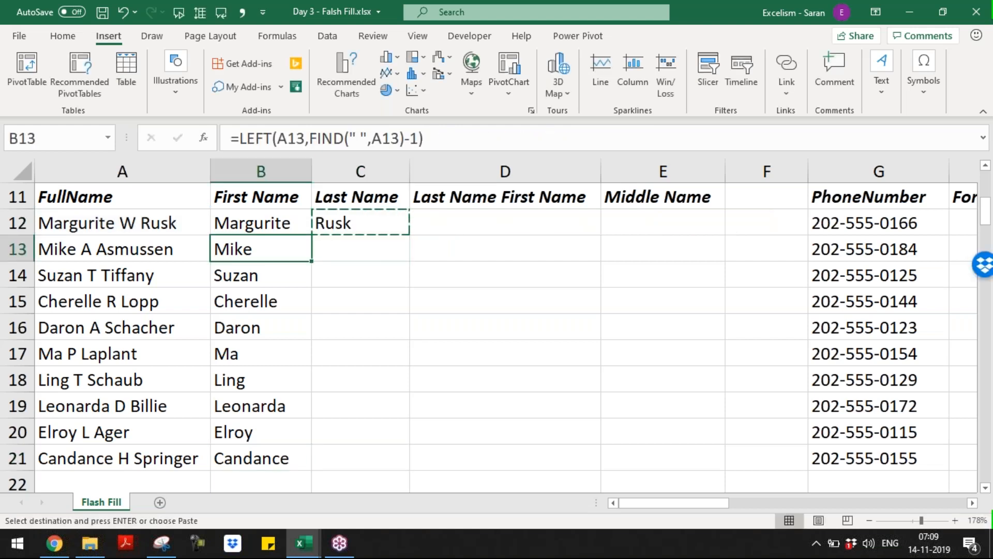
pyautogui.hotkey('ctrl', 'Down')
pyautogui.press('Right')
pyautogui.hotkey('ctrl', 'shift', 'Up')
pyautogui.hotkey('shift', 'Down')
pyautogui.press('Return')
pyautogui.hotkey('ctrl', 'Up')
pyautogui.press('Down')
pyautogui.press('Down')
pyautogui.press('Down')
pyautogui.press('Down')
pyautogui.press('Down')
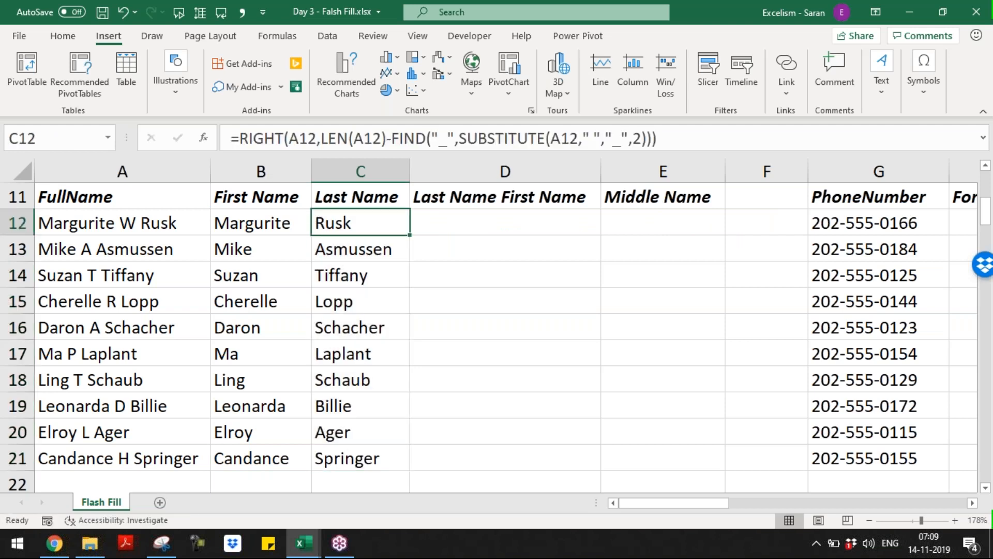
# Review the B12 and C12 formulas, then select B12:C21 and delete them
pyautogui.press('Up')
pyautogui.press('Up')
pyautogui.press('Up')
pyautogui.press('Up')
pyautogui.press('Up')
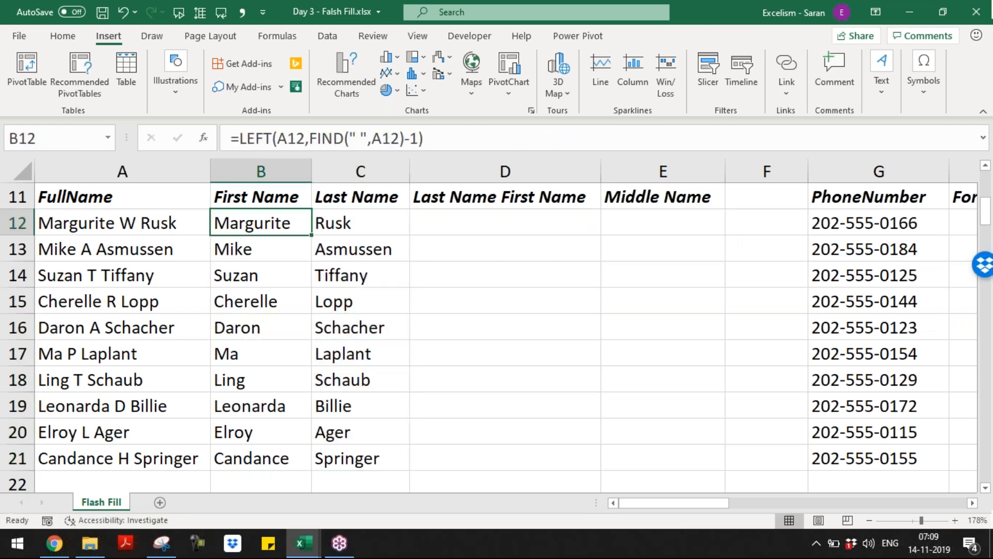
pyautogui.press('Right')
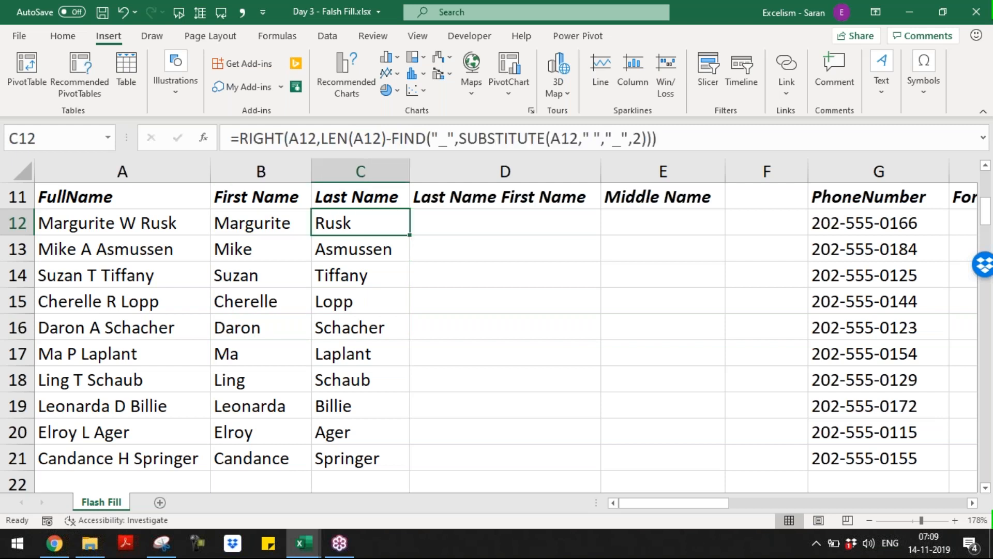
pyautogui.press('Right')
pyautogui.press('Left')
pyautogui.press('Left')
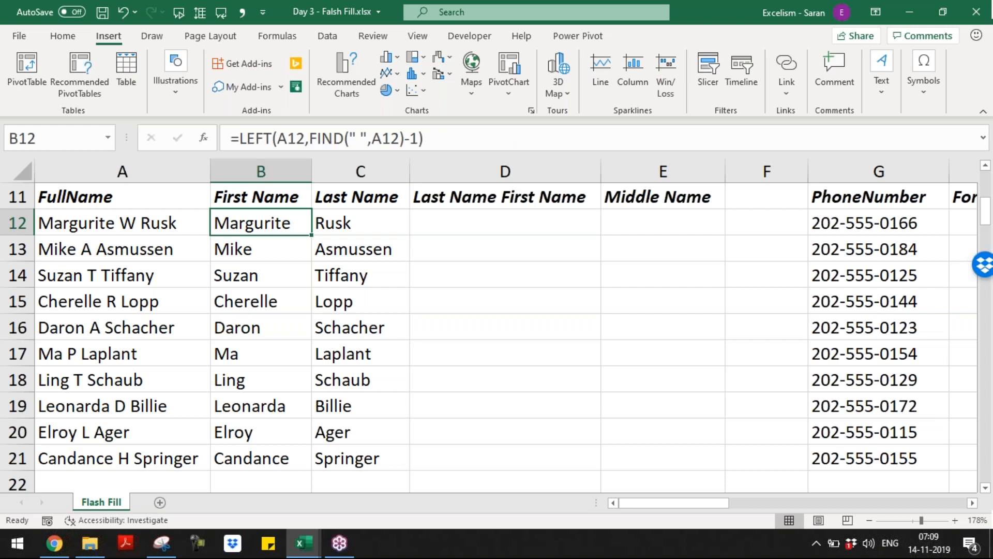
pyautogui.hotkey('shift', 'Right')
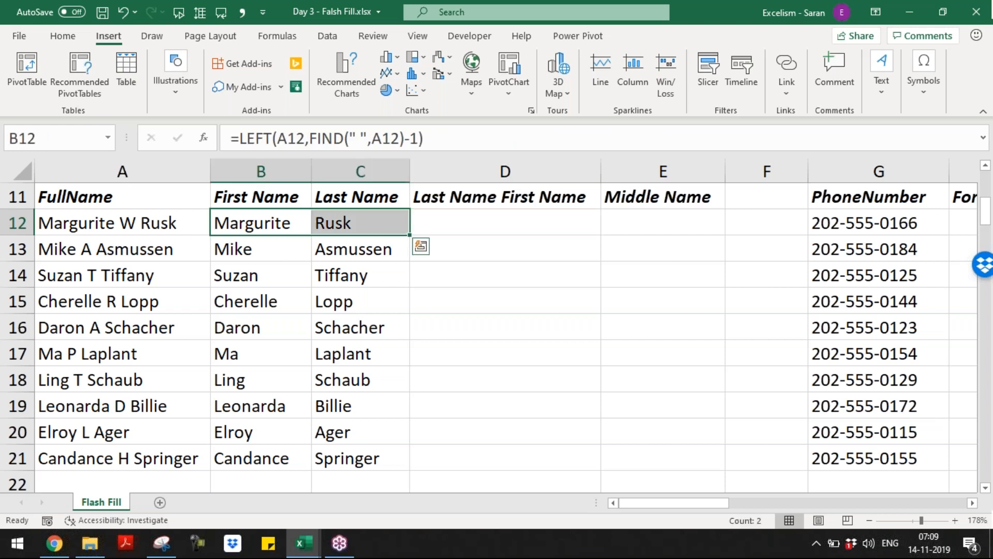
pyautogui.press('Right')
pyautogui.press('Right')
pyautogui.press('Right')
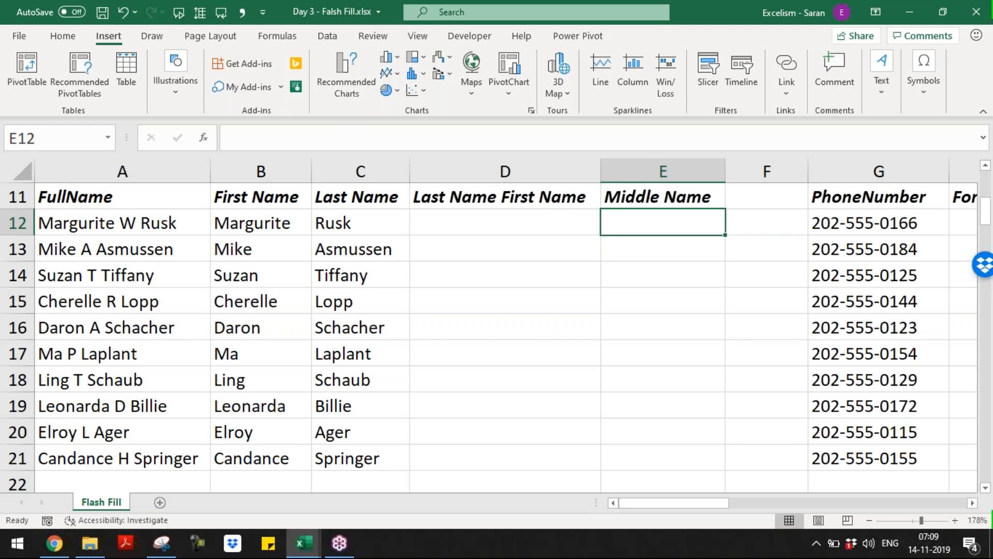
pyautogui.press('Left')
pyautogui.press('Left')
pyautogui.press('Left')
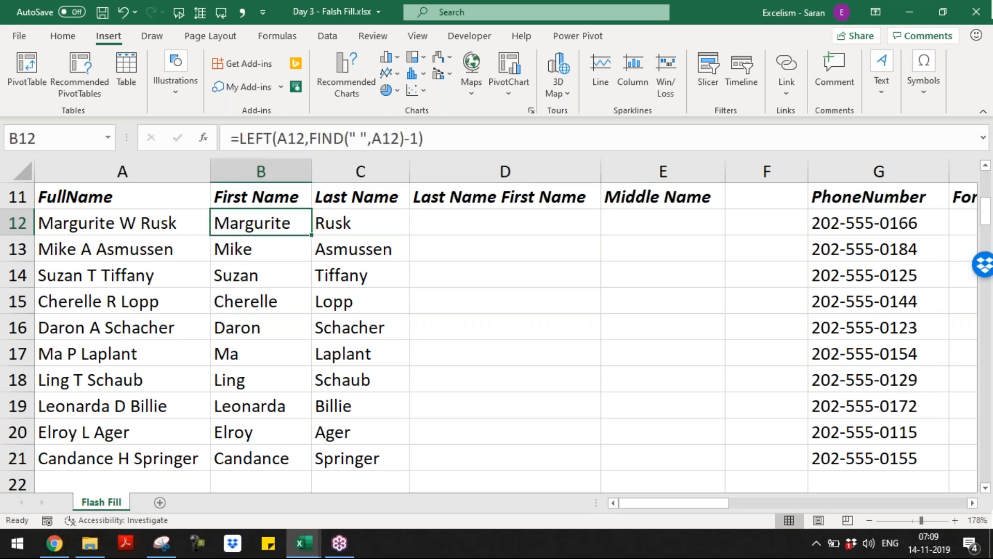
pyautogui.hotkey('shift', 'Right')
pyautogui.hotkey('ctrl', 'shift', 'Down')
pyautogui.press('Delete')
pyautogui.press('Up')
pyautogui.press('Down')
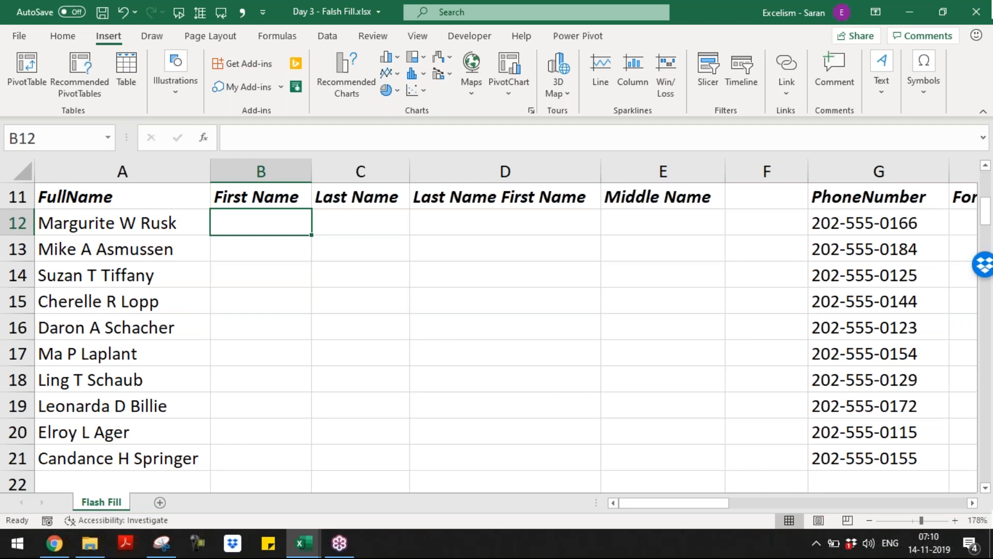
# Type the example first name Margurite into B12
pyautogui.write('m')
pyautogui.press('BackSpace')
pyautogui.write('mA')
pyautogui.press('BackSpace')
pyautogui.press('BackSpace')
pyautogui.write('Margurite')
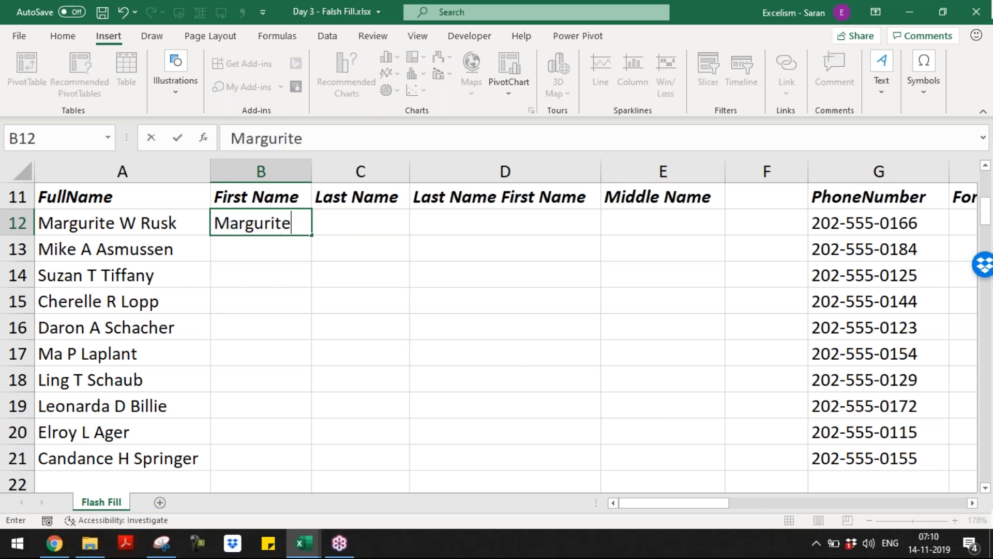
pyautogui.press('Return')
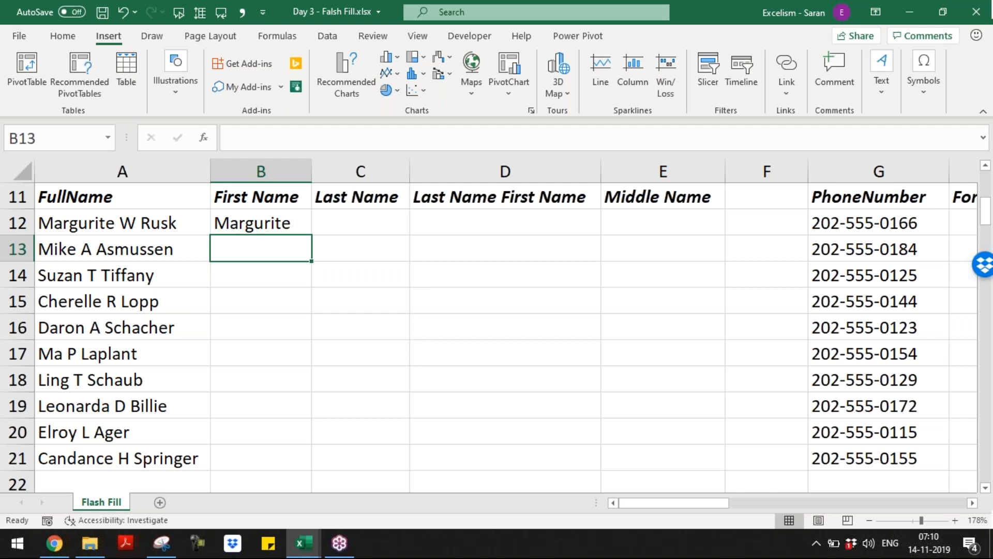
# Type Mike in B13 and accept the Flash Fill preview for the remaining first names
pyautogui.write('Mike')
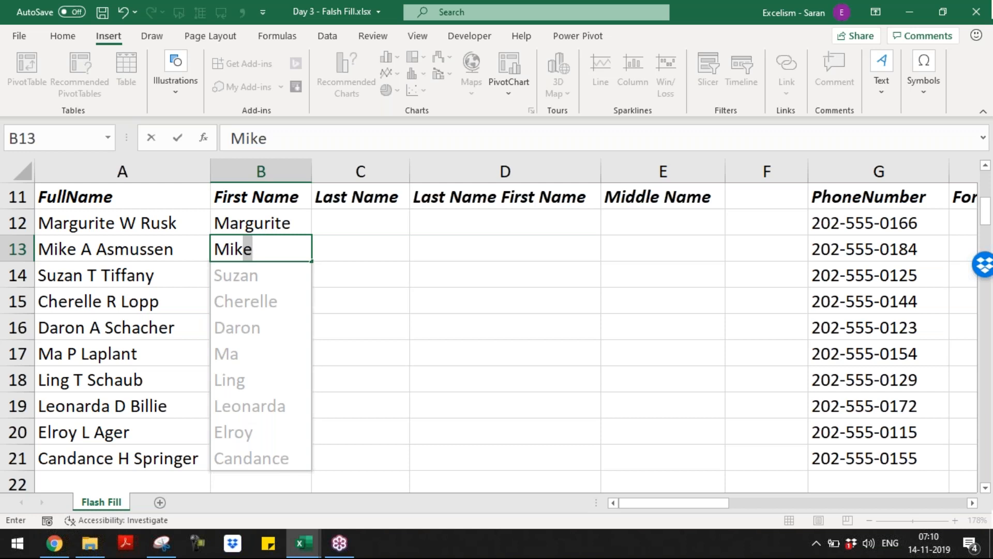
pyautogui.press('Return')
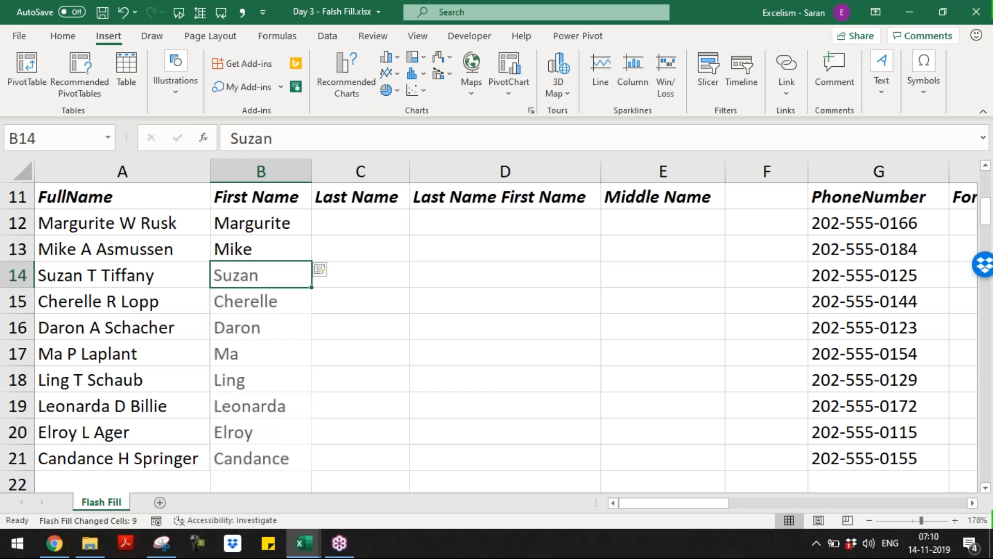
pyautogui.click(323, 269)
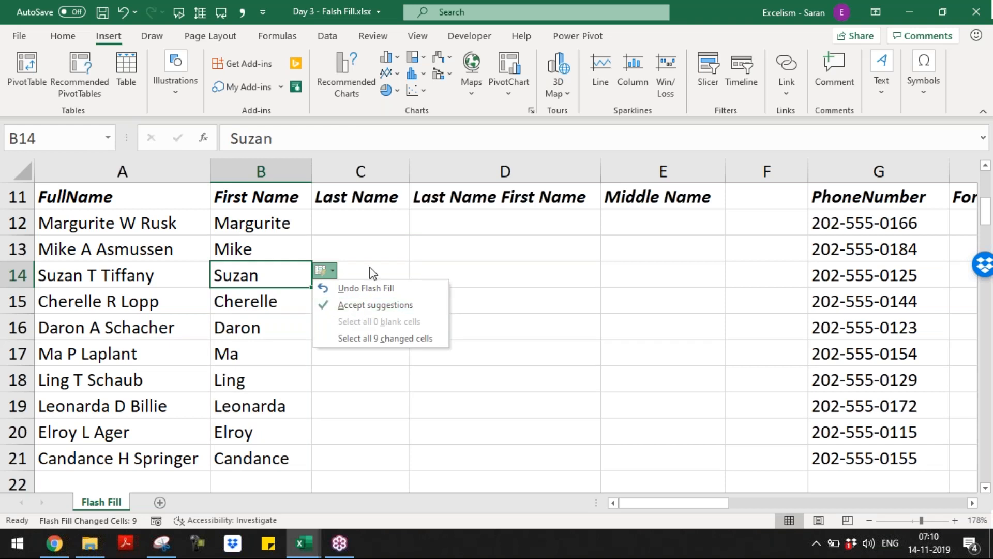
pyautogui.click(421, 233)
pyautogui.click(398, 224)
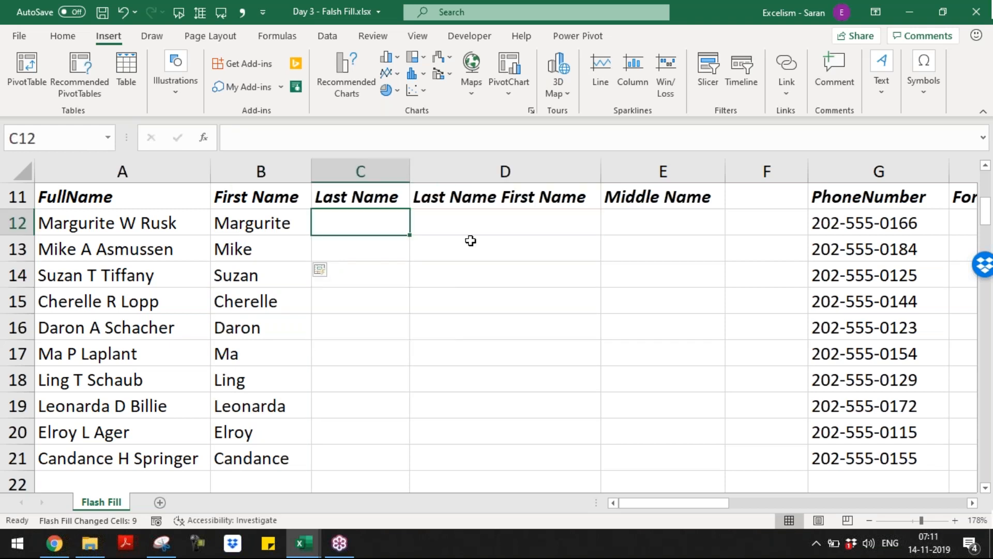
# Type the first surname in C12, then accept Flash Fill's surname preview for C12:C21
pyautogui.write('Rusk')
pyautogui.press('Return')
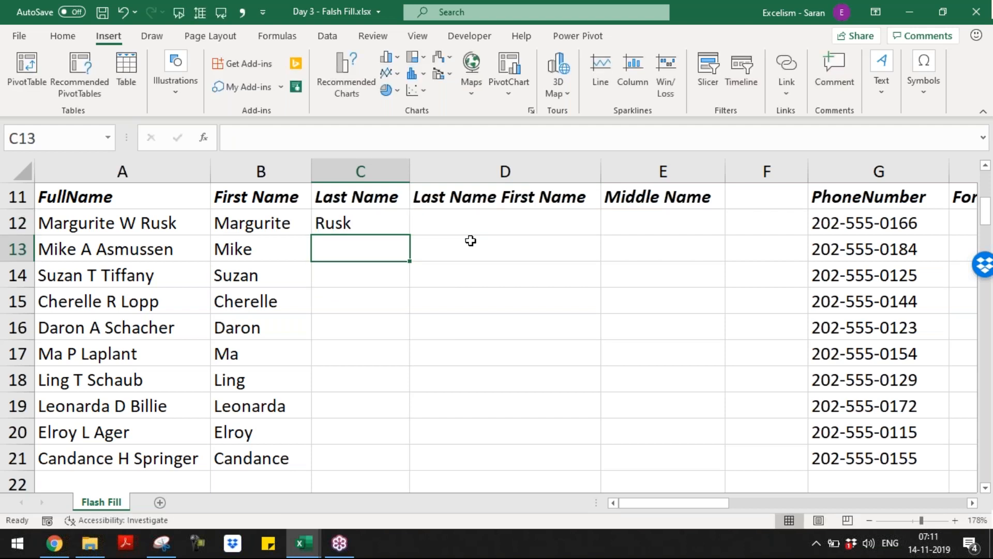
pyautogui.write('Asmussen')
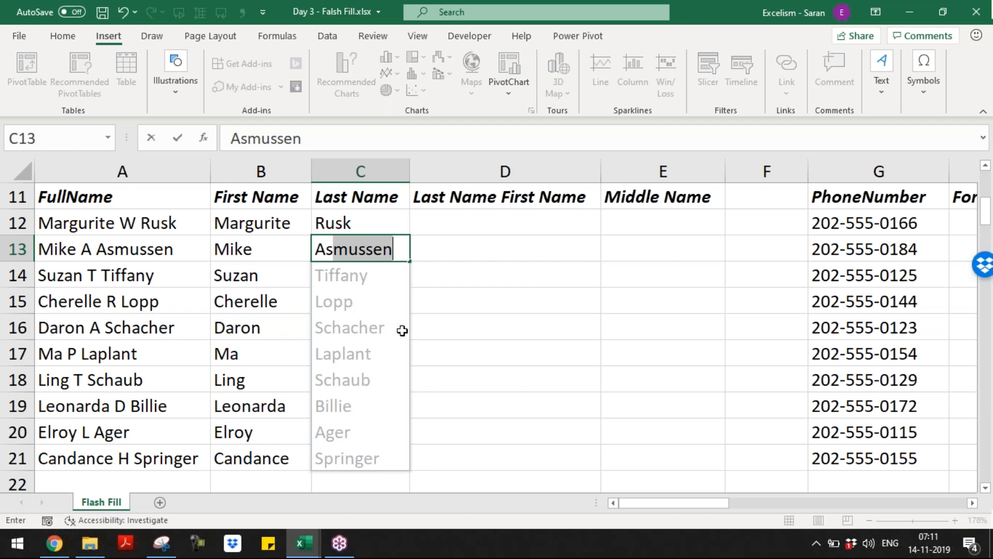
pyautogui.press('Return')
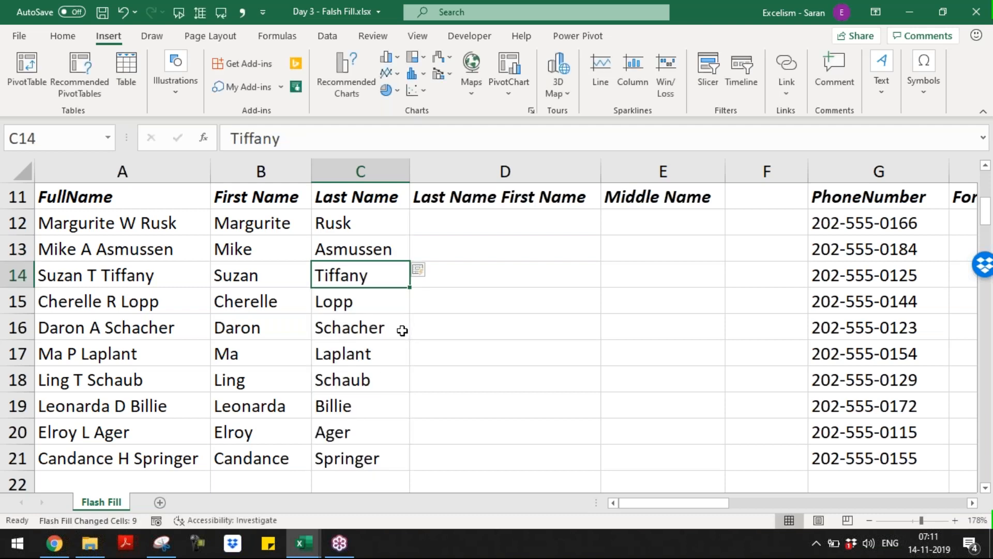
pyautogui.press('Up')
pyautogui.press('Up')
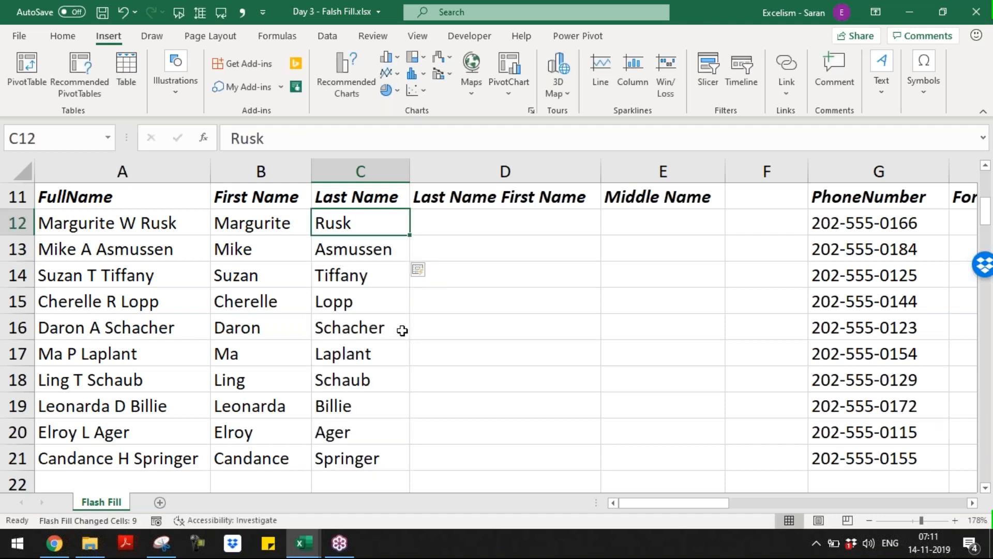
# Enter a 'Last First' example in D12 and accept Flash Fill's reversed-name preview for D12:D21
pyautogui.press('Right')
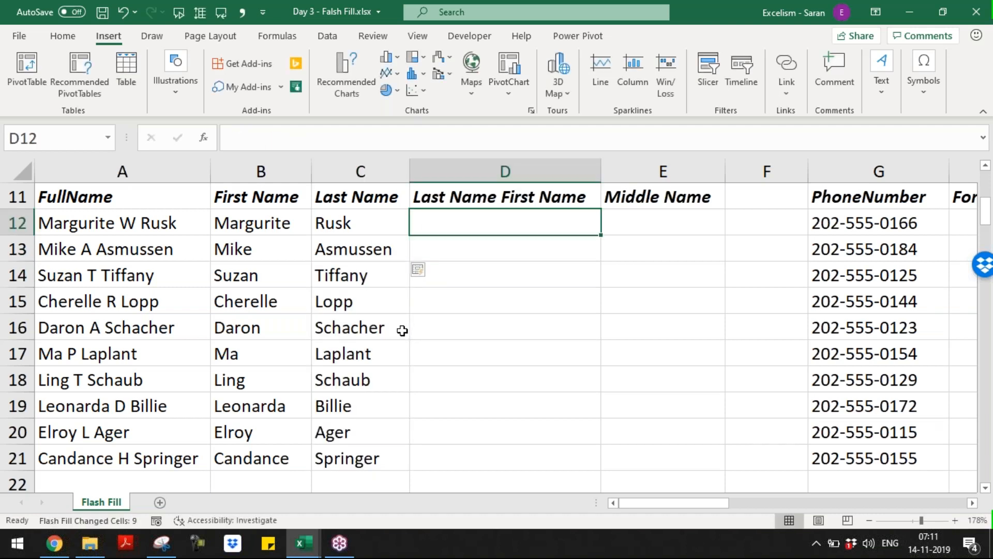
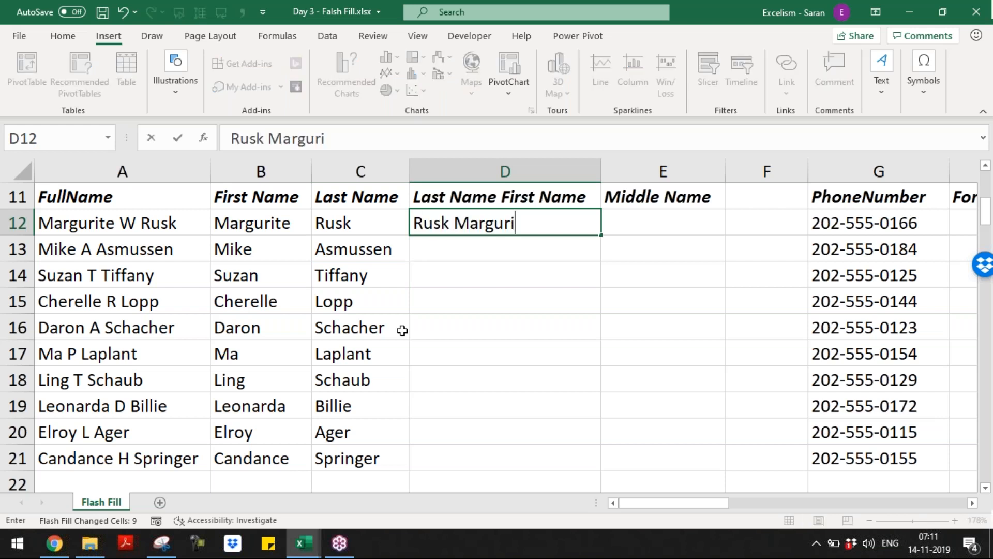
pyautogui.press('Return')
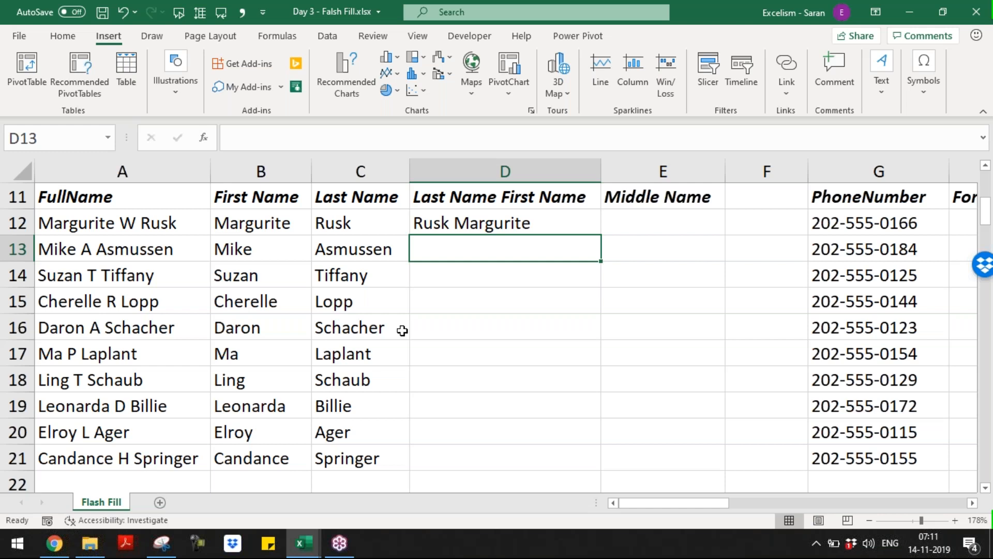
pyautogui.write('A')
pyautogui.write('A')
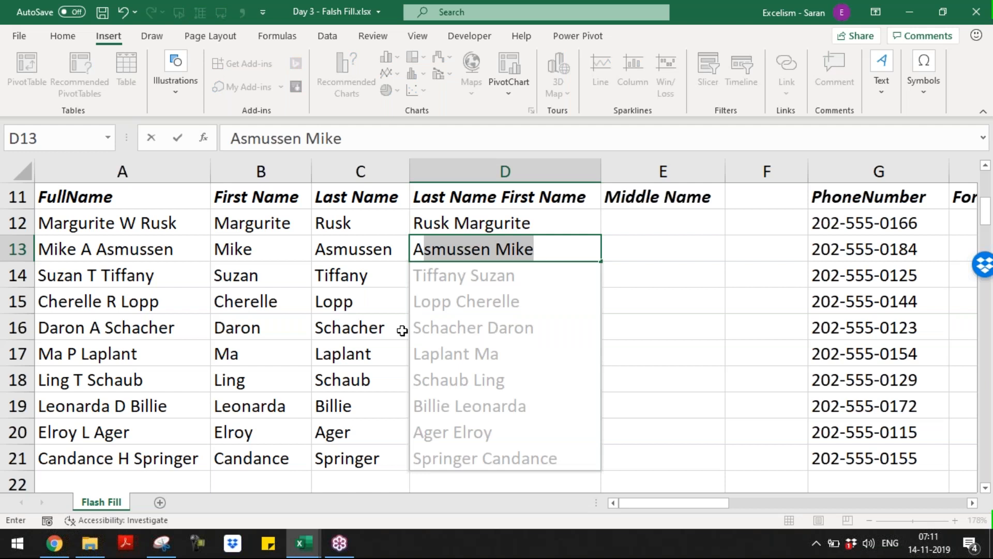
pyautogui.press('Return')
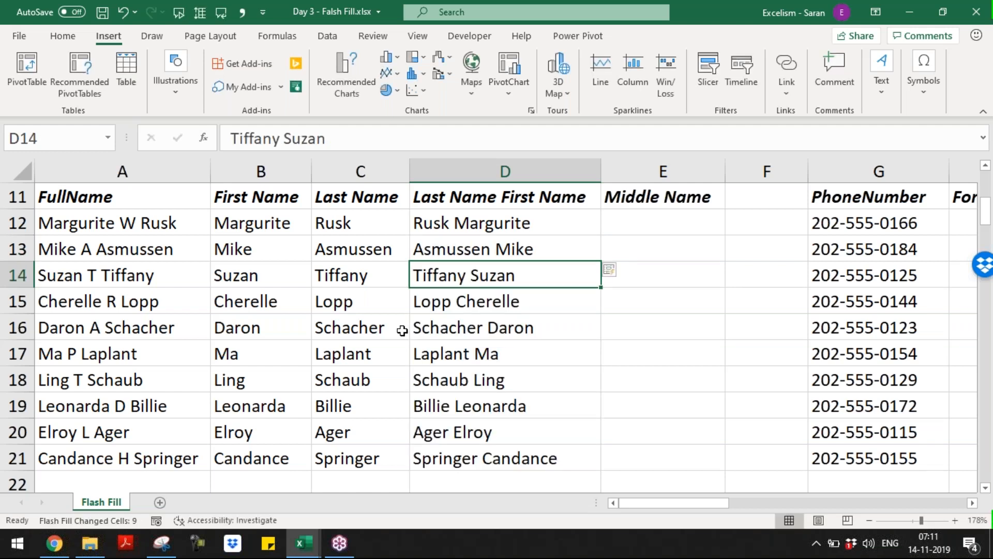
pyautogui.hotkey('ctrl', 'Up')
pyautogui.hotkey('ctrl', 'Up')
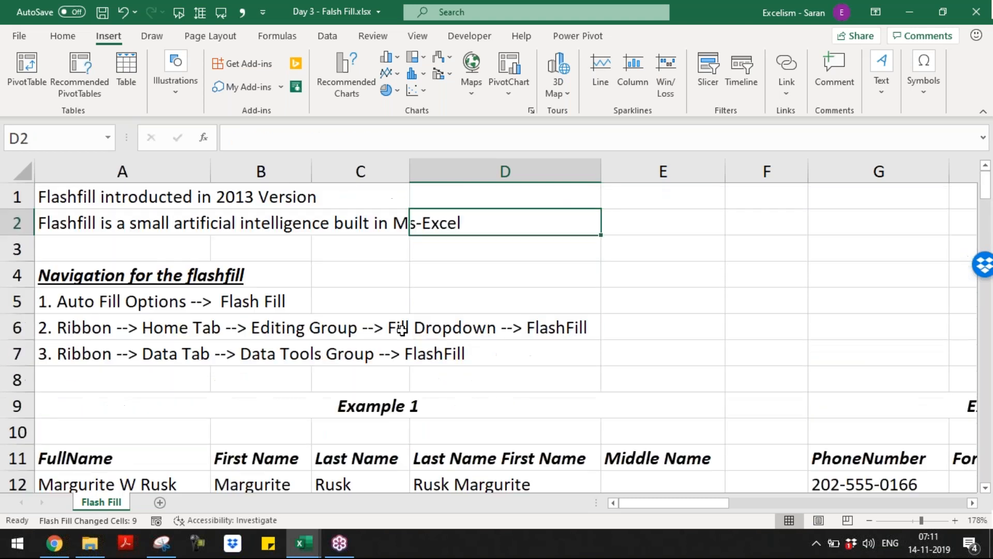
# Enter middle initials W in E12 and A in E13
pyautogui.press('Down')
pyautogui.press('Down')
pyautogui.press('Left')
pyautogui.press('Left')
pyautogui.press('Left')
pyautogui.press('Down')
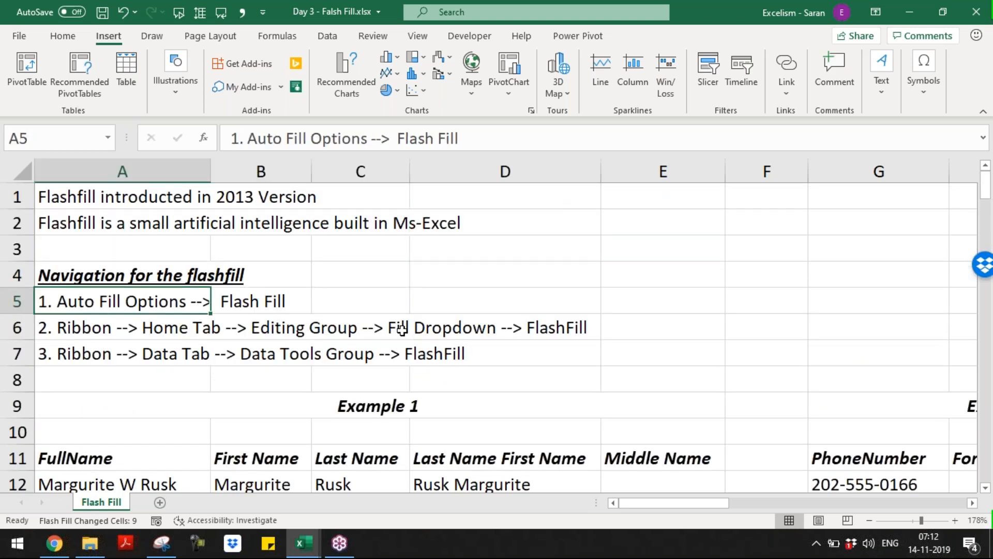
pyautogui.press('Down')
pyautogui.press('Down')
pyautogui.press('Down')
pyautogui.press('Down')
pyautogui.press('Down')
pyautogui.press('Down')
pyautogui.press('Down')
pyautogui.press('Down')
pyautogui.press('Down')
pyautogui.press('Down')
pyautogui.press('Down')
pyautogui.press('Down')
pyautogui.press('Down')
pyautogui.press('Down')
pyautogui.press('Up')
pyautogui.press('Up')
pyautogui.press('Up')
pyautogui.press('Up')
pyautogui.press('Up')
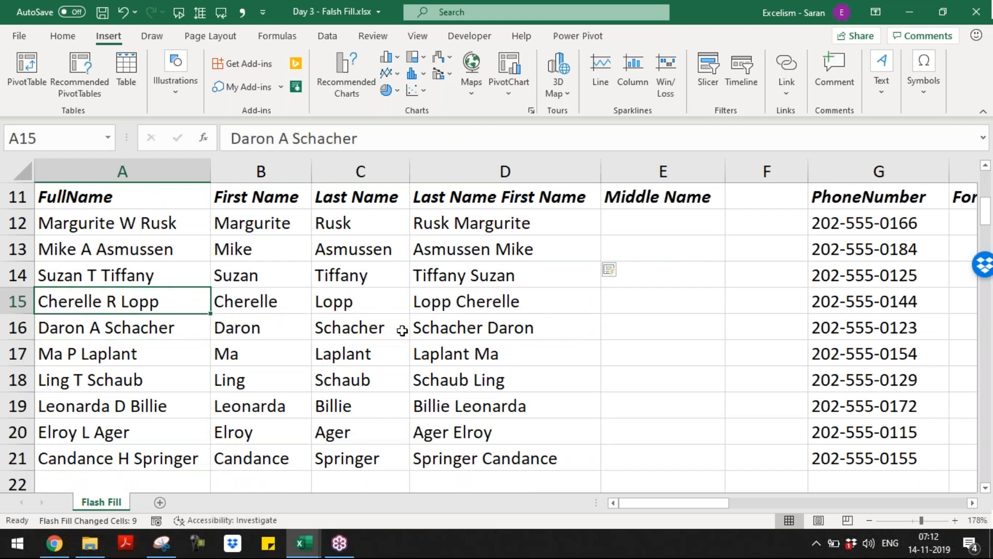
pyautogui.press('Up')
pyautogui.press('Up')
pyautogui.press('Up')
pyautogui.press('Right')
pyautogui.press('Right')
pyautogui.press('Right')
pyautogui.press('Right')
pyautogui.press('Down')
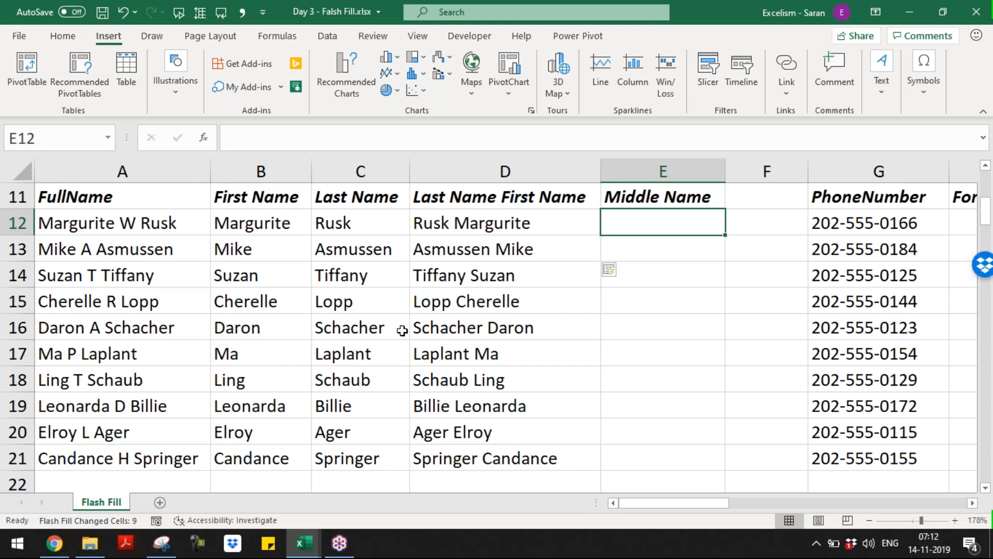
pyautogui.write('W')
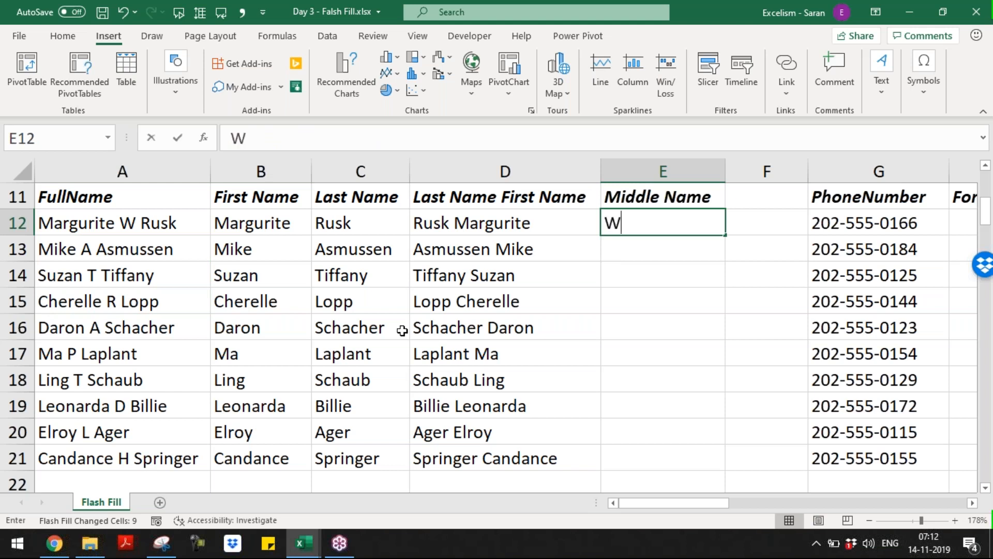
pyautogui.press('Return')
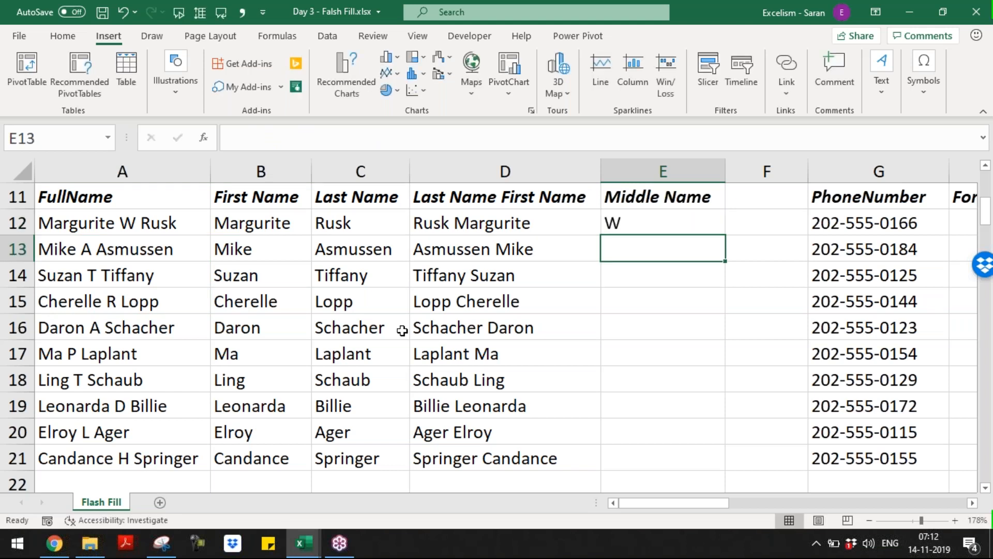
pyautogui.write('A')
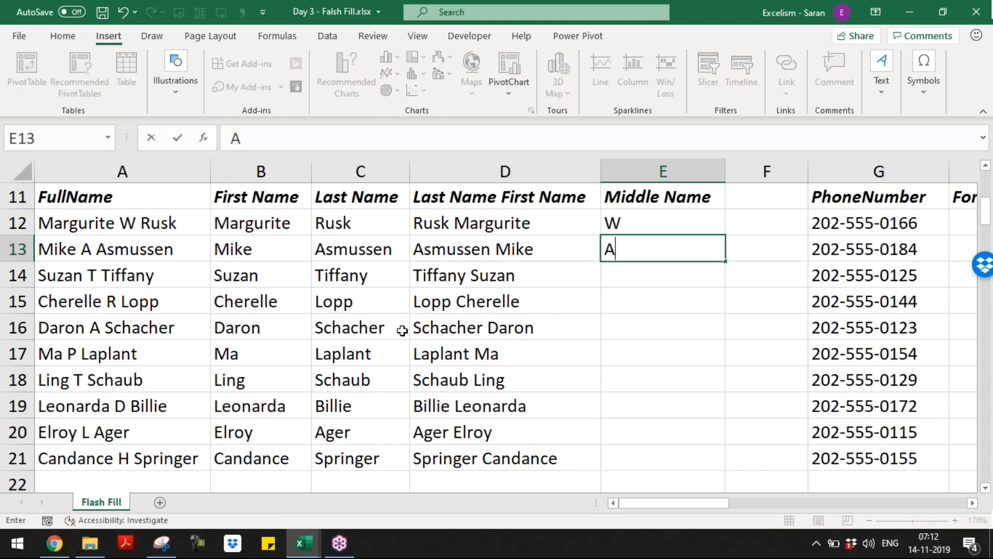
pyautogui.press('Return')
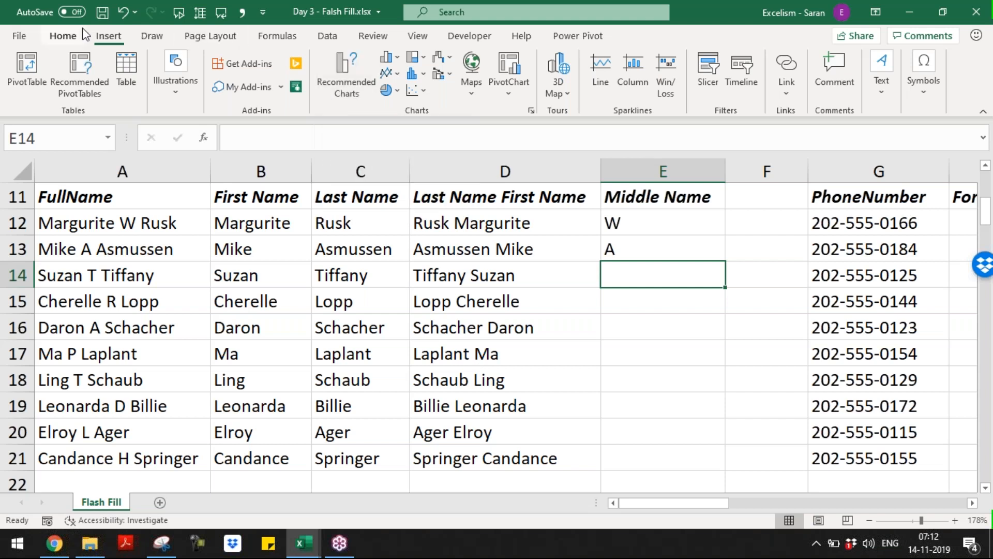
# Try Flash Fill on the middle initials E14:E21 from the Home fill options, then clear and undo it
pyautogui.click(63, 36)
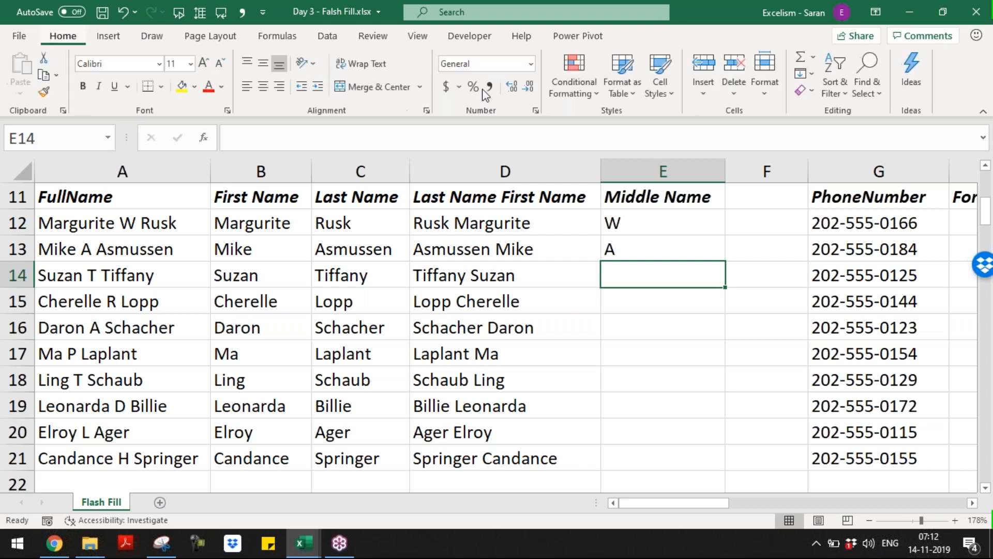
pyautogui.click(813, 74)
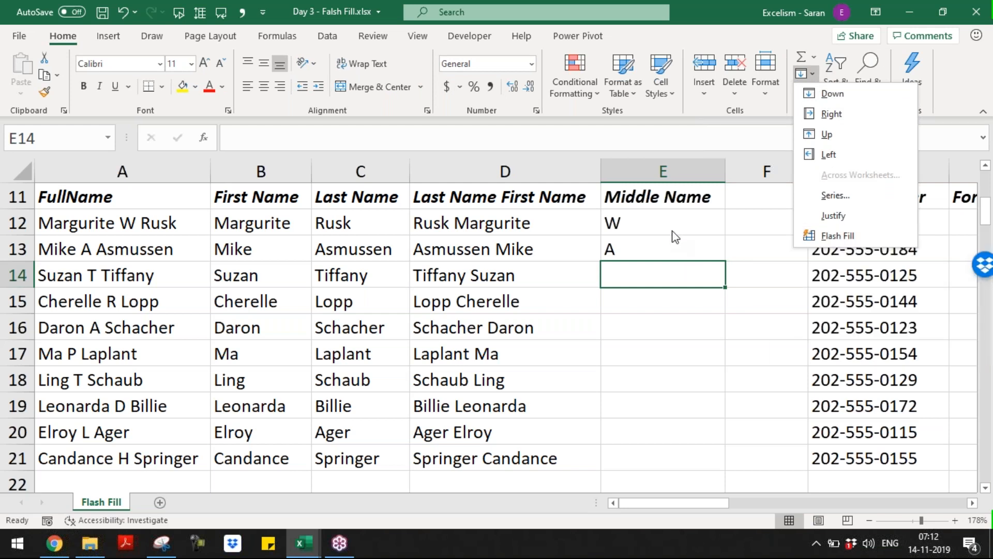
pyautogui.click(837, 239)
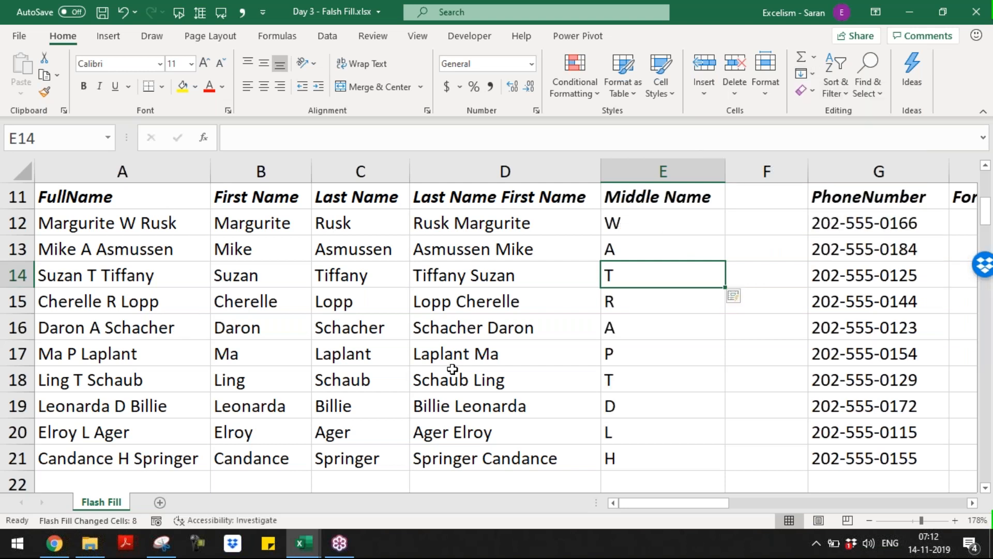
pyautogui.hotkey('ctrl', 'shift', 'Down')
pyautogui.press('Delete')
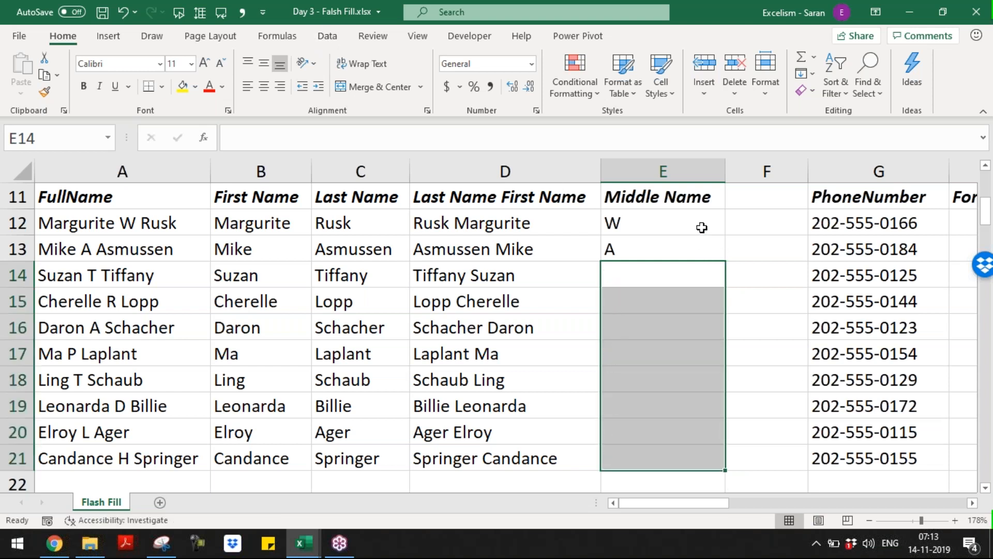
pyautogui.moveTo(701, 228); pyautogui.dragTo(725, 476)
pyautogui.click(737, 479)
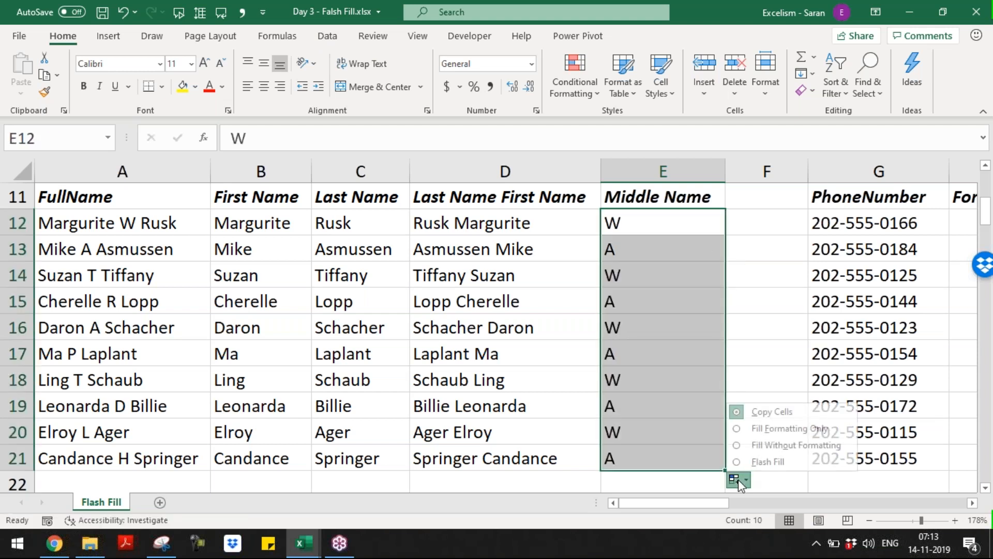
pyautogui.click(756, 461)
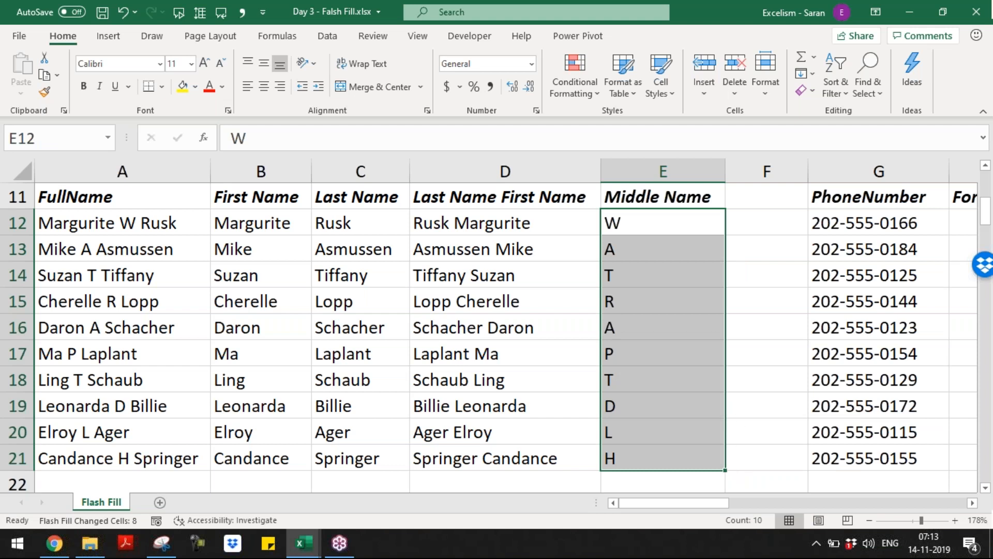
pyautogui.hotkey('ctrl', 'z')
pyautogui.hotkey('ctrl', 'z')
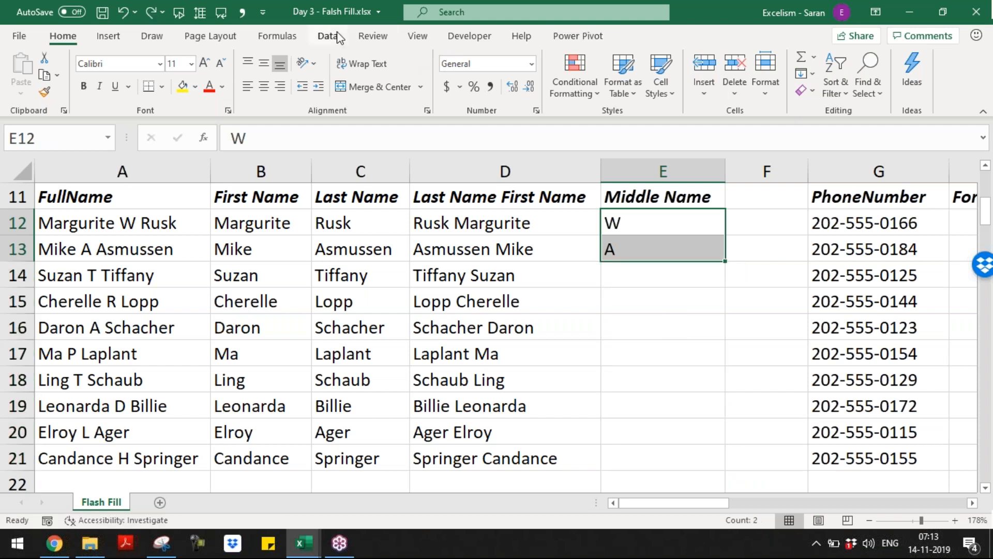
# Flash Fill the middle initials again from E14 using the Data tab, then clear them
pyautogui.click(338, 37)
pyautogui.click(638, 272)
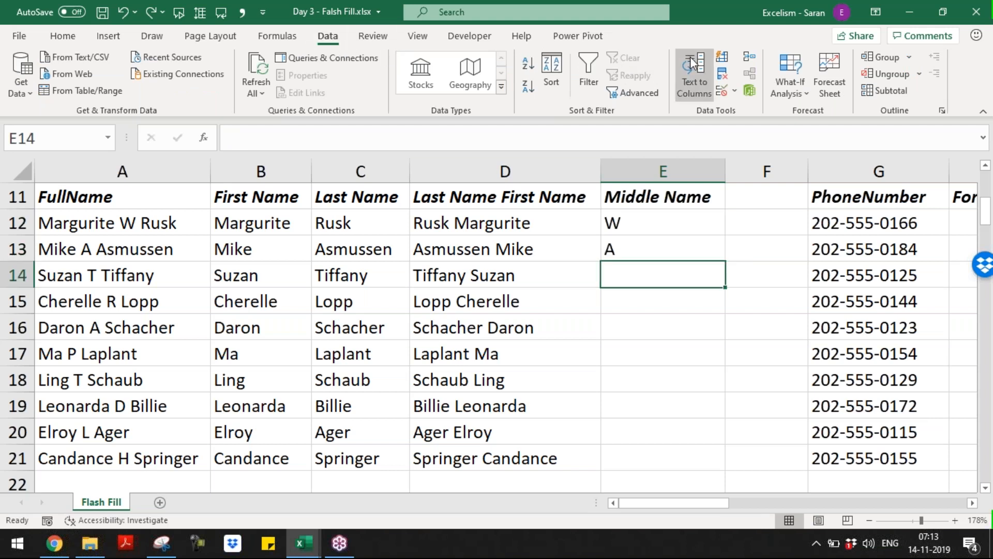
pyautogui.click(722, 58)
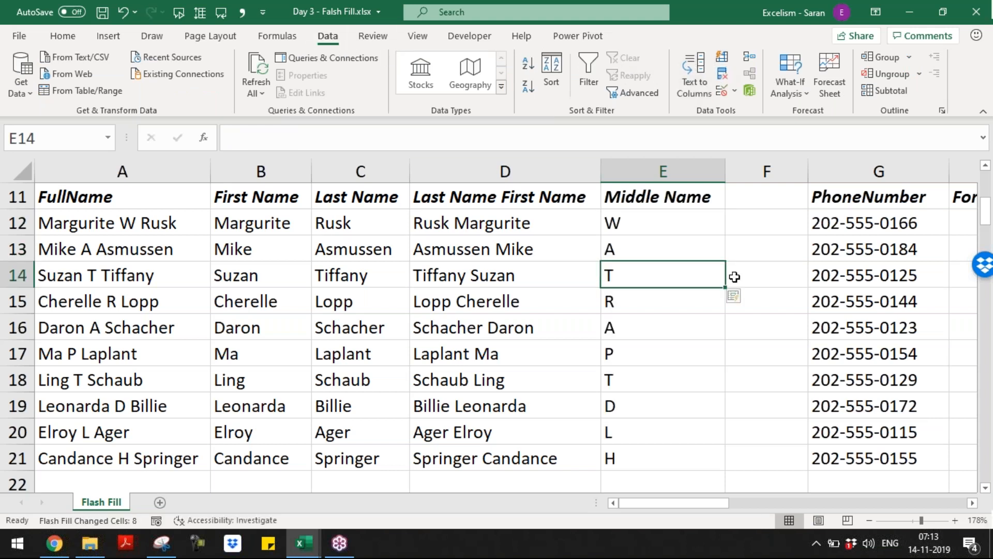
pyautogui.hotkey('ctrl', 'shift', 'Down')
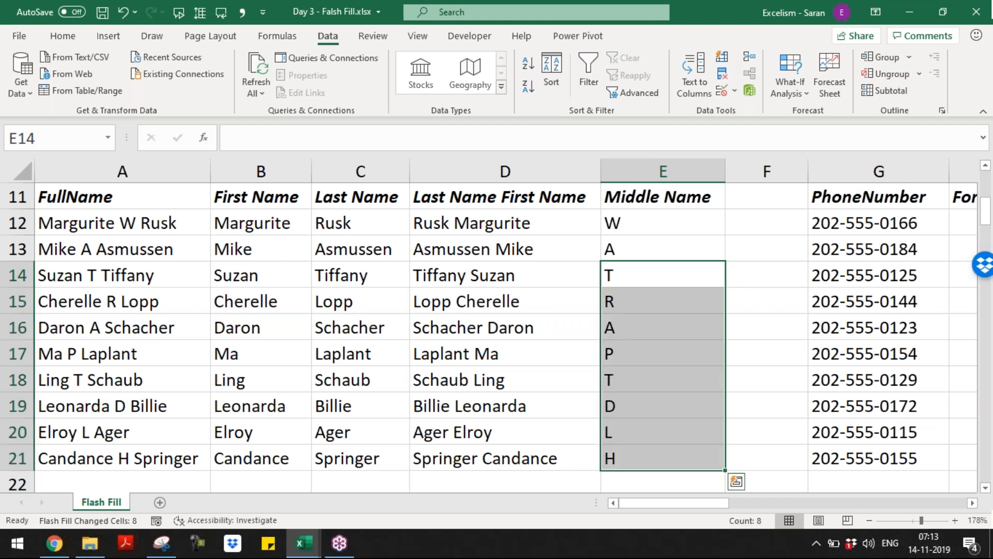
pyautogui.press('Delete')
# Insert a blank row 8 and enter the note '4. Ctrl+E Short Cut' in A8
pyautogui.hotkey('ctrl', 'Up')
pyautogui.hotkey('ctrl', 'Up')
pyautogui.hotkey('ctrl', 'Up')
pyautogui.press('Down')
pyautogui.press('Down')
pyautogui.press('Down')
pyautogui.press('Down')
pyautogui.press('Down')
pyautogui.press('Down')
pyautogui.press('Down')
pyautogui.press('Down')
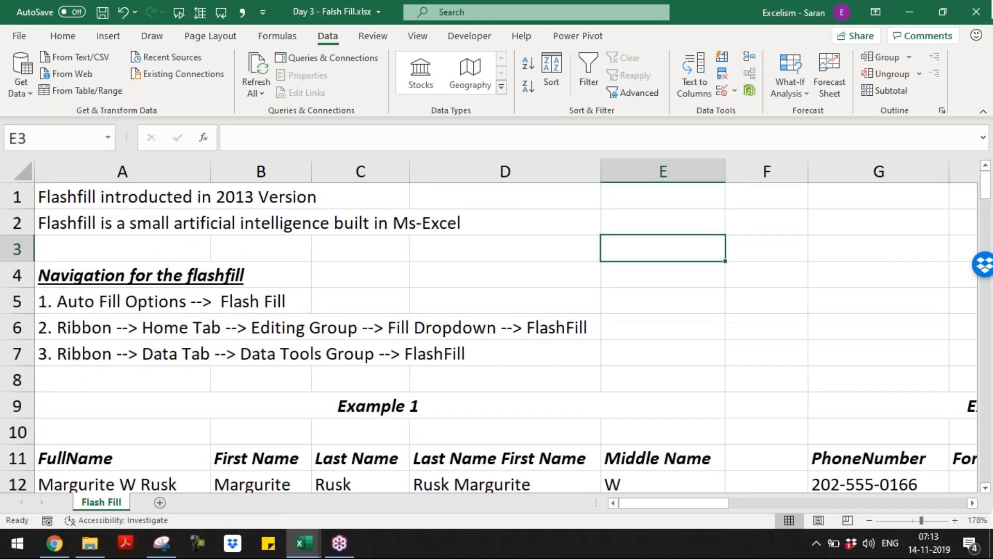
pyautogui.press('Up')
pyautogui.hotkey('shift', 'space')
pyautogui.hotkey('ctrl', 'shift', '+')
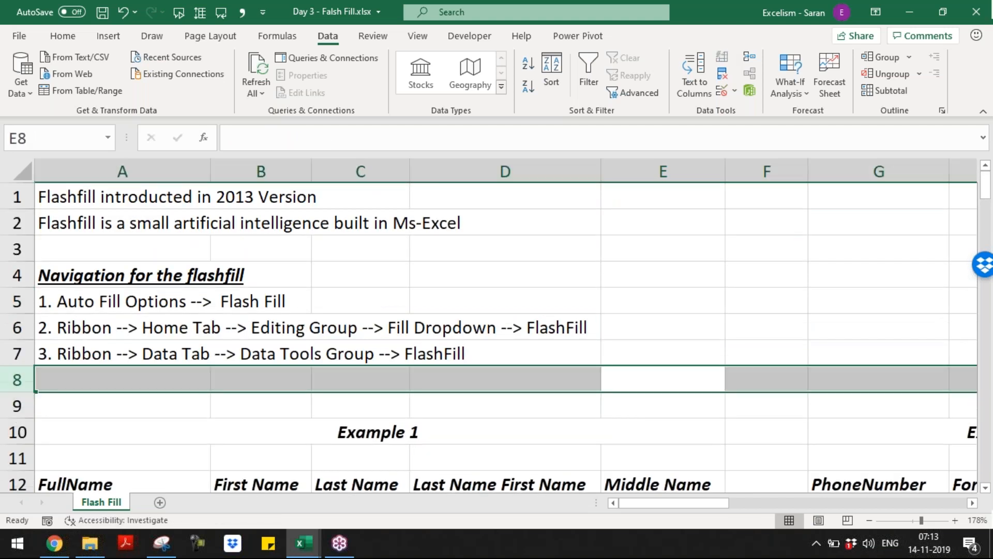
pyautogui.press('Home')
pyautogui.write('4.')
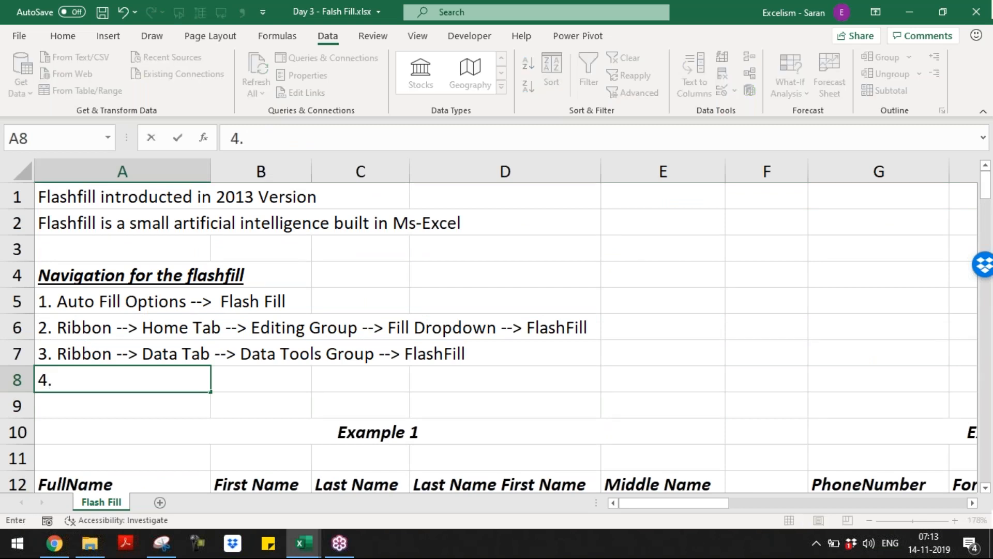
pyautogui.write(' Ctrl+E')
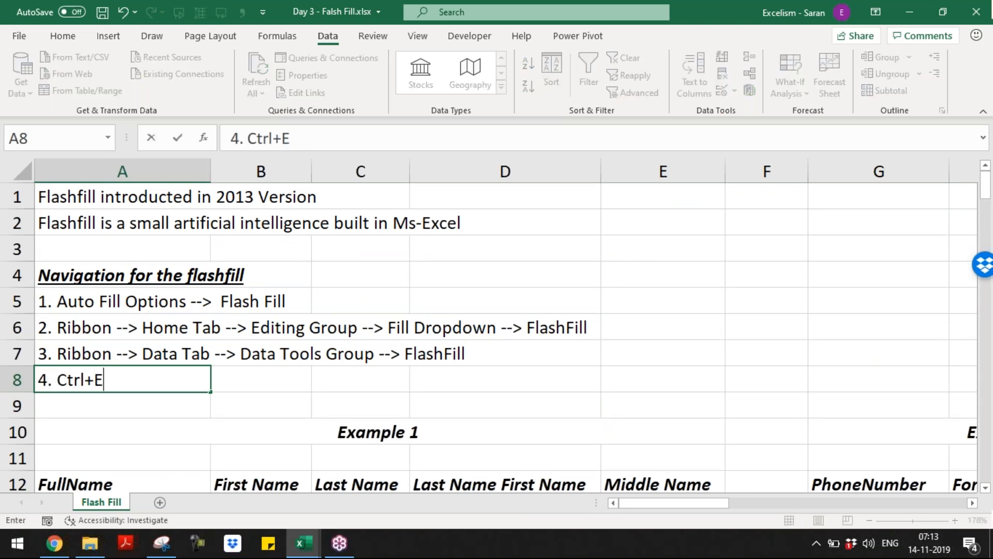
pyautogui.write(' Short Cut')
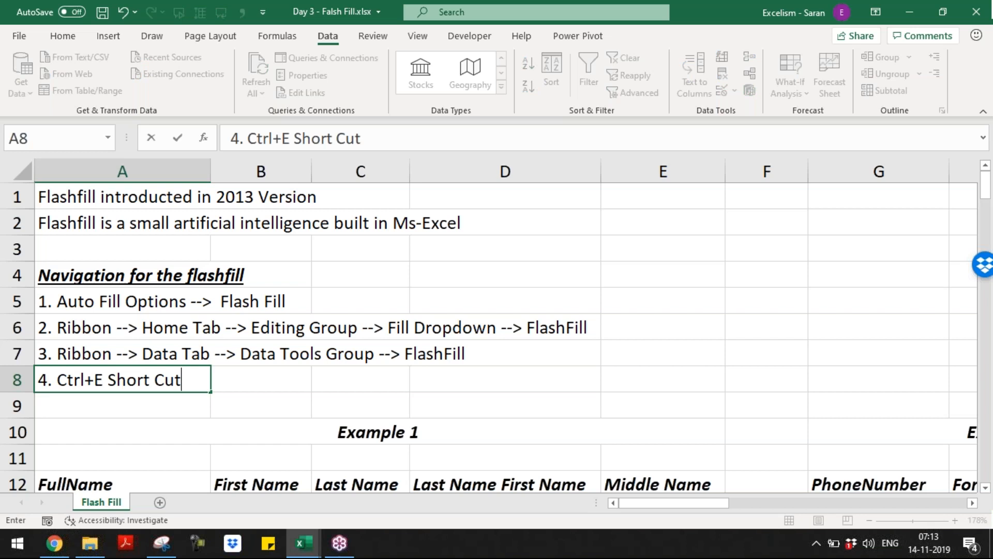
pyautogui.press('Return')
# Switch to the Master Short-cuts.xlsx workbook and select a cell in its shortcut list
pyautogui.hotkey('alt', 'Tab')
pyautogui.press('Down')
pyautogui.press('Down')
pyautogui.press('Down')
pyautogui.press('Down')
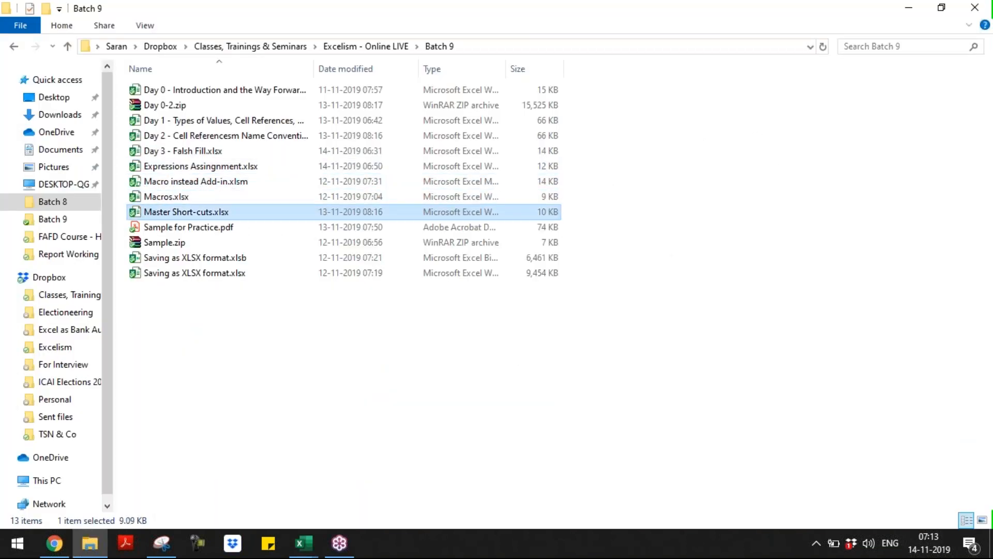
pyautogui.hotkey('alt', 'Tab')
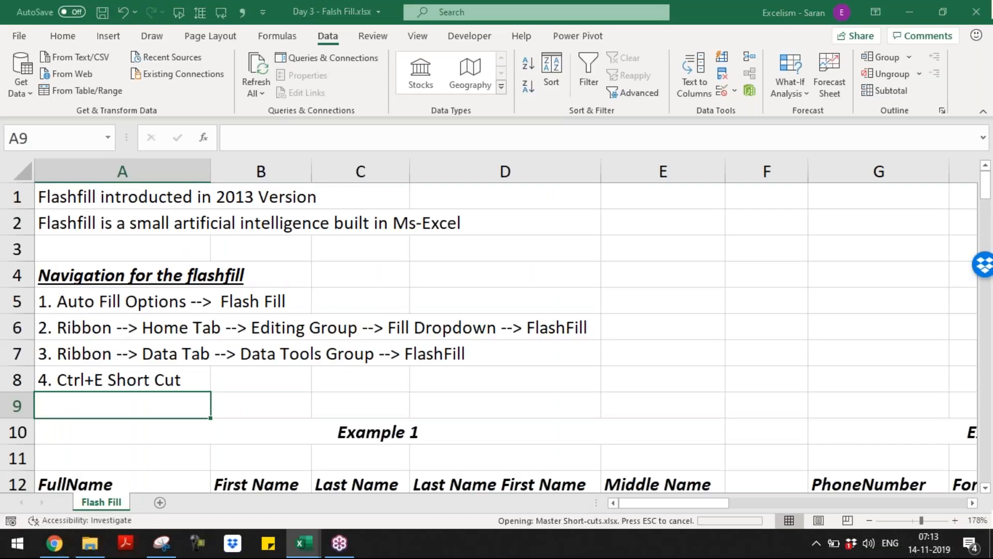
pyautogui.click(308, 300)
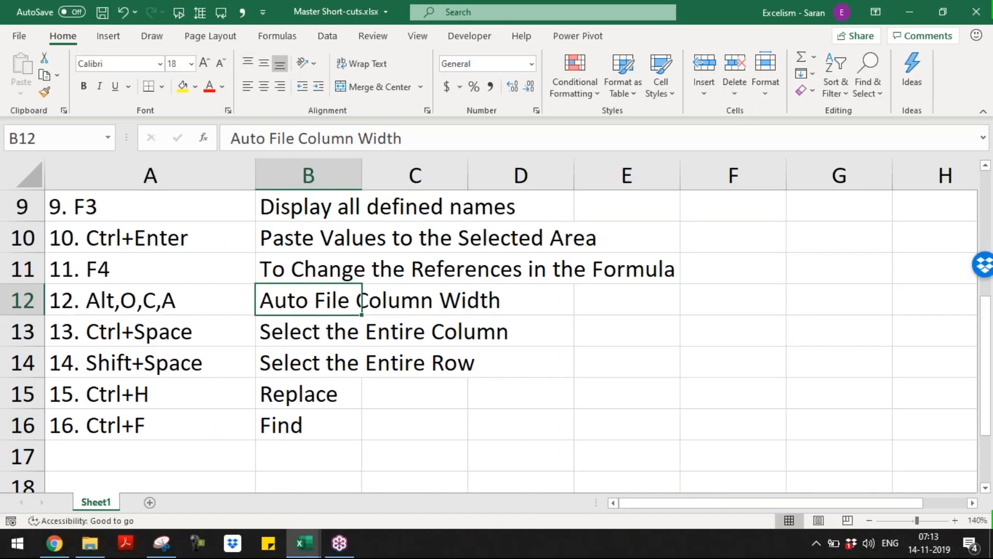
# Enter '17. Ctrl+E' in A17, the next empty row of the shortcut list
pyautogui.hotkey('ctrl', 'Down')
pyautogui.press('Left')
pyautogui.press('Down')
pyautogui.write('17')
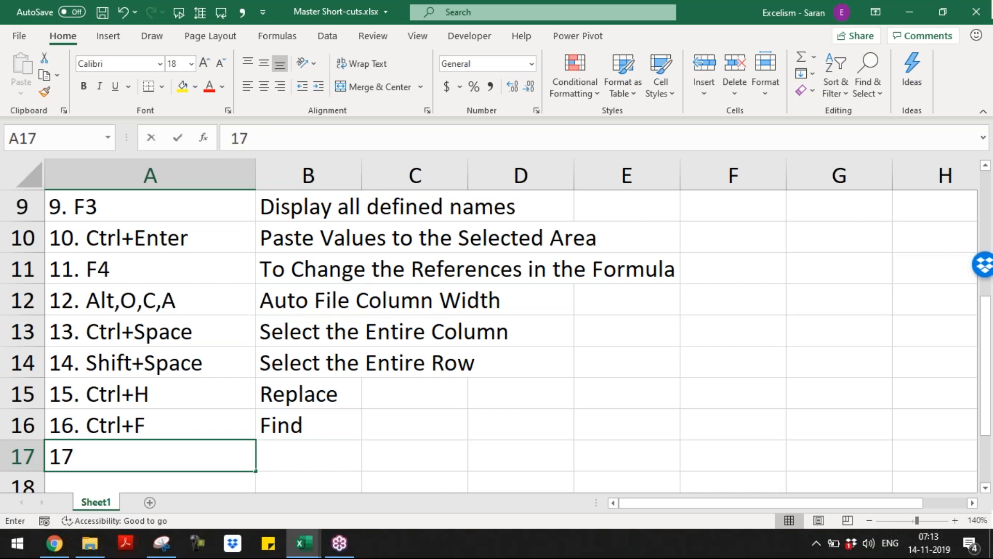
pyautogui.write('. Ctr;')
pyautogui.press('BackSpace')
pyautogui.write('lE')
pyautogui.press('Tab')
pyautogui.write('F')
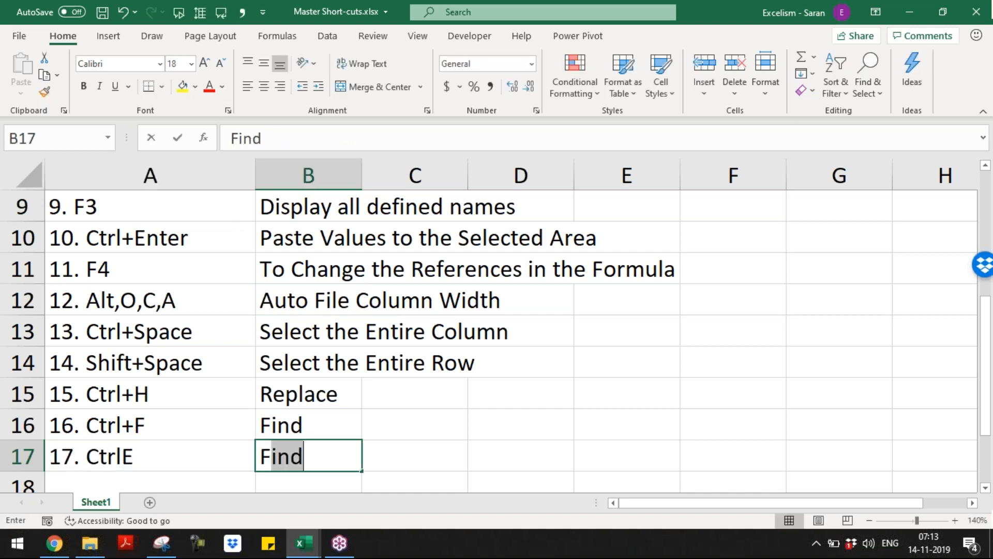
pyautogui.press('Escape')
pyautogui.press('Left')
pyautogui.press('F2')
pyautogui.press('BackSpace')
pyautogui.write('+E')
pyautogui.press('Tab')
# Type 'Apply Flash Fill' in B17, then return to the Day 3 Flash Fill workbook
pyautogui.write('Fa;s')
pyautogui.press('BackSpace')
pyautogui.press('BackSpace')
pyautogui.press('BackSpace')
pyautogui.press('BackSpace')
pyautogui.write('Applu')
pyautogui.press('BackSpace')
pyautogui.write('y Flash F')
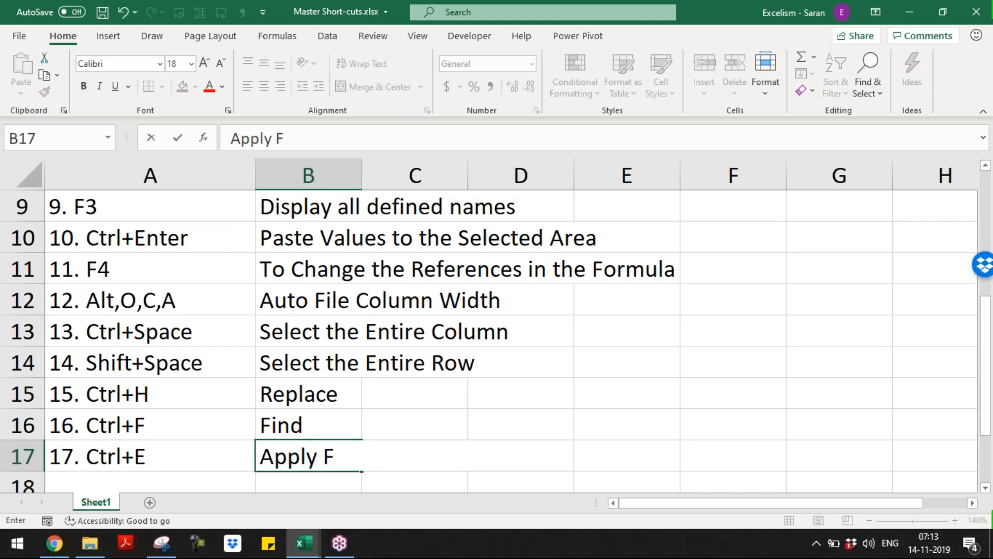
pyautogui.press('BackSpace')
pyautogui.write('Fill')
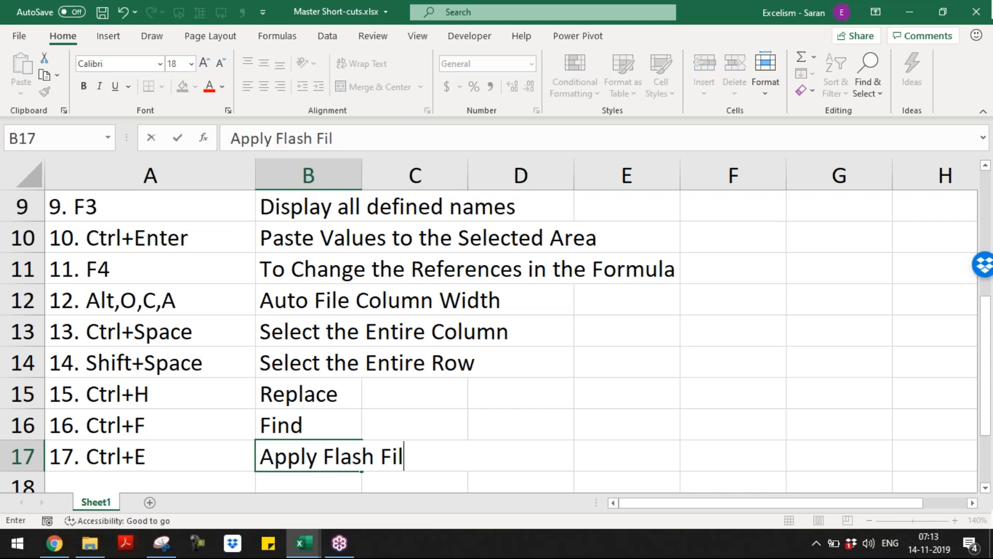
pyautogui.press('Return')
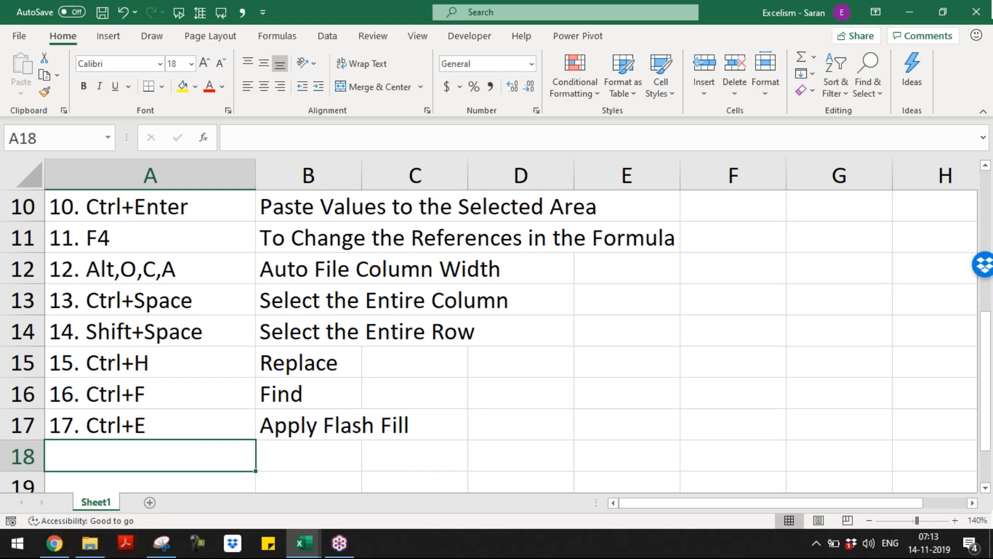
pyautogui.hotkey('alt', 'Tab')
pyautogui.press('Down')
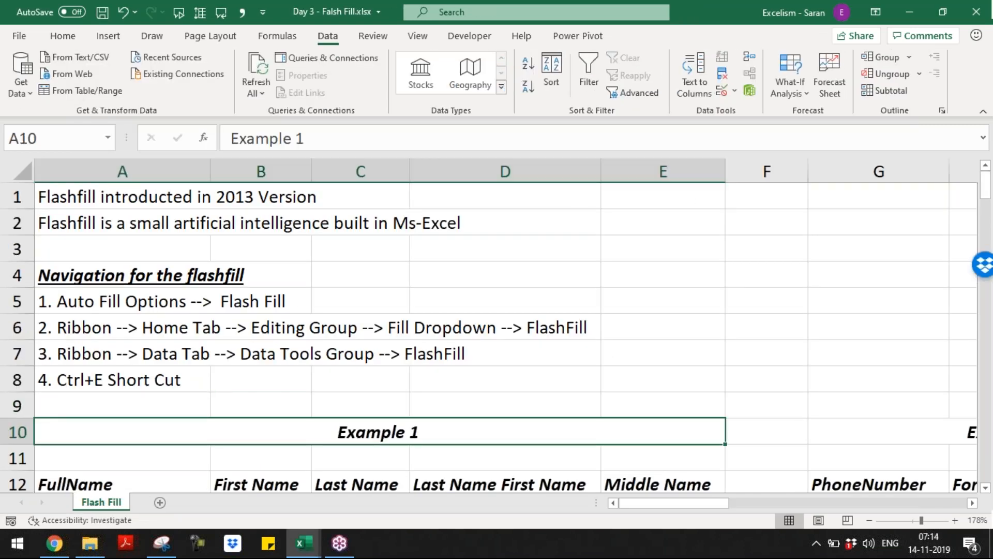
# Run Ctrl+E Flash Fill from E15 to extract each person's middle initial from FullName
pyautogui.press('Down')
pyautogui.press('Down')
pyautogui.press('Down')
pyautogui.press('Down')
pyautogui.press('Down')
pyautogui.press('Down')
pyautogui.press('Down')
pyautogui.press('Down')
pyautogui.press('Down')
pyautogui.press('Down')
pyautogui.press('Down')
pyautogui.press('Down')
pyautogui.press('Down')
pyautogui.press('Up')
pyautogui.press('Up')
pyautogui.press('Up')
pyautogui.press('Up')
pyautogui.press('Up')
pyautogui.press('Up')
pyautogui.press('Up')
pyautogui.press('Up')
pyautogui.press('Up')
pyautogui.press('Right')
pyautogui.press('Right')
pyautogui.press('Right')
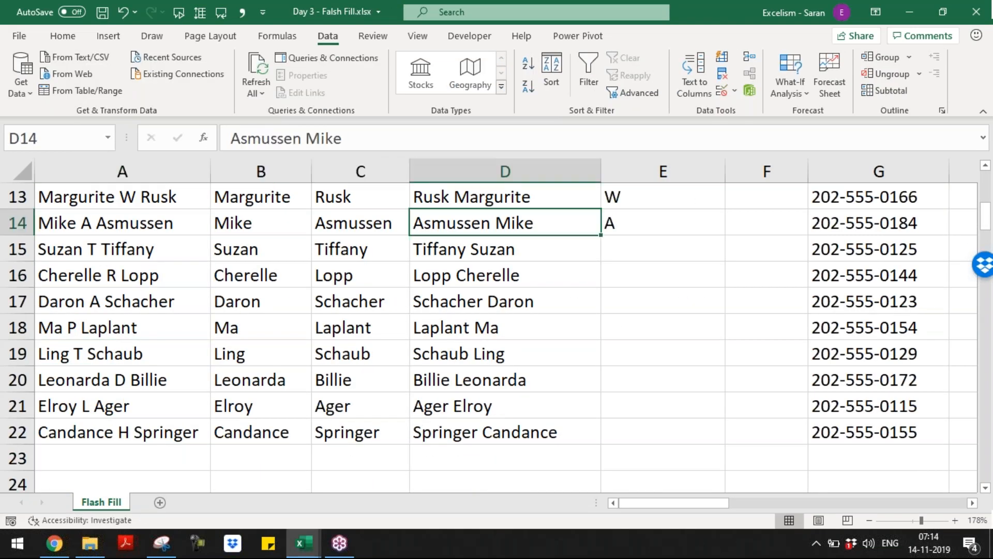
pyautogui.press('Right')
pyautogui.press('Down')
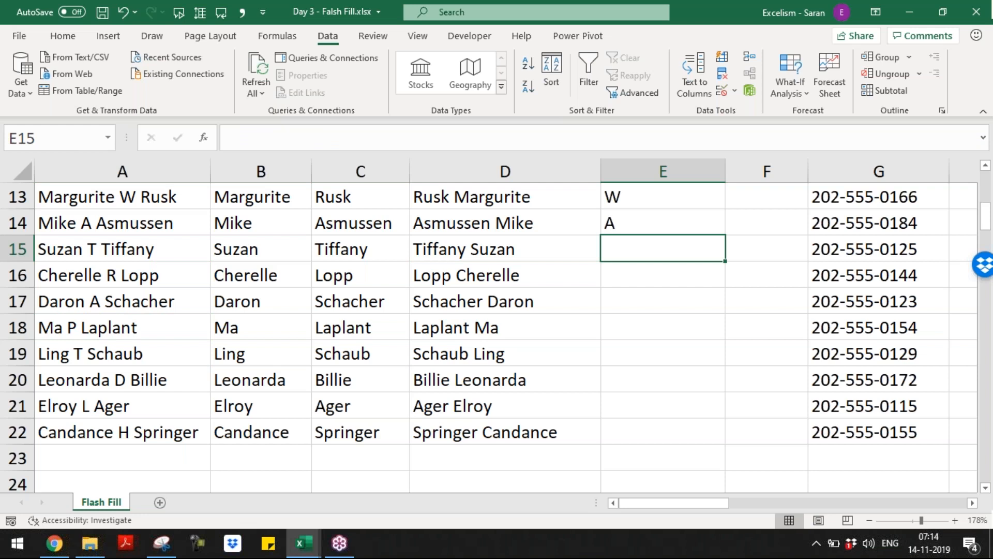
pyautogui.hotkey('ctrl', 'e')
pyautogui.press('Up')
pyautogui.press('Up')
pyautogui.press('Up')
pyautogui.press('Up')
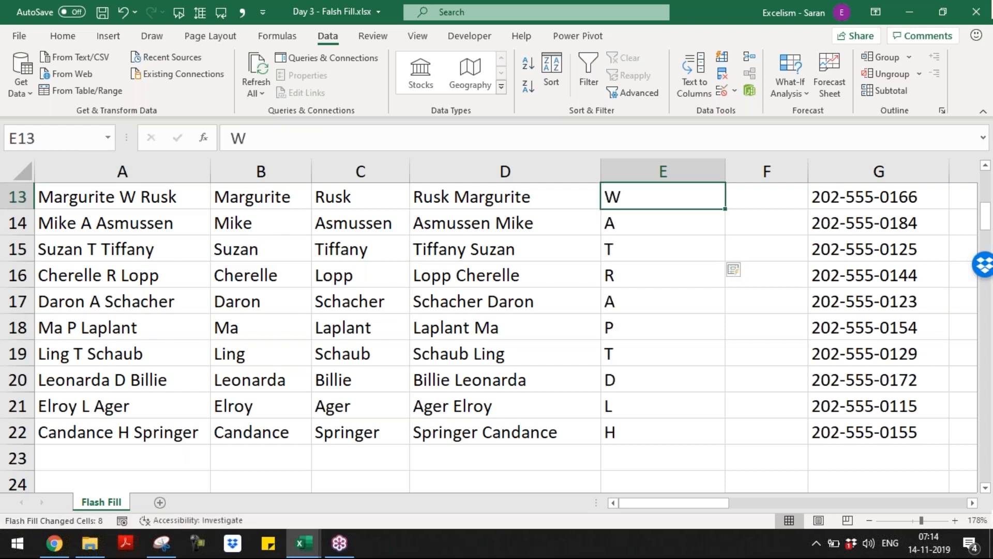
pyautogui.press('Down')
pyautogui.press('Down')
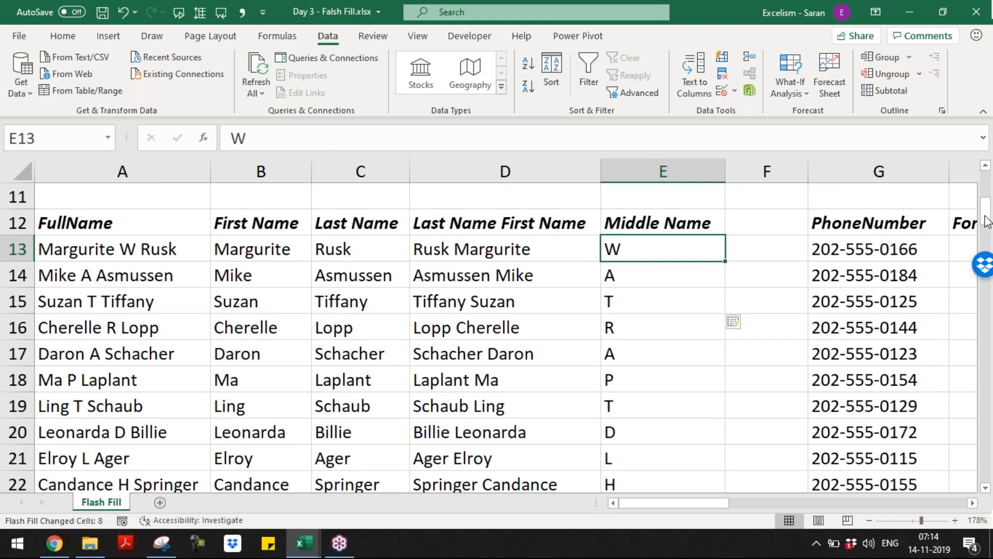
pyautogui.click(599, 302)
pyautogui.press('F9')
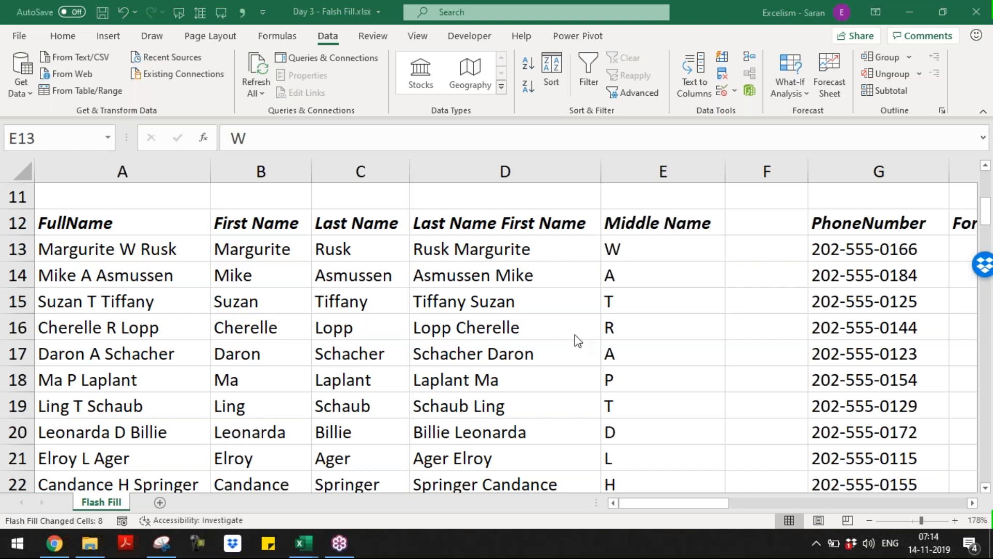
# Select the First Name header and entries and insert cells, shifting them one column right
pyautogui.press('Left')
pyautogui.press('Left')
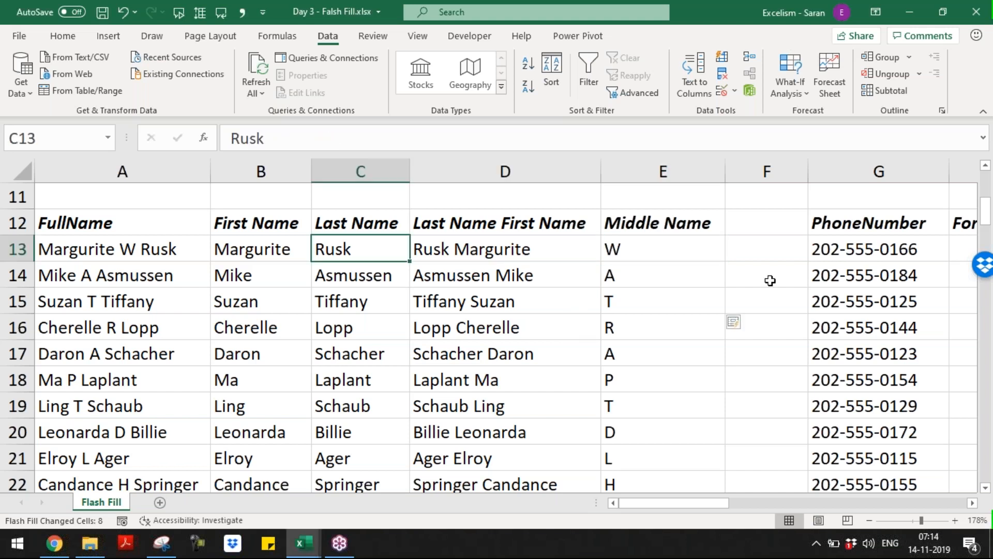
pyautogui.press('Left')
pyautogui.press('Up')
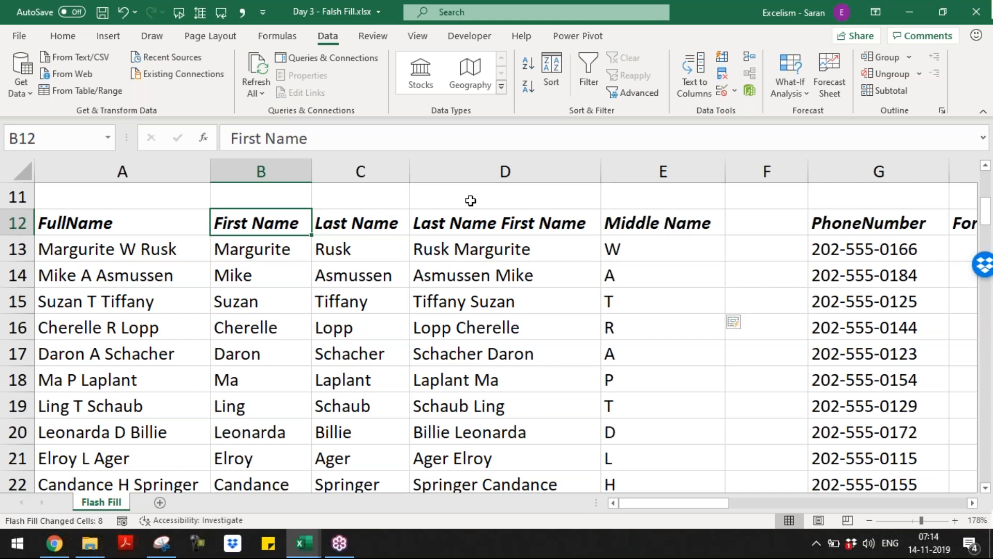
pyautogui.hotkey('ctrl', 'shift', 'Down')
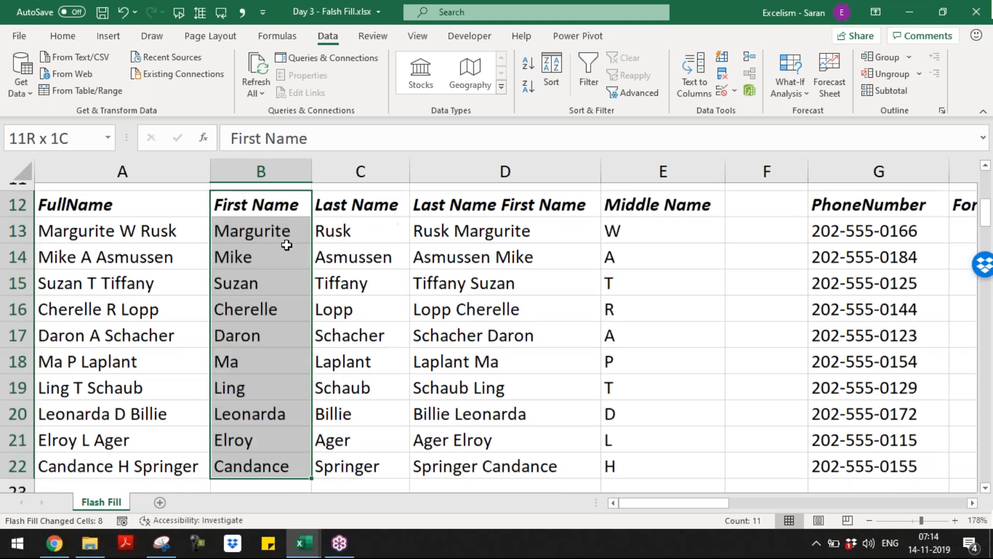
pyautogui.hotkey('shift', 'pagedown')
pyautogui.hotkey('shift', 'pagedown')
pyautogui.hotkey('shift', 'pagedown')
pyautogui.hotkey('shift', 'pagedown')
pyautogui.hotkey('shift', 'pagedown')
pyautogui.hotkey('shift', 'pagedown')
pyautogui.hotkey('shift', 'pagedown')
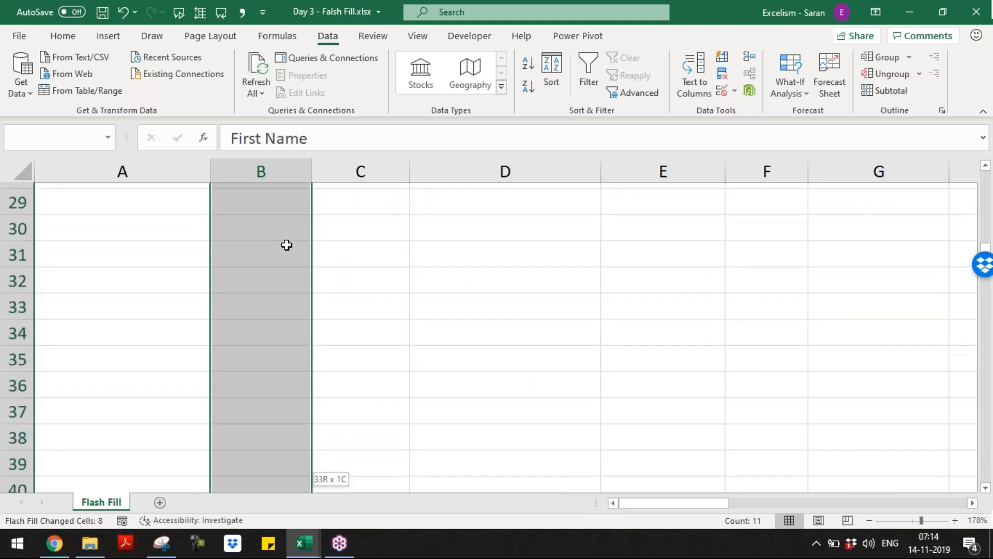
pyautogui.hotkey('ctrl', 'BackSpace')
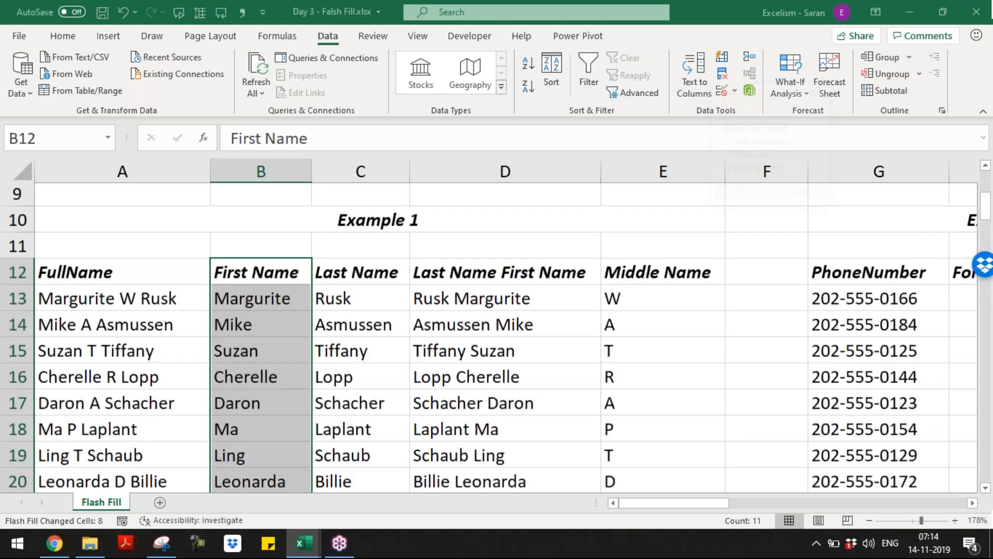
pyautogui.hotkey('ctrl', 'shift', '=')
pyautogui.press('Return')
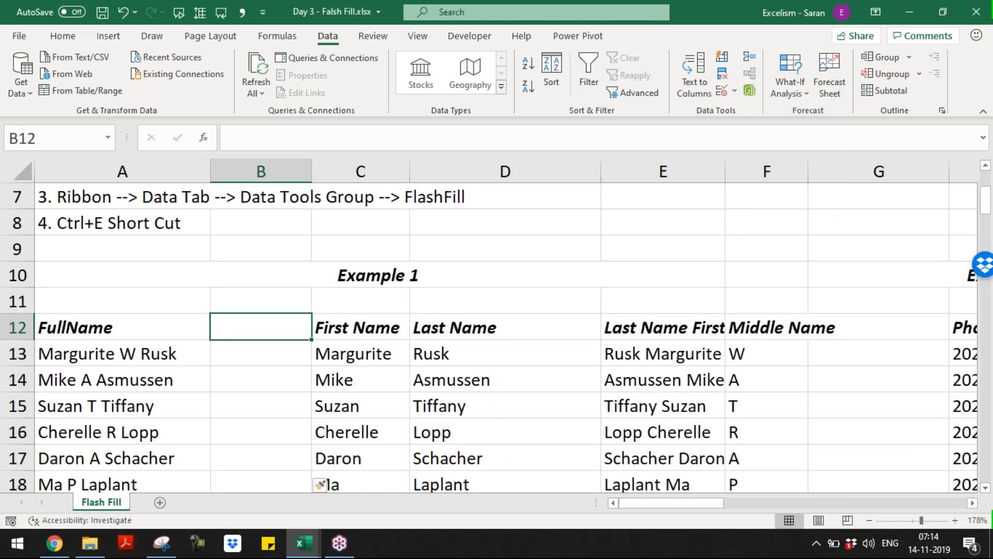
# Give the new blank column B the header 'Shortt Form'
pyautogui.write('A')
pyautogui.press('BackSpace')
pyautogui.write('Abbre')
pyautogui.hotkey('ctrl', 'Return')
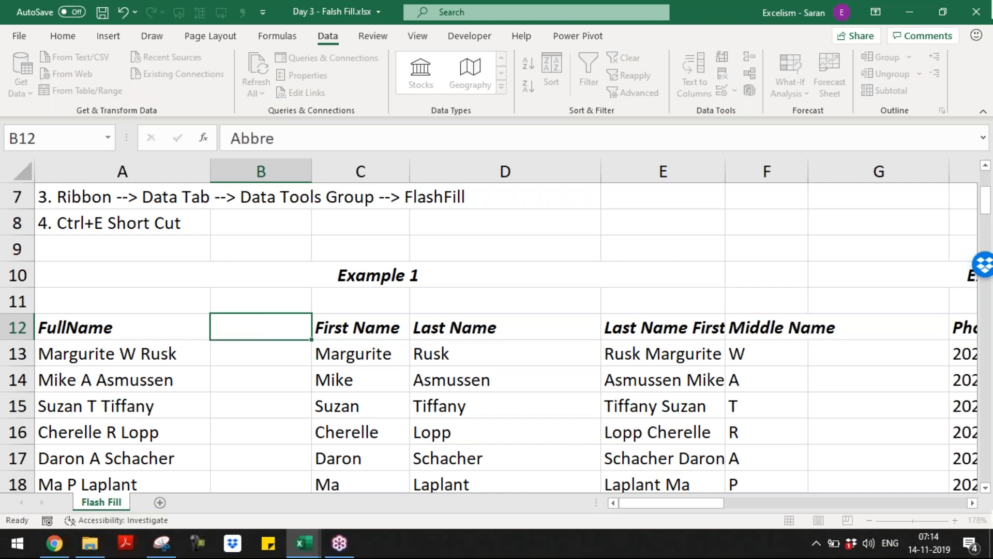
pyautogui.press('Delete')
pyautogui.write('Shortt ')
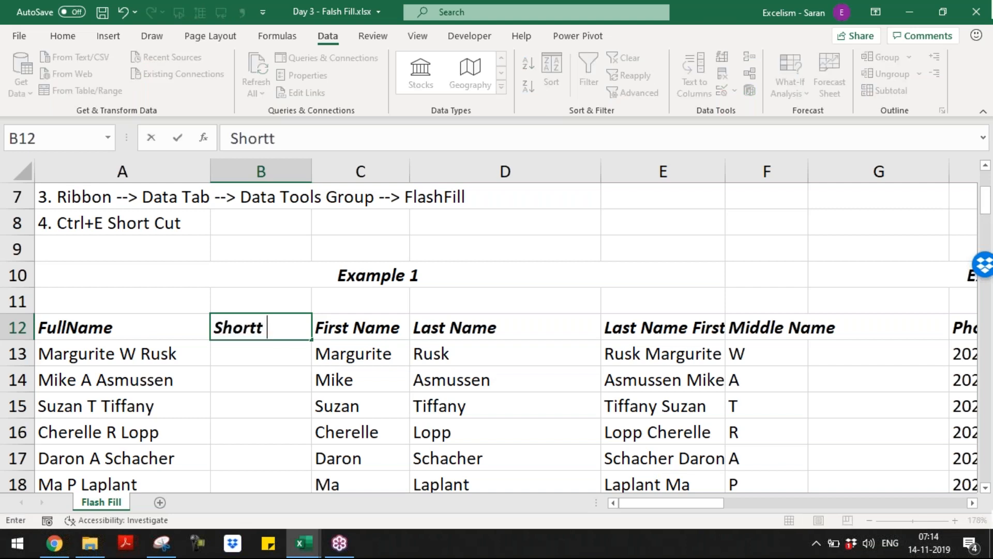
pyautogui.write('Form')
pyautogui.press('Return')
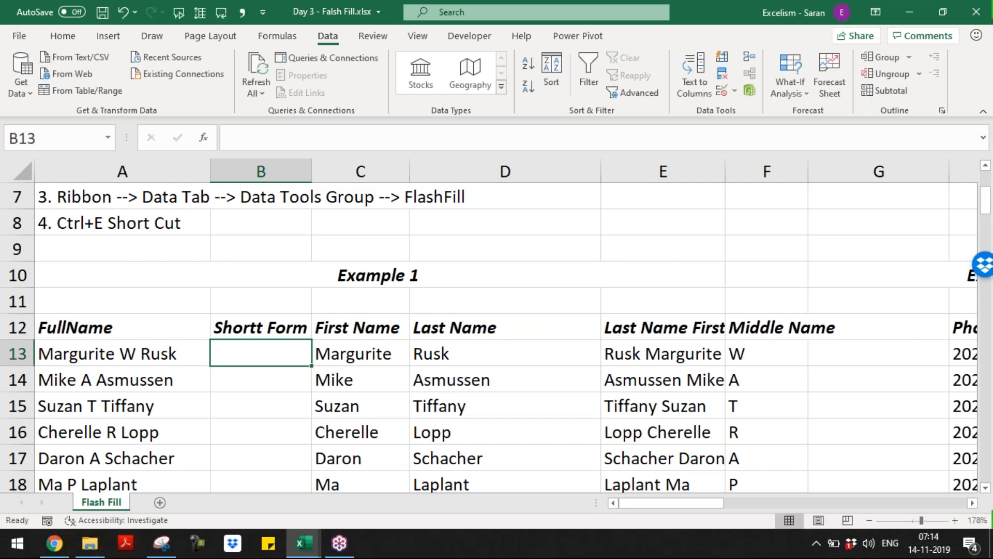
pyautogui.press('Up')
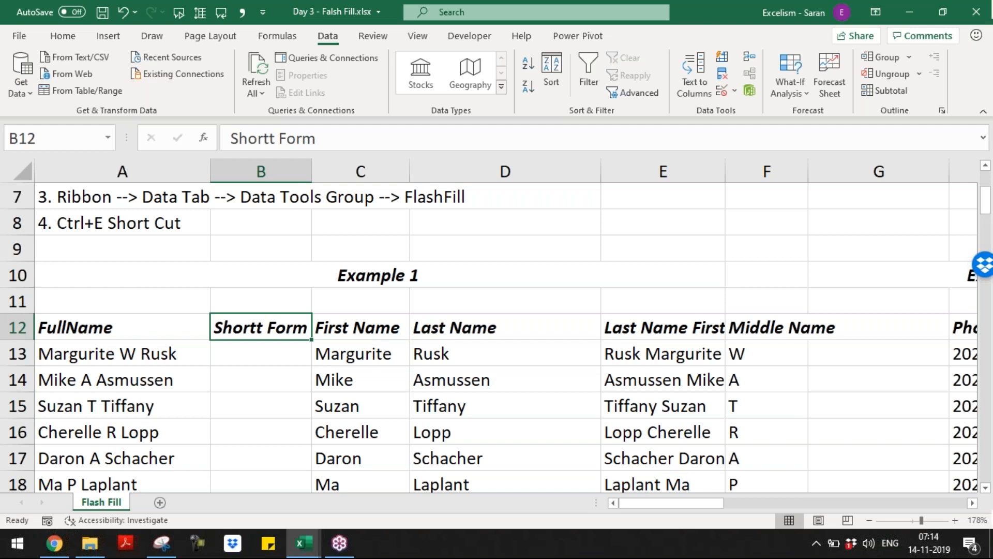
# Fix the B12 header typo so it reads 'Short Form'
pyautogui.doubleClick(276, 327)
pyautogui.press('BackSpace')
pyautogui.press('Return')
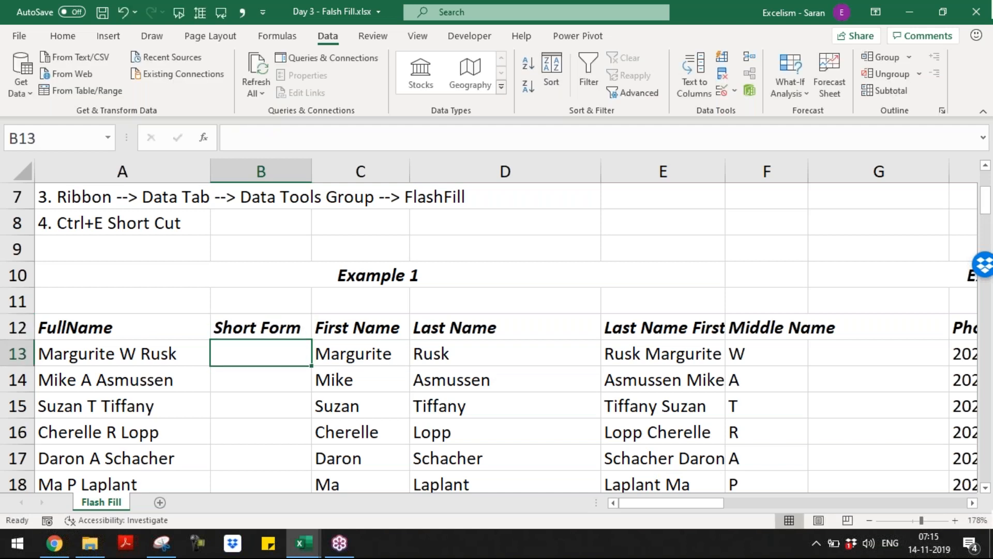
# Enter initials MWR and MAA in B13:B14 and accept Flash Fill's initials for the remaining rows
pyautogui.write('AWR')
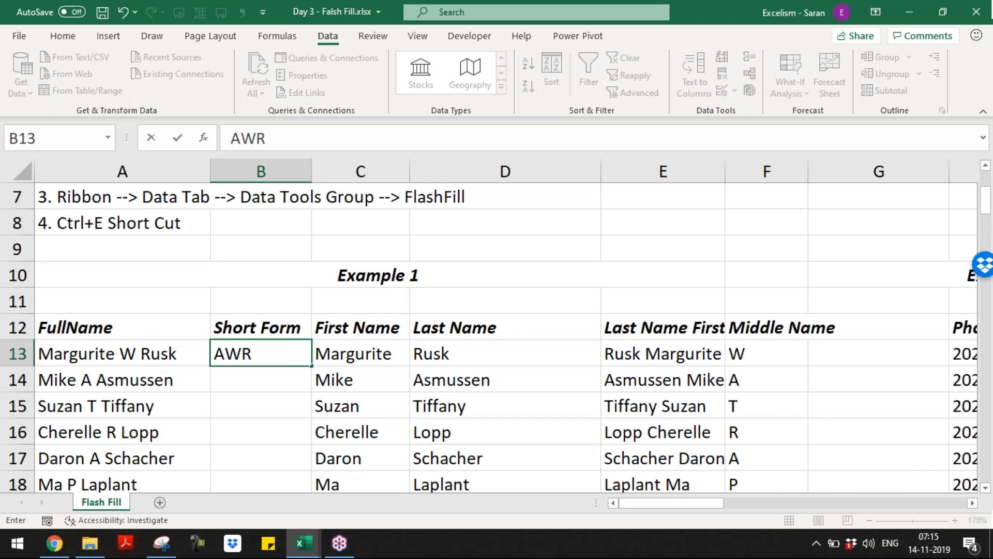
pyautogui.press('BackSpace')
pyautogui.press('BackSpace')
pyautogui.press('BackSpace')
pyautogui.write('MWR')
pyautogui.press('Return')
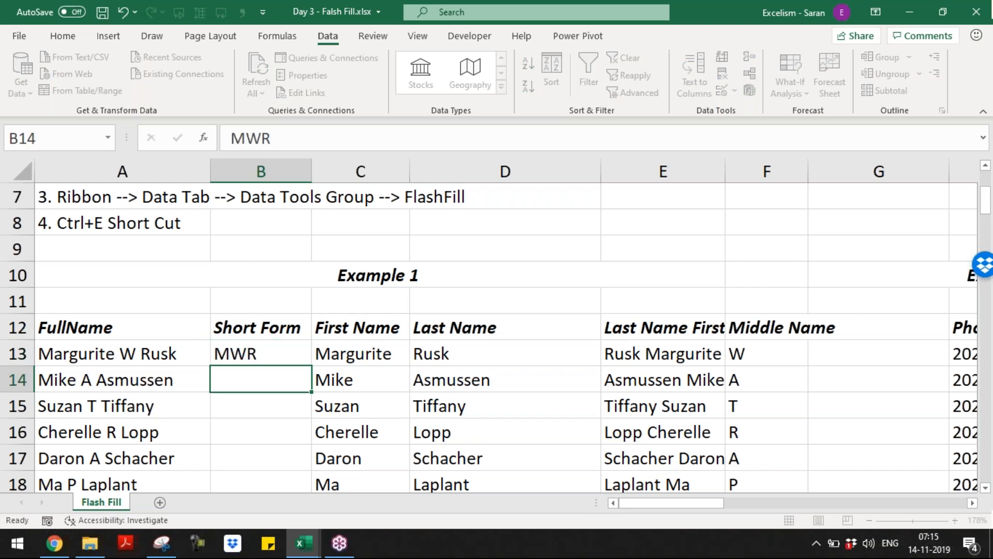
pyautogui.write('MAA')
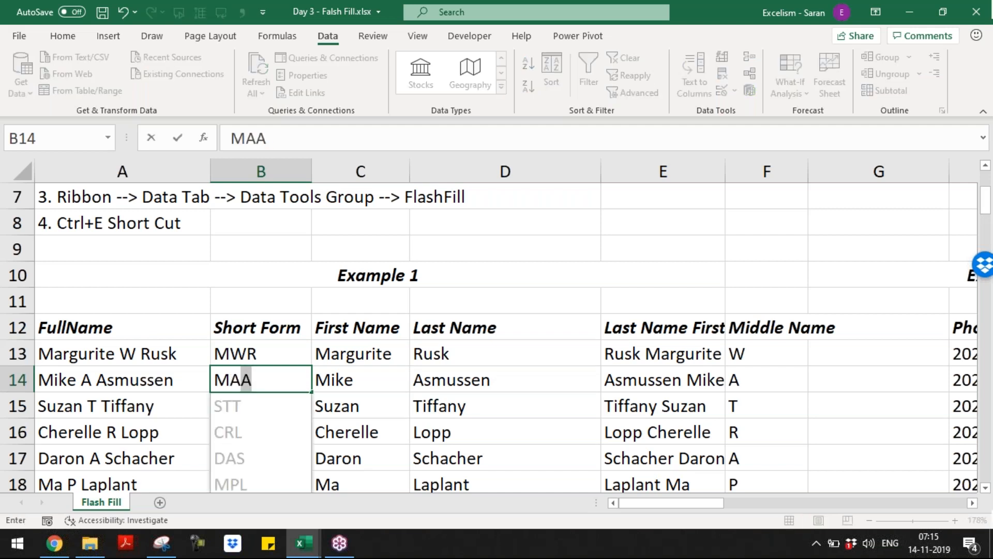
pyautogui.press('Return')
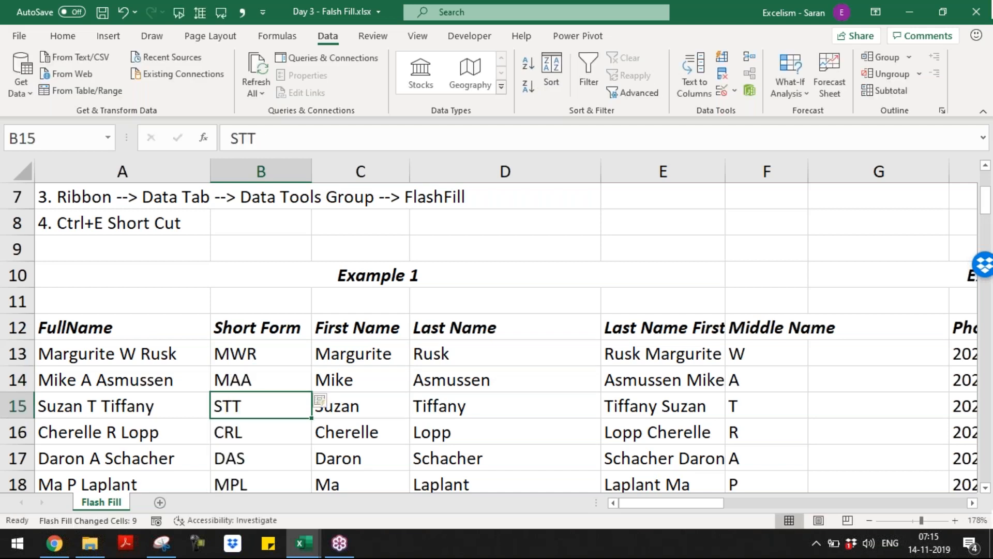
pyautogui.hotkey('ctrl', 'Down')
pyautogui.hotkey('ctrl', 'Up')
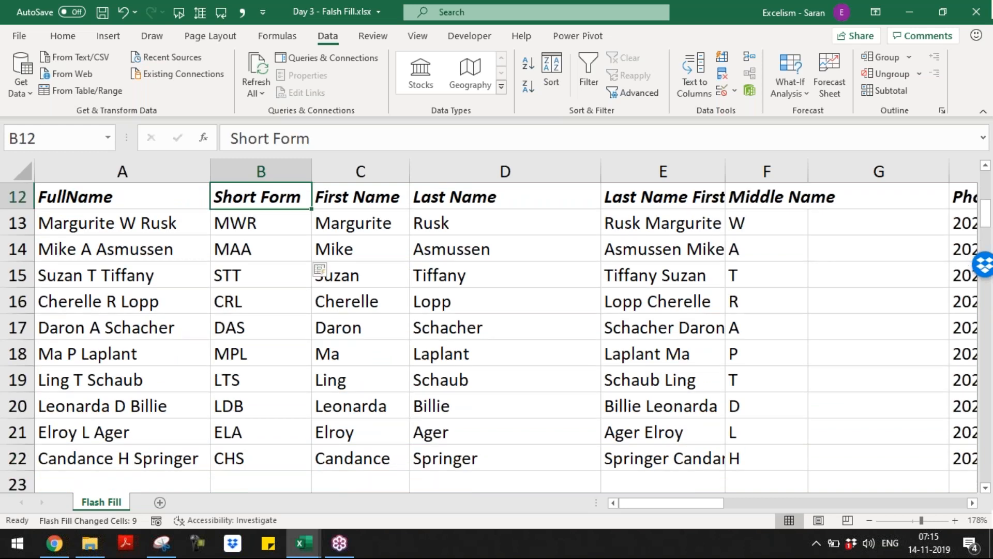
pyautogui.press('Right')
pyautogui.press('Right')
pyautogui.press('Right')
pyautogui.press('Right')
pyautogui.press('Right')
pyautogui.press('Right')
pyautogui.press('Right')
pyautogui.press('Right')
pyautogui.press('Right')
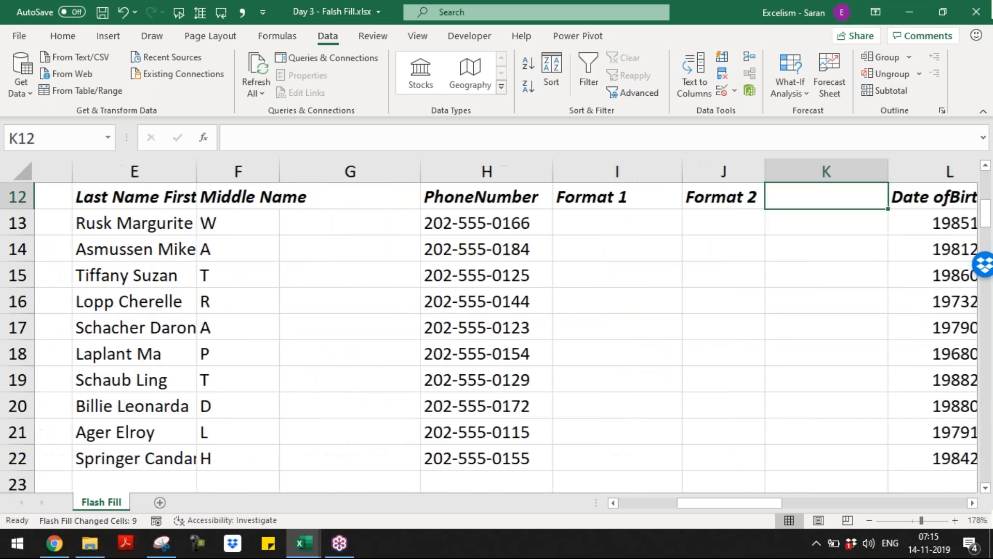
pyautogui.press('Right')
pyautogui.press('Right')
pyautogui.press('Right')
pyautogui.press('Right')
pyautogui.press('Left')
pyautogui.press('Left')
pyautogui.press('Left')
pyautogui.press('Left')
pyautogui.press('Left')
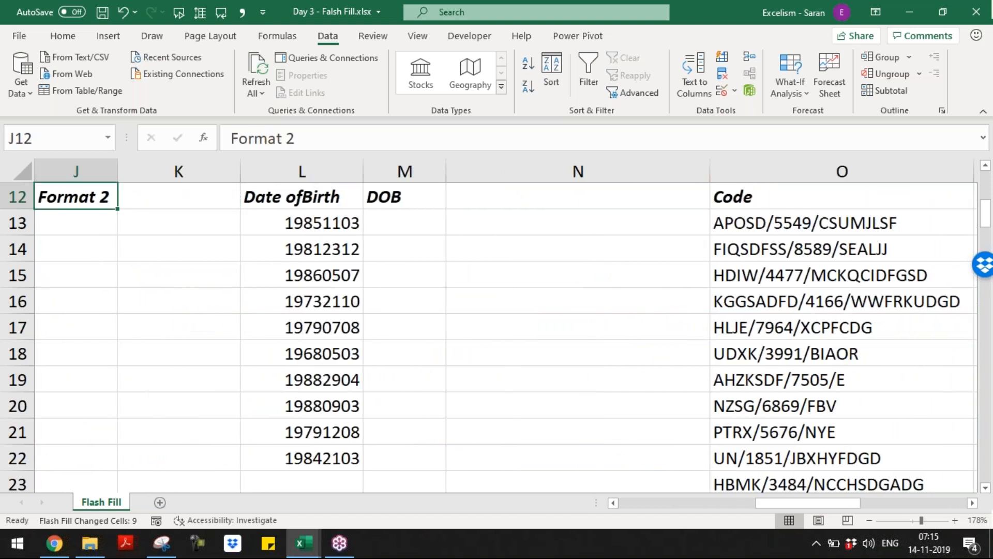
pyautogui.press('Left')
pyautogui.press('Left')
pyautogui.press('Right')
pyautogui.press('Down')
pyautogui.press('F2')
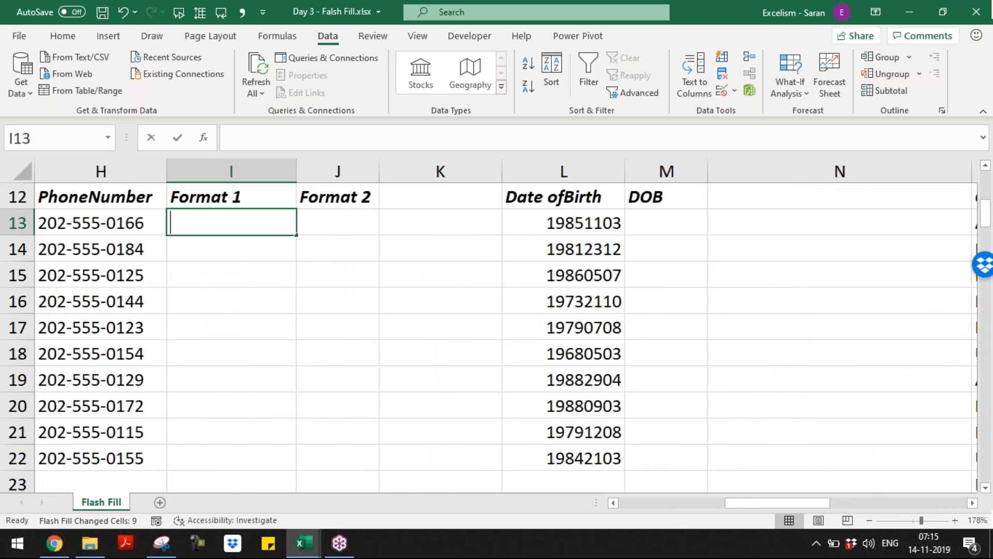
pyautogui.write('202')
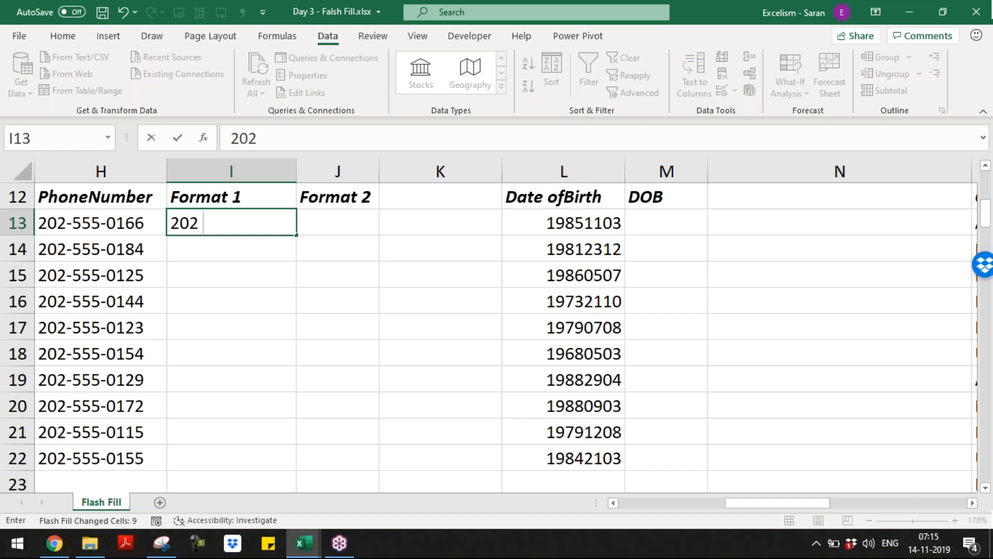
pyautogui.write(' 555')
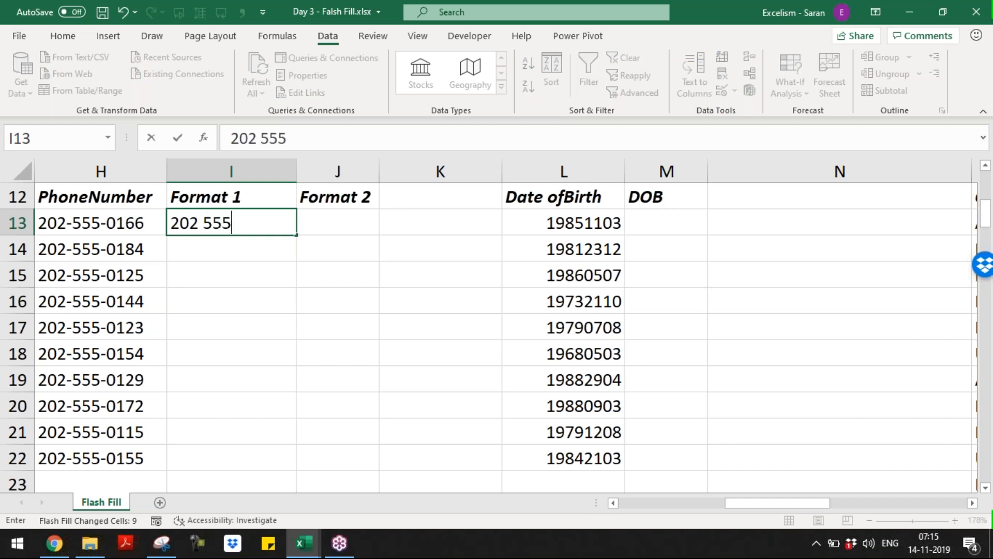
pyautogui.write(' (0166)')
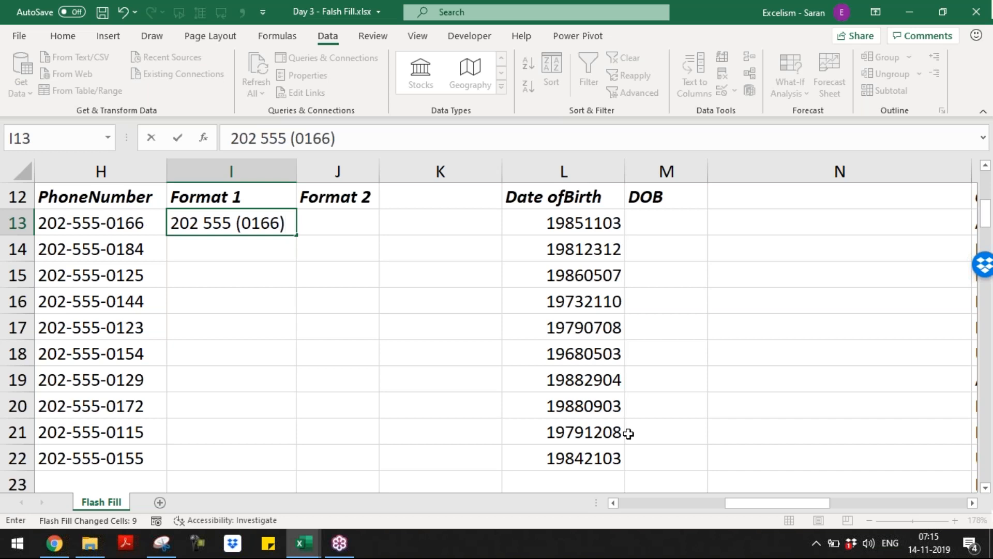
pyautogui.press('Return')
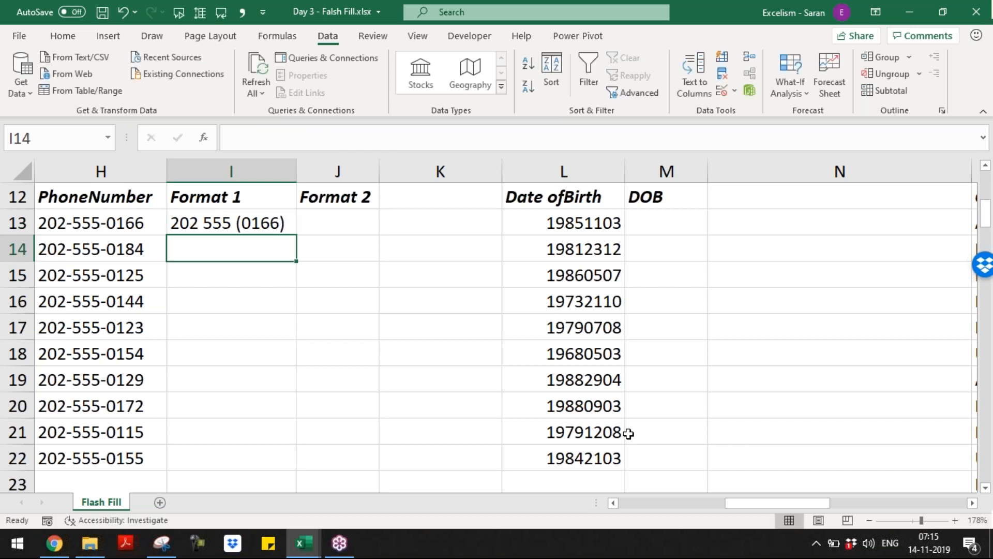
pyautogui.write('202 555 (0184)')
pyautogui.press('Return')
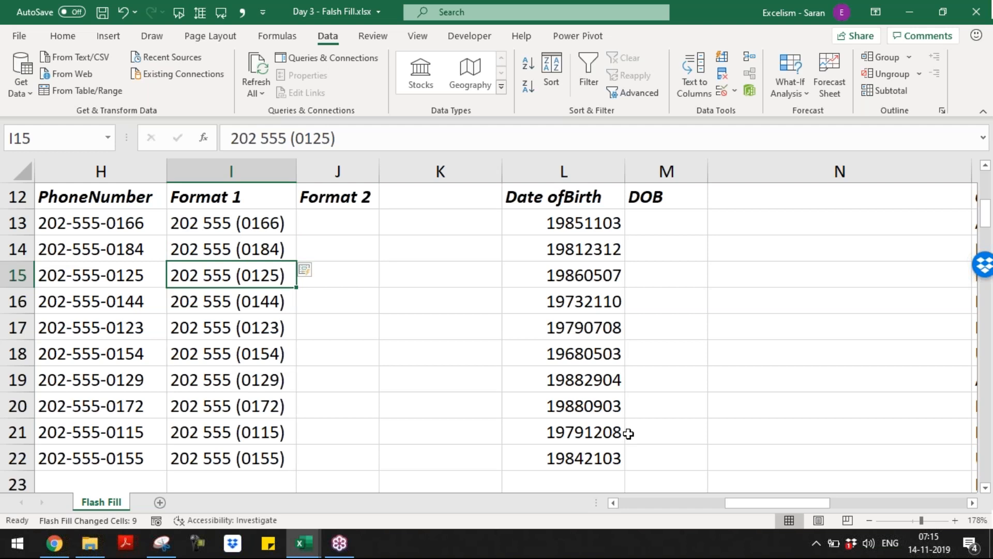
pyautogui.press('Up')
pyautogui.press('Up')
pyautogui.press('Right')
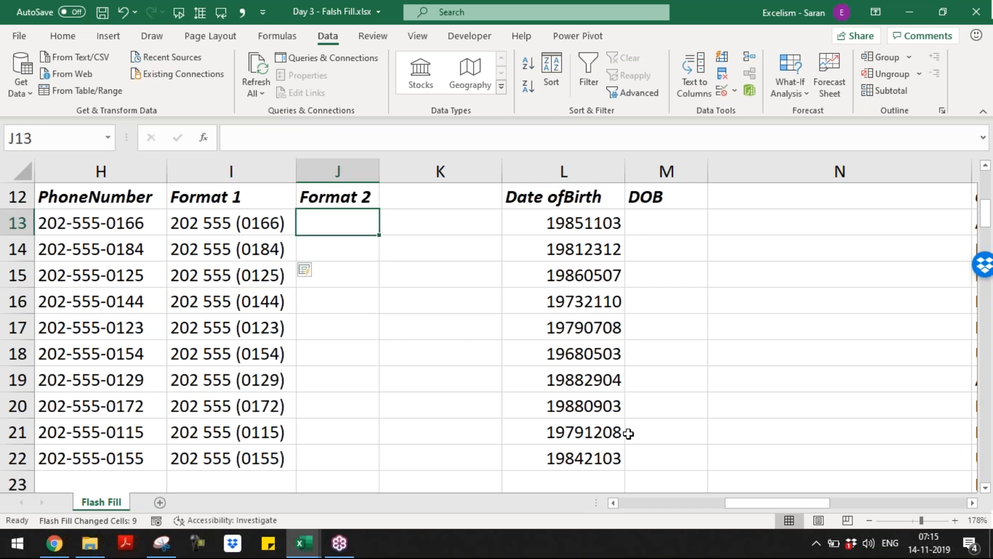
# Enter '202 / 555 / (0166)' in J13 and accept Flash Fill for the remaining Format 2 cells
pyautogui.write('202 / ')
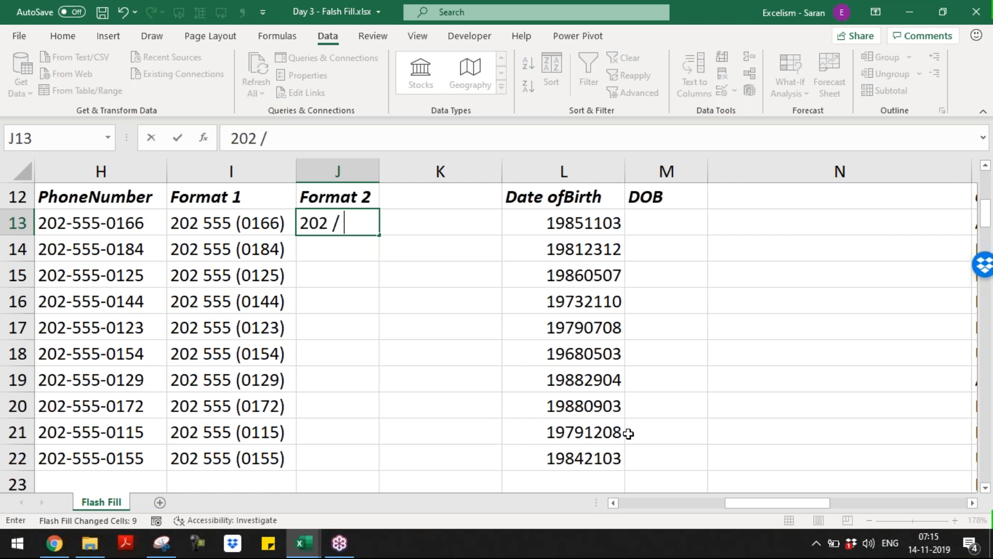
pyautogui.write('555 ')
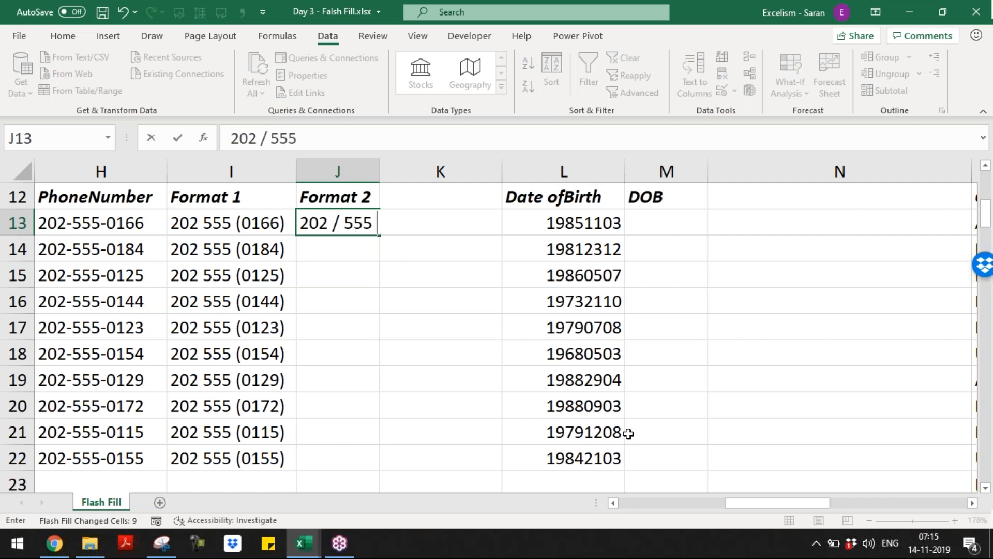
pyautogui.write('/ (0166)')
pyautogui.press('Return')
pyautogui.write('202')
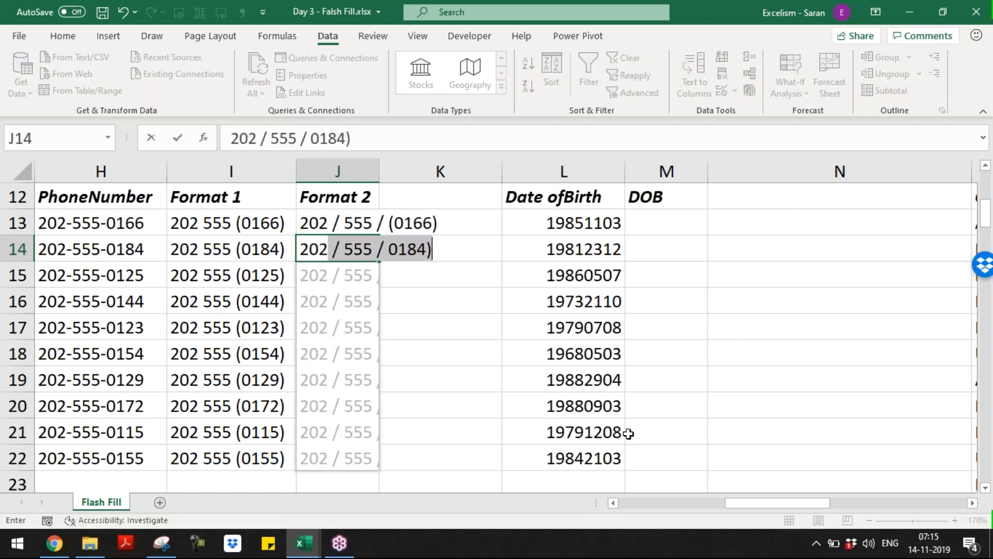
pyautogui.press('Return')
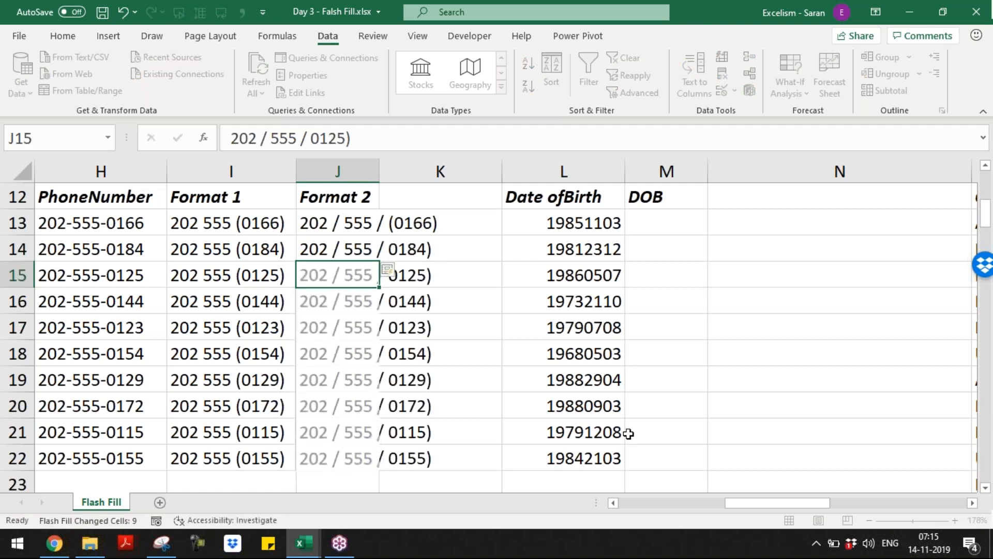
pyautogui.press('Up')
pyautogui.press('Up')
pyautogui.hotkey('ctrl', 'shift', 'Down')
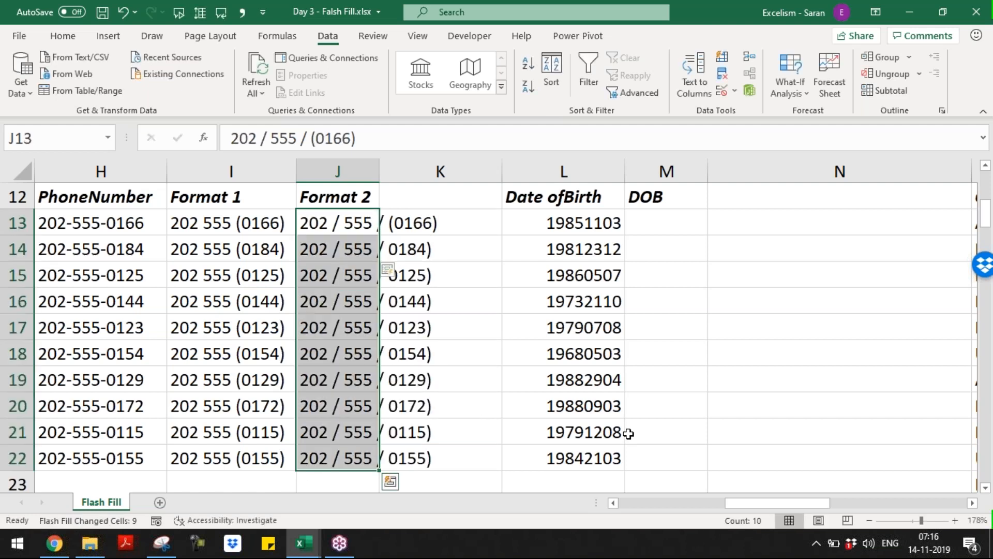
pyautogui.hotkey('alt', 'o')
pyautogui.press('c')
pyautogui.press('a')
# Move across row 13 to bring the Date ofBirth column into view
pyautogui.press('Left')
pyautogui.press('Left')
pyautogui.press('Left')
pyautogui.press('Left')
pyautogui.press('Left')
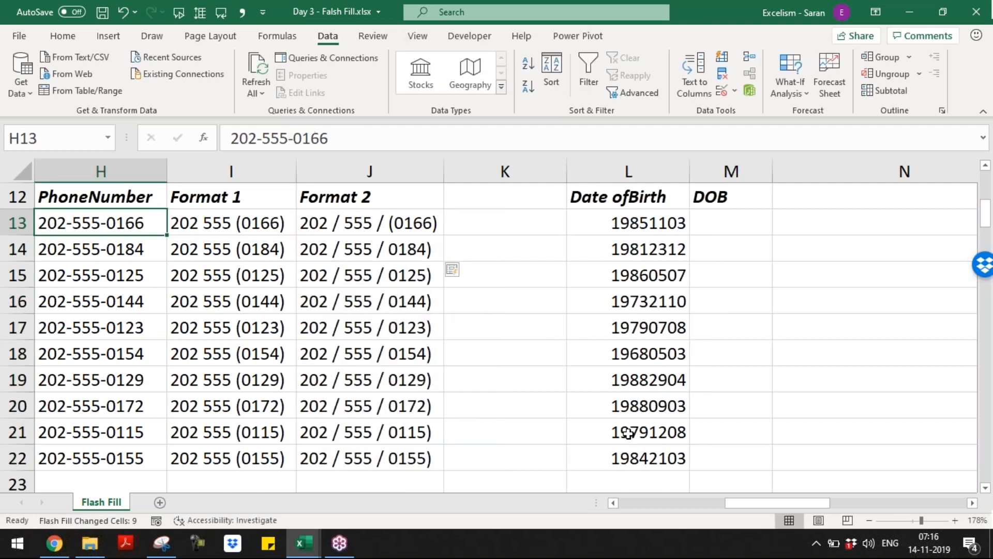
pyautogui.press('Right')
pyautogui.press('Left')
pyautogui.press('Left')
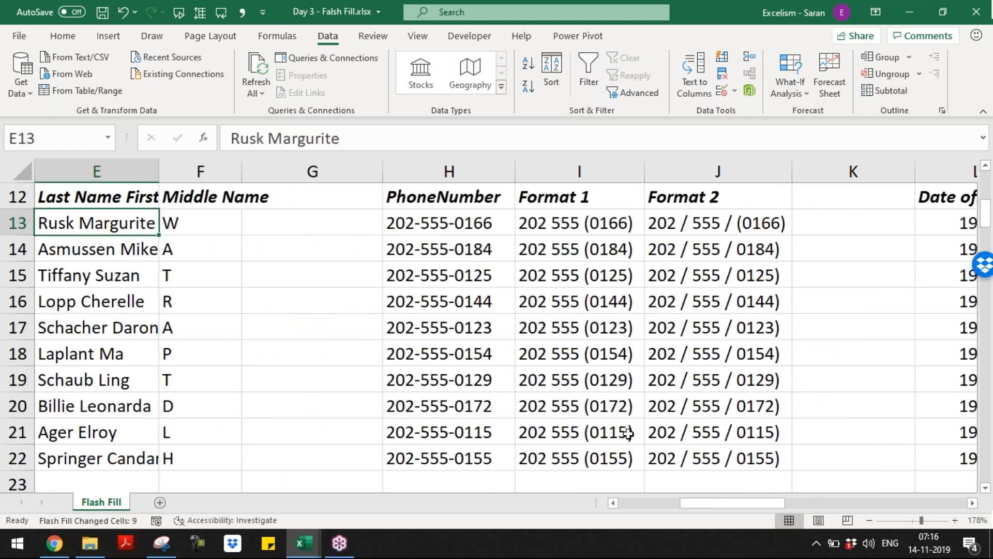
pyautogui.press('Right')
pyautogui.press('Right')
pyautogui.press('Right')
pyautogui.press('Right')
pyautogui.press('Right')
pyautogui.press('Right')
pyautogui.press('Right')
pyautogui.press('Right')
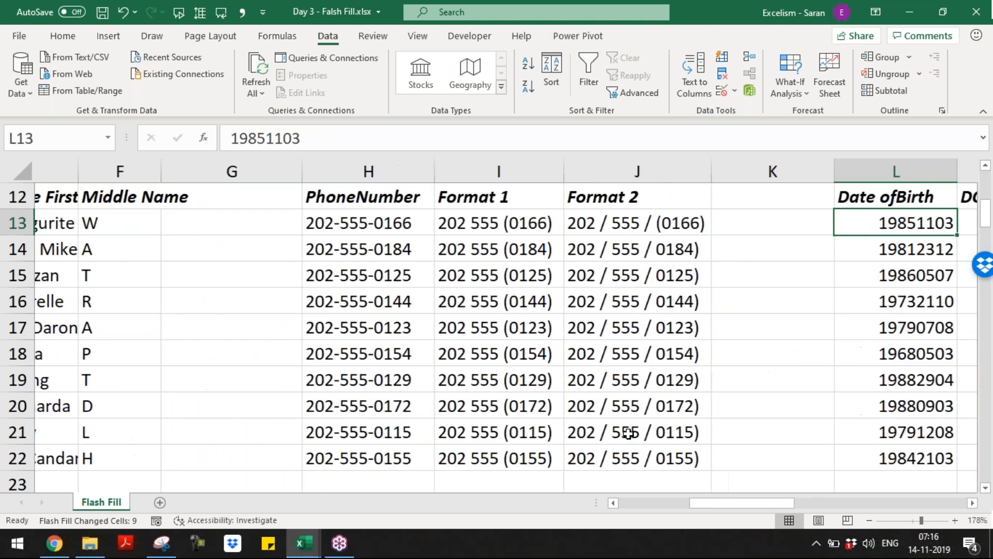
pyautogui.press('Left')
pyautogui.press('Right')
pyautogui.press('Right')
pyautogui.press('Right')
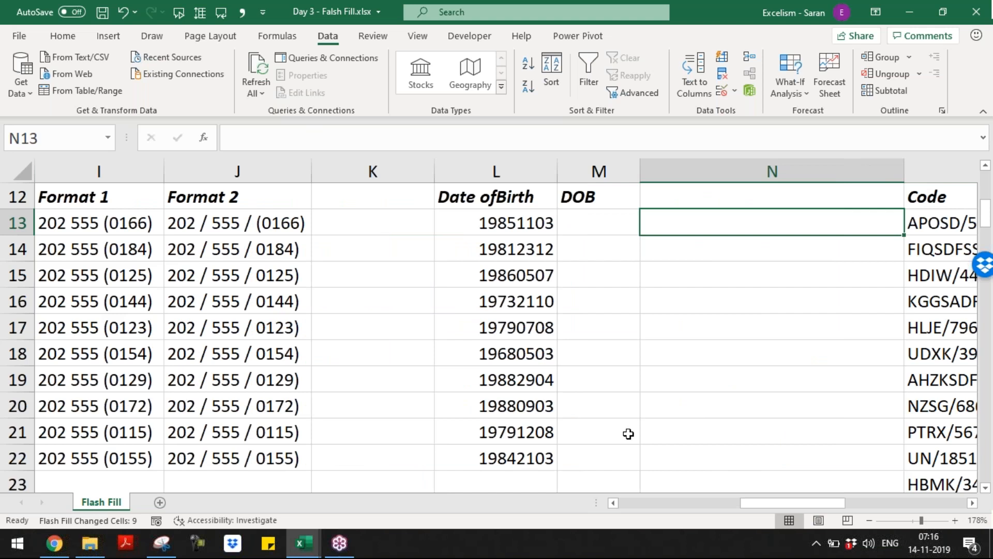
pyautogui.press('Right')
# Review the Date ofBirth values and enter 11/03/1985 as the first DOB example in M13
pyautogui.press('Left')
pyautogui.press('Left')
pyautogui.press('Left')
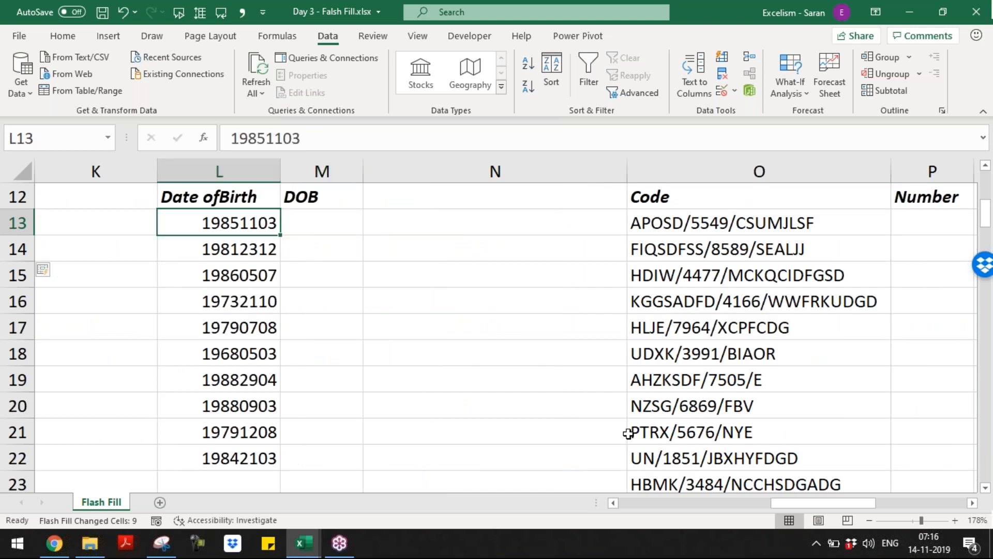
pyautogui.hotkey('ctrl', 'shift', 'Down')
pyautogui.hotkey('ctrl', 'shift', 'Up')
pyautogui.hotkey('shift', 'Down')
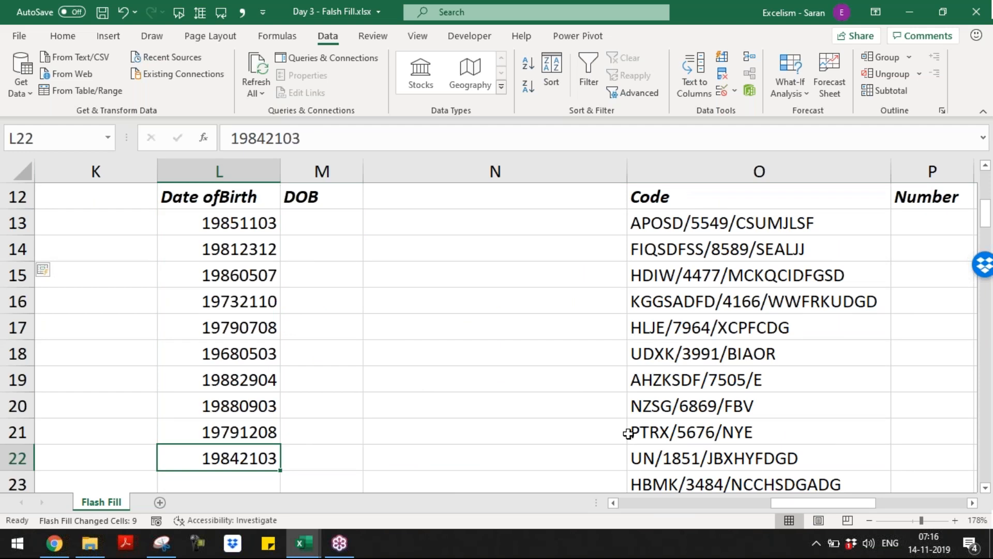
pyautogui.hotkey('ctrl', 'Up')
pyautogui.press('Down')
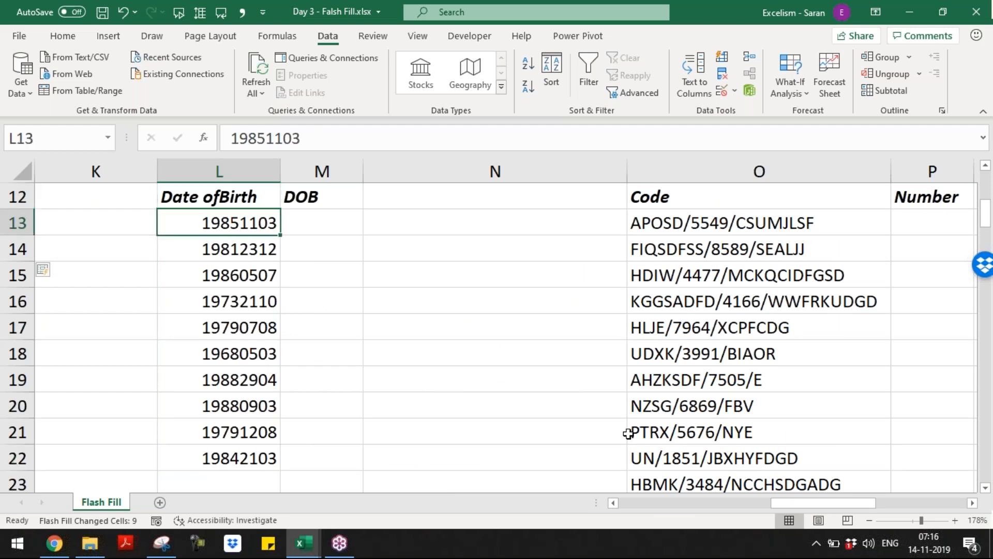
pyautogui.hotkey('ctrl', 'shift', 'Down')
pyautogui.hotkey('ctrl', 'Up')
pyautogui.press('Down')
pyautogui.press('Right')
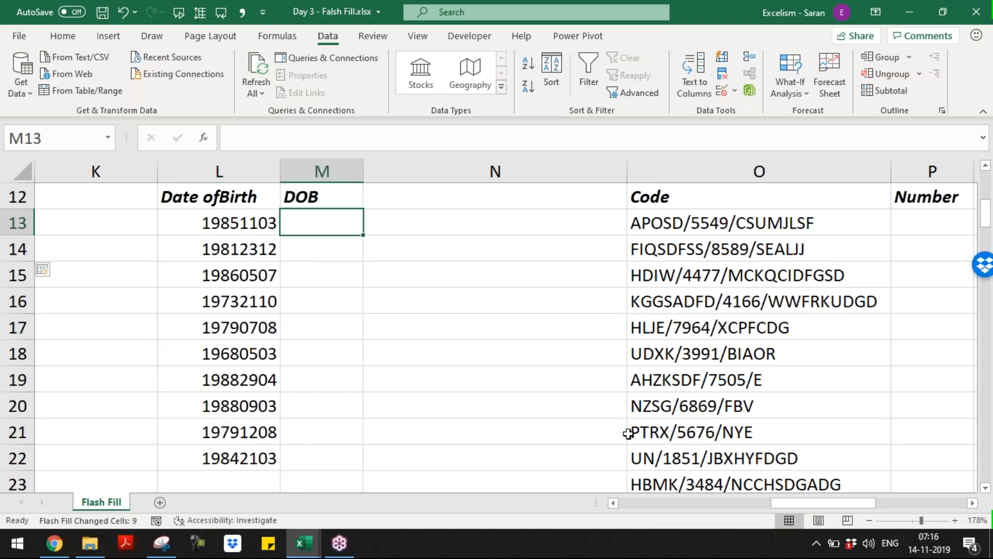
pyautogui.write('11/03')
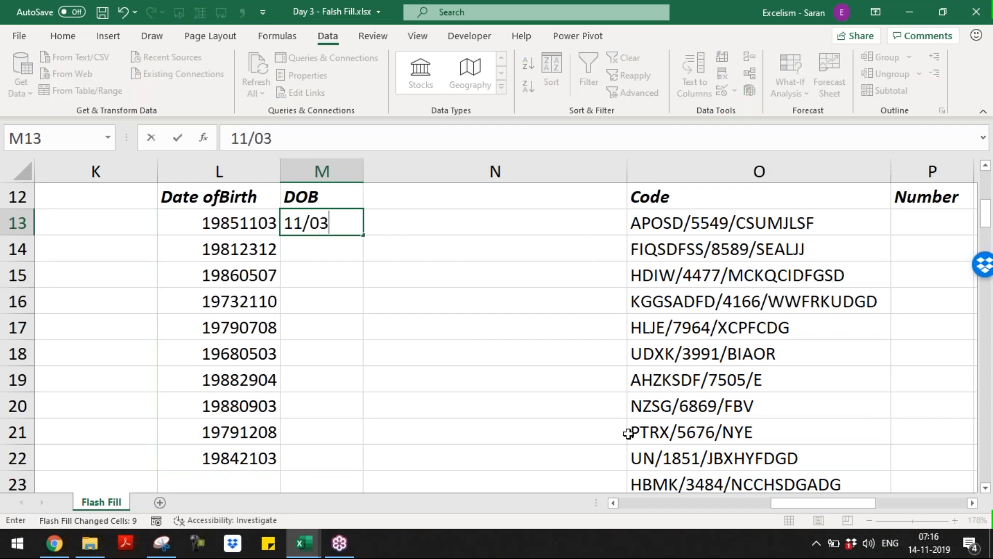
pyautogui.write('/1985')
pyautogui.hotkey('ctrl', 'Return')
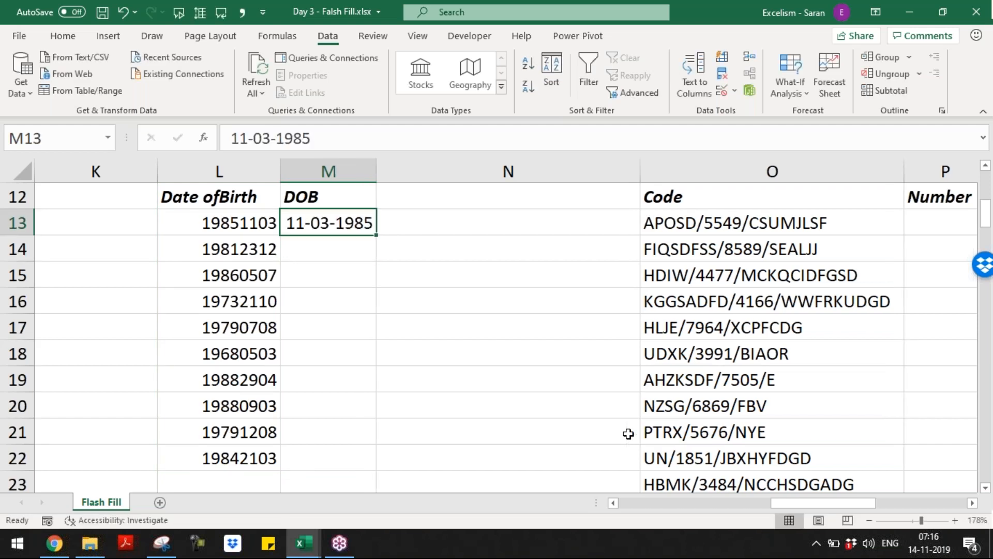
# Check the computer's date format, then enter 23/12/1981 as the second example in M14
pyautogui.click(926, 553)
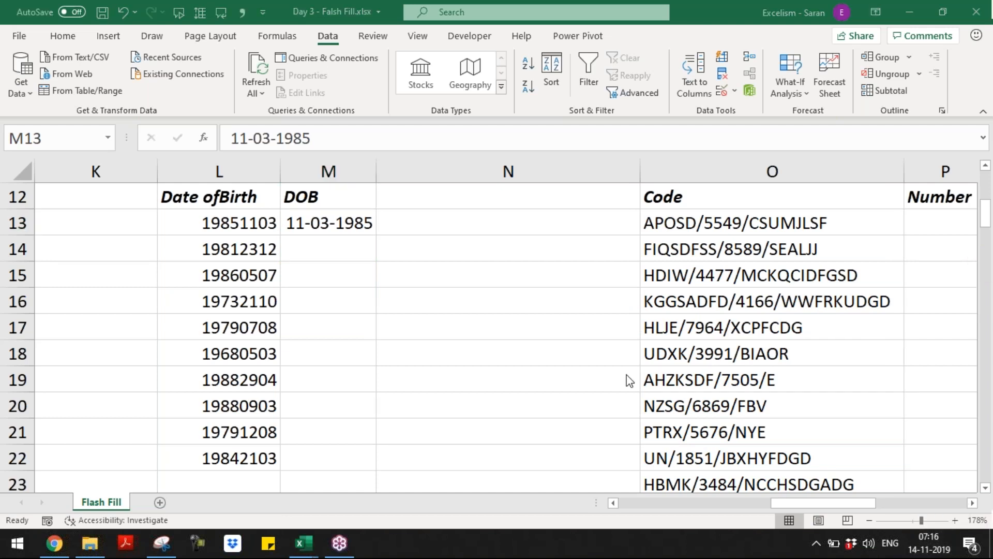
pyautogui.click(375, 233)
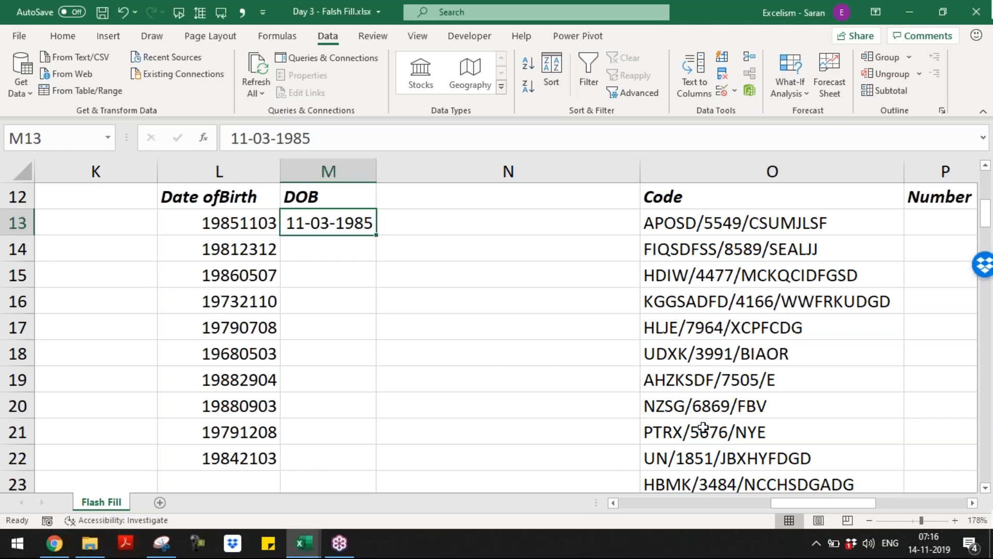
pyautogui.click(350, 246)
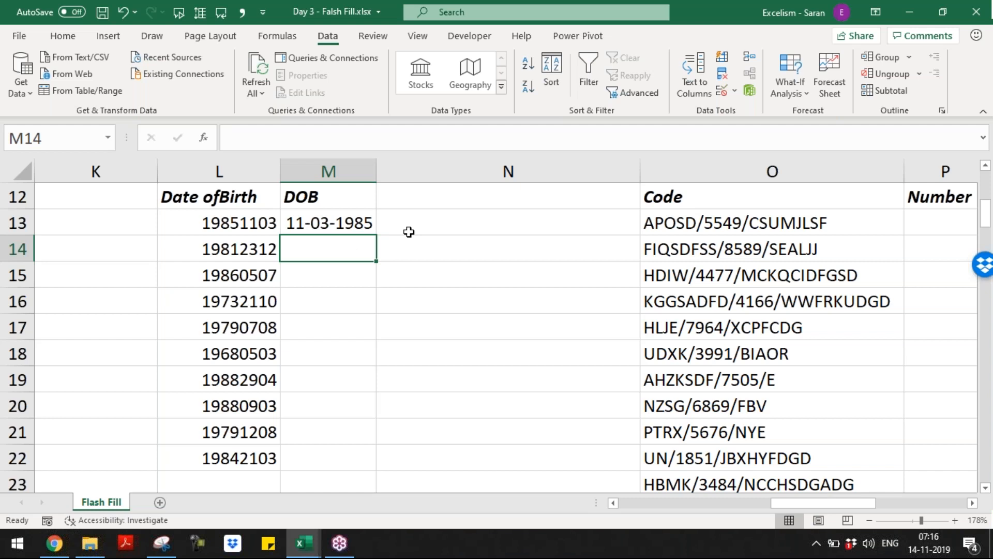
pyautogui.write('23/12/')
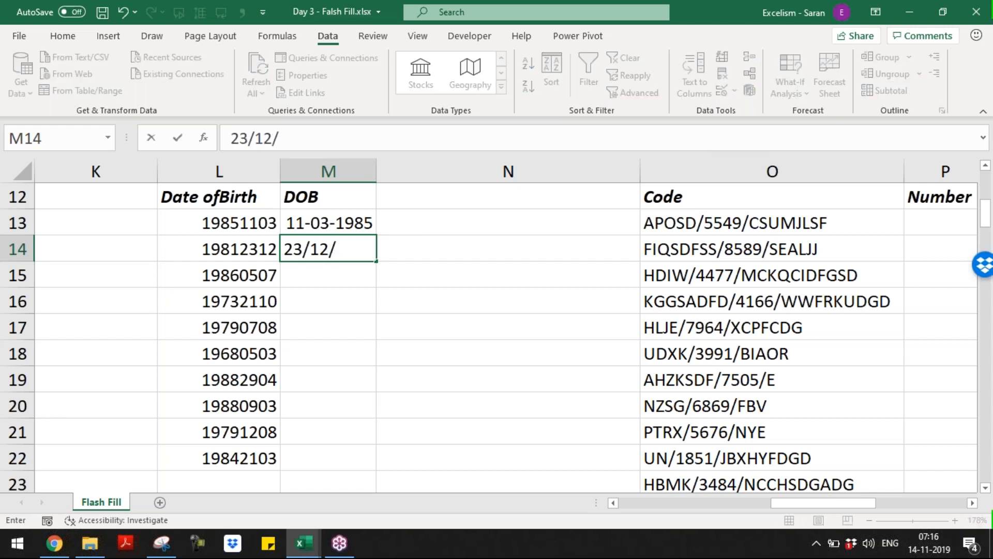
pyautogui.write('1981')
pyautogui.press('Return')
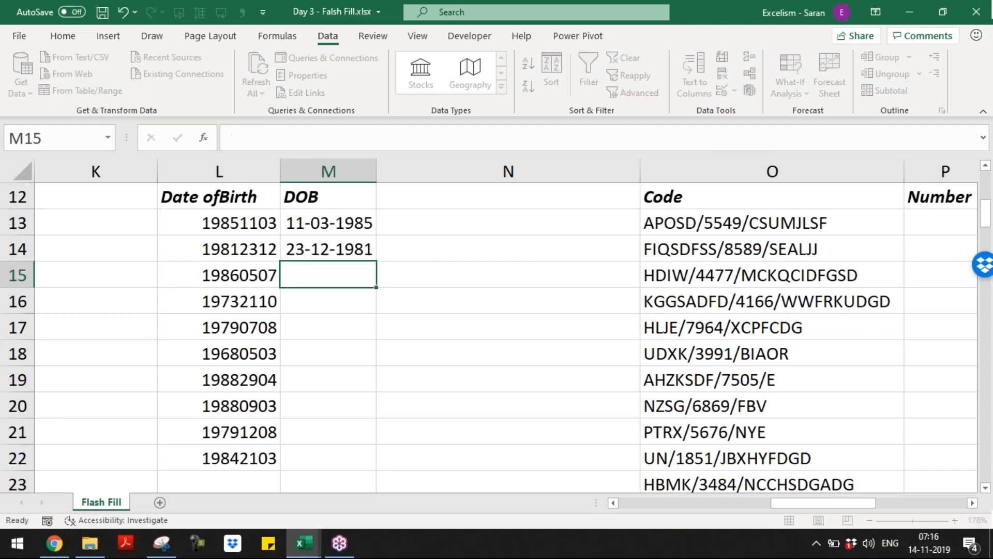
pyautogui.press('Up')
pyautogui.press('Up')
pyautogui.press('Down')
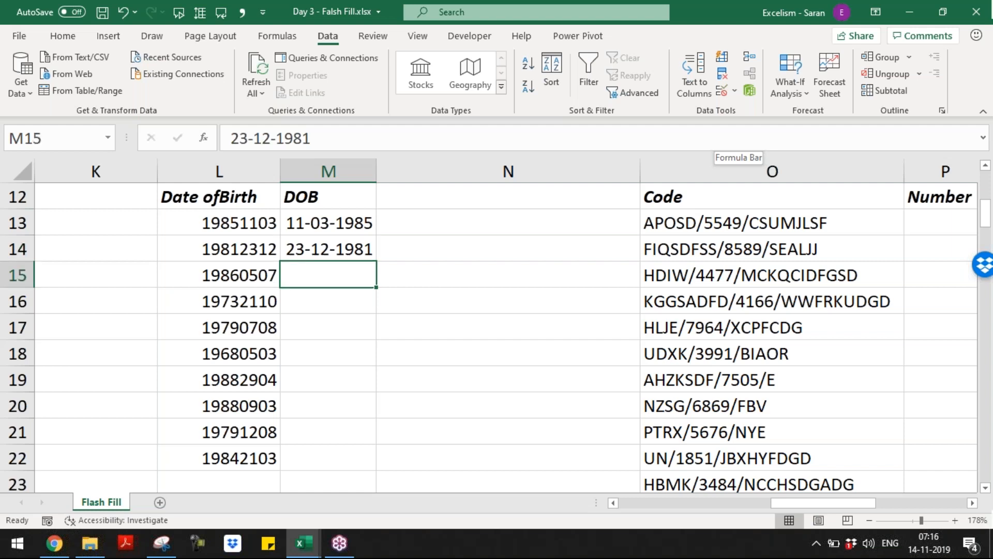
pyautogui.press('Down')
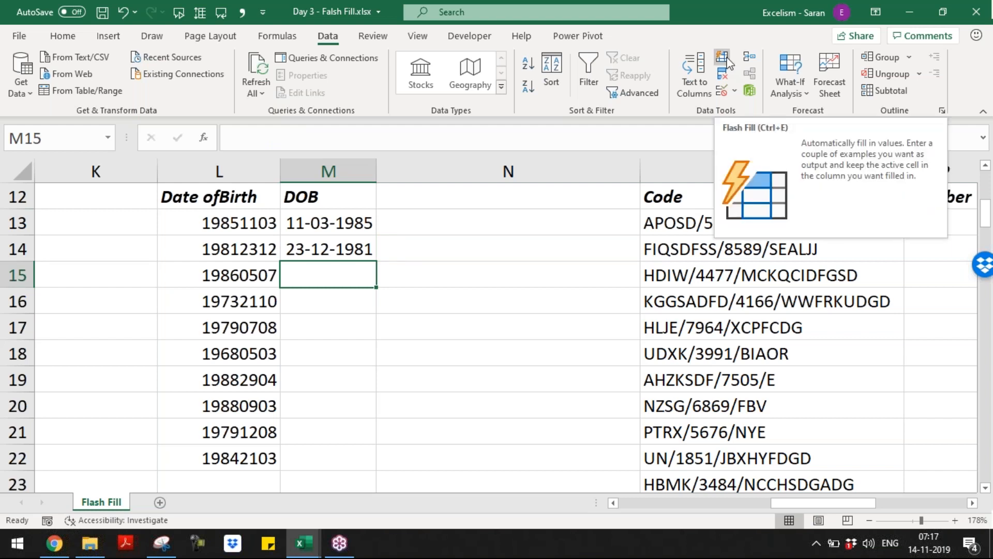
# Try filling the two example dates down to row 22, then undo the incorrect date series
pyautogui.click(64, 36)
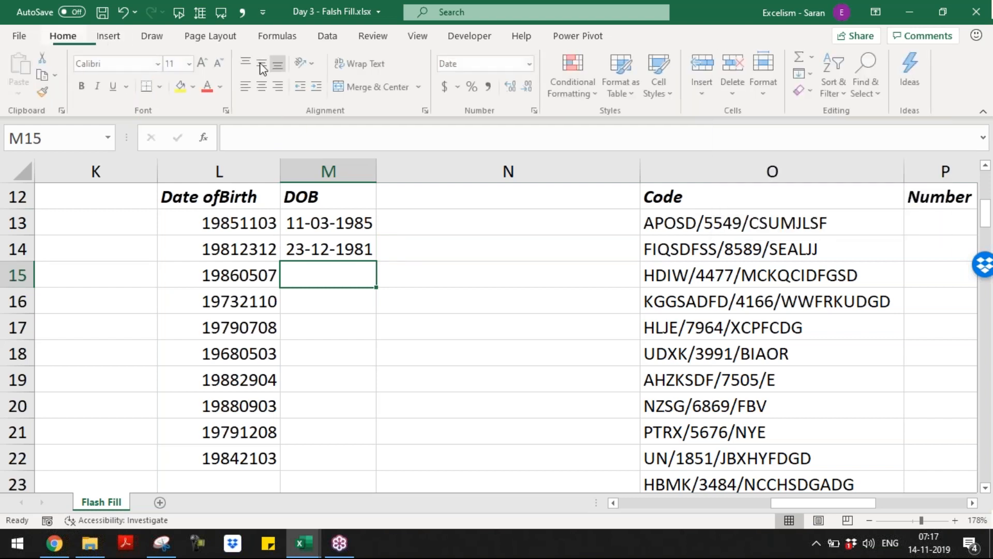
pyautogui.click(812, 74)
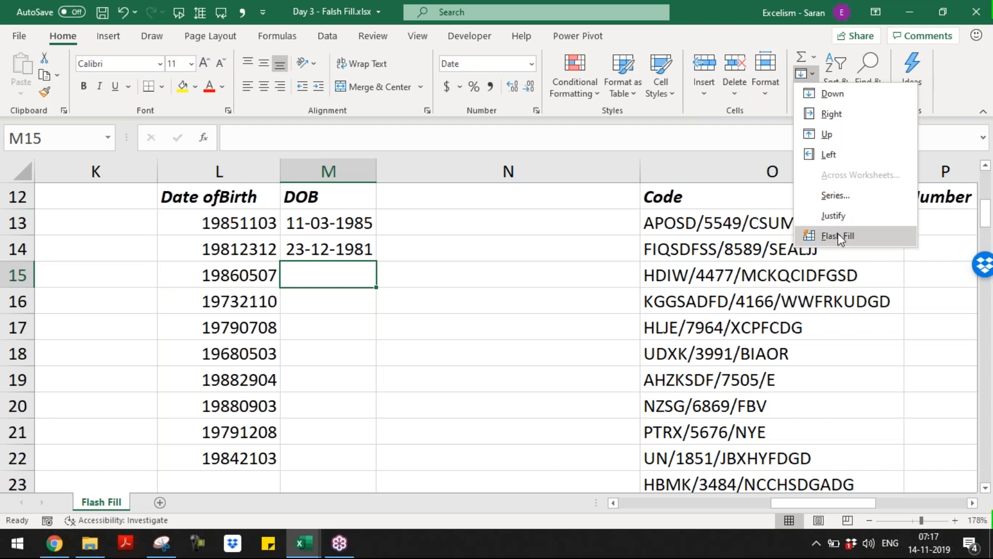
pyautogui.click(451, 198)
pyautogui.moveTo(332, 221); pyautogui.dragTo(379, 463)
pyautogui.click(388, 478)
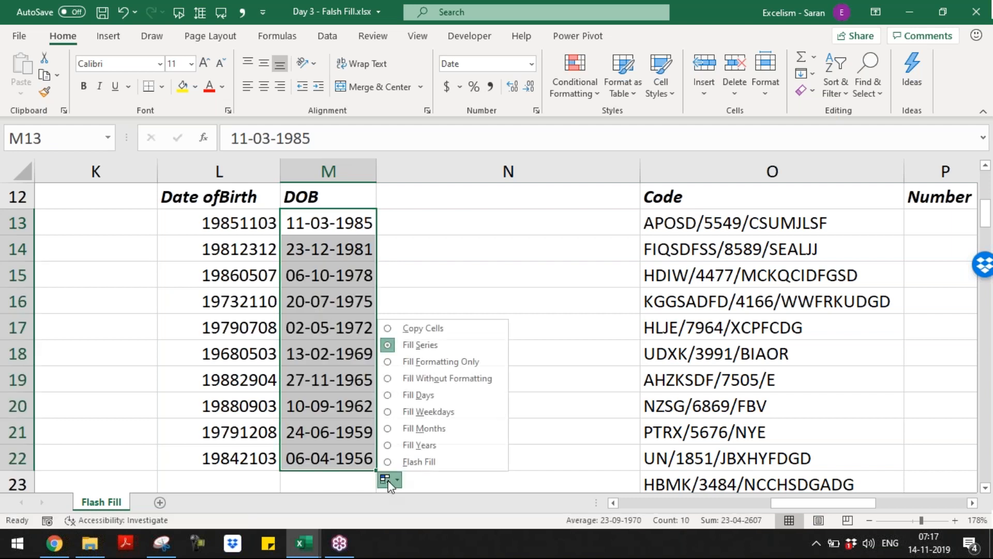
pyautogui.press('Escape')
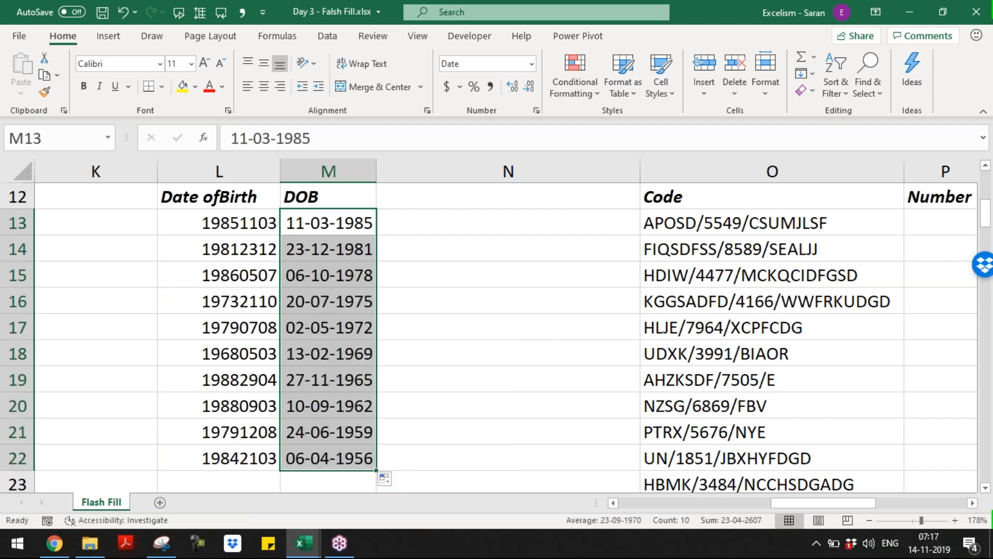
pyautogui.hotkey('ctrl', 'z')
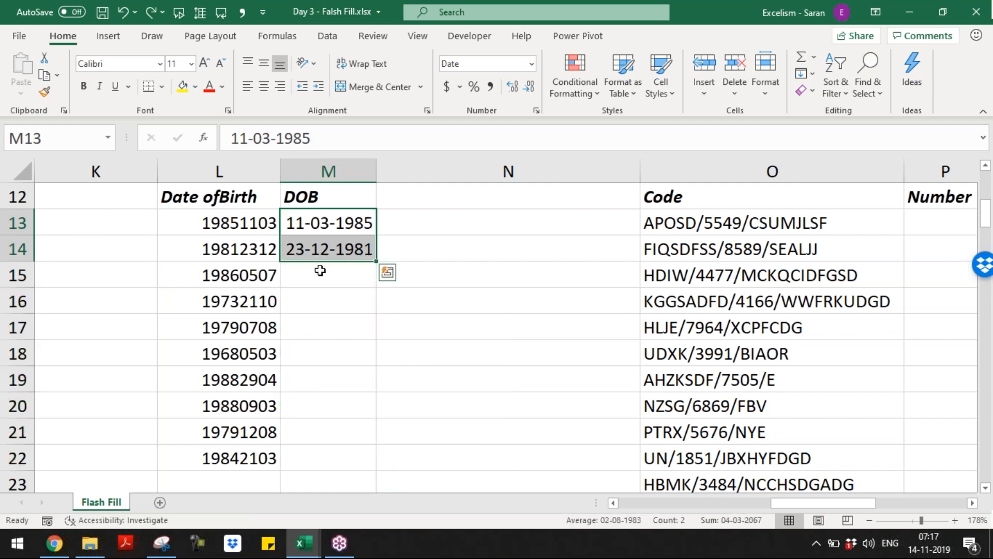
# Flash Fill M15:M22 with dd-mm-yyyy dates and check results such as 29-04-1988
pyautogui.click(320, 271)
pyautogui.hotkey('ctrl', 'e')
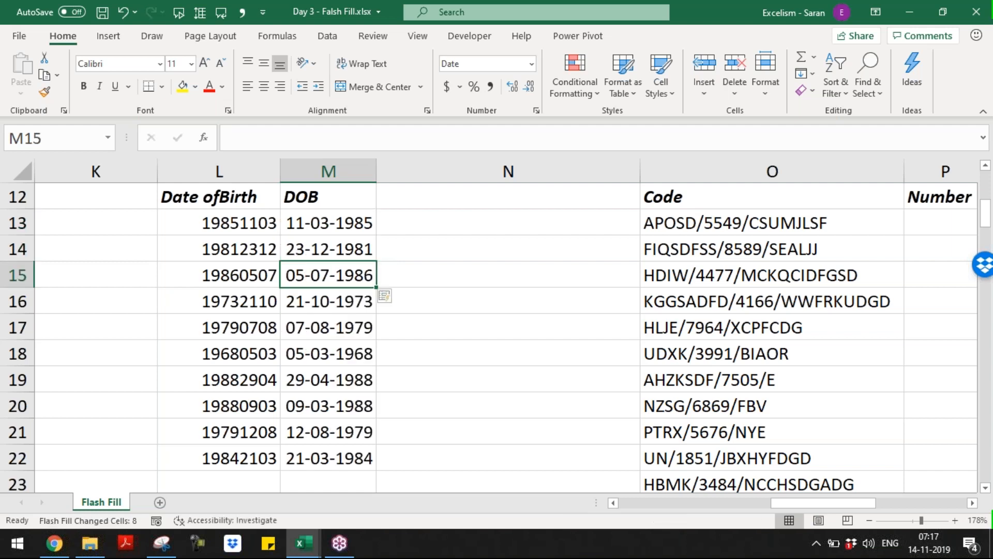
pyautogui.press('Down')
pyautogui.press('Down')
pyautogui.press('Down')
pyautogui.press('Down')
pyautogui.press('Down')
pyautogui.press('Down')
pyautogui.press('Down')
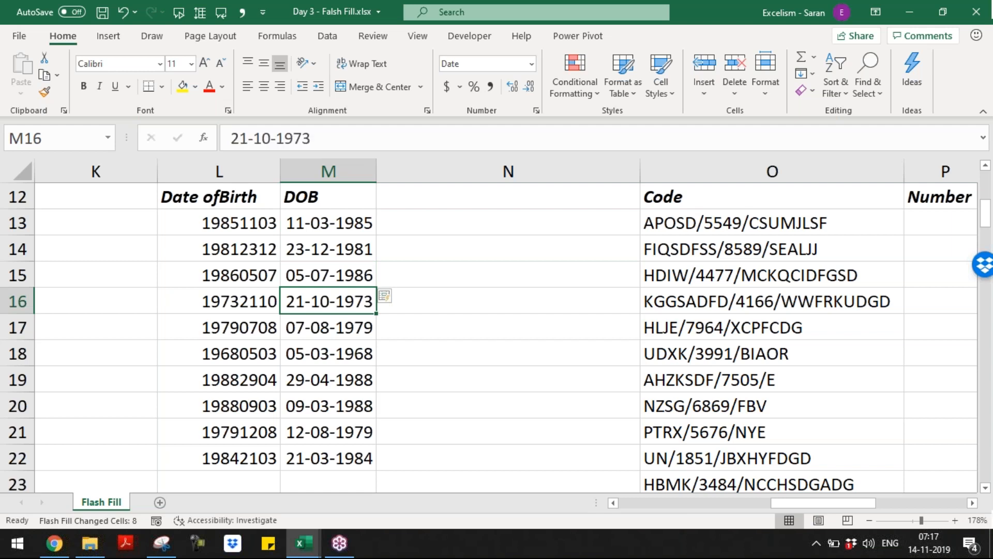
pyautogui.press('Up')
pyautogui.press('Up')
pyautogui.press('Up')
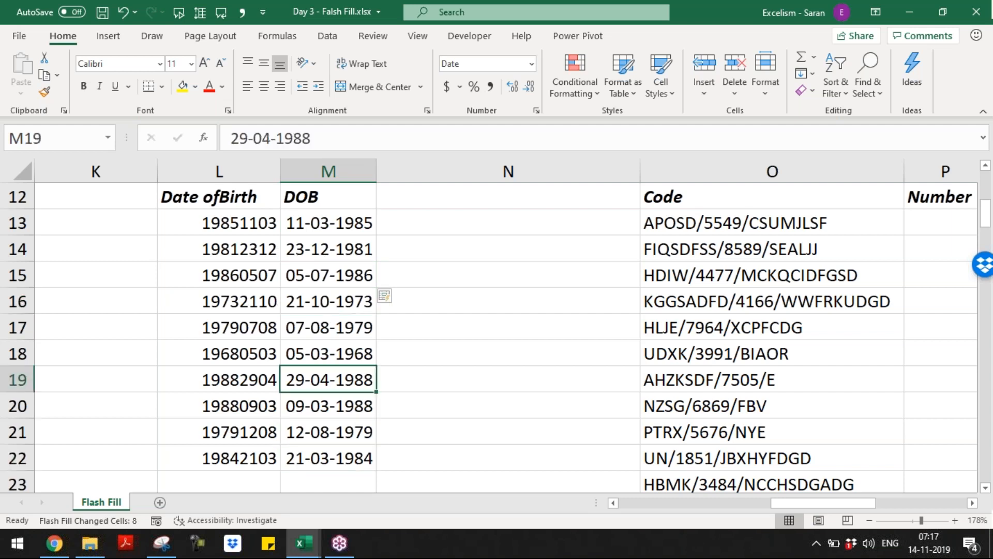
pyautogui.hotkey('ctrl', 'Up')
pyautogui.hotkey('ctrl', 'Right')
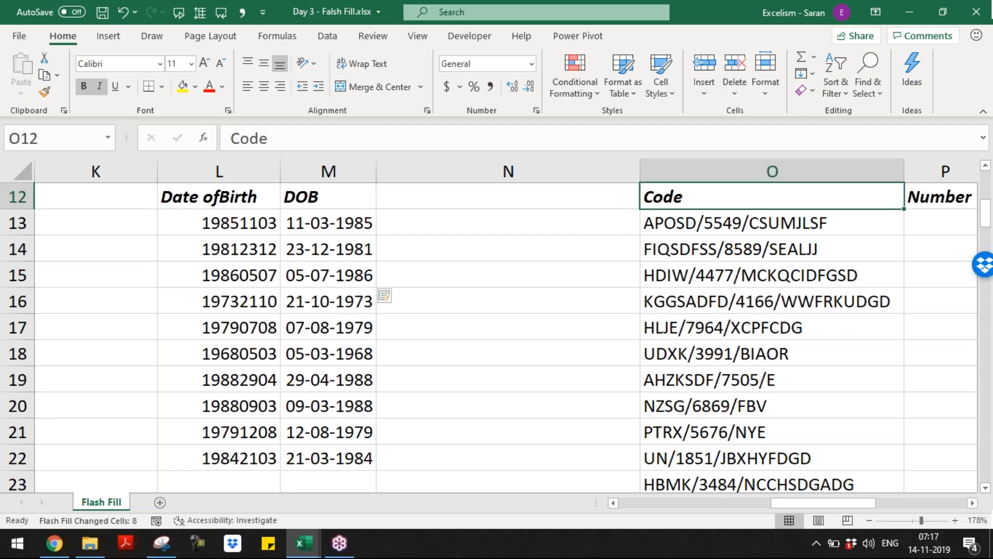
pyautogui.press('Right')
pyautogui.press('Left')
pyautogui.press('Left')
pyautogui.moveTo(518, 171); pyautogui.dragTo(356, 176)
pyautogui.press('Up')
pyautogui.press('Up')
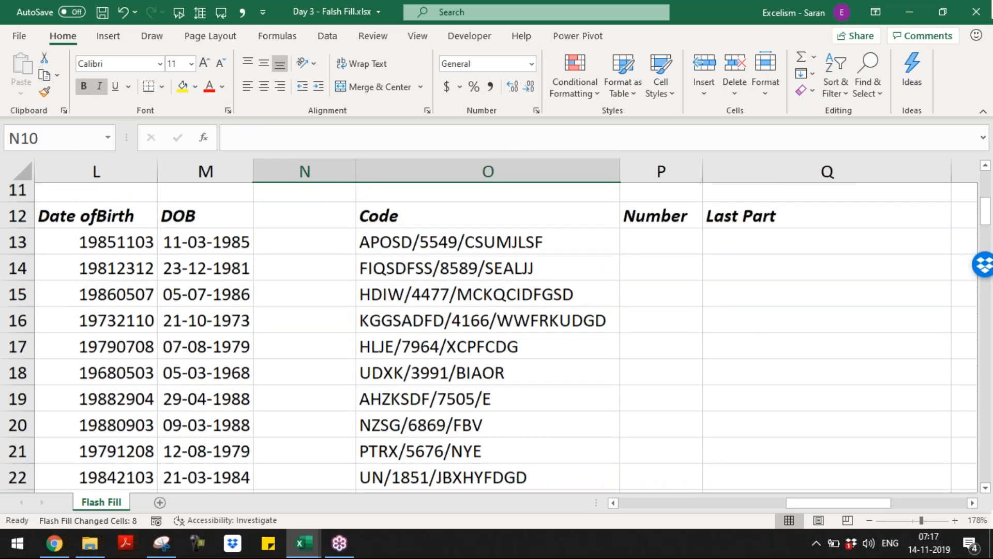
pyautogui.press('Down')
pyautogui.press('Down')
pyautogui.press('Right')
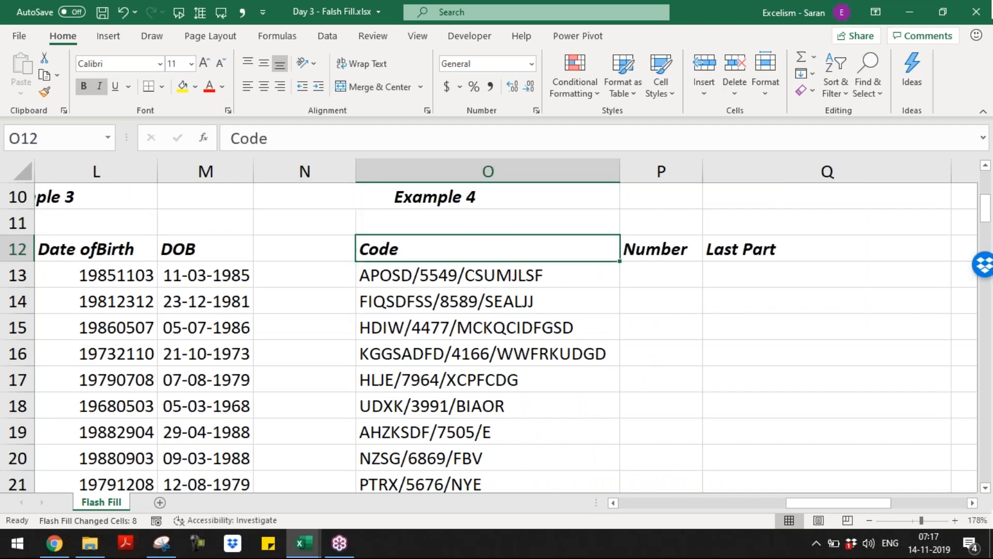
pyautogui.press('Up')
pyautogui.press('Up')
pyautogui.press('Left')
pyautogui.press('Left')
pyautogui.press('Left')
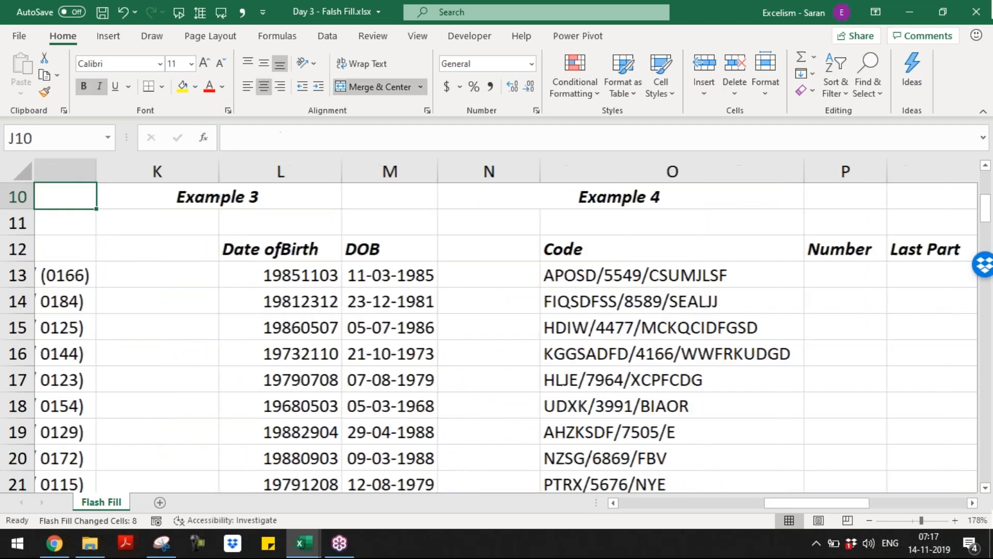
pyautogui.press('Right')
pyautogui.hotkey('ctrl', 'c')
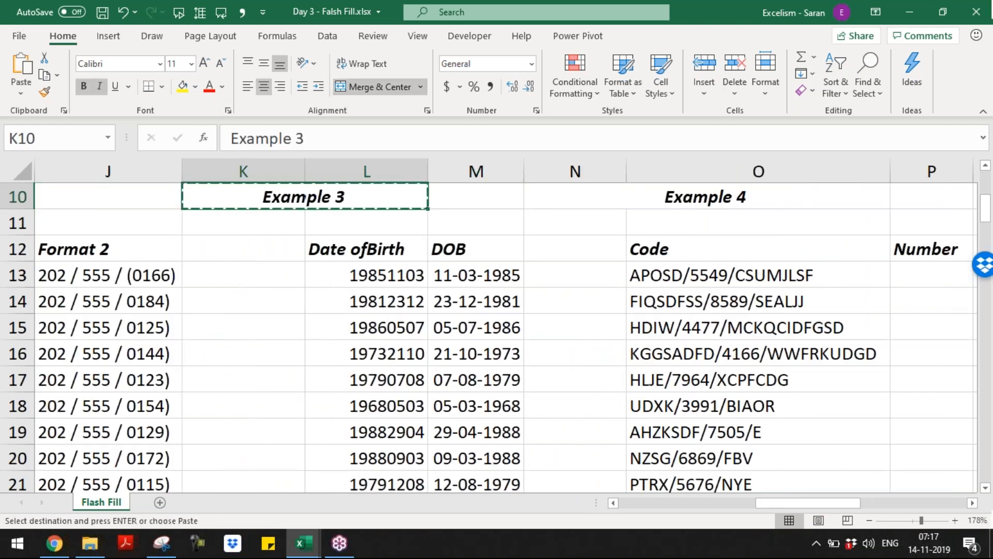
pyautogui.press('Escape')
pyautogui.press('Right')
pyautogui.press('Right')
pyautogui.press('Right')
pyautogui.press('Right')
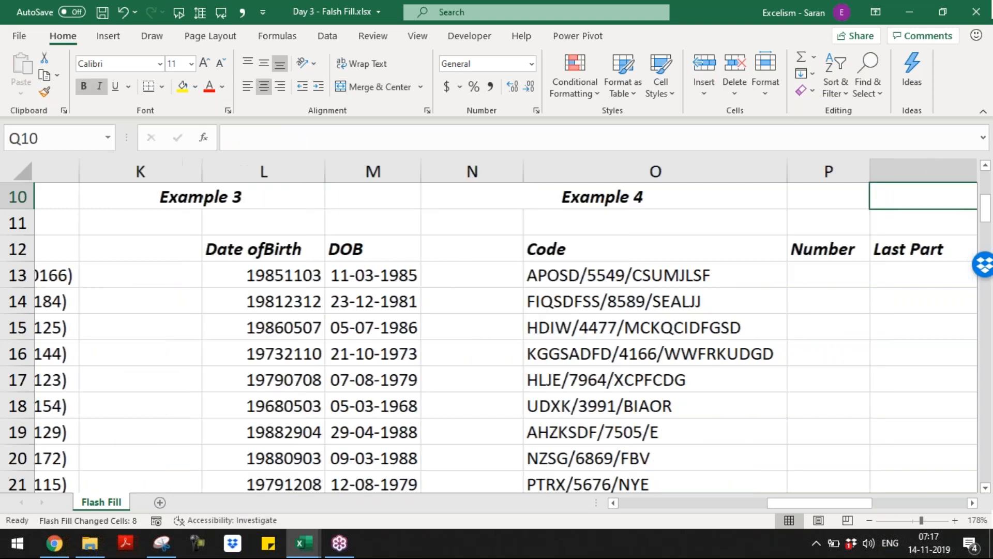
pyautogui.press('Right')
pyautogui.press('Right')
pyautogui.press('Right')
pyautogui.press('Left')
pyautogui.press('Left')
pyautogui.press('Left')
pyautogui.press('Left')
pyautogui.press('Left')
pyautogui.press('Left')
pyautogui.press('Right')
pyautogui.press('Right')
pyautogui.press('Down')
pyautogui.press('Down')
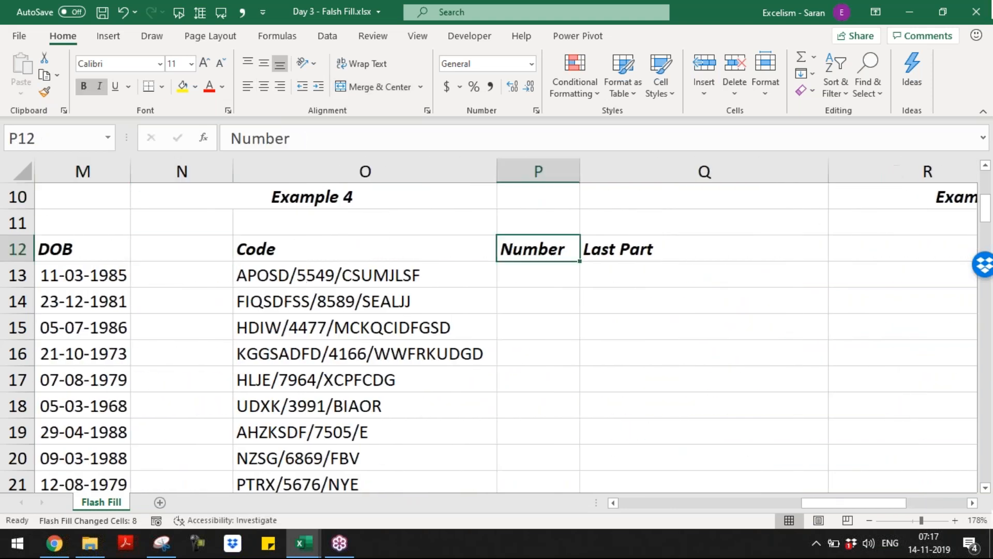
pyautogui.press('Down')
pyautogui.press('Down')
pyautogui.hotkey('ctrl', 'Down')
pyautogui.hotkey('ctrl', 'Up')
pyautogui.press('Up')
pyautogui.press('Down')
pyautogui.press('Down')
pyautogui.press('Left')
pyautogui.press('Left')
pyautogui.press('Right')
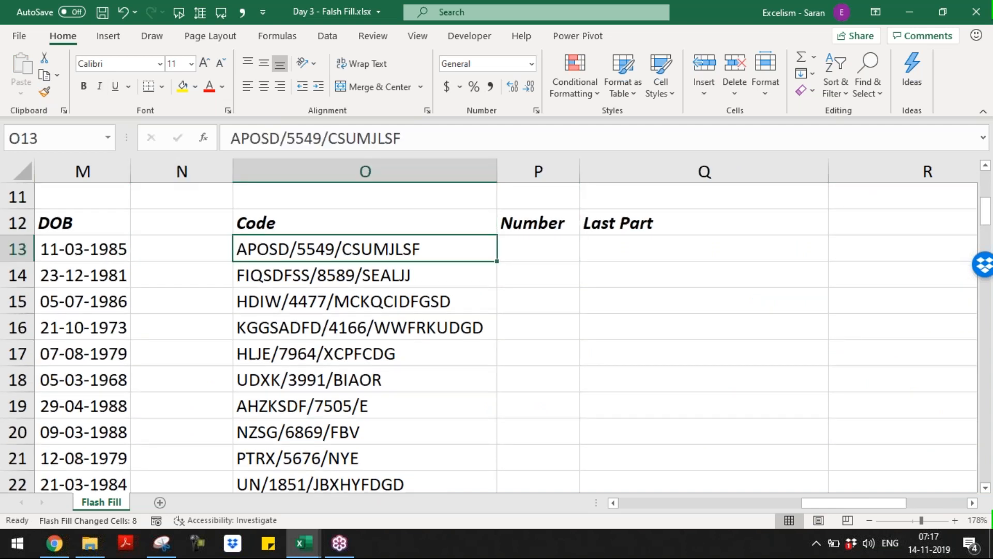
pyautogui.click(351, 309)
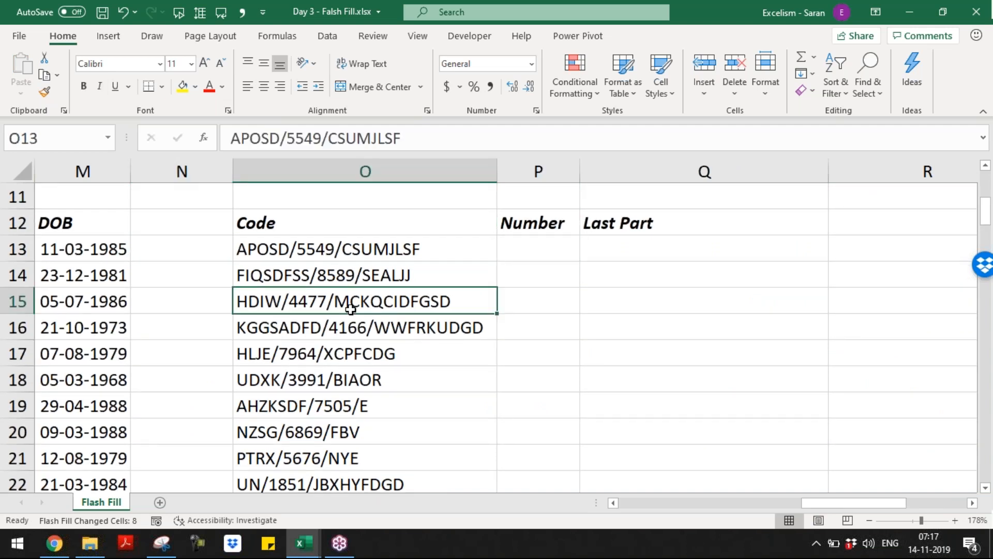
pyautogui.click(339, 320)
pyautogui.click(342, 366)
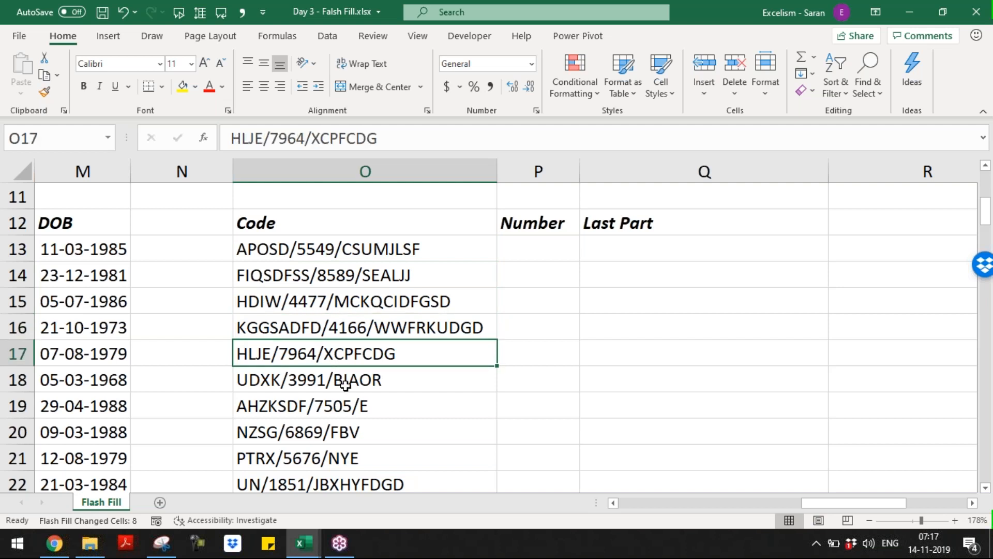
pyautogui.click(345, 385)
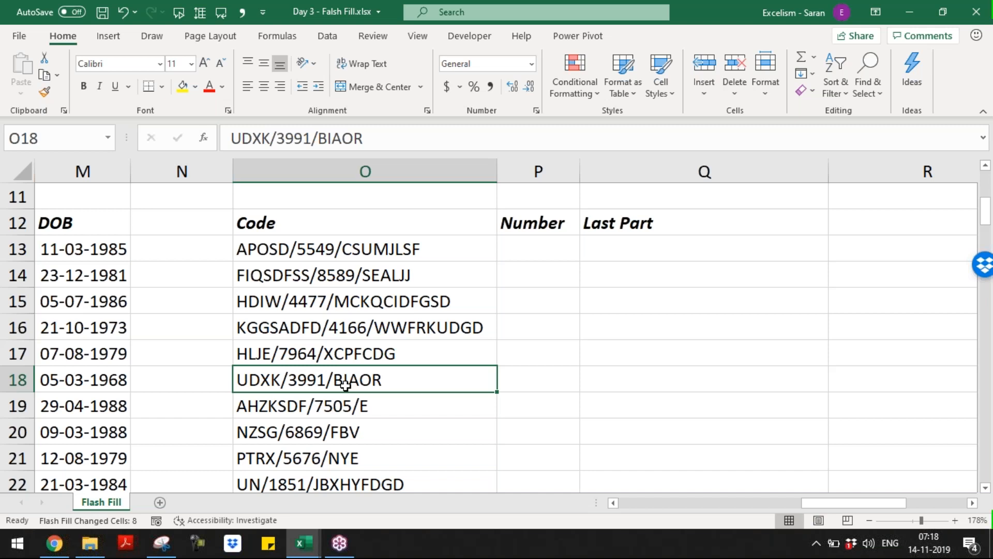
pyautogui.press('Up')
pyautogui.press('Up')
pyautogui.press('Up')
pyautogui.press('Up')
pyautogui.press('Up')
pyautogui.press('Right')
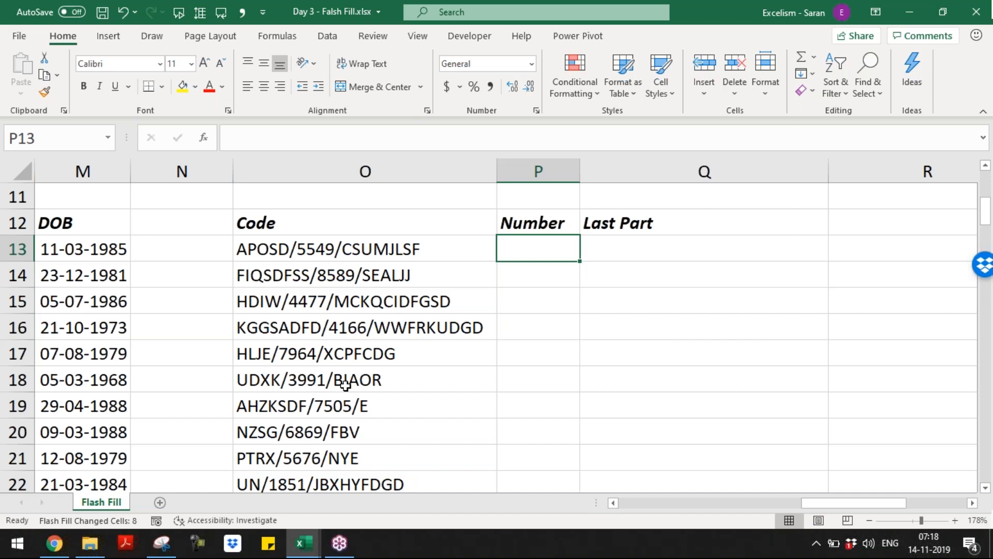
# Enter 5549 and 8589 in P13:P14 and accept Flash Fill's suggested middle numbers for the column
pyautogui.write('5549')
pyautogui.press('Return')
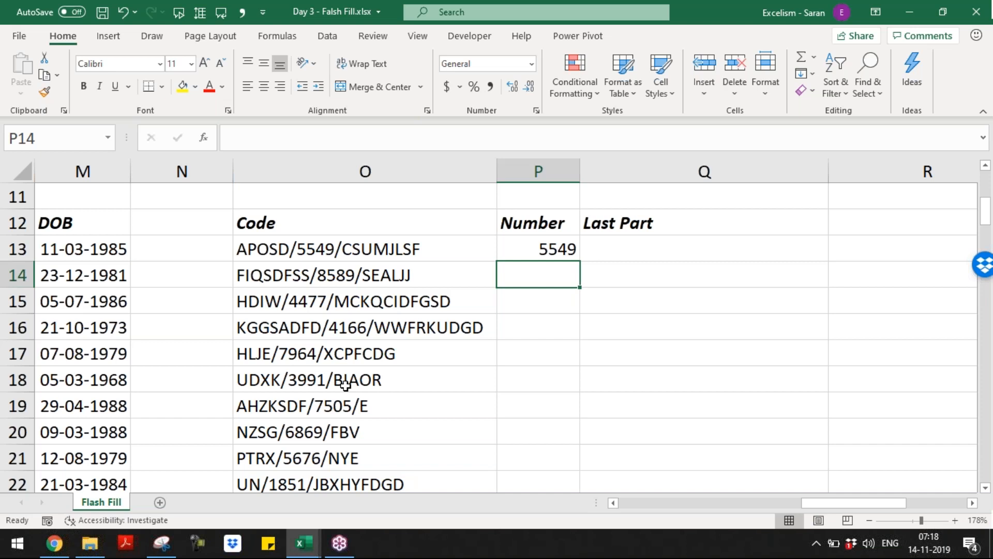
pyautogui.write('8589')
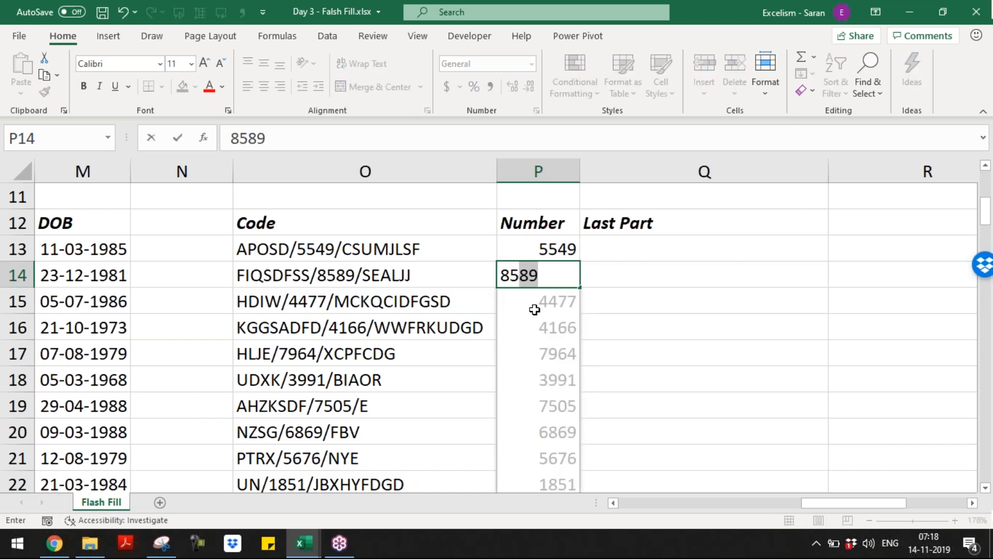
pyautogui.press('Return')
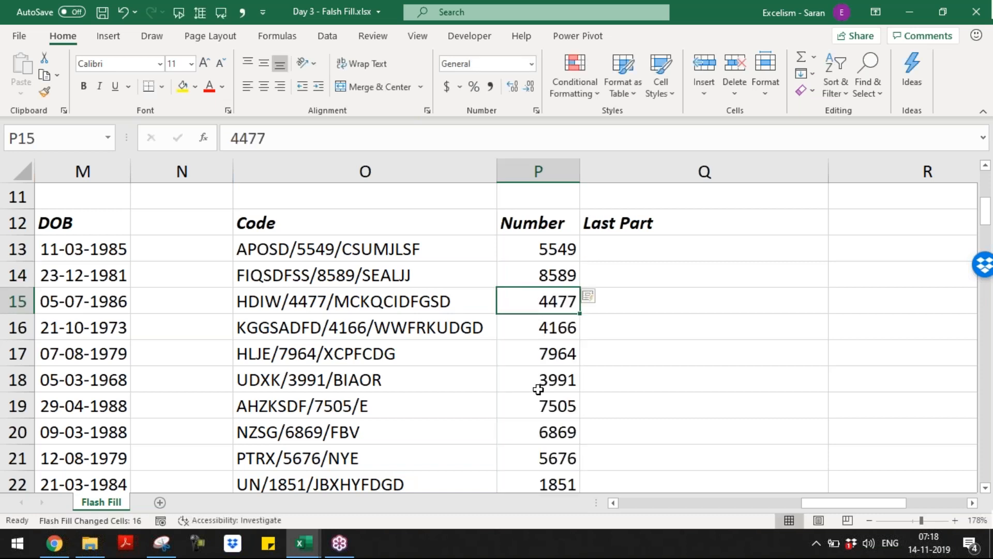
pyautogui.hotkey('ctrl', 'Up')
pyautogui.press('Right')
pyautogui.press('Down')
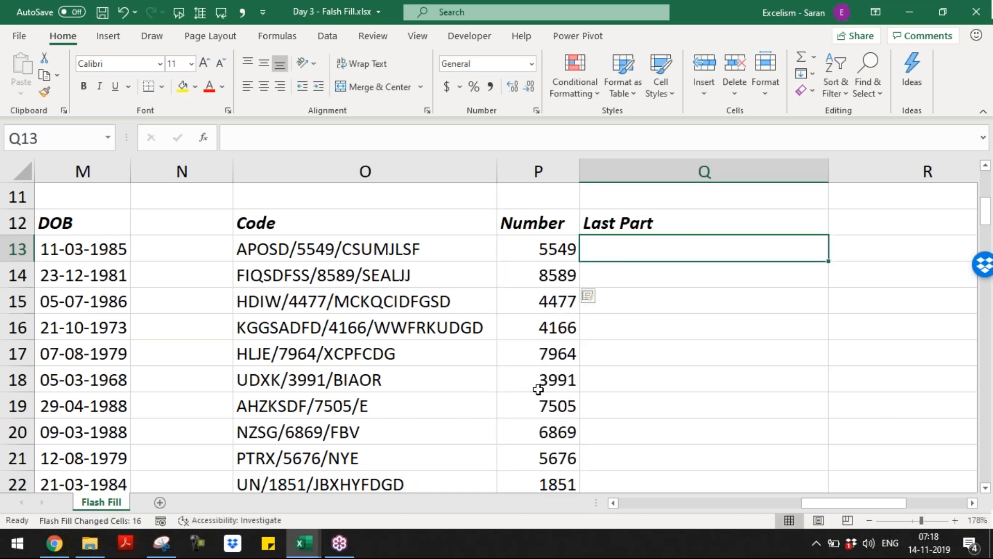
# Enter CSUMJLSF in Q13 and SEALJJ in Q14, accepting the Flash Fill preview for Q15:Q22
pyautogui.write('CS')
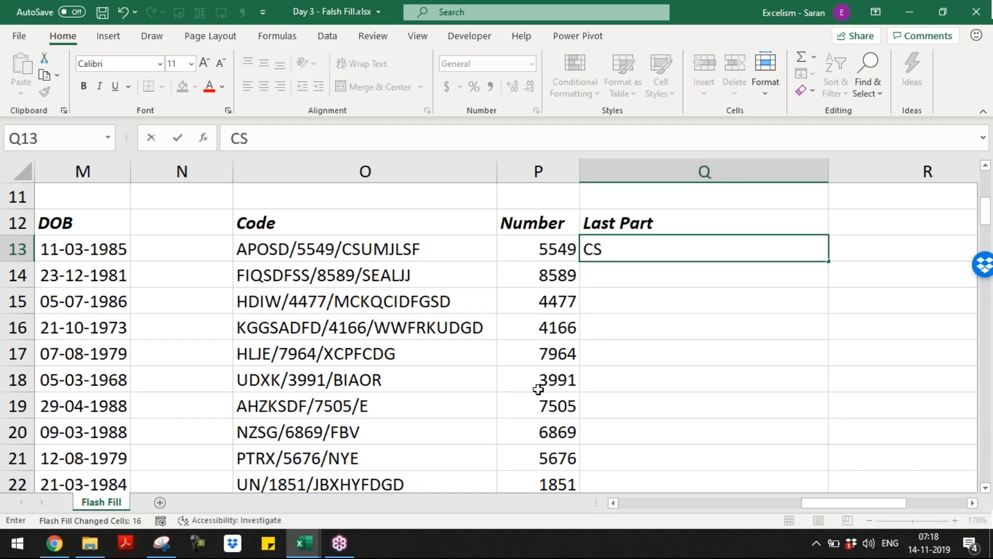
pyautogui.write('UMJL')
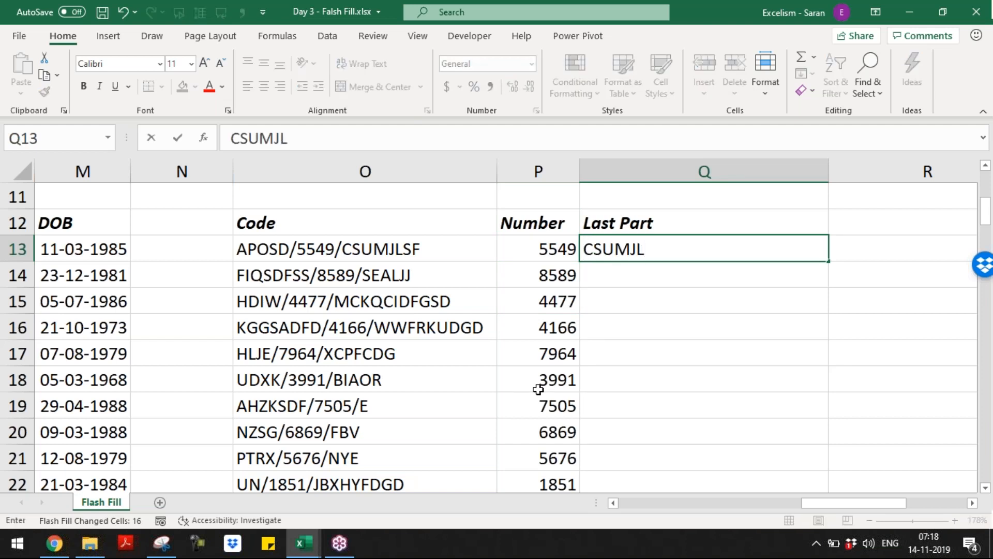
pyautogui.write('SF')
pyautogui.press('Return')
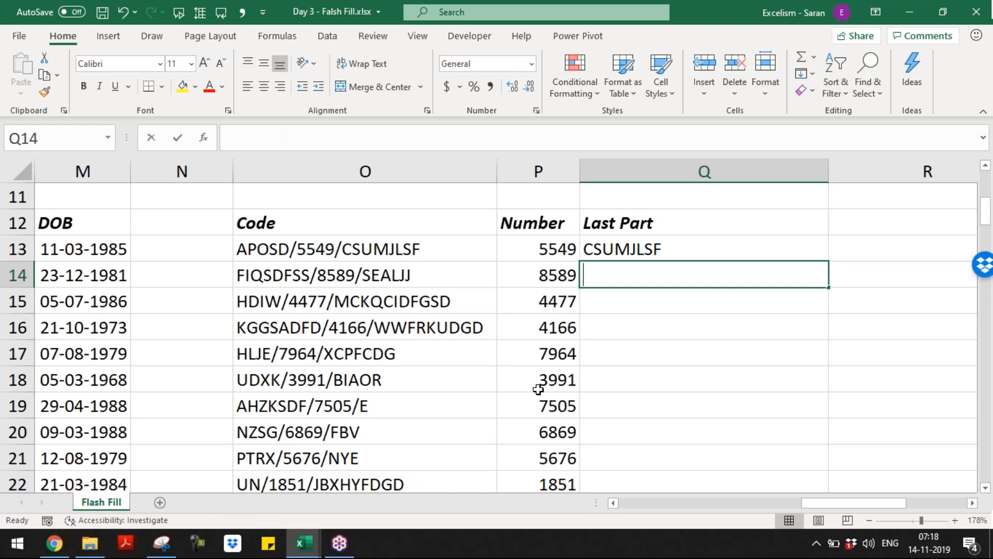
pyautogui.write('SEALJJ')
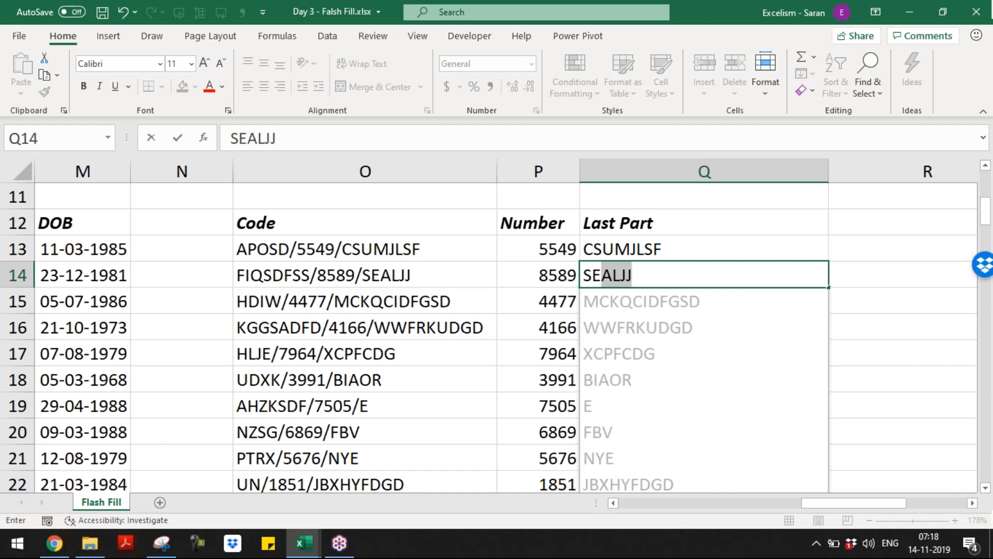
pyautogui.press('Return')
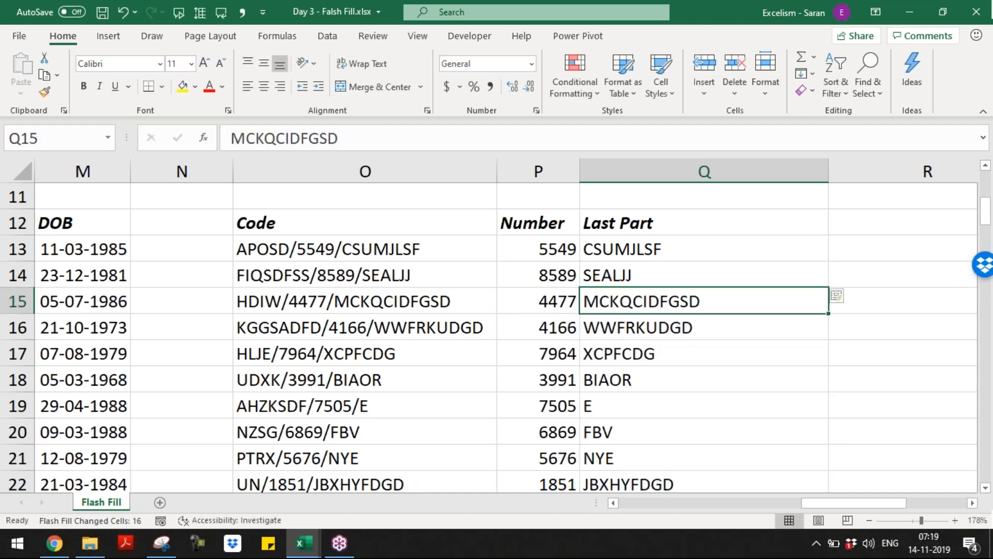
pyautogui.press('Right')
pyautogui.press('Right')
pyautogui.press('Right')
pyautogui.press('Right')
pyautogui.press('Right')
pyautogui.press('Right')
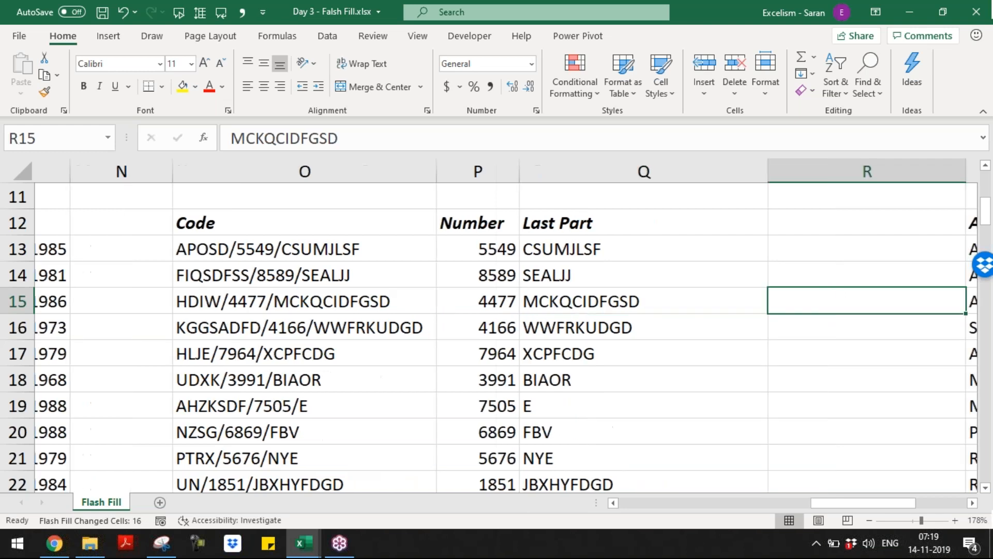
pyautogui.press('Left')
pyautogui.press('Left')
# Review the actor name list and autofit the column width at the first Abbr cell
pyautogui.press('Left')
pyautogui.press('Up')
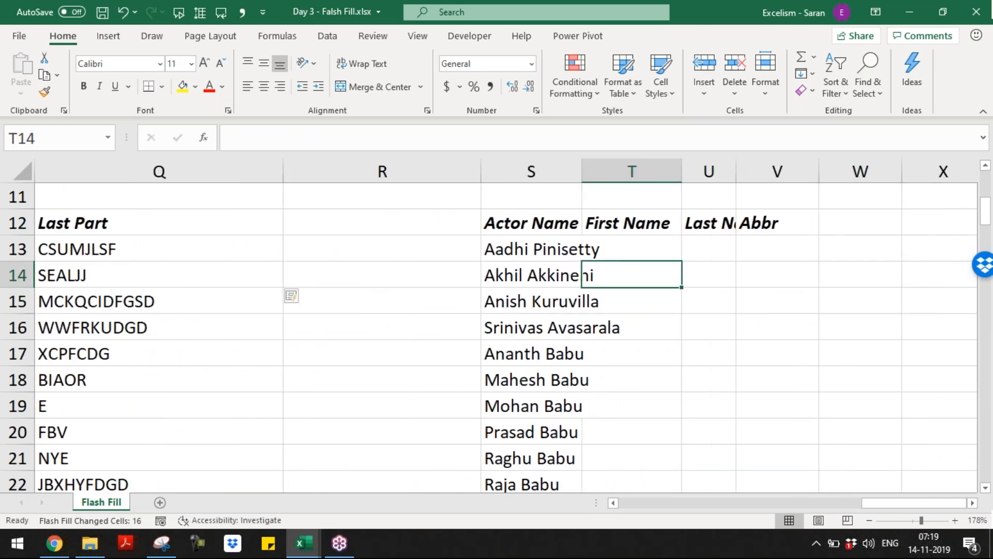
pyautogui.press('Left')
pyautogui.press('Up')
pyautogui.hotkey('ctrl', 'shift', 'Down')
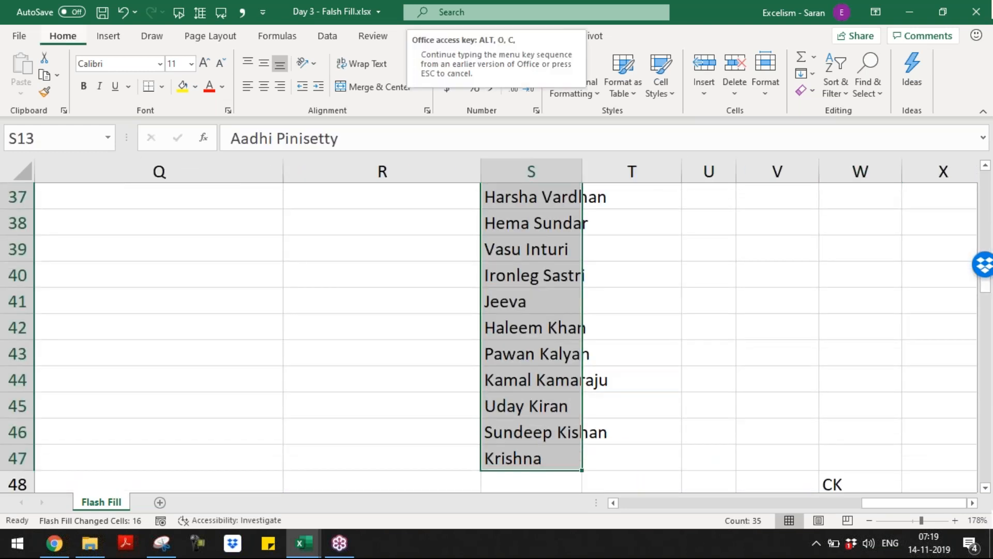
pyautogui.hotkey('ctrl', 'Up')
pyautogui.press('Down')
pyautogui.press('Right')
pyautogui.press('Right')
pyautogui.press('Up')
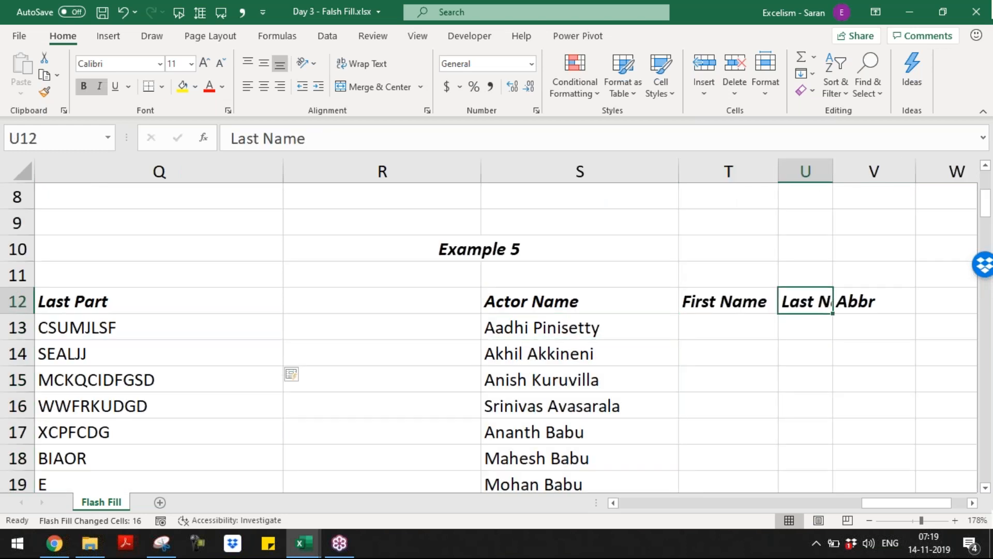
pyautogui.hotkey('alt', 'h')
pyautogui.press('o')
pyautogui.press('i')
pyautogui.press('Right')
pyautogui.press('Down')
# Enter AP and AA as the first initials and try Flash Fill, which finds no pattern
pyautogui.write('AP')
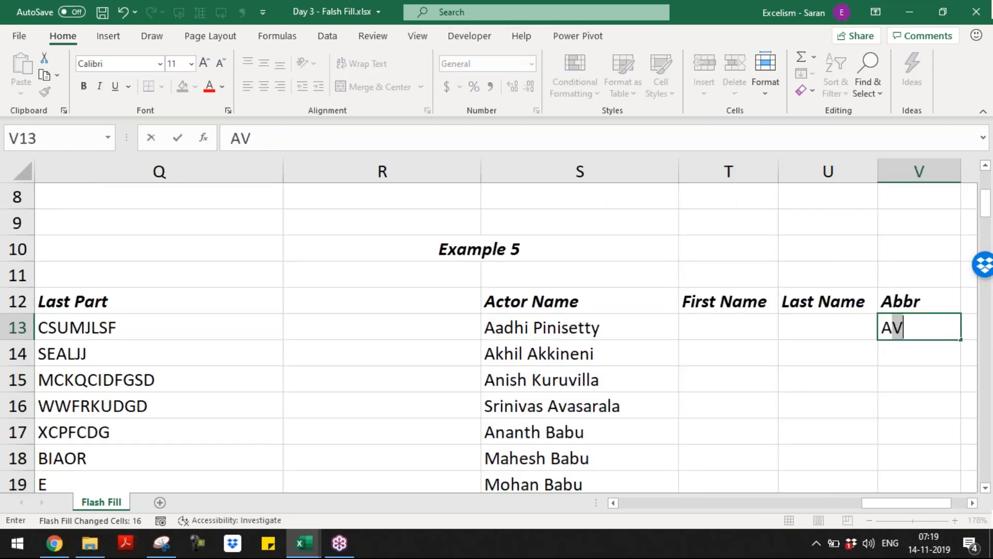
pyautogui.press('Return')
pyautogui.write('AA')
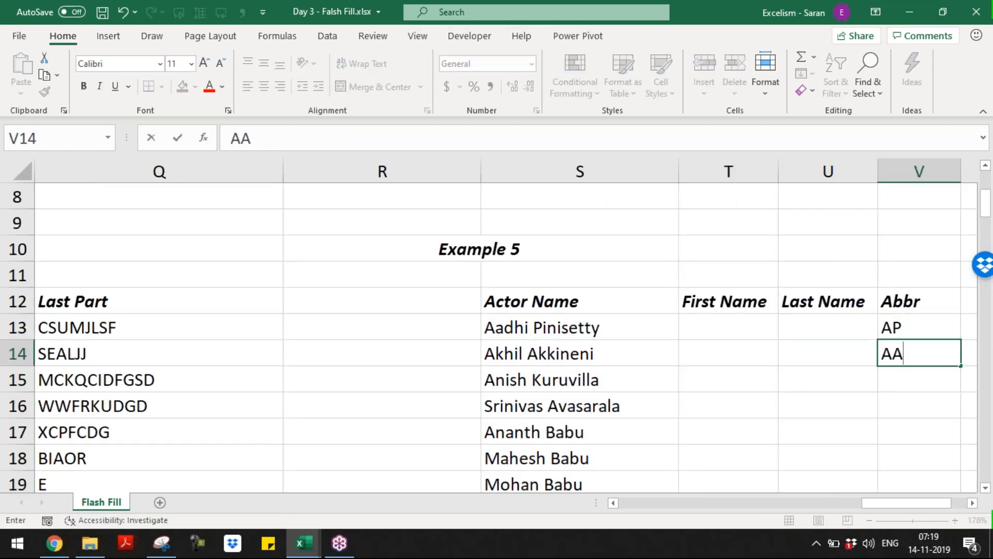
pyautogui.press('Return')
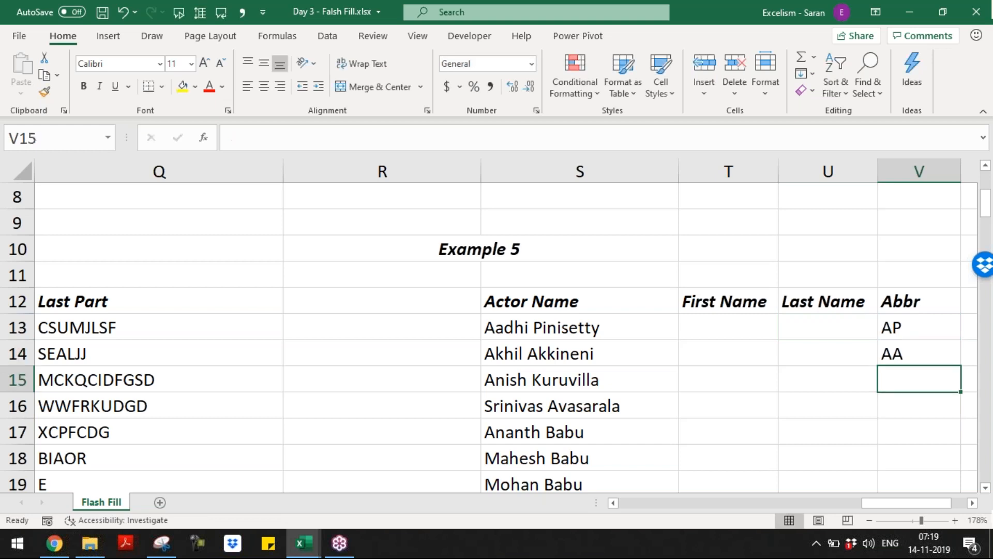
pyautogui.hotkey('ctrl', 'e')
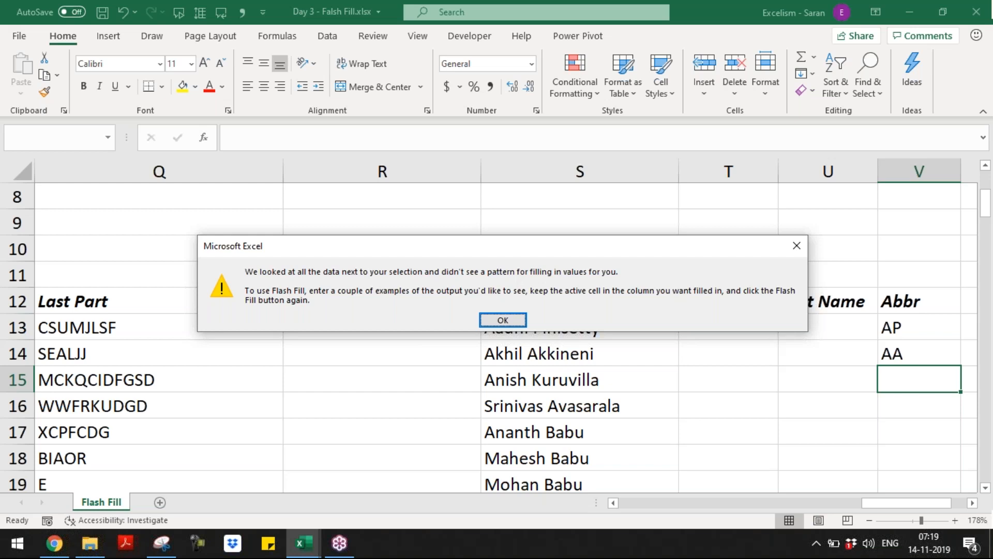
pyautogui.press('Return')
# Copy the Abbr header and two examples and insert them as cells before First Name
pyautogui.hotkey('ctrl', 'Up')
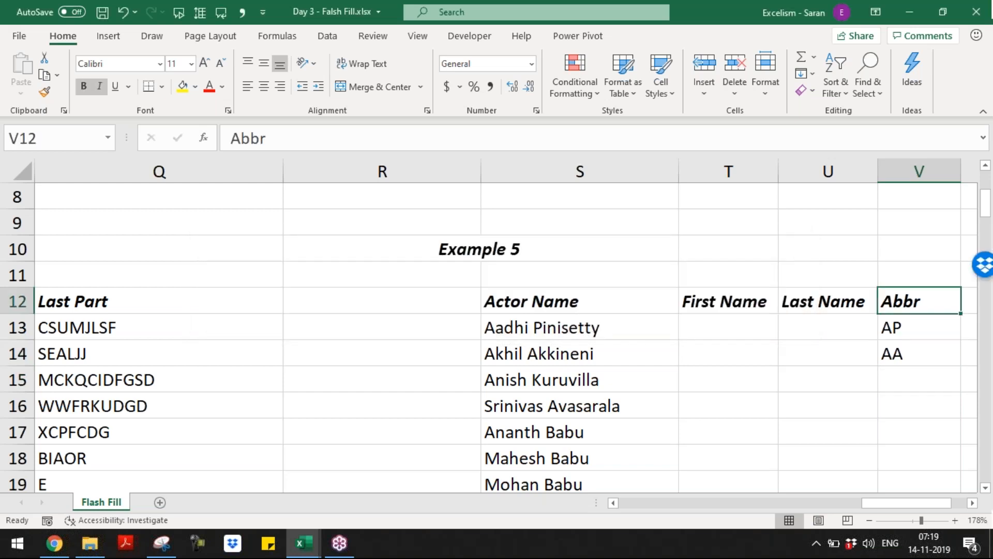
pyautogui.hotkey('ctrl', 'shift', 'Down')
pyautogui.hotkey('ctrl', 'c')
pyautogui.press('Left')
pyautogui.press('Left')
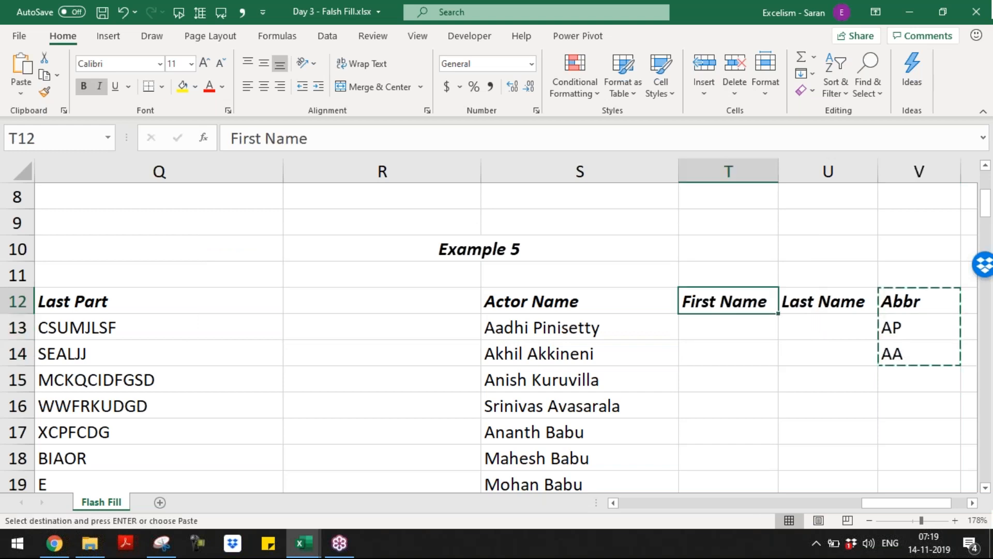
pyautogui.hotkey('ctrl', 'shift', '+')
# Re-enter AA and AK as example initials and Flash Fill the rest of the Abbr column
pyautogui.press('Down')
pyautogui.press('Down')
pyautogui.press('Down')
pyautogui.press('Up')
pyautogui.write('AA')
pyautogui.press('Return')
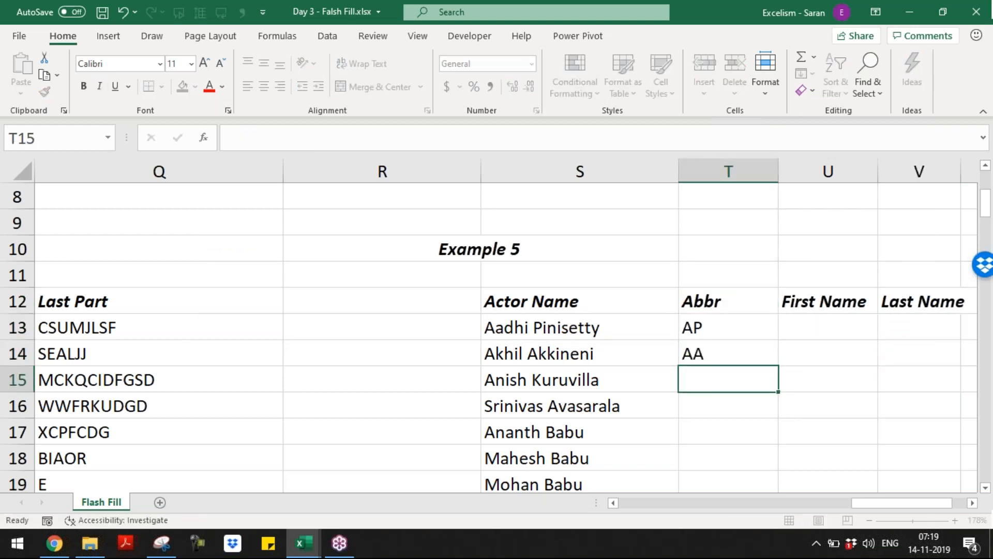
pyautogui.write('AK')
pyautogui.press('Return')
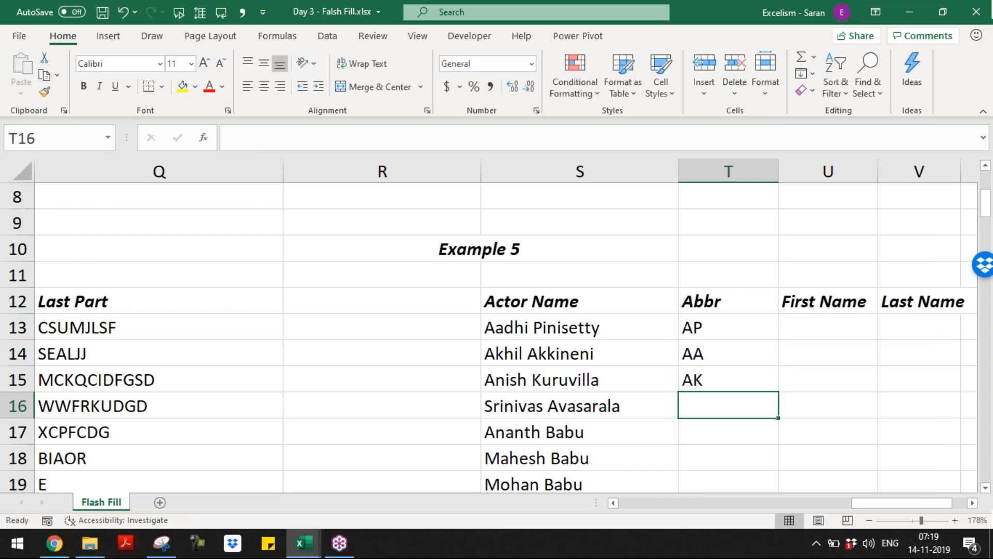
pyautogui.hotkey('ctrl', 'e')
# Check the filled initials down to Jeeva and the last actor's K, then return to A1
pyautogui.press('Down')
pyautogui.press('Down')
pyautogui.press('Down')
pyautogui.press('Down')
pyautogui.press('Down')
pyautogui.press('Down')
pyautogui.press('Down')
pyautogui.press('Down')
pyautogui.press('Down')
pyautogui.press('Down')
pyautogui.press('Down')
pyautogui.press('Down')
pyautogui.press('Down')
pyautogui.press('Down')
pyautogui.press('Down')
pyautogui.press('Down')
pyautogui.press('Down')
pyautogui.press('Down')
pyautogui.press('Down')
pyautogui.press('Down')
pyautogui.press('Down')
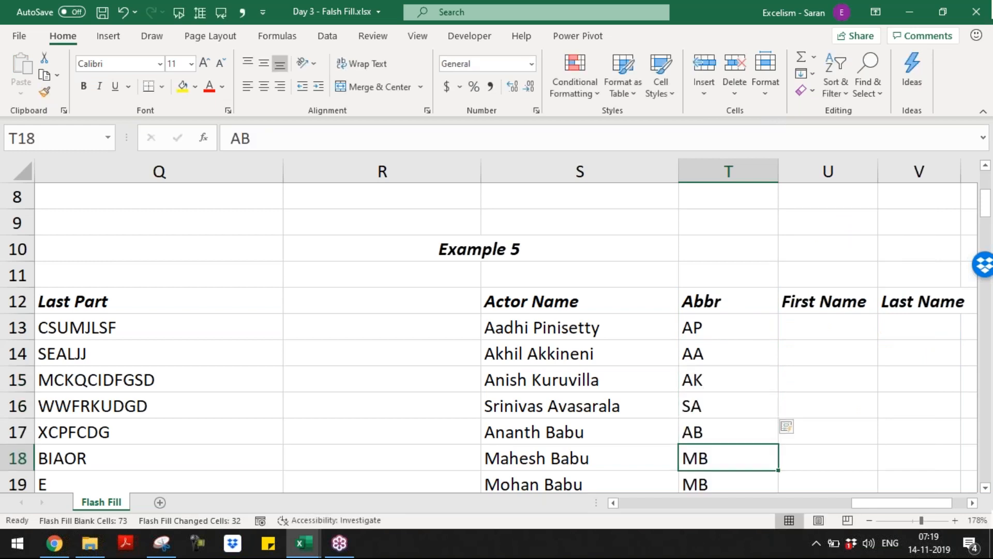
pyautogui.hotkey('ctrl', 'Up')
pyautogui.press('Down')
pyautogui.hotkey('ctrl', 'Down')
pyautogui.press('Up')
pyautogui.press('Up')
pyautogui.press('Up')
pyautogui.press('Left')
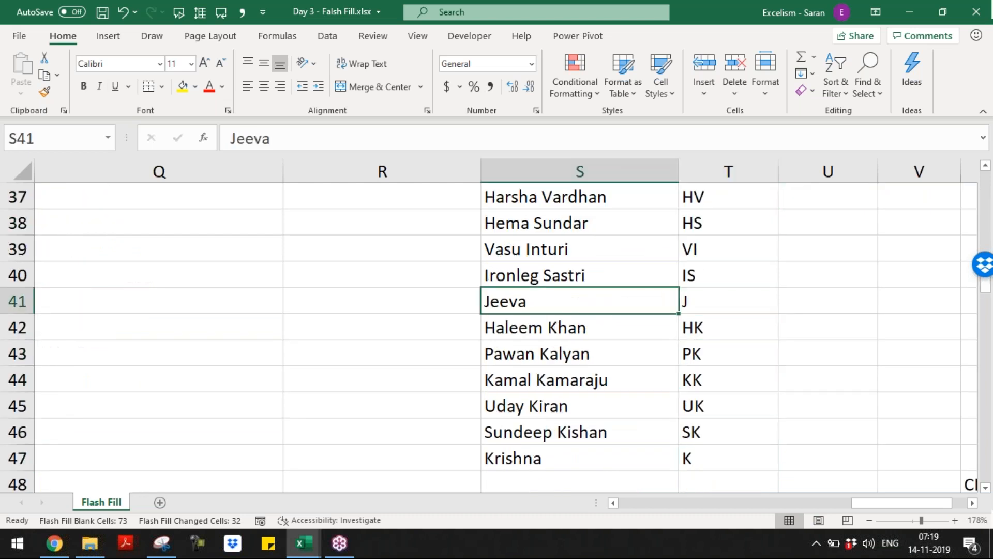
pyautogui.press('Right')
pyautogui.press('Down')
pyautogui.press('Down')
pyautogui.press('Down')
pyautogui.press('Down')
pyautogui.press('Down')
pyautogui.press('Down')
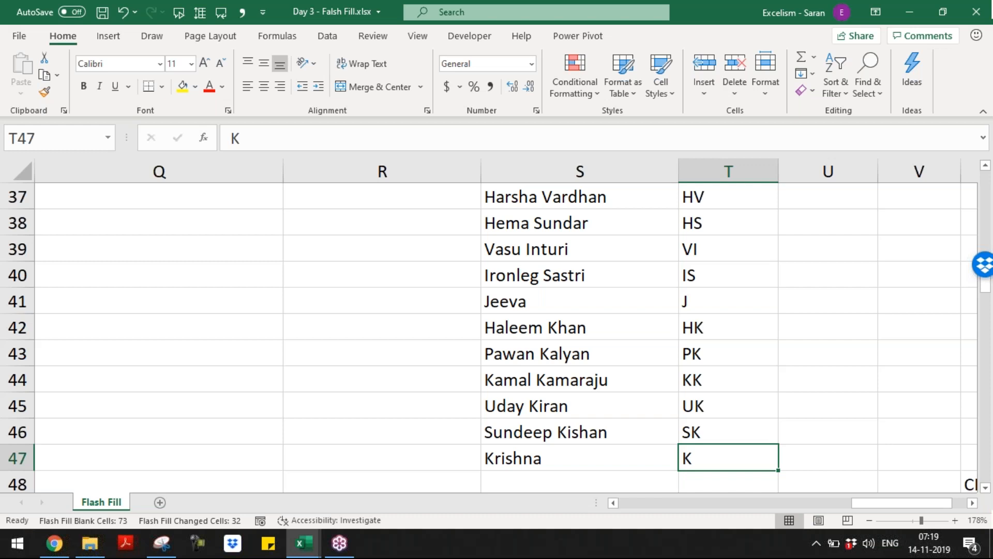
pyautogui.hotkey('ctrl', 'Home')
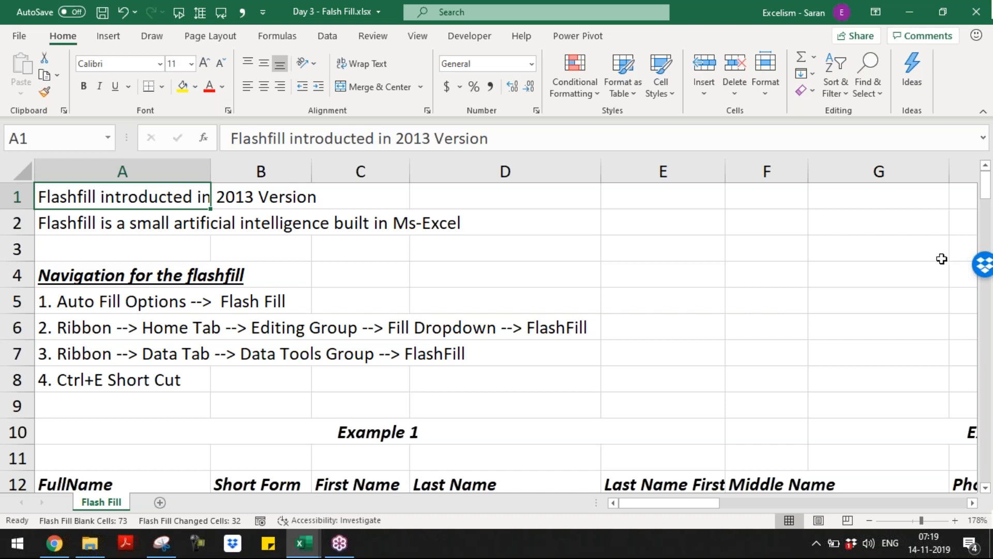
# Save and close the Day 3 - Falsh Fill workbook
pyautogui.click(978, 216)
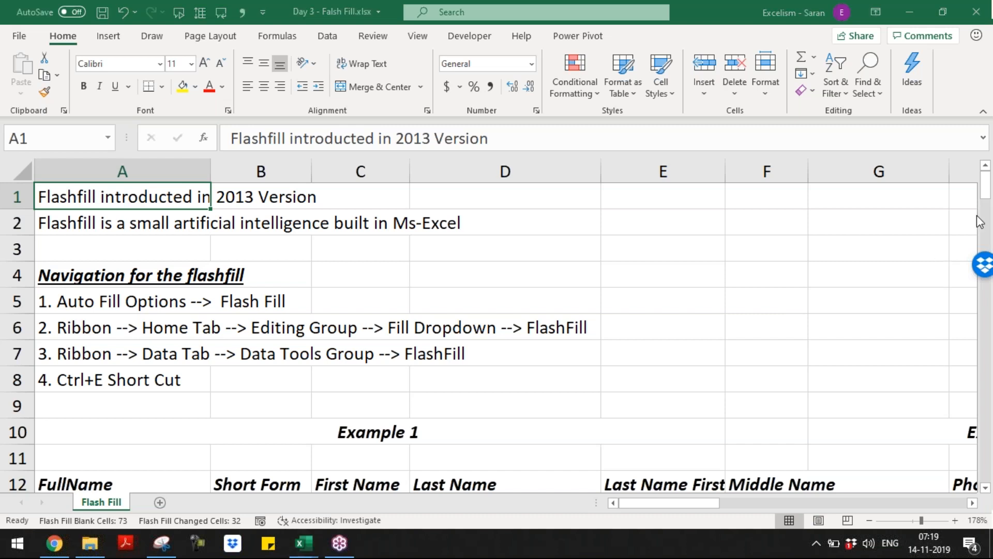
pyautogui.click(574, 309)
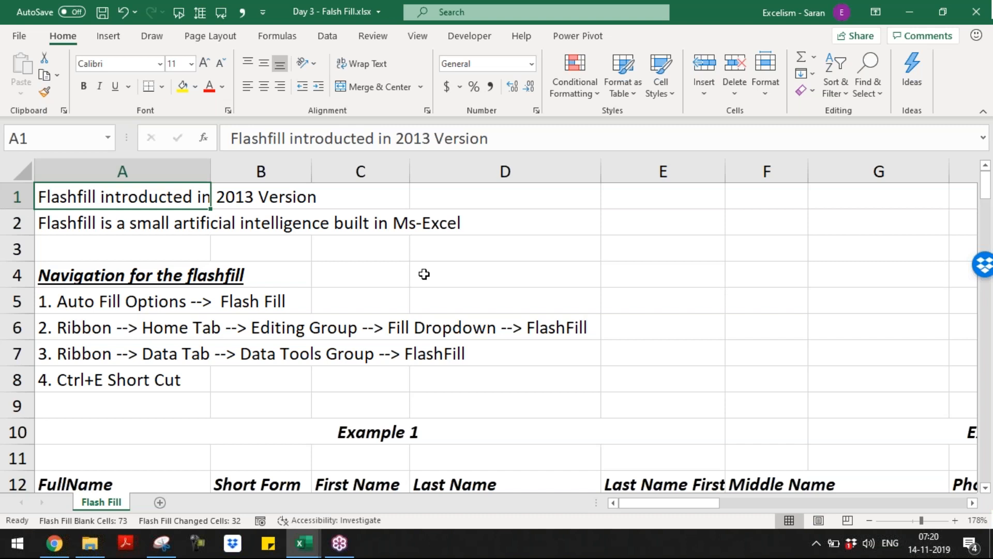
pyautogui.hotkey('ctrl', 's')
pyautogui.hotkey('ctrl', 'w')
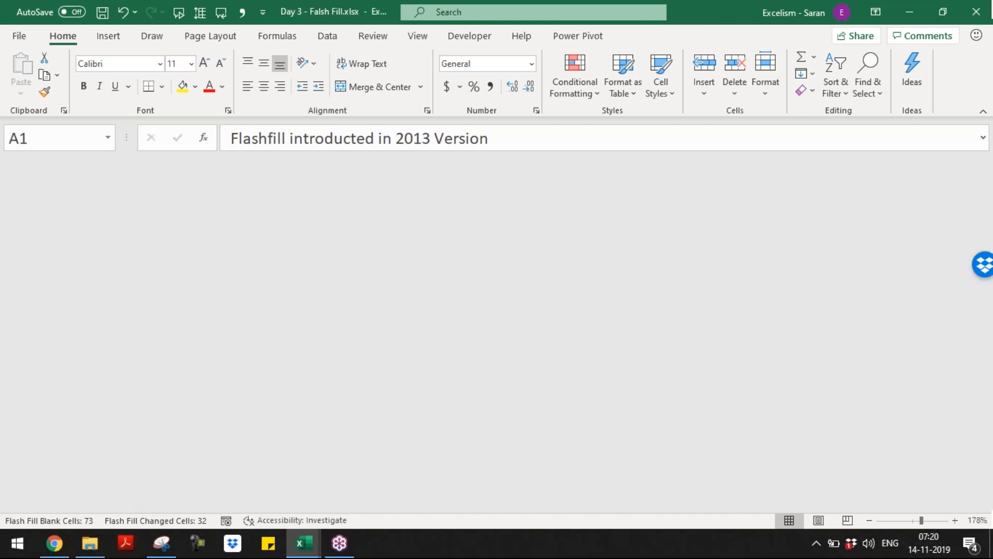
# Switch to Book3 and save it as 'Day 3 - Auto Fill'
pyautogui.hotkey('alt', 'Tab')
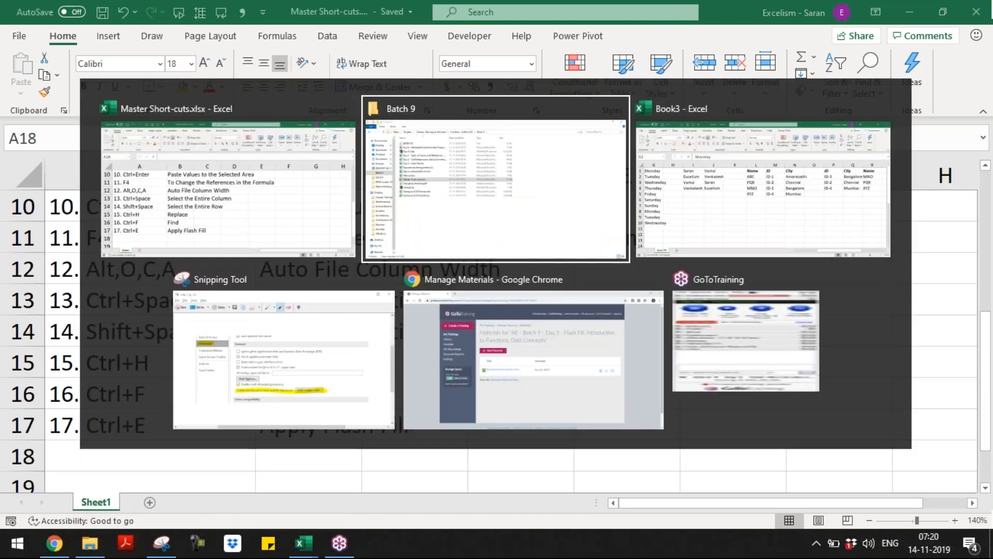
pyautogui.hotkey('alt', 'Tab')
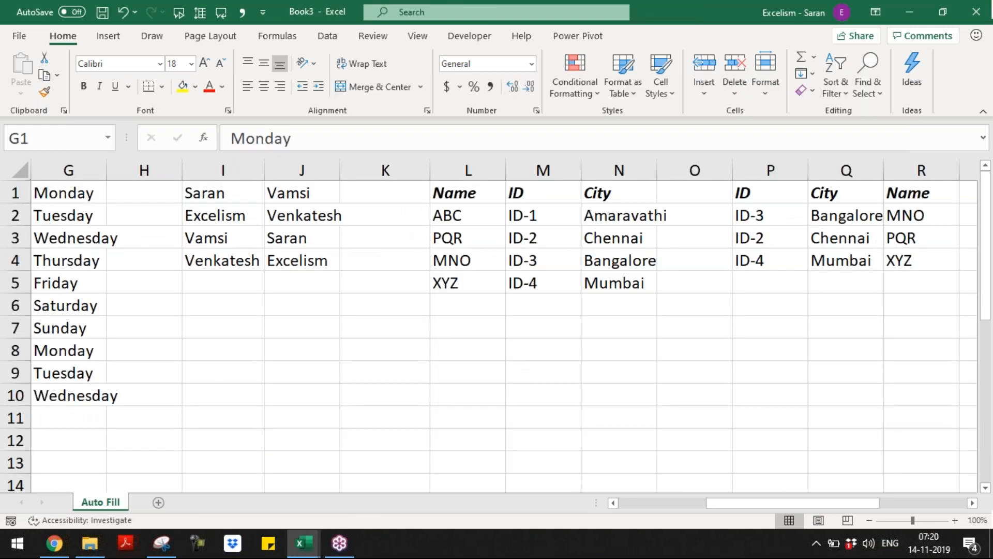
pyautogui.hotkey('ctrl', 's')
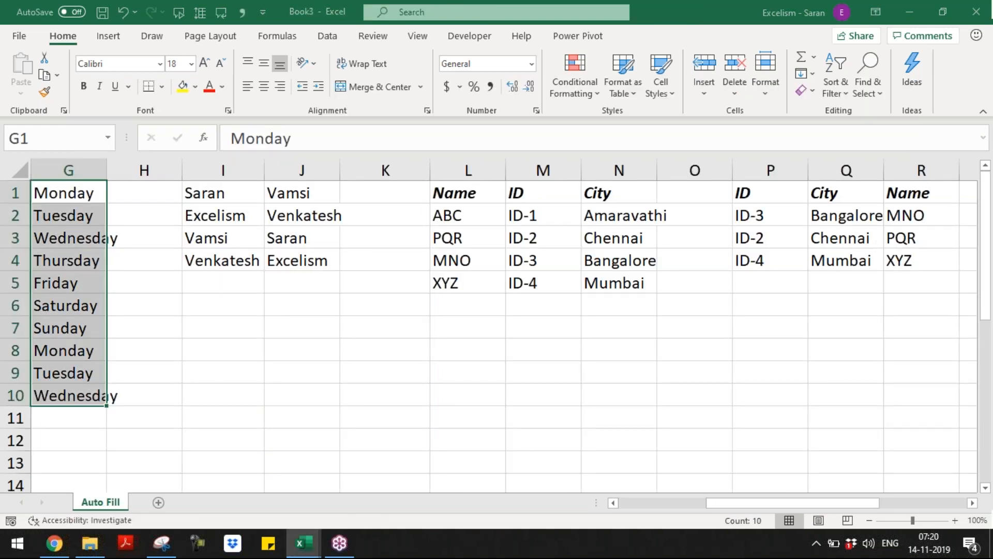
pyautogui.write('Da')
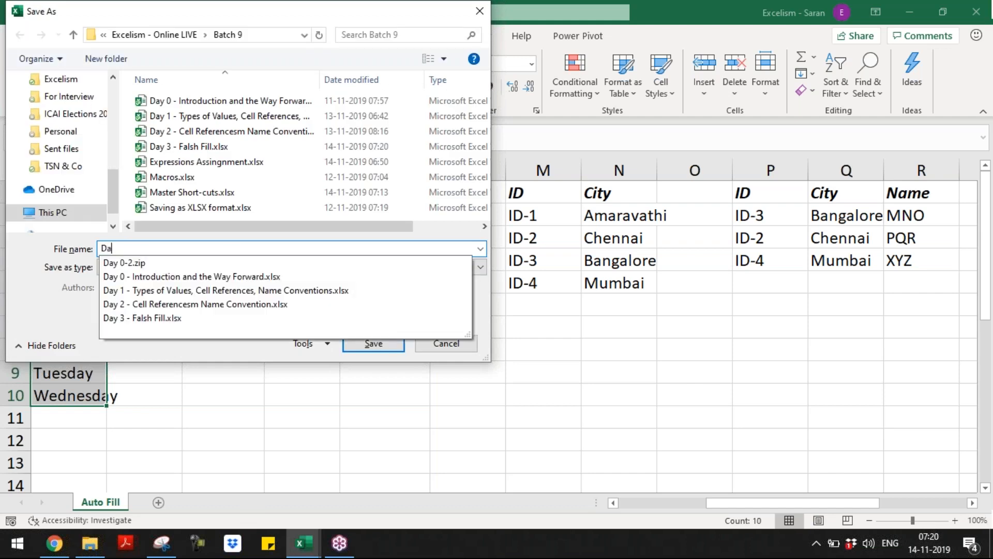
pyautogui.write('y 3 ')
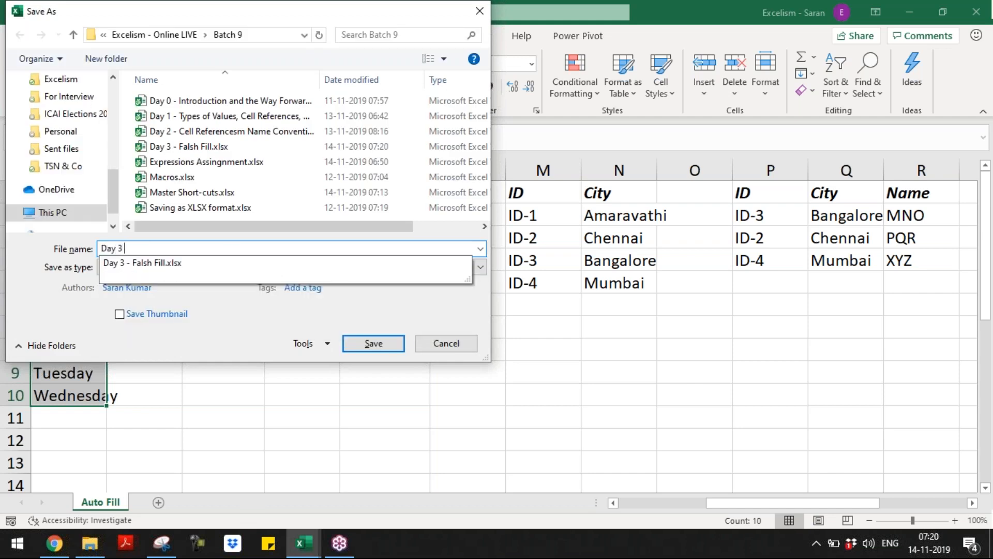
pyautogui.write('- Auto Fill')
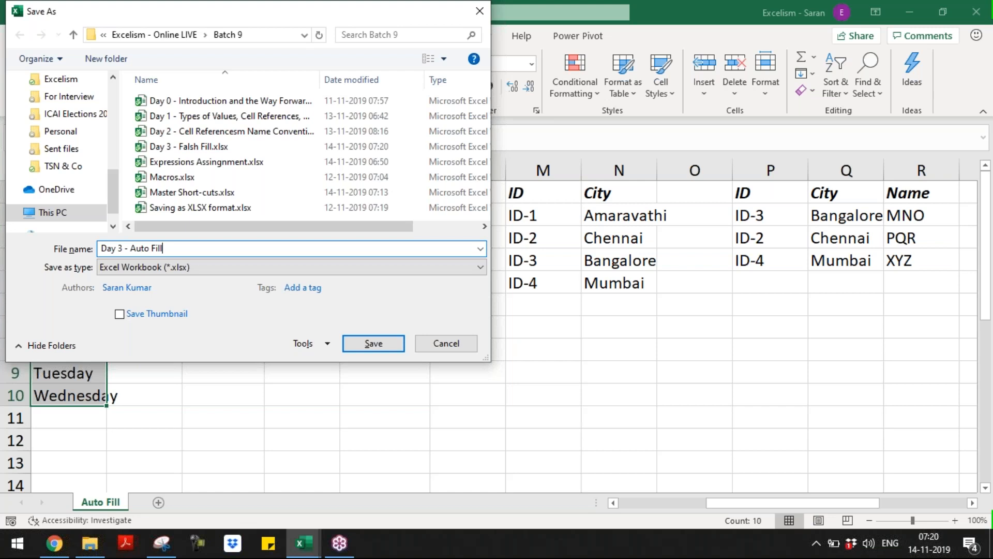
pyautogui.press('Return')
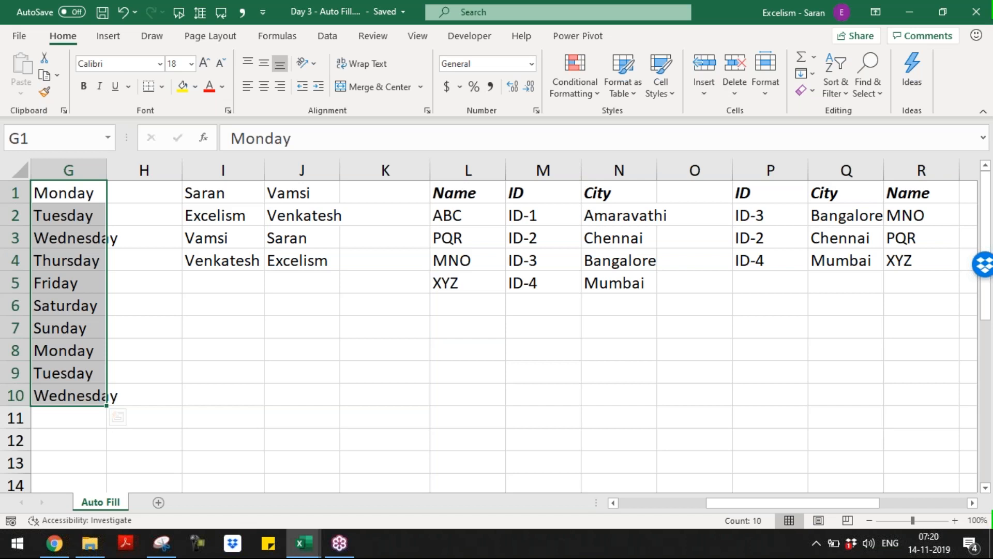
# Show Excel's Data tab, then switch to the GoToTraining Manage Materials page in Chrome
pyautogui.click(345, 39)
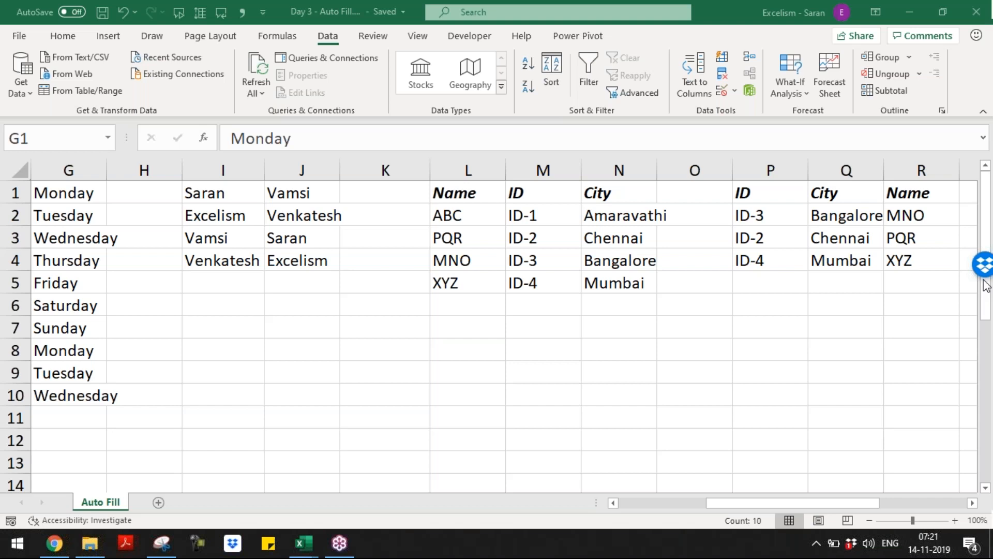
pyautogui.hotkey('alt', 'Tab')
pyautogui.hotkey('alt', 'Tab')
pyautogui.hotkey('alt', 'Tab')
pyautogui.hotkey('alt', 'Tab')
pyautogui.hotkey('alt', 'Tab')
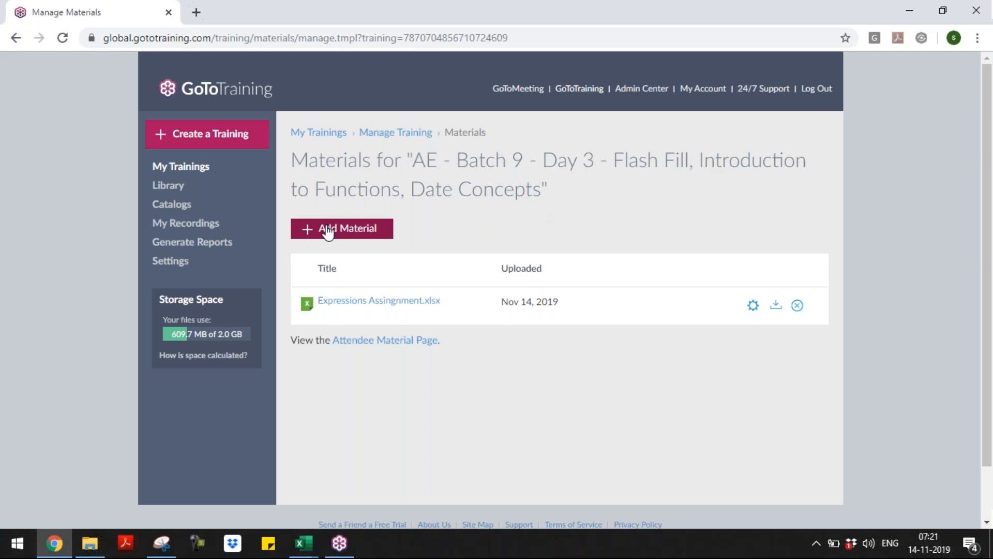
# Add material from the computer, renaming the picked workbook from Falsh to 'Day 3 - Flash Fill'
pyautogui.click(327, 233)
pyautogui.click(335, 256)
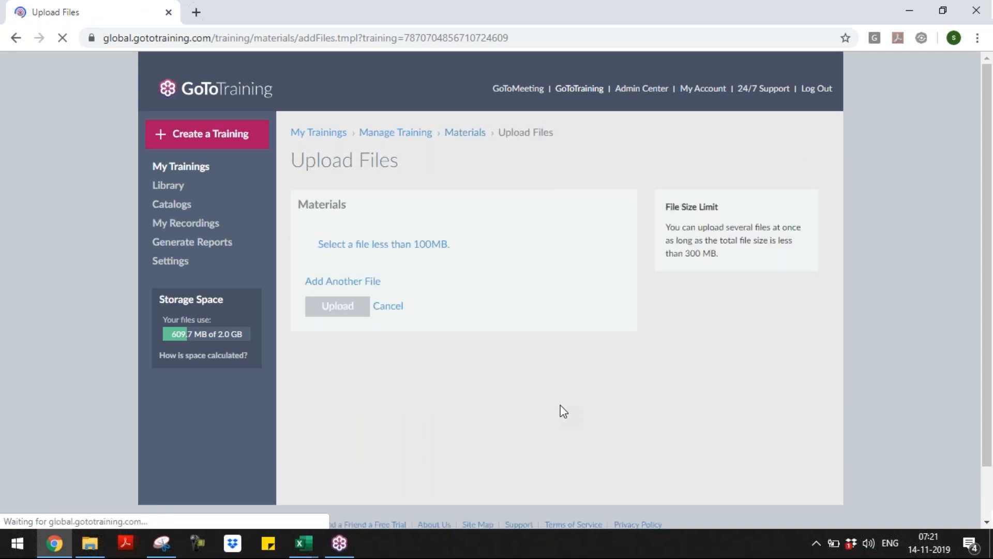
pyautogui.click(376, 249)
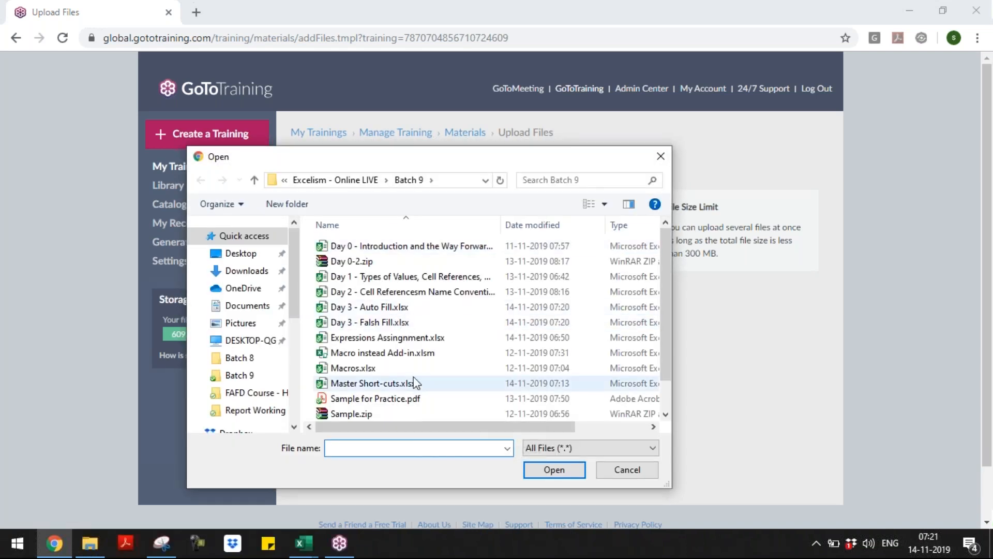
pyautogui.click(397, 327)
pyautogui.press('F2')
pyautogui.press('Left')
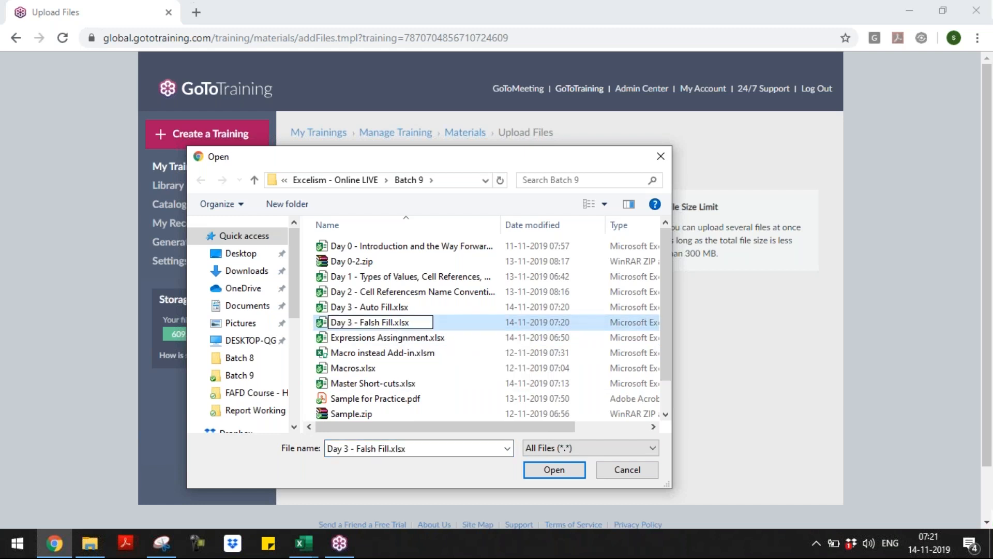
pyautogui.press('Left')
pyautogui.press('Left')
pyautogui.hotkey('shift', 'Left')
pyautogui.hotkey('shift', 'Left')
pyautogui.write('la')
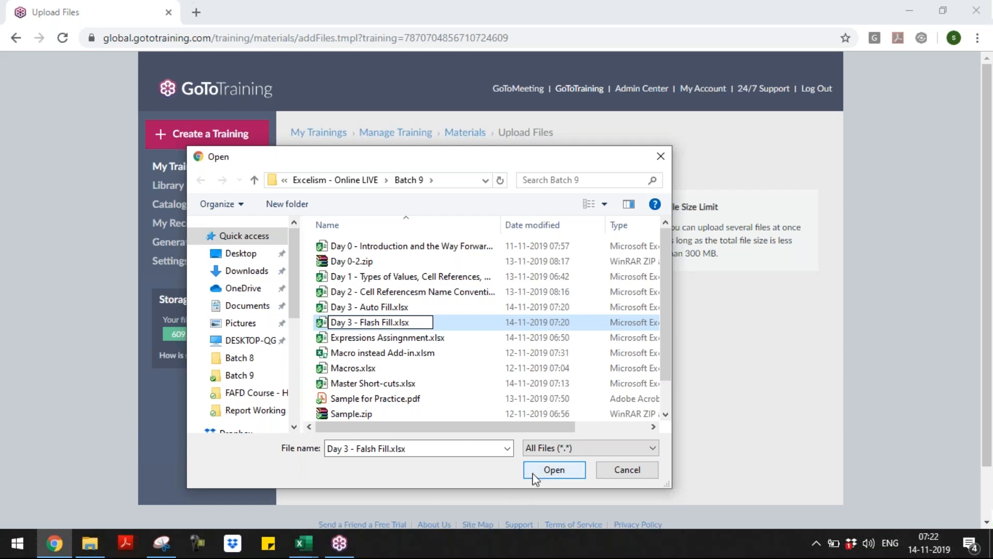
pyautogui.click(536, 478)
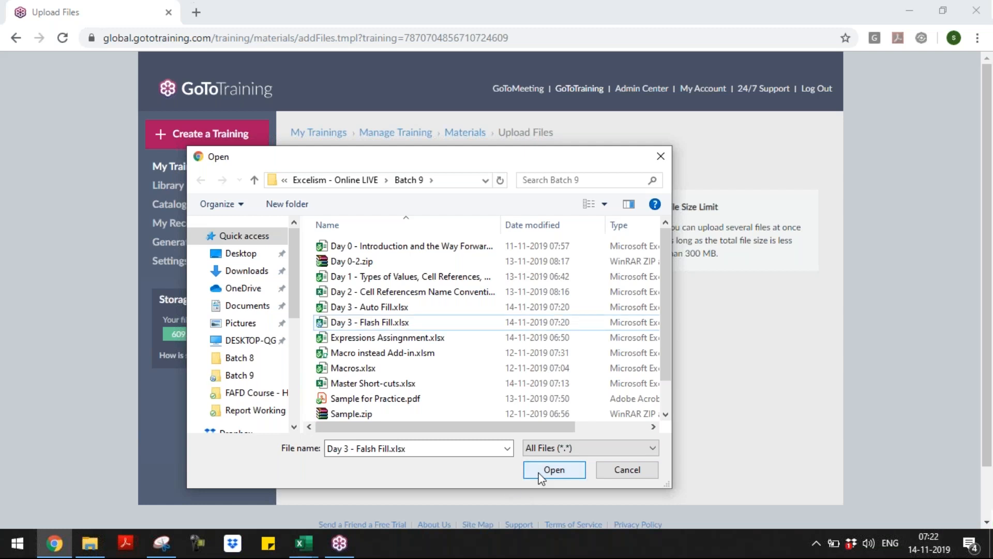
# Attach and upload Day 3 - Flash Fill.xlsx to the course materials
pyautogui.click(430, 322)
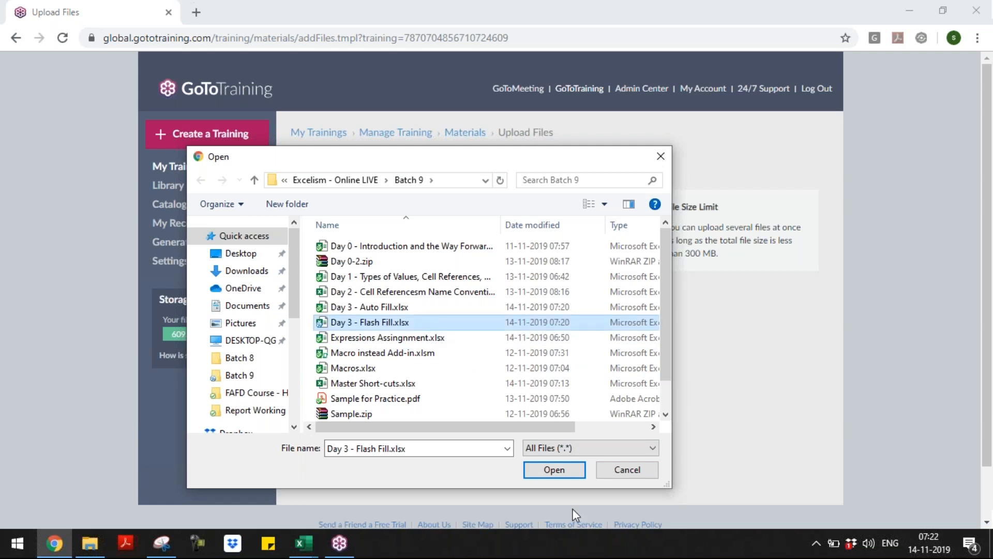
pyautogui.click(562, 471)
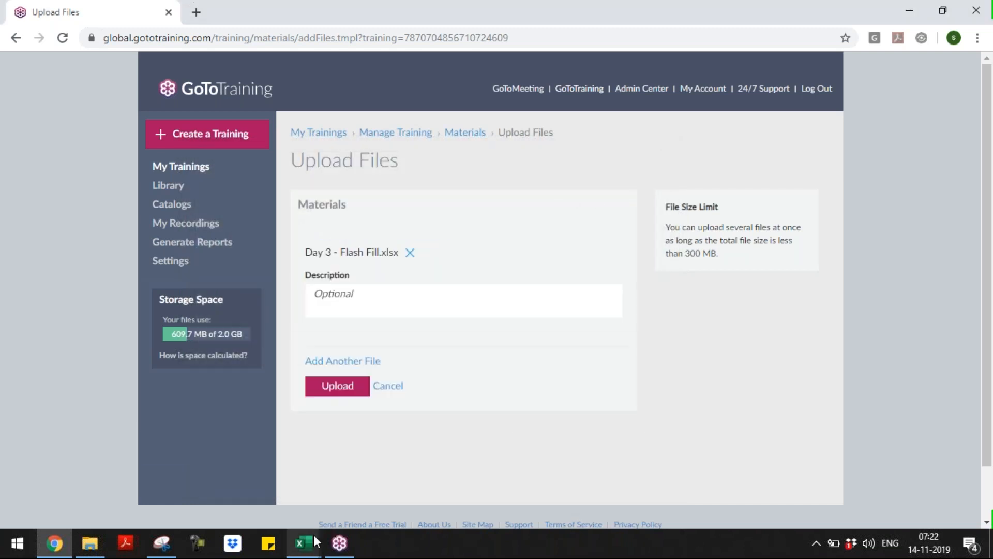
pyautogui.moveTo(313, 535)
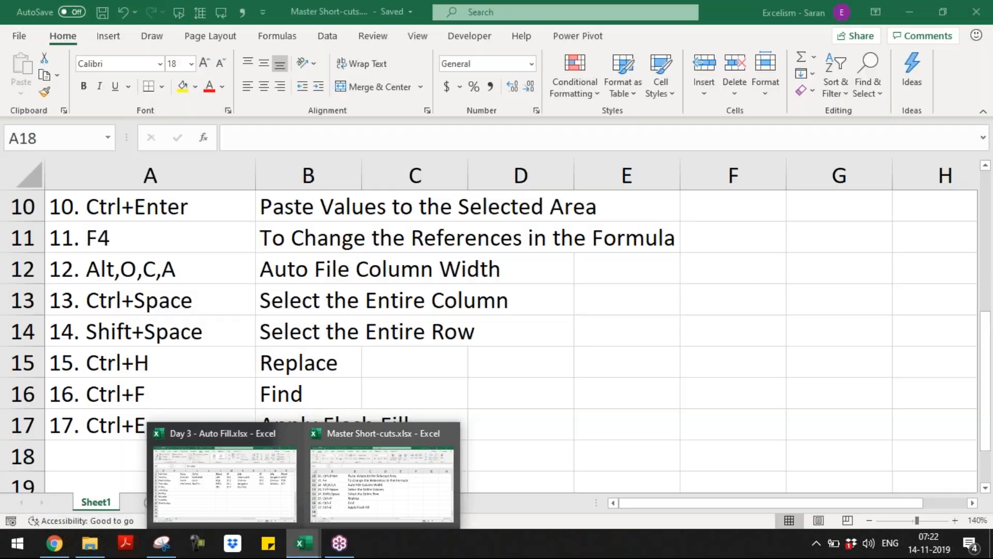
pyautogui.click(354, 293)
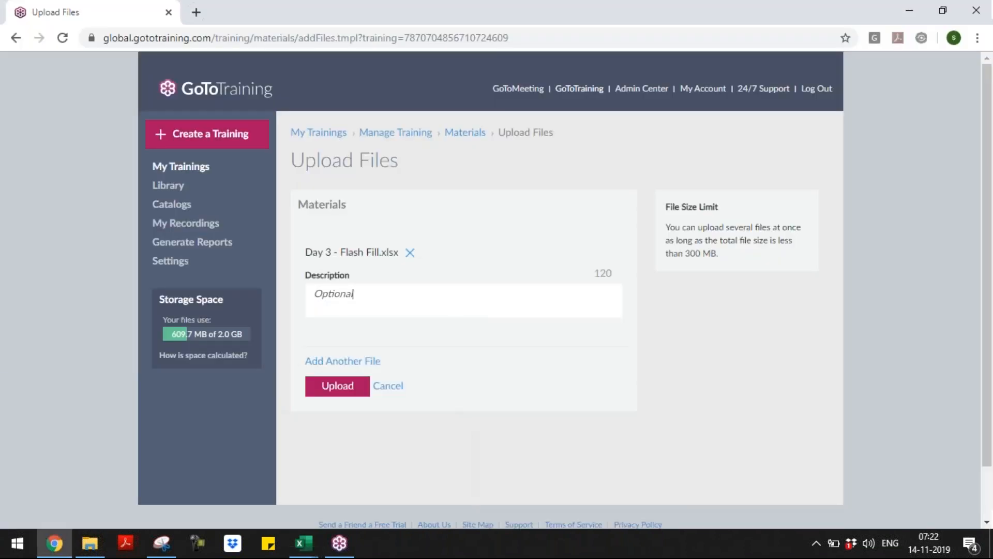
pyautogui.click(344, 380)
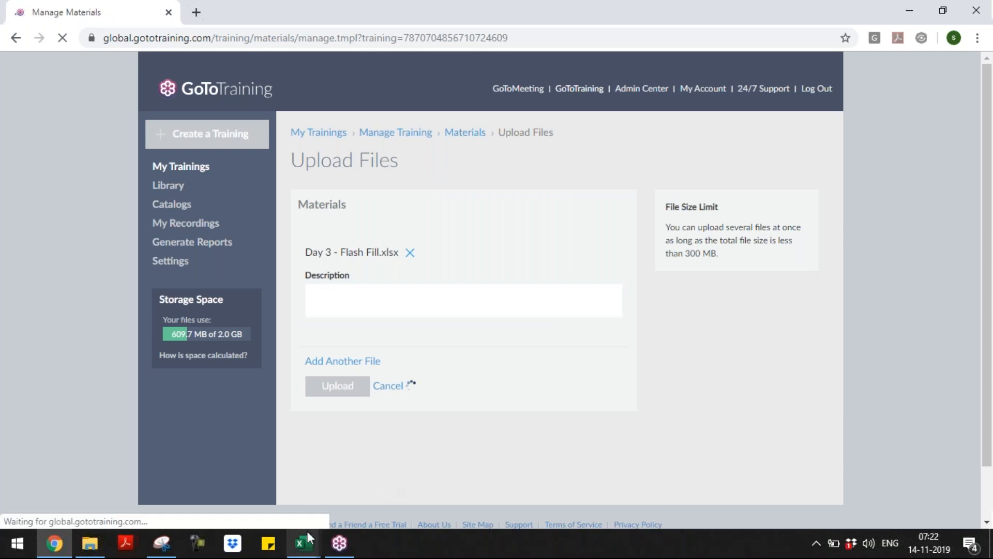
pyautogui.moveTo(308, 532)
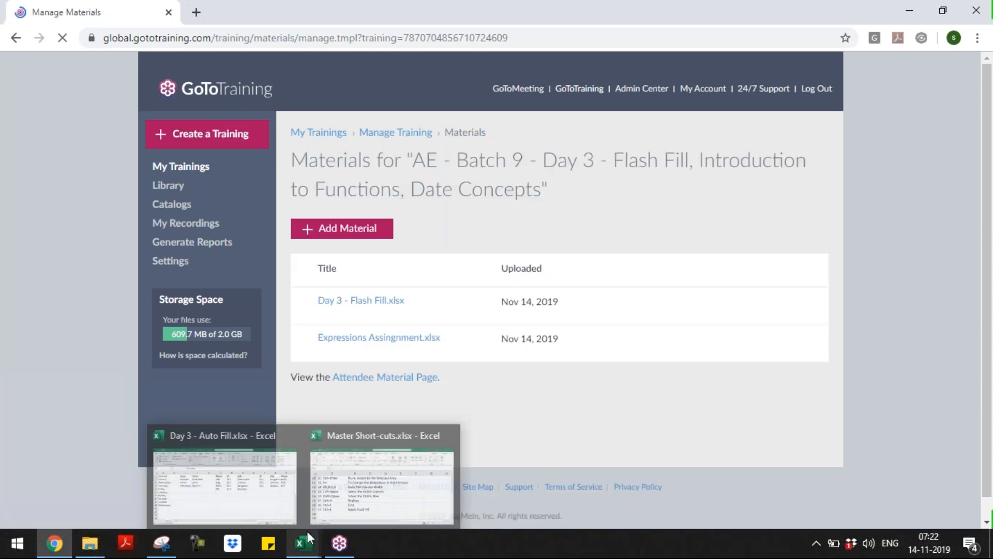
pyautogui.click(341, 504)
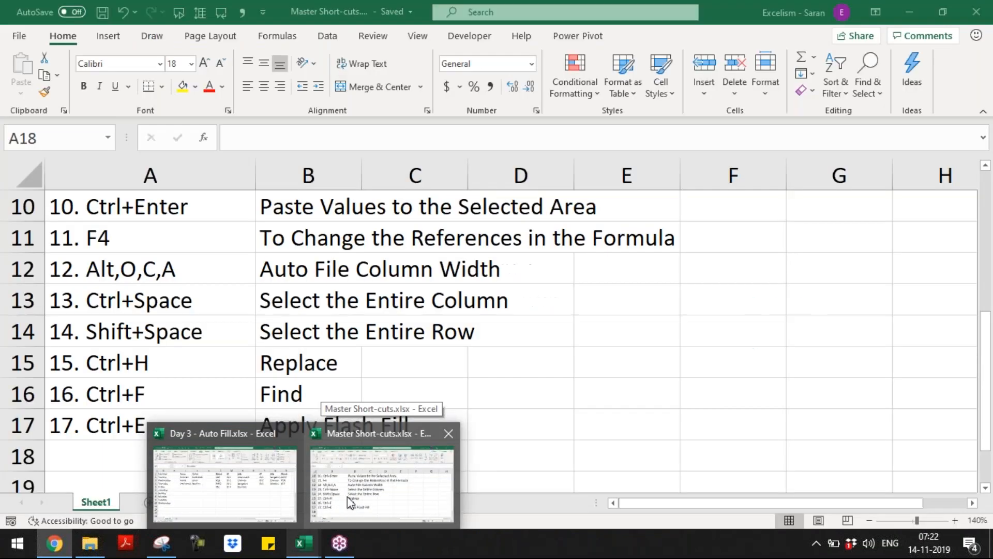
# Select cell C14, then pause the Camtasia screen recording from the system tray
pyautogui.click(458, 343)
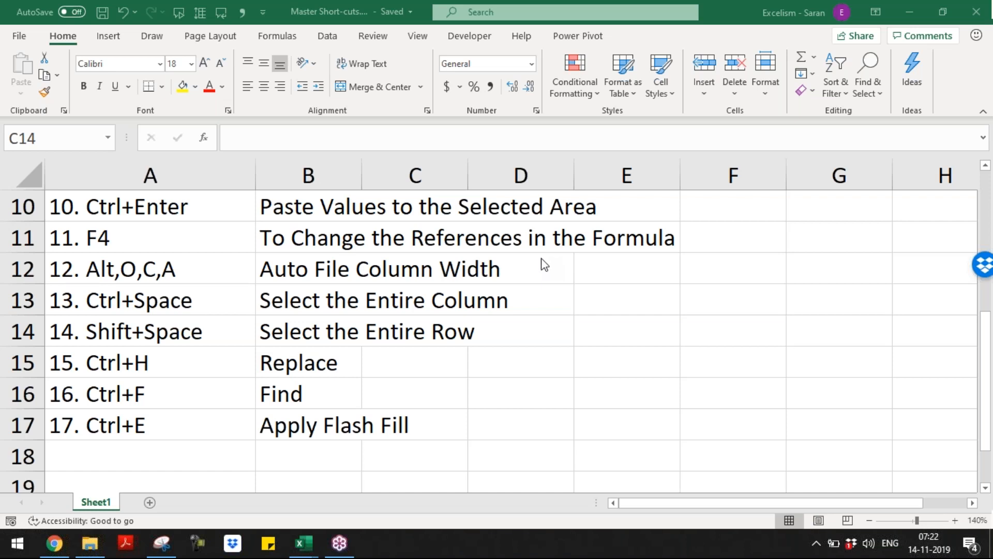
pyautogui.click(816, 543)
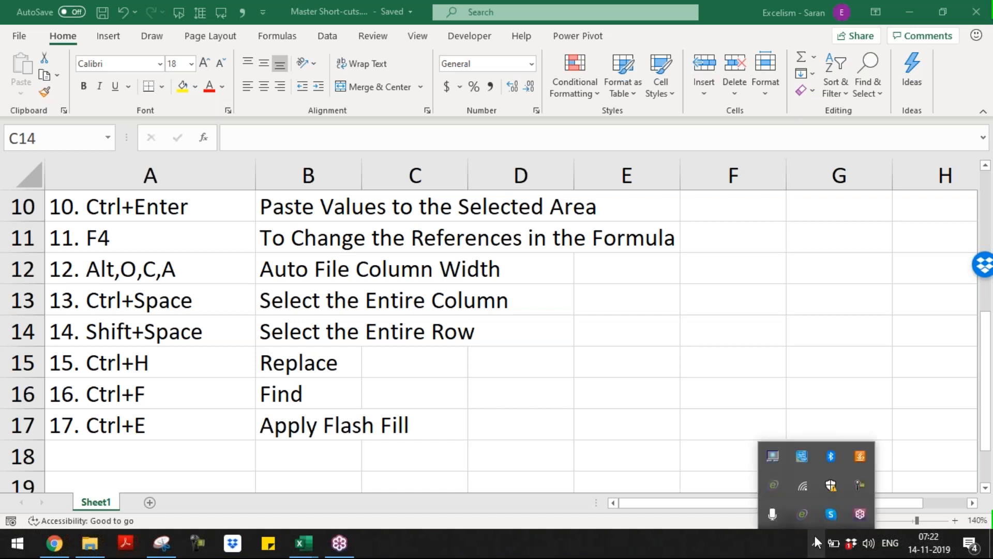
pyautogui.click(860, 484)
pyautogui.click(753, 439)
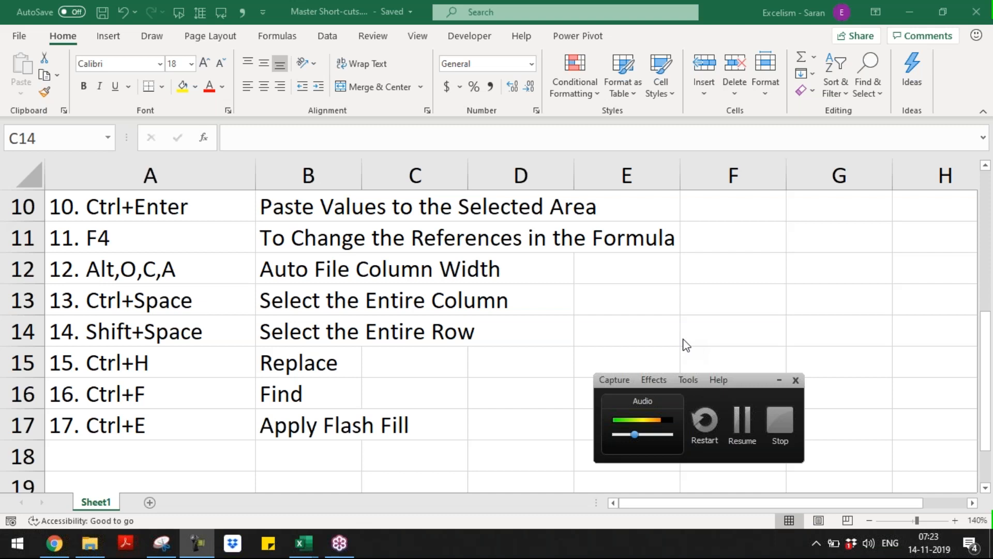
# Minimize the recorder's control panel and close the hidden tray icons again
pyautogui.click(778, 380)
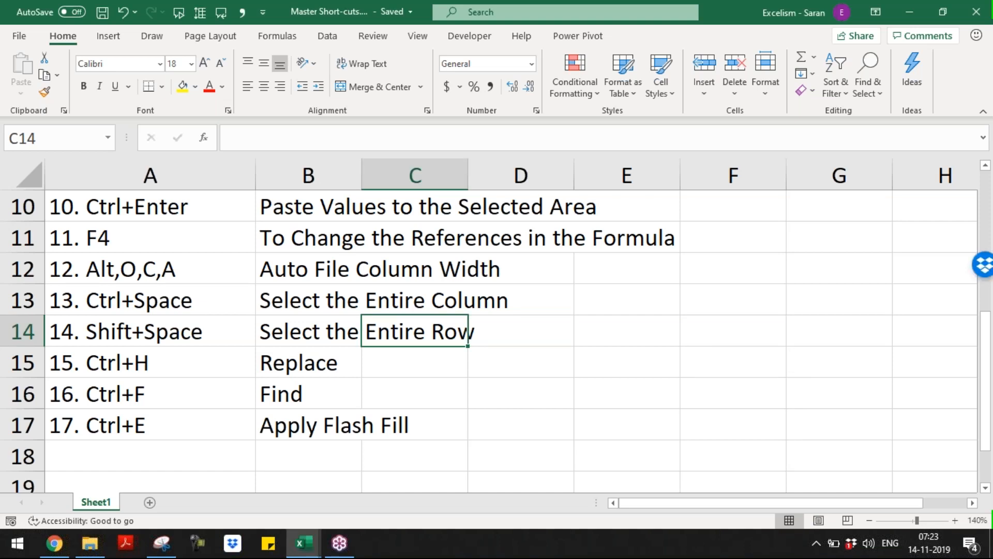
pyautogui.click(821, 541)
pyautogui.click(745, 548)
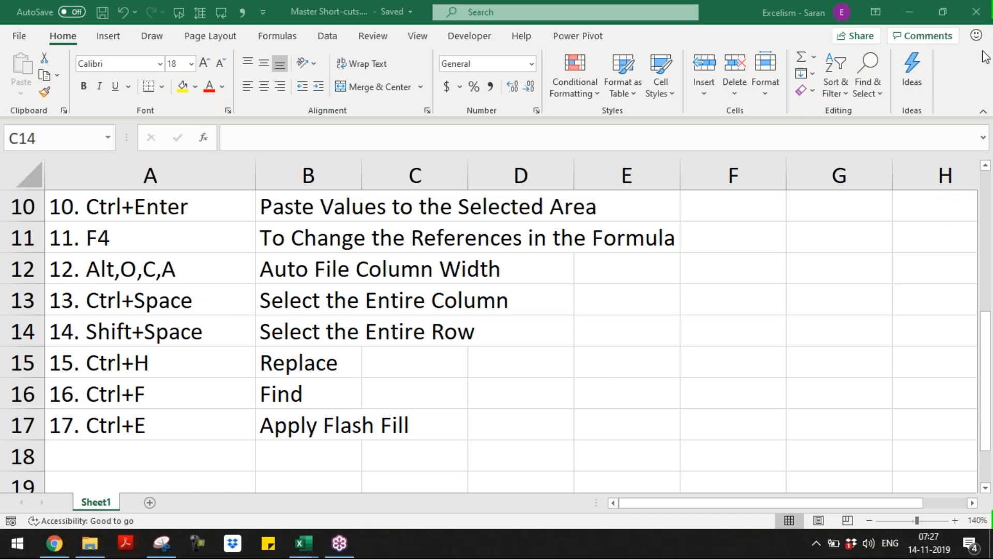
# Resume the Camtasia recording from the tray and return to the Excel Master Short-cuts workbook
pyautogui.click(812, 547)
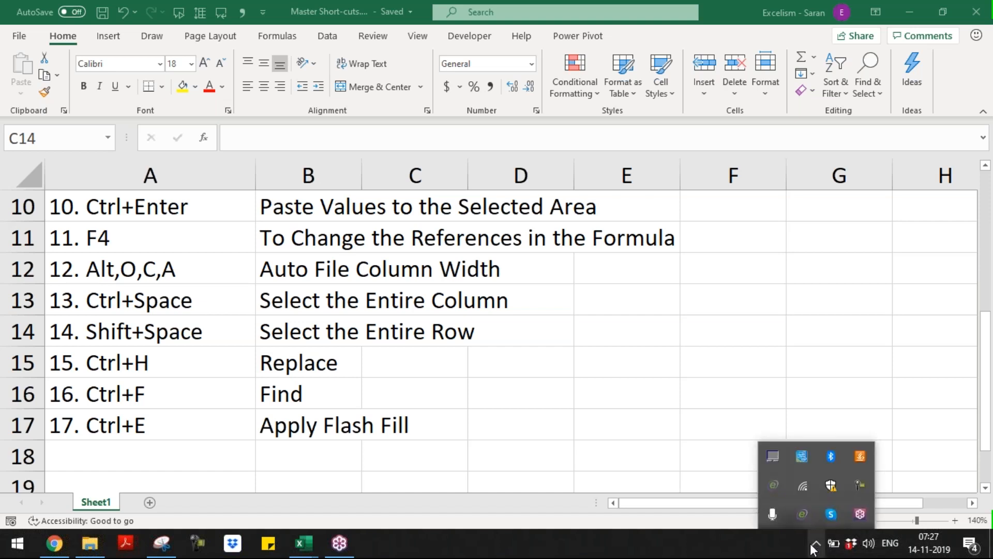
pyautogui.click(855, 484)
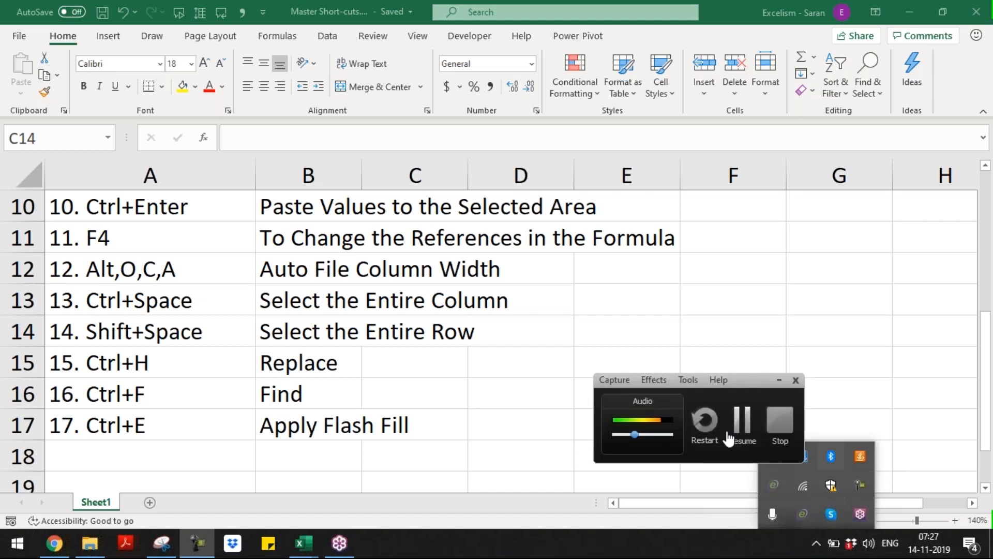
pyautogui.click(741, 439)
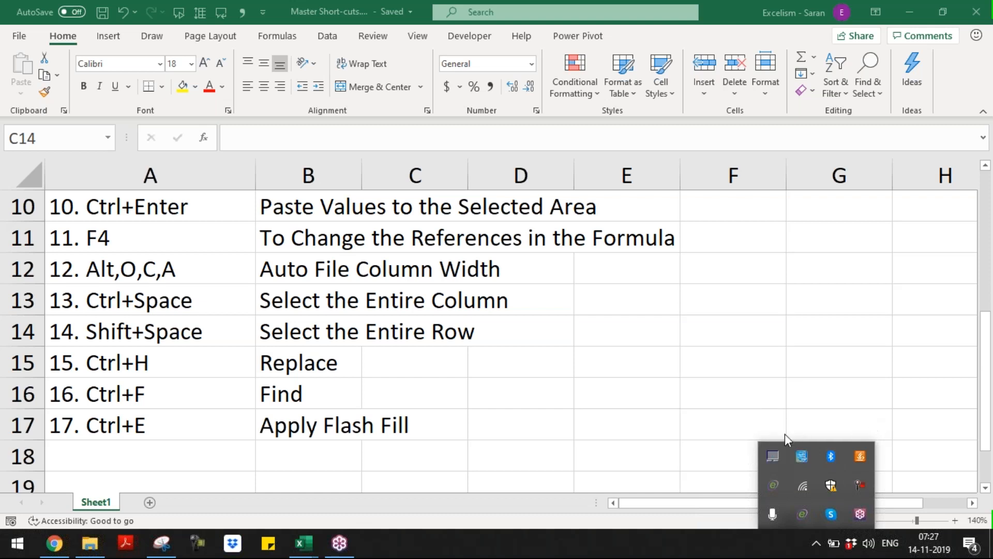
pyautogui.click(731, 13)
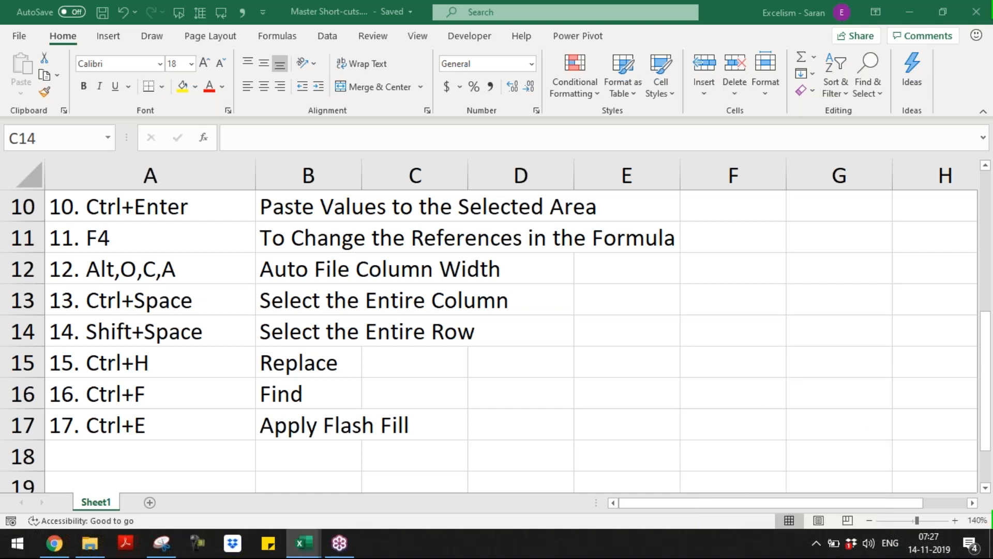
pyautogui.click(984, 36)
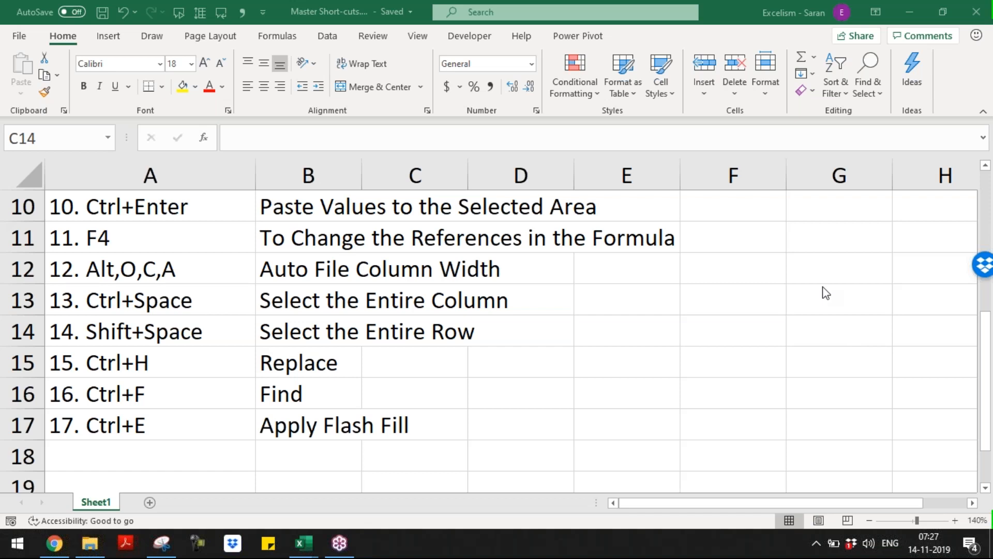
# Switch to the Day 3 - Auto Fill workbook and scan its row 1 headers across to City in Q1
pyautogui.click(398, 292)
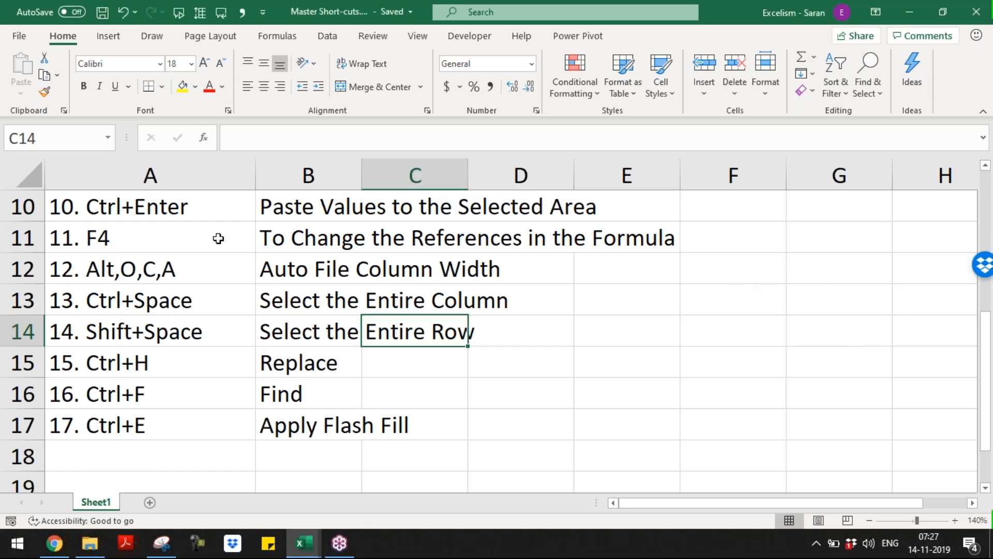
pyautogui.click(218, 238)
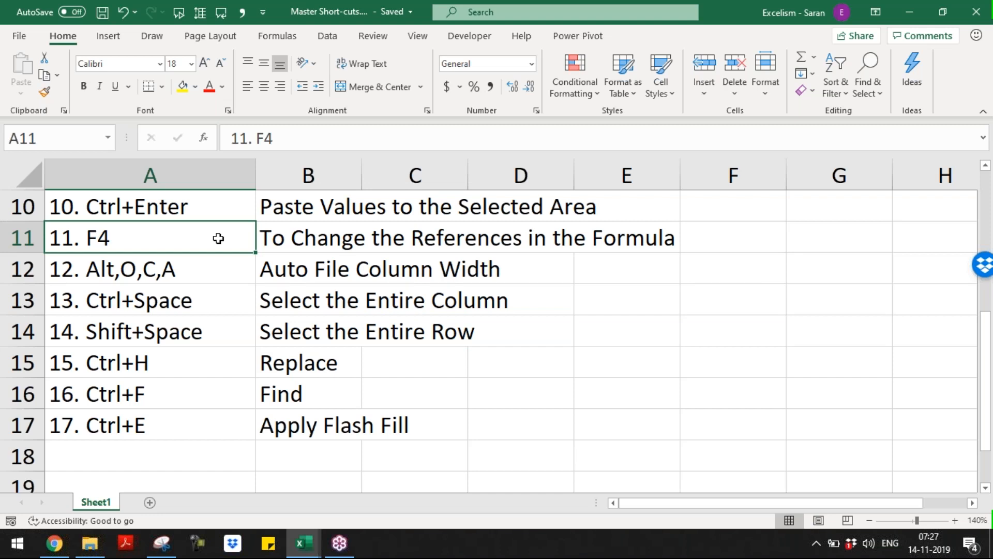
pyautogui.hotkey('alt', 'Tab')
pyautogui.hotkey('alt', 'Tab')
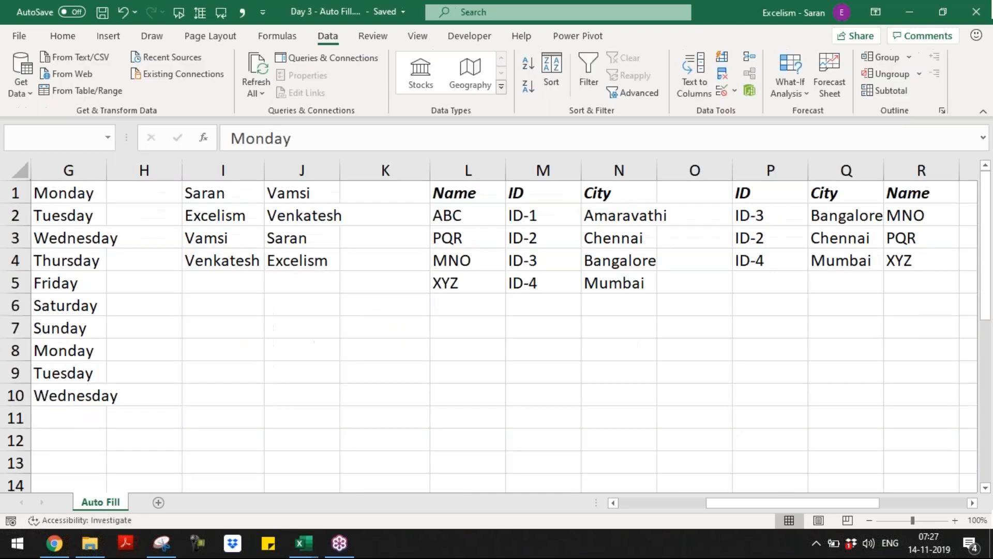
pyautogui.click(68, 193)
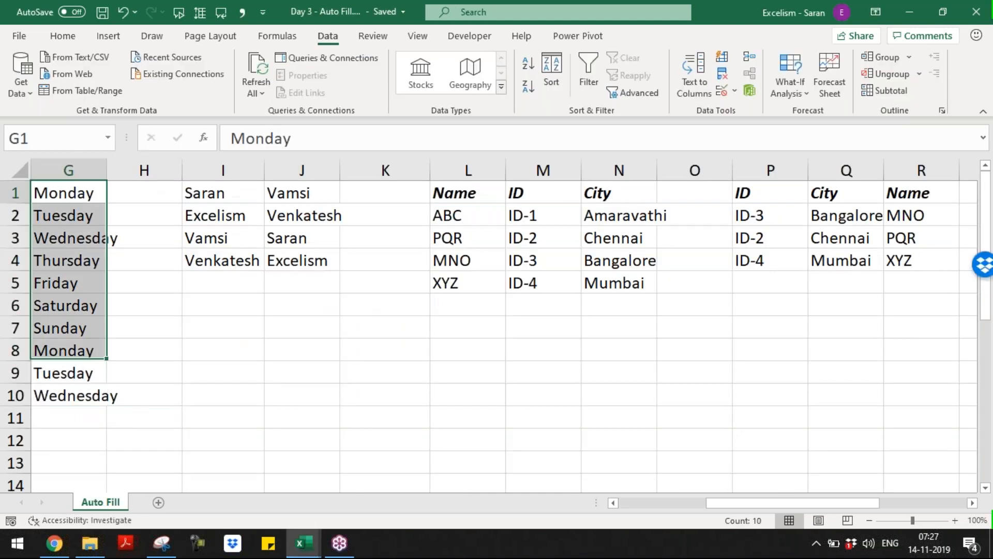
pyautogui.press('Right')
pyautogui.press('Right')
pyautogui.press('Right')
pyautogui.press('Right')
pyautogui.press('Right')
pyautogui.press('Right')
pyautogui.press('Right')
pyautogui.press('Right')
pyautogui.press('Right')
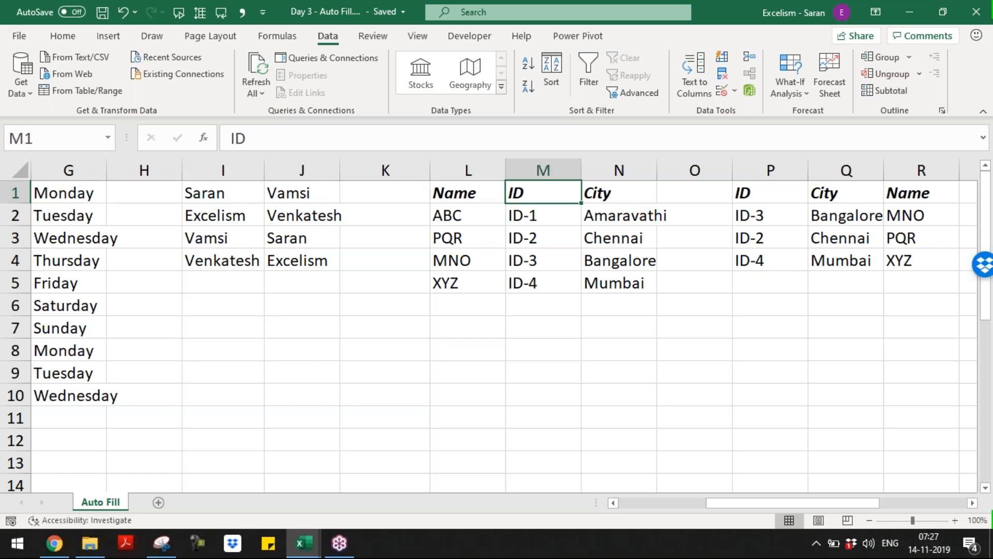
pyautogui.press('Right')
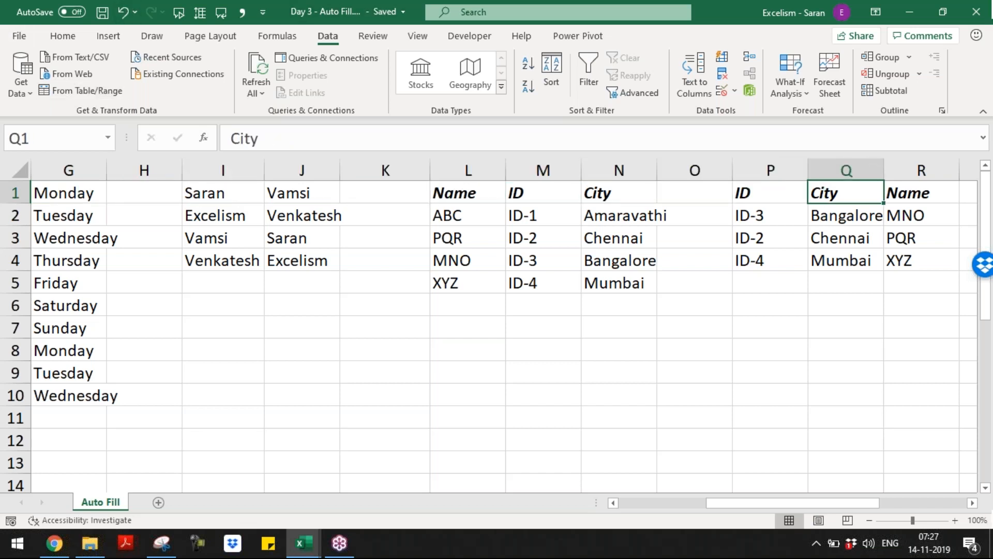
pyautogui.click(788, 35)
pyautogui.click(541, 287)
pyautogui.click(159, 502)
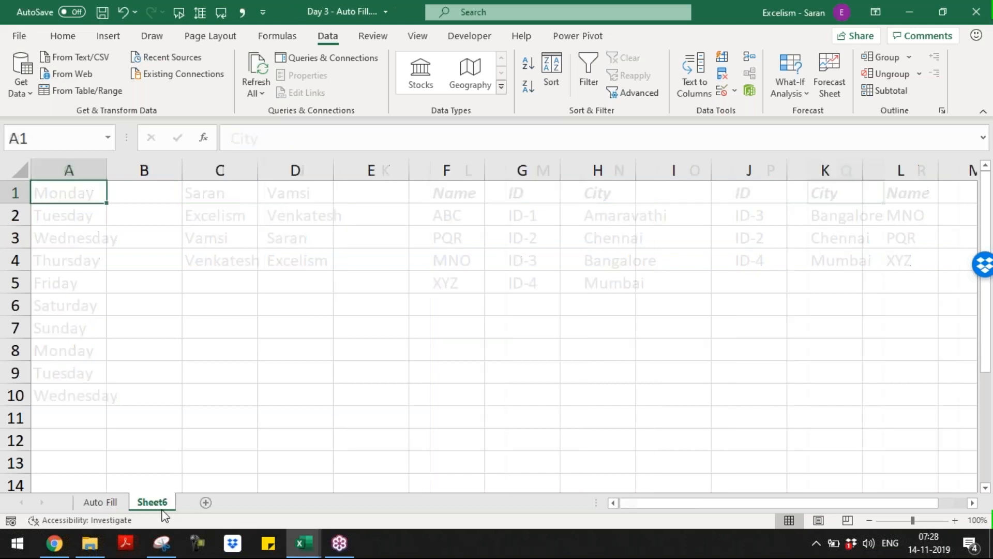
pyautogui.doubleClick(163, 506)
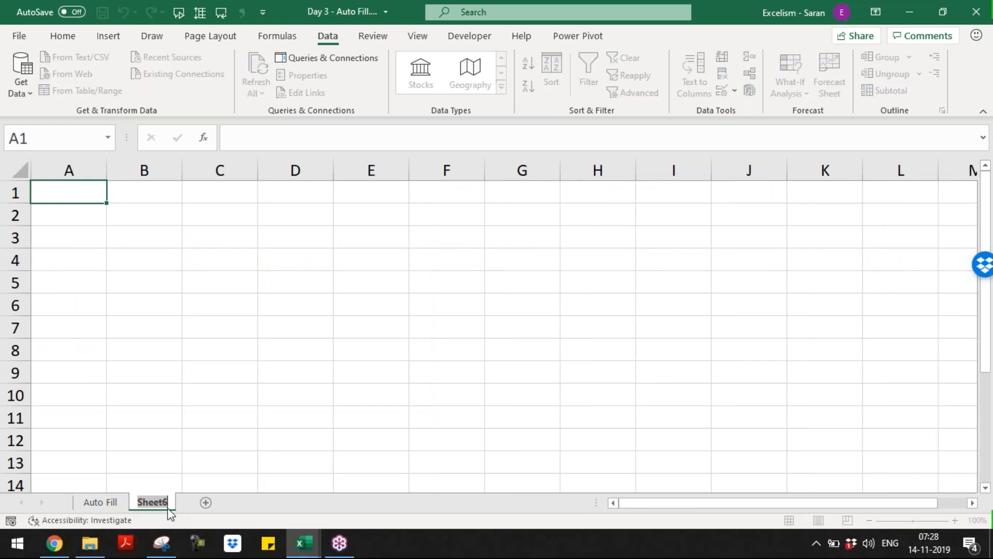
pyautogui.write('Date')
pyautogui.press('Return')
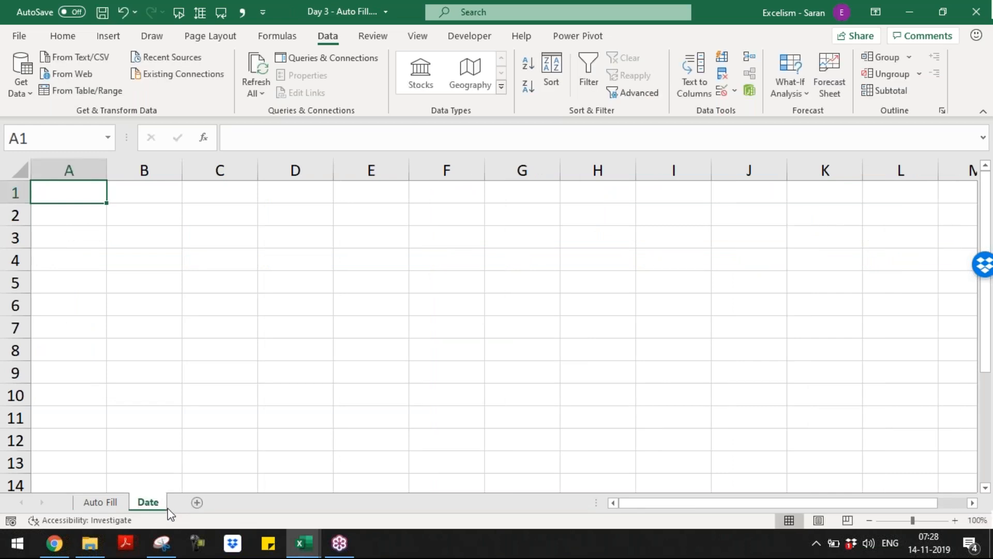
pyautogui.click(955, 520)
pyautogui.click(956, 520)
pyautogui.click(955, 520)
pyautogui.click(955, 520)
pyautogui.click(955, 520)
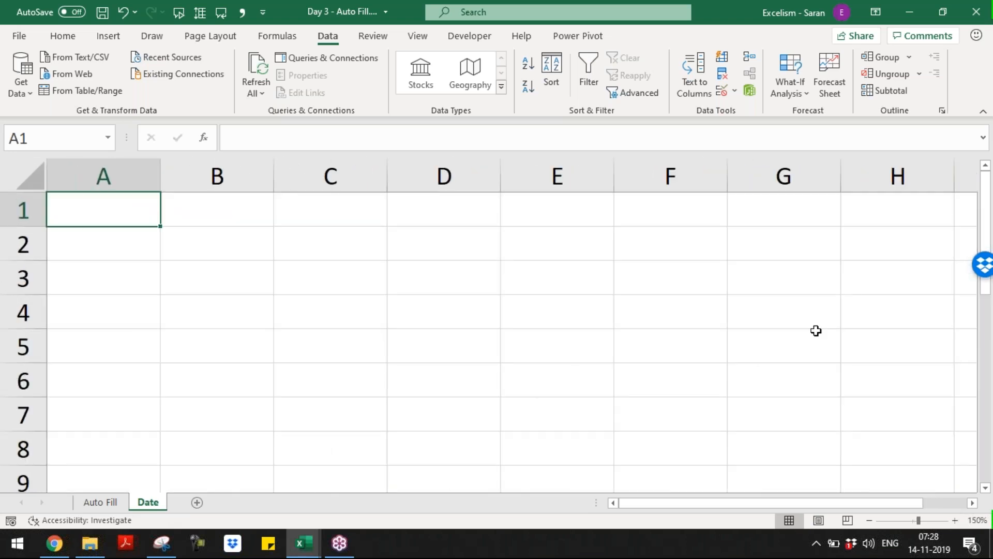
pyautogui.write('14/11')
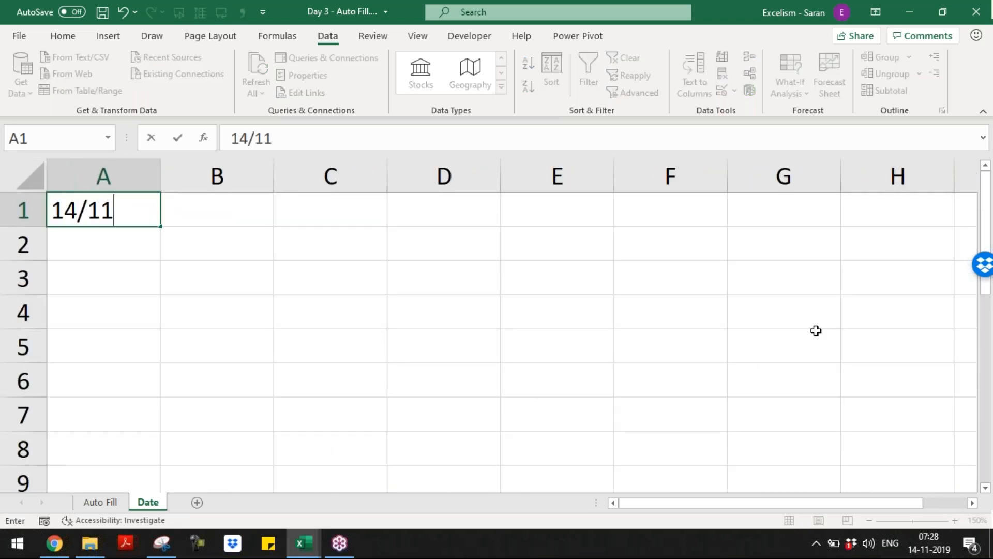
pyautogui.write('/2019')
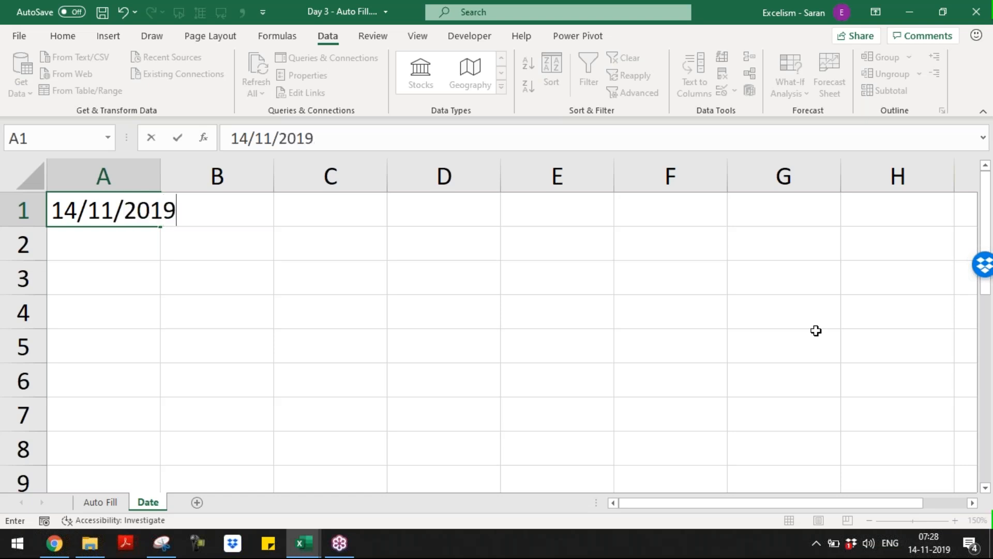
pyautogui.press('Return')
pyautogui.press('Up')
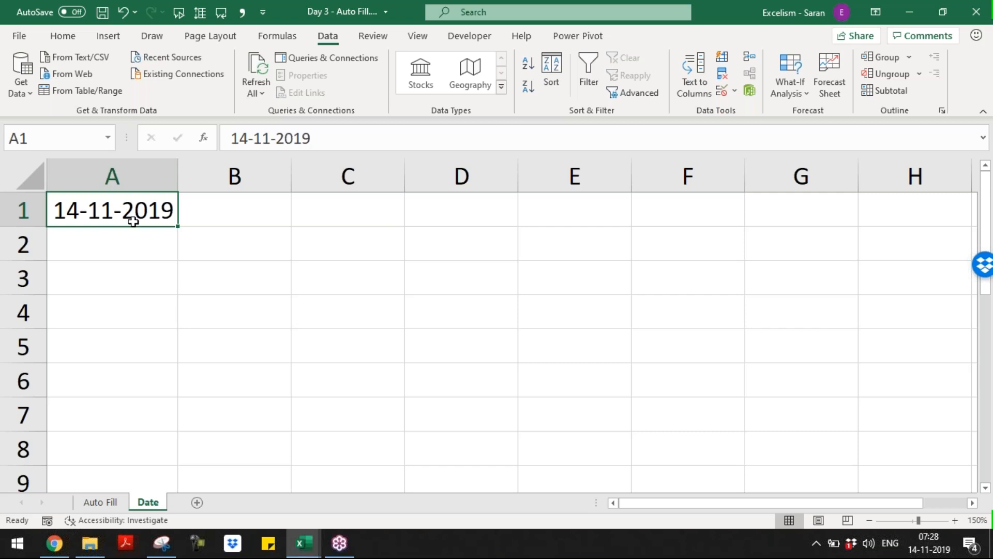
# Enter the date 11/14/2019 in cell B1
pyautogui.click(212, 219)
pyautogui.write('11/14*')
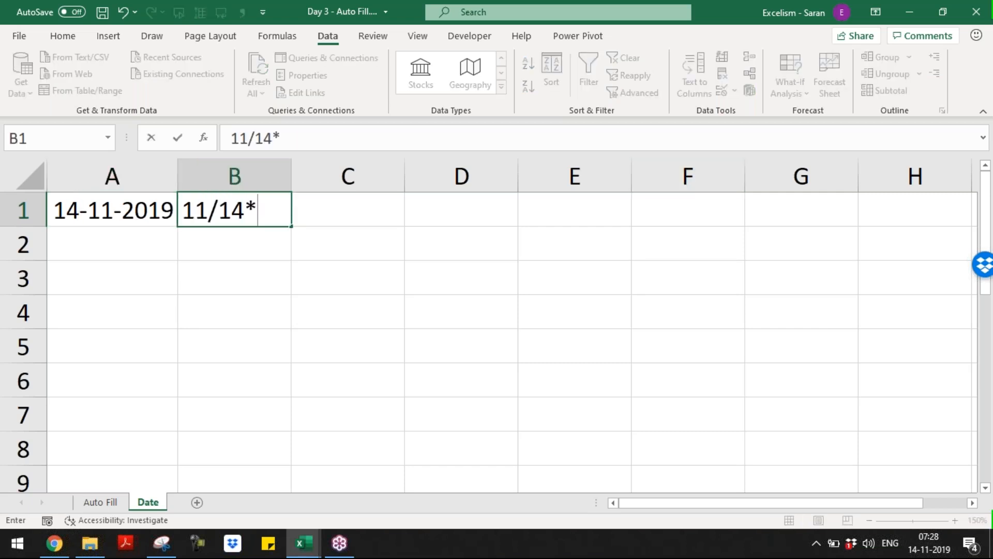
pyautogui.press('BackSpace')
pyautogui.write('/2019')
pyautogui.press('Return')
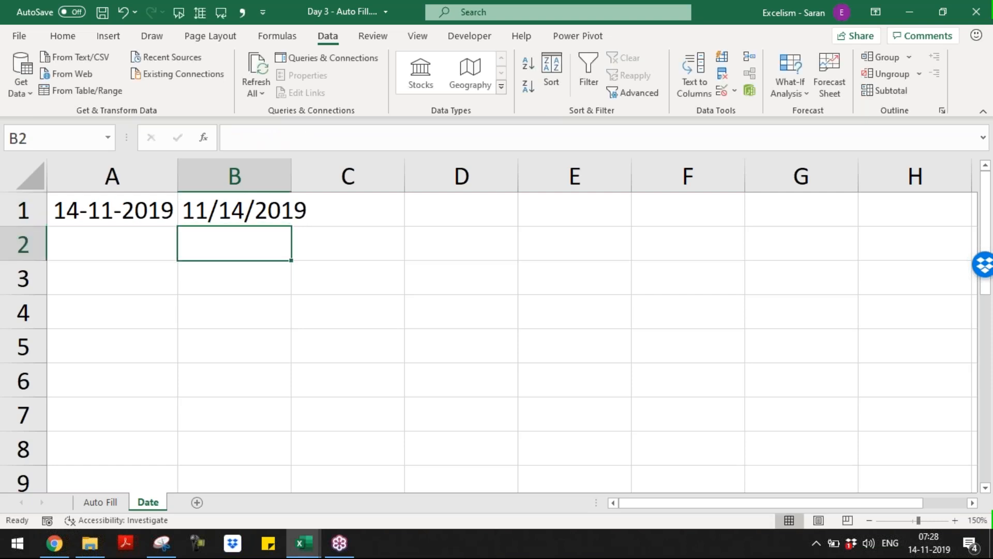
# Widen columns A and B so both dates display fully
pyautogui.click(106, 270)
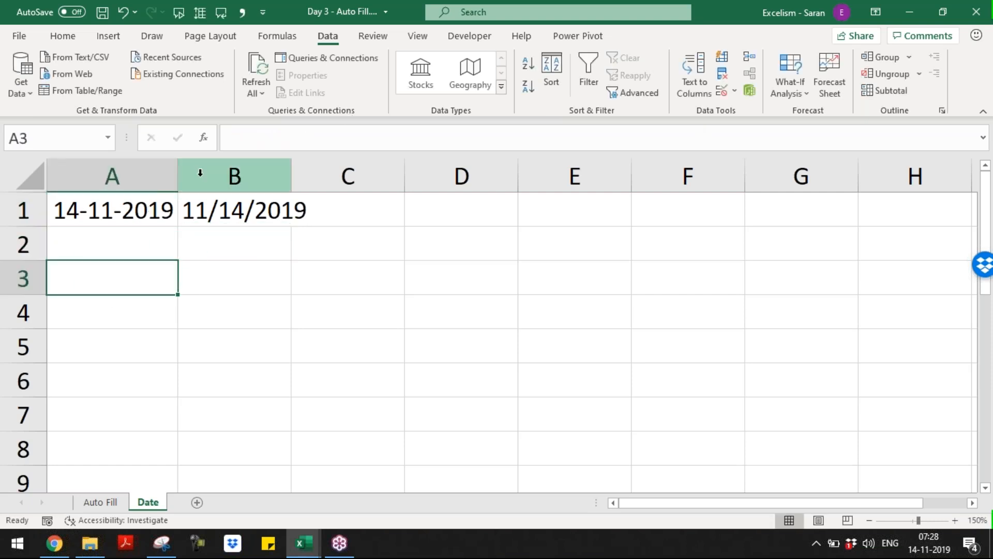
pyautogui.click(98, 218)
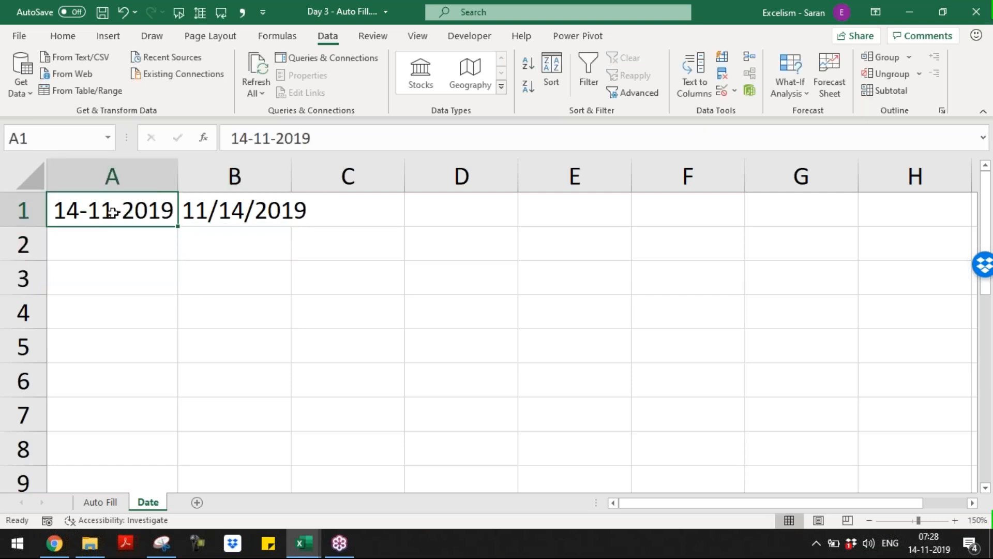
pyautogui.moveTo(177, 177); pyautogui.dragTo(217, 177)
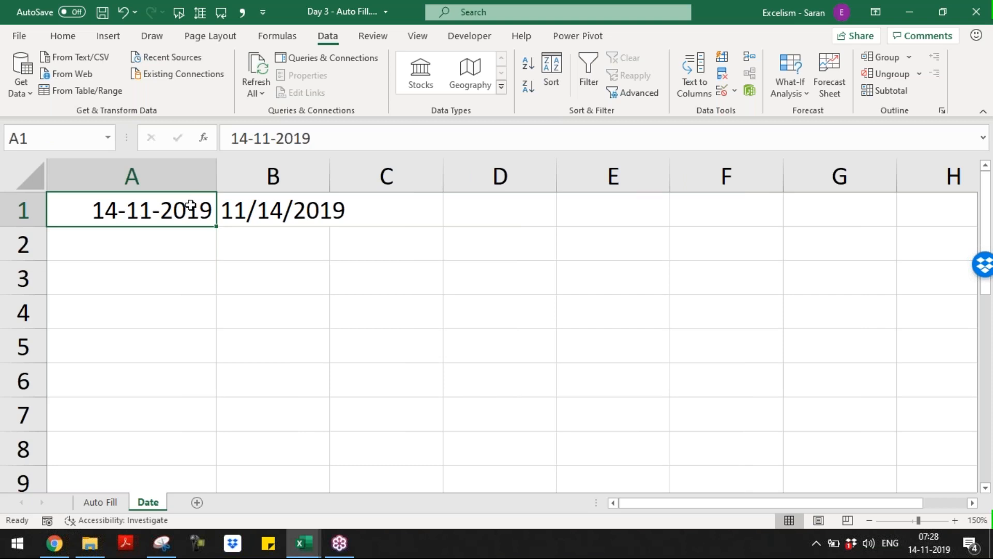
pyautogui.moveTo(330, 176); pyautogui.dragTo(385, 177)
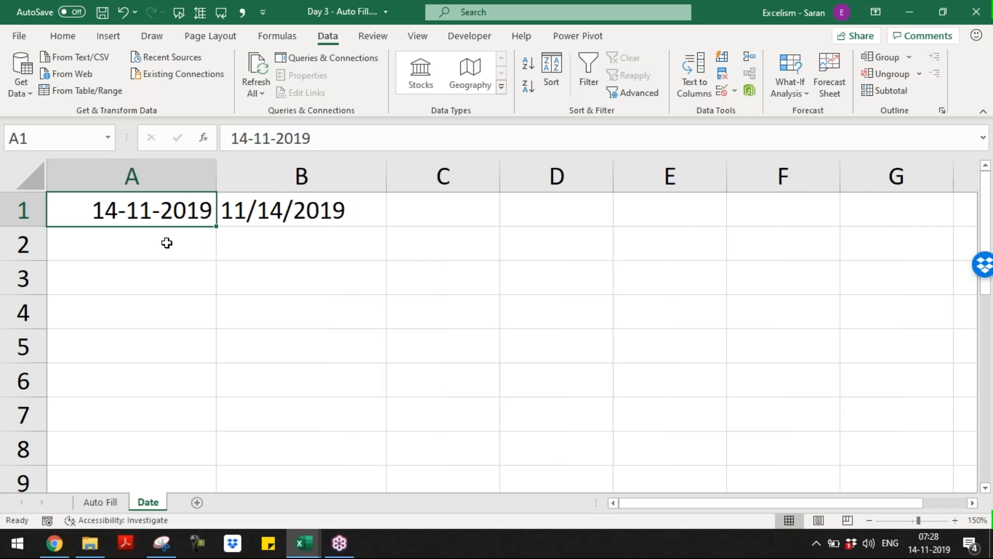
# Type the labels 'This is Number' in A2 and 'This is Text' in B2
pyautogui.click(167, 243)
pyautogui.write('Tis is')
pyautogui.press('BackSpace')
pyautogui.press('BackSpace')
pyautogui.press('BackSpace')
pyautogui.press('BackSpace')
pyautogui.press('BackSpace')
pyautogui.write('hs')
pyautogui.press('BackSpace')
pyautogui.write('i')
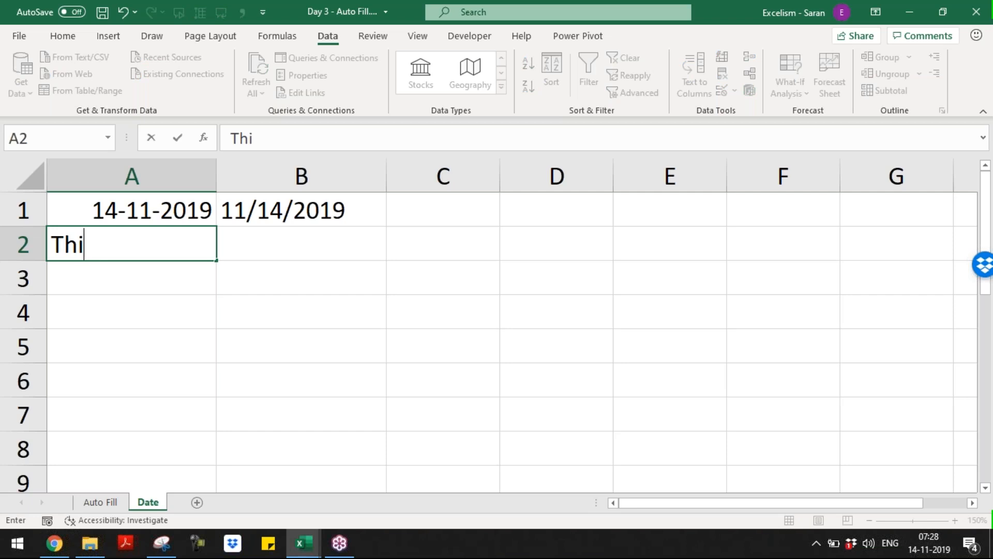
pyautogui.write('s is Number')
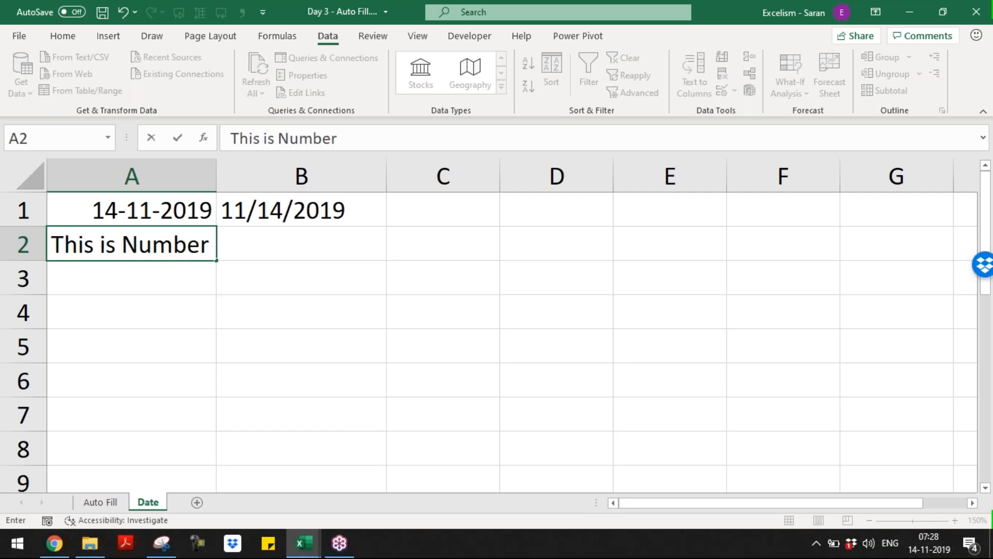
pyautogui.press('Return')
pyautogui.press('Up')
pyautogui.press('Right')
pyautogui.write('This ')
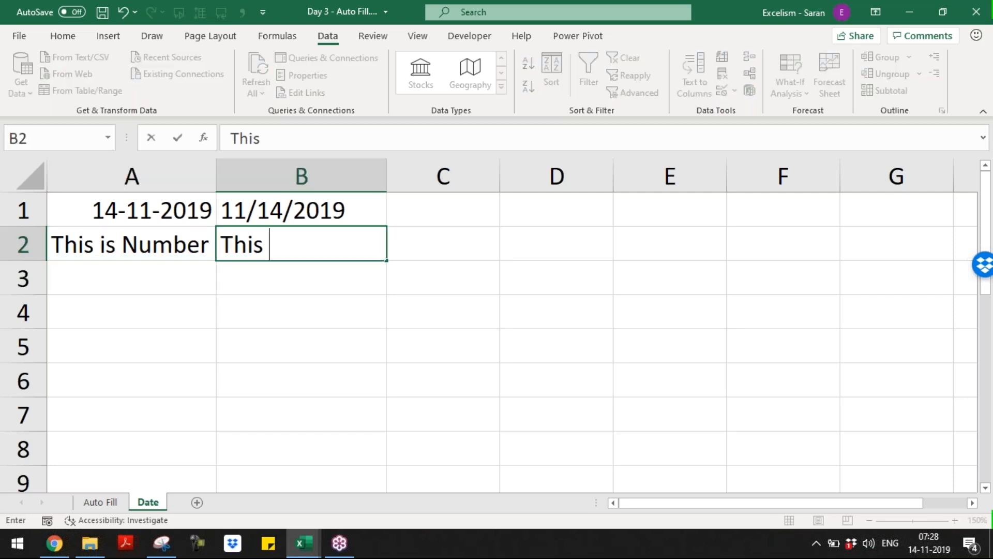
pyautogui.write('is Text')
pyautogui.press('BackSpace')
pyautogui.write('xt')
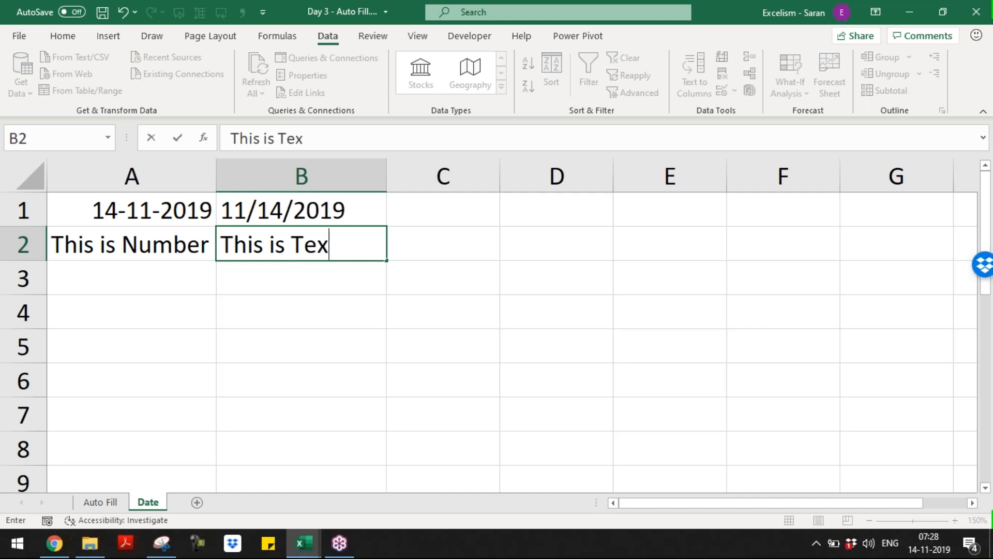
pyautogui.press('Return')
# Move B1:B2 down to B3:B4 and put the 'This is Number' label in B1
pyautogui.press('Up')
pyautogui.press('Up')
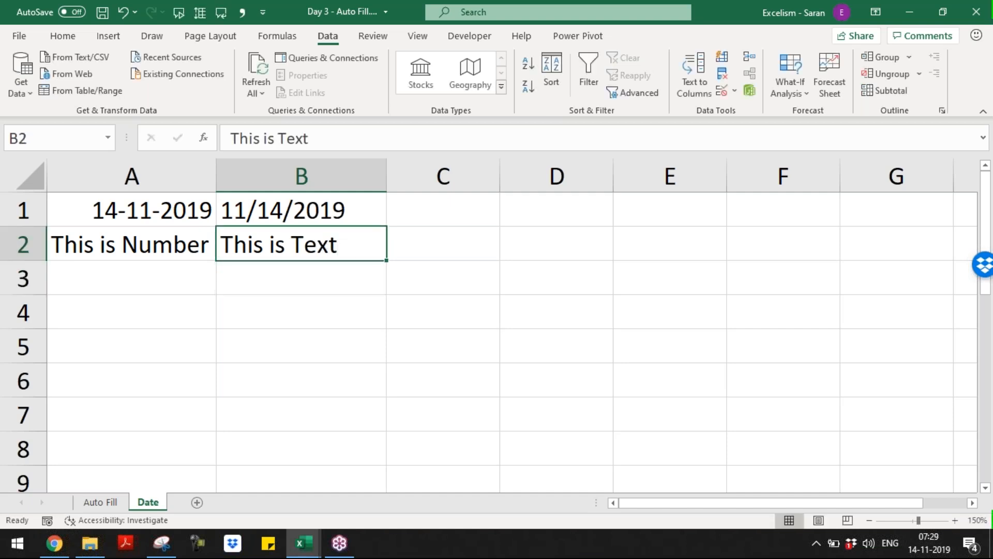
pyautogui.hotkey('shift', 'Down')
pyautogui.hotkey('ctrl', 'x')
pyautogui.press('Down')
pyautogui.hotkey('ctrl', 'v')
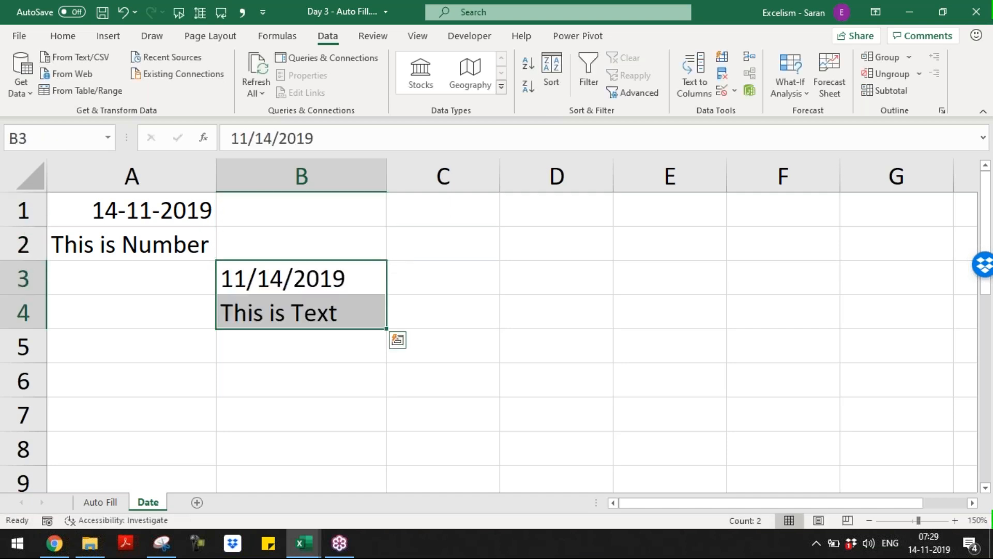
pyautogui.press('Left')
pyautogui.press('Up')
pyautogui.hotkey('ctrl', 'x')
pyautogui.press('Up')
pyautogui.press('Right')
pyautogui.hotkey('ctrl', 'v')
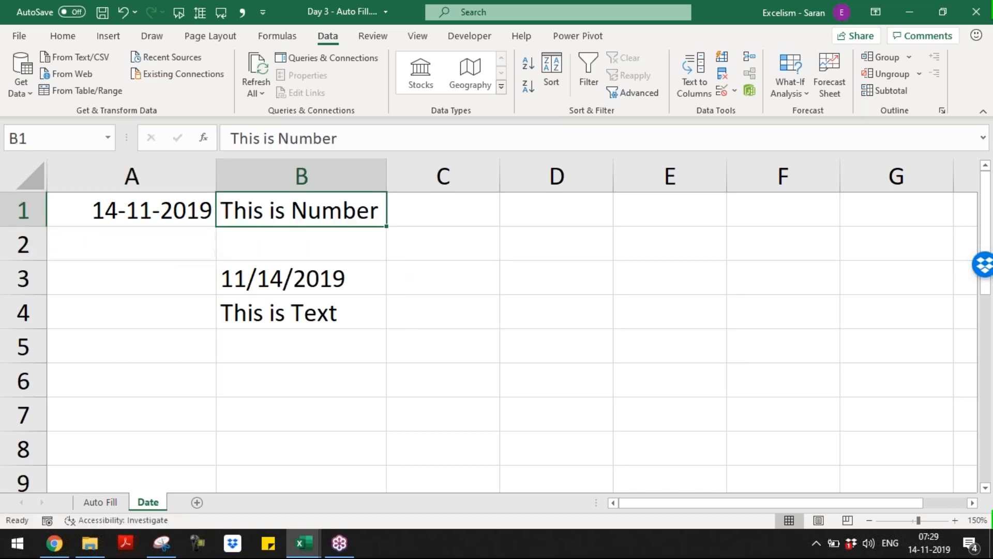
# Move the 11/14/2019 text into A2 and the 'This is Text' label into B2
pyautogui.press('Down')
pyautogui.press('Down')
pyautogui.hotkey('ctrl', 'x')
pyautogui.press('Left')
pyautogui.press('Up')
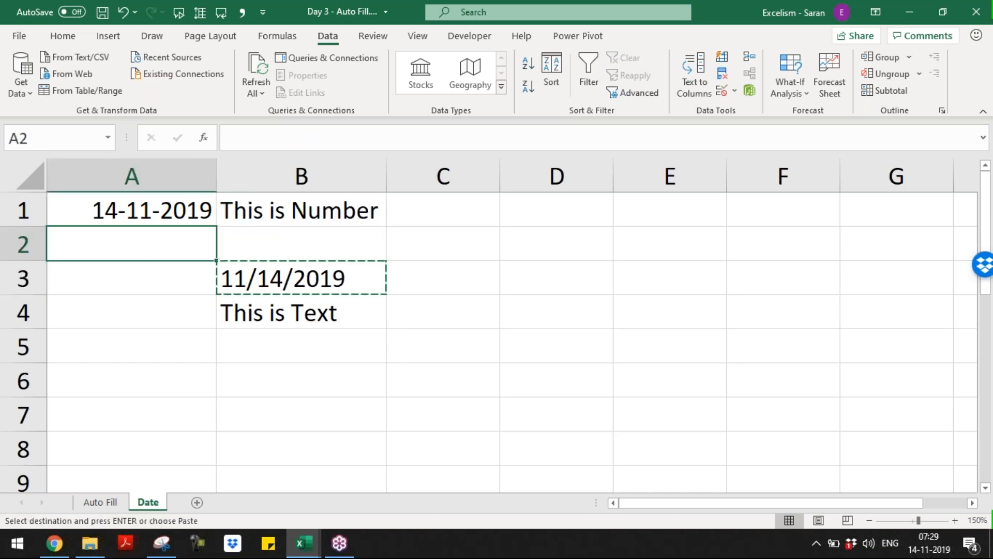
pyautogui.hotkey('ctrl', 'v')
pyautogui.press('Down')
pyautogui.press('Right')
pyautogui.press('Down')
pyautogui.hotkey('ctrl', 'x')
pyautogui.press('Up')
pyautogui.press('Up')
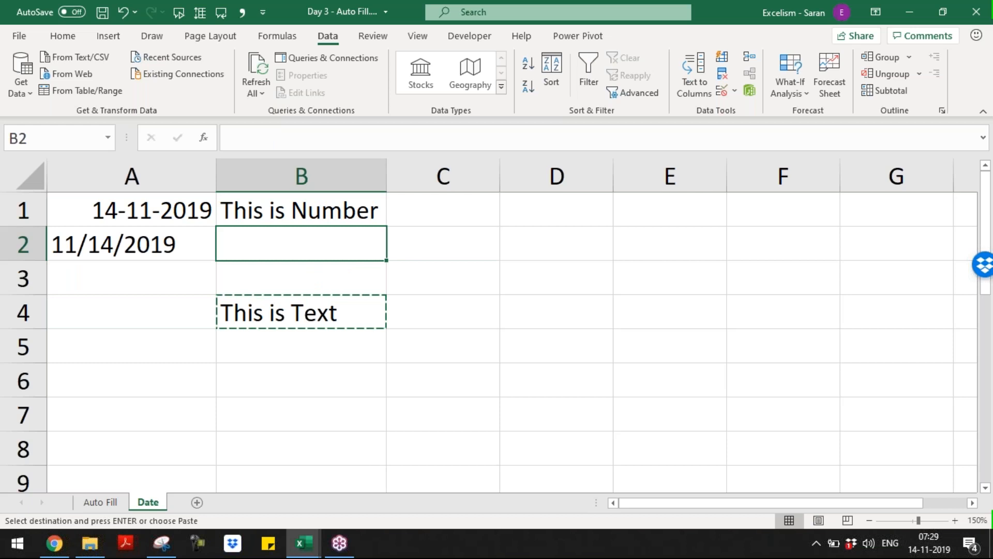
pyautogui.hotkey('ctrl', 'v')
# Inspect A2's 11/14/2019 text entry without changing it, then go to C1
pyautogui.press('Left')
pyautogui.press('F2')
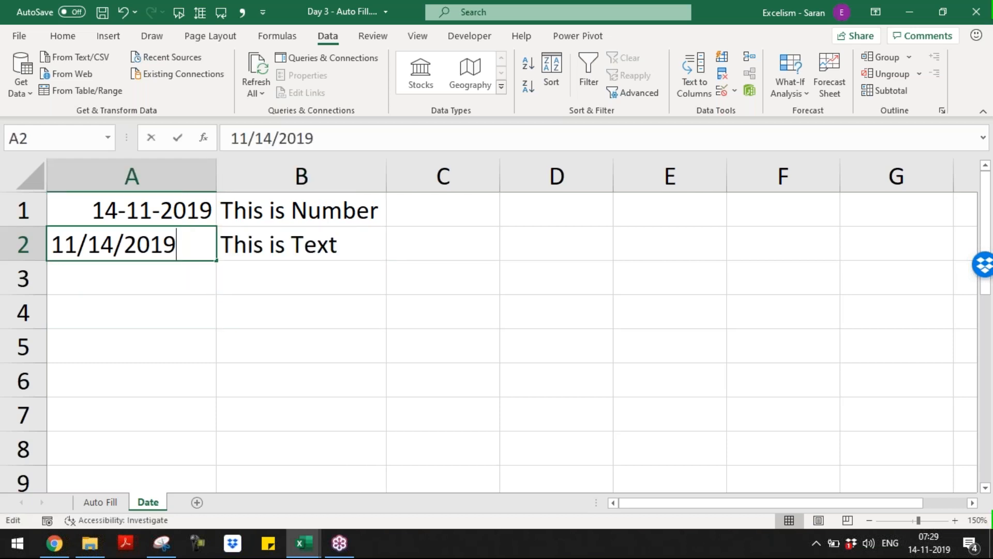
pyautogui.press('Left')
pyautogui.press('Left')
pyautogui.press('Left')
pyautogui.press('Left')
pyautogui.press('Left')
pyautogui.press('Left')
pyautogui.press('Left')
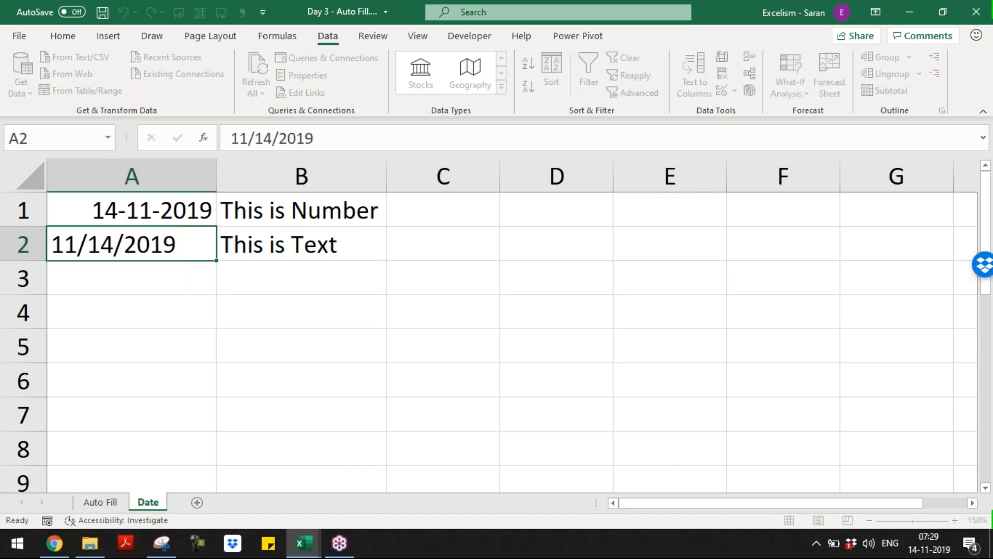
pyautogui.press('Escape')
pyautogui.press('Right')
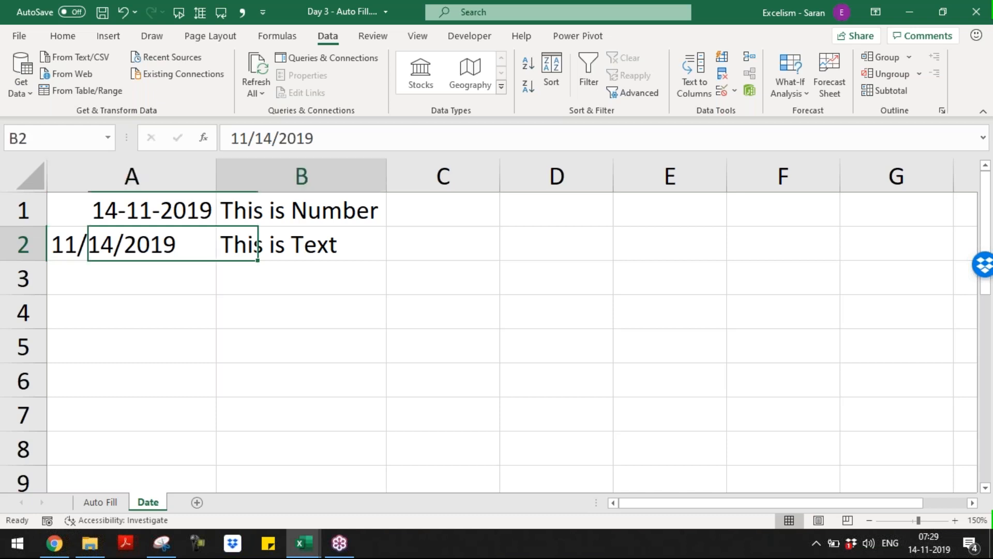
pyautogui.press('Right')
pyautogui.press('Up')
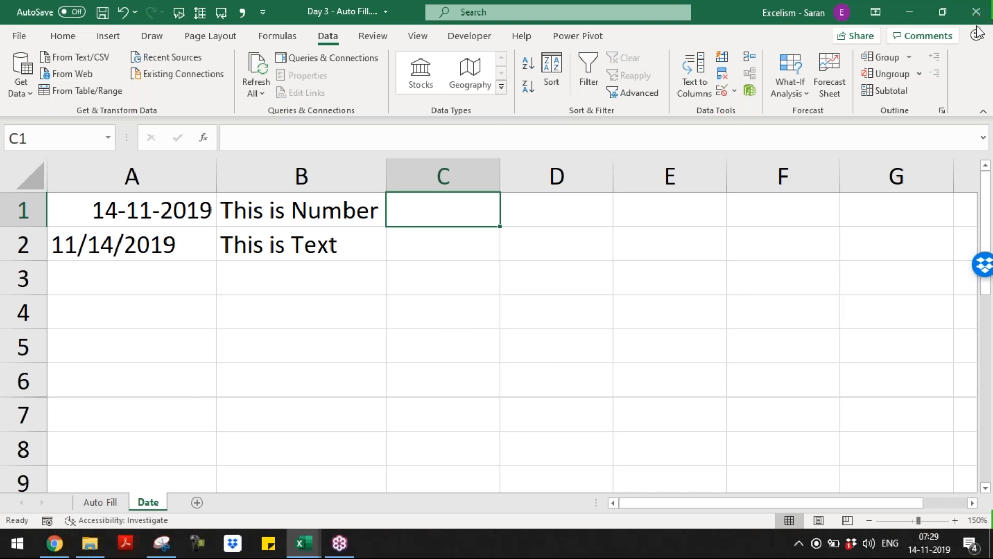
pyautogui.press('F10')
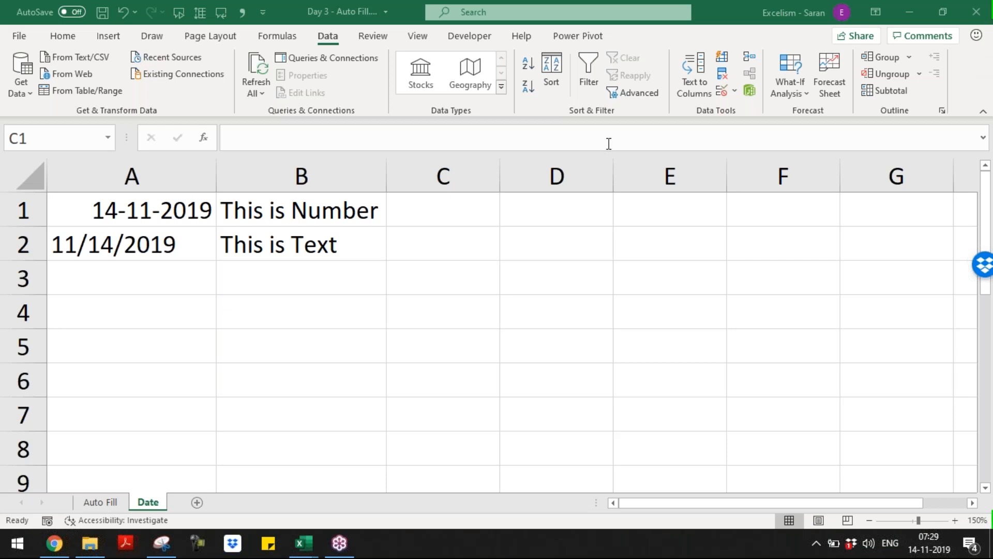
pyautogui.click(443, 209)
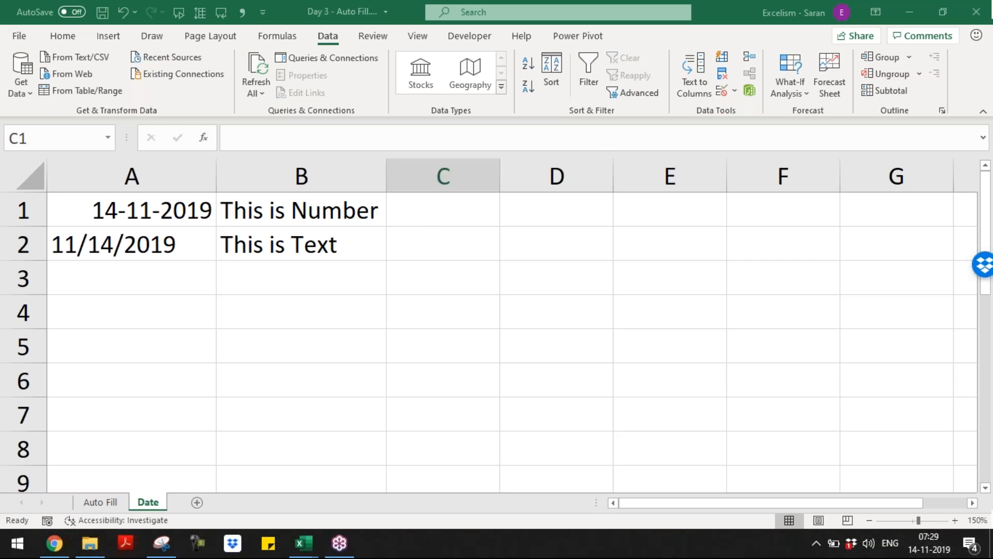
pyautogui.click(134, 223)
pyautogui.click(137, 235)
pyautogui.click(143, 213)
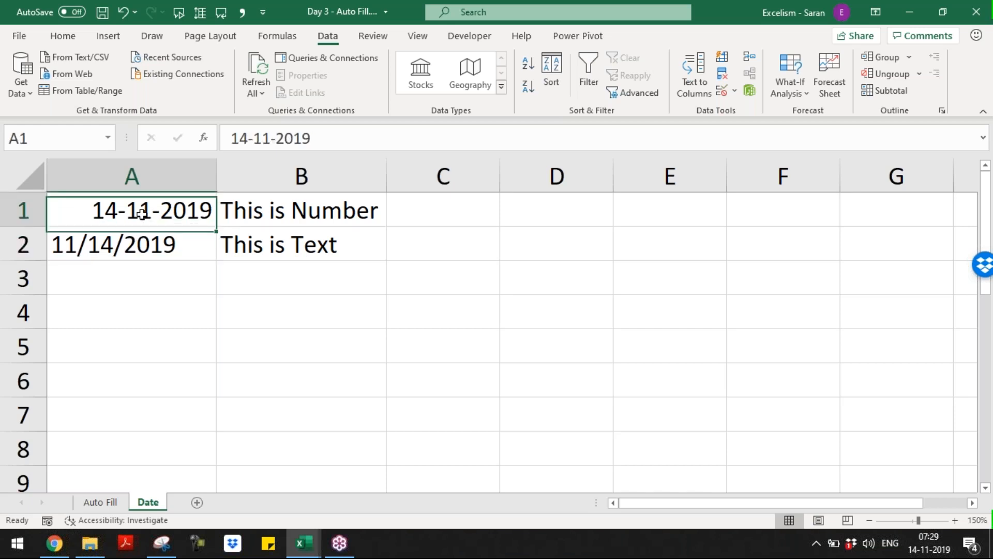
pyautogui.click(156, 265)
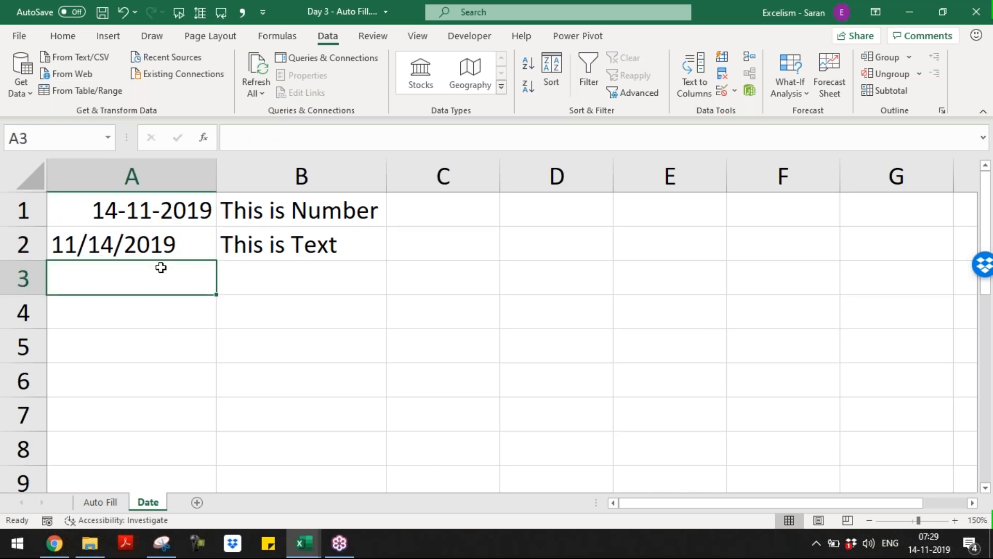
pyautogui.moveTo(926, 545)
pyautogui.click(145, 216)
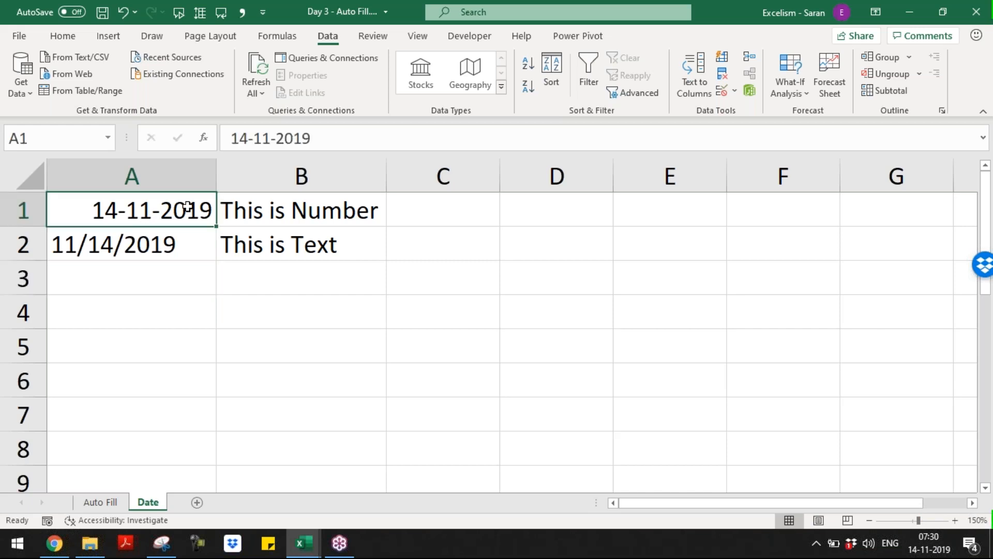
pyautogui.click(168, 240)
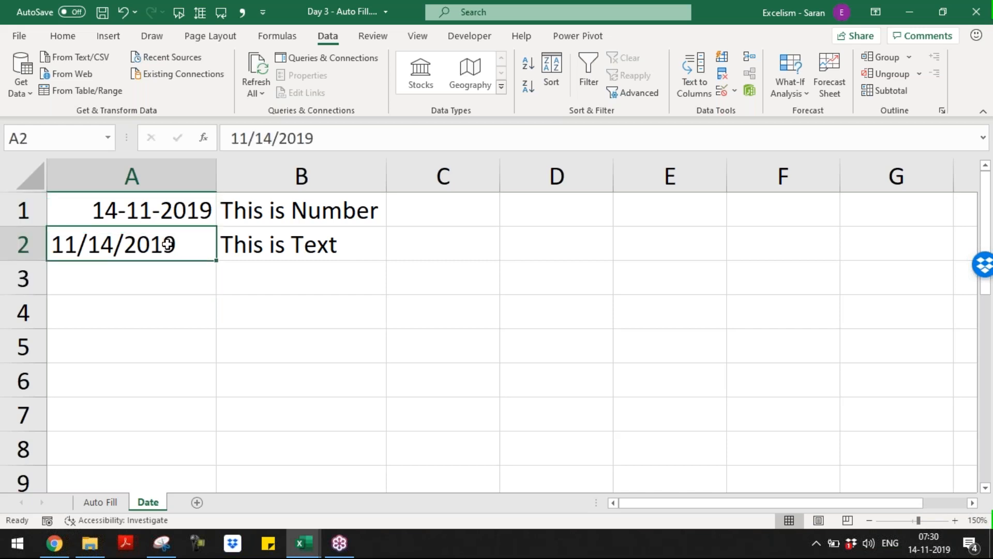
pyautogui.click(176, 285)
# Enter 07/06/2019 in A3 so Excel stores it as a date
pyautogui.write('0')
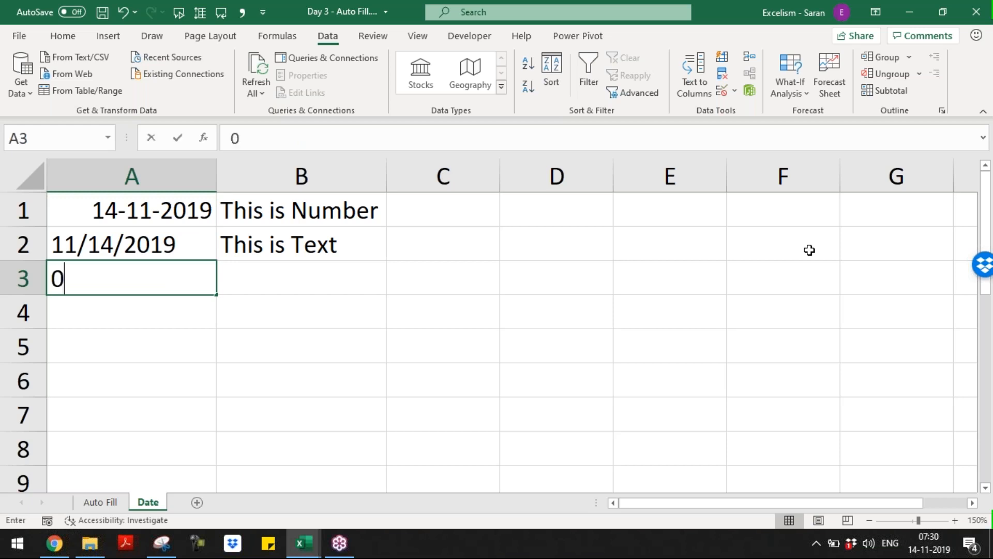
pyautogui.write('7/06/2019')
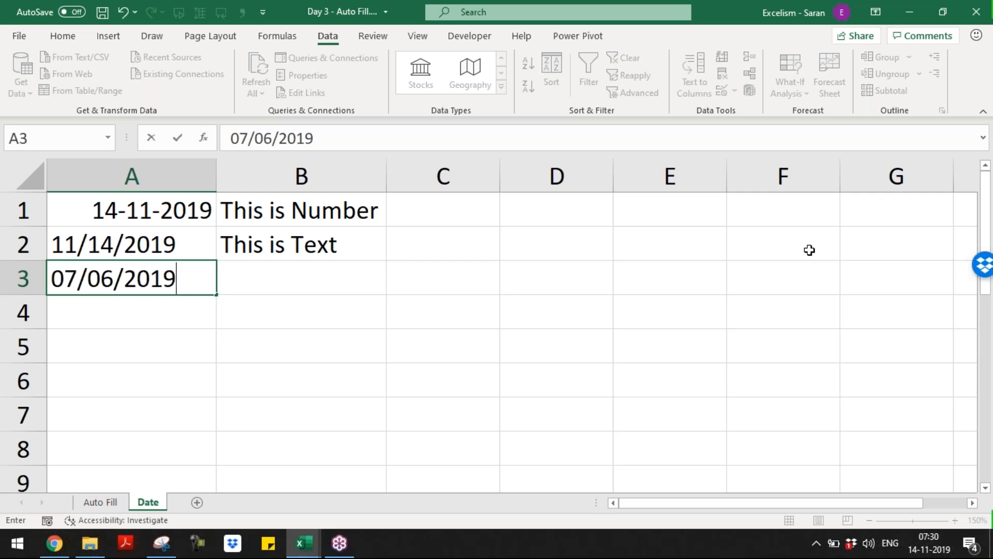
pyautogui.press('Return')
# Note in B3 that with DD/MM/YYYY format Excel reads the date as 7th June 2019
pyautogui.press('Up')
pyautogui.press('Right')
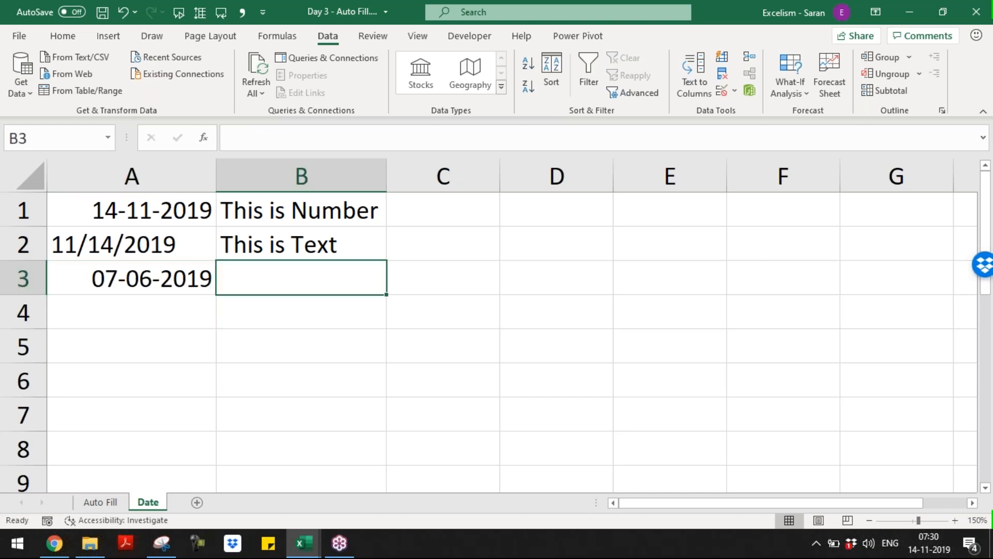
pyautogui.write('If')
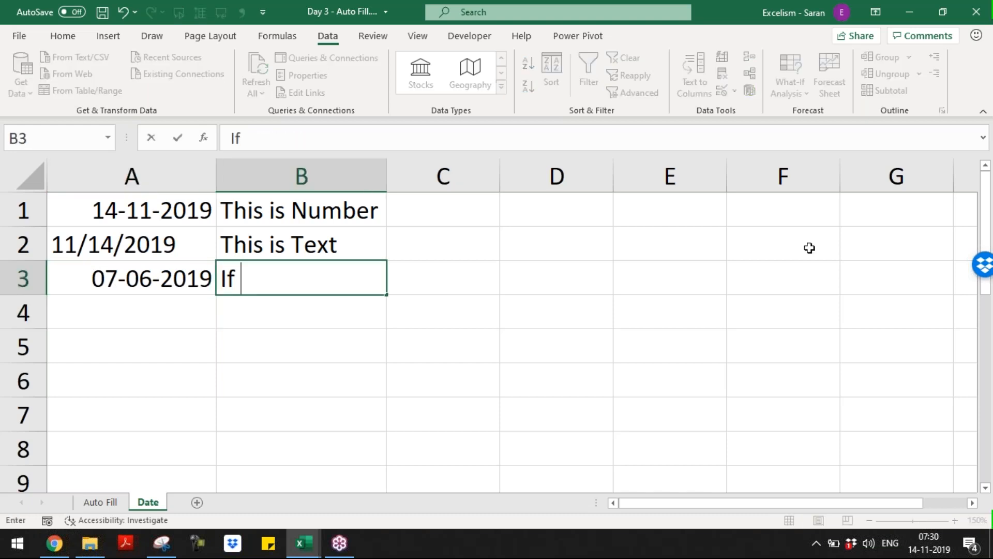
pyautogui.write(' Comp')
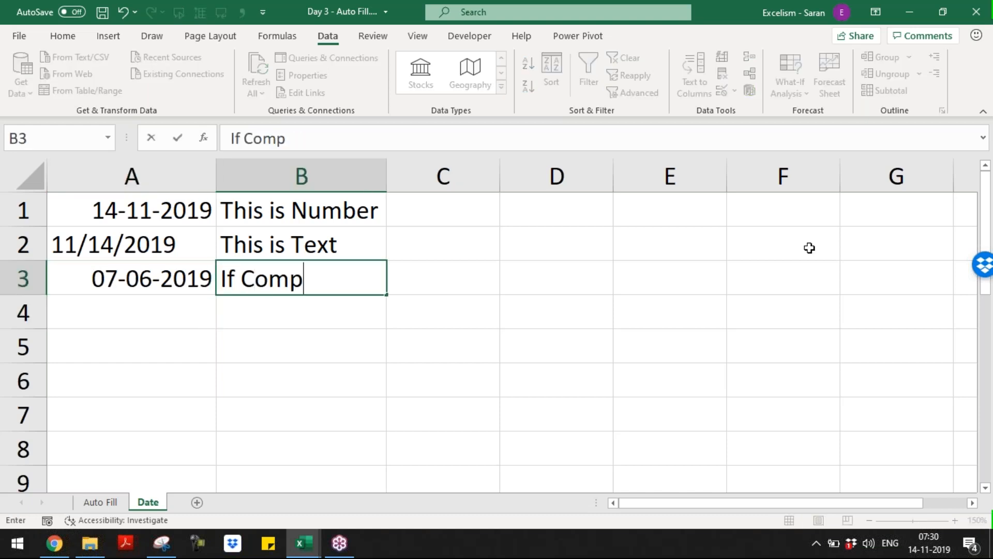
pyautogui.write('uter forma')
pyautogui.press('BackSpace')
pyautogui.press('BackSpace')
pyautogui.press('BackSpace')
pyautogui.press('BackSpace')
pyautogui.press('BackSpace')
pyautogui.write('Date format ')
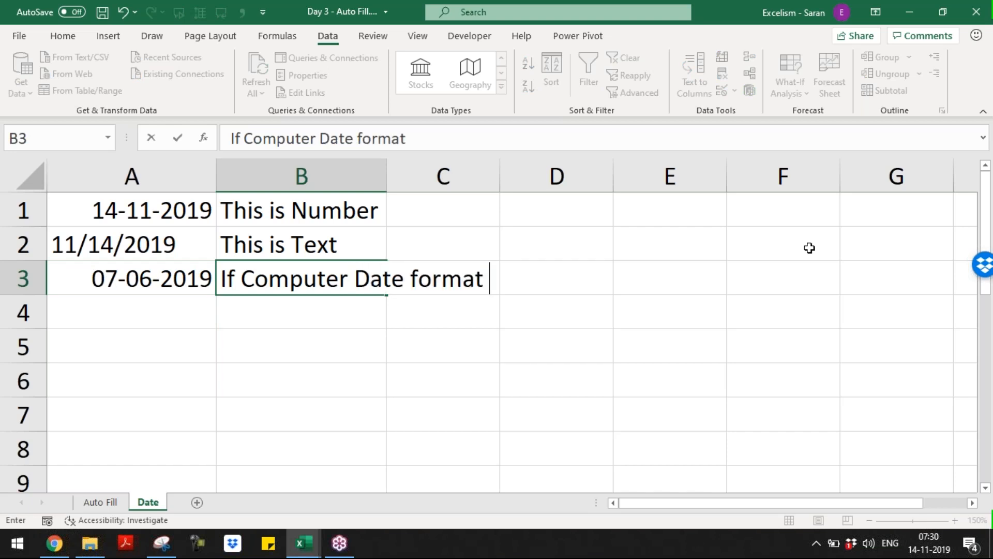
pyautogui.write('is DD/MM')
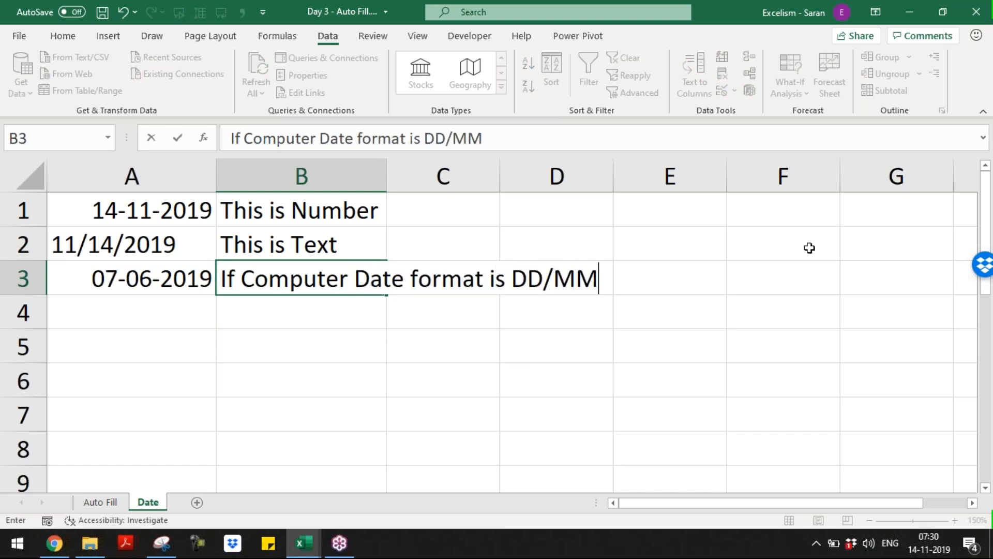
pyautogui.write('/YYYY')
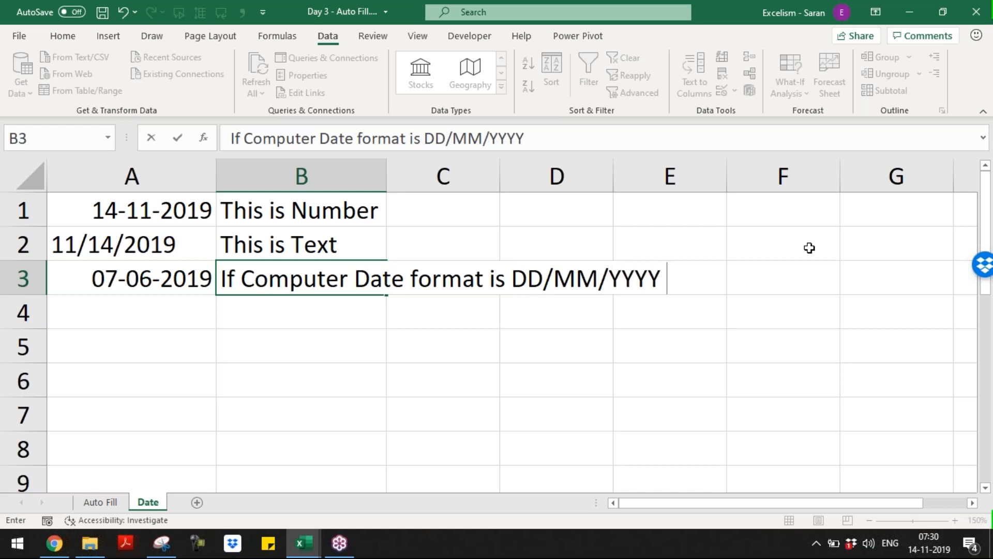
pyautogui.write('; Then Excel')
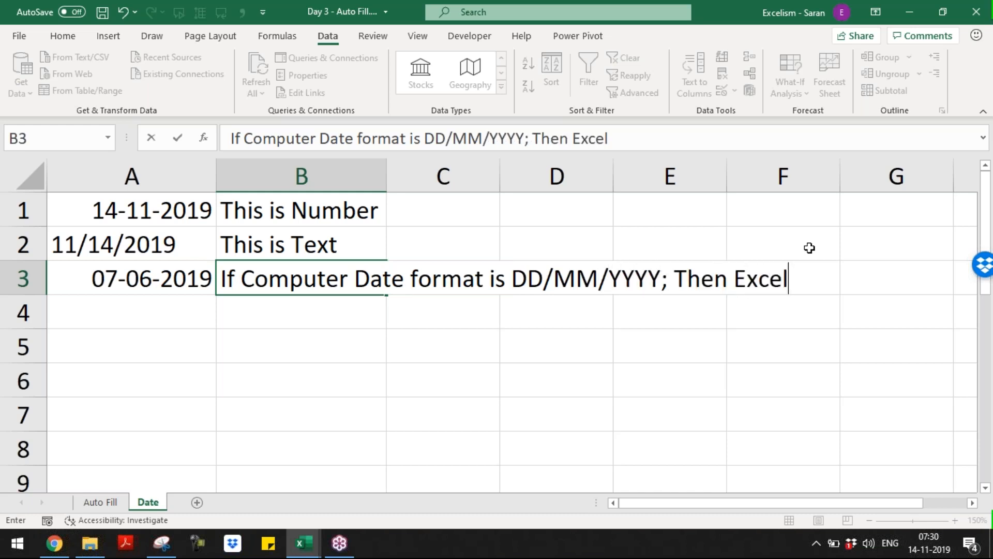
pyautogui.write(' understand')
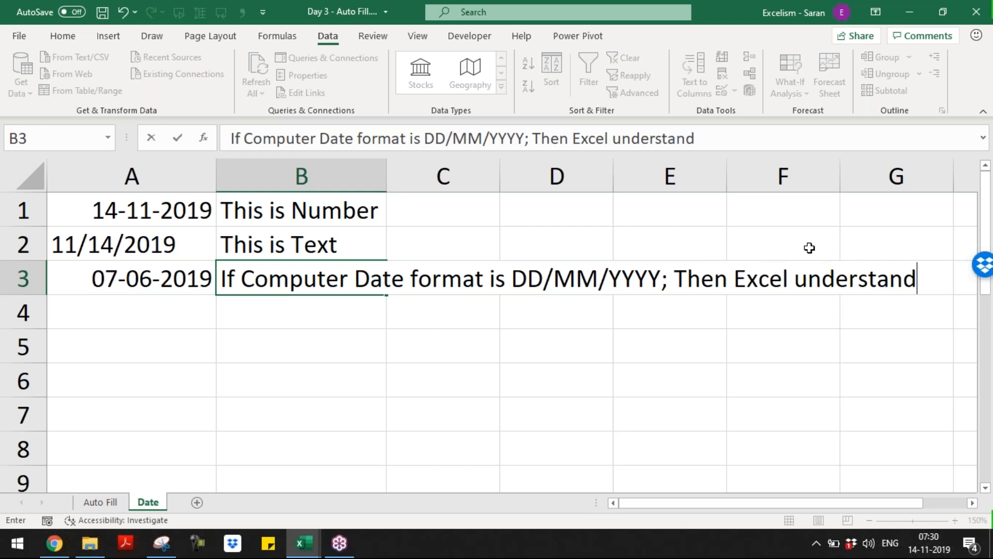
pyautogui.write('s this as 7th June 2019')
pyautogui.press('Return')
# Note in B4 that with MM/DD/YYYY format Excel reads it as 6th July 2019
pyautogui.press('Up')
pyautogui.press('Down')
pyautogui.press('Up')
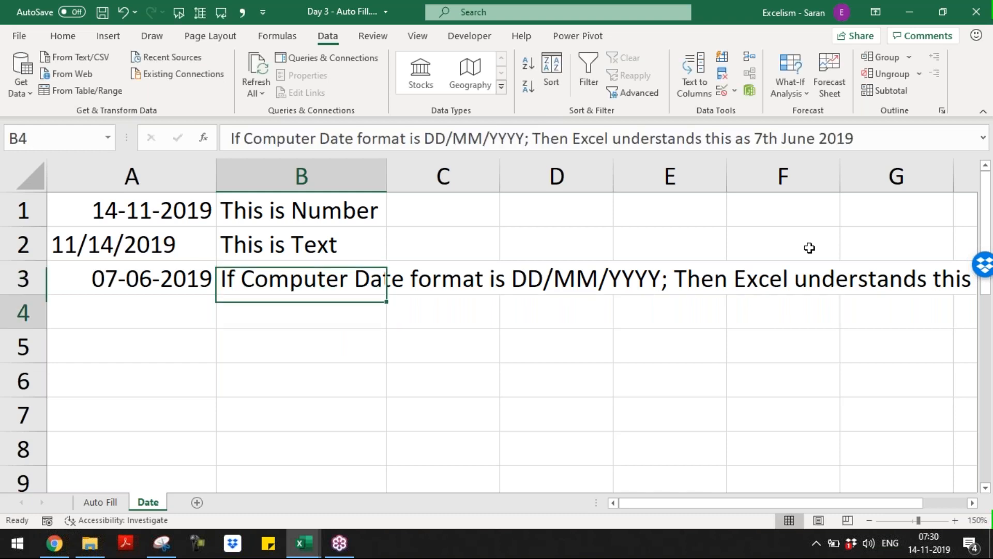
pyautogui.write('If Comupda')
pyautogui.press('BackSpace')
pyautogui.press('BackSpace')
pyautogui.press('BackSpace')
pyautogui.press('BackSpace')
pyautogui.press('BackSpace')
pyautogui.press('BackSpace')
pyautogui.press('BackSpace')
pyautogui.write('th')
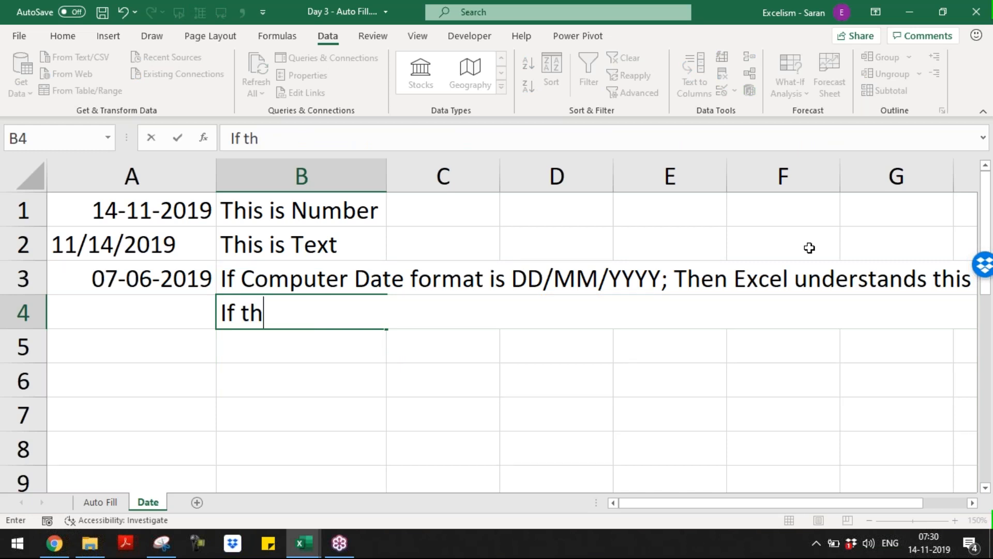
pyautogui.write('e format is ')
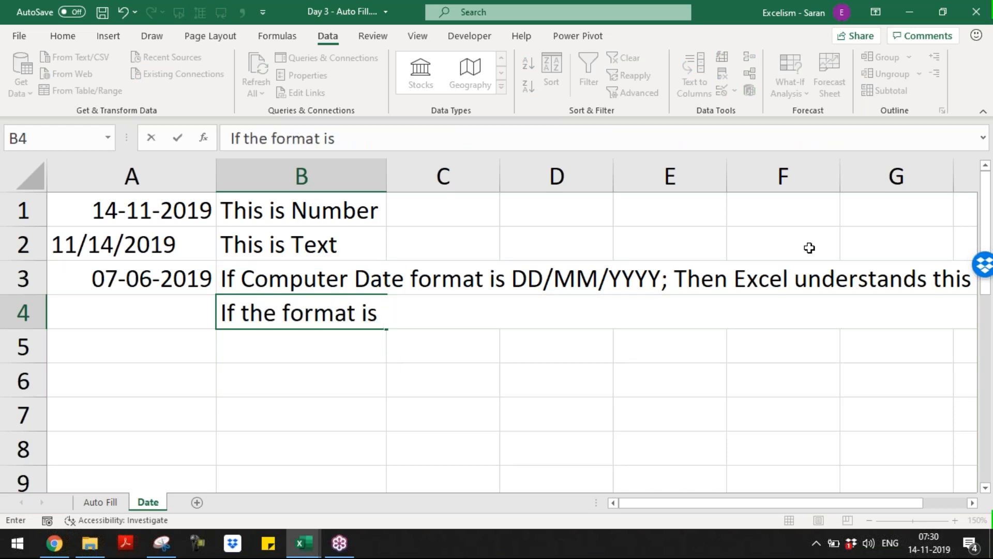
pyautogui.write('MM/DD/')
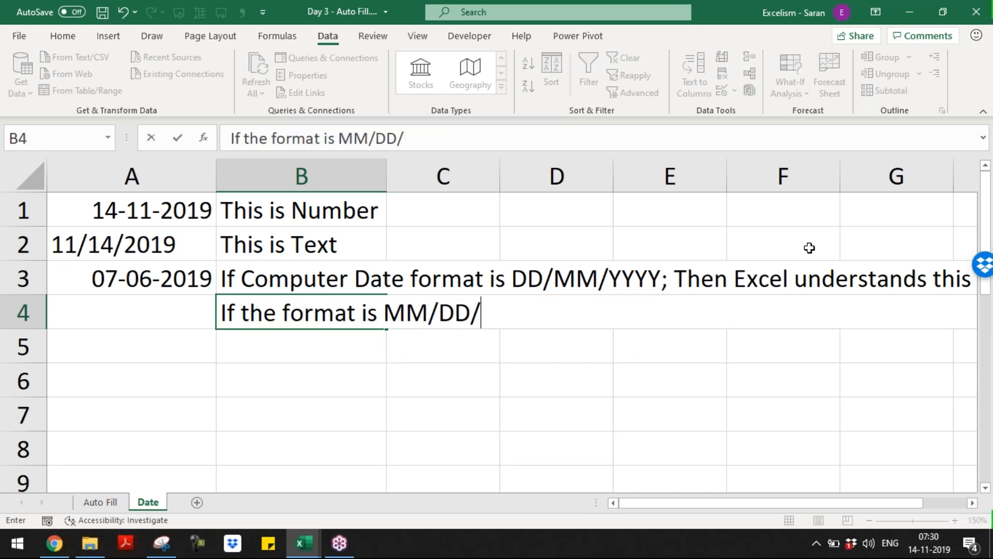
pyautogui.write('YYYY')
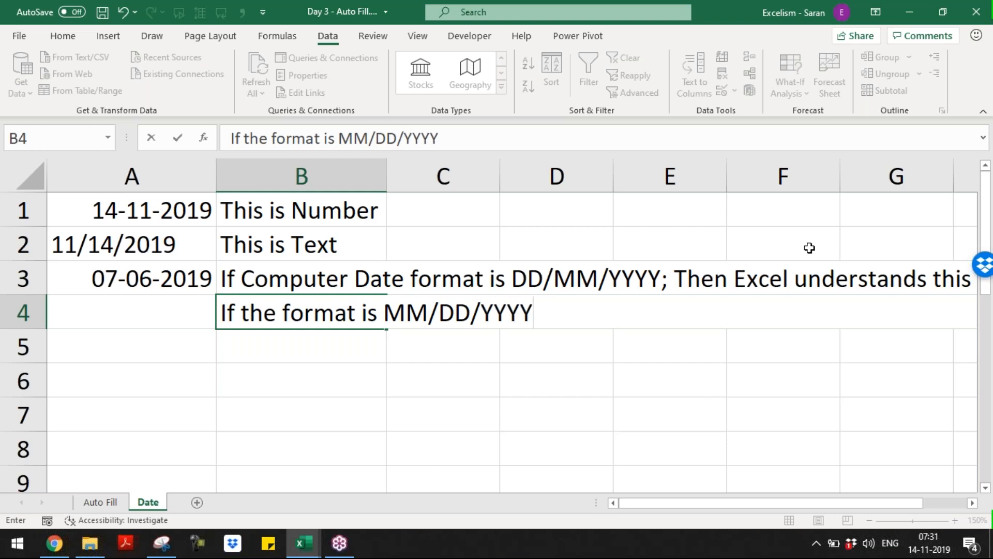
pyautogui.write('; Then')
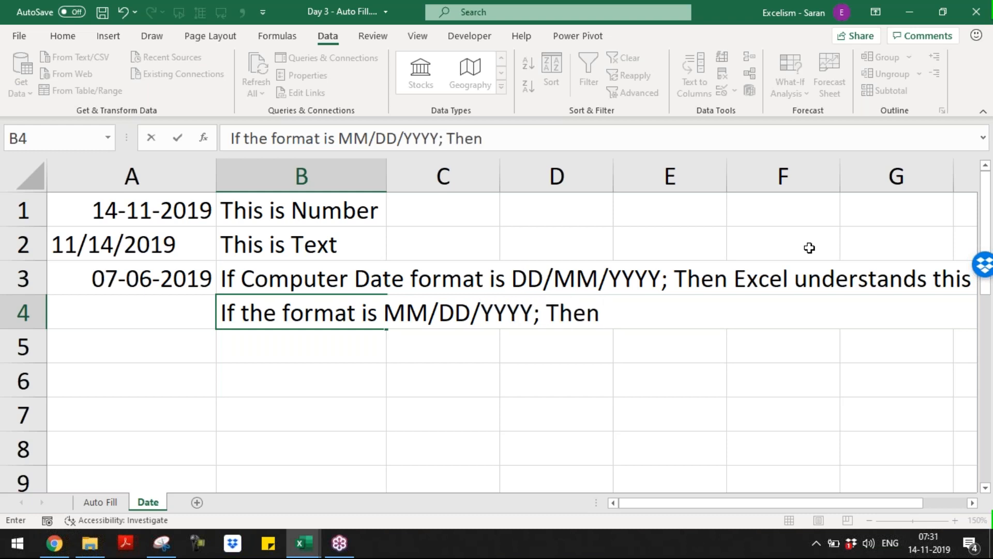
pyautogui.write(' Excel understan')
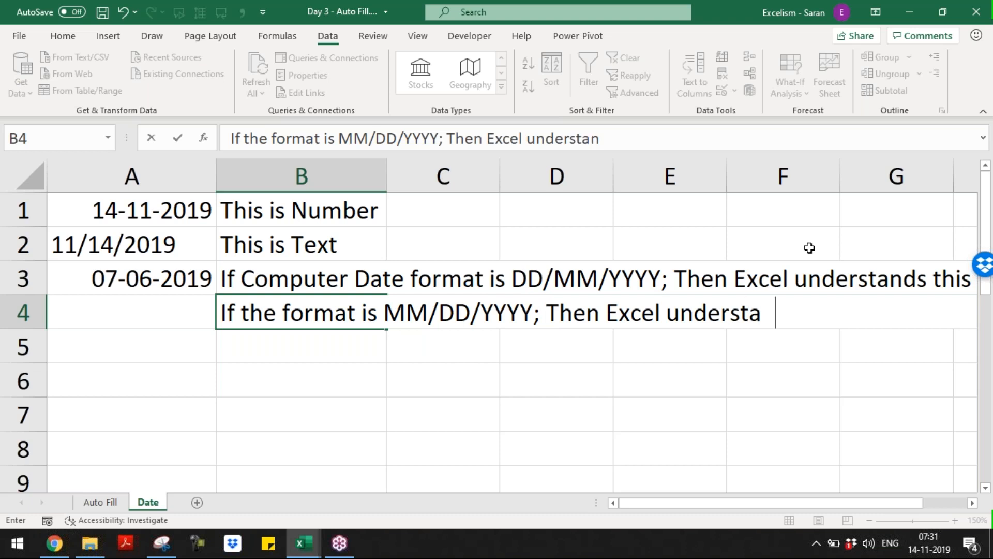
pyautogui.write('ds this as')
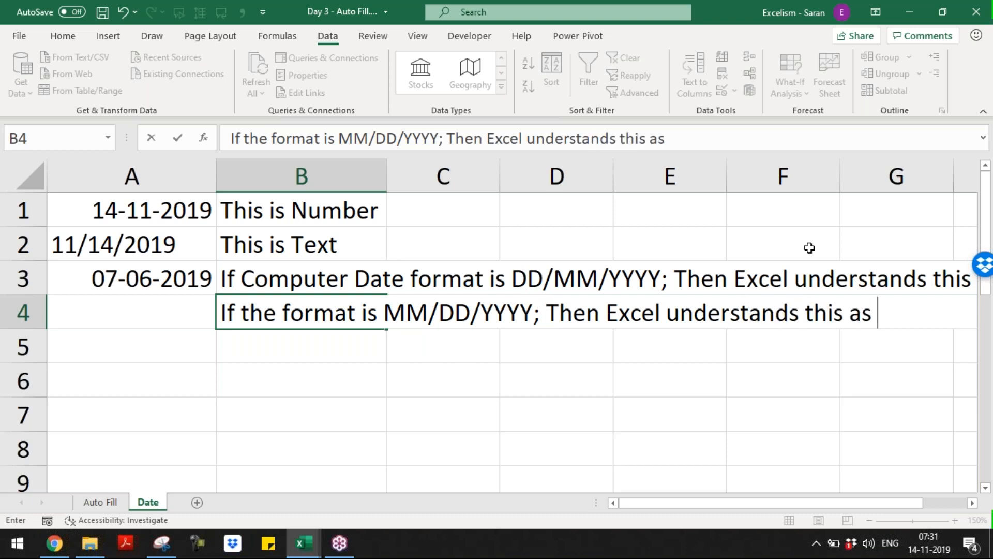
pyautogui.write(' 6th')
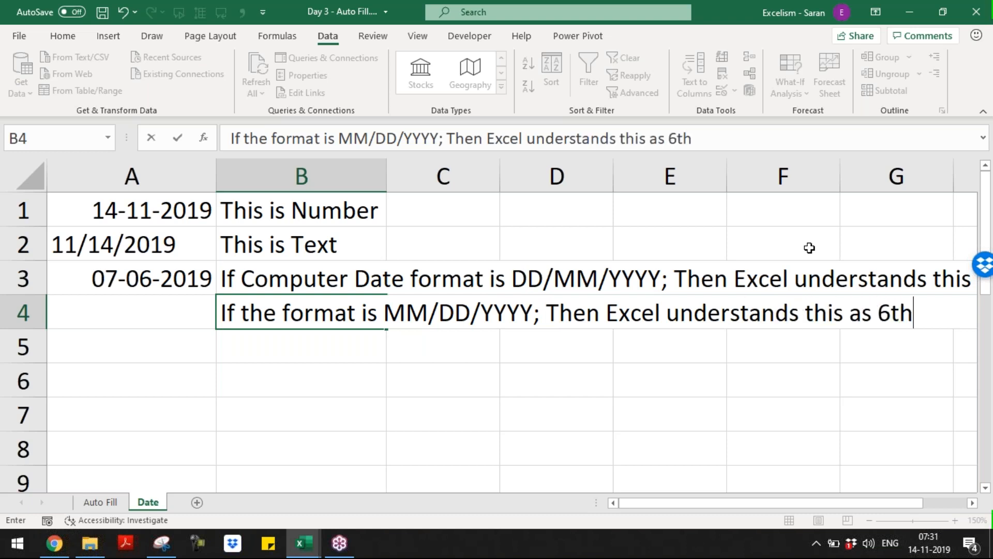
pyautogui.write(' July 2019')
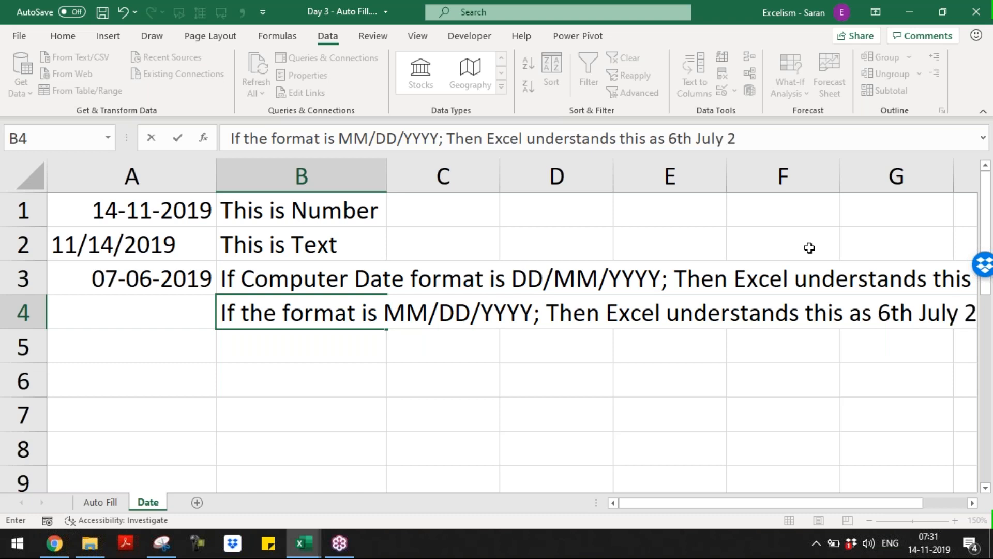
pyautogui.hotkey('ctrl', 'Return')
pyautogui.press('Return')
# Select the notes in B3:B4, zoom out to 130%, and save the workbook
pyautogui.press('Up')
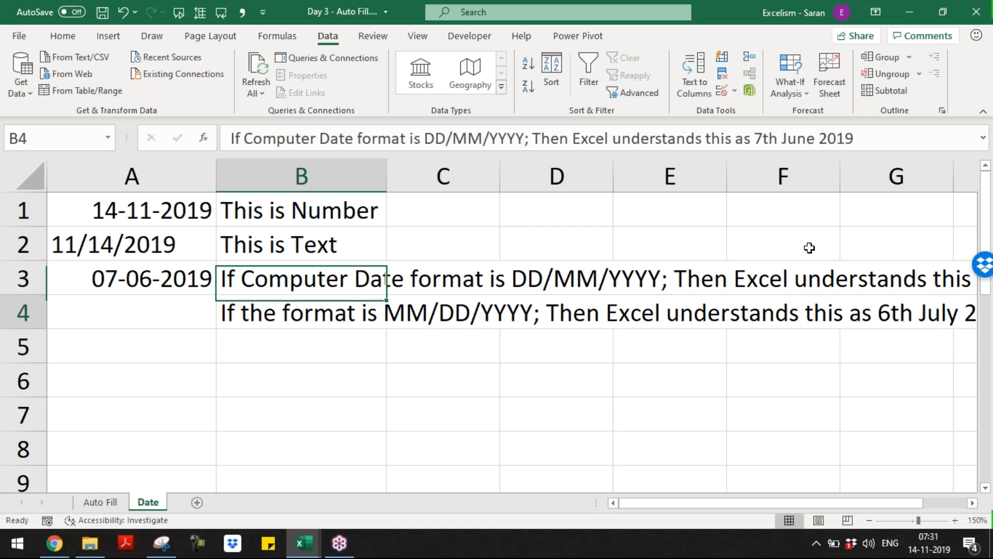
pyautogui.press('Up')
pyautogui.hotkey('shift', 'Down')
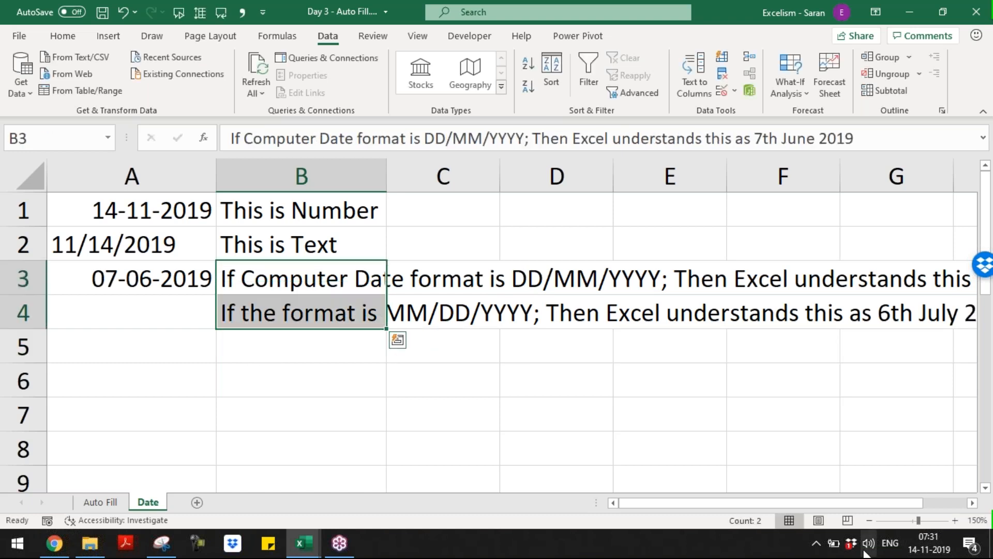
pyautogui.click(869, 521)
pyautogui.click(870, 521)
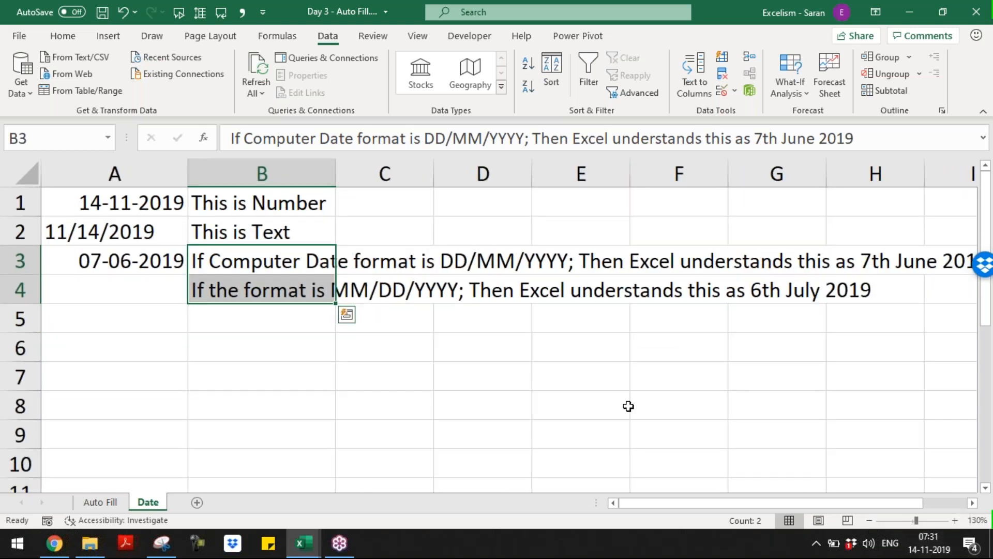
pyautogui.hotkey('ctrl', 's')
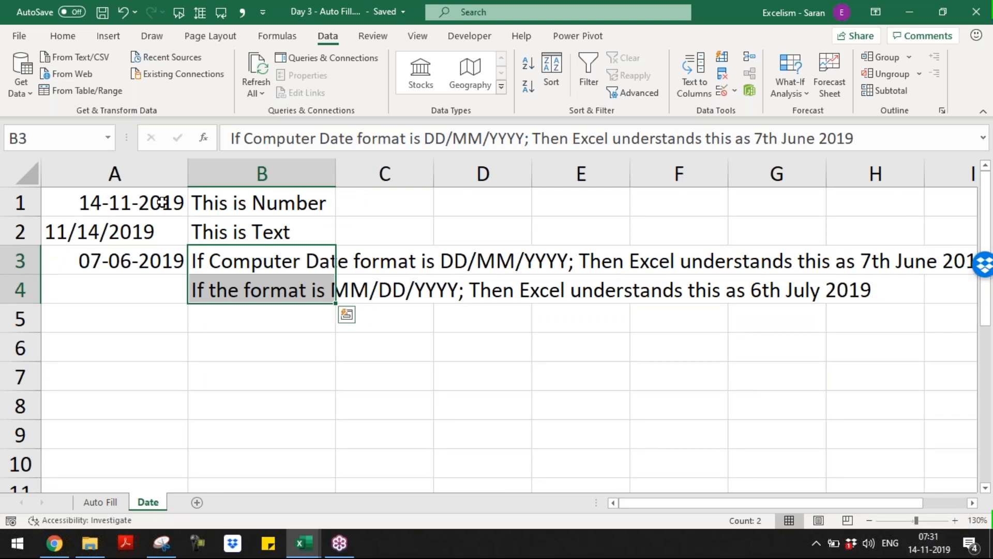
# Enter 65456461 in A6 in Comma Style with no decimals, autofitting column A
pyautogui.click(150, 342)
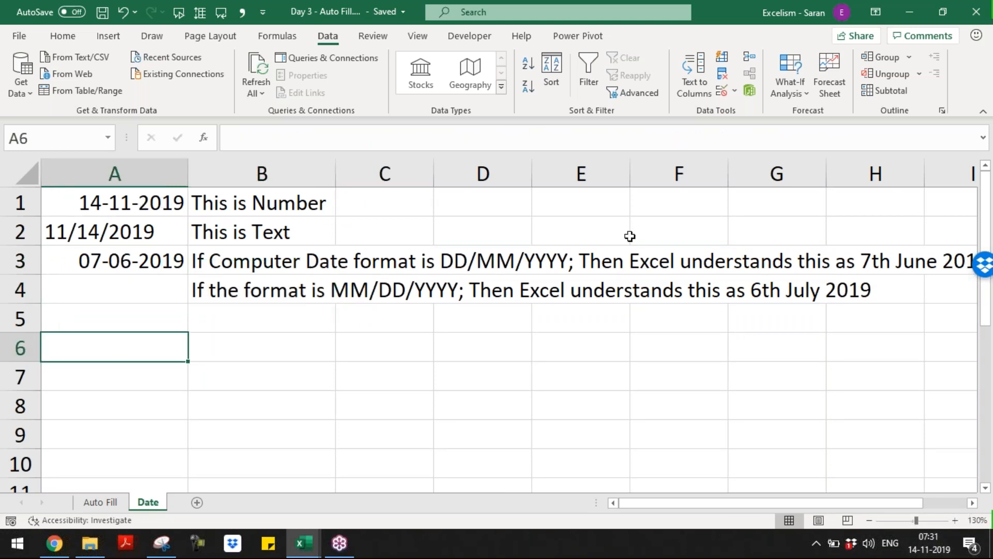
pyautogui.write('65456461')
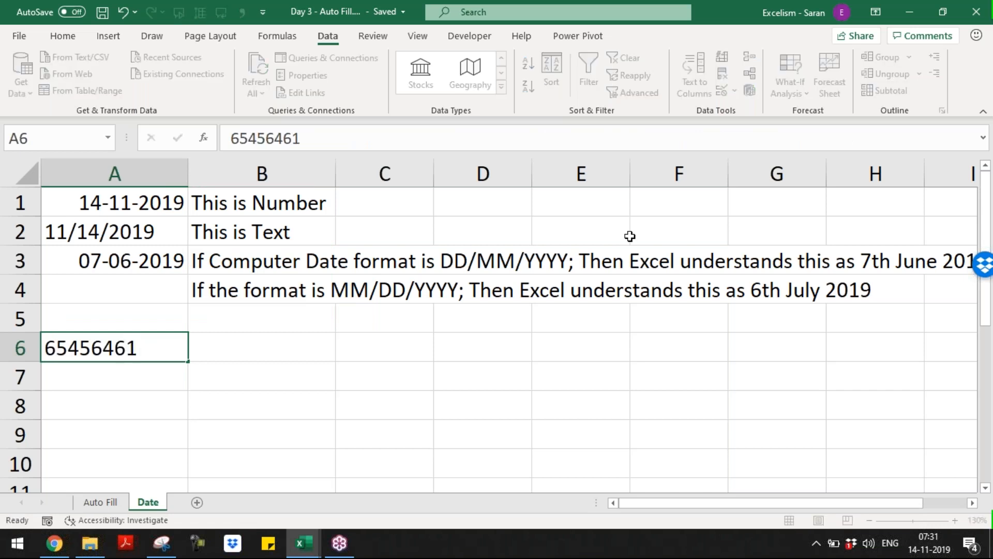
pyautogui.hotkey('ctrl', 'Return')
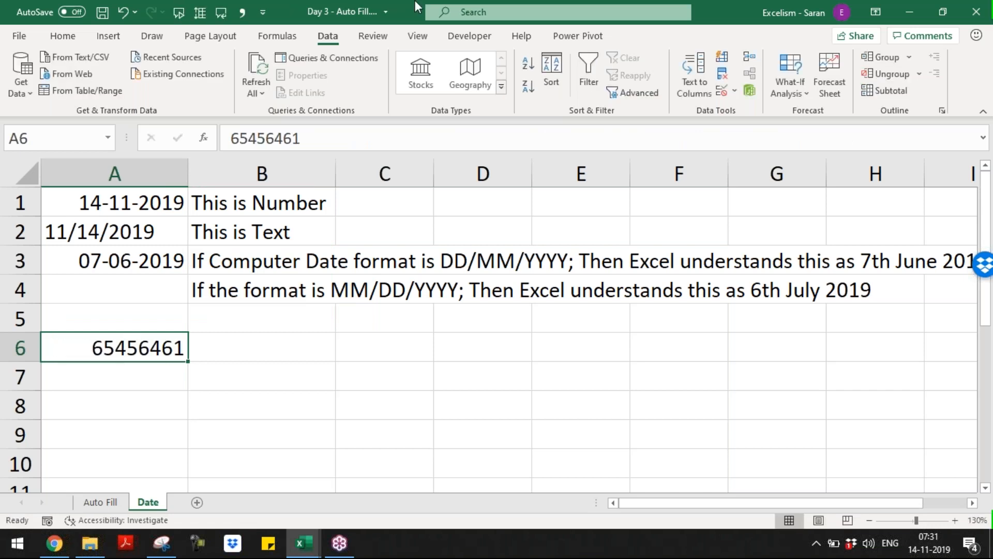
pyautogui.click(62, 36)
pyautogui.click(491, 87)
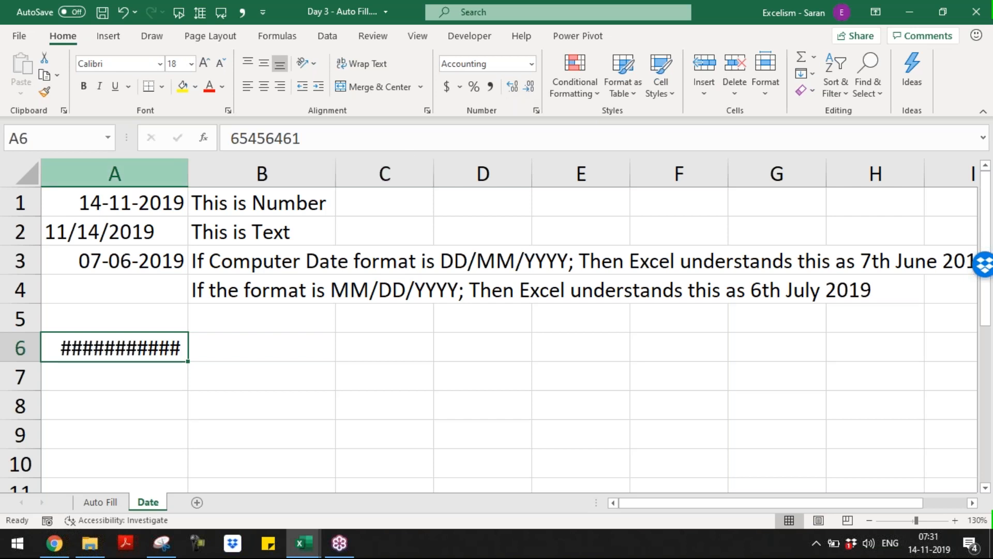
pyautogui.doubleClick(187, 173)
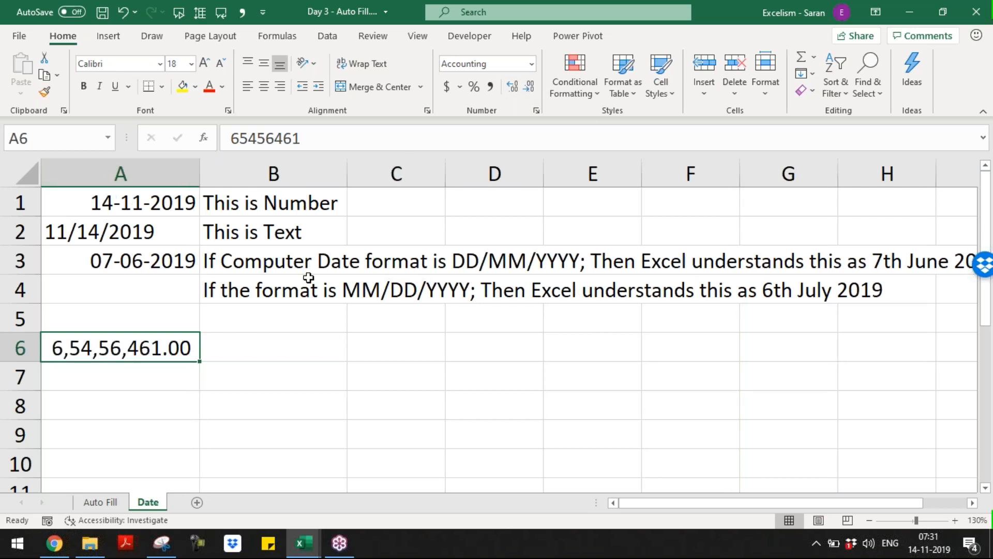
pyautogui.click(529, 86)
pyautogui.click(529, 87)
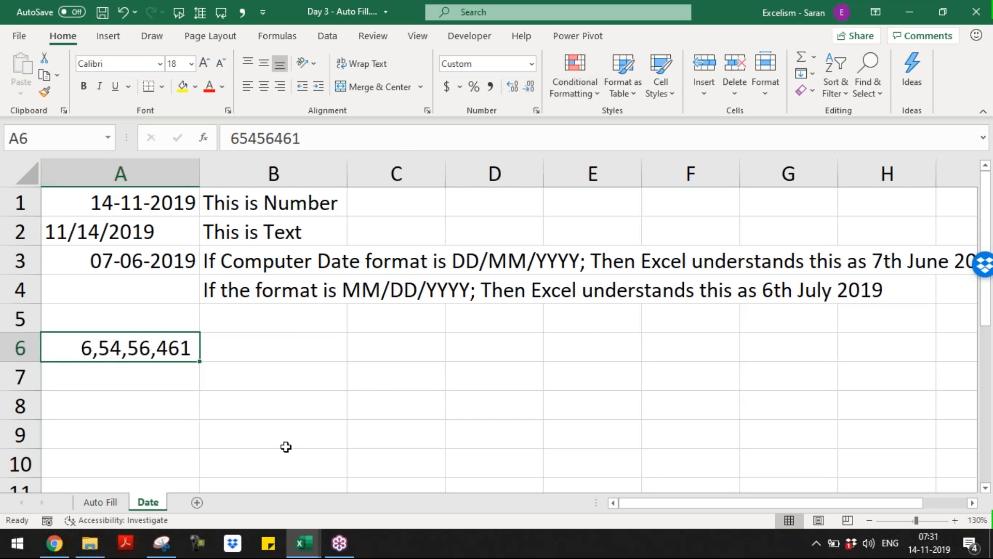
pyautogui.click(258, 345)
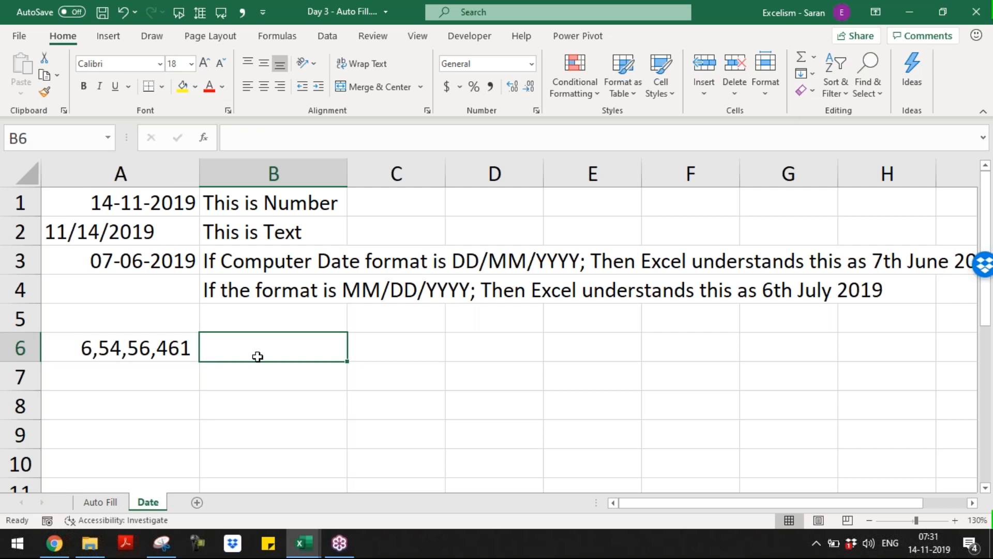
pyautogui.click(166, 347)
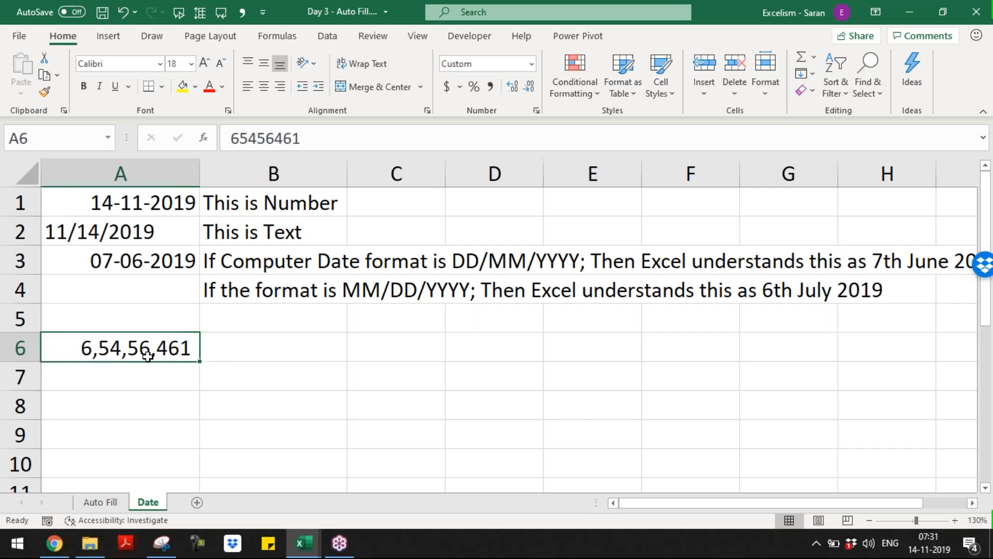
pyautogui.click(271, 349)
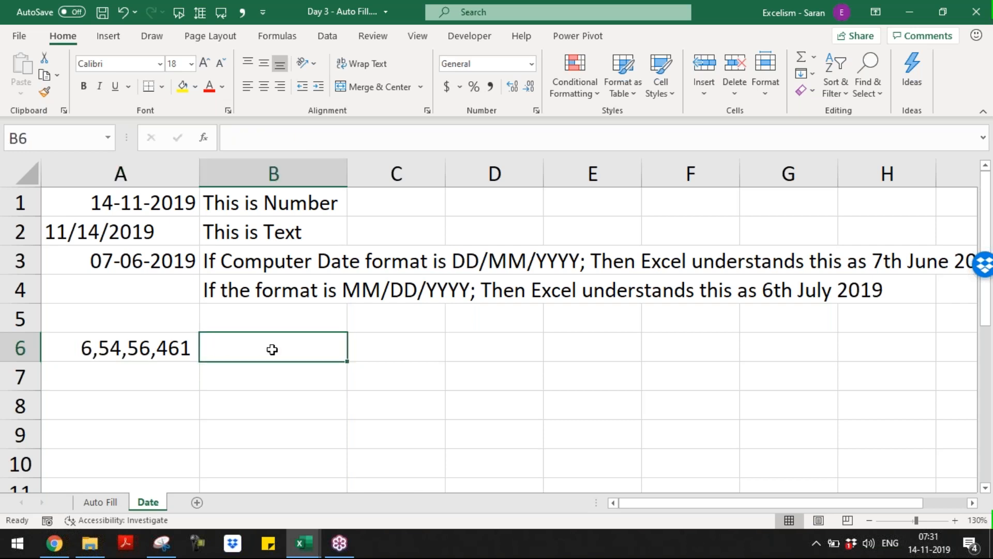
# Check today's date, 14 November 2019, in the taskbar calendar, then bring up Start
pyautogui.click(924, 547)
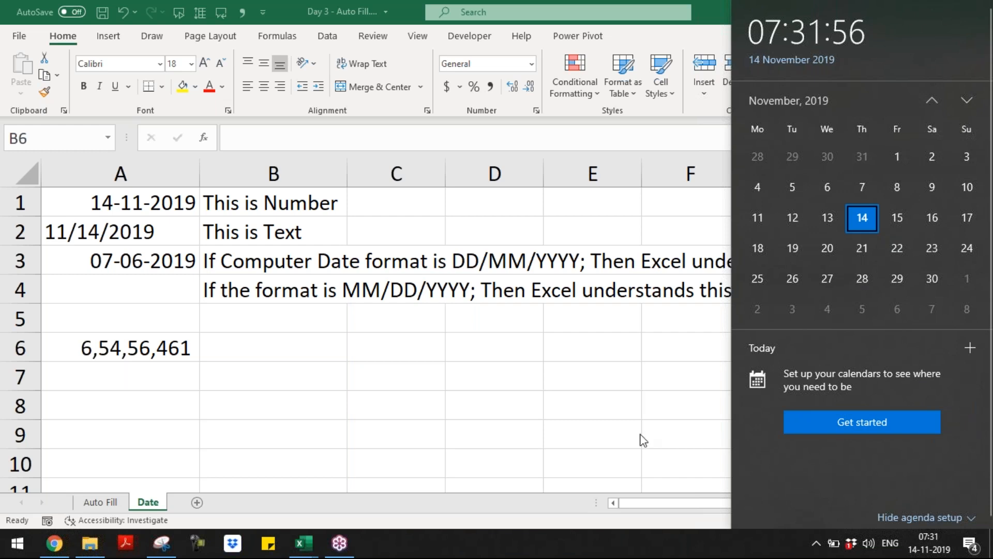
pyautogui.click(273, 347)
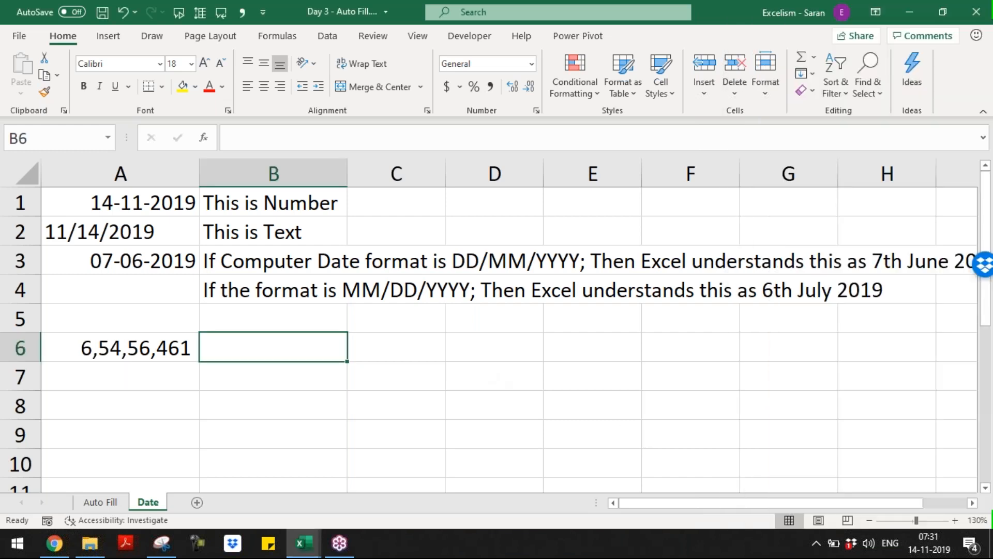
pyautogui.press('super')
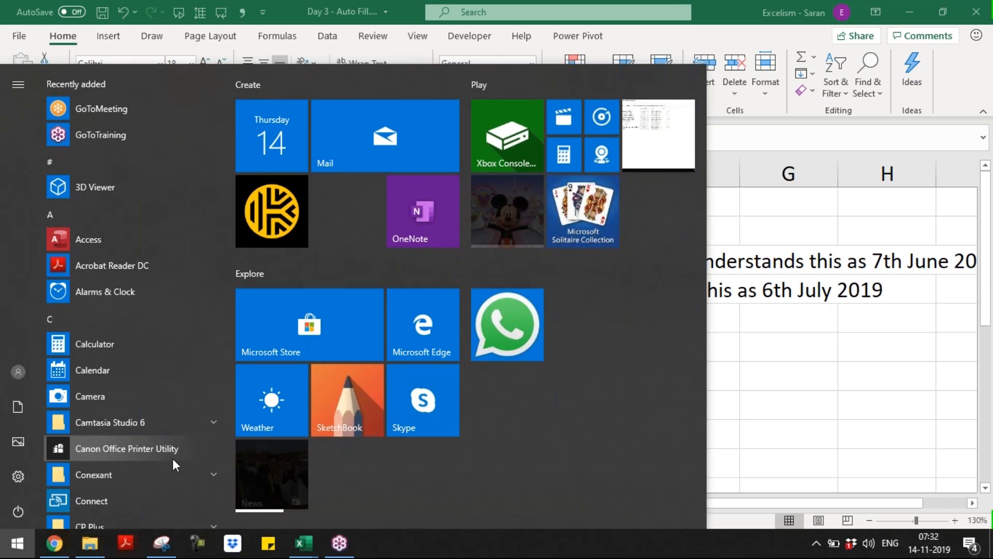
# Search the Start menu for 'date' and choose Date & time settings
pyautogui.click(11, 550)
pyautogui.click(12, 550)
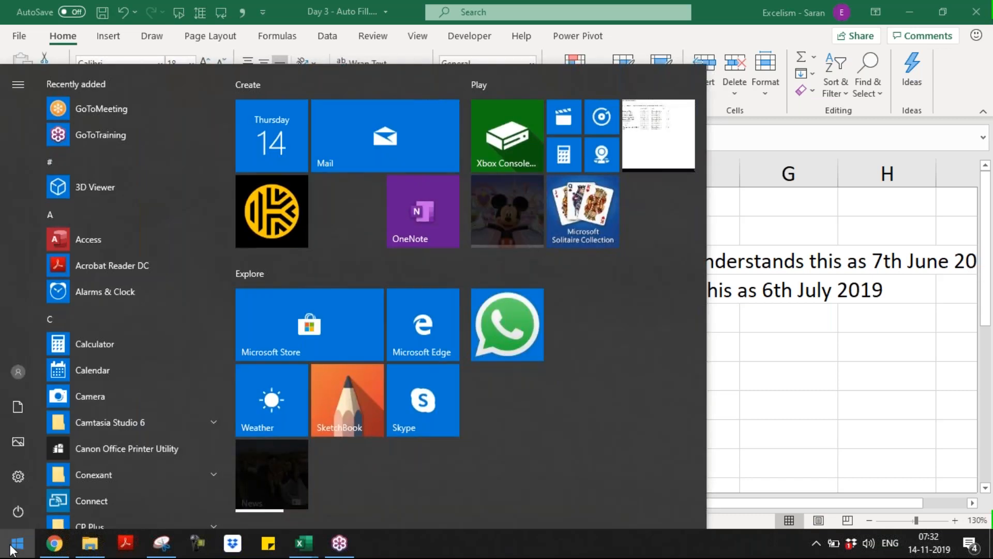
pyautogui.write('date')
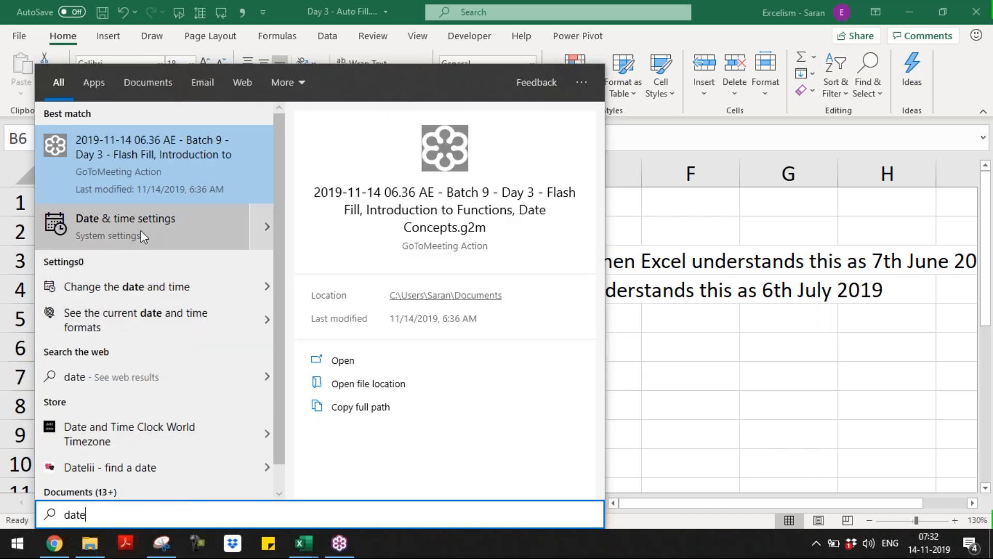
pyautogui.click(141, 231)
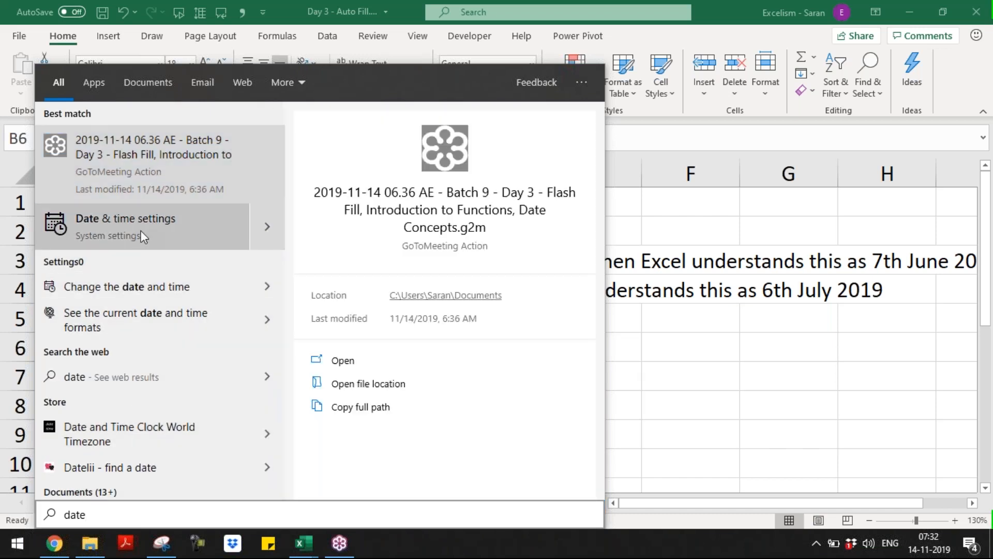
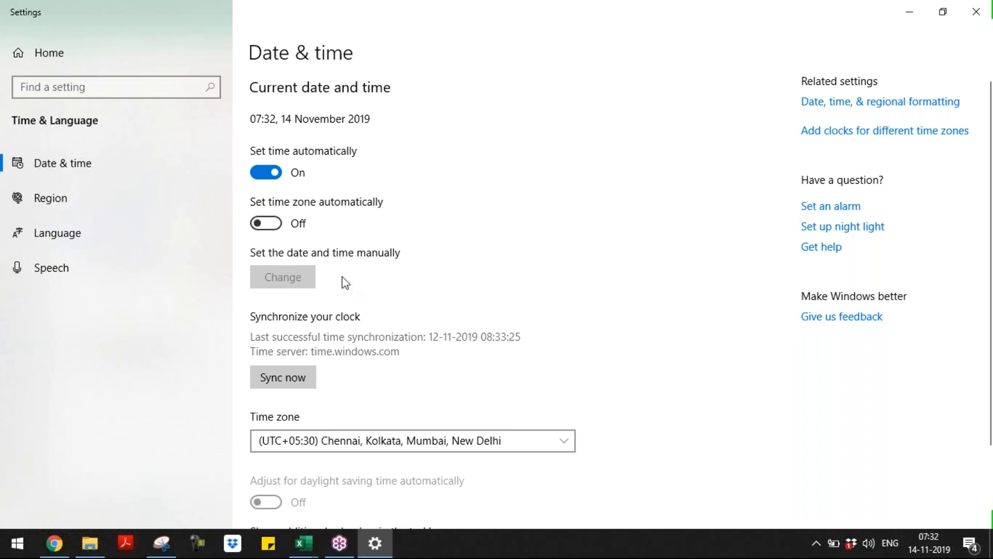
# Go from Date & time to the regional formatting page and open the Clock and Region control panel
pyautogui.click(903, 106)
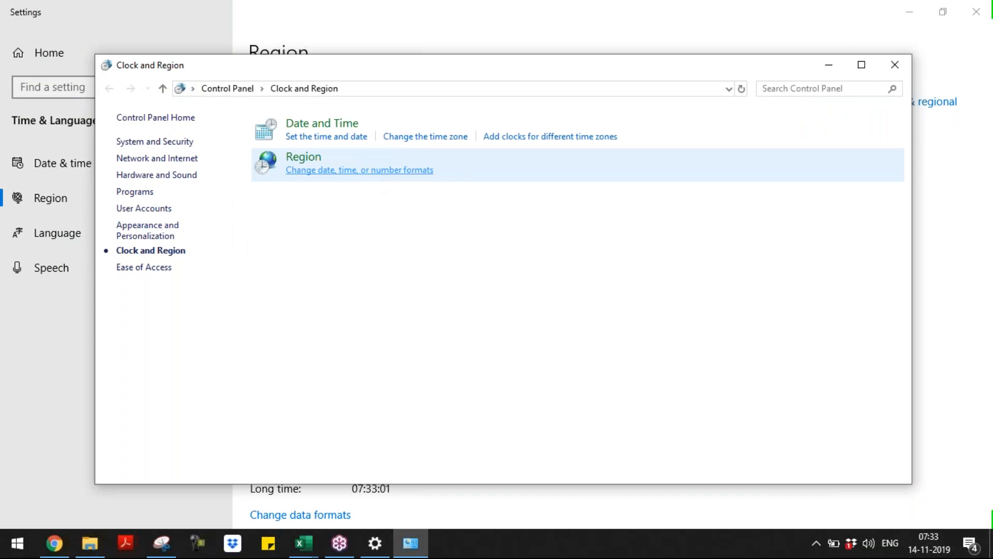
# Change the Region format from English (India) to English (United States) and apply it
pyautogui.click(359, 170)
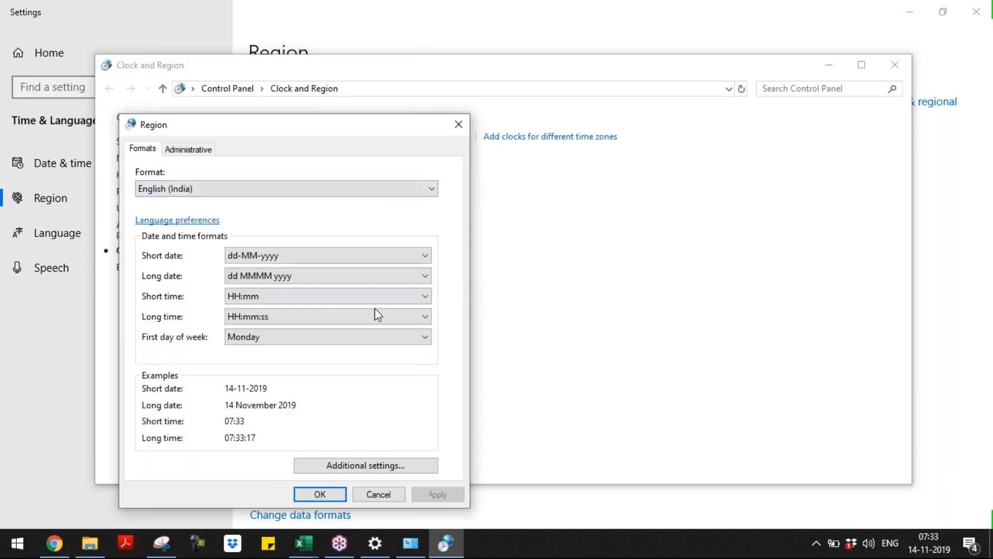
pyautogui.click(357, 192)
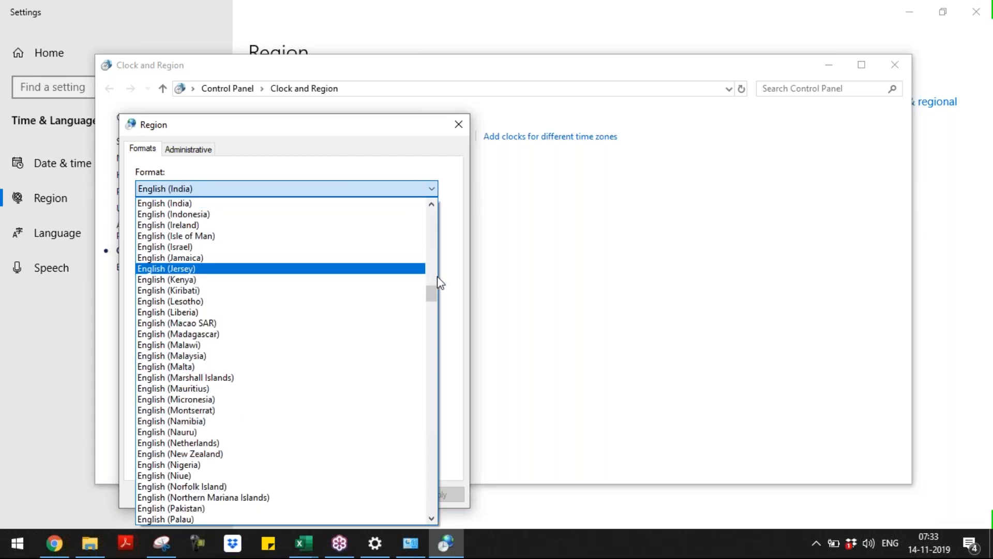
pyautogui.moveTo(432, 291); pyautogui.dragTo(433, 209)
pyautogui.write('engl')
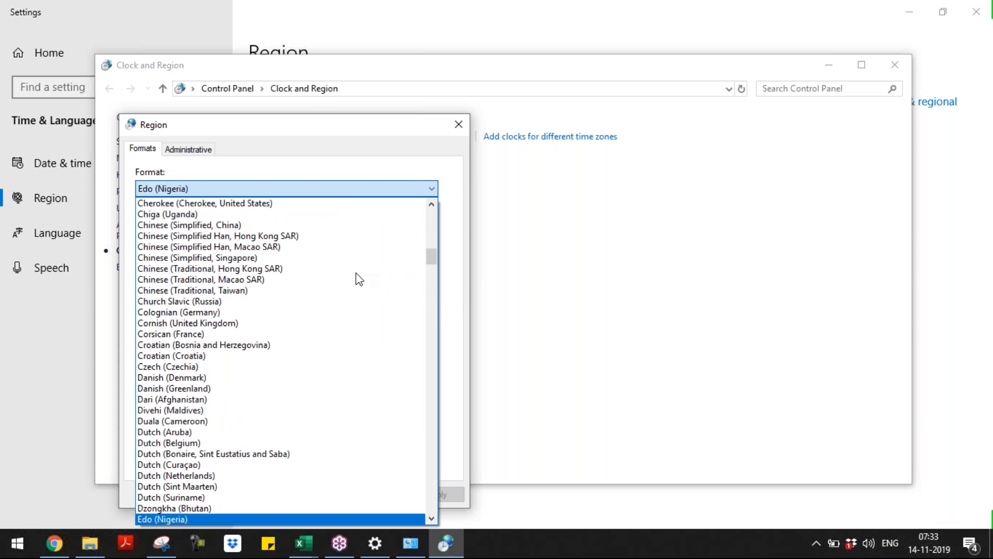
pyautogui.write('l')
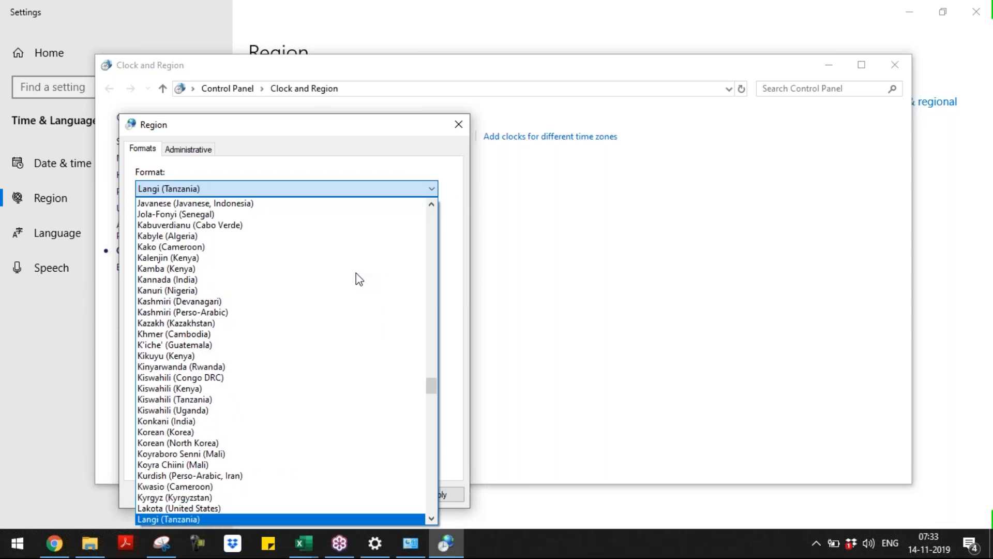
pyautogui.write('ne')
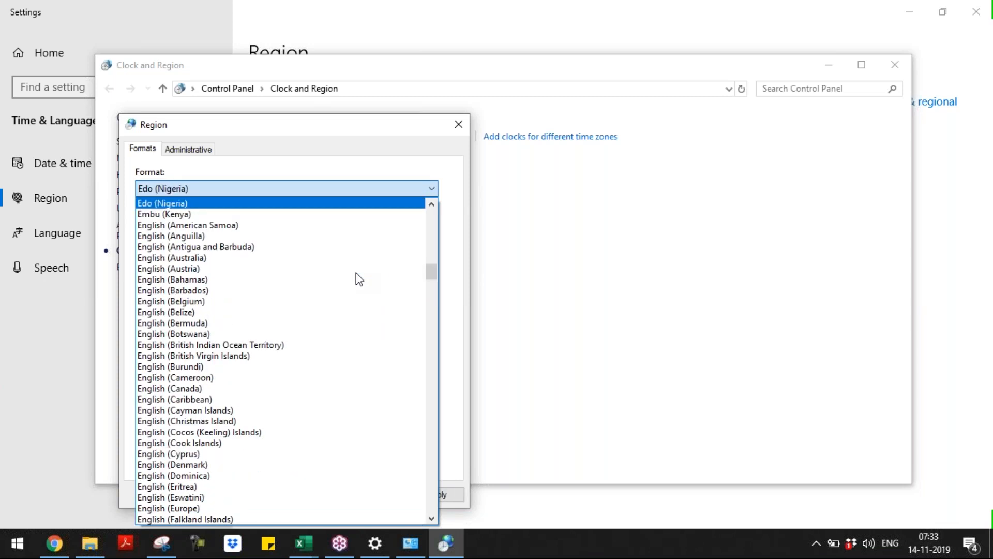
pyautogui.moveTo(431, 518); pyautogui.dragTo(431, 516)
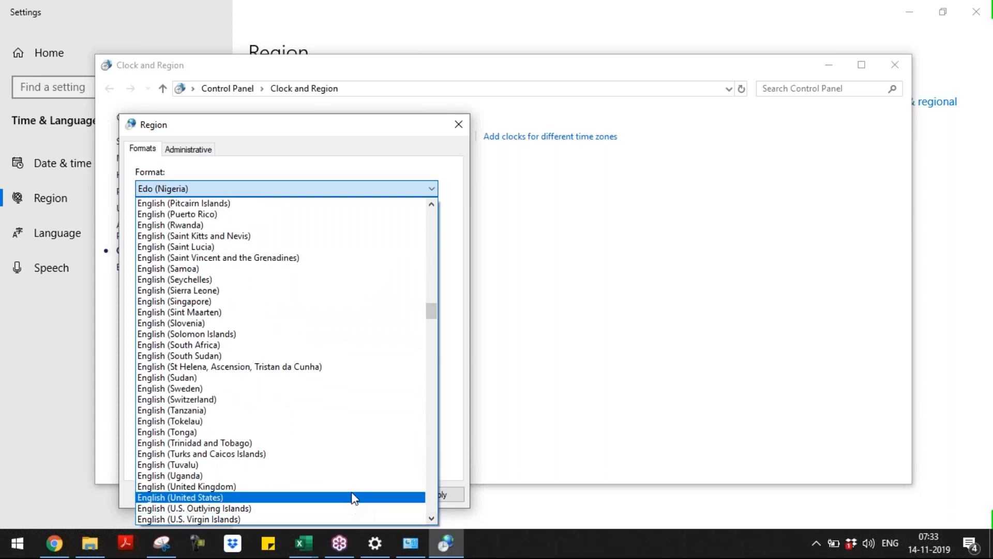
pyautogui.click(351, 498)
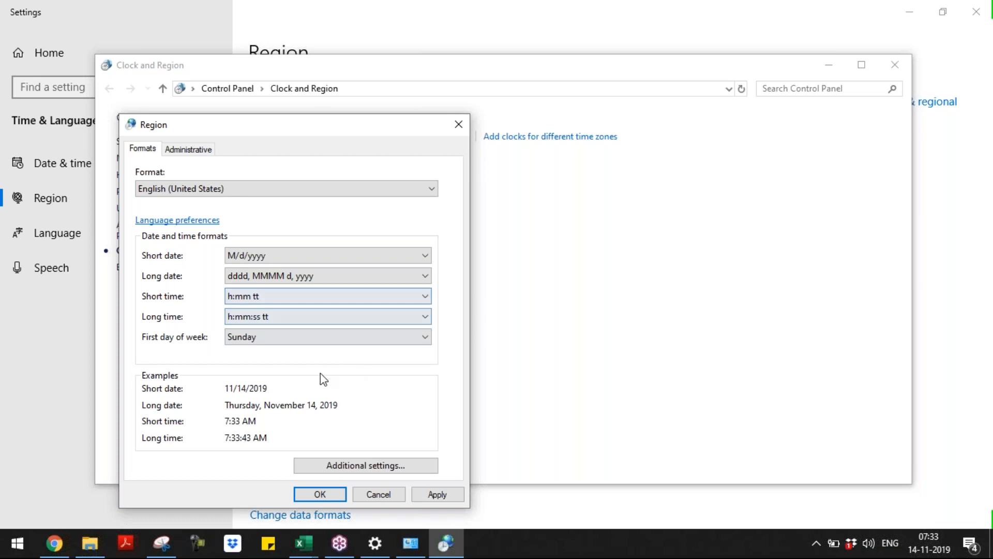
pyautogui.click(438, 497)
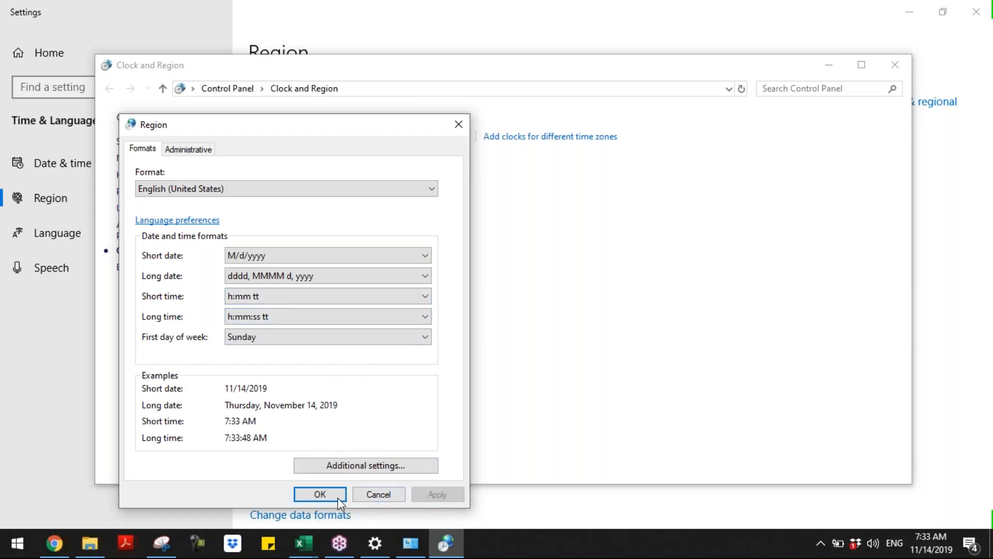
pyautogui.click(319, 494)
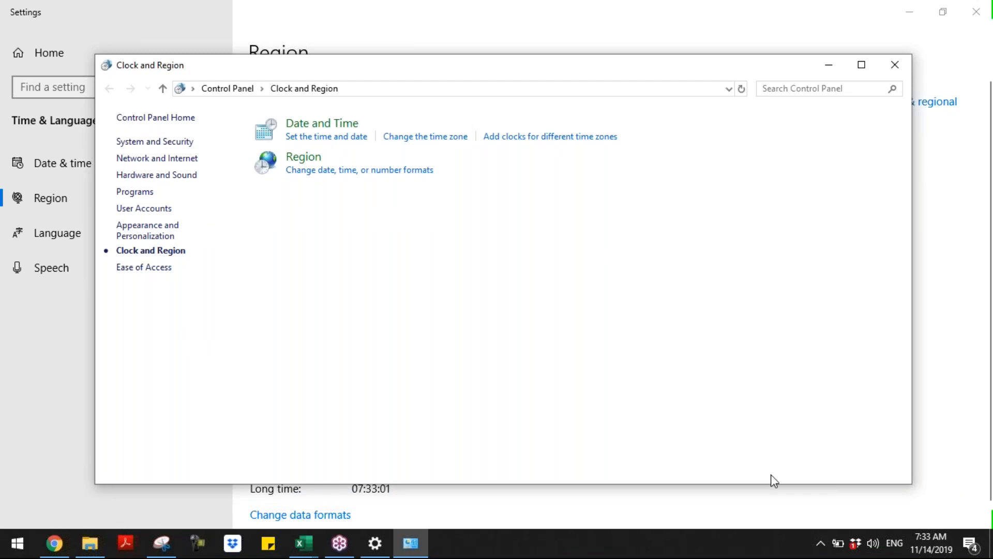
pyautogui.moveTo(922, 553)
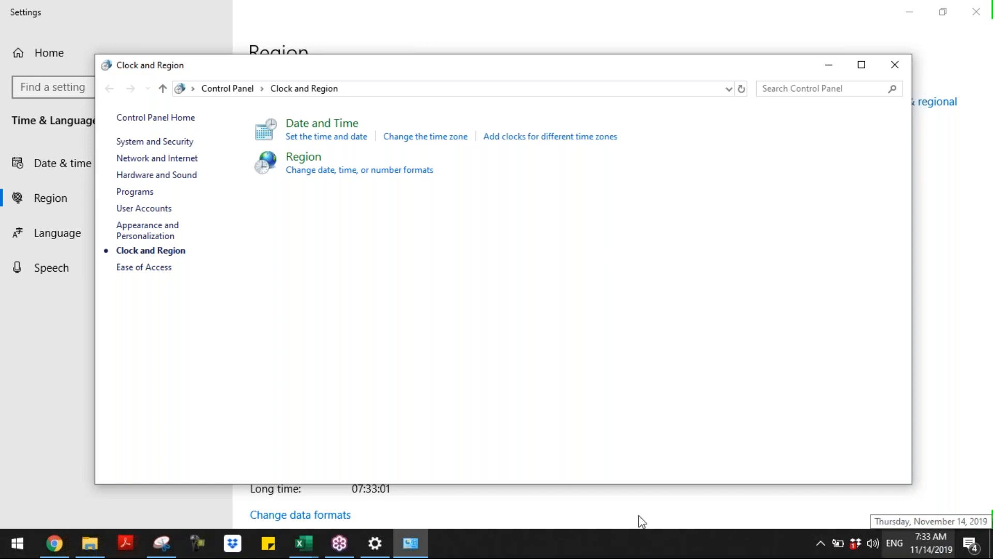
# Return to the Day 3 - Auto Fill workbook and compare the dates in A1 and A2
pyautogui.moveTo(305, 548)
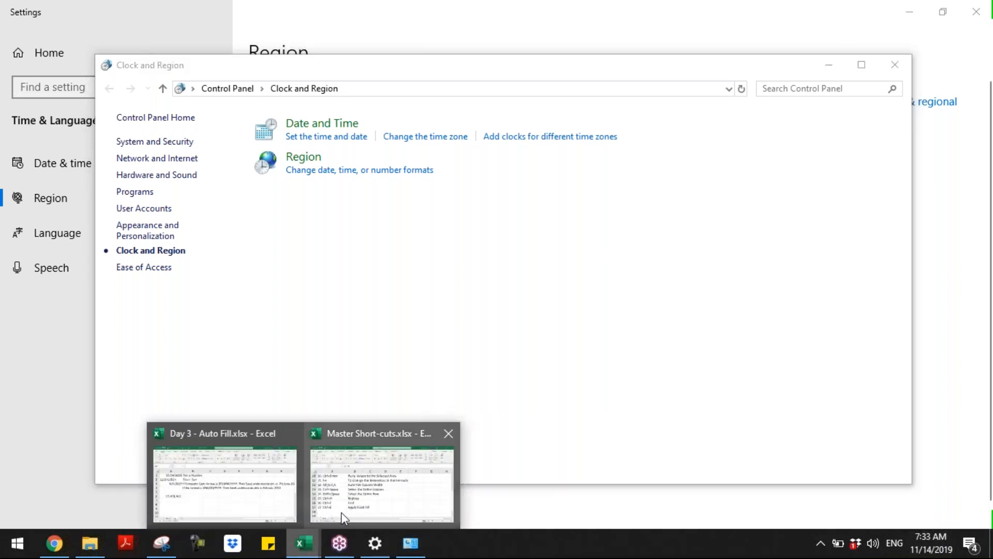
pyautogui.click(343, 511)
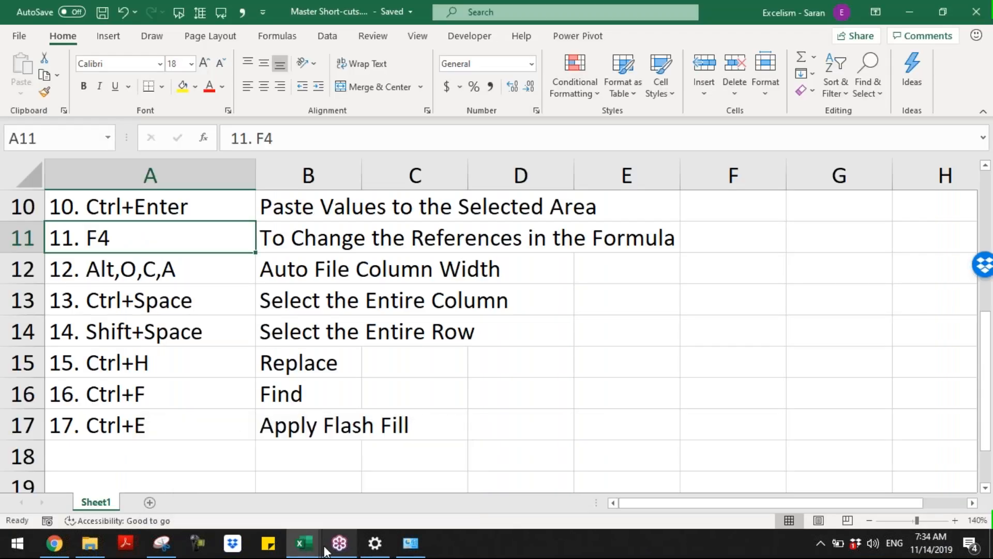
pyautogui.moveTo(311, 548)
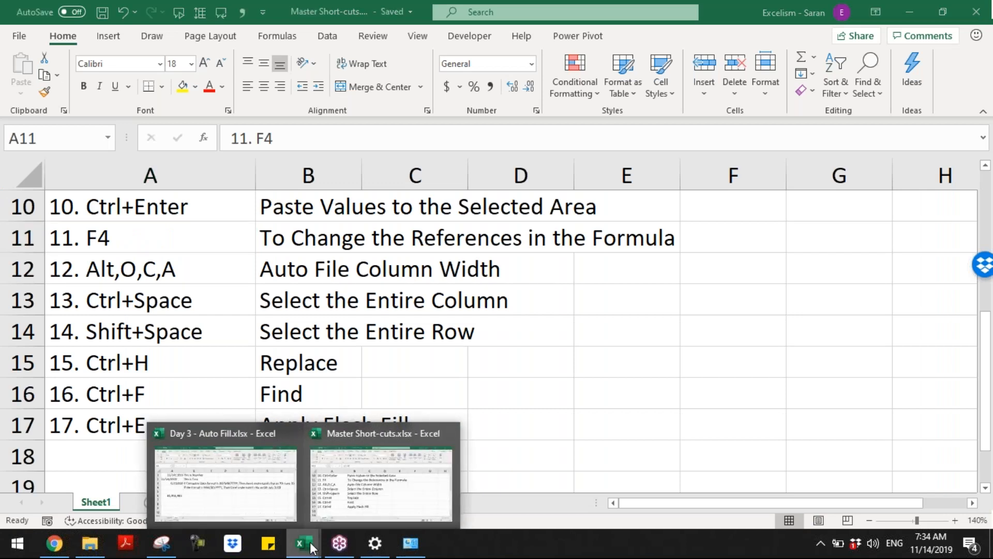
pyautogui.click(248, 497)
pyautogui.click(156, 228)
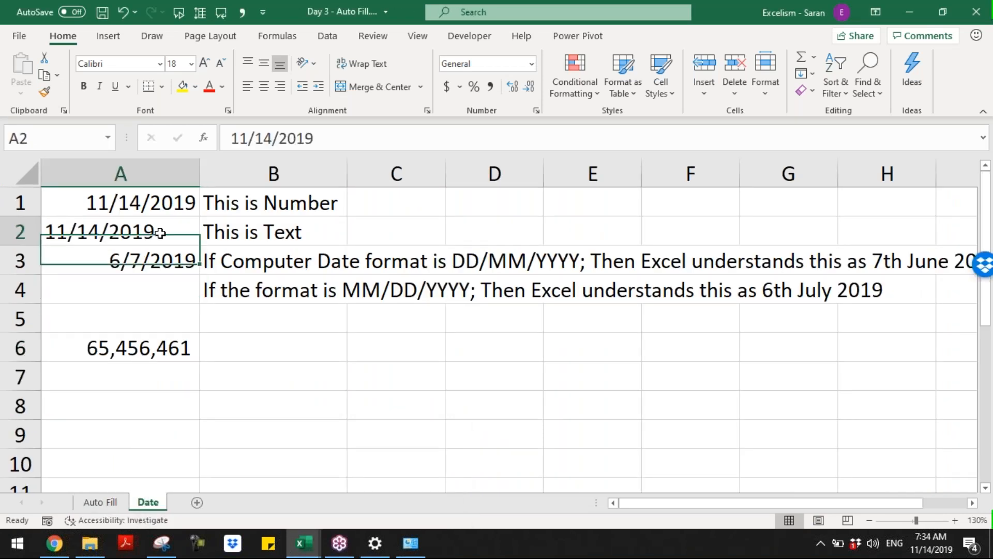
pyautogui.click(150, 204)
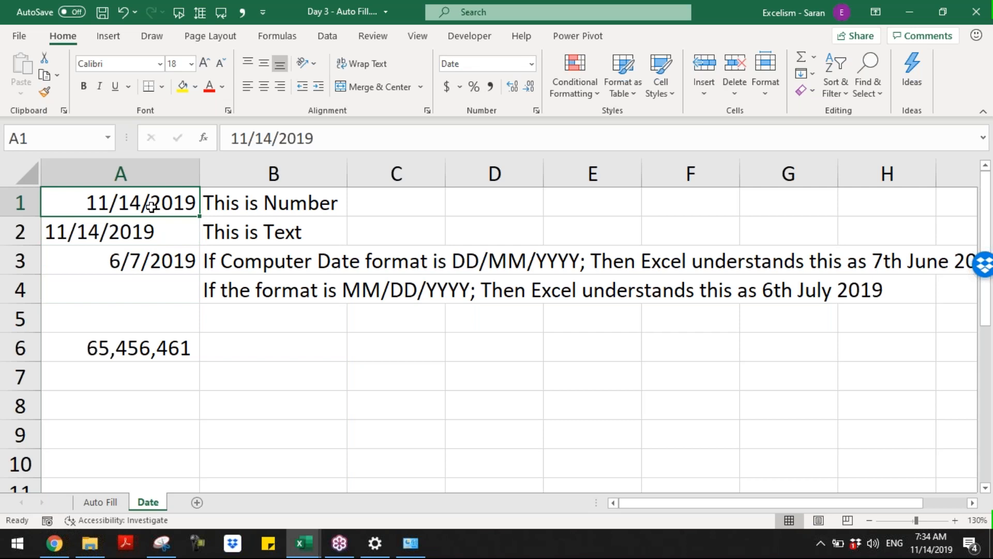
# Re-enter A2's text date with F2, undo the conversion, then select the 6/7/2019 date in A3
pyautogui.click(178, 234)
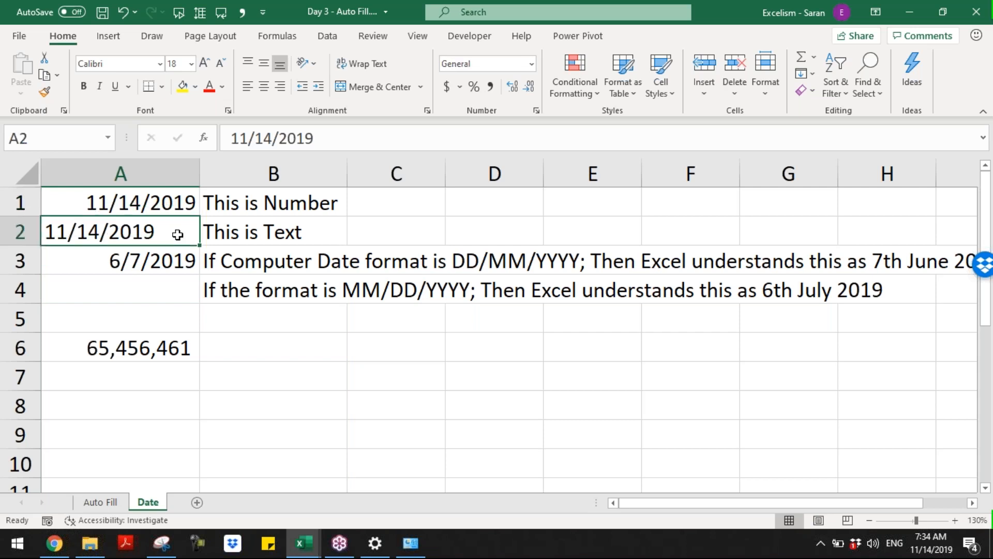
pyautogui.press('F2')
pyautogui.press('Return')
pyautogui.press('Up')
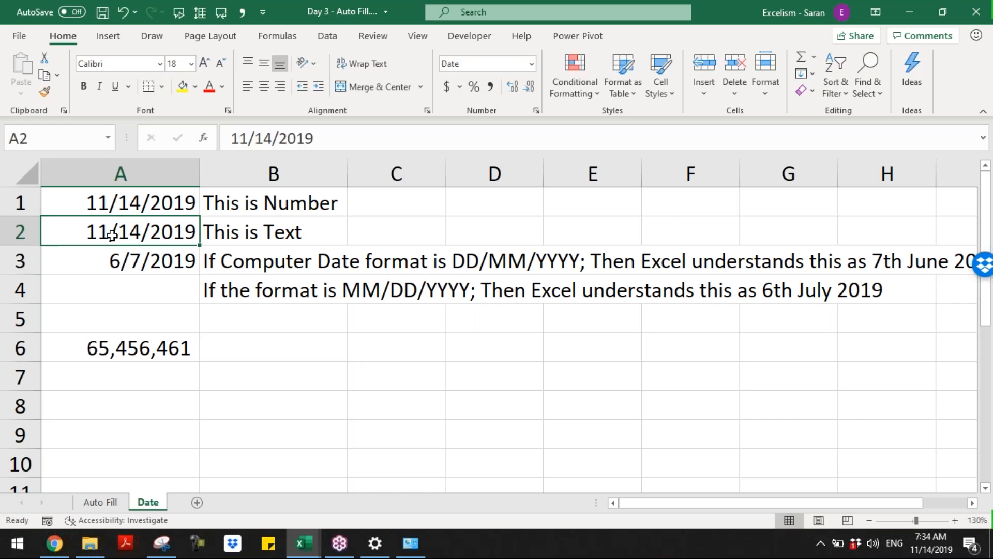
pyautogui.click(234, 233)
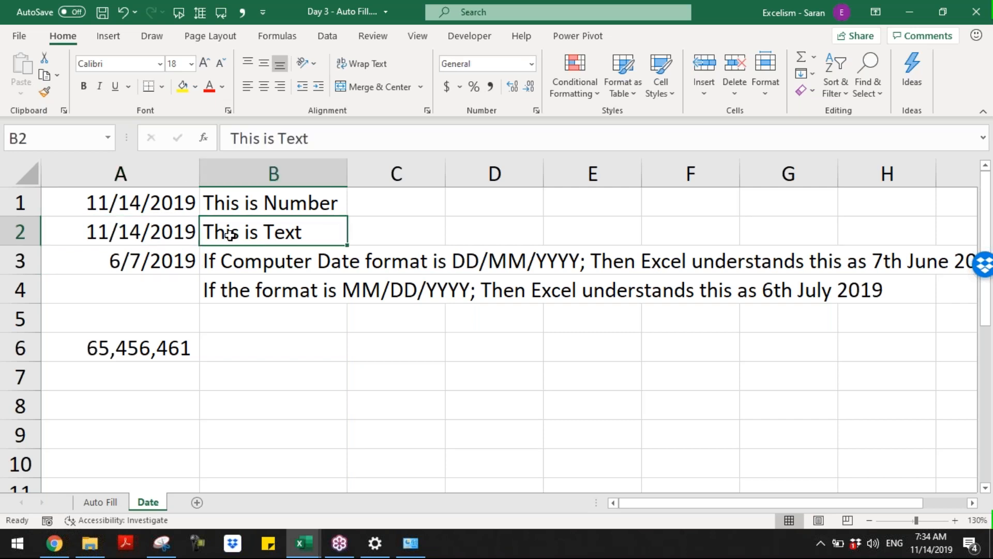
pyautogui.hotkey('ctrl', 'z')
pyautogui.click(169, 260)
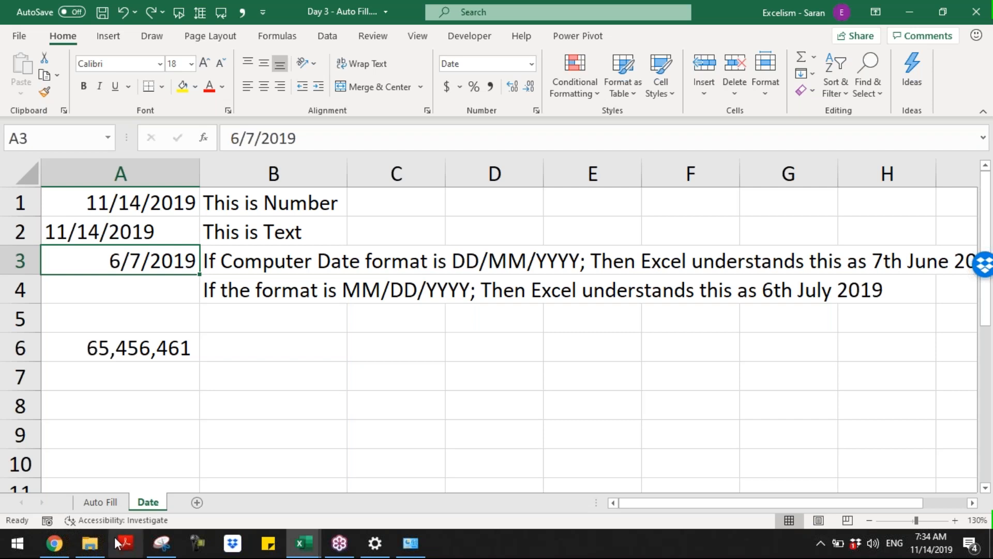
# Set the Region format back to English (India), apply it, and open Additional settings
pyautogui.click(383, 548)
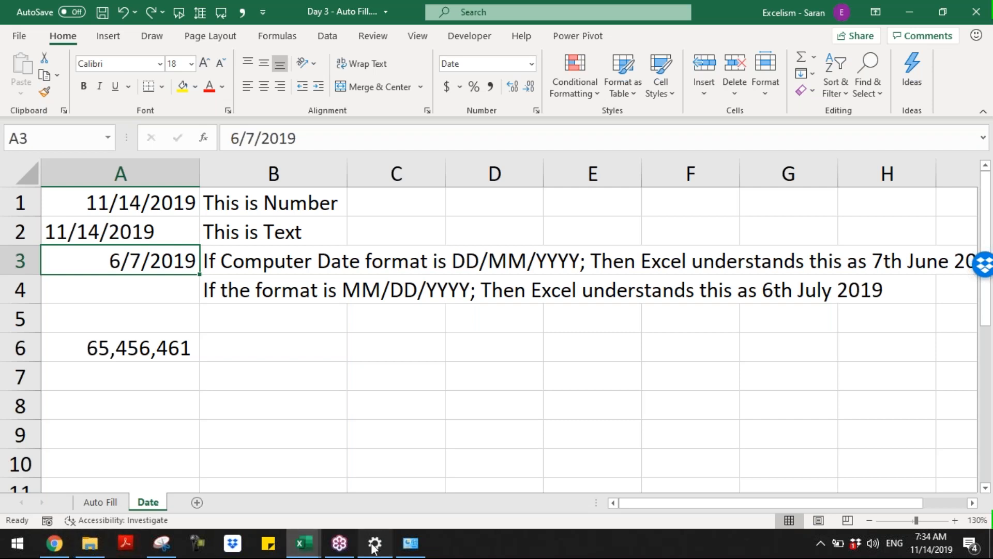
pyautogui.click(413, 544)
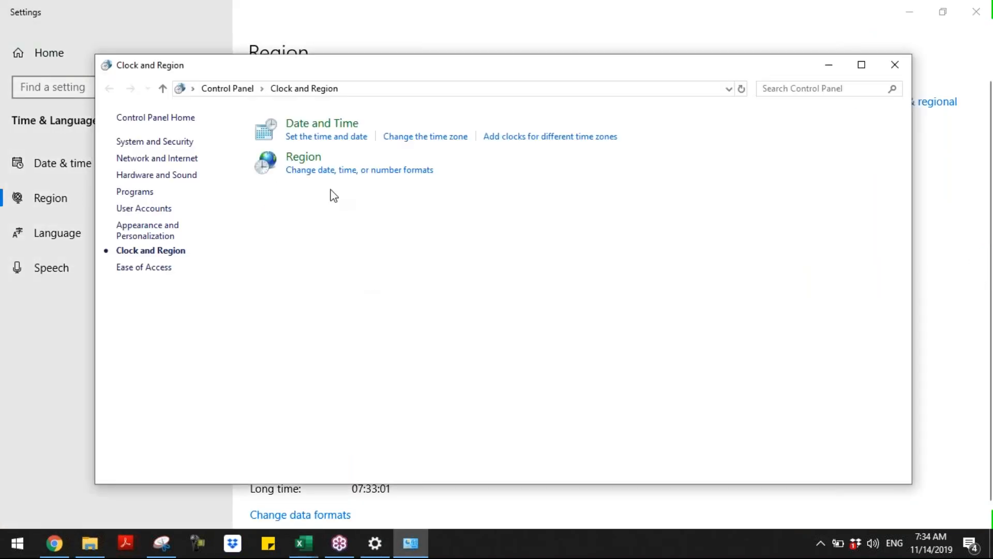
pyautogui.click(331, 173)
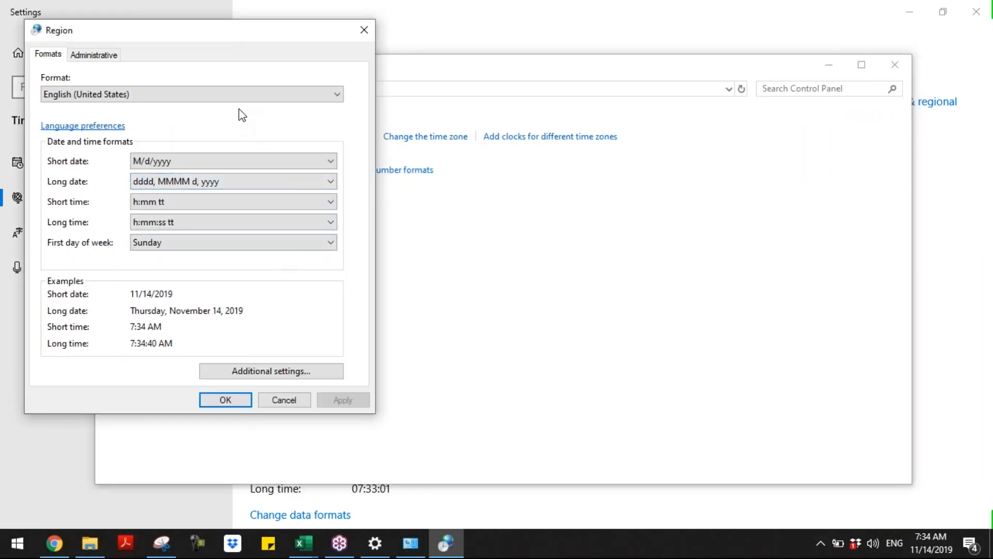
pyautogui.click(241, 99)
pyautogui.click(338, 110)
pyautogui.moveTo(339, 112); pyautogui.dragTo(338, 112)
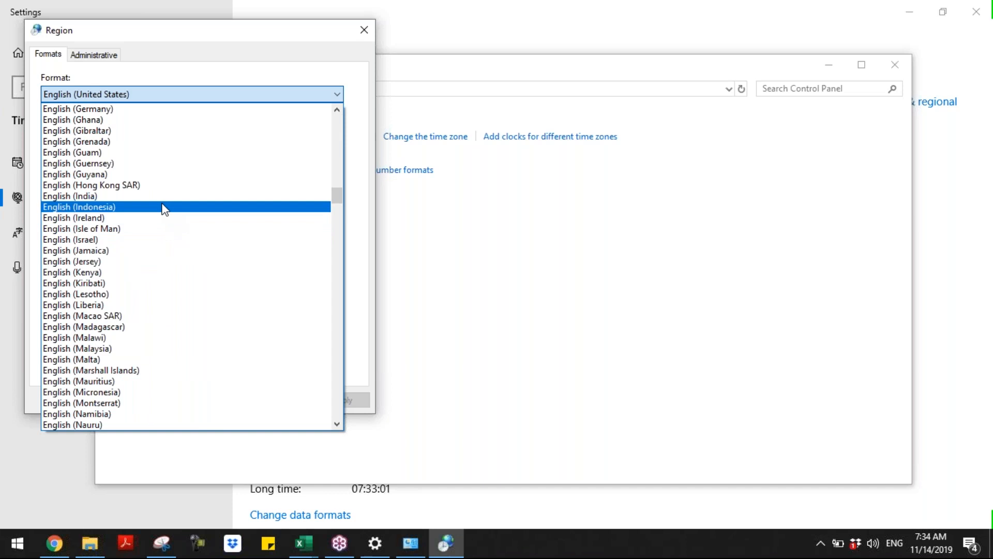
pyautogui.click(161, 197)
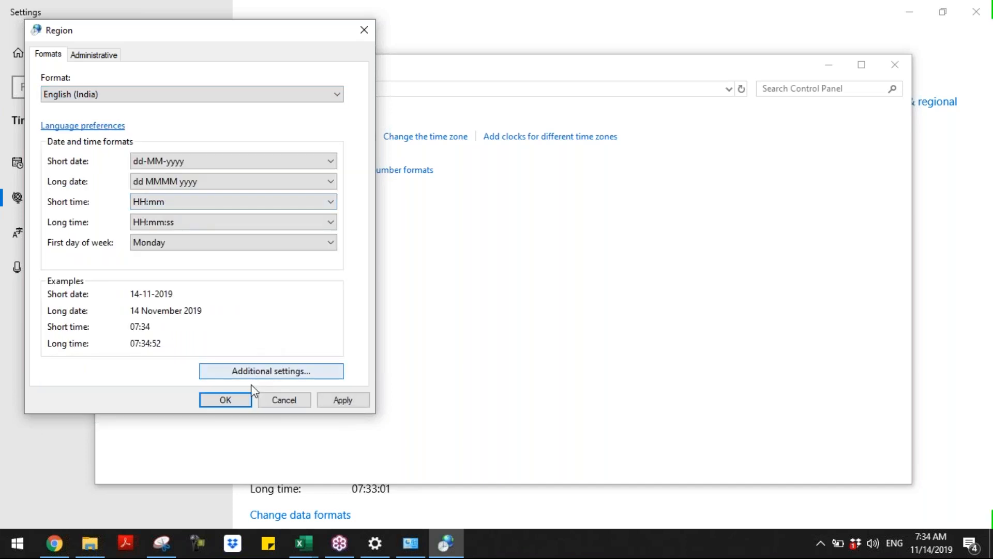
pyautogui.click(338, 400)
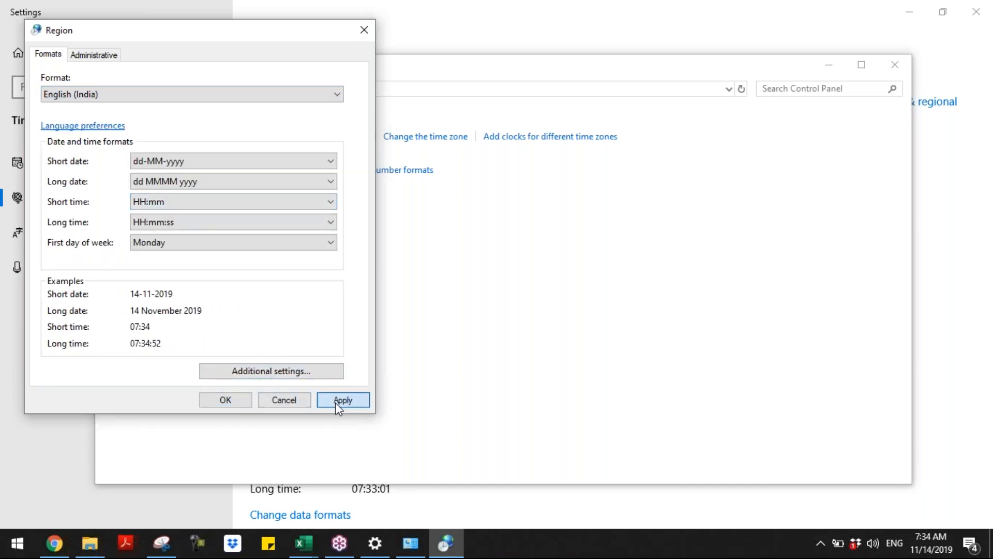
pyautogui.click(277, 373)
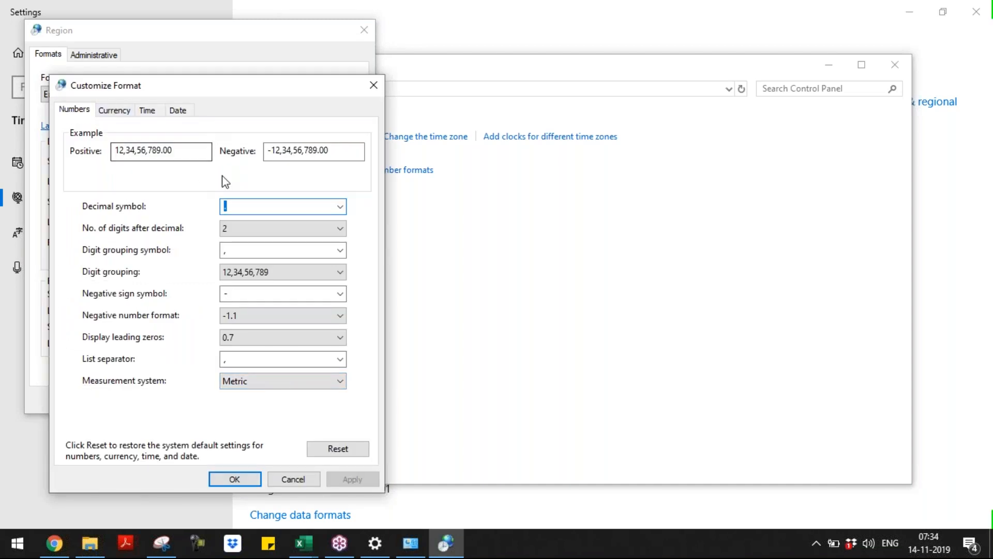
# Set both number and currency digit grouping to 123,456,789 and apply the customization
pyautogui.click(337, 280)
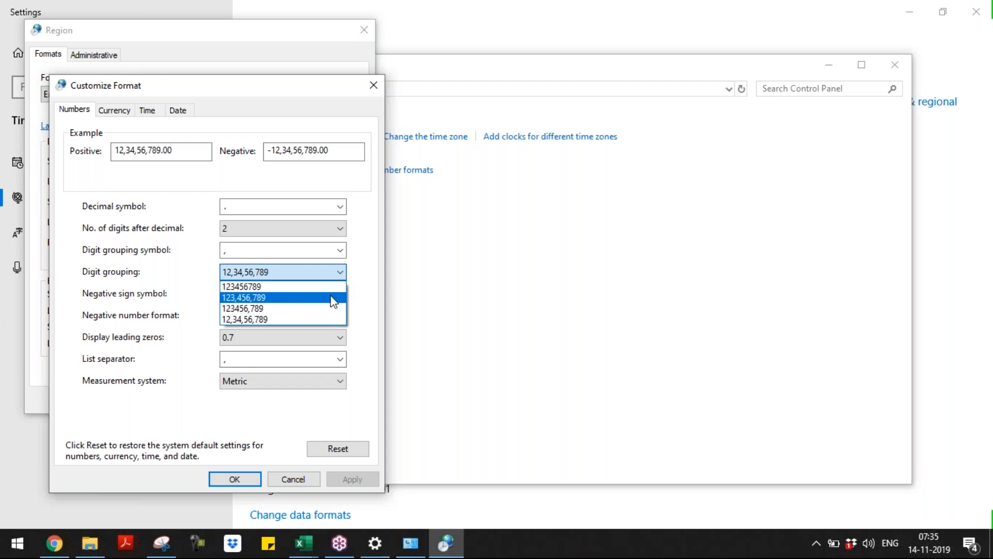
pyautogui.click(334, 299)
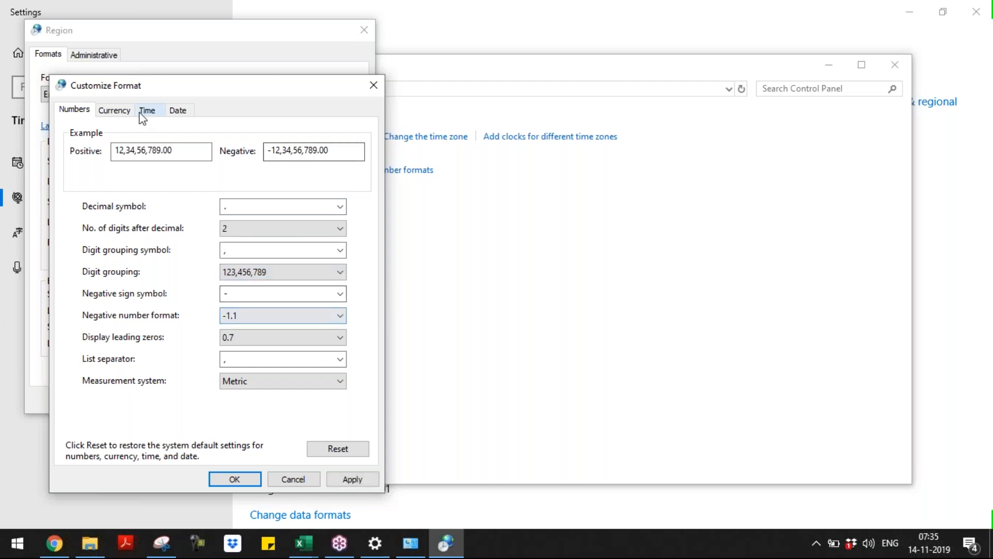
pyautogui.click(118, 111)
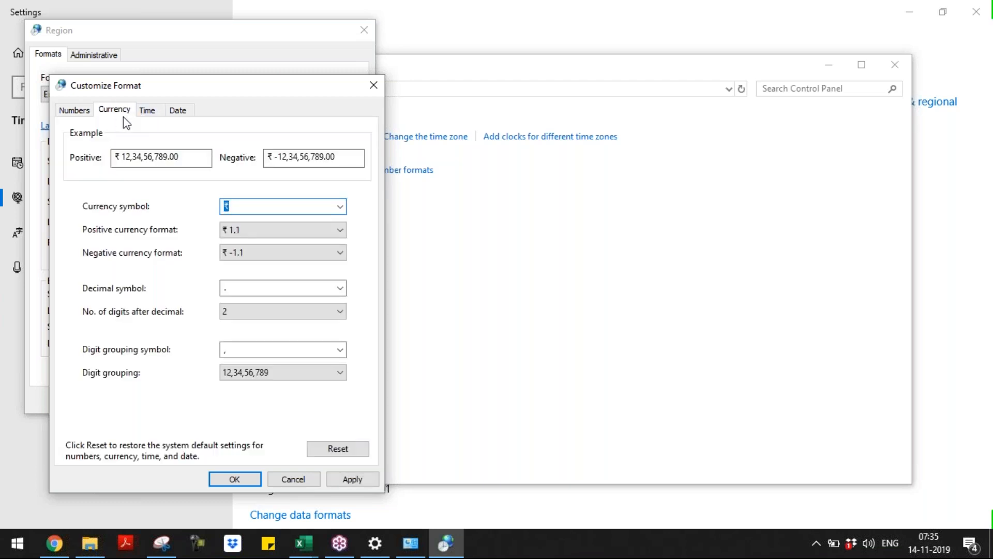
pyautogui.click(302, 377)
pyautogui.click(305, 398)
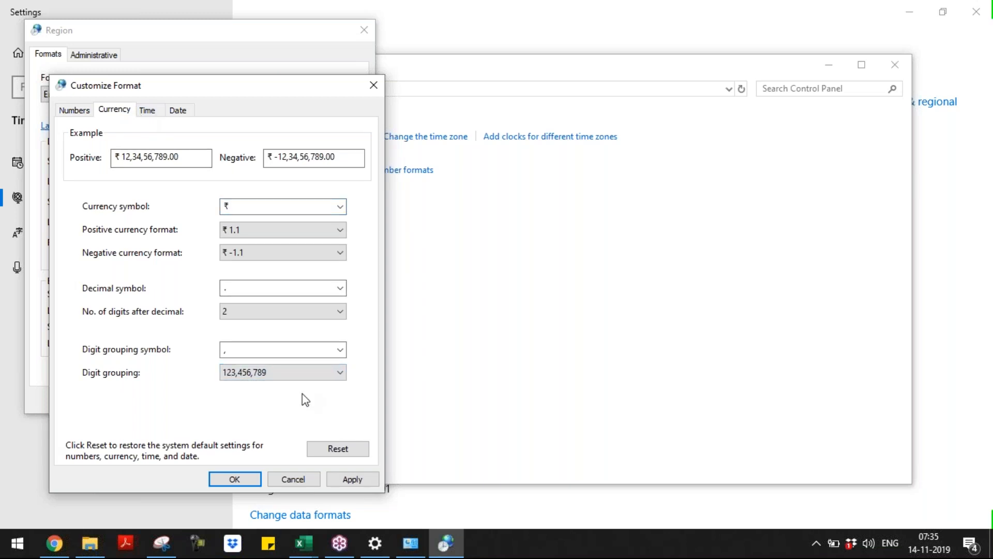
pyautogui.click(153, 111)
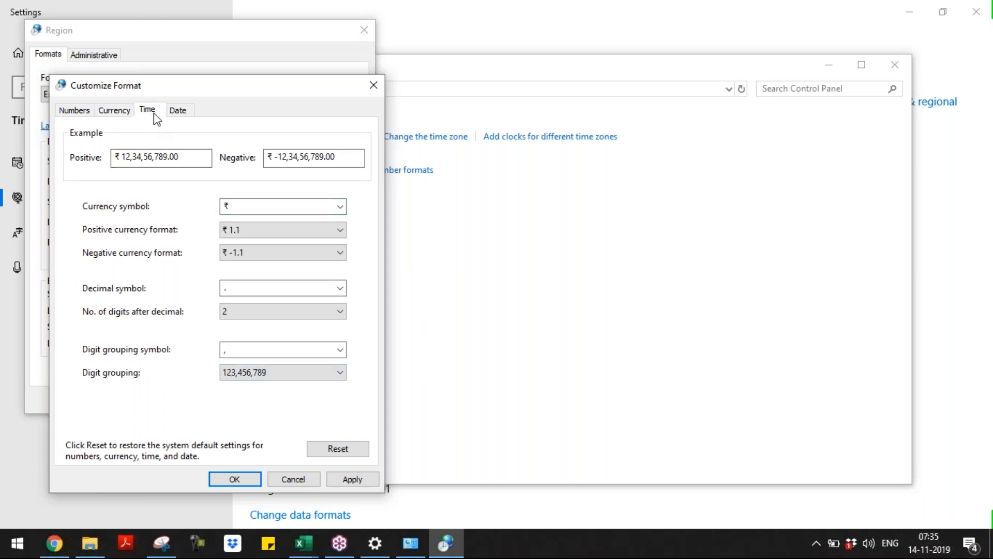
pyautogui.click(179, 111)
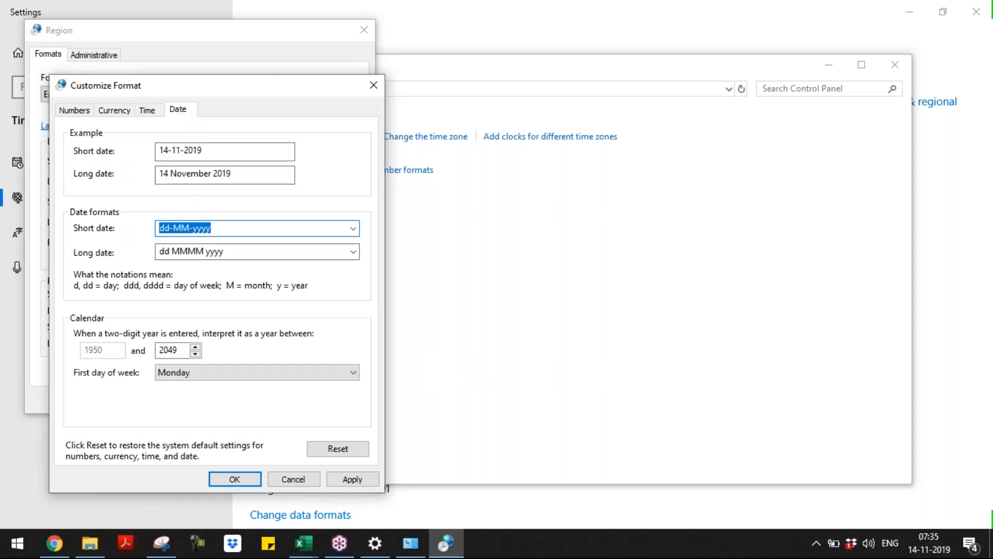
pyautogui.click(78, 110)
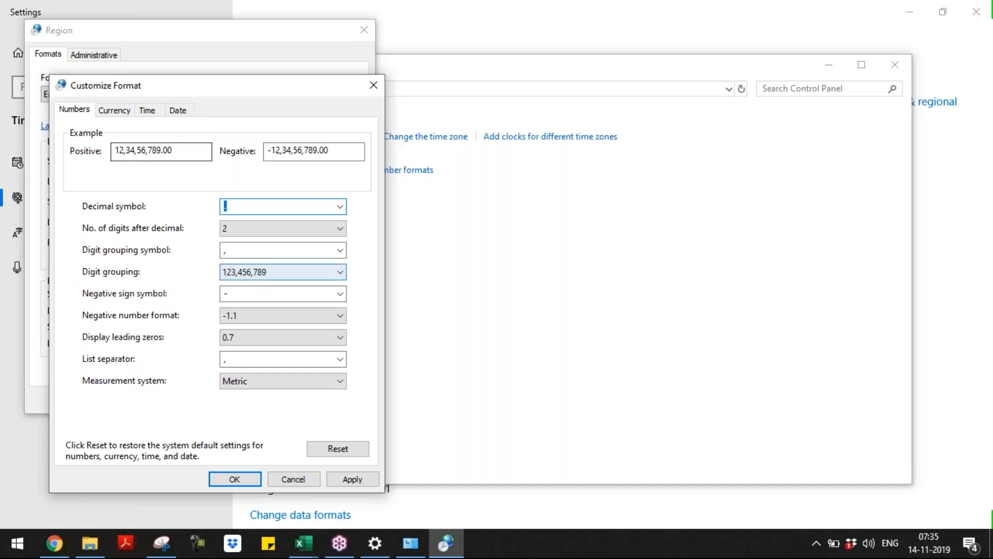
pyautogui.click(362, 477)
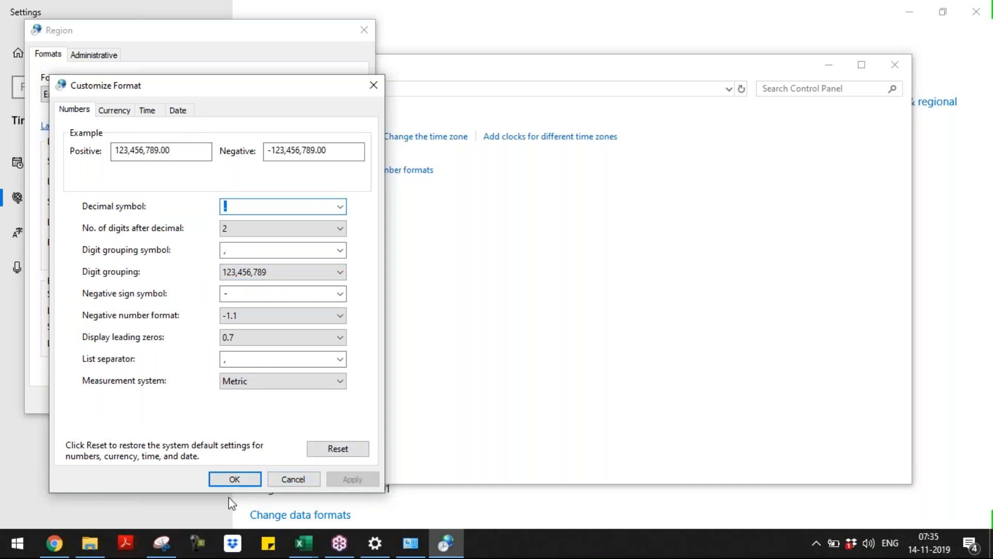
pyautogui.click(244, 472)
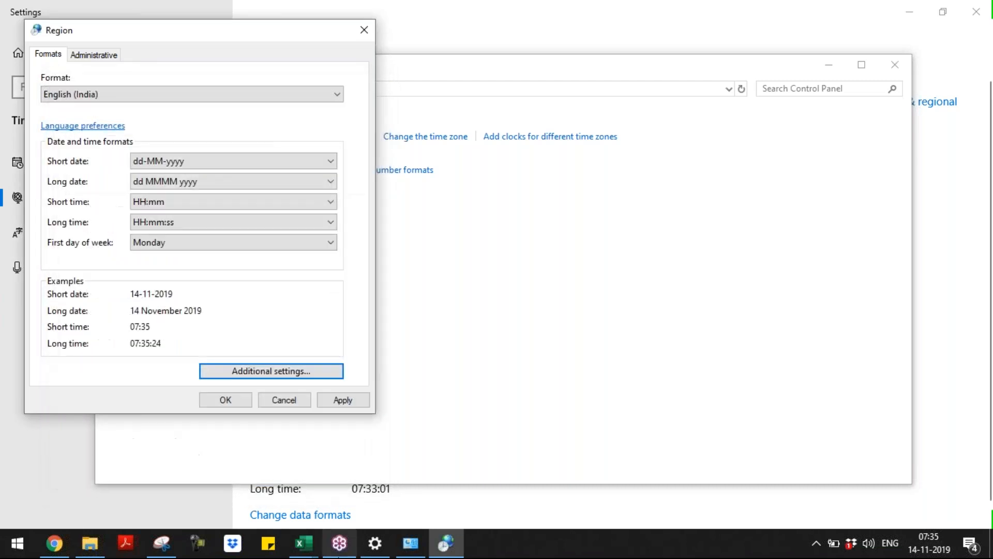
# Switch back to the Day 3 - Auto Fill workbook and check that A6 now reads 65,456,461
pyautogui.moveTo(299, 547)
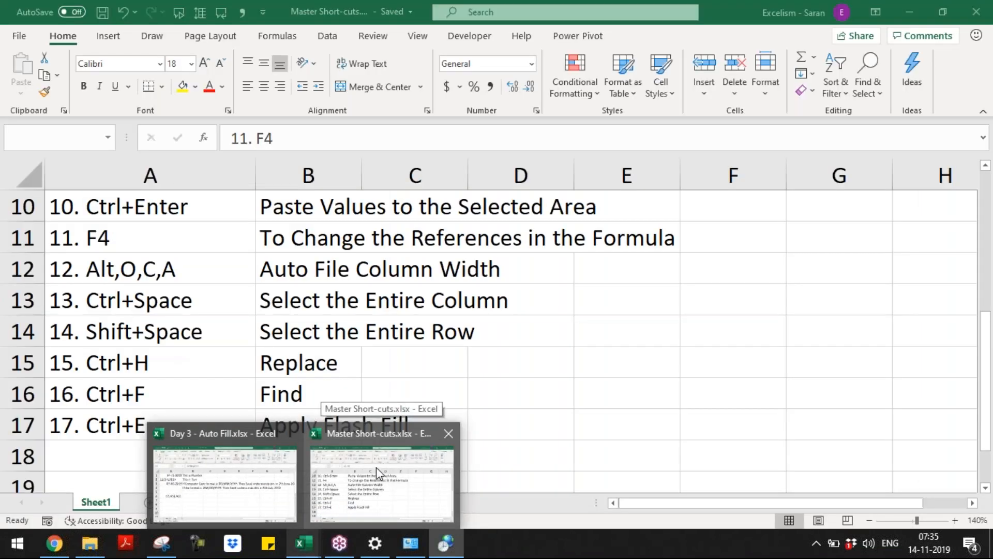
pyautogui.click(377, 467)
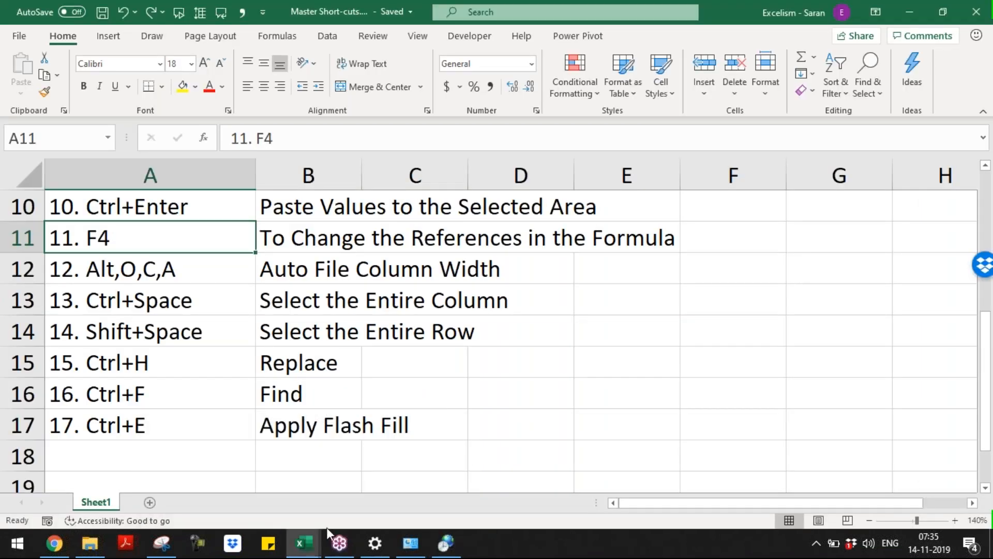
pyautogui.moveTo(316, 539)
pyautogui.click(284, 500)
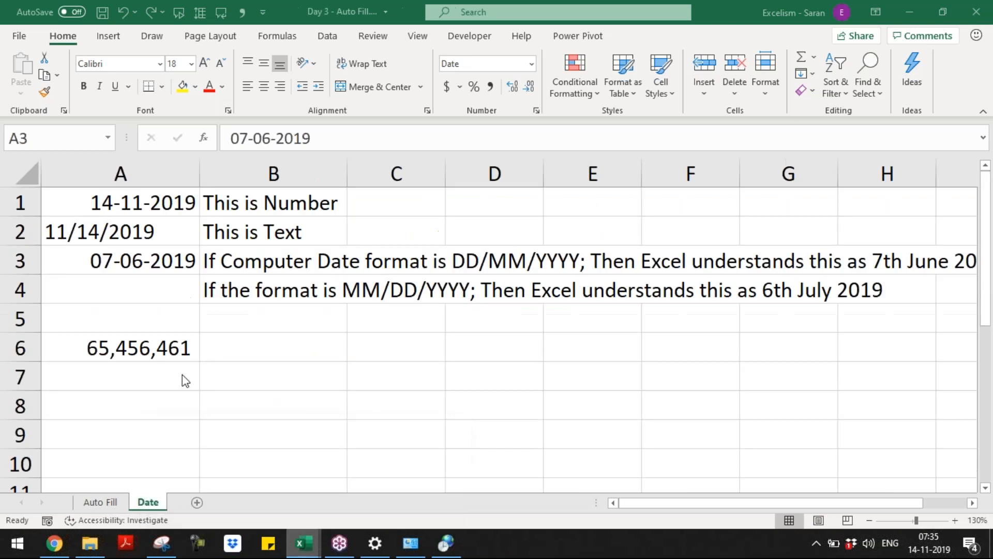
pyautogui.click(126, 345)
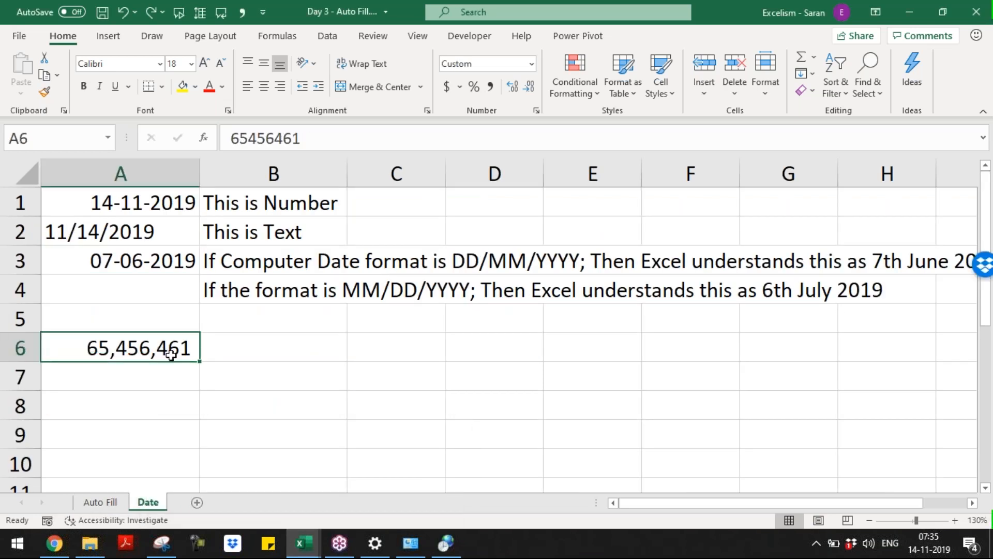
# Reopen the Region's Additional settings and set number digit grouping to 12,34,56,789, keeping Metric
pyautogui.click(412, 541)
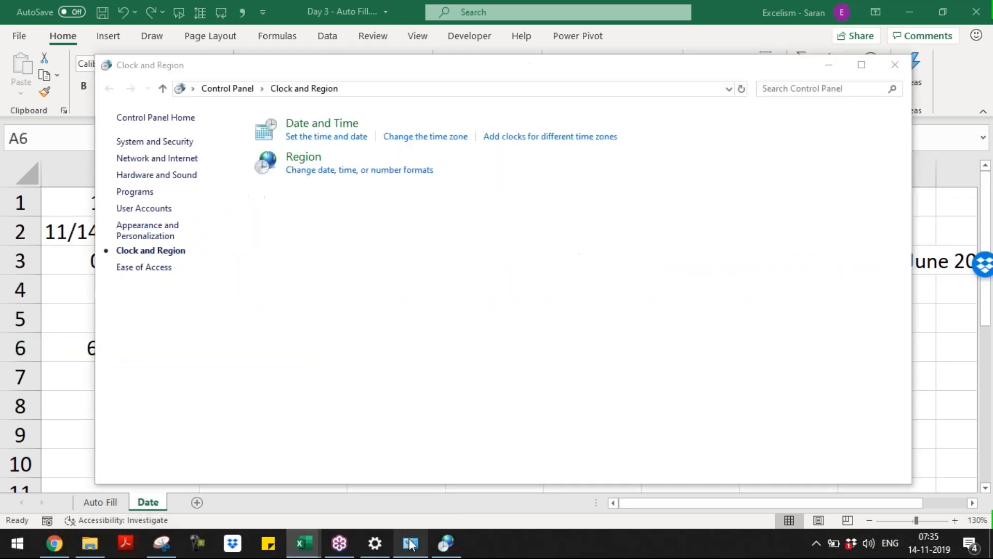
pyautogui.click(379, 176)
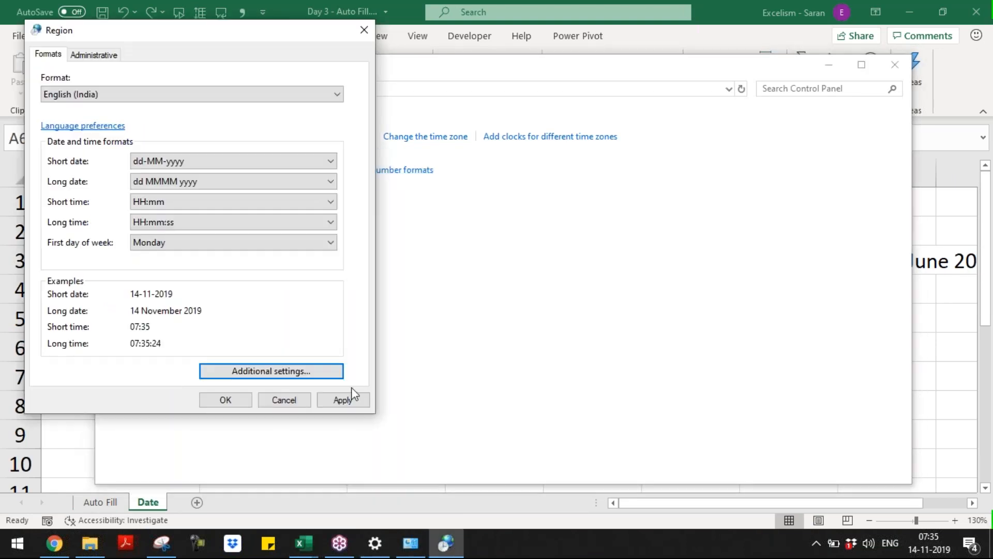
pyautogui.click(326, 377)
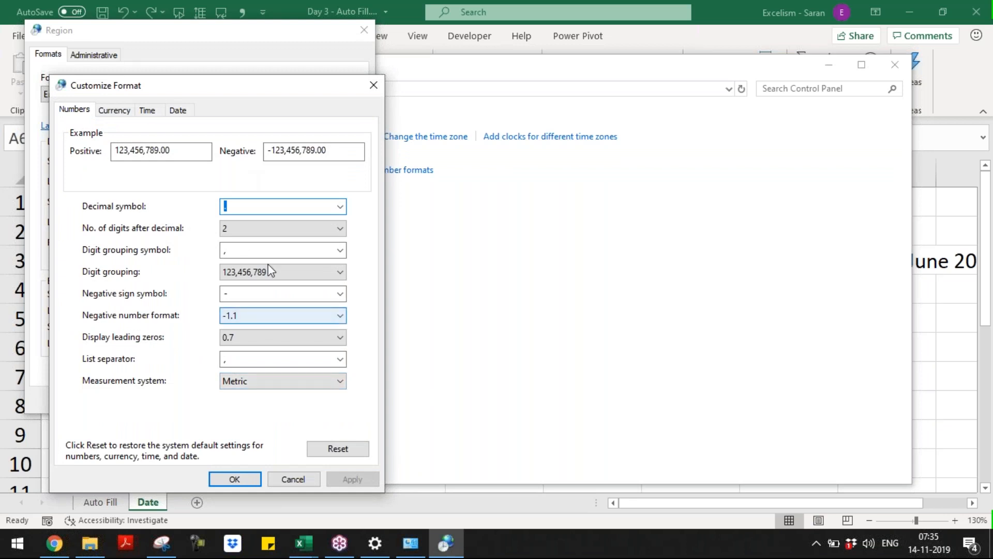
pyautogui.click(276, 273)
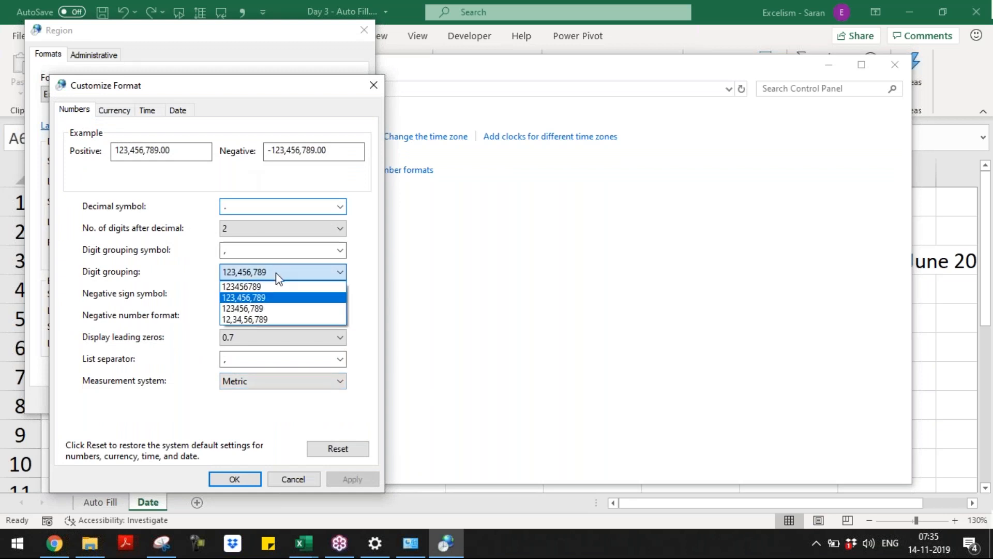
pyautogui.click(287, 319)
pyautogui.click(309, 383)
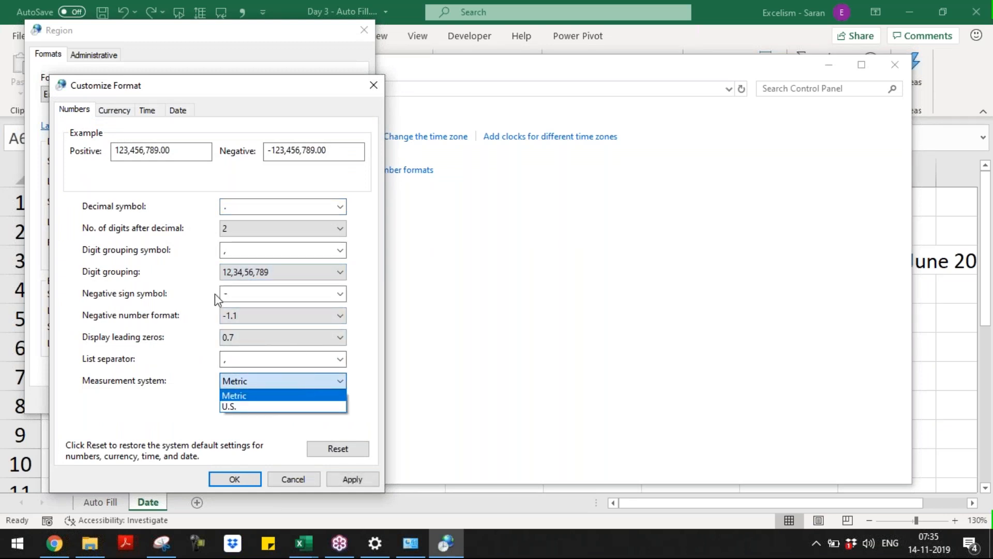
pyautogui.click(157, 238)
# Set currency grouping to 12,34,56,789 with two decimals, then apply and close both dialogs
pyautogui.click(117, 111)
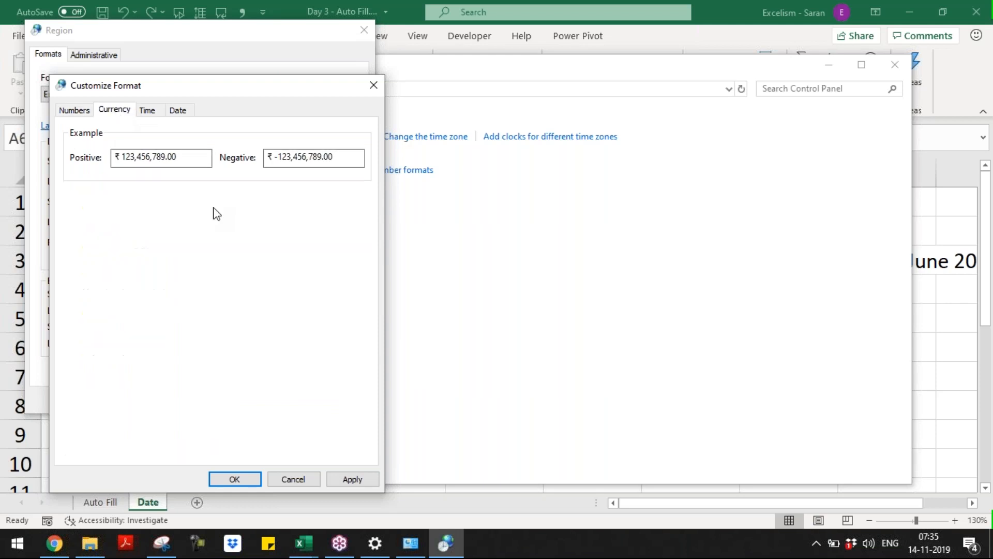
pyautogui.click(284, 313)
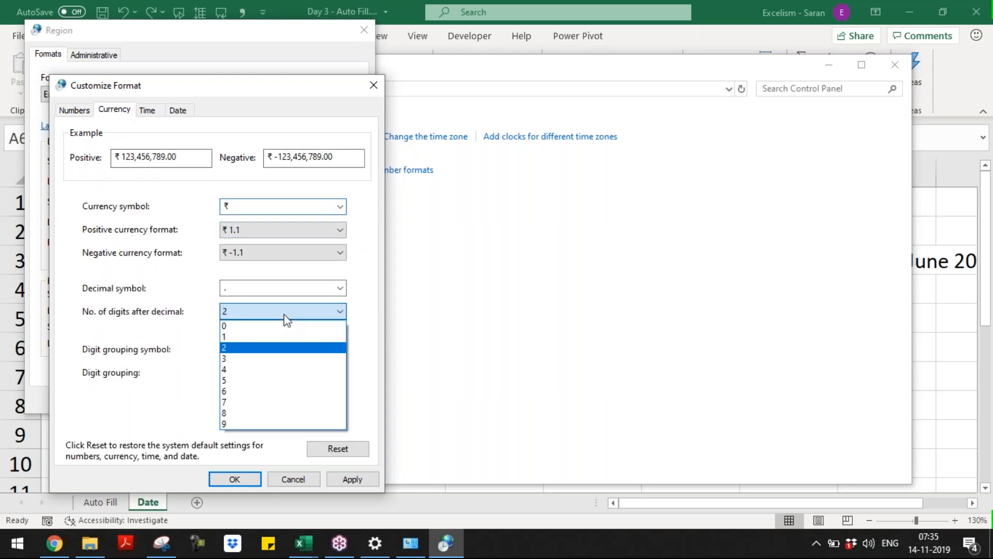
pyautogui.click(294, 347)
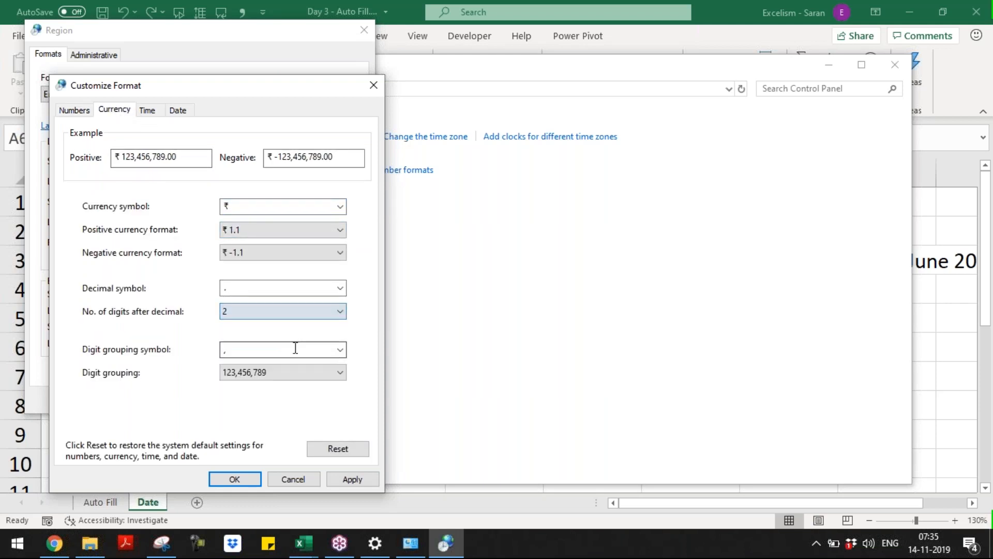
pyautogui.click(309, 384)
pyautogui.click(312, 418)
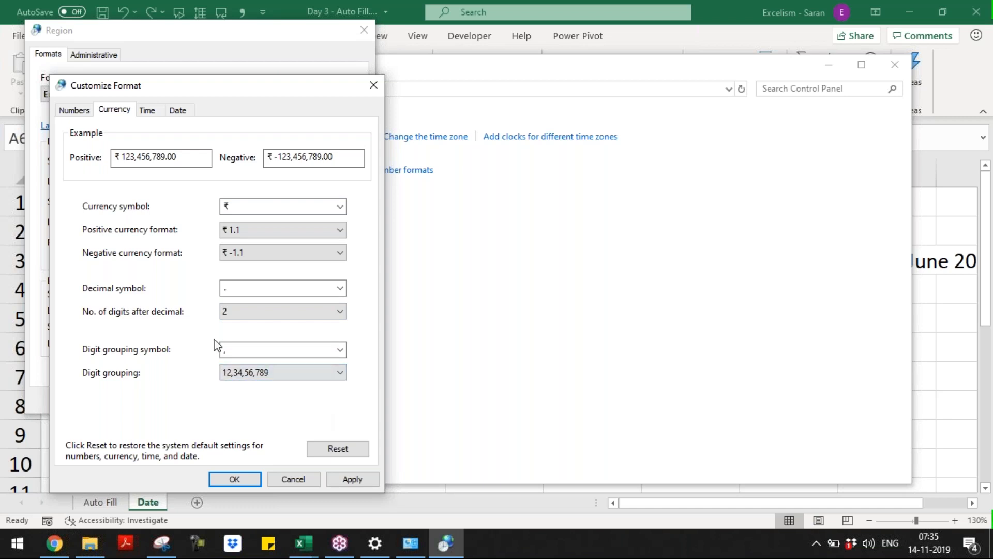
pyautogui.click(350, 480)
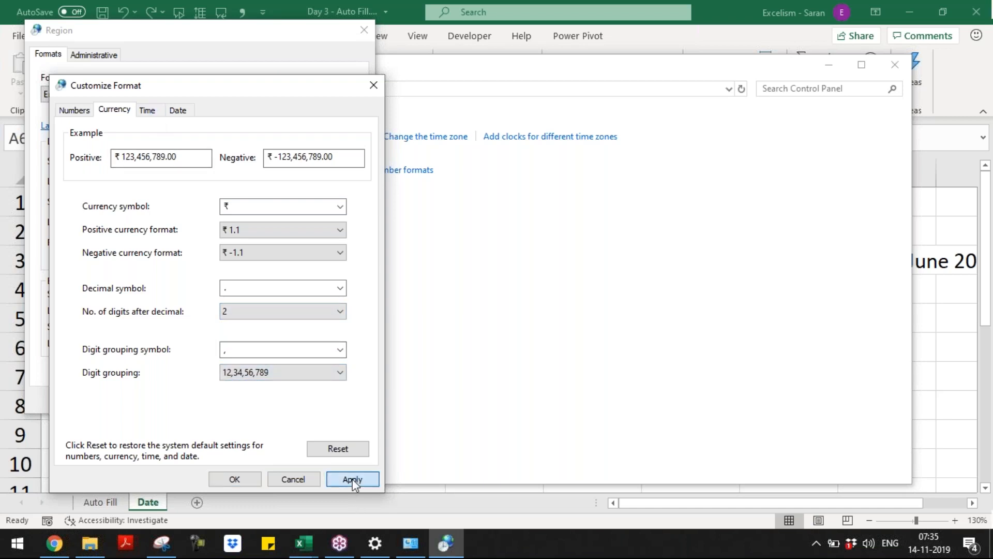
pyautogui.click(234, 479)
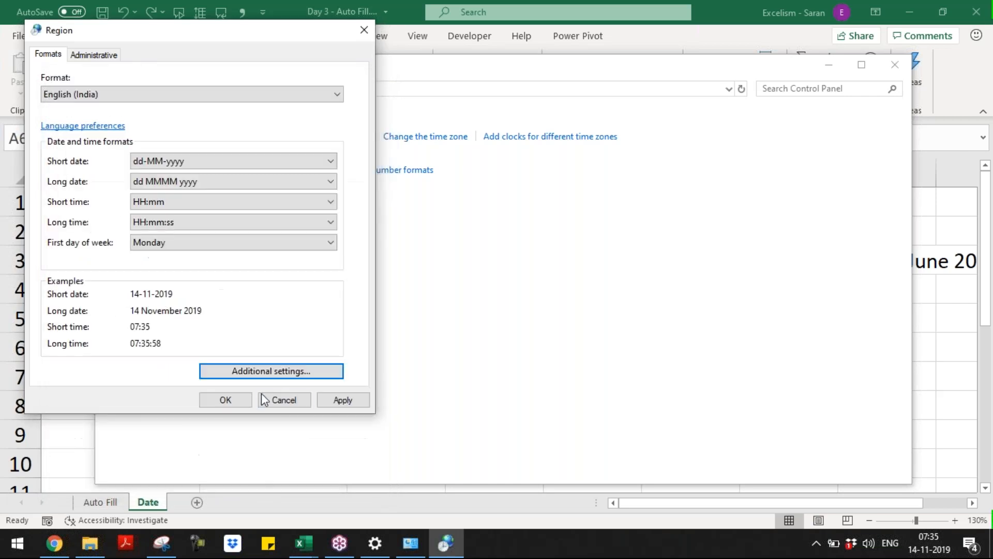
pyautogui.click(343, 405)
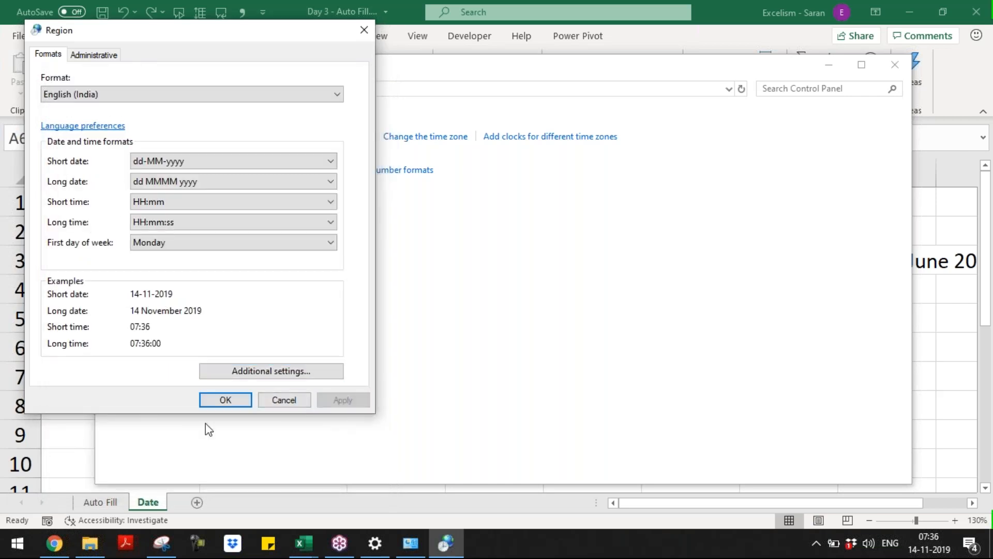
pyautogui.click(216, 407)
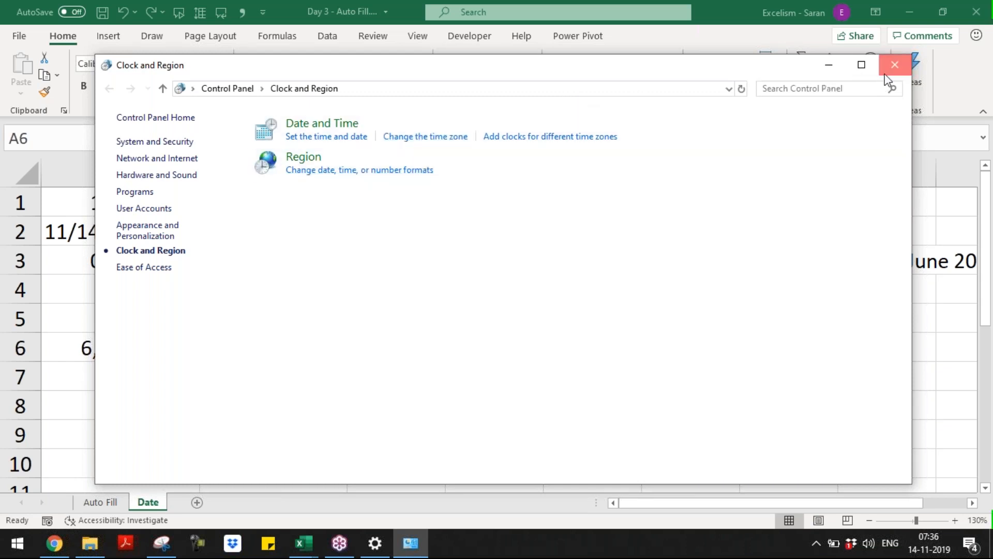
# Close Clock and Region and re-enter A2 to check its text date
pyautogui.click(894, 65)
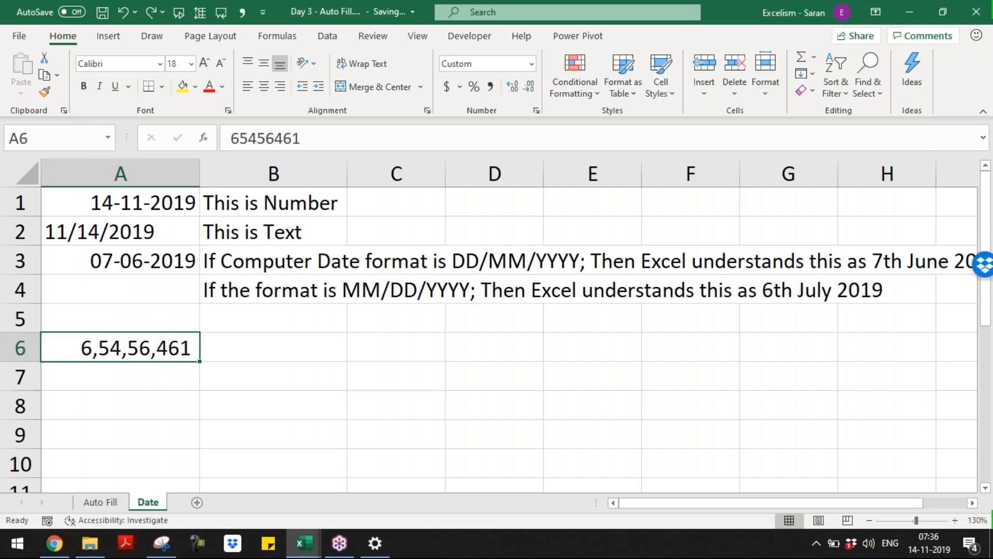
pyautogui.click(146, 232)
pyautogui.press('F2')
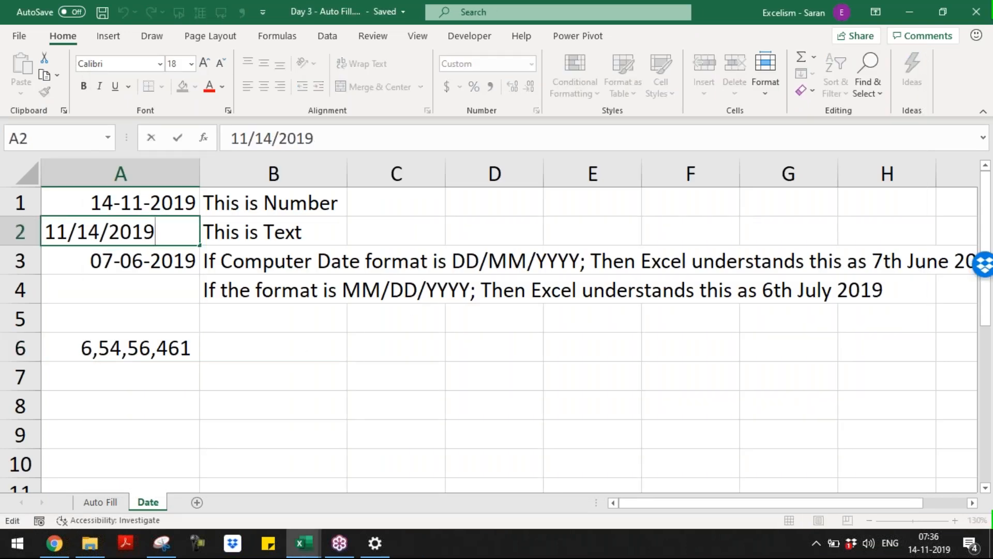
pyautogui.press('Return')
pyautogui.press('Up')
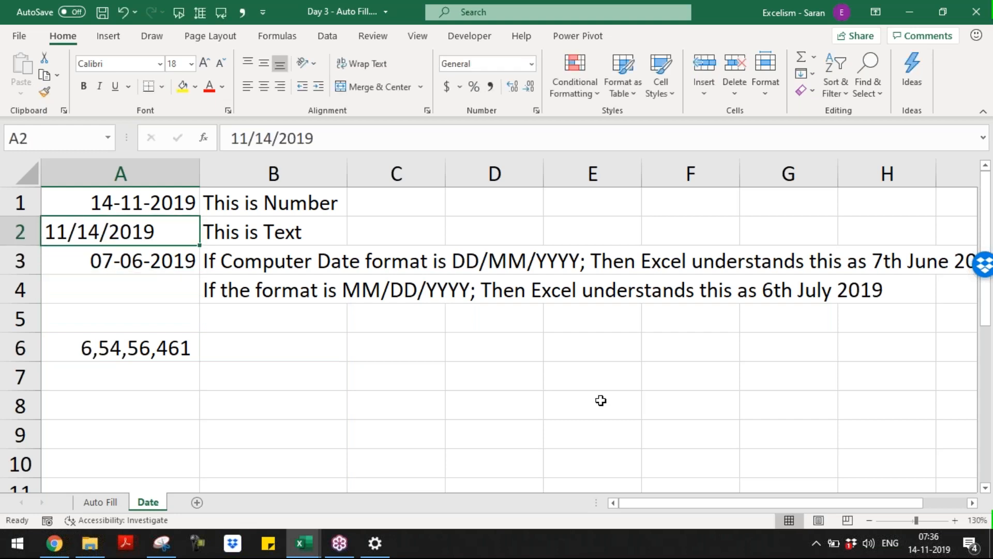
# Enter 14/11/2019, 15/11/2019 and 16/11/2019 in A8:A10 and select the three dates
pyautogui.moveTo(937, 551)
pyautogui.press('Down')
pyautogui.press('Down')
pyautogui.press('Down')
pyautogui.press('Down')
pyautogui.press('Down')
pyautogui.press('Down')
pyautogui.press('Down')
pyautogui.press('Down')
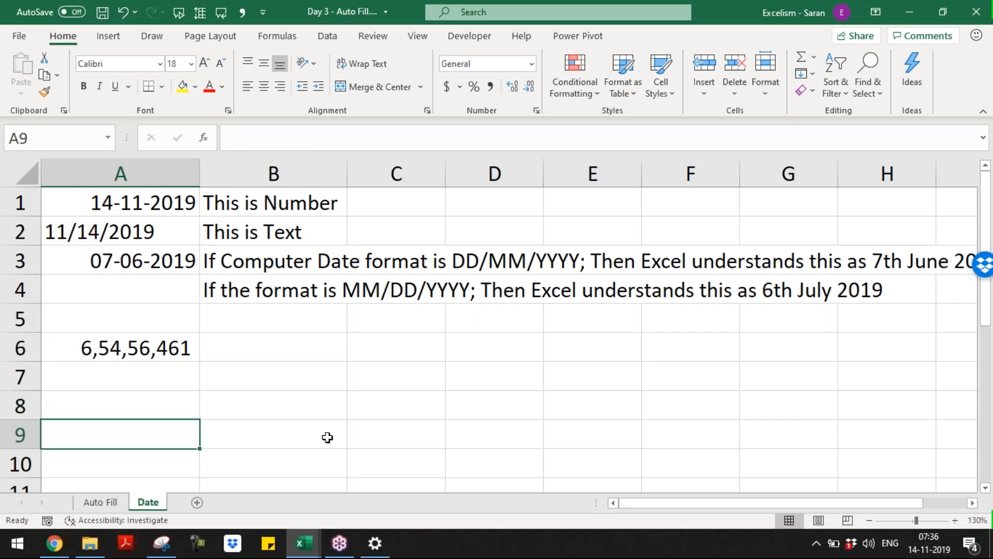
pyautogui.press('Down')
pyautogui.press('Down')
pyautogui.press('Down')
pyautogui.press('Down')
pyautogui.press('Up')
pyautogui.press('Up')
pyautogui.press('Up')
pyautogui.press('Up')
pyautogui.press('Up')
pyautogui.press('Up')
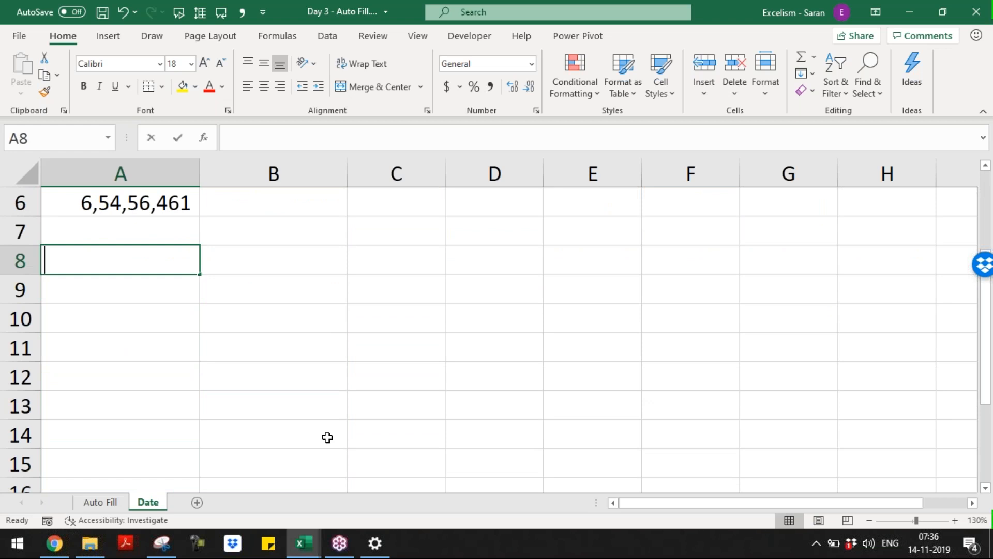
pyautogui.write('14/11/50')
pyautogui.press('BackSpace')
pyautogui.press('BackSpace')
pyautogui.write('2019')
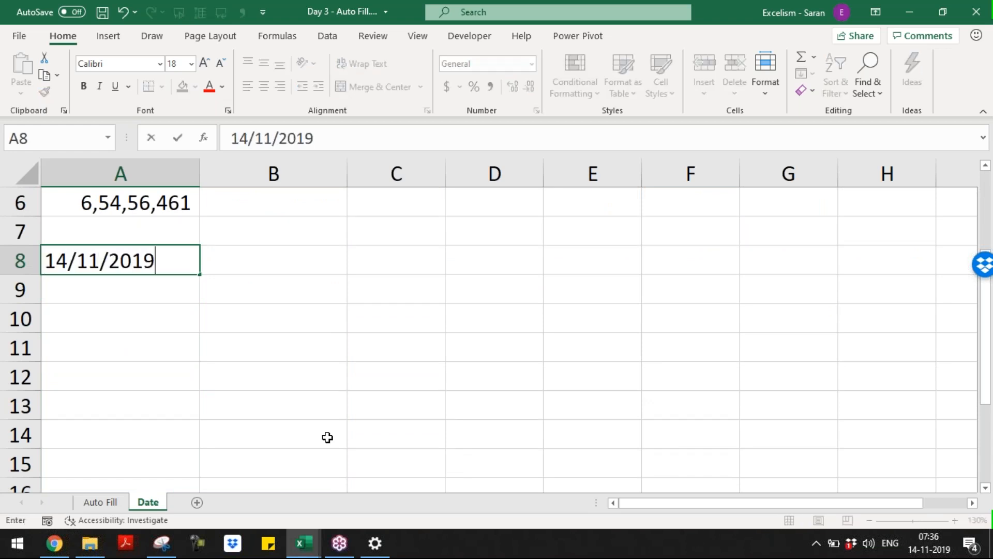
pyautogui.hotkey('ctrl', 'Return')
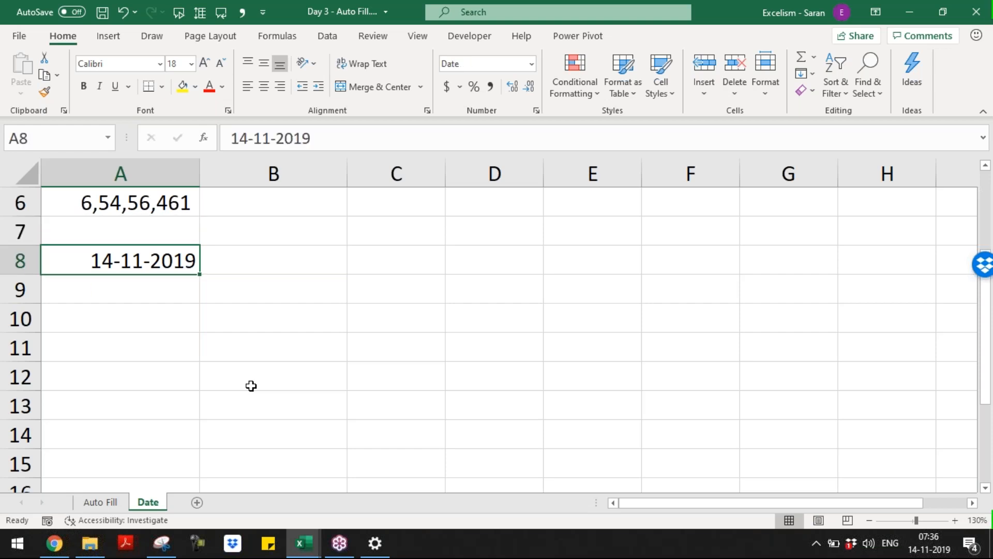
pyautogui.press('Down')
pyautogui.write('15/11/2019')
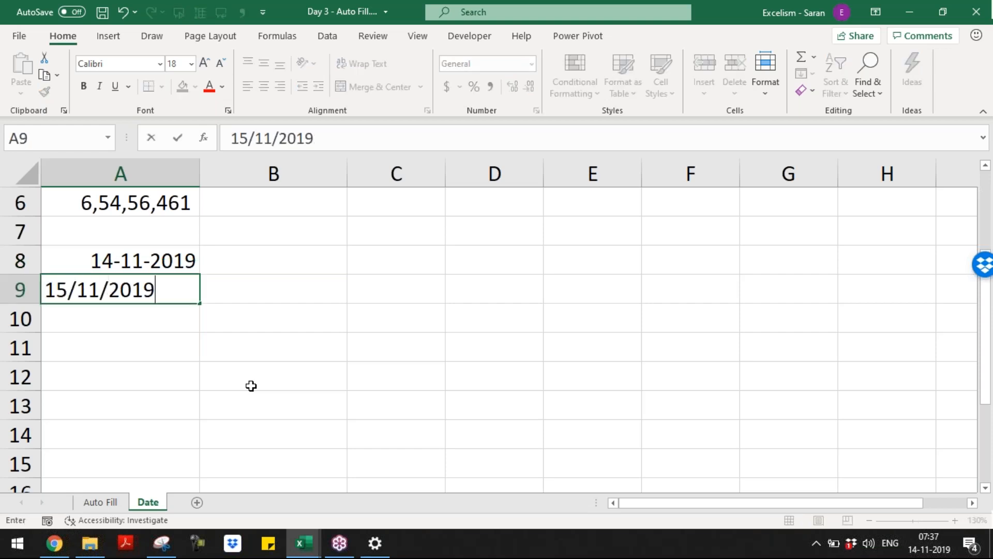
pyautogui.press('Return')
pyautogui.write('16/11/2')
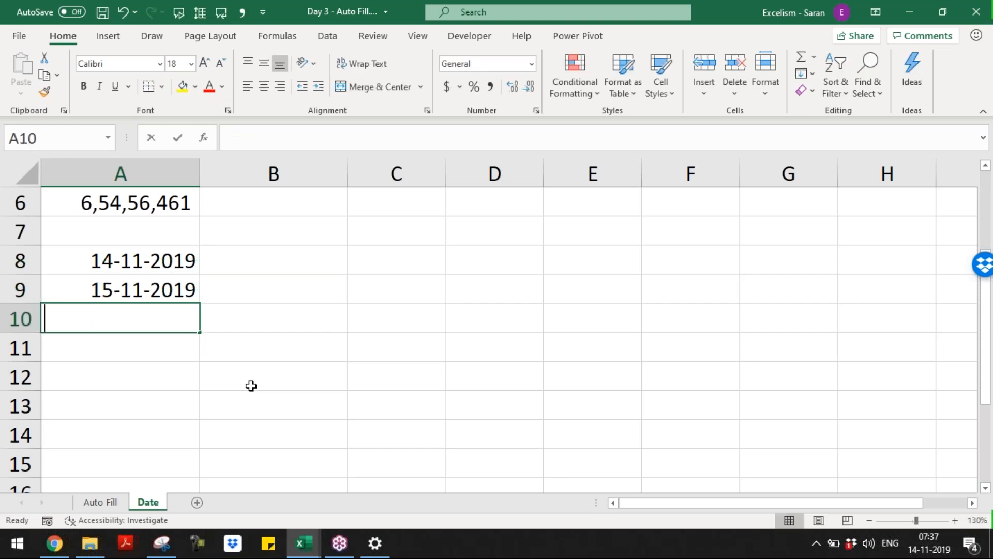
pyautogui.write('019')
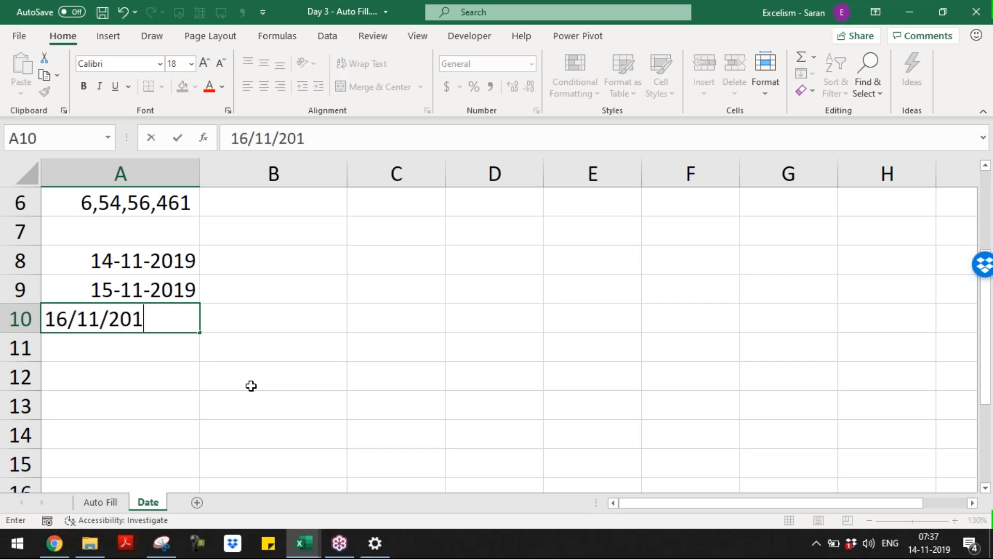
pyautogui.press('Return')
pyautogui.press('Up')
pyautogui.press('Up')
pyautogui.hotkey('shift', 'Down')
pyautogui.hotkey('shift', 'Down')
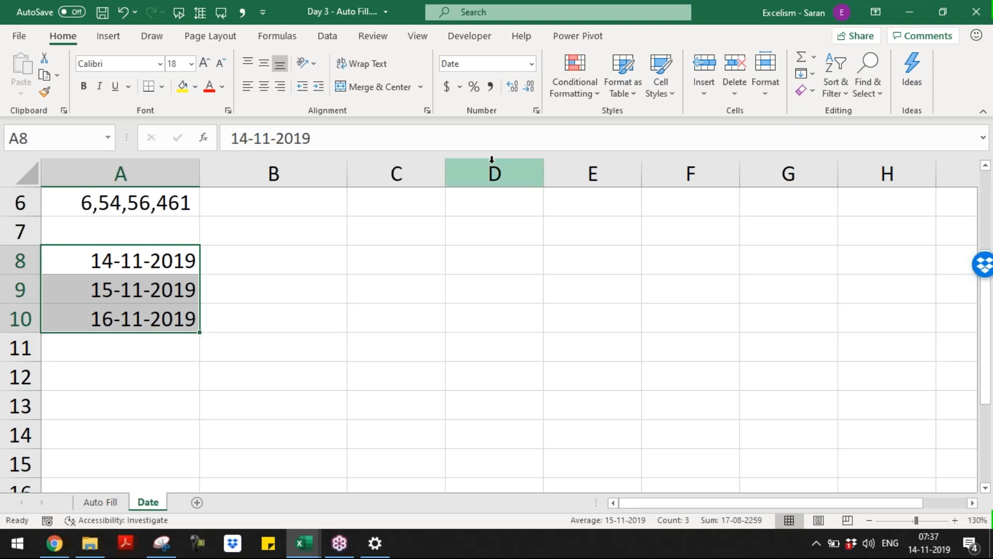
# Clear the formats of A8:A10 so they show serial numbers 43783, 43784 and 43785
pyautogui.click(532, 64)
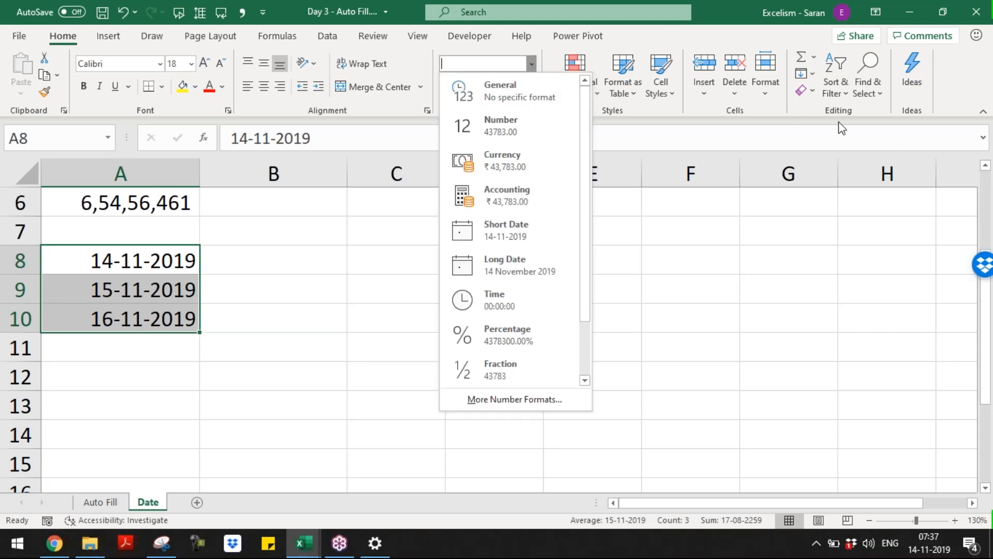
pyautogui.click(820, 113)
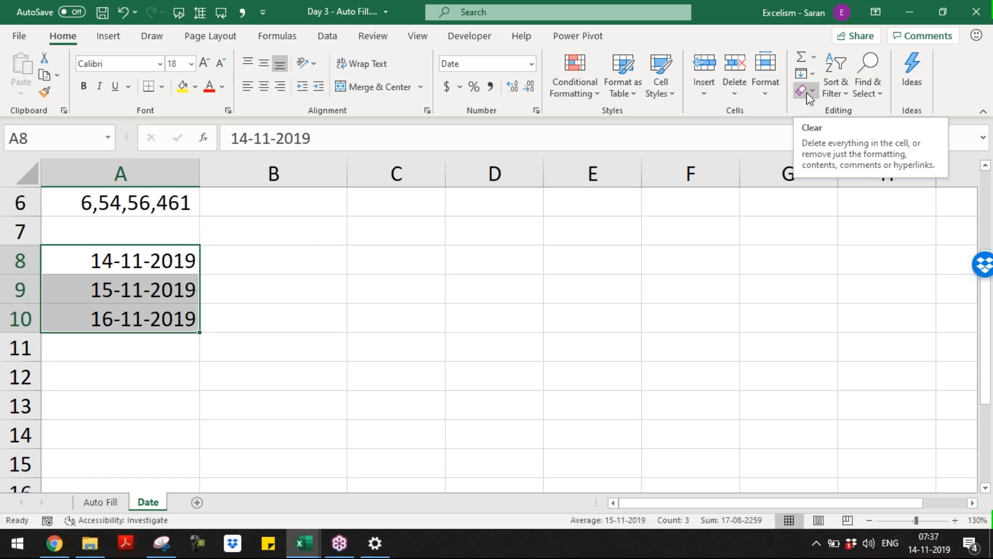
pyautogui.click(806, 92)
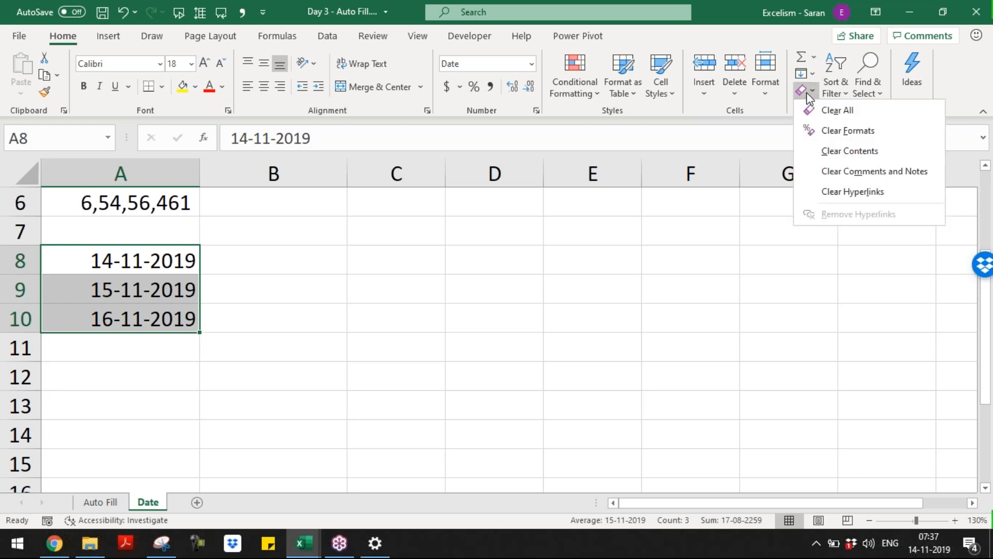
pyautogui.click(843, 132)
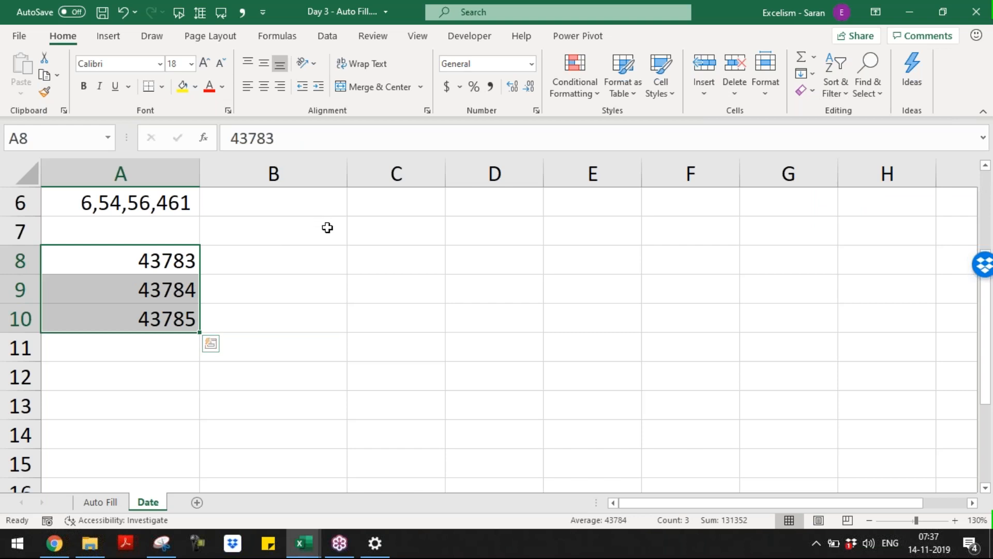
# Type '14/11/2019 means 43783', '15/11/2019 means 43784' and '16/11/2019 means 43785' in B8:B10
pyautogui.click(341, 251)
pyautogui.write('1')
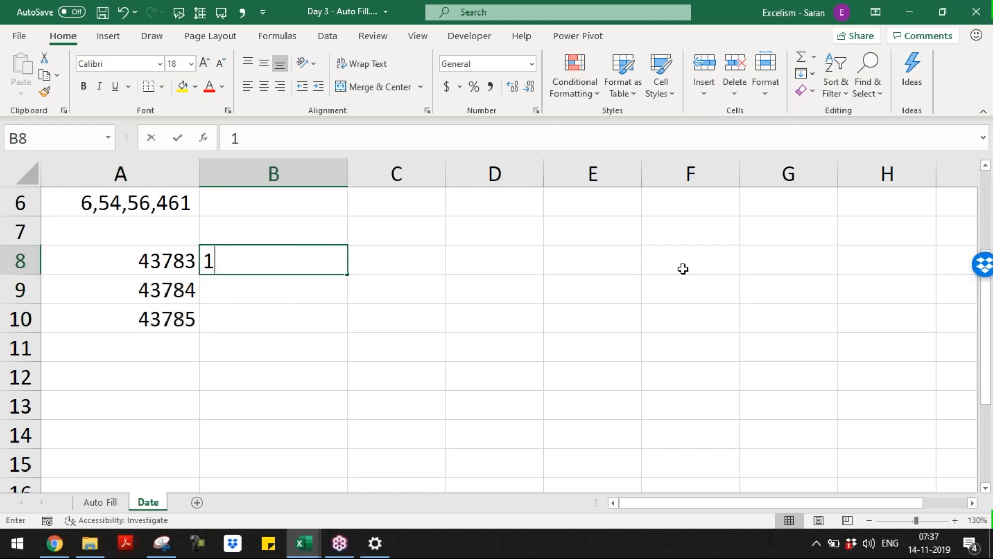
pyautogui.write('4/11/2019 mee')
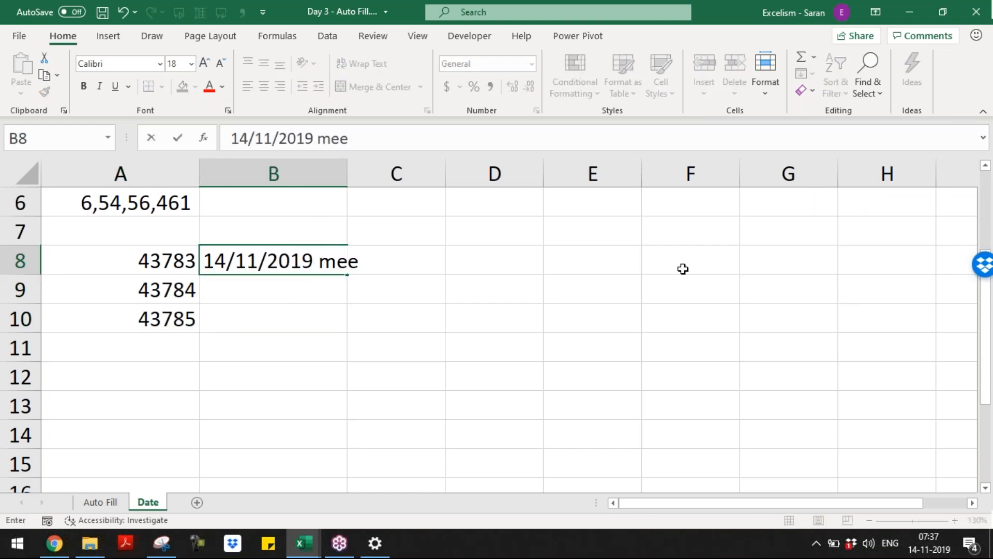
pyautogui.press('BackSpace')
pyautogui.write('ans 43783')
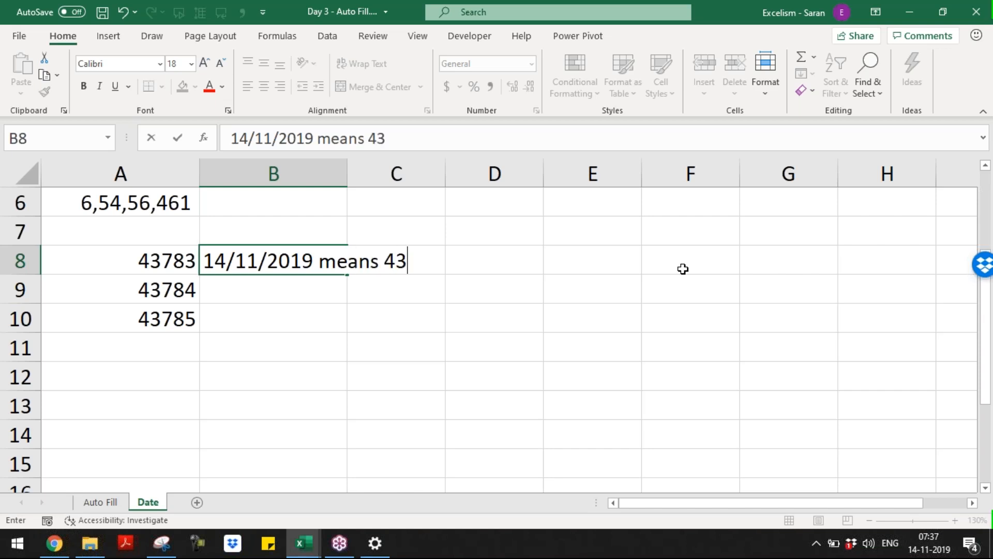
pyautogui.press('Return')
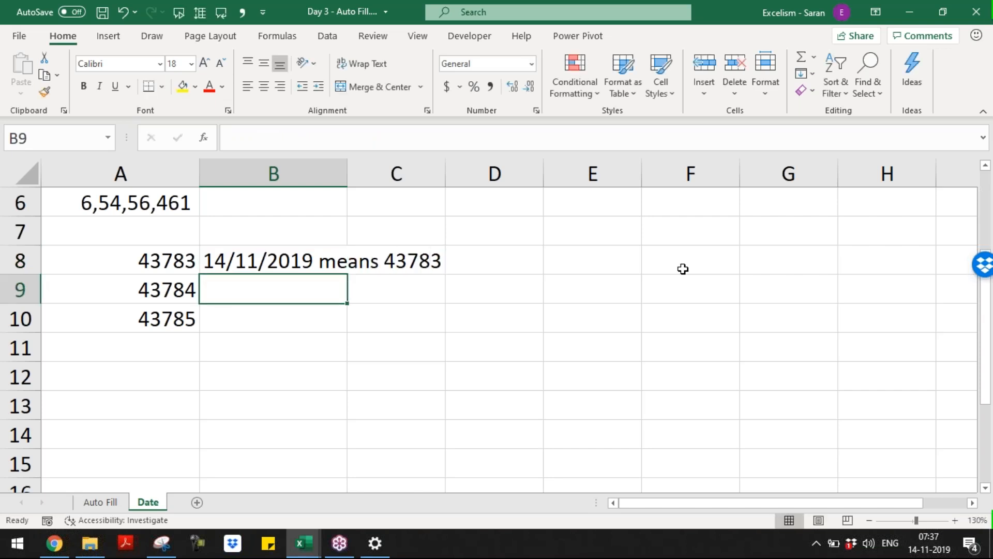
pyautogui.write('15/11/20')
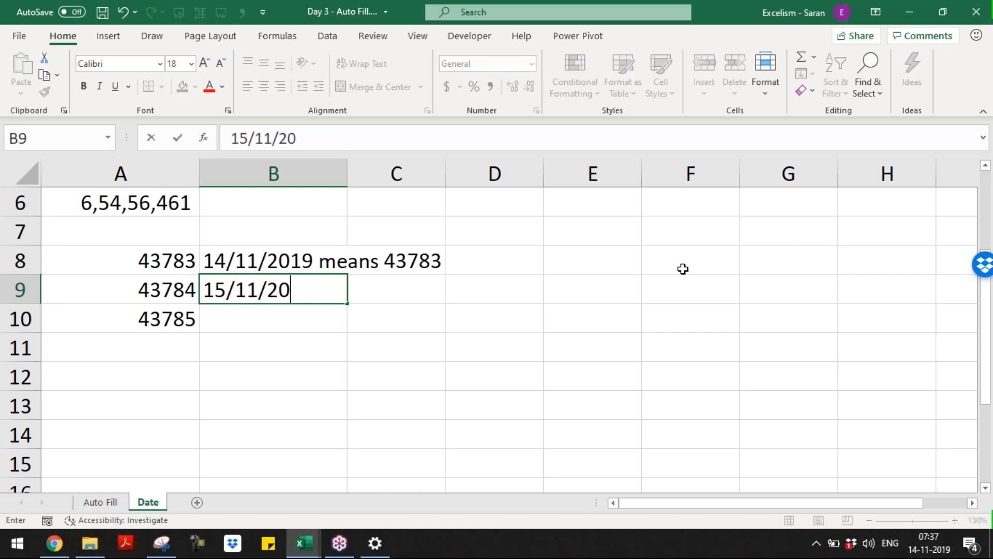
pyautogui.write('19 means ')
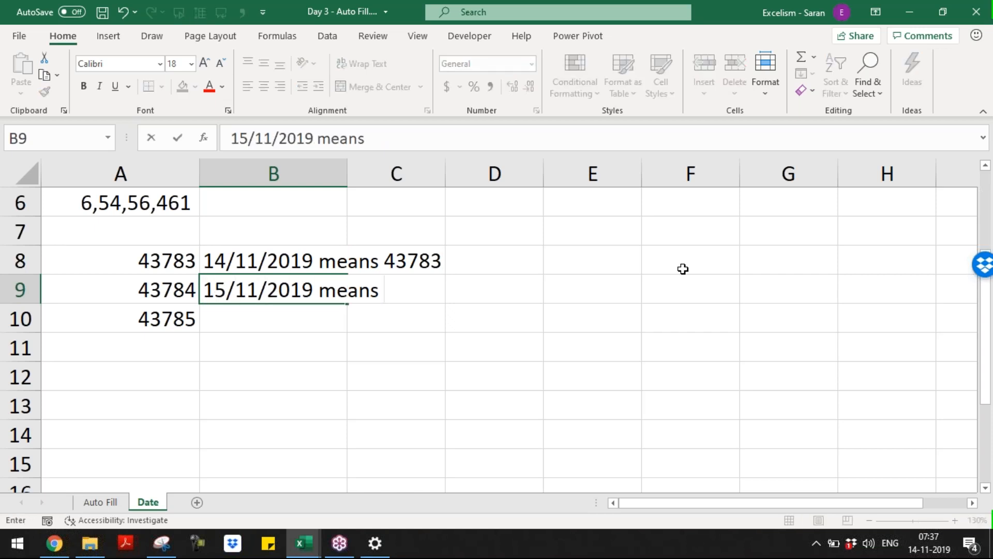
pyautogui.write('43784')
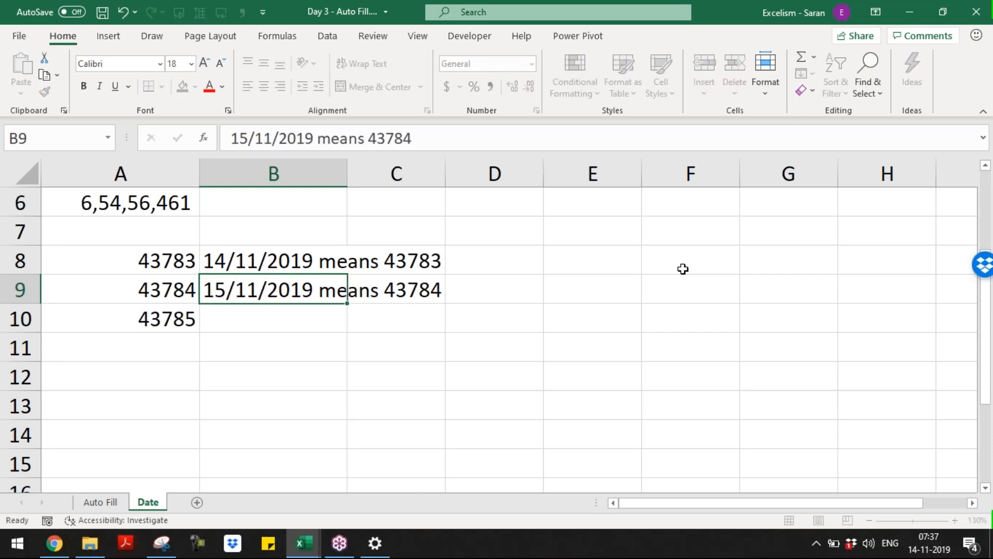
pyautogui.press('Return')
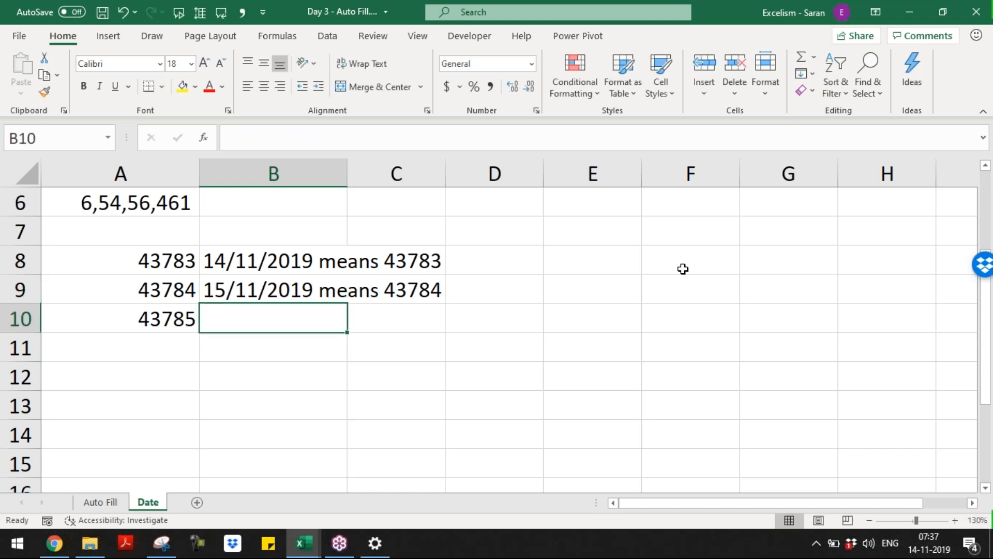
pyautogui.hotkey('ctrl', 'e')
pyautogui.press('Return')
pyautogui.write('16/11/2019')
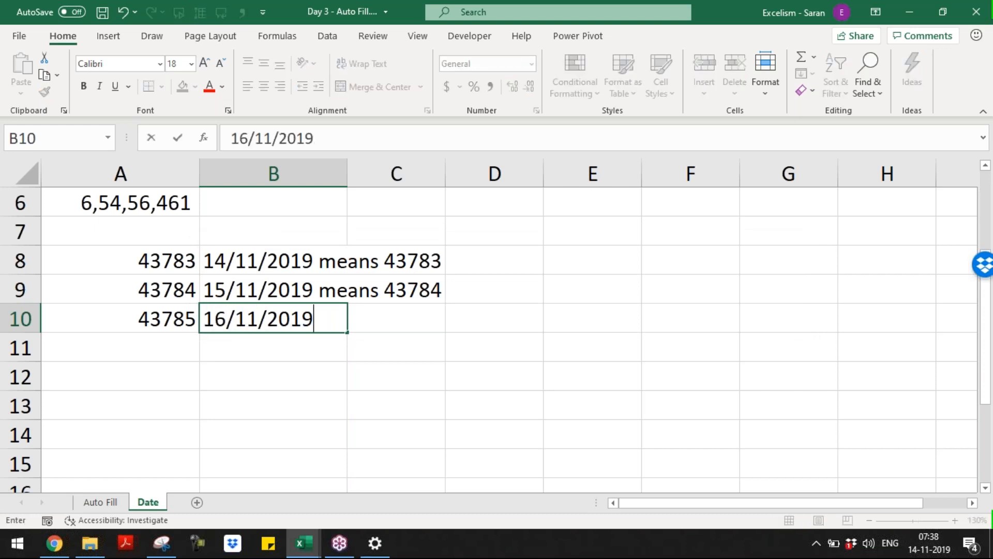
pyautogui.write(' means 43785')
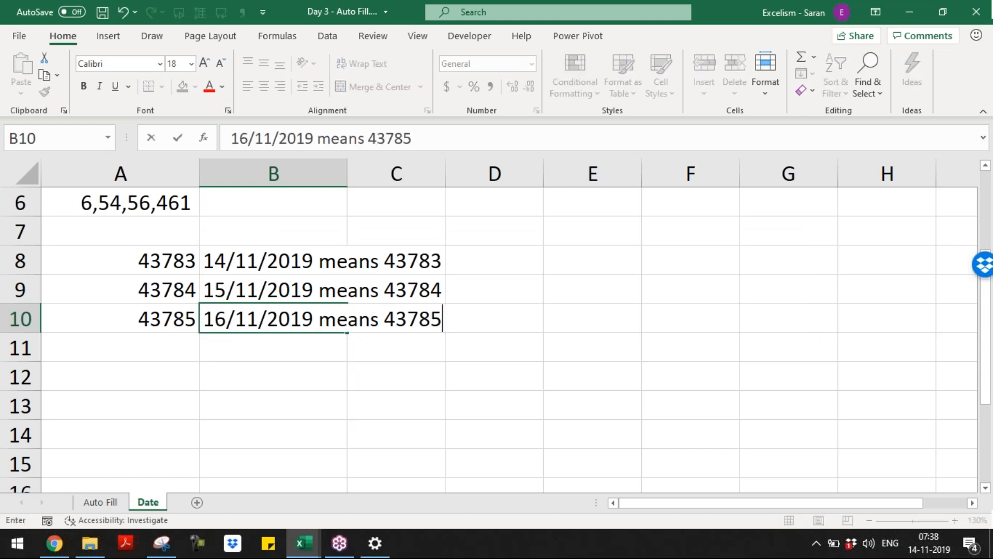
pyautogui.press('Return')
pyautogui.press('Left')
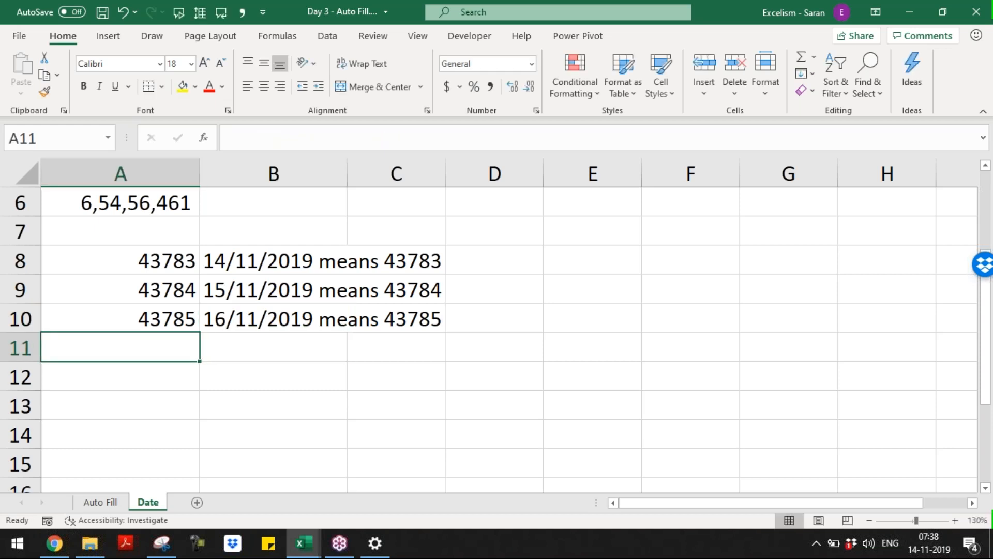
# Add 'Logic?' in A11 and, in A12, the explanation that each day adds 1 to the previous number
pyautogui.write('Ter')
pyautogui.press('BackSpace')
pyautogui.press('BackSpace')
pyautogui.press('BackSpace')
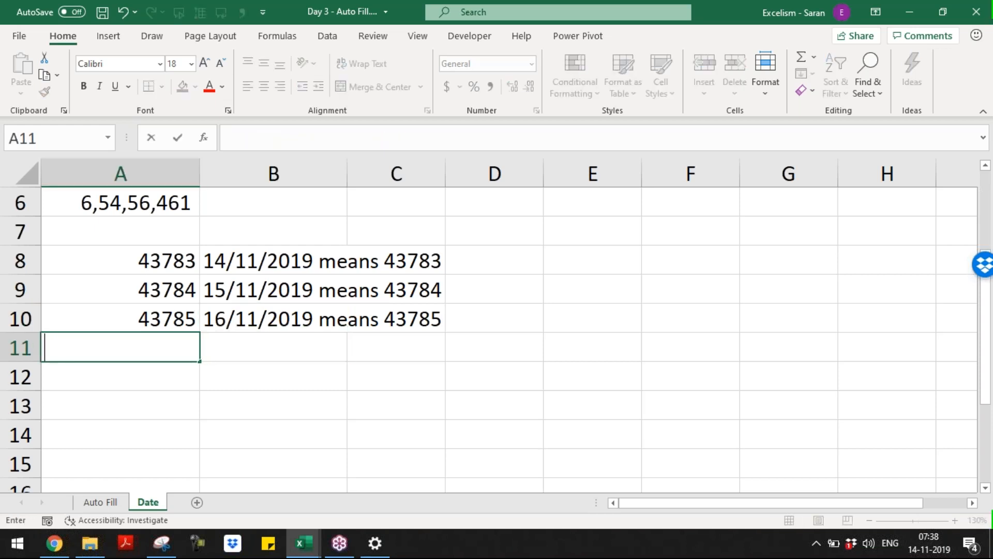
pyautogui.write('Logic?')
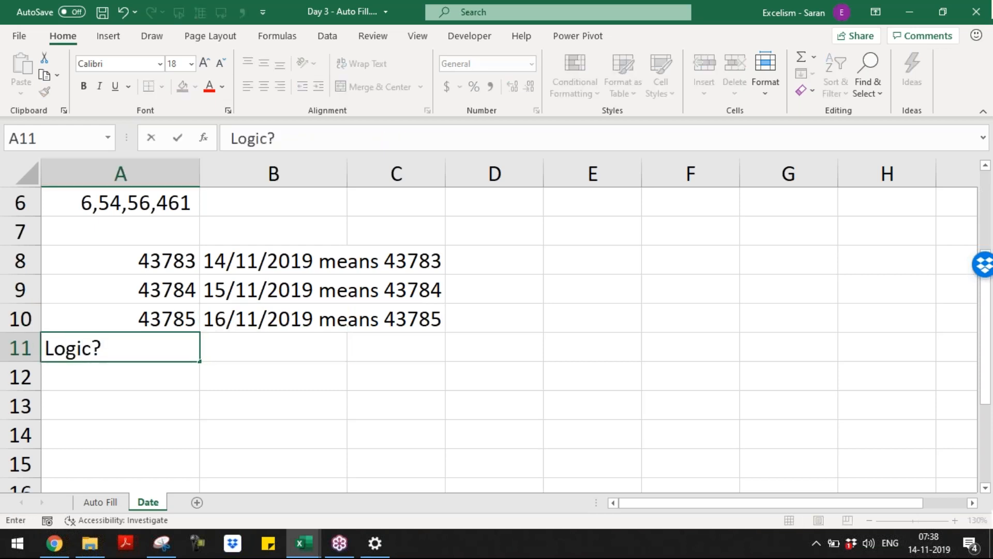
pyautogui.press('Return')
pyautogui.write('When a')
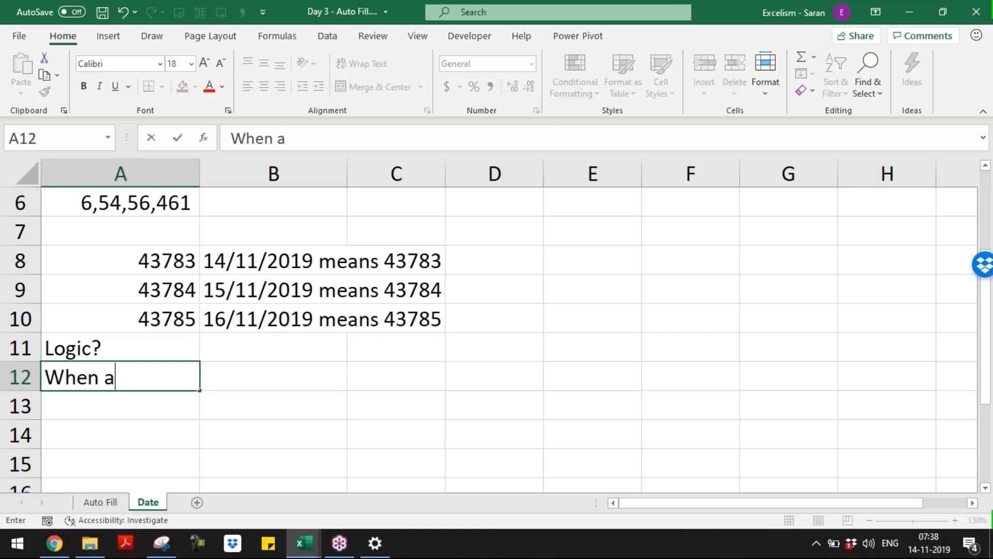
pyautogui.write(' dat is')
pyautogui.press('BackSpace')
pyautogui.press('BackSpace')
pyautogui.press('BackSpace')
pyautogui.press('BackSpace')
pyautogui.write('y is increasing ')
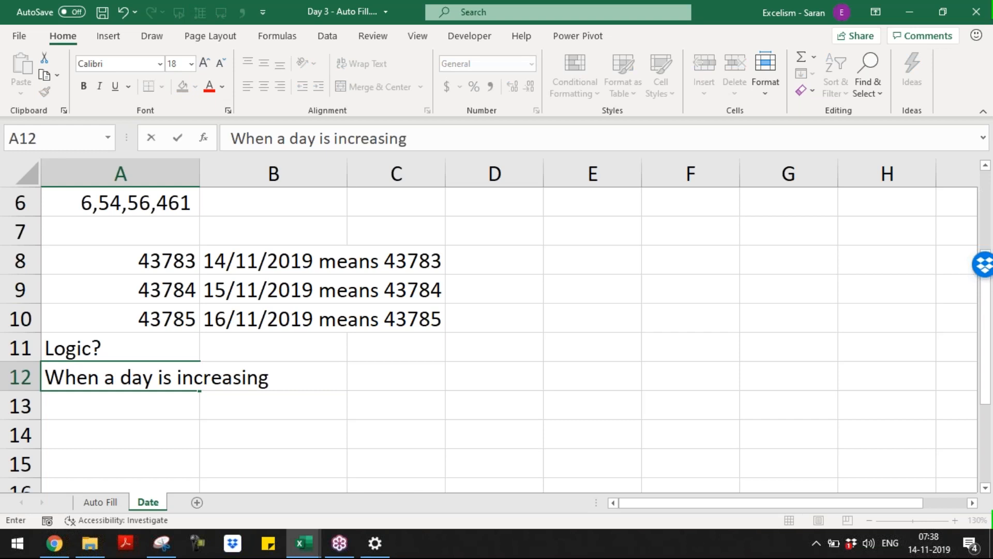
pyautogui.write('1 added to ')
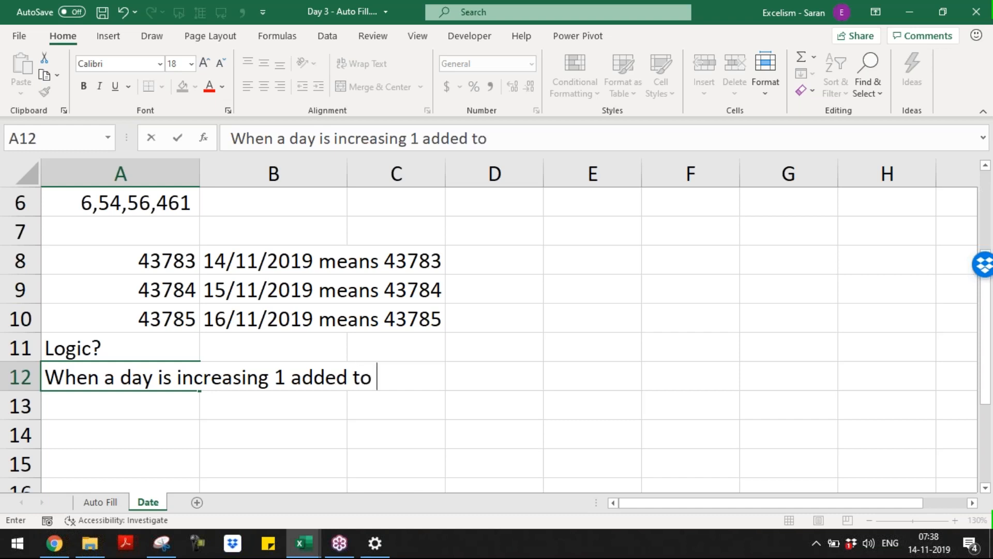
pyautogui.write('the previous')
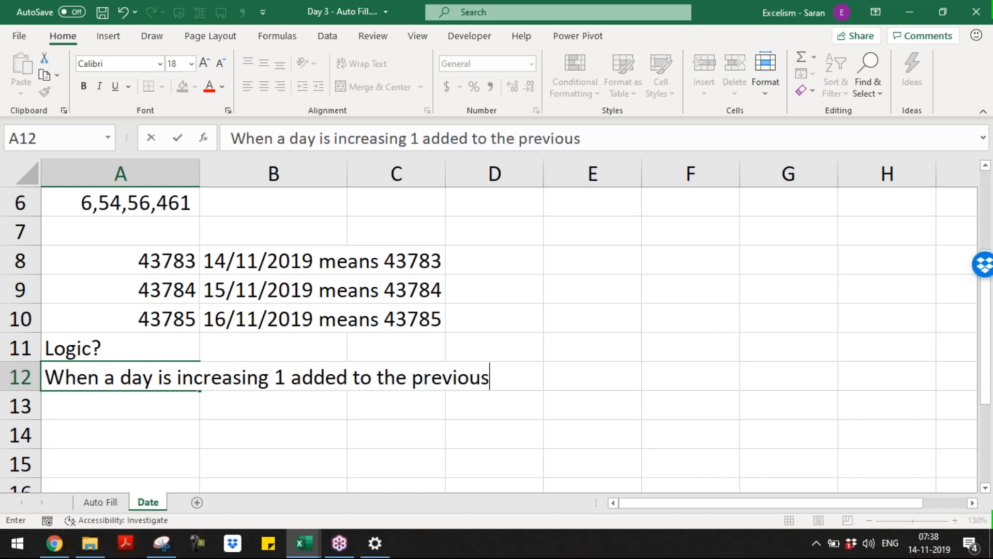
pyautogui.write(' number')
pyautogui.press('Return')
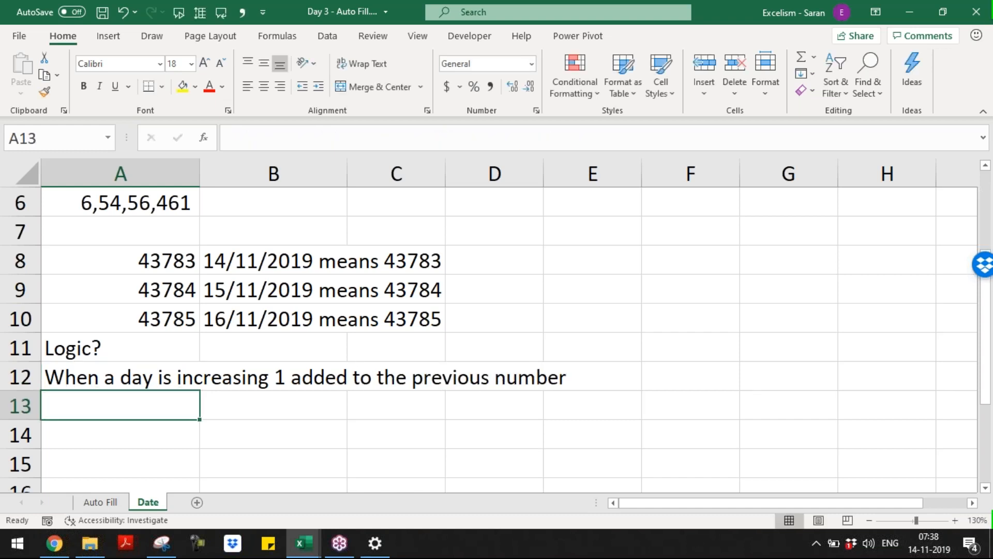
# Add 'Guess?' in A13, then pair 17/11/2019 in A14 with 43786 in B14
pyautogui.write('Guess?')
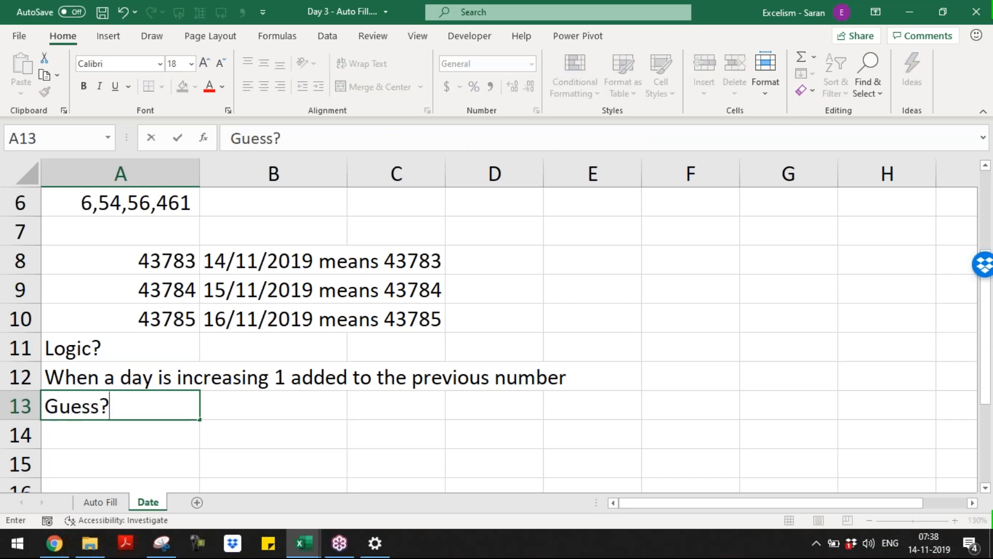
pyautogui.press('Return')
pyautogui.write('17/11/')
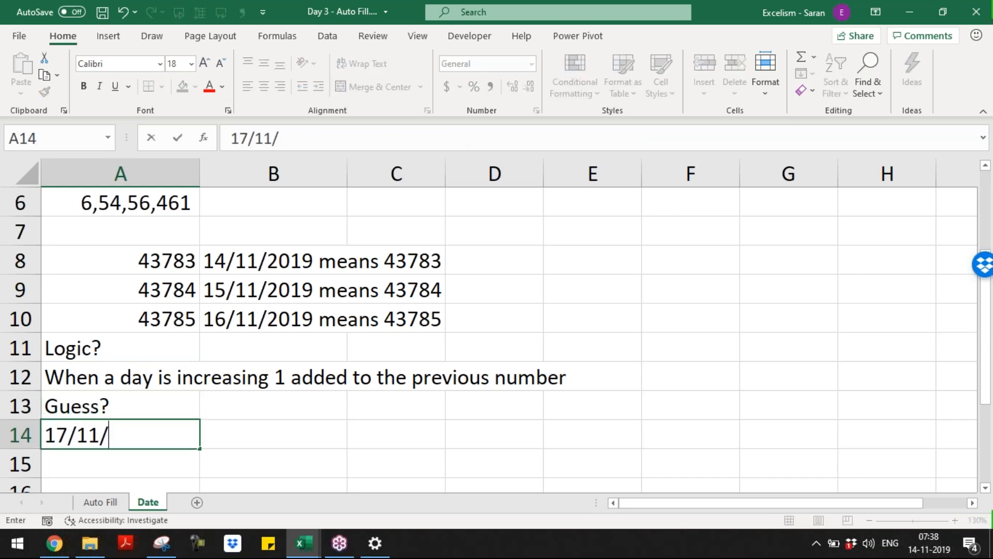
pyautogui.write('2019')
pyautogui.press('Tab')
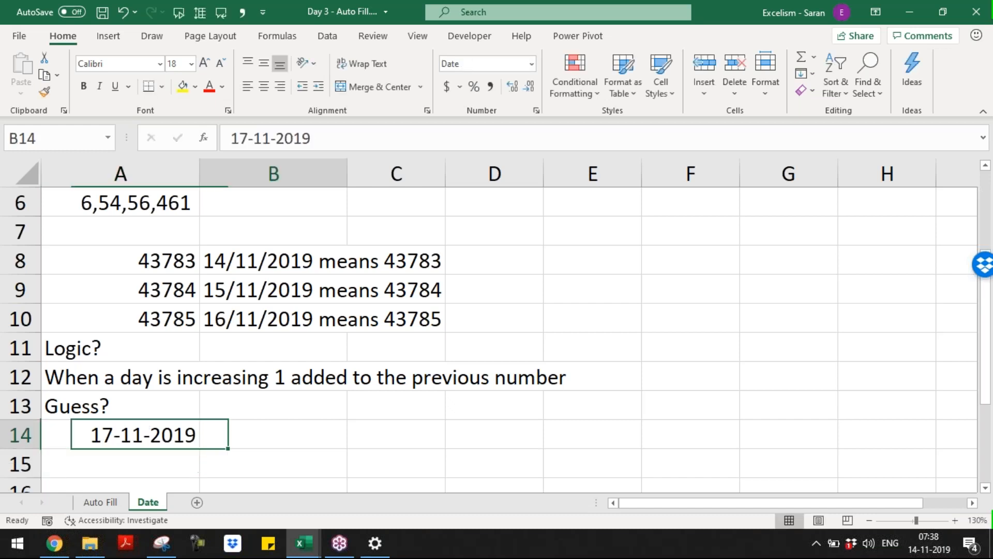
pyautogui.write('43786')
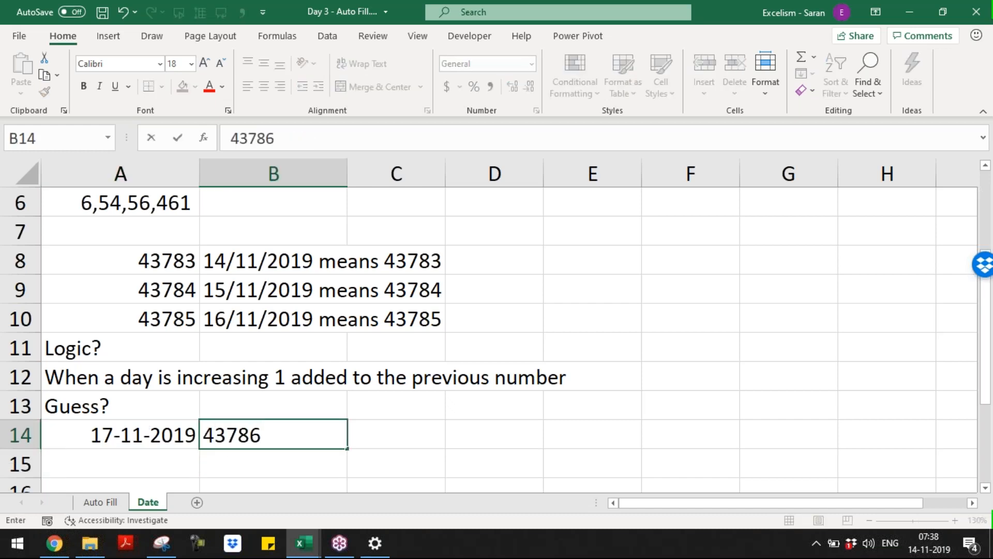
pyautogui.press('Return')
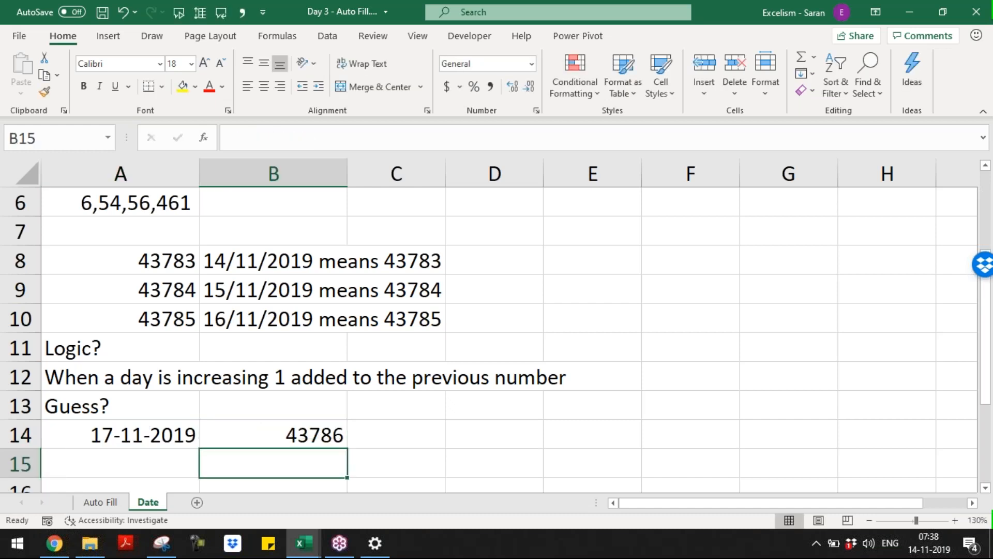
pyautogui.press('Left')
# Type the note 'Date nothing but a Serial Number' in A16
pyautogui.press('Down')
pyautogui.press('Down')
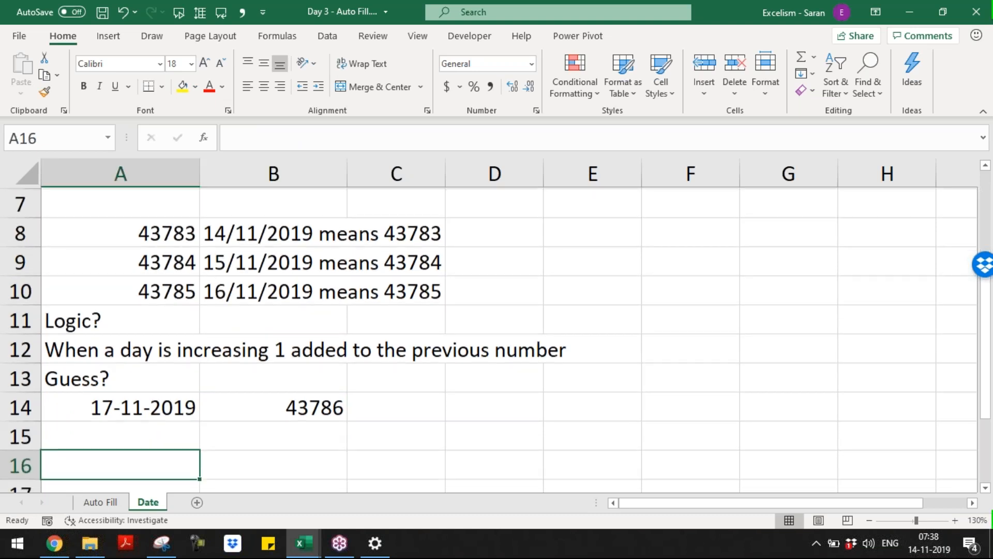
pyautogui.press('Up')
pyautogui.press('Up')
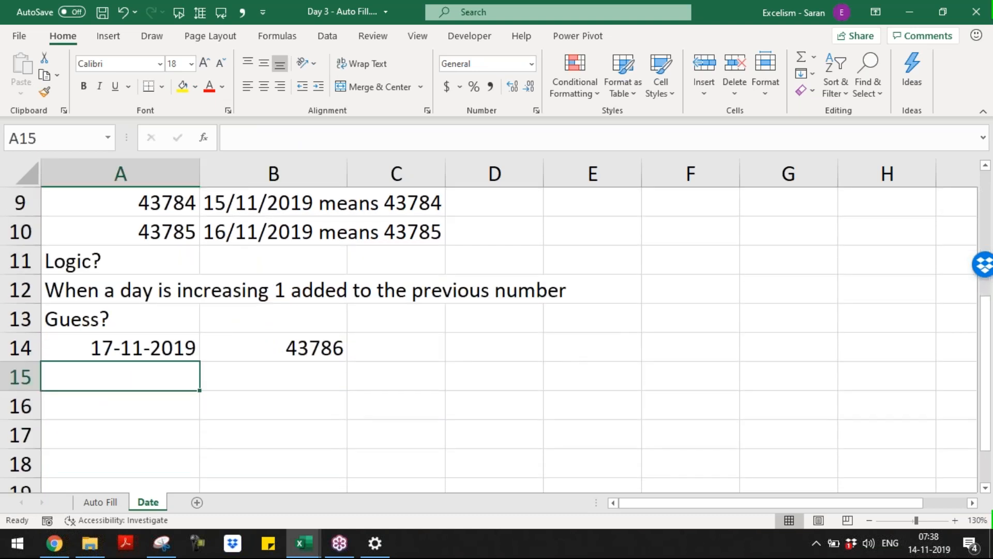
pyautogui.press('Down')
pyautogui.write('Da')
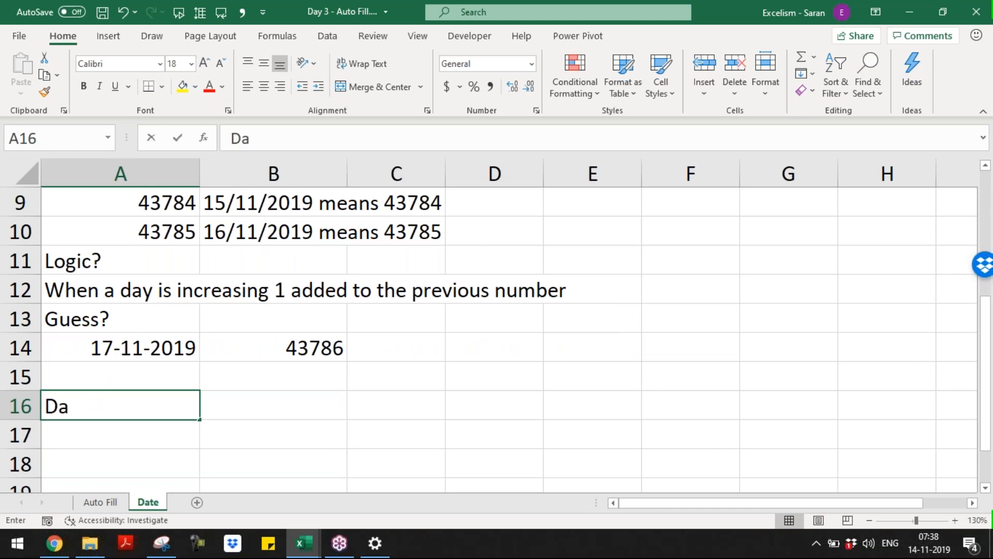
pyautogui.write('te nothing b')
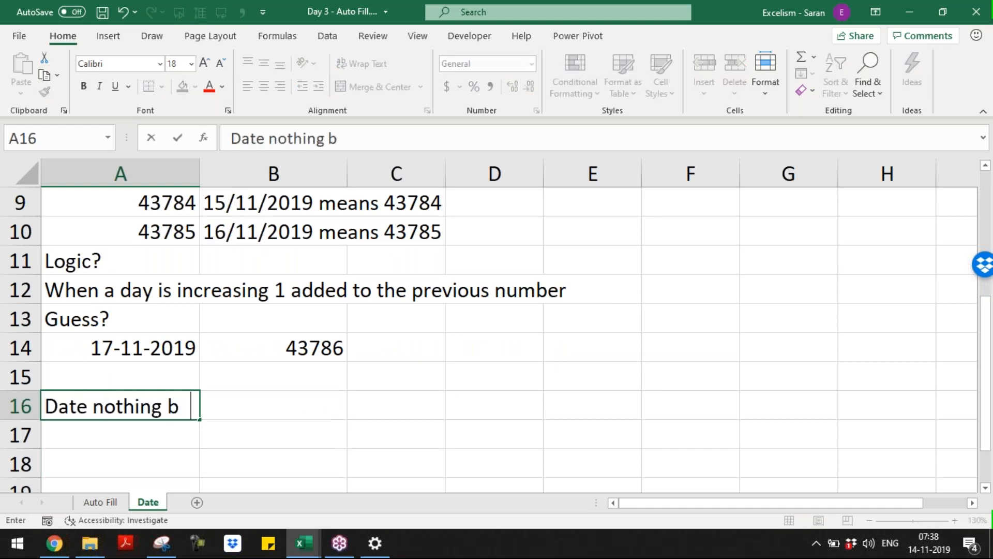
pyautogui.write('ut a Serial Number')
pyautogui.press('Return')
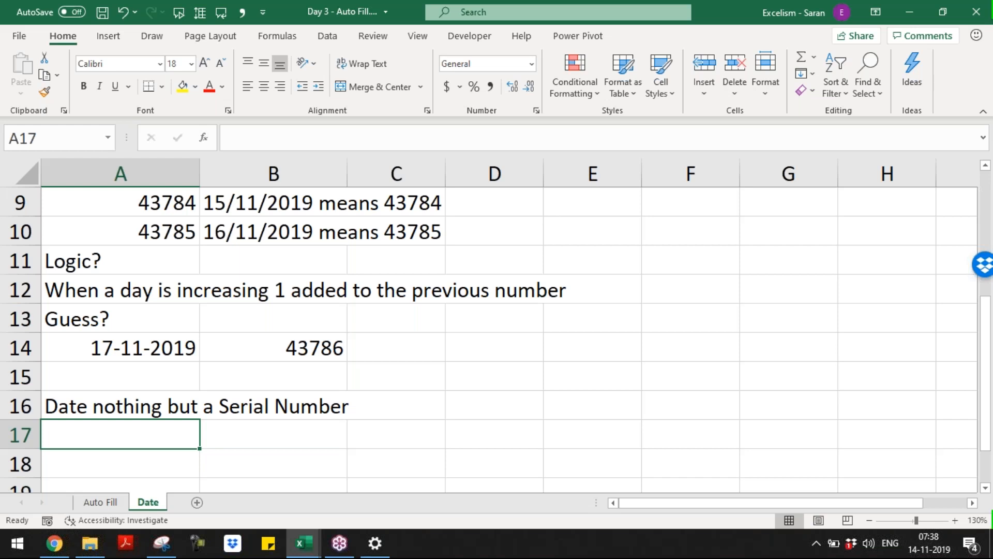
# Add the note 'Start of the Serial Number' in A18
pyautogui.press('Return')
pyautogui.write('Sta')
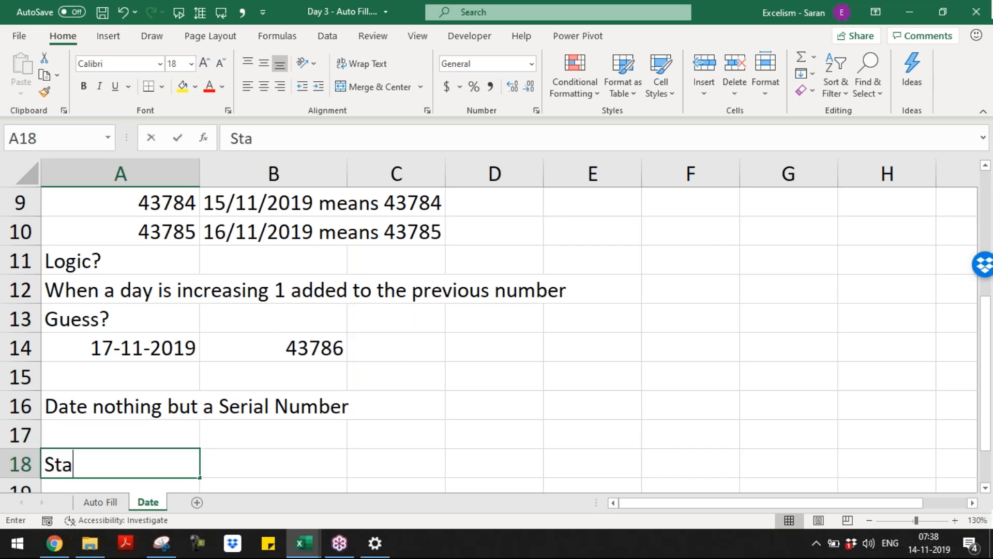
pyautogui.write('rt of the Serial Number')
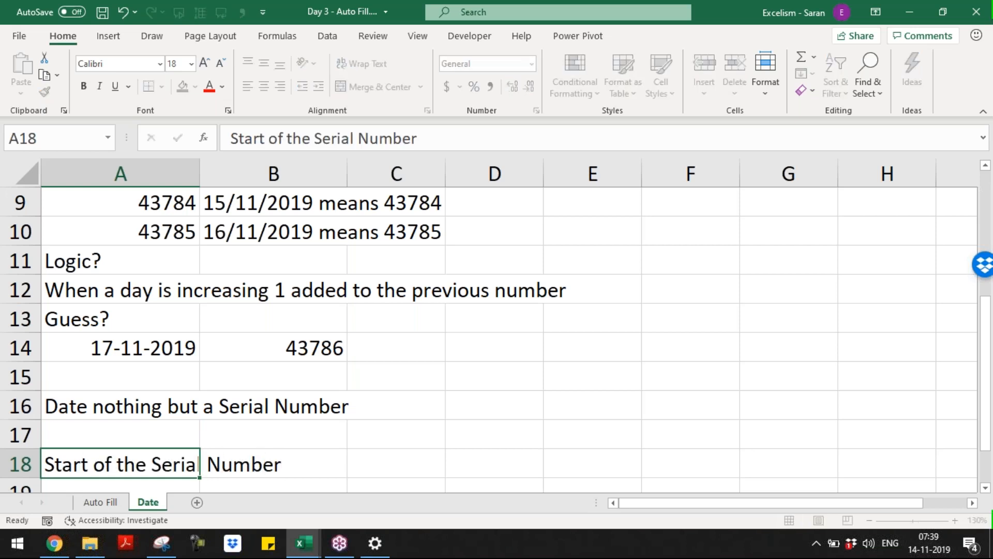
pyautogui.press('Return')
pyautogui.press('Return')
pyautogui.press('Up')
# Put serial 1 in A19 and a 1 in B19 formatted as Short Date, showing 01-01-1900
pyautogui.write('1')
pyautogui.press('Tab')
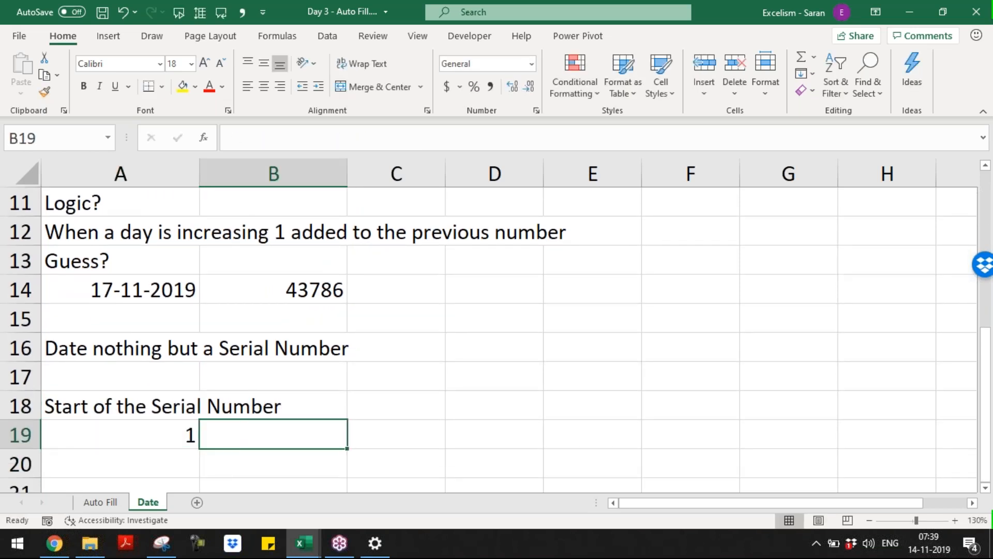
pyautogui.press('Left')
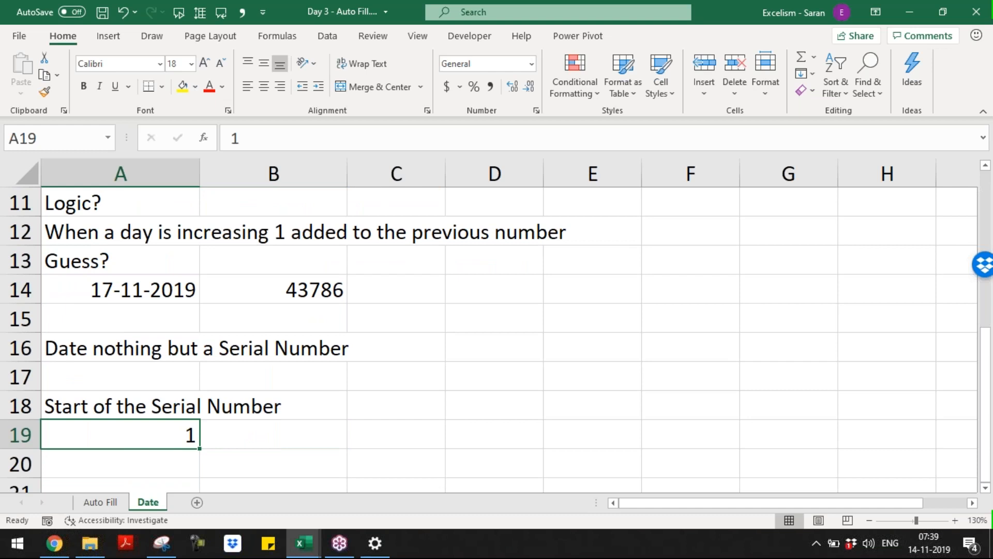
pyautogui.press('Right')
pyautogui.write('1')
pyautogui.press('Left')
pyautogui.press('Right')
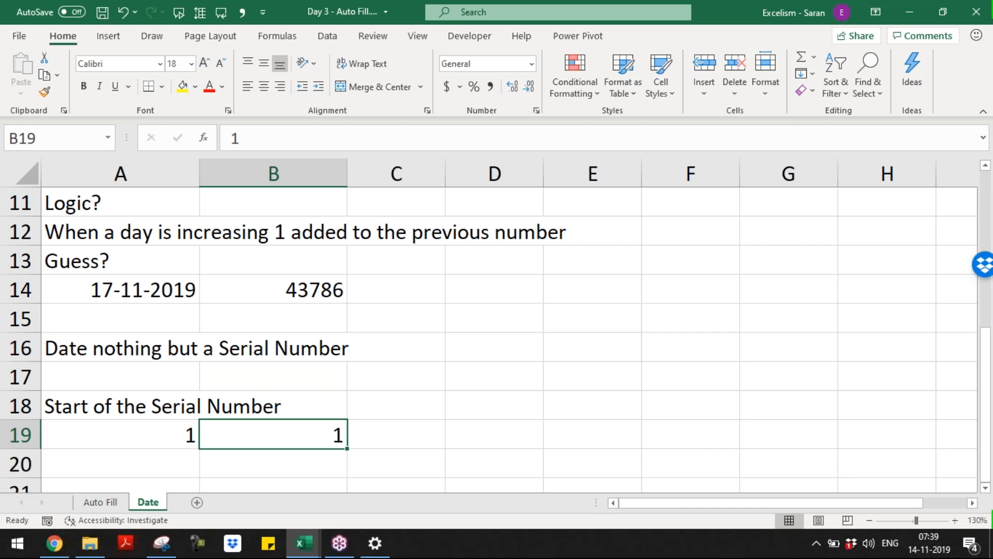
pyautogui.click(531, 68)
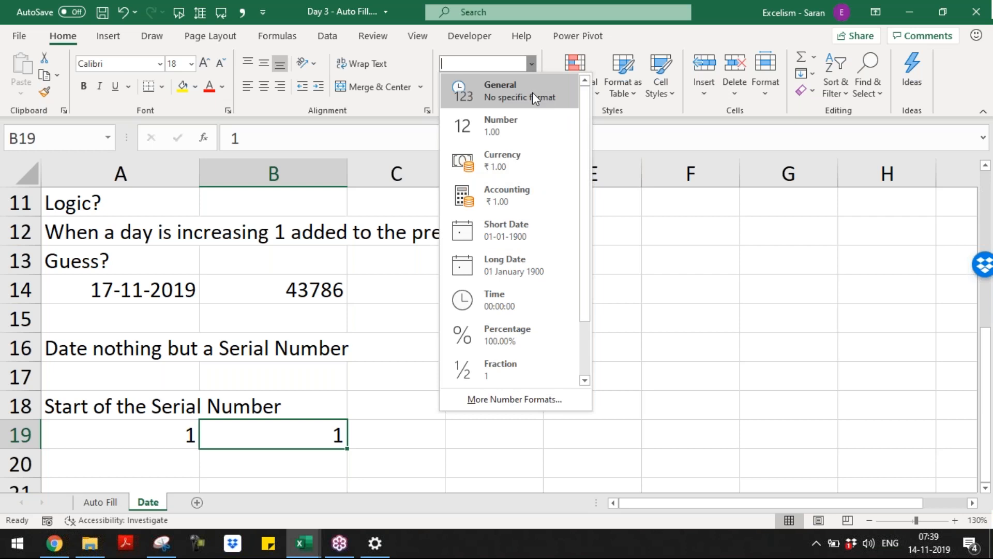
pyautogui.click(562, 227)
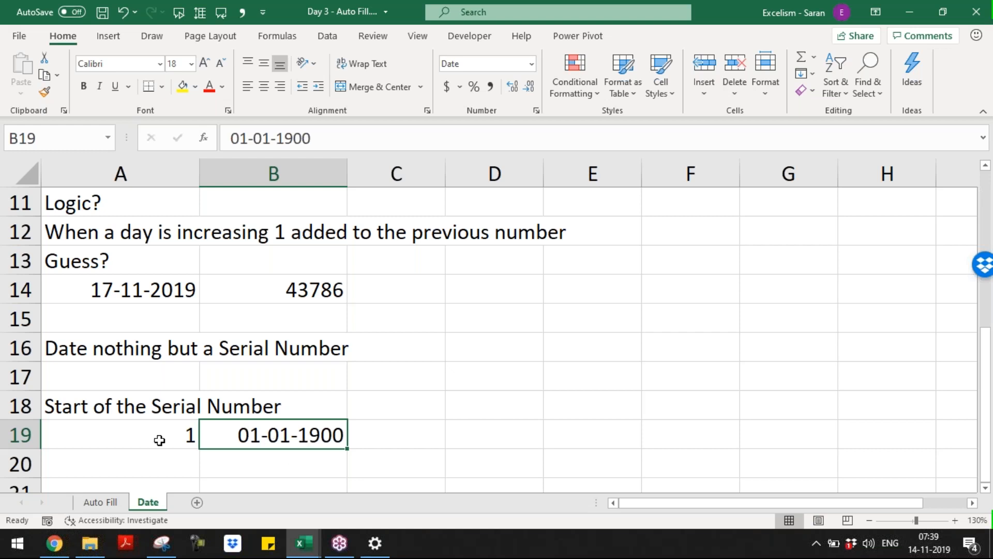
# Enter serials 2 and 3 with dates 02/01/1900 and 03/01/1900, then begin the date-system note
pyautogui.click(269, 464)
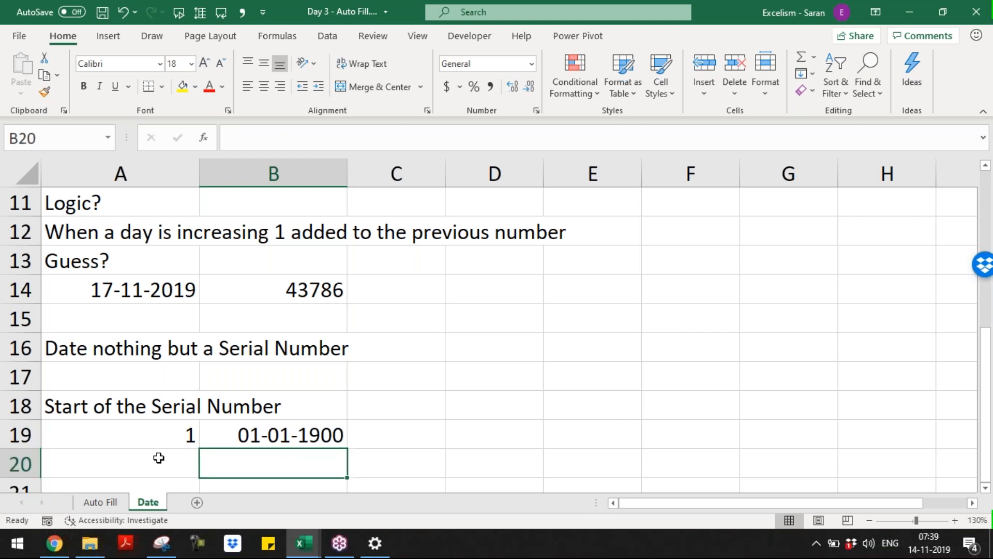
pyautogui.click(159, 457)
pyautogui.write('2')
pyautogui.press('Tab')
pyautogui.write('02/01/1900')
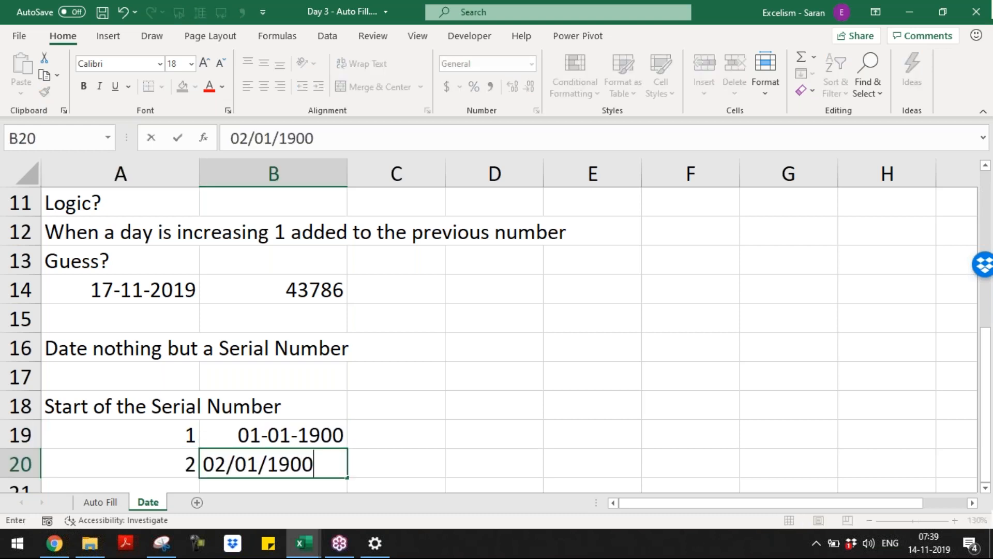
pyautogui.press('Return')
pyautogui.write('3')
pyautogui.press('Tab')
pyautogui.write('03/1/20')
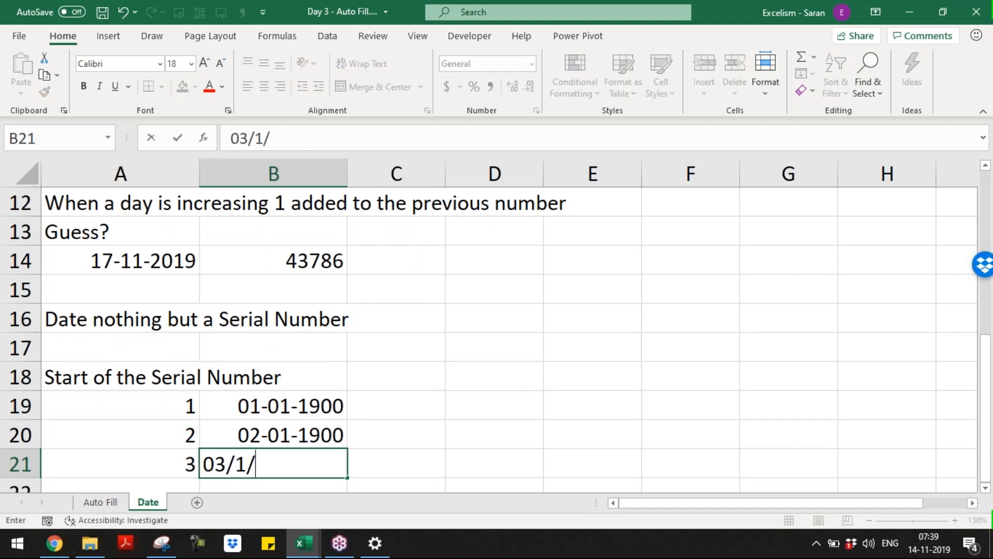
pyautogui.press('BackSpace')
pyautogui.press('BackSpace')
pyautogui.write('1900')
pyautogui.press('Return')
pyautogui.press('Return')
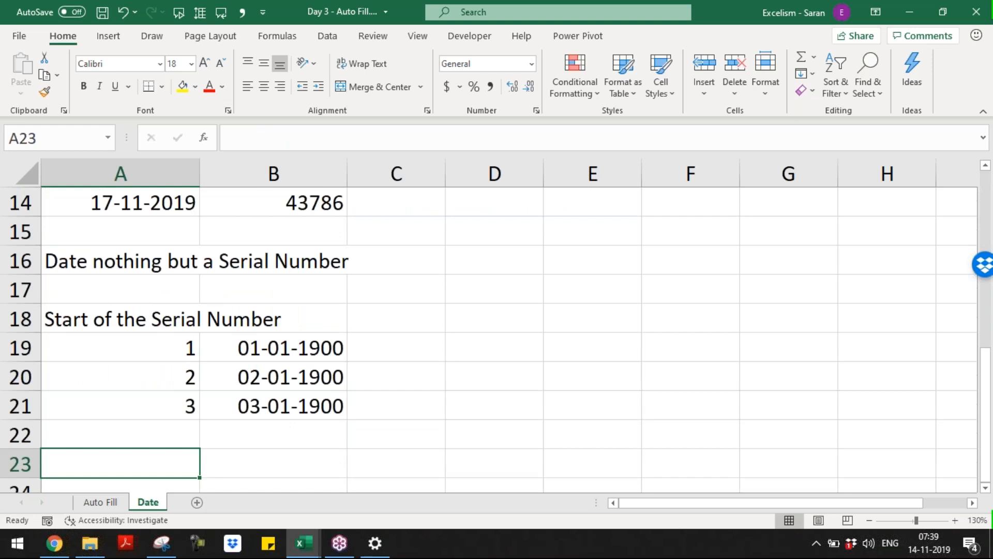
pyautogui.write('Excel da')
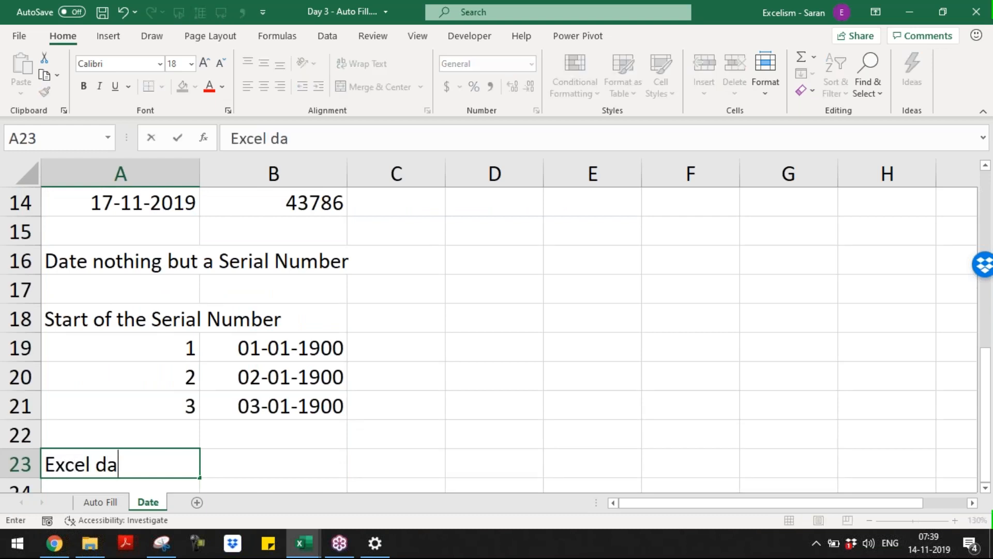
pyautogui.write('te system ')
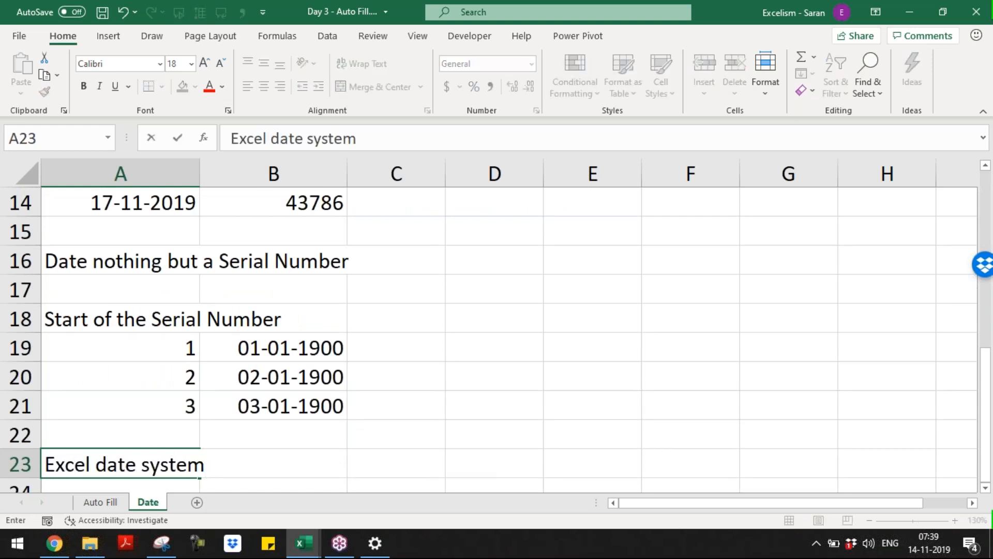
pyautogui.write('started with 01/01/1')
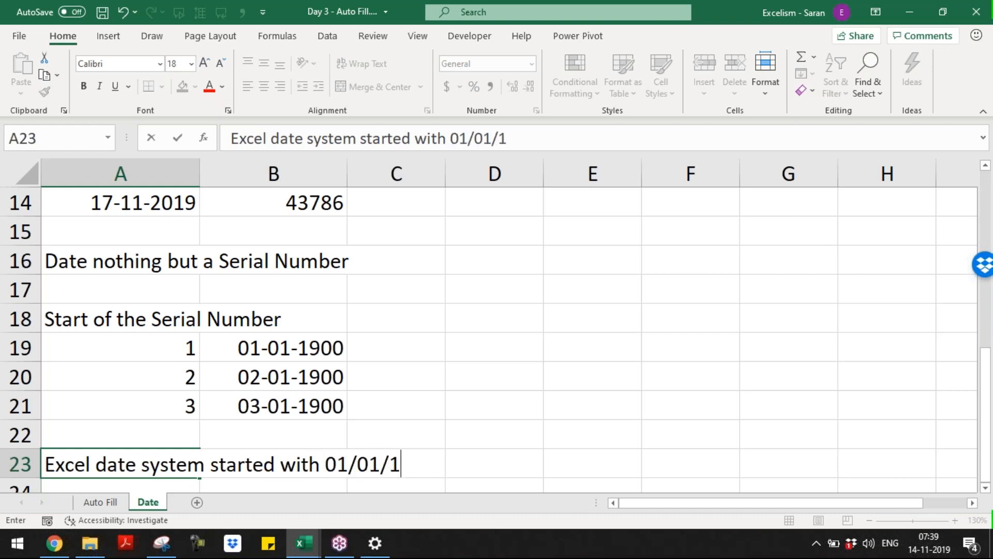
pyautogui.write('900 allocating the serial number 1')
# Finish the 01/01/1900 note and add 'If the date moves positive then number also increasing accordingly'
pyautogui.press('Return')
pyautogui.write('Uf')
pyautogui.press('BackSpace')
pyautogui.press('BackSpace')
pyautogui.write('If the')
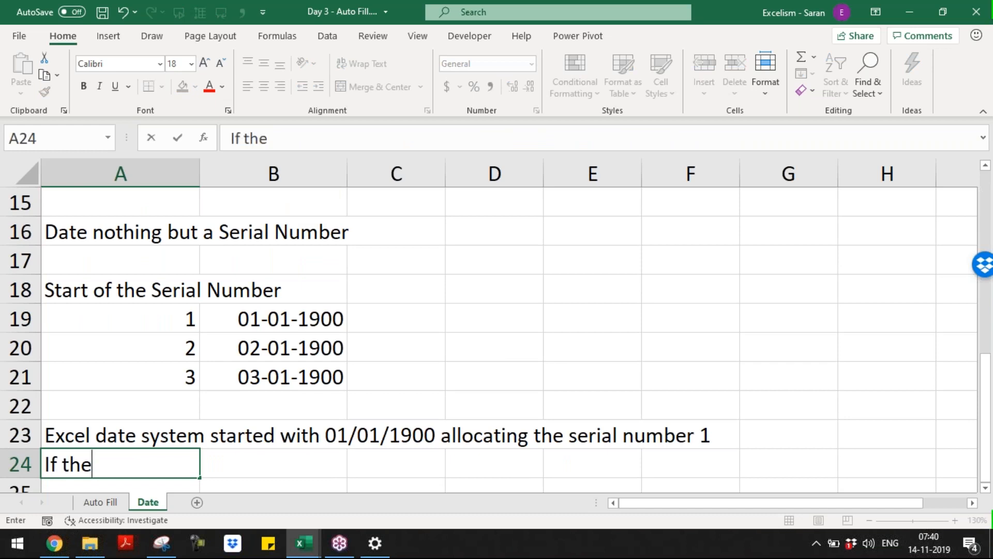
pyautogui.write(' moved')
pyautogui.press('BackSpace')
pyautogui.press('BackSpace')
pyautogui.write('es positive then number also increasing accordingly')
pyautogui.press('Return')
# Type the date 15/08/1947 into an empty cell below the notes
pyautogui.press('Down')
pyautogui.hotkey('ctrl', 'Down')
pyautogui.hotkey('ctrl', 'Up')
pyautogui.press('Down')
pyautogui.press('Down')
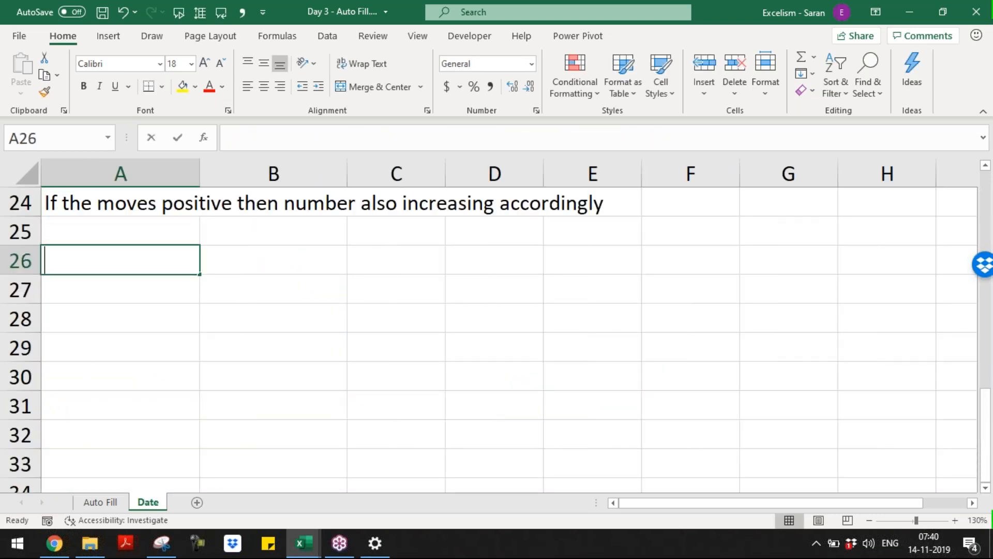
pyautogui.write('15/08/1947')
# Display 15-08-1947 in A26 as serial 17394 using General format, then bring up Windows Region settings
pyautogui.press('Return')
pyautogui.press('Up')
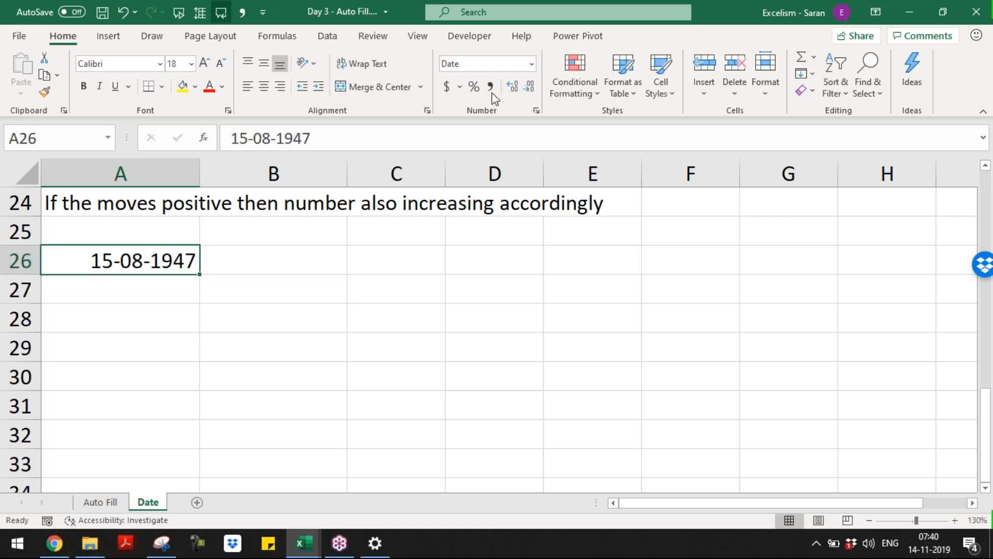
pyautogui.click(530, 64)
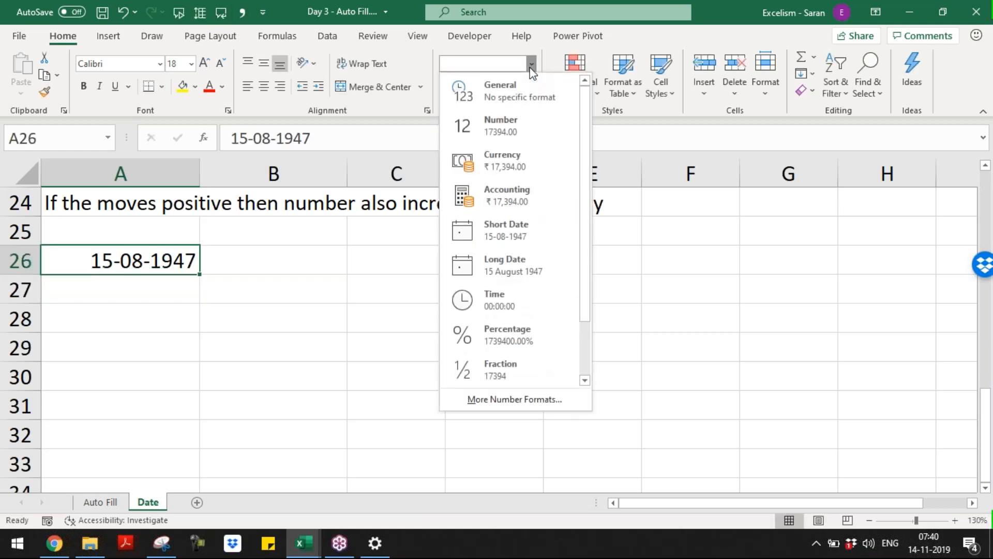
pyautogui.click(536, 95)
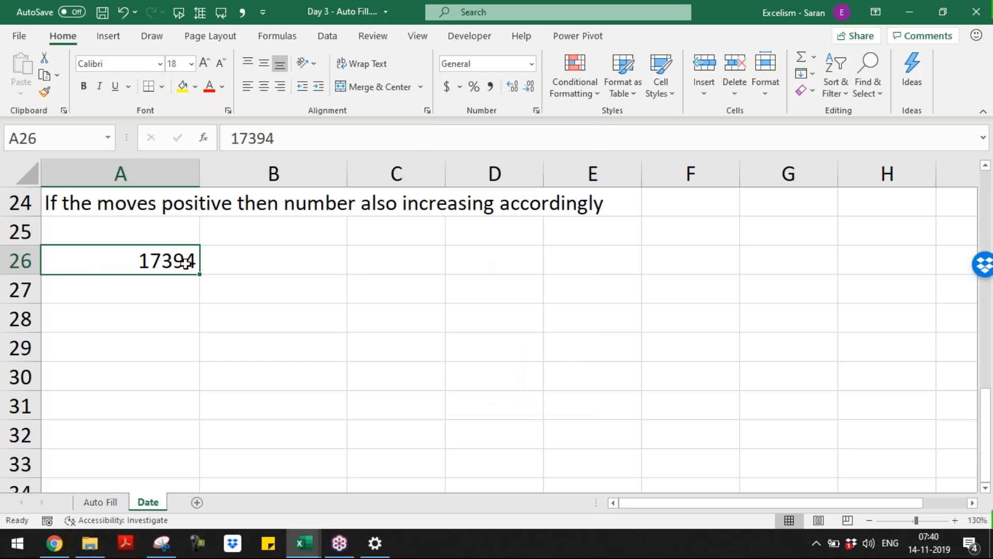
pyautogui.click(175, 320)
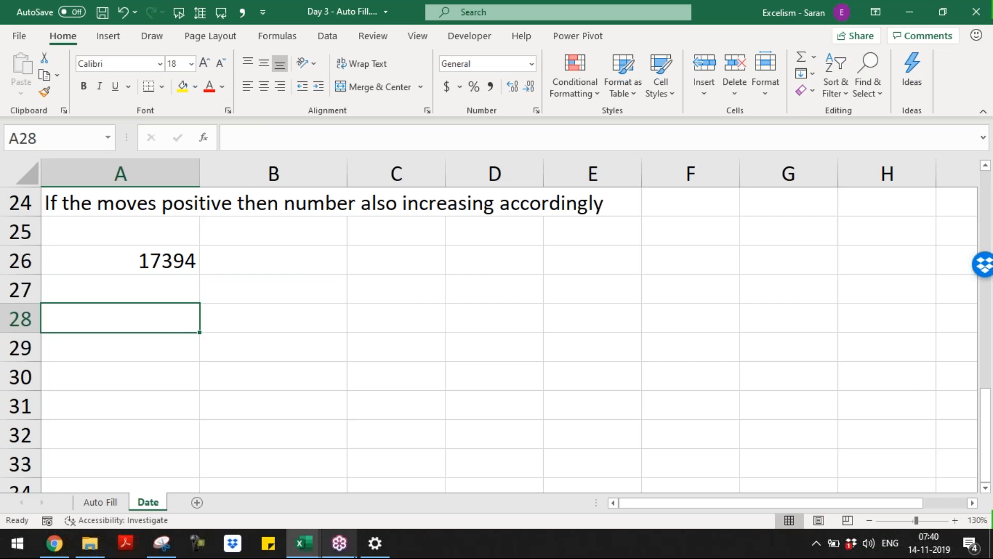
pyautogui.click(375, 543)
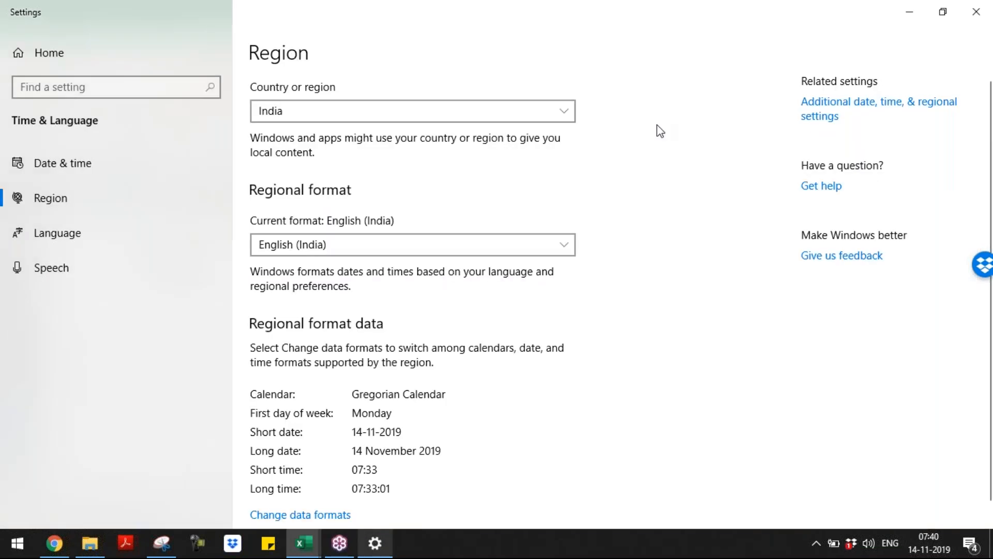
# Close the Windows Settings Region window to get back to the Excel Date sheet
pyautogui.click(976, 11)
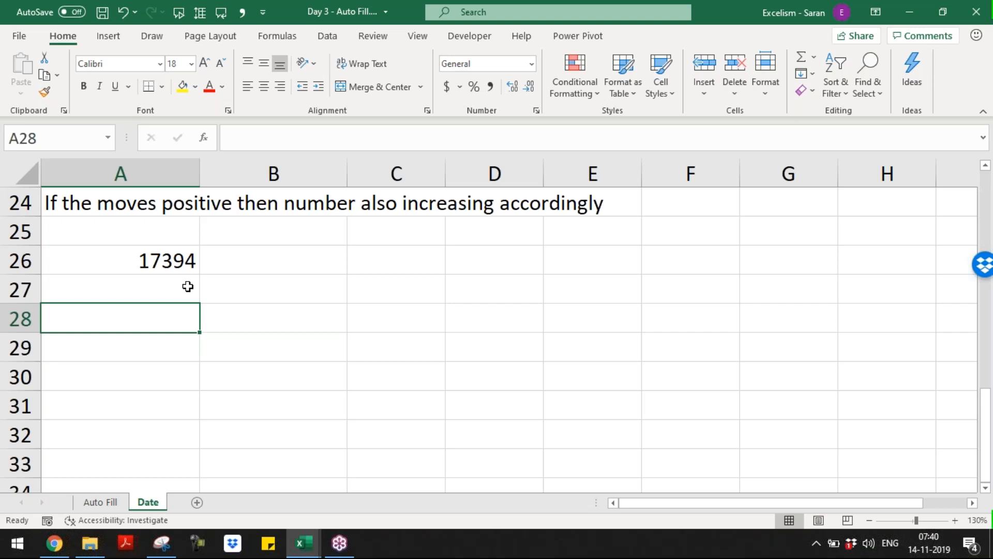
# Enter the dates 07/01/2019 in A28 and 14/11/2019 in A29
pyautogui.write('0')
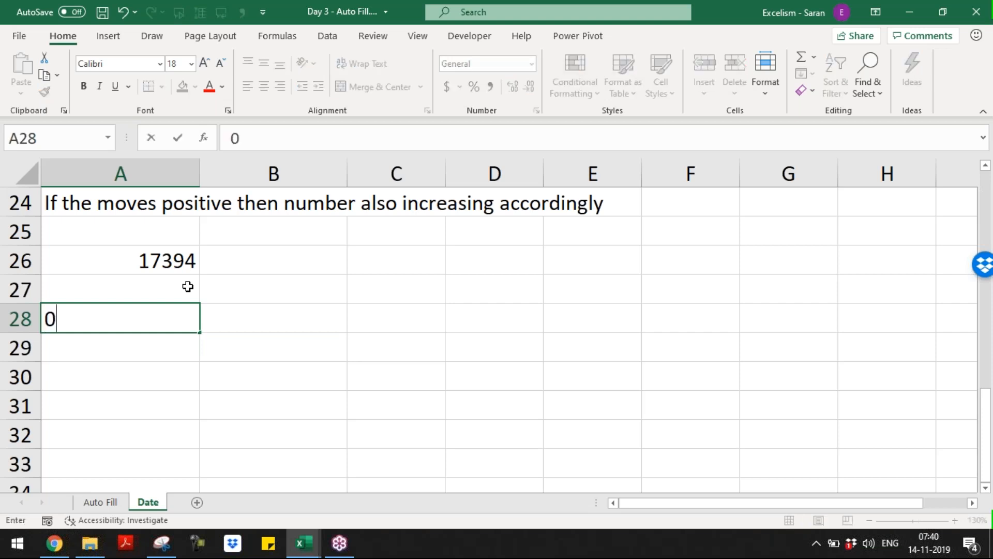
pyautogui.write('7/01/2019')
pyautogui.press('Return')
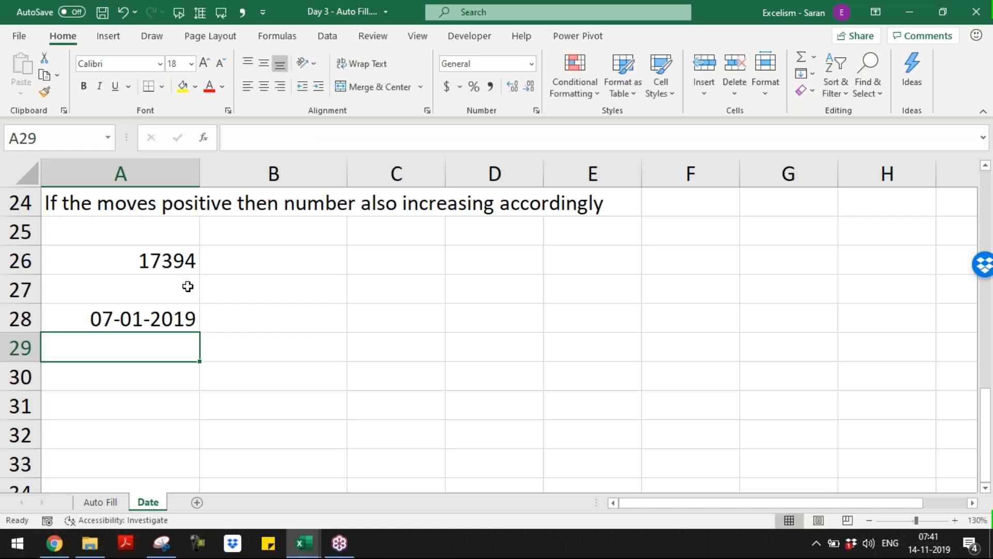
pyautogui.write('14/11/2019')
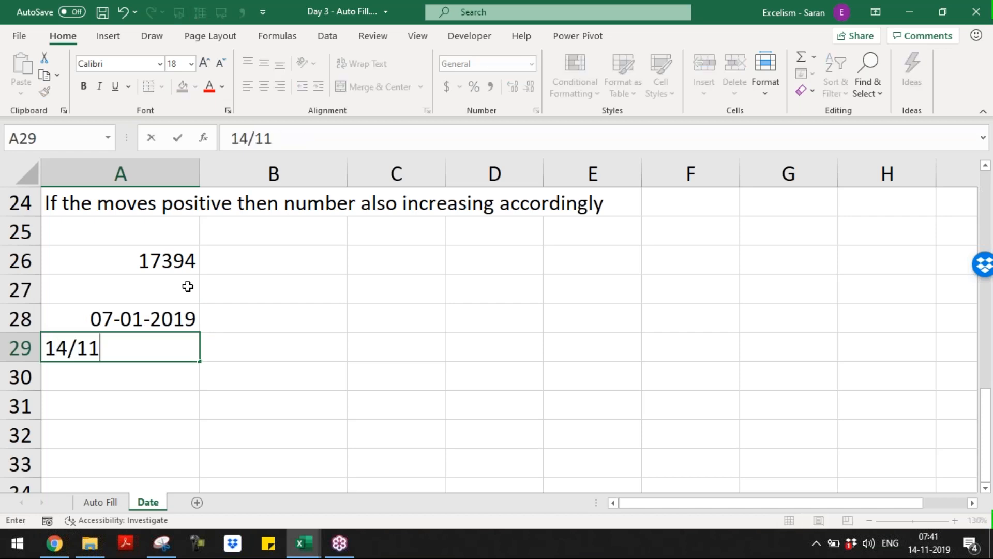
pyautogui.press('Return')
# Enter =A29-A28 in B29, giving 311 days between the two dates
pyautogui.press('Up')
pyautogui.press('Up')
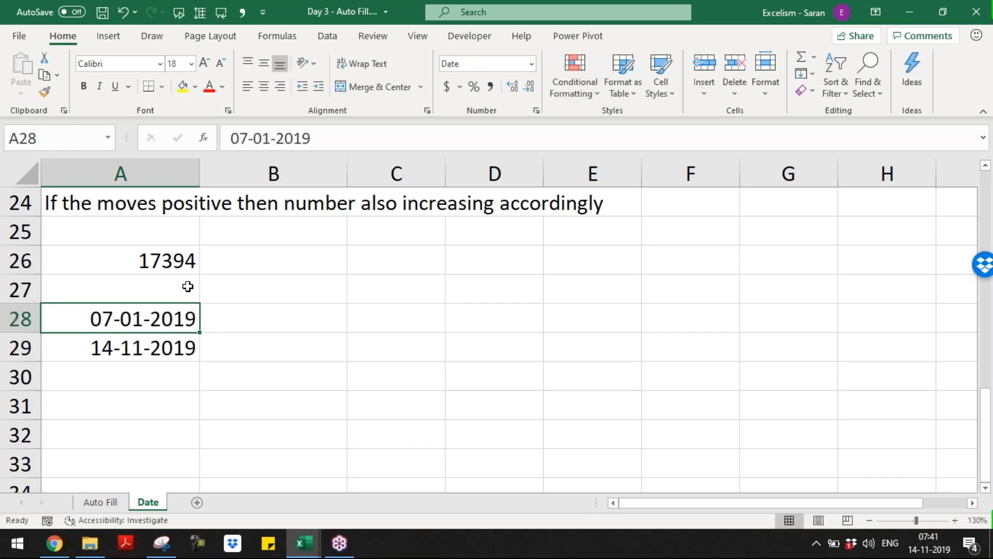
pyautogui.press('Down')
pyautogui.press('Right')
pyautogui.write('=')
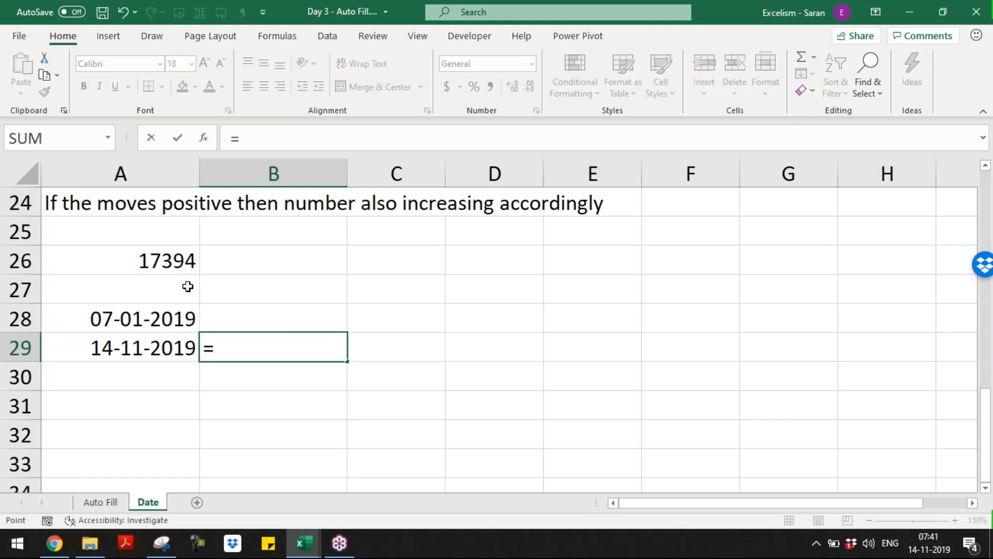
pyautogui.press('Left')
pyautogui.write('-')
pyautogui.press('Left')
pyautogui.press('Up')
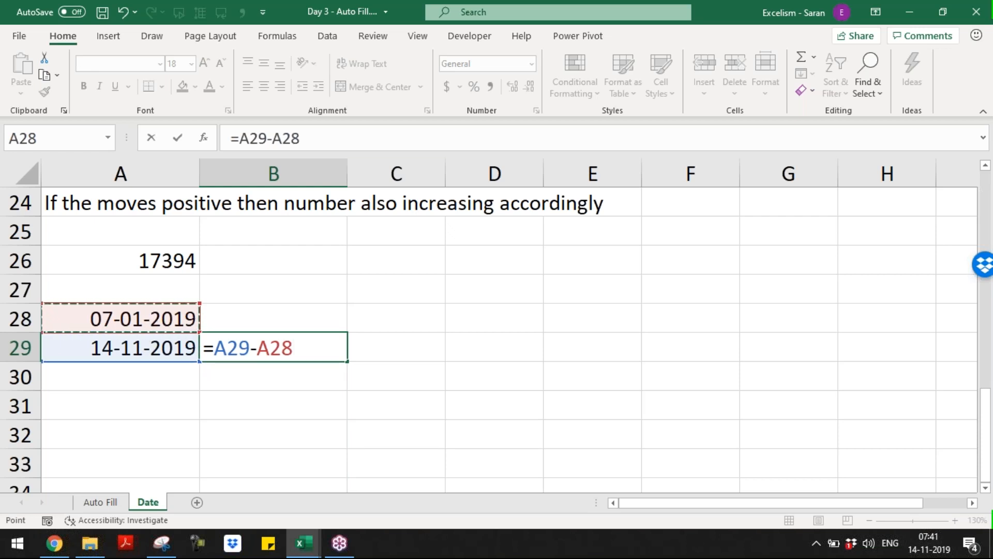
pyautogui.press('Return')
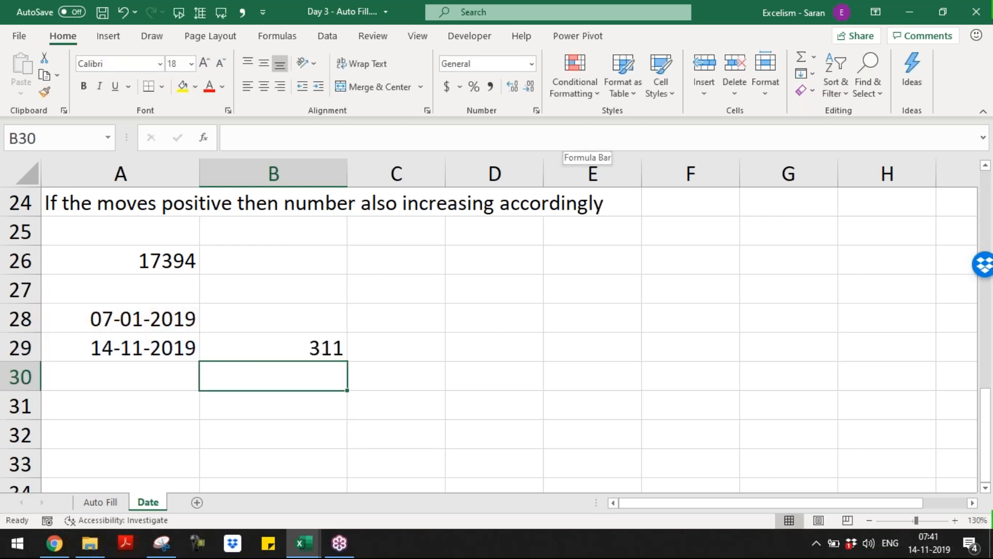
pyautogui.press('Up')
pyautogui.press('Up')
pyautogui.press('Down')
# Enter 5 in D28 and 10 in D29
pyautogui.press('Right')
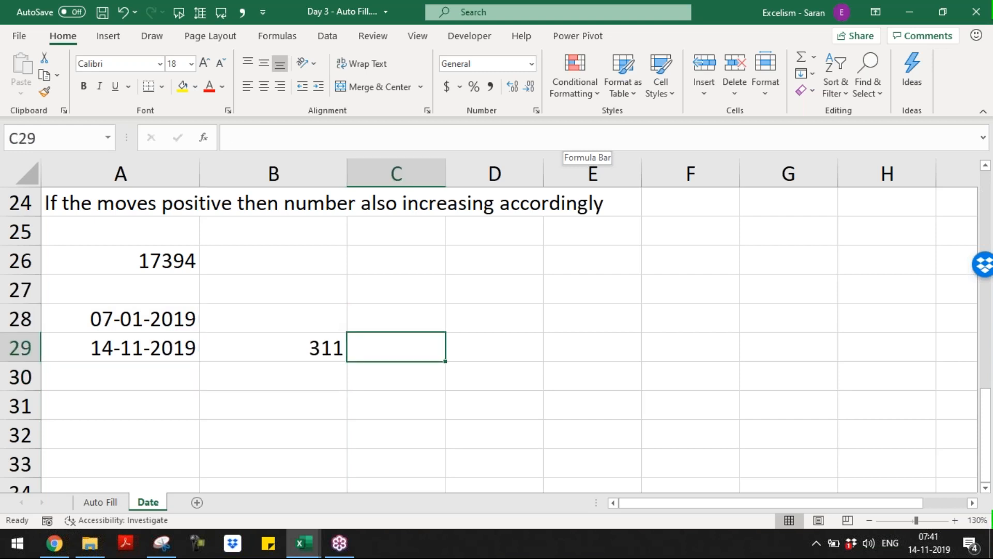
pyautogui.press('Right')
pyautogui.press('Up')
pyautogui.write('1')
pyautogui.press('BackSpace')
pyautogui.write('5')
pyautogui.press('Return')
pyautogui.write('10')
pyautogui.press('Return')
# Enter =D29-D28 in E29, giving 5
pyautogui.press('Up')
pyautogui.press('Right')
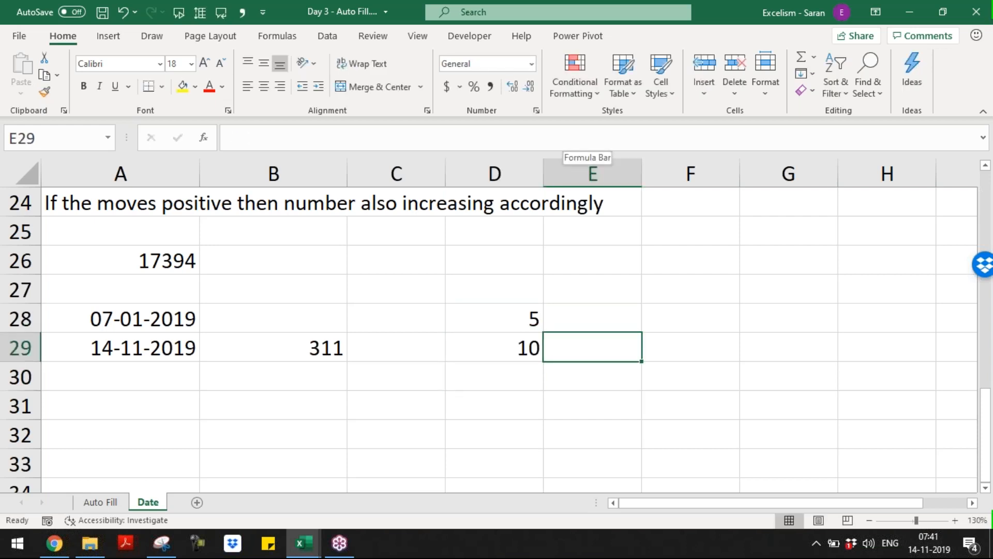
pyautogui.write('5')
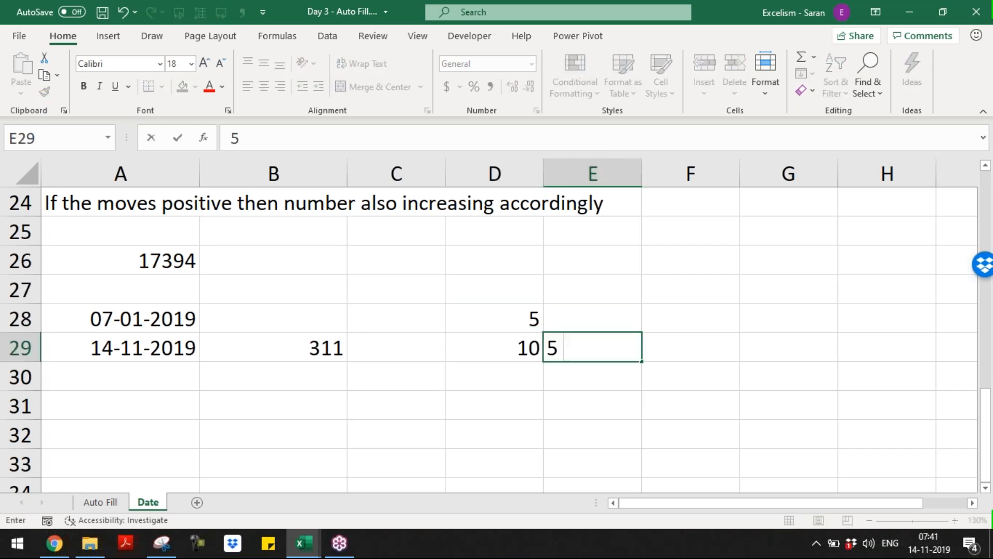
pyautogui.press('BackSpace')
pyautogui.write('=')
pyautogui.press('Left')
pyautogui.write('-')
pyautogui.press('Up')
pyautogui.press('Up')
pyautogui.press('Left')
pyautogui.press('Down')
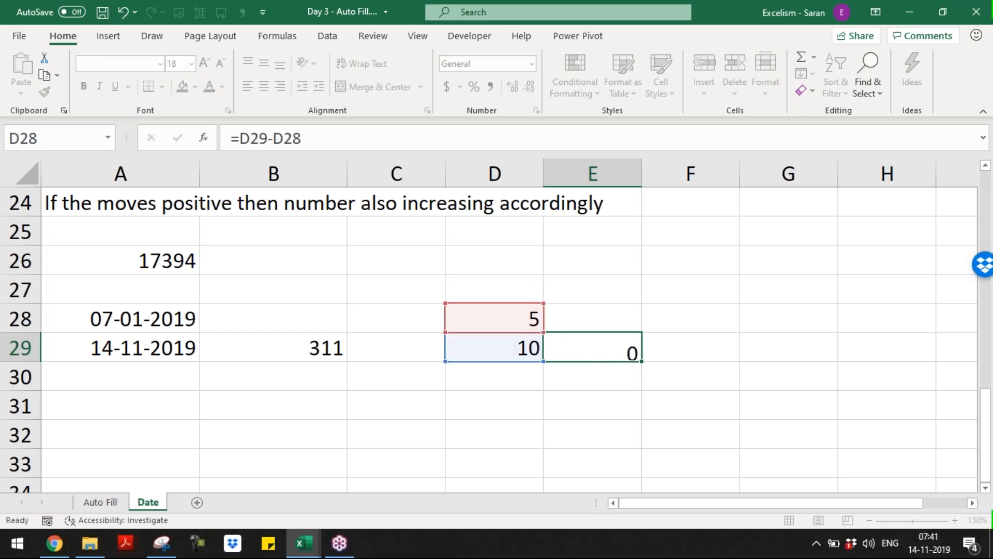
pyautogui.press('Return')
pyautogui.press('Up')
pyautogui.press('Up')
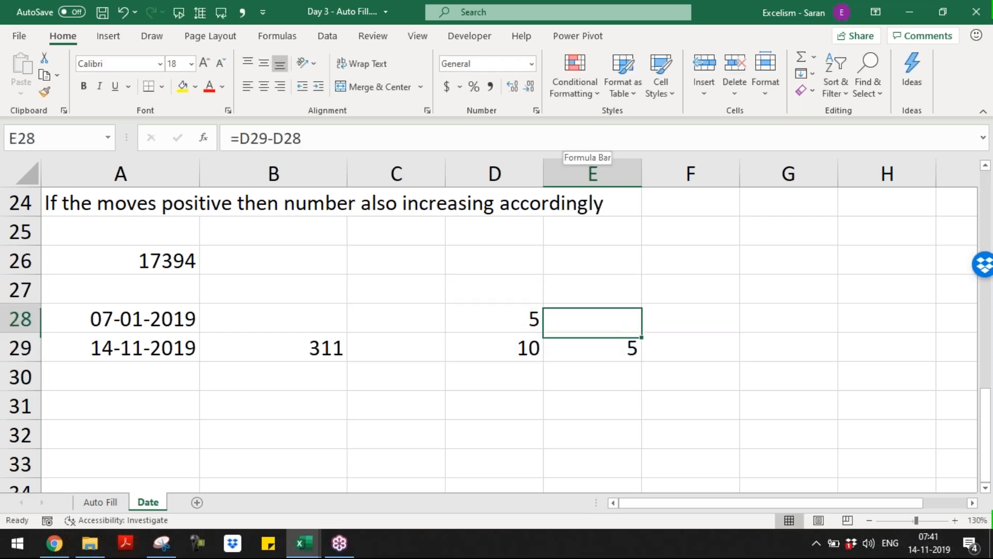
# Enter the dates 05/01/2019 in G28 and 10/01/2019 in G29
pyautogui.press('Right')
pyautogui.press('Right')
pyautogui.write('0')
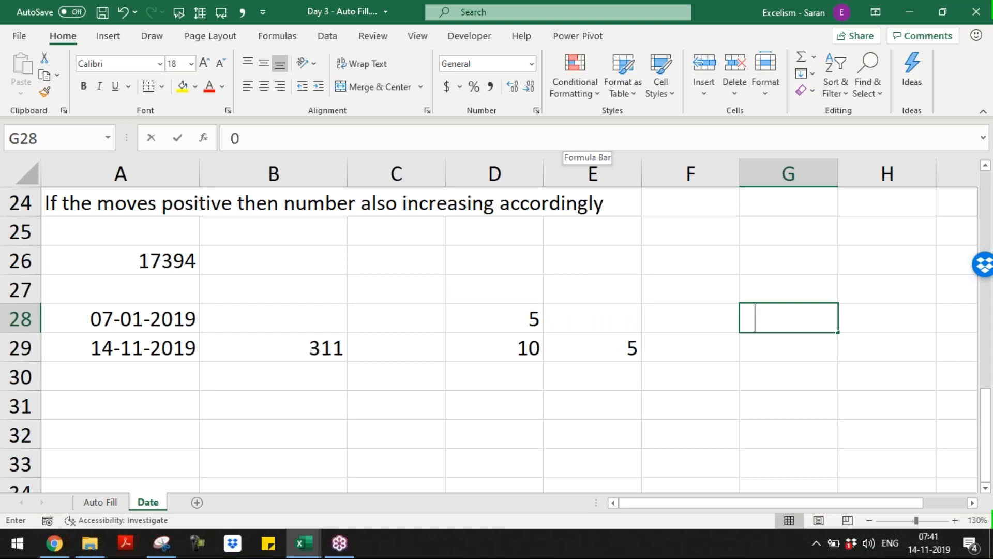
pyautogui.write('5/01/2019')
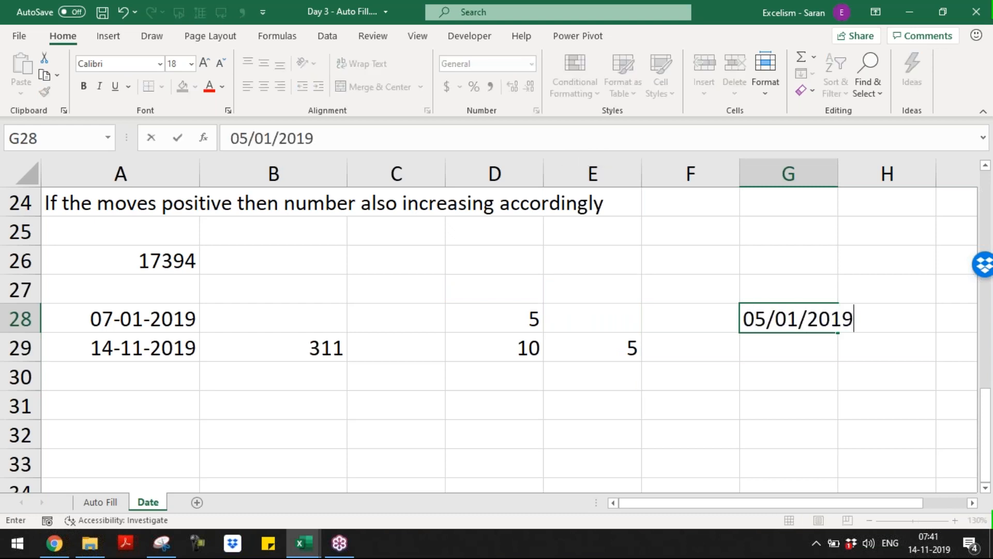
pyautogui.press('Return')
pyautogui.write('10/01/2019')
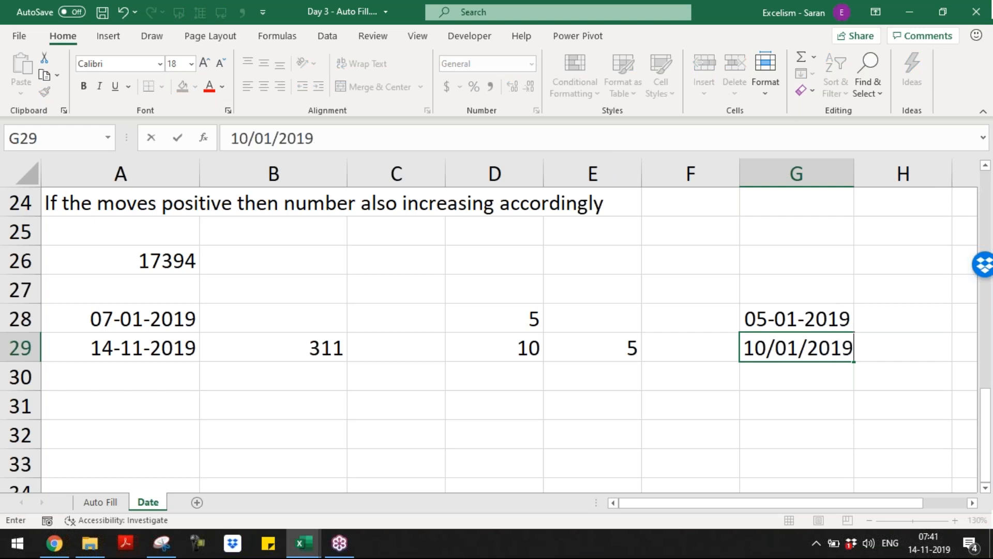
pyautogui.press('Return')
# Enter =G29-G28 in H29 to count the days between the two dates
pyautogui.press('Up')
pyautogui.press('Right')
pyautogui.write('=')
pyautogui.press('Left')
pyautogui.press('Up')
pyautogui.press('Down')
pyautogui.write('-')
pyautogui.press('Left')
pyautogui.press('Up')
pyautogui.press('Return')
# Change H29 to =G29-G28+1 so the inclusive day count gives 6
pyautogui.press('Left')
pyautogui.press('Up')
pyautogui.press('Up')
pyautogui.hotkey('shift', 'Down')
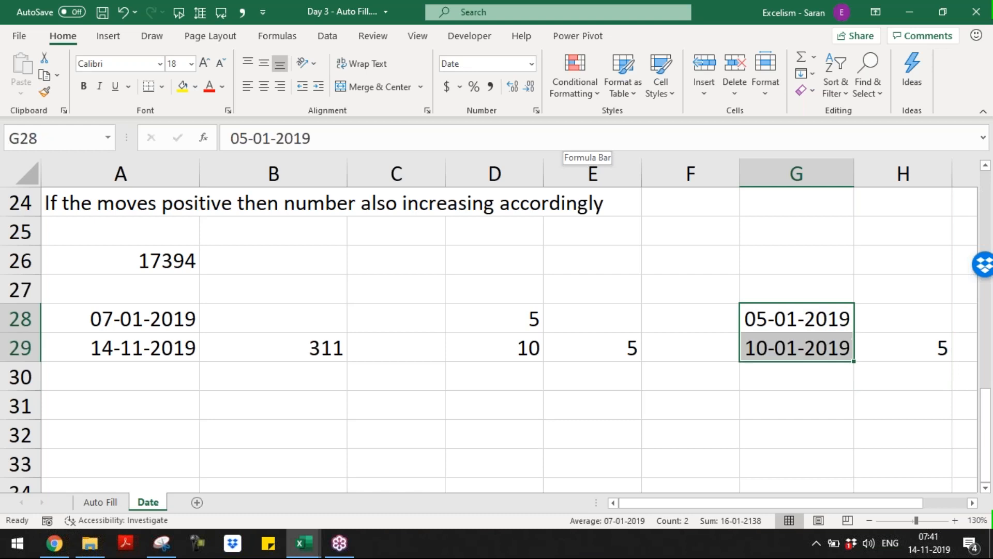
pyautogui.press('Right')
pyautogui.press('Down')
pyautogui.press('Right')
pyautogui.press('Left')
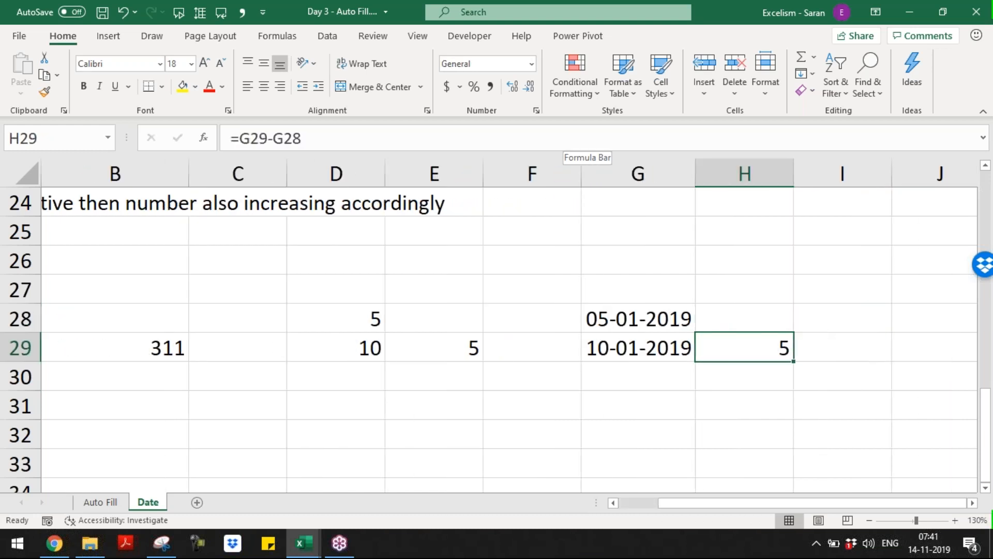
pyautogui.press('F2')
pyautogui.write('+1')
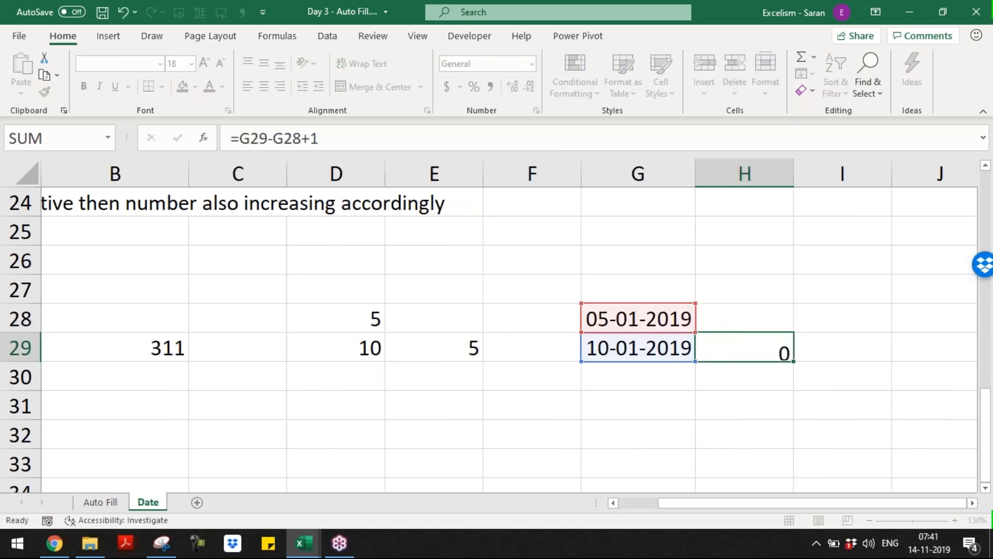
pyautogui.press('Return')
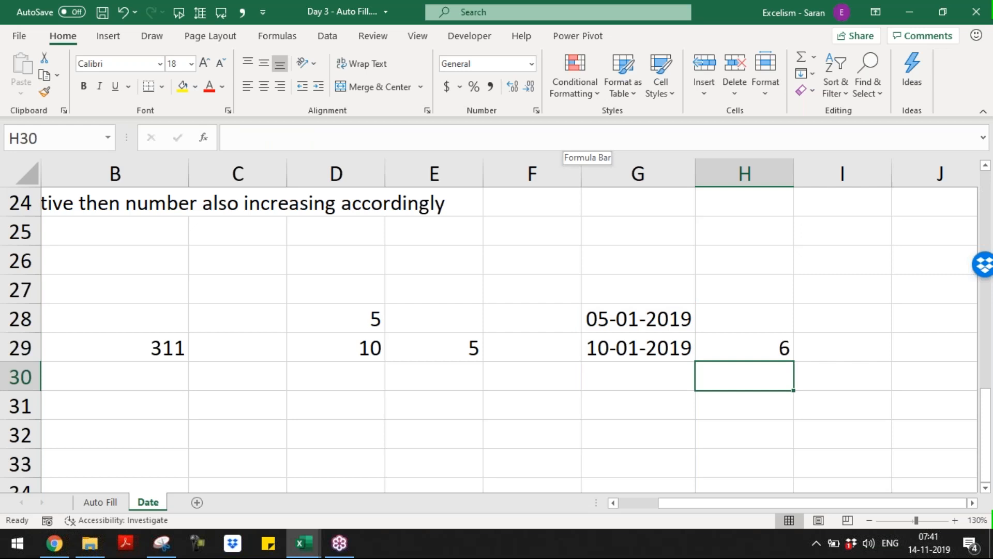
# Review the E29 and H29 formulas, then return to column A
pyautogui.press('Up')
pyautogui.press('Up')
pyautogui.press('Left')
pyautogui.press('Left')
pyautogui.press('Left')
pyautogui.press('Down')
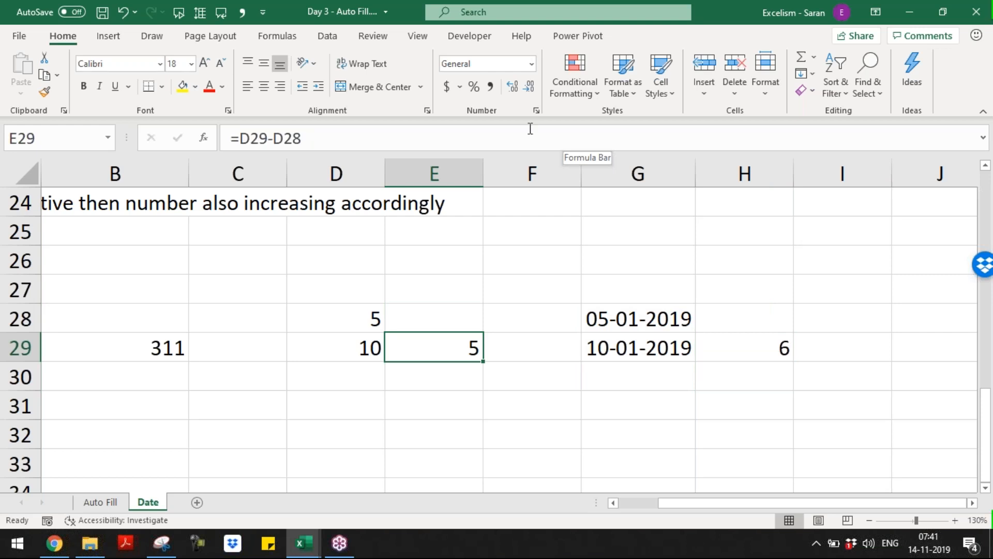
pyautogui.press('Right')
pyautogui.press('Right')
pyautogui.press('Right')
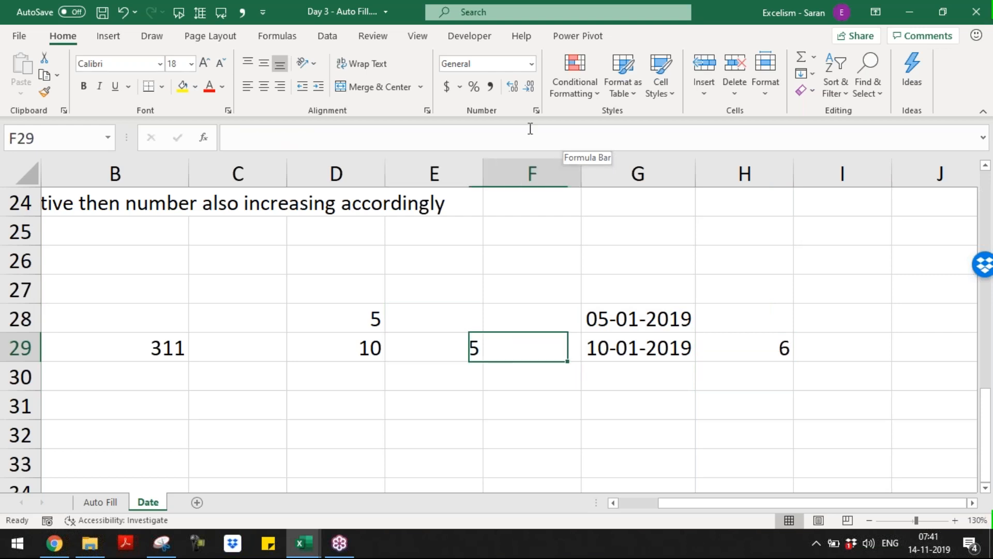
pyautogui.press('F2')
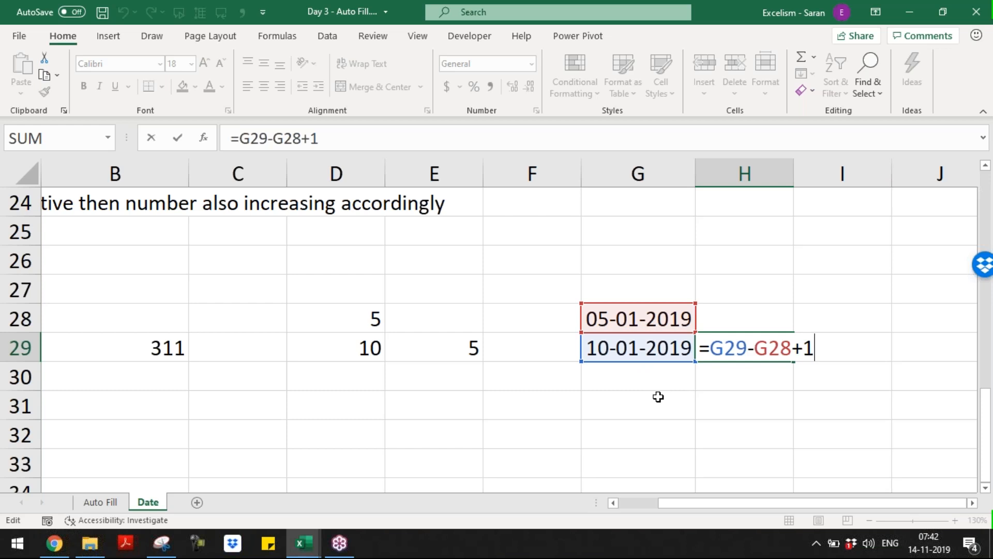
pyautogui.press('Return')
pyautogui.press('Home')
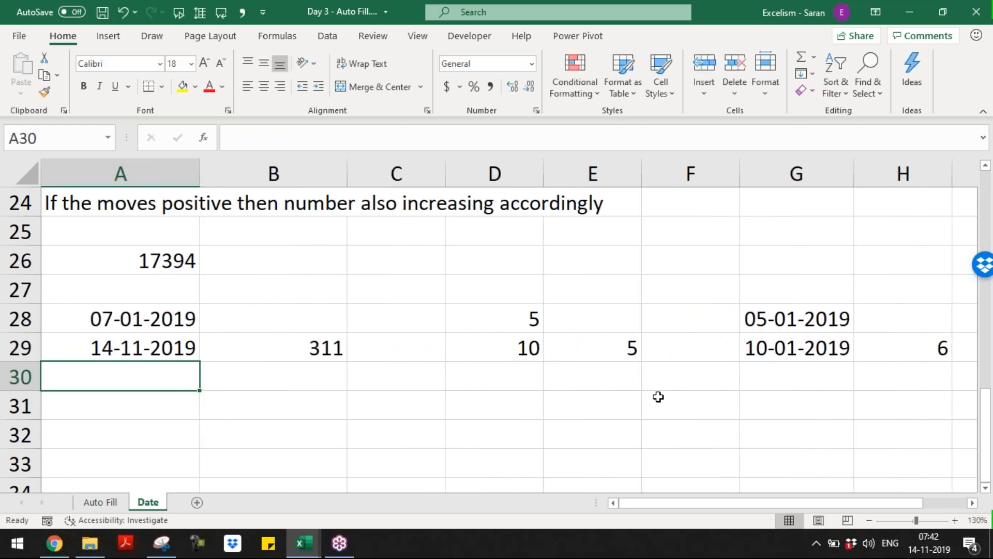
pyautogui.press('Down')
pyautogui.press('Down')
pyautogui.press('Down')
pyautogui.press('Down')
pyautogui.press('Down')
pyautogui.press('Down')
pyautogui.press('Down')
pyautogui.press('Down')
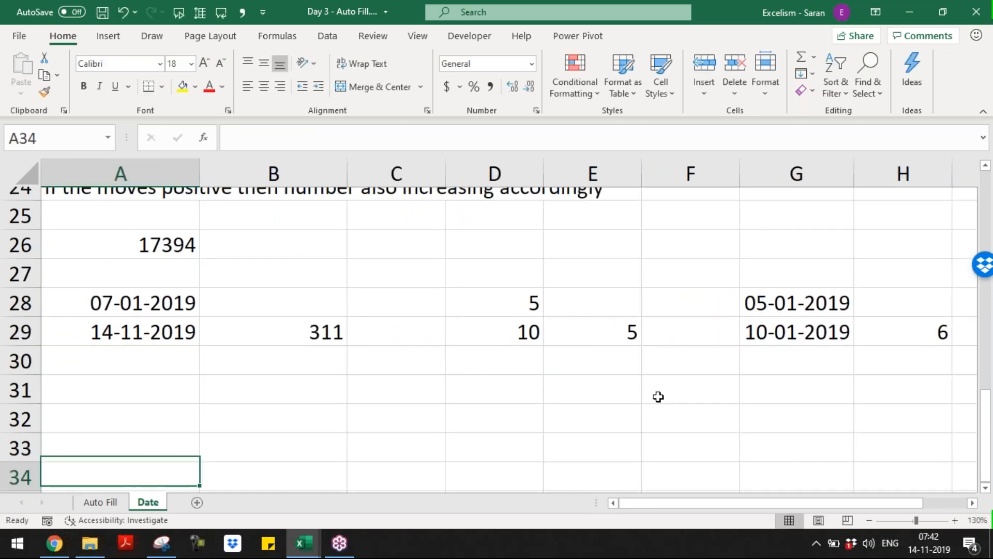
# Add a new blank sheet and name it 'Date Functions'
pyautogui.press('Up')
pyautogui.press('Up')
pyautogui.press('Up')
pyautogui.press('Up')
pyautogui.press('Up')
pyautogui.press('Up')
pyautogui.press('Up')
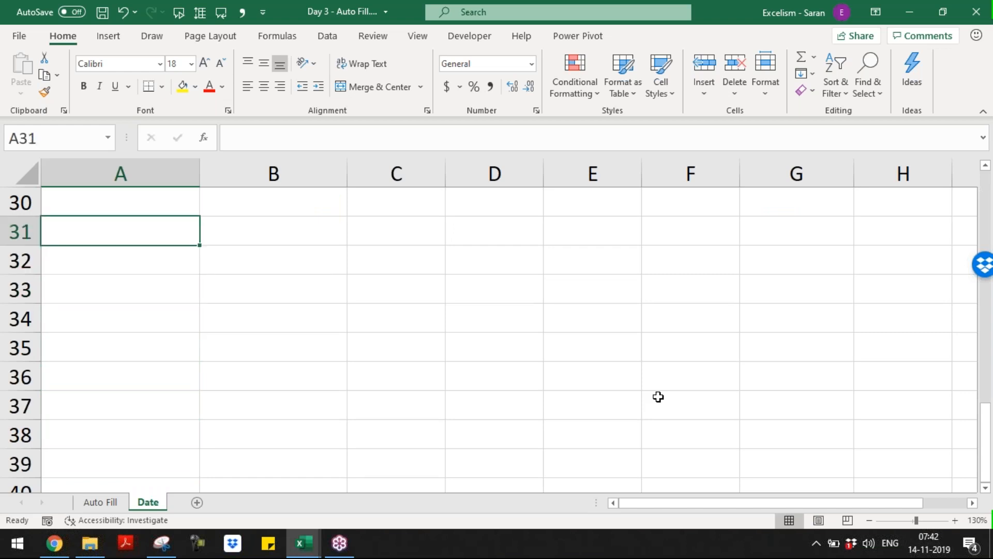
pyautogui.click(196, 509)
pyautogui.doubleClick(196, 509)
pyautogui.write('Date Functions')
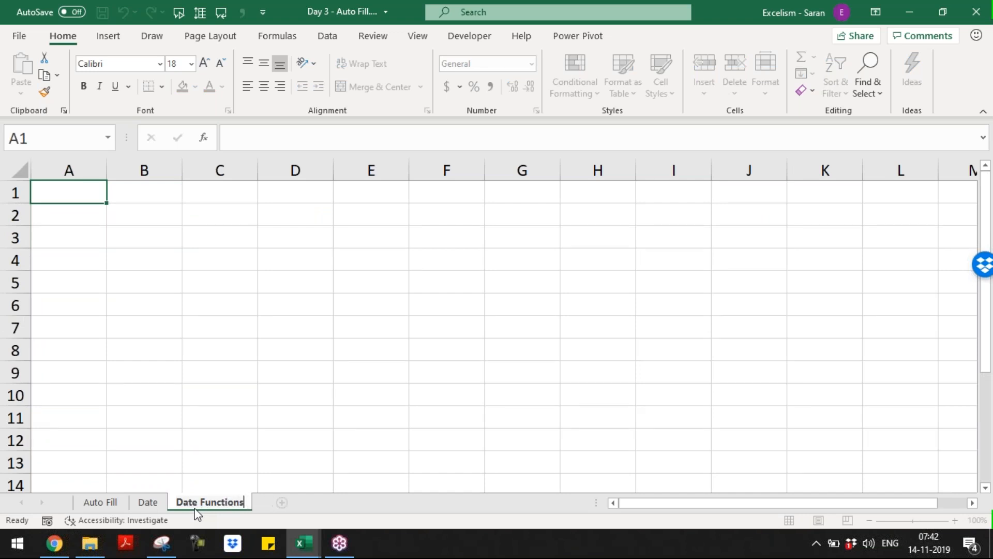
# Rename the Date sheet to 'Date Concepts'
pyautogui.click(149, 504)
pyautogui.click(159, 505)
pyautogui.press('Return')
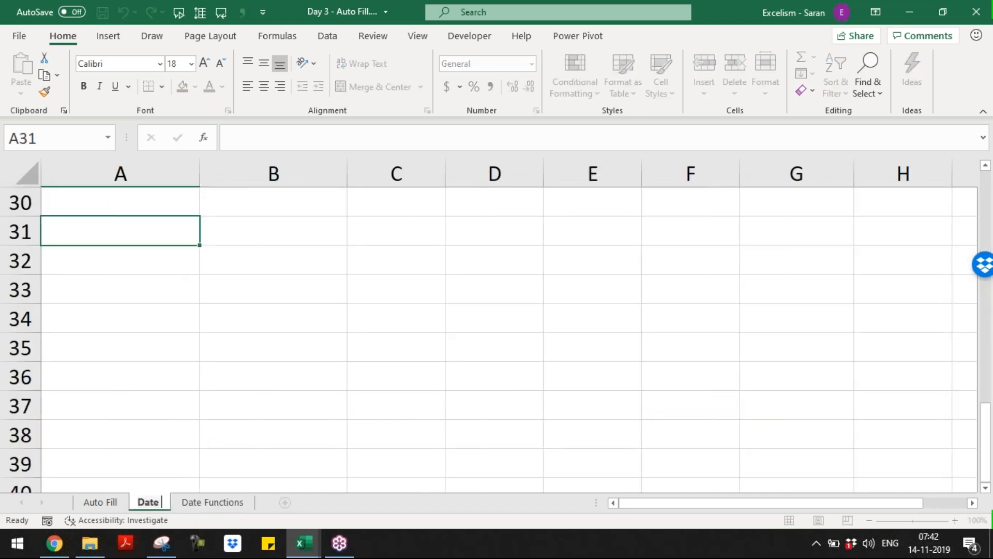
pyautogui.write('Concepts')
pyautogui.press('Return')
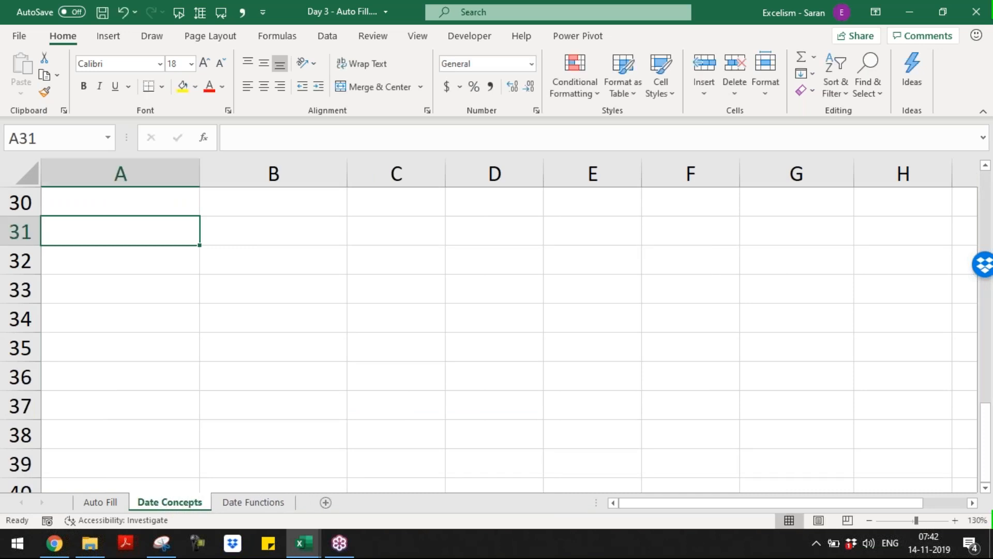
# Trim the sheet name to 'Date Concept', return to Date Functions, and save the workbook
pyautogui.hotkey('ctrl', 'Home')
pyautogui.hotkey('ctrl', 'pagedown')
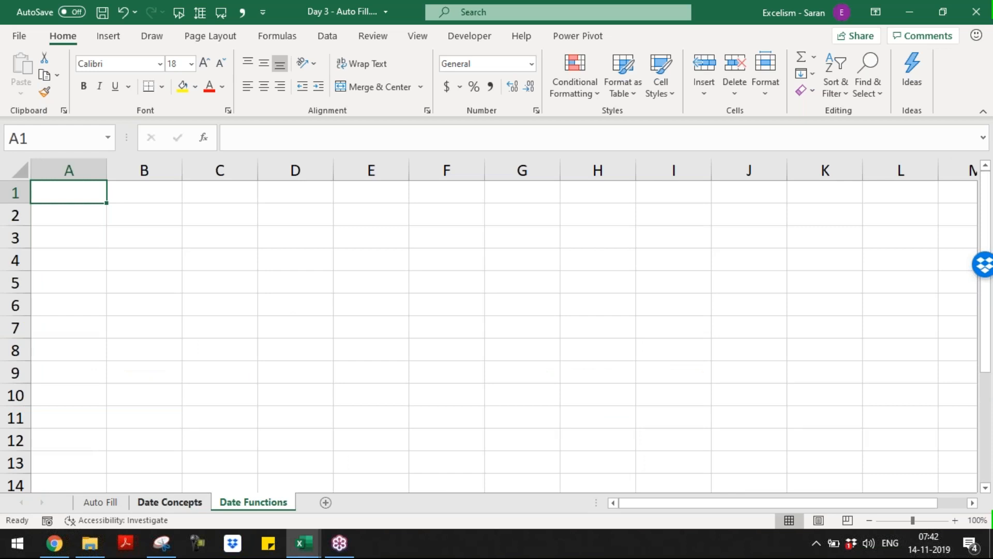
pyautogui.hotkey('ctrl', 'pageup')
pyautogui.press('alt')
pyautogui.press('o')
pyautogui.press('r')
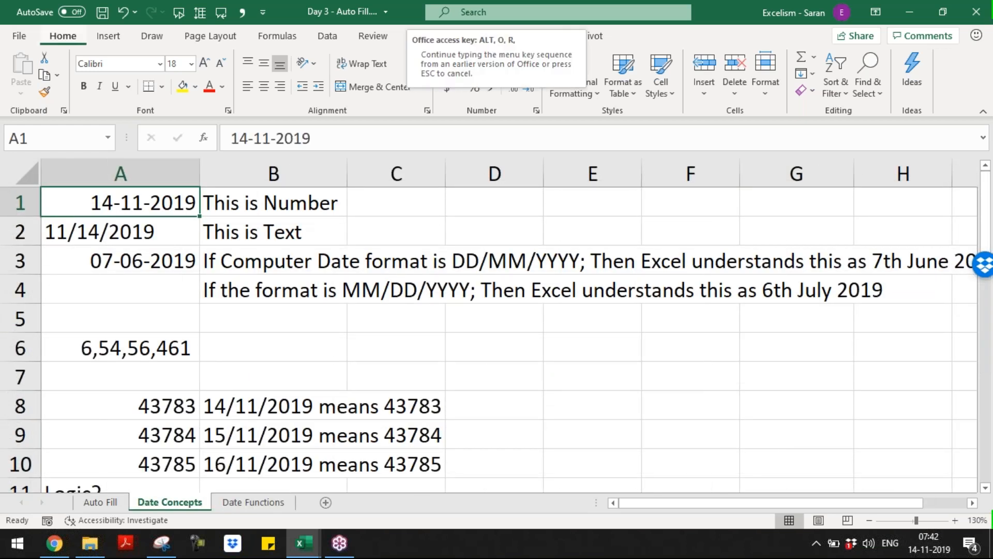
pyautogui.press('Escape')
pyautogui.press('alt')
pyautogui.press('o')
pyautogui.press('r')
pyautogui.press('Escape')
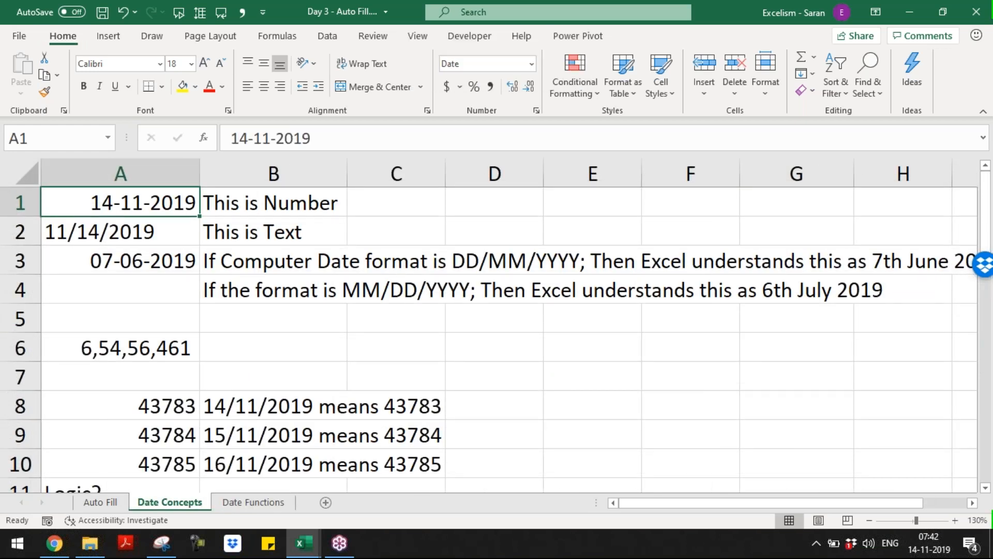
pyautogui.press('o')
pyautogui.press('h')
pyautogui.press('r')
pyautogui.press('End')
pyautogui.press('BackSpace')
pyautogui.press('Return')
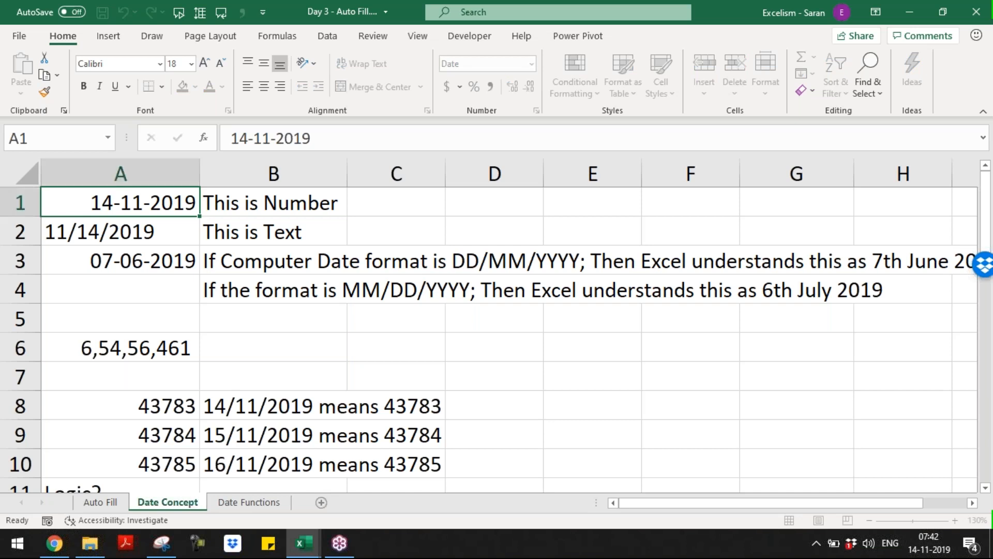
pyautogui.hotkey('ctrl', 'pagedown')
pyautogui.hotkey('ctrl', 's')
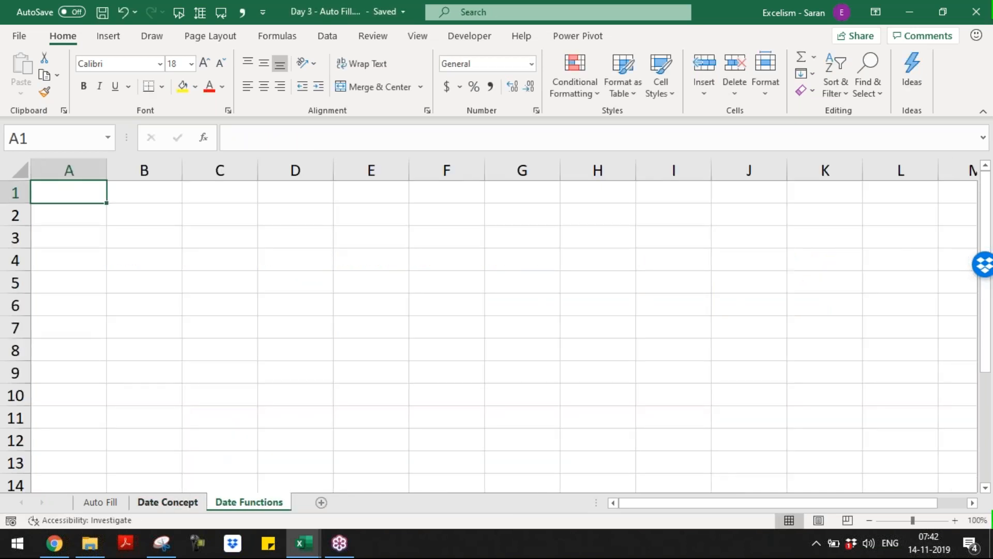
# Enter 'Function name must be valid' in A1
pyautogui.write('=TODAY(')
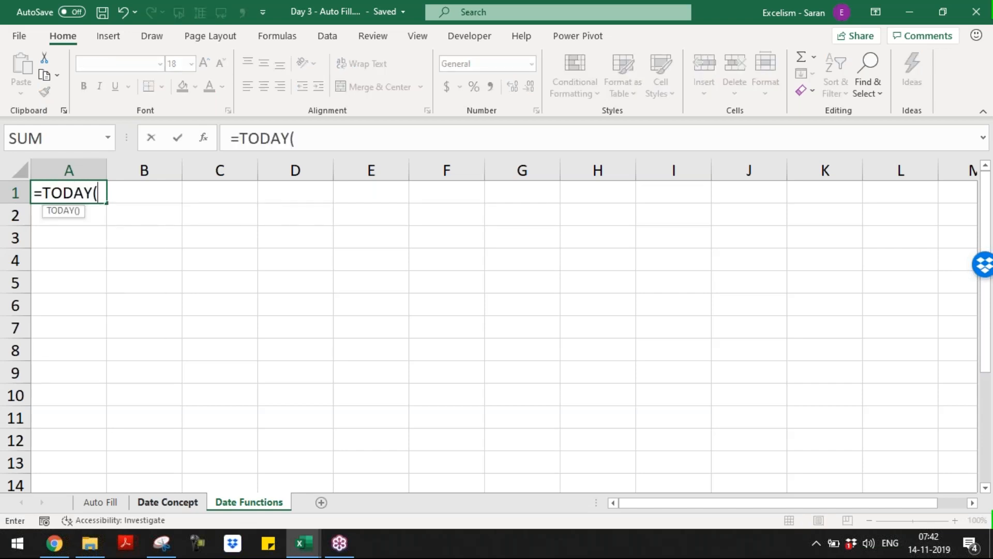
pyautogui.press('Escape')
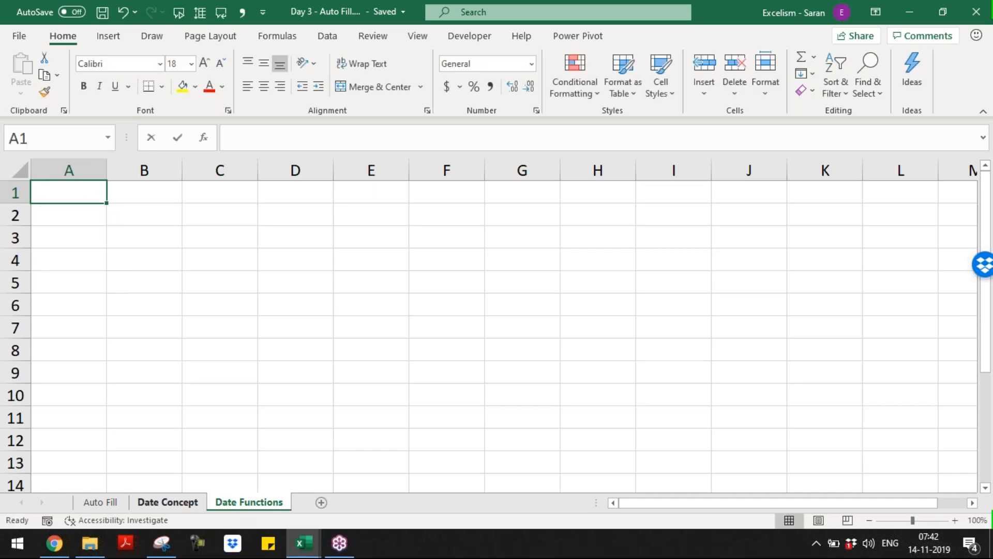
pyautogui.write('Funcito')
pyautogui.press('BackSpace')
pyautogui.press('BackSpace')
pyautogui.press('BackSpace')
pyautogui.write('tion nn')
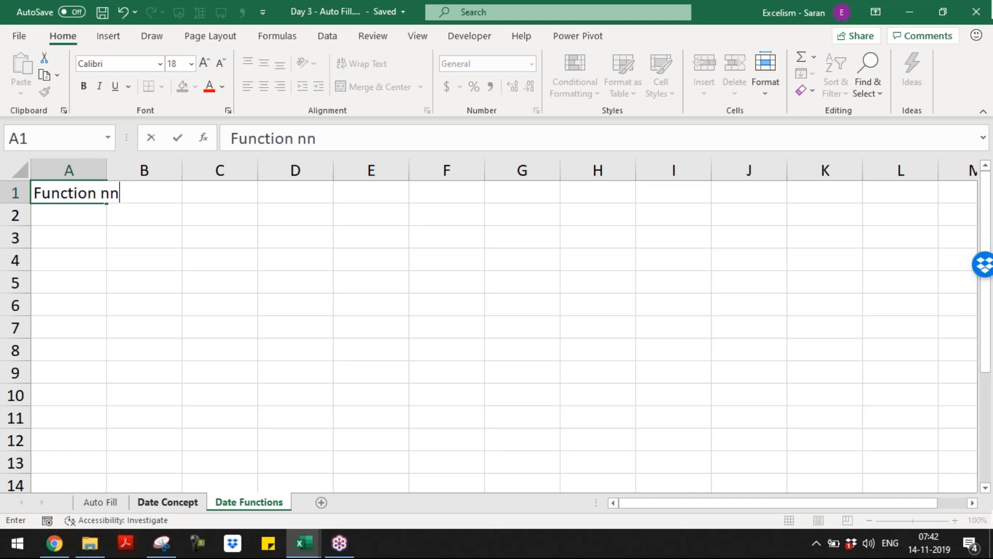
pyautogui.press('BackSpace')
pyautogui.write('ame m')
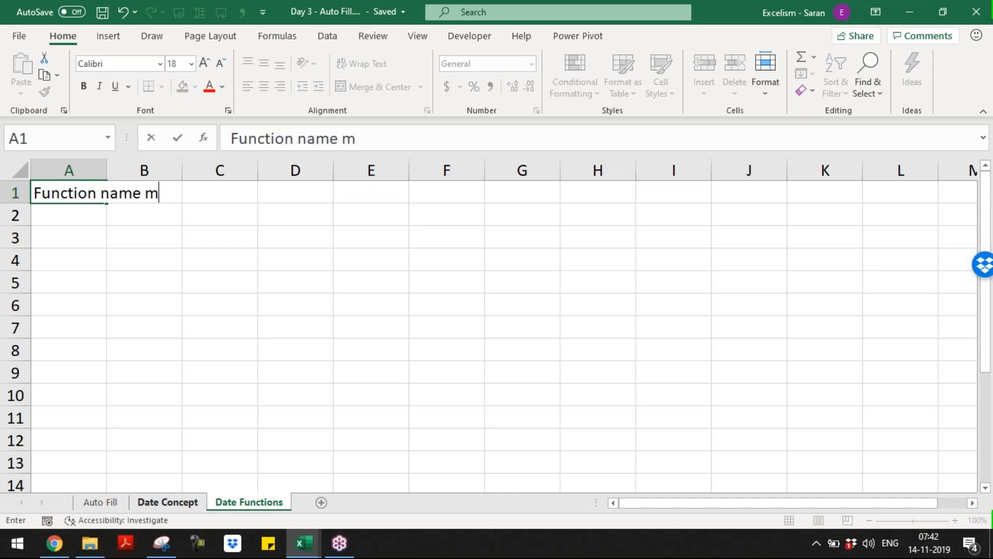
pyautogui.write('ust be valid')
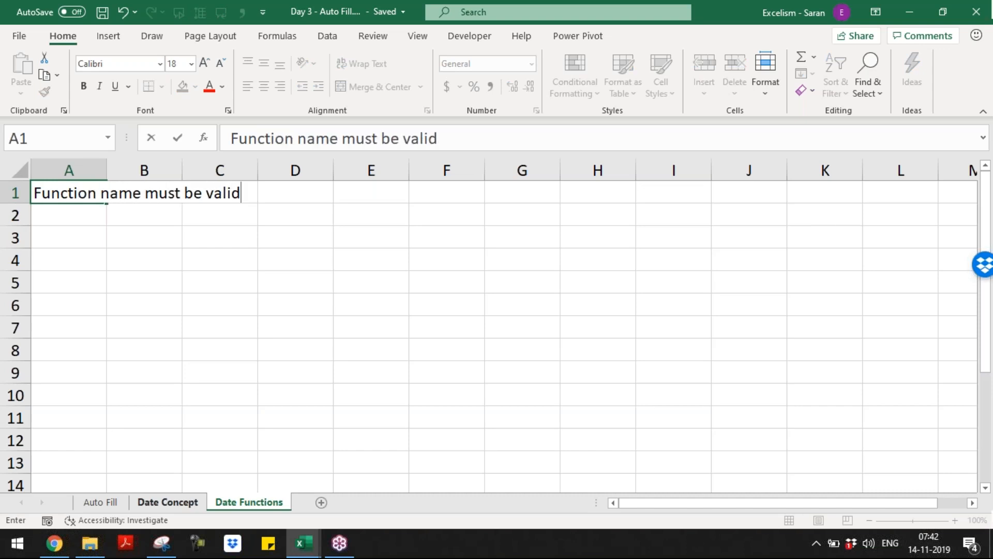
pyautogui.press('Return')
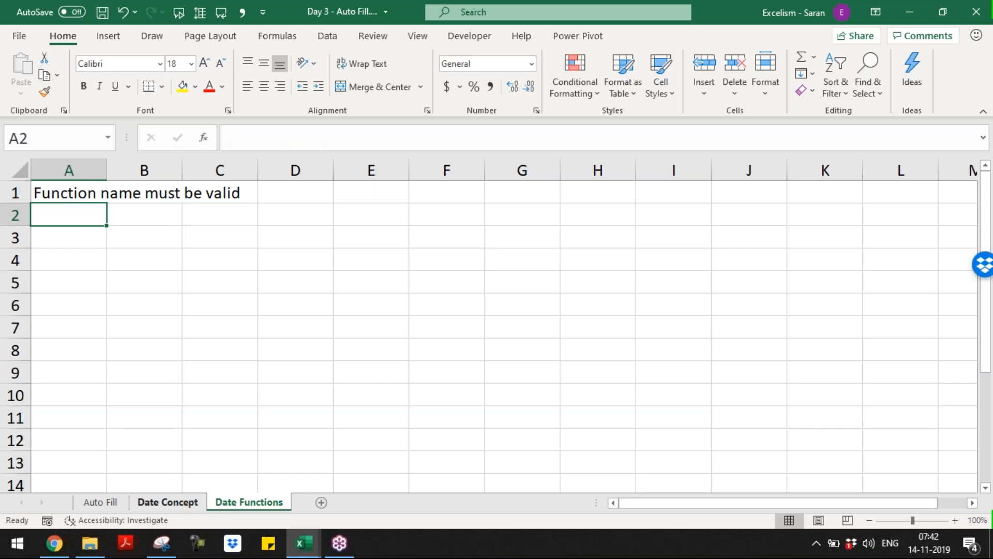
# Enter 'For every function there an objective' in A2
pyautogui.write('For evey')
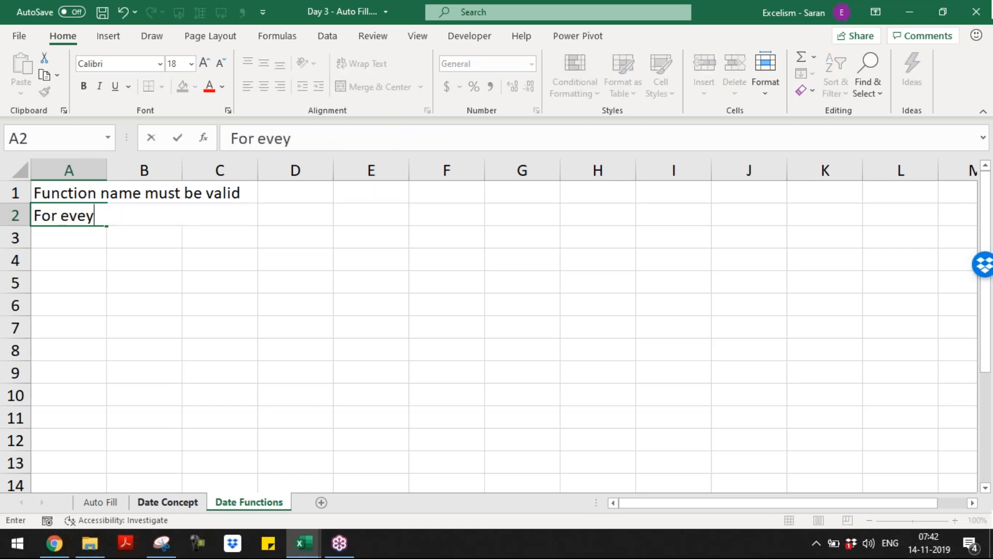
pyautogui.press('BackSpace')
pyautogui.write('r e')
pyautogui.press('BackSpace')
pyautogui.write('function the')
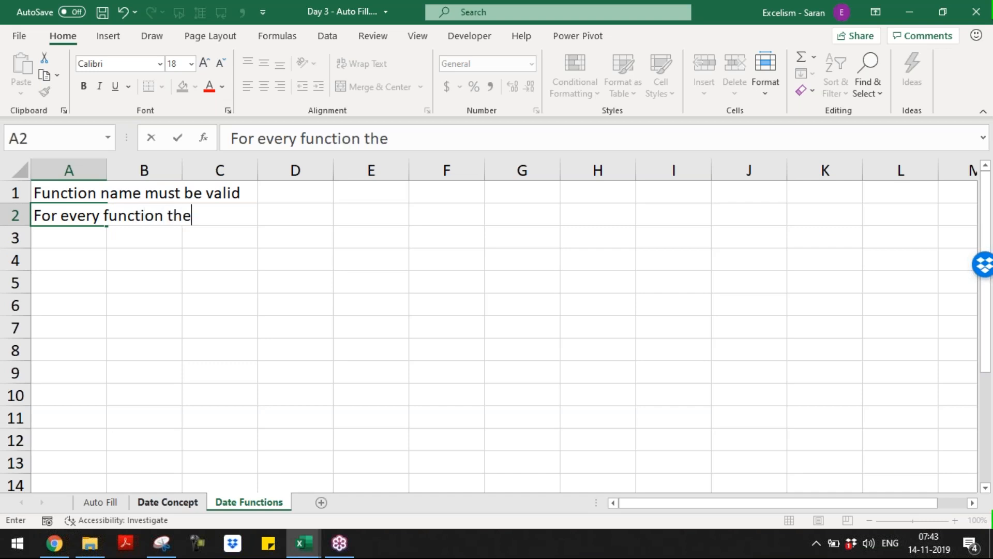
pyautogui.write('re an objective')
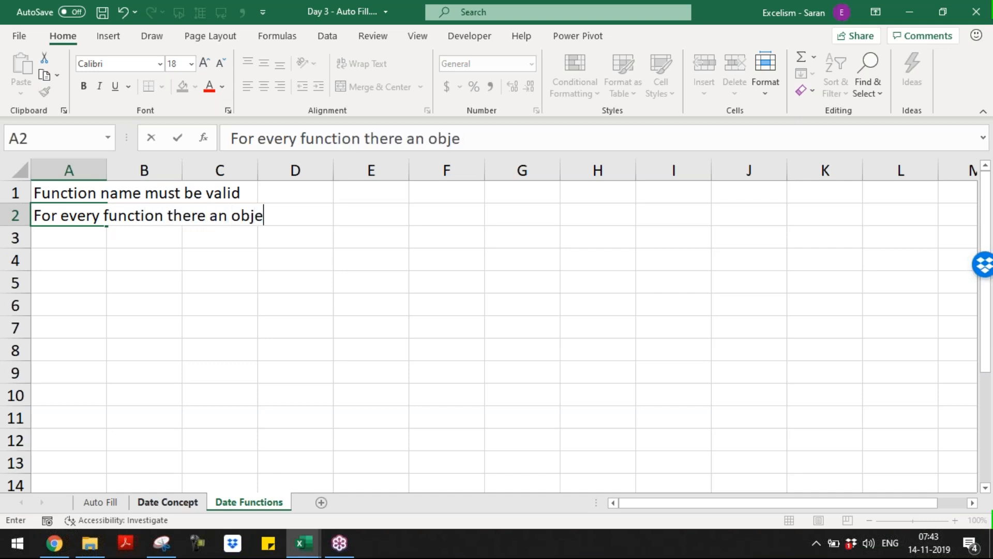
pyautogui.press('Return')
# Enter the limitations note in A3 and the rules-to-follow note in A4
pyautogui.write('For every fu')
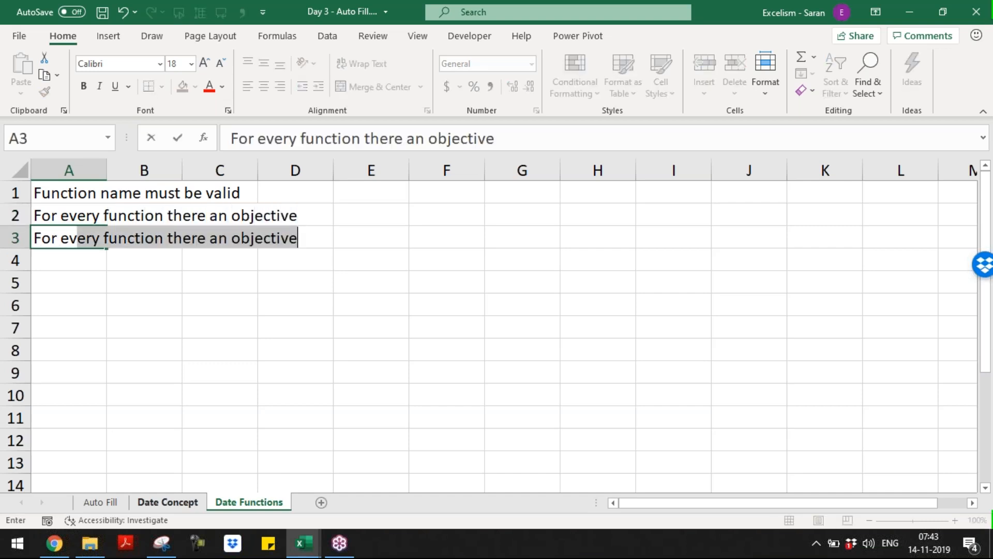
pyautogui.write('nction')
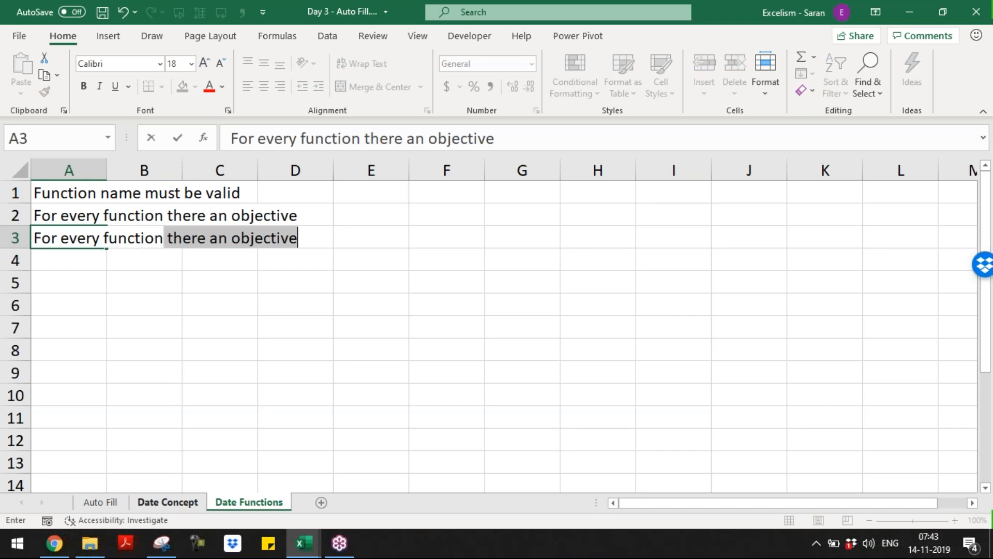
pyautogui.press('Escape')
pyautogui.write('F')
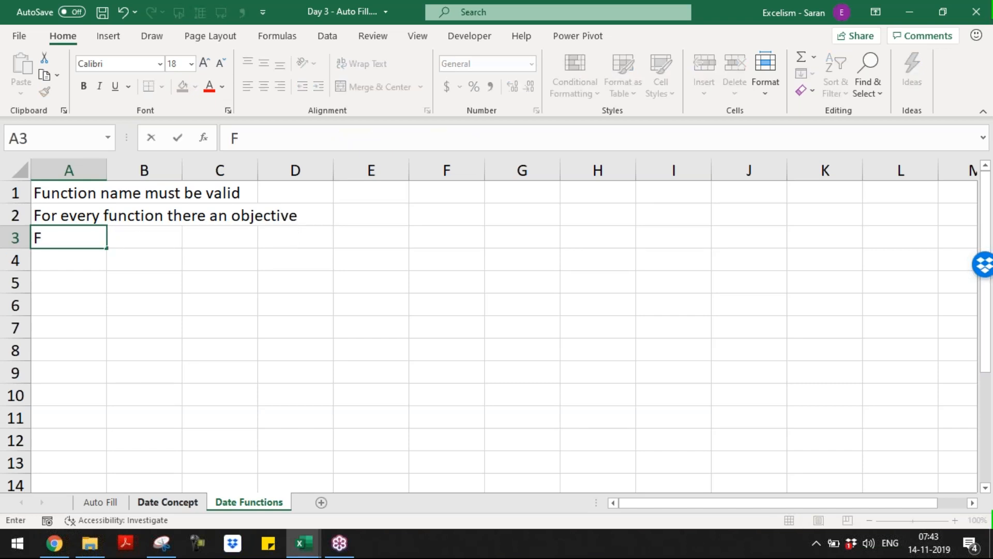
pyautogui.write('or some o')
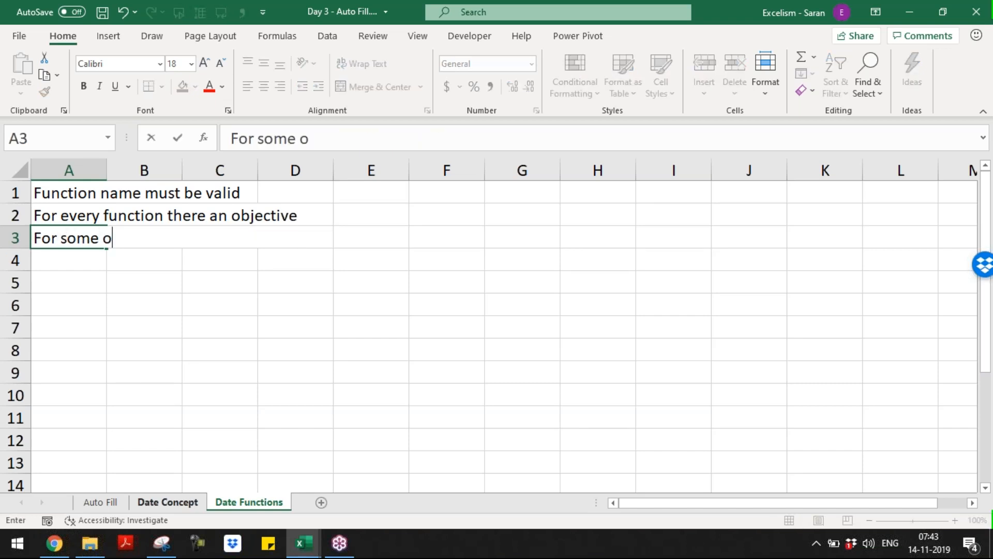
pyautogui.write('f the functions ')
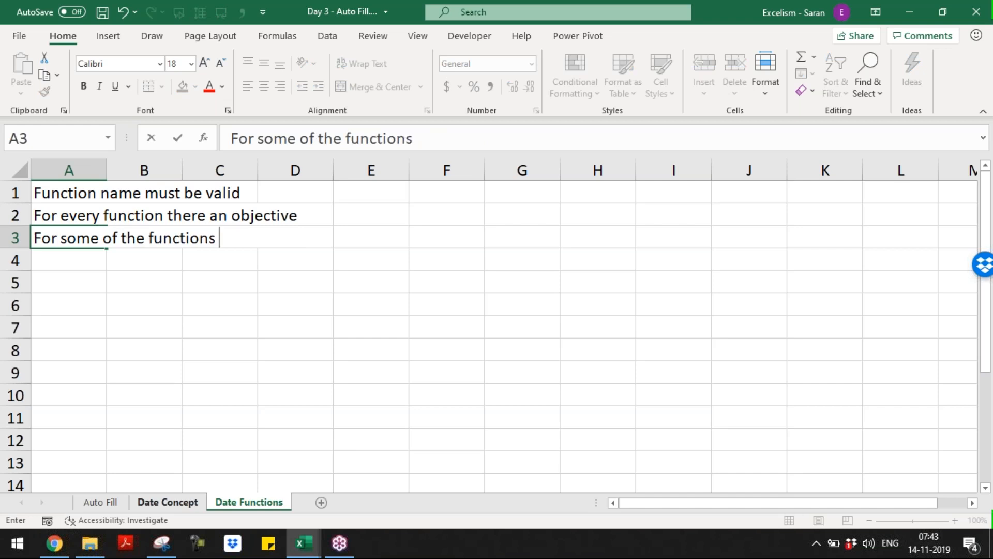
pyautogui.write('there are l')
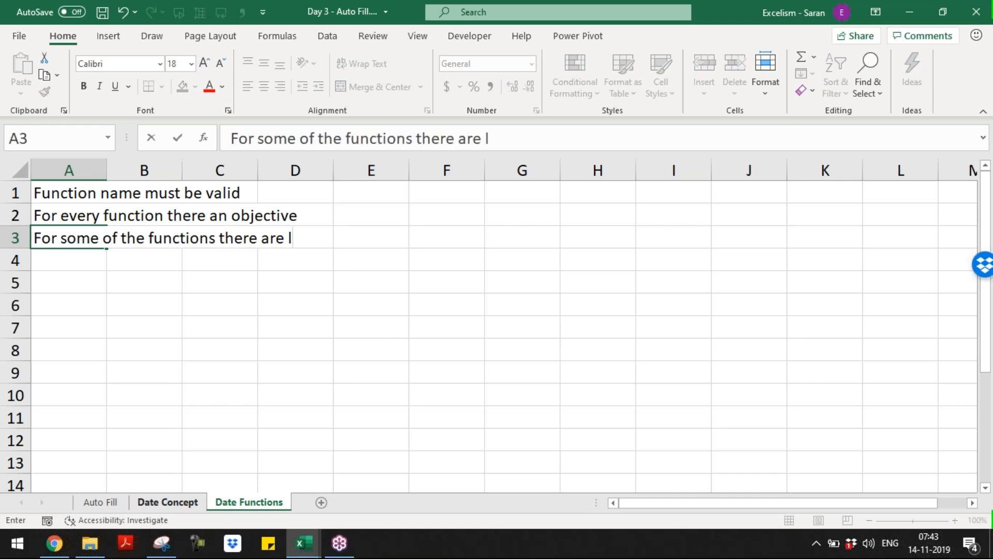
pyautogui.write('imitations')
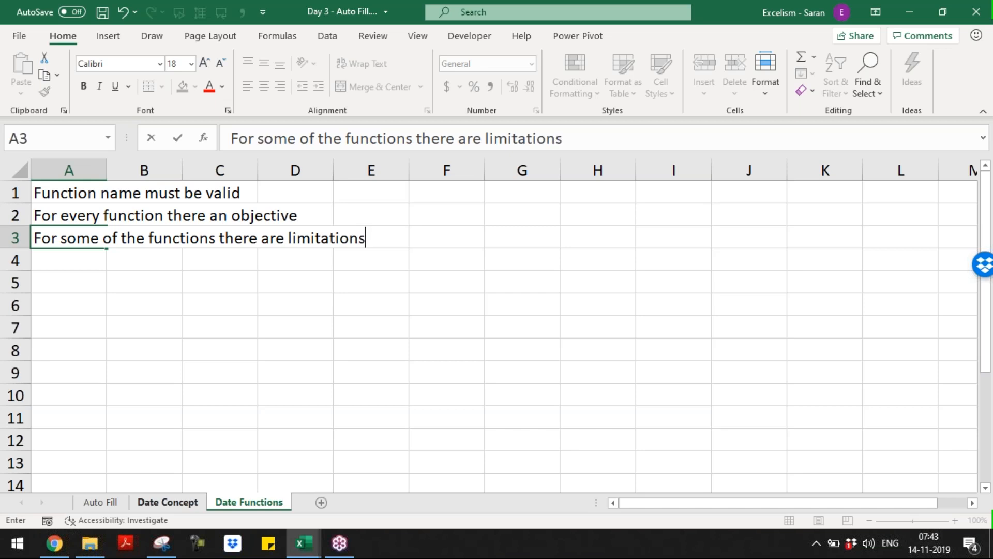
pyautogui.press('Return')
pyautogui.write('In case of')
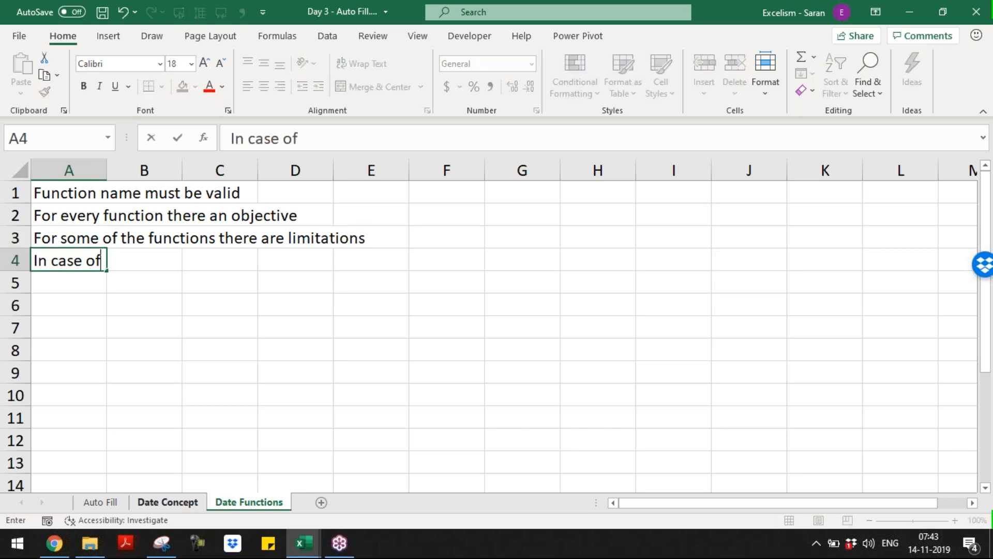
pyautogui.write(' some functio')
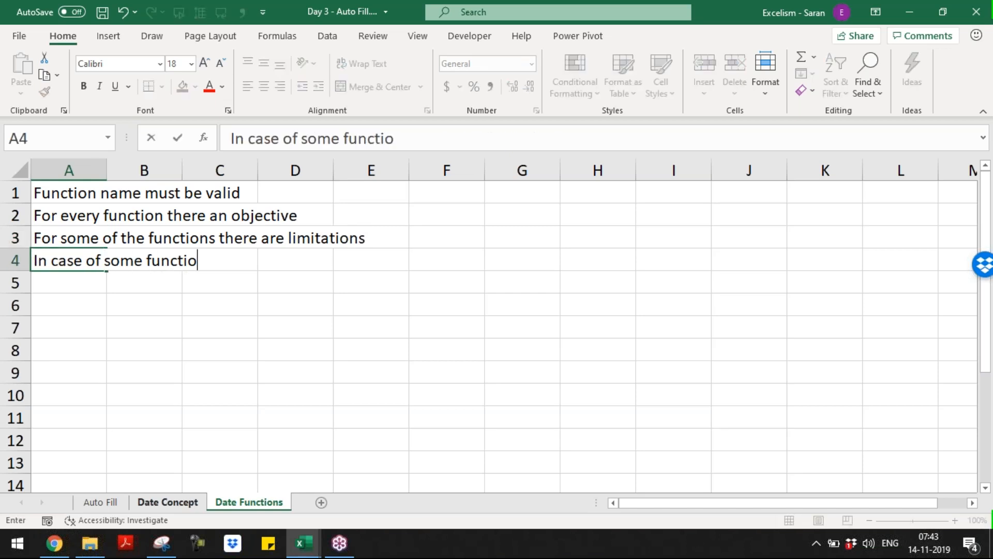
pyautogui.write('ns, there are')
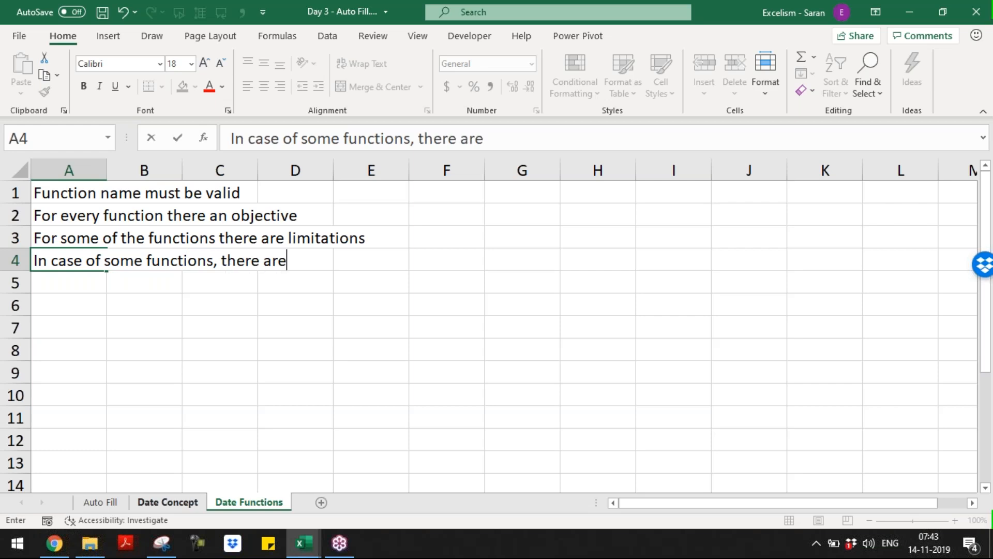
pyautogui.write(' rules to follow')
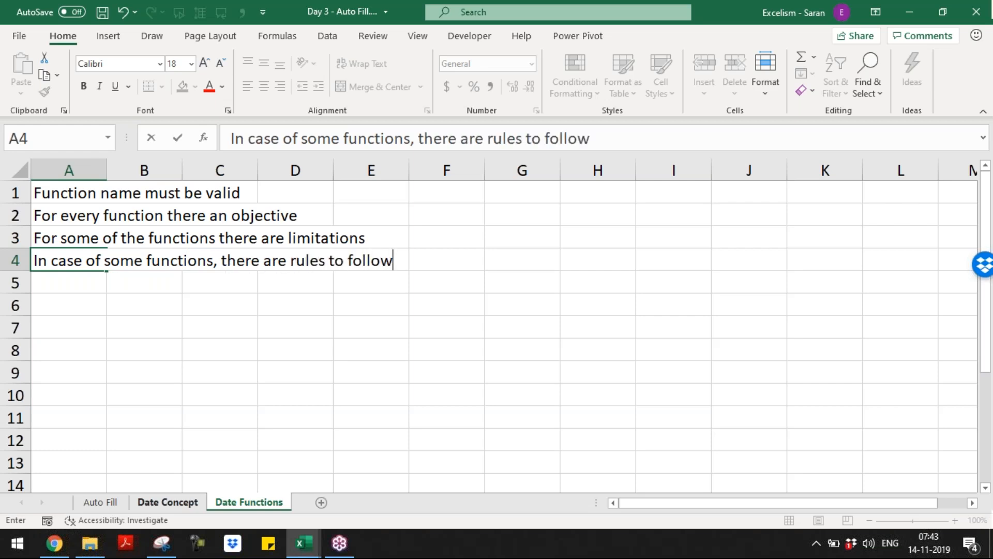
pyautogui.press('Return')
# Enter 'Every Function having Syntax' in A5 and 'Syntax has Arguments' in A6
pyautogui.write('Eve')
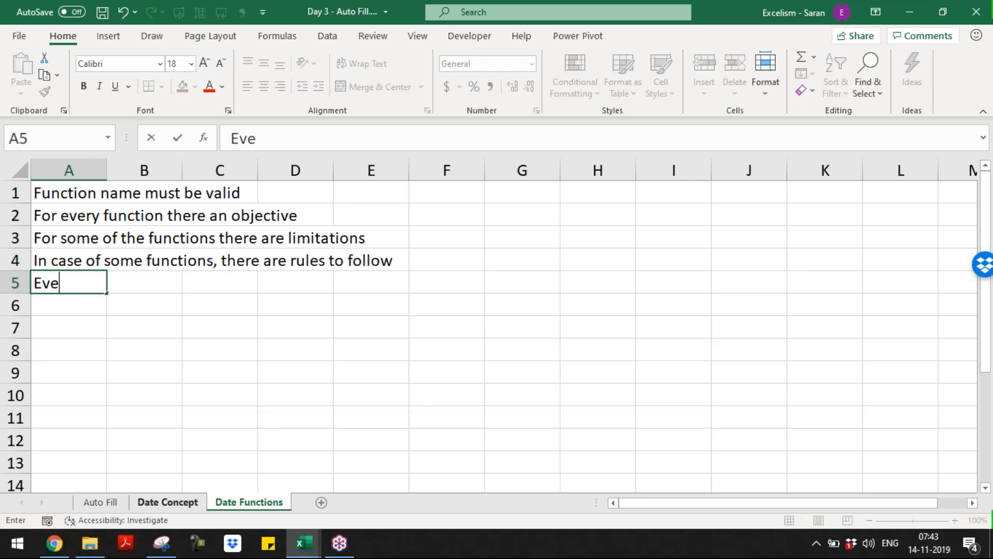
pyautogui.write('ry Function')
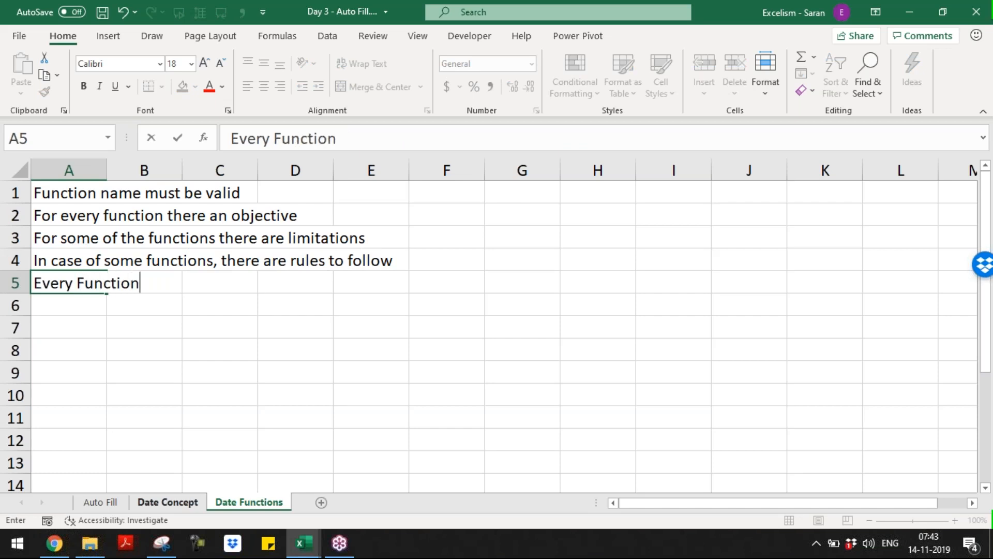
pyautogui.write(' having Syntax')
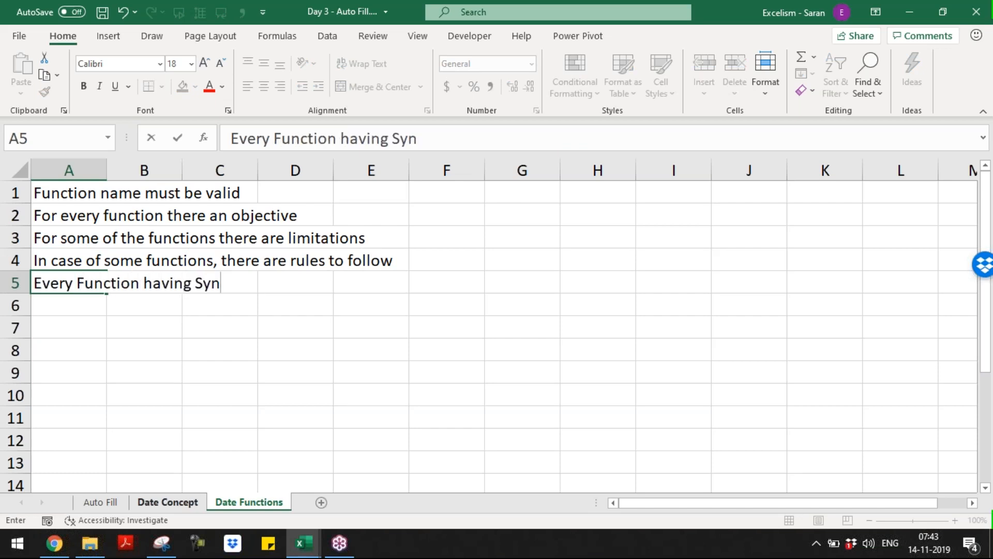
pyautogui.press('Return')
pyautogui.write('Syntax')
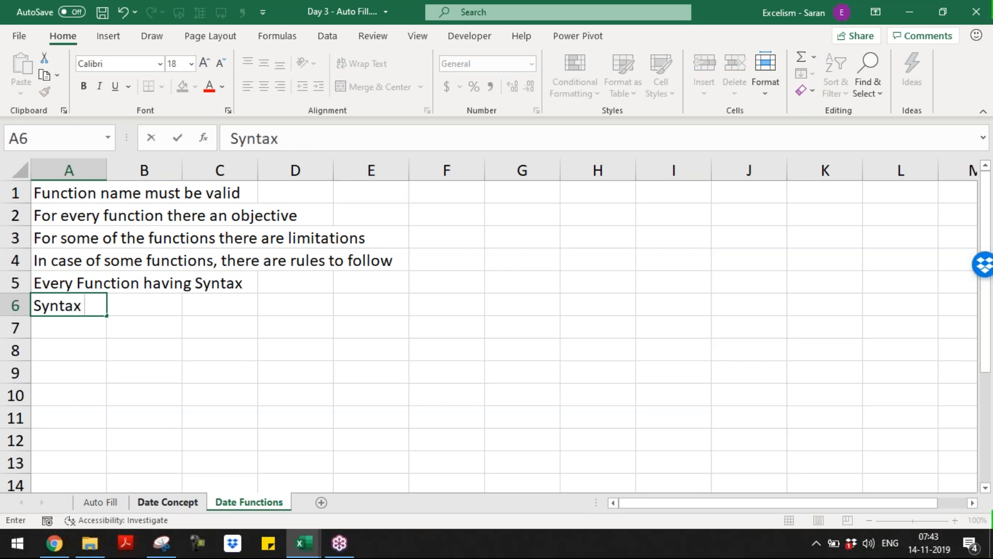
pyautogui.write(' has Arg')
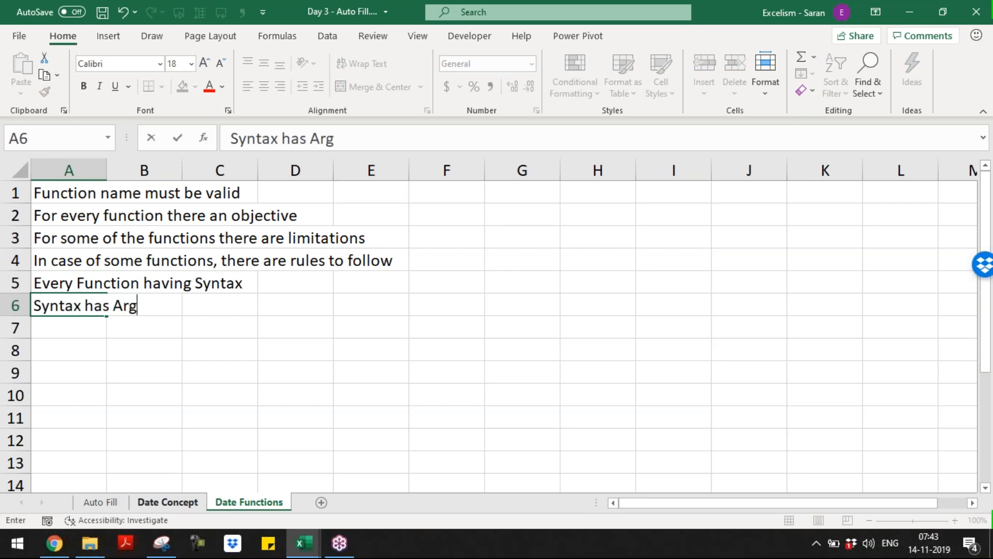
pyautogui.write('uments')
pyautogui.press('Return')
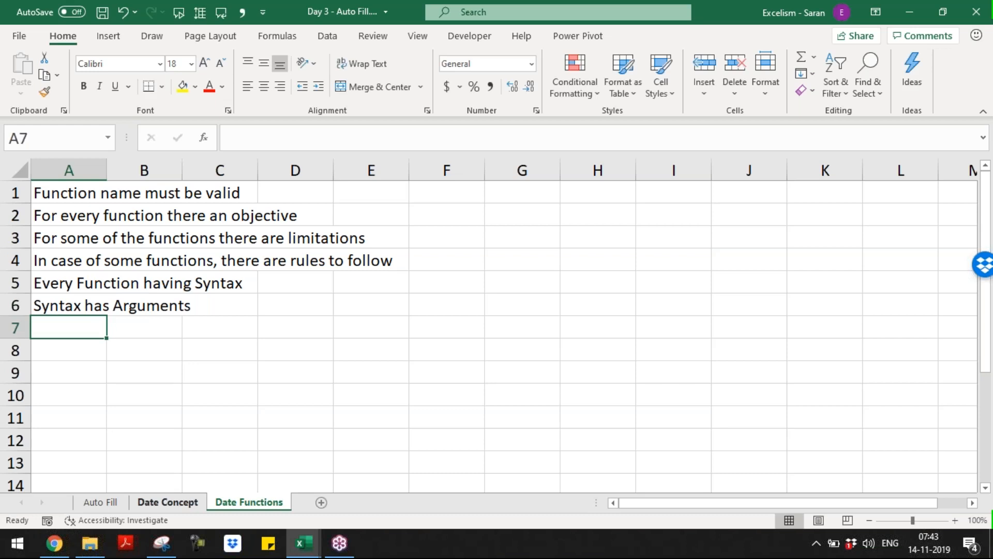
# Write the A7 note that a function accepts at most 255 arguments
pyautogui.write('Max num')
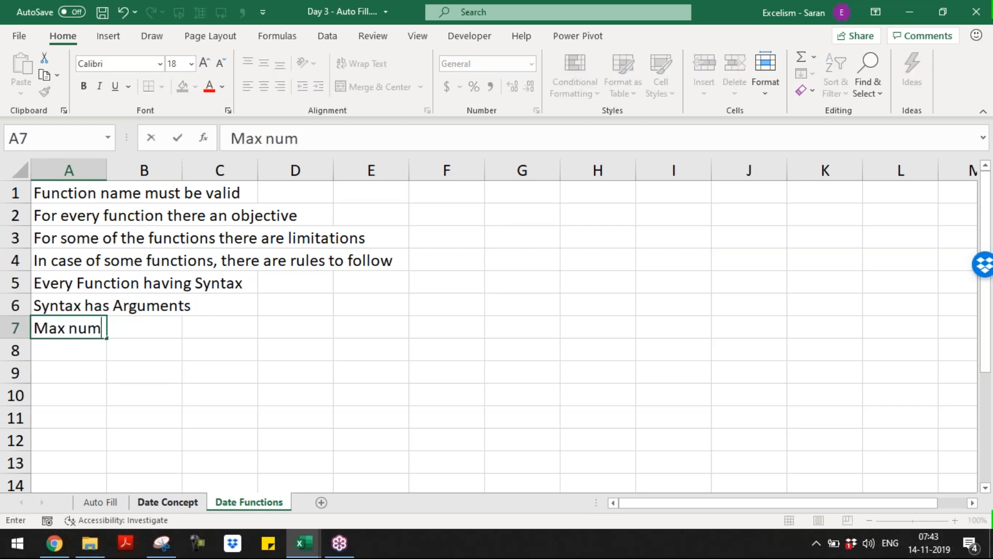
pyautogui.write('ber of Arg')
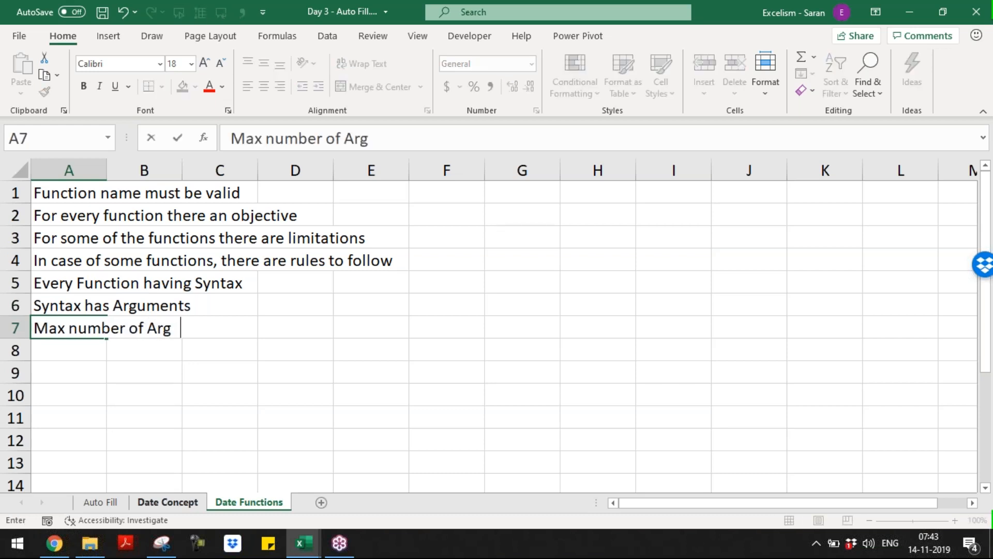
pyautogui.press('BackSpace')
pyautogui.write('uments we can')
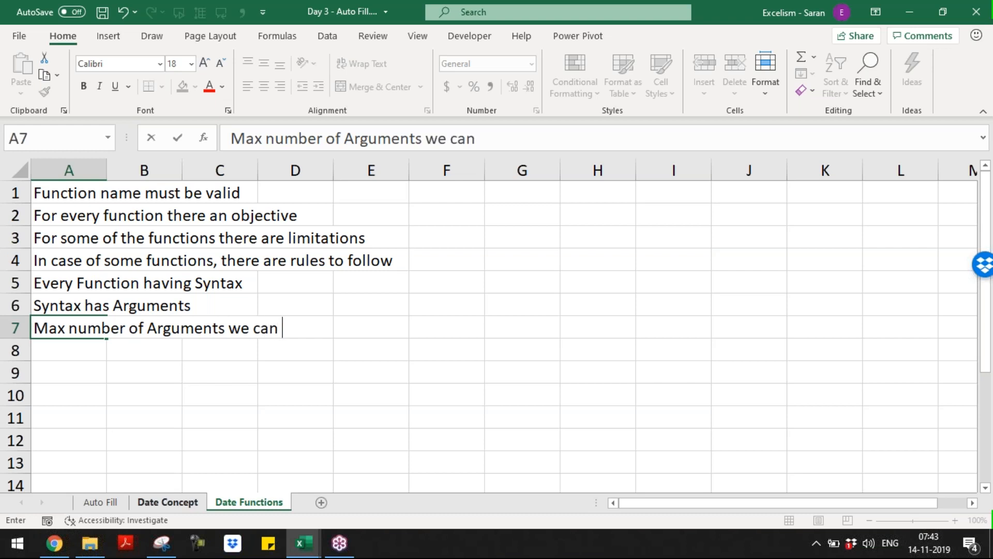
pyautogui.write(' enter i')
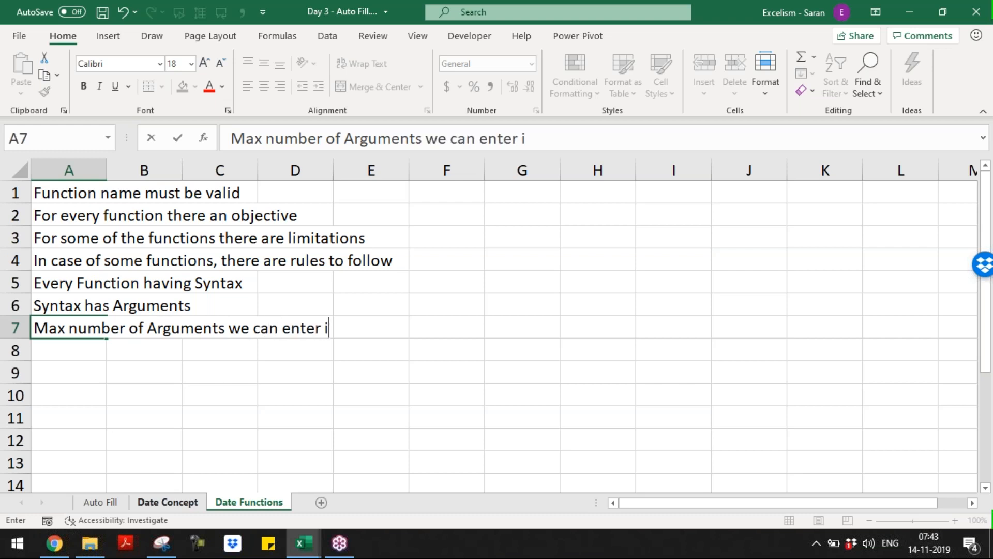
pyautogui.write('nto any function')
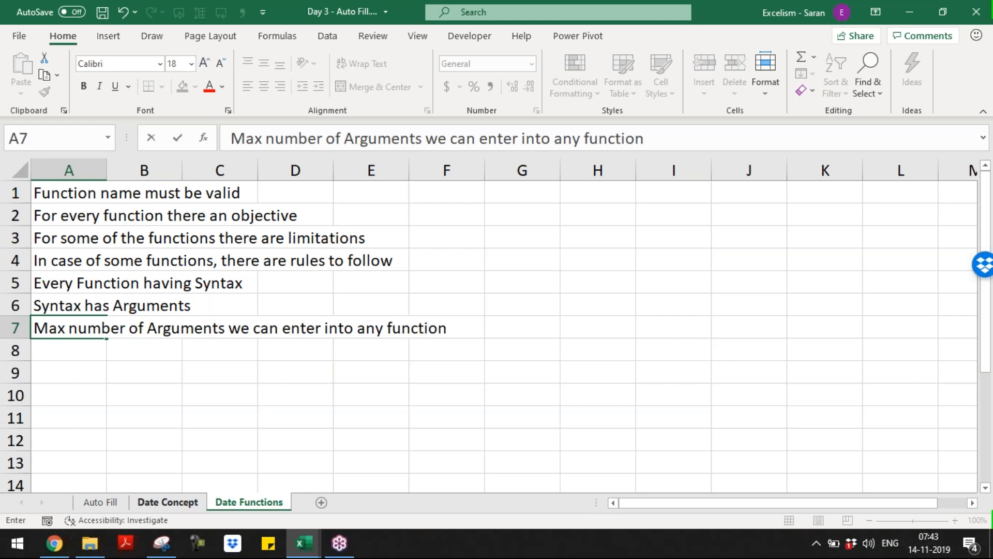
pyautogui.write(' is 255 (in case the sys')
pyautogui.press('BackSpace')
pyautogui.write('nt')
pyautogui.press('BackSpace')
pyautogui.press('BackSpace')
pyautogui.press('BackSpace')
pyautogui.write('ntax is having')
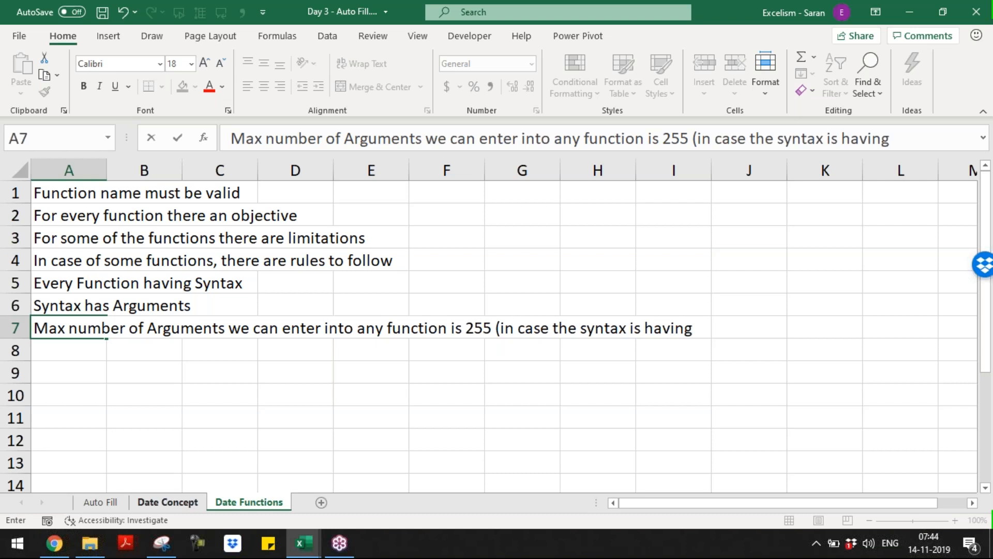
pyautogui.write(' "...")')
pyautogui.press('Return')
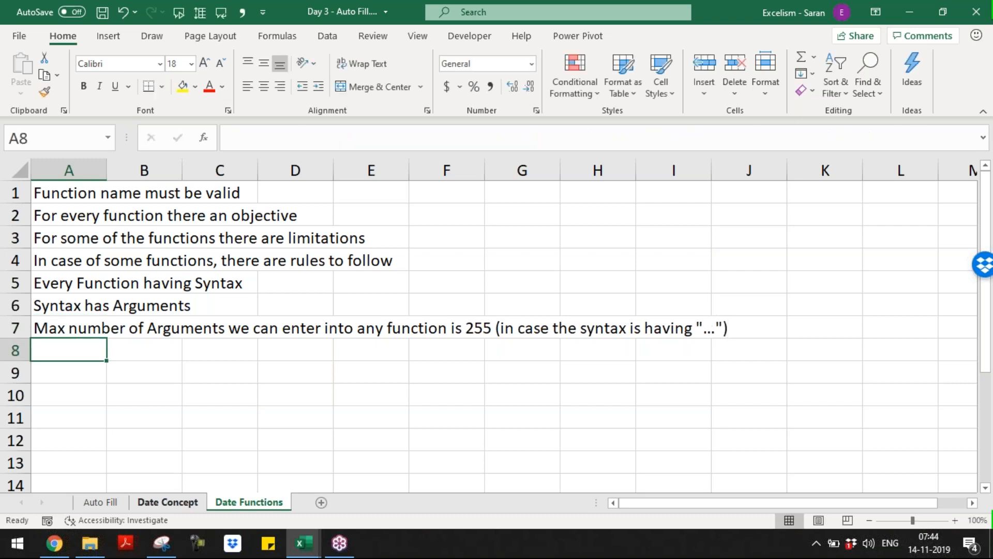
pyautogui.press('Up')
pyautogui.press('Up')
pyautogui.press('Up')
pyautogui.press('Up')
pyautogui.press('Up')
pyautogui.press('Up')
pyautogui.press('Up')
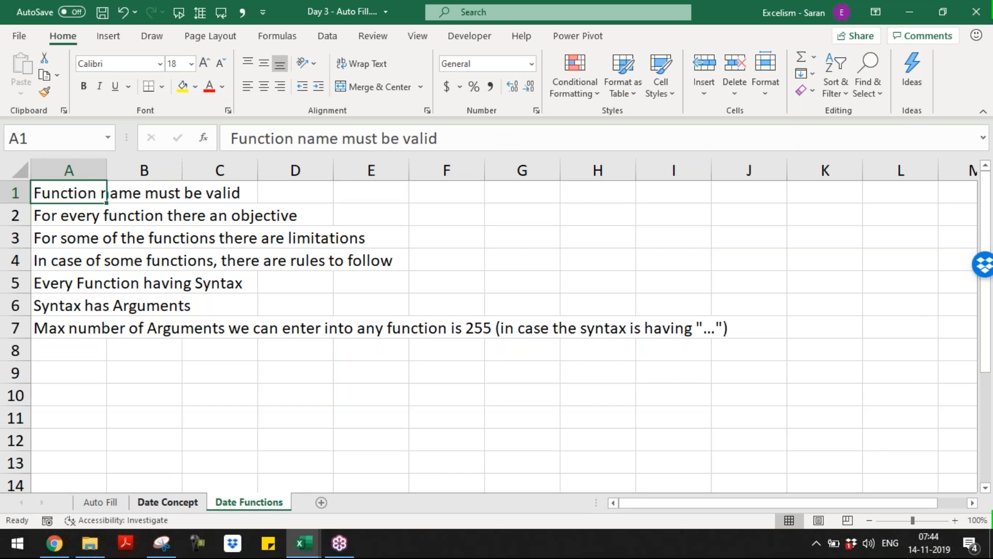
pyautogui.press('Down')
pyautogui.press('Down')
pyautogui.press('Down')
pyautogui.press('Down')
pyautogui.press('Down')
pyautogui.press('Down')
pyautogui.press('Down')
pyautogui.press('Down')
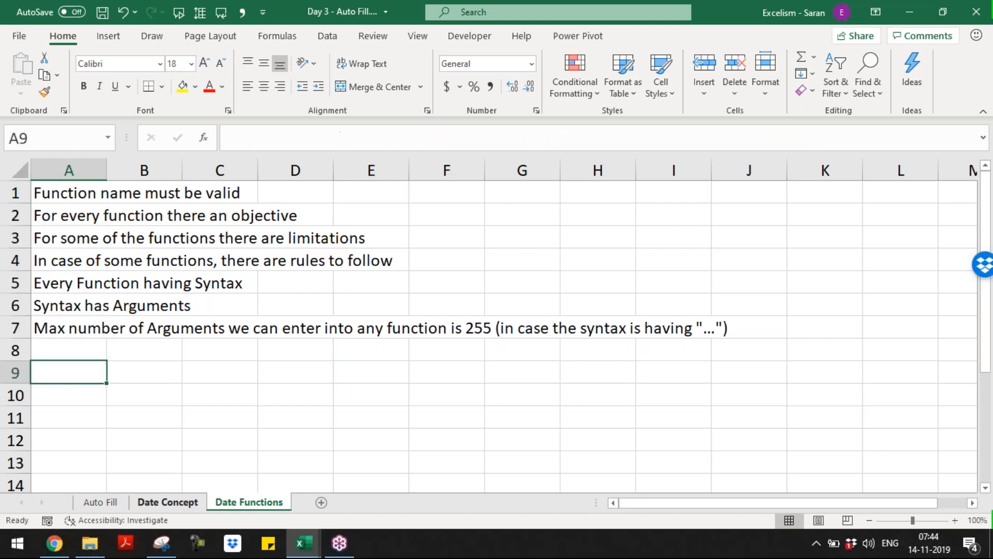
pyautogui.write('=means')
pyautogui.press('BackSpace')
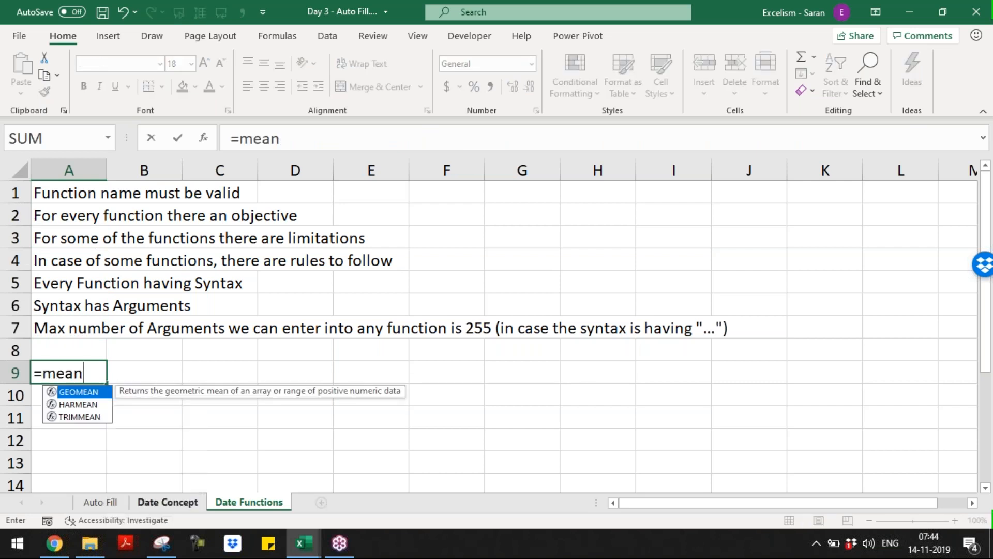
pyautogui.write('(')
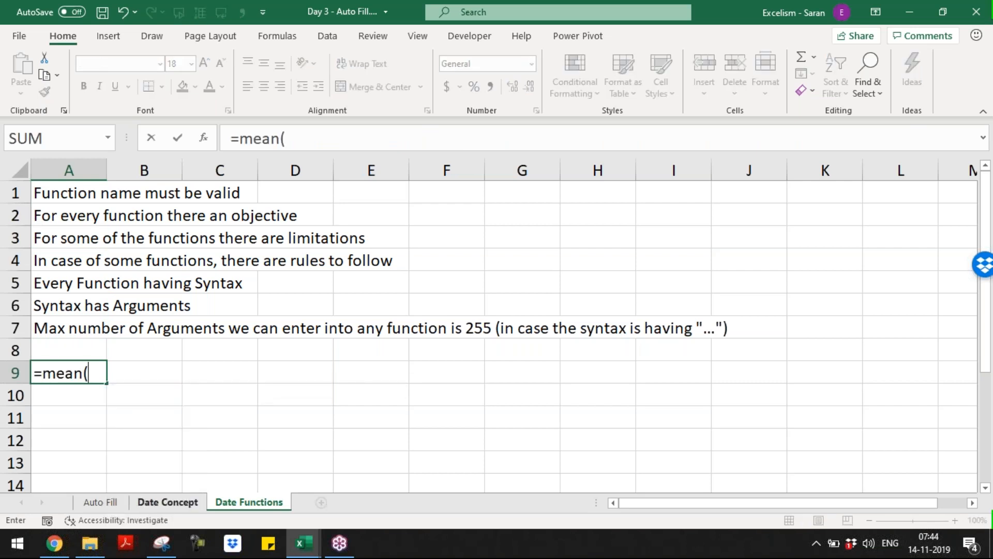
pyautogui.press('BackSpace')
pyautogui.press('BackSpace')
pyautogui.press('BackSpace')
pyautogui.press('BackSpace')
pyautogui.press('BackSpace')
pyautogui.write('ave')
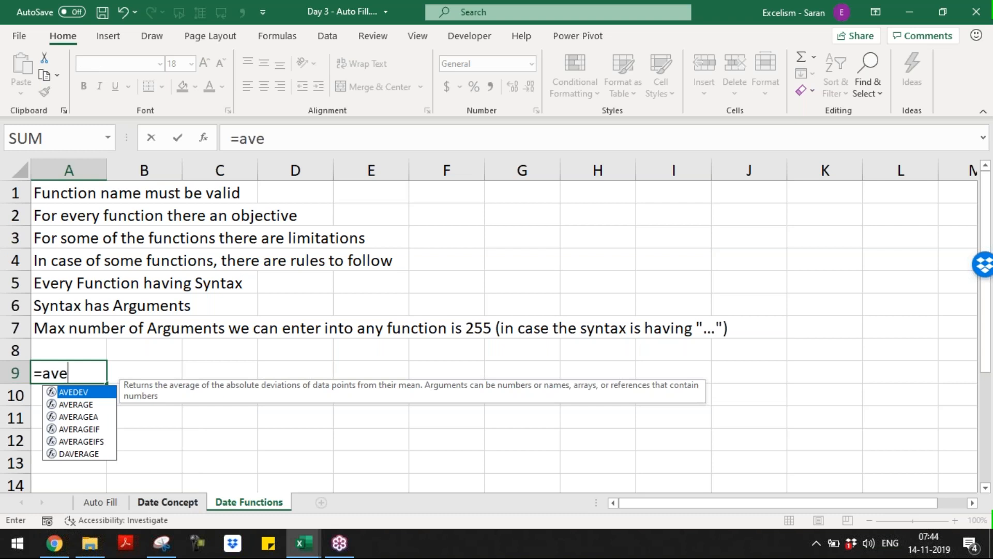
pyautogui.press('Down')
pyautogui.press('Escape')
pyautogui.press('Up')
pyautogui.press('Up')
pyautogui.press('Up')
pyautogui.press('Up')
pyautogui.press('Up')
pyautogui.press('Up')
pyautogui.press('Up')
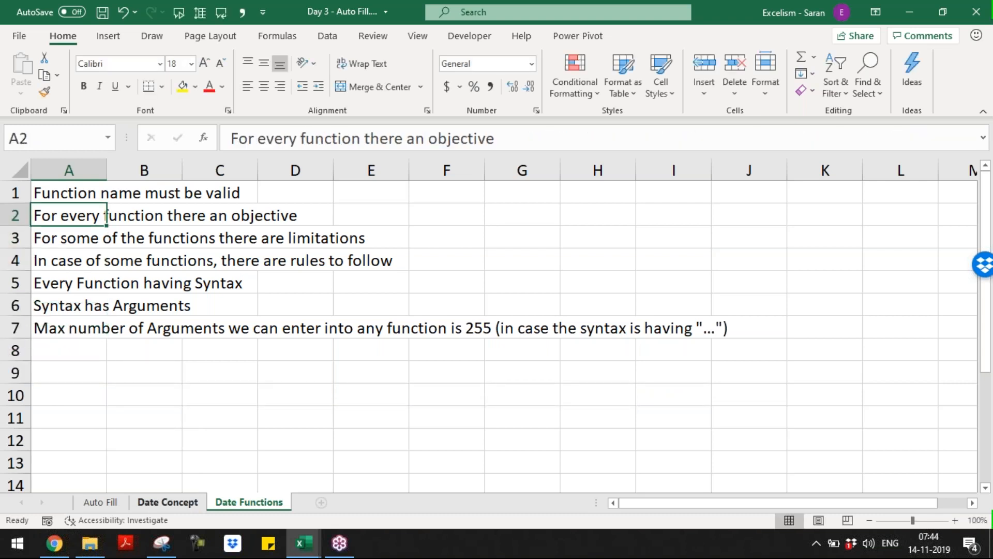
# Insert 'is' after 'there' in A2, giving 'For every function there is an objective'
pyautogui.press('F2')
pyautogui.press('Left')
pyautogui.press('Left')
pyautogui.press('Left')
pyautogui.press('Left')
pyautogui.press('Left')
pyautogui.press('Left')
pyautogui.press('Left')
pyautogui.press('Left')
pyautogui.press('Left')
pyautogui.press('Left')
pyautogui.press('Left')
pyautogui.press('Left')
pyautogui.press('Left')
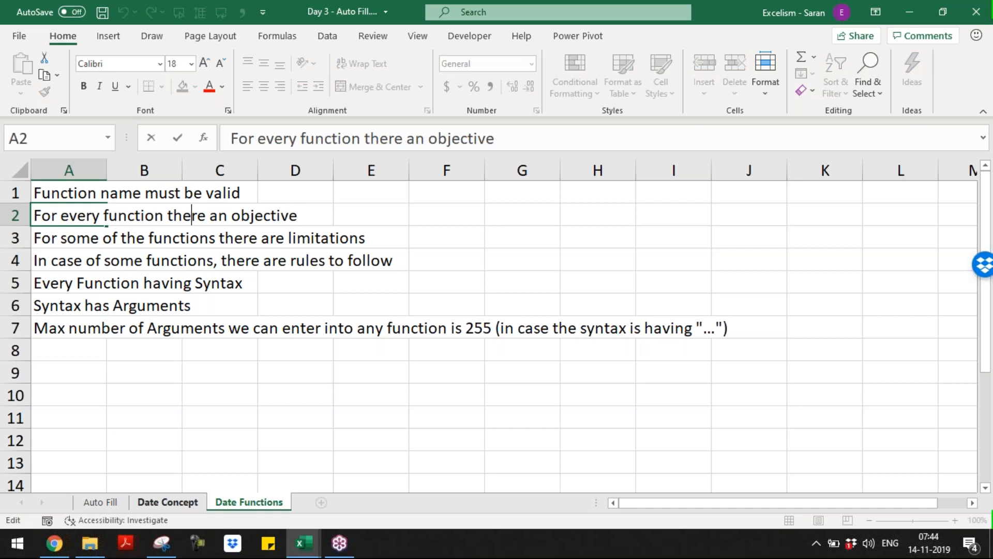
pyautogui.write('is')
pyautogui.press('Return')
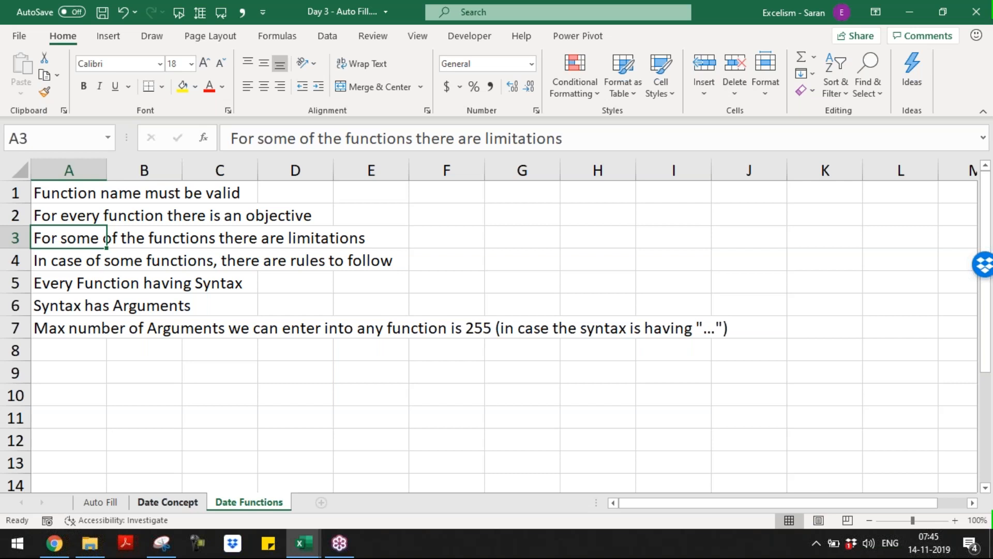
# Insert 'is' before 'having' in A5, then move to empty cell A9
pyautogui.click(105, 261)
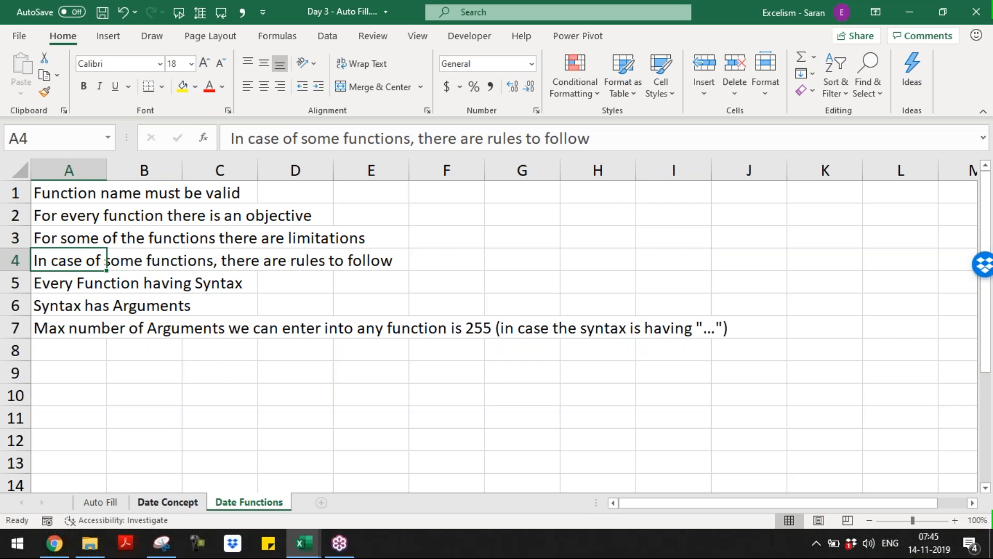
pyautogui.click(69, 283)
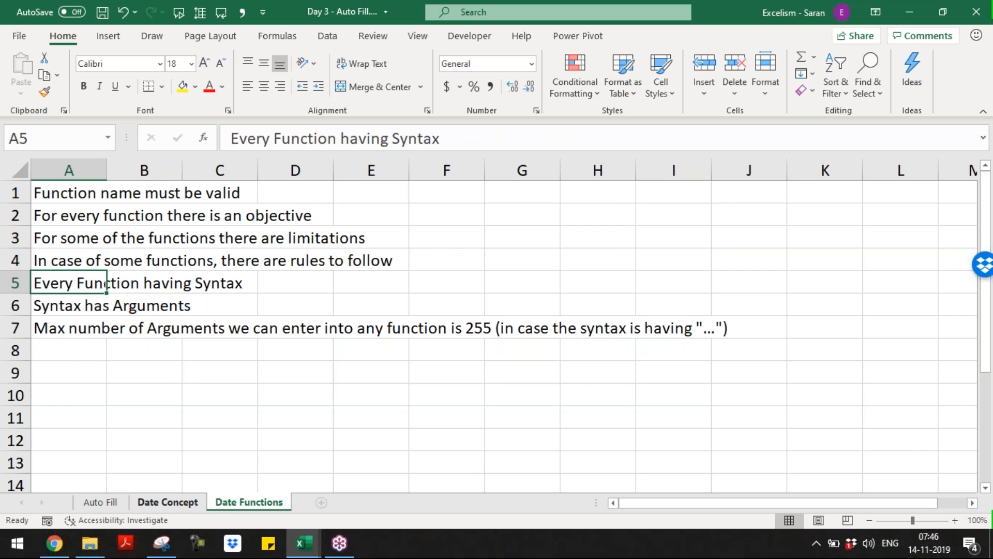
pyautogui.press('XF86AudioLowerVolume')
pyautogui.press('F2')
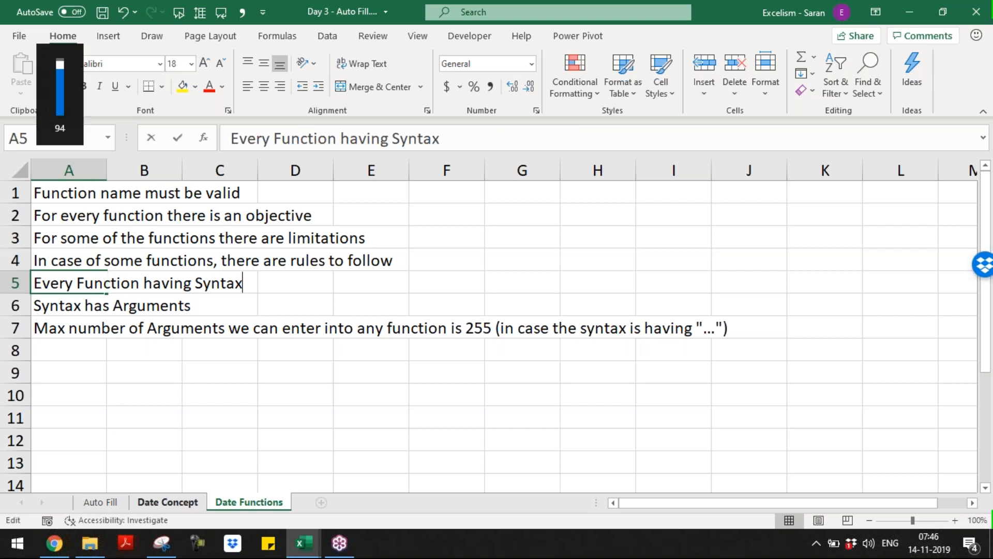
pyautogui.hotkey('ctrl', 'Left')
pyautogui.hotkey('ctrl', 'Left')
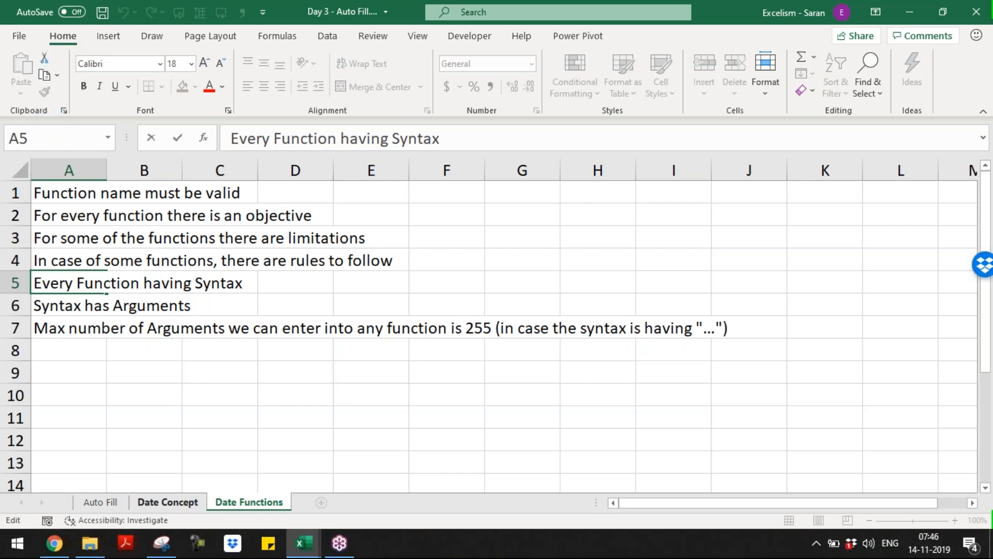
pyautogui.write('is')
pyautogui.press('Return')
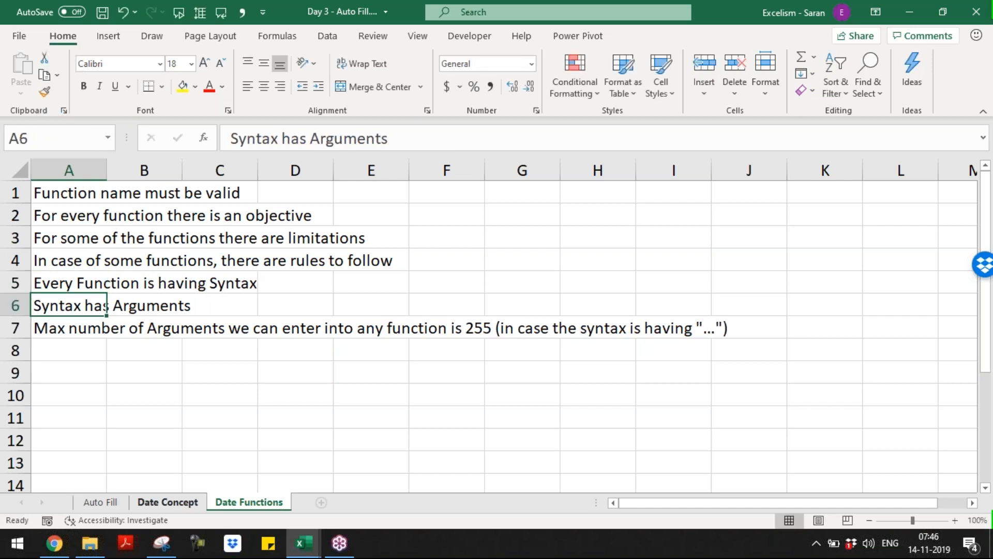
pyautogui.press('Up')
pyautogui.press('Down')
pyautogui.press('Down')
pyautogui.press('Down')
pyautogui.press('Down')
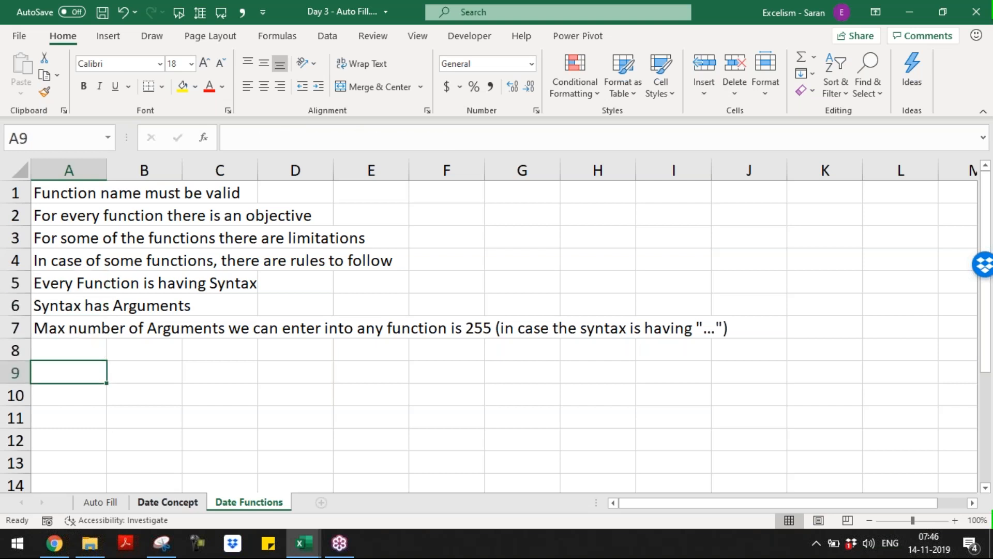
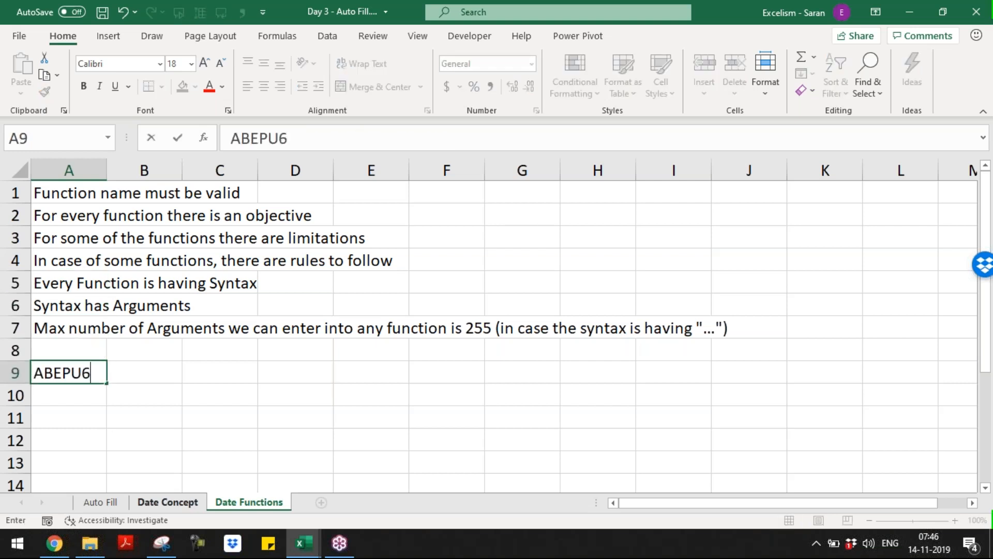
# Enter a sample PAN number in A9 and AutoFit column A
pyautogui.press('Return')
pyautogui.press('Up')
pyautogui.hotkey('alt', 'o')
pyautogui.press('c')
pyautogui.press('a')
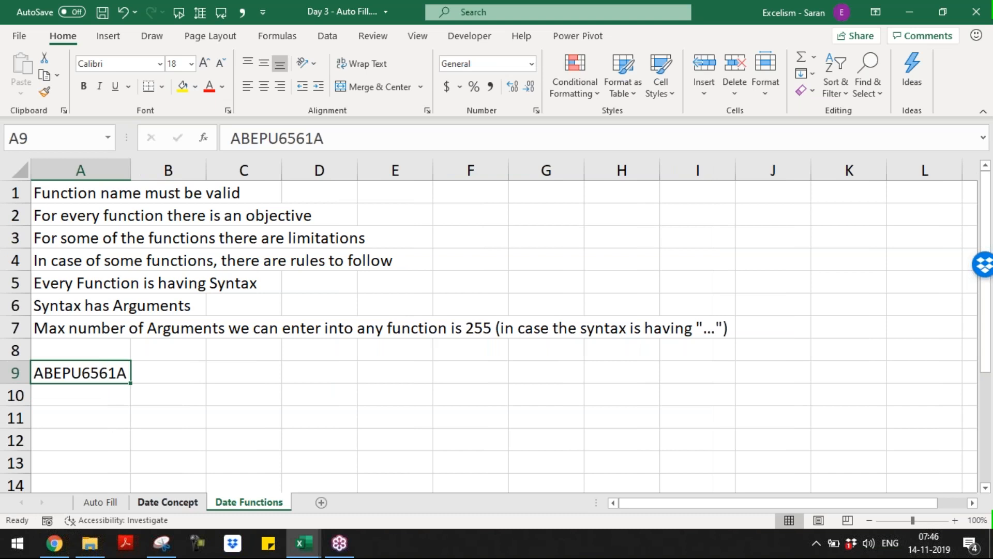
# List the format rules in B9:B13: '1-3 A-Z', '4th P', '5th A-Z', '6-9 0-9', '10 A-Z'
pyautogui.press('Right')
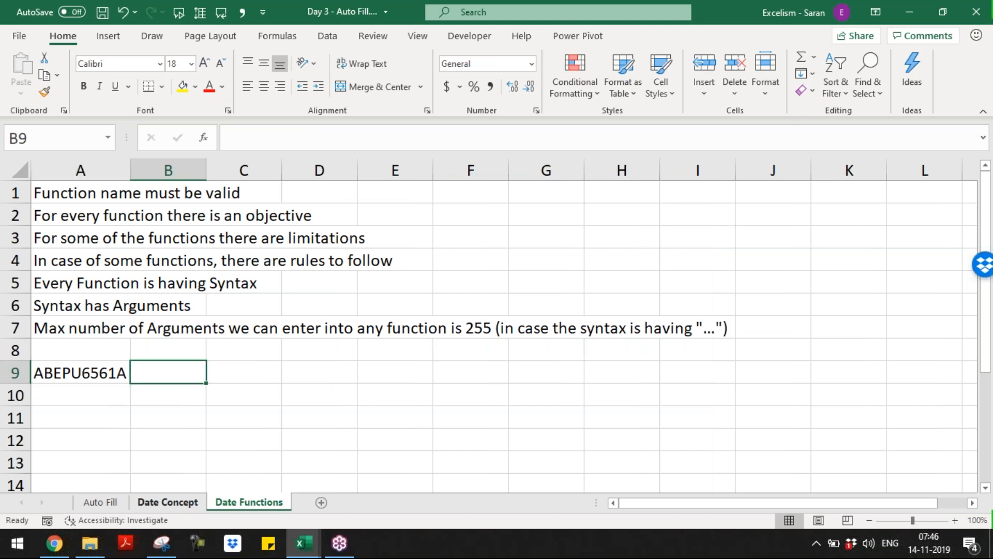
pyautogui.write('1-')
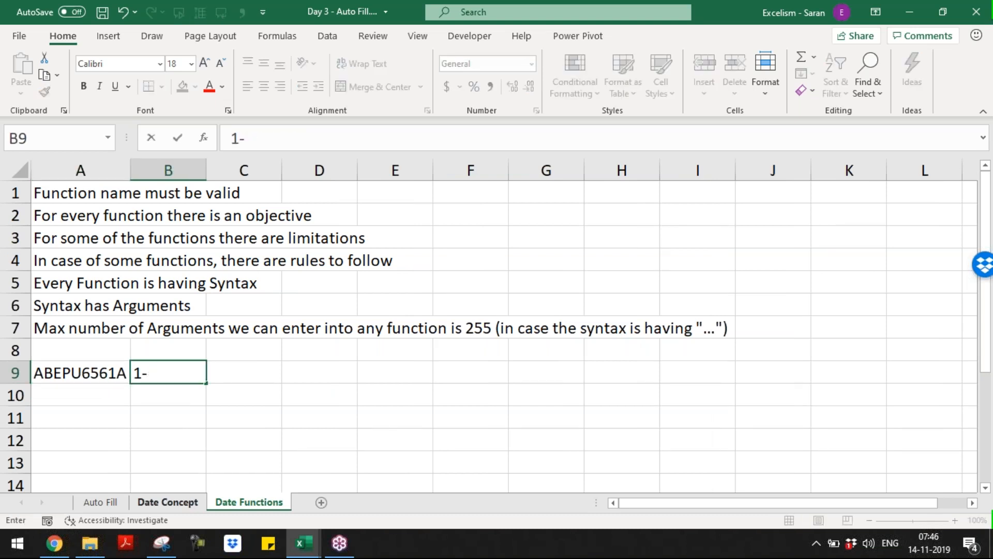
pyautogui.write('3 A-Z')
pyautogui.press('Return')
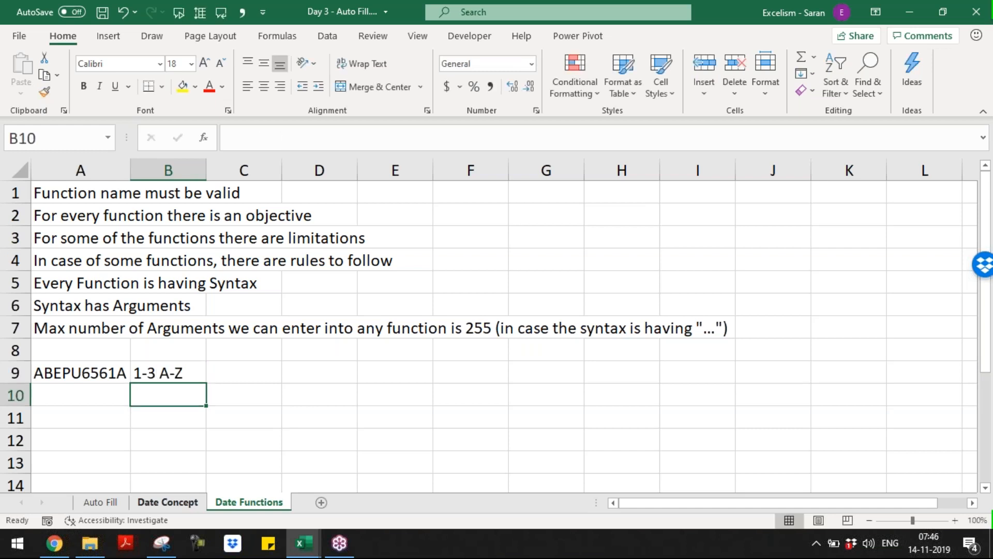
pyautogui.write('4th ')
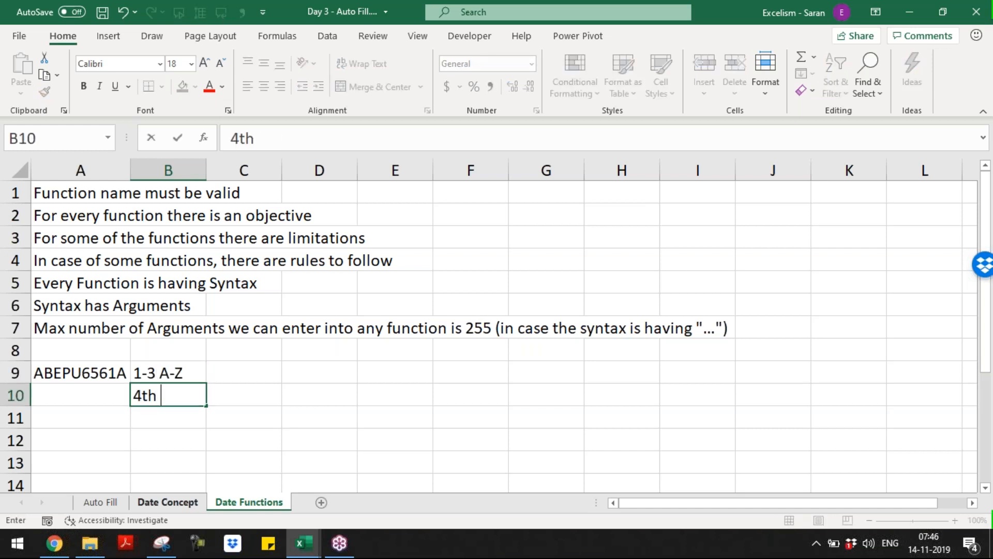
pyautogui.write('P')
pyautogui.press('Return')
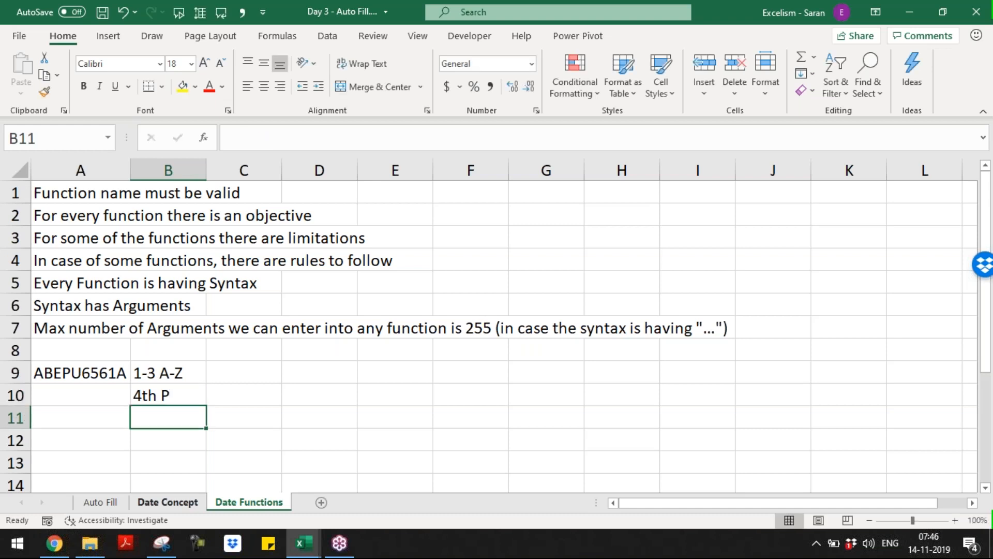
pyautogui.write('5th A-Z')
pyautogui.press('Return')
pyautogui.write('6-9 0-9')
pyautogui.press('Return')
pyautogui.write('10 A-Z')
pyautogui.press('Return')
pyautogui.press('Up')
pyautogui.press('Up')
pyautogui.press('Up')
pyautogui.press('Up')
pyautogui.press('Up')
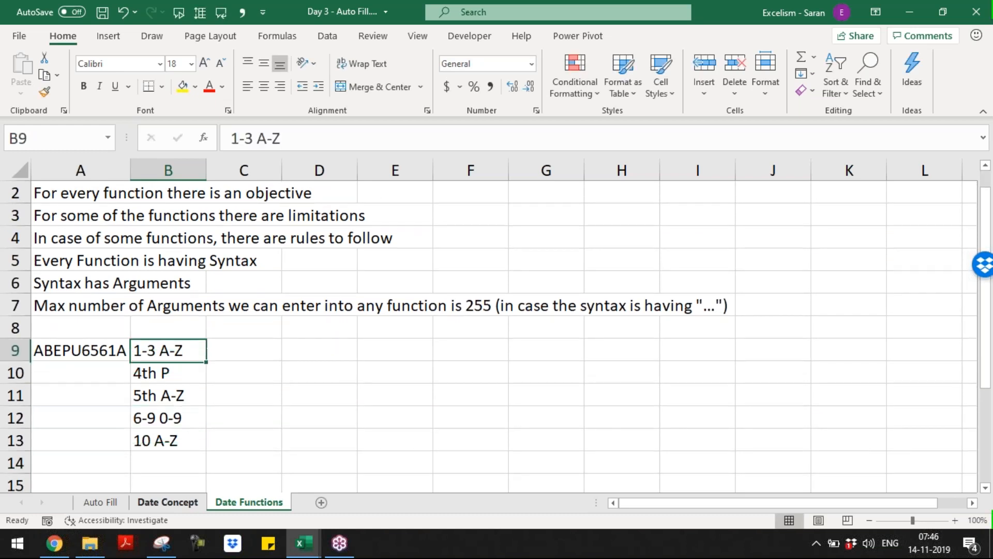
pyautogui.hotkey('ctrl', 'shift', 'Down')
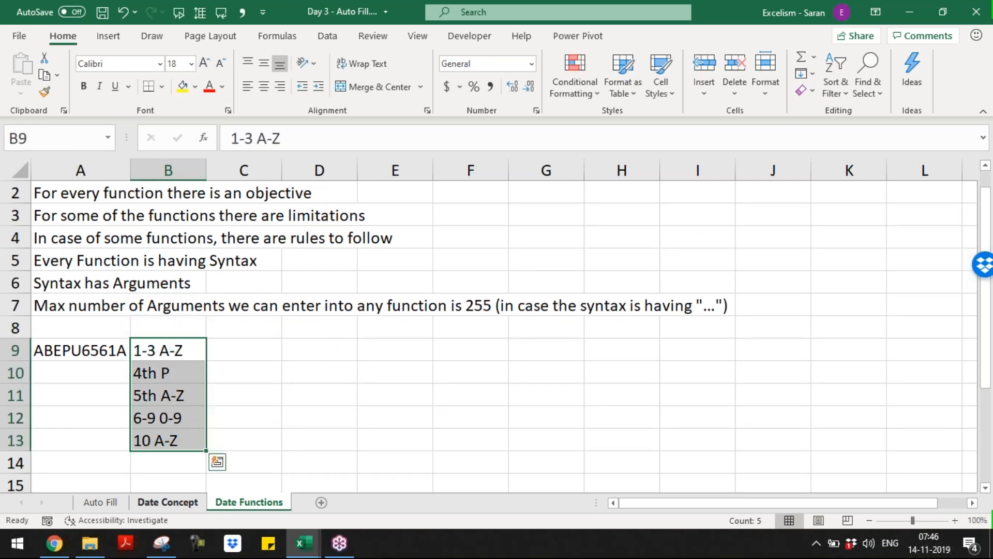
pyautogui.press('Right')
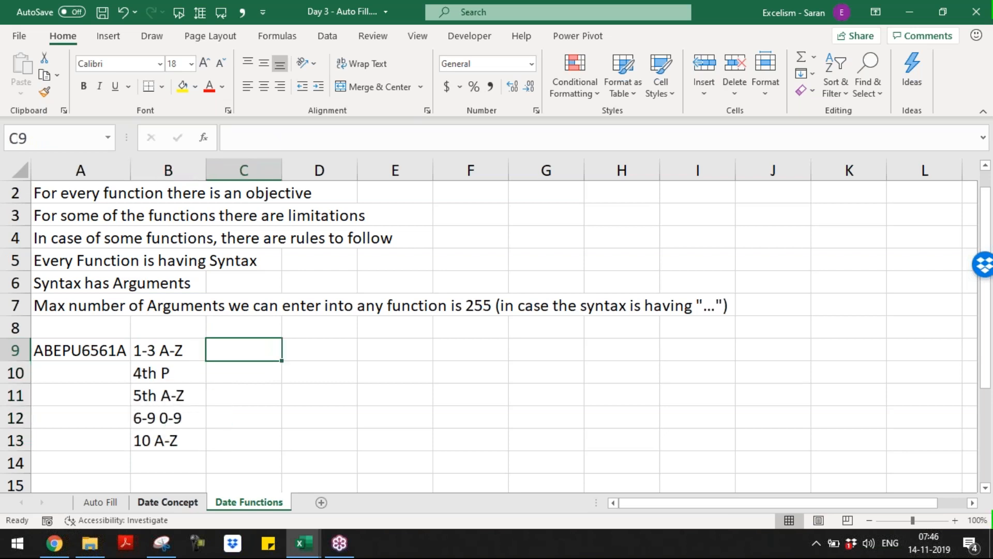
# Enter the invalid example A1B2C2345A in D9 and AutoFit column D
pyautogui.press('Right')
pyautogui.write('A1')
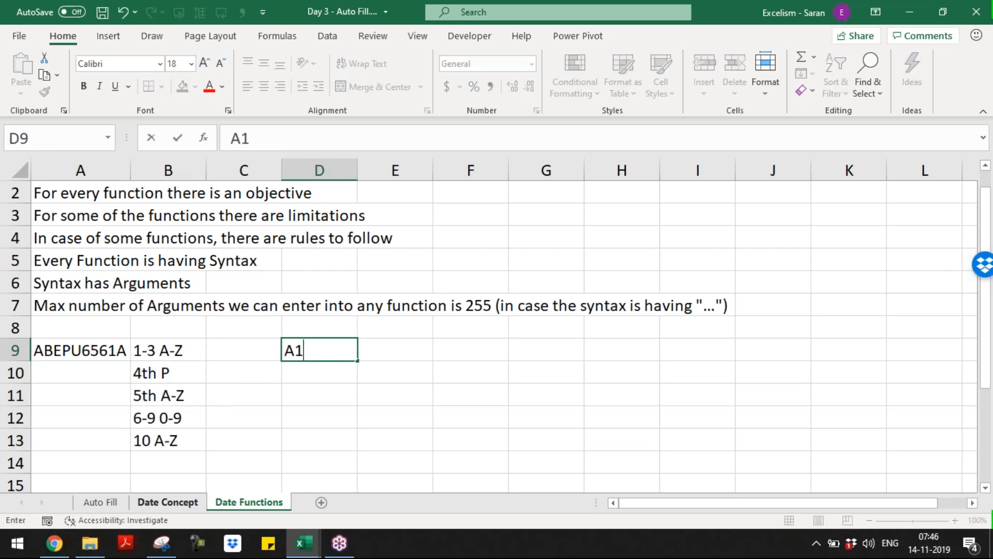
pyautogui.write('B2C234')
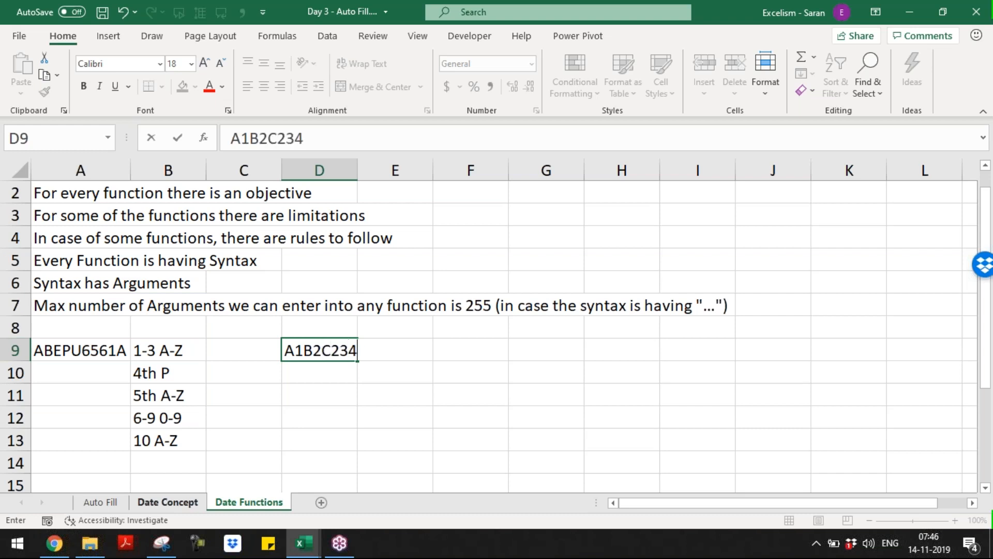
pyautogui.write('5')
pyautogui.press('BackSpace')
pyautogui.write('A')
pyautogui.press('BackSpace')
pyautogui.write('5A')
pyautogui.press('Return')
pyautogui.press('Up')
pyautogui.press('Down')
pyautogui.press('Up')
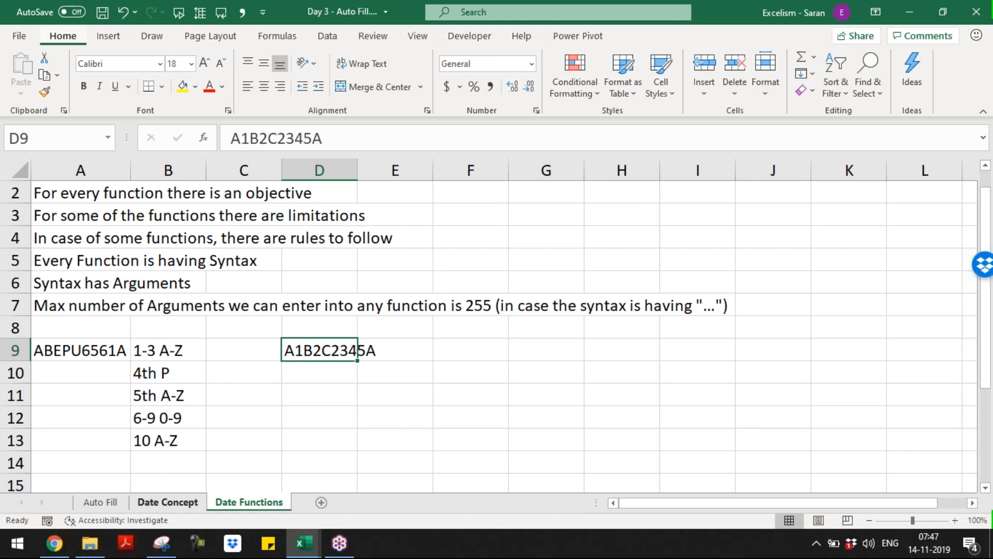
pyautogui.hotkey('alt', 'h')
pyautogui.press('o')
pyautogui.press('i')
# Label the example 'Invalid Syntax' in E9 and 'Wrong PAN' in E10
pyautogui.press('Right')
pyautogui.write('Invl')
pyautogui.press('BackSpace')
pyautogui.write('alid Syntax')
pyautogui.press('Return')
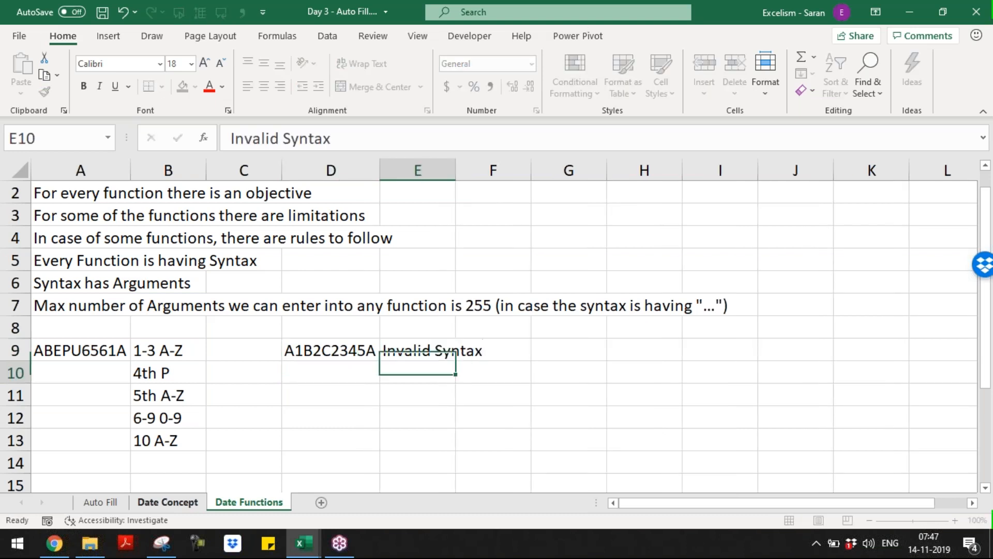
pyautogui.write('Wrong PAN')
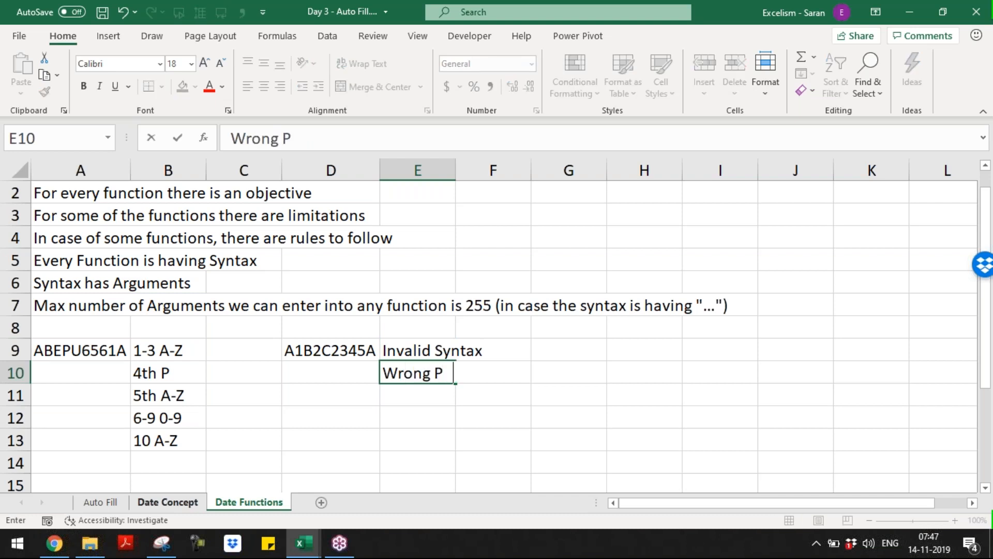
pyautogui.press('Return')
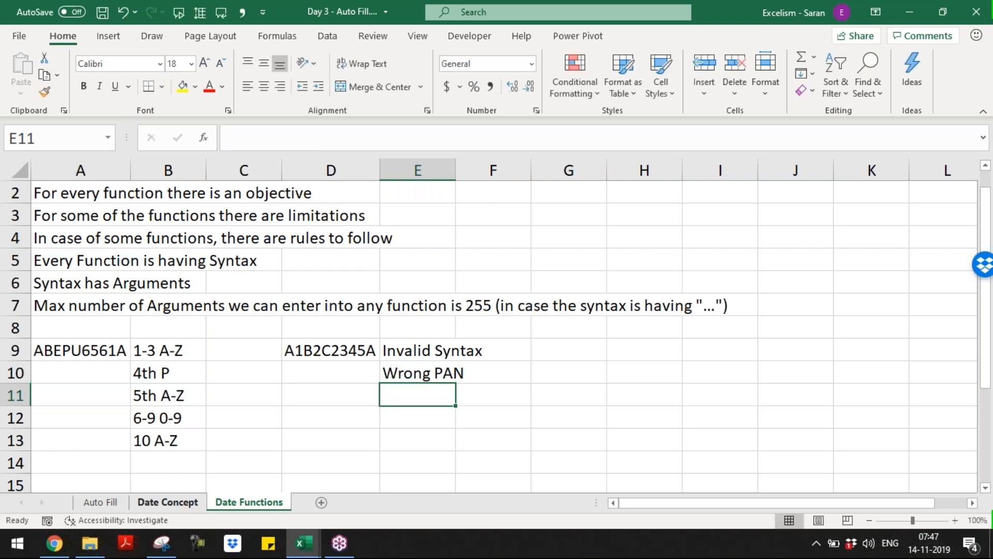
pyautogui.press('Left')
pyautogui.press('Left')
pyautogui.press('Left')
pyautogui.press('Left')
pyautogui.press('Up')
pyautogui.press('Up')
pyautogui.press('Up')
pyautogui.press('Down')
pyautogui.press('Down')
pyautogui.press('Down')
pyautogui.press('Down')
pyautogui.press('Down')
pyautogui.press('Down')
pyautogui.press('Down')
pyautogui.press('Down')
pyautogui.press('Down')
pyautogui.press('Down')
pyautogui.press('Down')
pyautogui.press('Down')
pyautogui.press('Down')
pyautogui.press('Down')
pyautogui.press('Down')
pyautogui.press('Down')
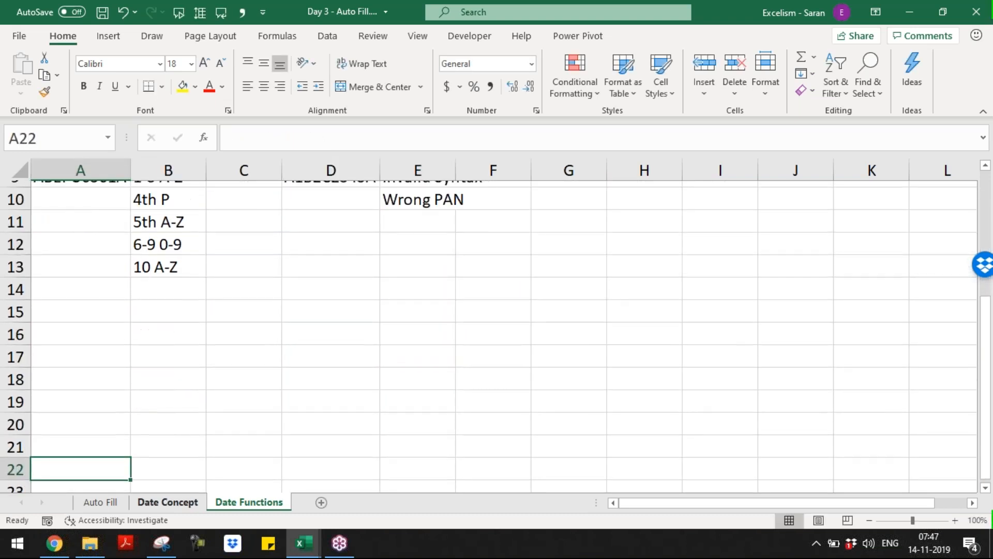
# In A15, define Syntax as the sequence in which the user should arrange the Arguments
pyautogui.press('Up')
pyautogui.press('Up')
pyautogui.press('Up')
pyautogui.press('Up')
pyautogui.press('Up')
pyautogui.press('Up')
pyautogui.press('Up')
pyautogui.press('Up')
pyautogui.press('Up')
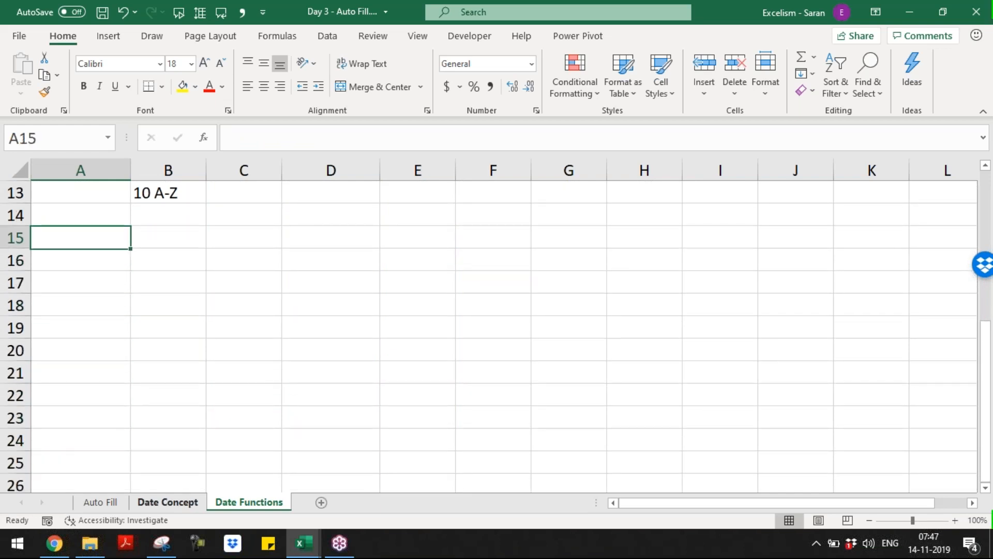
pyautogui.write('Synta')
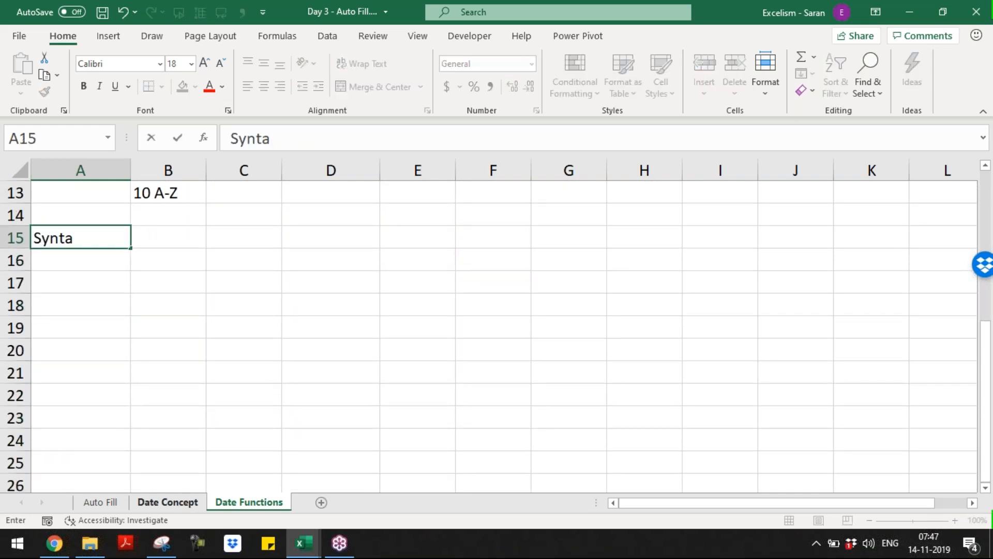
pyautogui.write('x is nothing but ')
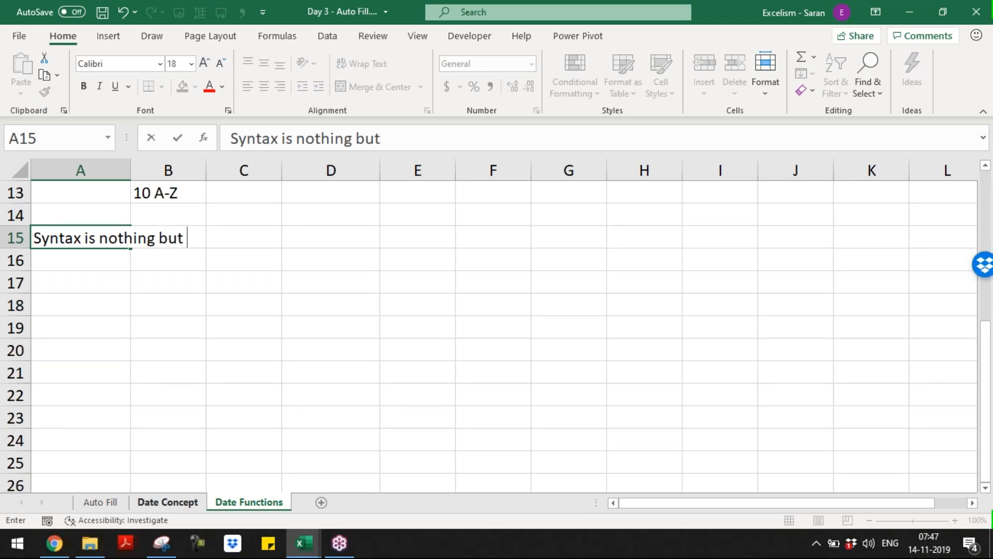
pyautogui.write('letting ')
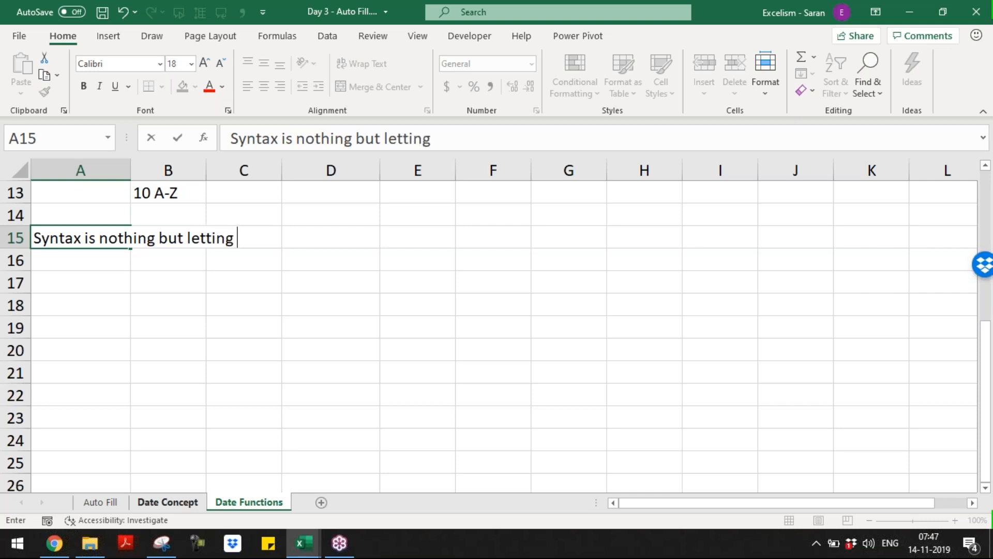
pyautogui.write('user kn')
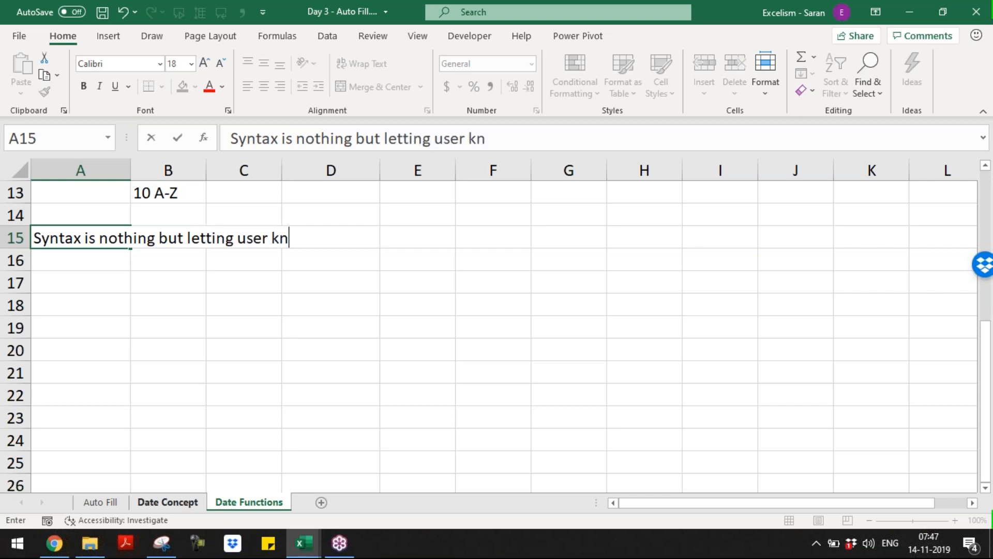
pyautogui.write('own')
pyautogui.press('BackSpace')
pyautogui.write('s, how she')
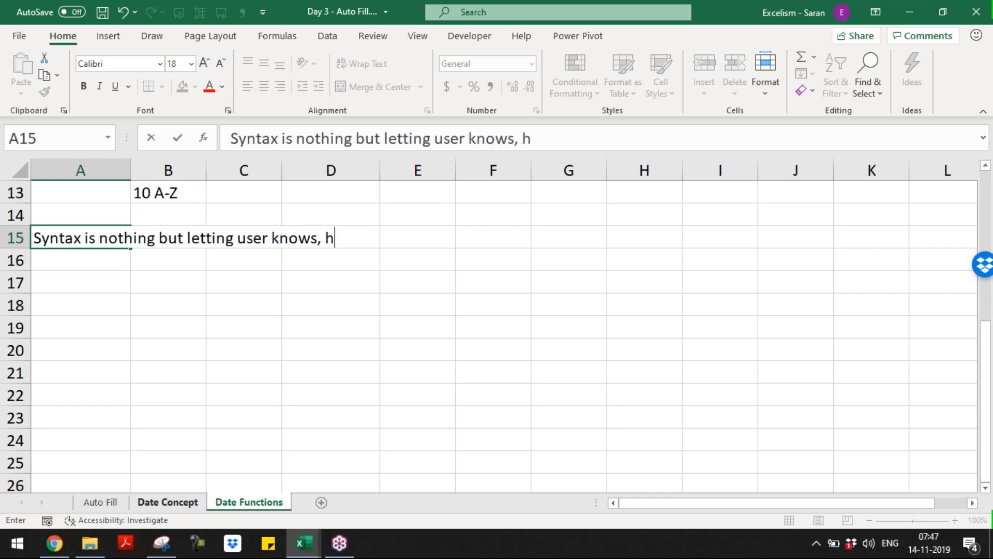
pyautogui.press('BackSpace')
pyautogui.press('BackSpace')
pyautogui.press('BackSpace')
pyautogui.press('BackSpace')
pyautogui.write('he should keep the ar')
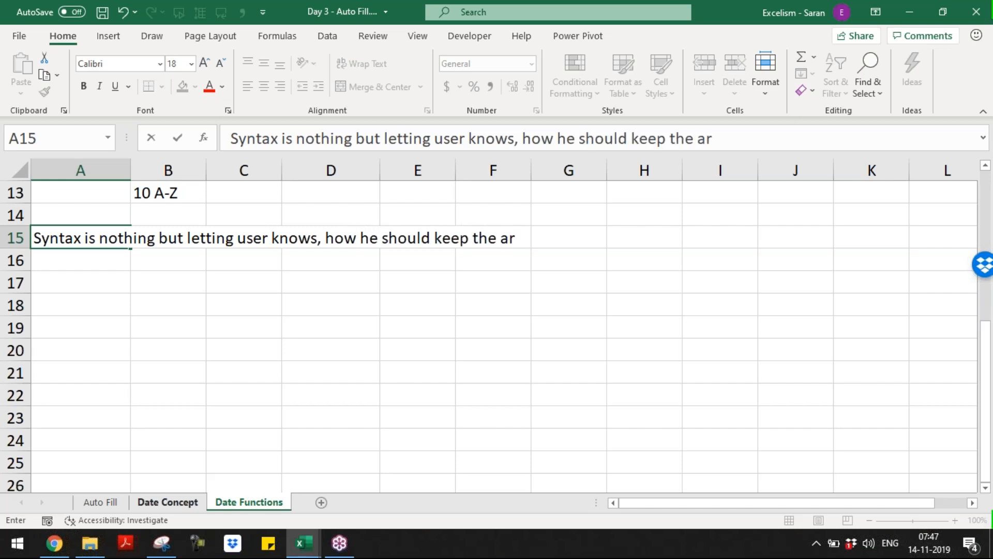
pyautogui.press('Escape')
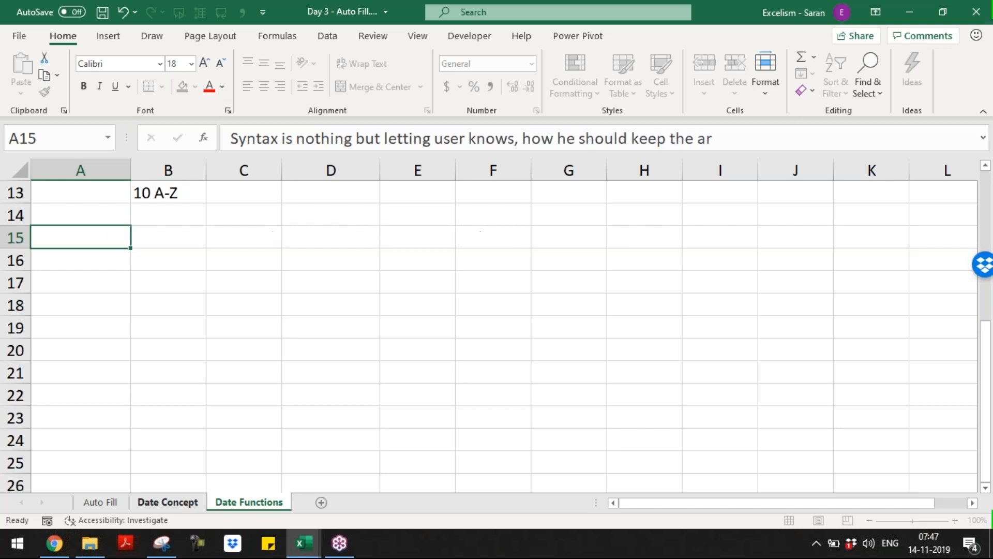
pyautogui.write('Syntax isn')
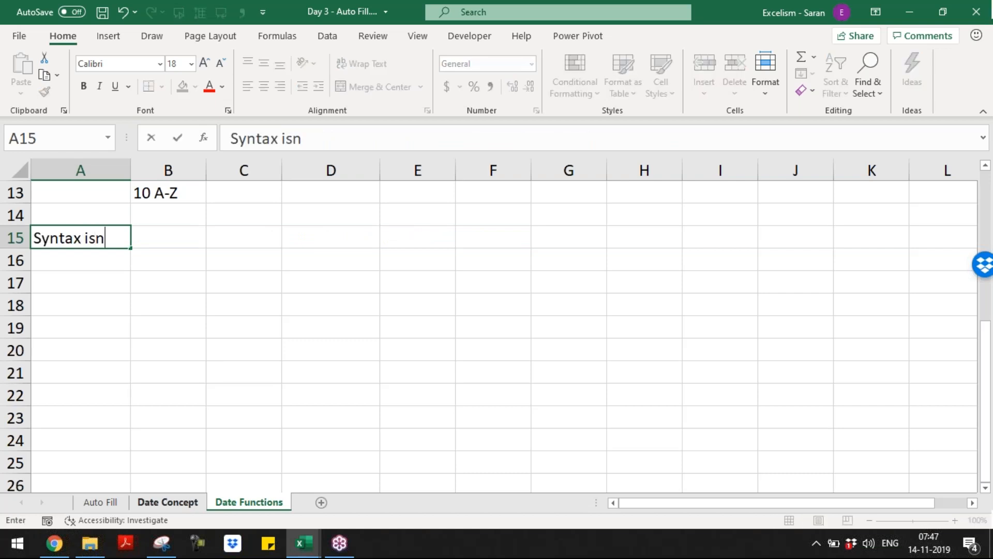
pyautogui.press('BackSpace')
pyautogui.write('nothing but a ')
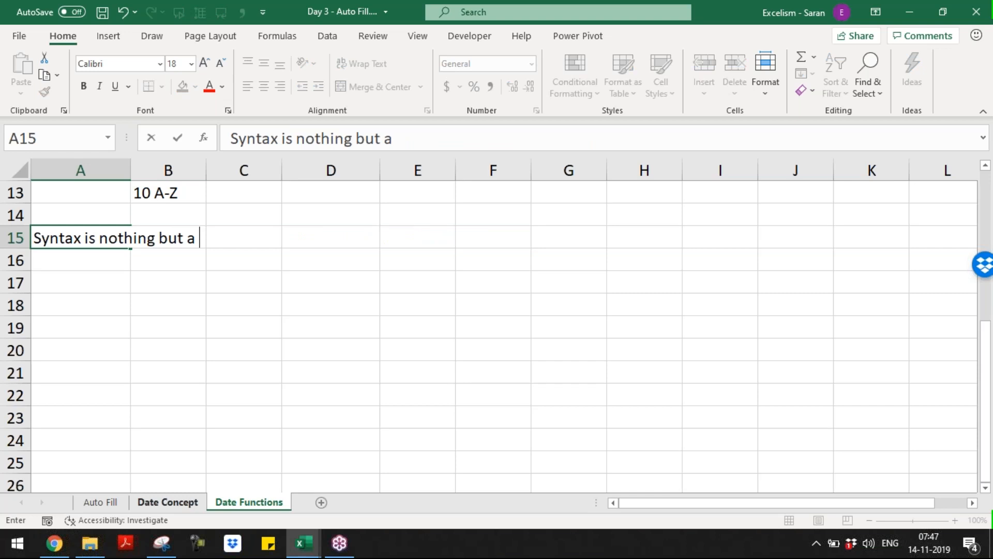
pyautogui.write('sequence i')
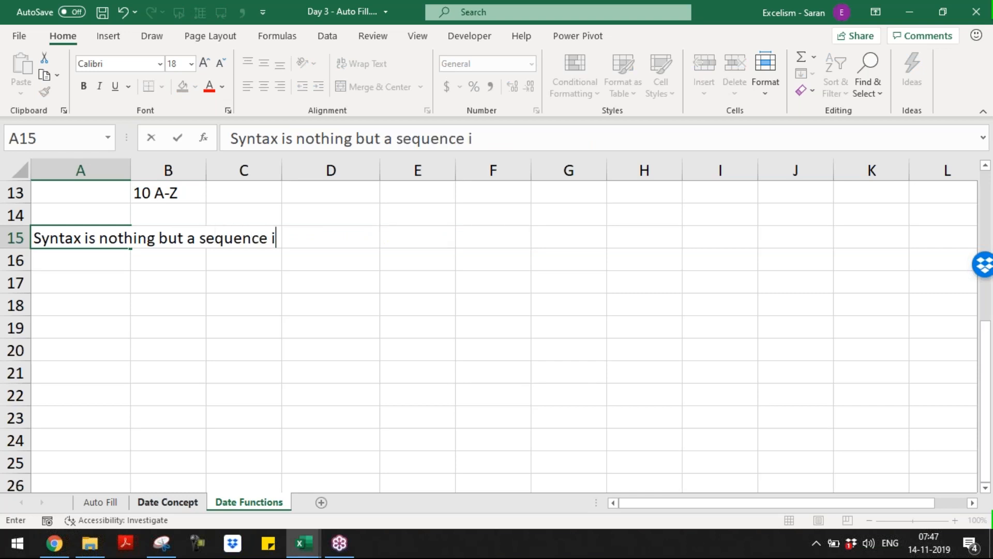
pyautogui.write('n which user should arr')
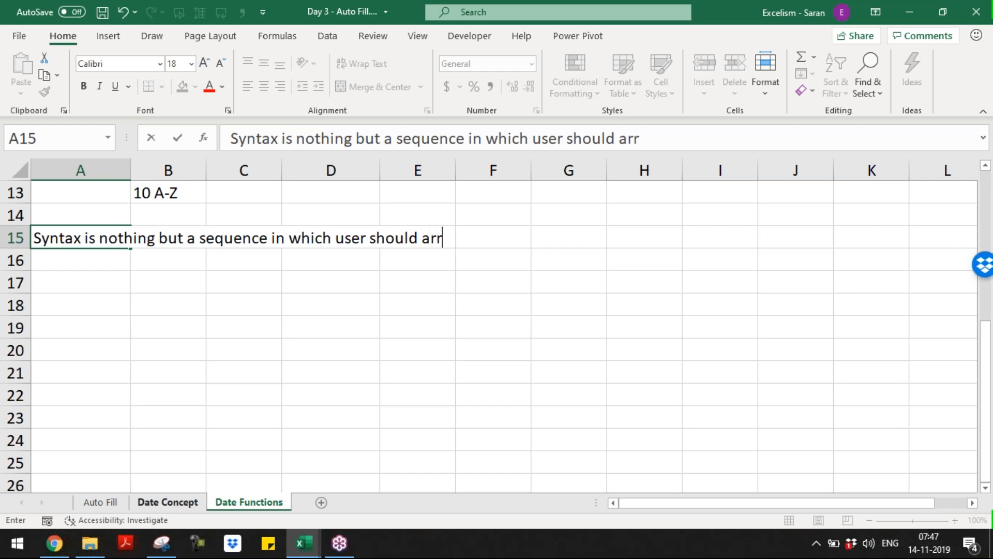
pyautogui.write('ange the Arguments')
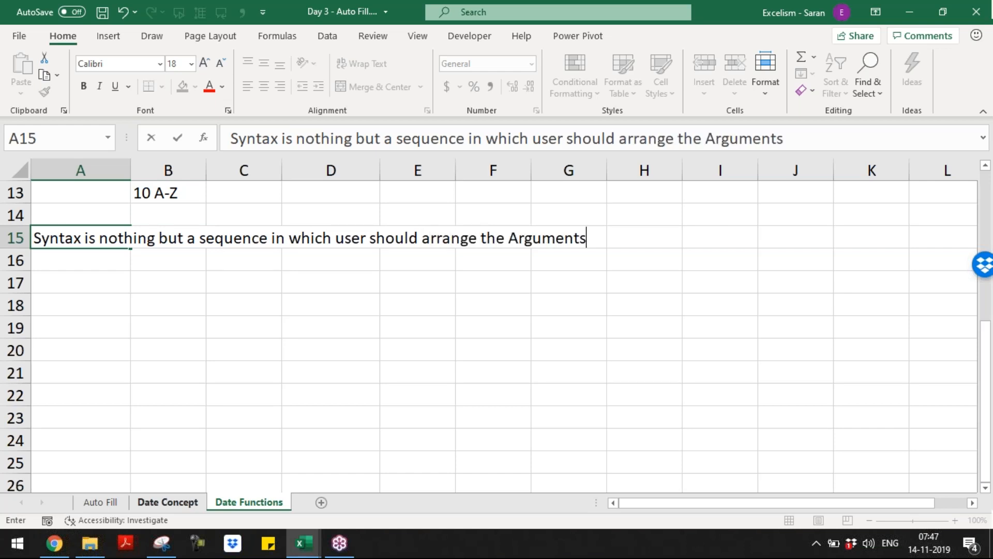
pyautogui.press('Return')
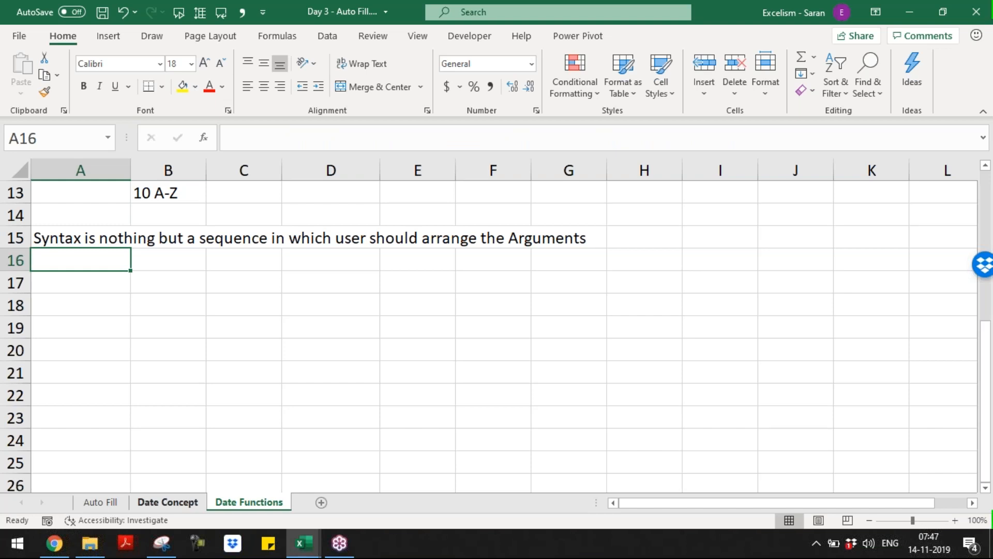
# In A16, note that Arguments are nothing but Parameters to calculate a Function
pyautogui.write('Arug')
pyautogui.press('BackSpace')
pyautogui.press('BackSpace')
pyautogui.write('gument')
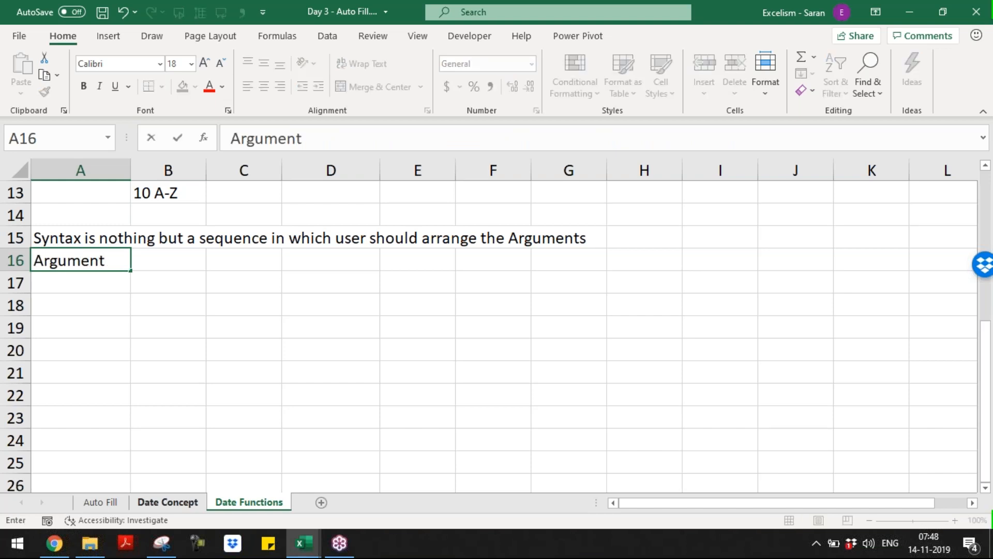
pyautogui.write('s are')
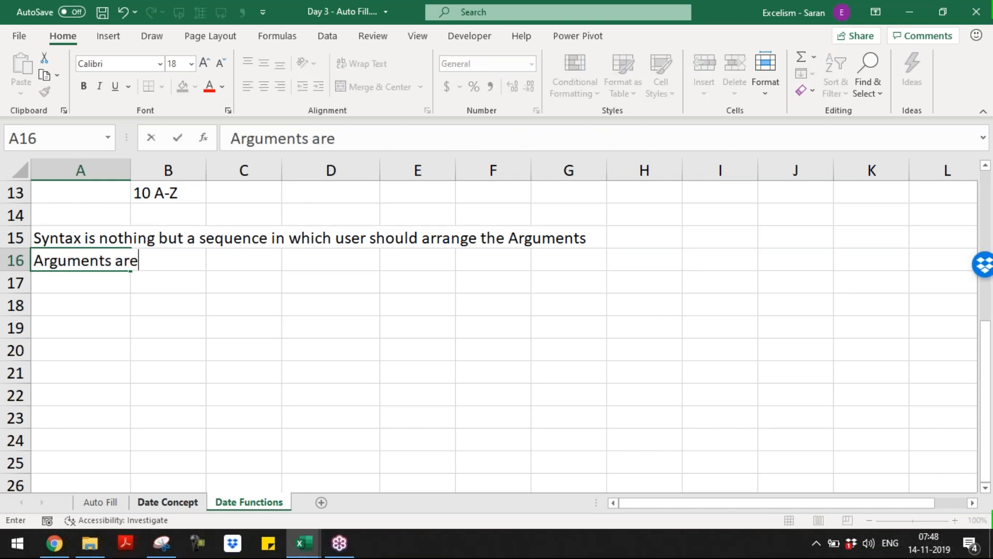
pyautogui.write(' nothing but ')
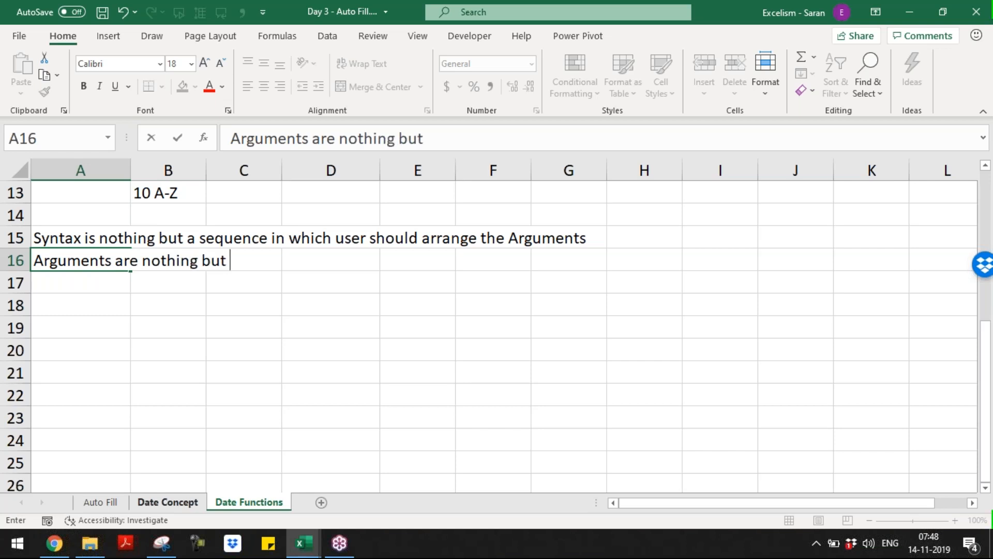
pyautogui.write('Para')
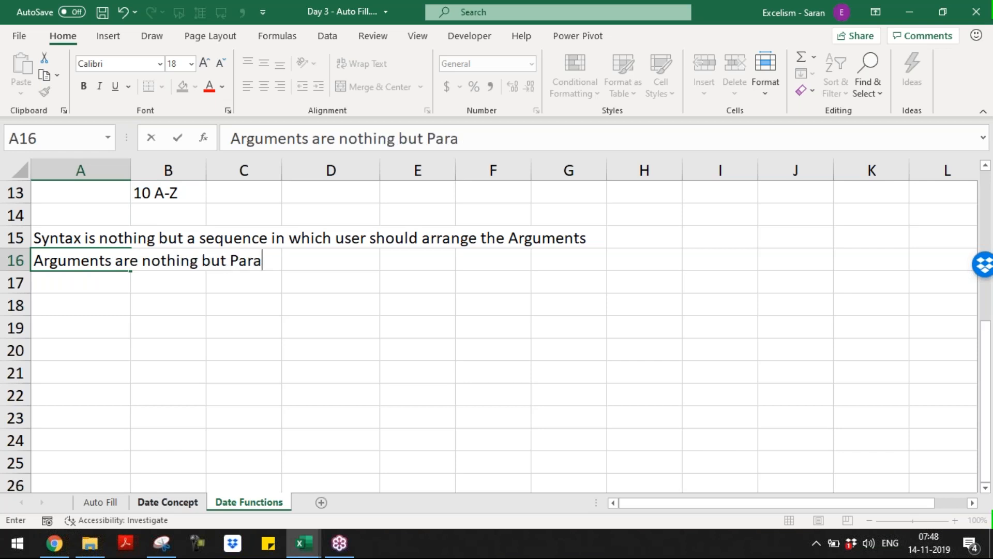
pyautogui.write('meter to calcut')
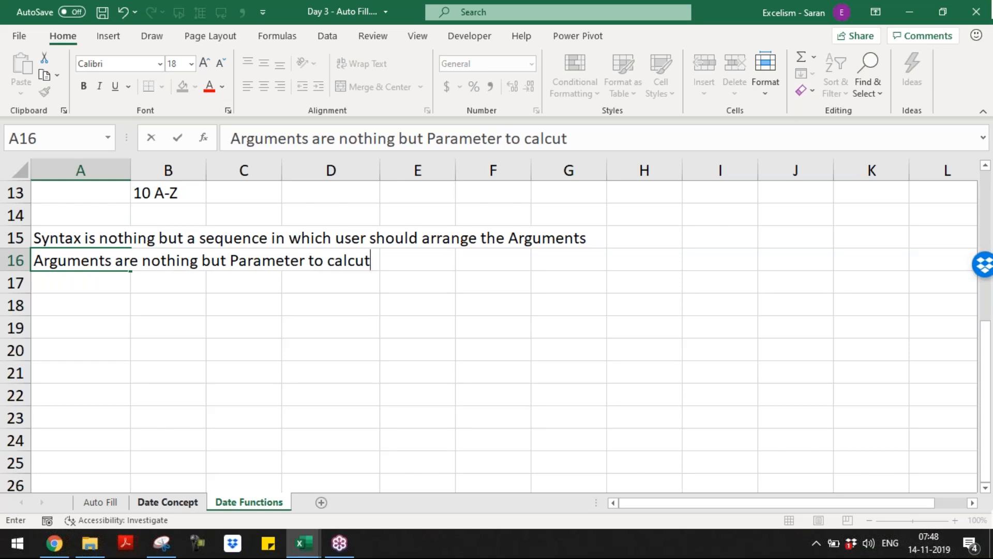
pyautogui.press('BackSpace')
pyautogui.write('late ')
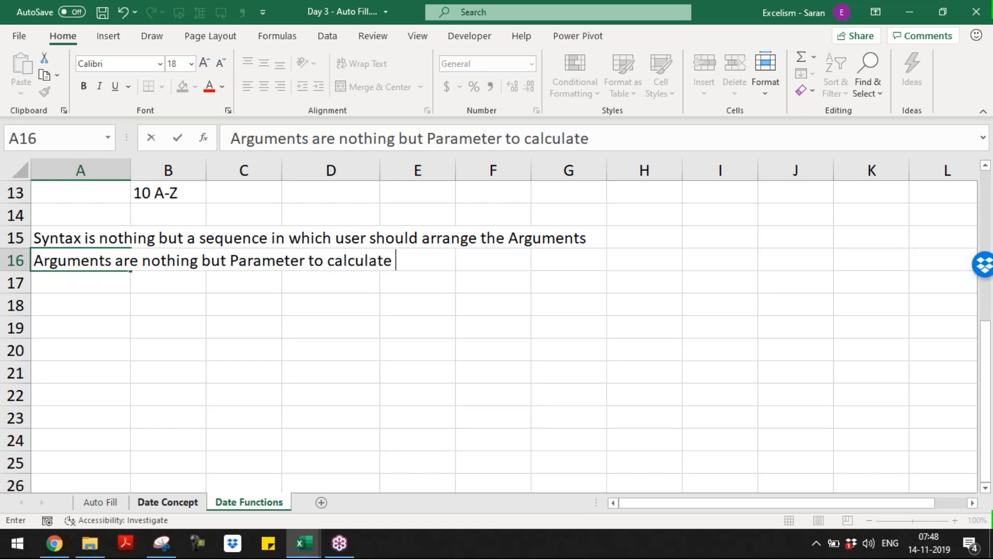
pyautogui.write('a Function')
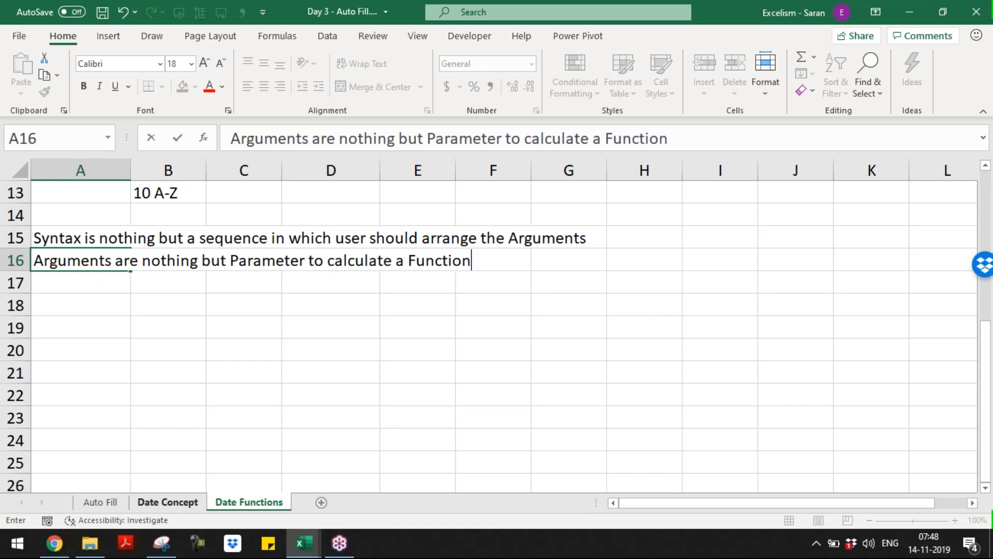
pyautogui.press('Return')
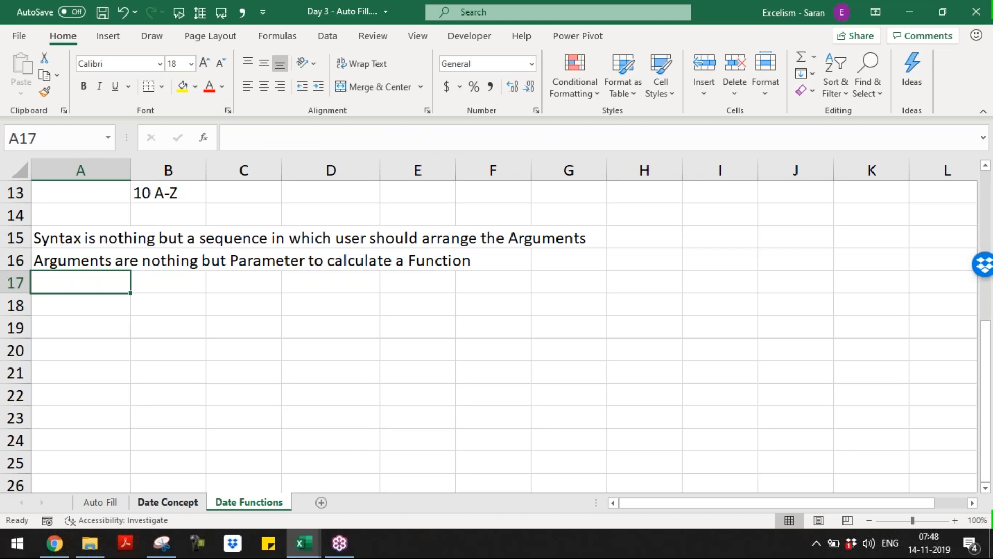
# In A17, state that a Parameter is nothing but an Input, then return to A19
pyautogui.write('Parameter is nothing b')
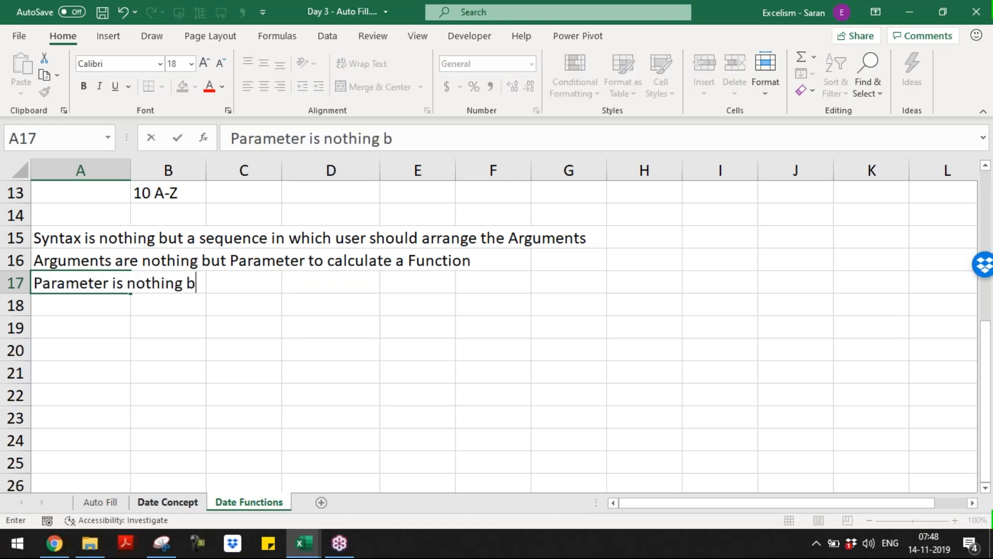
pyautogui.write('ut an Input')
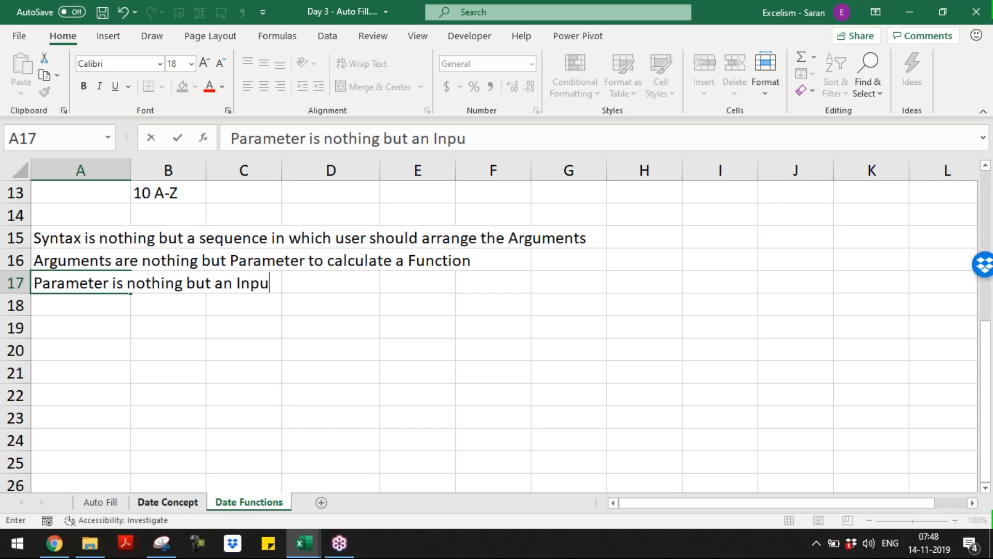
pyautogui.press('Return')
pyautogui.press('Down')
pyautogui.press('Down')
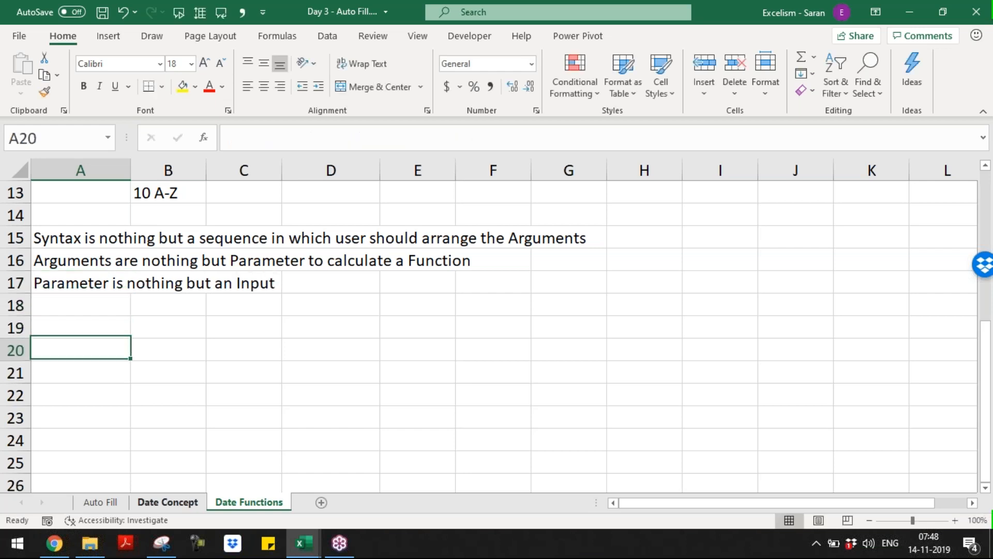
pyautogui.press('Up')
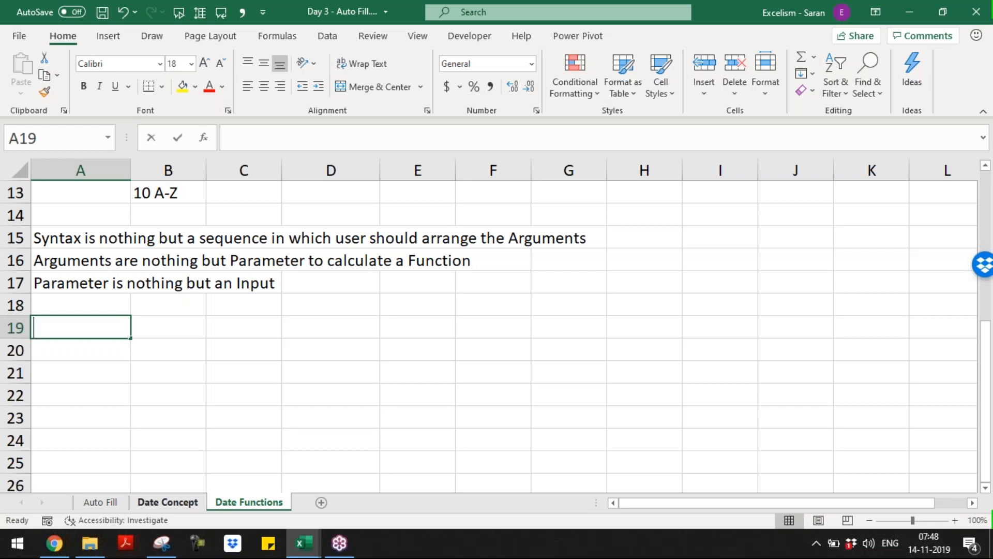
# Add a 'Login - Flipkart' heading in A19, formatted bold, italic and underlined
pyautogui.write('Login tFlipkart')
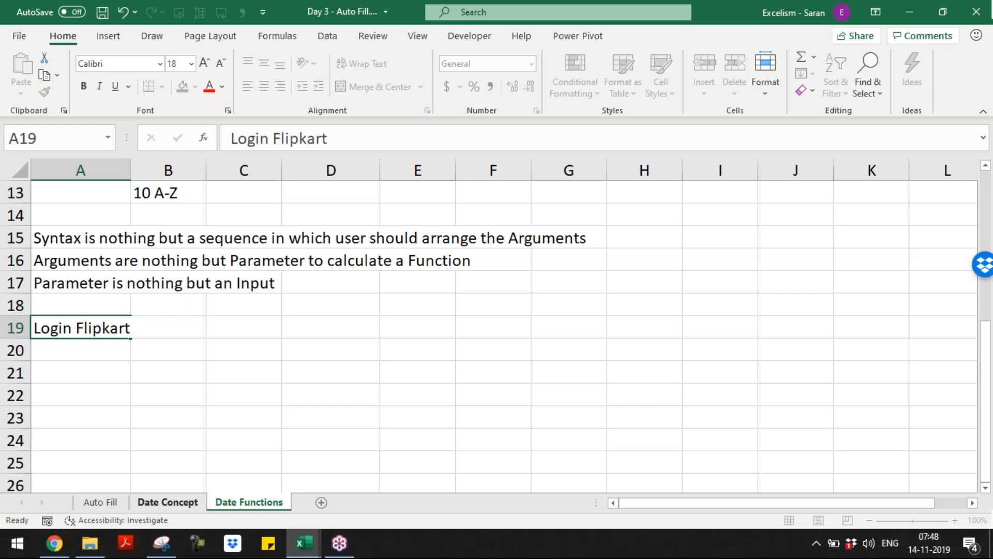
pyautogui.press('Return')
pyautogui.press('Up')
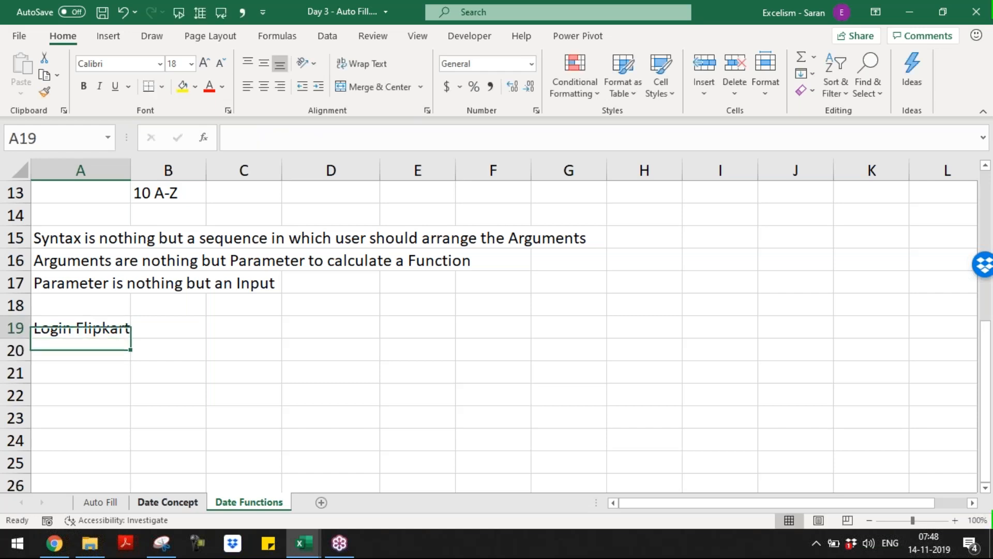
pyautogui.press('F2')
pyautogui.write('-')
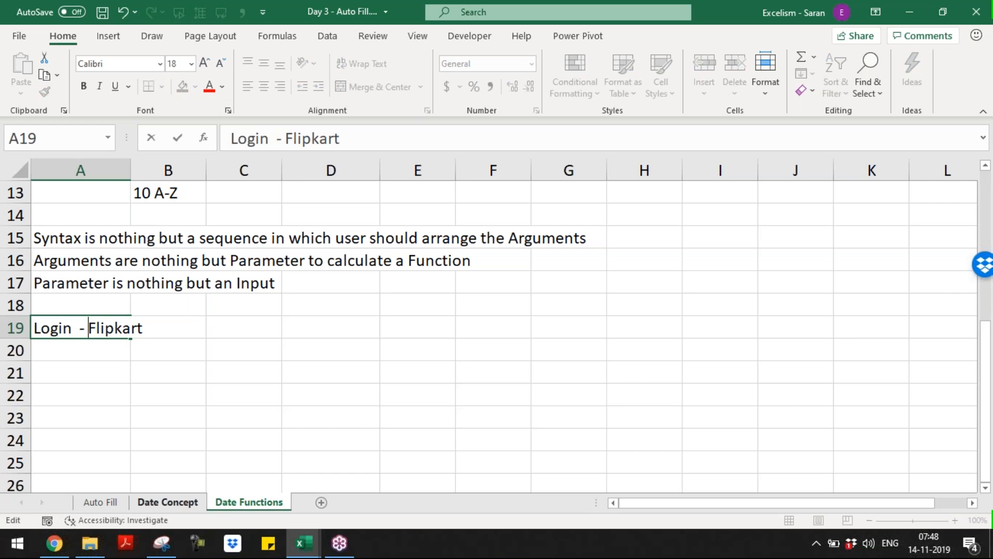
pyautogui.press('BackSpace')
pyautogui.press('Return')
pyautogui.press('Up')
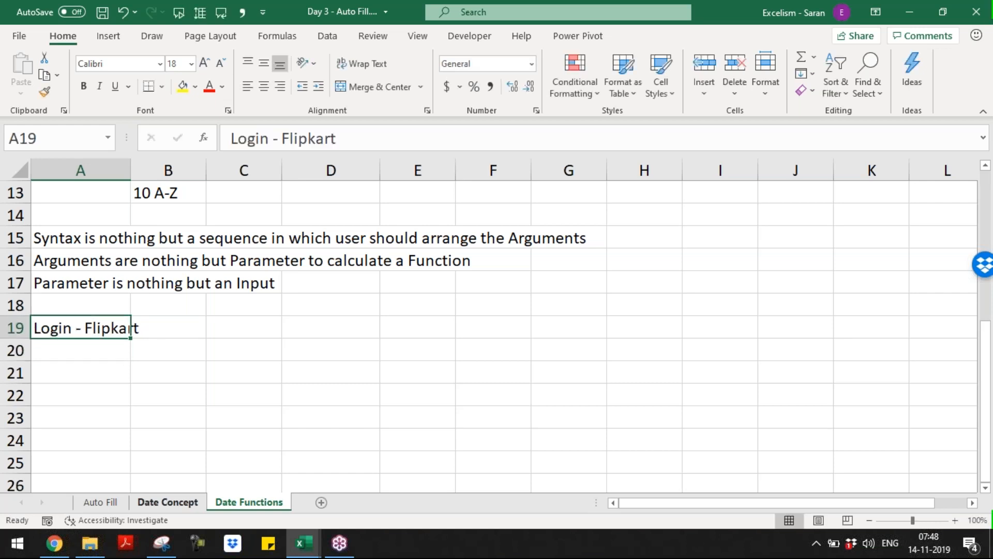
pyautogui.hotkey('ctrl', 'b')
pyautogui.hotkey('ctrl', 'i')
pyautogui.hotkey('ctrl', 'u')
# Enter the labels Email/Phone in A20, Password in A21 and Submit in B22
pyautogui.press('Return')
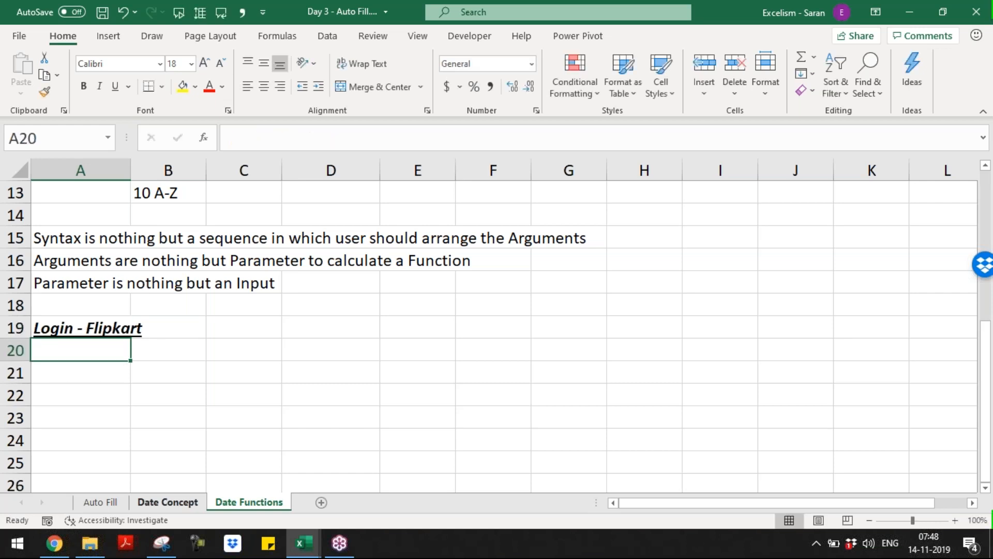
pyautogui.write('Email/Phone')
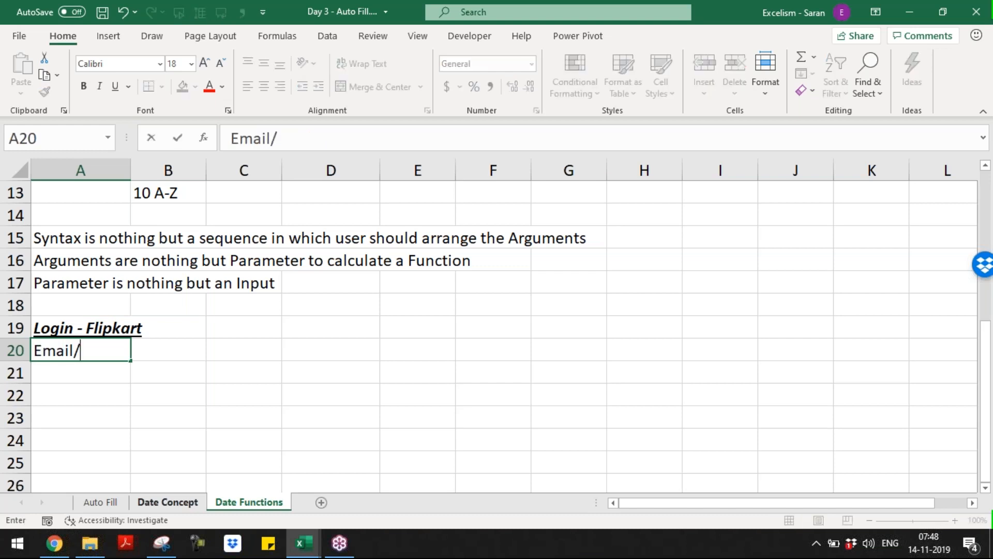
pyautogui.press('Return')
pyautogui.write('Password')
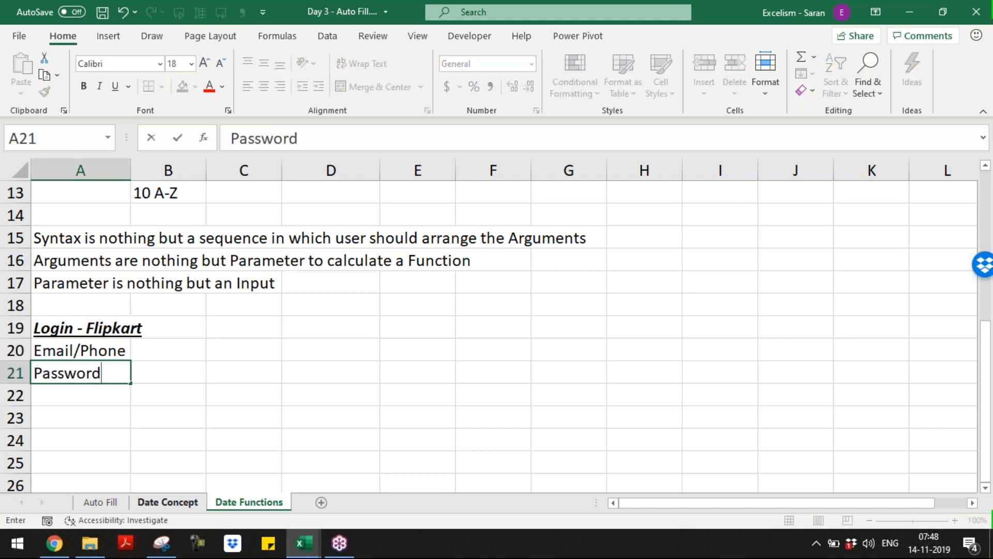
pyautogui.press('Return')
pyautogui.press('Right')
pyautogui.press('Left')
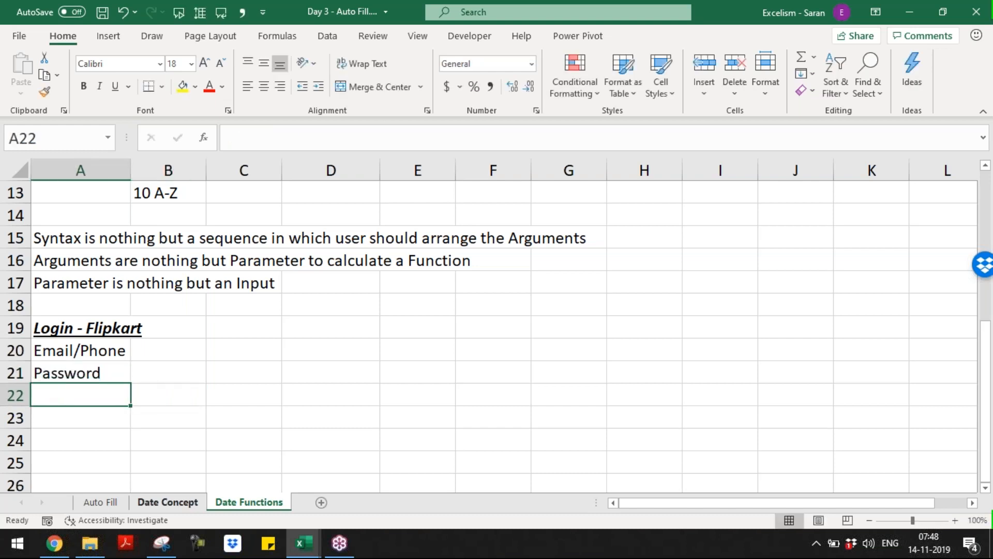
pyautogui.press('Right')
pyautogui.write('Sign')
pyautogui.press('Escape')
pyautogui.write('Submit')
pyautogui.press('Return')
# Fill the input cells B20 and B21 yellow and make Submit bold
pyautogui.press('Up')
pyautogui.press('Up')
pyautogui.press('Up')
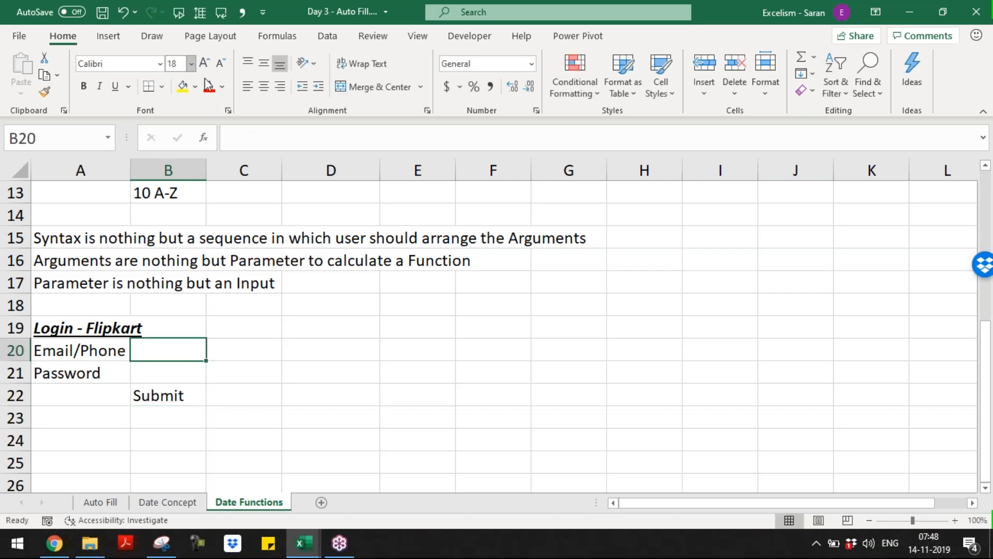
pyautogui.click(195, 87)
pyautogui.click(216, 222)
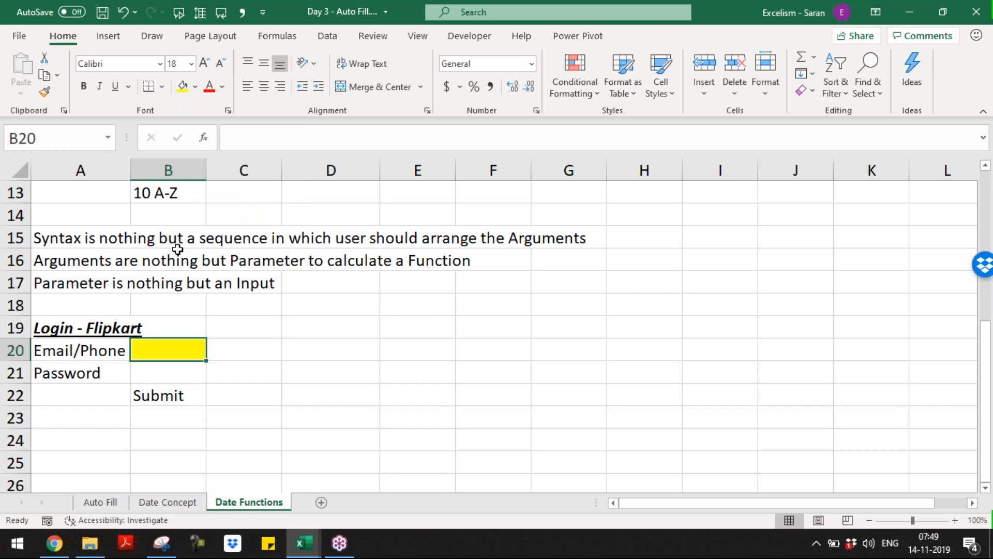
pyautogui.click(172, 381)
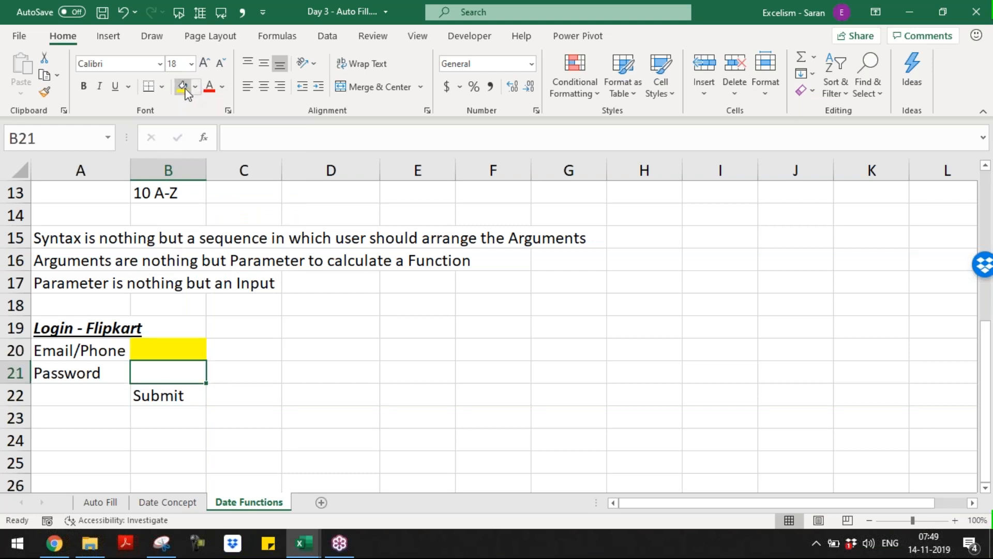
pyautogui.click(183, 86)
pyautogui.click(164, 387)
pyautogui.hotkey('ctrl', 'b')
pyautogui.press('Up')
pyautogui.press('Up')
pyautogui.press('Left')
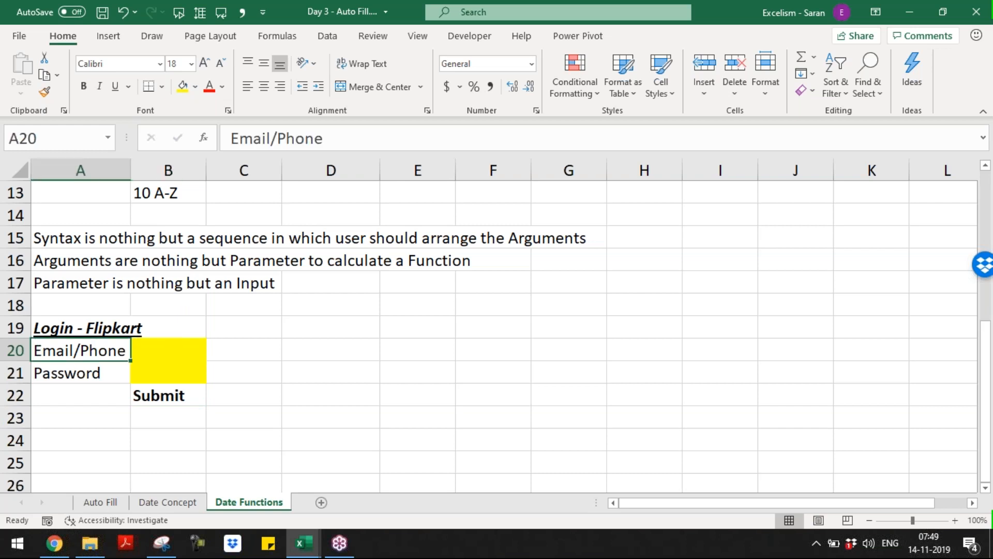
pyautogui.press('Down')
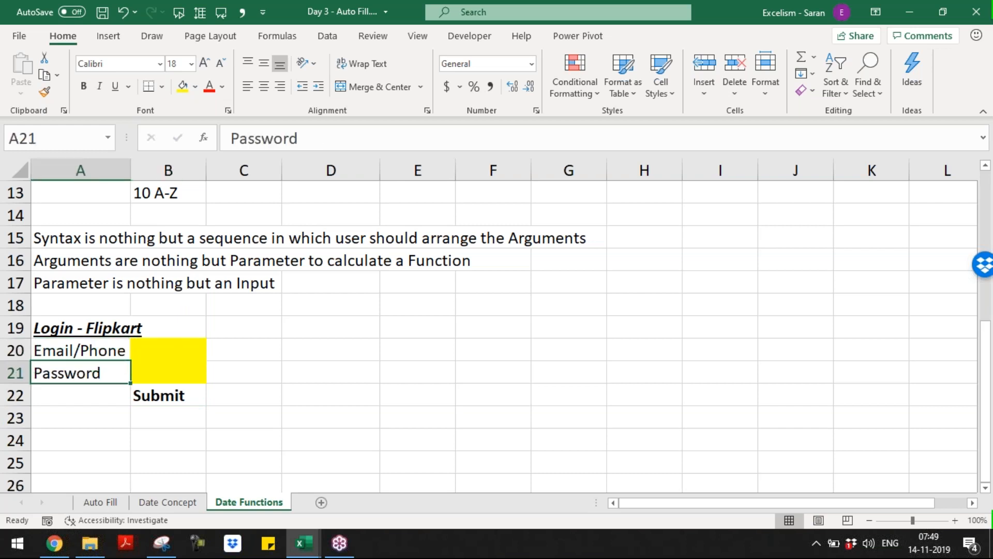
pyautogui.press('Up')
pyautogui.press('Right')
pyautogui.press('Right')
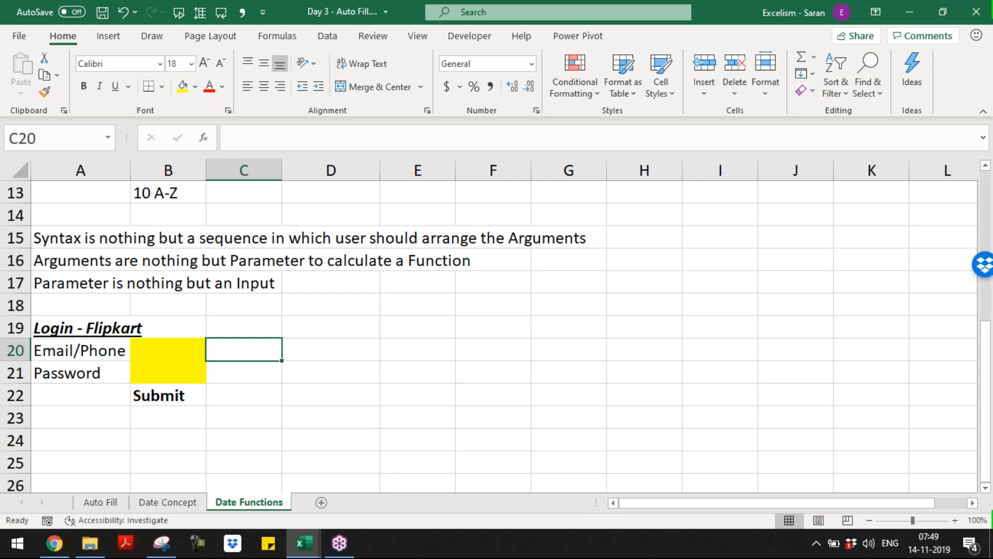
pyautogui.press('Left')
pyautogui.press('Left')
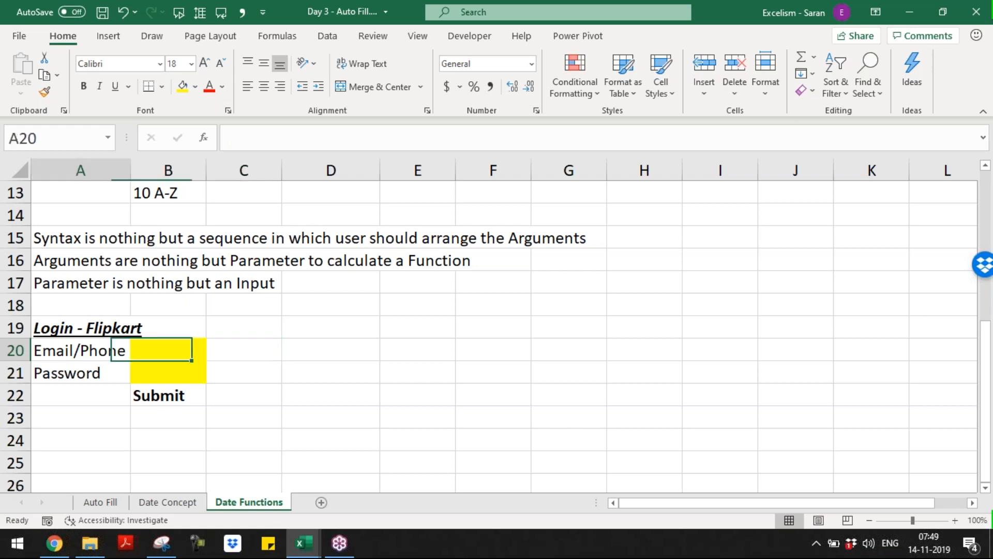
pyautogui.press('Down')
pyautogui.press('Down')
pyautogui.press('Down')
pyautogui.press('Down')
# Write 'In the syntax, we should always enter VALID Arguments' in A24 and the INVALID-arguments #Value! Error note in A25
pyautogui.write('In the syntax, we should always enter ')
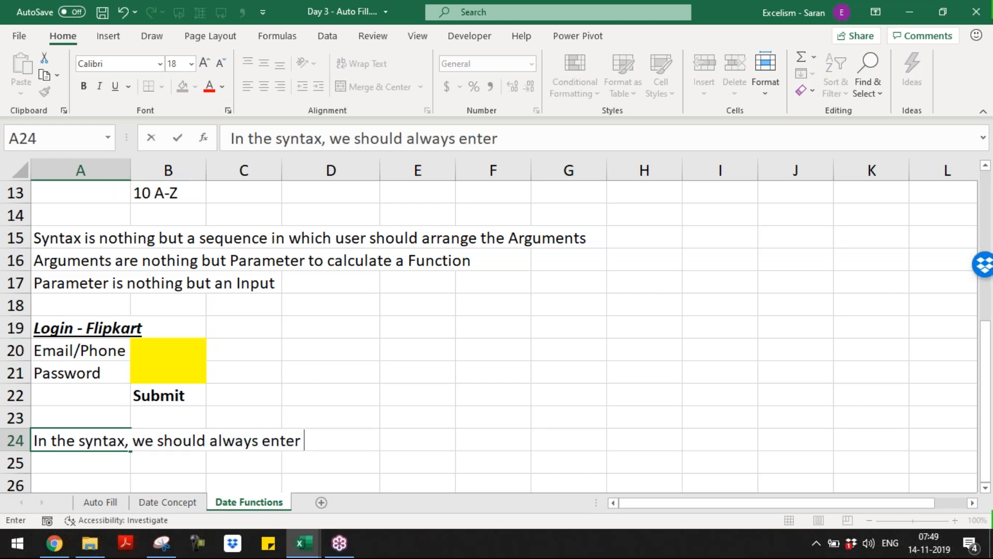
pyautogui.write('VALID')
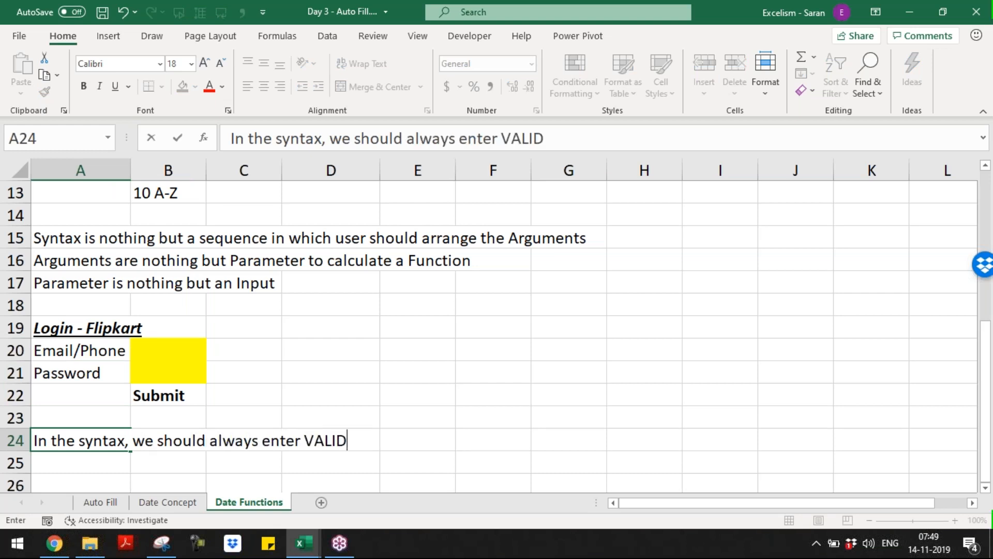
pyautogui.write(' Arguments')
pyautogui.press('Return')
pyautogui.write('In')
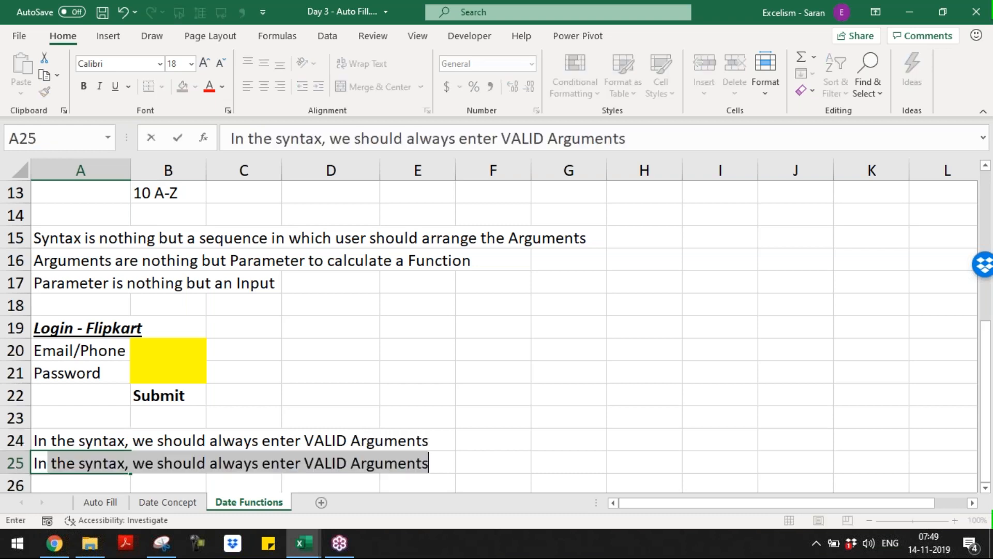
pyautogui.write(' case of Invalid')
pyautogui.press('BackSpace')
pyautogui.press('BackSpace')
pyautogui.press('BackSpace')
pyautogui.press('BackSpace')
pyautogui.press('BackSpace')
pyautogui.press('BackSpace')
pyautogui.write('NVALD')
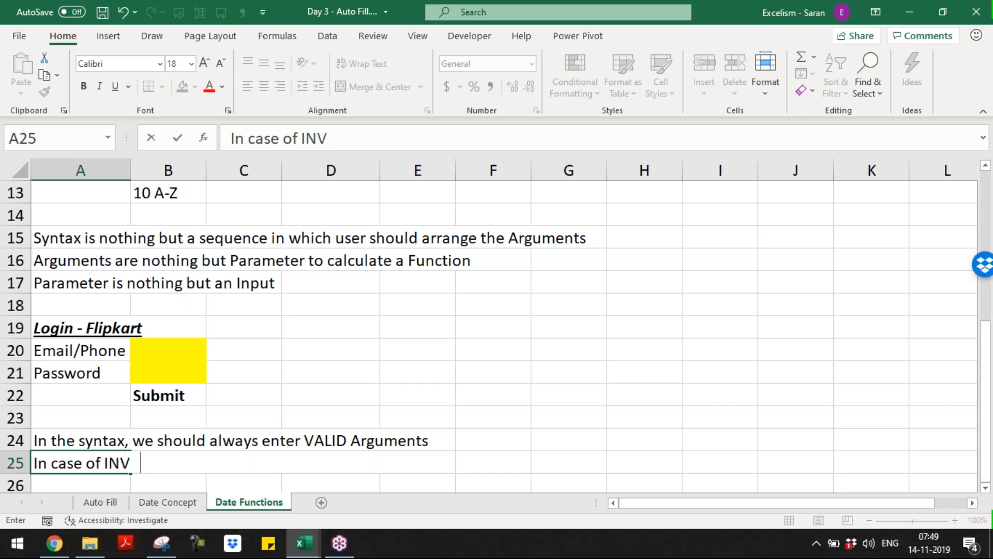
pyautogui.press('BackSpace')
pyautogui.write('OD')
pyautogui.press('BackSpace')
pyautogui.press('BackSpace')
pyautogui.write('ID A')
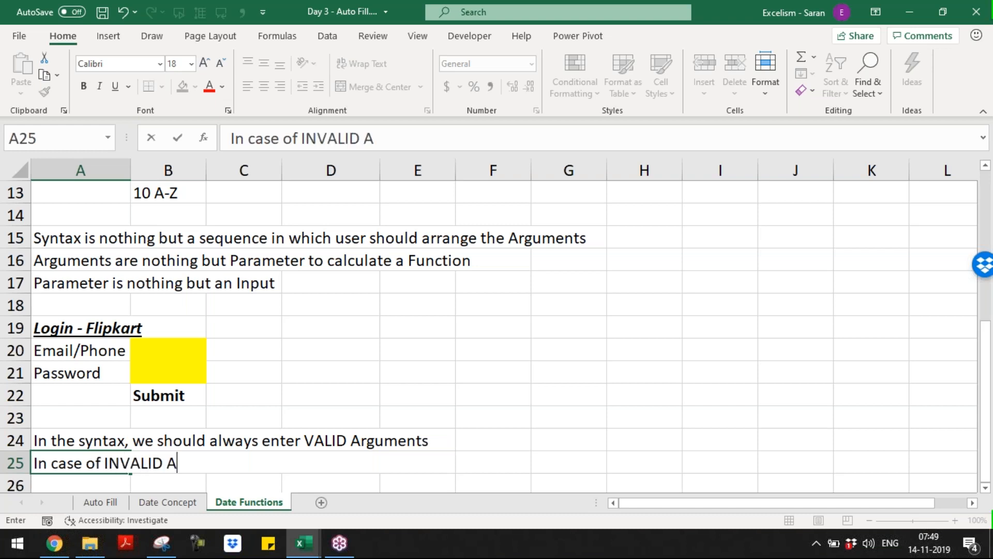
pyautogui.write('rguments,')
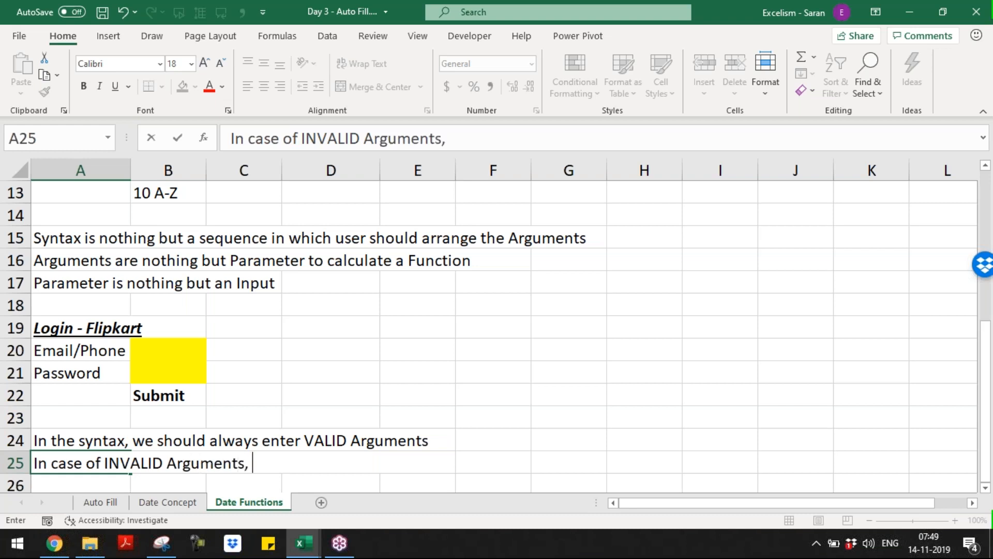
pyautogui.write(' Formula res')
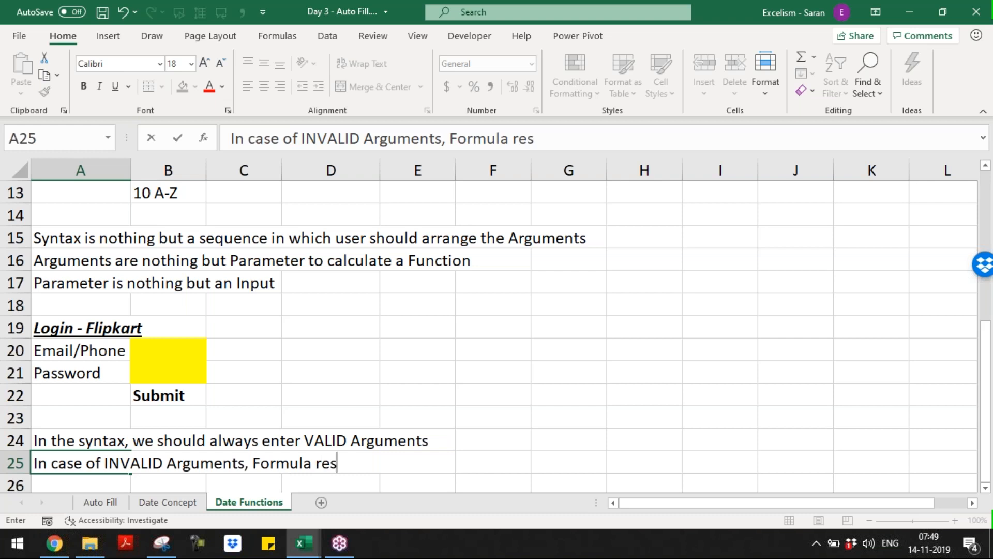
pyautogui.write('ults #Va')
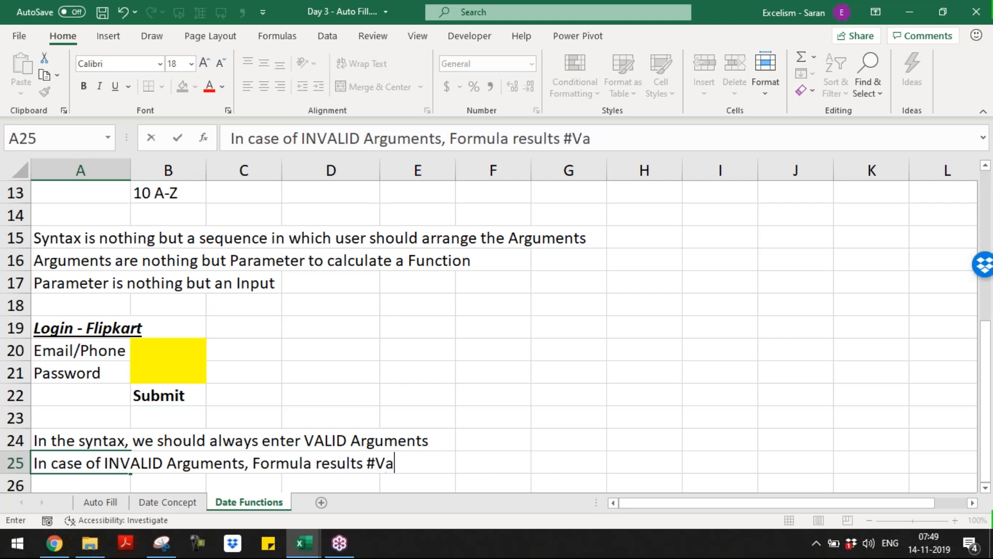
pyautogui.write('lue! Error')
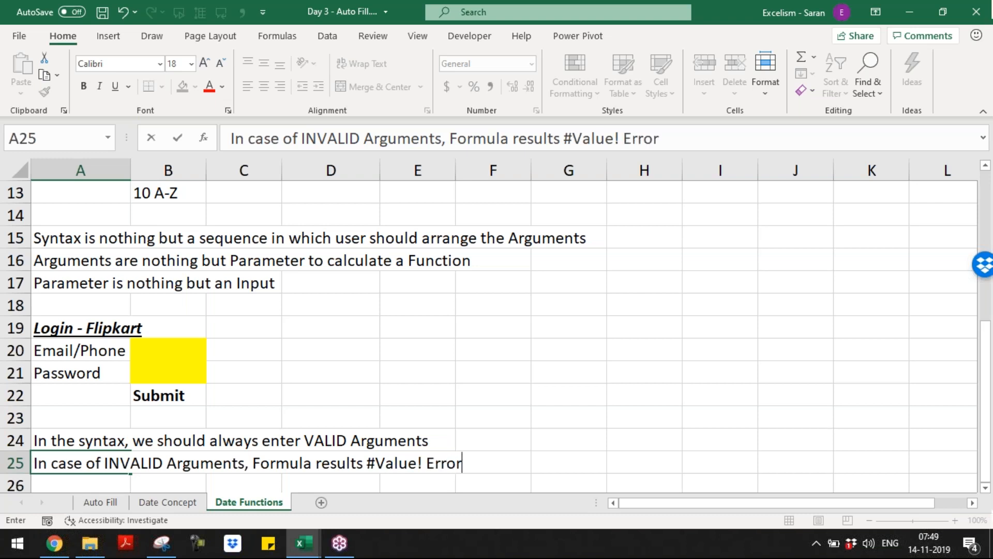
pyautogui.press('Return')
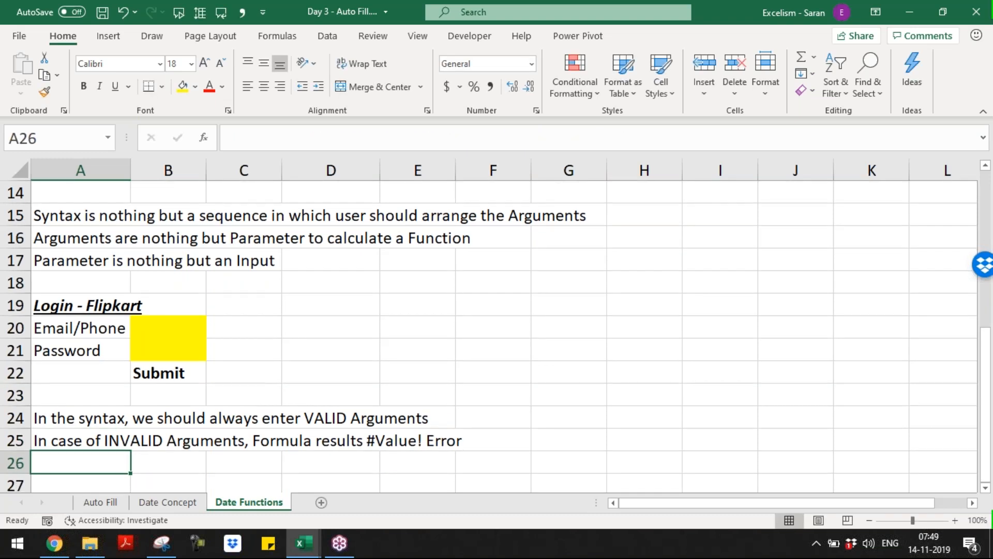
pyautogui.press('Down')
pyautogui.press('Down')
pyautogui.press('Down')
pyautogui.press('Down')
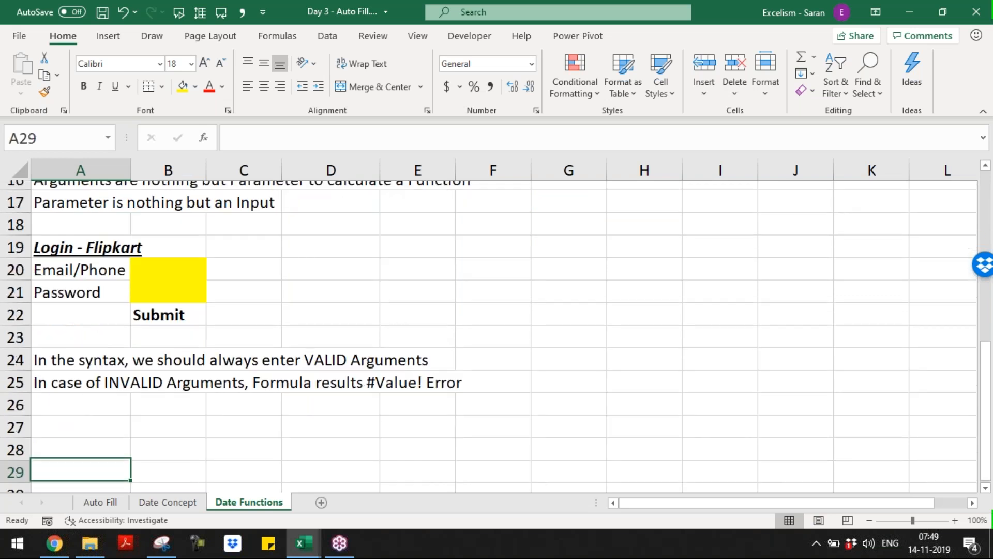
pyautogui.press('Up')
pyautogui.press('Up')
pyautogui.press('Up')
pyautogui.press('Up')
pyautogui.press('Up')
pyautogui.press('Up')
pyautogui.press('Up')
pyautogui.press('Up')
pyautogui.press('Up')
pyautogui.press('Up')
pyautogui.press('Up')
pyautogui.press('Up')
pyautogui.press('Up')
pyautogui.press('Up')
pyautogui.press('Up')
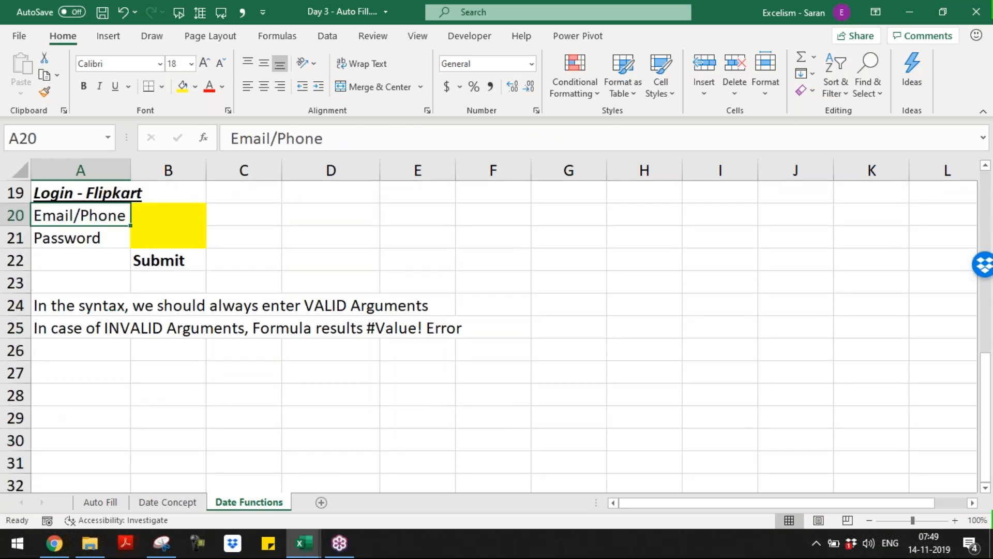
pyautogui.press('Up')
pyautogui.press('Up')
pyautogui.press('Up')
pyautogui.press('Up')
pyautogui.press('Up')
pyautogui.press('Up')
pyautogui.press('Up')
pyautogui.press('Up')
pyautogui.press('Up')
pyautogui.press('Up')
pyautogui.press('Up')
pyautogui.press('Up')
pyautogui.press('Up')
pyautogui.press('Up')
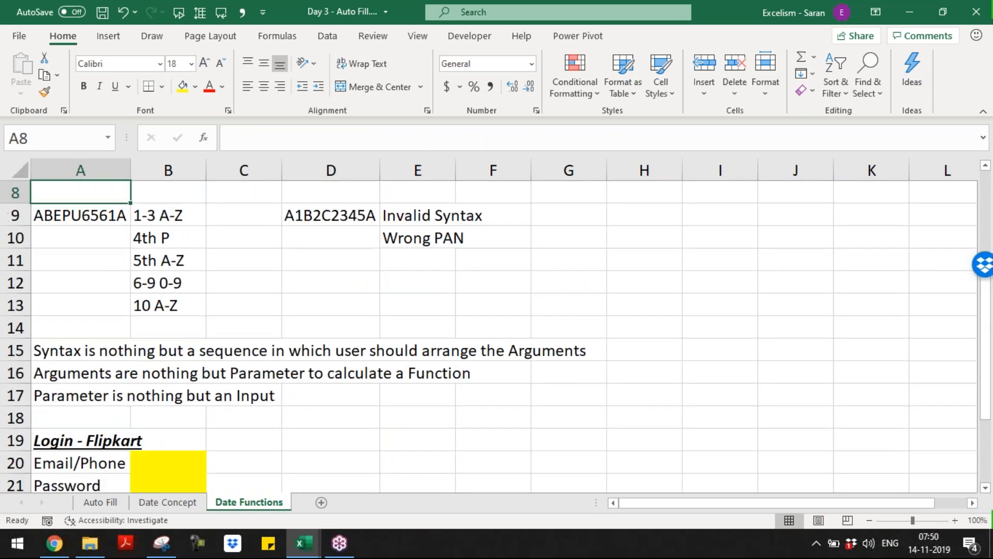
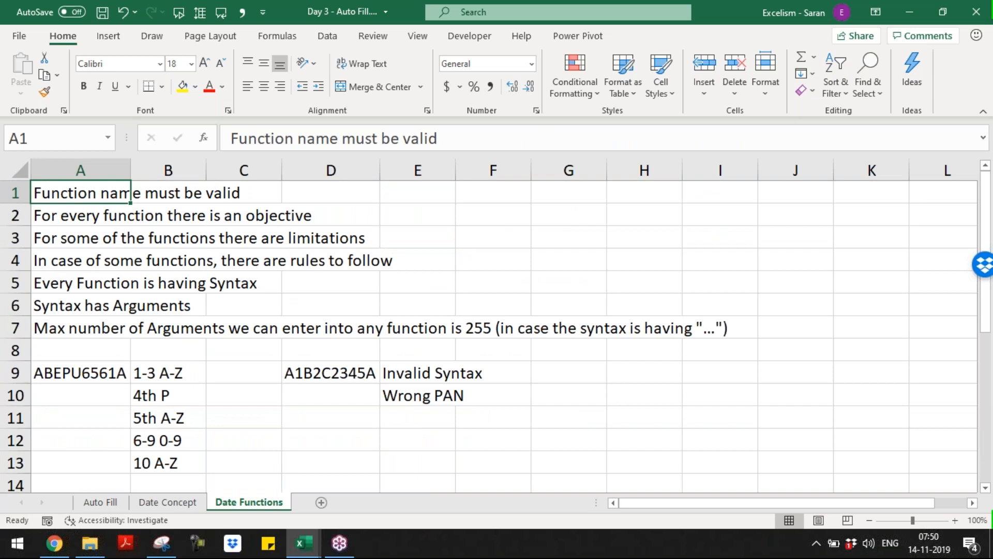
# Review the earlier rule notes, from the objective down to the invalid-arguments rule
pyautogui.press('Down')
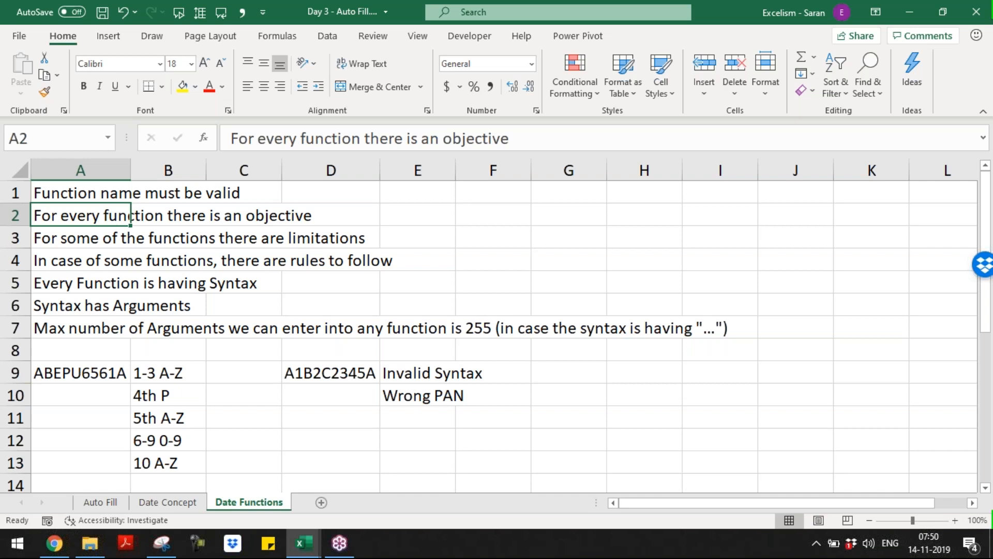
pyautogui.press('Down')
pyautogui.press('Down')
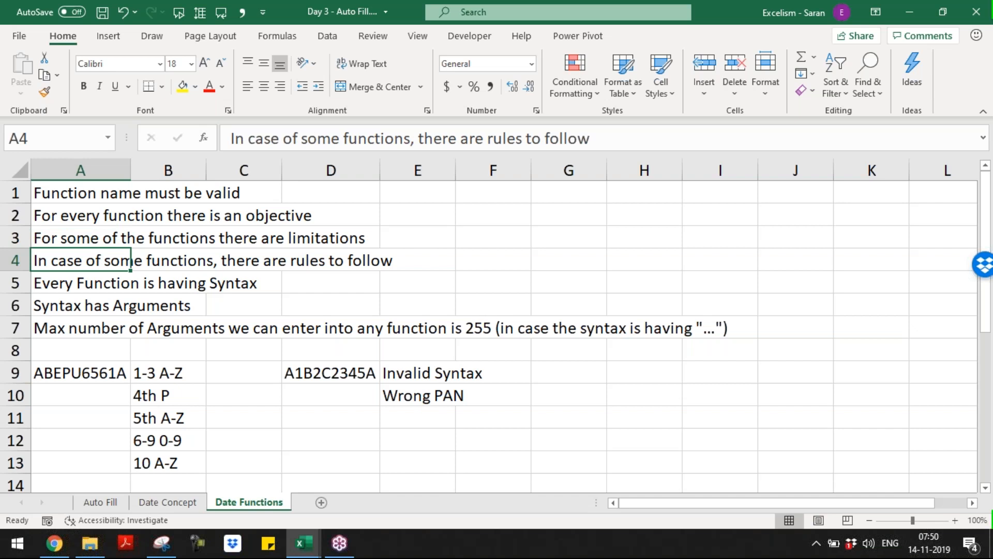
pyautogui.press('Down')
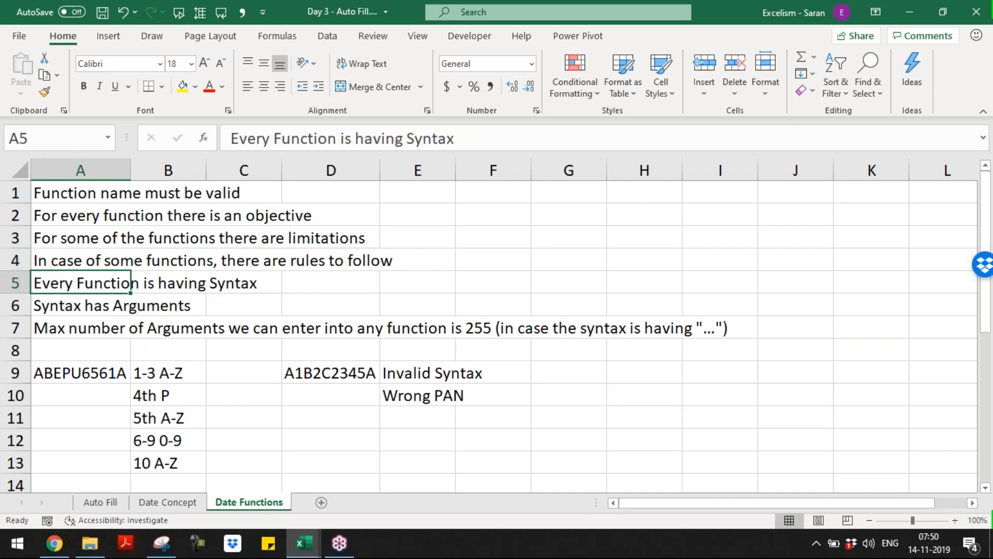
pyautogui.press('Down')
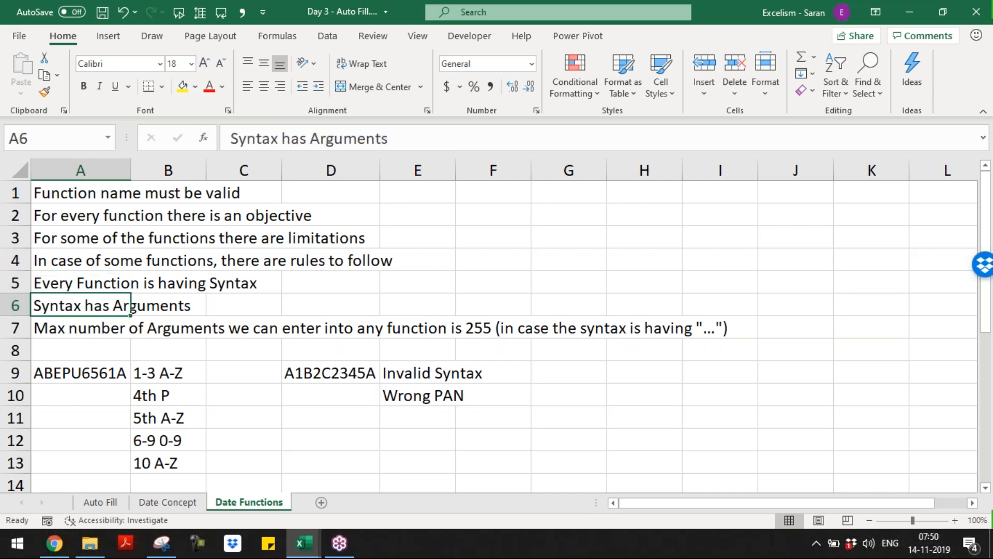
pyautogui.press('Down')
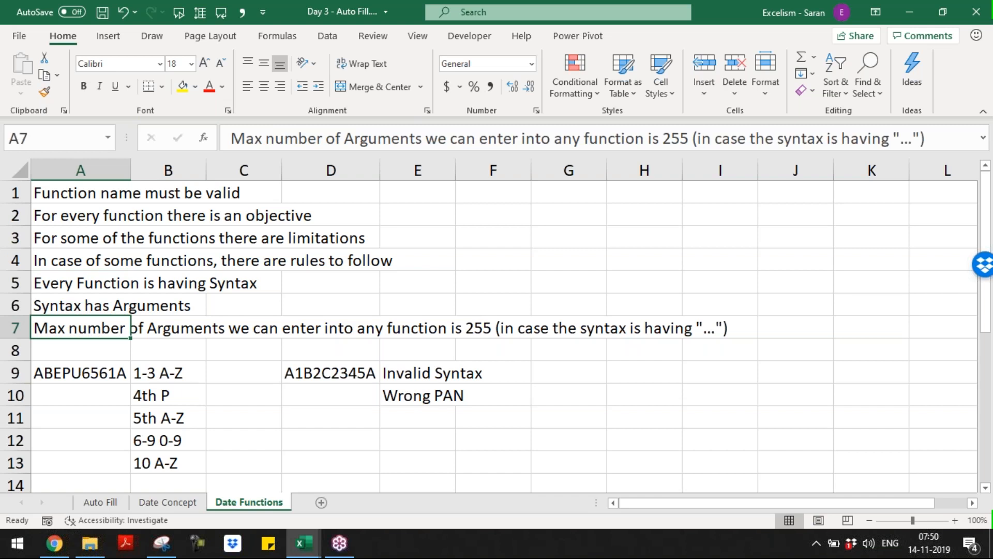
pyautogui.press('Down')
pyautogui.press('Down')
pyautogui.press('Down')
pyautogui.press('Down')
pyautogui.press('Down')
pyautogui.press('Down')
pyautogui.press('Down')
pyautogui.press('Down')
pyautogui.press('Down')
pyautogui.press('Down')
pyautogui.press('Down')
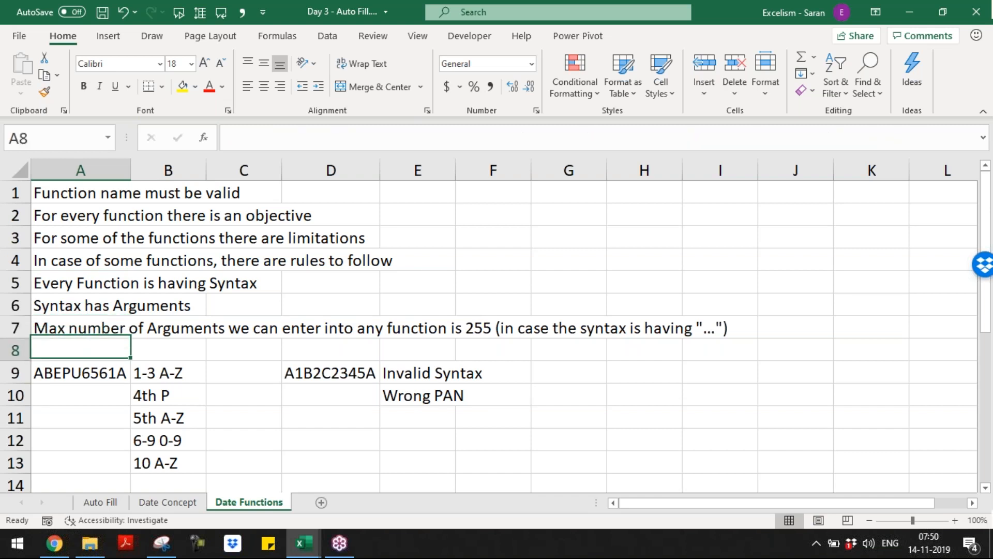
pyautogui.press('Down')
pyautogui.press('Down')
pyautogui.press('Down')
pyautogui.press('Up')
pyautogui.press('Up')
pyautogui.press('Up')
pyautogui.press('Up')
pyautogui.press('Up')
pyautogui.press('Up')
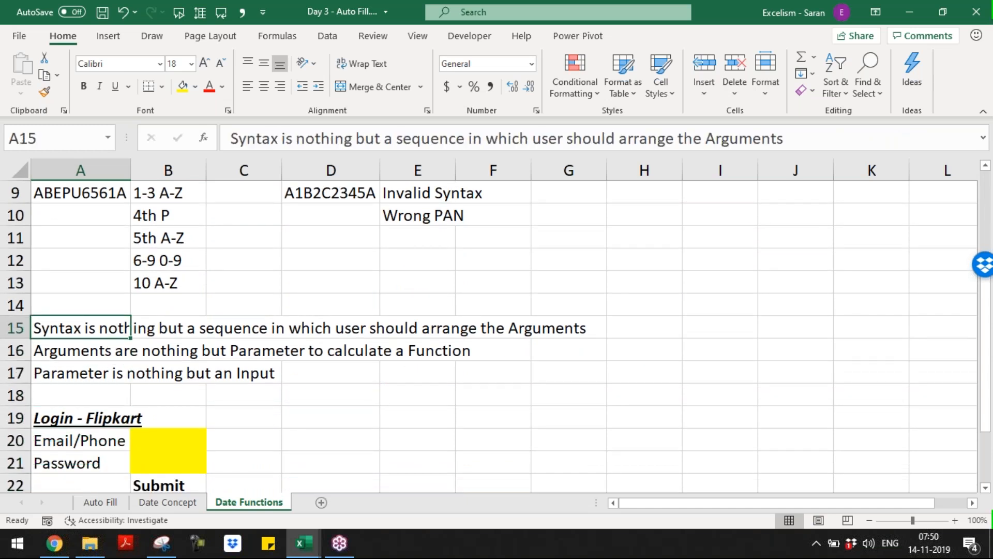
pyautogui.press('Down')
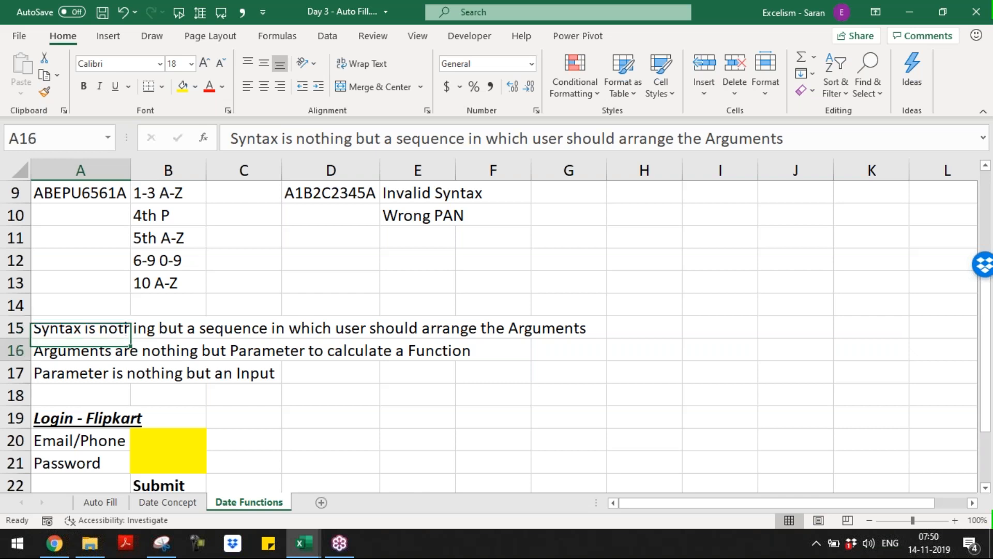
pyautogui.press('Down')
pyautogui.press('Up')
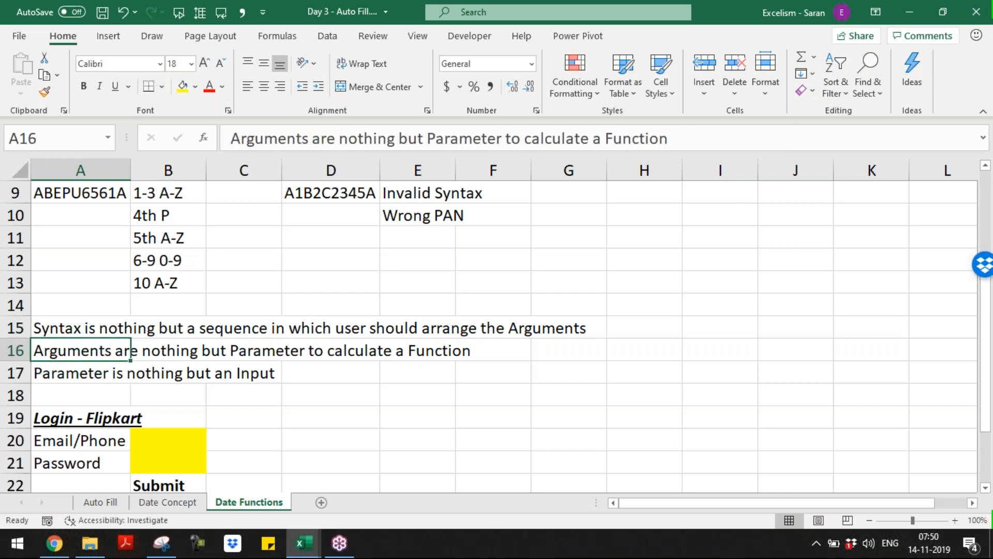
pyautogui.press('Down')
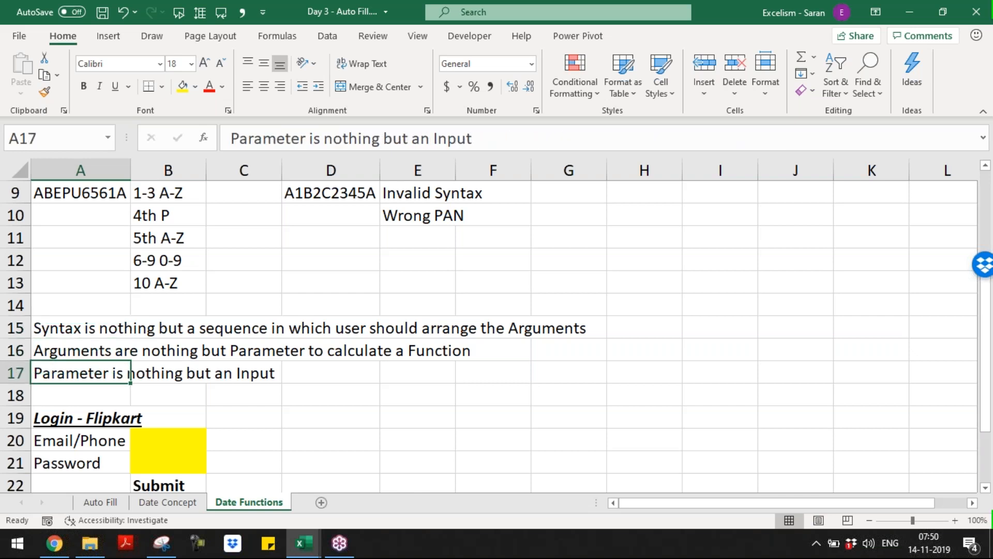
pyautogui.press('Down')
pyautogui.press('Down')
pyautogui.press('Down')
pyautogui.press('Down')
pyautogui.press('Down')
pyautogui.press('Down')
pyautogui.press('Down')
pyautogui.press('Down')
pyautogui.press('Down')
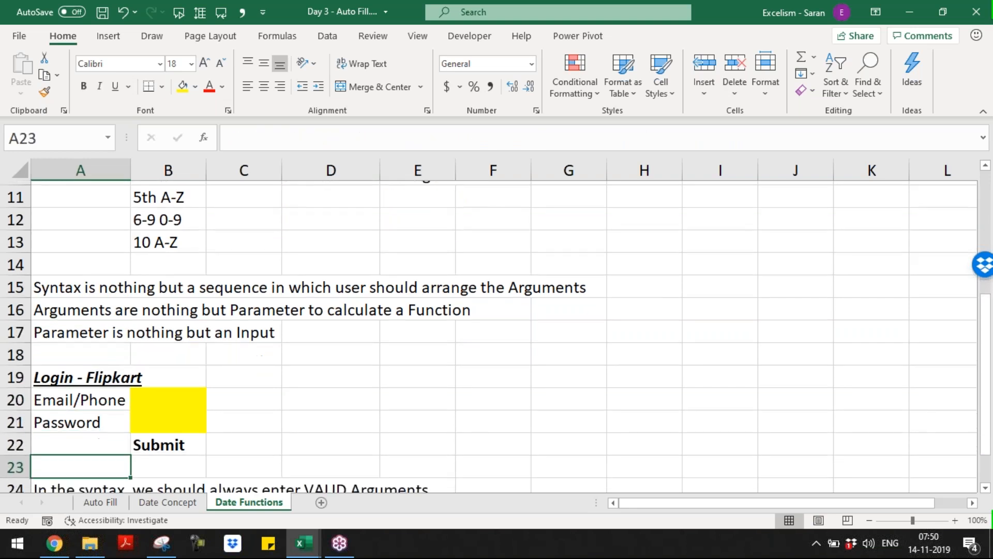
pyautogui.press('Down')
pyautogui.press('Down')
pyautogui.press('Down')
pyautogui.press('Down')
pyautogui.press('Down')
pyautogui.press('Up')
pyautogui.press('Up')
pyautogui.press('Up')
pyautogui.press('Up')
pyautogui.press('Up')
pyautogui.press('Up')
pyautogui.press('Up')
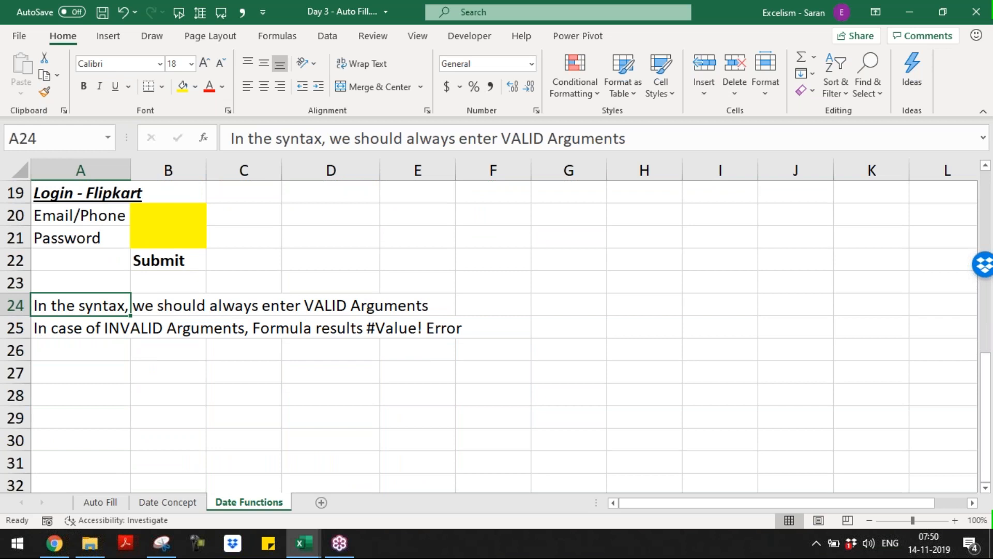
pyautogui.press('Down')
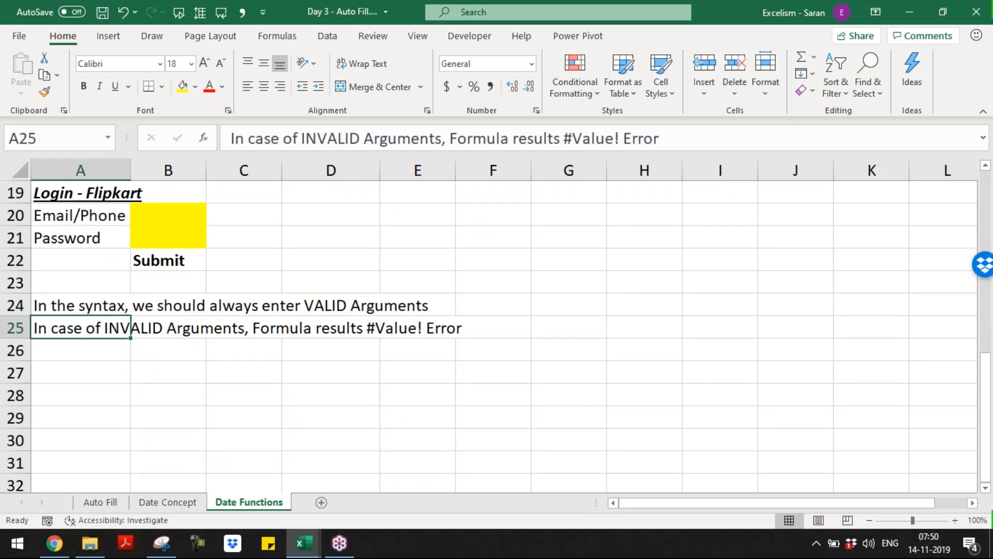
# Select the yellow Email/Phone and Password cells and try sample entries, discarding them
pyautogui.press('Right')
pyautogui.press('Up')
pyautogui.press('Up')
pyautogui.press('Up')
pyautogui.press('Up')
pyautogui.press('Up')
pyautogui.hotkey('shift', 'Down')
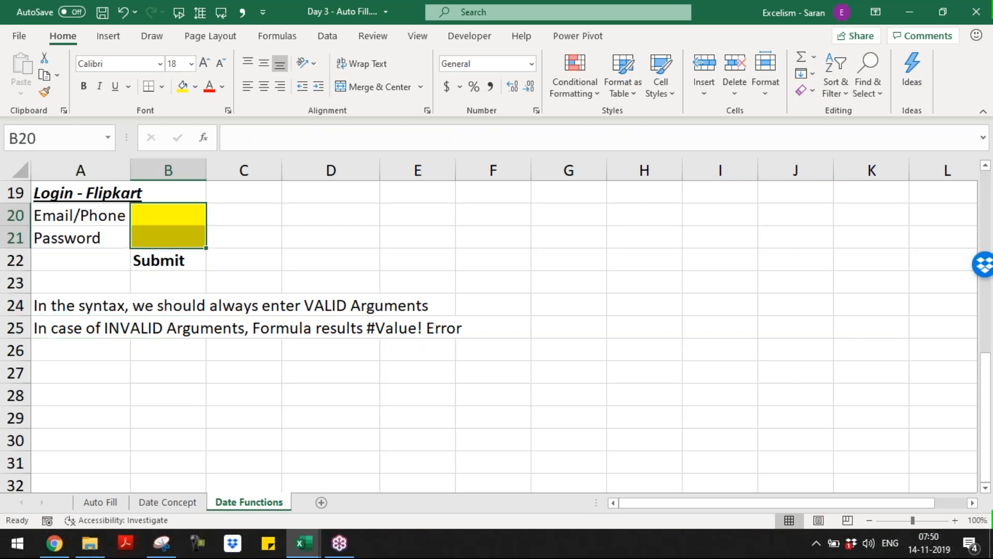
pyautogui.press('Down')
pyautogui.press('Up')
pyautogui.hotkey('shift', 'Down')
pyautogui.press('Up')
pyautogui.press('Down')
pyautogui.hotkey('shift', 'Down')
pyautogui.press('Up')
pyautogui.press('Down')
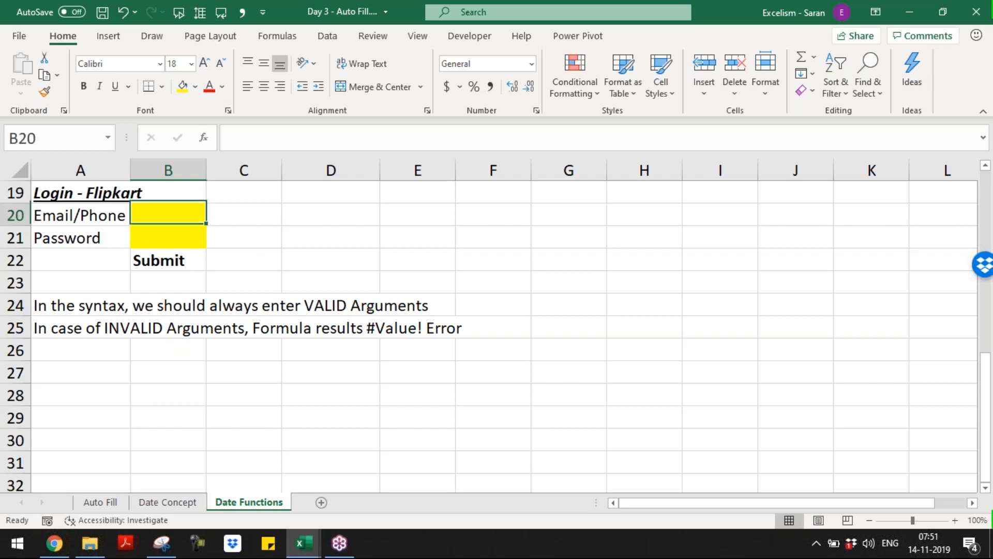
pyautogui.write('sdf')
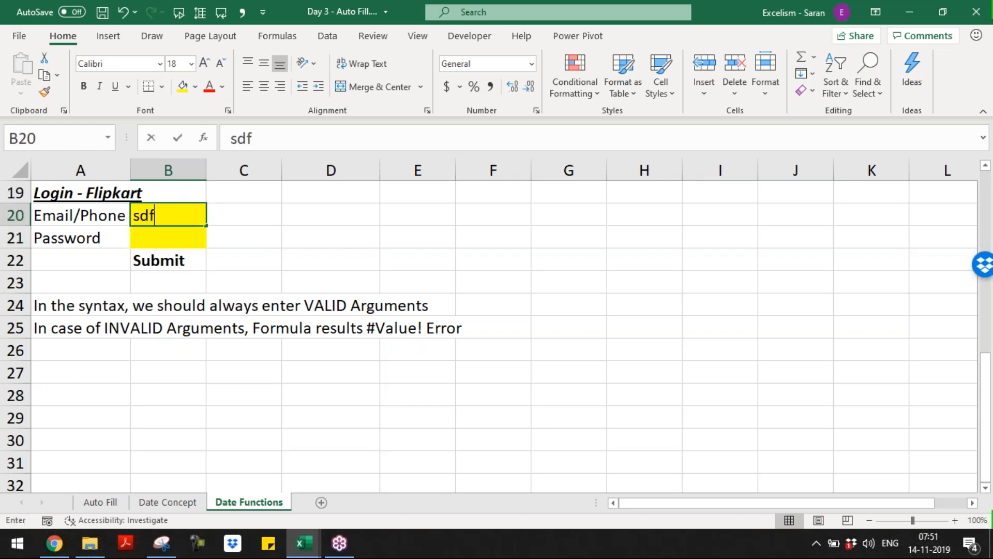
pyautogui.press('Escape')
pyautogui.press('Down')
pyautogui.write('sdf')
pyautogui.press('Escape')
pyautogui.press('Down')
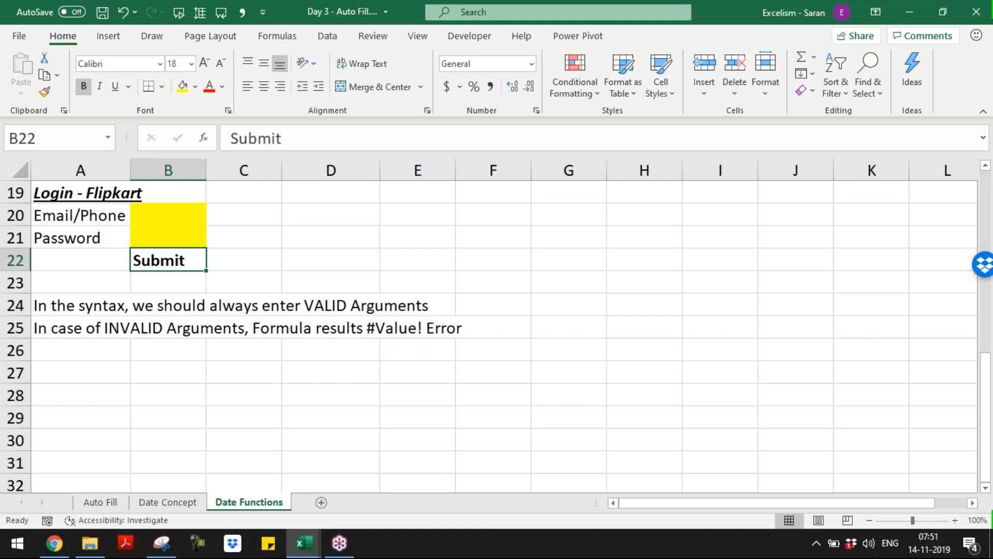
# Point out the Email/Phone, Password and Submit cells of the login example
pyautogui.press('Up')
pyautogui.press('Up')
pyautogui.press('Down')
pyautogui.press('Down')
pyautogui.press('Left')
pyautogui.press('Right')
pyautogui.press('Up')
pyautogui.press('Up')
pyautogui.press('Up')
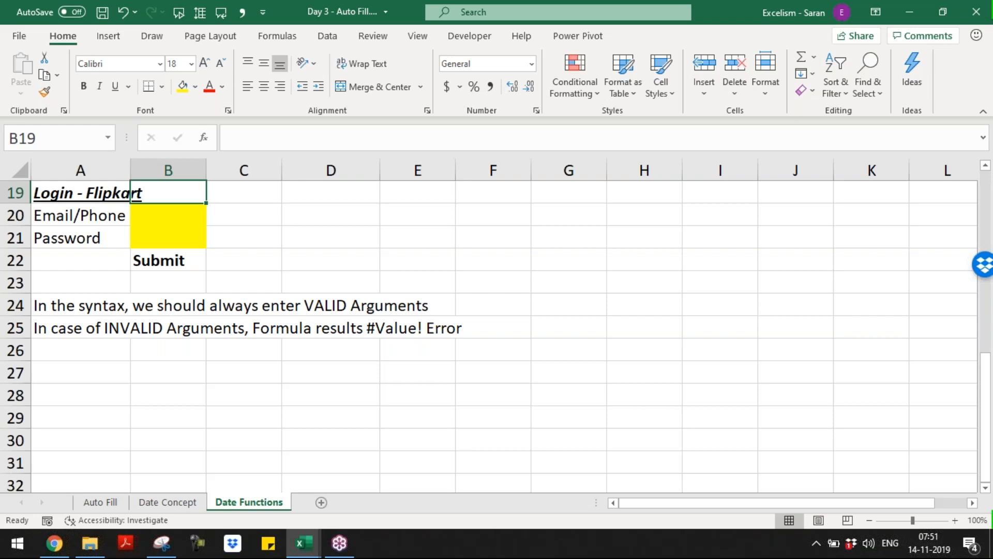
pyautogui.press('Down')
pyautogui.press('Down')
pyautogui.press('Down')
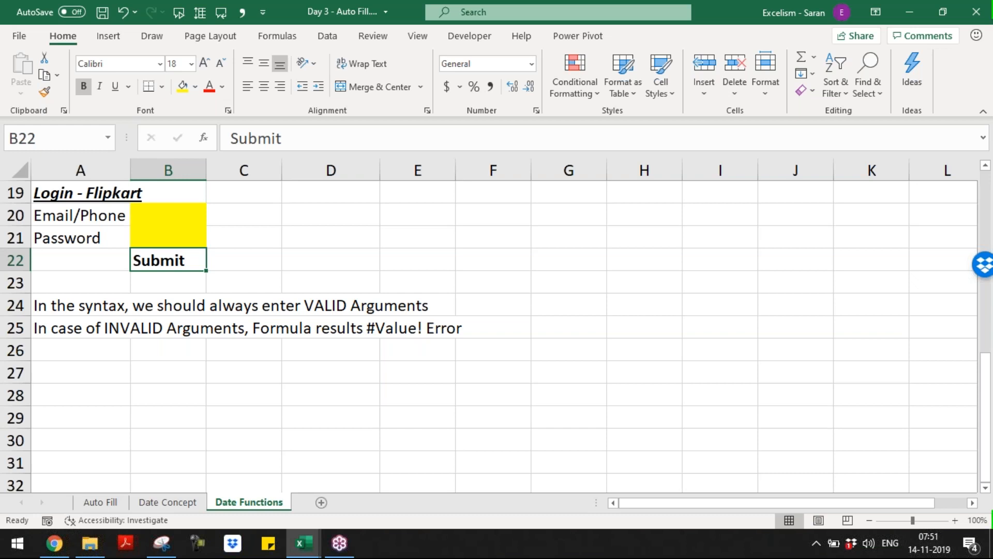
pyautogui.press('Up')
pyautogui.press('Up')
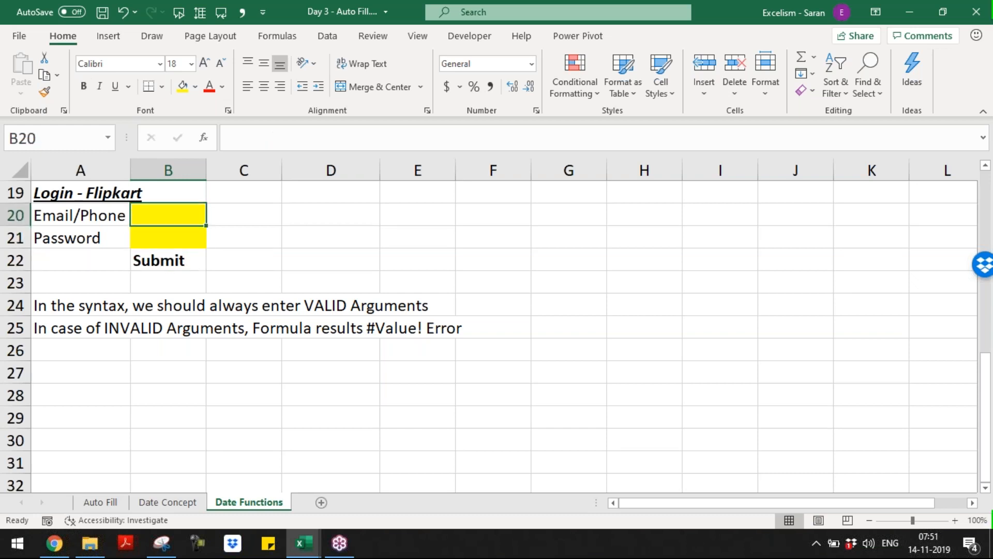
pyautogui.press('Up')
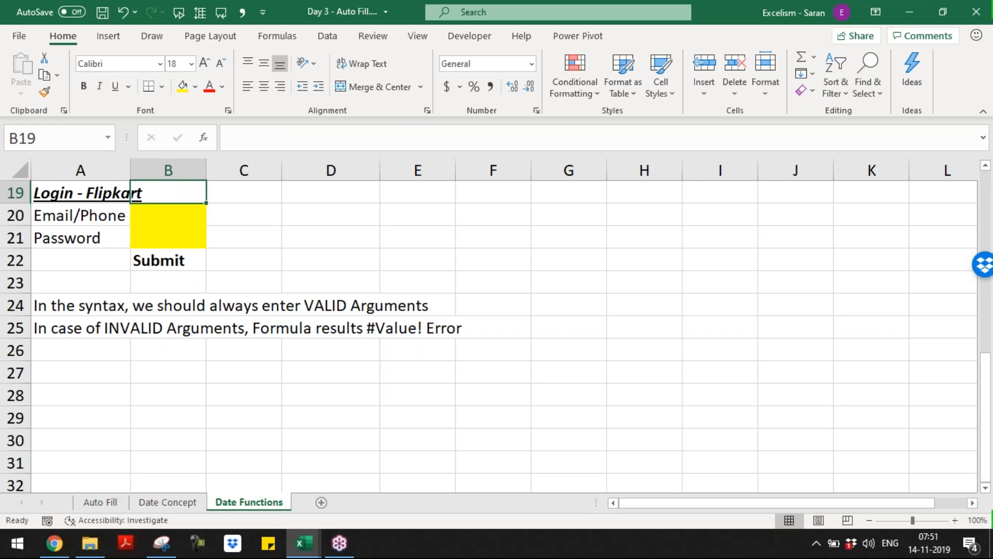
pyautogui.press('Down')
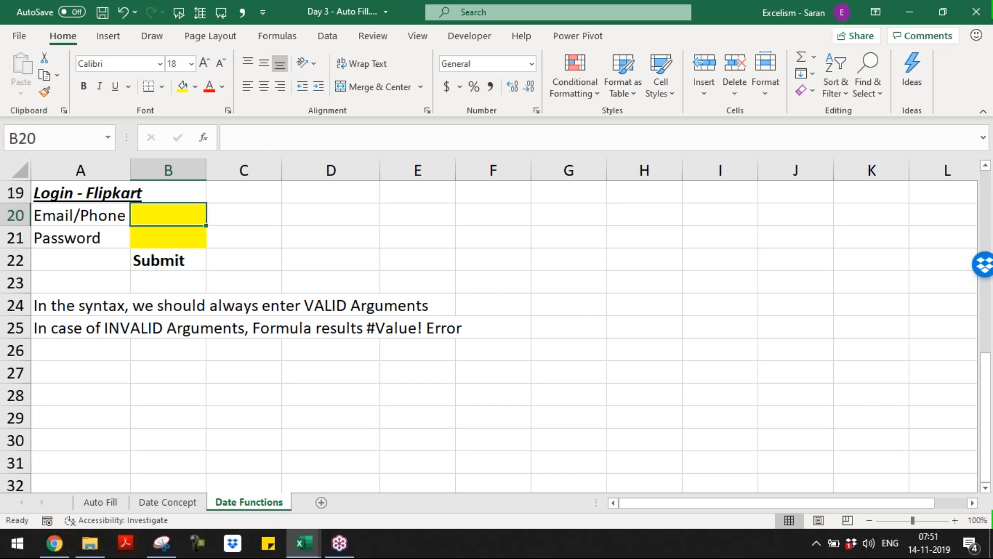
pyautogui.hotkey('shift', 'Down')
pyautogui.press('Down')
pyautogui.press('Down')
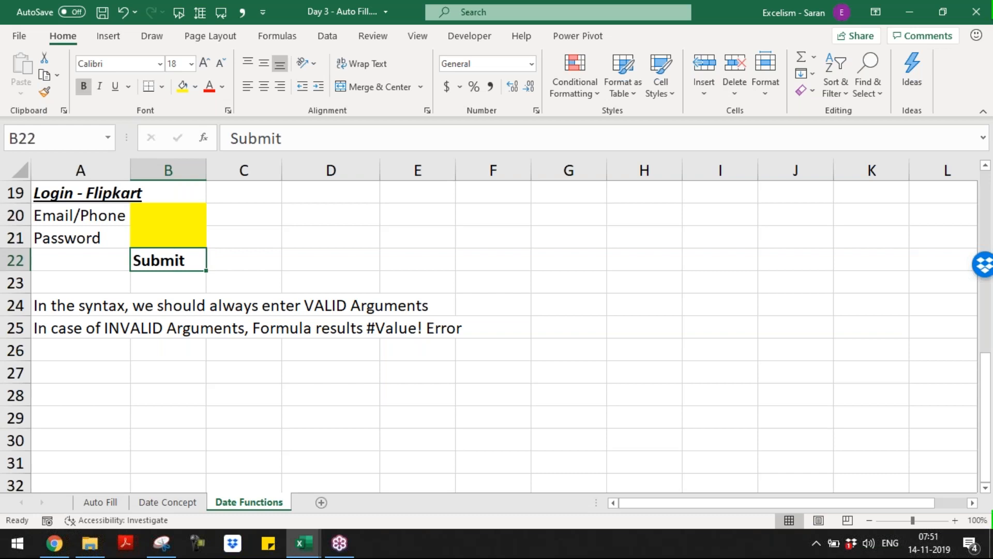
pyautogui.press('Up')
pyautogui.press('Up')
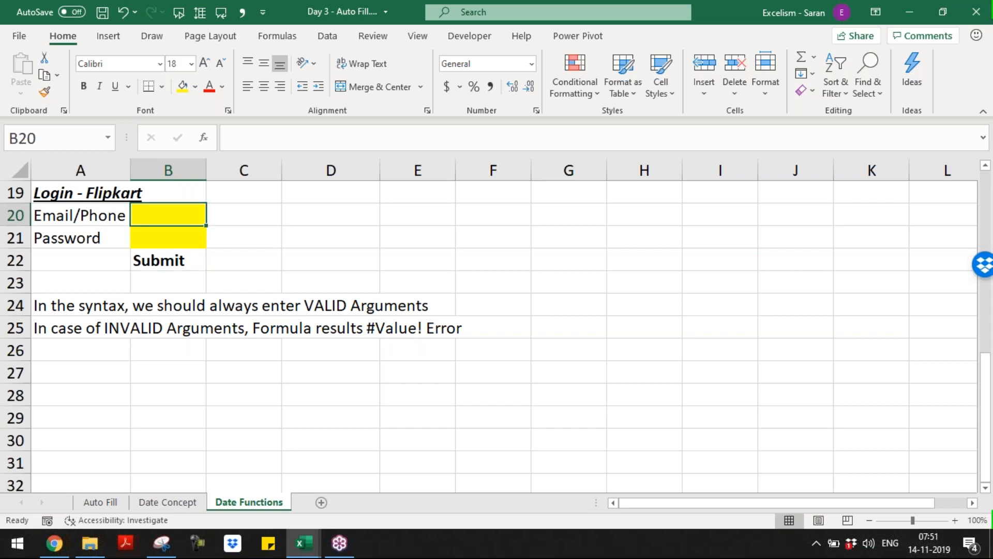
pyautogui.press('Down')
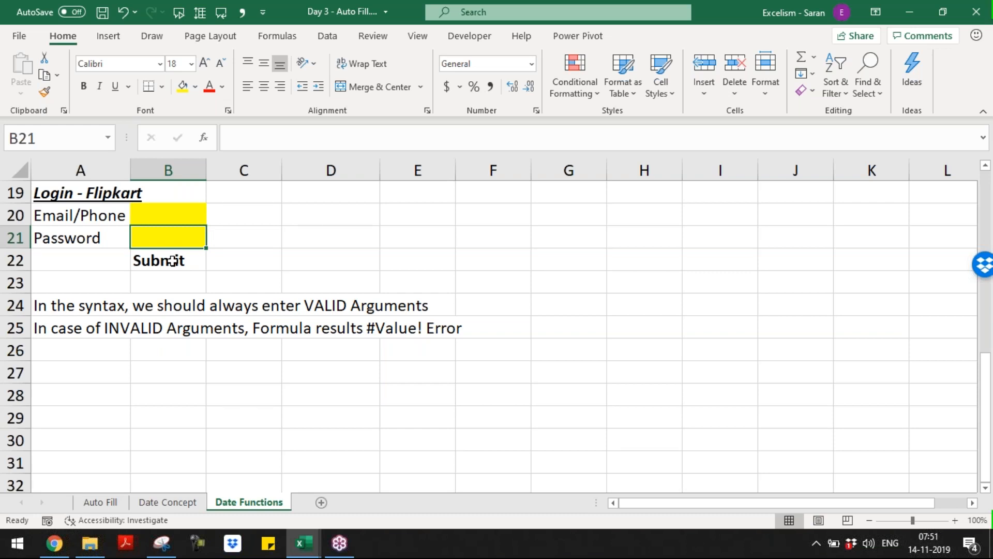
pyautogui.click(182, 213)
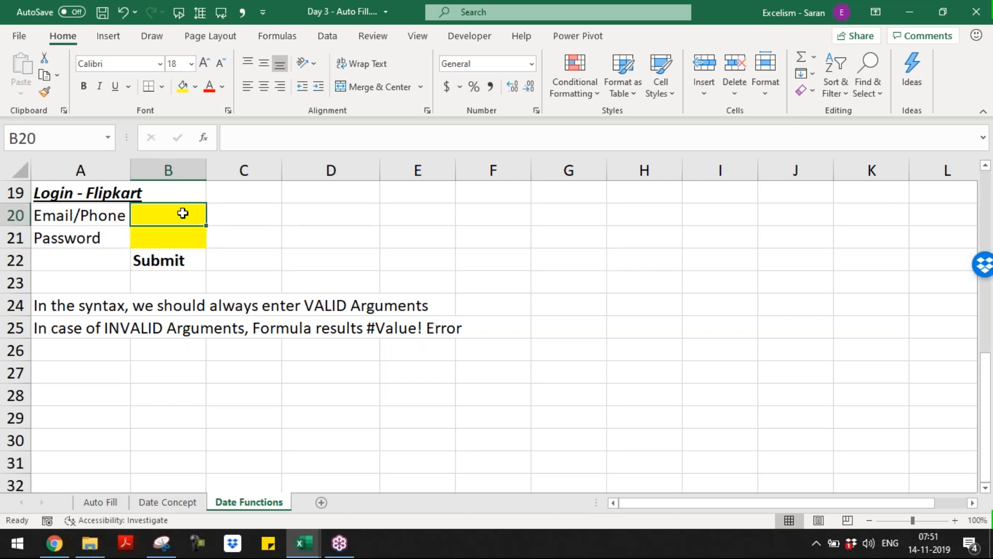
pyautogui.click(174, 259)
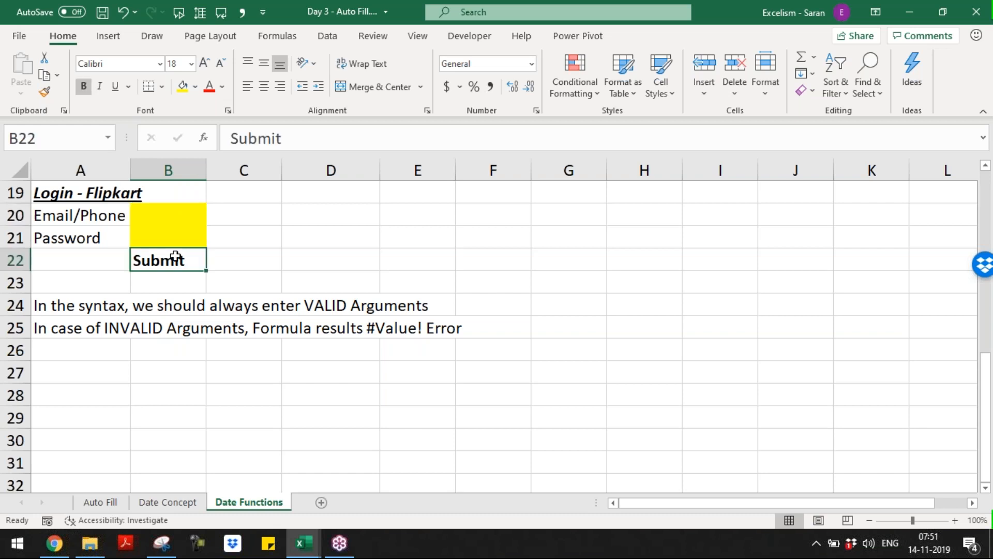
pyautogui.click(173, 217)
pyautogui.click(173, 233)
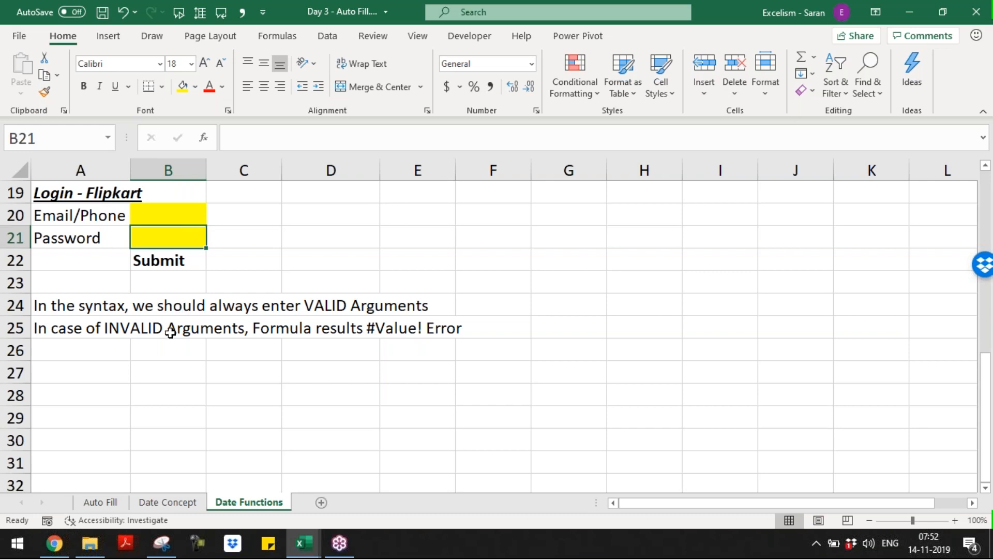
# In A27 write 'In the syntax, there are mandatory arguments and there may be optional arguments'
pyautogui.click(57, 377)
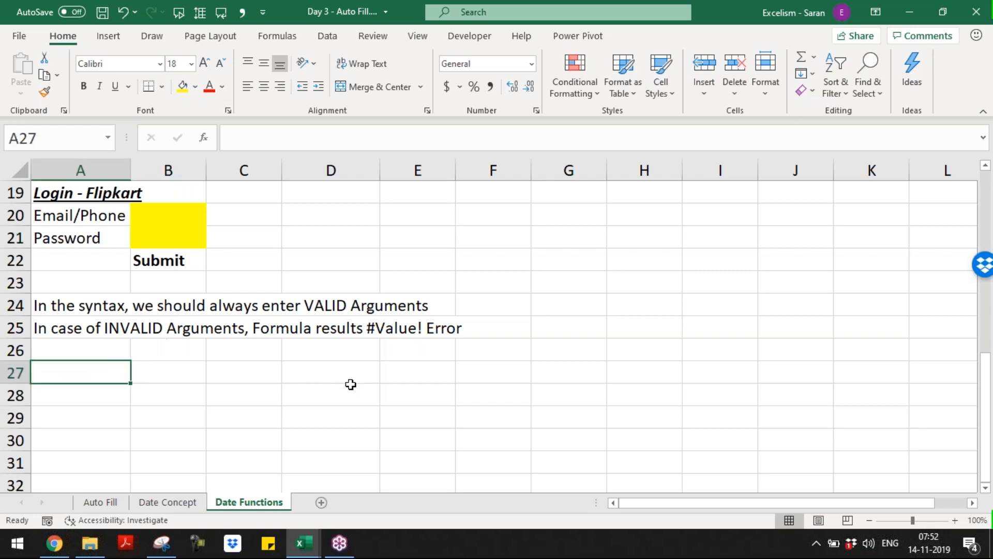
pyautogui.write('In ')
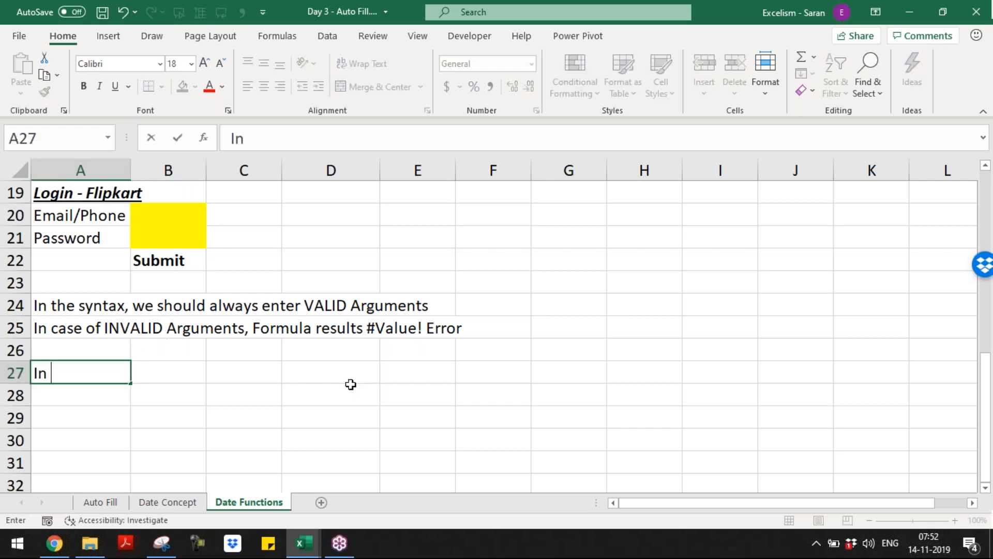
pyautogui.write('the syntax, we')
pyautogui.press('BackSpace')
pyautogui.press('BackSpace')
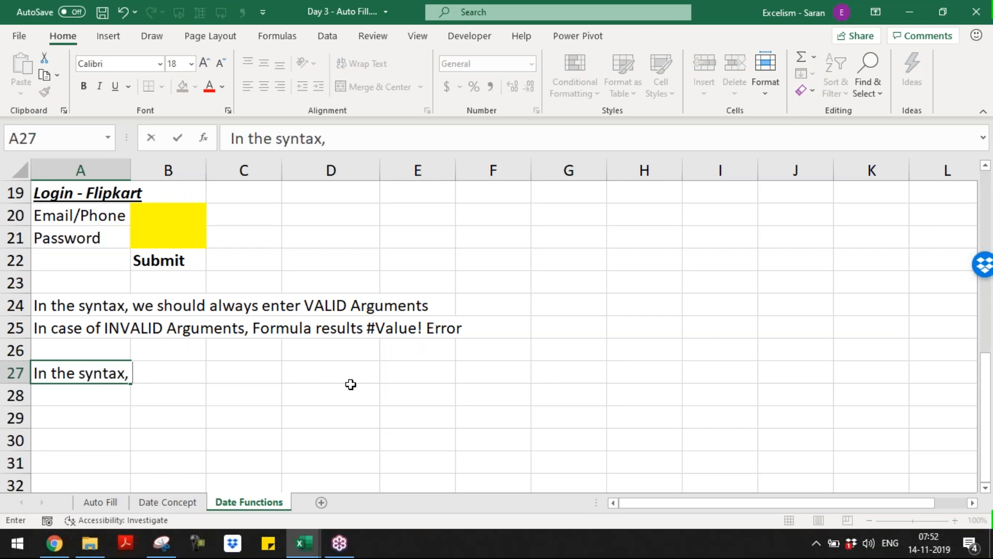
pyautogui.write('there')
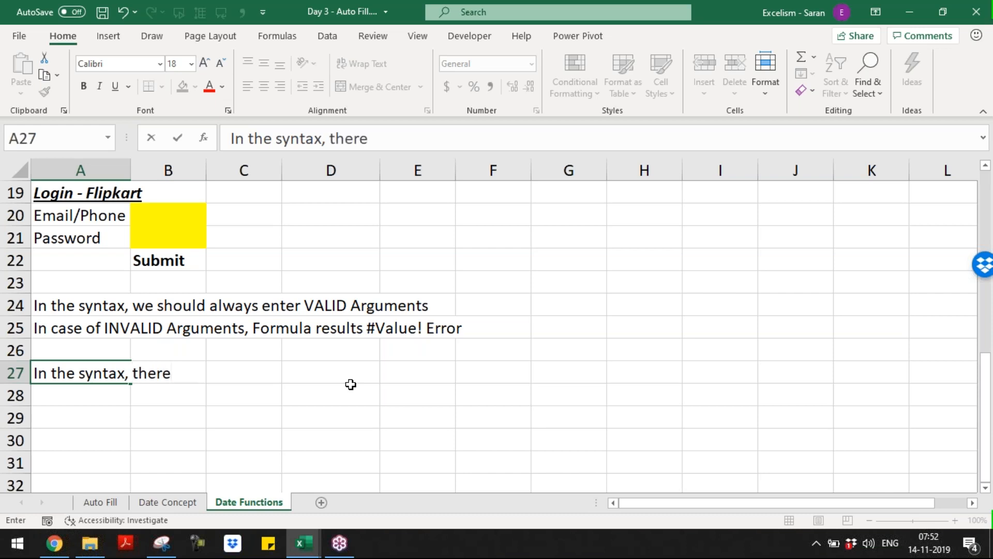
pyautogui.write(' are mandat')
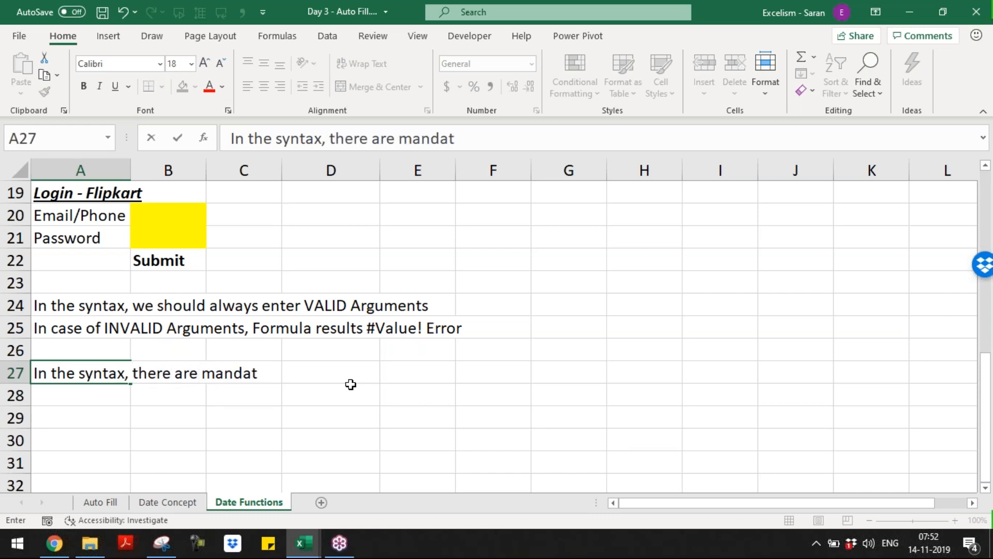
pyautogui.write('ory argumet')
pyautogui.press('BackSpace')
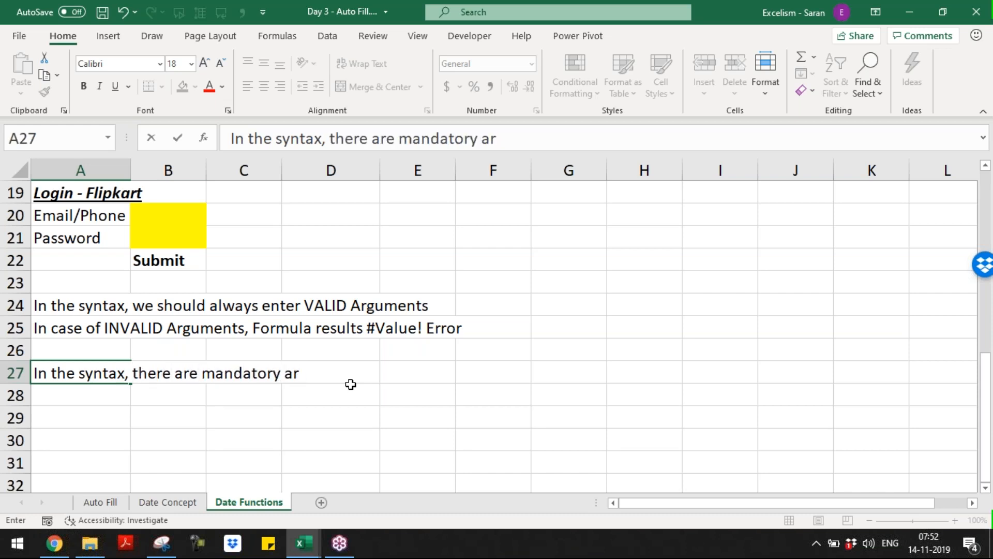
pyautogui.write('gumets')
pyautogui.press('BackSpace')
pyautogui.write('s')
pyautogui.press('BackSpace')
pyautogui.press('BackSpace')
pyautogui.write('nt')
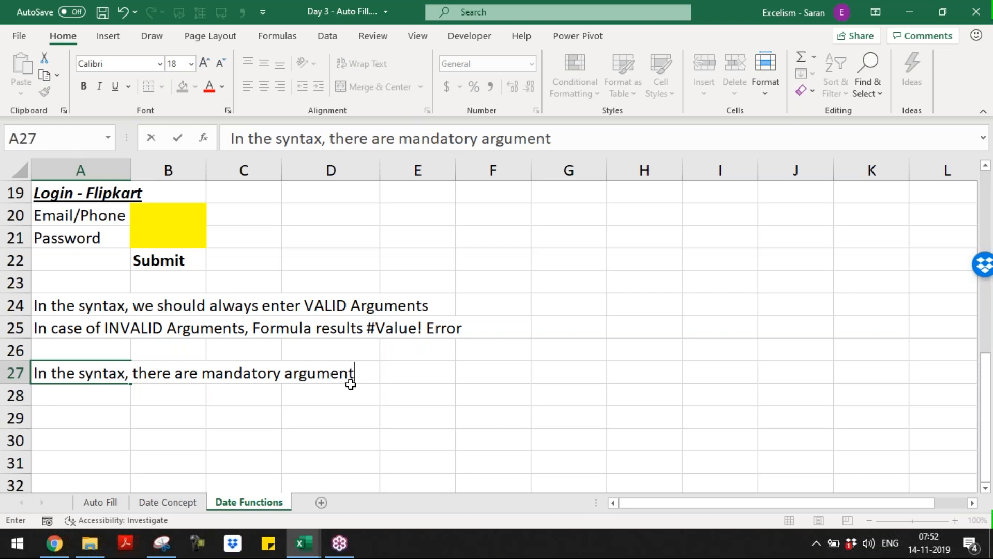
pyautogui.write('s and there may ')
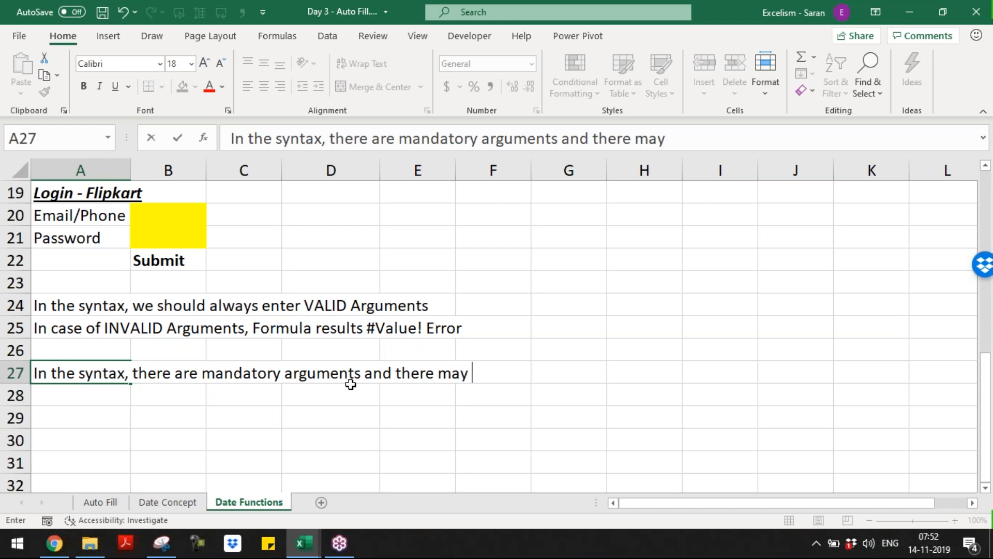
pyautogui.write('be optiona')
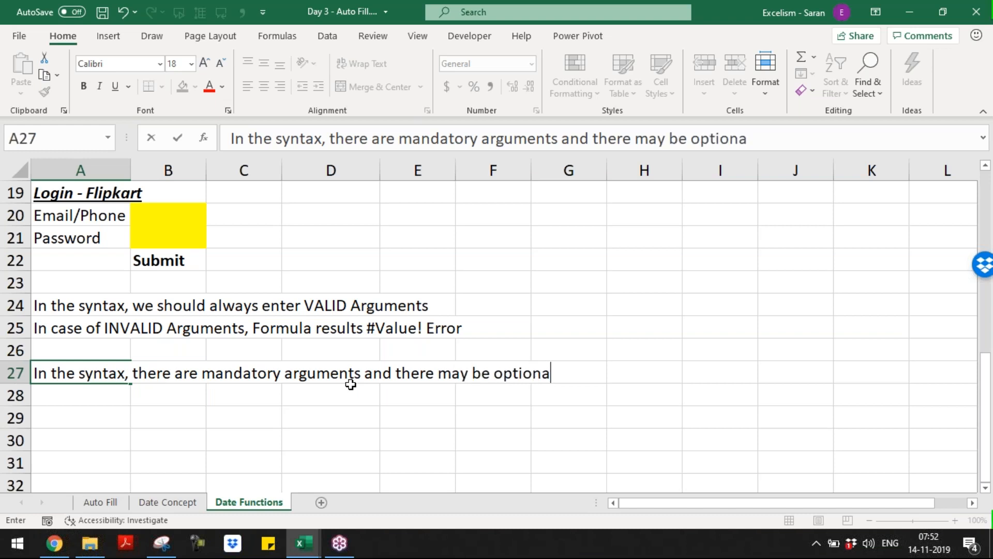
pyautogui.write('l arguments')
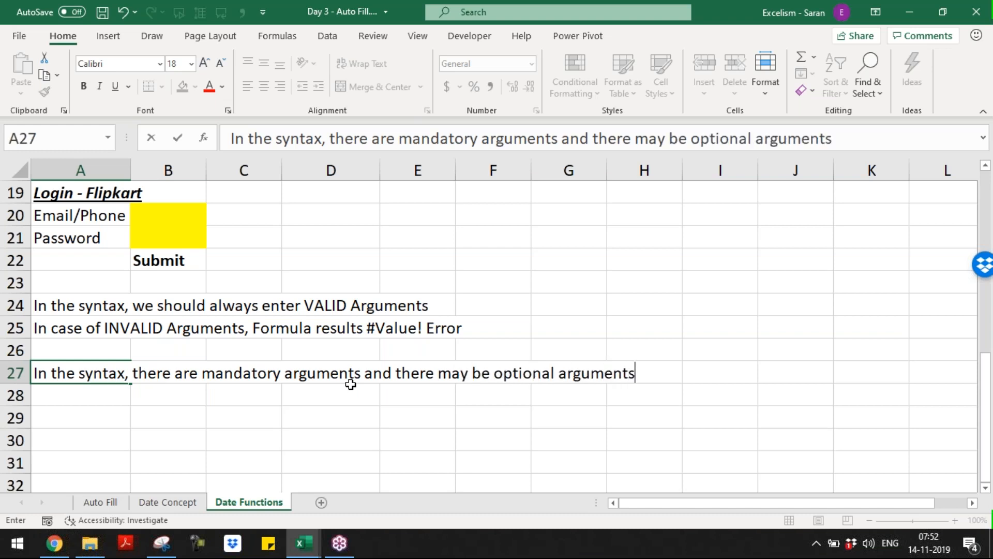
pyautogui.press('Return')
# Add 'Optional Arguments can be ignored' in A28 and 'Even we ignore optional argument, Excel calculates the Function' in A29
pyautogui.write('Op')
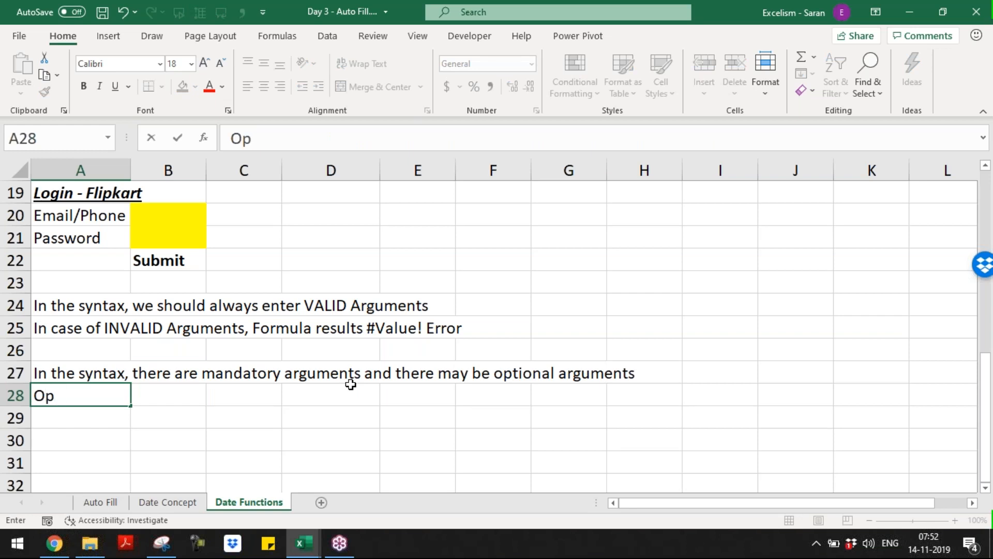
pyautogui.write('tional Ar')
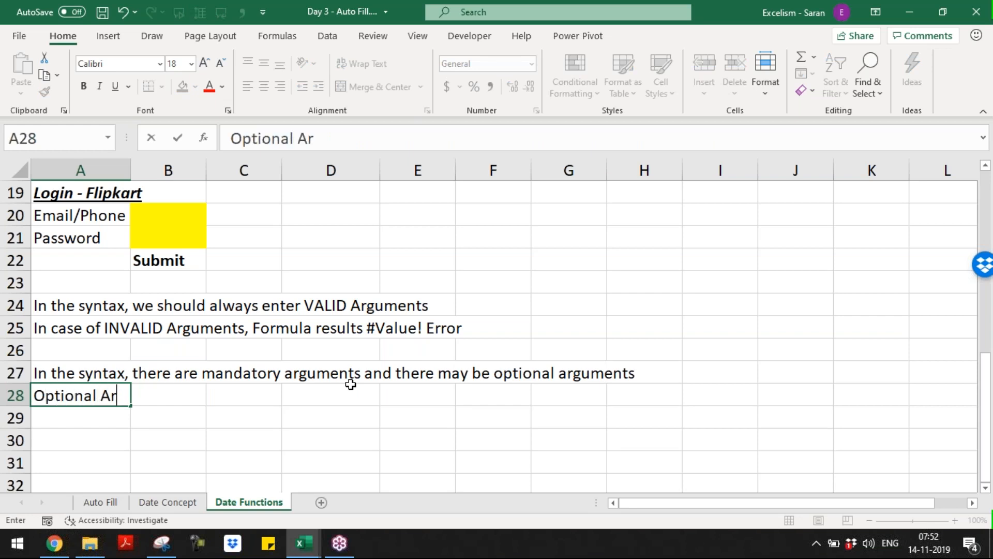
pyautogui.write('guments can be ignored')
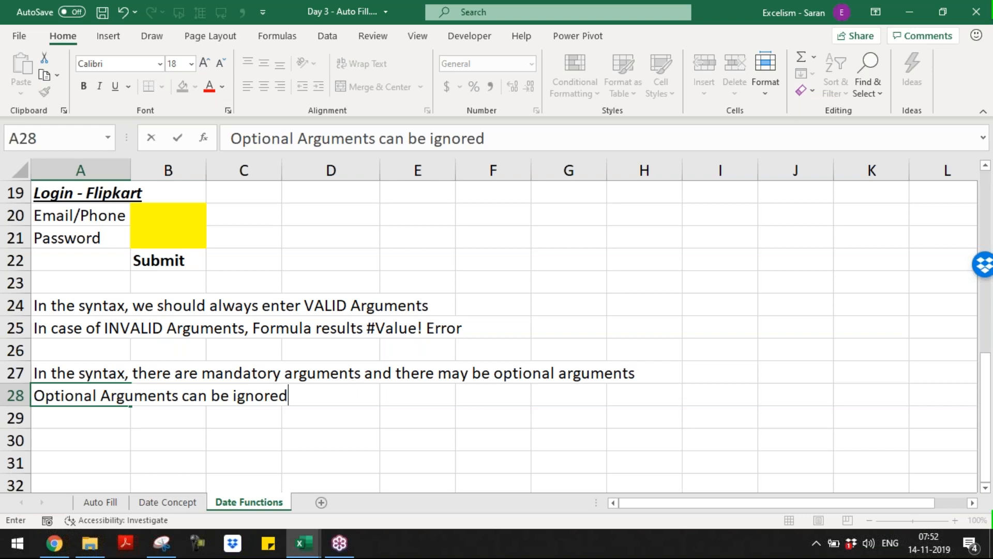
pyautogui.press('Return')
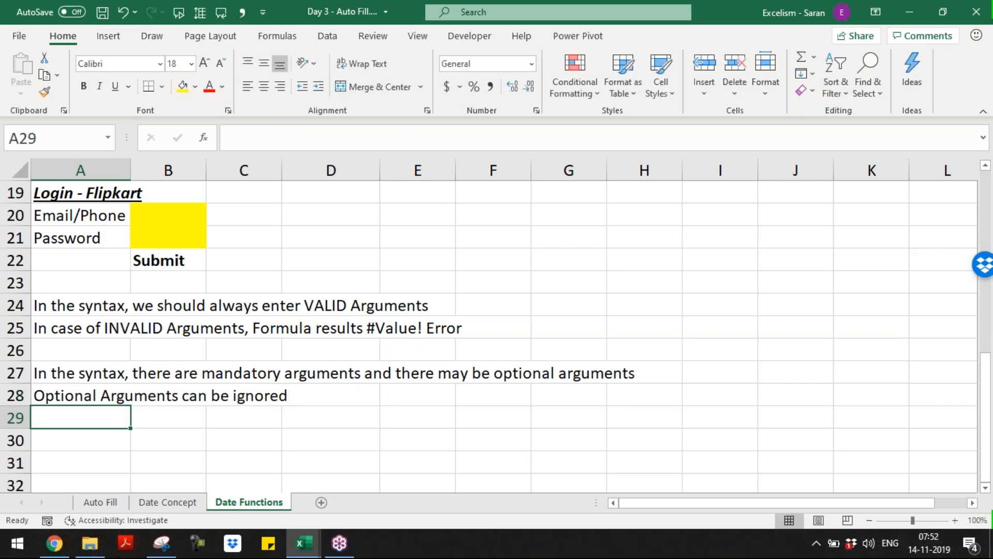
pyautogui.write('Even we')
pyautogui.write(' orp')
pyautogui.press('BackSpace')
pyautogui.press('BackSpace')
pyautogui.write('ption')
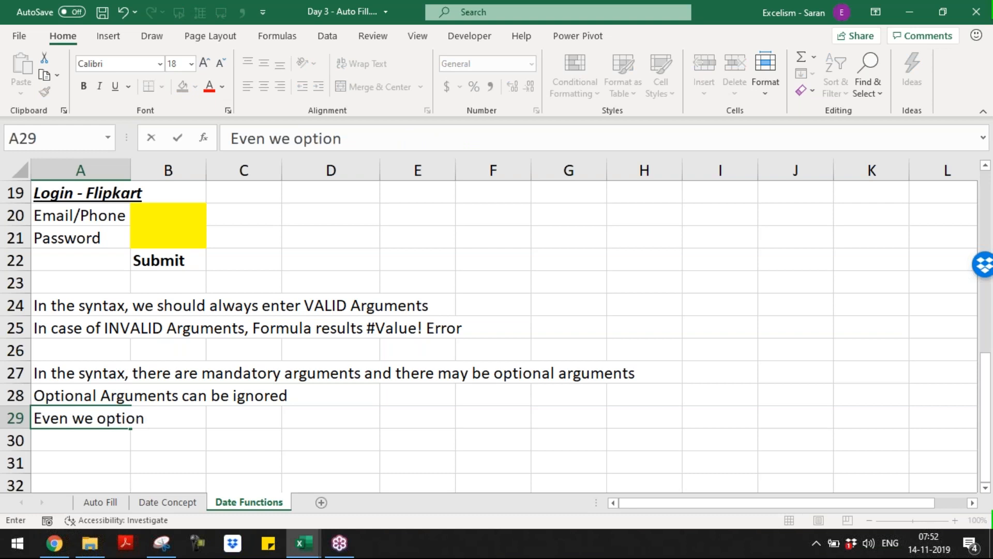
pyautogui.press('BackSpace')
pyautogui.press('BackSpace')
pyautogui.press('BackSpace')
pyautogui.press('BackSpace')
pyautogui.press('BackSpace')
pyautogui.press('BackSpace')
pyautogui.write('ignore opti')
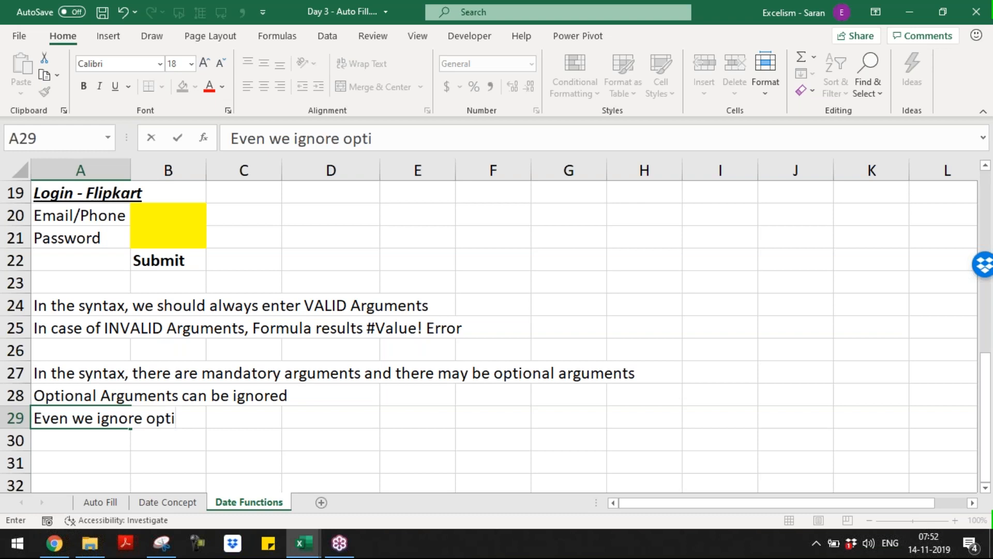
pyautogui.write('onal argument,')
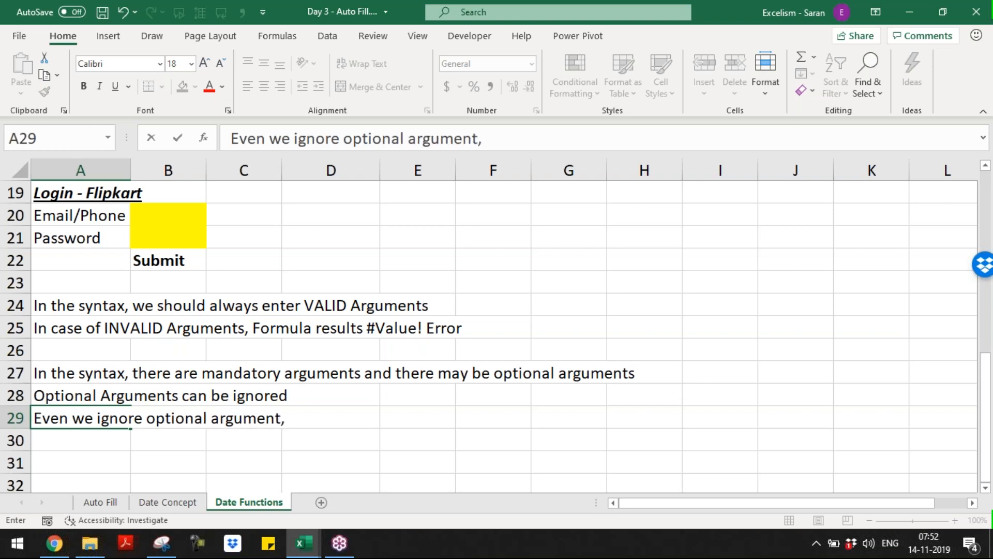
pyautogui.write(' Excel calculates the Fuon')
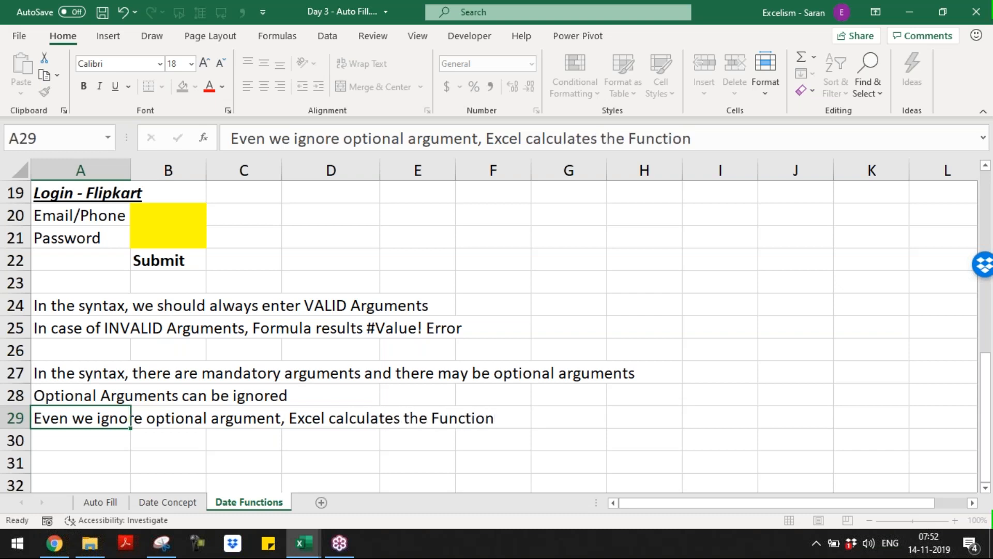
pyautogui.press('Return')
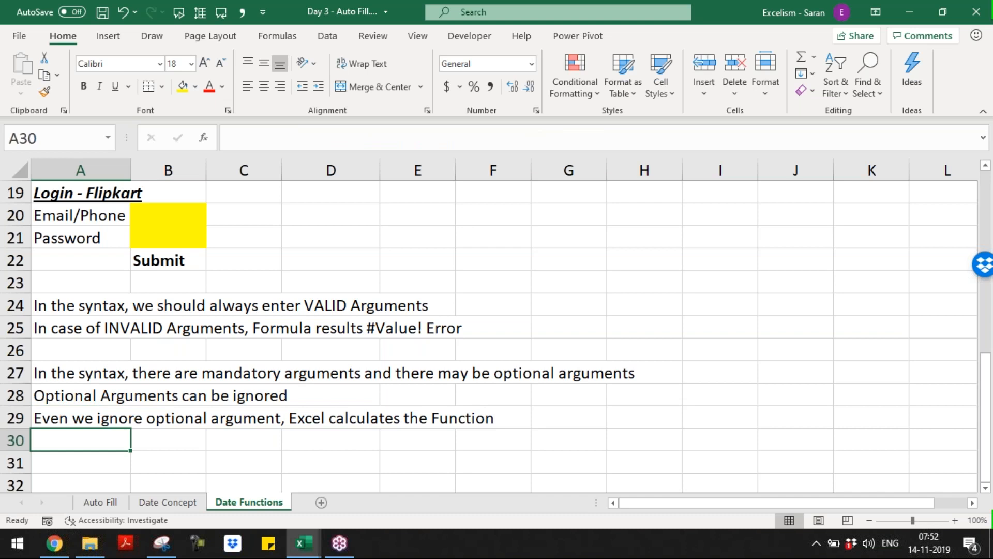
# Add 'But Mandatory arguments are must' in A30 and 'If we ignore mandatory argument, Excel will not calculate the Function.' in A31
pyautogui.write('I')
pyautogui.press('BackSpace')
pyautogui.press('BackSpace')
pyautogui.write('But Mandatory ')
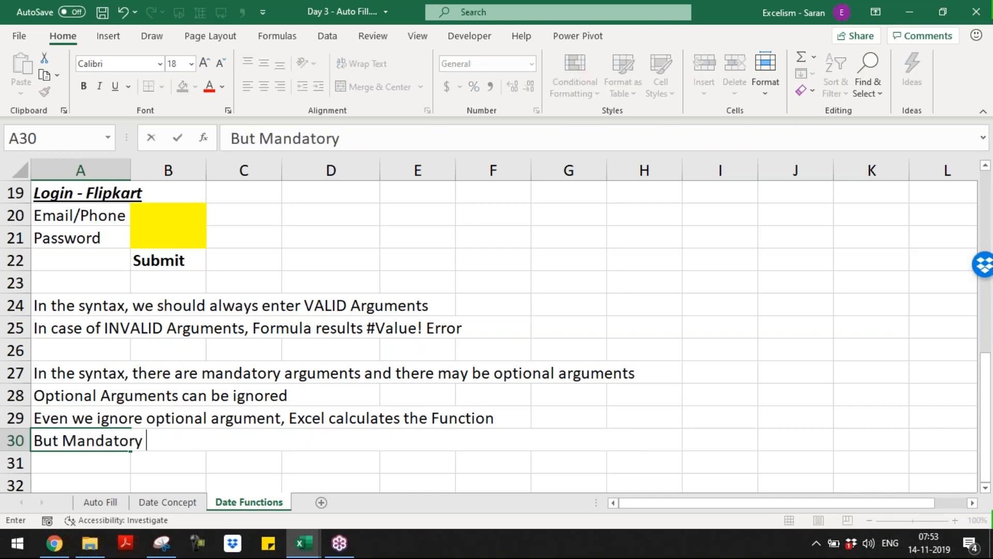
pyautogui.write('arguments are must')
pyautogui.press('Return')
pyautogui.write('i')
pyautogui.press('BackSpace')
pyautogui.press('BackSpace')
pyautogui.write('If we ignore manda')
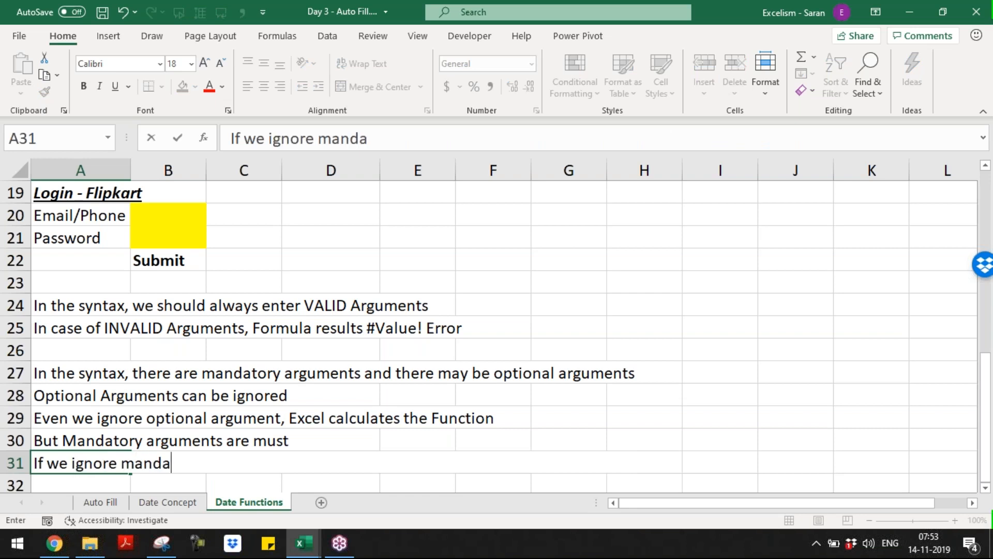
pyautogui.write('tory argumen')
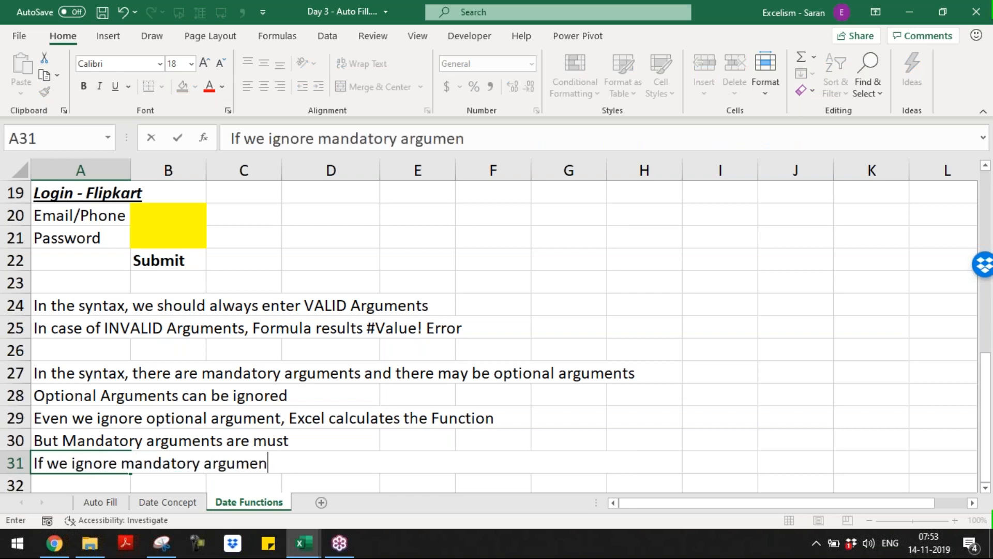
pyautogui.write('t, Ejxce')
pyautogui.press('BackSpace')
pyautogui.press('BackSpace')
pyautogui.press('BackSpace')
pyautogui.press('BackSpace')
pyautogui.write('xcel will ')
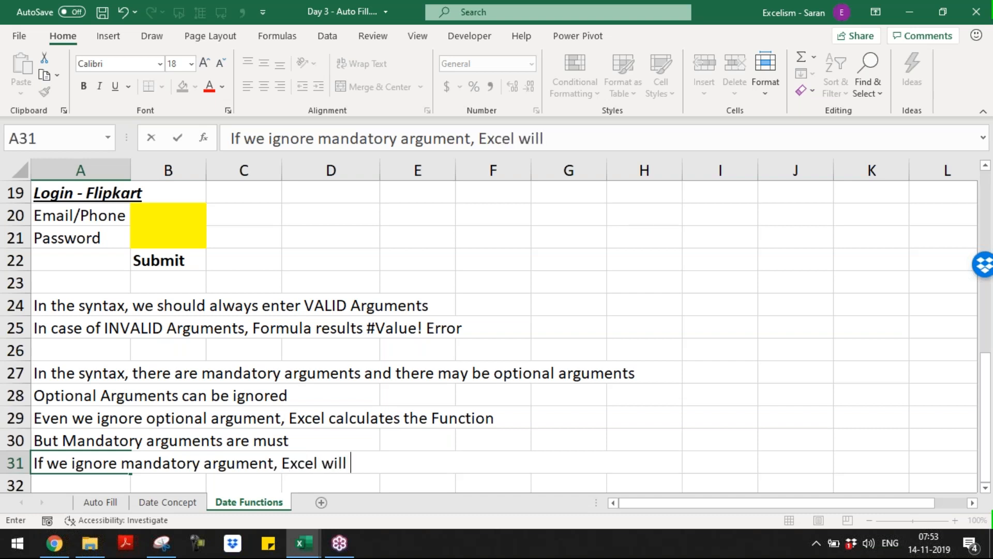
pyautogui.write('not calcu')
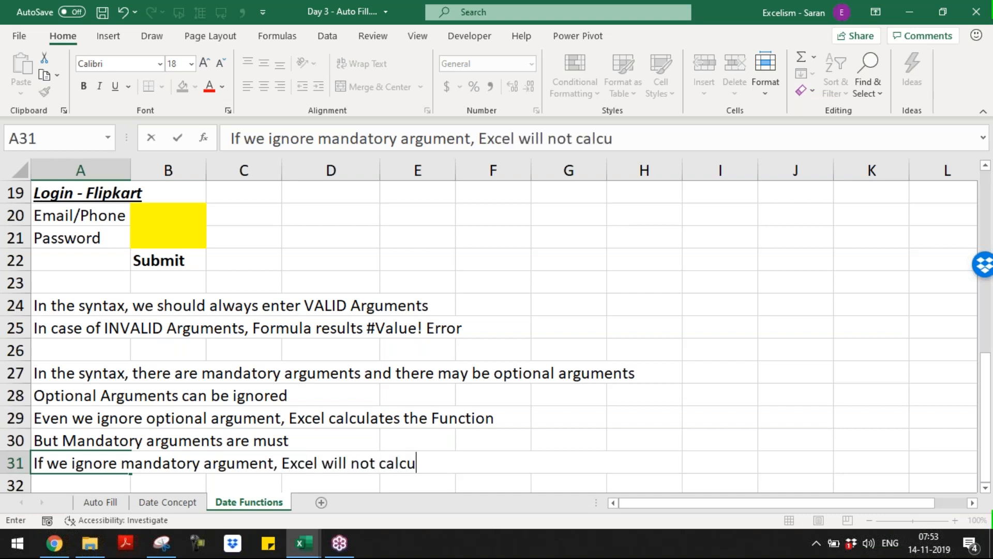
pyautogui.write('late the Fu')
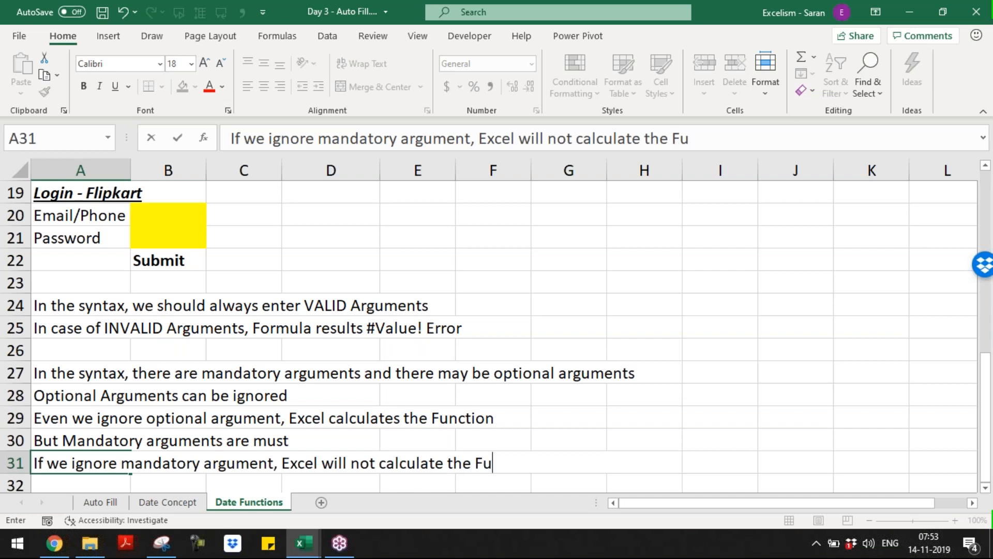
pyautogui.write('nction.')
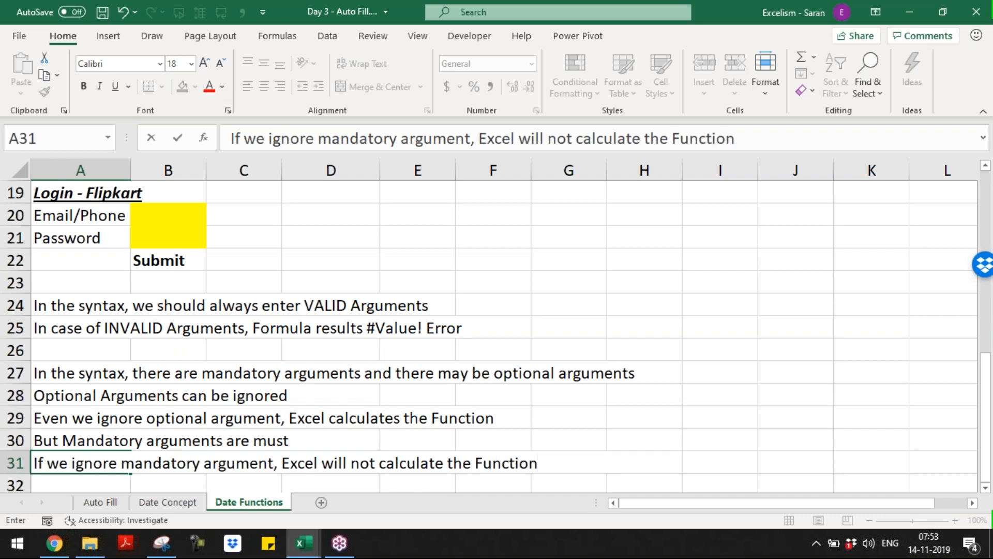
pyautogui.press('Return')
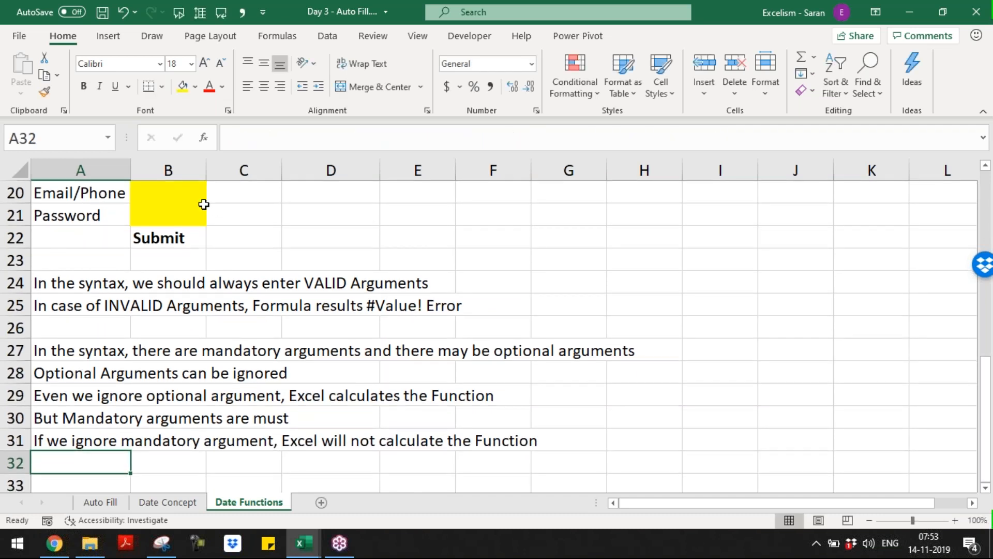
# Select the yellow Email/Phone and Password input cells
pyautogui.moveTo(191, 197); pyautogui.dragTo(192, 222)
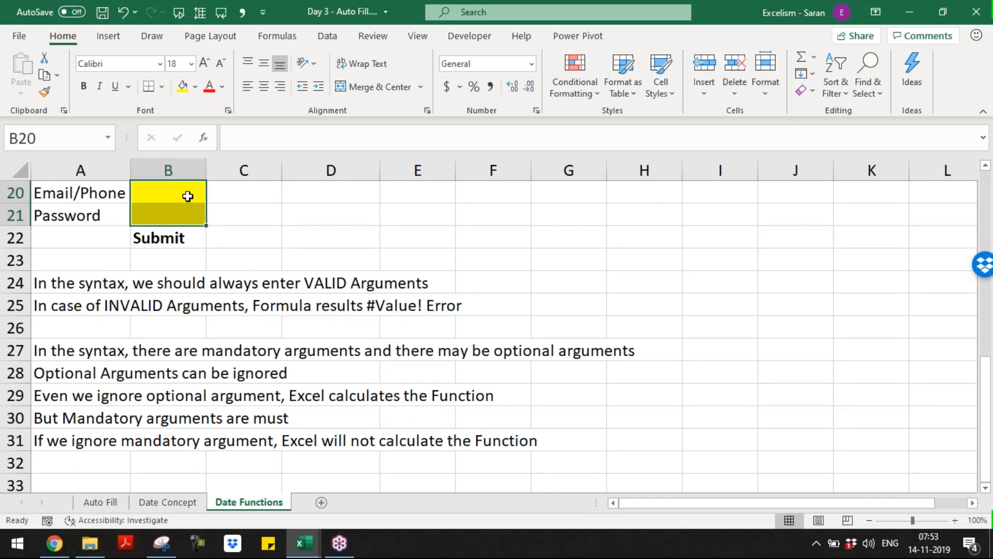
pyautogui.click(187, 196)
pyautogui.click(187, 214)
pyautogui.click(182, 192)
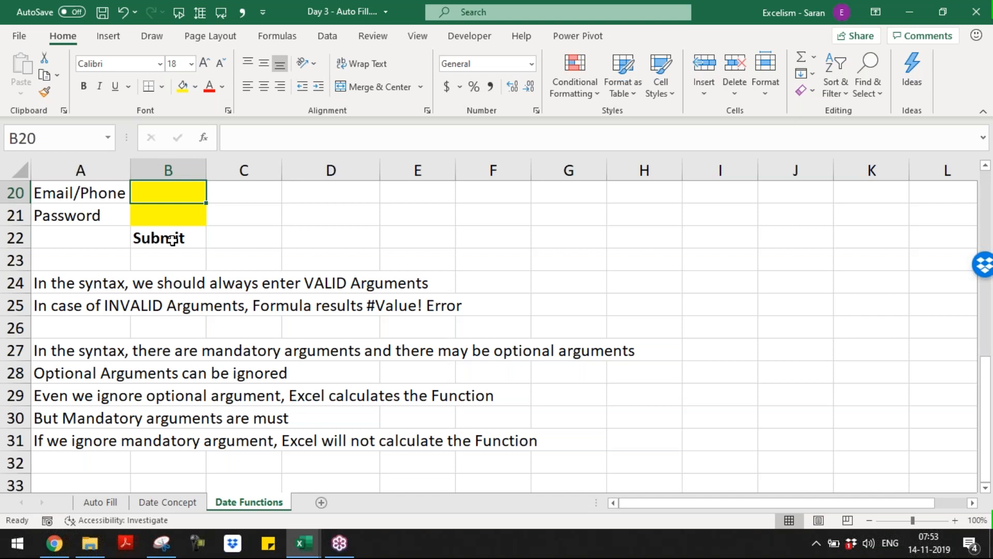
# Start a =SUM( entry in A33 below the notes, then cancel it
pyautogui.hotkey('ctrl', 'End')
pyautogui.press('Home')
pyautogui.press('Down')
pyautogui.press('Down')
pyautogui.press('Down')
pyautogui.press('Down')
pyautogui.press('Down')
pyautogui.press('Down')
pyautogui.press('Down')
pyautogui.press('Down')
pyautogui.press('Down')
pyautogui.press('Up')
pyautogui.press('Up')
pyautogui.press('Up')
pyautogui.press('Up')
pyautogui.press('Up')
pyautogui.press('Up')
pyautogui.press('Up')
pyautogui.press('Up')
pyautogui.press('Down')
pyautogui.write('=')
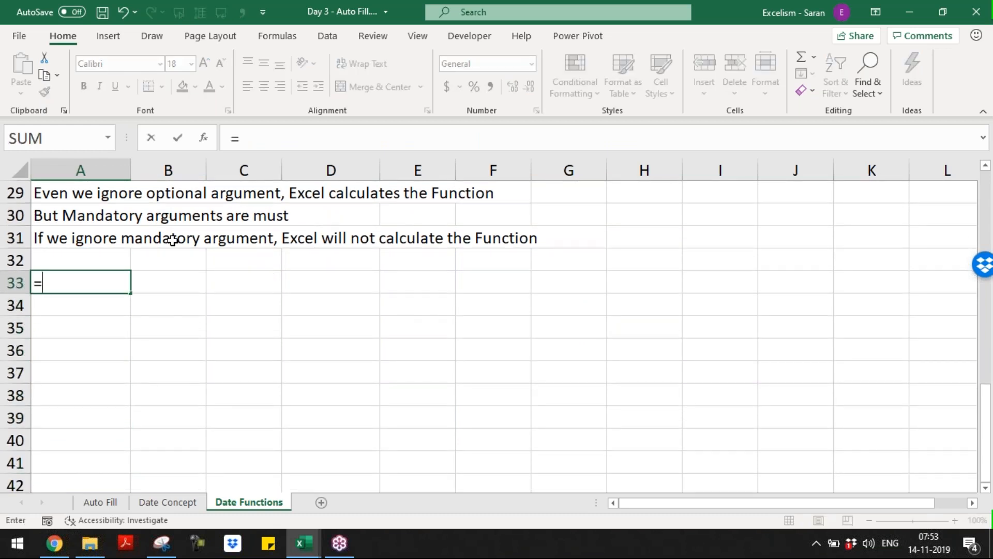
pyautogui.write('SUM')
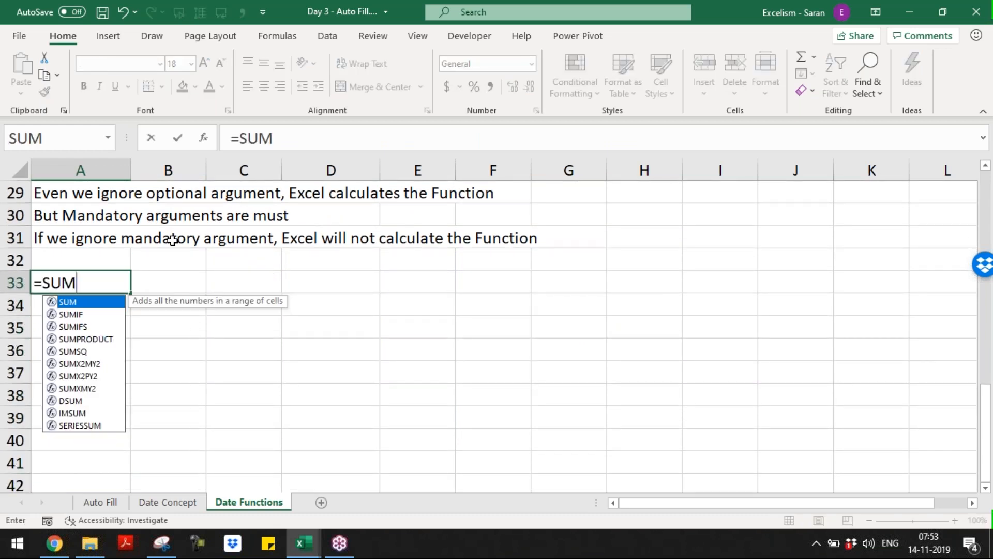
pyautogui.write('(')
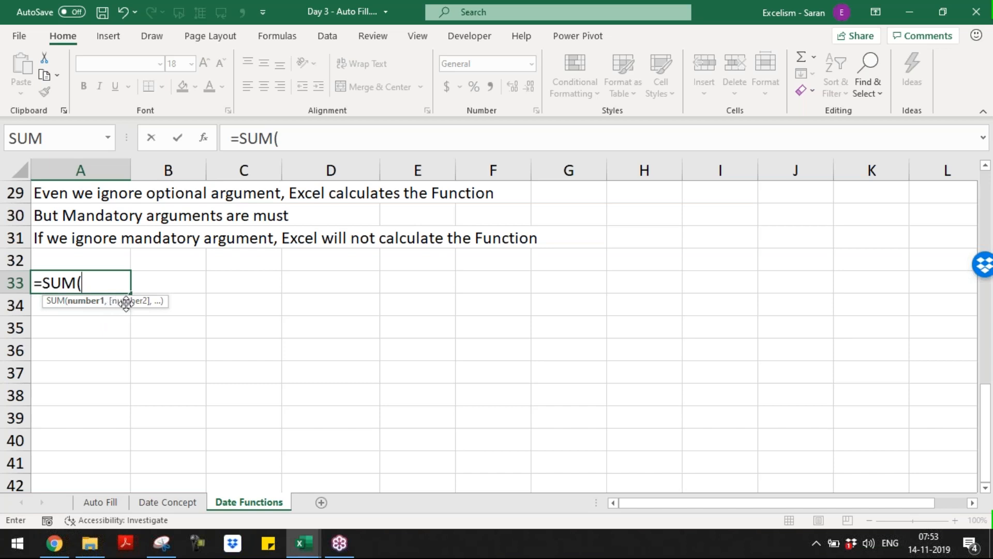
pyautogui.press('Escape')
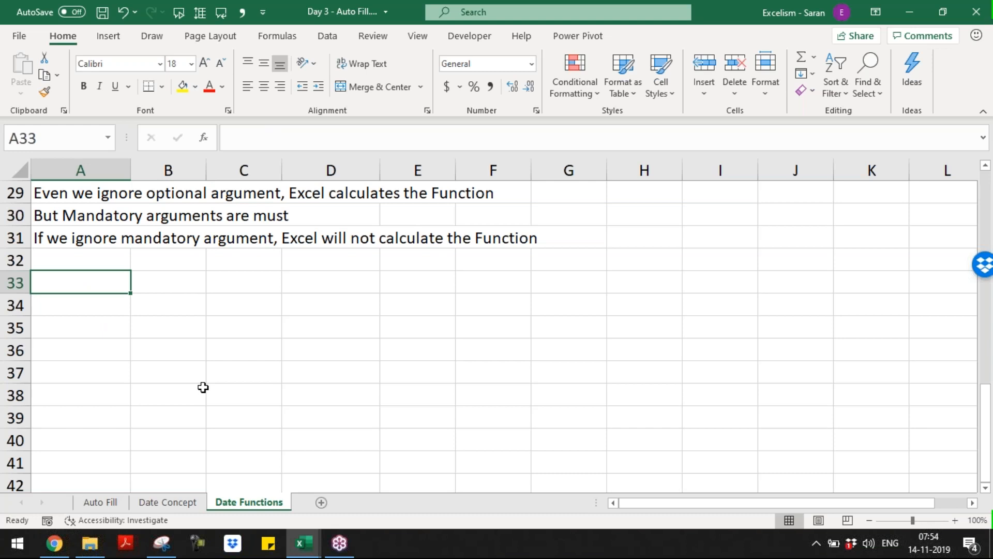
pyautogui.press('Up')
pyautogui.press('Up')
pyautogui.press('Up')
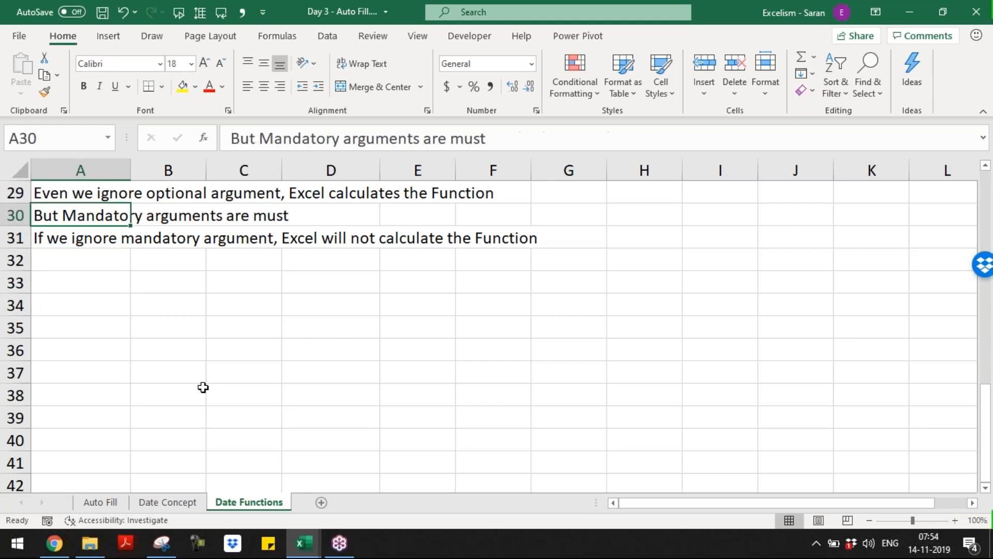
# Insert a blank row 30 and enter 'Optional Arguments covered with [] in syntax' in A30
pyautogui.hotkey('shift', 'space')
pyautogui.hotkey('ctrl', 'shift', '+')
pyautogui.write('1')
pyautogui.press('Tab')
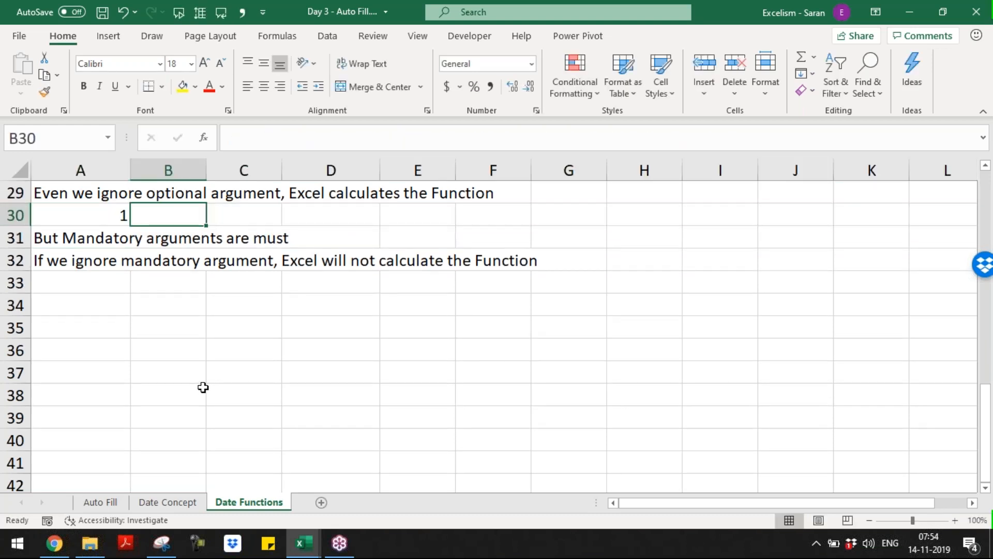
pyautogui.press('Left')
pyautogui.write('Optional ')
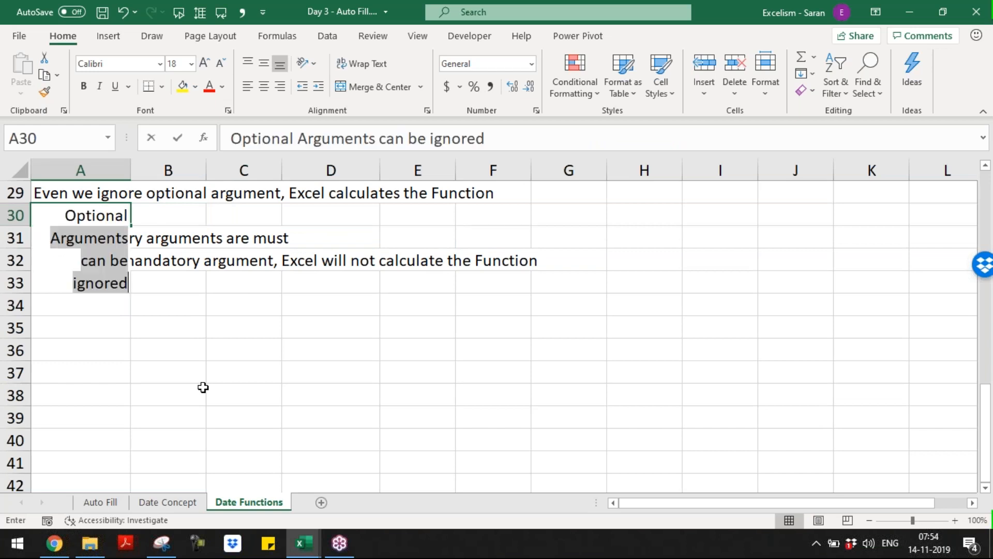
pyautogui.write('Arguments ')
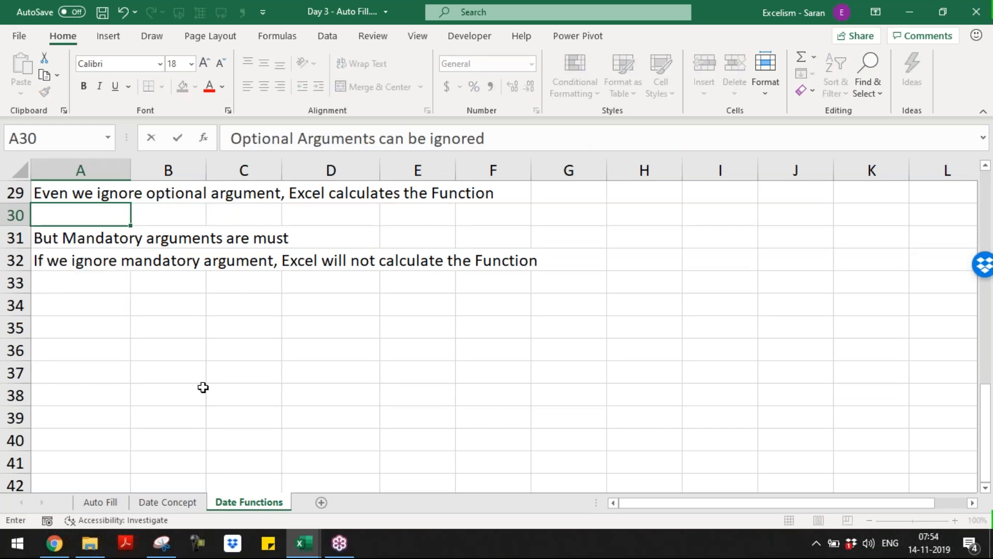
pyautogui.write('covered with')
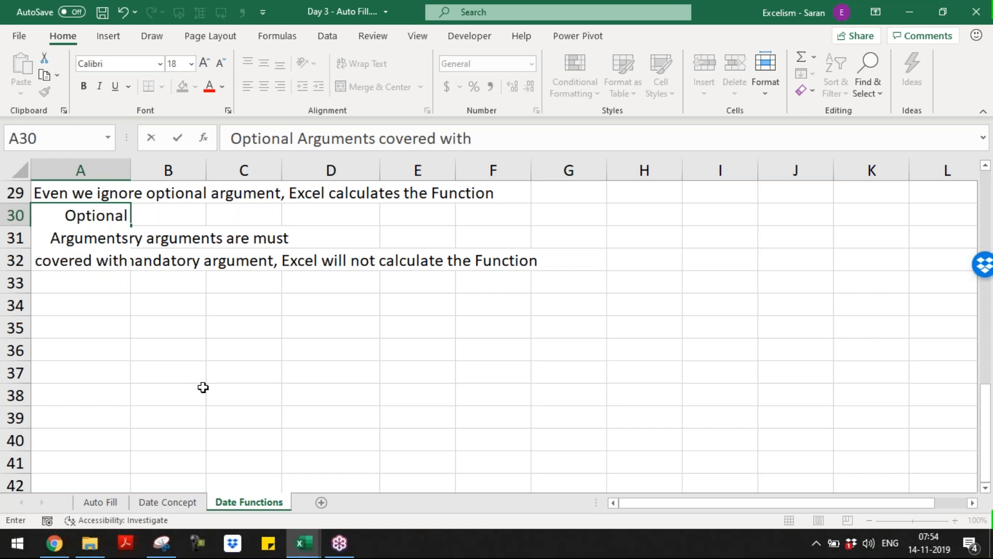
pyautogui.write('S')
pyautogui.press('BackSpace')
pyautogui.write('{')
pyautogui.press('BackSpace')
pyautogui.write('[] in sun')
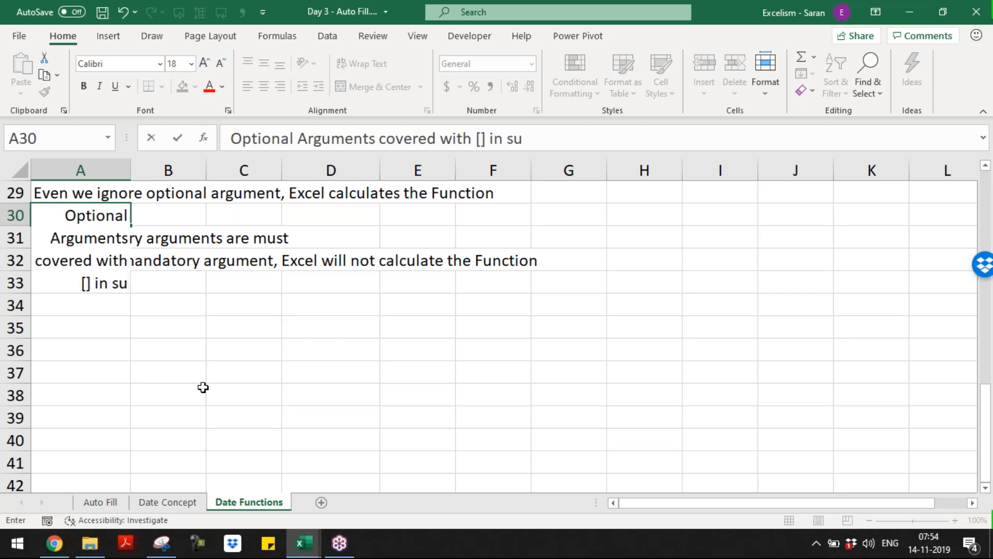
pyautogui.press('BackSpace')
pyautogui.press('BackSpace')
pyautogui.press('BackSpace')
pyautogui.press('BackSpace')
pyautogui.write('syntax')
pyautogui.press('Return')
pyautogui.press('Down')
pyautogui.press('Down')
pyautogui.press('Down')
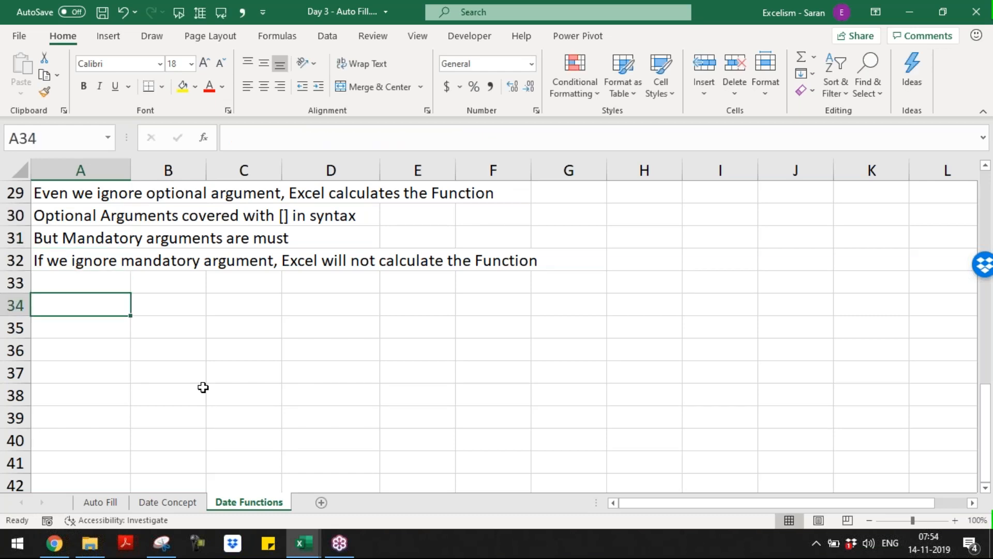
# Enter =SUM( in A34 to show its number1, [number2] hint, and test a snip
pyautogui.write('=sum')
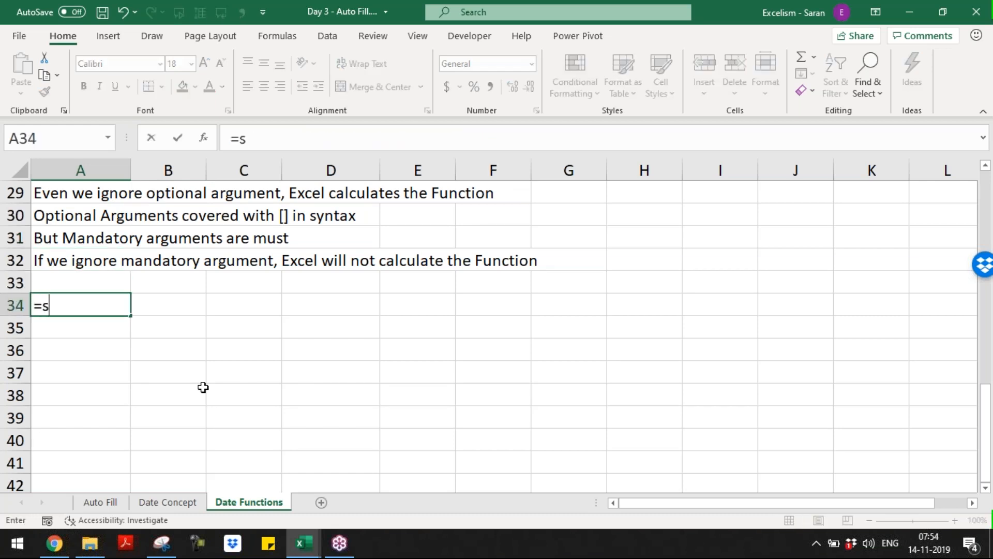
pyautogui.press('Tab')
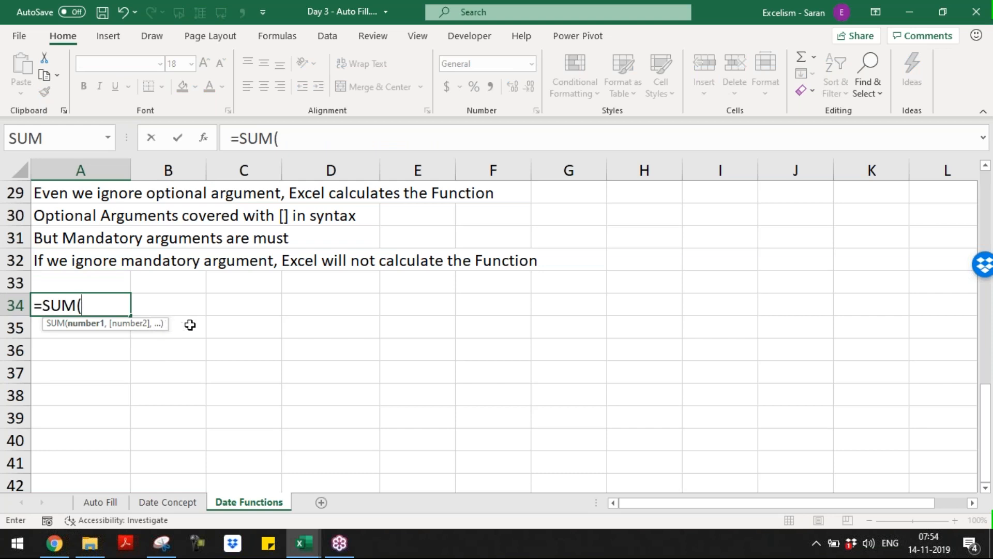
pyautogui.click(162, 543)
pyautogui.click(147, 86)
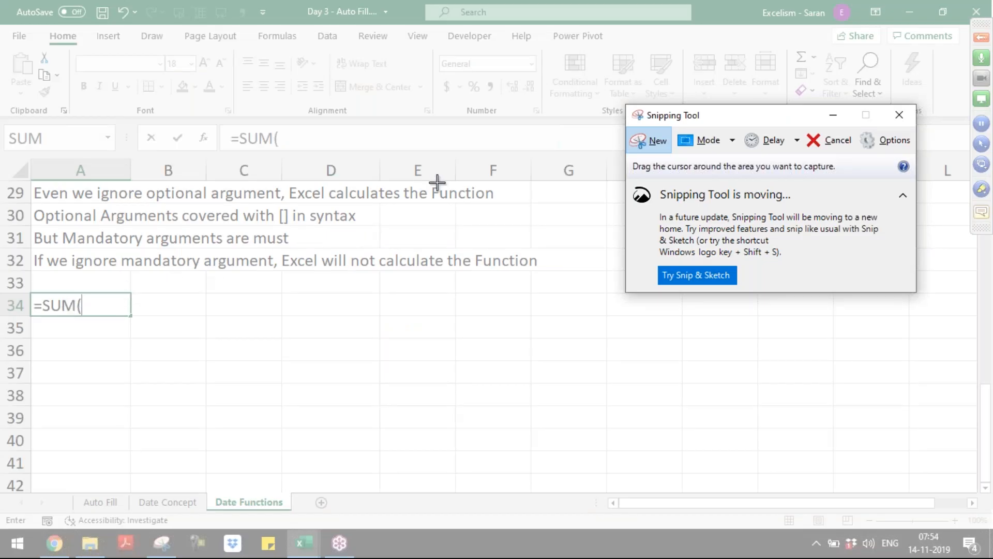
pyautogui.press('Escape')
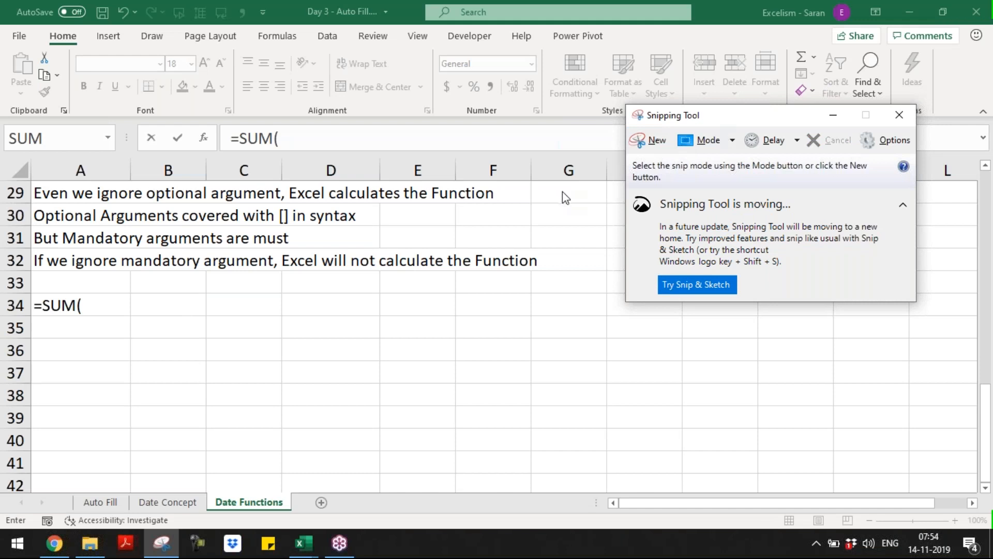
pyautogui.click(103, 310)
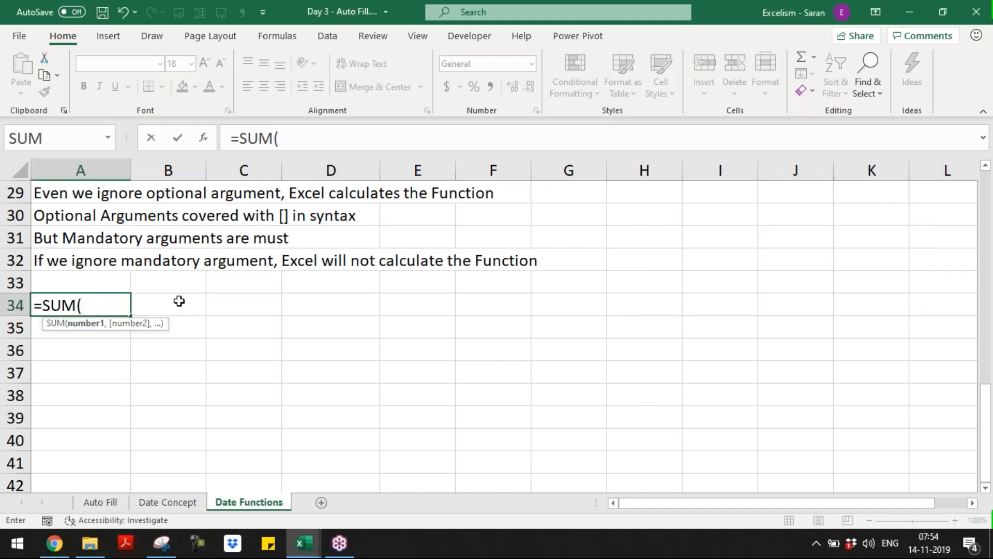
# Reposition the Snipping Tool over the sheet and return to the SUM formula in A34
pyautogui.click(161, 543)
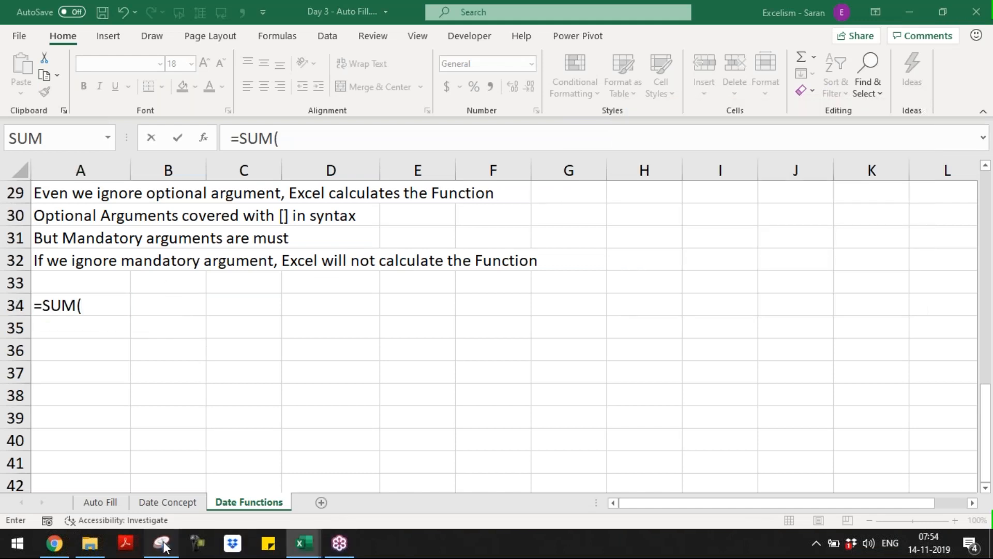
pyautogui.click(94, 309)
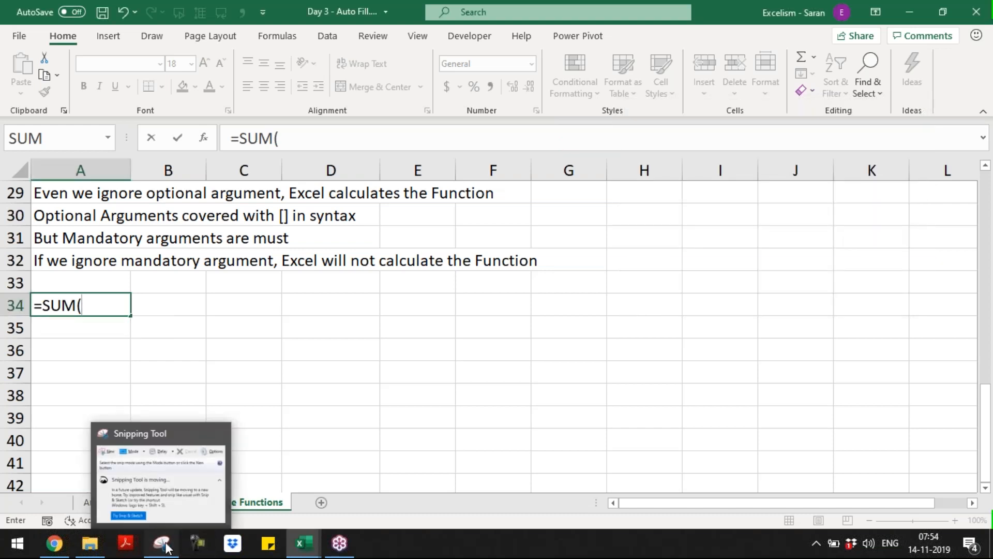
pyautogui.click(162, 543)
pyautogui.moveTo(657, 117); pyautogui.dragTo(261, 208)
pyautogui.click(102, 306)
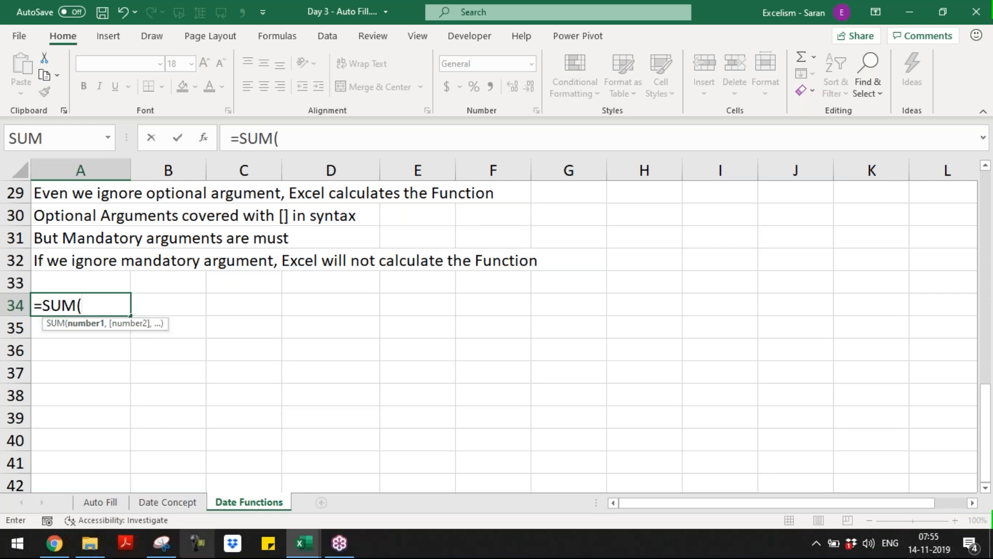
pyautogui.moveTo(161, 549)
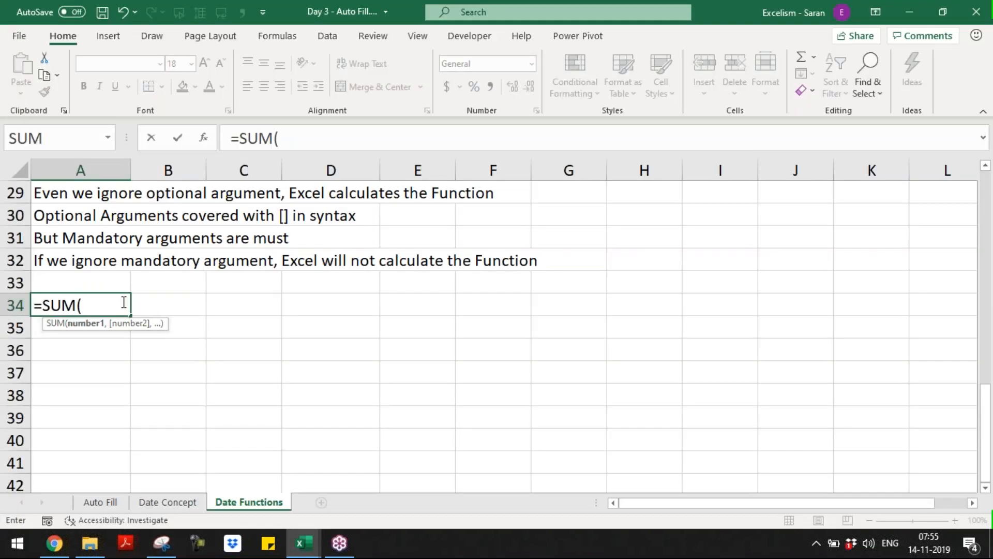
pyautogui.click(123, 302)
# Cancel the A34 formula and paste the captured image into a new scratch workbook
pyautogui.click(390, 275)
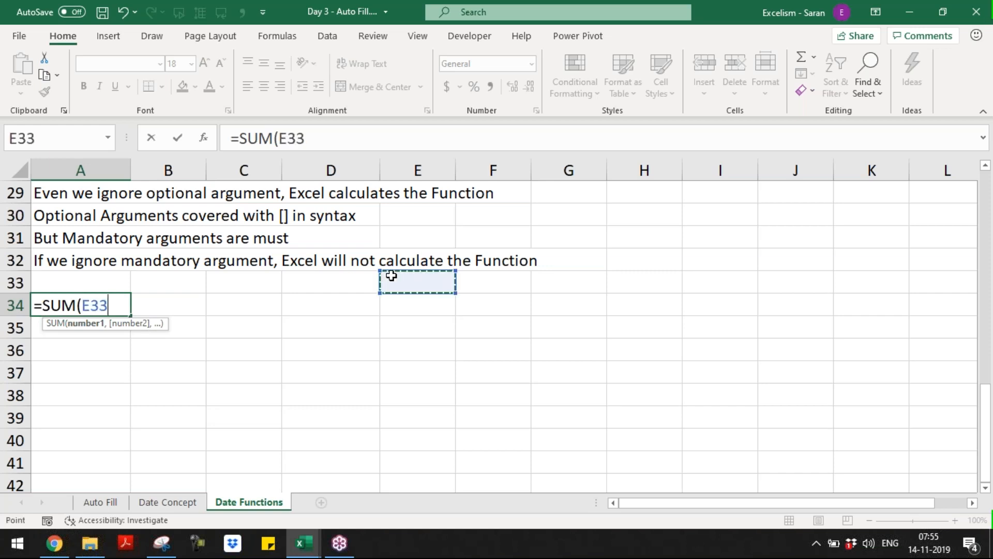
pyautogui.press('Escape')
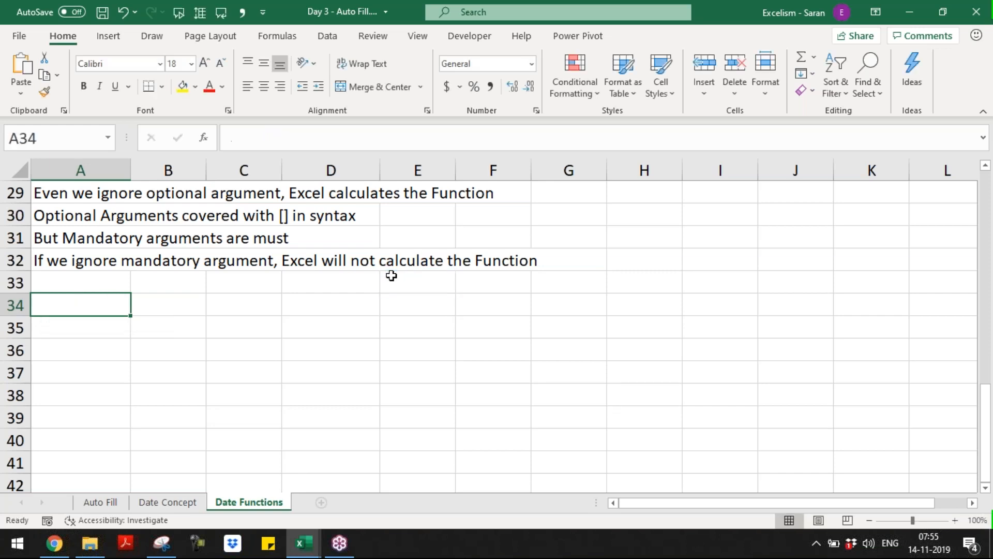
pyautogui.hotkey('ctrl', 'n')
pyautogui.hotkey('ctrl', 'v')
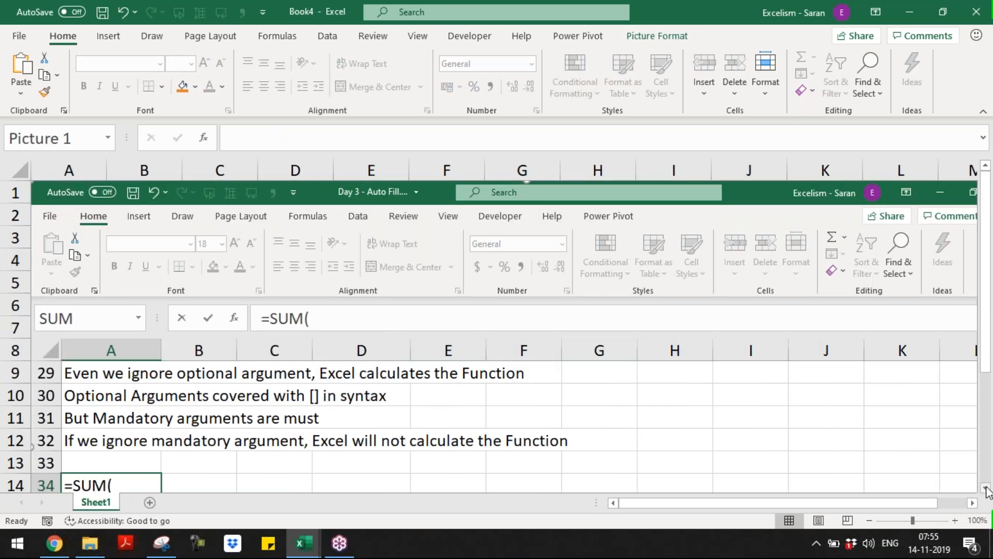
pyautogui.scroll(-2, 987, 491)
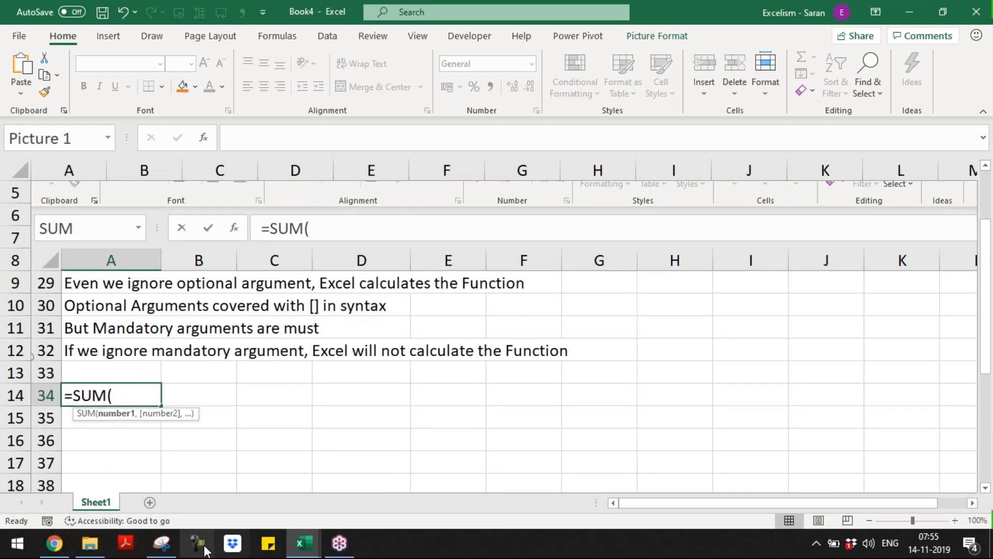
# Snip the =SUM( cell with its argument hint and discard the scratch workbook unsaved
pyautogui.click(167, 547)
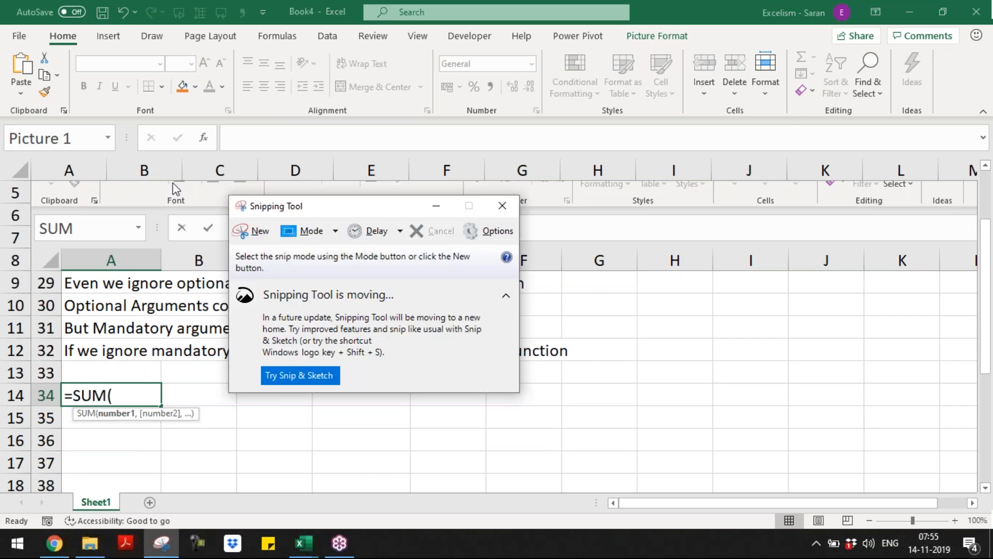
pyautogui.click(247, 231)
pyautogui.moveTo(60, 381); pyautogui.dragTo(201, 420)
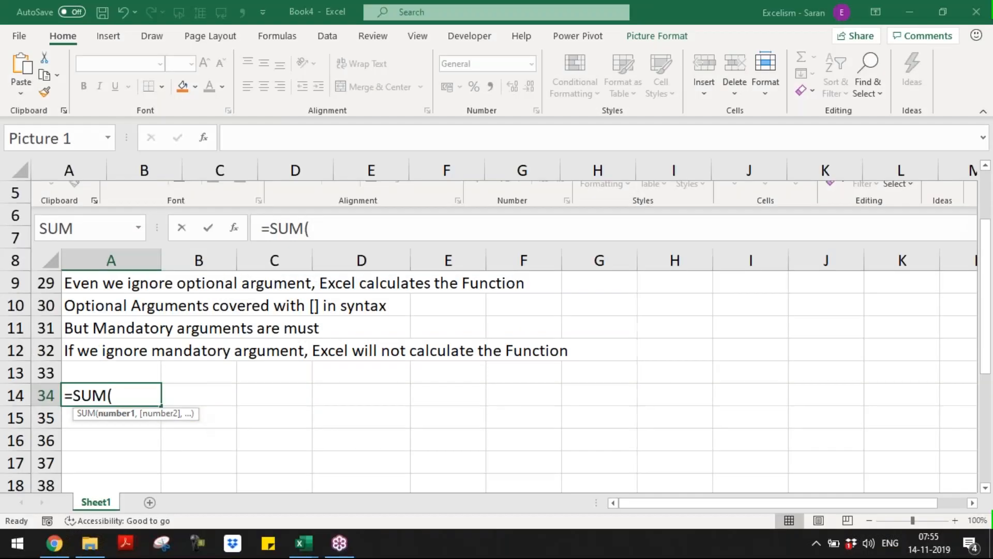
pyautogui.hotkey('alt', 'Tab')
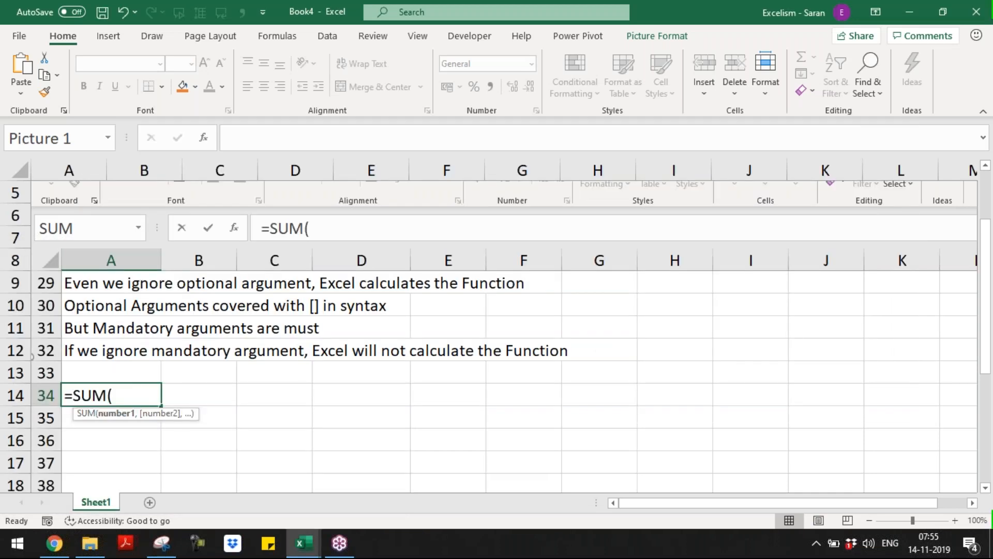
pyautogui.hotkey('ctrl', 'n')
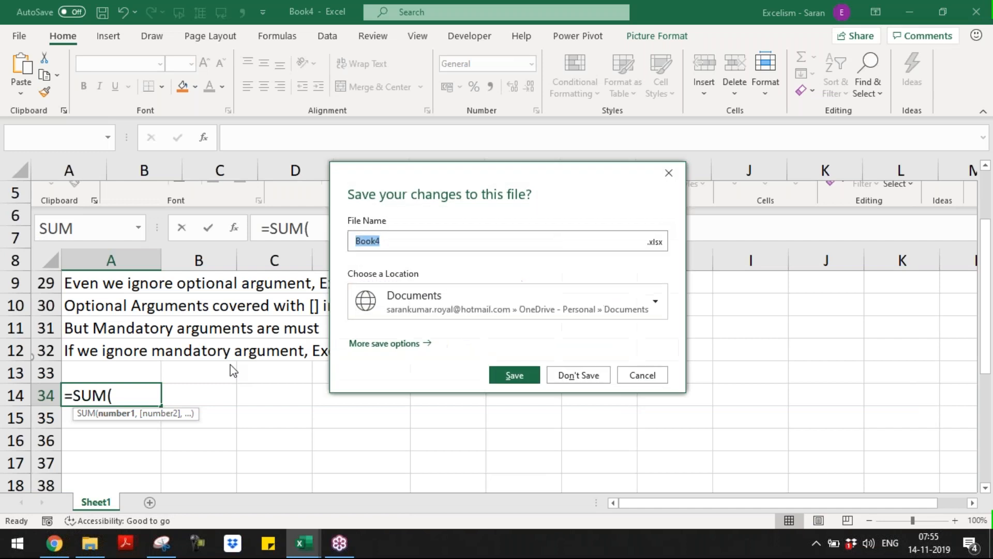
pyautogui.click(566, 376)
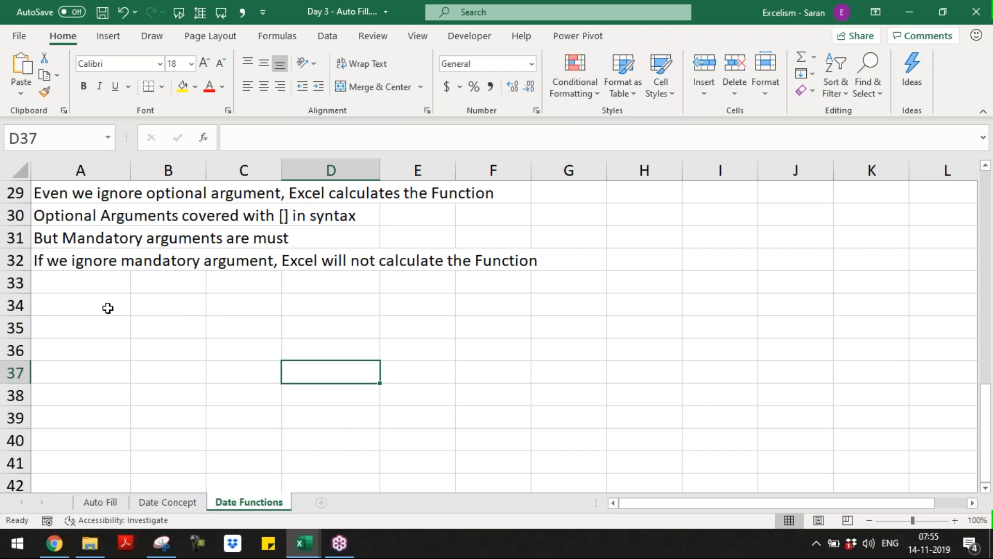
# Paste the SUM snip at A34 and type 'SUM function is a Valid Function in Excel' in A37
pyautogui.click(107, 308)
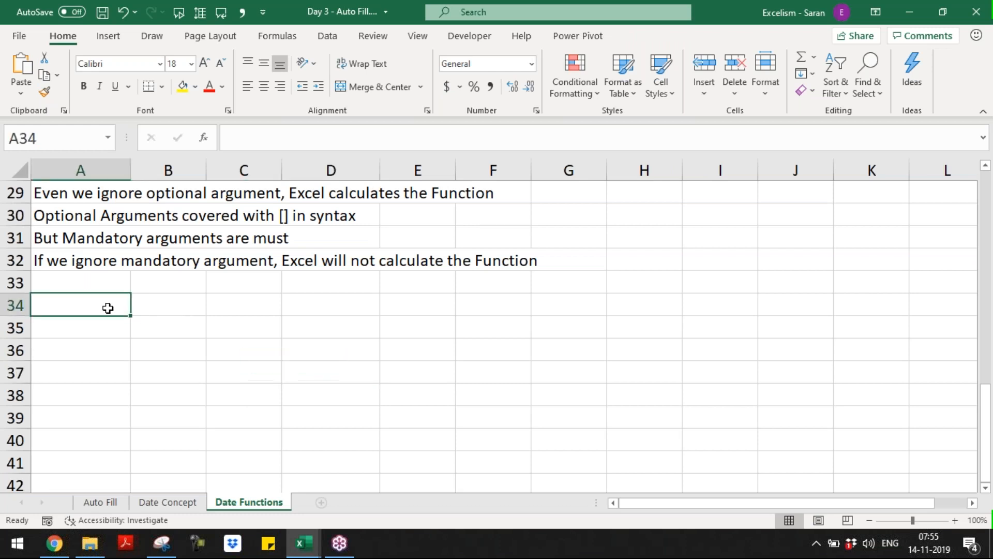
pyautogui.hotkey('ctrl', 'v')
pyautogui.click(97, 367)
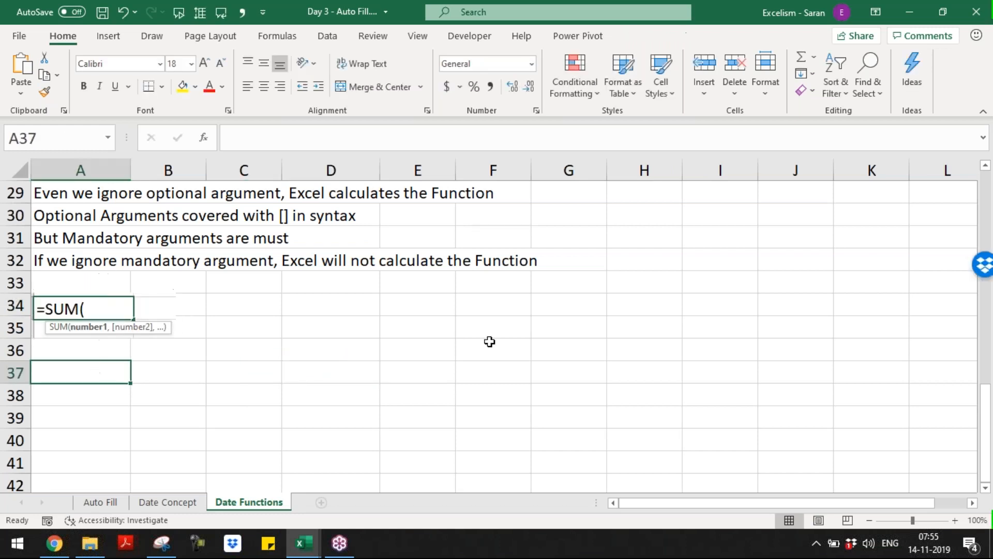
pyautogui.write('SUM funcion')
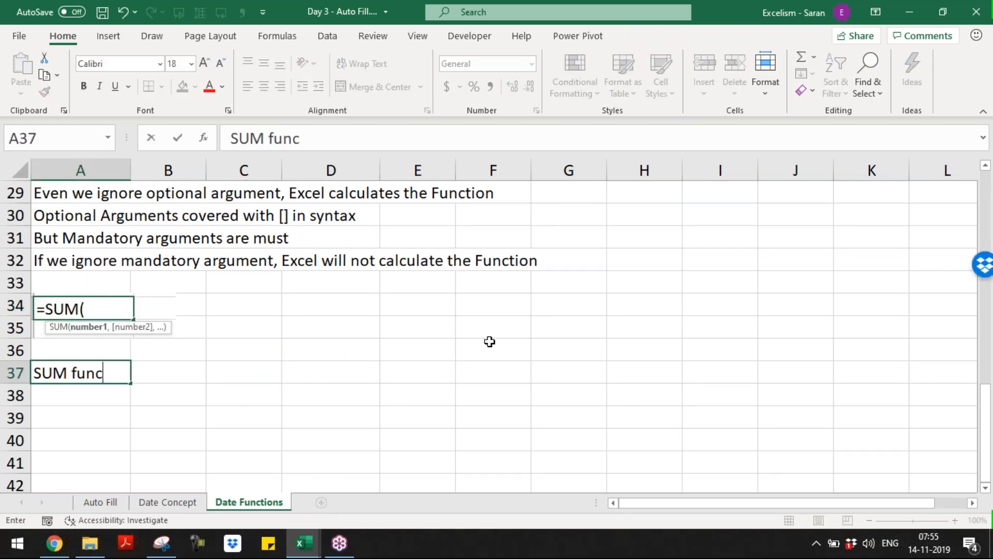
pyautogui.press('BackSpace')
pyautogui.press('BackSpace')
pyautogui.press('BackSpace')
pyautogui.press('BackSpace')
pyautogui.write('tion is a Valid')
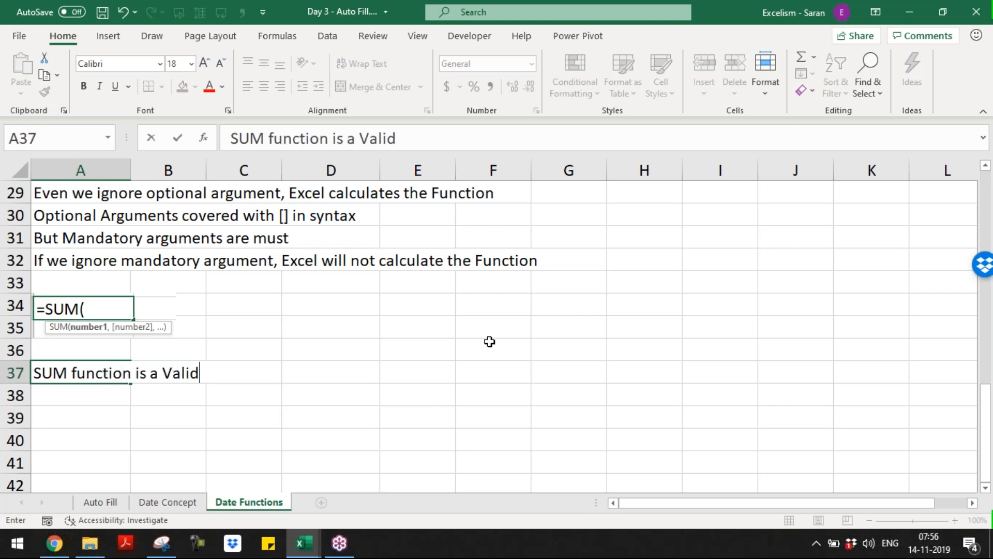
pyautogui.write(' Function in Excel')
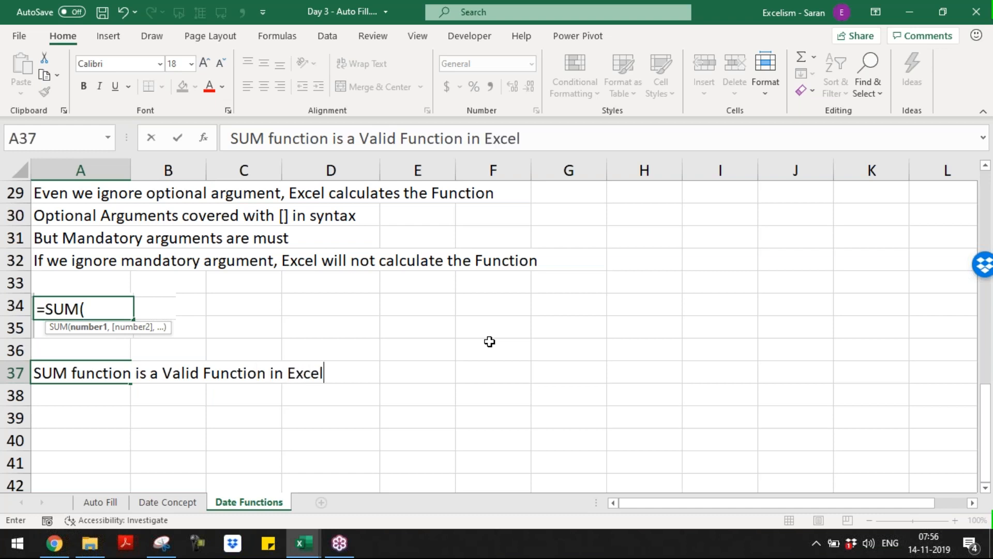
# Confirm the SUM validity note and add the syntax line 'SUM Syntax is SUM(number, [number2],...)'
pyautogui.press('Return')
pyautogui.write('Su')
pyautogui.press('BackSpace')
pyautogui.press('BackSpace')
pyautogui.write('UM Syntax')
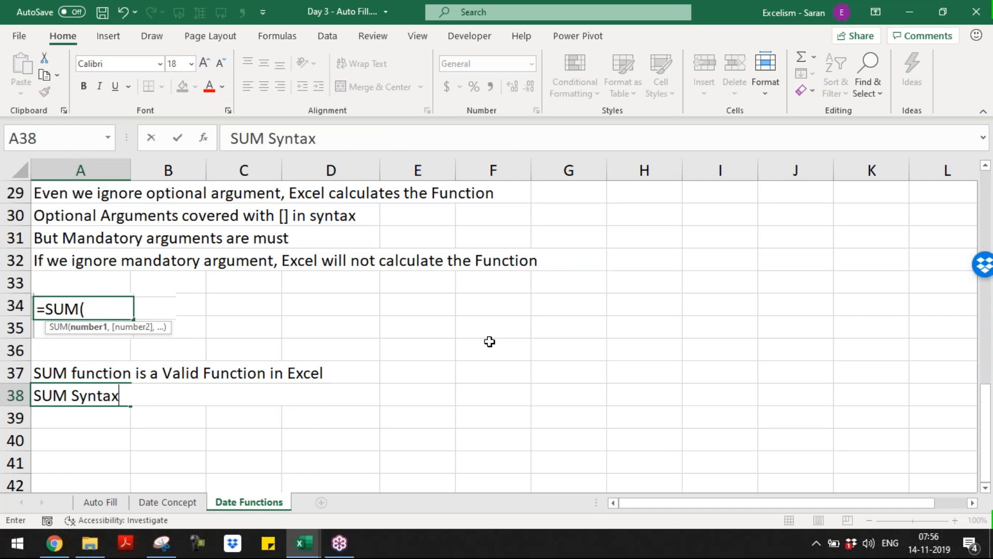
pyautogui.write(' is SUM')
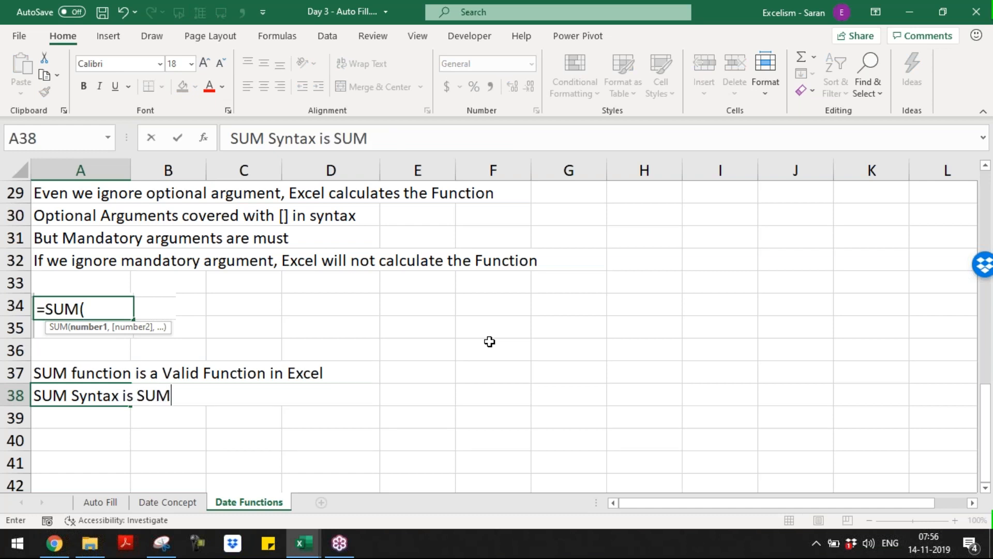
pyautogui.write('(')
pyautogui.write('number')
pyautogui.write(',')
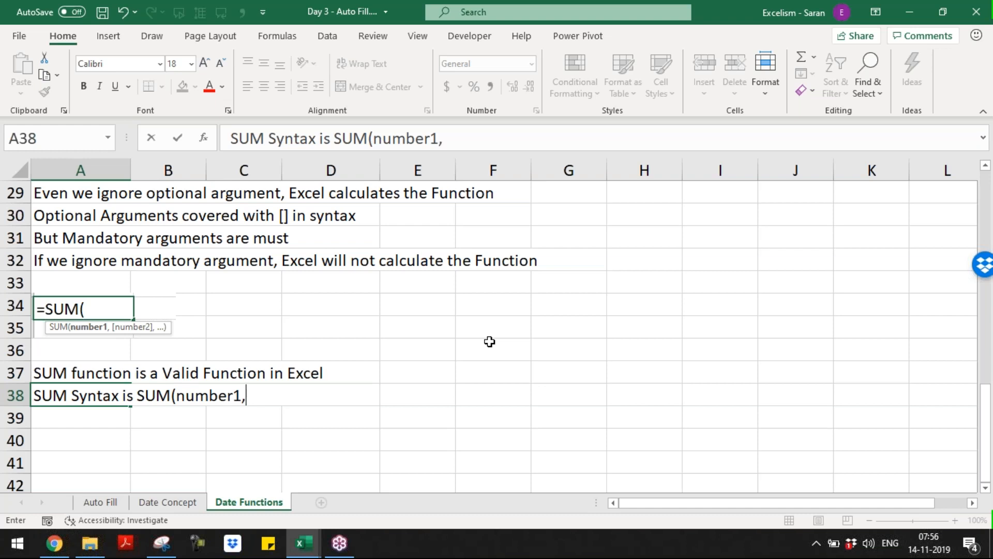
pyautogui.write(' [numbe')
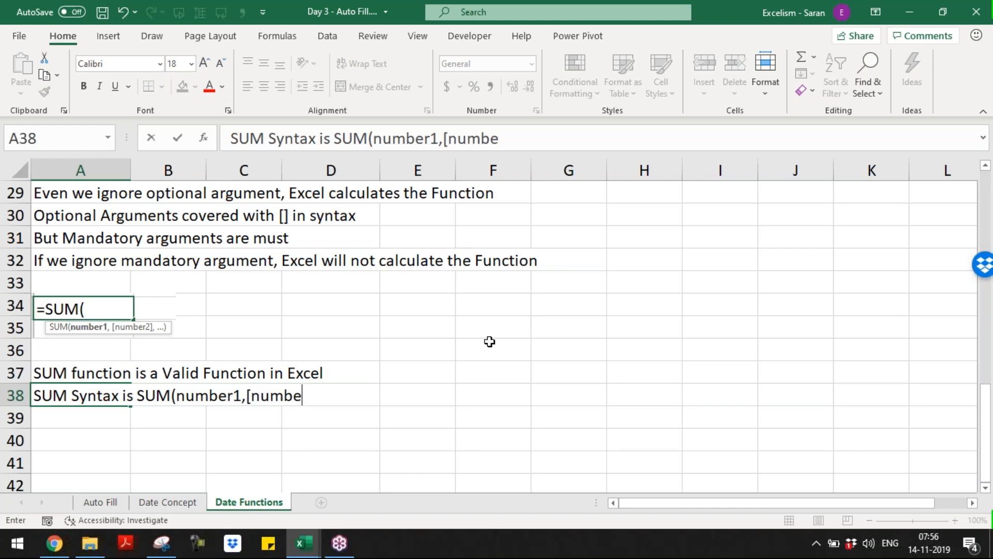
pyautogui.write('r2],...')
pyautogui.press('BackSpace')
pyautogui.press('BackSpace')
pyautogui.press('BackSpace')
pyautogui.write('...)')
pyautogui.press('Return')
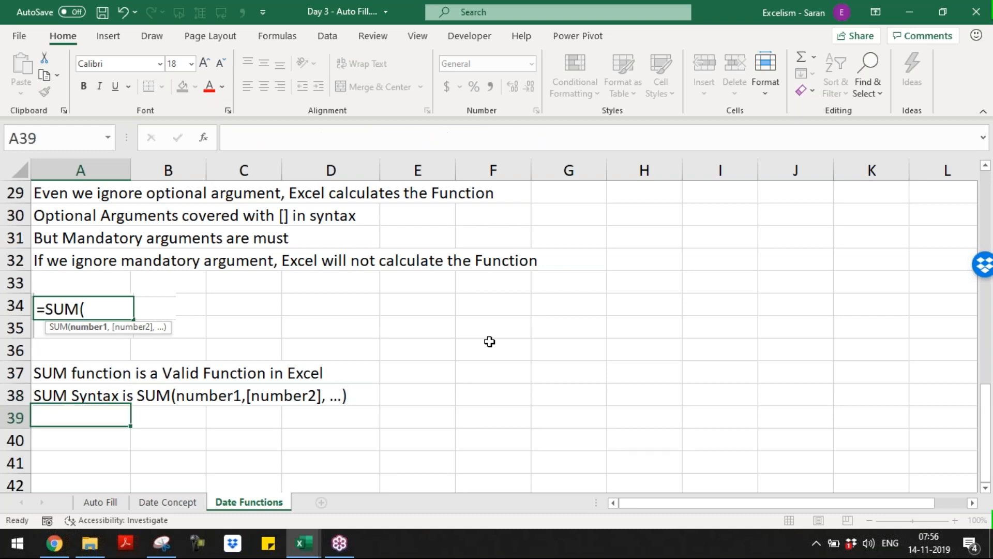
# Note that number1 is not in [], meaning it is mandatory
pyautogui.write('number1')
pyautogui.write(' argument is n')
pyautogui.write('ot in []')
pyautogui.write(', means i')
pyautogui.write('t is mand')
pyautogui.write('a')
pyautogui.press('BackSpace')
pyautogui.press('BackSpace')
pyautogui.write('andatory')
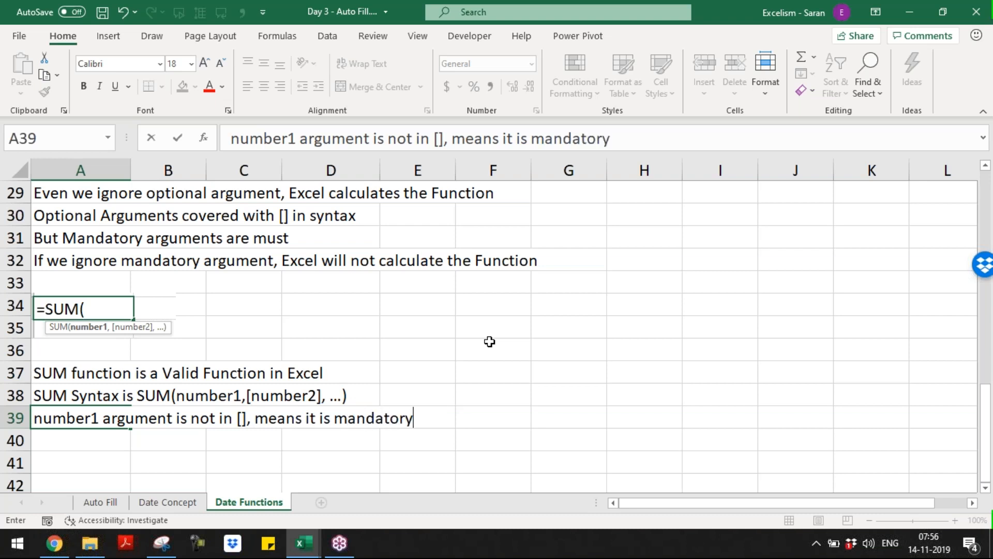
pyautogui.press('Return')
# Note in row 40 that number2 is in [], meaning it is optional
pyautogui.write('number')
pyautogui.press('Delete')
pyautogui.write('1')
pyautogui.press('BackSpace')
pyautogui.write('2 argument is in [], means it is option')
pyautogui.press('Return')
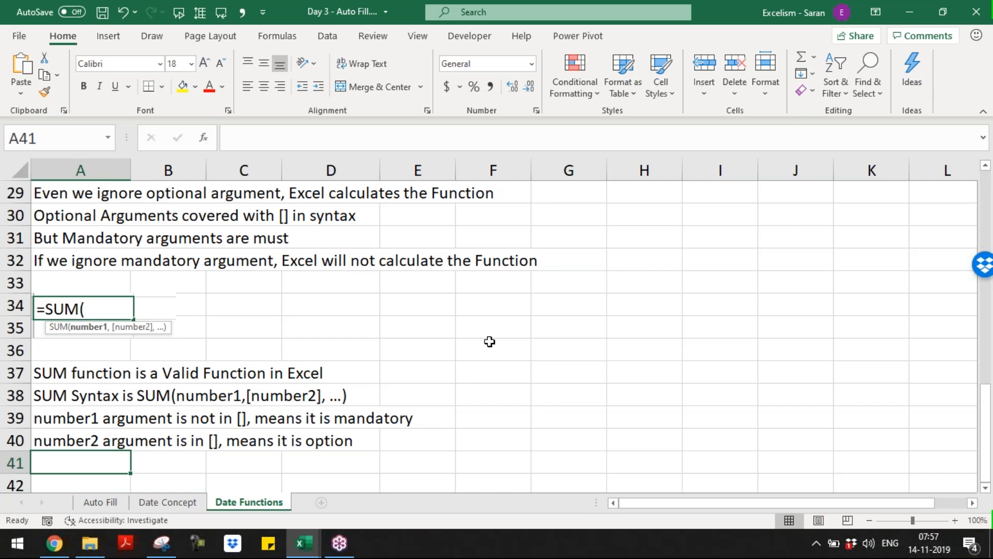
# Insert a blank row 7 above the Max number rule at the top of the sheet
pyautogui.hotkey('ctrl', 'Home')
pyautogui.press('Down')
pyautogui.press('Down')
pyautogui.press('Down')
pyautogui.press('Down')
pyautogui.press('Down')
pyautogui.press('Down')
pyautogui.press('Down')
pyautogui.press('Up')
pyautogui.hotkey('shift', 'space')
pyautogui.hotkey('ctrl', '+')
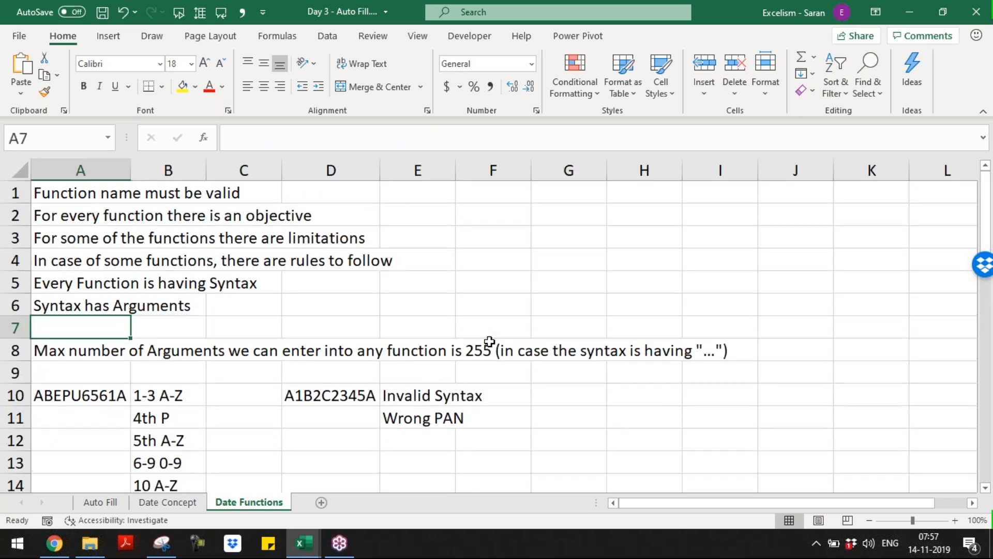
# Enter 'Each Argument must be seperated with Comma (,)' in A7
pyautogui.write('Each aaa')
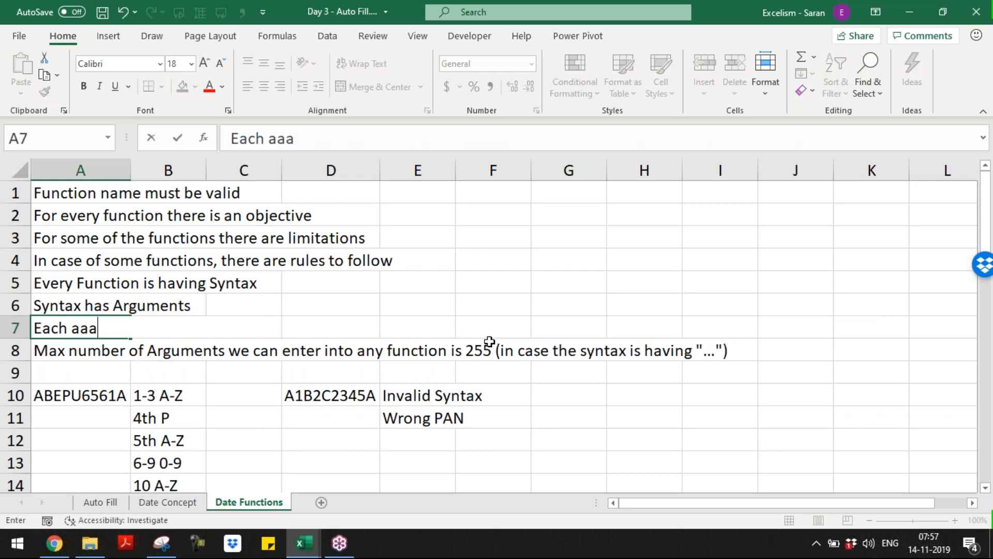
pyautogui.press('BackSpace')
pyautogui.press('BackSpace')
pyautogui.press('BackSpace')
pyautogui.write('Argument')
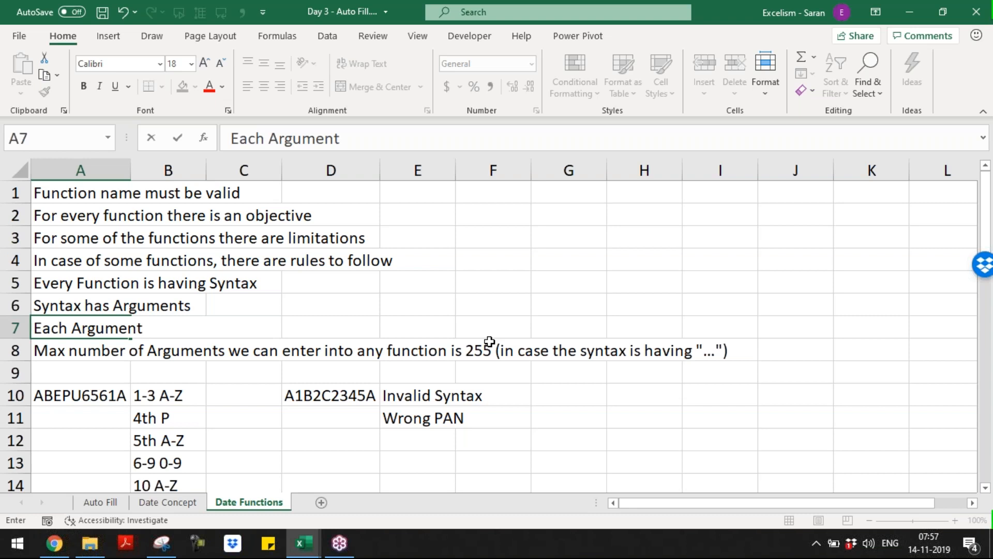
pyautogui.write('must be sp')
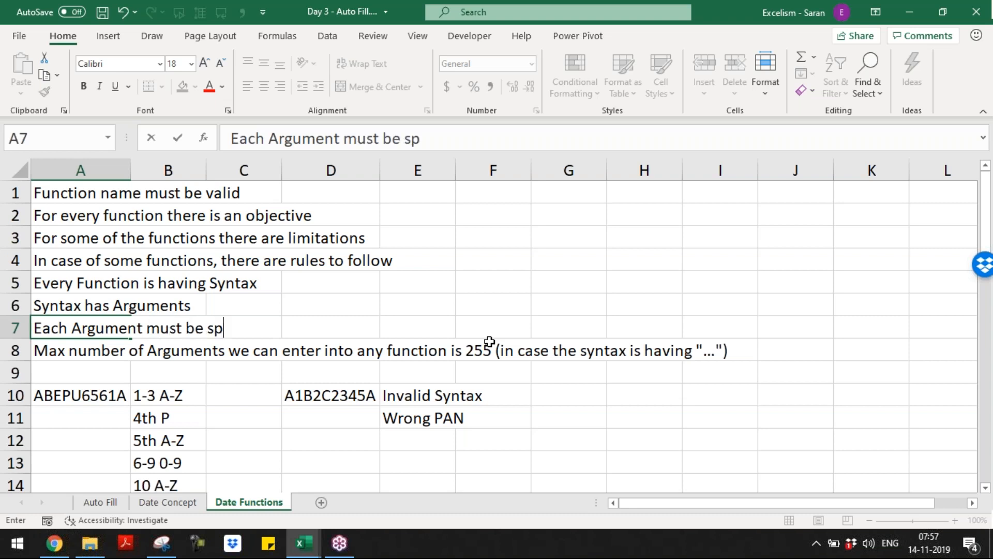
pyautogui.press('BackSpace')
pyautogui.write('eperated ')
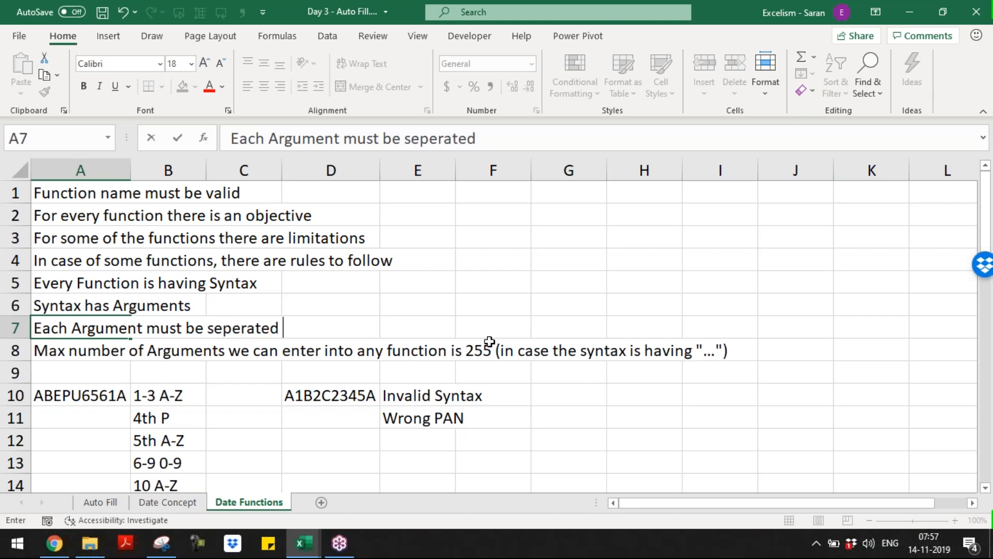
pyautogui.write('with ,')
pyautogui.press('Return')
pyautogui.press('Up')
pyautogui.press('F2')
pyautogui.press('BackSpace')
pyautogui.write('Com')
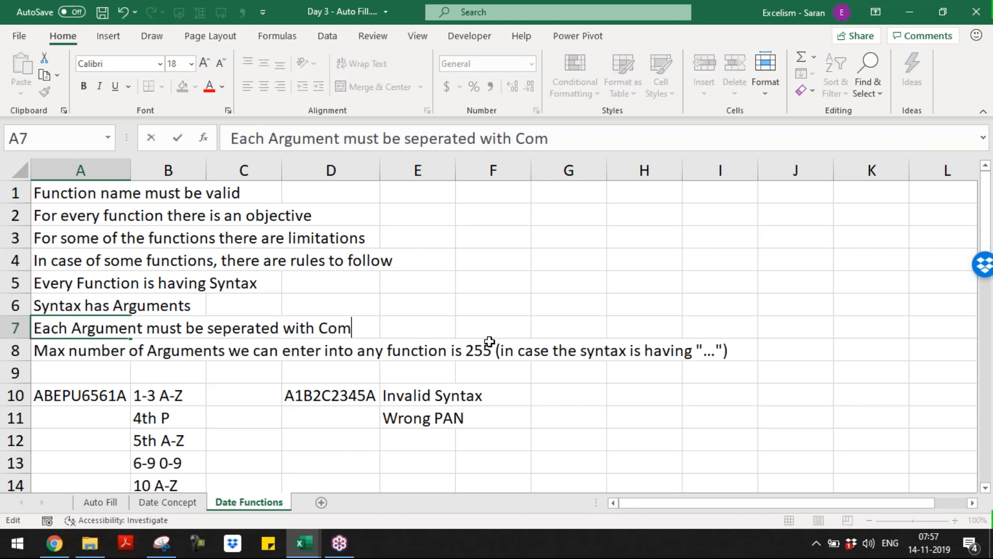
pyautogui.write('ma (,)')
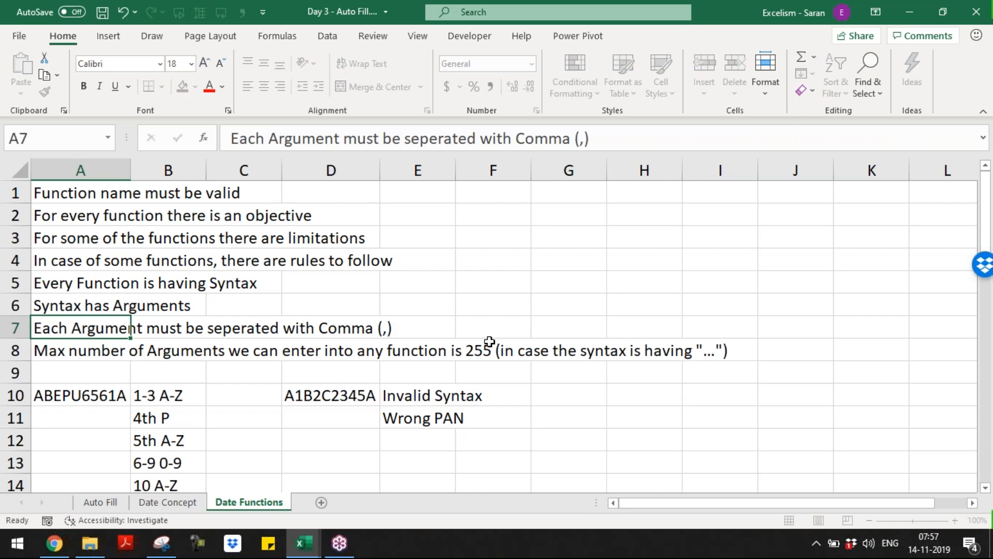
pyautogui.press('Return')
pyautogui.press('pagedown')
pyautogui.press('pagedown')
pyautogui.press('pagedown')
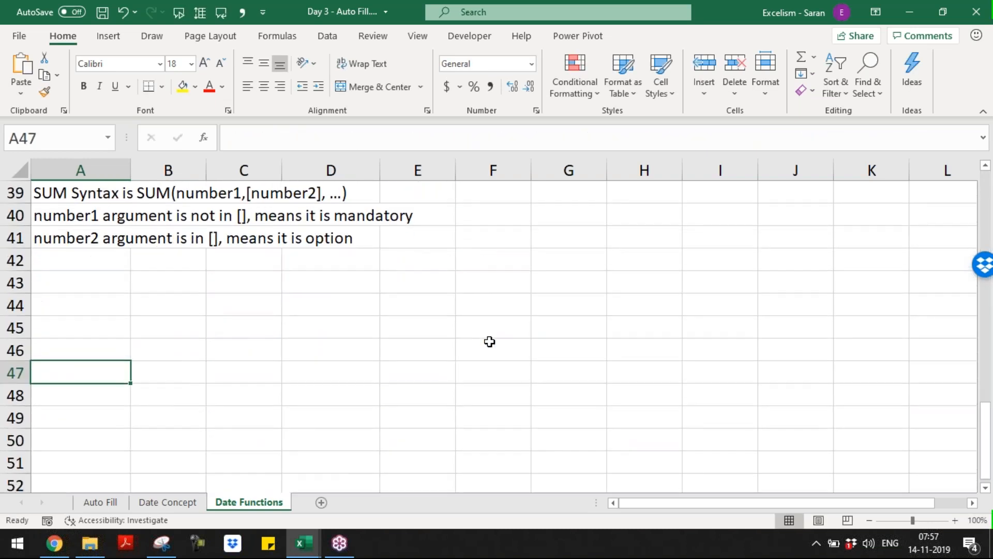
# Finish the note: since the syntax ends with ..., we can enter 255 arguments
pyautogui.press('Up')
pyautogui.press('Up')
pyautogui.press('Up')
pyautogui.press('Up')
pyautogui.press('Up')
pyautogui.press('Up')
pyautogui.press('Up')
pyautogui.press('Up')
pyautogui.press('Up')
pyautogui.press('Up')
pyautogui.press('Up')
pyautogui.press('Up')
pyautogui.press('Up')
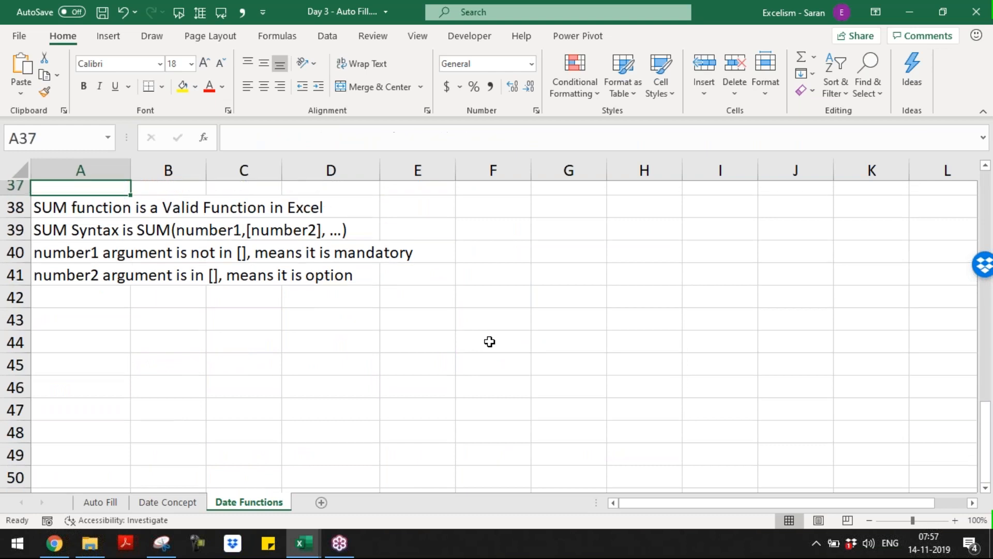
pyautogui.press('Down')
pyautogui.press('Down')
pyautogui.press('Down')
pyautogui.press('Down')
pyautogui.press('Down')
pyautogui.press('Down')
pyautogui.press('Down')
pyautogui.press('Down')
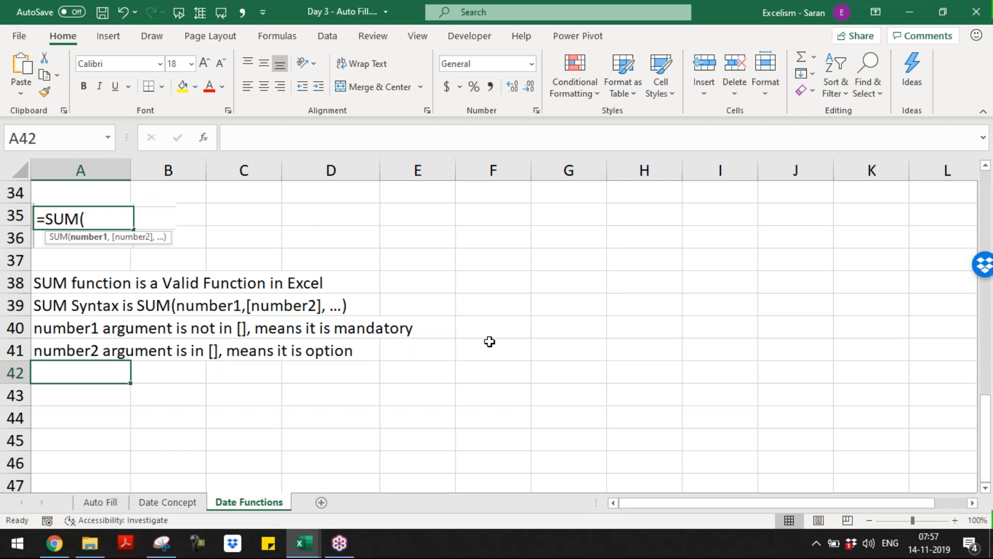
pyautogui.write('since syn')
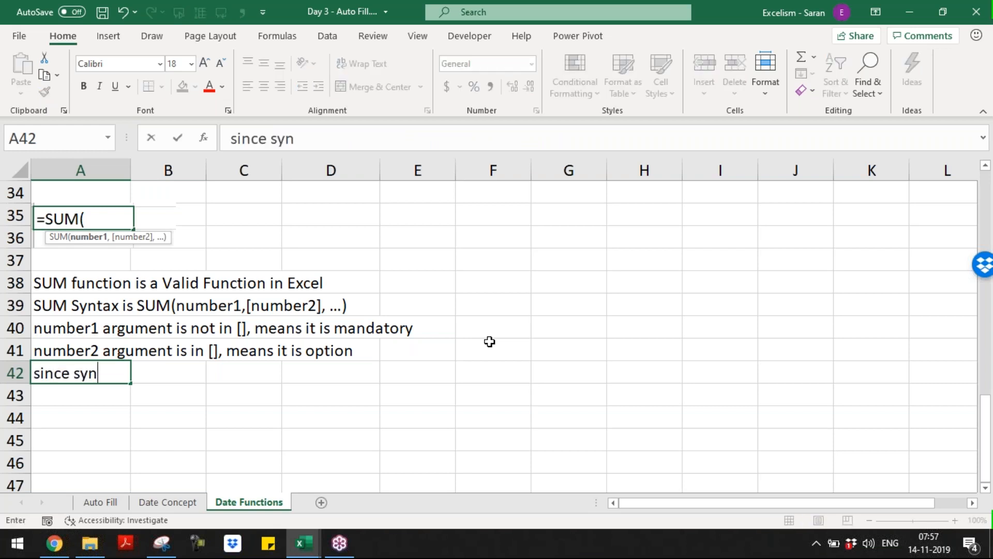
pyautogui.write('tax is ')
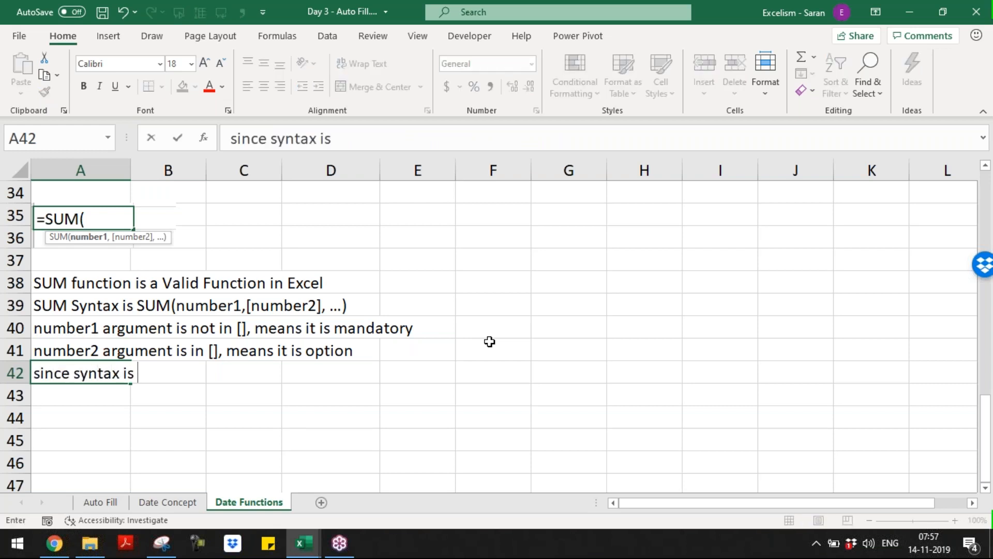
pyautogui.write('ends with')
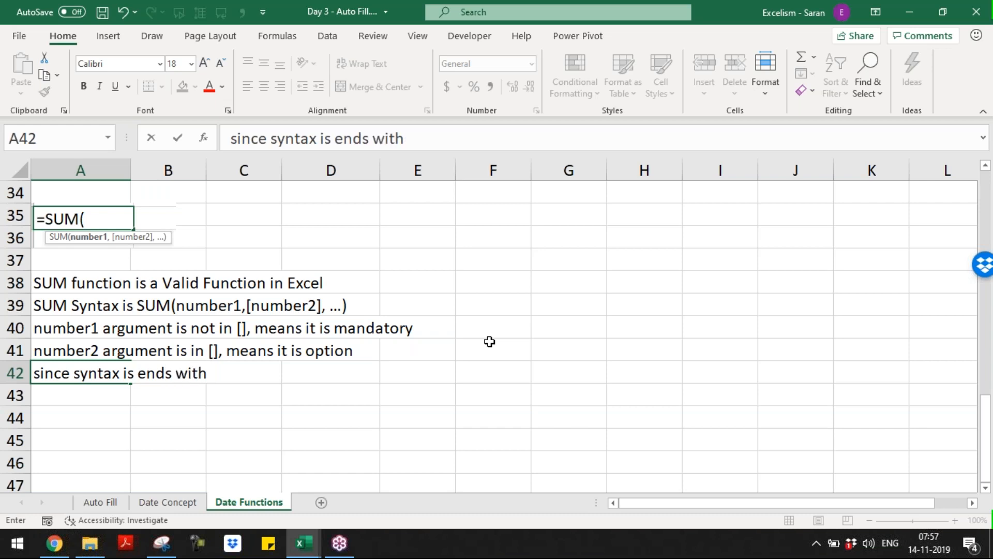
pyautogui.write(' ... m')
pyautogui.press('BackSpace')
pyautogui.press('BackSpace')
pyautogui.write(', means ')
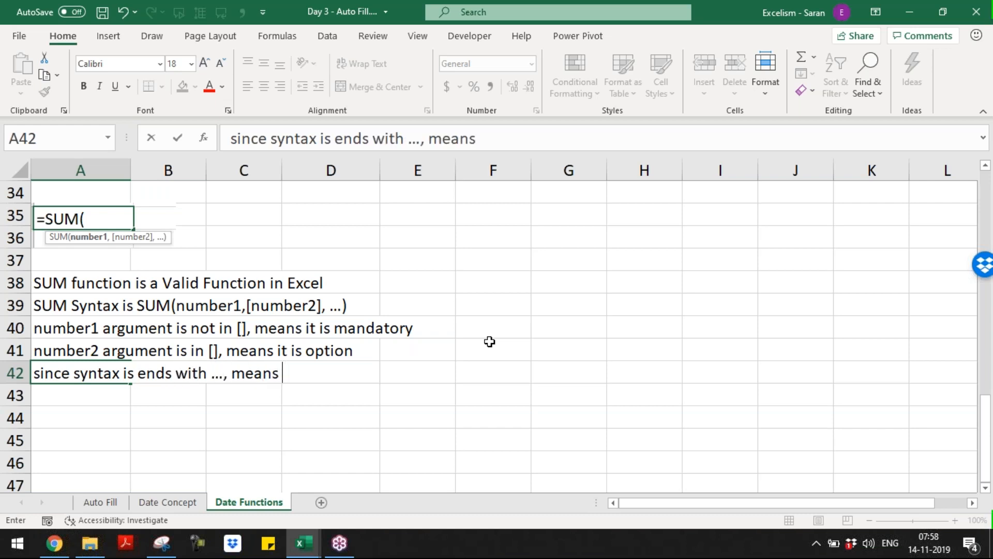
pyautogui.write('we can enter N')
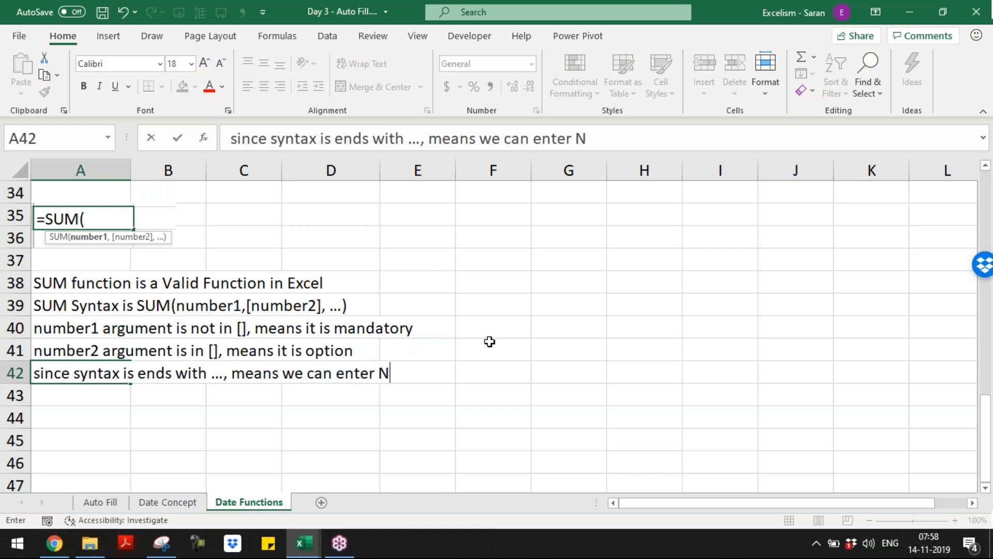
pyautogui.press('BackSpace')
pyautogui.write('255 arguments')
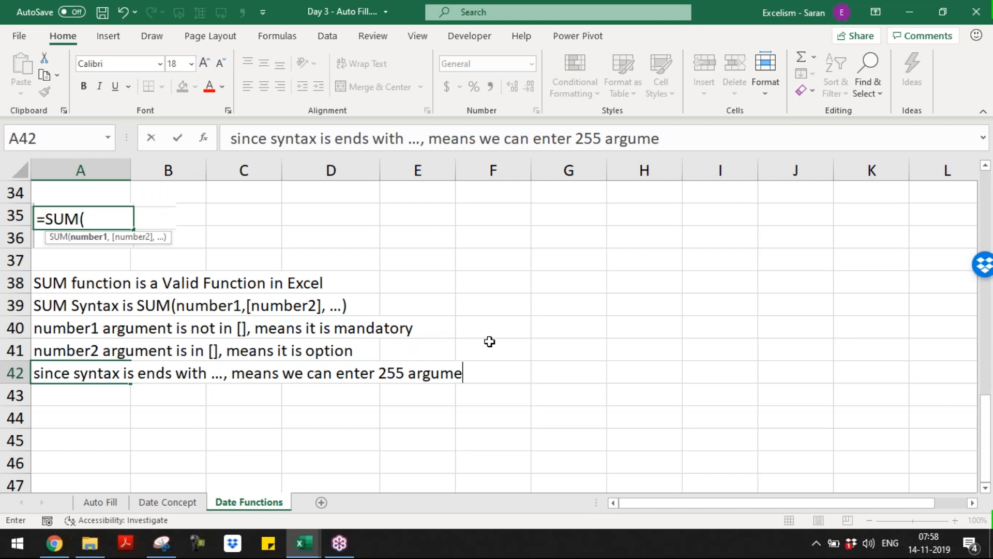
pyautogui.press('Return')
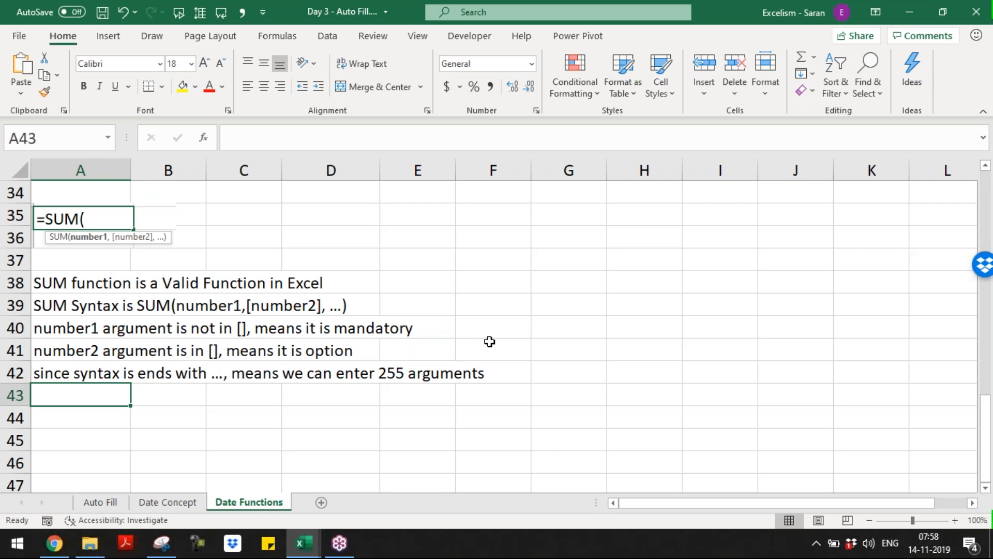
# Write 'SUM is having 1 Mandatory Argument and 254 Optional Arguments' in row 43, then move to A45
pyautogui.write('SUM is a')
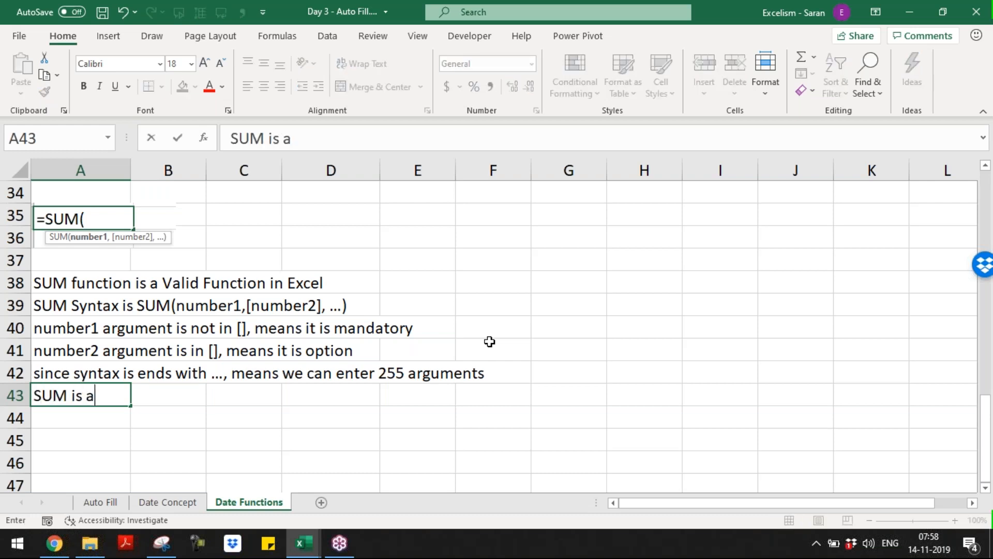
pyautogui.press('BackSpace')
pyautogui.write('havign')
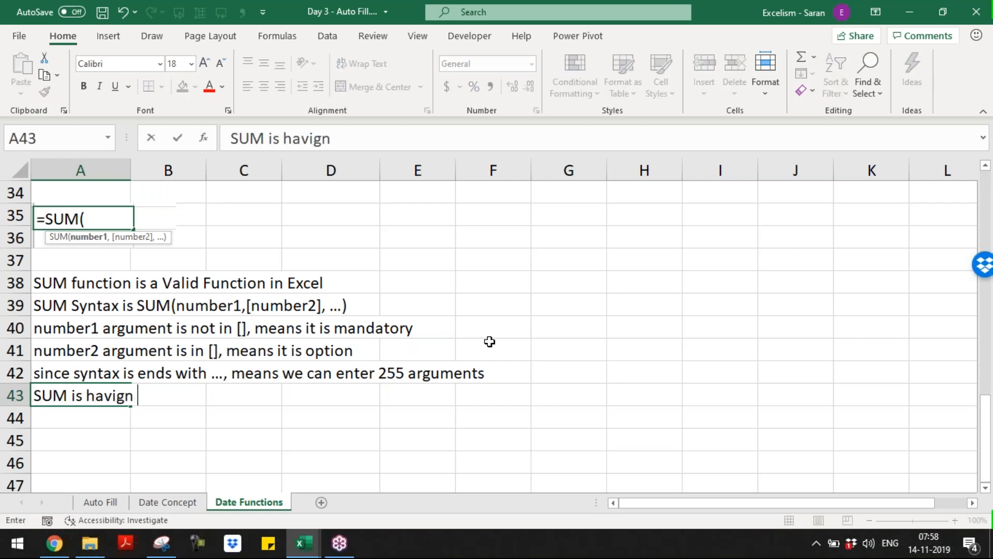
pyautogui.press('BackSpace')
pyautogui.press('BackSpace')
pyautogui.write('ng 1 ')
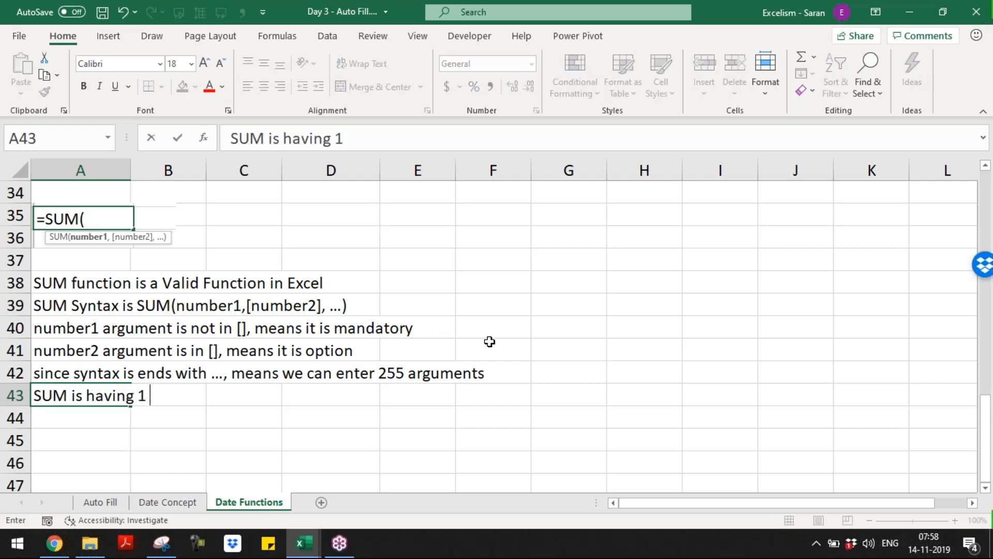
pyautogui.write('Mandatory Argument a')
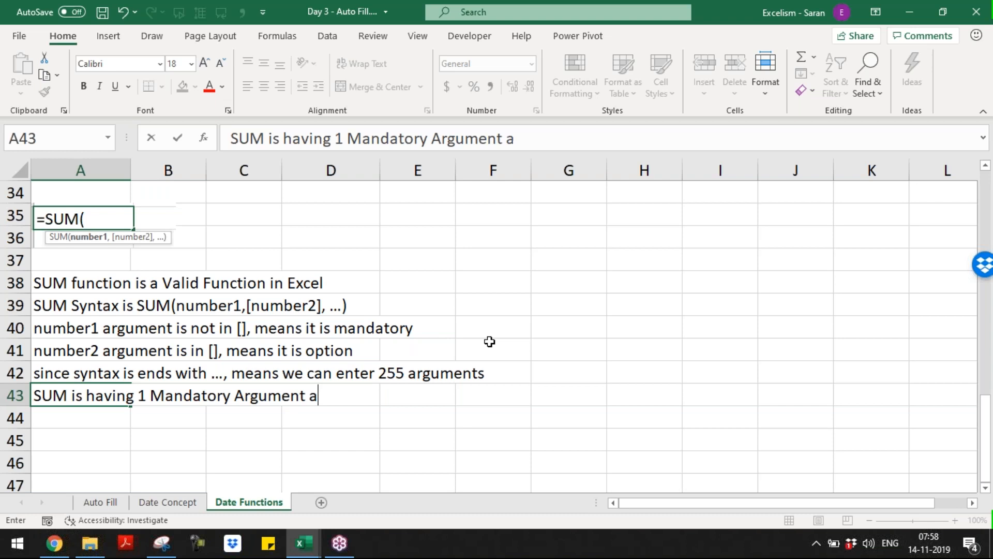
pyautogui.write('nd 254 O')
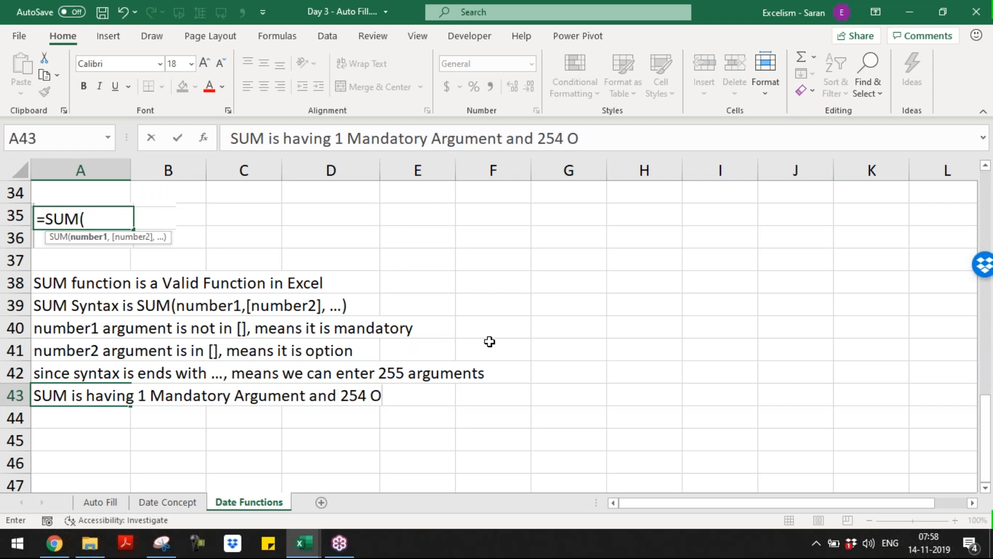
pyautogui.write('ptional Argument')
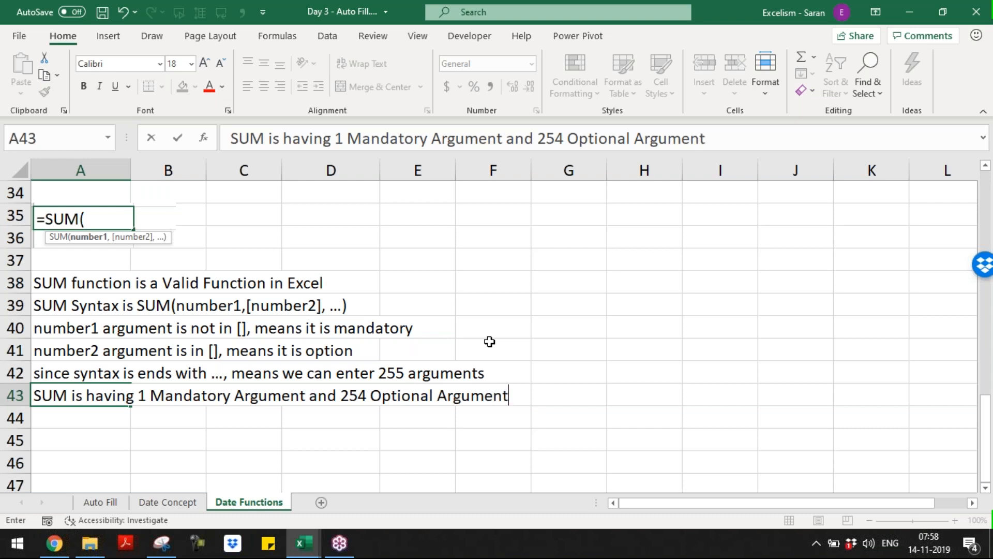
pyautogui.write('s')
pyautogui.press('Return')
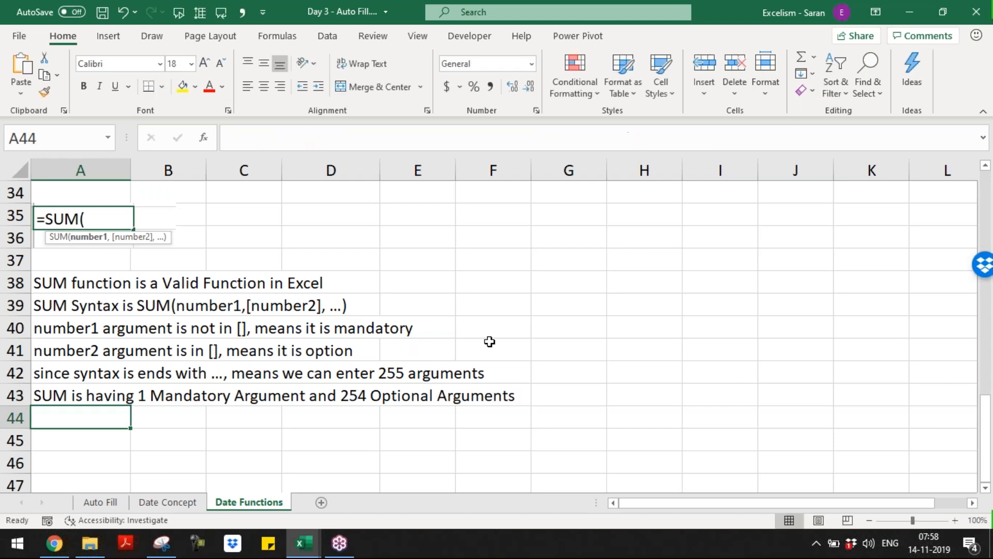
pyautogui.press('Return')
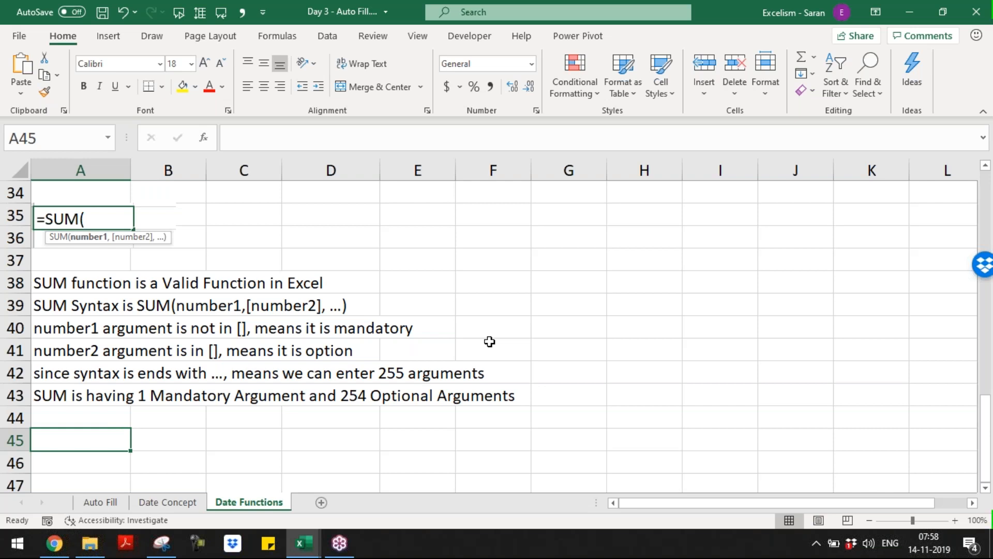
pyautogui.press('Down')
pyautogui.press('Down')
pyautogui.press('Down')
pyautogui.press('Down')
pyautogui.press('Down')
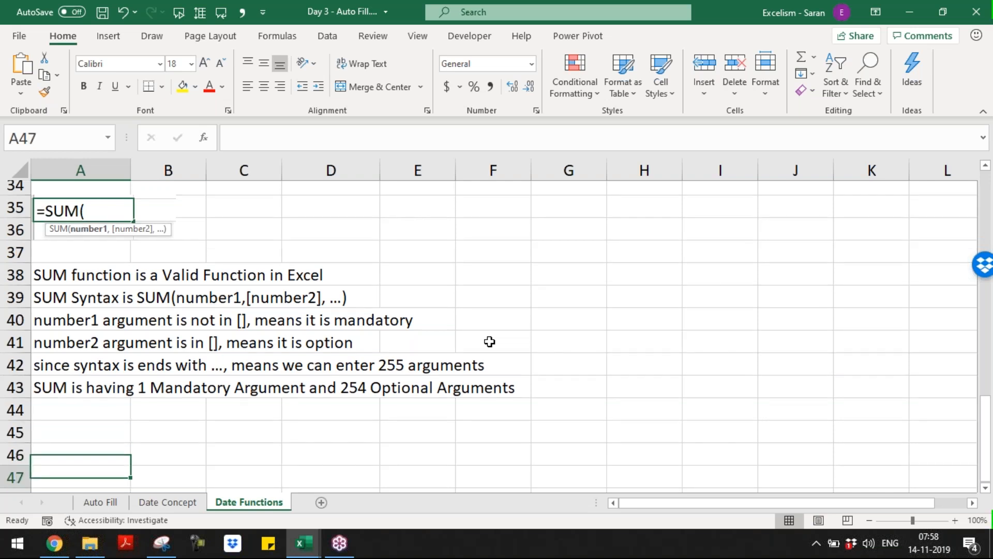
pyautogui.press('Up')
pyautogui.press('Up')
pyautogui.press('Up')
pyautogui.press('Up')
pyautogui.press('Up')
# Enter =SUM() with no arguments in A45 to trigger Excel's formula-problem message
pyautogui.write('=SUM()')
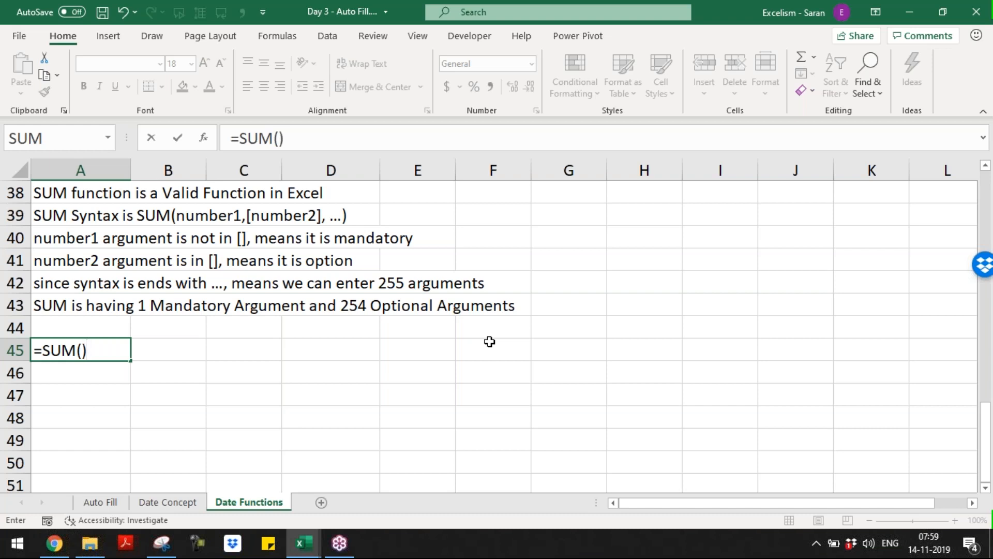
pyautogui.press('Return')
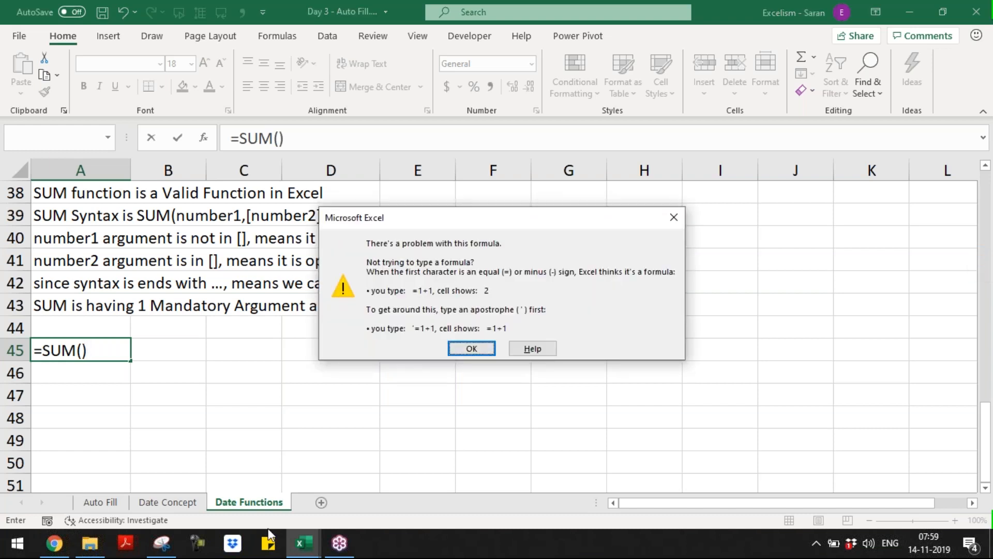
# Snip the 'There's a problem with this formula' message with Snipping Tool
pyautogui.click(162, 543)
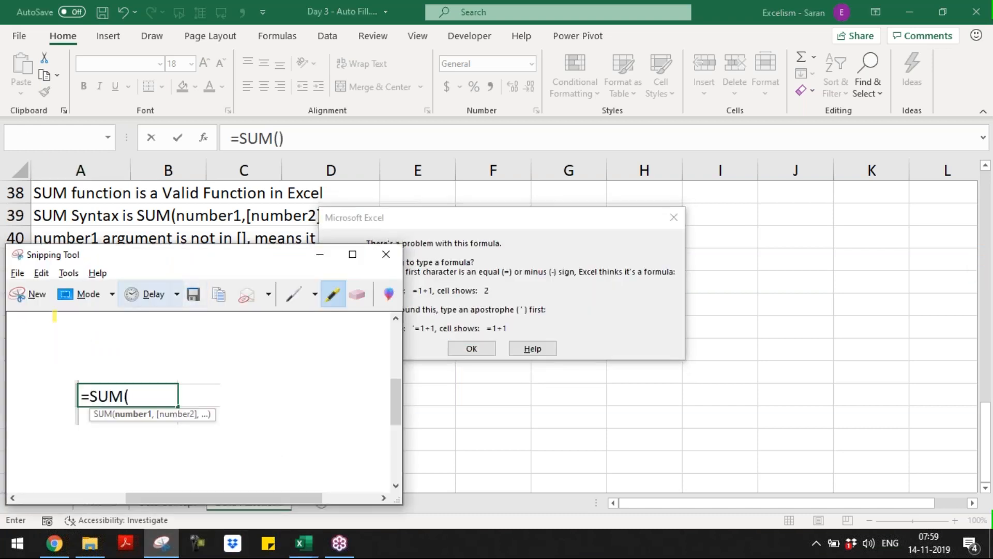
pyautogui.click(38, 295)
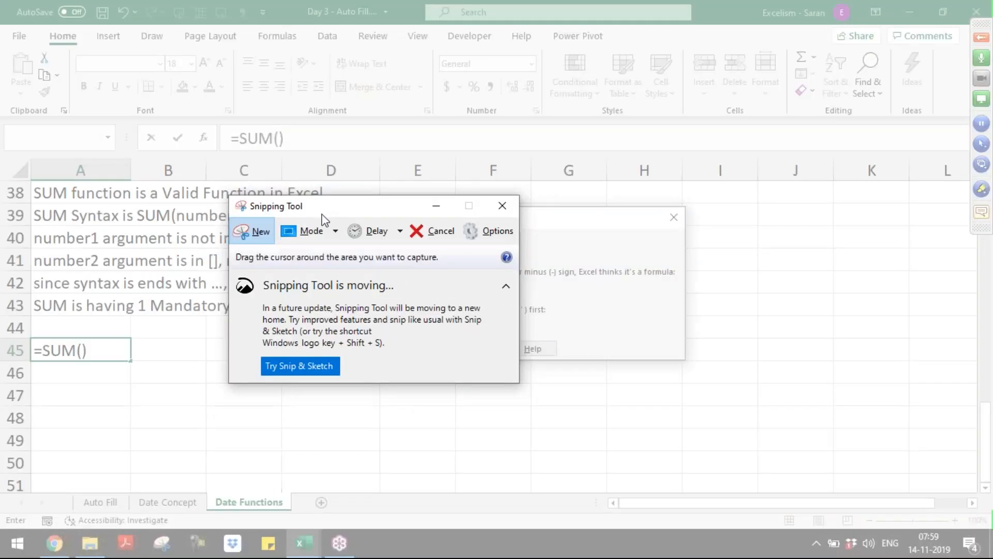
pyautogui.click(271, 238)
pyautogui.moveTo(295, 206); pyautogui.dragTo(74, 71)
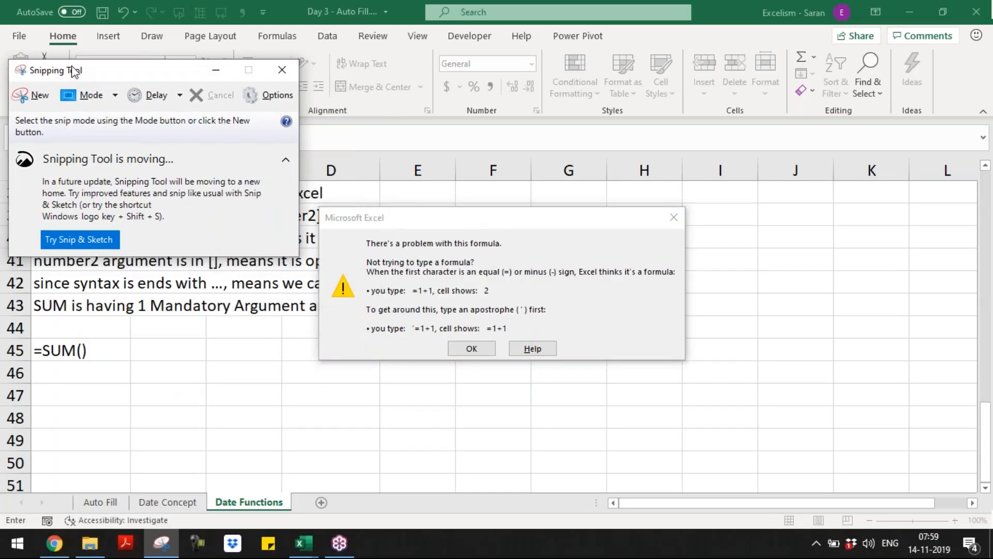
pyautogui.click(38, 95)
pyautogui.moveTo(318, 207); pyautogui.dragTo(685, 363)
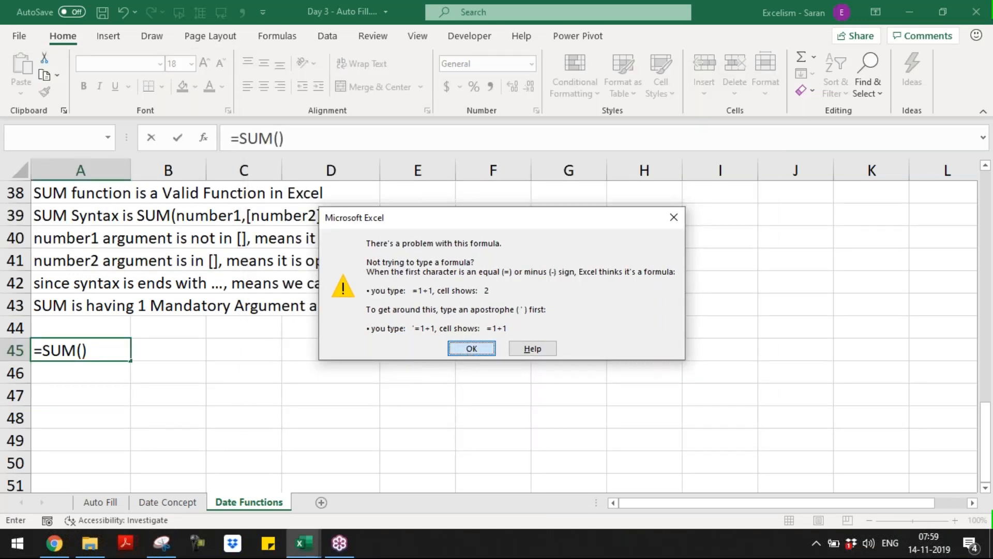
# Keep A45 as text '=SUM() and paste a shrunken error snip beside it
pyautogui.click(469, 349)
pyautogui.press('Home')
pyautogui.write("'")
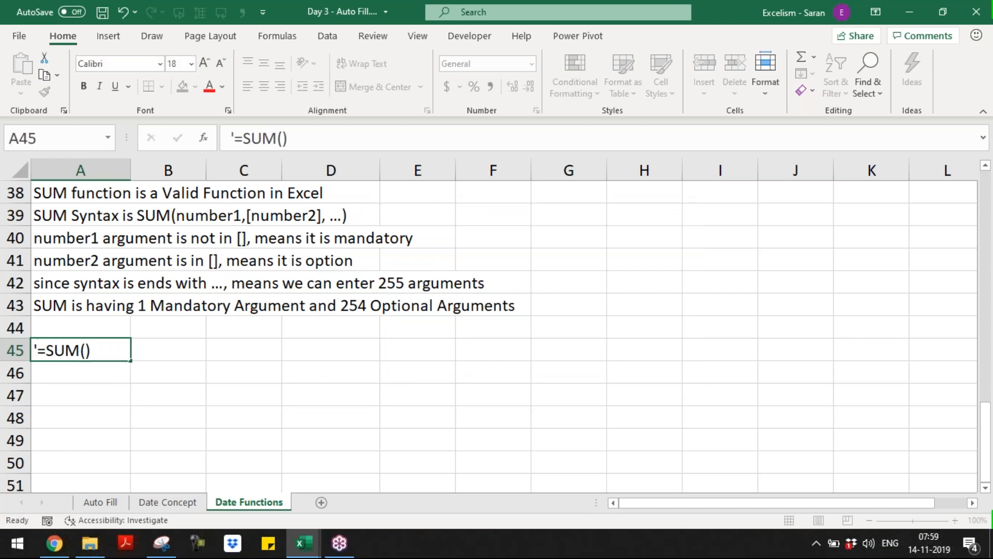
pyautogui.hotkey('ctrl', 'Return')
pyautogui.press('Right')
pyautogui.hotkey('ctrl', 'v')
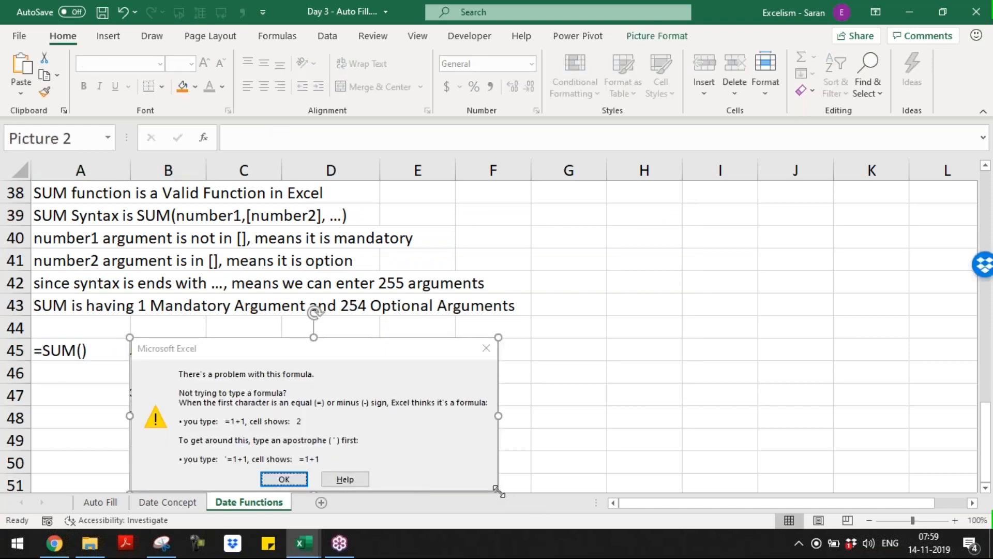
pyautogui.moveTo(498, 489); pyautogui.dragTo(383, 421)
pyautogui.click(514, 371)
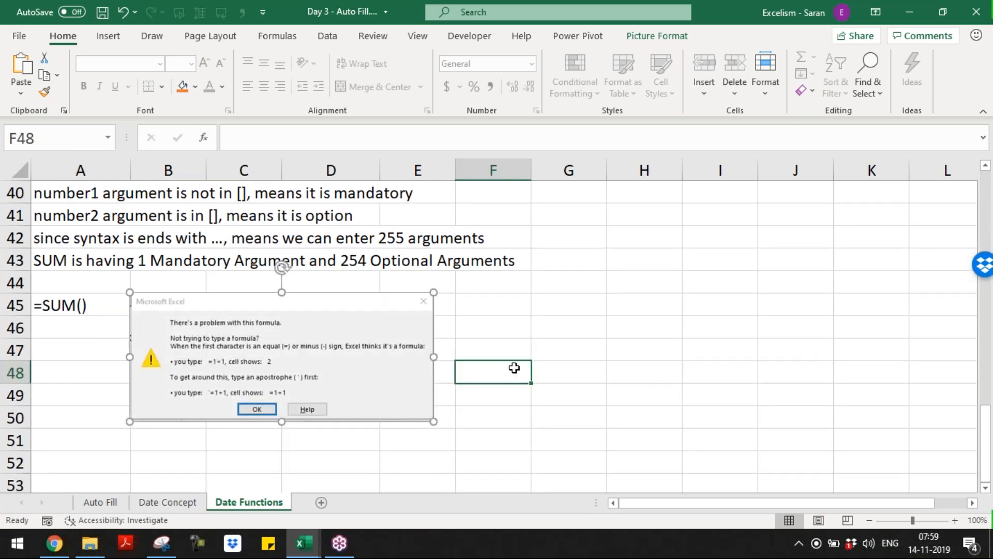
# Start an =EXACT( formula in F45
pyautogui.click(515, 299)
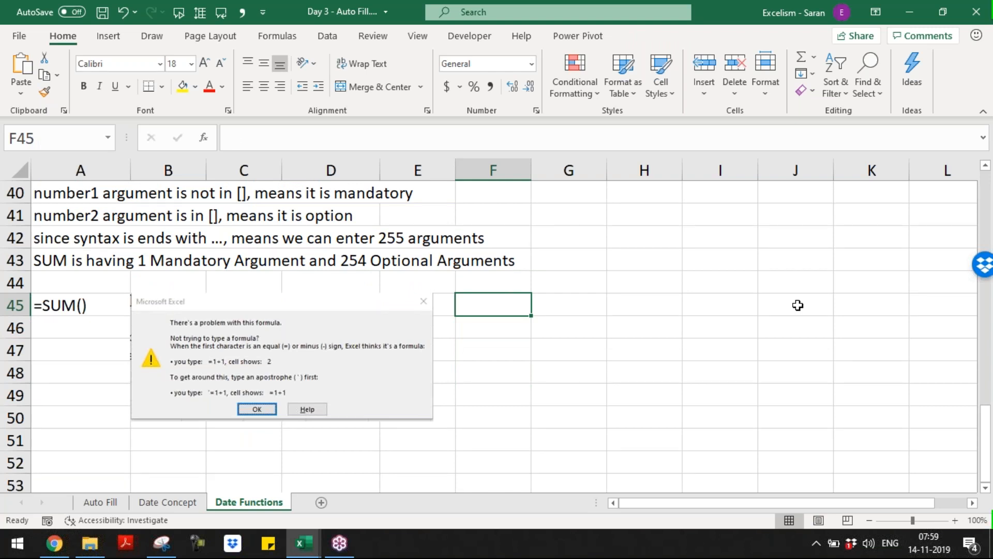
pyautogui.write('=exa')
pyautogui.press('Tab')
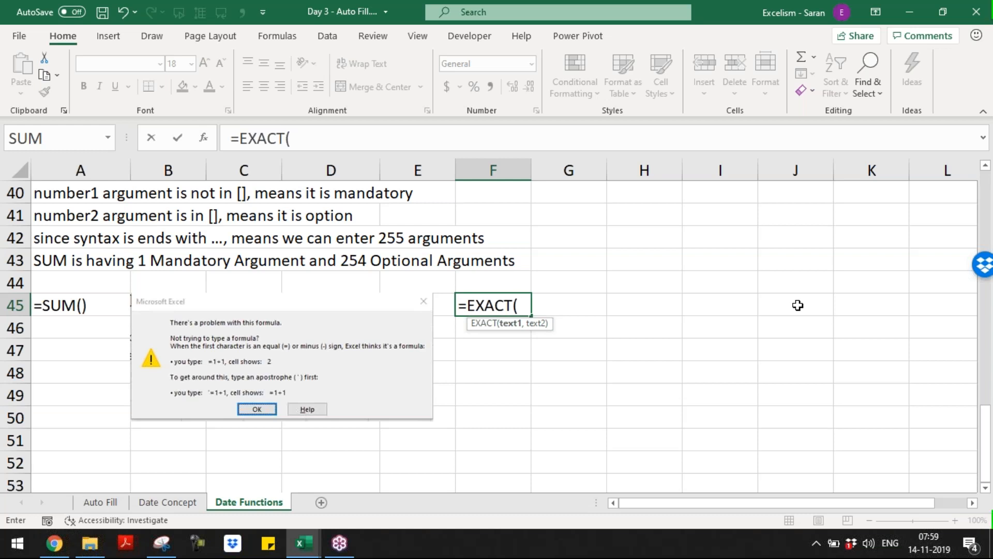
# Cancel the F45 EXACT entry and paste the clipboard screenshot into a new workbook
pyautogui.press('Escape')
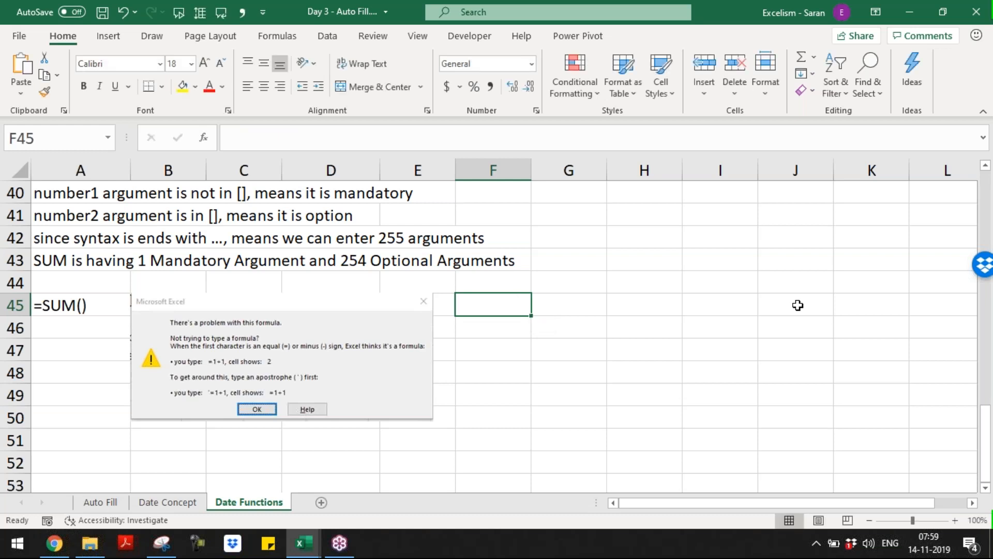
pyautogui.hotkey('ctrl', 'n')
pyautogui.hotkey('ctrl', 'v')
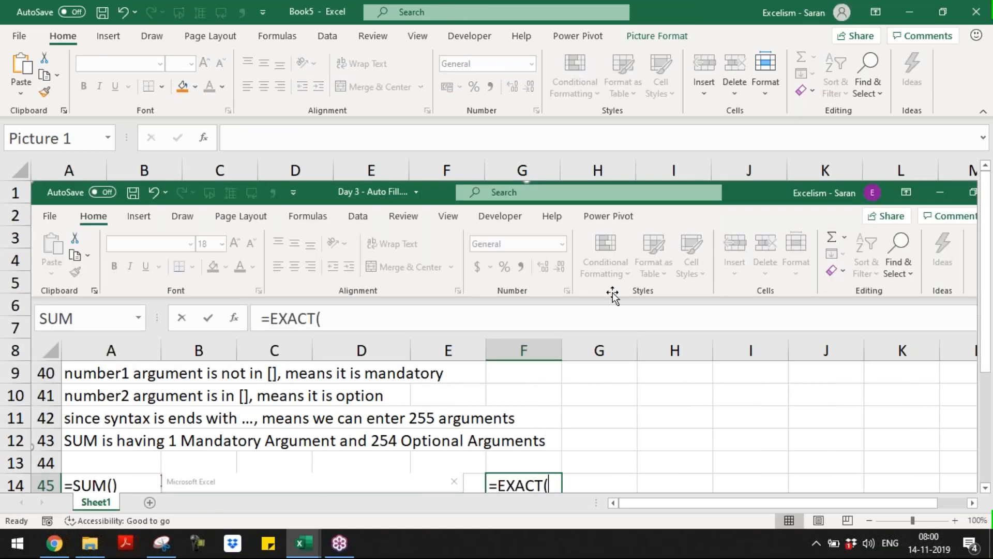
pyautogui.scroll(-2, 986, 487)
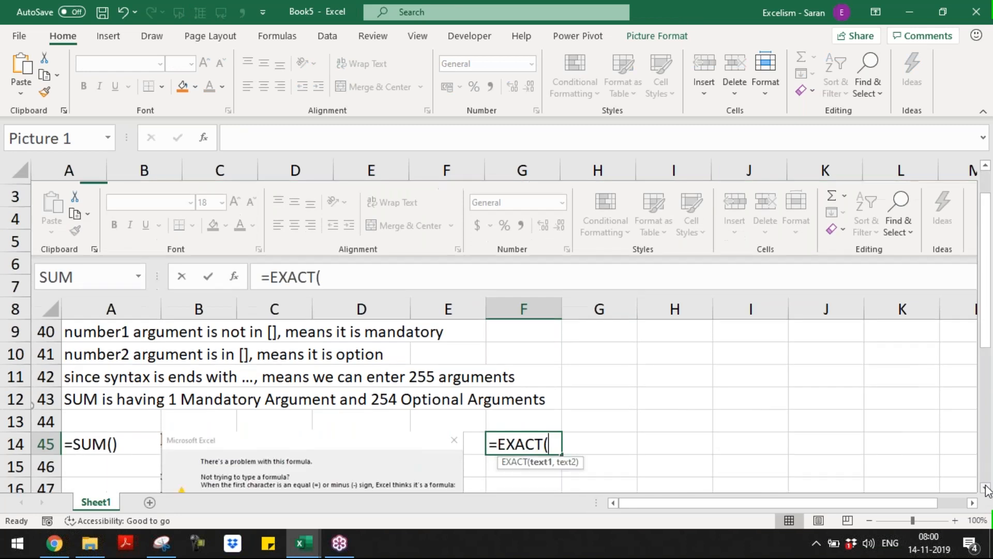
# Snip the =EXACT( cell with its text1, text2 tip, then close Book5 without saving
pyautogui.click(163, 543)
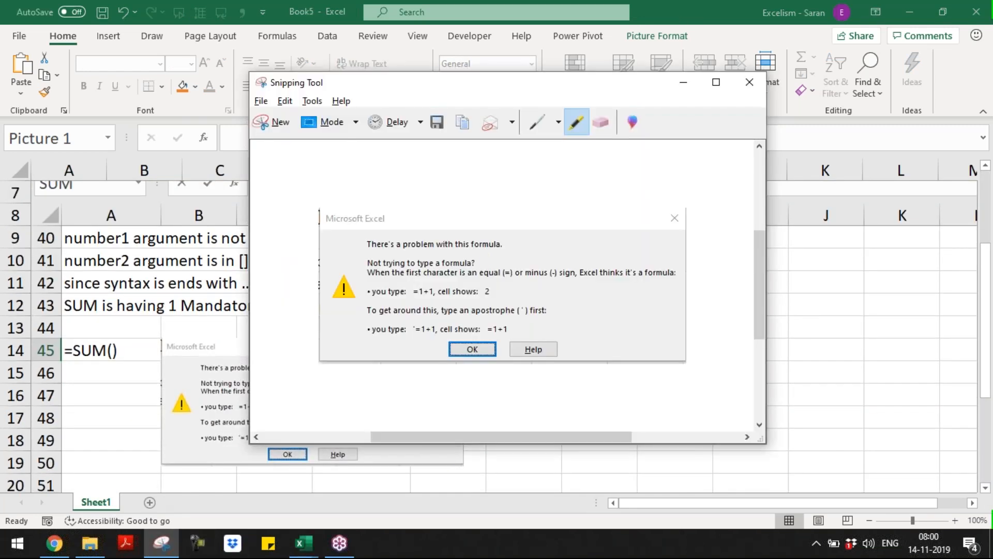
pyautogui.click(282, 123)
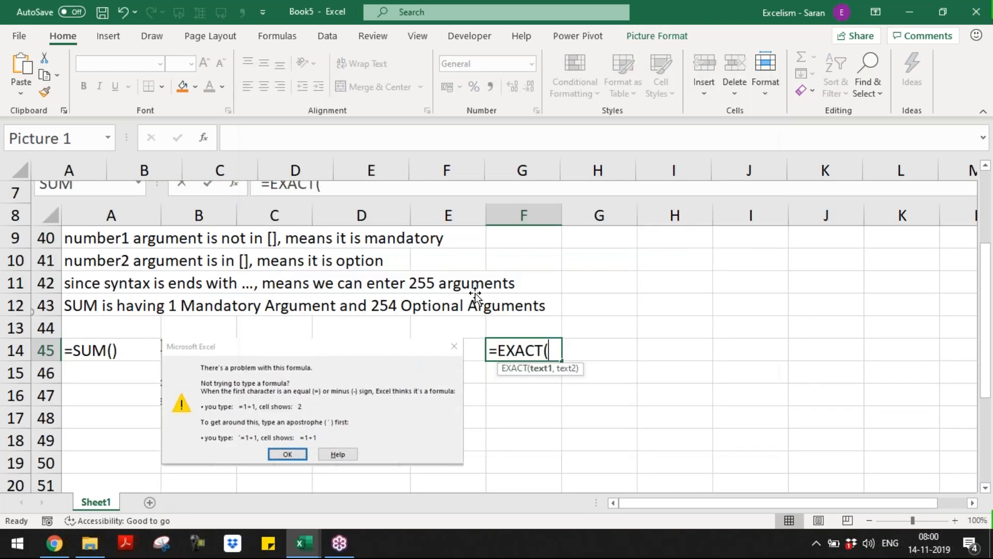
pyautogui.moveTo(543, 367); pyautogui.dragTo(591, 380)
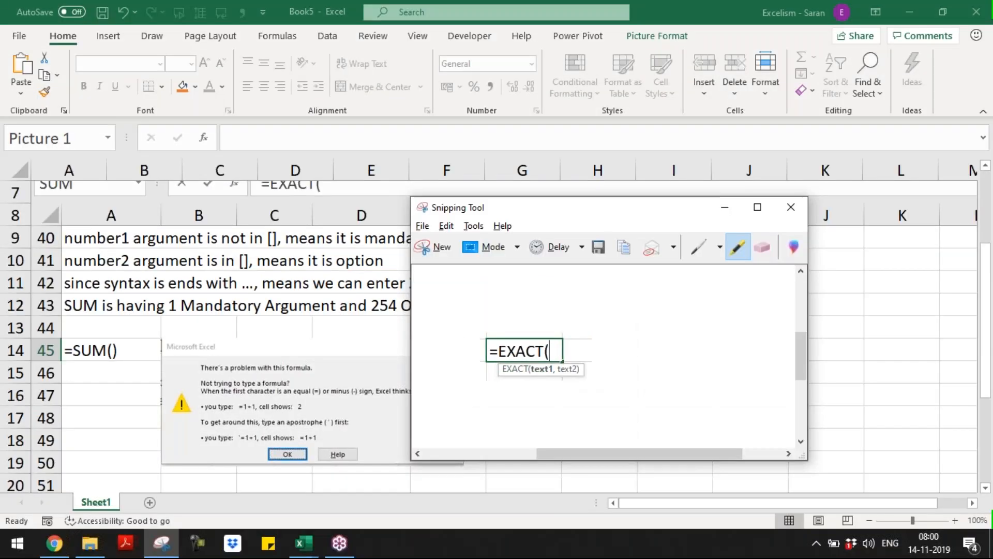
pyautogui.hotkey('alt', 'Tab')
pyautogui.hotkey('alt', 'F4')
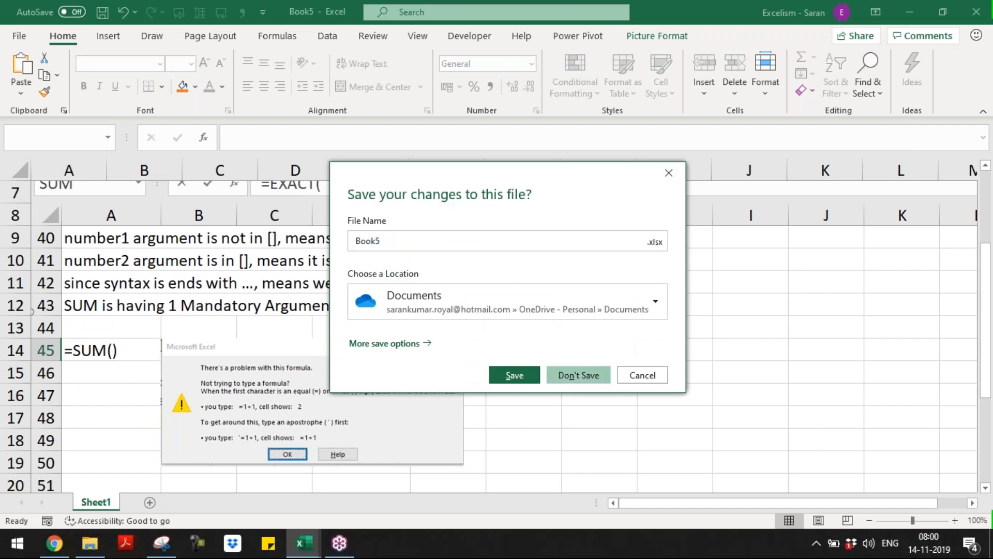
pyautogui.click(604, 379)
# Paste the =EXACT( snip into Date Functions and position it near G35
pyautogui.hotkey('ctrl', 'v')
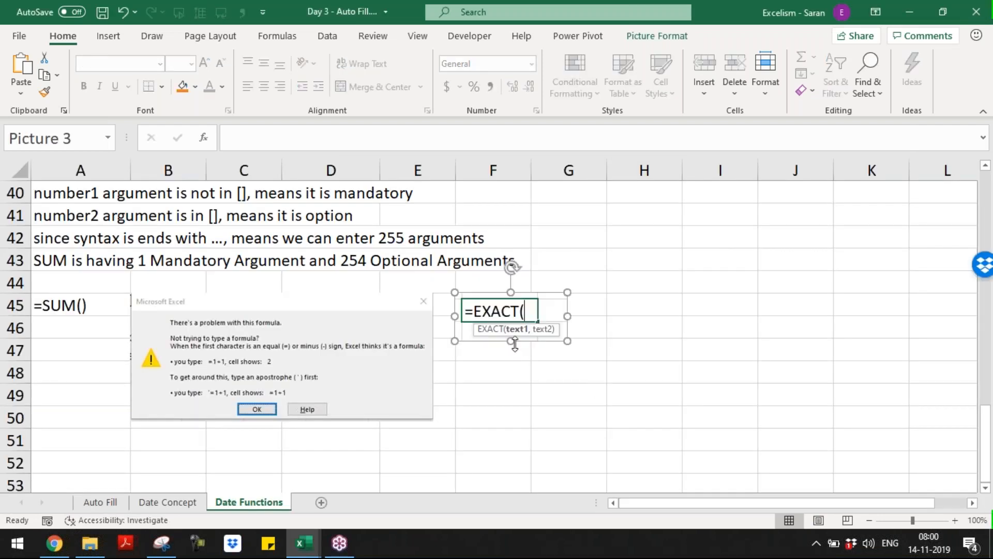
pyautogui.moveTo(541, 318); pyautogui.dragTo(608, 181)
pyautogui.moveTo(541, 383); pyautogui.dragTo(564, 201)
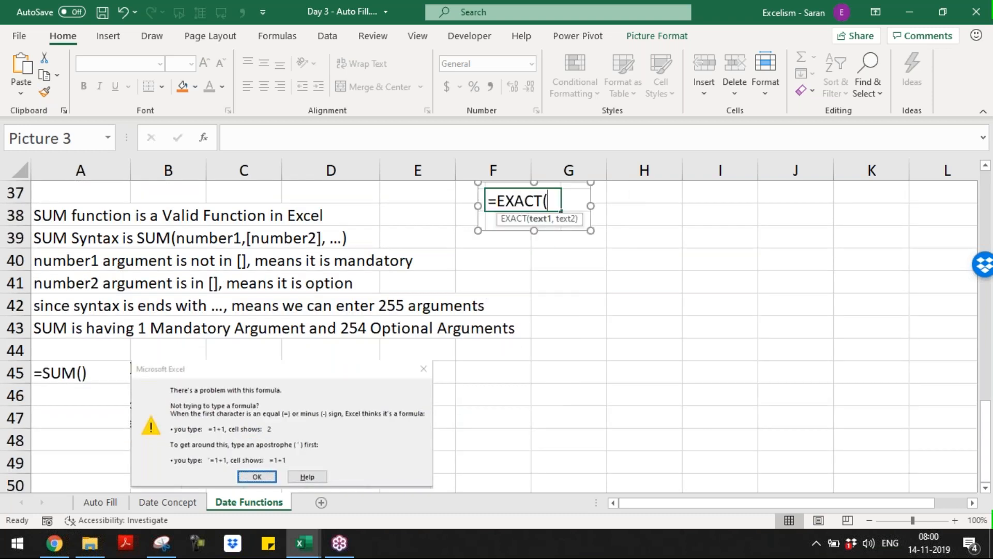
pyautogui.moveTo(986, 454); pyautogui.dragTo(988, 433)
pyautogui.moveTo(547, 267); pyautogui.dragTo(595, 213)
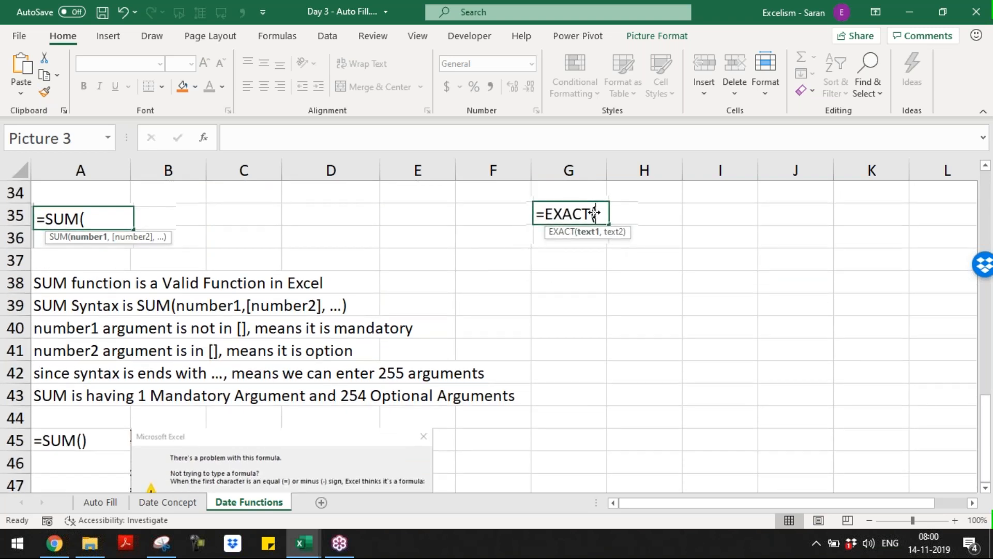
# Write 'EXACT Fuction is a Valid Function in Excel' in G38
pyautogui.click(555, 280)
pyautogui.write('E')
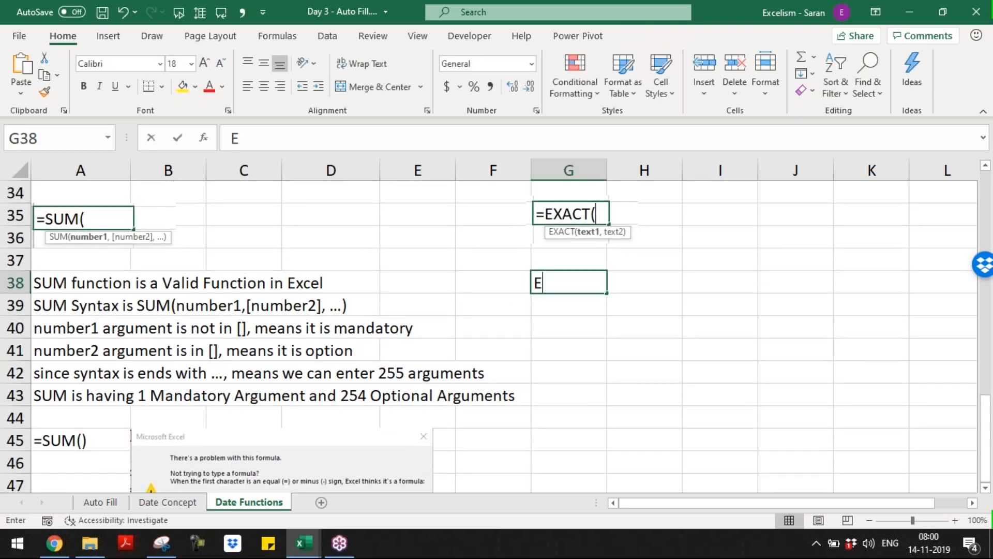
pyautogui.write('xact')
pyautogui.press('BackSpace')
pyautogui.press('BackSpace')
pyautogui.press('BackSpace')
pyautogui.press('BackSpace')
pyautogui.press('BackSpace')
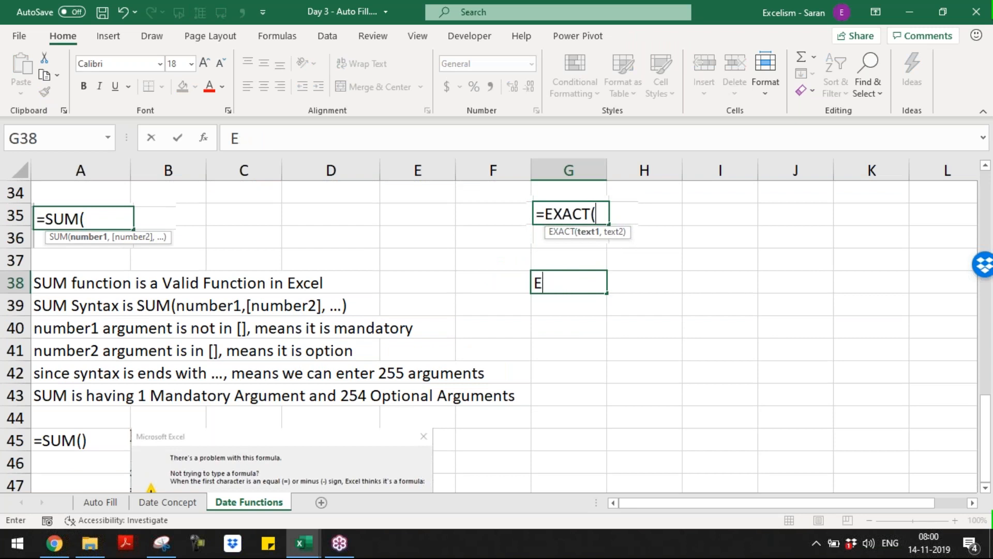
pyautogui.write('XACT Fuction is a V')
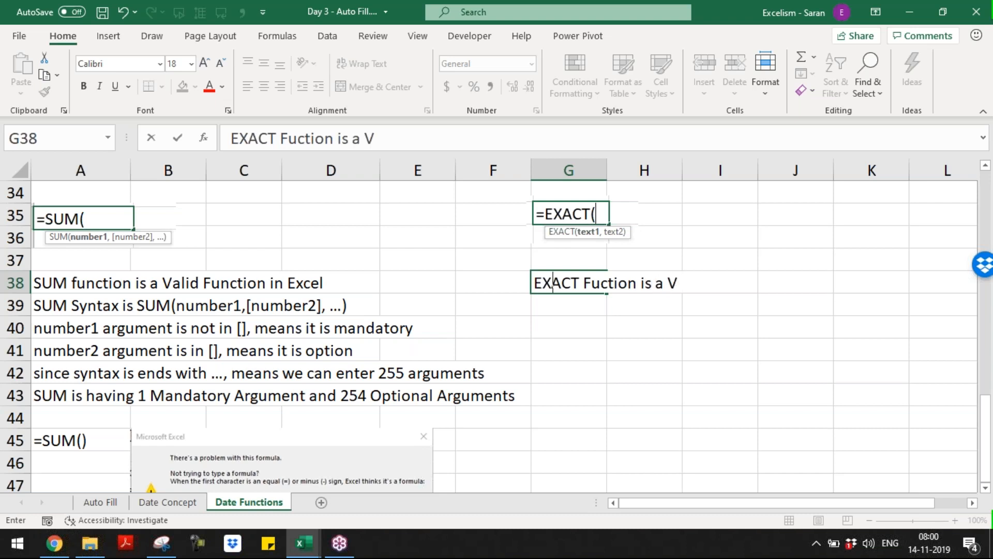
pyautogui.write('alid Function in E')
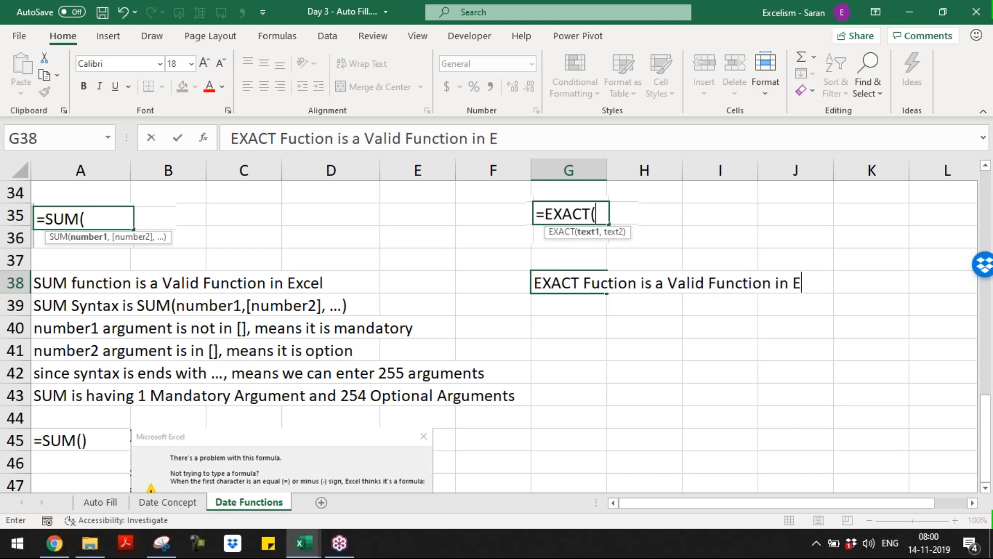
pyautogui.write('xcel')
pyautogui.press('Return')
# Type 'EXACT Syntax is EXACT(text1,text2)' in G39, undoing an accidental G38 edit
pyautogui.write('E')
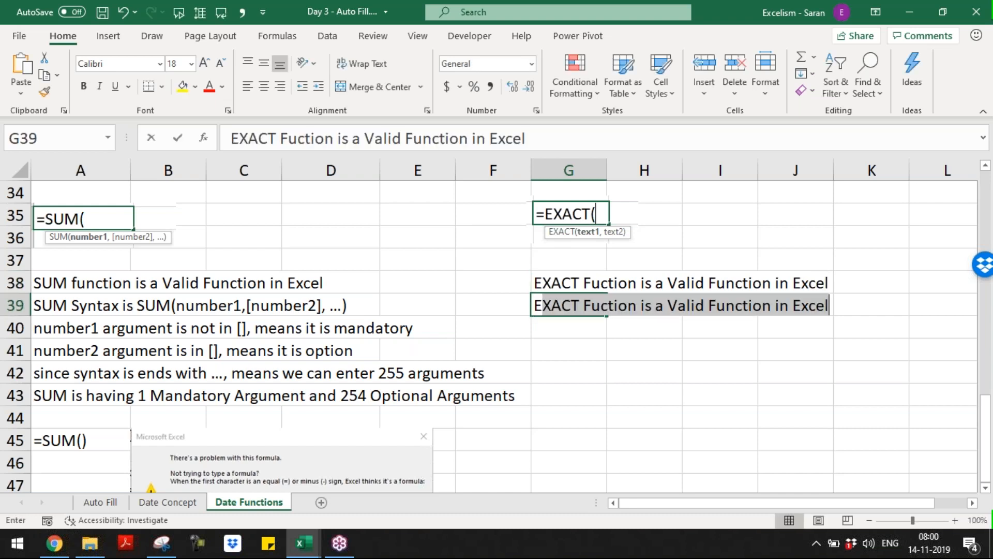
pyautogui.write('XACT ')
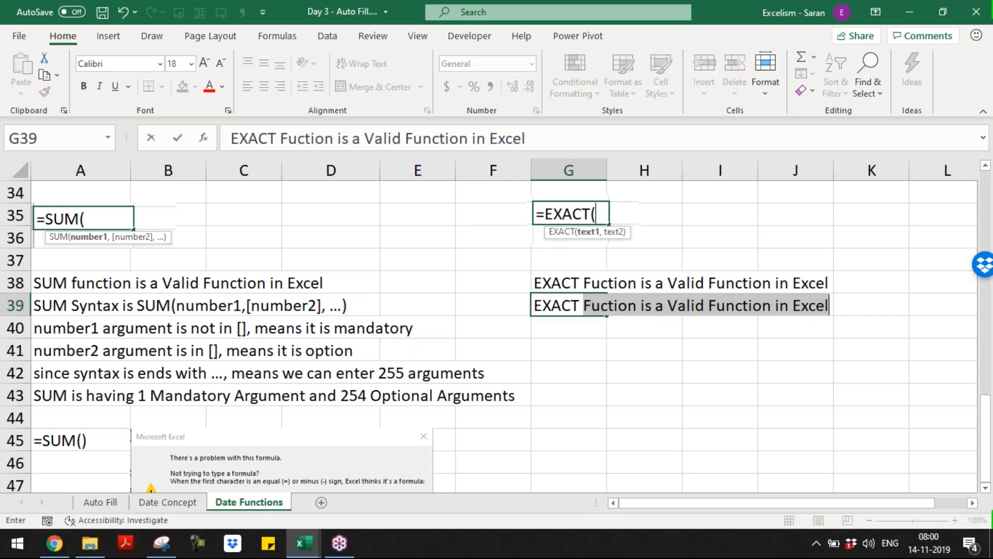
pyautogui.write('Syntax')
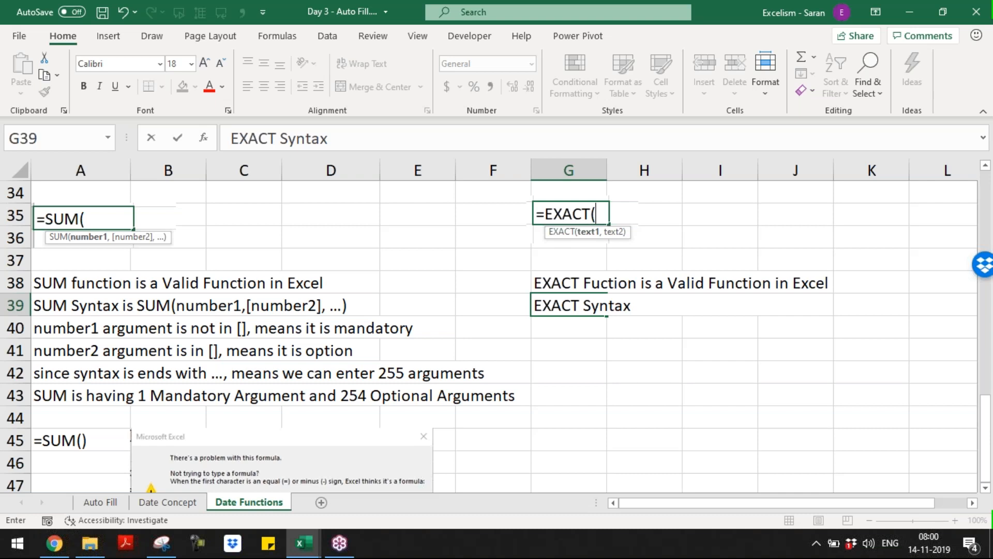
pyautogui.write(' is EXACT(')
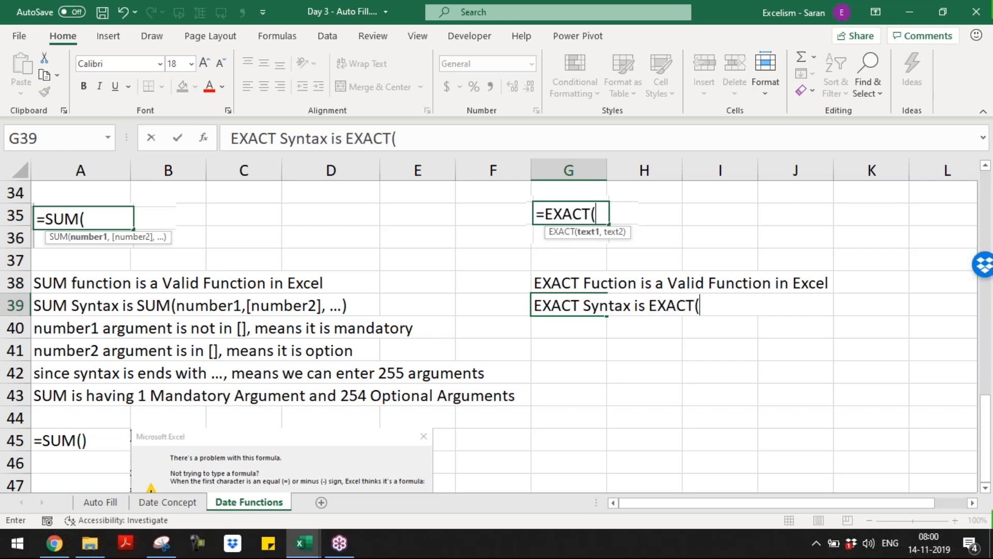
pyautogui.write('text')
pyautogui.press('Up')
pyautogui.write('1,')
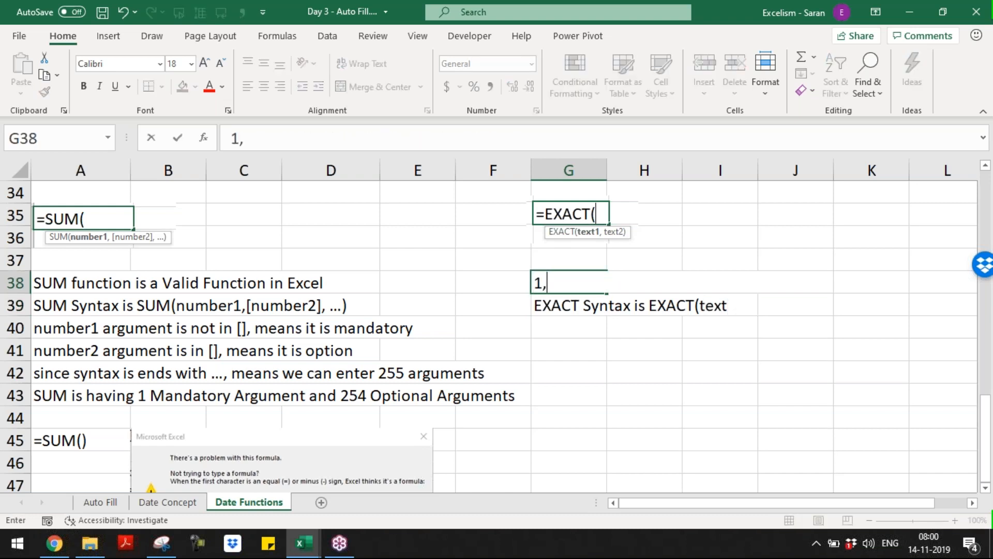
pyautogui.write('text')
pyautogui.press('Escape')
pyautogui.press('Down')
pyautogui.press('F2')
pyautogui.write('1,tet')
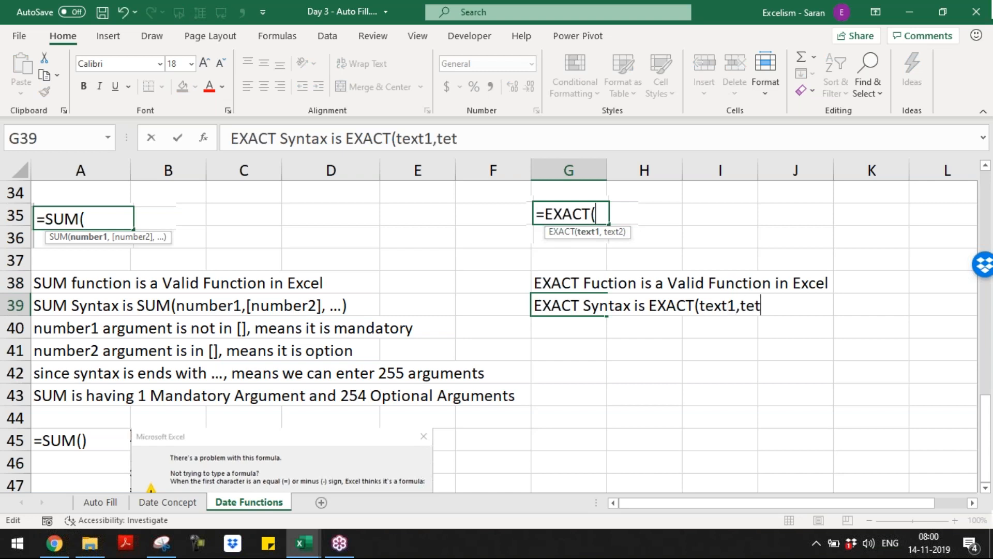
pyautogui.press('BackSpace')
pyautogui.write('x')
pyautogui.write('text')
pyautogui.write('2')
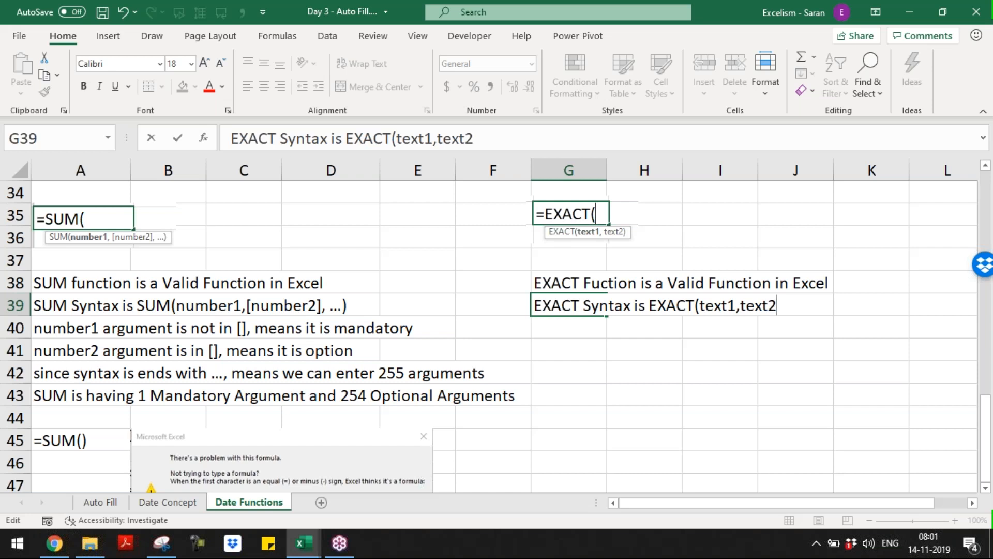
pyautogui.write(')')
# Note in G40 that text1 as well as text2 is not in [], meaning both are mandatory
pyautogui.press('Return')
pyautogui.write('text1 as ')
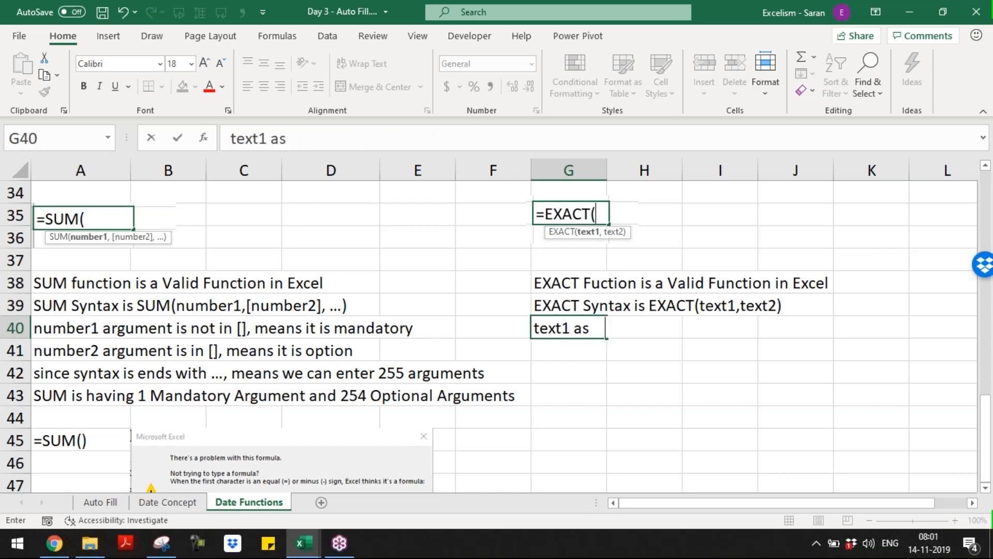
pyautogui.write('well as tex')
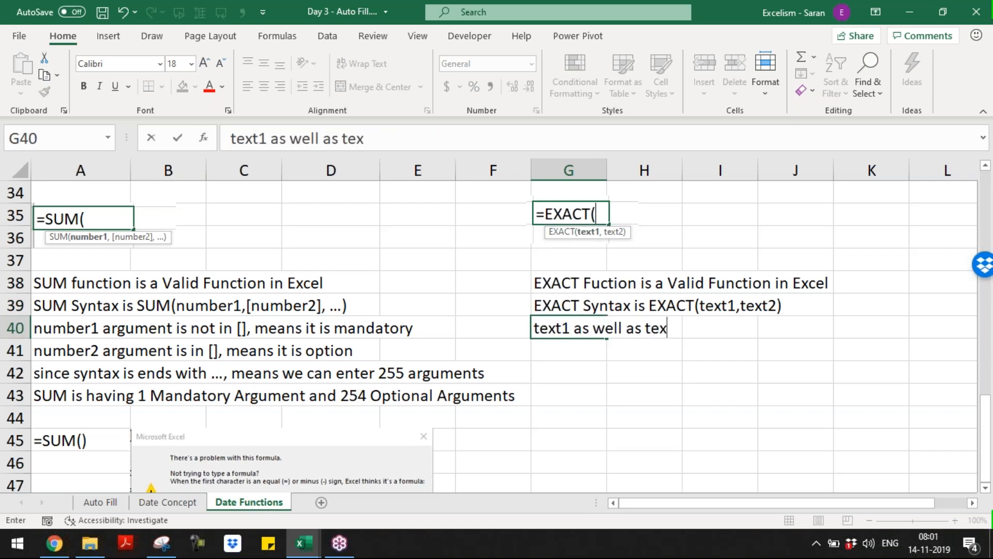
pyautogui.write('t2 is ')
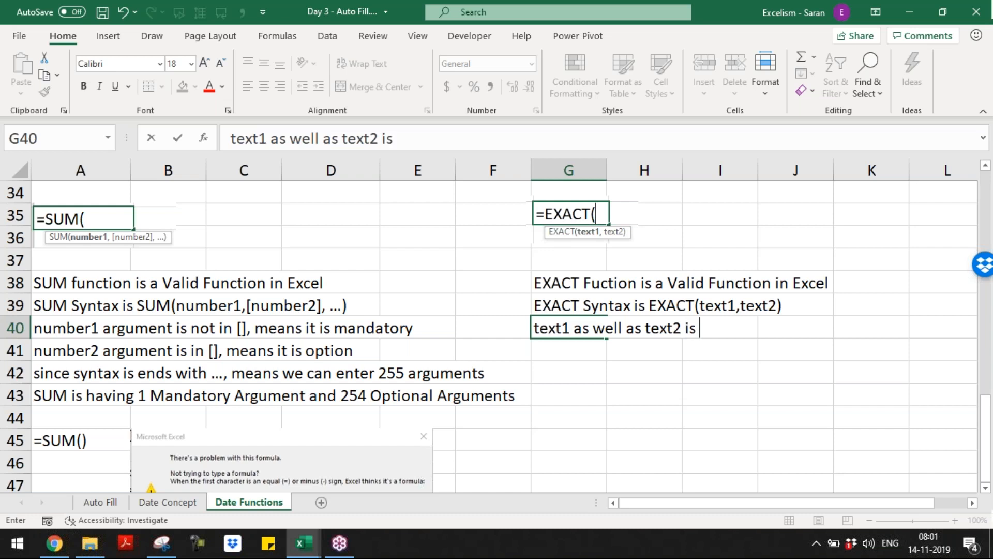
pyautogui.write('not in []')
pyautogui.press('Return')
pyautogui.write('m')
pyautogui.press('Escape')
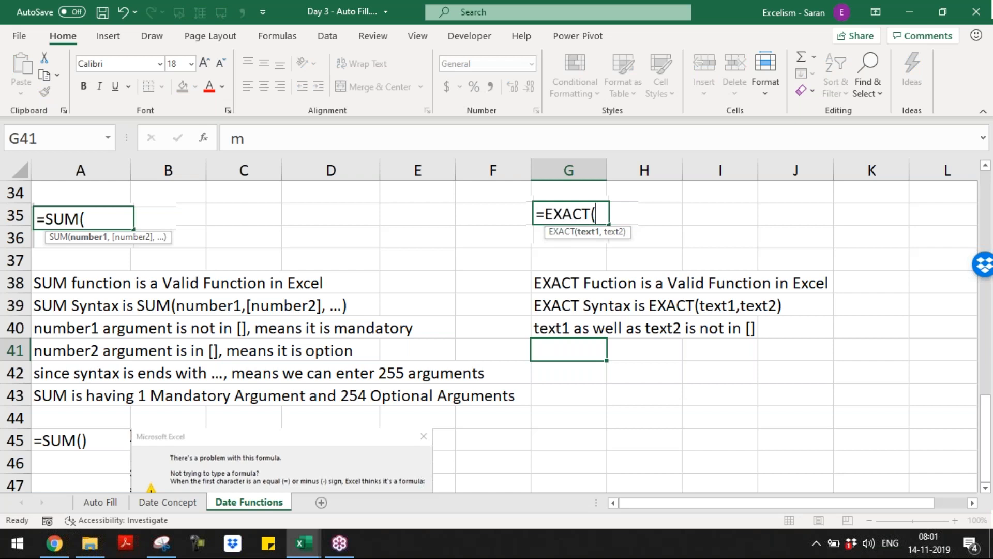
pyautogui.click(600, 328)
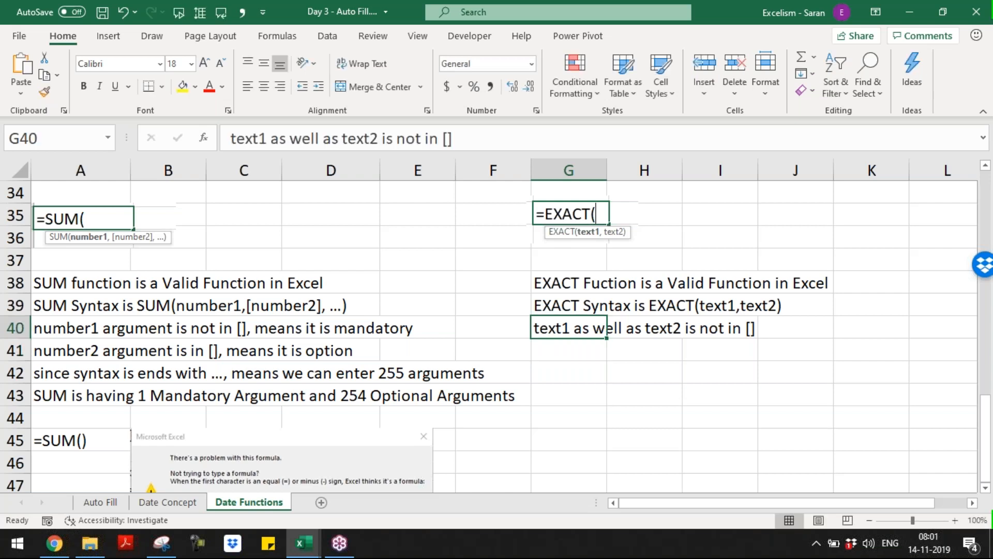
pyautogui.press('F2')
pyautogui.write(', meaning both are mandatory')
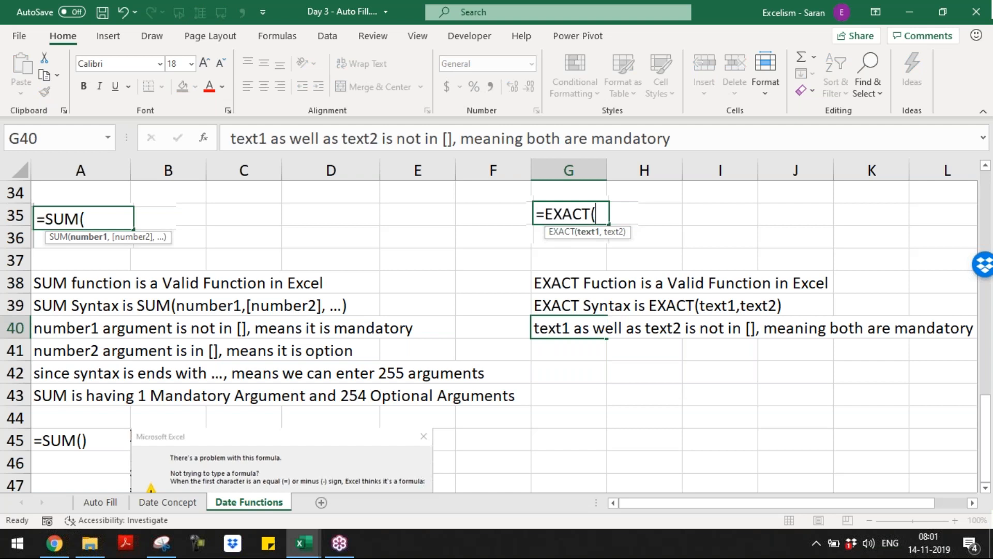
pyautogui.press('Return')
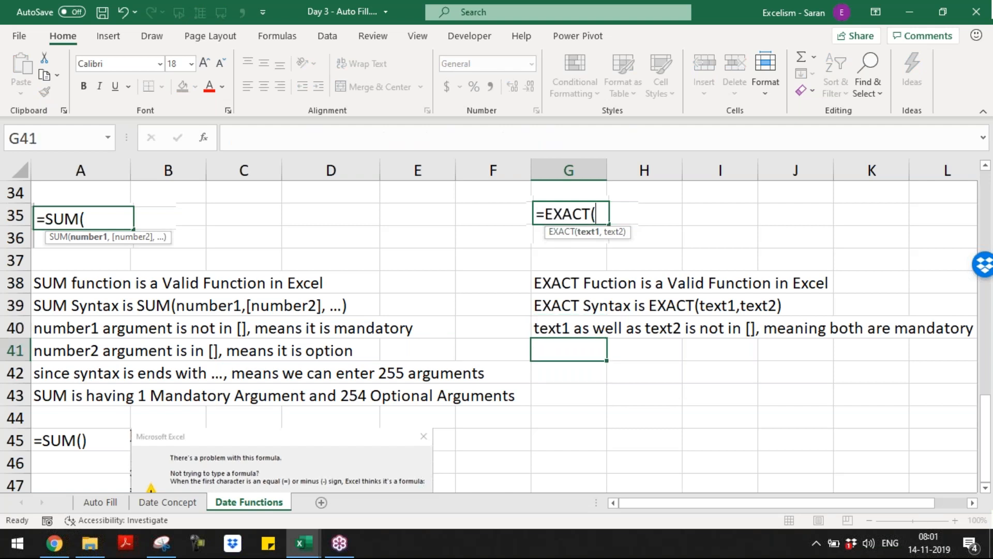
# Add 'EXACT is having 2 Argument and both are mandatory' in G41
pyautogui.press('Down')
pyautogui.press('Down')
pyautogui.write('E')
pyautogui.press('Escape')
pyautogui.press('Up')
pyautogui.press('Up')
pyautogui.write('E')
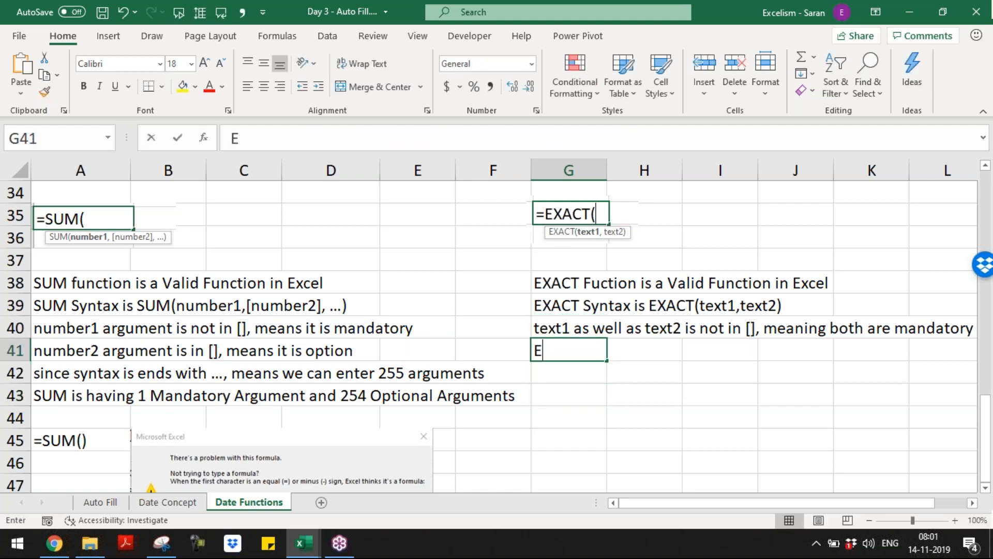
pyautogui.write('X')
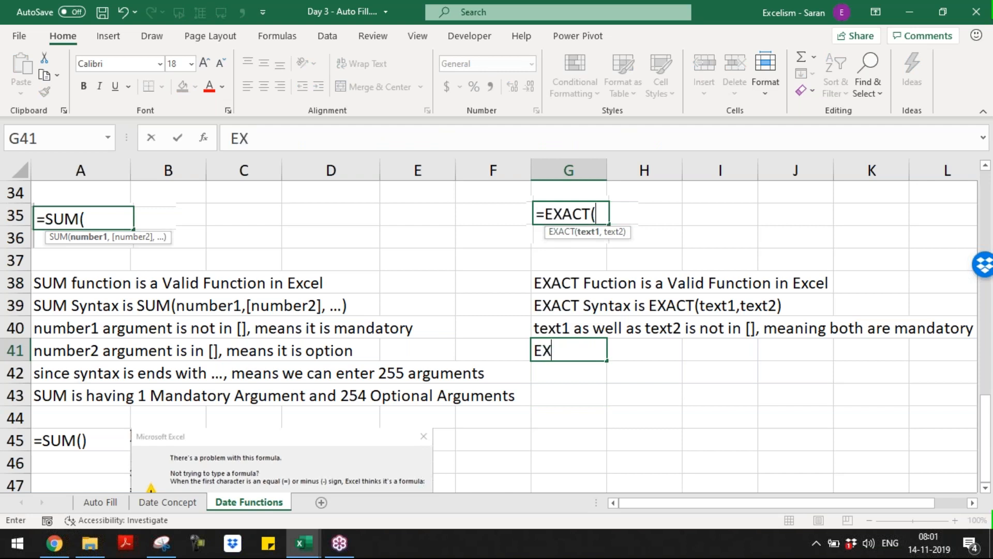
pyautogui.write('ACT is ahv')
pyautogui.press('BackSpace')
pyautogui.press('BackSpace')
pyautogui.press('BackSpace')
pyautogui.write('having 2')
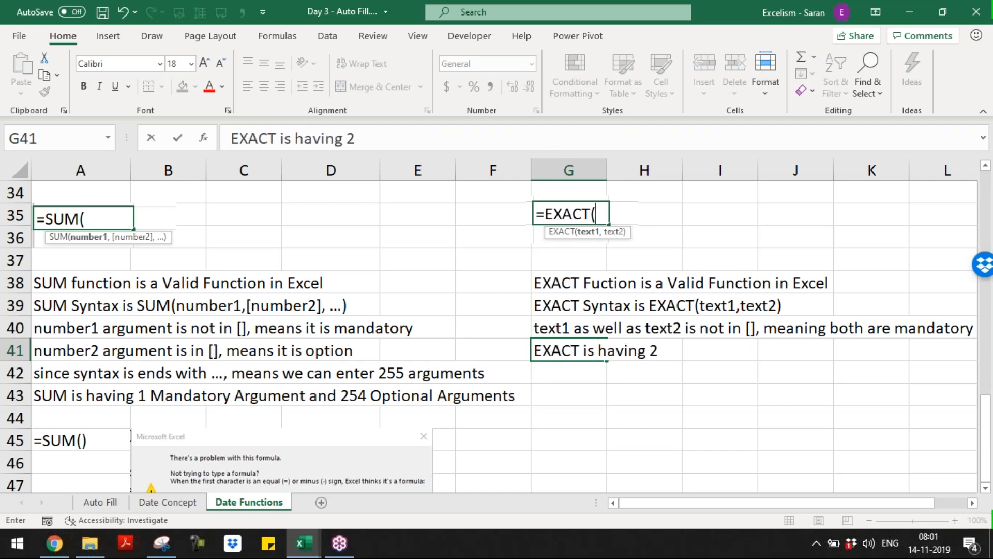
pyautogui.write(' Argument ')
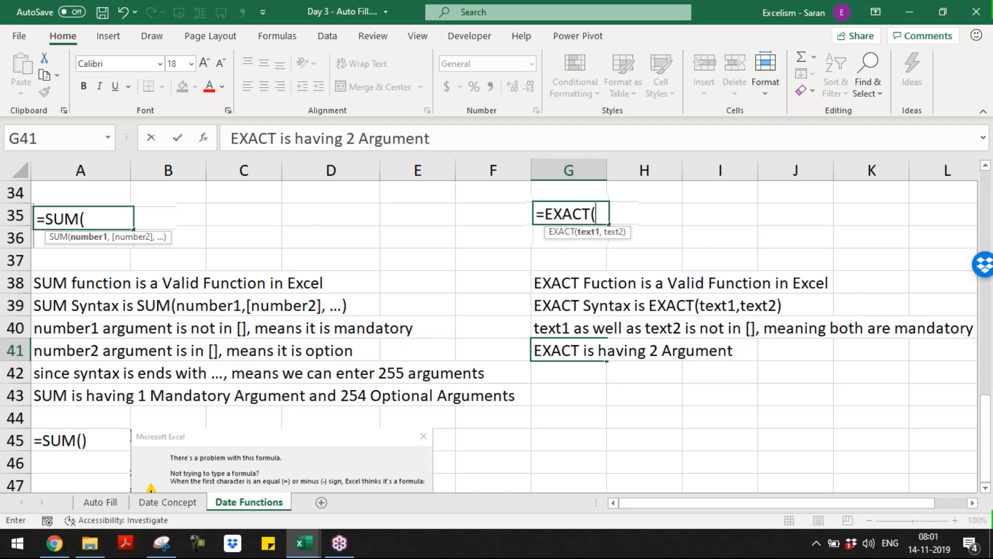
pyautogui.write('and both')
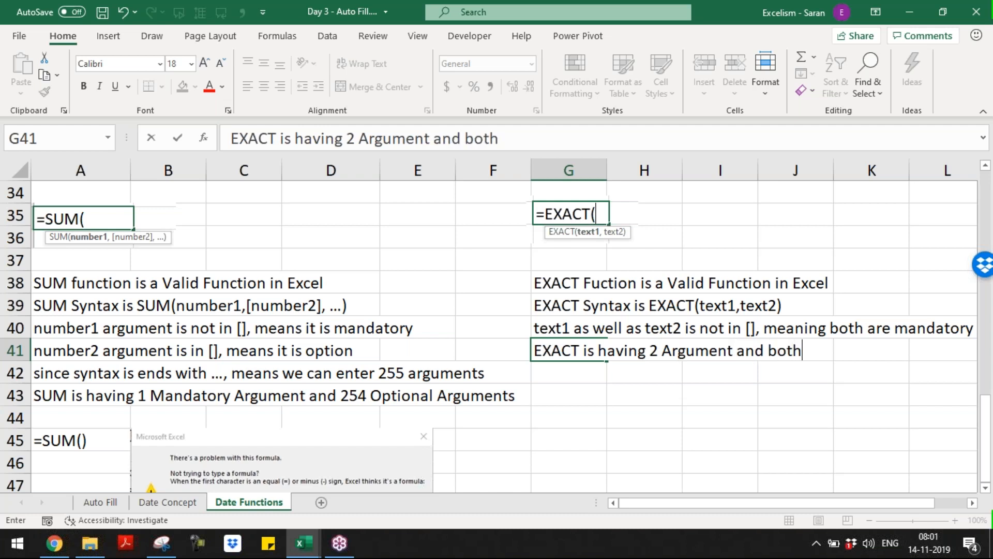
pyautogui.write(' are mandat')
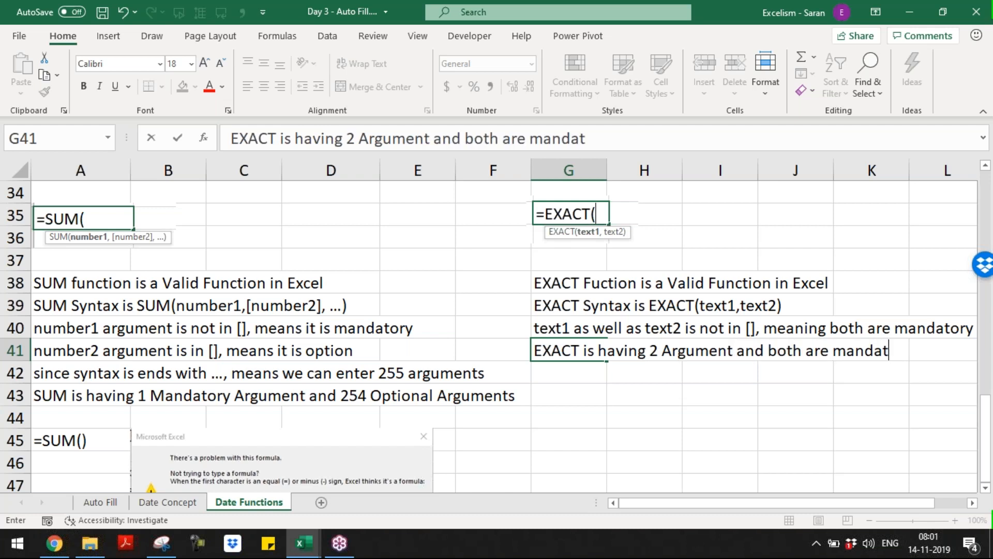
pyautogui.write('ory4')
pyautogui.press('BackSpace')
pyautogui.press('Return')
pyautogui.press('Down')
pyautogui.press('Down')
pyautogui.press('Down')
pyautogui.press('Down')
pyautogui.press('Down')
pyautogui.press('Down')
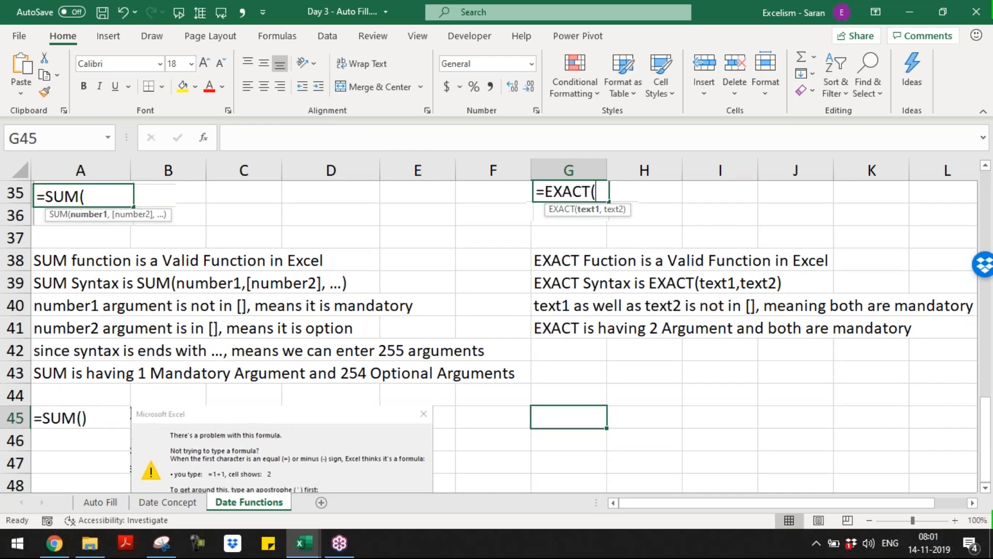
# Enter =EXACT("A","B") in G45
pyautogui.press('Down')
pyautogui.press('Down')
pyautogui.press('Up')
pyautogui.press('Up')
pyautogui.press('Up')
pyautogui.press('Up')
pyautogui.press('Up')
pyautogui.press('Up')
pyautogui.press('Down')
pyautogui.press('F2')
pyautogui.write('=su')
pyautogui.press('BackSpace')
pyautogui.press('BackSpace')
pyautogui.write('ex')
pyautogui.press('Tab')
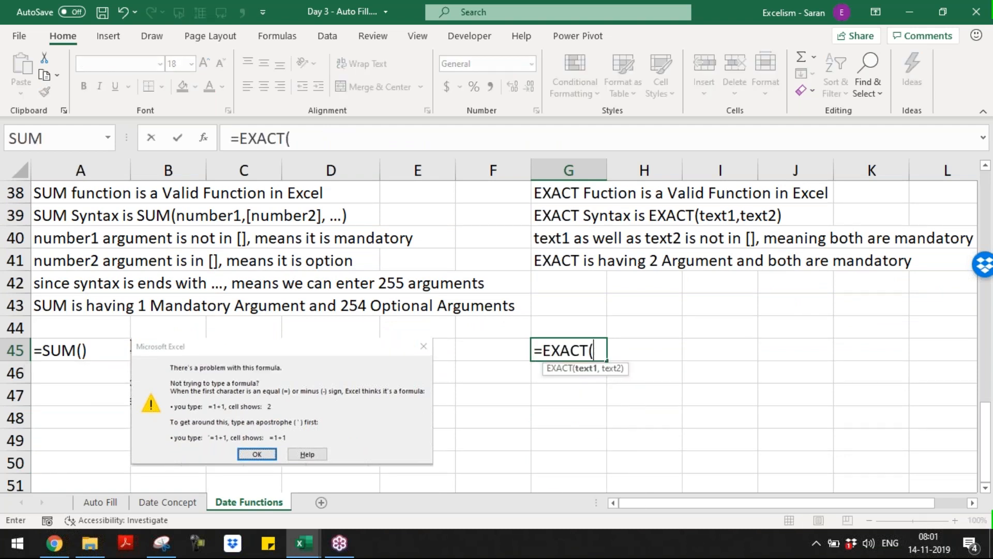
pyautogui.write('"A","B"')
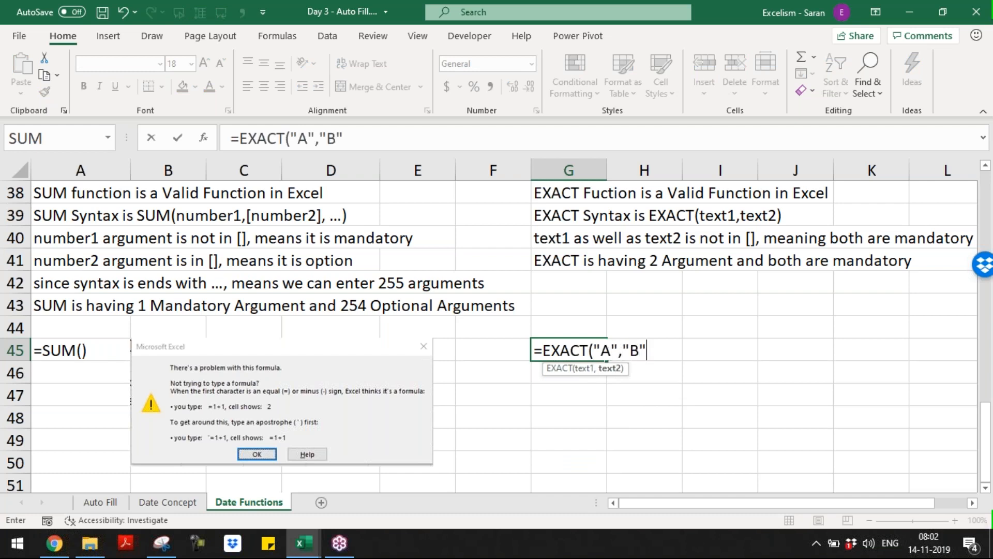
pyautogui.write(')')
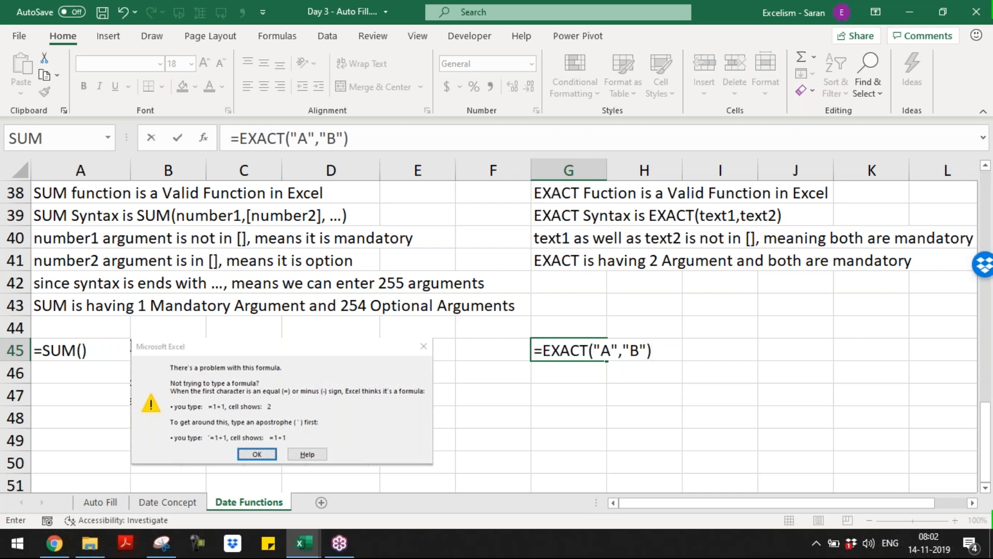
pyautogui.press('Return')
# Cut G45 down to =EXACT("A") to trigger the too-few-arguments error
pyautogui.press('Up')
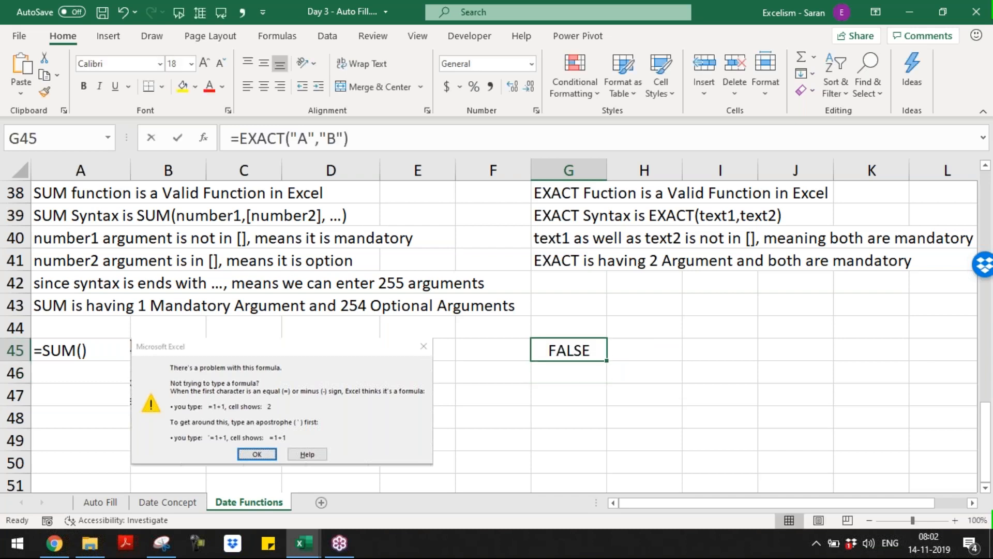
pyautogui.press('F2')
pyautogui.press('BackSpace')
pyautogui.press('BackSpace')
pyautogui.press('BackSpace')
pyautogui.press('BackSpace')
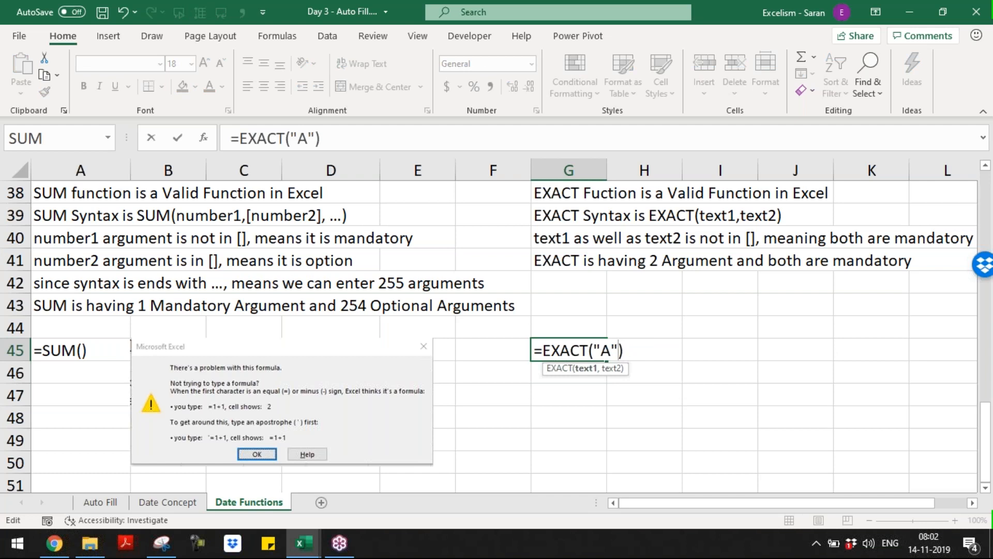
pyautogui.press('Return')
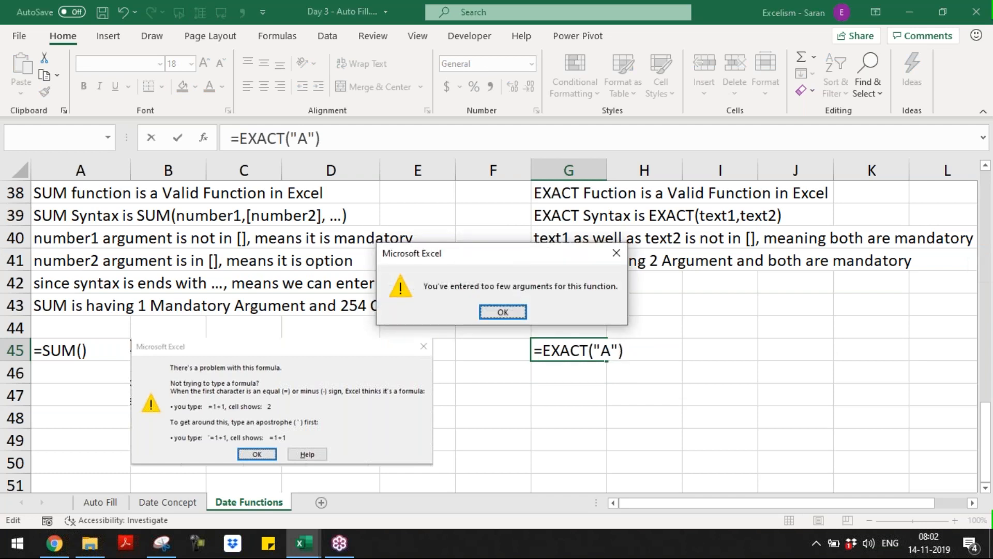
# Snip the 'You've entered too few arguments' error message
pyautogui.click(162, 543)
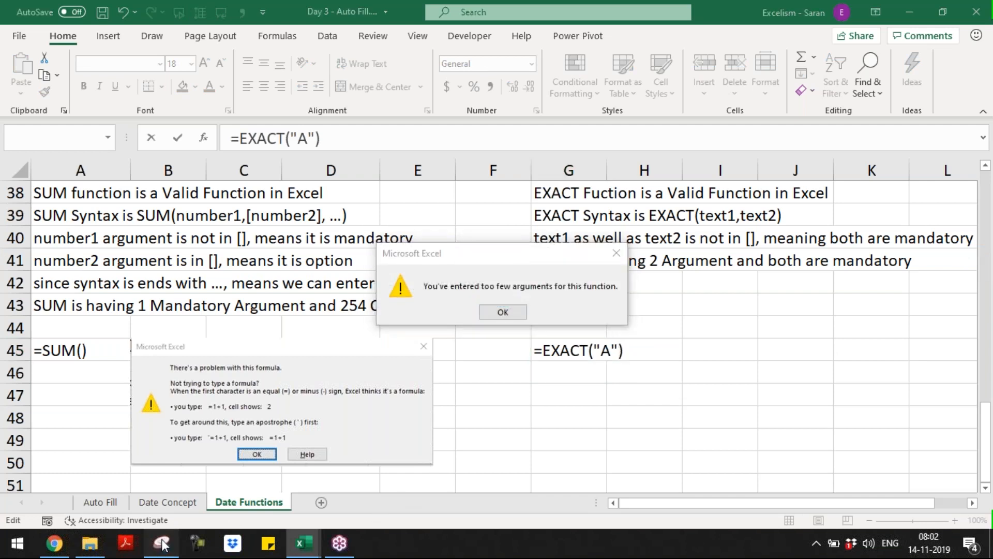
pyautogui.click(448, 246)
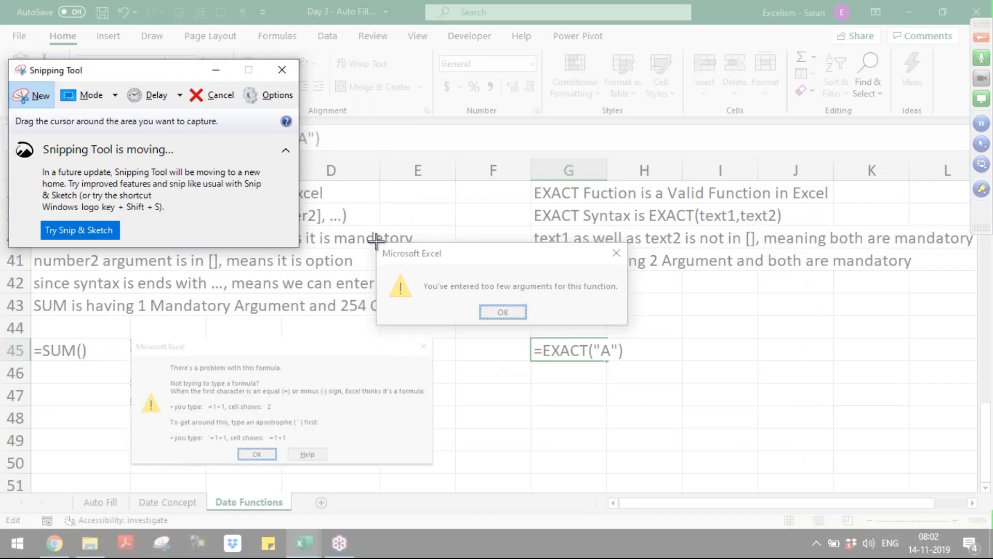
pyautogui.moveTo(377, 242); pyautogui.dragTo(632, 328)
pyautogui.hotkey('alt', 'Tab')
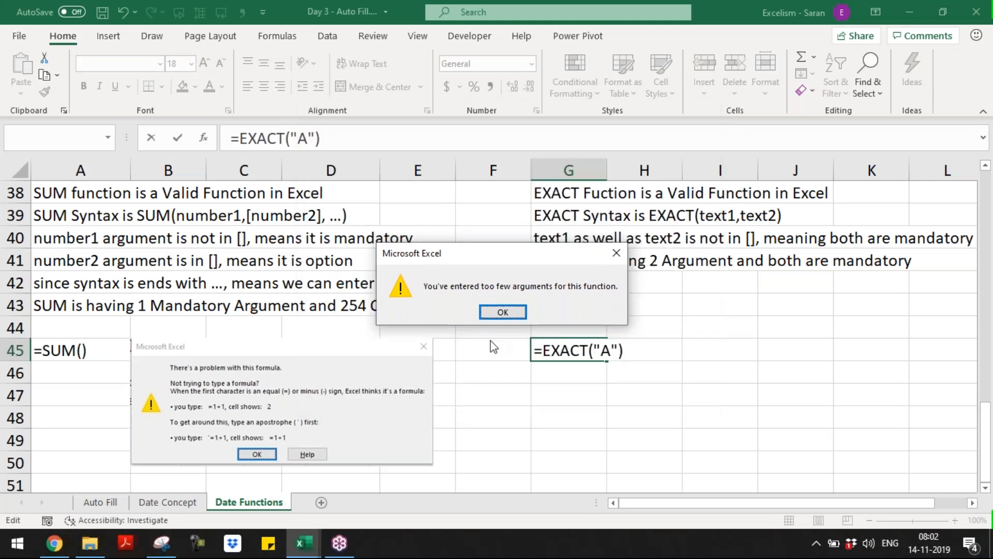
# Keep =EXACT("A") as text in G45 and paste the error snip beneath it
pyautogui.click(511, 314)
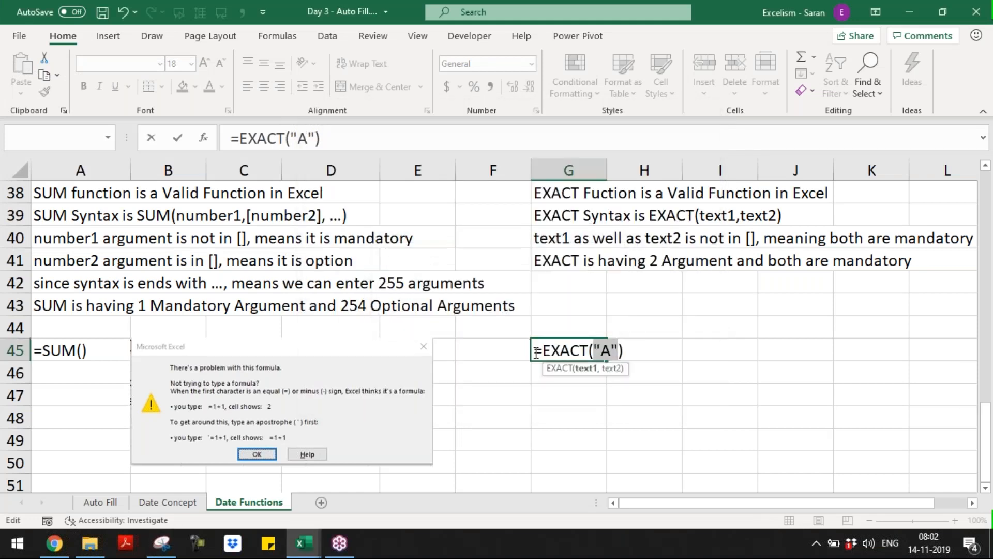
pyautogui.write("'")
pyautogui.press('Return')
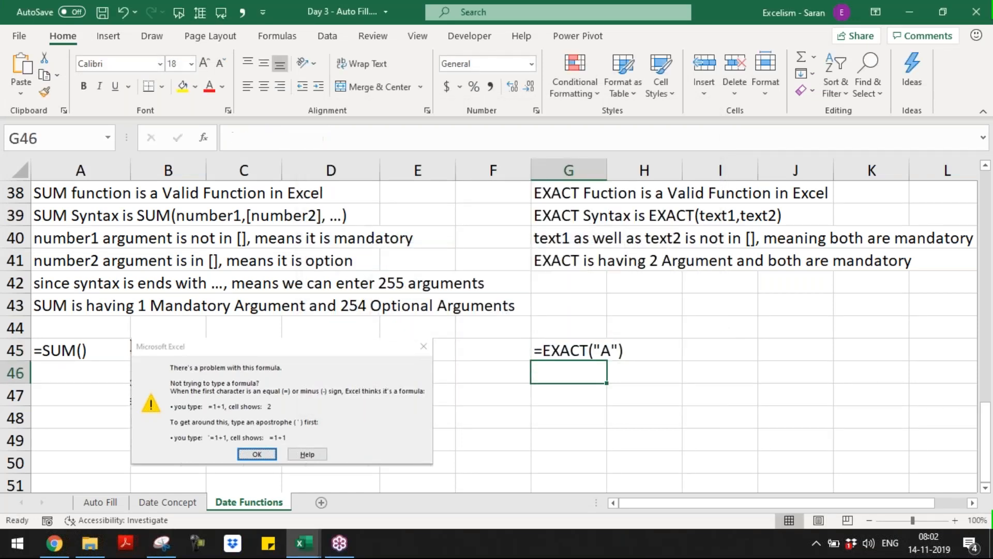
pyautogui.hotkey('ctrl', 'v')
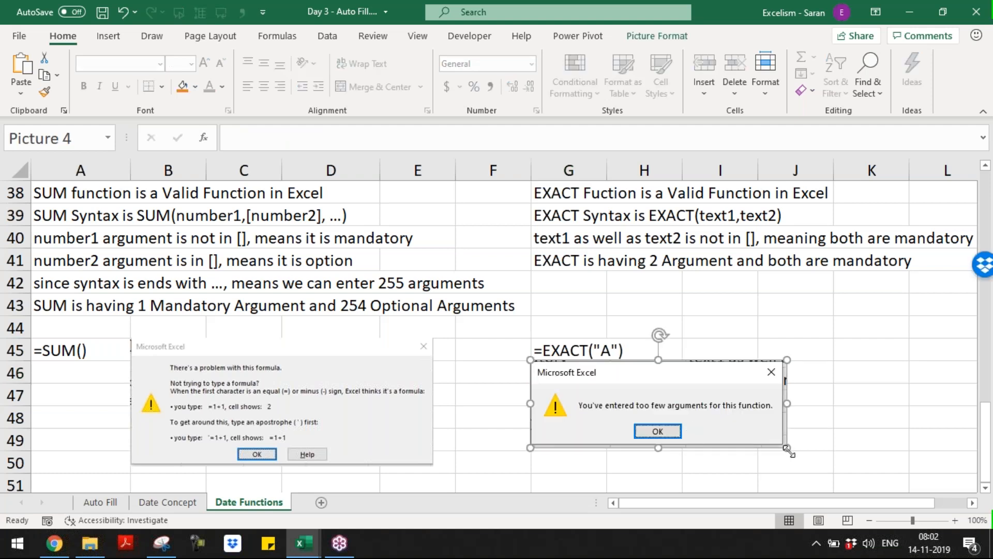
pyautogui.moveTo(787, 448); pyautogui.dragTo(750, 436)
pyautogui.moveTo(674, 414); pyautogui.dragTo(673, 420)
pyautogui.click(793, 348)
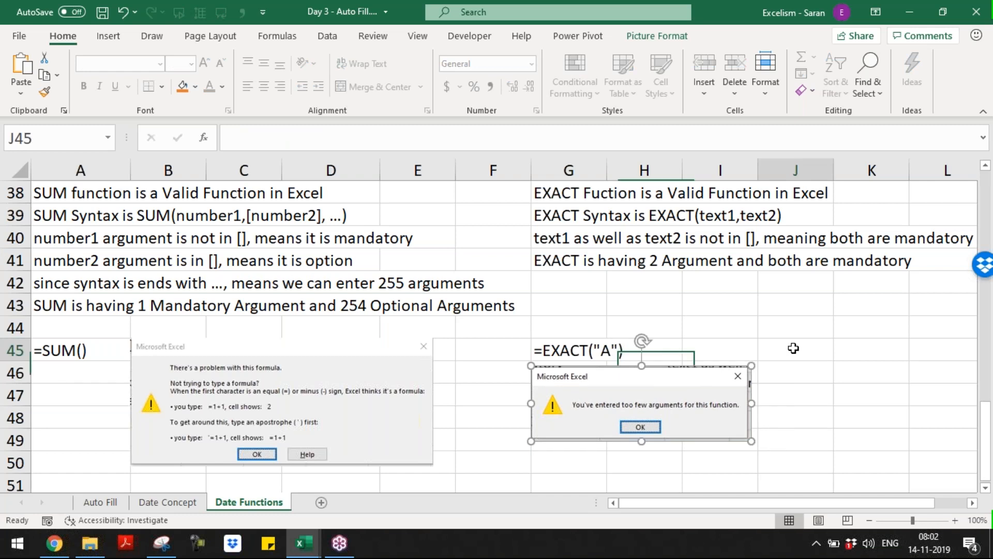
# Enter =EXACT("A","B","C") in J45 to trigger the too-many-arguments error
pyautogui.write('=ex')
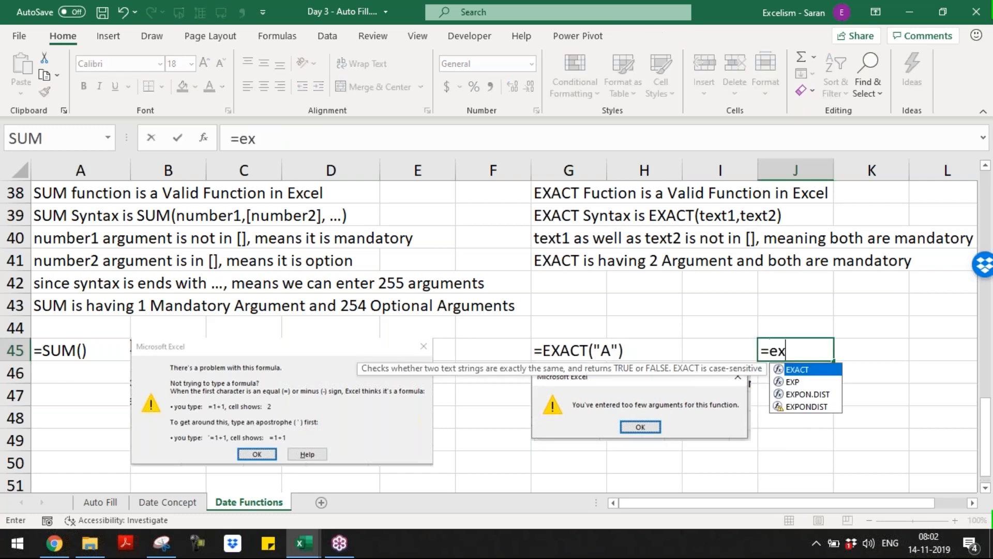
pyautogui.press('Tab')
pyautogui.write('"A","B"')
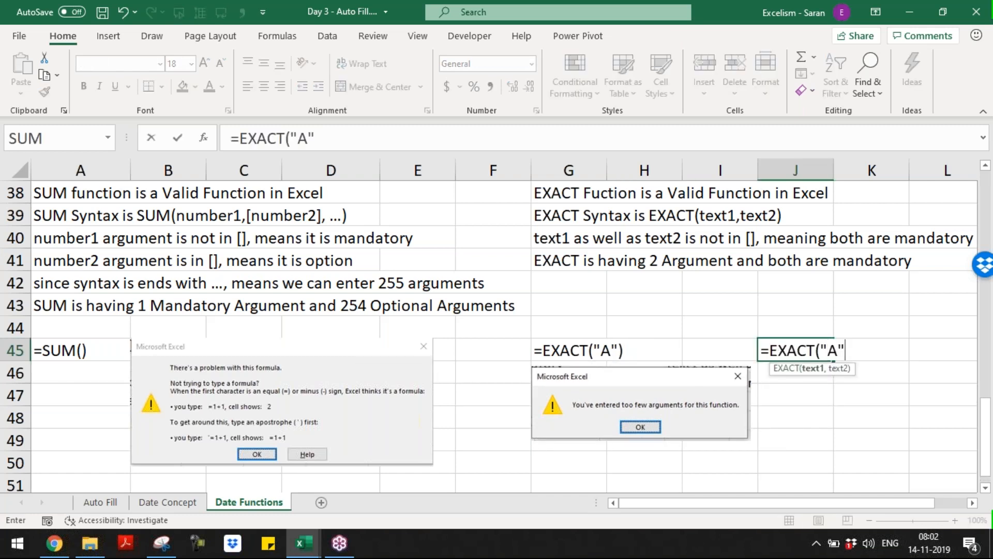
pyautogui.write(',"B",')
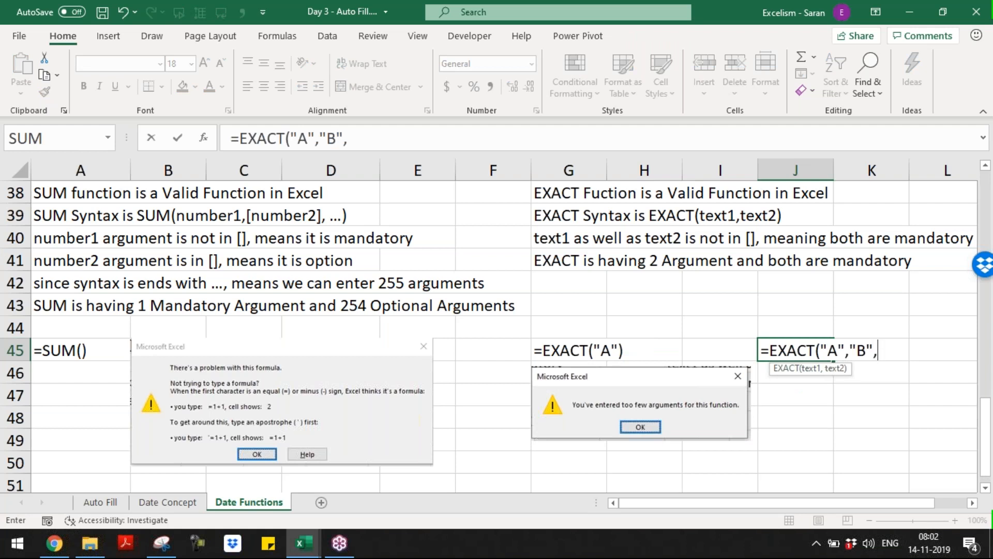
pyautogui.write('C")')
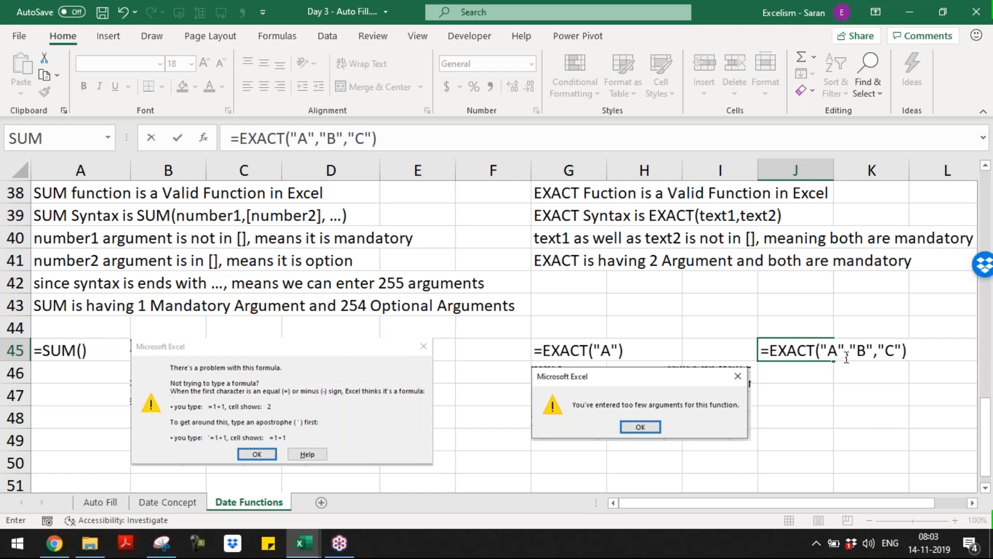
pyautogui.press('Return')
# Snip the too-many-arguments error dialog with the Snipping Tool
pyautogui.click(161, 543)
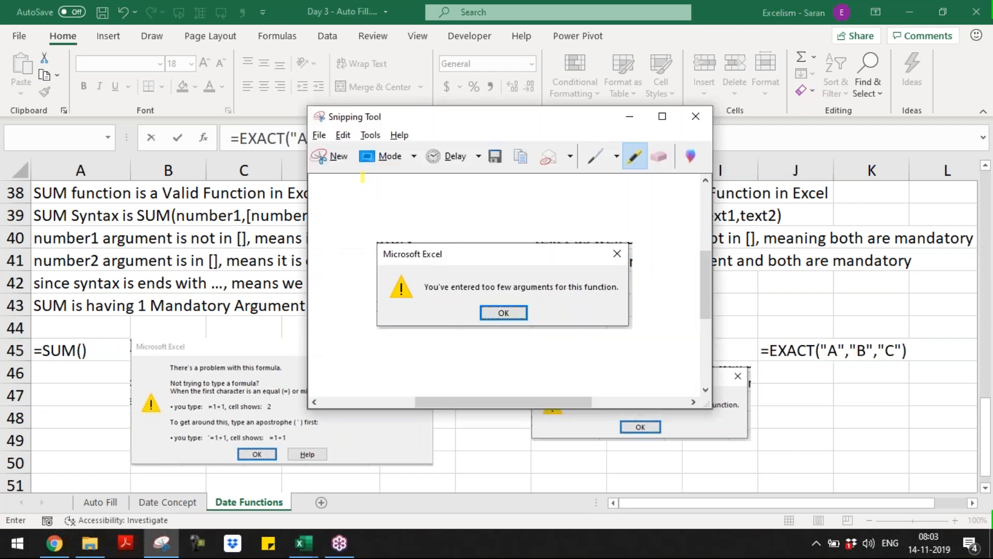
pyautogui.click(337, 164)
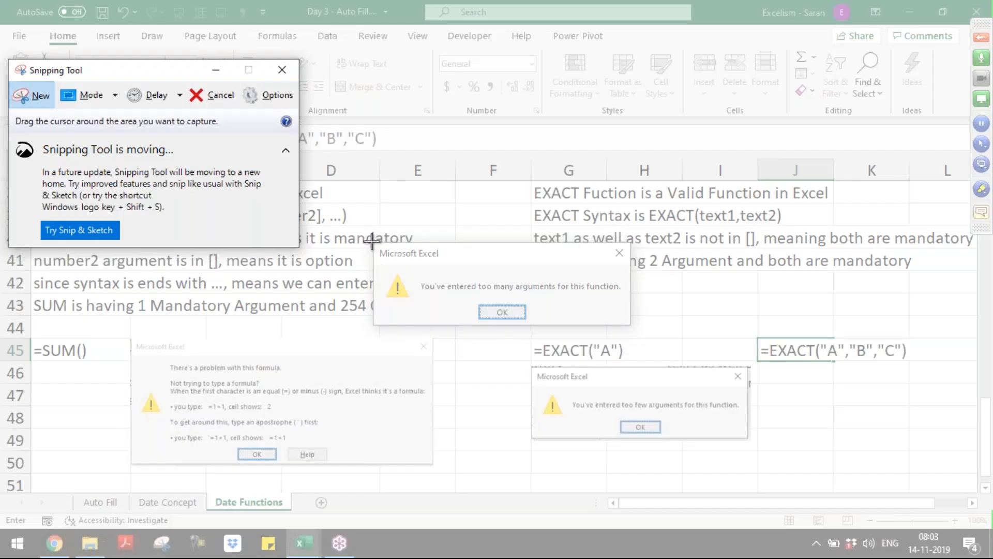
pyautogui.moveTo(371, 240); pyautogui.dragTo(632, 328)
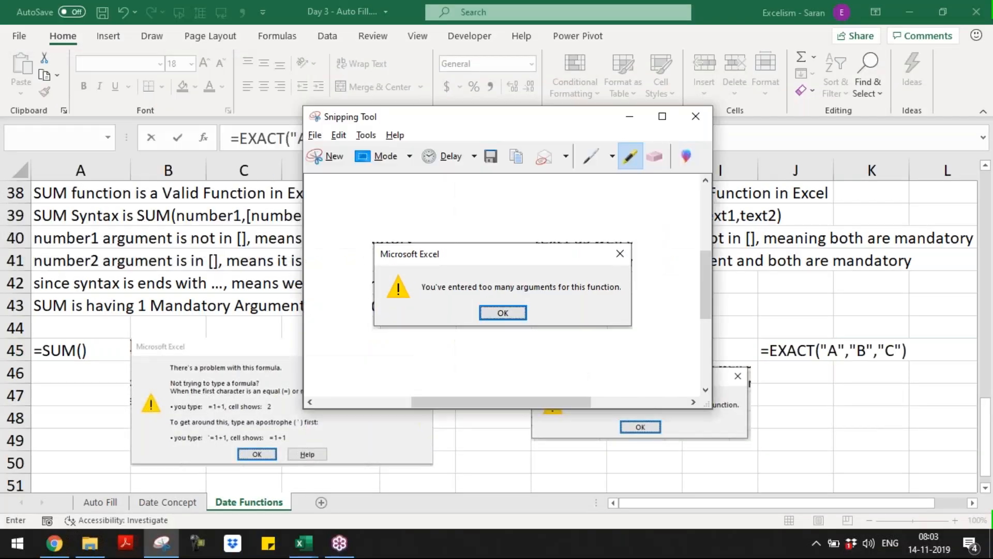
pyautogui.hotkey('alt', 'Tab')
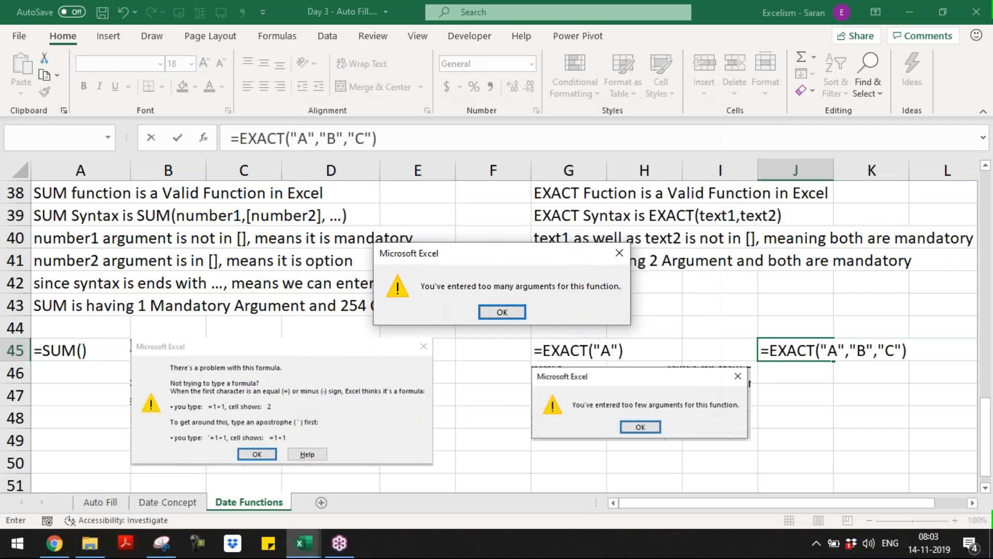
# Keep the J45 formula as apostrophe-prefixed text and paste the snip beneath it
pyautogui.press('Return')
pyautogui.click(764, 355)
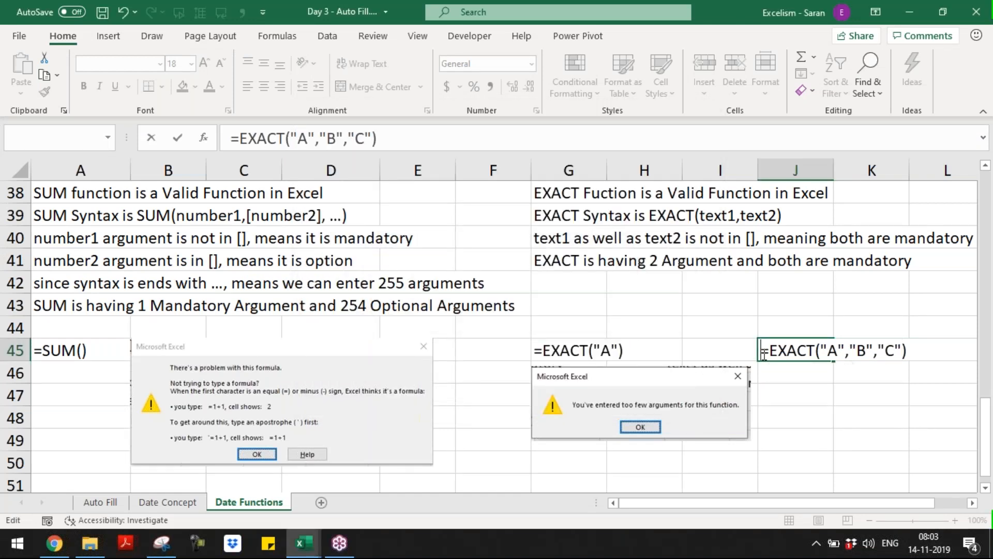
pyautogui.write("'")
pyautogui.press('Return')
pyautogui.hotkey('ctrl', 'v')
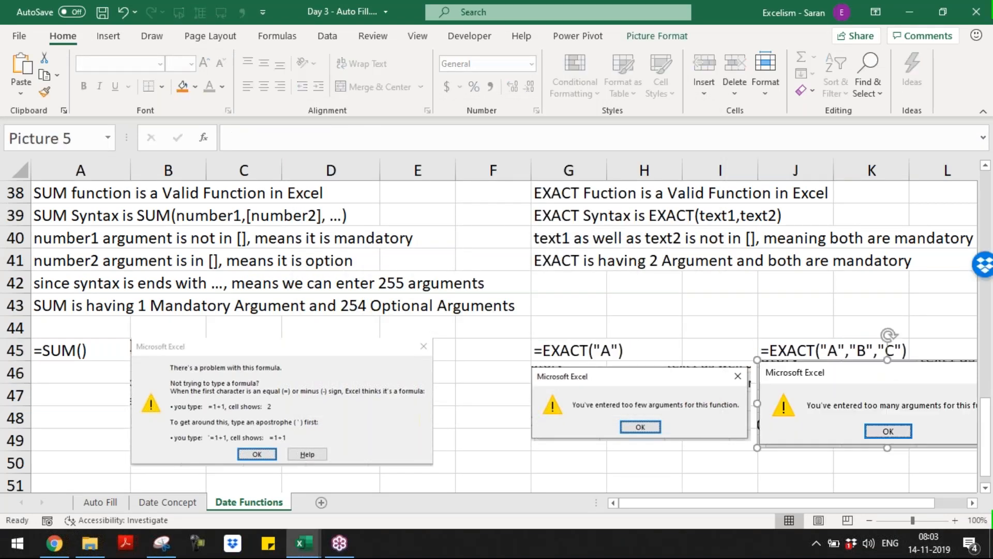
pyautogui.moveTo(758, 449)
pyautogui.mouseDown()
pyautogui.moveTo(814, 432)
pyautogui.moveTo(762, 439)
pyautogui.mouseUp()
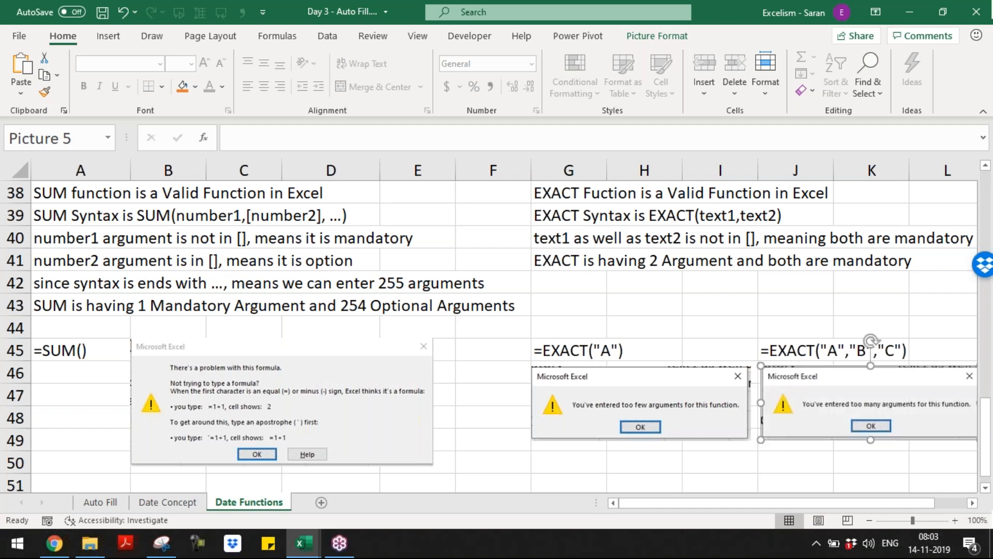
pyautogui.click(709, 463)
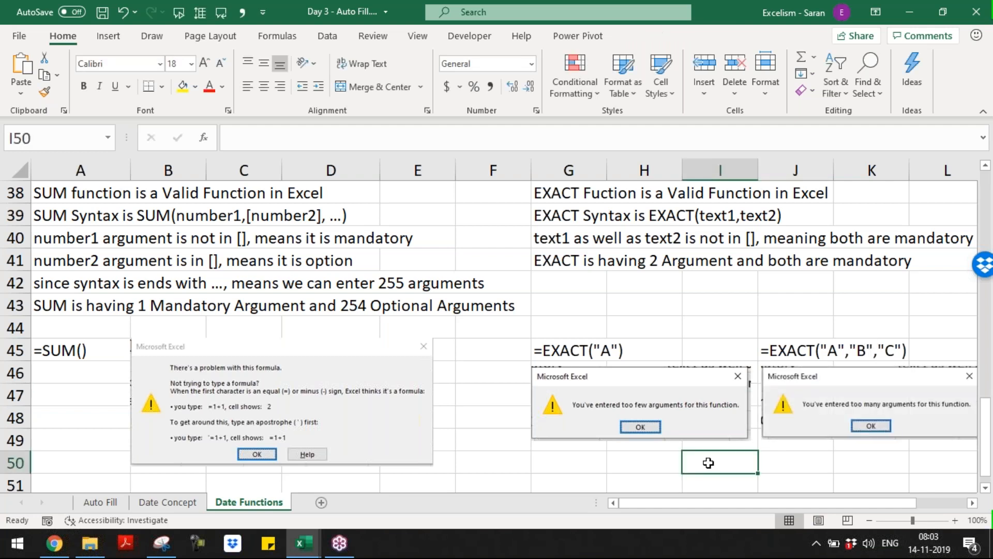
# Replace the picture under =SUM() with a copy of the too-few-arguments screenshot at A46:C48
pyautogui.click(422, 402)
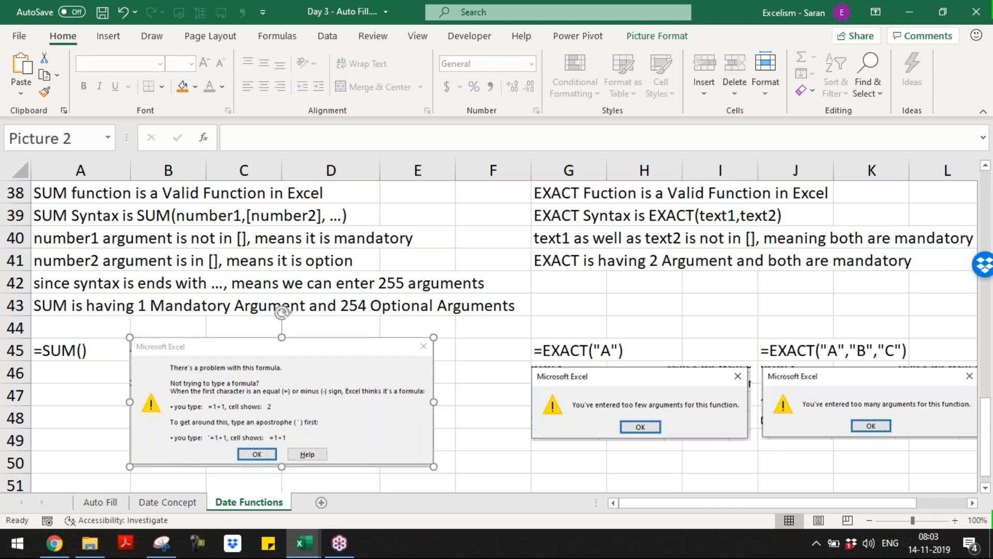
pyautogui.press('Delete')
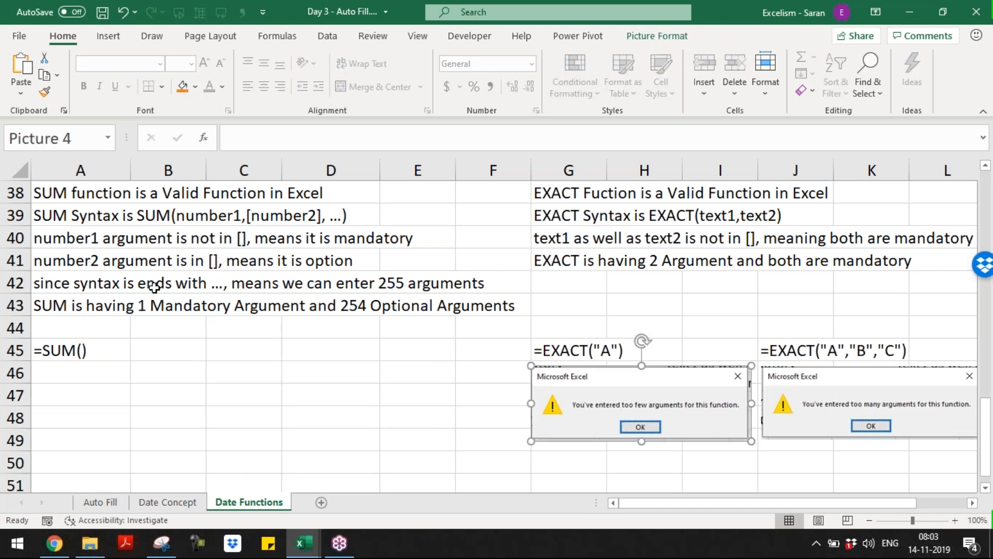
pyautogui.click(152, 348)
pyautogui.hotkey('ctrl', 'v')
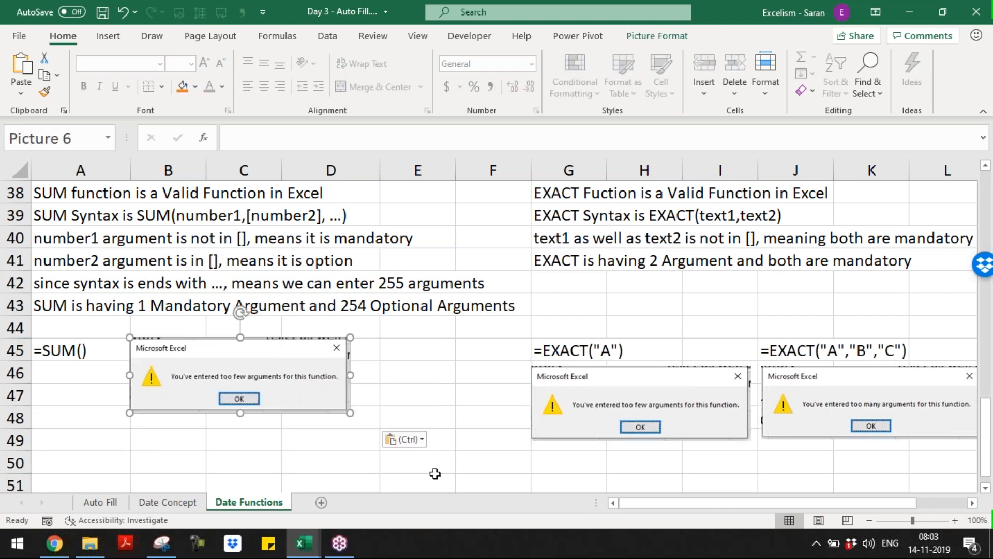
pyautogui.click(321, 449)
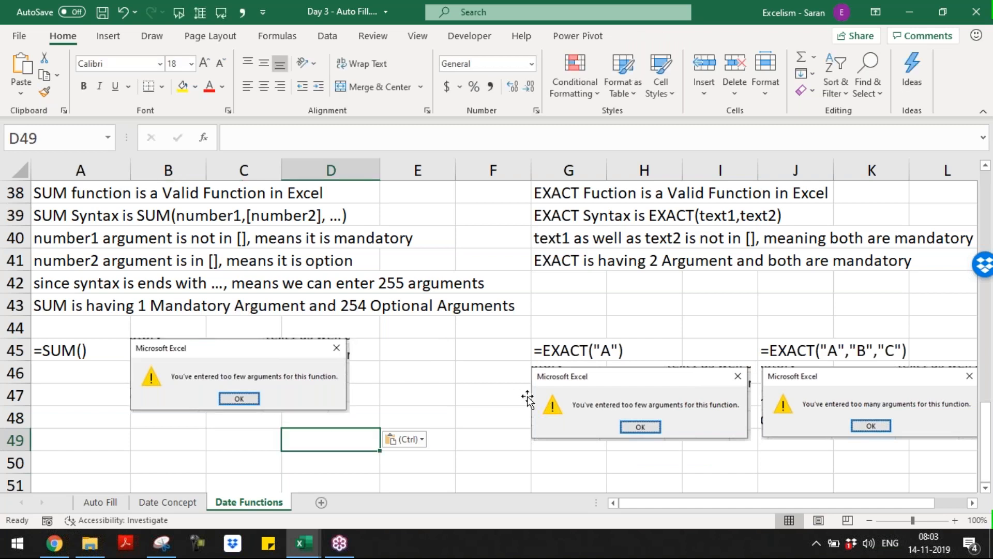
pyautogui.click(560, 349)
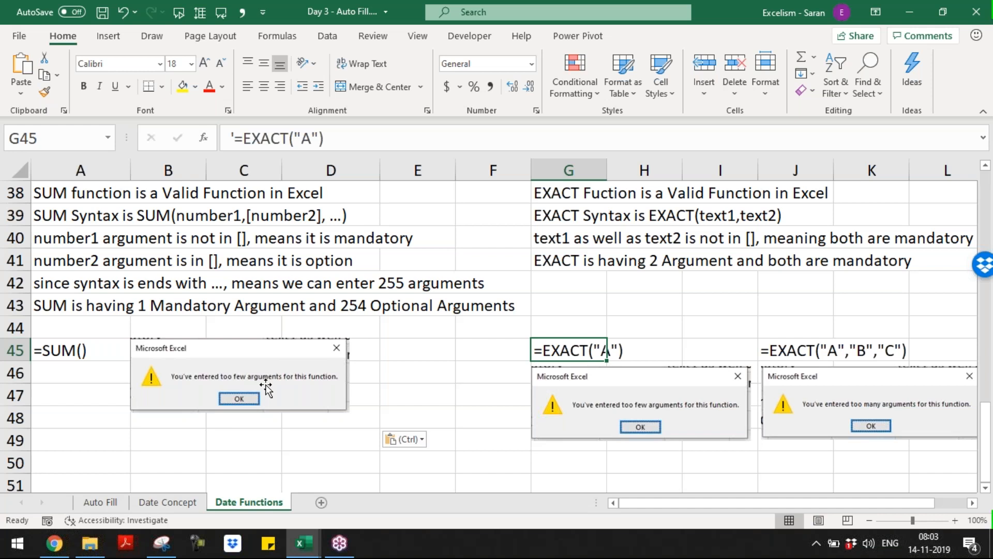
pyautogui.moveTo(249, 356); pyautogui.dragTo(154, 382)
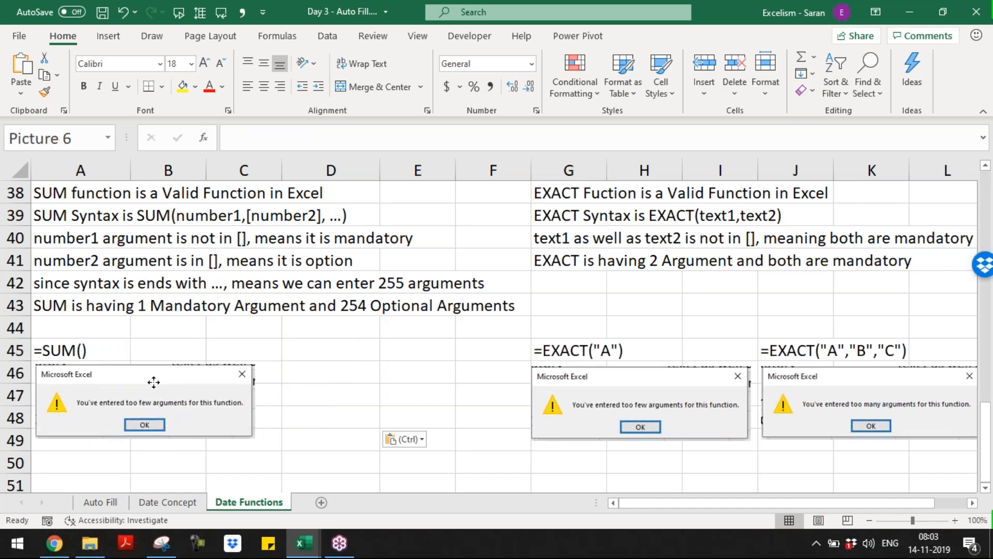
pyautogui.click(401, 394)
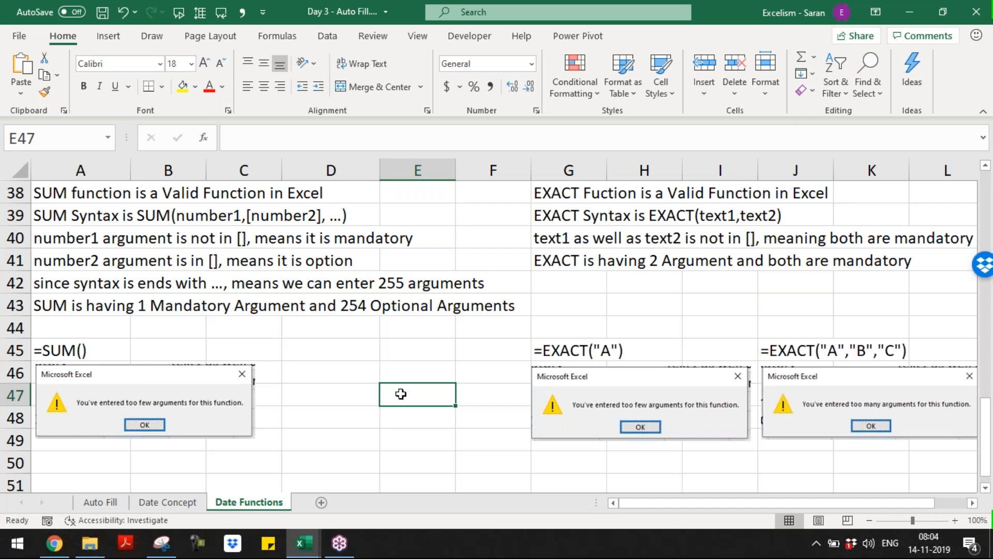
# Type the heading 'Excel Formula displays pop-up in ONLY two instances:' in A51
pyautogui.press('Home')
pyautogui.press('Down')
pyautogui.press('Down')
pyautogui.press('Down')
pyautogui.press('Down')
pyautogui.press('Down')
pyautogui.press('Down')
pyautogui.press('Down')
pyautogui.press('Down')
pyautogui.press('Down')
pyautogui.press('Down')
pyautogui.press('Up')
pyautogui.press('Up')
pyautogui.press('Up')
pyautogui.press('Up')
pyautogui.press('Up')
pyautogui.press('Up')
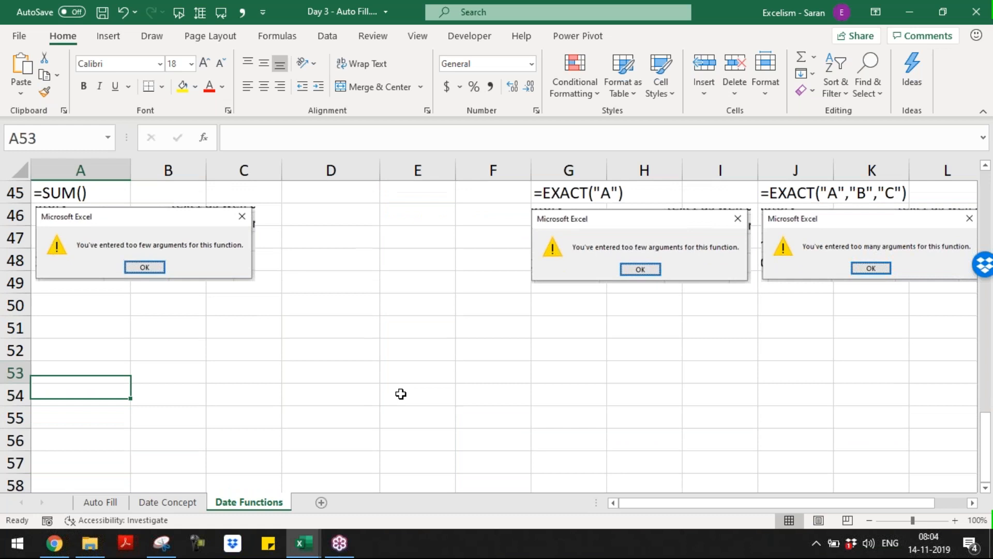
pyautogui.write('E')
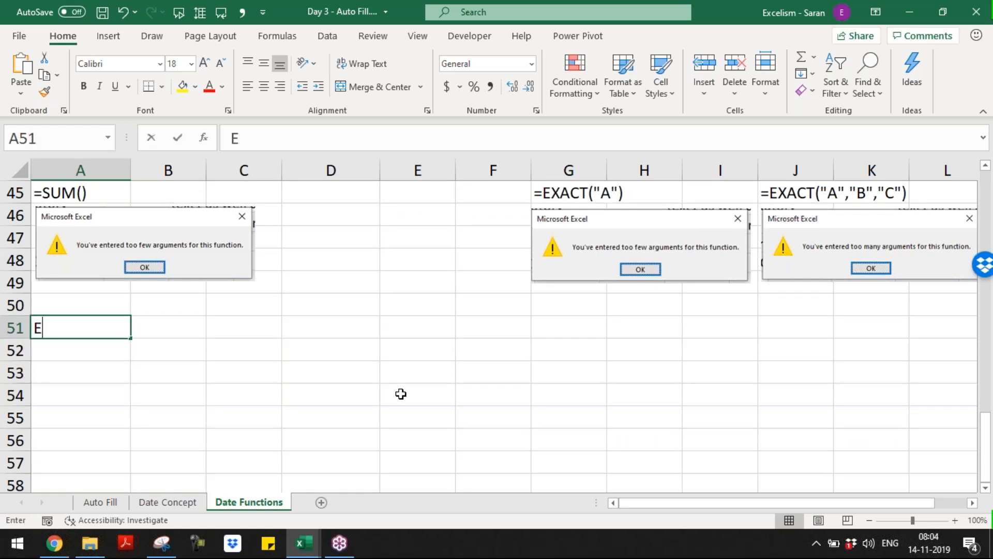
pyautogui.write('xcel Form')
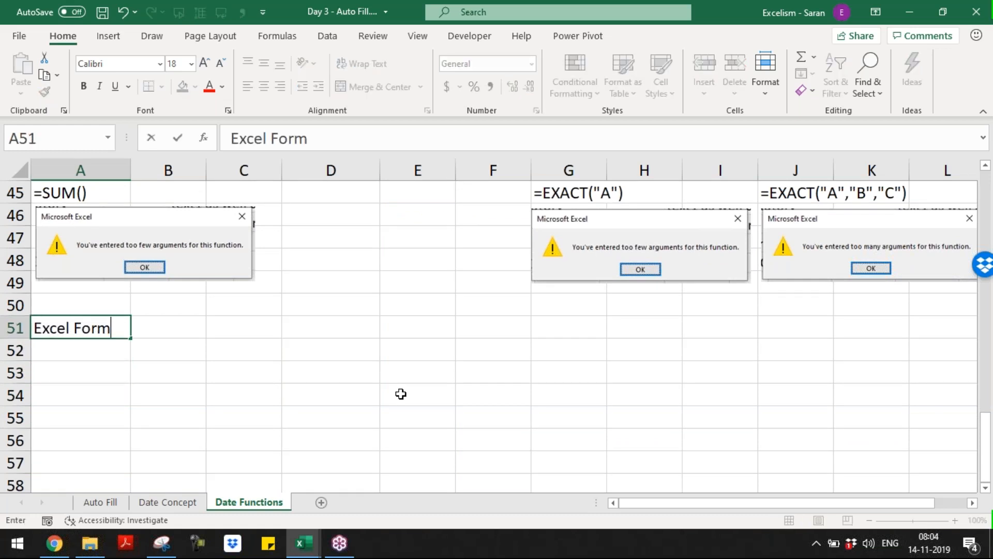
pyautogui.write('ula dispays w')
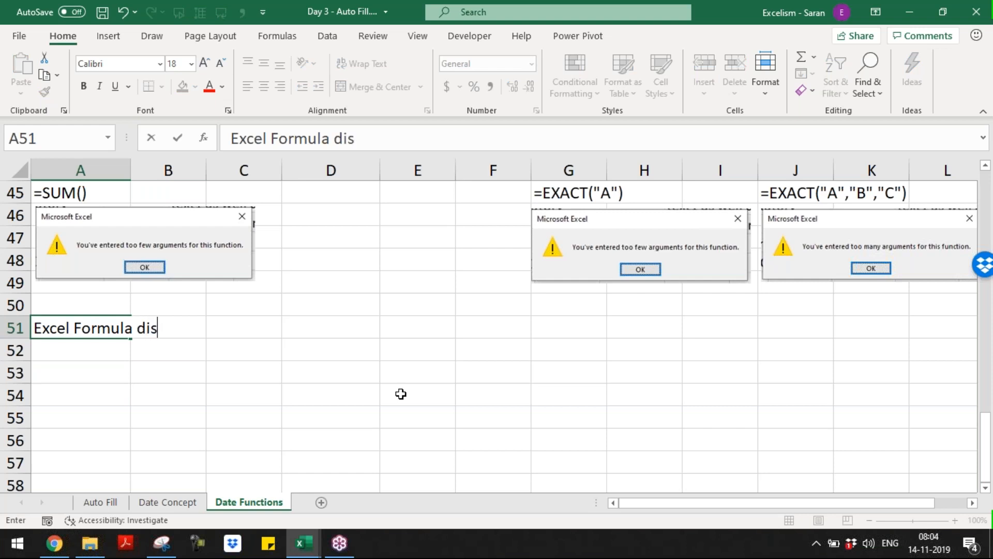
pyautogui.press('BackSpace')
pyautogui.press('BackSpace')
pyautogui.write('pop-up in ON')
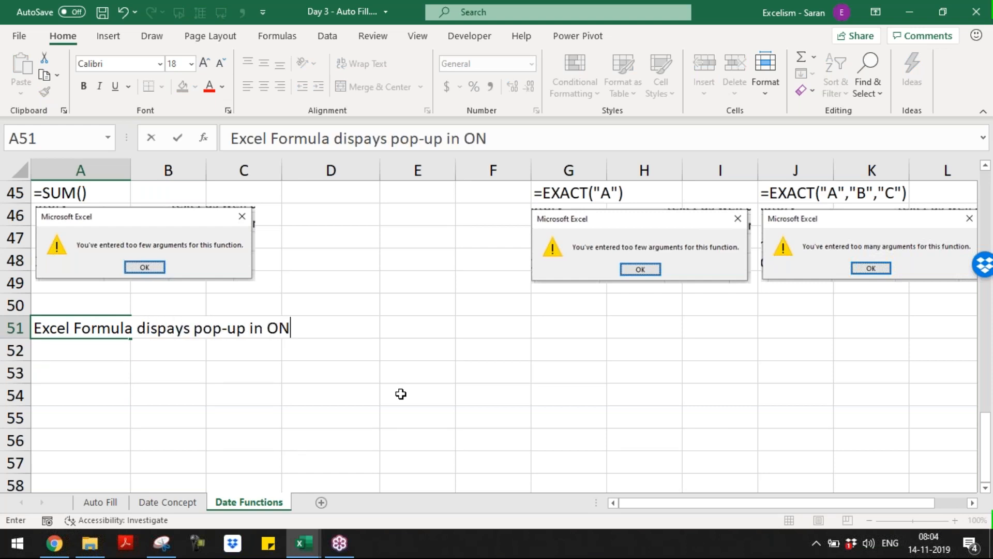
pyautogui.write('LY two inst')
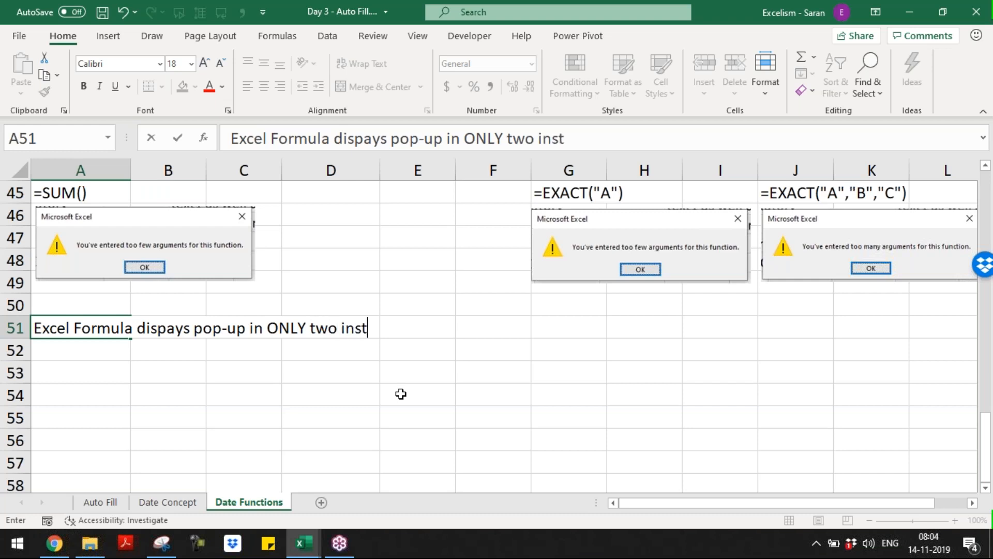
pyautogui.write('ances:')
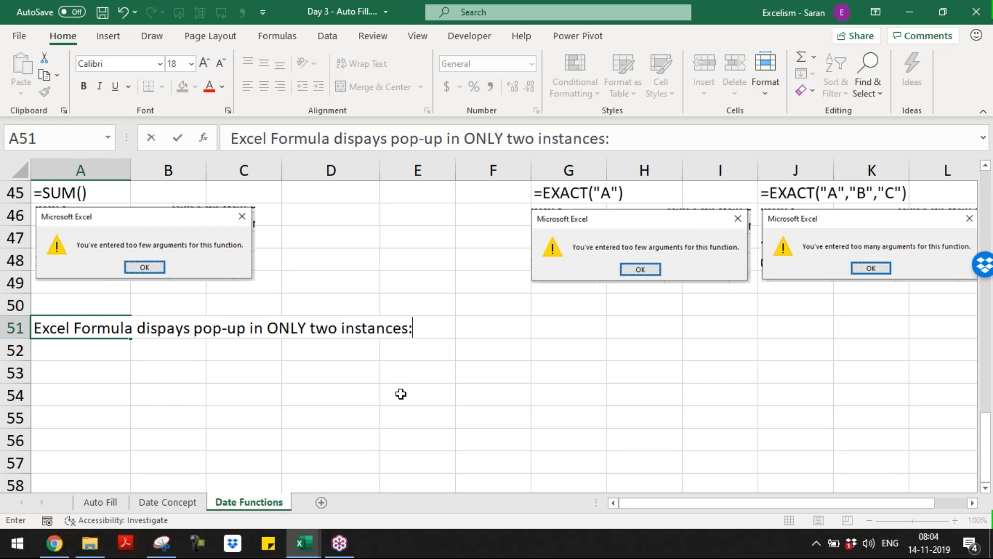
pyautogui.press('Return')
# Add case '1. In case of less arguments entered than mandatory' in A52
pyautogui.write('1.')
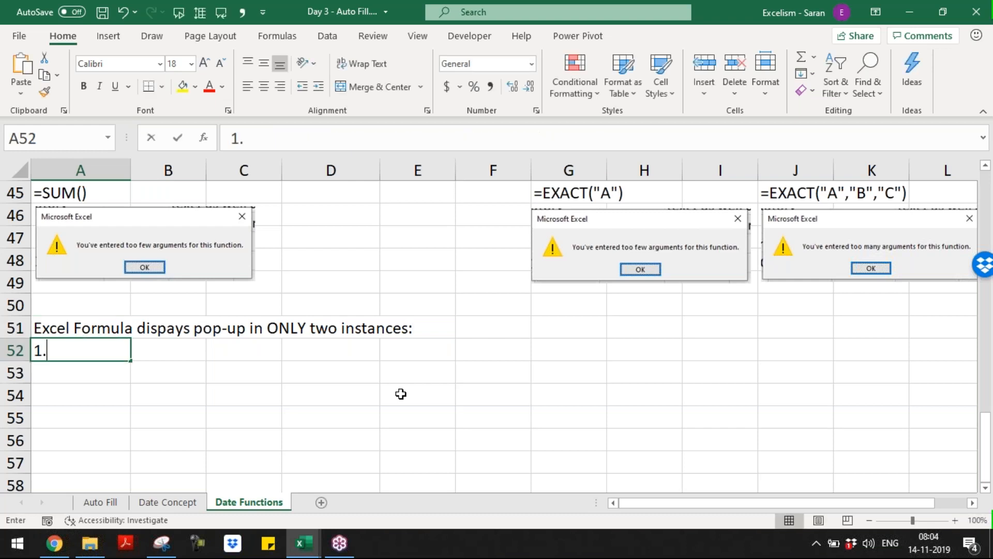
pyautogui.write(' I')
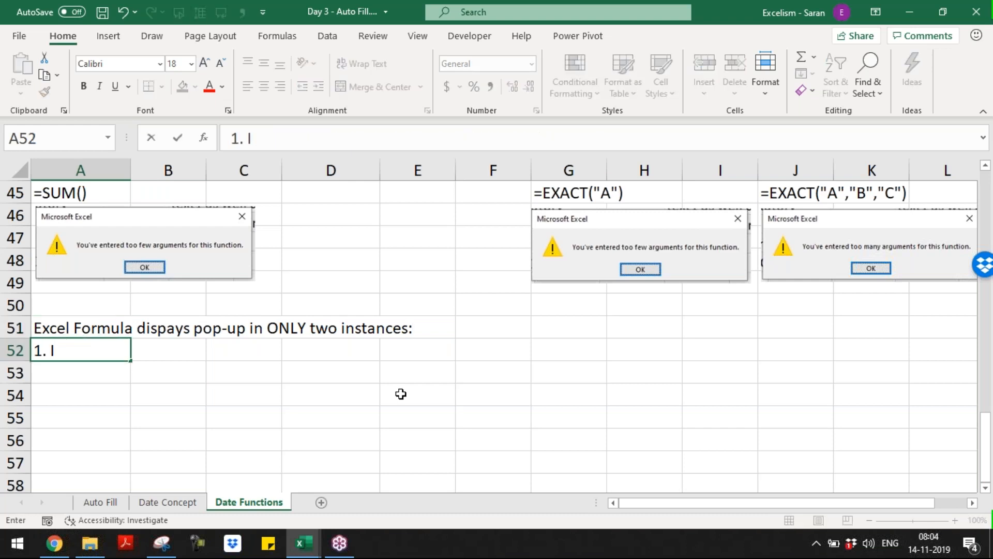
pyautogui.write('n case of')
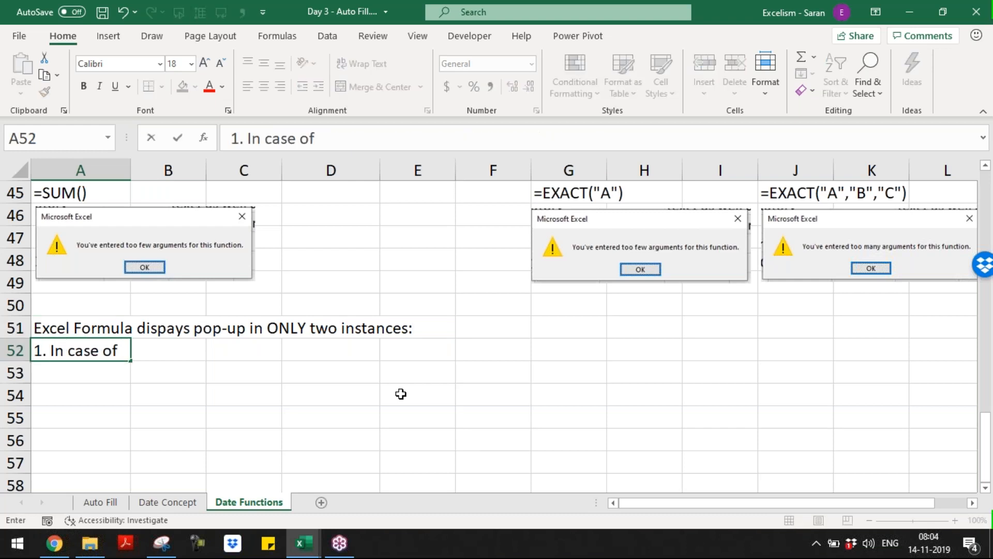
pyautogui.write(' less aru')
pyautogui.press('BackSpace')
pyautogui.write('rgum')
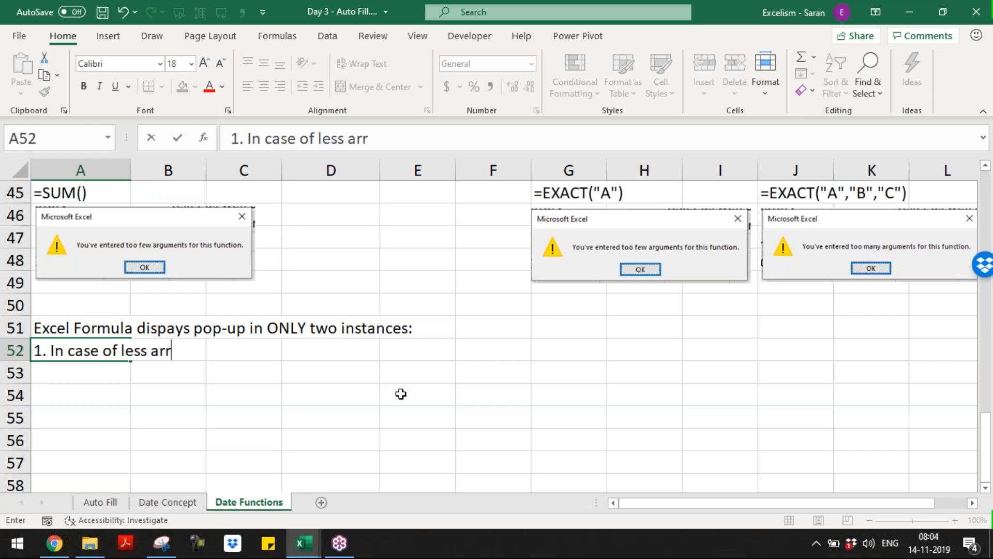
pyautogui.press('BackSpace')
pyautogui.press('BackSpace')
pyautogui.press('BackSpace')
pyautogui.press('BackSpace')
pyautogui.write('guments th')
pyautogui.press('BackSpace')
pyautogui.press('BackSpace')
pyautogui.write('entered than ')
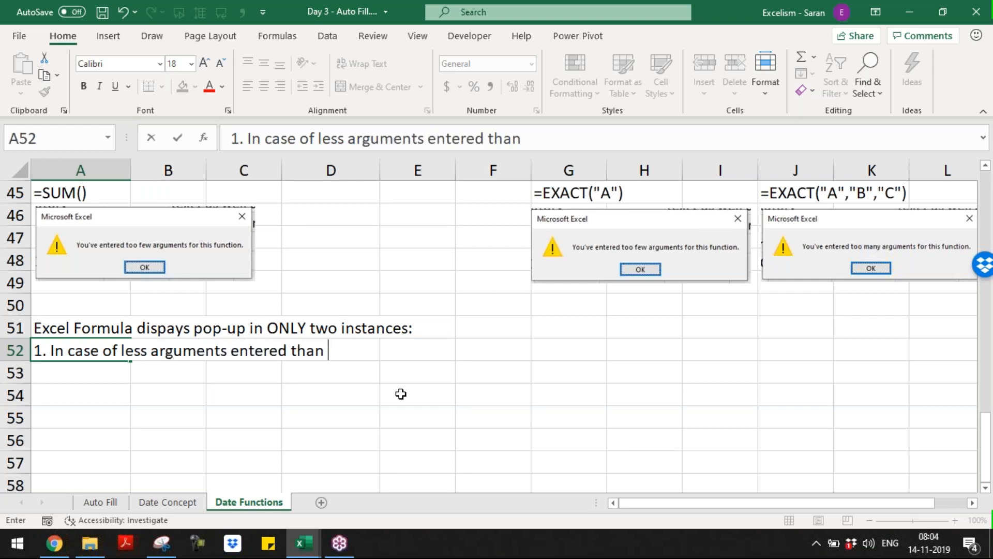
pyautogui.write('mandatory mi')
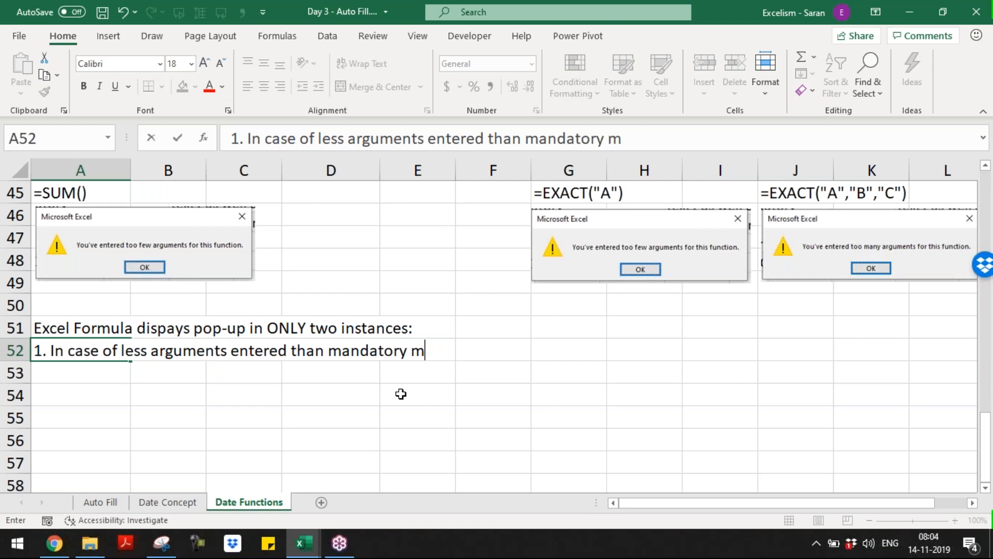
pyautogui.press('BackSpace')
pyautogui.press('BackSpace')
pyautogui.press('BackSpace')
pyautogui.press('Return')
# Add case '2. In case of more arguments entered than mandatory' in A53
pyautogui.write('2')
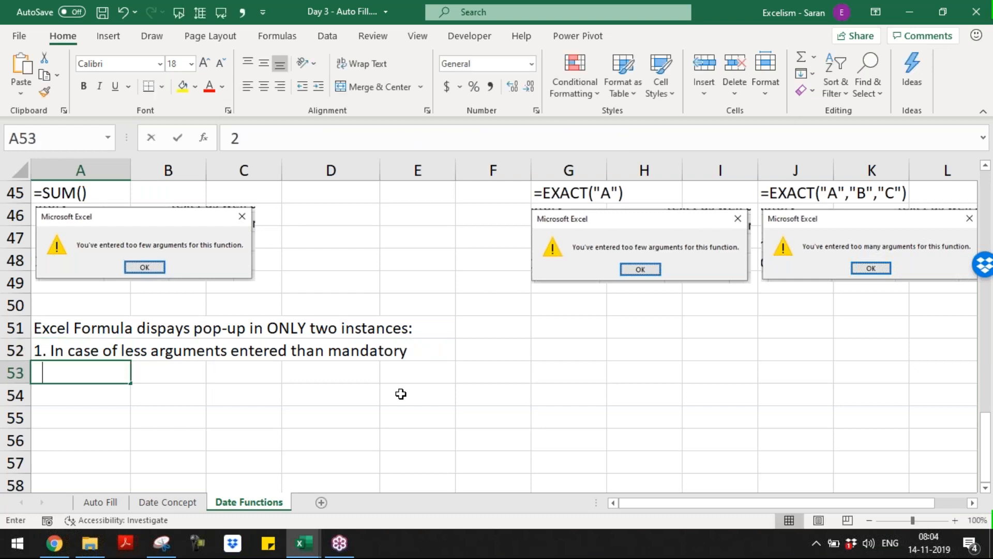
pyautogui.write('. In case of mo')
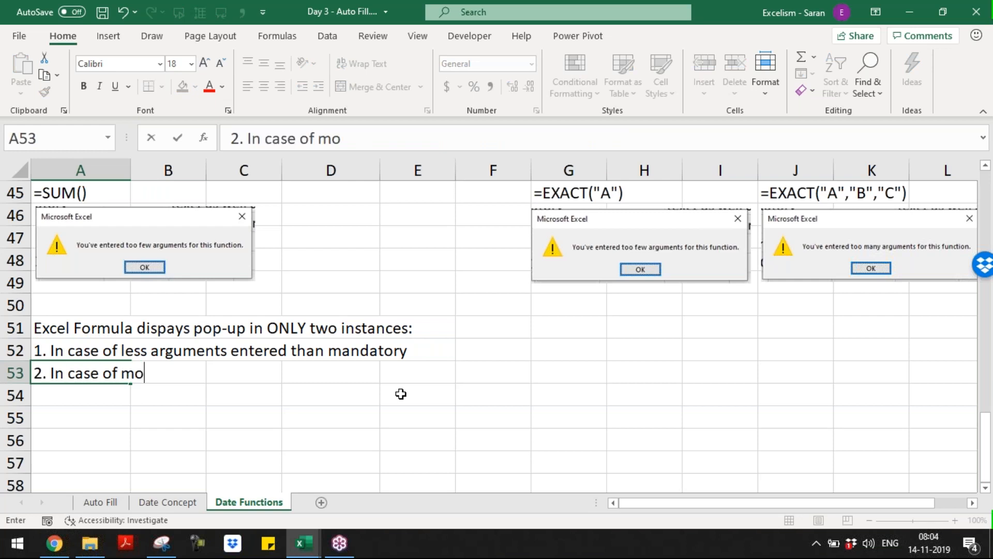
pyautogui.write('re argume')
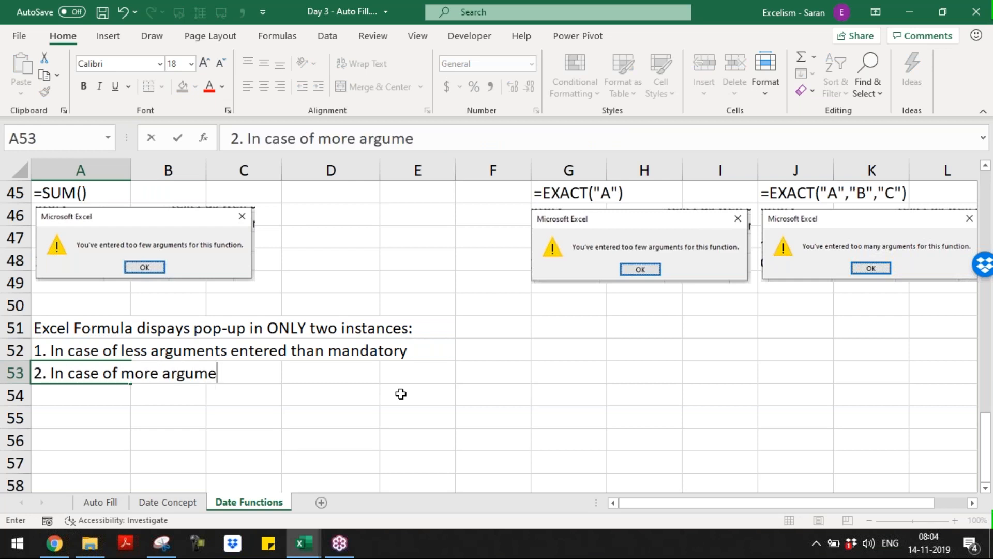
pyautogui.write('nts entered th')
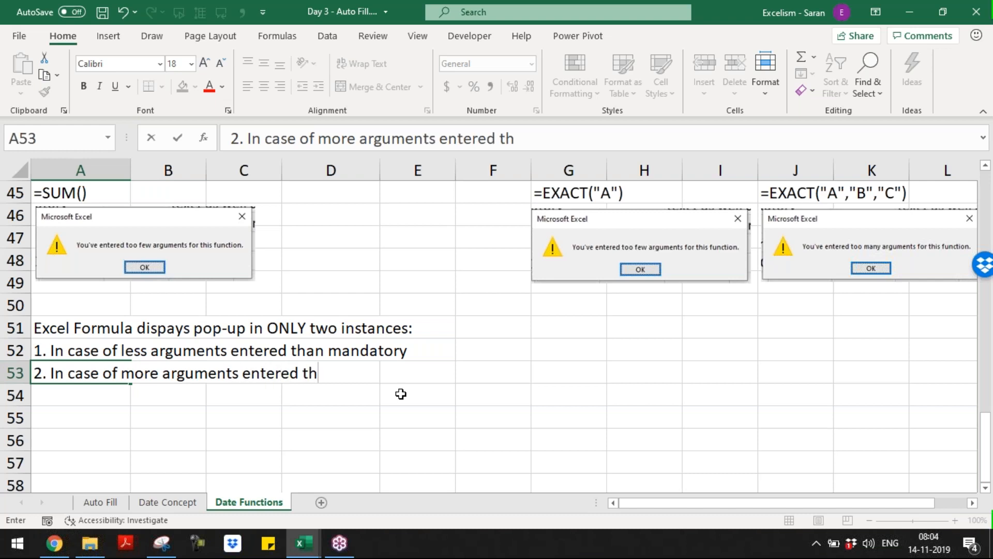
pyautogui.write('an mandatory')
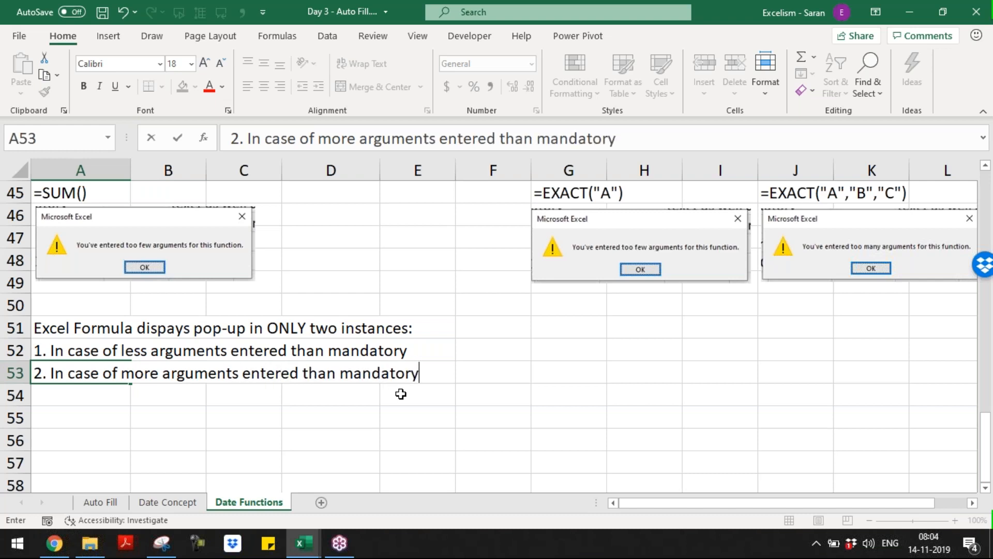
pyautogui.press('Return')
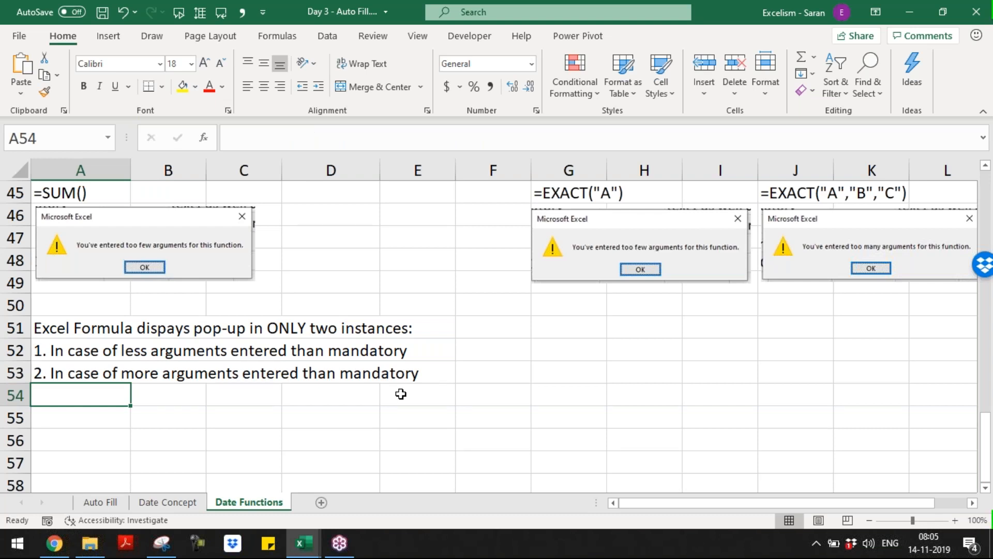
# Insert a blank row at row 9, after the eighth rule
pyautogui.press('Down')
pyautogui.press('Up')
pyautogui.press('Up')
pyautogui.press('Up')
pyautogui.press('Up')
pyautogui.press('Up')
pyautogui.hotkey('ctrl', 'Home')
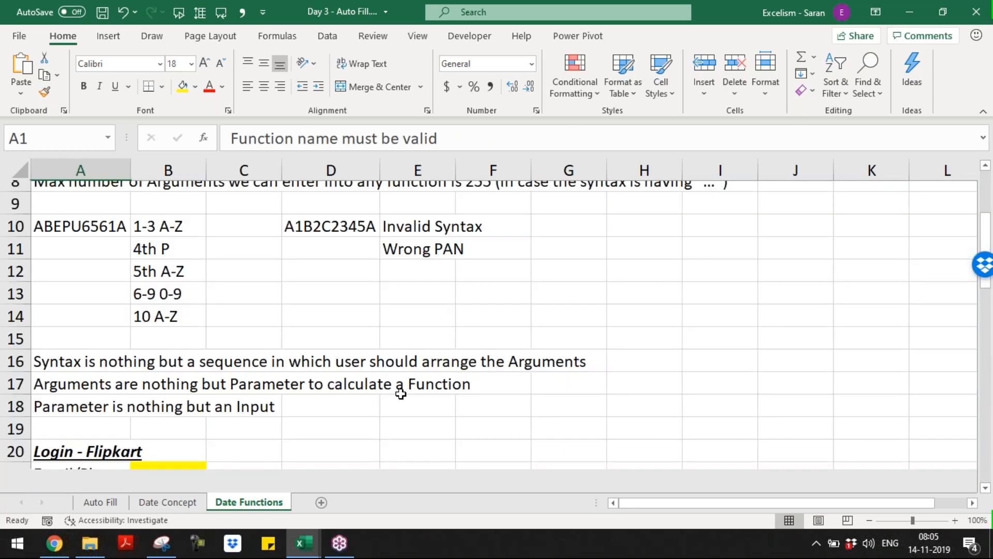
pyautogui.press('Down')
pyautogui.press('Down')
pyautogui.press('Down')
pyautogui.press('Down')
pyautogui.press('Down')
pyautogui.press('Down')
pyautogui.press('Down')
pyautogui.press('Down')
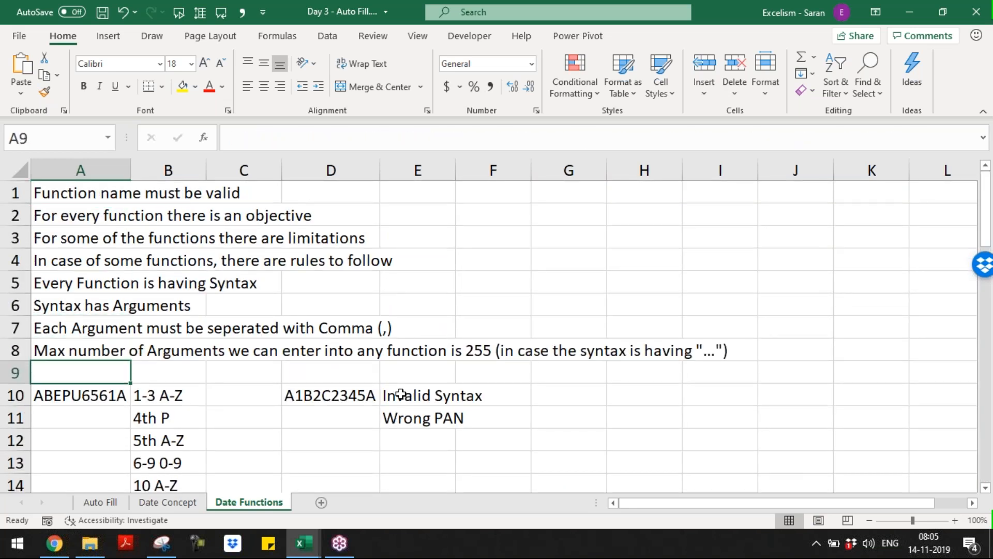
pyautogui.hotkey('shift', 'space')
pyautogui.hotkey('ctrl', '+')
pyautogui.press('Left')
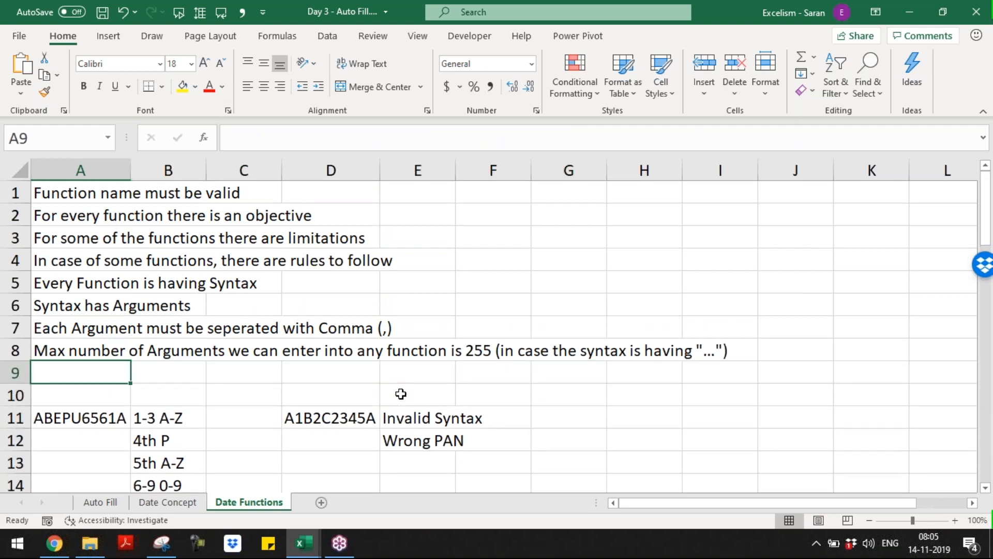
# Write 'User must understand the result type' in A9, discard an extra row, and jump back to the notes
pyautogui.write('User must unders')
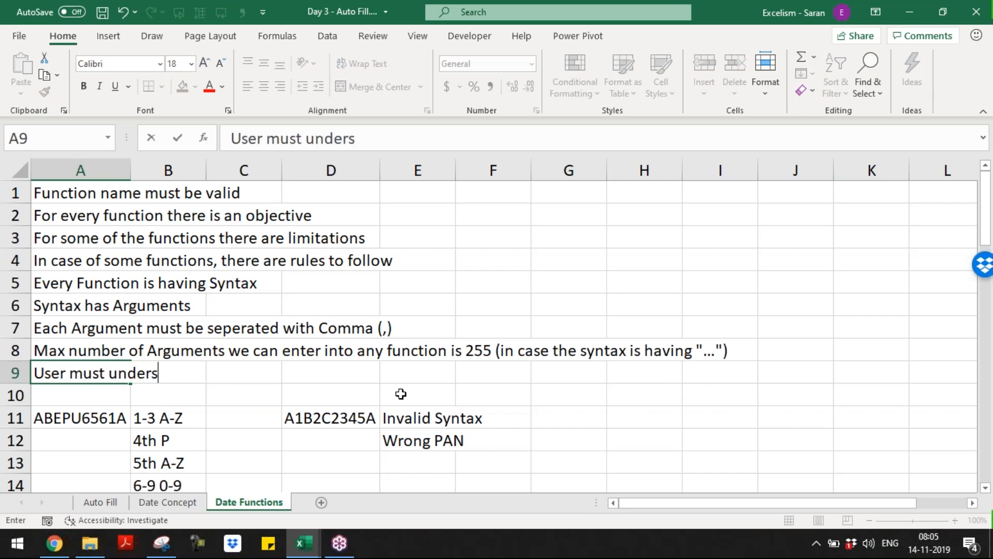
pyautogui.write('tand the result type')
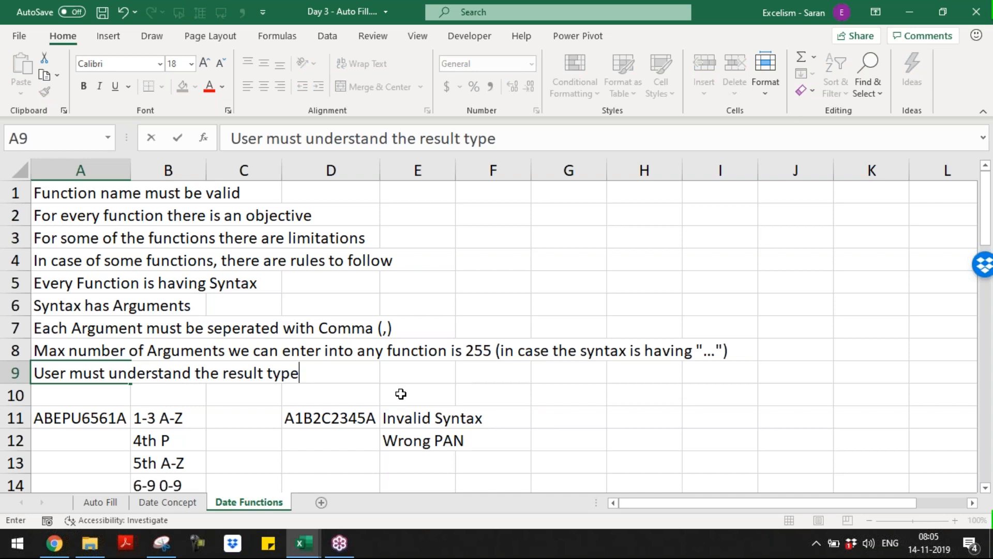
pyautogui.press('Return')
pyautogui.hotkey('shift', 'space')
pyautogui.hotkey('ctrl', 'shift', '+')
pyautogui.write('S')
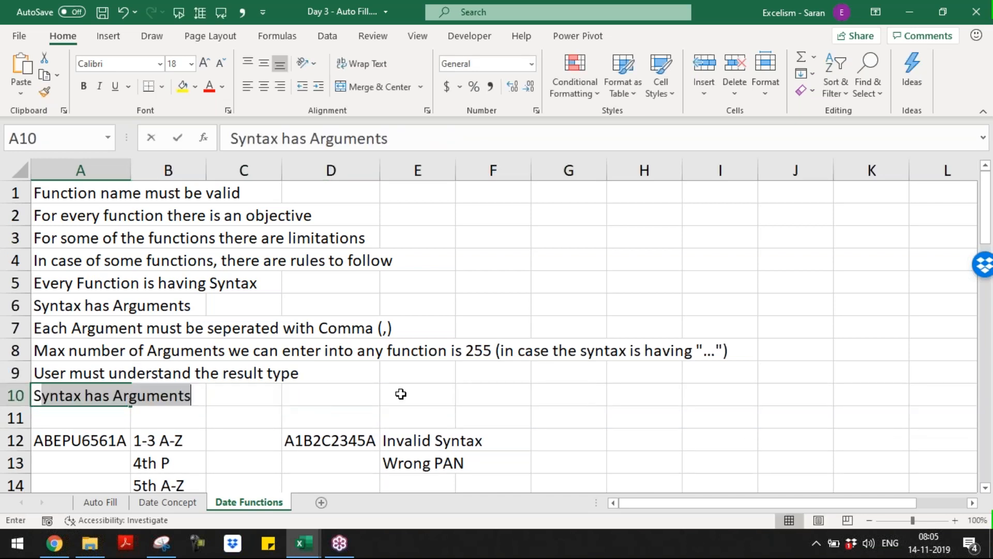
pyautogui.write('ome of the Functions,')
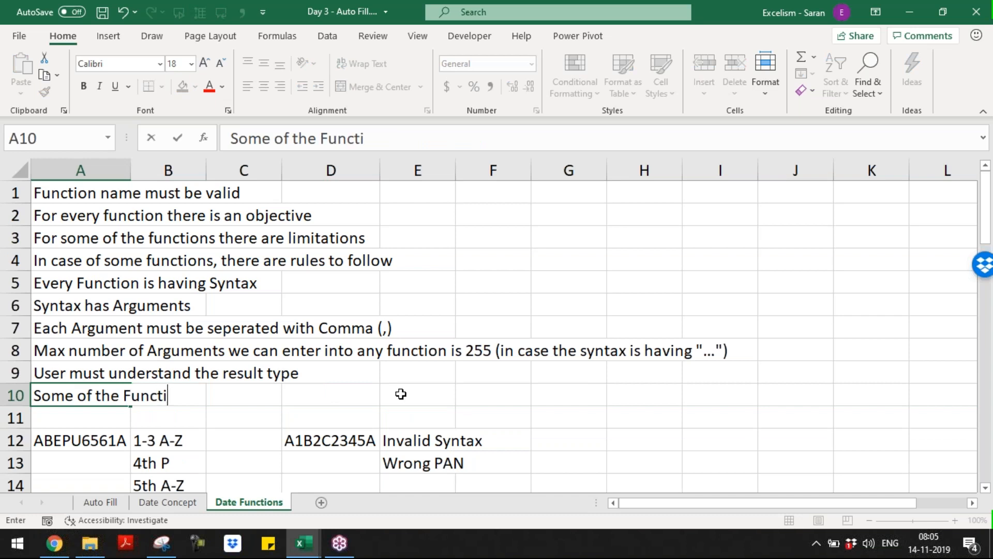
pyautogui.press('BackSpace')
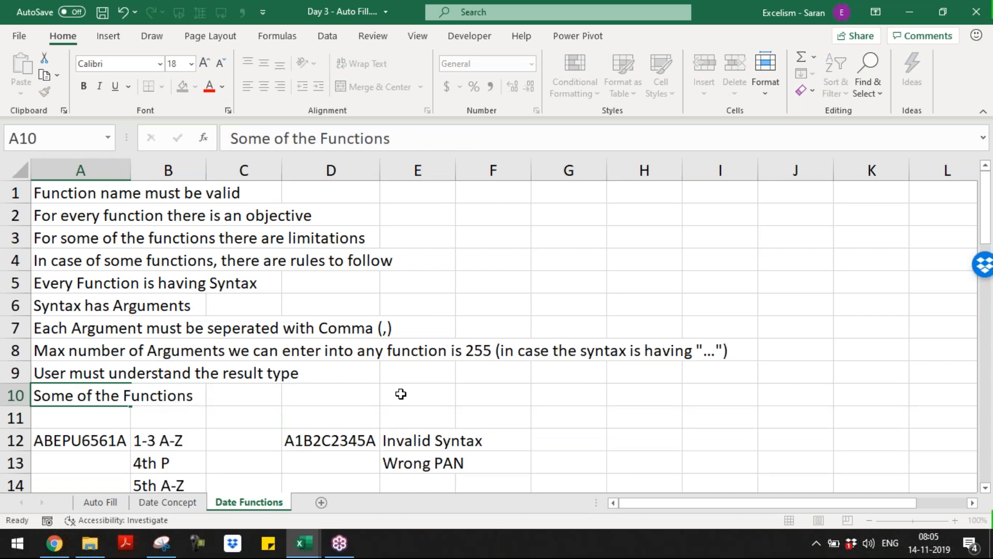
pyautogui.press('Escape')
pyautogui.hotkey('ctrl', 'z')
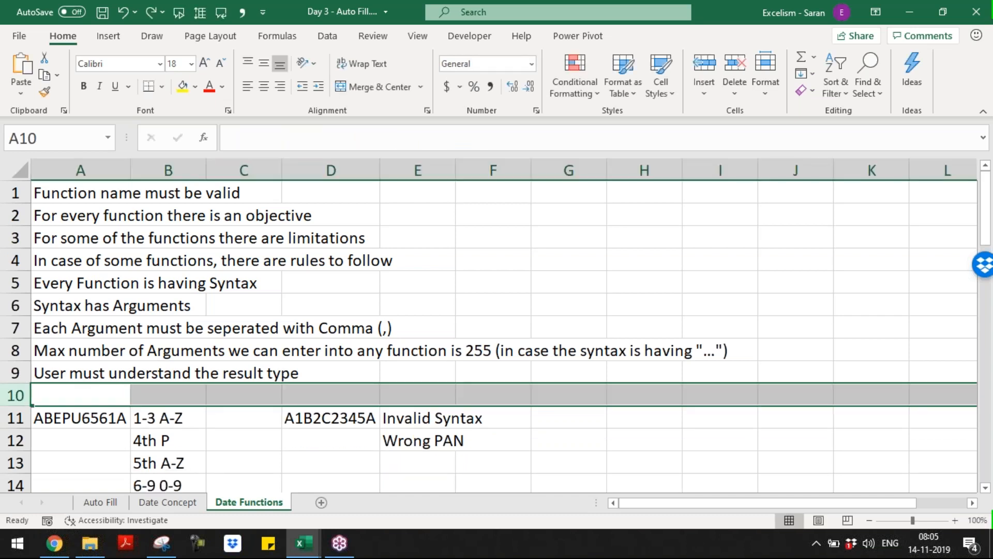
pyautogui.press('Up')
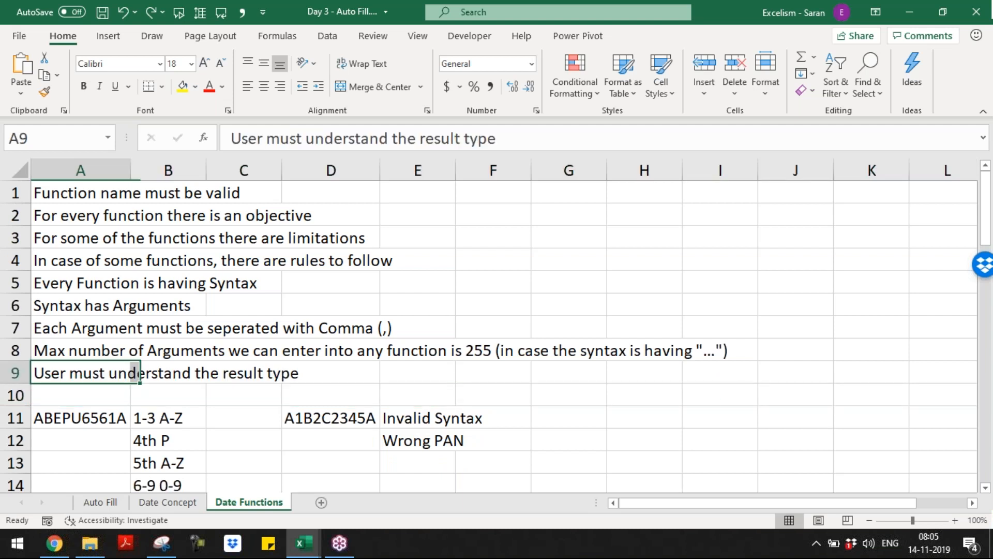
pyautogui.hotkey('shift', 'space')
pyautogui.hotkey('ctrl', 'End')
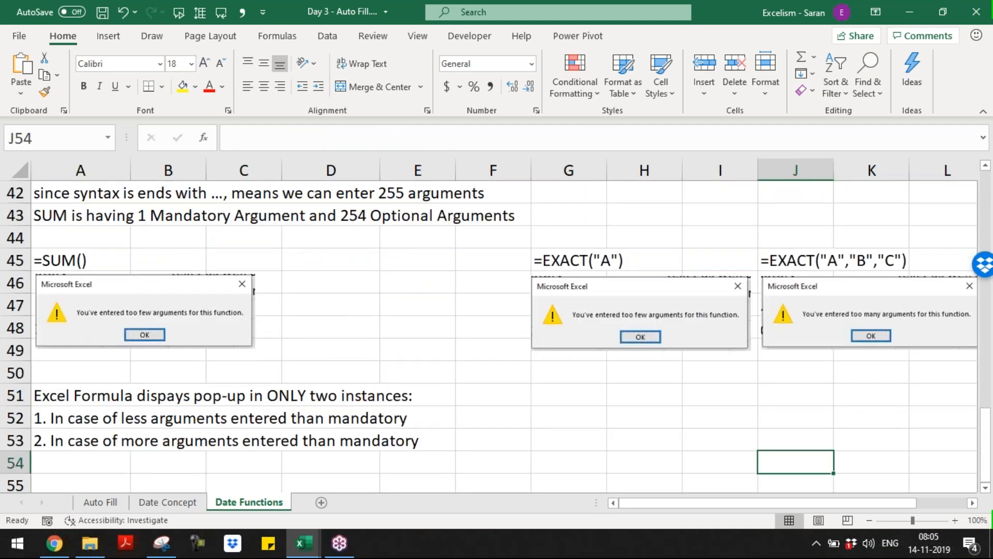
# Type the A55 note saying an argument must be a number, text or boolean
pyautogui.press('Home')
pyautogui.press('Down')
pyautogui.press('Down')
pyautogui.press('Down')
pyautogui.press('Down')
pyautogui.press('Down')
pyautogui.press('Down')
pyautogui.press('Down')
pyautogui.press('Down')
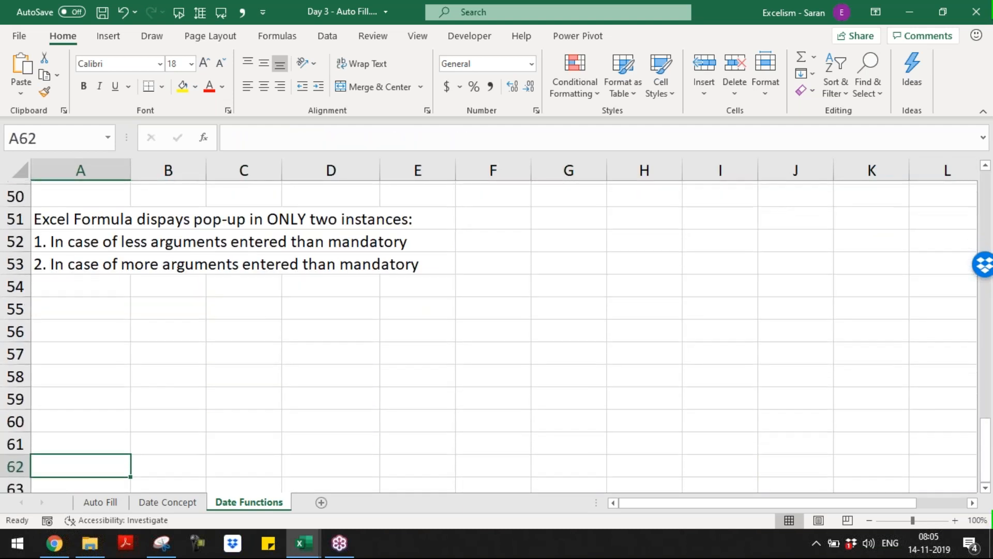
pyautogui.press('Up')
pyautogui.press('Up')
pyautogui.press('Up')
pyautogui.press('Up')
pyautogui.press('Up')
pyautogui.press('Up')
pyautogui.press('Up')
pyautogui.write('Ar')
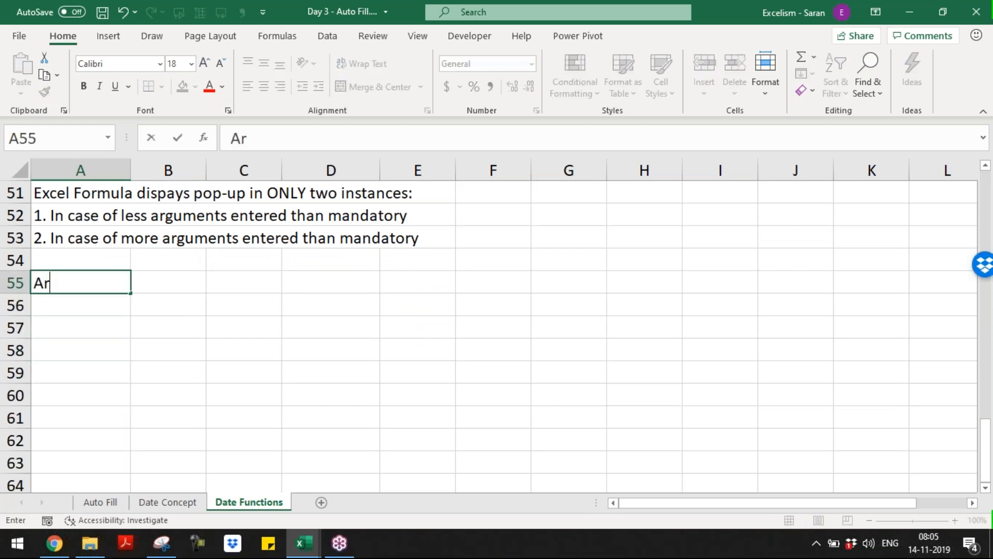
pyautogui.write('gument mut b')
pyautogui.press('BackSpace')
pyautogui.press('BackSpace')
pyautogui.press('BackSpace')
pyautogui.write('st be ')
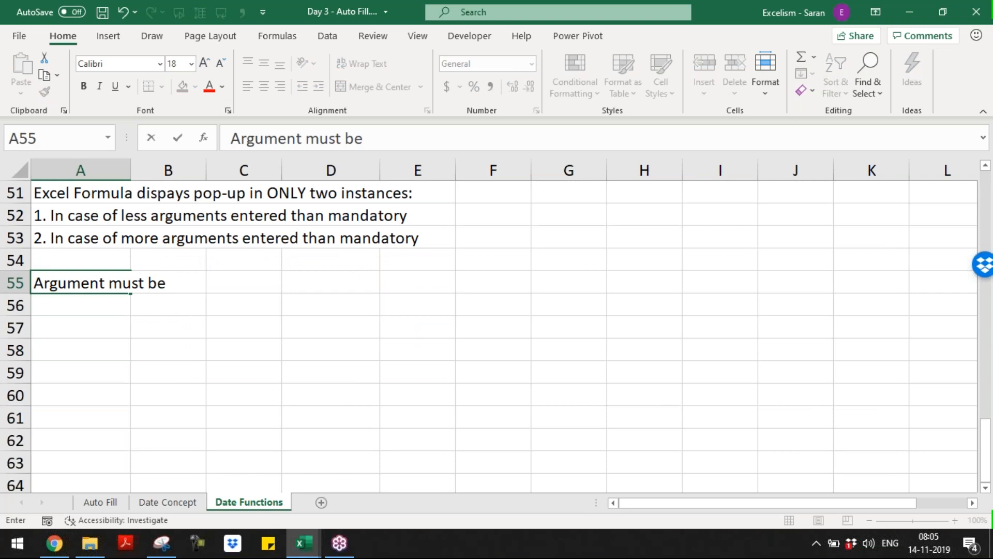
pyautogui.write('always')
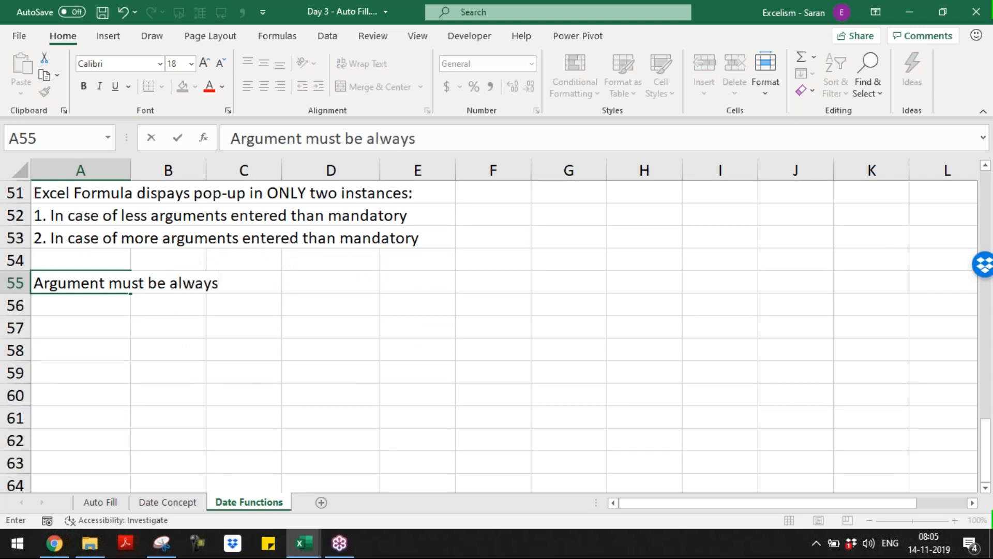
pyautogui.write(' wit')
pyautogui.press('BackSpace')
pyautogui.press('BackSpace')
pyautogui.press('BackSpace')
pyautogui.write('either a number')
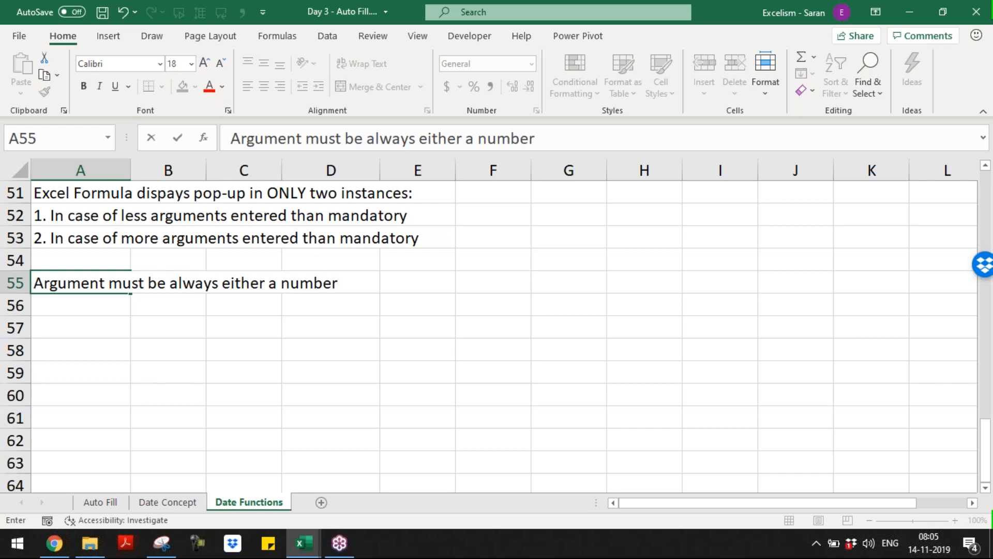
pyautogui.write(' or text or ')
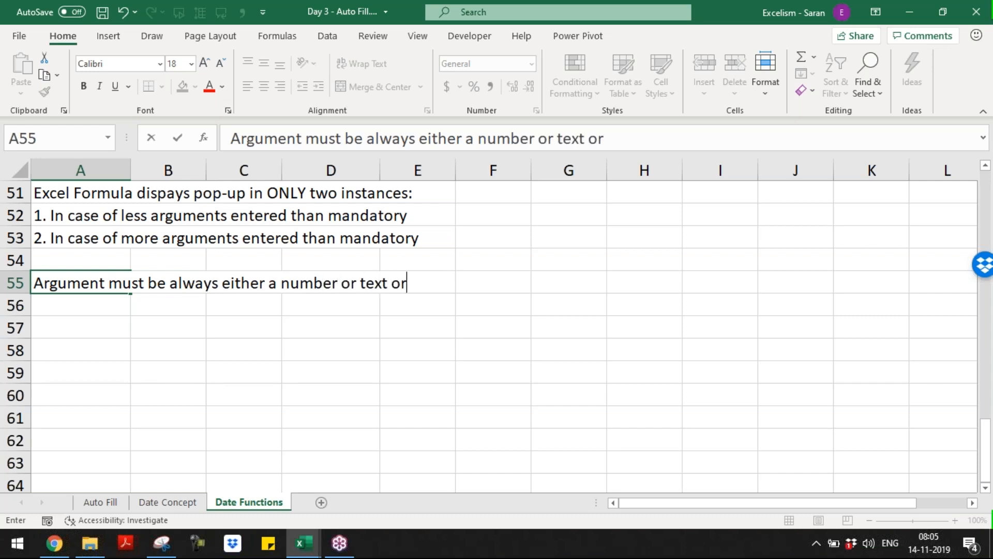
pyautogui.write('boolean')
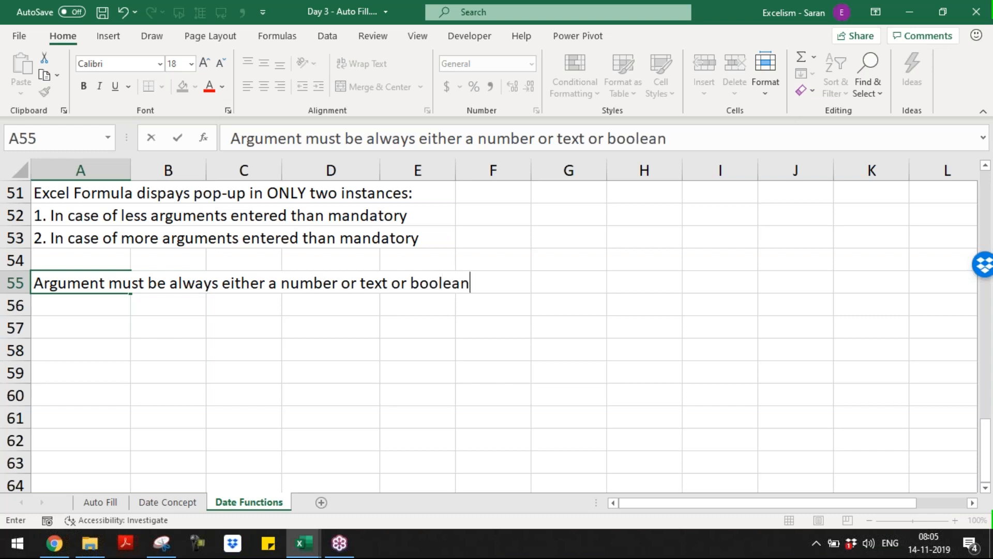
pyautogui.press('Return')
# Change the note's first word to ARGUMENT in capitals
pyautogui.press('Up')
pyautogui.press('F2')
pyautogui.hotkey('ctrl', 'Left')
pyautogui.press('Left')
pyautogui.press('Left')
pyautogui.press('Left')
pyautogui.hotkey('ctrl', 'shift', 'Left')
pyautogui.write('ARGUME')
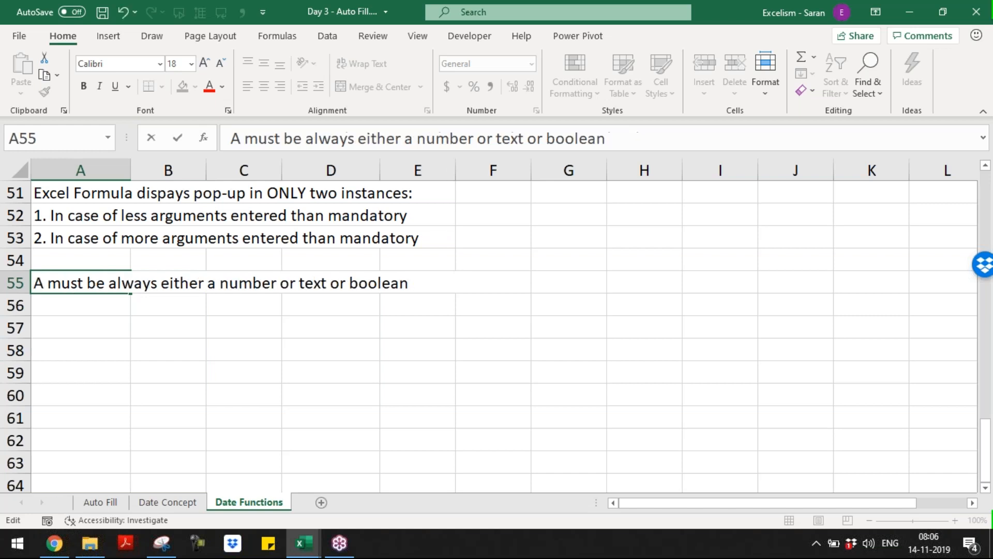
pyautogui.write('NT')
pyautogui.press('Return')
pyautogui.write('1')
pyautogui.press('Escape')
# Capitalise Number, Text and Boolean and delete 'always' from the row 55 note
pyautogui.press('Up')
pyautogui.press('F2')
pyautogui.hotkey('ctrl', 'Left')
pyautogui.hotkey('ctrl', 'Left')
pyautogui.hotkey('ctrl', 'Left')
pyautogui.hotkey('shift', 'Right')
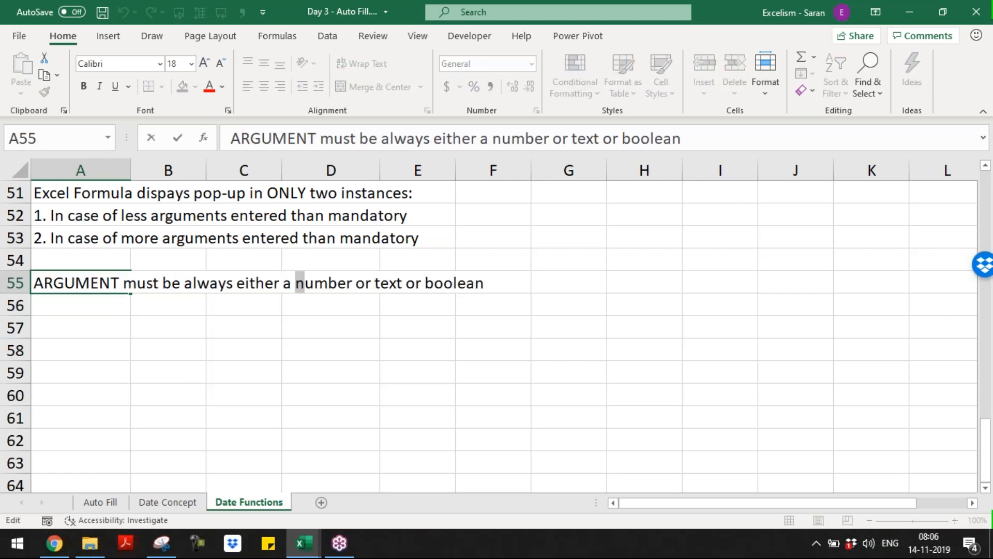
pyautogui.write('n')
pyautogui.press('Left')
pyautogui.hotkey('shift', 'Left')
pyautogui.press('Right')
pyautogui.hotkey('shift', 'Left')
pyautogui.write('N')
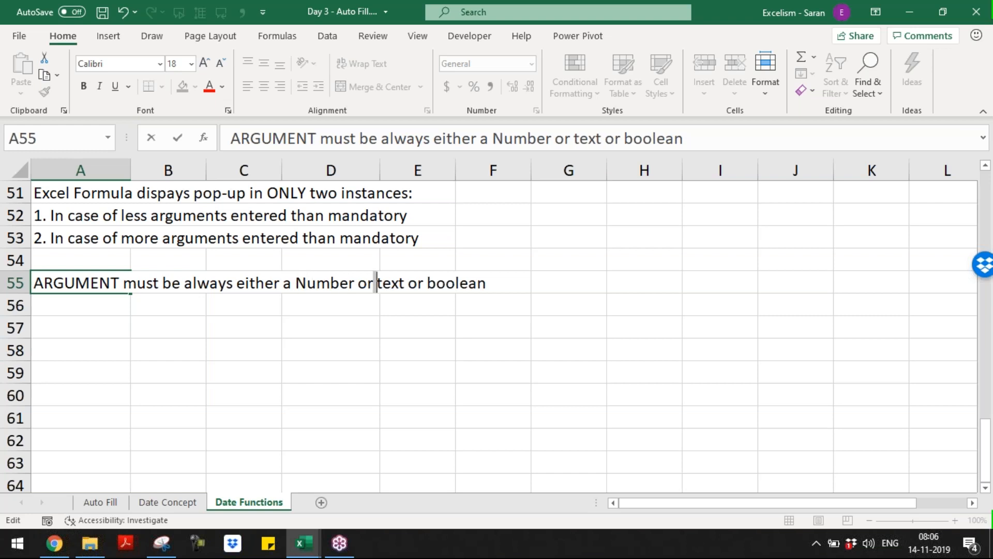
pyautogui.hotkey('shift', 'Right')
pyautogui.write('T')
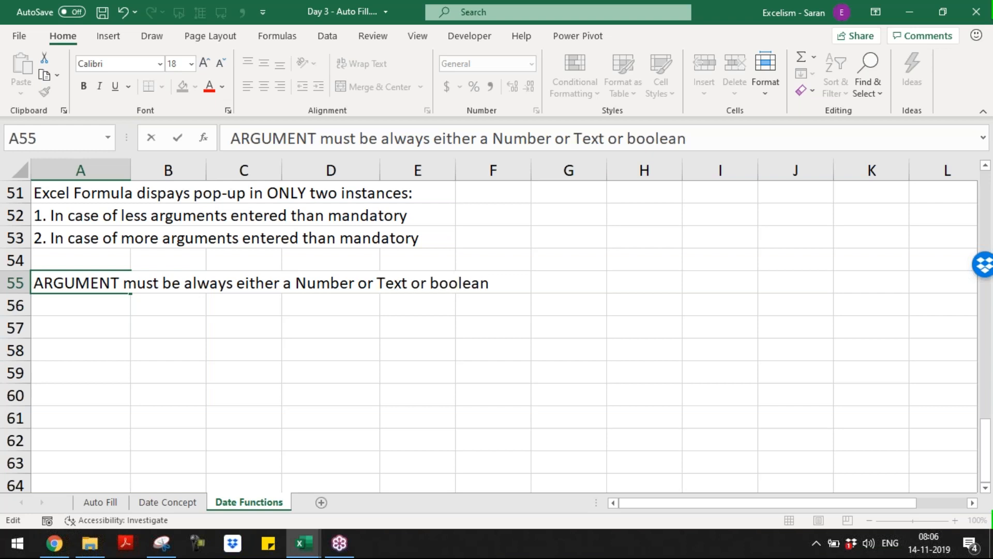
pyautogui.hotkey('shift', 'Right')
pyautogui.write('B')
pyautogui.press('Delete')
pyautogui.press('Delete')
pyautogui.press('Delete')
pyautogui.press('Delete')
pyautogui.press('Delete')
pyautogui.press('Delete')
pyautogui.press('Delete')
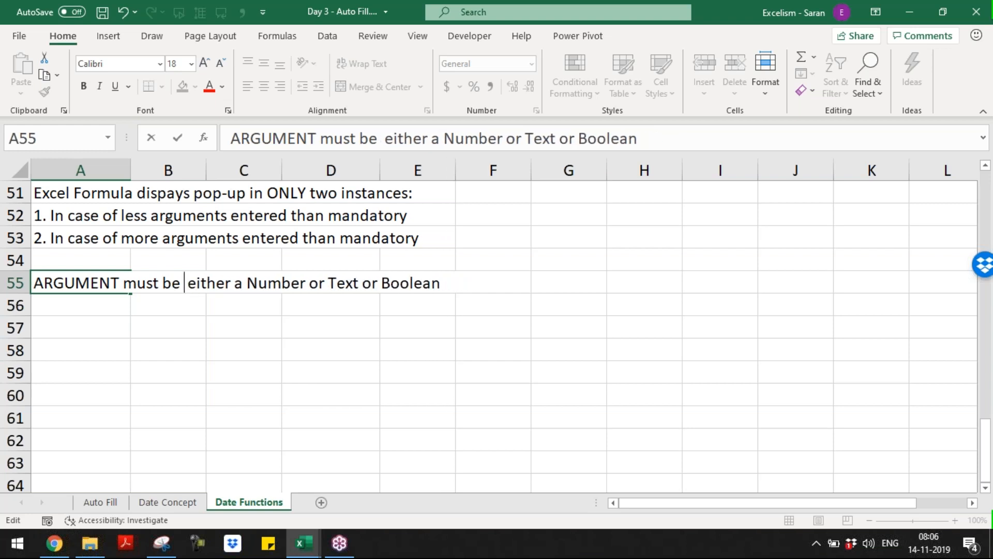
pyautogui.press('Return')
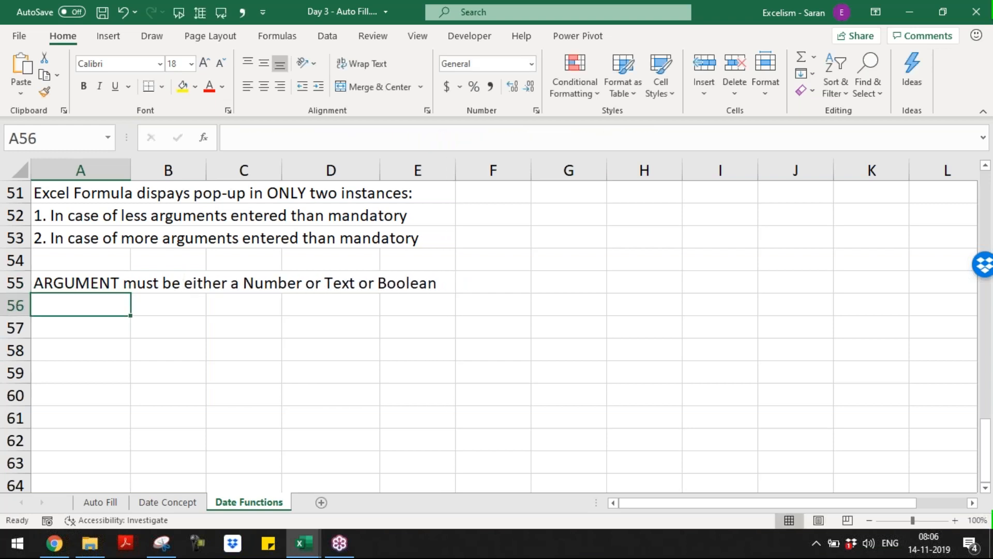
pyautogui.write('Resul')
pyautogui.press('BackSpace')
pyautogui.press('BackSpace')
pyautogui.press('BackSpace')
pyautogui.press('BackSpace')
pyautogui.press('BackSpace')
# Type the RESULT type note in A56, then 'Example functions which results always number' in A58
pyautogui.write('RES')
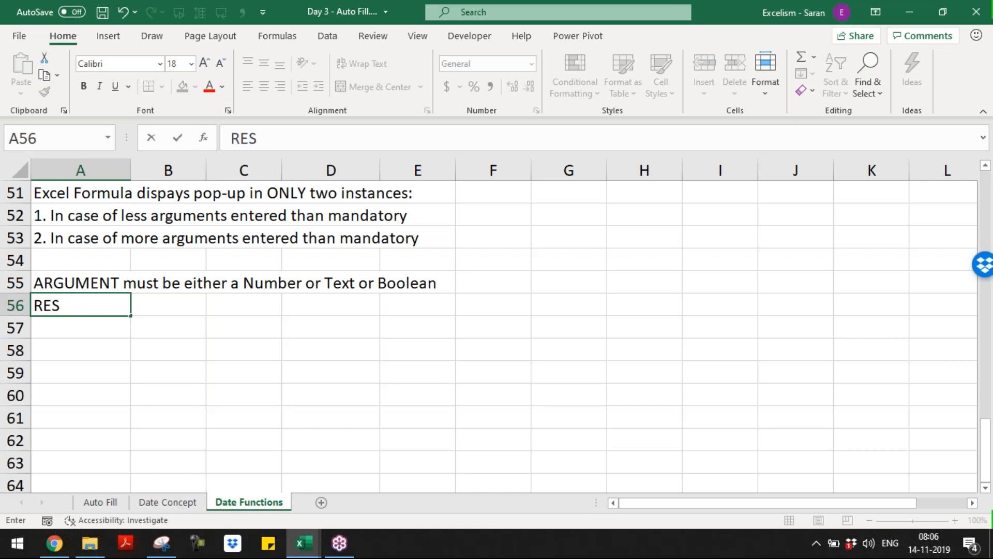
pyautogui.write('ULT o f the ')
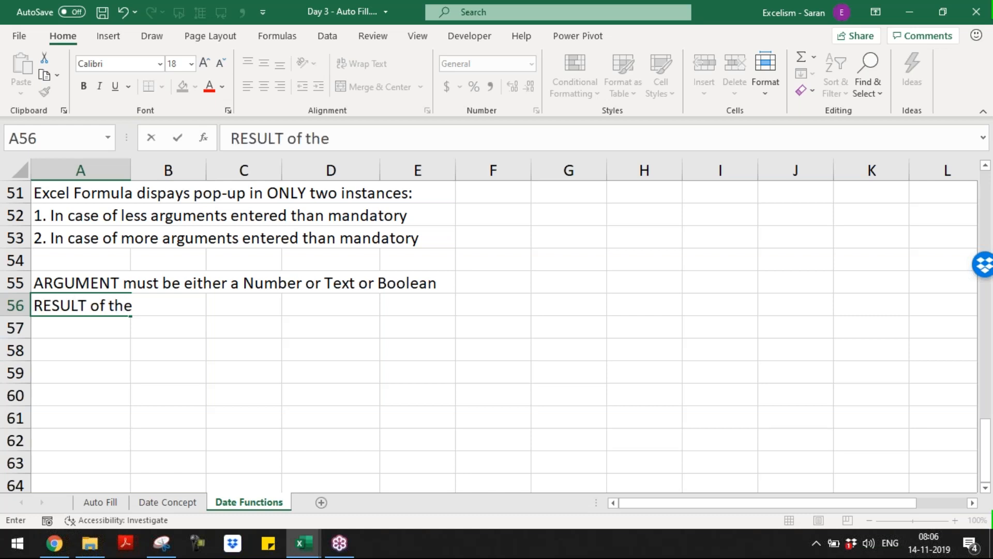
pyautogui.write('formula m')
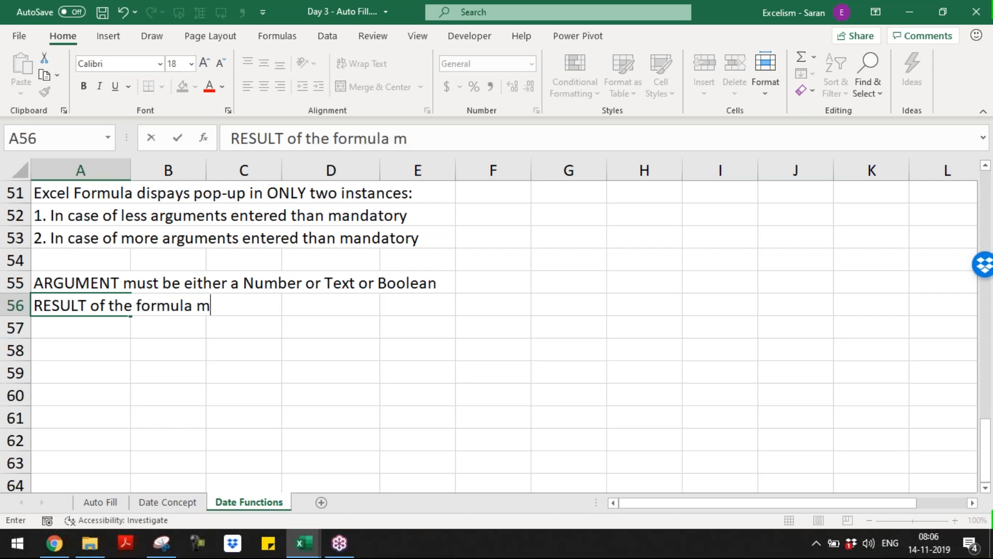
pyautogui.write('ust be either a ')
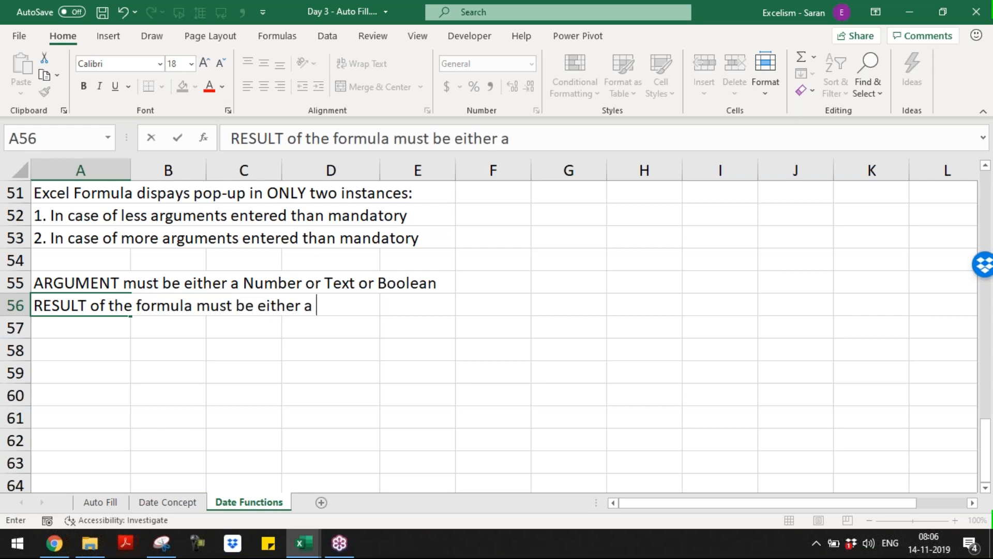
pyautogui.write('Number or a')
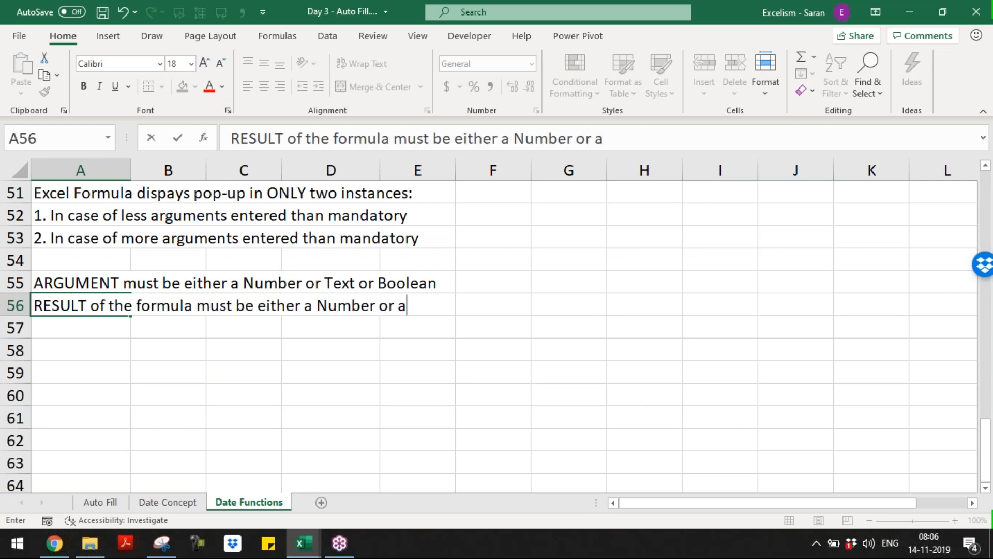
pyautogui.write(' Text or ')
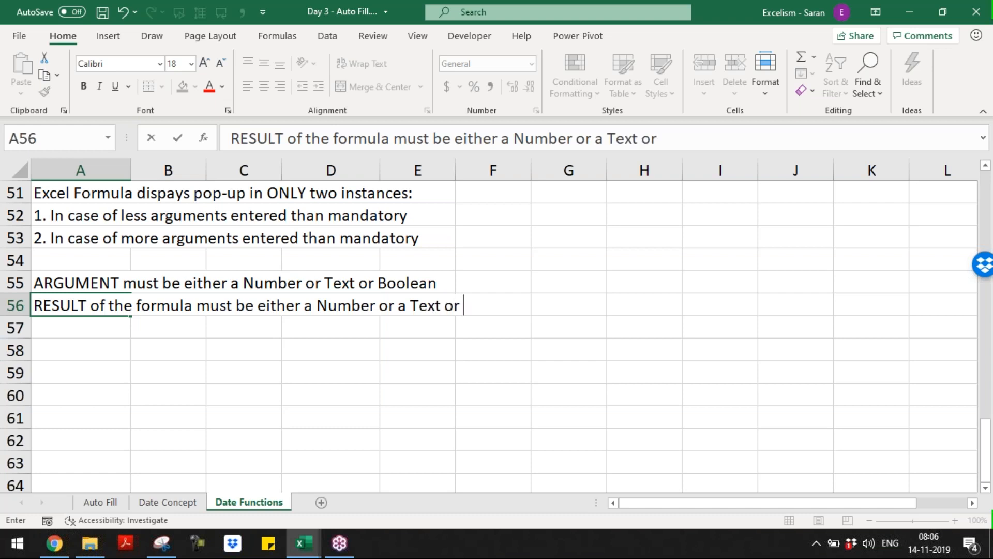
pyautogui.write('any Bo')
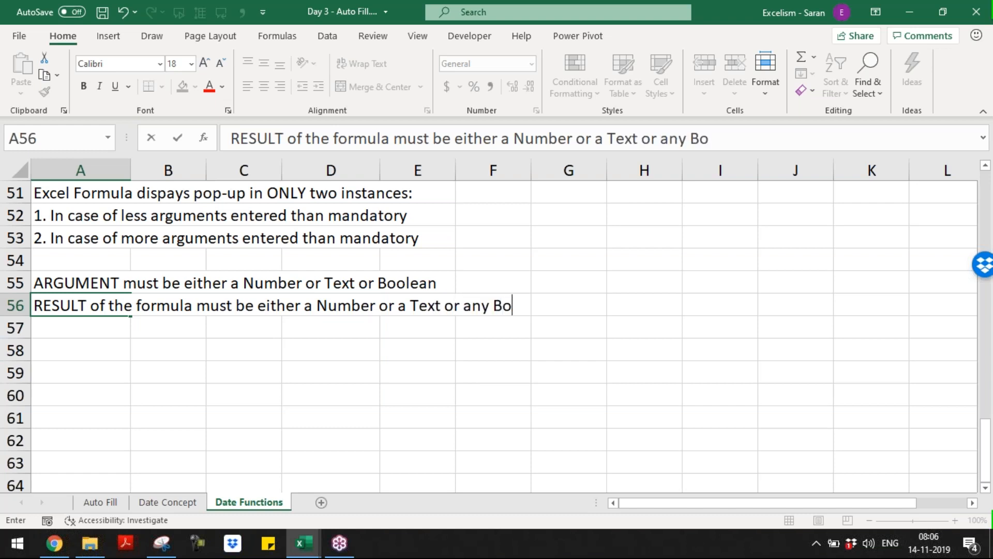
pyautogui.write('olean')
pyautogui.press('Return')
pyautogui.press('Return')
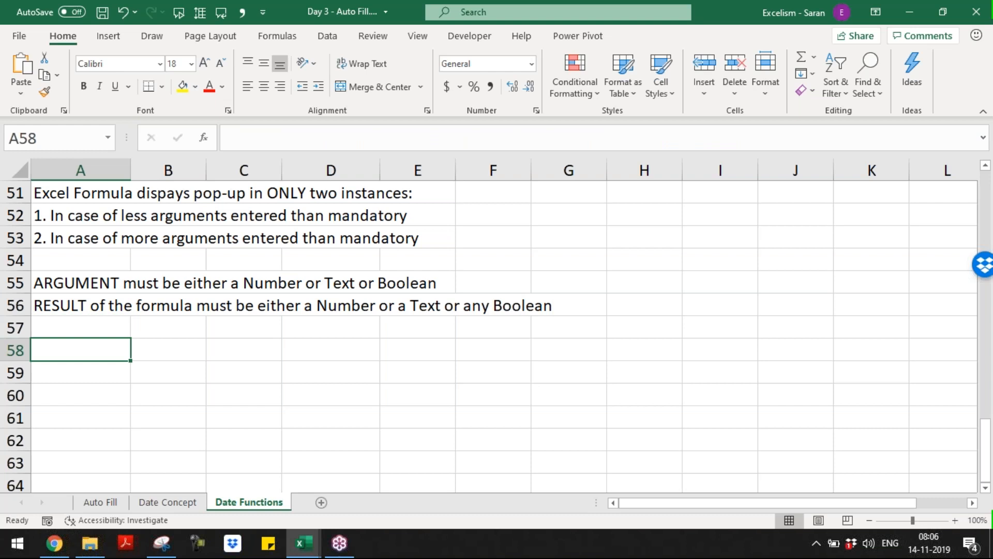
pyautogui.write('Example functions ')
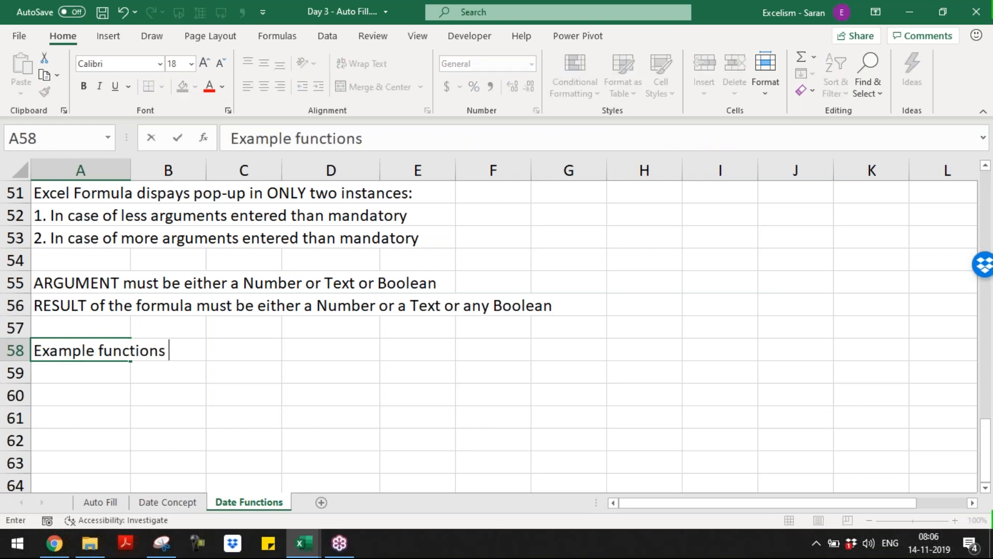
pyautogui.write('which result')
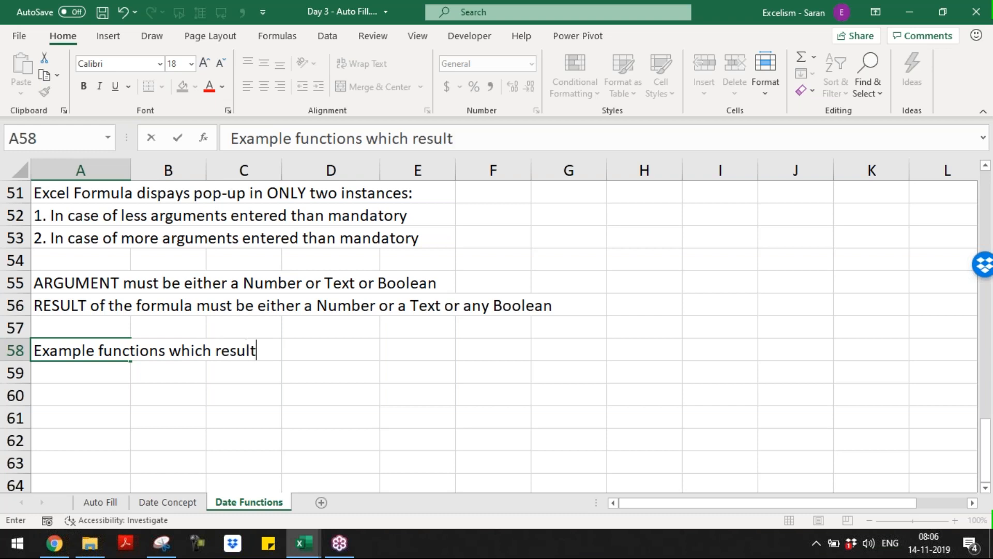
pyautogui.write('s always number')
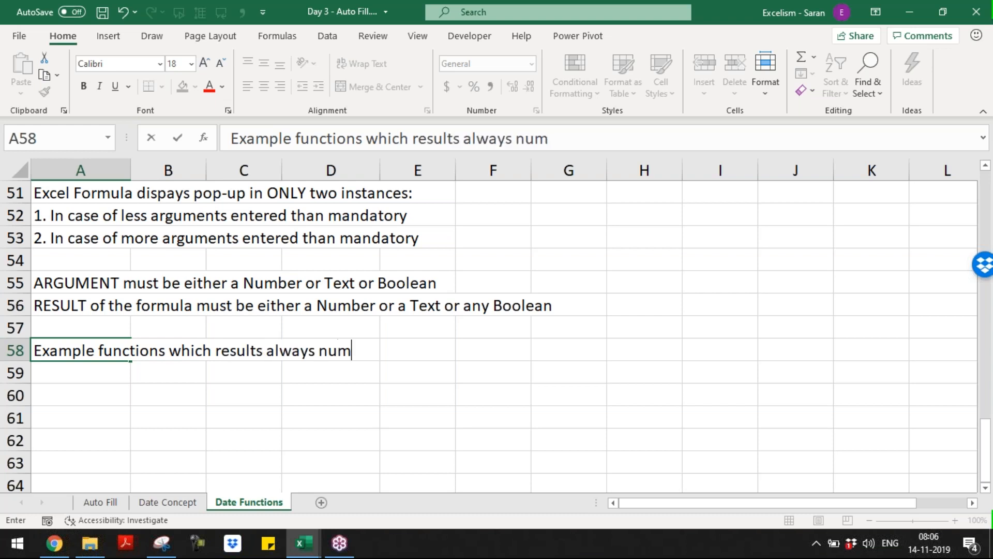
# Make the 'Example functions which results always number' heading in A58 bold, without underline
pyautogui.press('Return')
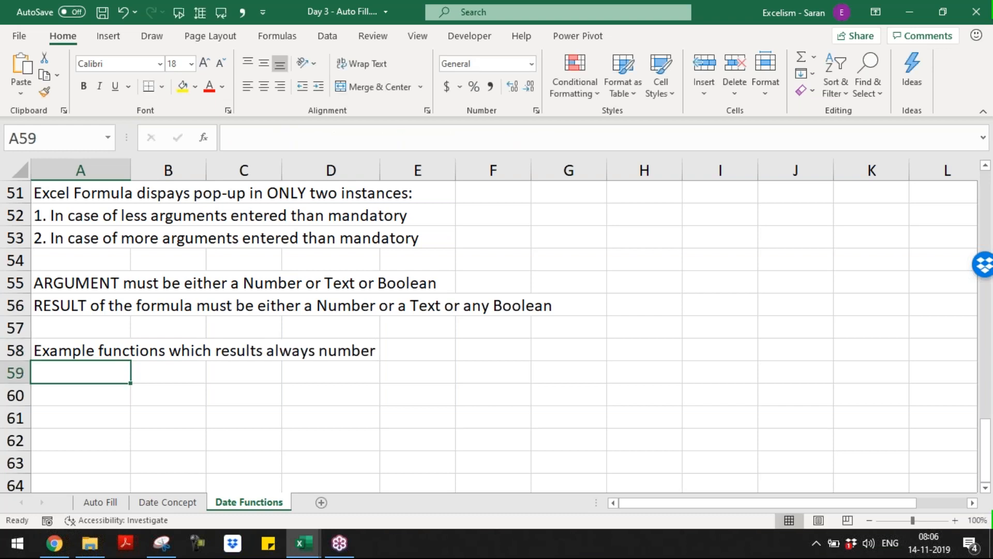
pyautogui.press('Up')
pyautogui.hotkey('ctrl', 'b')
pyautogui.hotkey('ctrl', 'u')
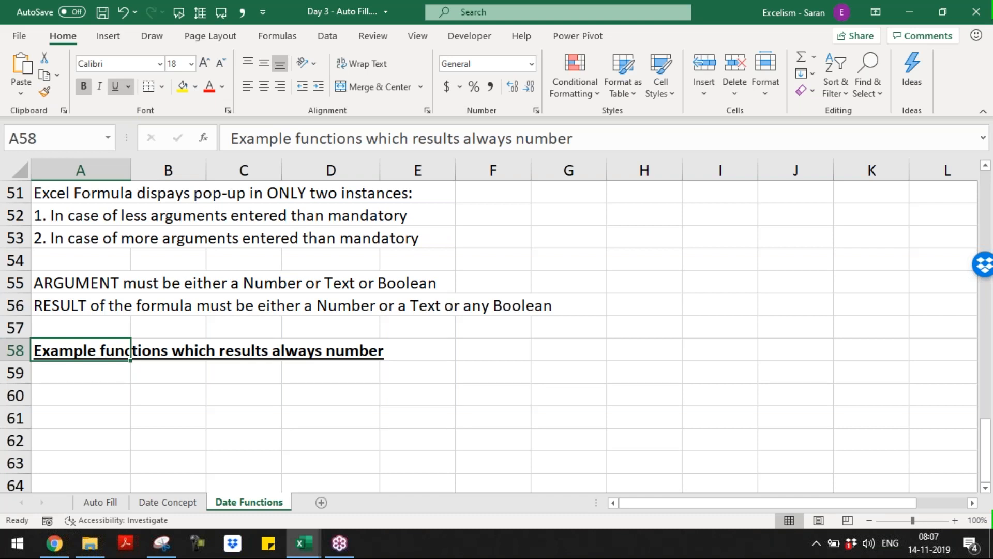
pyautogui.hotkey('ctrl', 'u')
pyautogui.press('Down')
# Enter SUM() and AVERAGE() in A59:A60, correcting the AVERAGE typo
pyautogui.write('1')
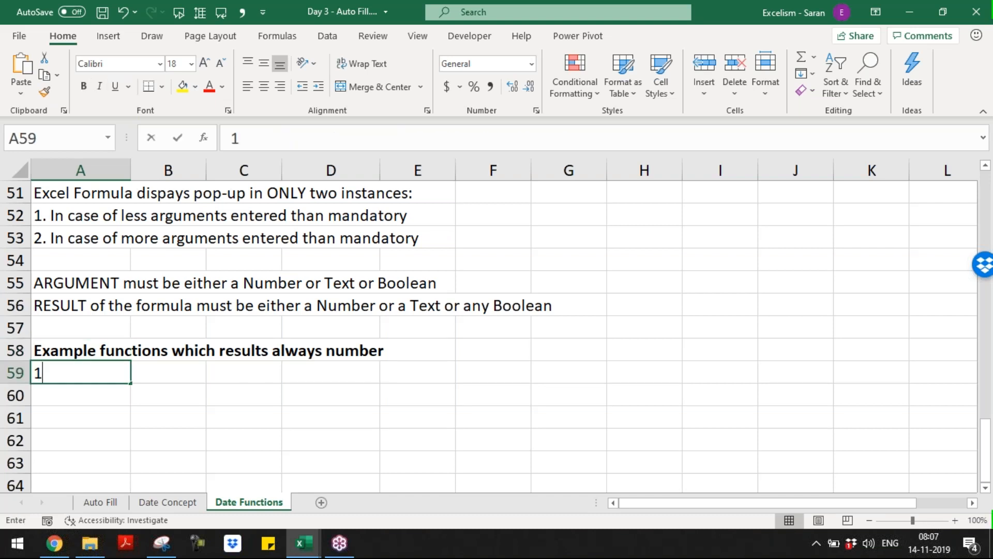
pyautogui.press('Escape')
pyautogui.write('SUM()')
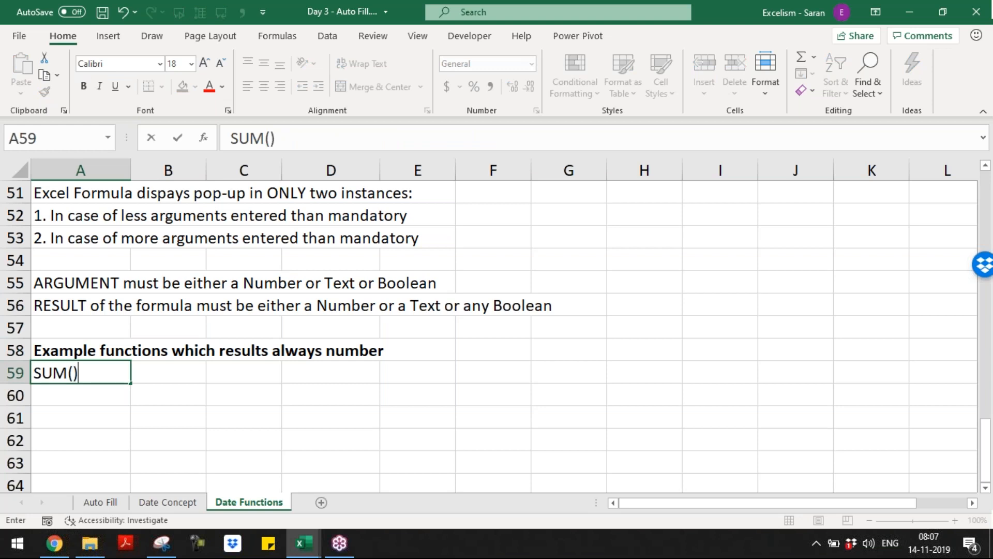
pyautogui.press('Return')
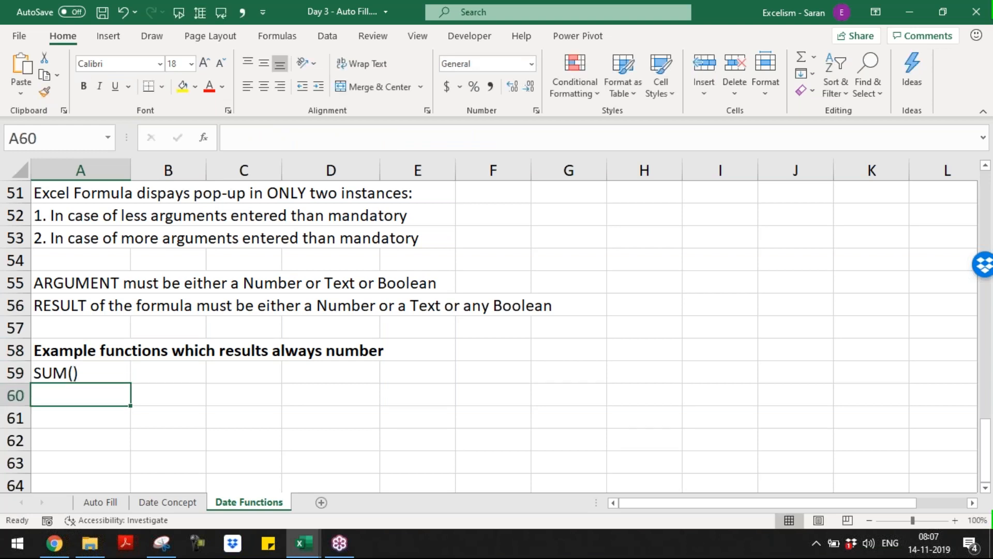
pyautogui.write('AVERAGE(0')
pyautogui.press('Return')
pyautogui.write('C')
pyautogui.press('Escape')
pyautogui.press('Up')
pyautogui.press('F2')
pyautogui.press('BackSpace')
pyautogui.write(')')
pyautogui.press('Return')
# Add COUNT(), MAX() and MIN() in A61:A63, fixing the MAX entry
pyautogui.write('COUNT()')
pyautogui.press('Return')
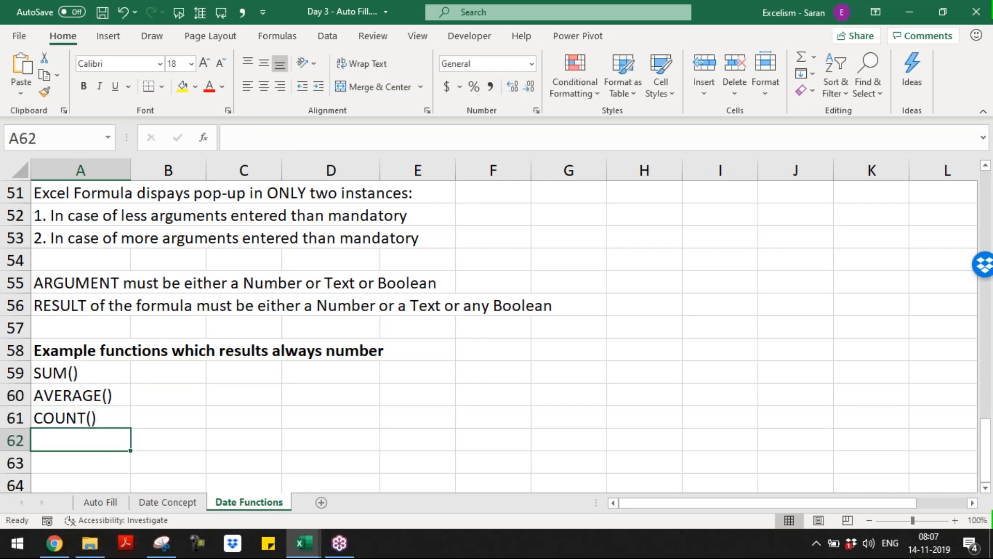
pyautogui.write('MAX(0')
pyautogui.press('Return')
pyautogui.press('Up')
pyautogui.press('F2')
pyautogui.press('BackSpace')
pyautogui.write(')')
pyautogui.press('Return')
pyautogui.write('MIN()')
pyautogui.press('Return')
# Add ROUND(), LEN() and ALL FINANCIAL FUNCTIONS in A64:A66
pyautogui.write('ROUND(0')
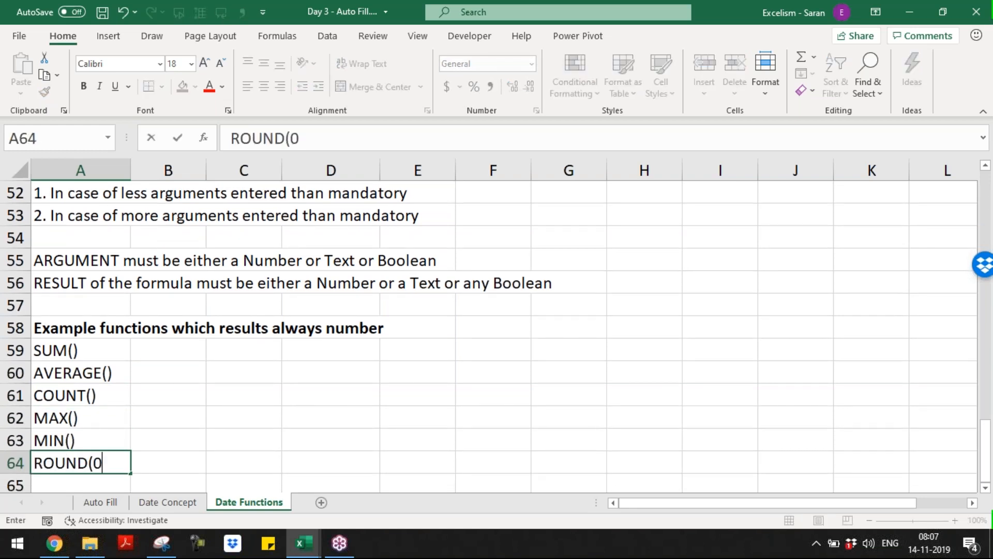
pyautogui.press('Return')
pyautogui.press('Up')
pyautogui.press('F2')
pyautogui.press('BackSpace')
pyautogui.write(')')
pyautogui.press('Return')
pyautogui.write('LEN()')
pyautogui.hotkey('ctrl', 'Return')
pyautogui.press('Return')
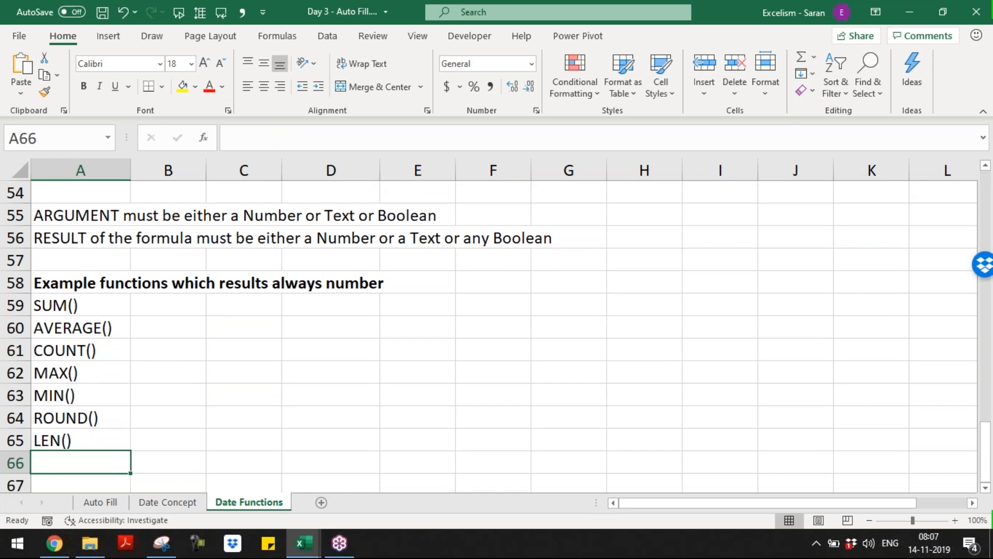
pyautogui.write('ALL')
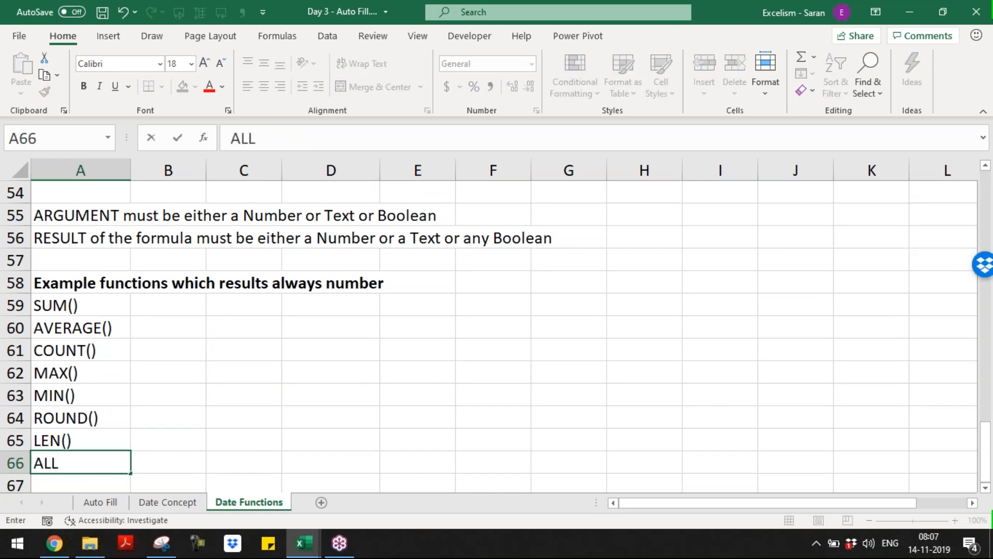
pyautogui.write(' FINANCIAL FUNCTIONS')
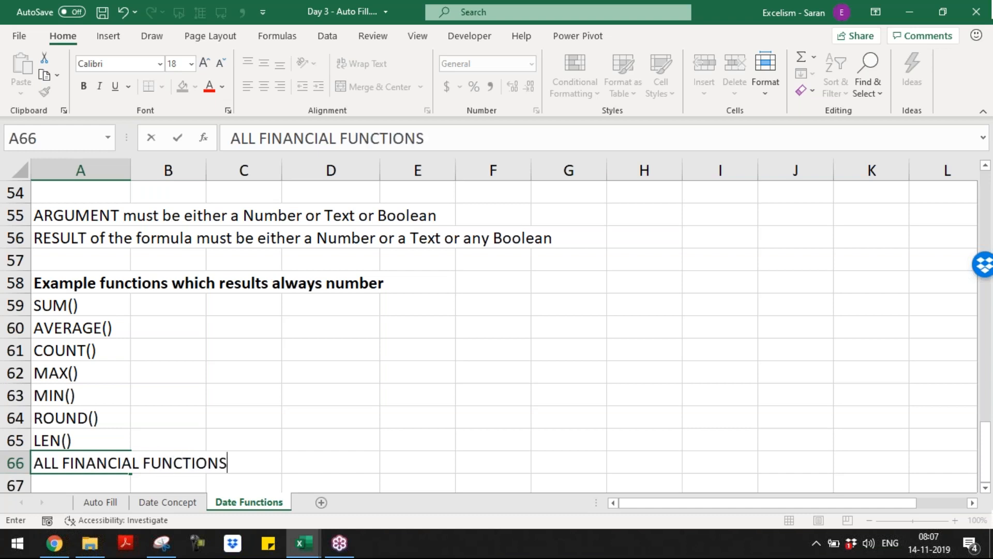
pyautogui.press('Return')
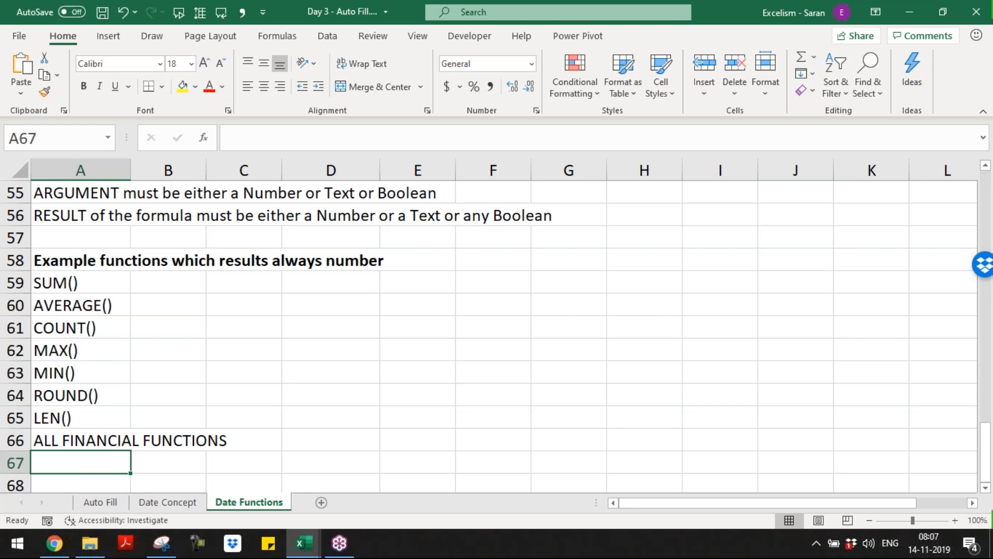
# Enter 'etc.' in A67 and select the number-function list A58:A67
pyautogui.write('ETC')
pyautogui.press('BackSpace')
pyautogui.press('BackSpace')
pyautogui.press('BackSpace')
pyautogui.write('etc.')
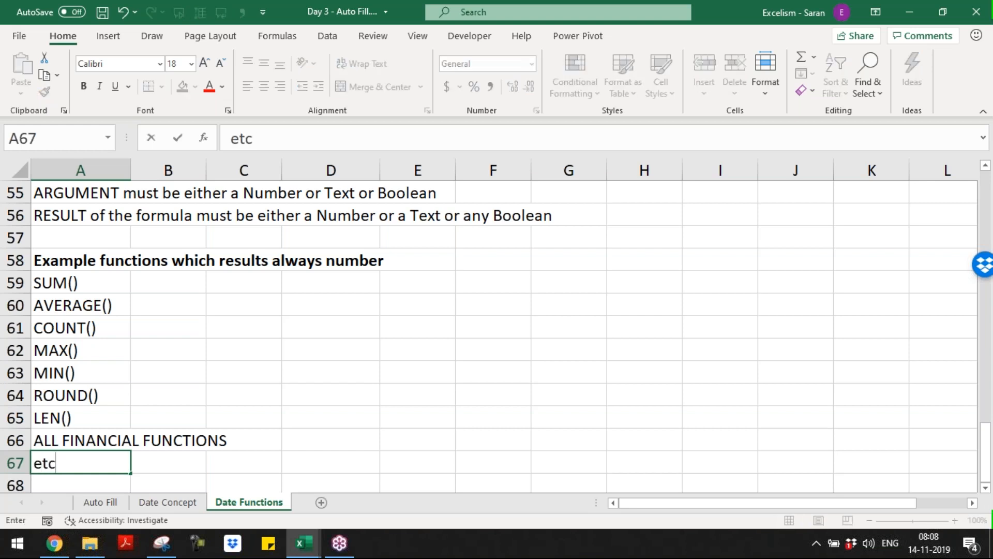
pyautogui.press('Return')
pyautogui.press('Up')
pyautogui.press('Up')
pyautogui.press('Up')
pyautogui.press('Up')
pyautogui.press('Up')
pyautogui.press('Up')
pyautogui.press('Up')
pyautogui.press('Up')
pyautogui.press('Up')
pyautogui.press('Up')
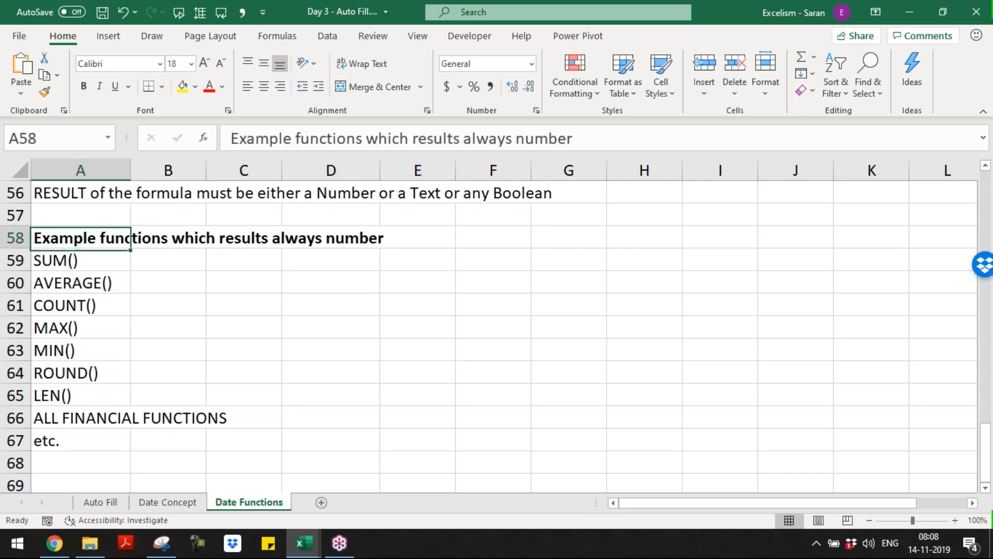
pyautogui.hotkey('ctrl', 'shift', 'Down')
# Copy the number list to F58, change its heading to end in 'Text', and clear F59:F67
pyautogui.hotkey('ctrl', 'c')
pyautogui.press('Down')
pyautogui.press('Down')
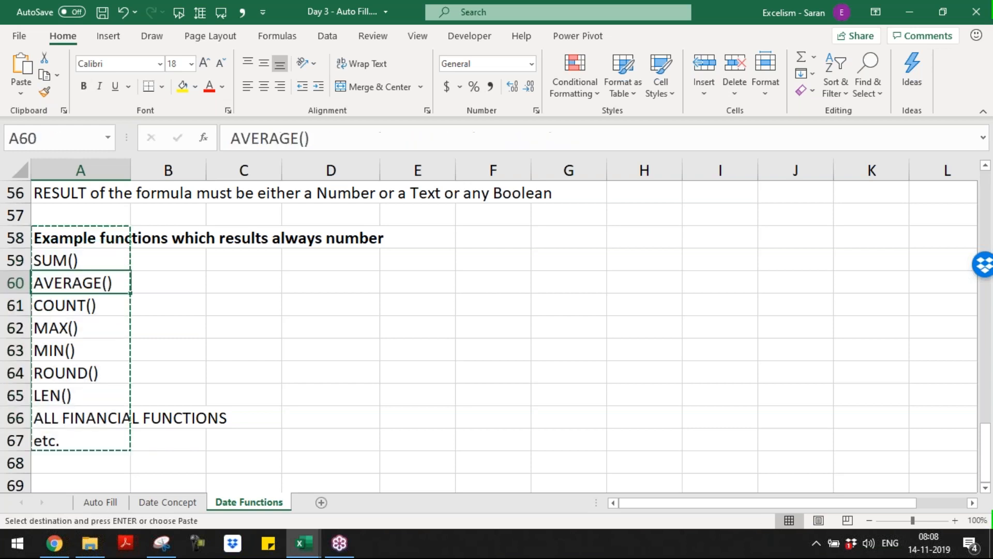
pyautogui.press('Right')
pyautogui.press('Down')
pyautogui.press('Right')
pyautogui.press('Right')
pyautogui.press('Right')
pyautogui.press('Up')
pyautogui.press('Up')
pyautogui.press('Up')
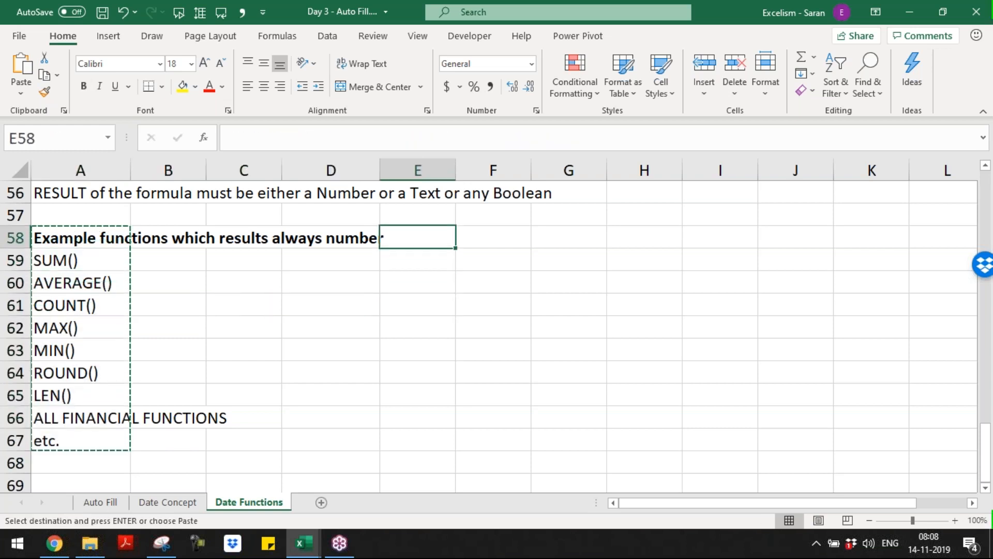
pyautogui.press('Right')
pyautogui.press('Return')
pyautogui.press('F2')
pyautogui.hotkey('ctrl', 'shift', 'Left')
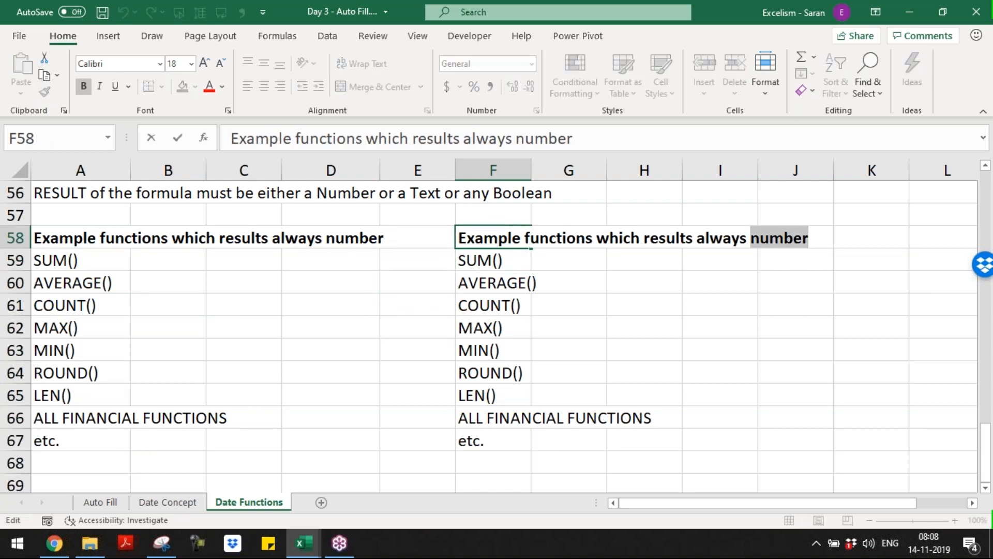
pyautogui.write('Text')
pyautogui.press('Return')
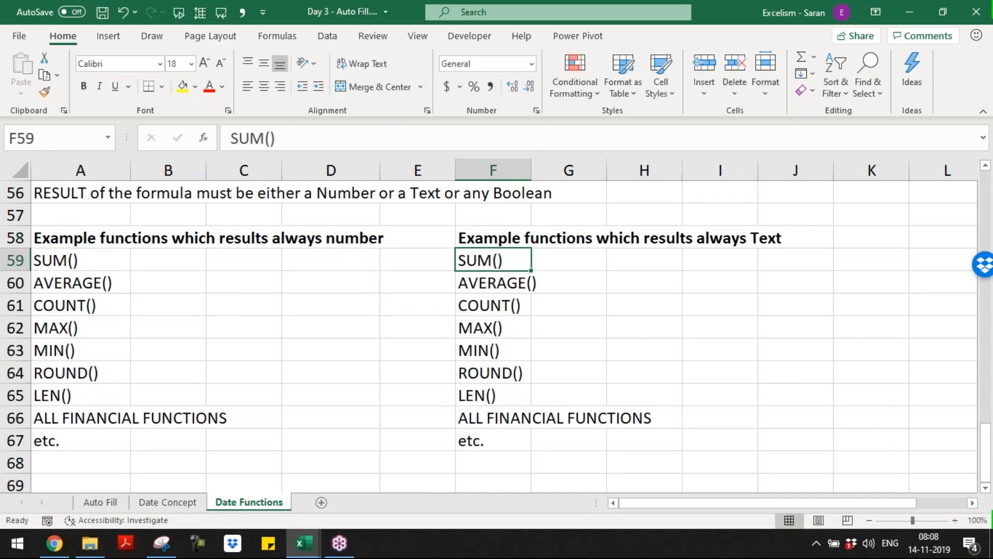
pyautogui.hotkey('ctrl', 'shift', 'Down')
pyautogui.press('Delete')
pyautogui.press('Up')
pyautogui.press('Down')
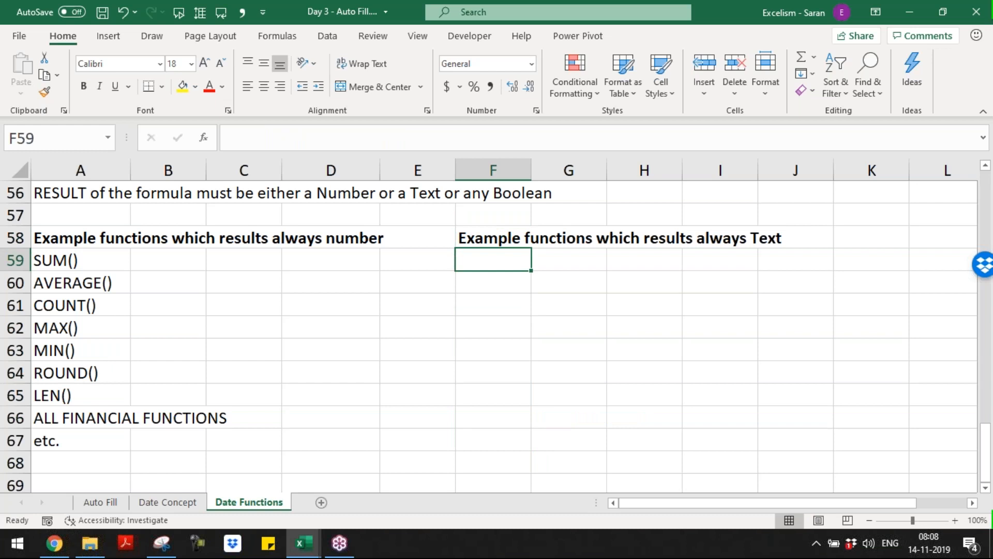
# Enter LEFT(), RIGHT() and MID() in F59:F61, fixing the stray zeros
pyautogui.write('LEFT(0')
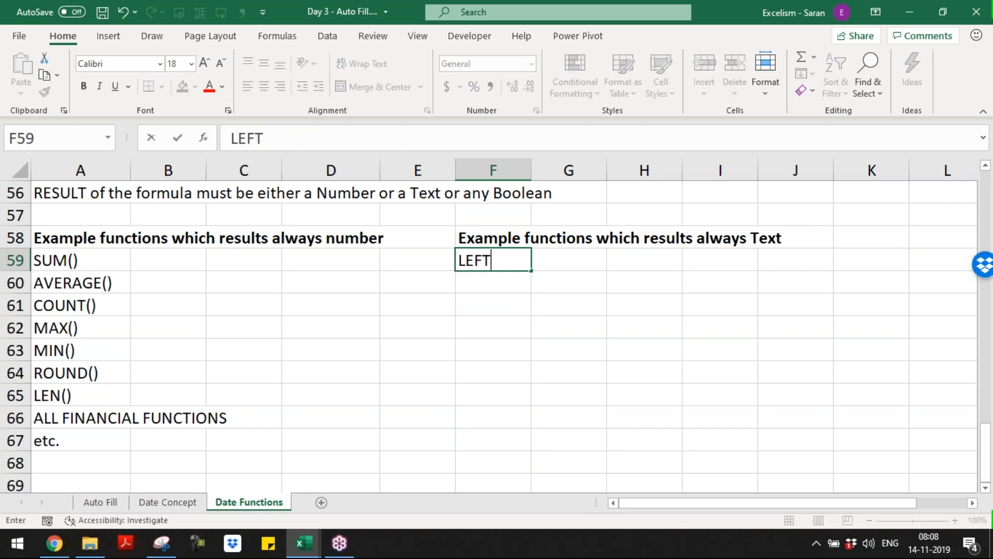
pyautogui.press('Return')
pyautogui.press('Up')
pyautogui.press('F2')
pyautogui.press('BackSpace')
pyautogui.write('(')
pyautogui.press('BackSpace')
pyautogui.write(')')
pyautogui.press('Return')
pyautogui.write('RIGHT')
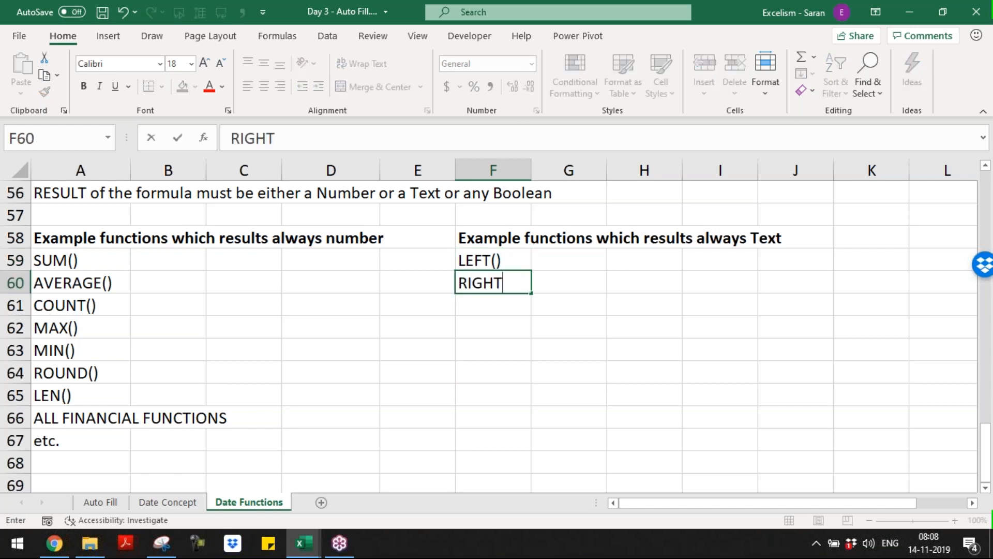
pyautogui.write('(0')
pyautogui.press('Return')
pyautogui.press('Up')
pyautogui.press('F2')
pyautogui.press('BackSpace')
pyautogui.write(')')
pyautogui.press('Return')
pyautogui.write('MID()')
pyautogui.press('Return')
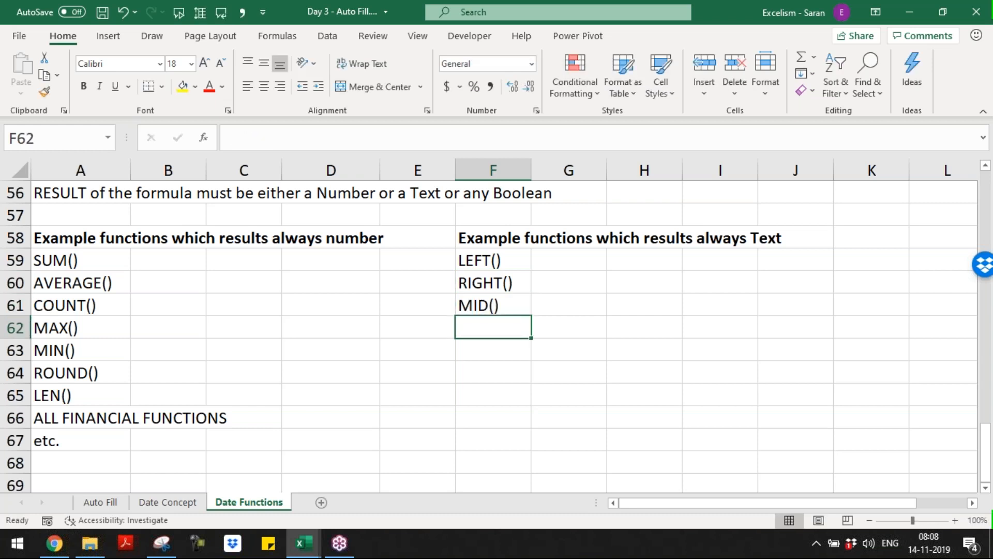
# Add REPLACE(), SUBSTITUTE(), TEXT(), CONCATENATE(), CHAR() and 'etc' in F62:F67
pyautogui.write('FIN')
pyautogui.press('BackSpace')
pyautogui.press('BackSpace')
pyautogui.press('BackSpace')
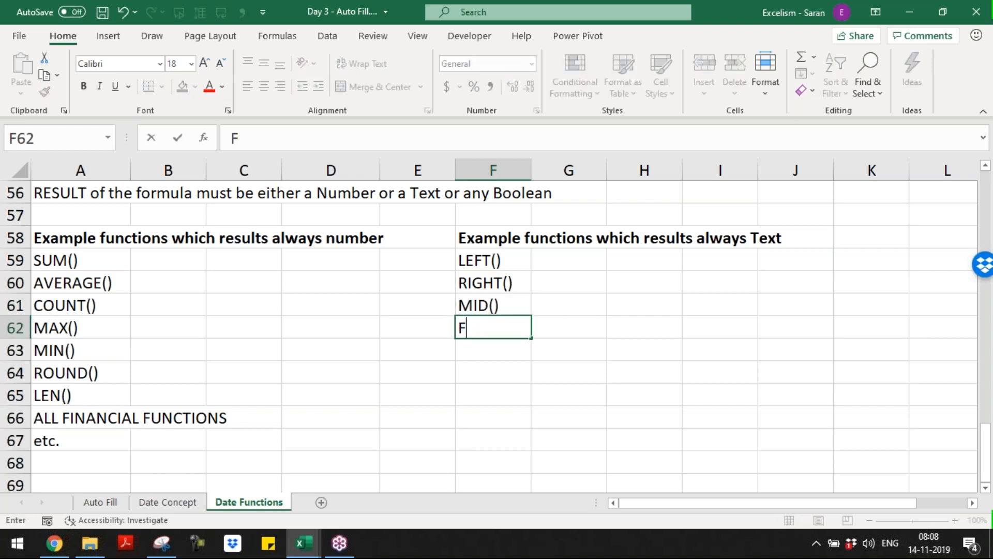
pyautogui.write('REPLACE()')
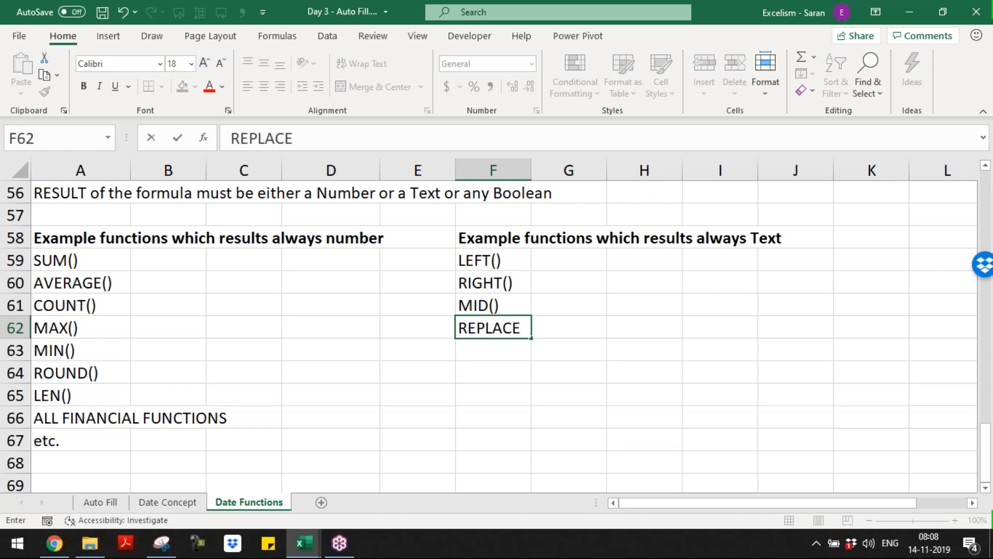
pyautogui.press('Return')
pyautogui.write('SUSB')
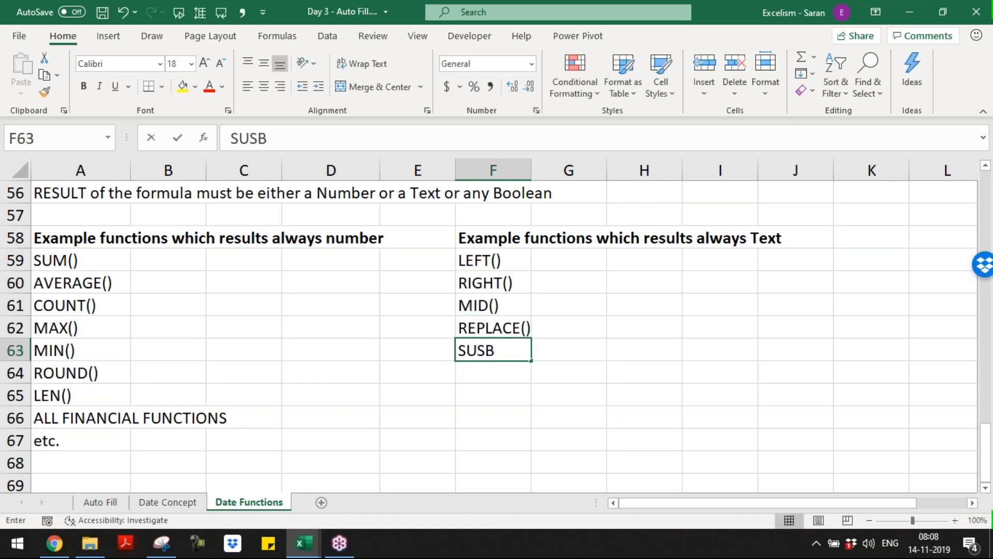
pyautogui.press('BackSpace')
pyautogui.press('BackSpace')
pyautogui.write('BSTITUTE()')
pyautogui.press('Return')
pyautogui.write('TEX')
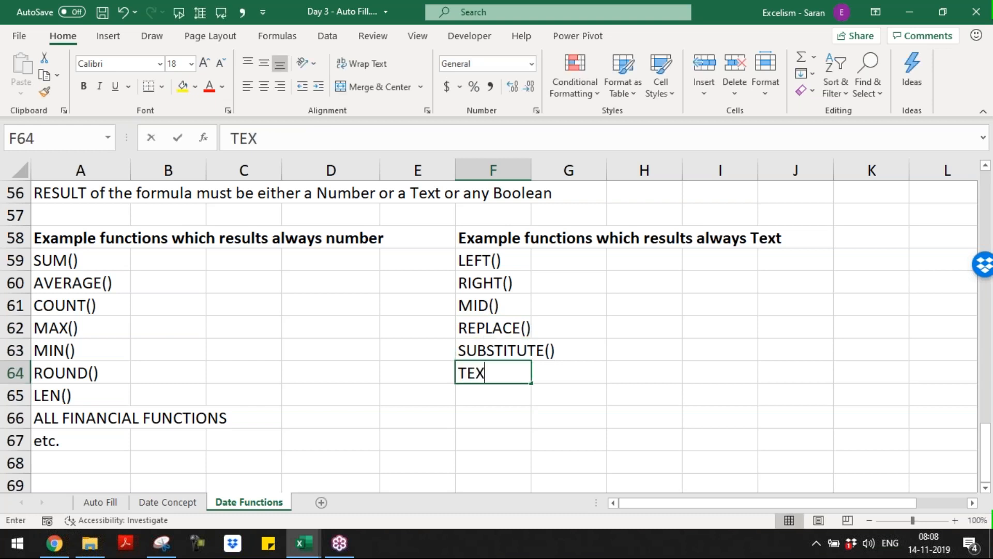
pyautogui.write('T(()')
pyautogui.press('BackSpace')
pyautogui.press('BackSpace')
pyautogui.write(')')
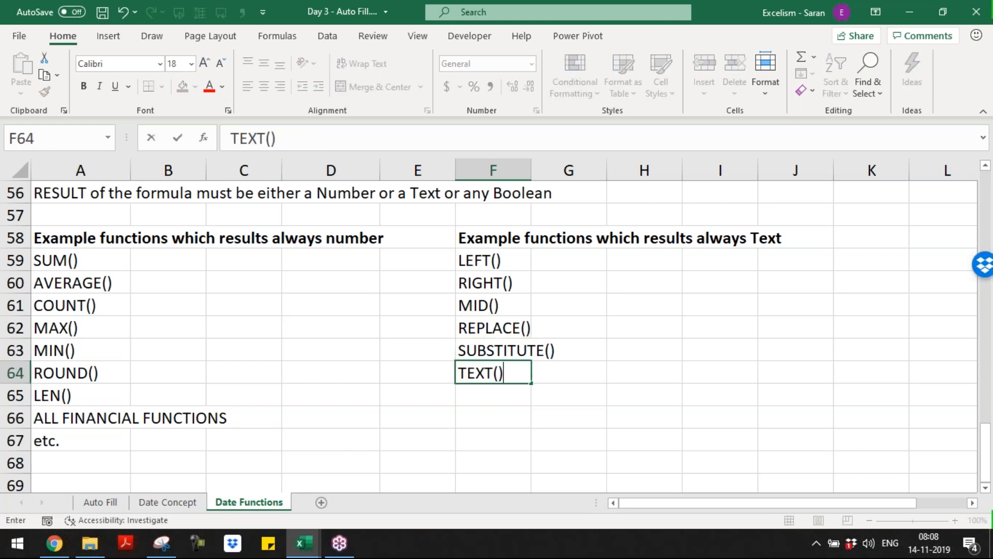
pyautogui.press('Return')
pyautogui.write('CONCATENATE()')
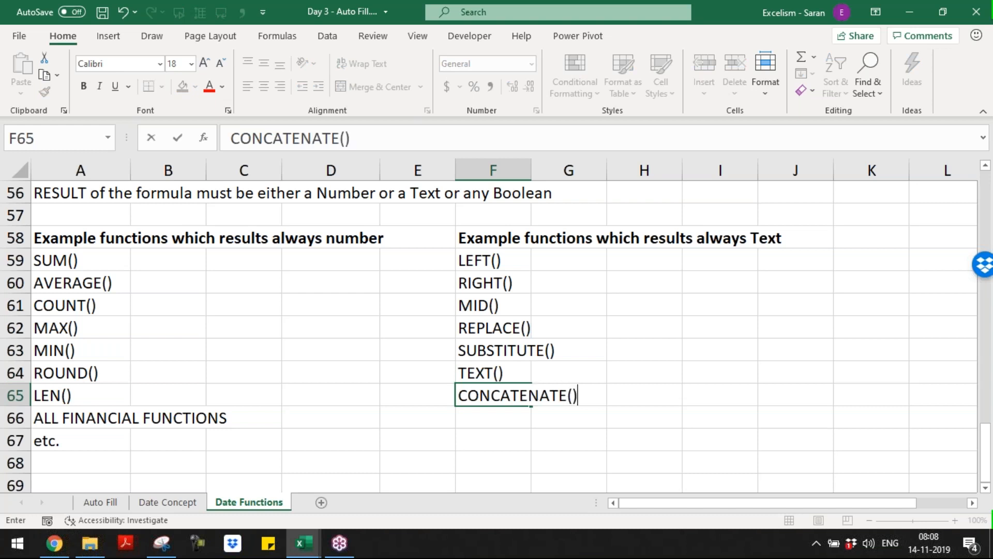
pyautogui.press('Return')
pyautogui.write('CHAR()')
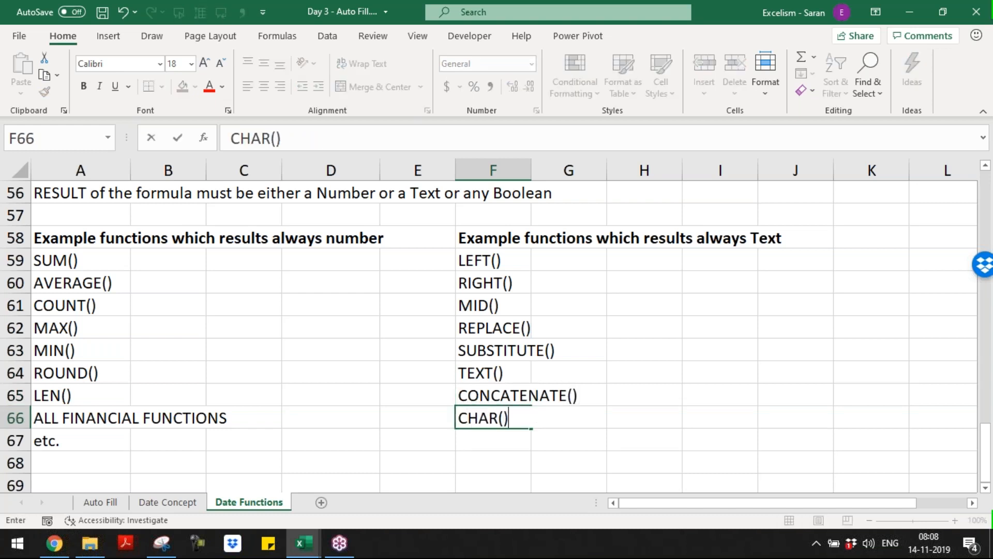
pyautogui.press('Return')
pyautogui.write('ETC')
pyautogui.press('BackSpace')
pyautogui.press('BackSpace')
pyautogui.press('BackSpace')
pyautogui.write('etc')
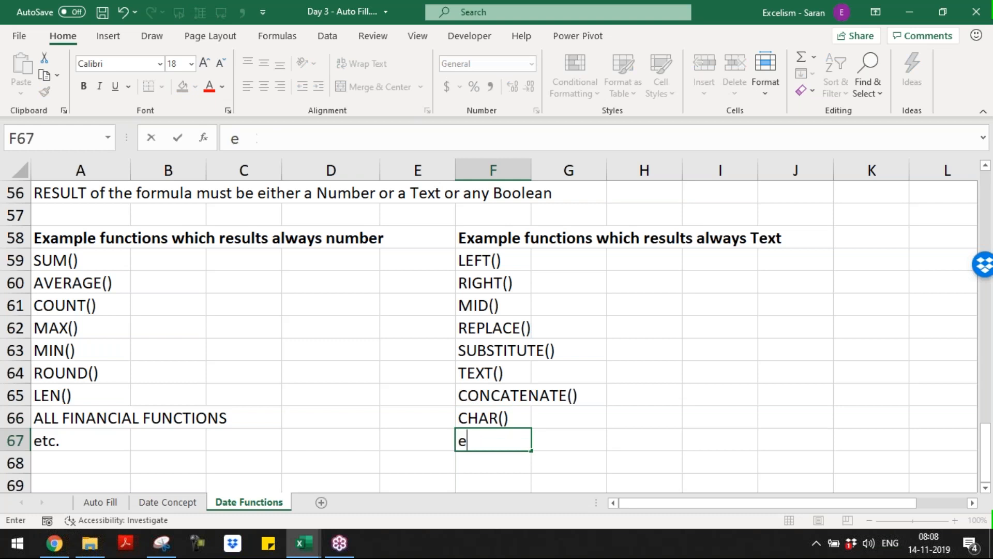
pyautogui.press('Return')
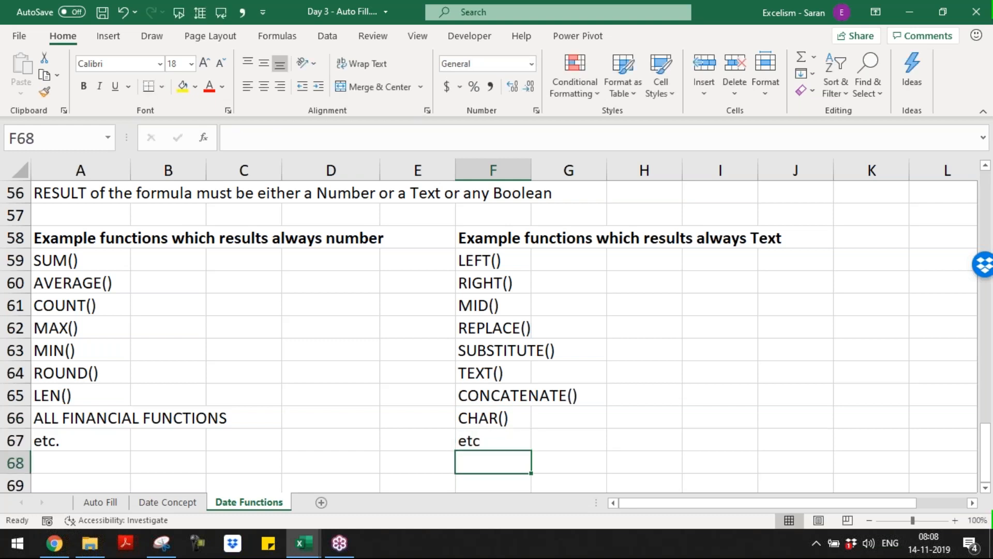
# Copy the Text-function list below the number list in column A, leaving row 68 blank
pyautogui.click(527, 238)
pyautogui.hotkey('ctrl', 'shift', 'Down')
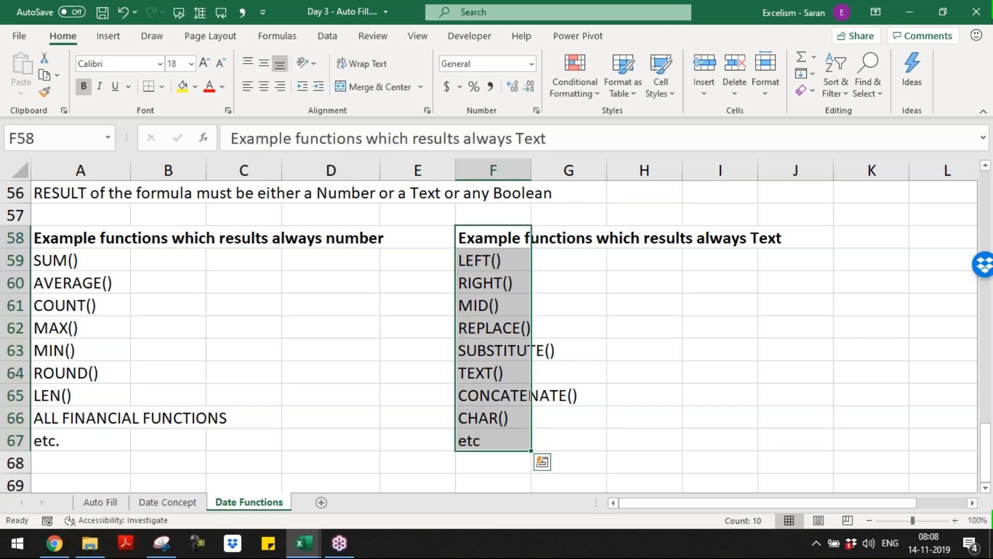
pyautogui.hotkey('ctrl', 'c')
pyautogui.press('Escape')
pyautogui.press('Up')
pyautogui.press('Down')
pyautogui.hotkey('ctrl', 'shift', 'Down')
pyautogui.hotkey('ctrl', 'c')
pyautogui.hotkey('ctrl', 'Left')
pyautogui.hotkey('ctrl', 'Down')
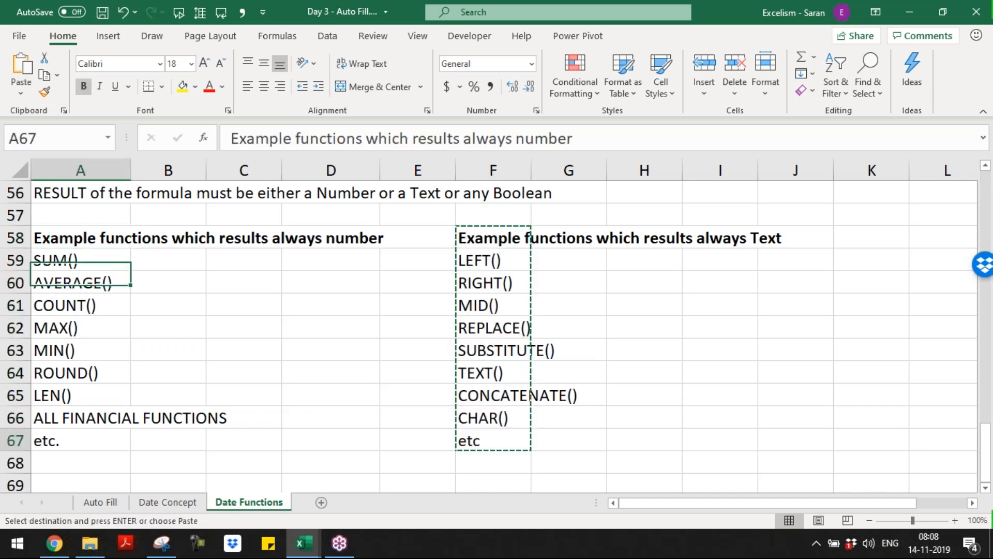
pyautogui.press('Down')
pyautogui.press('Return')
pyautogui.hotkey('ctrl', 'x')
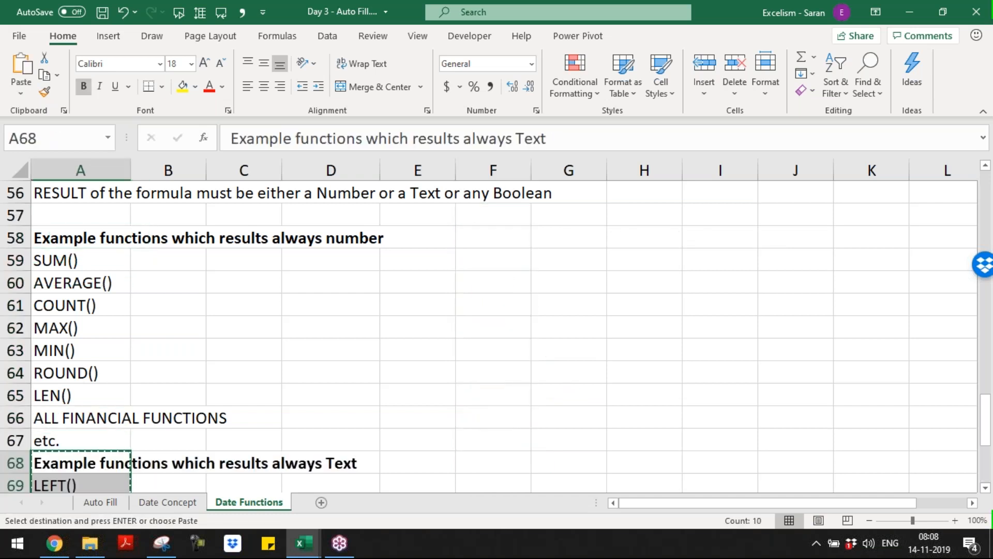
pyautogui.press('Down')
pyautogui.press('Return')
pyautogui.hotkey('ctrl', 'Down')
pyautogui.press('Up')
pyautogui.hotkey('ctrl', 'Up')
pyautogui.press('Down')
pyautogui.hotkey('ctrl', 'c')
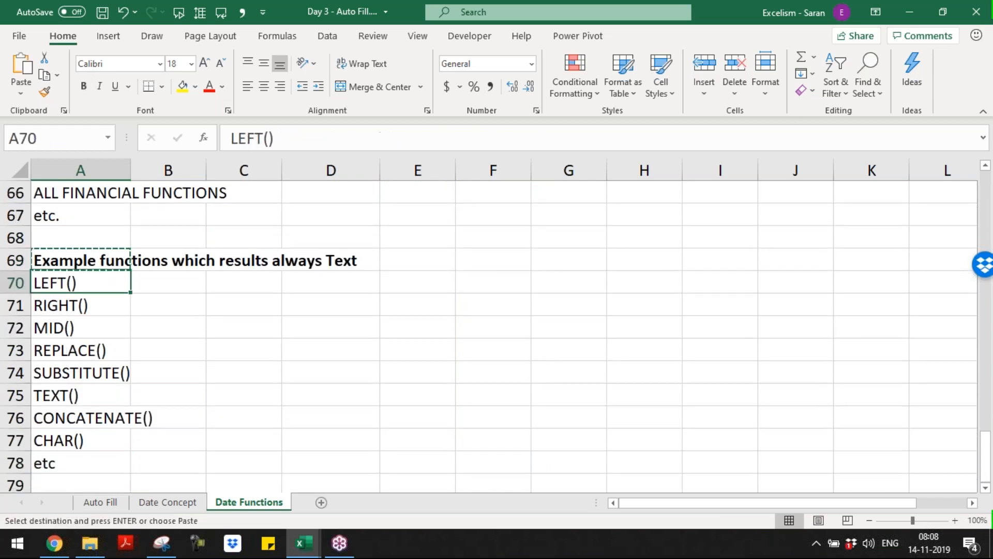
pyautogui.press('Down')
pyautogui.press('Down')
pyautogui.press('Down')
pyautogui.press('Down')
pyautogui.press('Down')
pyautogui.press('Down')
pyautogui.press('Down')
pyautogui.press('Down')
pyautogui.press('Down')
pyautogui.press('Down')
pyautogui.press('Down')
pyautogui.press('Down')
pyautogui.press('Down')
# Enter the heading 'Example functions which results always Boolean Values' in A80
pyautogui.press('Up')
pyautogui.press('Up')
pyautogui.press('Up')
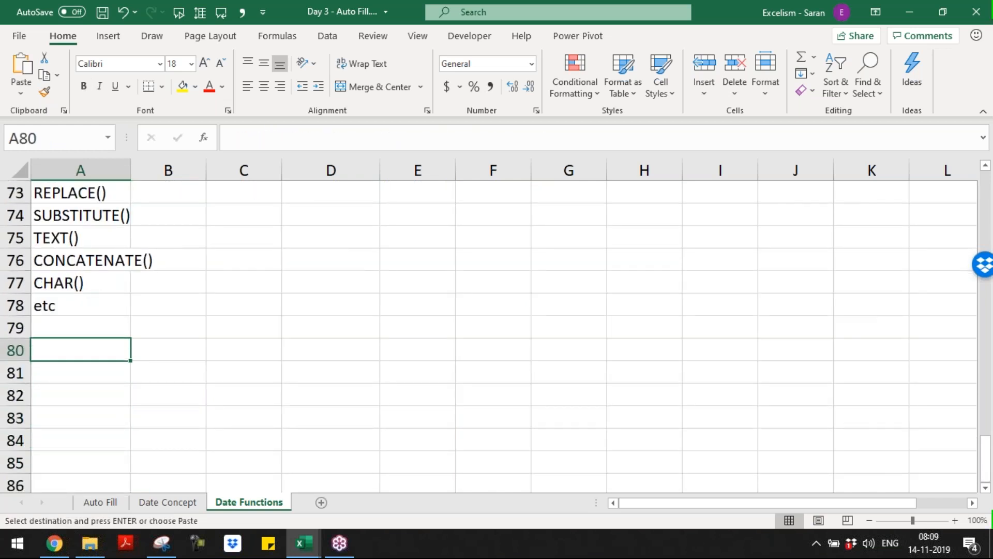
pyautogui.write('Example functions which results always Text')
pyautogui.hotkey('ctrl', 'shift', 'Left')
pyautogui.write('Boo')
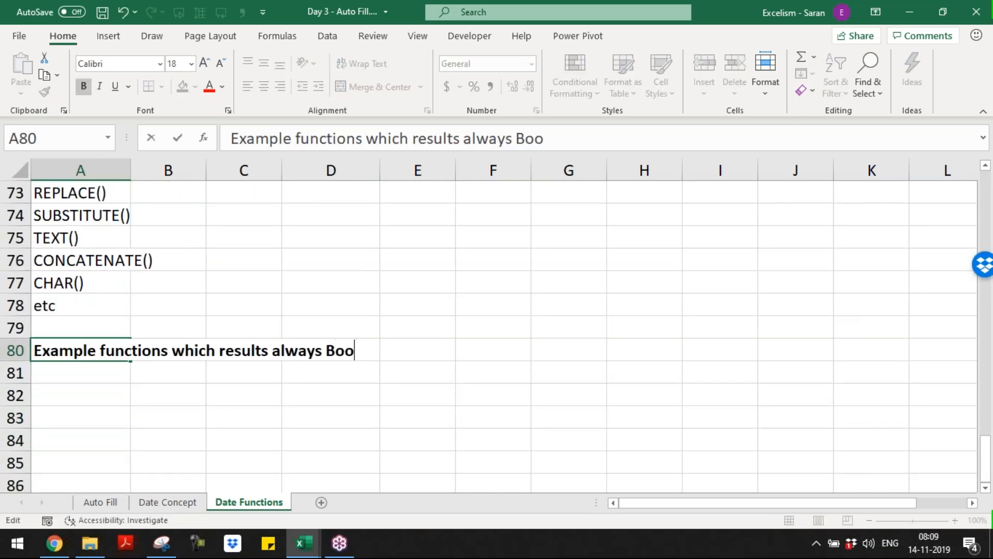
pyautogui.write('lean')
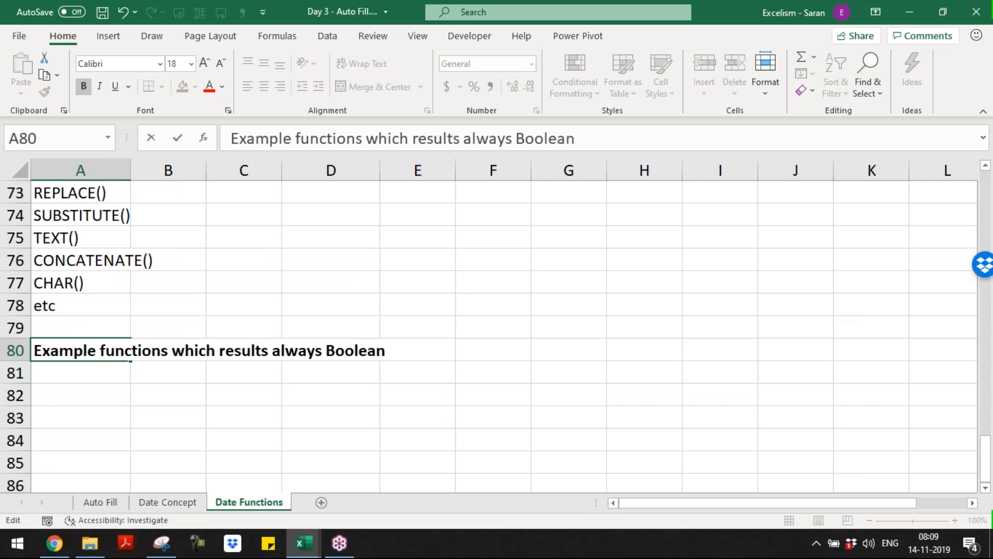
pyautogui.write(' Values')
pyautogui.press('Return')
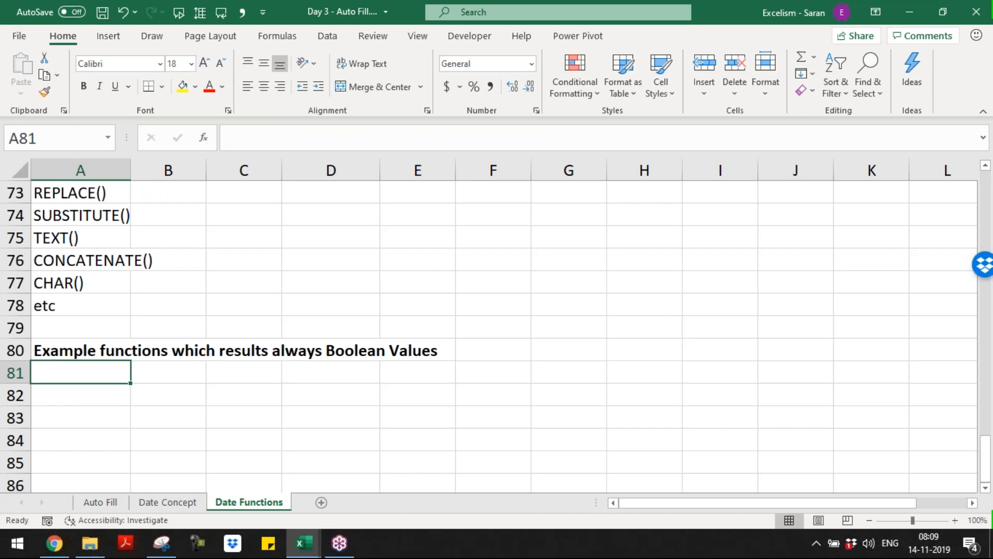
# List EXACT(), AND(), OR() and ISNUMBER() under the Boolean heading, fixing ISNUMBER's bracket
pyautogui.write('E')
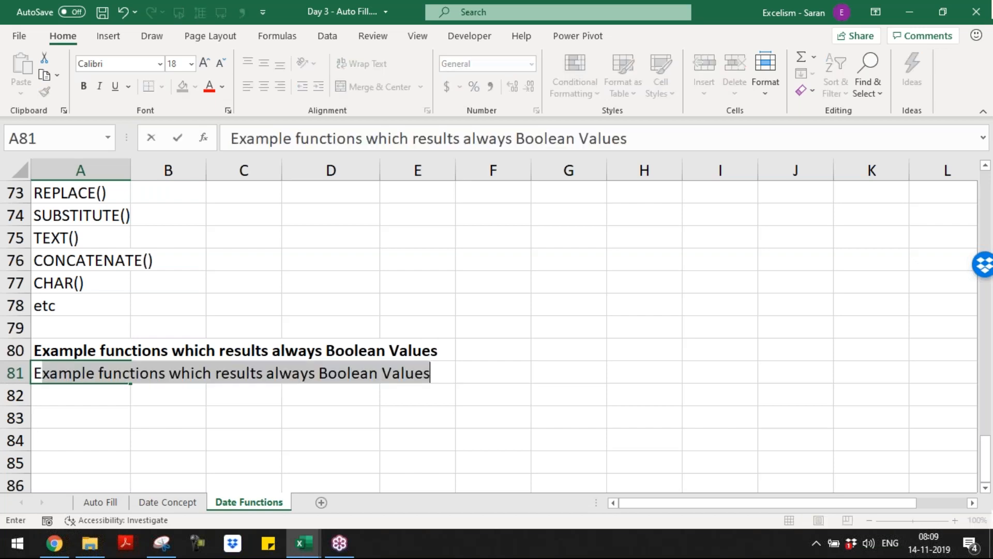
pyautogui.write('XACT()')
pyautogui.press('Return')
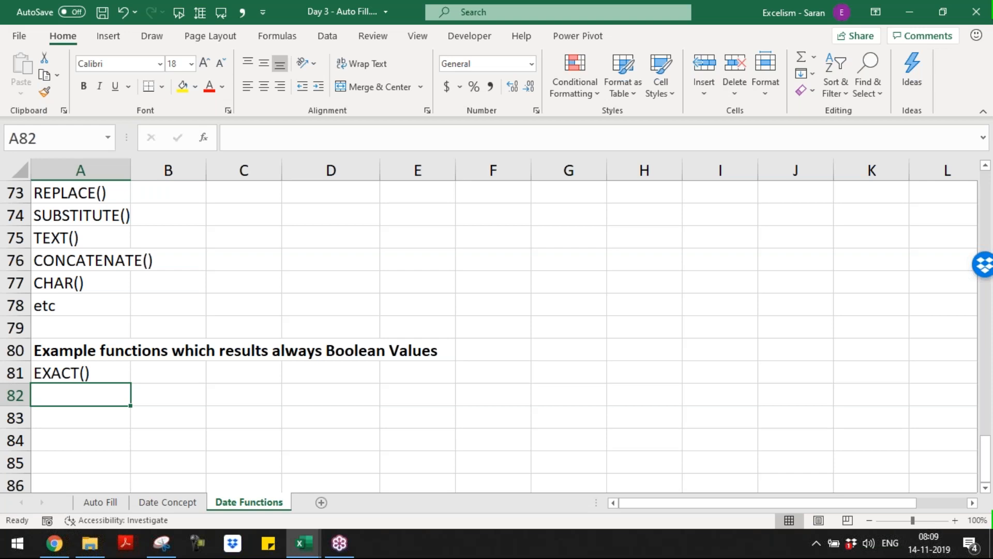
pyautogui.write('AND()')
pyautogui.press('Return')
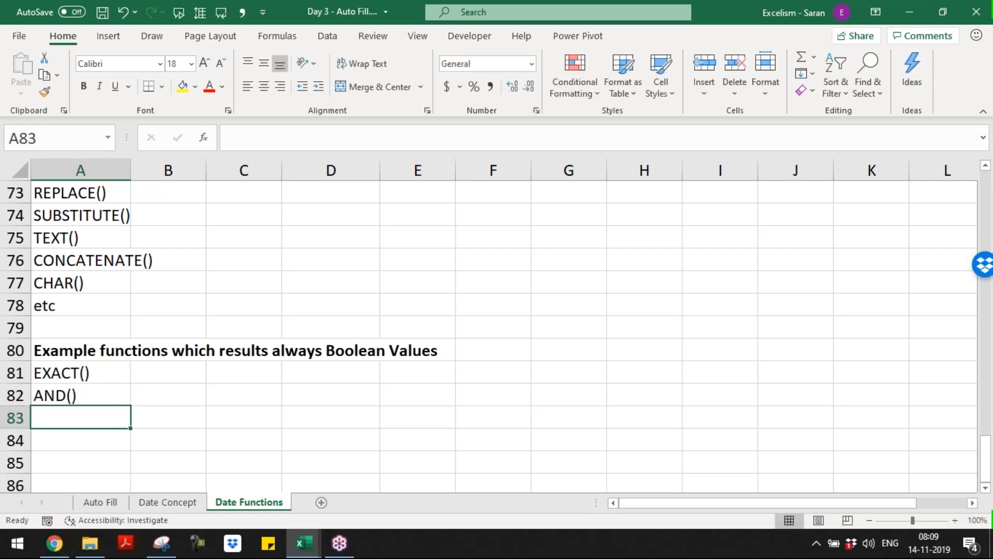
pyautogui.write('OR()')
pyautogui.press('Return')
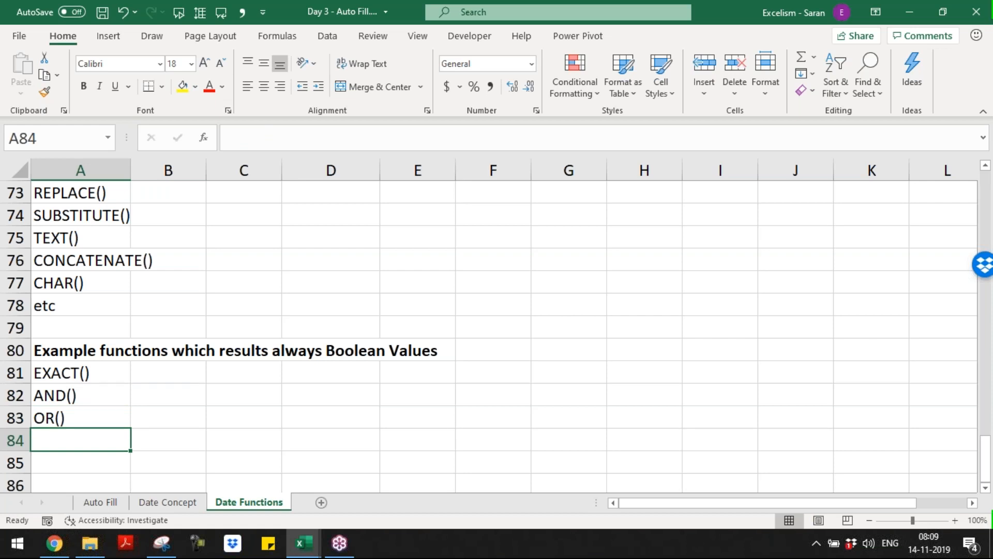
pyautogui.write('ISNUMBE')
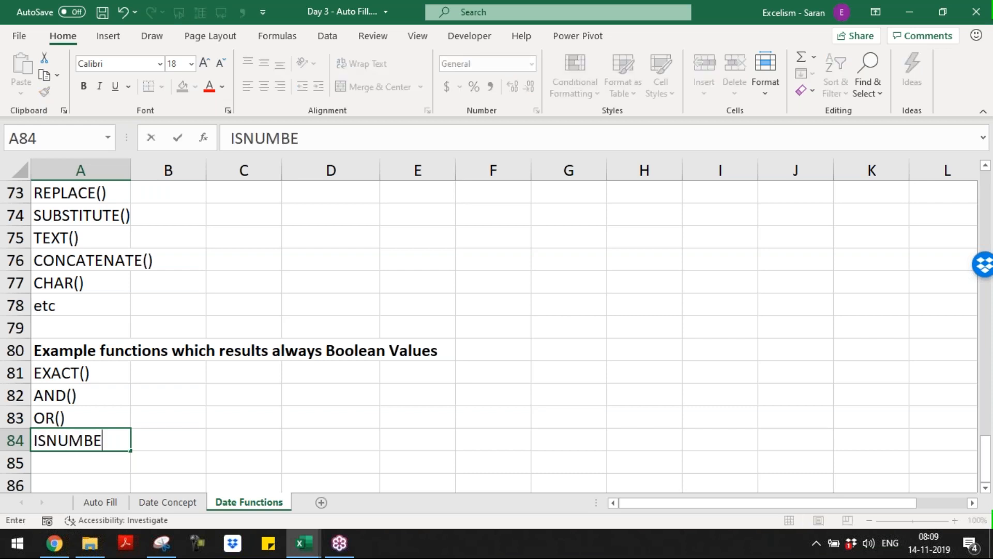
pyautogui.write('R()')
pyautogui.press('Return')
pyautogui.press('Up')
pyautogui.press('F2')
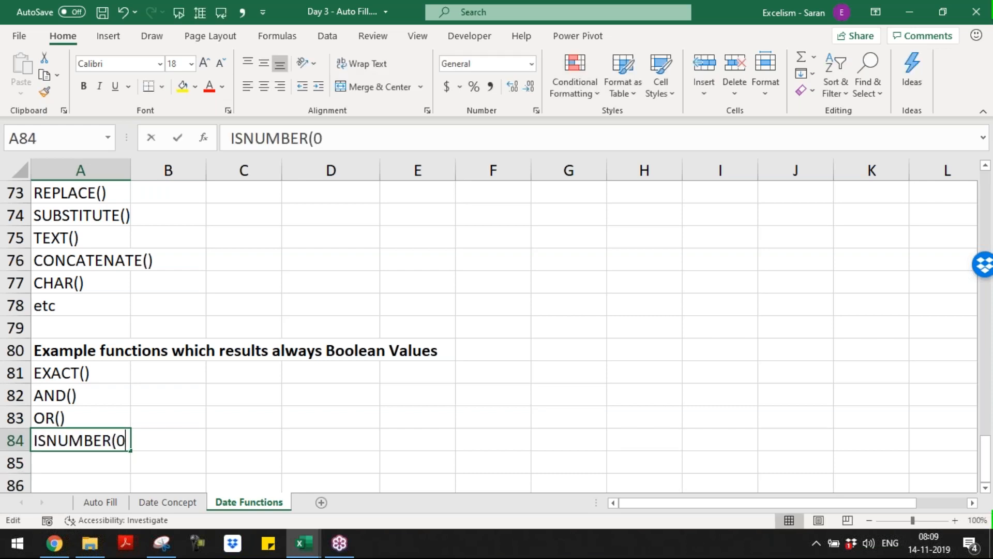
pyautogui.press('BackSpace')
pyautogui.write(')')
pyautogui.press('Return')
# Add ISTEXT(), ISLOGICAL(), ISODD(), ISEVEN() and 'etc.' to finish the Boolean list
pyautogui.write('I')
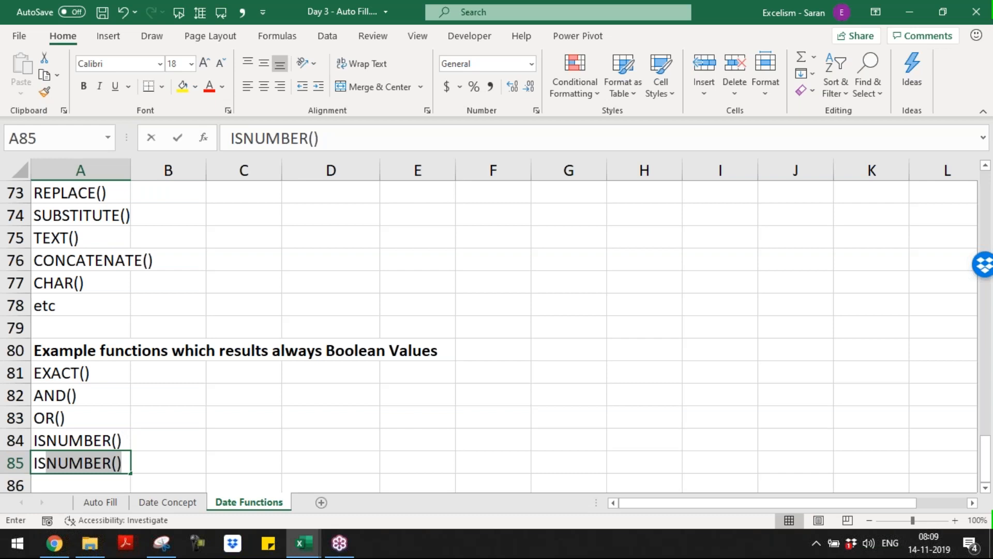
pyautogui.write('STEXT()')
pyautogui.press('Return')
pyautogui.write('ISLOGICAL()')
pyautogui.press('Return')
pyautogui.write('IS')
pyautogui.write('ODD()')
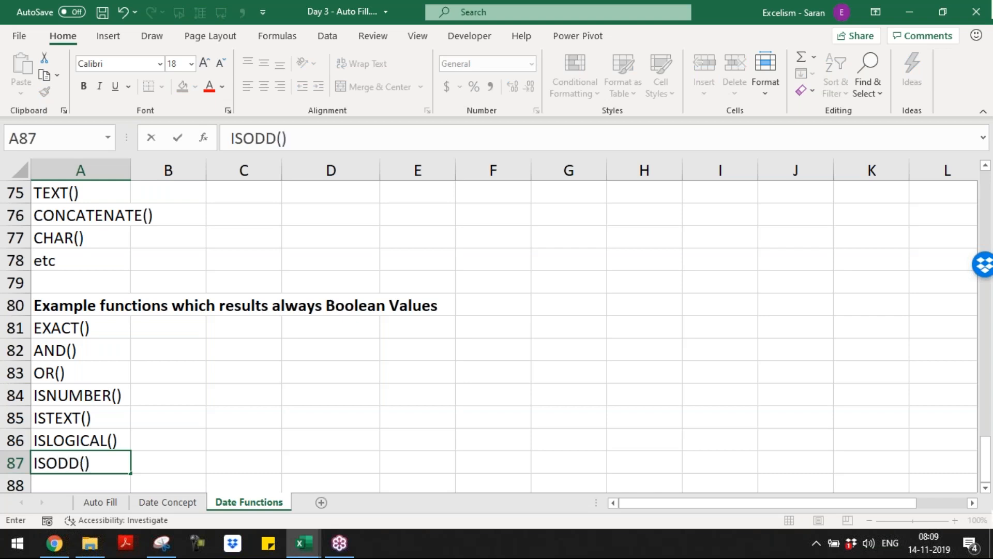
pyautogui.press('Return')
pyautogui.write('E')
pyautogui.press('BackSpace')
pyautogui.write('S')
pyautogui.press('BackSpace')
pyautogui.write('ISE')
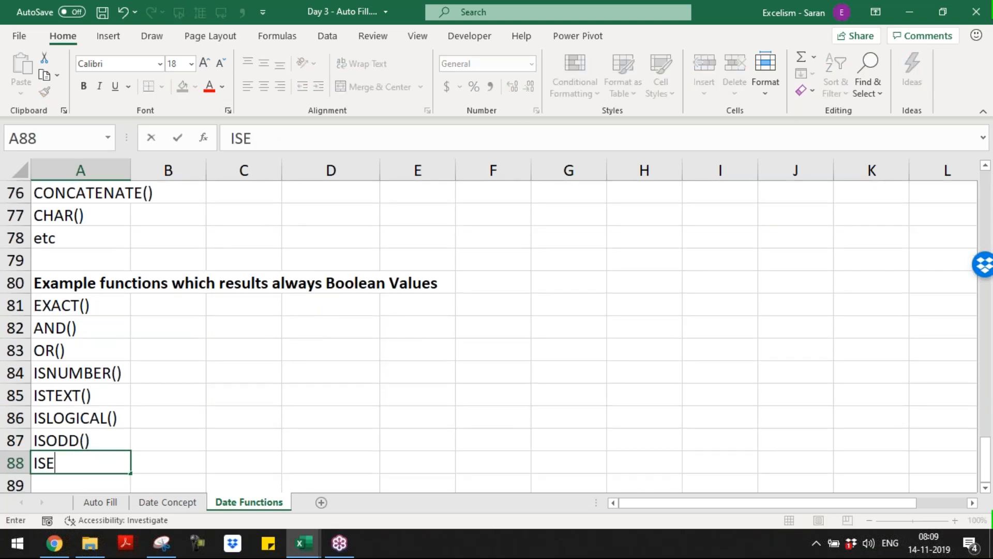
pyautogui.write('VEN()')
pyautogui.press('Return')
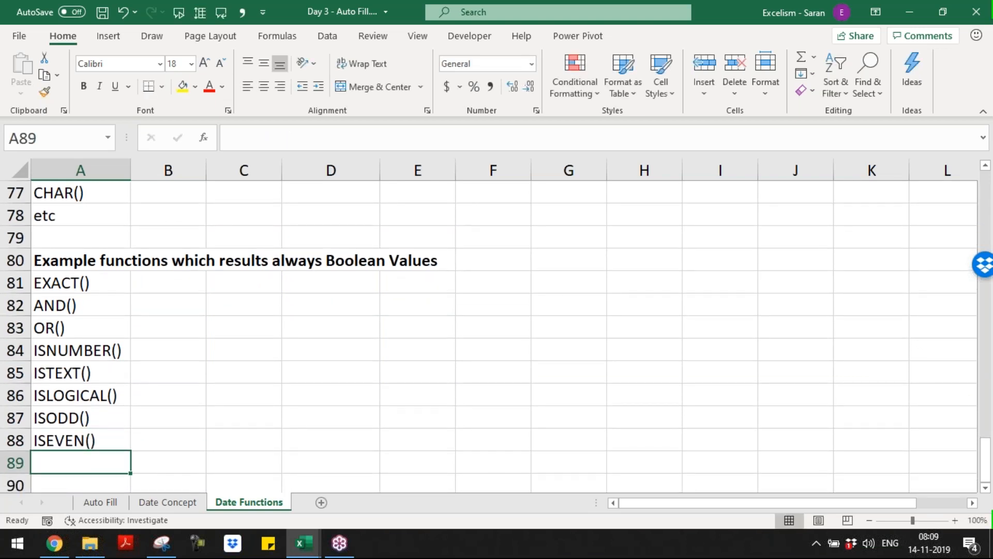
pyautogui.write('etc,')
pyautogui.press('BackSpace')
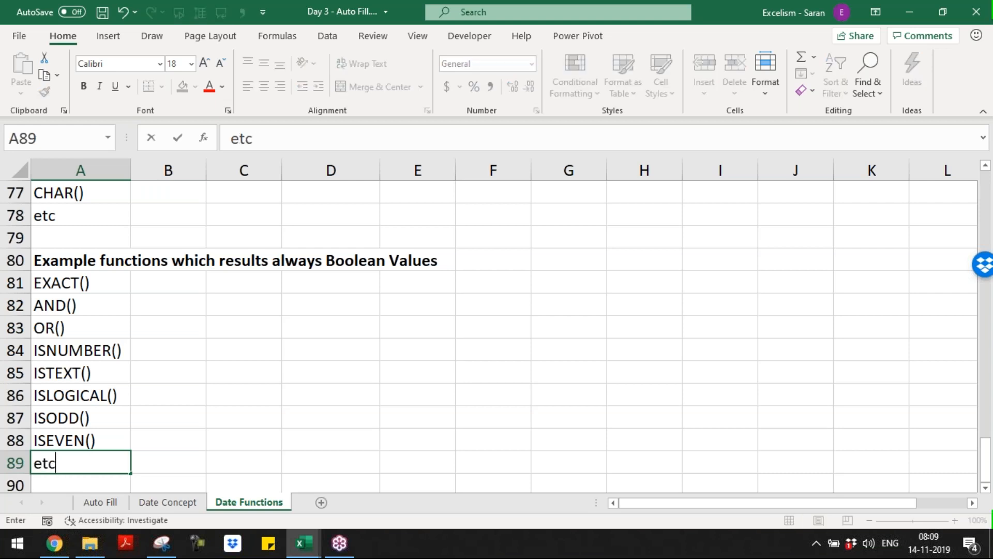
pyautogui.write('.')
pyautogui.press('Return')
# Change always to ALWAYS in the Boolean Values heading in A80
pyautogui.press('Up')
pyautogui.press('Up')
pyautogui.press('Up')
pyautogui.press('Up')
pyautogui.press('Up')
pyautogui.press('Up')
pyautogui.press('Up')
pyautogui.press('Up')
pyautogui.press('Up')
pyautogui.press('Up')
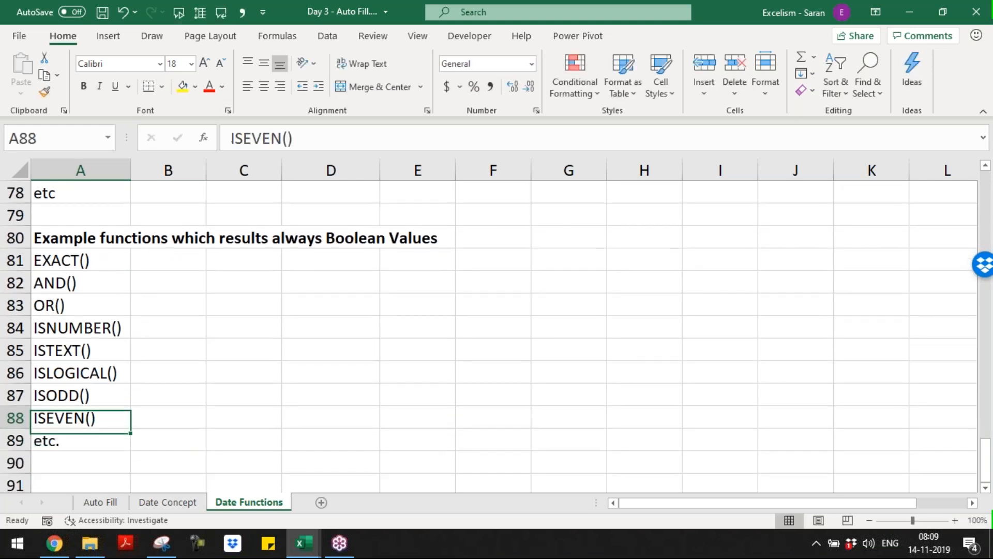
pyautogui.press('F2')
pyautogui.hotkey('ctrl', 'Left')
pyautogui.hotkey('ctrl', 'Left')
pyautogui.hotkey('ctrl', 'Left')
pyautogui.hotkey('ctrl', 'Left')
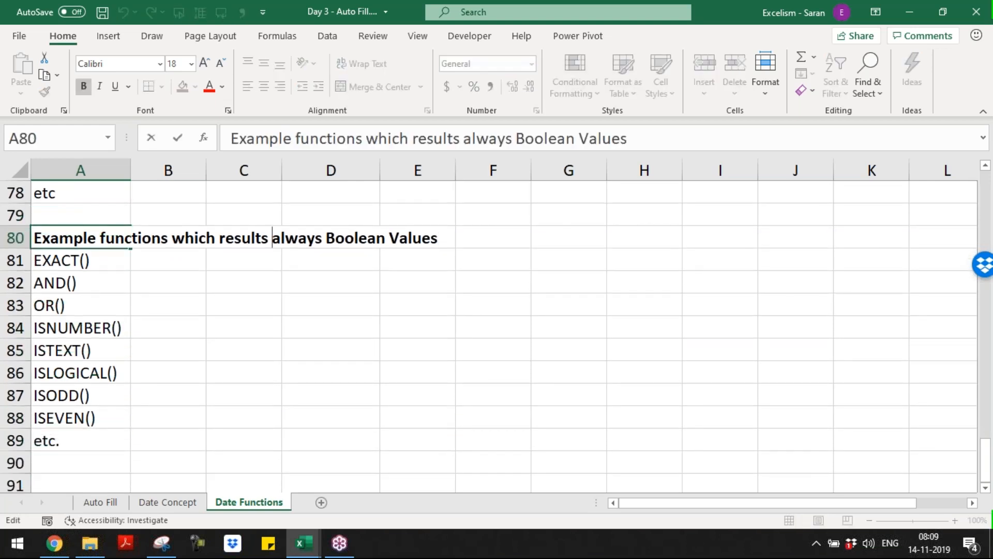
pyautogui.hotkey('ctrl', 'shift', 'Right')
pyautogui.hotkey('shift', 'Left')
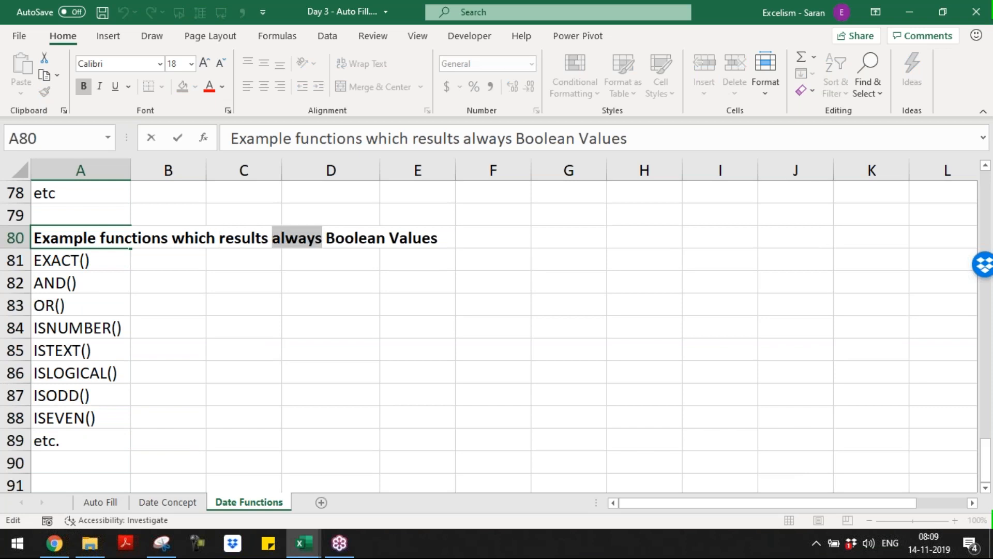
pyautogui.write('ALWAYS')
pyautogui.press('Return')
pyautogui.press('Up')
pyautogui.press('F2')
pyautogui.hotkey('ctrl', 'Left')
pyautogui.hotkey('ctrl', 'shift', 'Right')
pyautogui.hotkey('shift', 'Left')
# Change always to ALWAYS in the Text heading in A69
pyautogui.press('Escape')
pyautogui.press('Up')
pyautogui.press('Up')
pyautogui.press('Up')
pyautogui.press('Up')
pyautogui.press('Up')
pyautogui.press('Up')
pyautogui.press('Up')
pyautogui.press('Up')
pyautogui.press('Up')
pyautogui.press('Up')
pyautogui.press('Up')
pyautogui.press('Up')
pyautogui.press('Up')
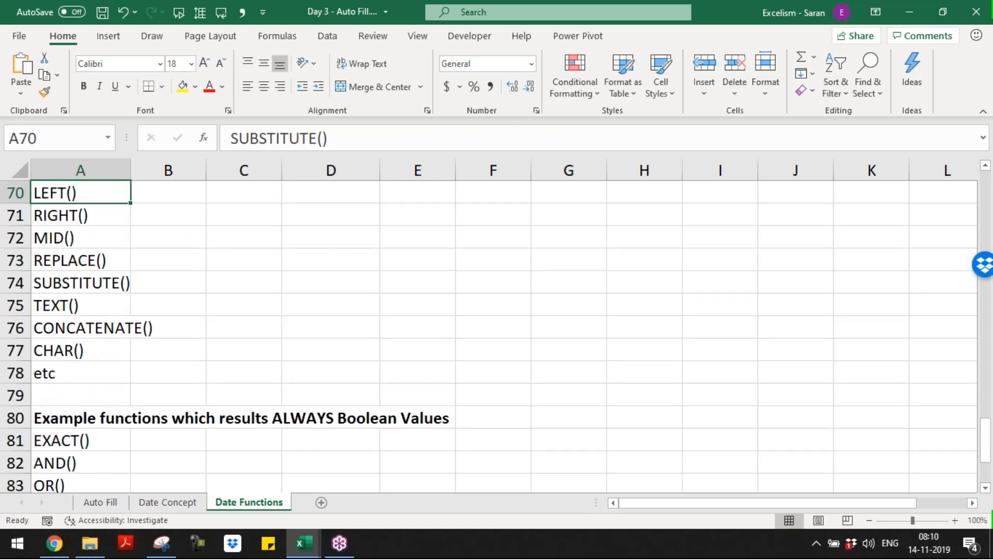
pyautogui.press('Down')
pyautogui.press('Down')
pyautogui.press('F2')
pyautogui.hotkey('ctrl', 'Left')
pyautogui.hotkey('ctrl', 'Left')
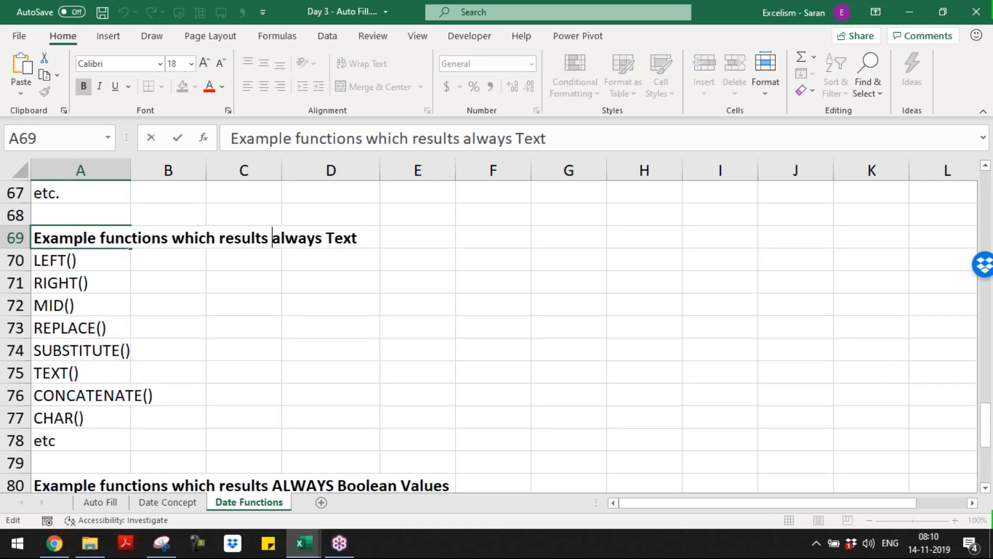
pyautogui.hotkey('ctrl', 'shift', 'Right')
pyautogui.hotkey('shift', 'Left')
pyautogui.write('ALWAYS')
pyautogui.press('Return')
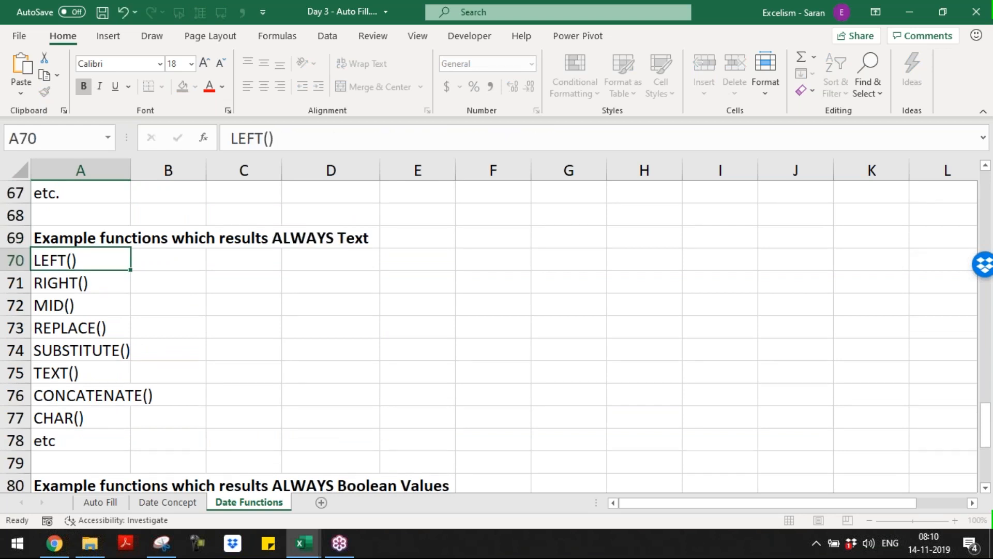
# Change always to ALWAYS in the Number heading in A58
pyautogui.press('Up')
pyautogui.press('Up')
pyautogui.press('Up')
pyautogui.press('Up')
pyautogui.press('Up')
pyautogui.press('Up')
pyautogui.press('Up')
pyautogui.press('Up')
pyautogui.press('Up')
pyautogui.press('Up')
pyautogui.press('Up')
pyautogui.press('Up')
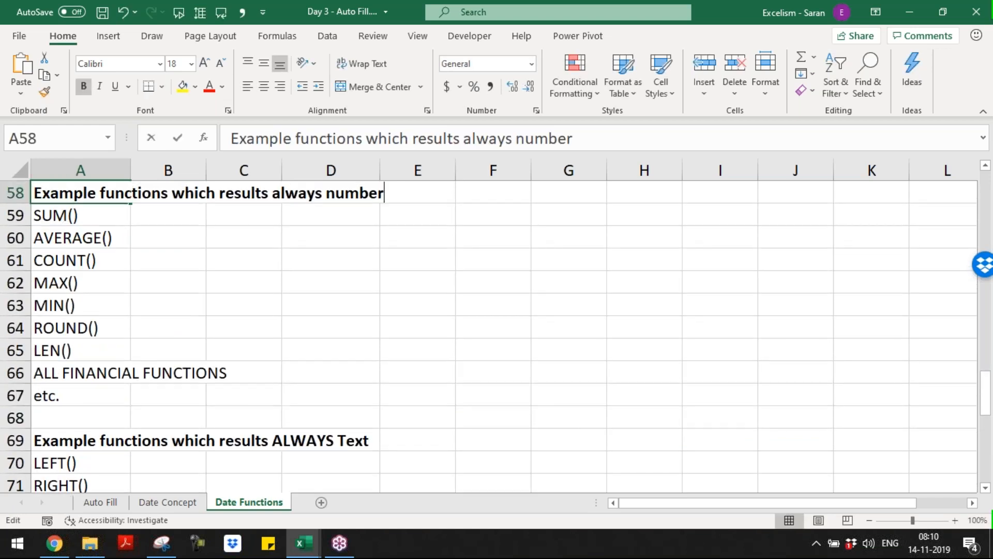
pyautogui.press('F2')
pyautogui.hotkey('ctrl', 'Left')
pyautogui.hotkey('ctrl', 'Left')
pyautogui.hotkey('ctrl', 'shift', 'Right')
pyautogui.hotkey('shift', 'Left')
pyautogui.write('ALWAYS')
pyautogui.hotkey('ctrl', 'Return')
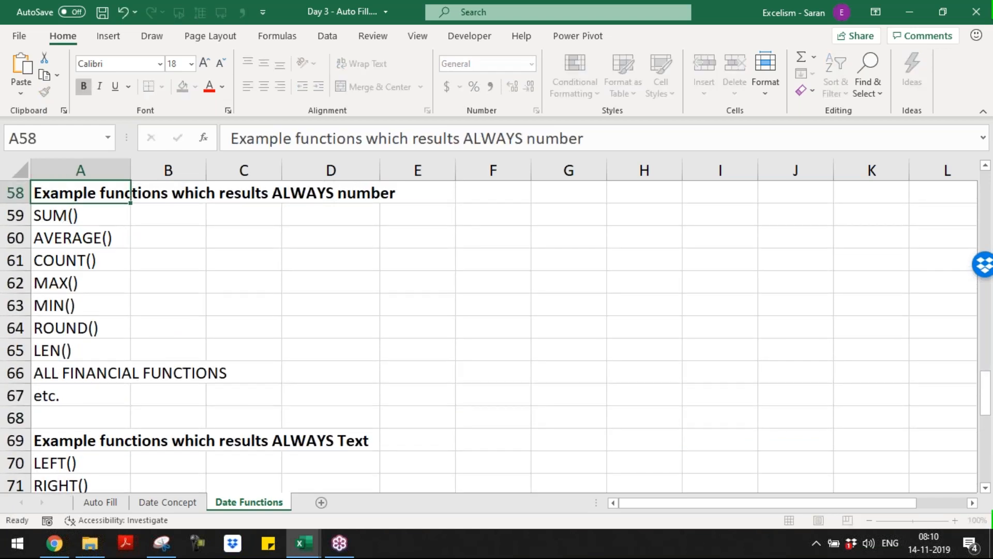
# Copy the 'ALWAYS Boolean Values' heading in A80
pyautogui.hotkey('ctrl', 'Down')
pyautogui.hotkey('ctrl', 'Down')
pyautogui.hotkey('ctrl', 'Down')
pyautogui.hotkey('ctrl', 'Down')
pyautogui.hotkey('ctrl', 'Up')
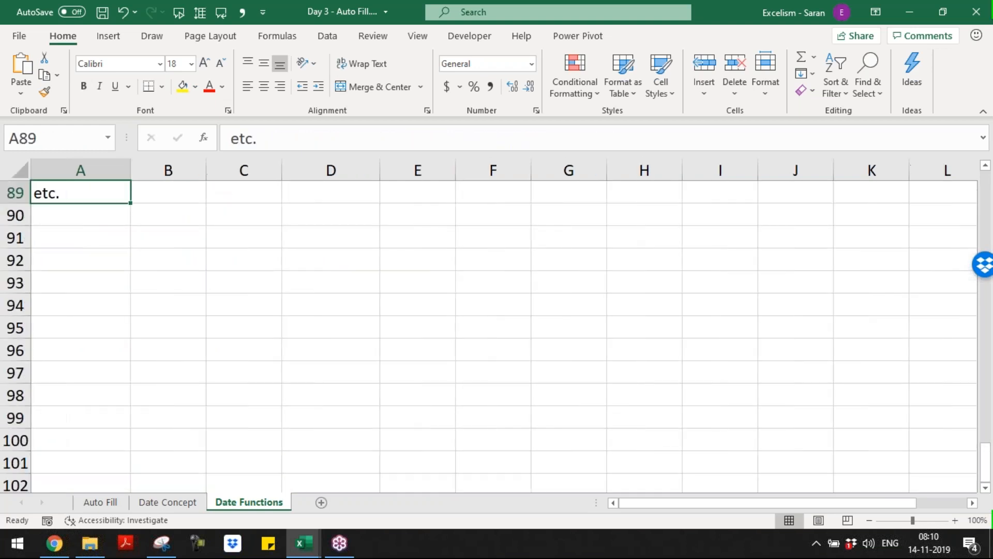
pyautogui.press('Down')
pyautogui.press('Down')
pyautogui.press('Up')
pyautogui.press('Up')
pyautogui.hotkey('ctrl', 'Up')
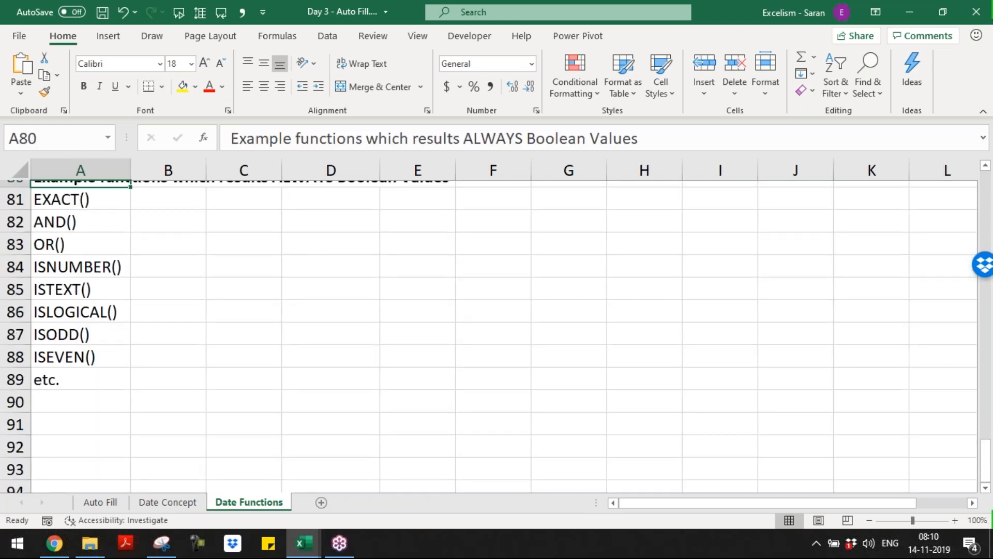
pyautogui.hotkey('ctrl', 'c')
pyautogui.press('Down')
pyautogui.press('Down')
pyautogui.press('Down')
pyautogui.press('Down')
pyautogui.press('Down')
pyautogui.press('Down')
pyautogui.press('Down')
pyautogui.press('Down')
pyautogui.press('Down')
pyautogui.press('Down')
pyautogui.press('Down')
pyautogui.press('Down')
# Paste the heading into A91 and change its ending to 'ANY VALUE (Number/Text/Boolean)'
pyautogui.press('Up')
pyautogui.press('Return')
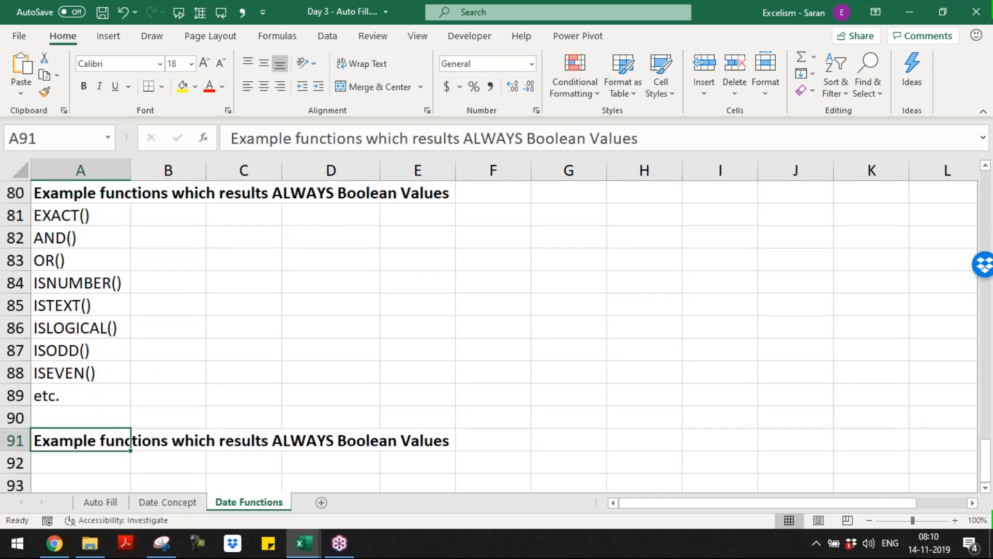
pyautogui.scroll(-4, 489, 325)
pyautogui.press('F2')
pyautogui.hotkey('ctrl', 'shift', 'Left')
pyautogui.hotkey('ctrl', 'shift', 'Left')
pyautogui.hotkey('ctrl', 'shift', 'Left')
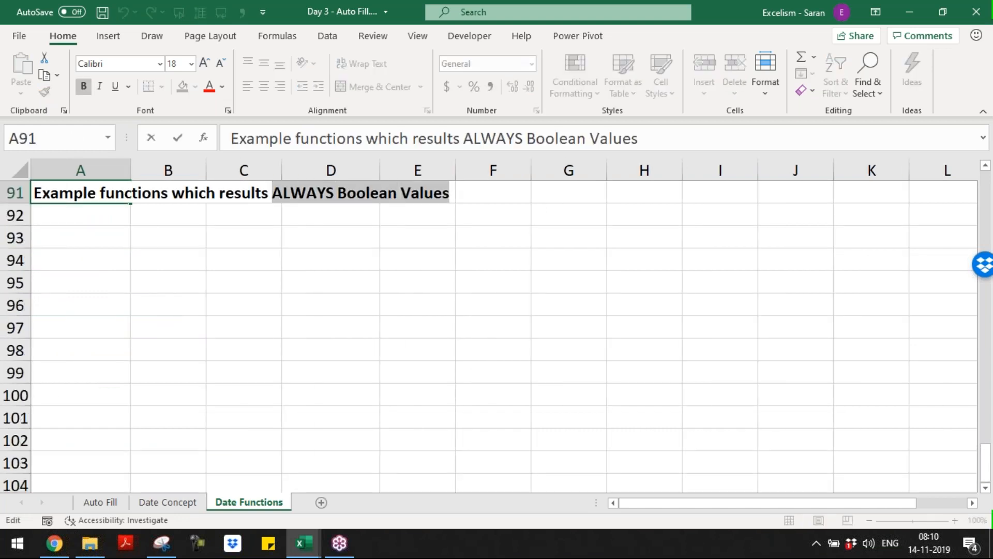
pyautogui.write('ANY VAL')
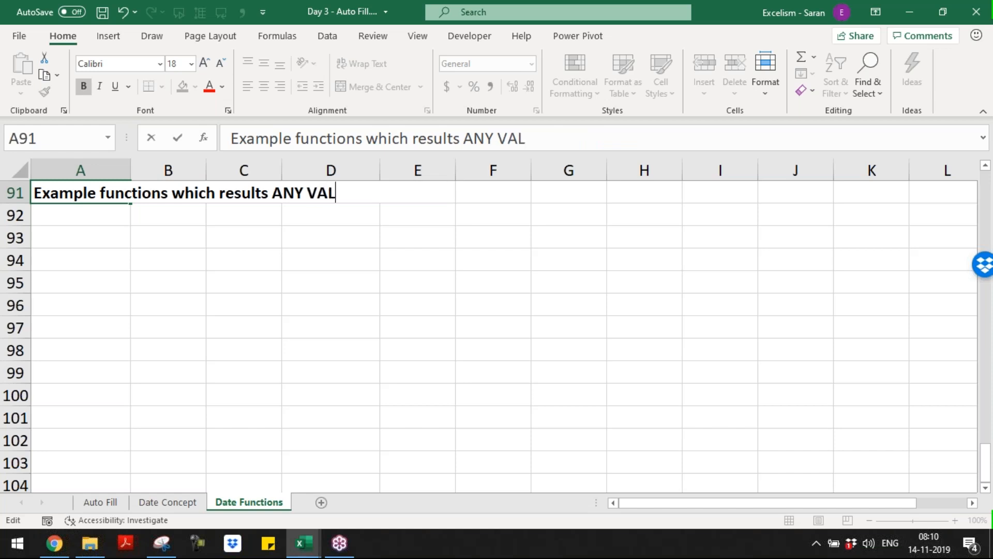
pyautogui.write('UE (Number/Text/Boolean)')
pyautogui.press('Return')
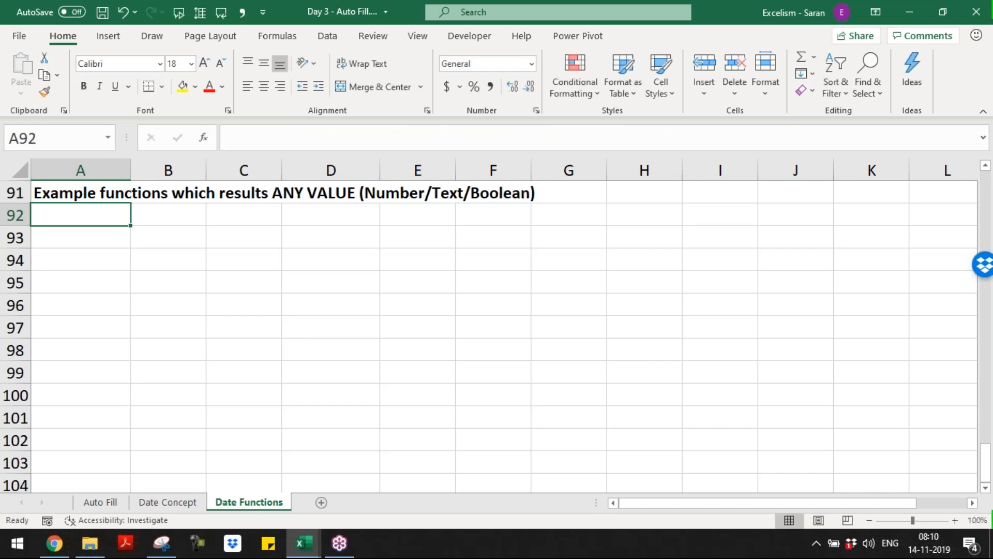
# List VLOOKUP(), HLOOKUP(), OFFSET(), IF() and IFERROR() under the new heading
pyautogui.write('VLOOKUP()')
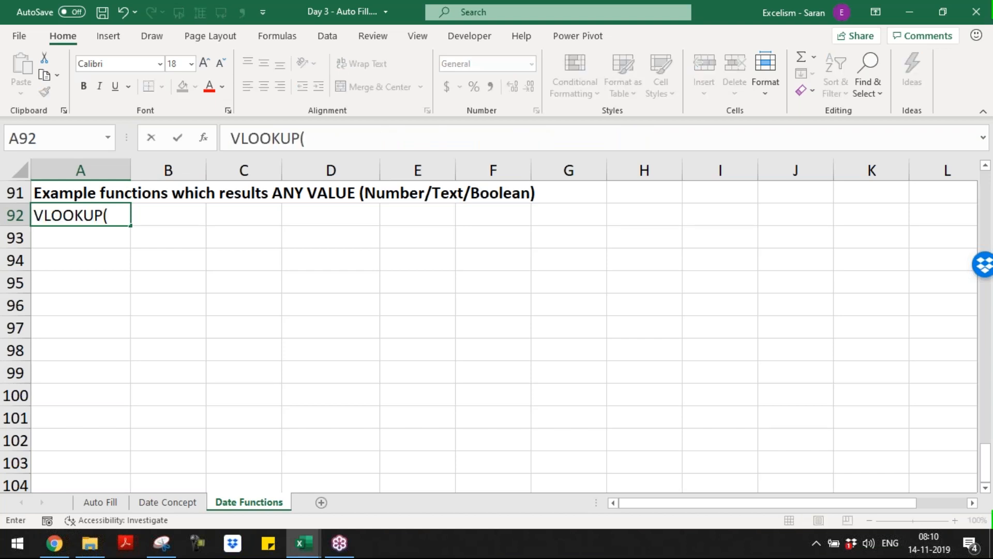
pyautogui.press('Return')
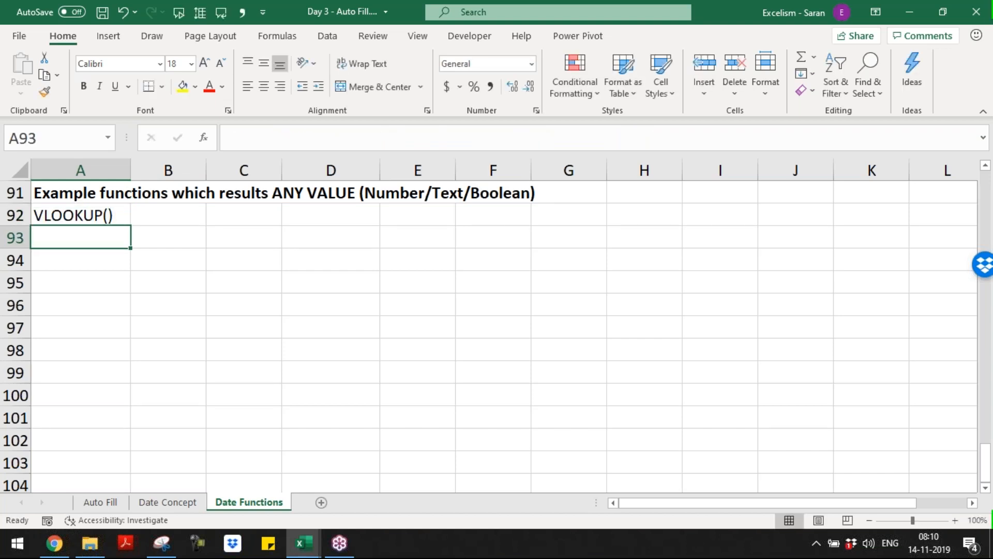
pyautogui.write('HLOOKUP()')
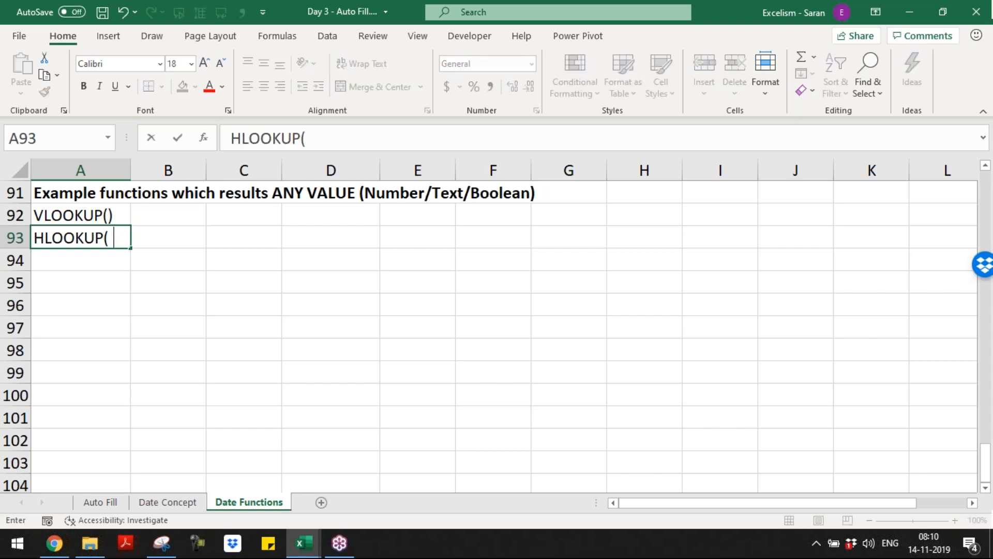
pyautogui.press('Return')
pyautogui.write('OF')
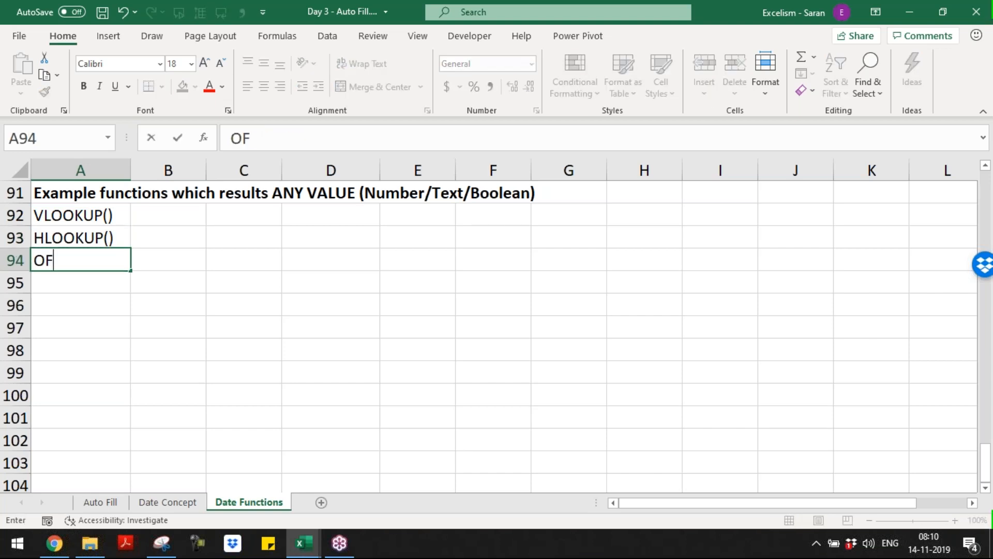
pyautogui.write('FSET()')
pyautogui.press('Return')
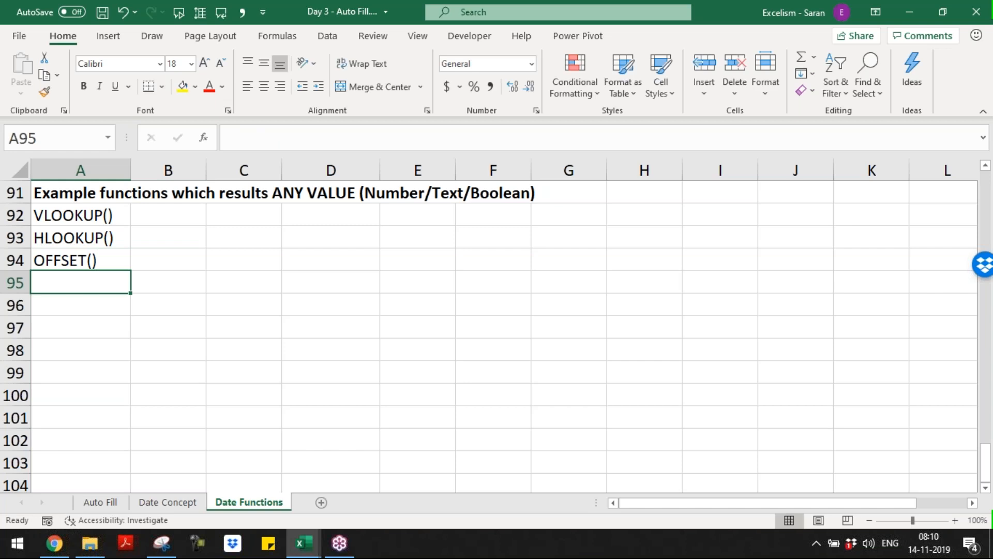
pyautogui.write('IF()')
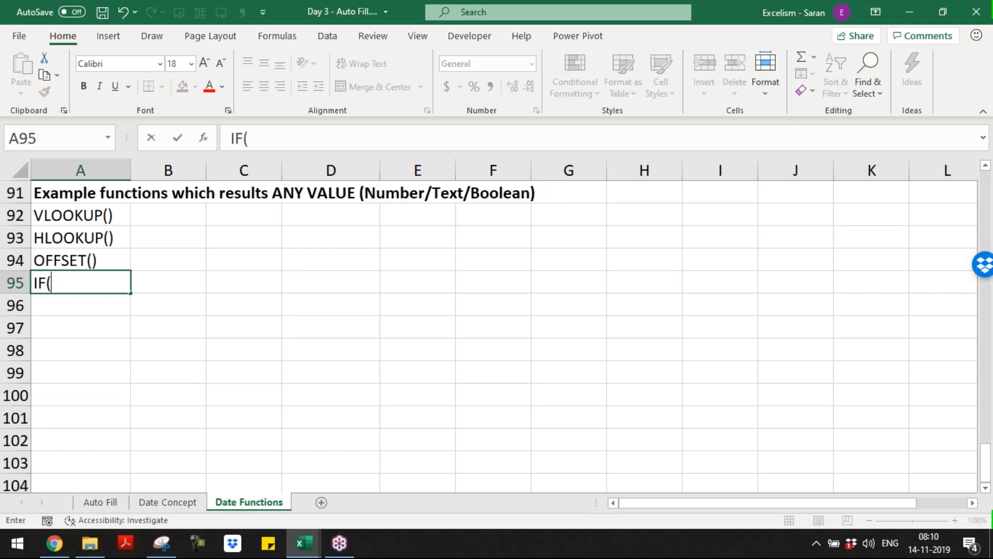
pyautogui.press('Return')
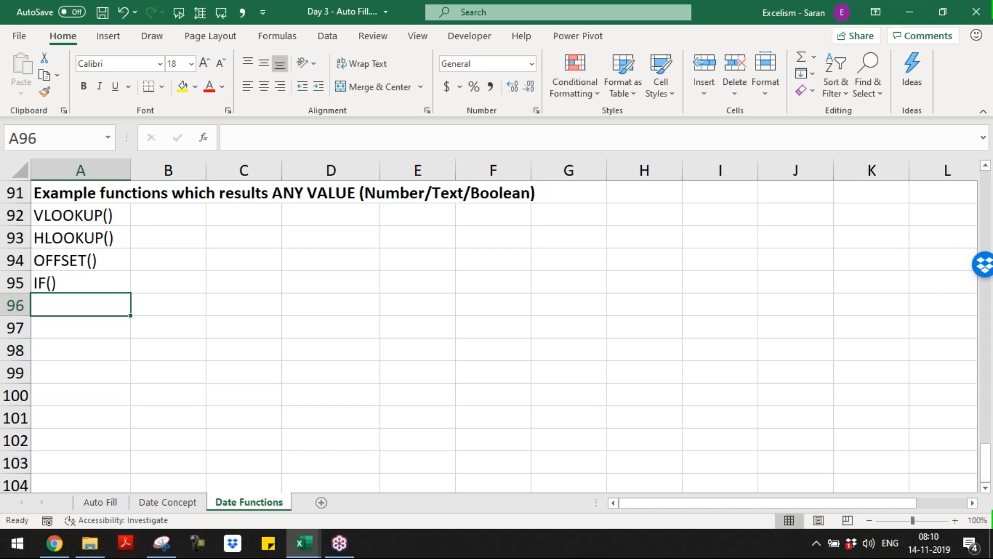
pyautogui.write('IFERROR')
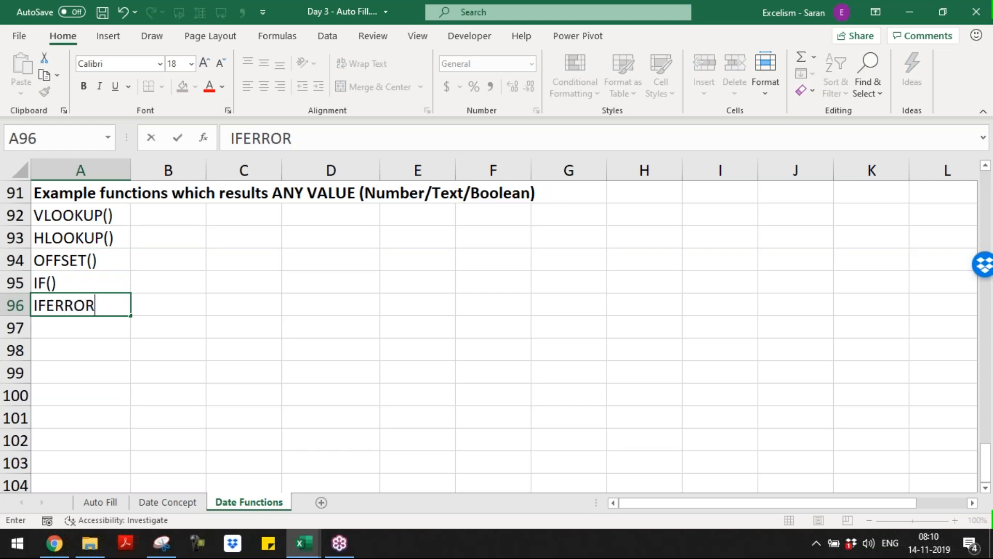
pyautogui.write('()')
pyautogui.press('Return')
# Continue the list with INDEX(), INDIRECT(), TRANSPOSE(), ending with etc in A100
pyautogui.write('INDE')
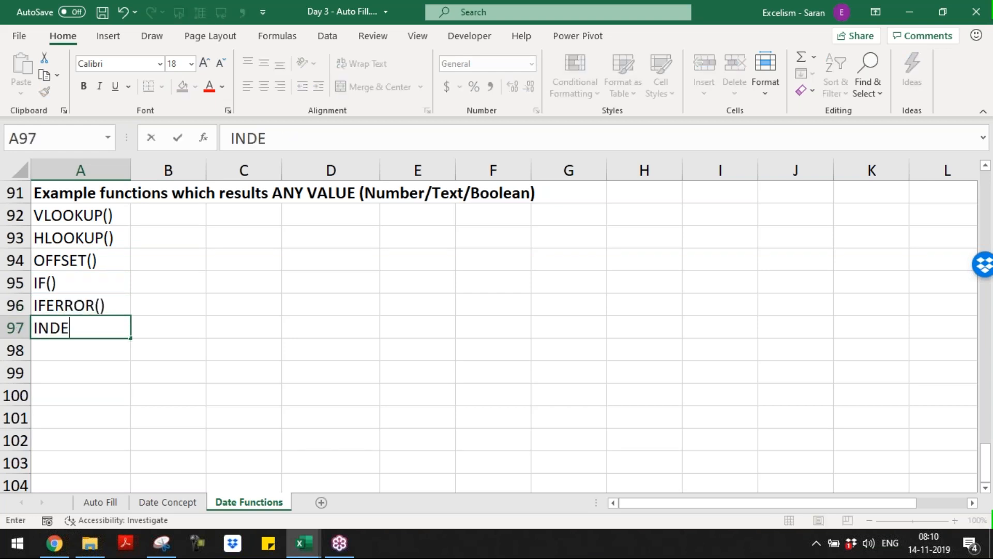
pyautogui.write('X()')
pyautogui.press('Return')
pyautogui.write('IN')
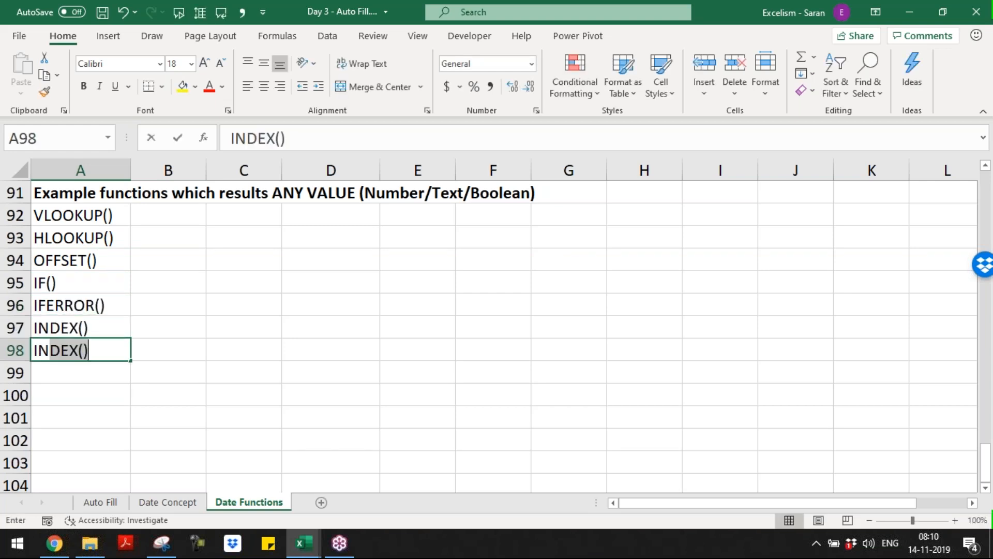
pyautogui.write('DIRECT()')
pyautogui.press('Return')
pyautogui.write('TRAN')
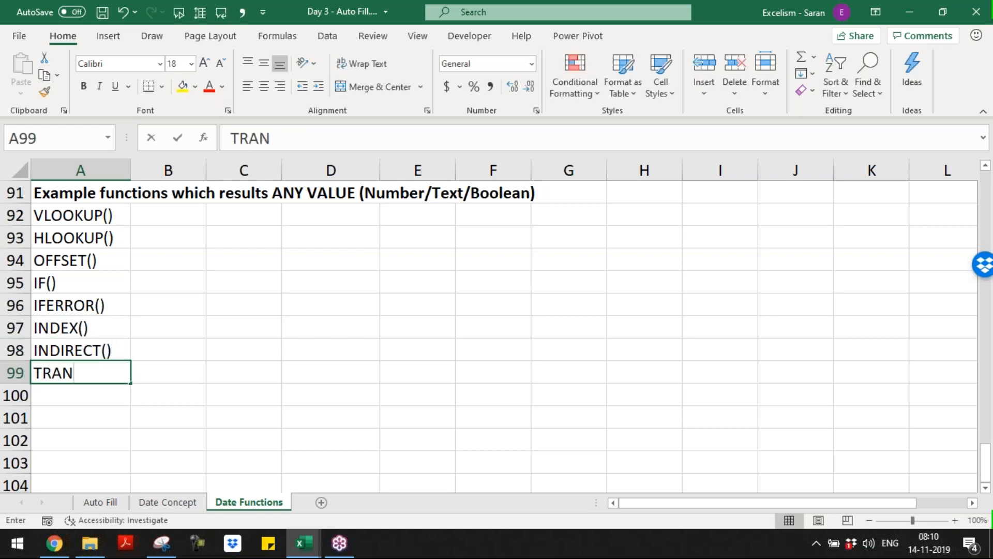
pyautogui.write('SPOSE()')
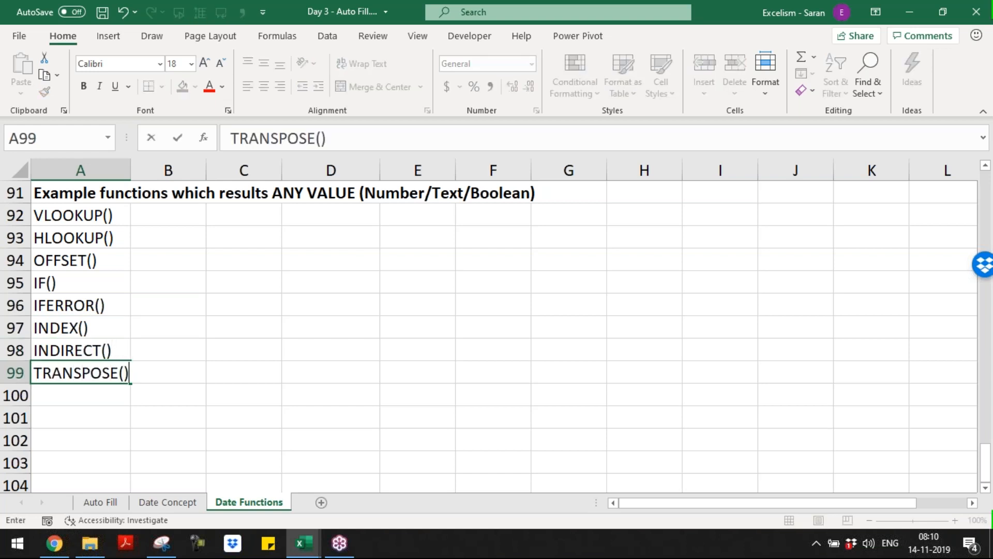
pyautogui.press('Return')
pyautogui.write('ET')
pyautogui.press('BackSpace')
pyautogui.press('BackSpace')
pyautogui.write('etc')
pyautogui.press('Return')
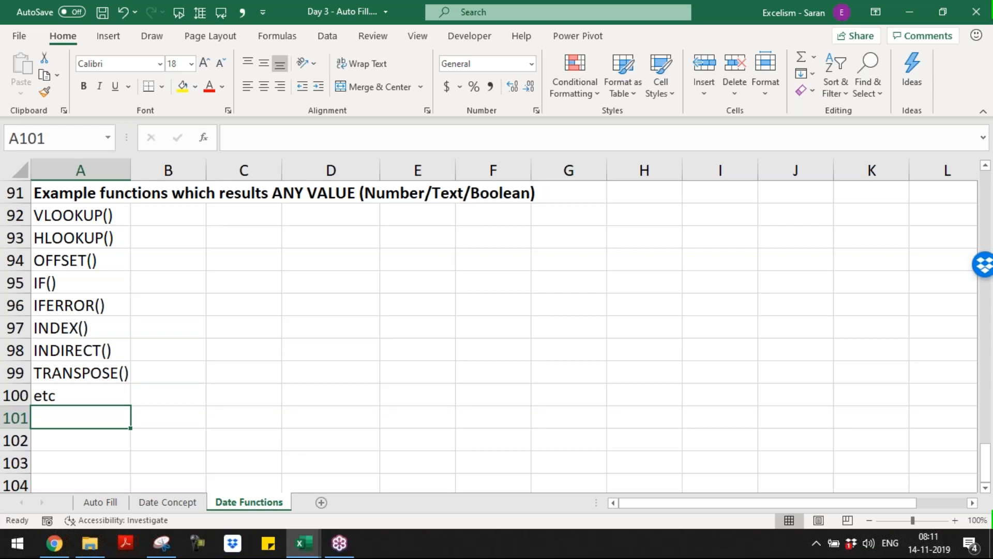
# Enter the bold heading 'The function also results ERRORs' in A102
pyautogui.press('Down')
pyautogui.press('Down')
pyautogui.press('Up')
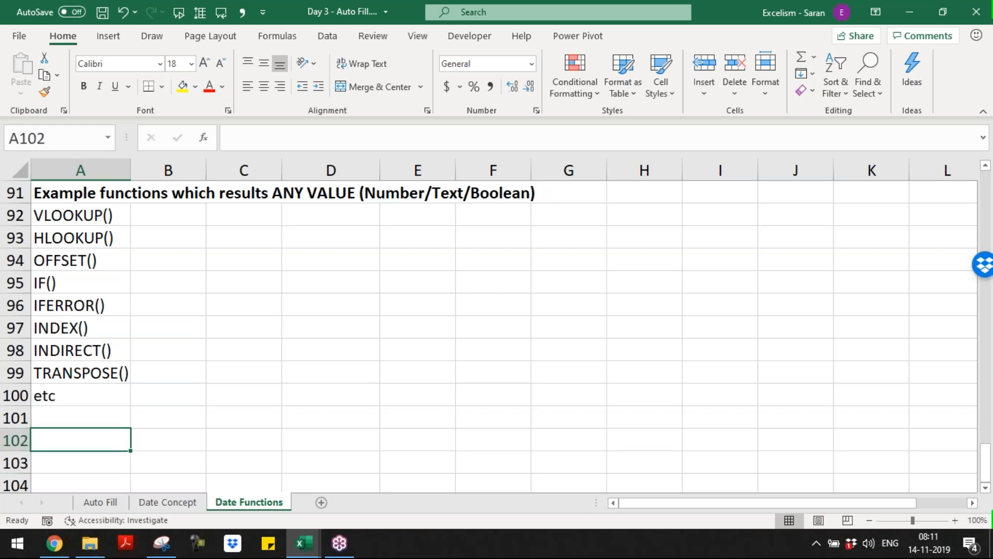
pyautogui.write('The function also r esults ER')
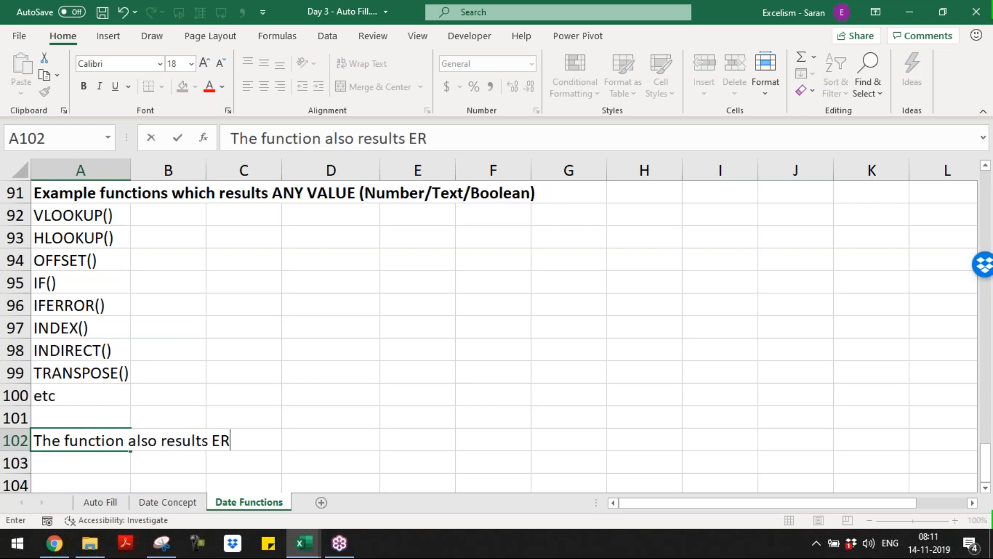
pyautogui.write('RORs')
pyautogui.press('Return')
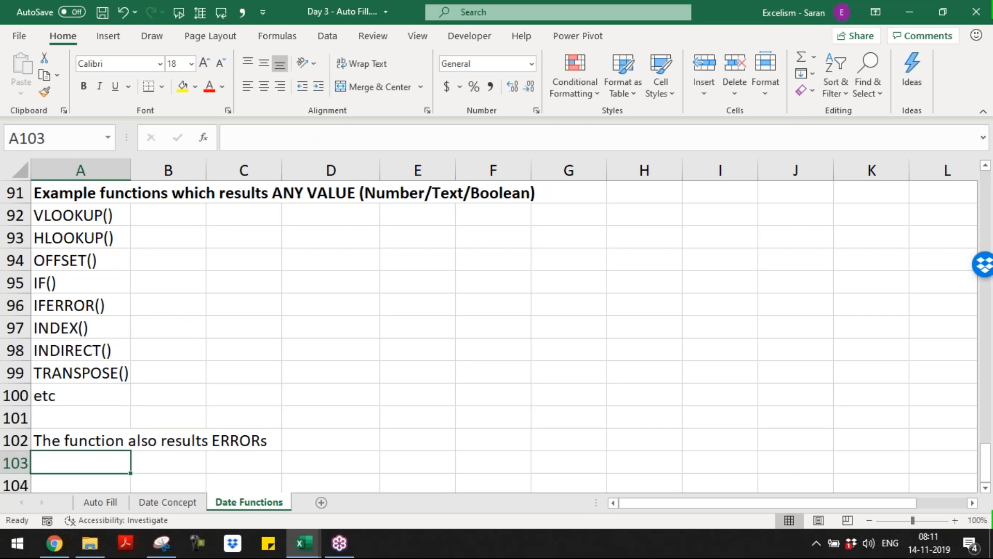
pyautogui.press('Up')
pyautogui.hotkey('ctrl', 'b')
pyautogui.hotkey('ctrl', 'u')
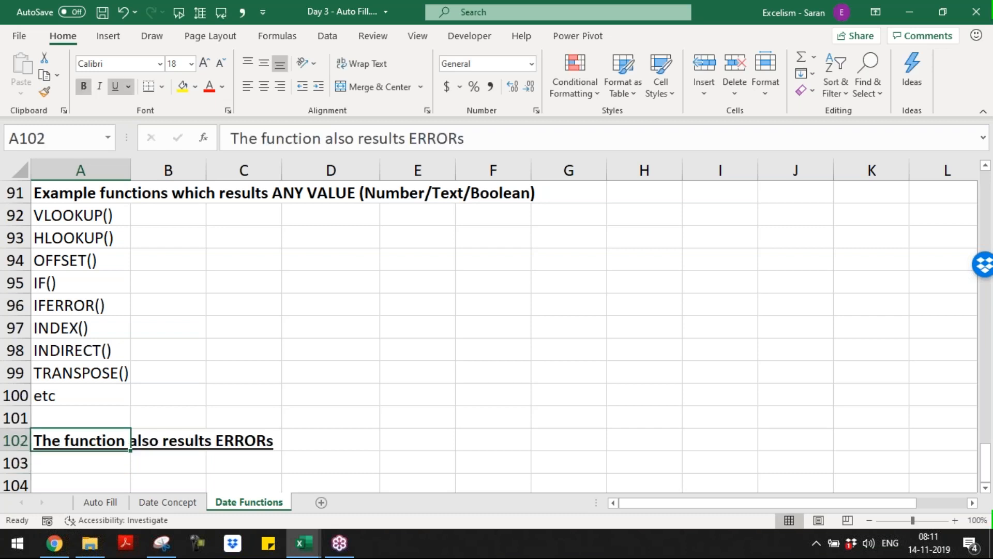
pyautogui.hotkey('ctrl', 'i')
pyautogui.hotkey('ctrl', 'u')
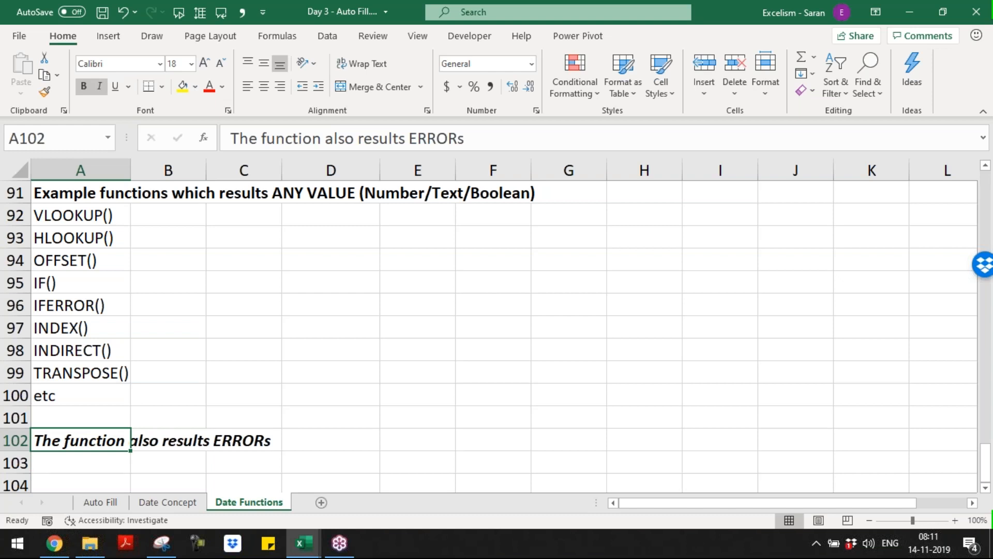
pyautogui.press('Down')
pyautogui.press('Down')
pyautogui.press('Up')
pyautogui.press('Up')
pyautogui.hotkey('ctrl', 'i')
pyautogui.press('Down')
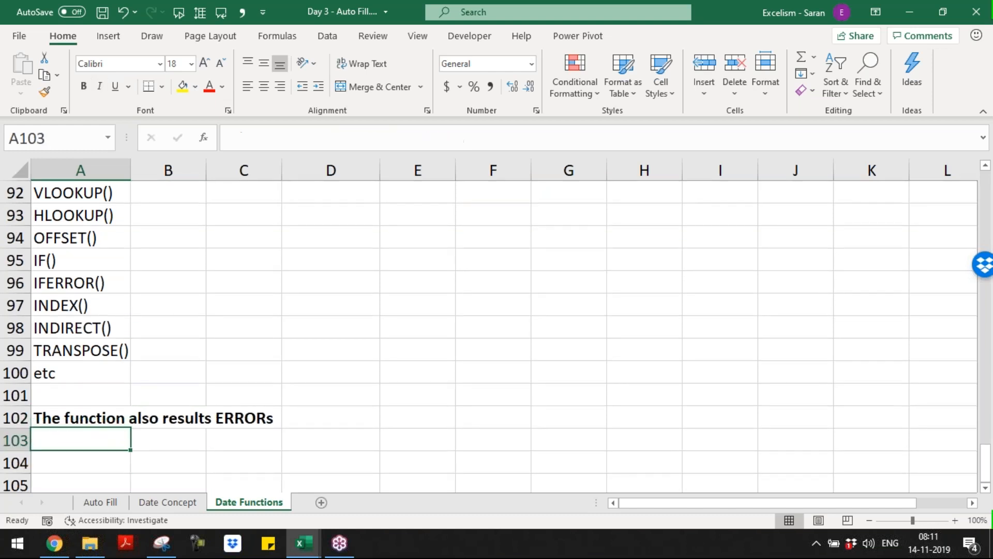
pyautogui.hotkey('ctrl', 'Down')
pyautogui.hotkey('ctrl', 'Up')
pyautogui.press('Down')
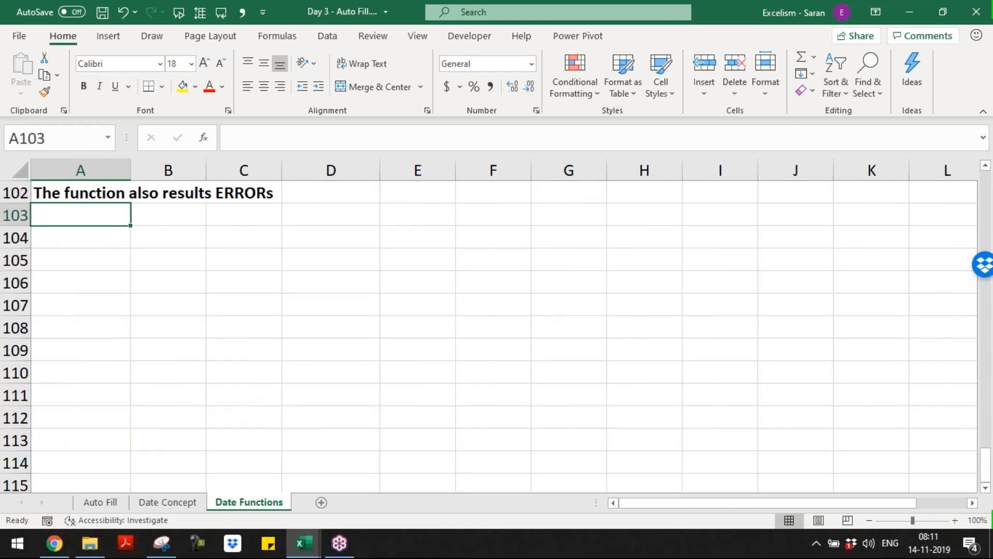
# List the error values #VALUE!, #NAME?, #DIV/0!, #NUM! and #NULL! in rows 103–107
pyautogui.write('#VALUE')
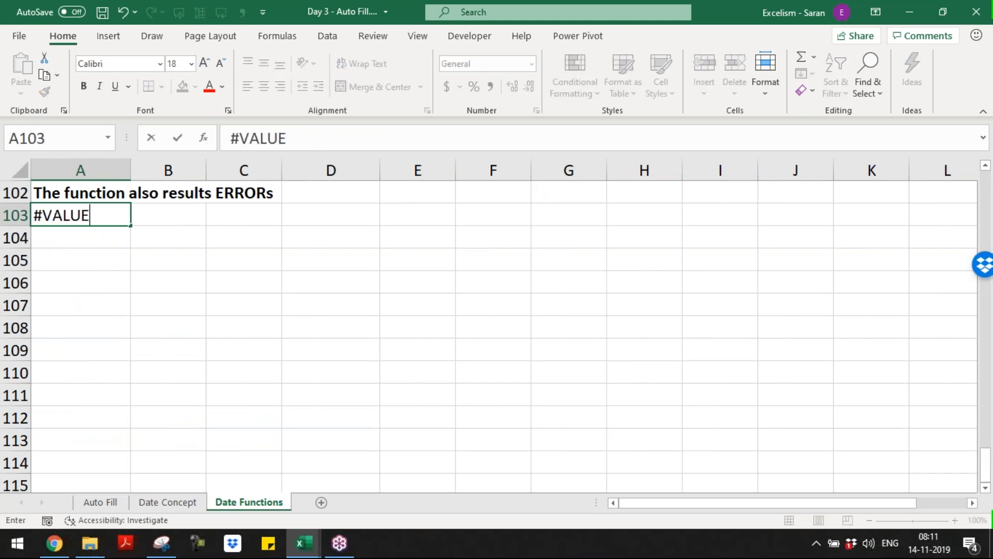
pyautogui.write('!')
pyautogui.press('Return')
pyautogui.write('#')
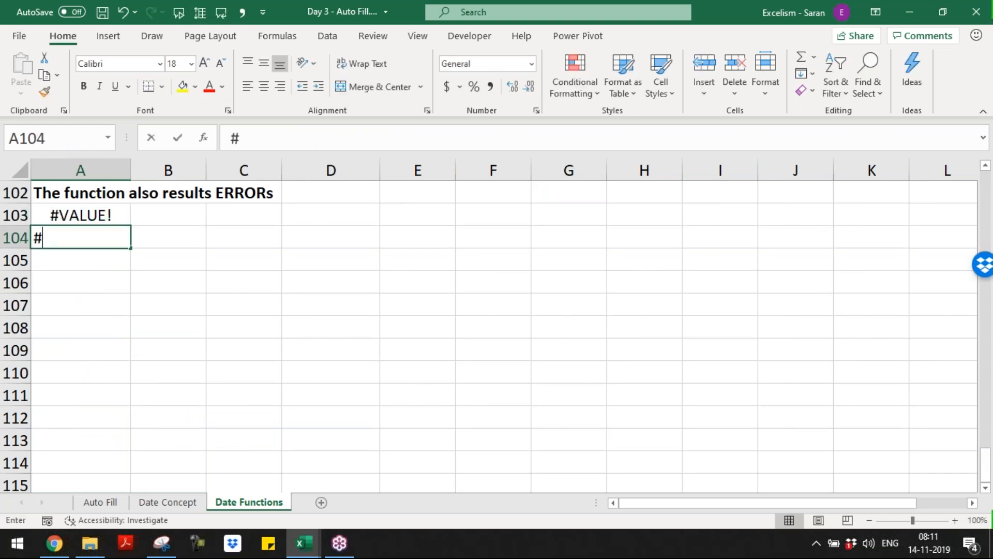
pyautogui.write('NAME!')
pyautogui.press('Return')
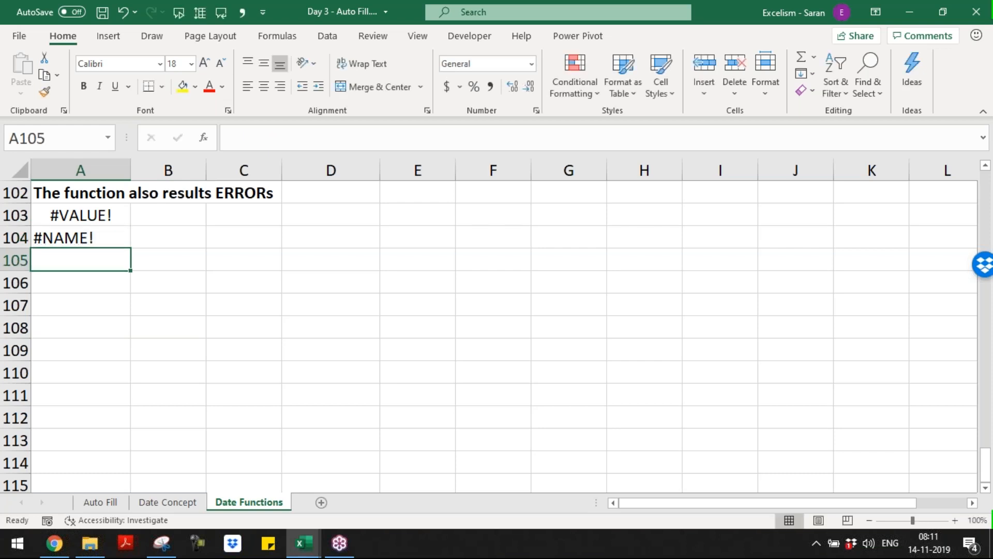
pyautogui.press('Up')
pyautogui.press('F2')
pyautogui.press('BackSpace')
pyautogui.write('?')
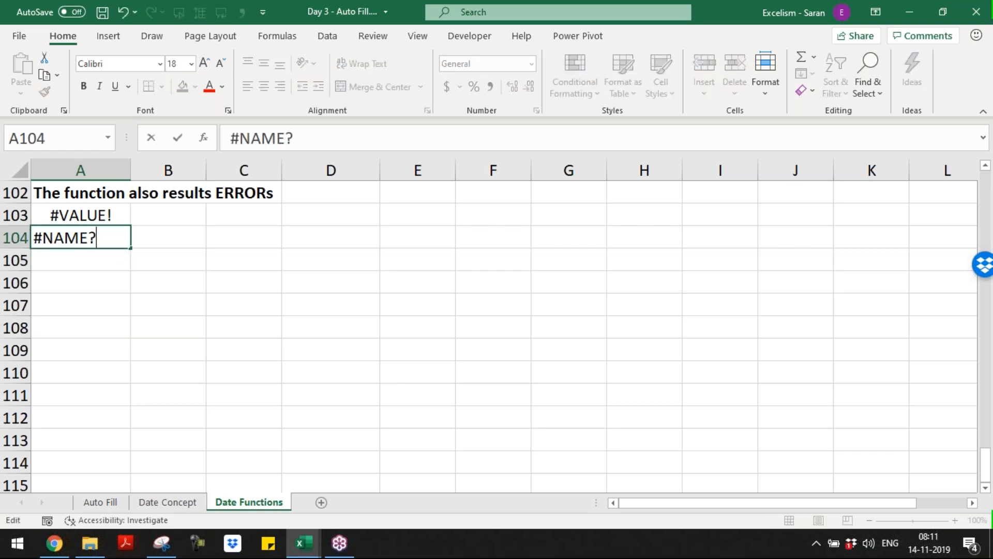
pyautogui.press('Return')
pyautogui.write('#DI')
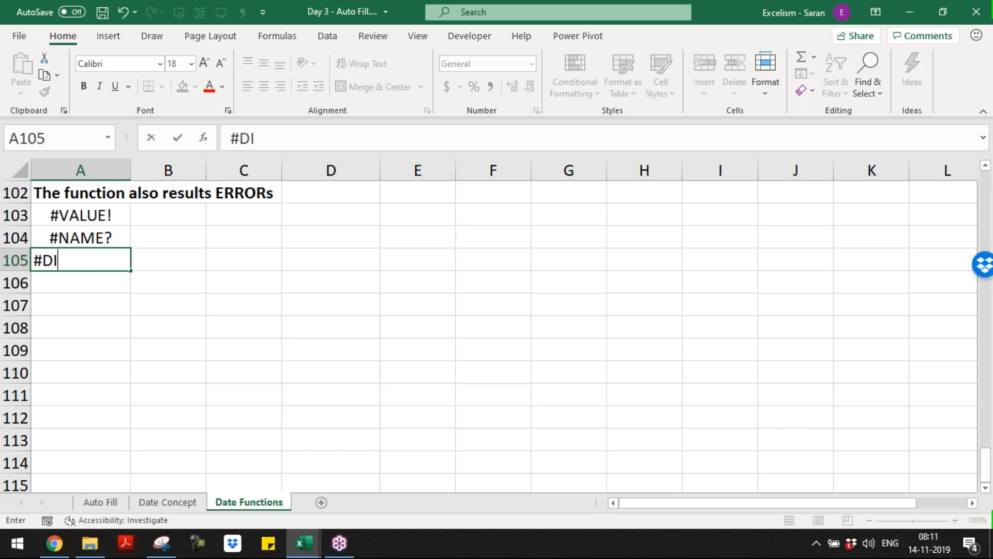
pyautogui.write('V/0!')
pyautogui.press('Return')
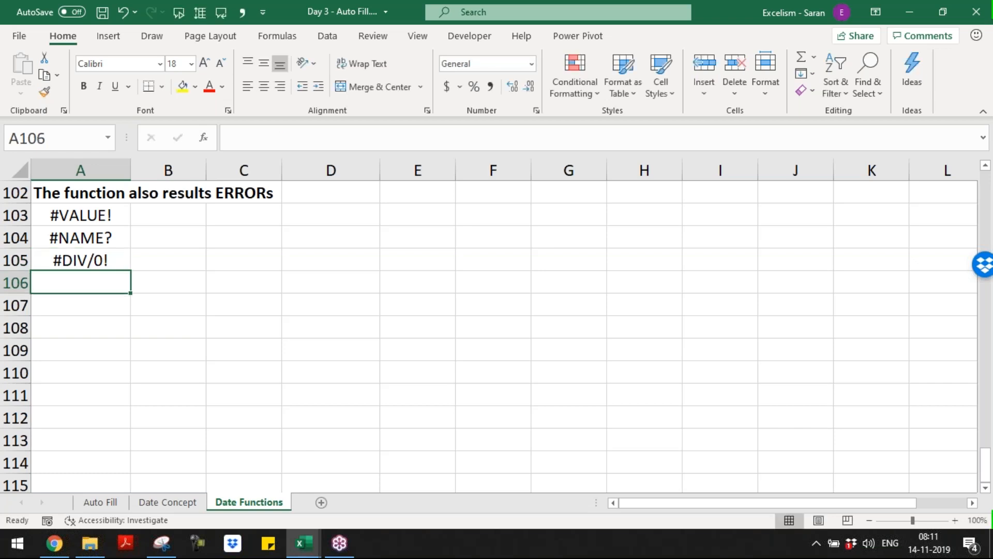
pyautogui.write('#NUM!')
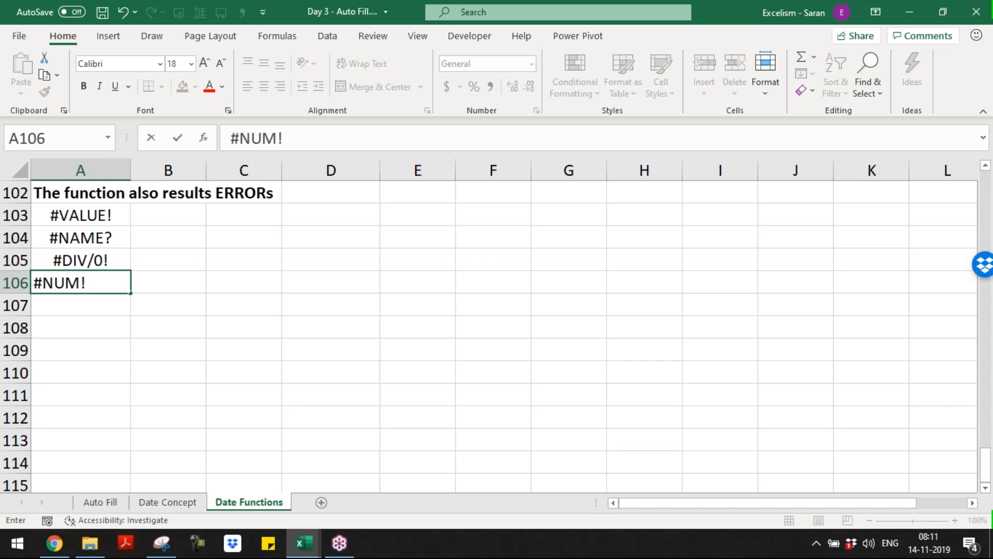
pyautogui.press('Return')
pyautogui.write('#NULL!')
pyautogui.press('Return')
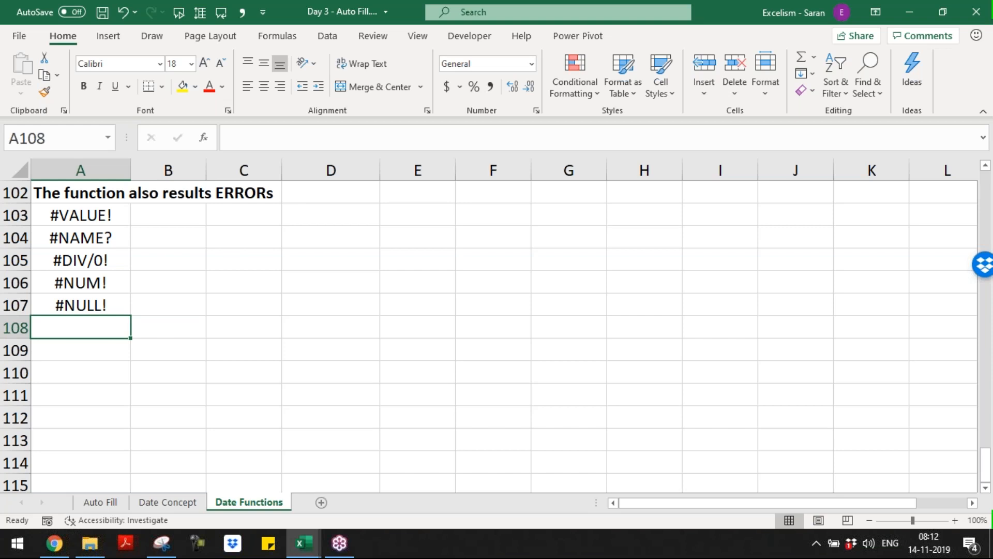
# Continue the error list with #N/A, #REF!, #SPILL! and #FIELD! through row 111
pyautogui.write('#N/!')
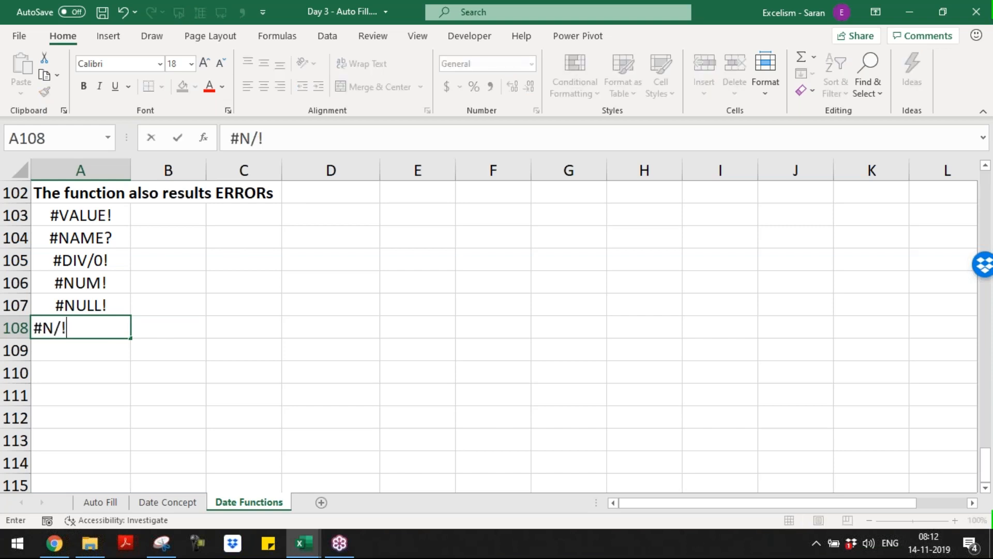
pyautogui.press('BackSpace')
pyautogui.write('A')
pyautogui.press('Return')
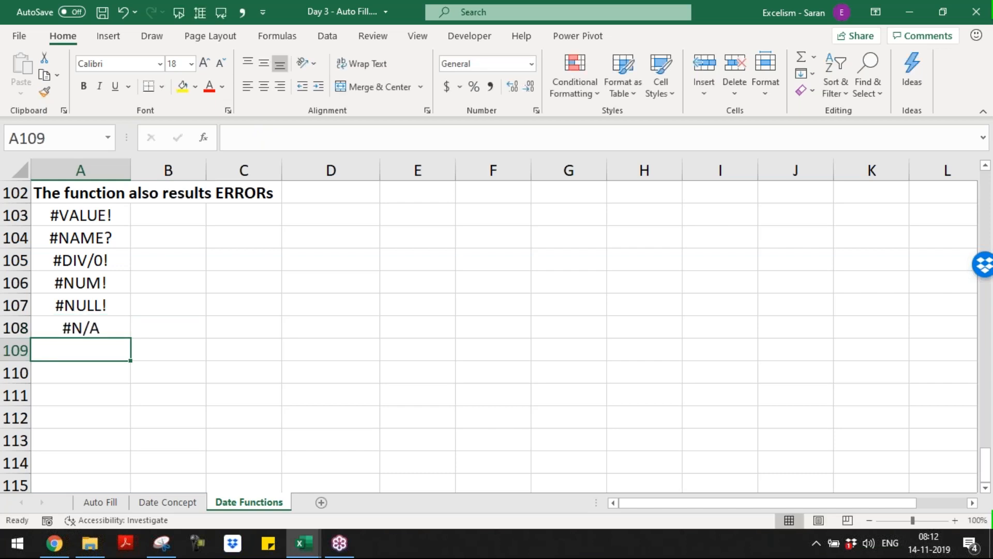
pyautogui.write('#r')
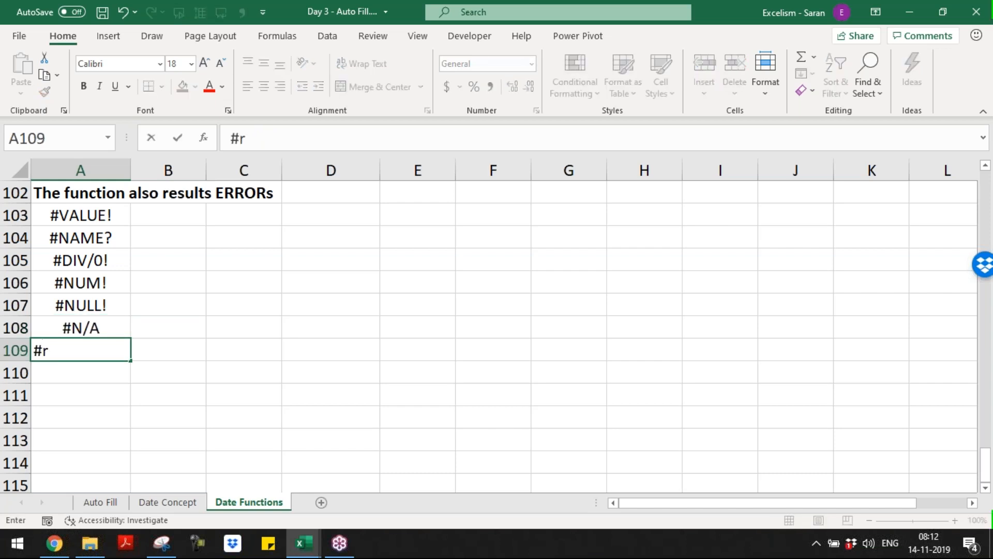
pyautogui.write('ef!')
pyautogui.press('Return')
pyautogui.write('#sp')
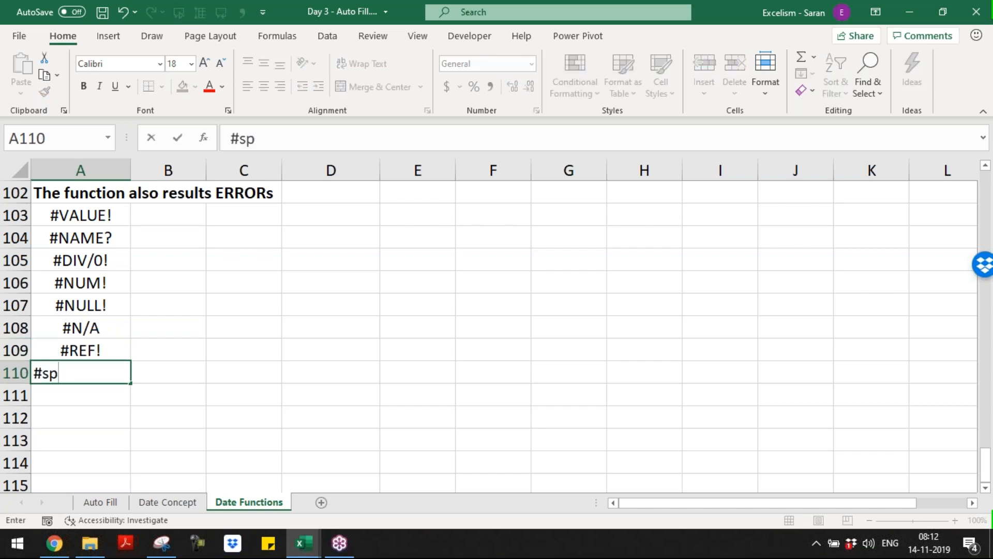
pyautogui.write('ill!')
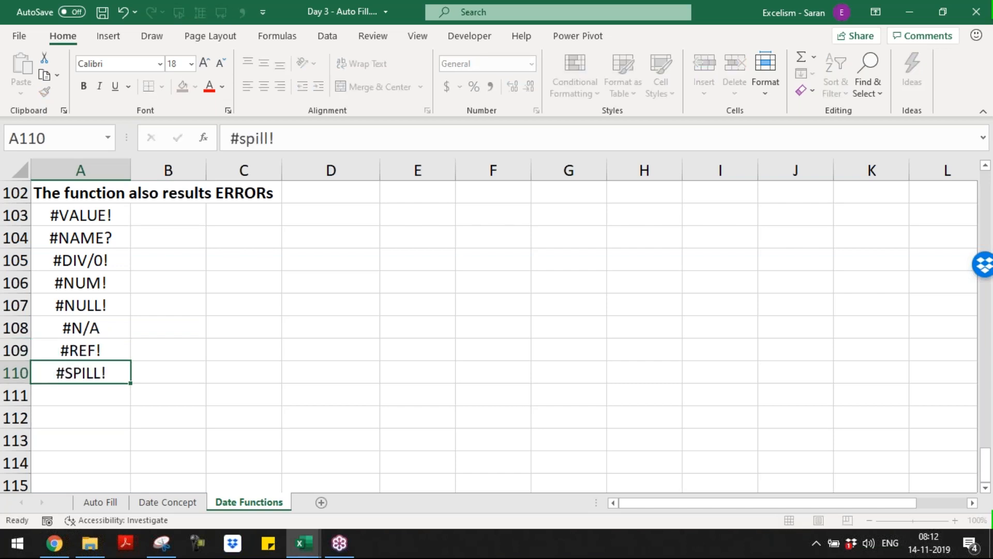
pyautogui.press('Return')
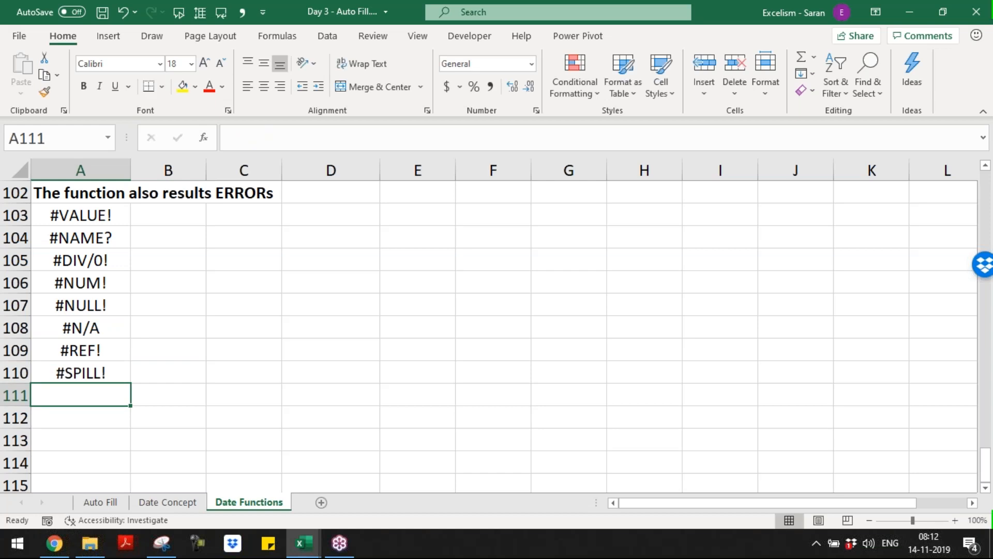
pyautogui.write('#fiel')
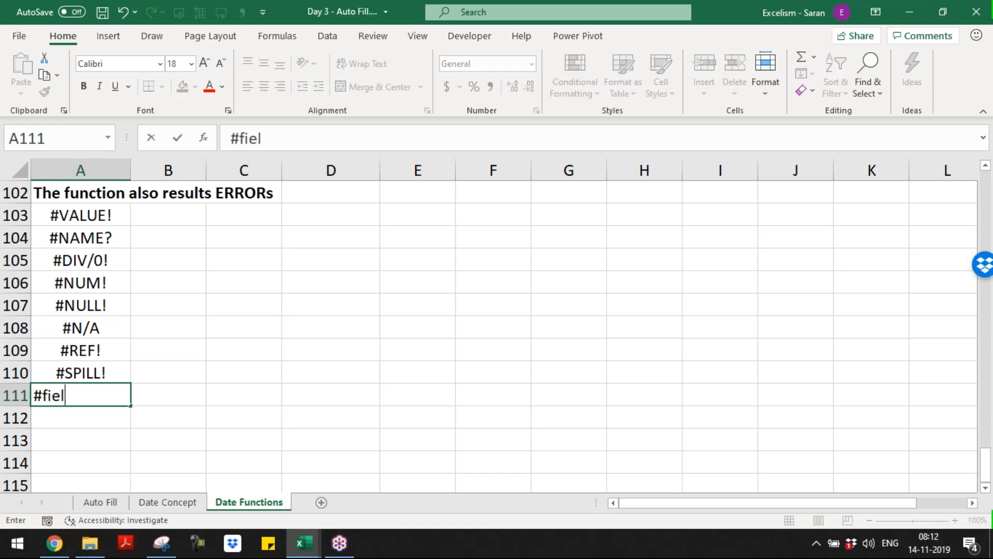
pyautogui.write('d!')
pyautogui.press('Return')
pyautogui.press('Up')
pyautogui.press('Up')
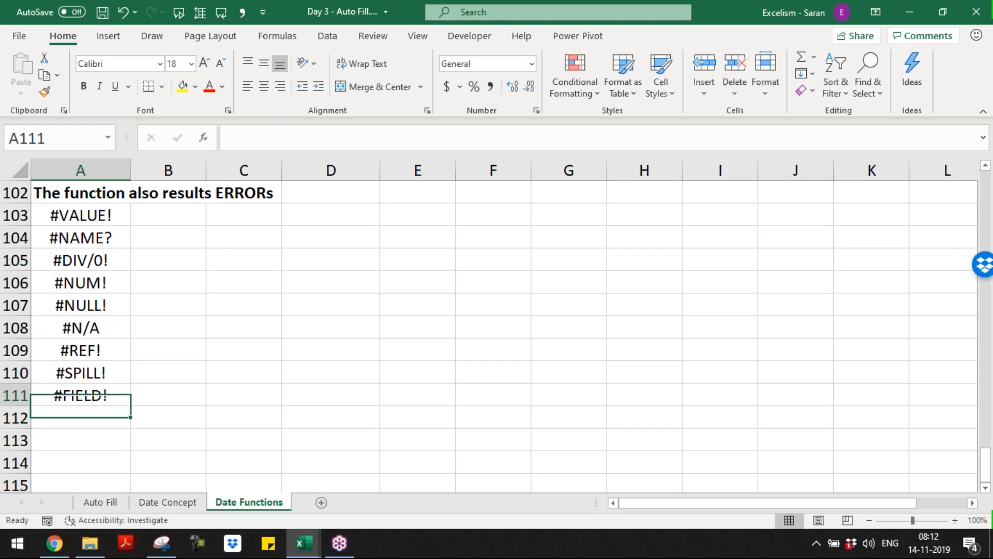
pyautogui.press('Right')
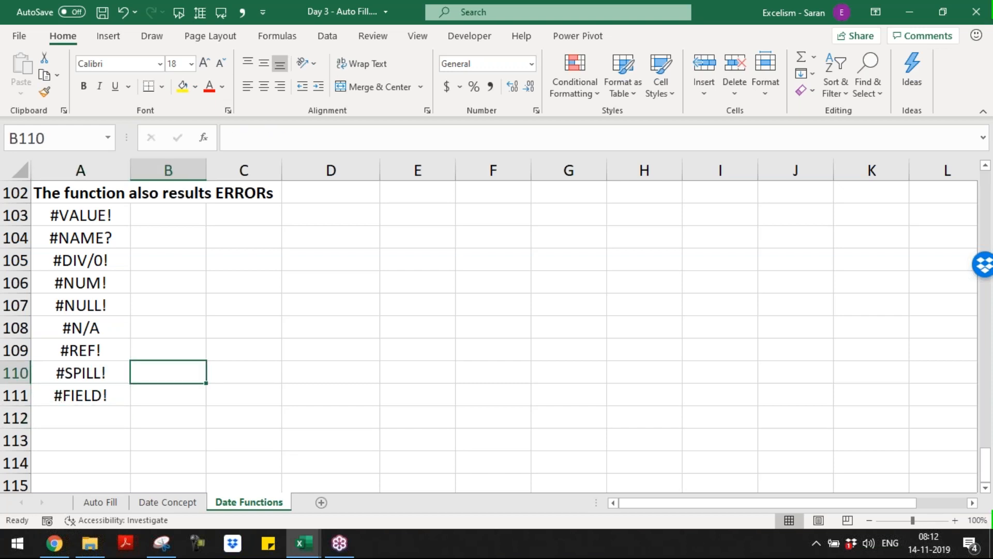
# Type 'Introduced in Office 365' in B110 and 'Introduced in Office 365/2019 Version' in B111
pyautogui.write('Introduc')
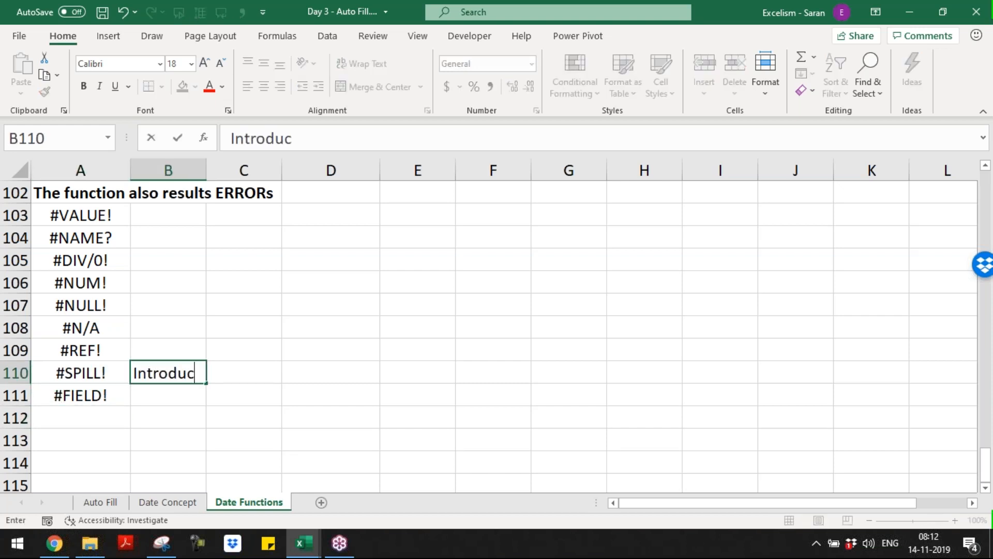
pyautogui.write('ed in Of')
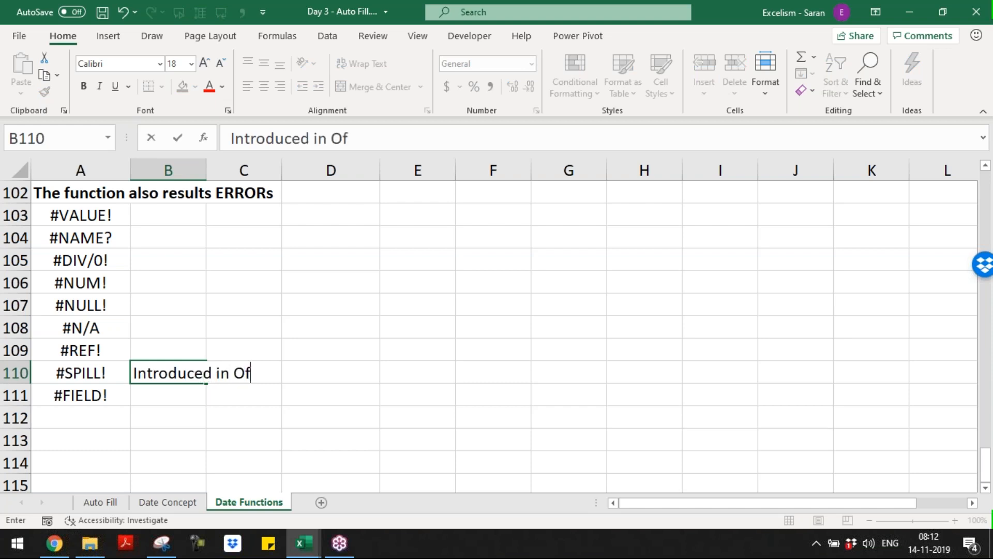
pyautogui.write('fice 365')
pyautogui.press('Return')
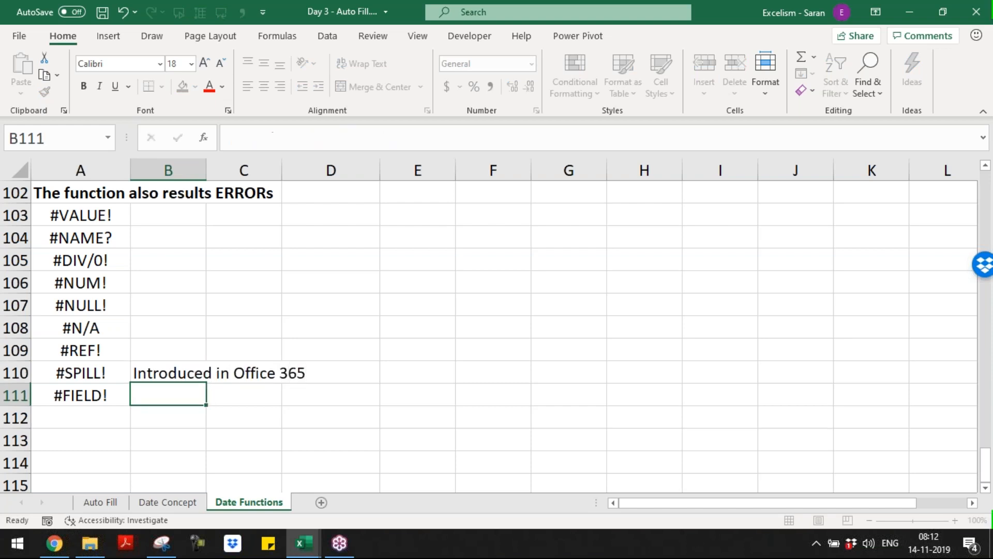
pyautogui.write('Intr')
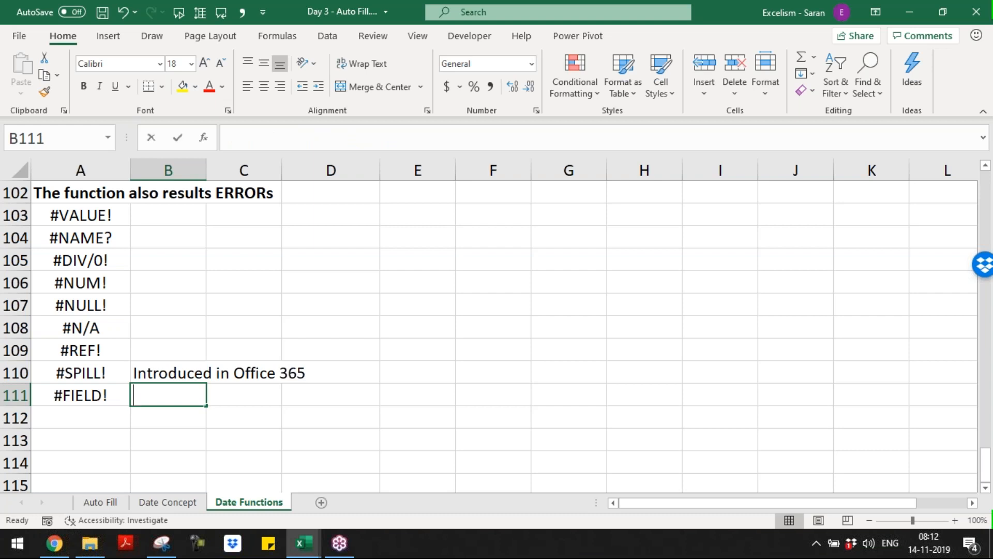
pyautogui.press('BackSpace')
pyautogui.press('BackSpace')
pyautogui.press('BackSpace')
pyautogui.press('BackSpace')
pyautogui.write('Introduced ')
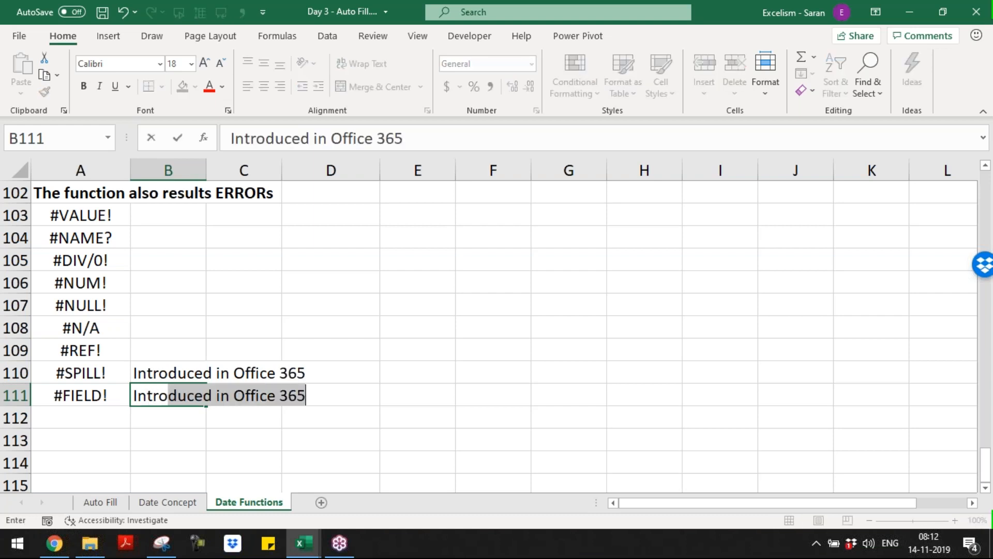
pyautogui.write('in Office')
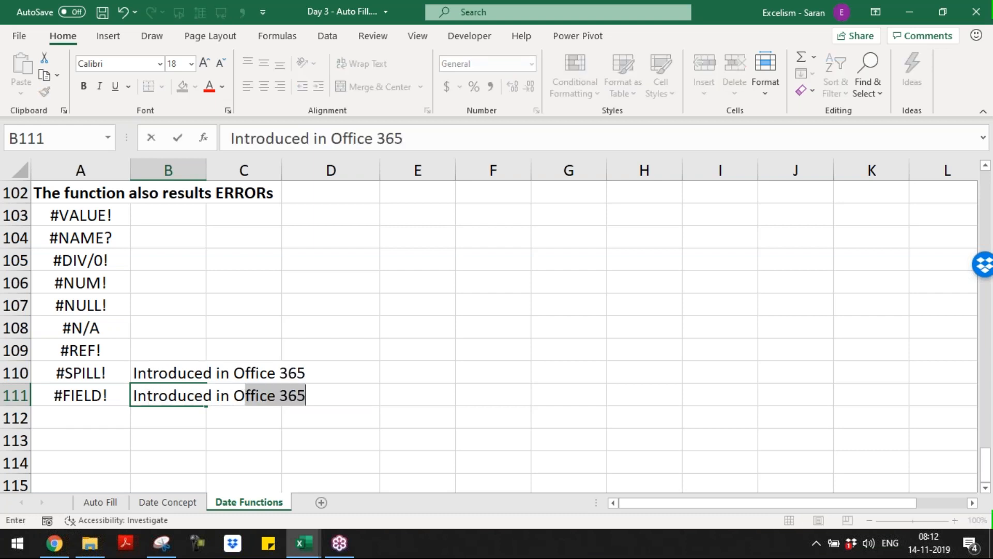
pyautogui.write('65/')
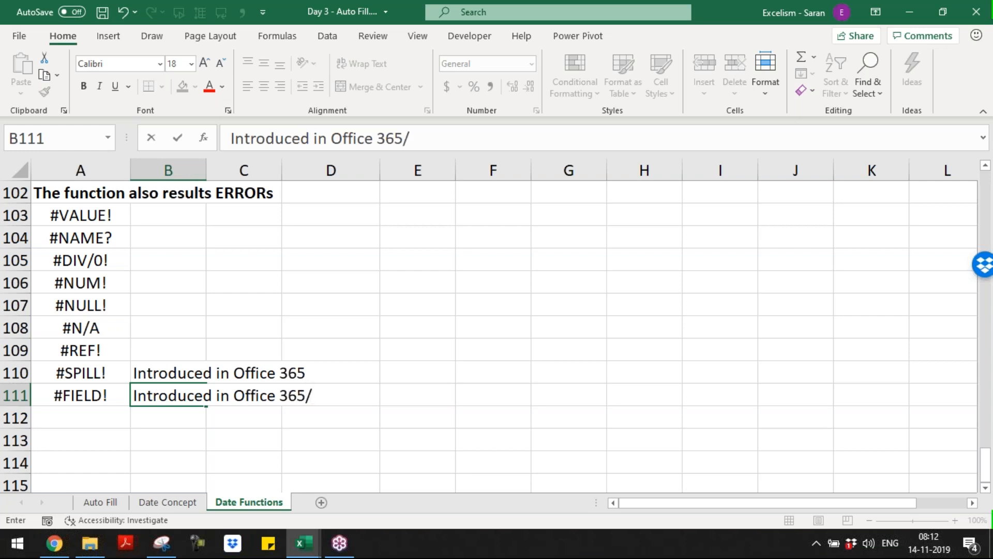
pyautogui.write('2019 Version')
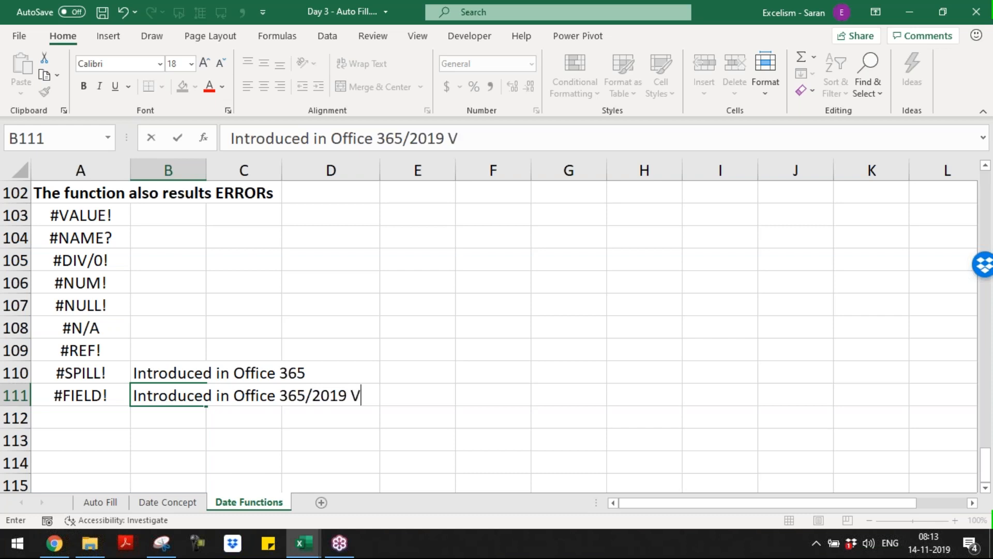
pyautogui.press('Return')
pyautogui.press('Up')
pyautogui.press('Up')
pyautogui.press('Up')
pyautogui.press('Up')
pyautogui.press('Up')
pyautogui.press('Up')
pyautogui.press('Up')
pyautogui.press('Up')
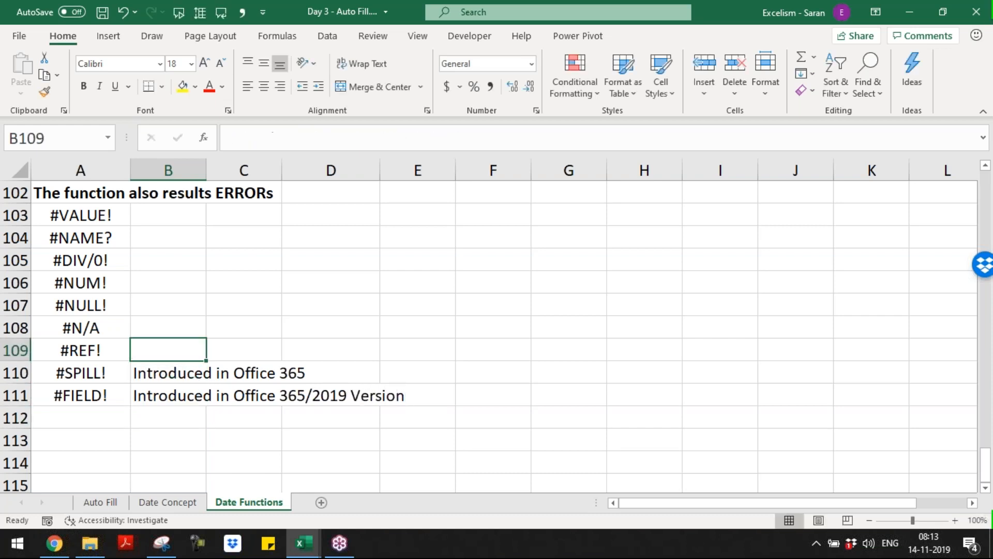
# Note beside #NAME? in B104: 'Only Error ends with Question Mark (?)'
pyautogui.press('Up')
pyautogui.hotkey('shift', 'Down')
pyautogui.hotkey('shift', 'Down')
pyautogui.hotkey('shift', 'Down')
pyautogui.hotkey('shift', 'Down')
pyautogui.hotkey('shift', 'Down')
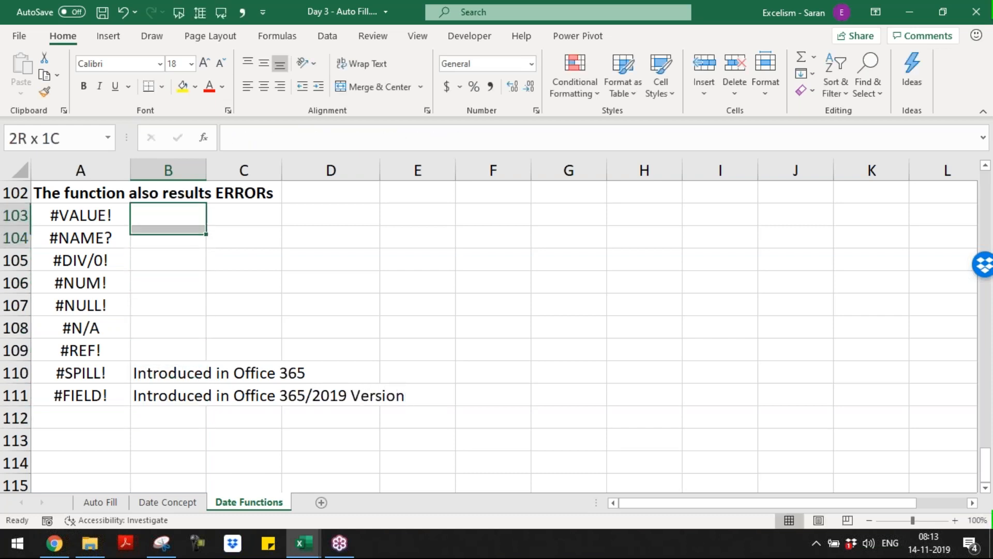
pyautogui.press('Down')
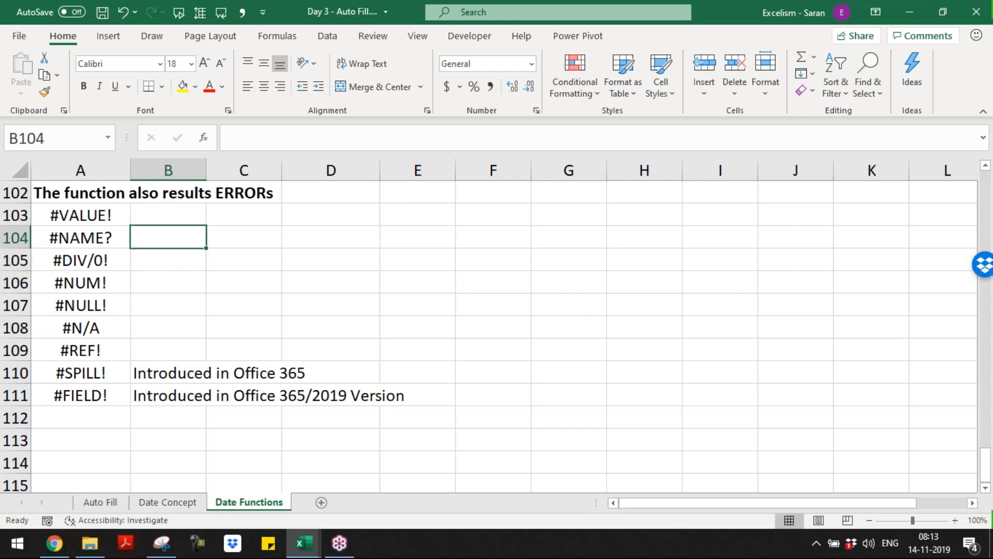
pyautogui.press('Left')
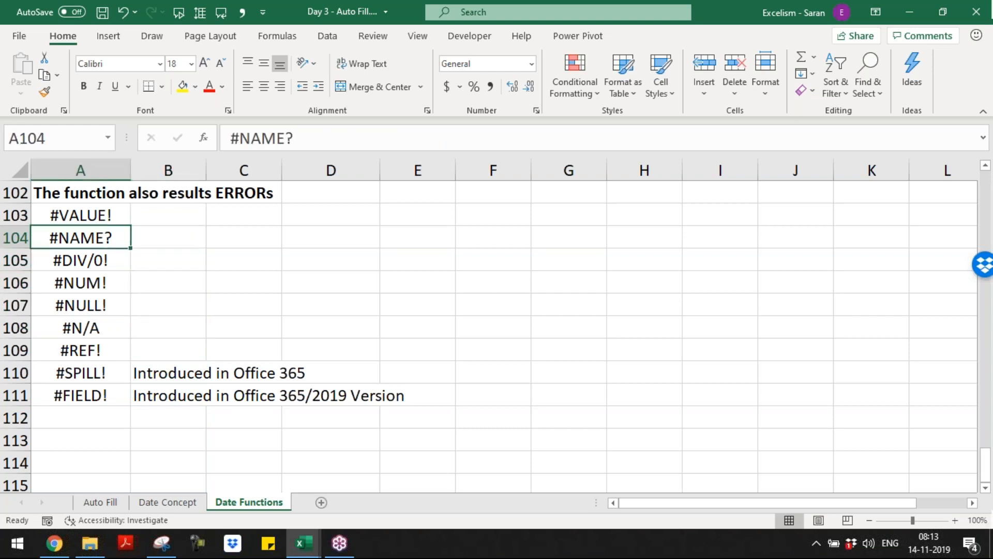
pyautogui.press('Right')
pyautogui.write('O')
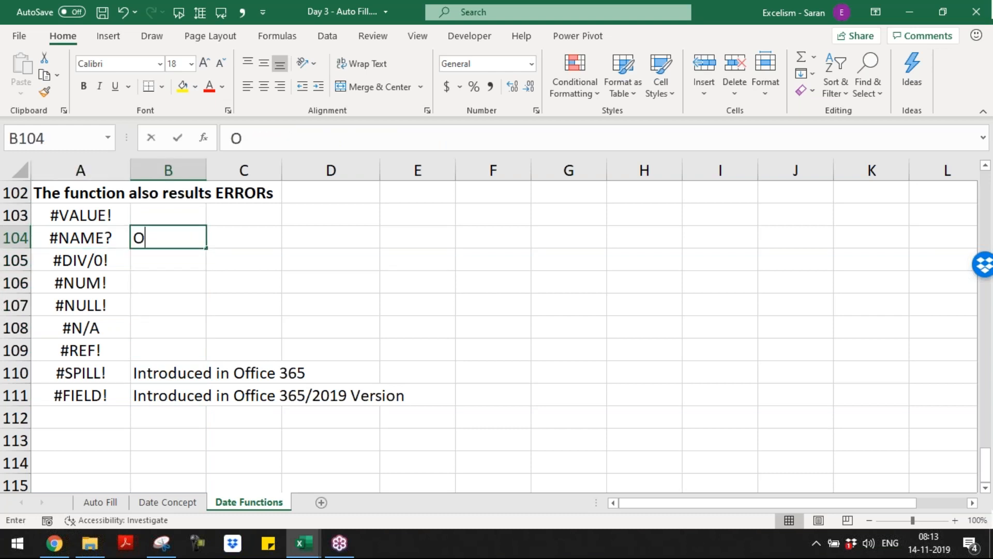
pyautogui.write('nly Error e')
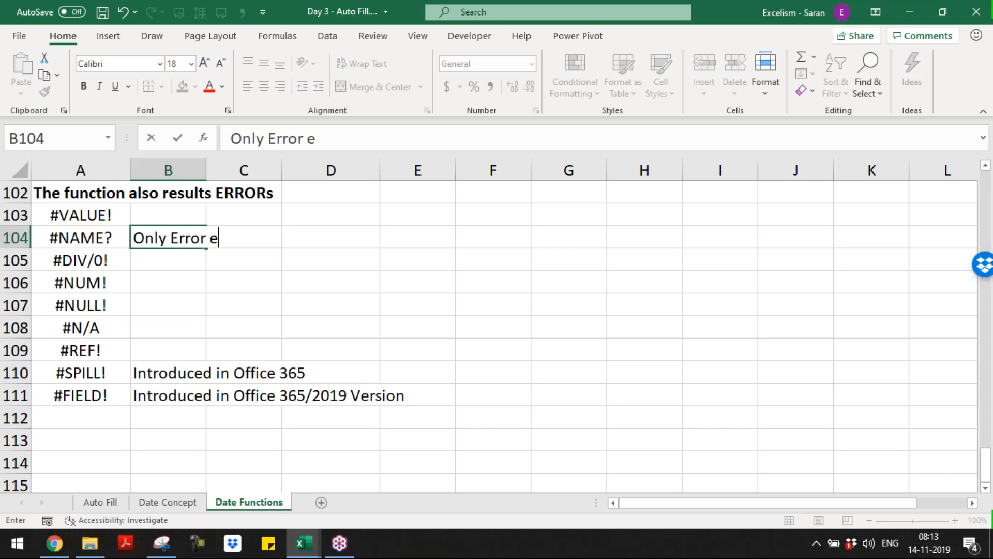
pyautogui.write('nds with ?')
pyautogui.press('BackSpace')
pyautogui.write('Q')
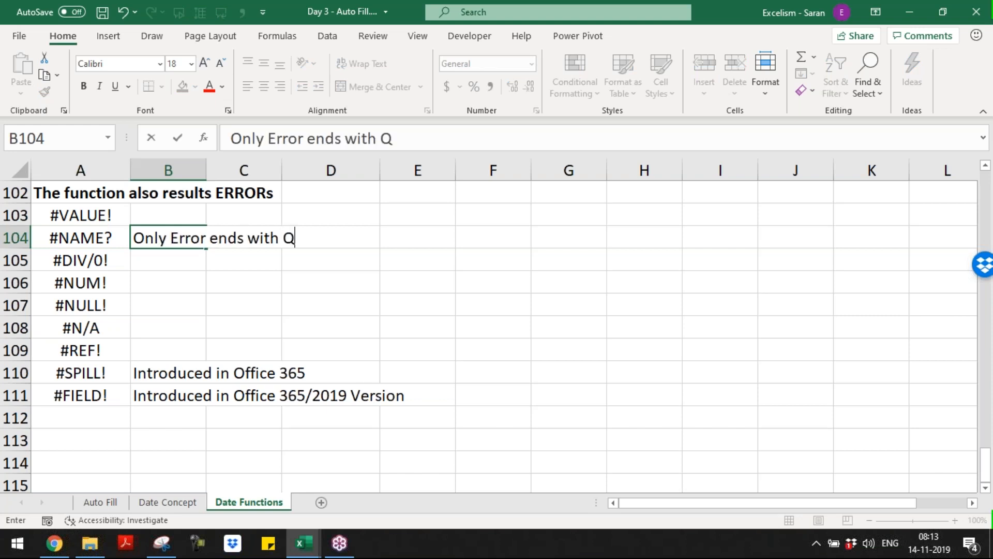
pyautogui.write('uestion Mar')
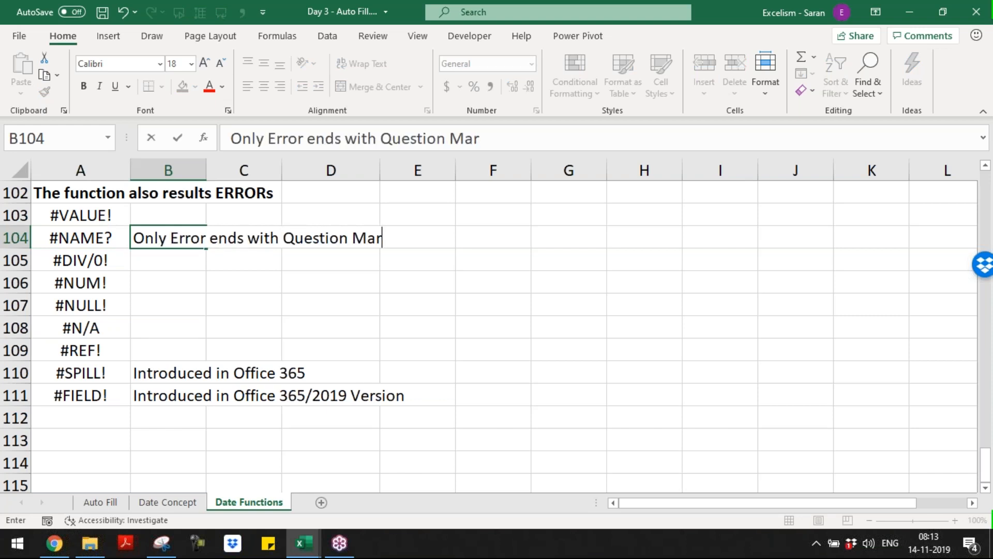
pyautogui.write('k (?)')
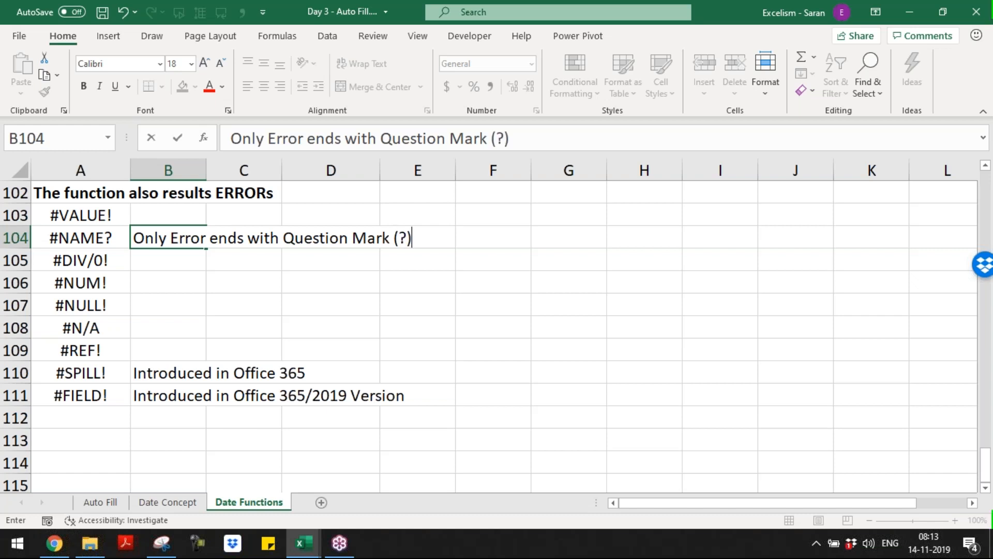
pyautogui.press('Return')
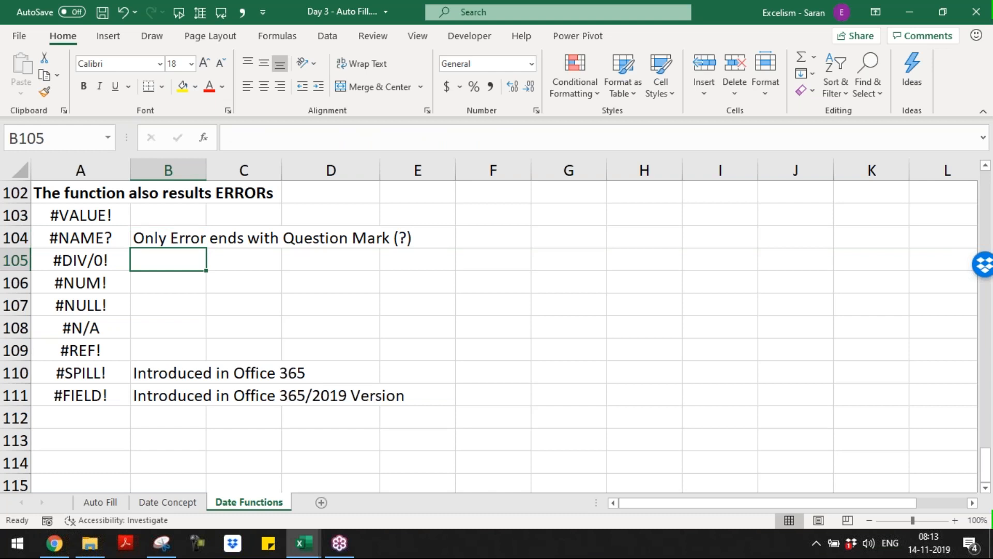
# Note beside #N/A in B108 that it is the only error ending with nothing, adding '; This is an Information;'
pyautogui.press('Down')
pyautogui.press('Down')
pyautogui.press('Down')
pyautogui.press('F2')
pyautogui.write('Only Error ends wit')
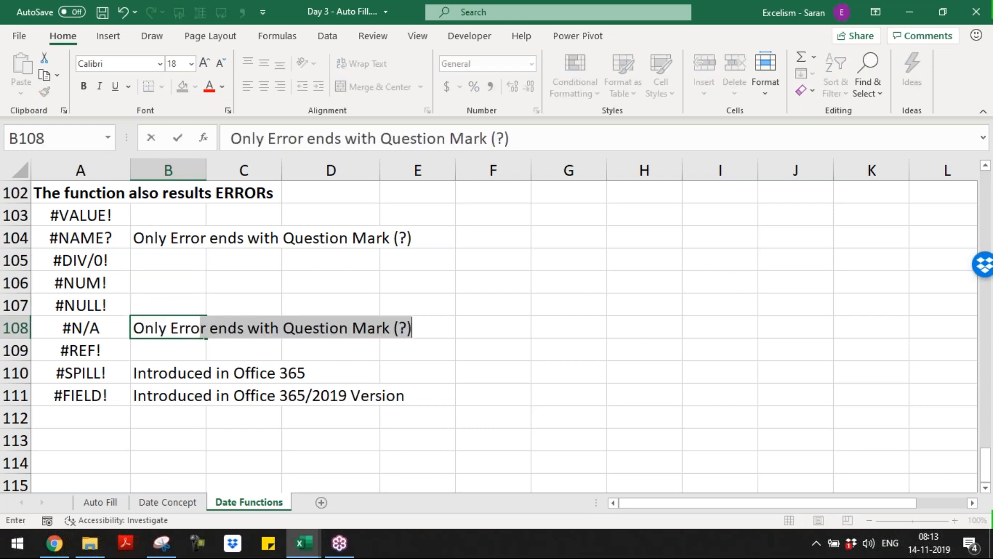
pyautogui.write('h with')
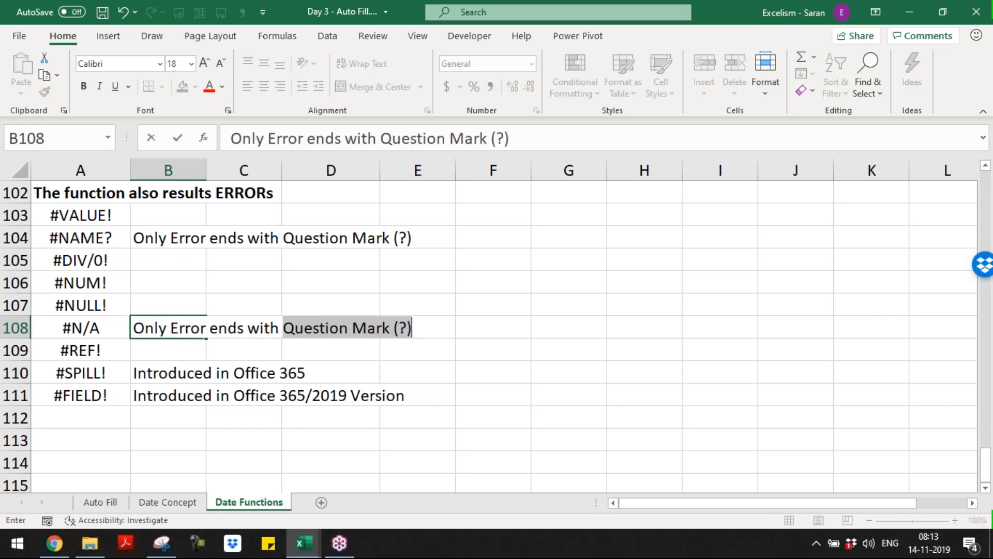
pyautogui.press('BackSpace')
pyautogui.press('BackSpace')
pyautogui.press('BackSpace')
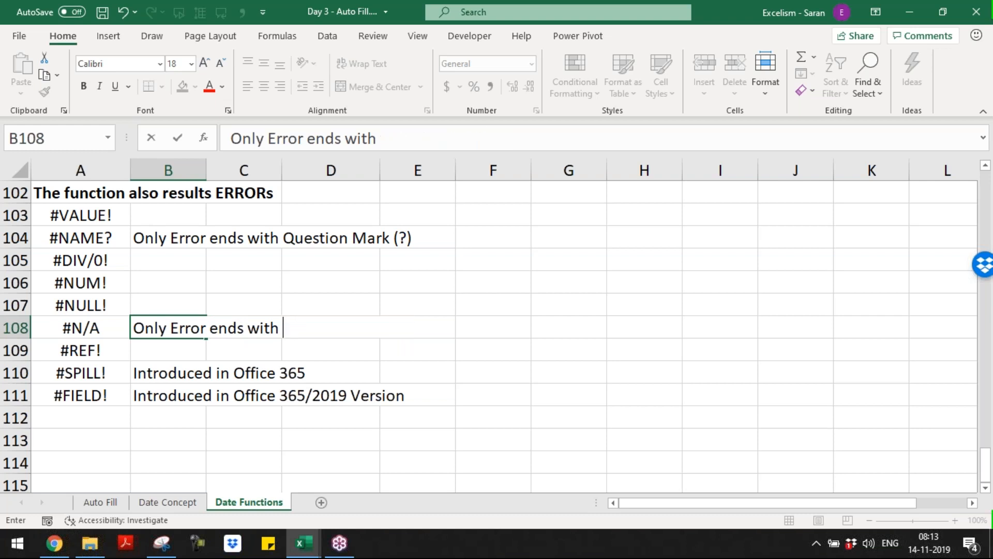
pyautogui.write('nothing is')
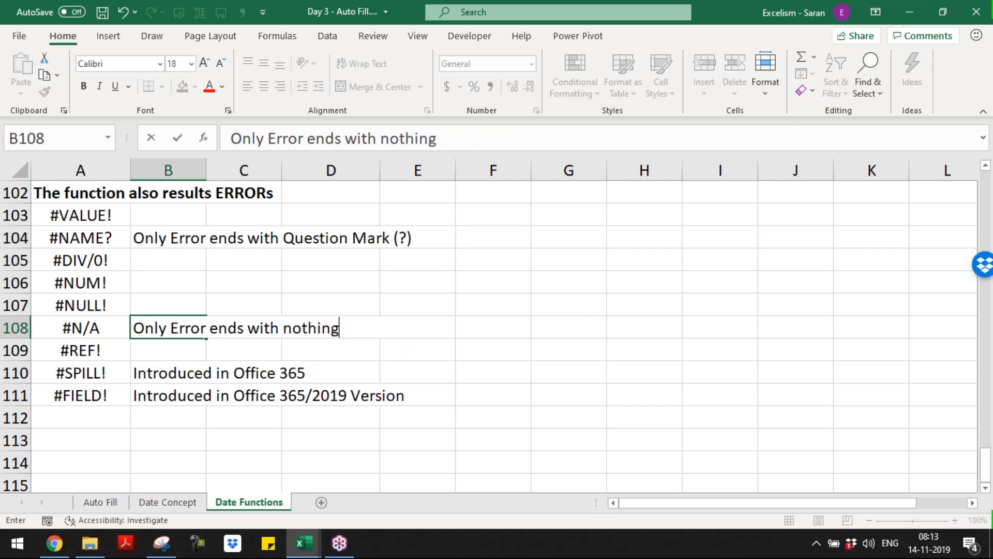
pyautogui.press('BackSpace')
pyautogui.press('BackSpace')
pyautogui.press('BackSpace')
pyautogui.press('Return')
pyautogui.press('Up')
pyautogui.press('F2')
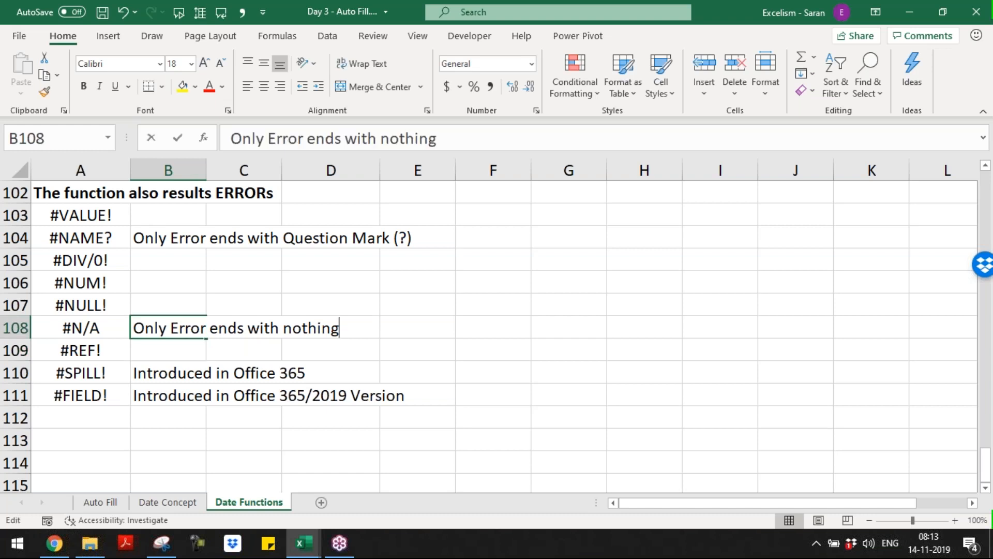
pyautogui.write('; Thi')
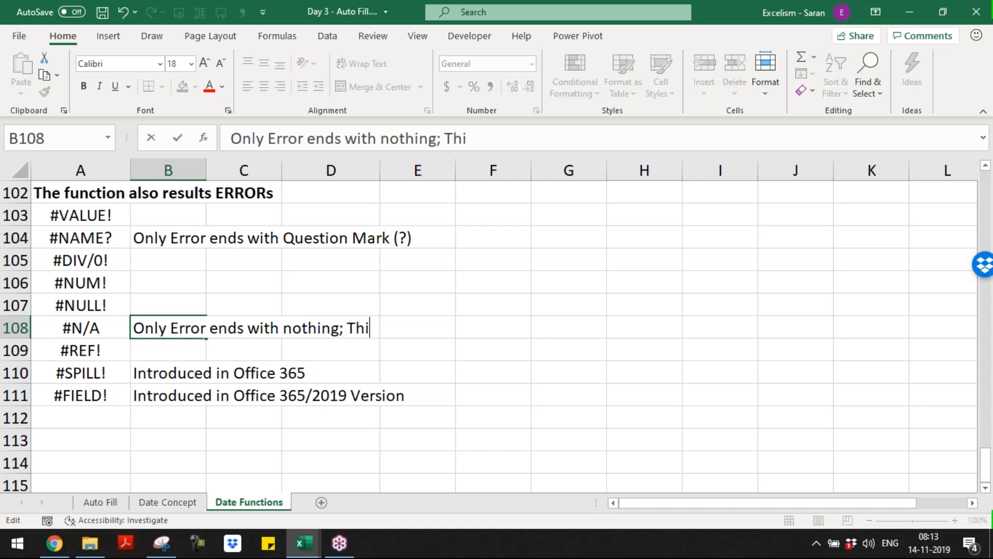
pyautogui.write('s is an I')
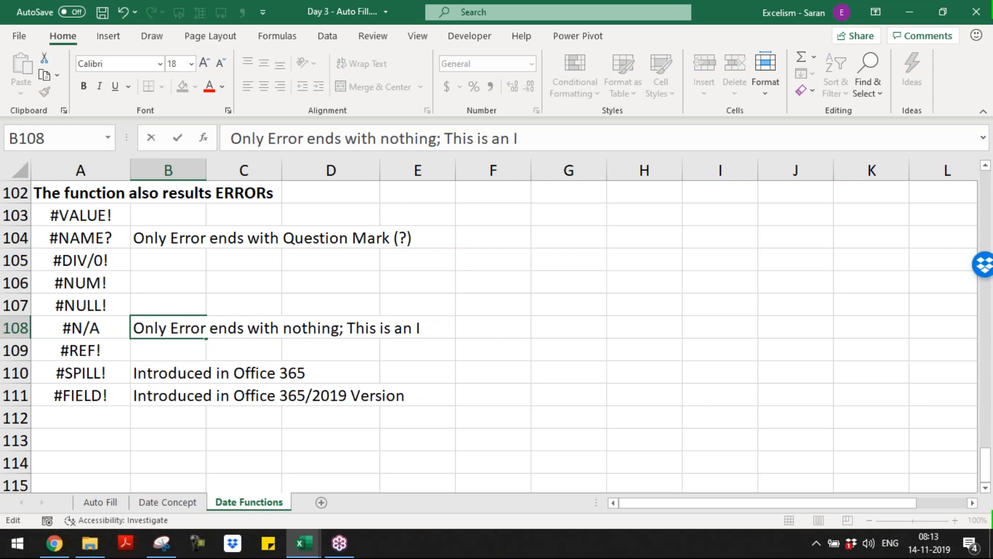
pyautogui.write('nformation')
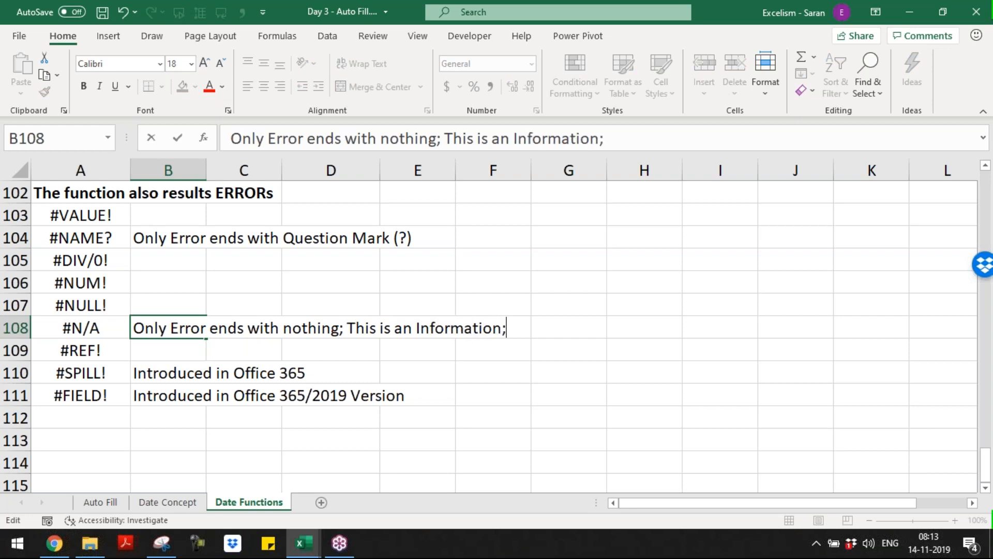
pyautogui.write(';')
pyautogui.press('Return')
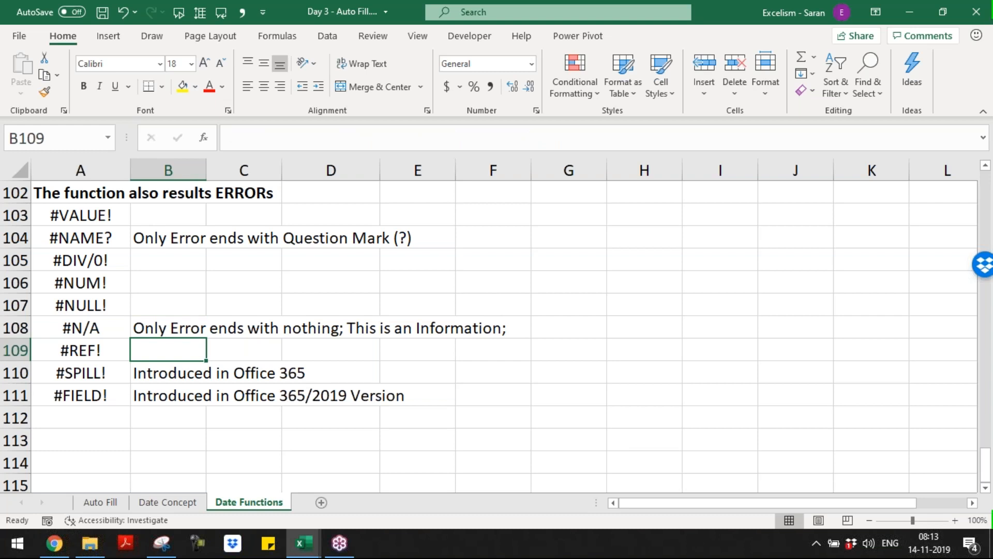
# Append '; Excel is questioning the User.' to the #NAME? note in B104
pyautogui.press('Up')
pyautogui.press('Up')
pyautogui.press('Up')
pyautogui.press('Up')
pyautogui.press('Up')
pyautogui.press('F2')
pyautogui.write('; Excel is questioning')
pyautogui.press('BackSpace')
pyautogui.press('BackSpace')
pyautogui.write('ing the User')
pyautogui.press('BackSpace')
pyautogui.write('er/')
pyautogui.press('BackSpace')
pyautogui.write('.')
pyautogui.hotkey('ctrl', 'Return')
# Reword the B108 ending to 'Excel is providing the information to the user.'
pyautogui.press('Down')
pyautogui.press('Down')
pyautogui.press('Down')
pyautogui.press('Down')
pyautogui.press('F2')
pyautogui.hotkey('ctrl', 'shift', 'Left')
pyautogui.hotkey('ctrl', 'shift', 'Left')
pyautogui.hotkey('ctrl', 'shift', 'Left')
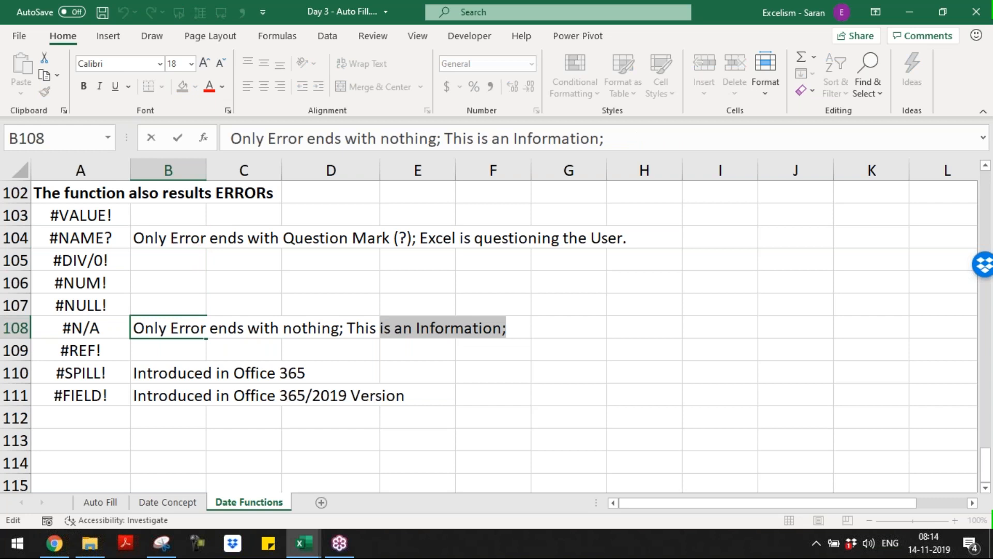
pyautogui.hotkey('ctrl', 'shift', 'Left')
pyautogui.write('Excel is ')
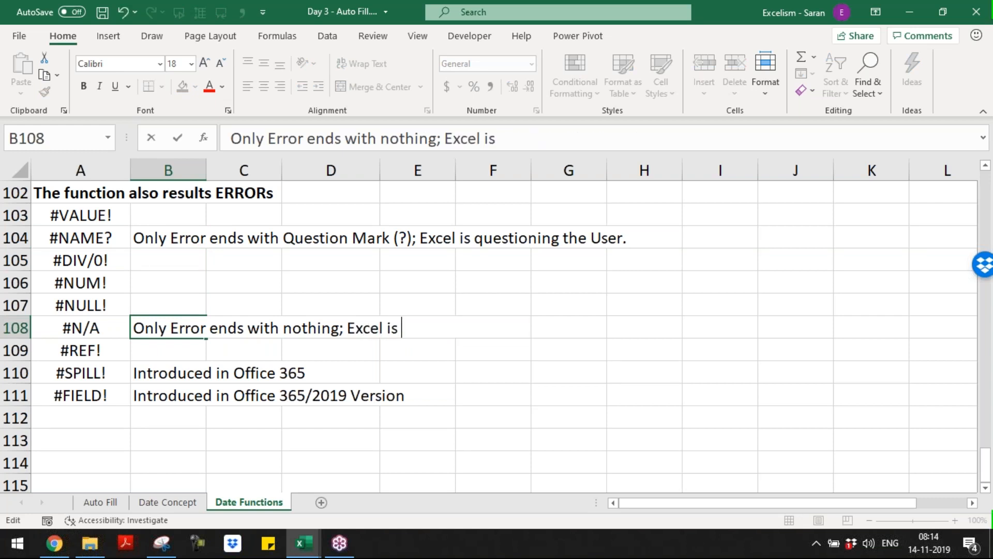
pyautogui.write('provind th in')
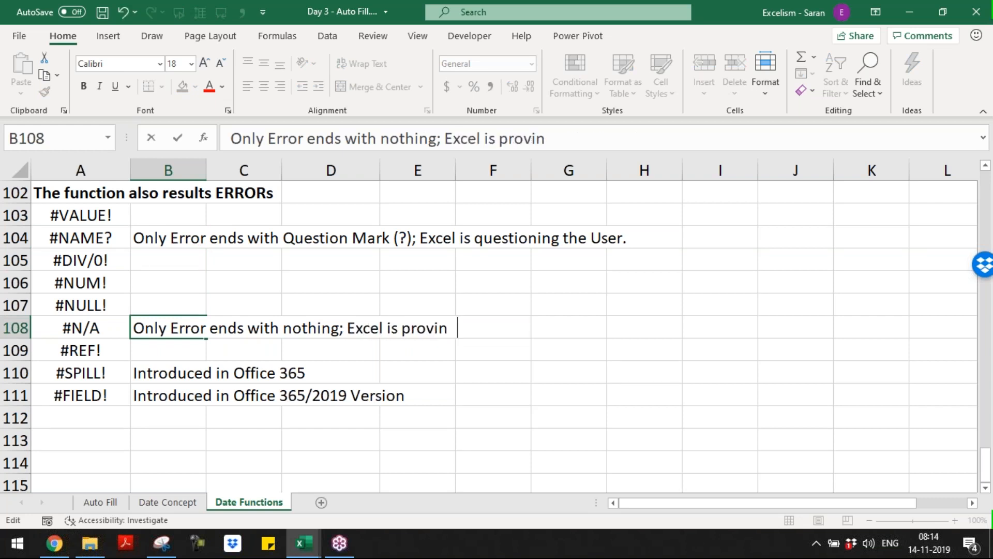
pyautogui.press('BackSpace')
pyautogui.press('BackSpace')
pyautogui.press('BackSpace')
pyautogui.write('e i')
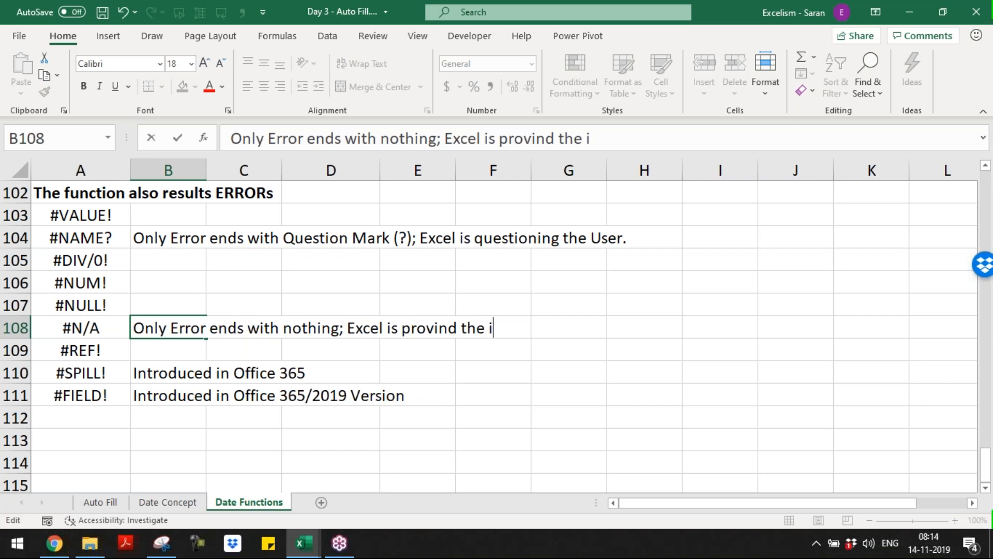
pyautogui.write('nformation to the ')
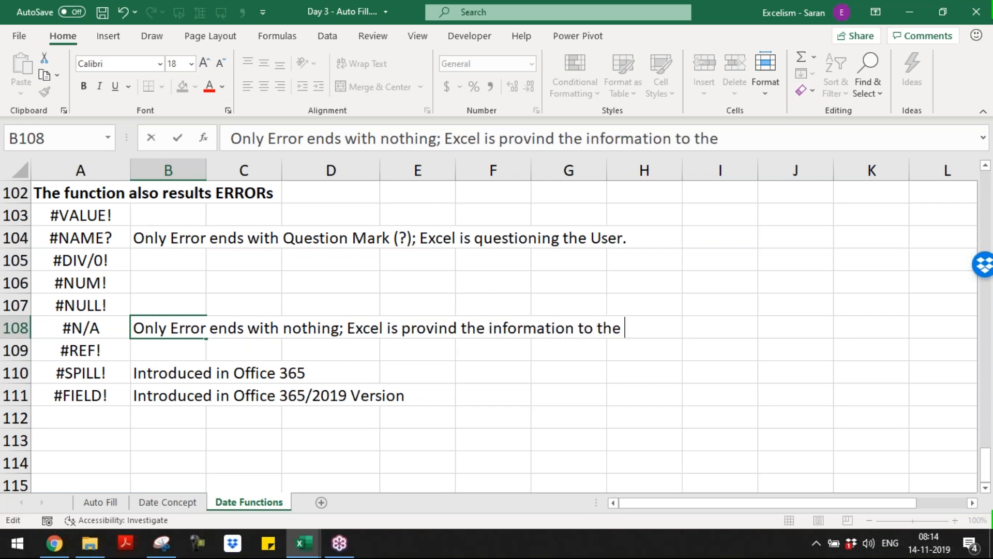
pyautogui.write('user.')
pyautogui.press('Return')
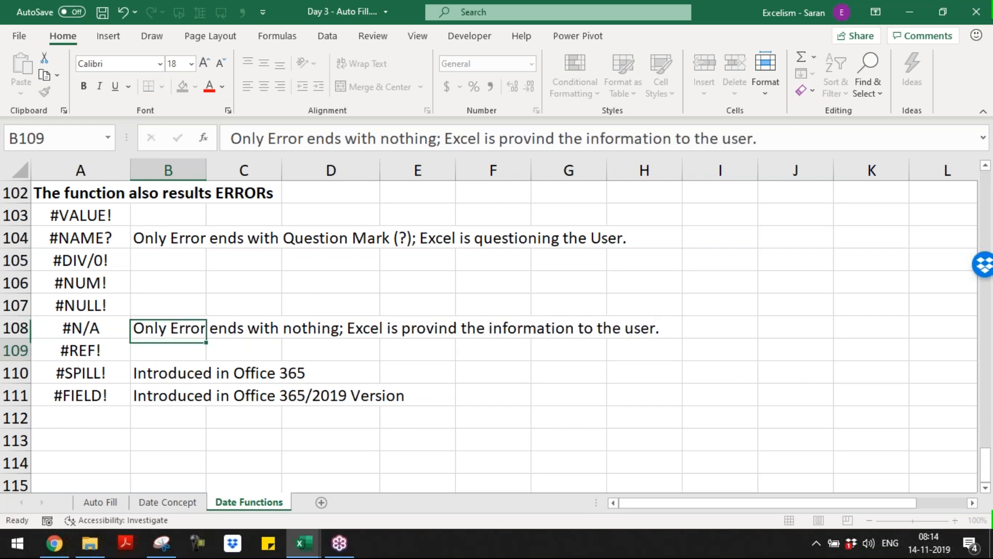
pyautogui.press('Up')
pyautogui.press('Up')
pyautogui.press('Up')
pyautogui.press('Up')
pyautogui.press('Up')
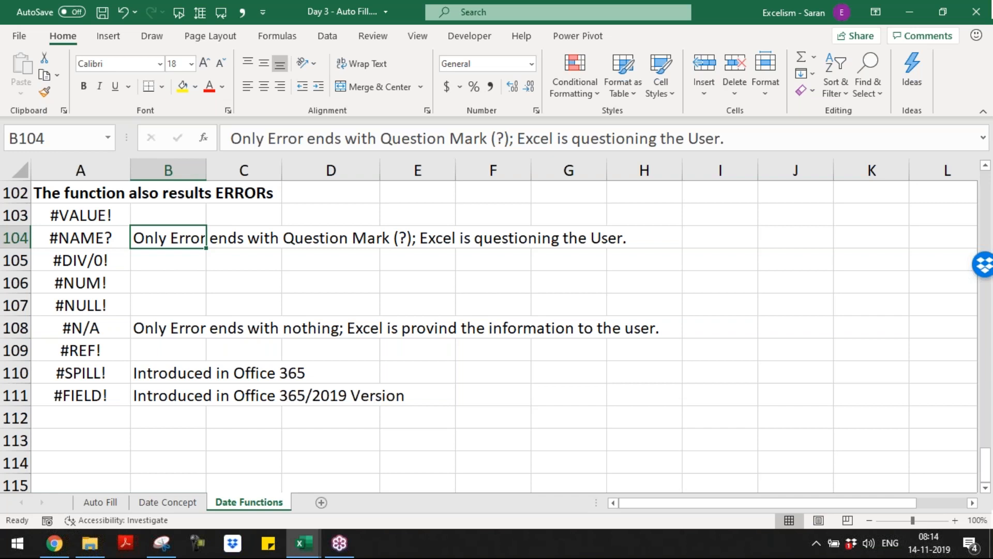
pyautogui.press('Down')
pyautogui.press('Down')
pyautogui.press('Down')
pyautogui.press('Down')
pyautogui.press('Down')
pyautogui.press('Down')
pyautogui.press('Left')
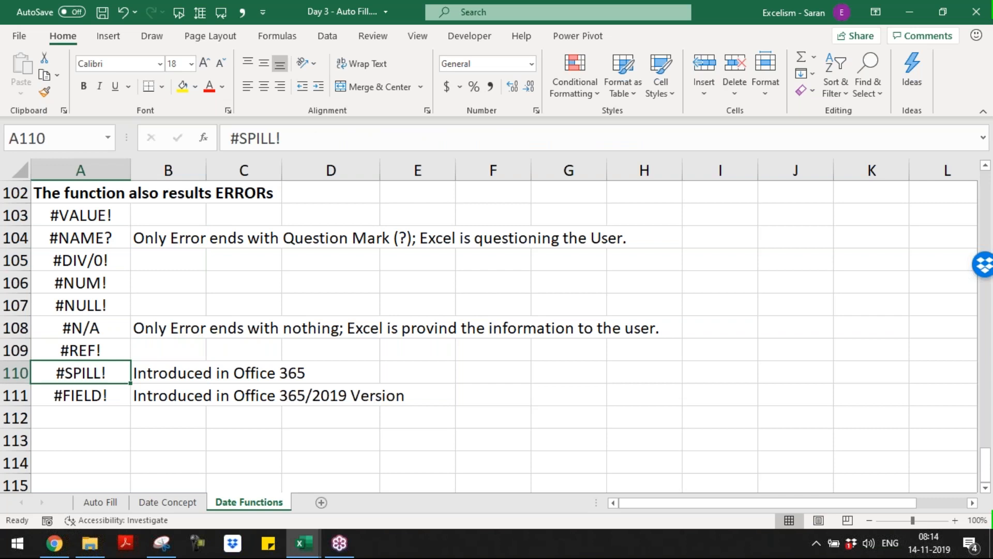
pyautogui.press('Up')
pyautogui.press('Up')
pyautogui.press('Up')
pyautogui.press('Up')
pyautogui.press('Up')
pyautogui.press('Up')
pyautogui.press('Up')
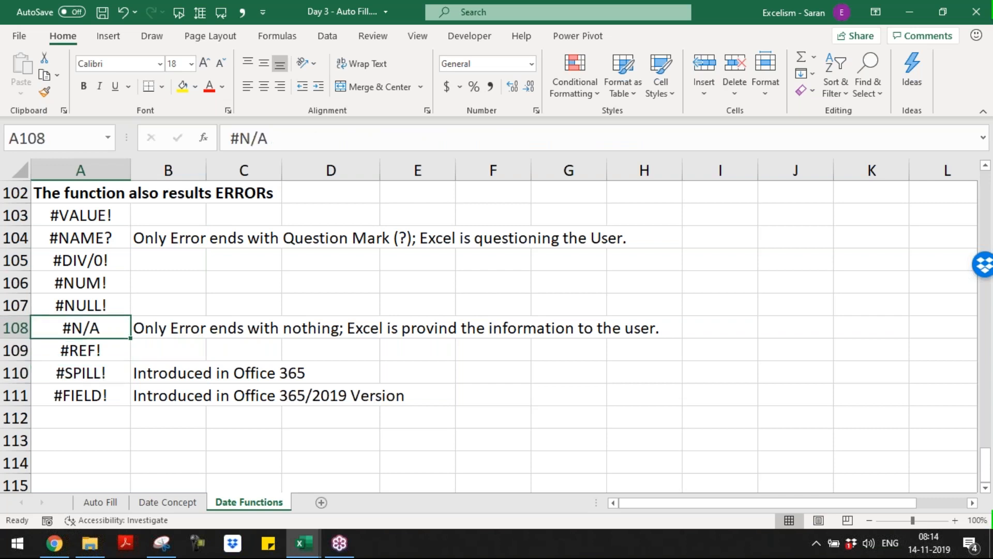
pyautogui.press('Down')
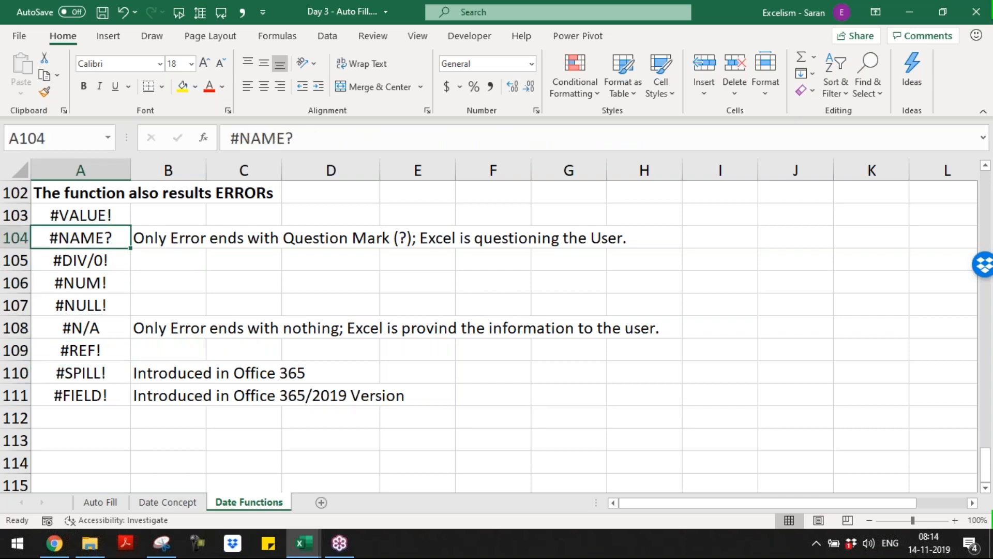
pyautogui.press('Down')
pyautogui.press('Down')
pyautogui.press('Down')
pyautogui.press('Down')
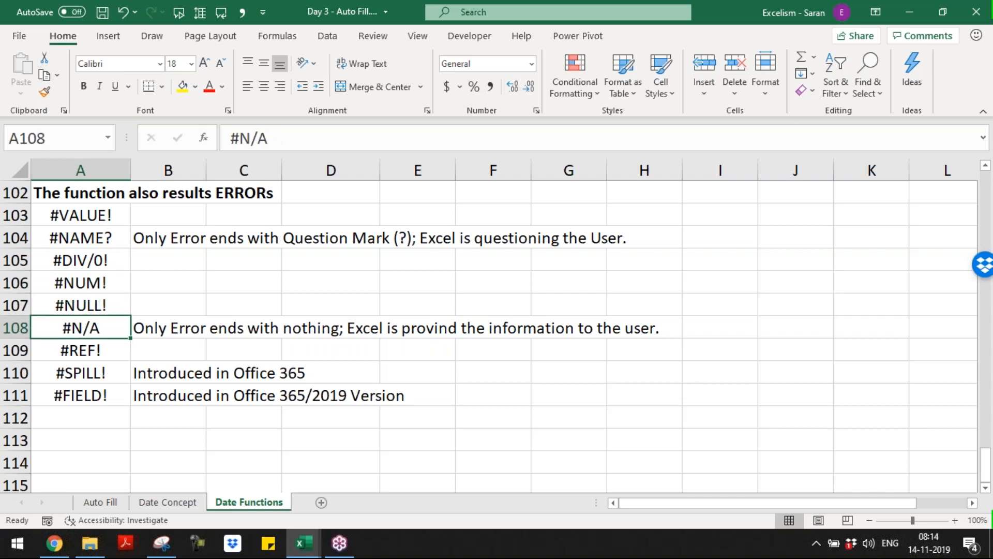
pyautogui.press('Up')
pyautogui.press('Up')
pyautogui.press('Down')
pyautogui.press('Down')
pyautogui.press('Down')
pyautogui.press('Down')
pyautogui.press('Down')
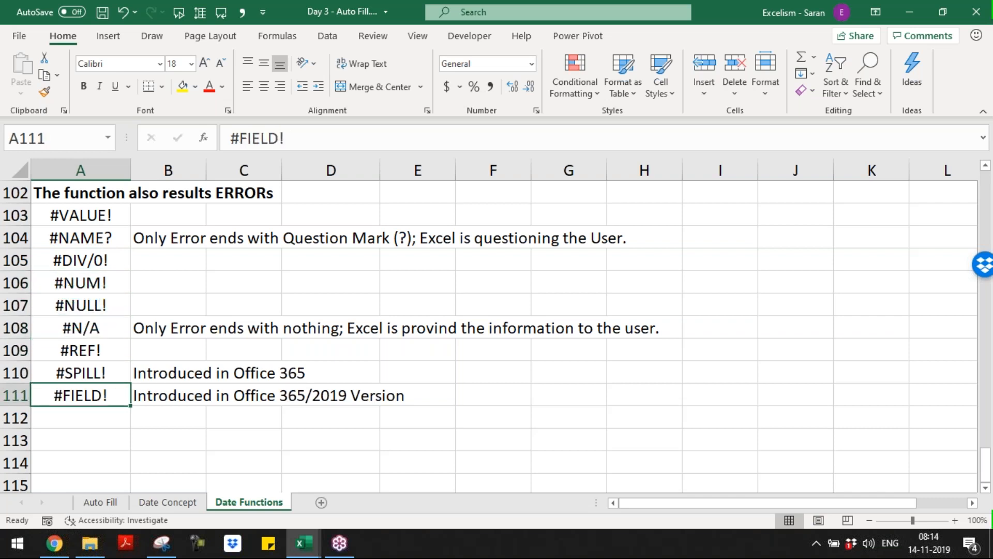
pyautogui.hotkey('ctrl', 'Home')
# Rename the Date Functions sheet tab to 'Rules of Functions' with Alt+H, O, R
pyautogui.press('pagedown')
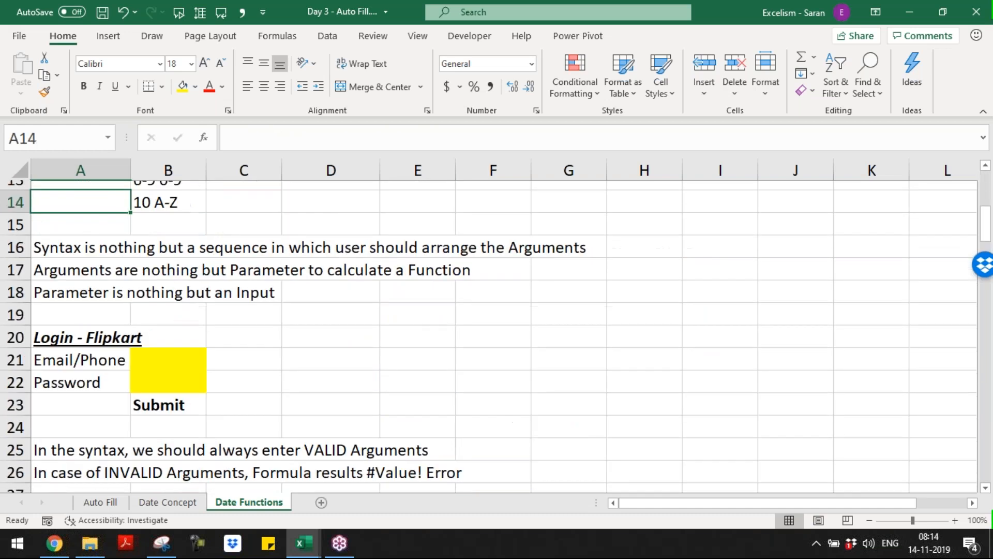
pyautogui.press('pagedown')
pyautogui.hotkey('ctrl', 'Home')
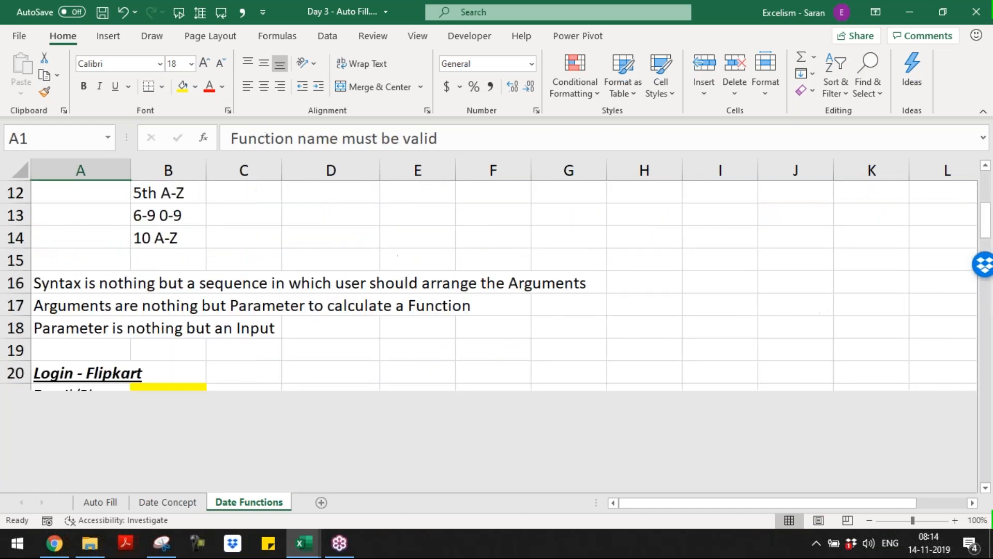
pyautogui.hotkey('alt', 'h')
pyautogui.write('orRules of Function')
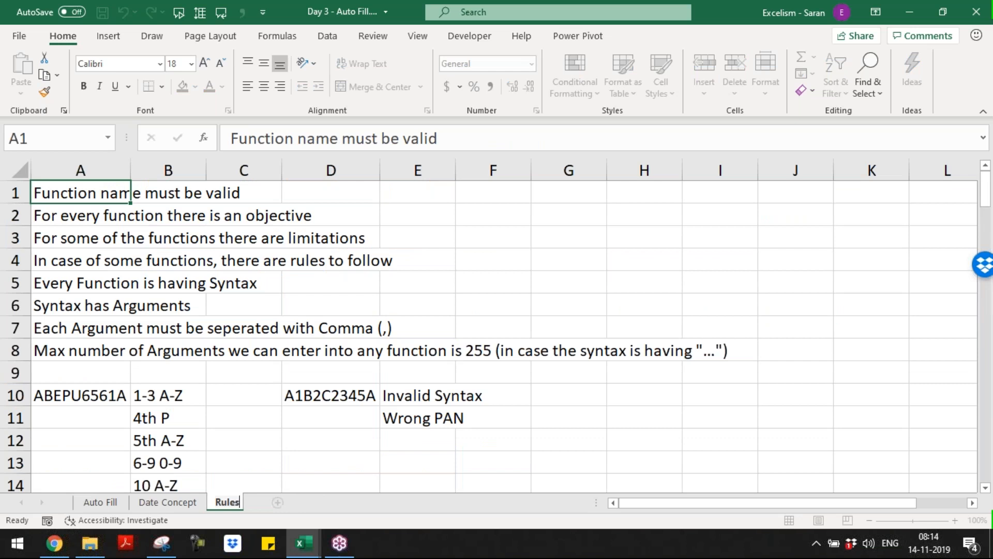
pyautogui.write('s')
pyautogui.press('Return')
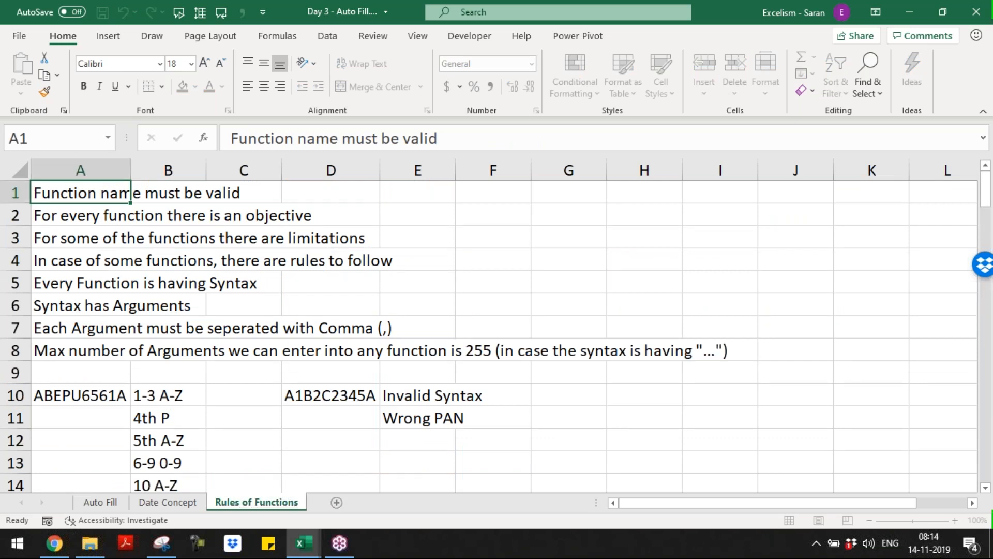
# Add a new sheet named Tomorrow_Topics
pyautogui.click(336, 502)
pyautogui.hotkey('alt', 'h')
pyautogui.write('orTomorrow_')
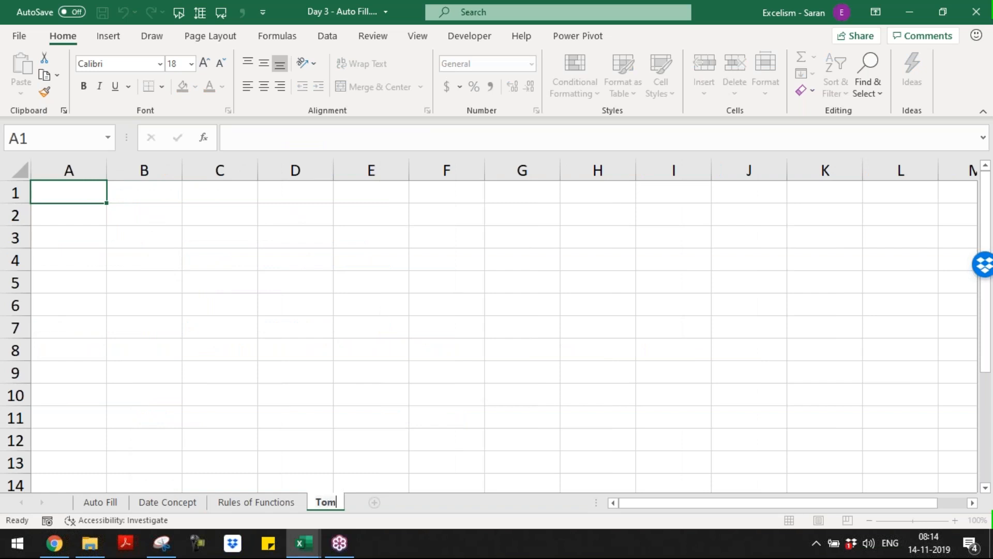
pyautogui.write('Topics')
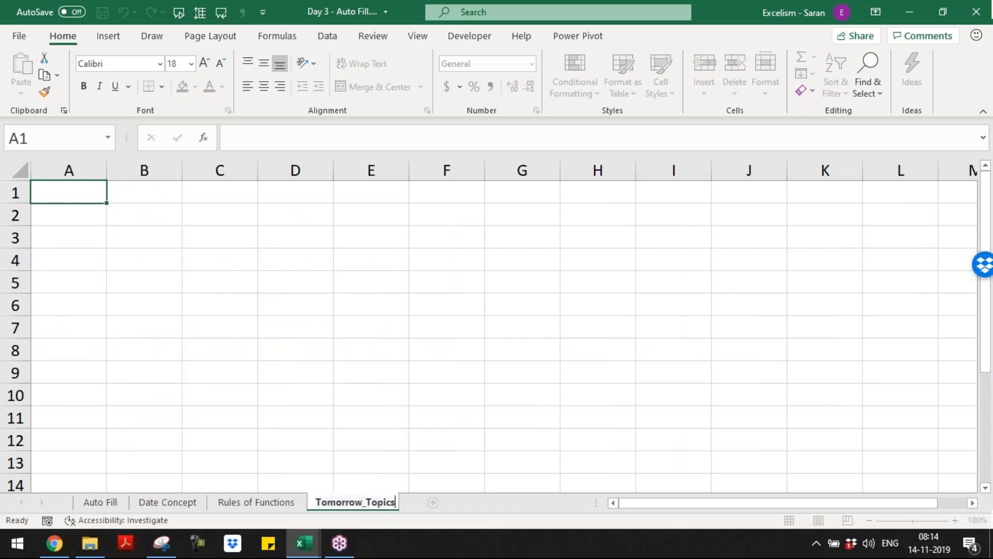
pyautogui.press('Return')
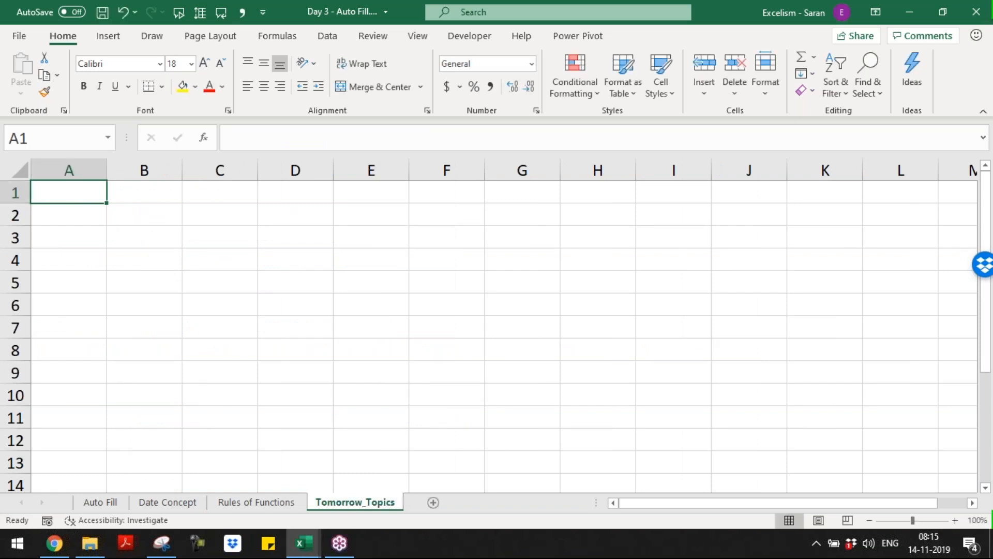
# Enter the first topic 'Rules of Functions and Formula' in A1
pyautogui.write('Rules ')
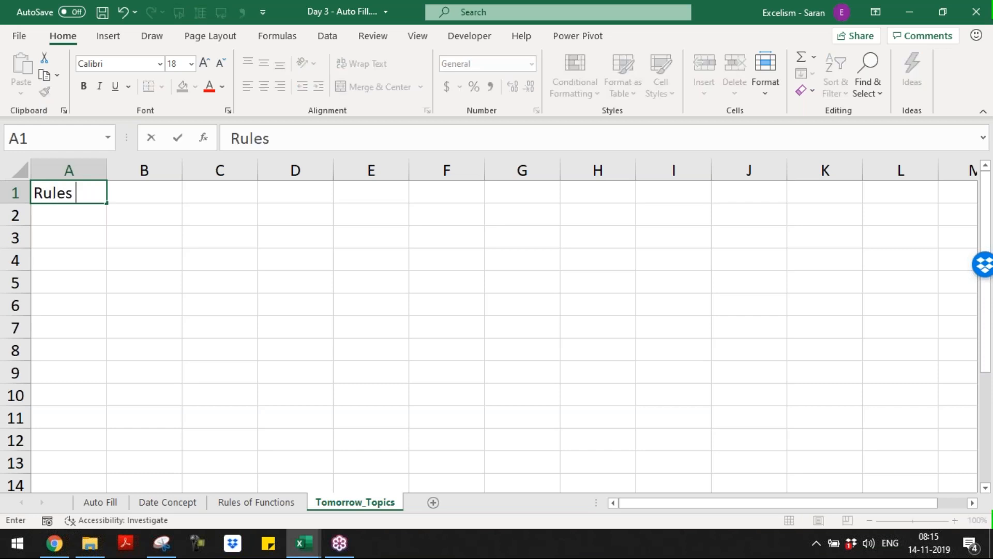
pyautogui.write('of Functions a')
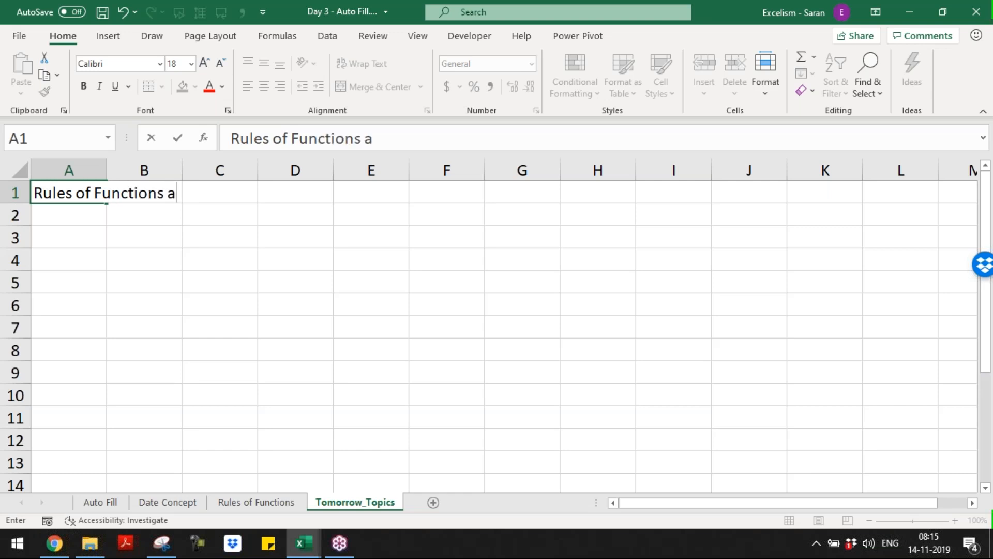
pyautogui.write('nd Formula')
pyautogui.press('Return')
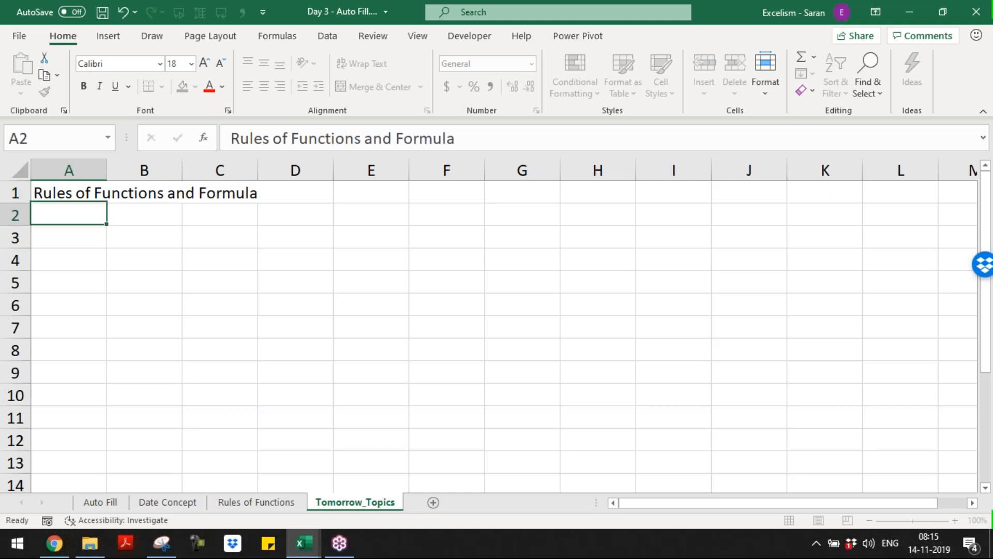
# Enter 'Different Types of Formula' in A2 and 'Date Functions' in A3
pyautogui.write('R')
pyautogui.press('BackSpace')
pyautogui.press('BackSpace')
pyautogui.write('Different ')
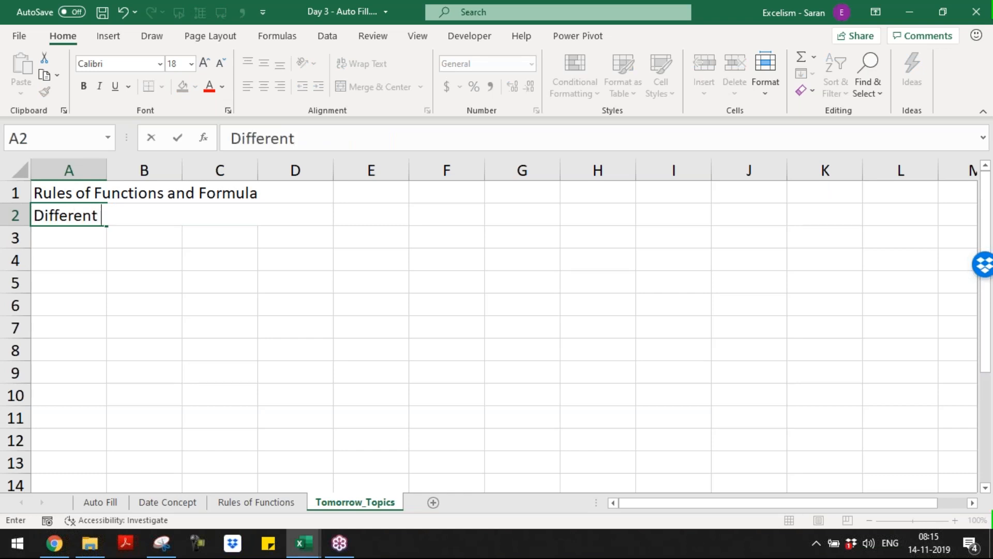
pyautogui.write('Types of Fomru')
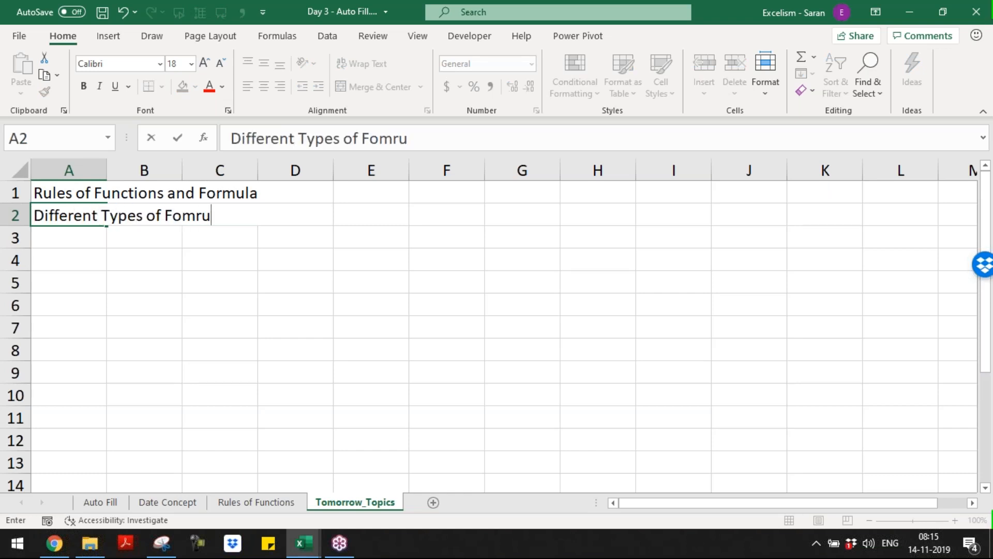
pyautogui.press('BackSpace')
pyautogui.press('BackSpace')
pyautogui.press('BackSpace')
pyautogui.write('rmula')
pyautogui.press('Return')
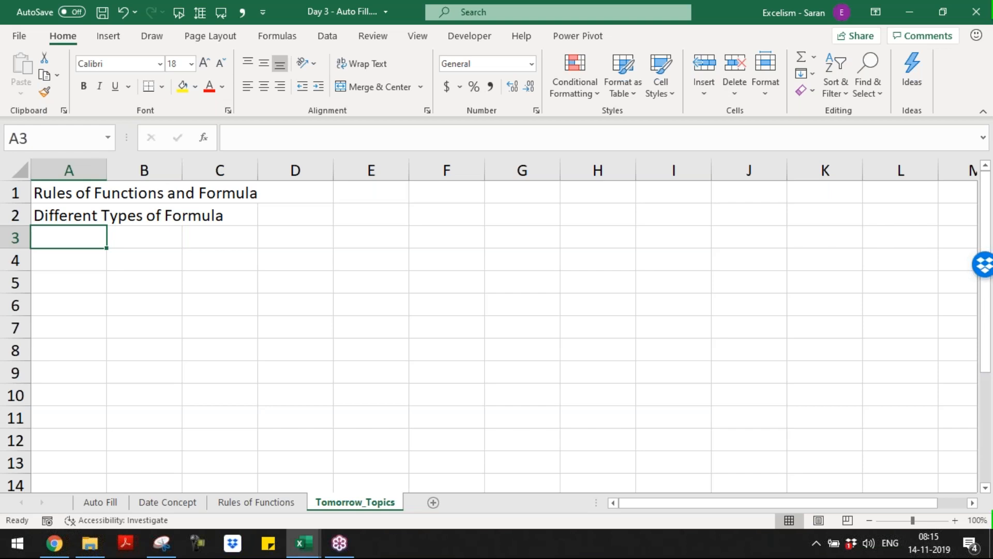
pyautogui.write('Date Function')
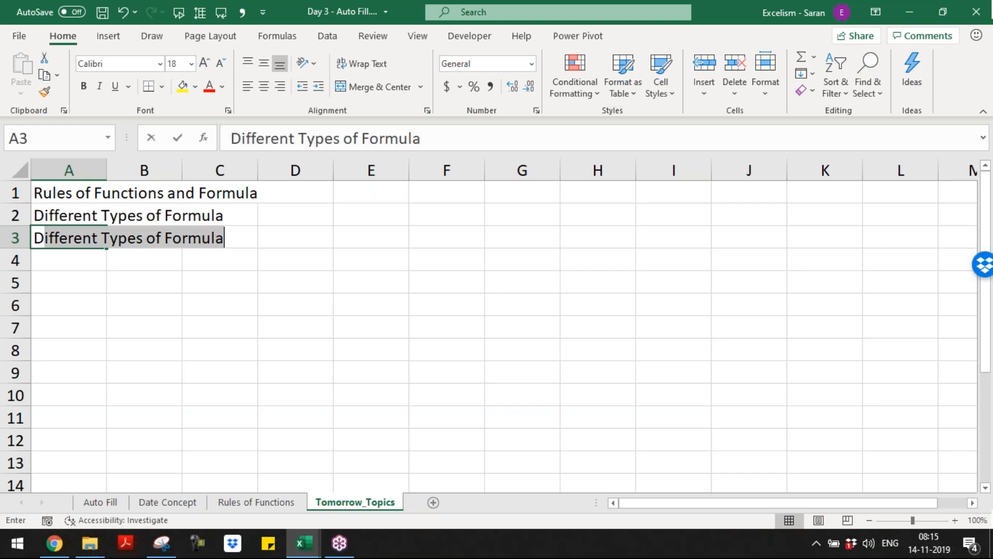
pyautogui.press('BackSpace')
pyautogui.write('s')
pyautogui.press('Return')
pyautogui.press('Up')
pyautogui.press('Up')
pyautogui.press('Up')
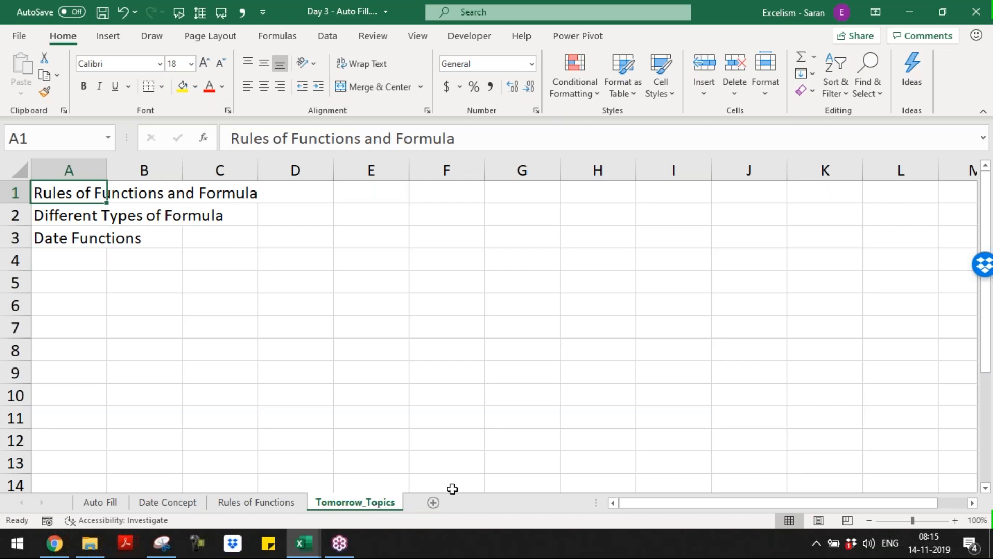
# Insert a new sheet, move it before Auto Fill, and name it Today_Topics
pyautogui.click(438, 502)
pyautogui.moveTo(417, 506); pyautogui.dragTo(90, 457)
pyautogui.doubleClick(95, 502)
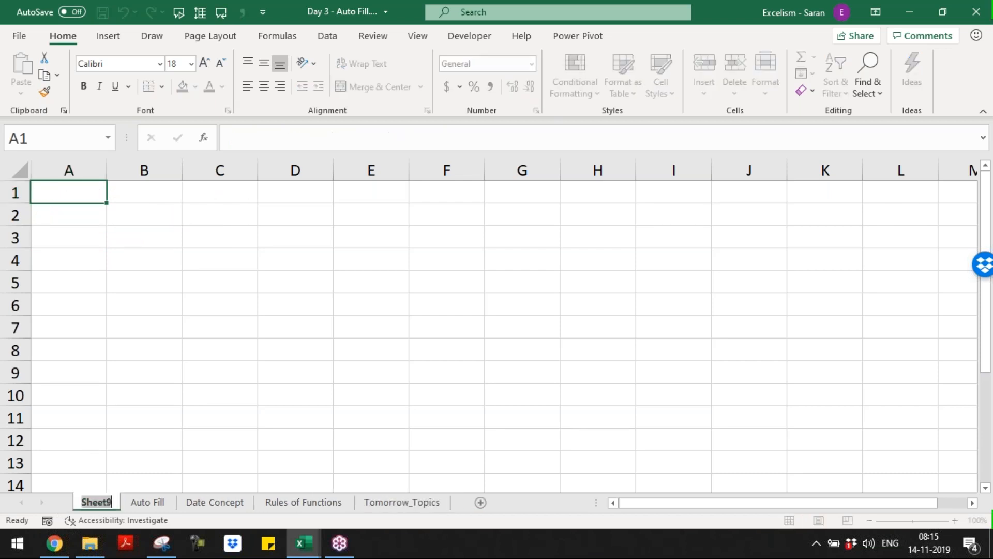
pyautogui.write("Today's T")
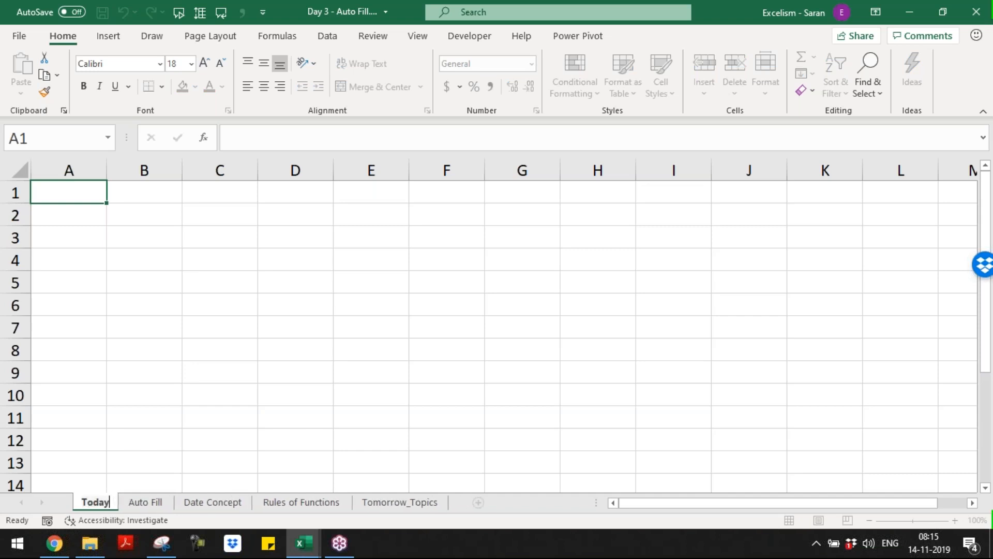
pyautogui.press('BackSpace')
pyautogui.press('BackSpace')
pyautogui.press('BackSpace')
pyautogui.press('BackSpace')
pyautogui.write('_Topics')
pyautogui.press('Return')
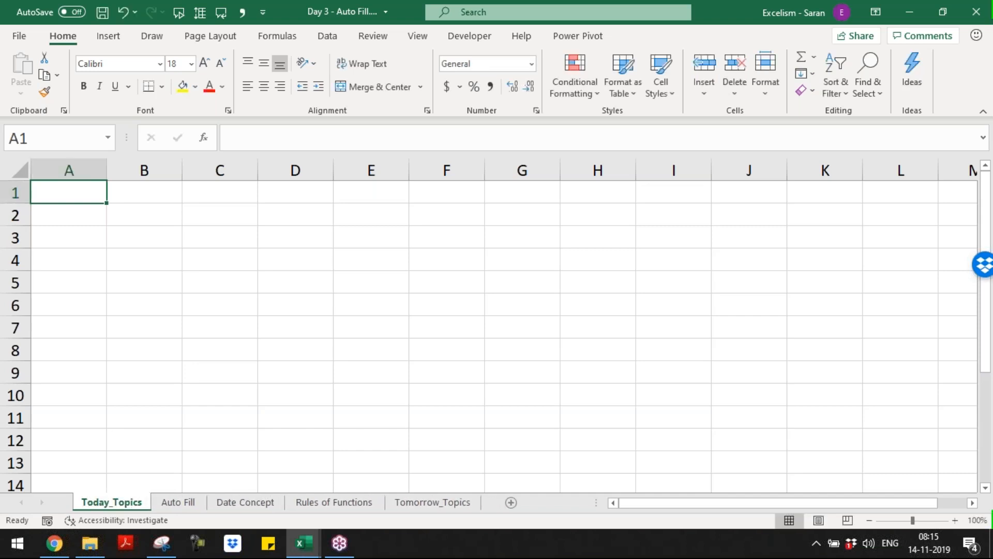
pyautogui.write('Auto')
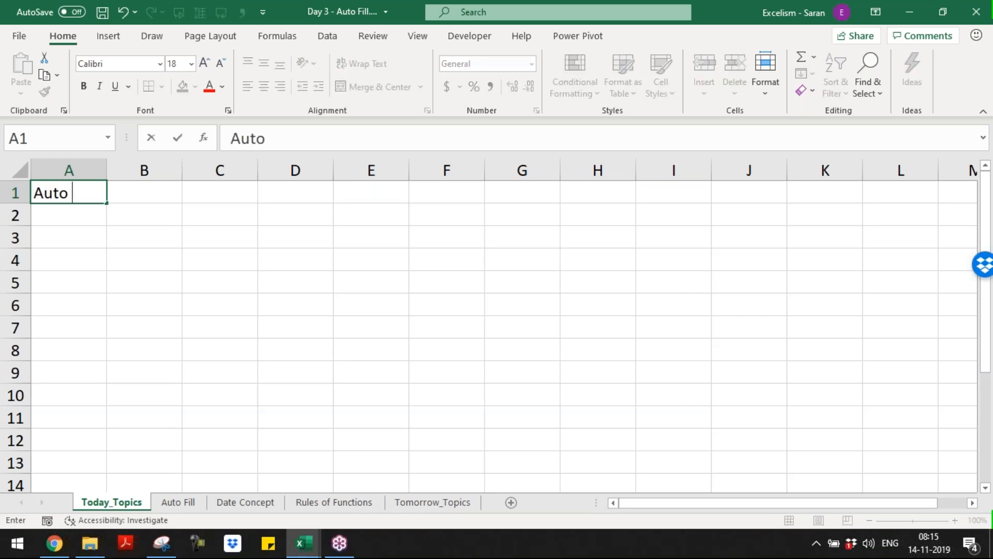
# Clear A1 and enter the first topic 'Expressions - Assignment'
pyautogui.click(982, 62)
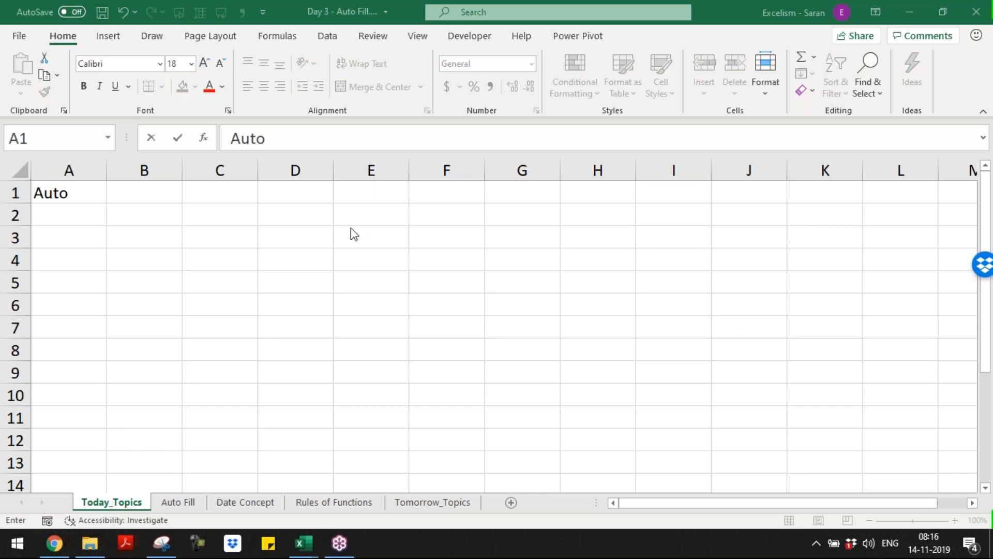
pyautogui.click(84, 201)
pyautogui.press('Delete')
pyautogui.write('Exce')
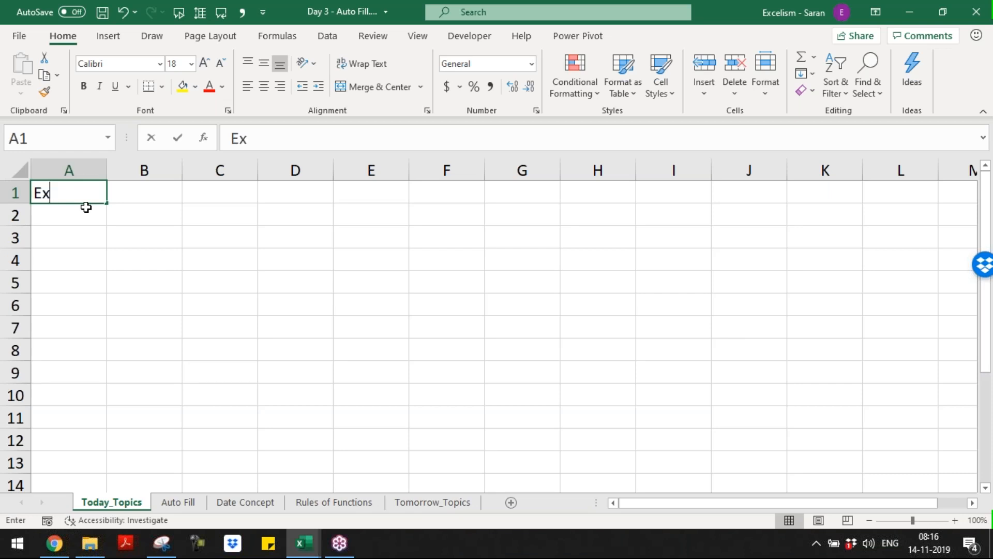
pyautogui.press('BackSpace')
pyautogui.press('BackSpace')
pyautogui.write('pressions ')
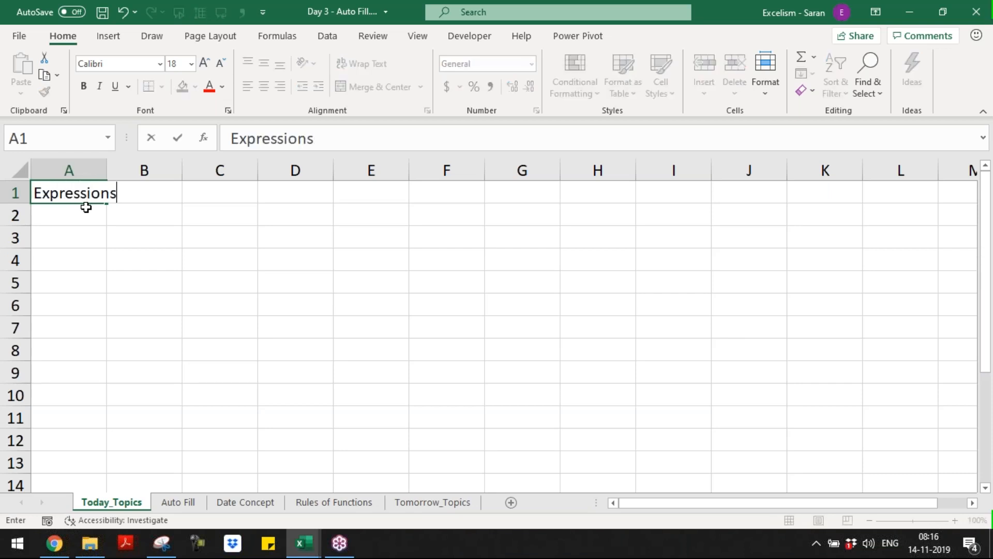
pyautogui.write('- Assig')
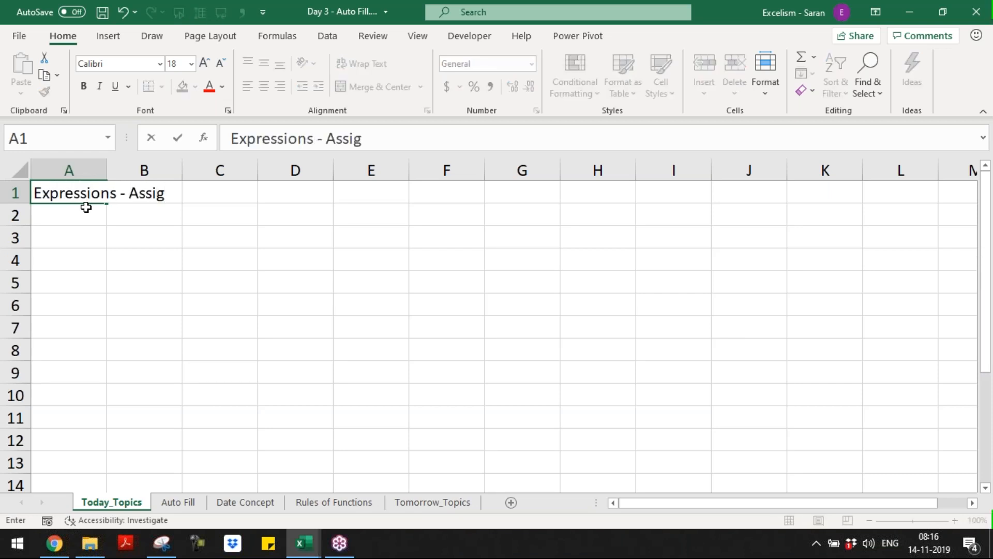
pyautogui.write('nment')
pyautogui.press('Return')
# Enter 'Auto Fill Feature' in A2, then extend it with 'including Custom List'
pyautogui.write('Auto Fill Feature')
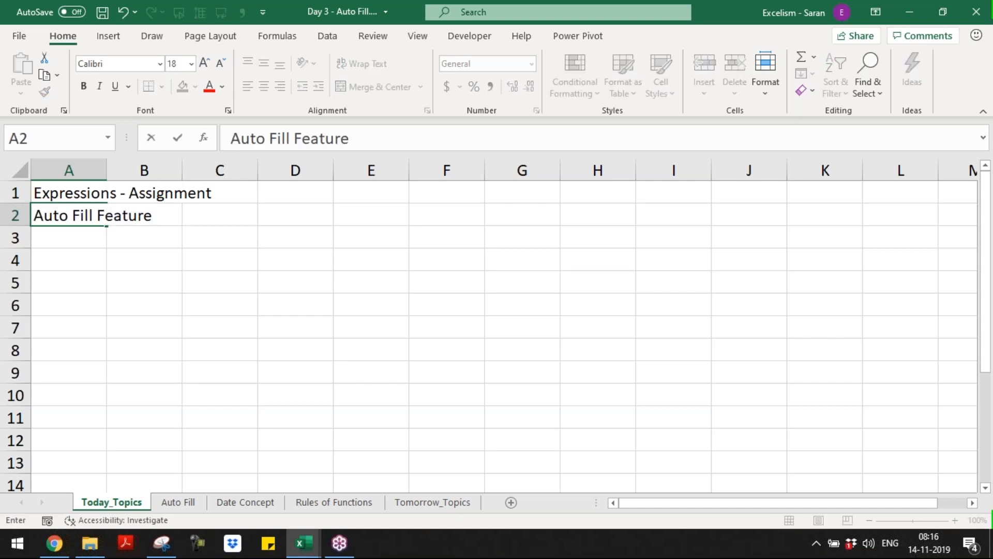
pyautogui.press('Return')
pyautogui.press('Up')
pyautogui.press('F2')
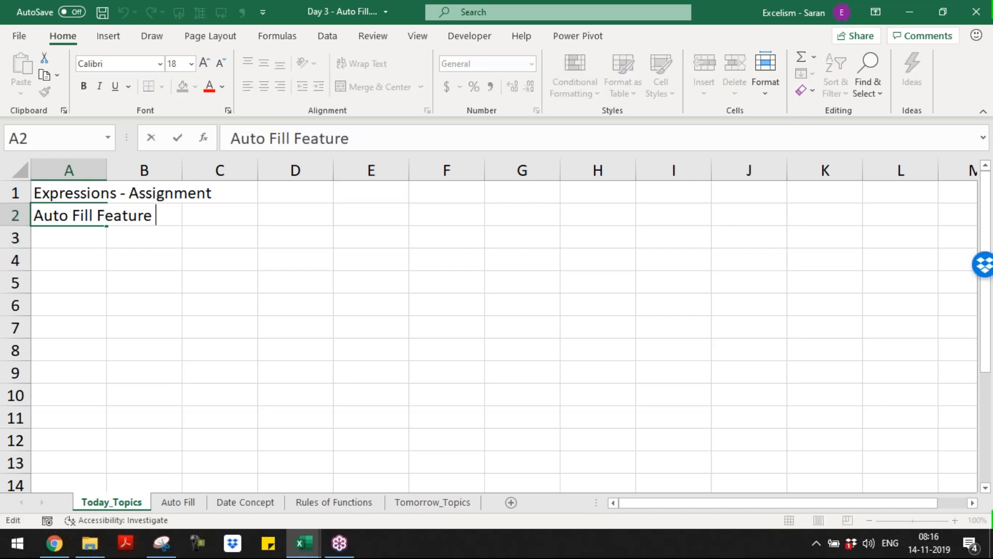
pyautogui.write('includin')
pyautogui.write('stom Lst')
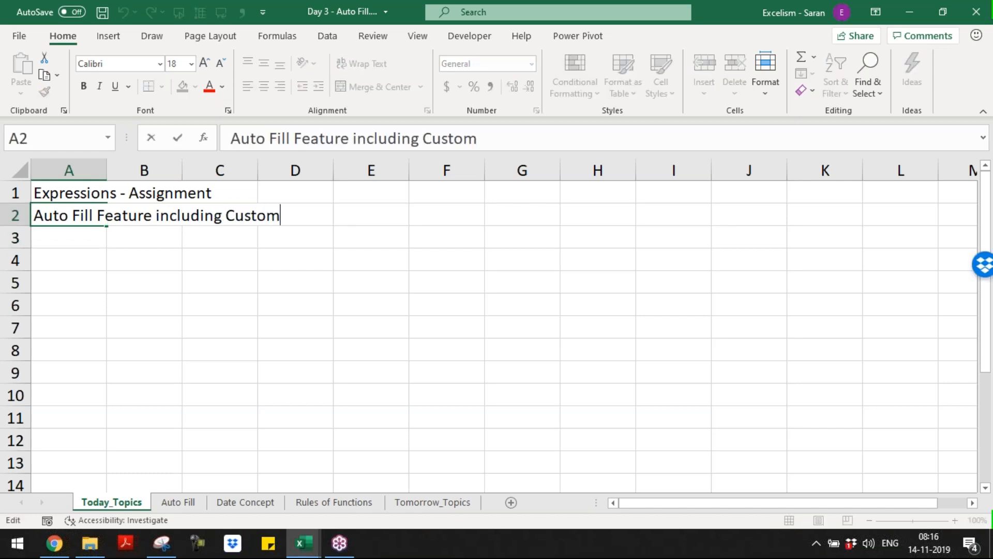
pyautogui.press('BackSpace')
pyautogui.press('BackSpace')
pyautogui.write('ist')
pyautogui.press('Return')
# Add 'Falsh Fill Feature', 'Date Concept' and 'Rules of Functions' in A3 to A5
pyautogui.write('Falsh ')
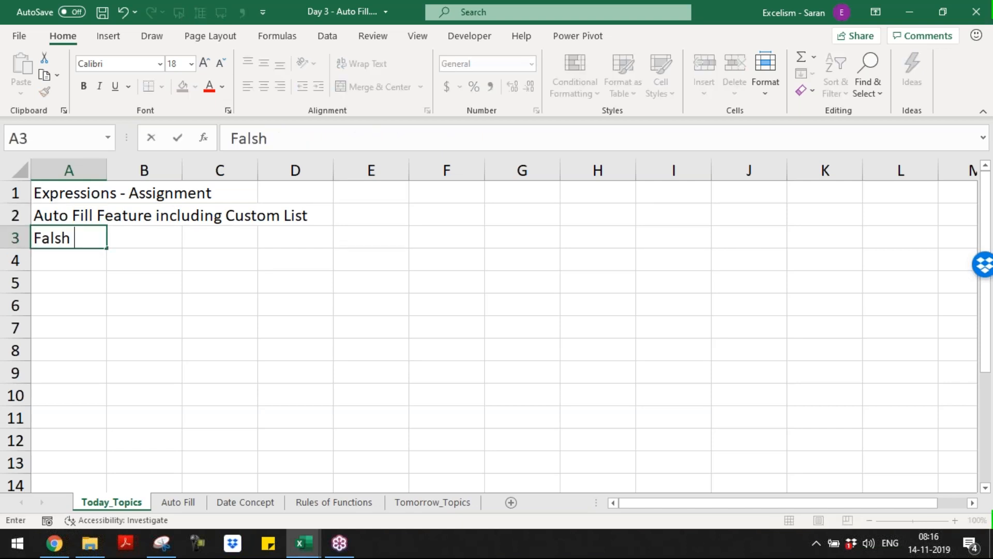
pyautogui.write('Fill Feature')
pyautogui.press('Return')
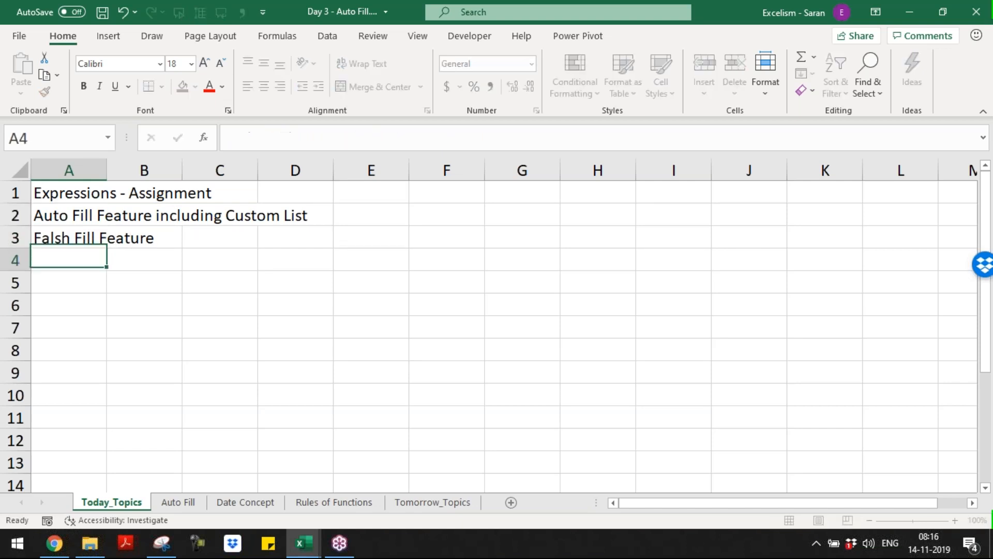
pyautogui.write('Date Concept')
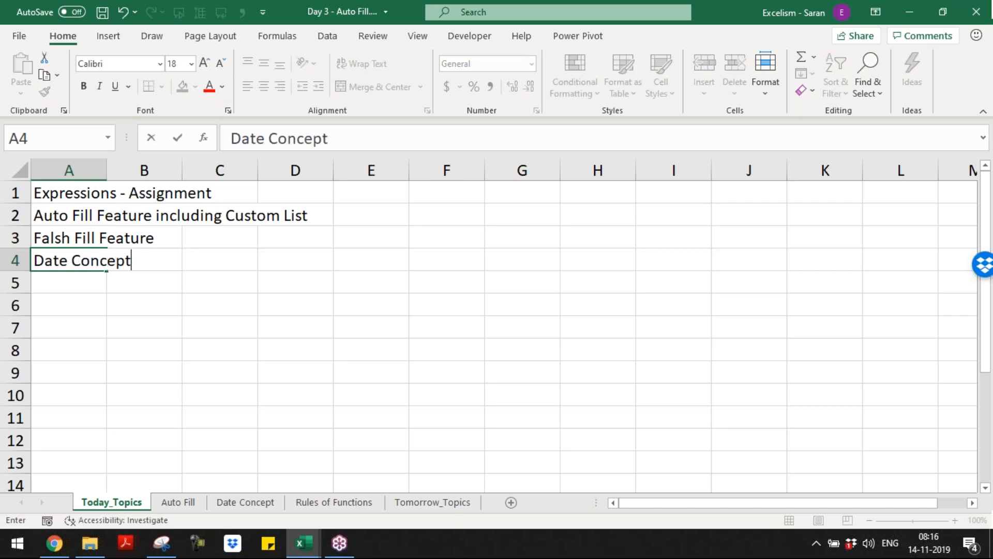
pyautogui.press('Return')
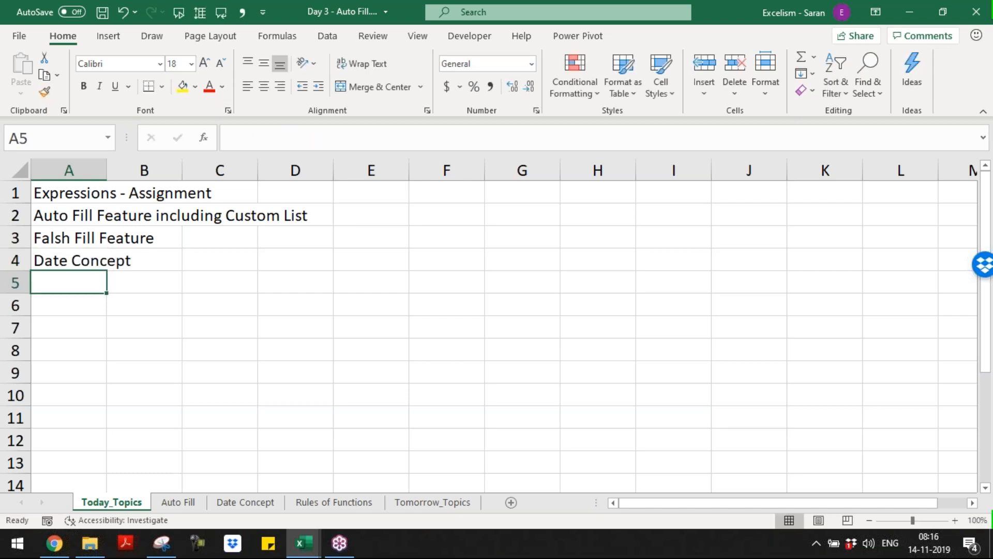
pyautogui.write('Rules of Func')
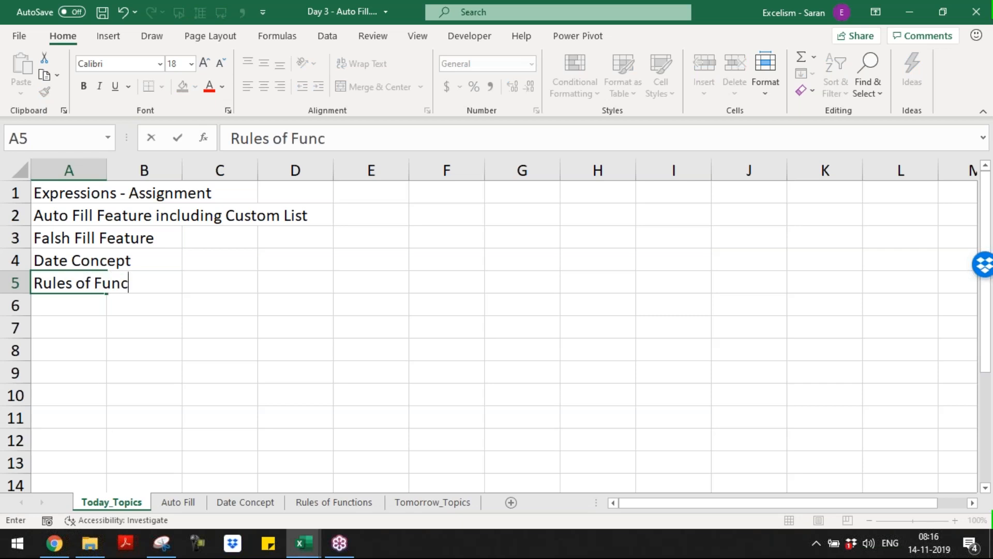
pyautogui.write('tions')
pyautogui.press('Return')
# Select the five topics in A1:A5 and check Tomorrow_Topics before returning
pyautogui.hotkey('ctrl', 'Up')
pyautogui.hotkey('ctrl', 'Up')
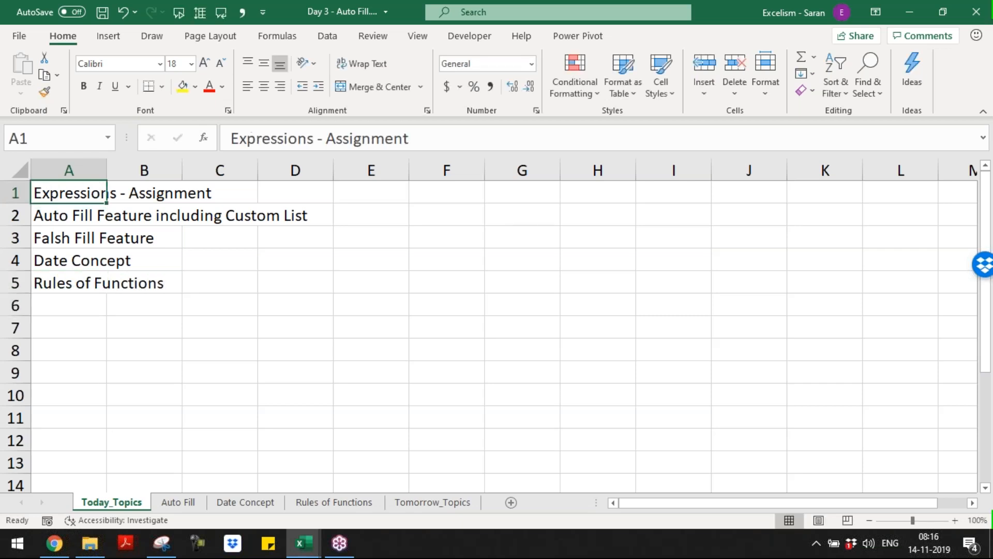
pyautogui.hotkey('ctrl', 'shift', 'Down')
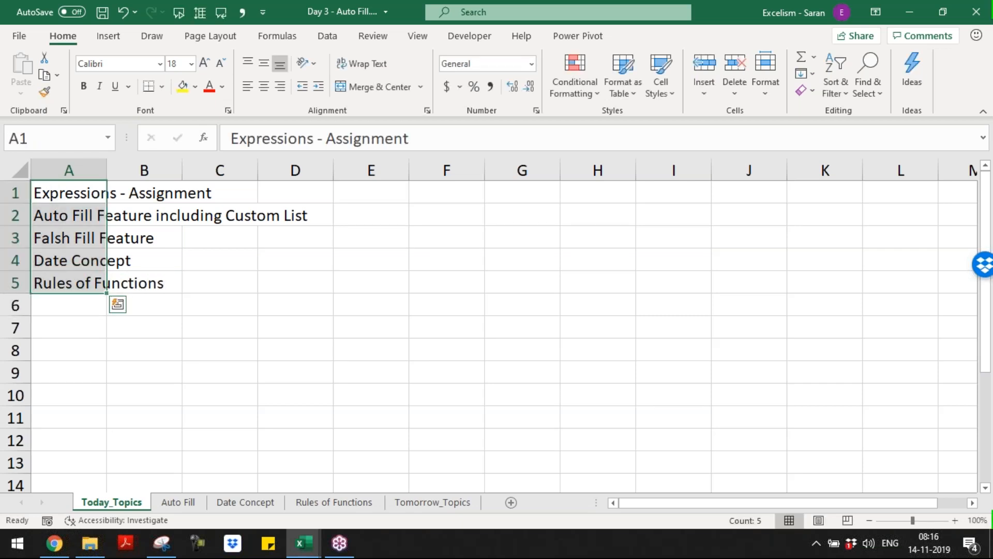
pyautogui.hotkey('ctrl', 'pagedown')
pyautogui.hotkey('ctrl', 'pagedown')
pyautogui.hotkey('ctrl', 'pagedown')
pyautogui.hotkey('ctrl', 'pagedown')
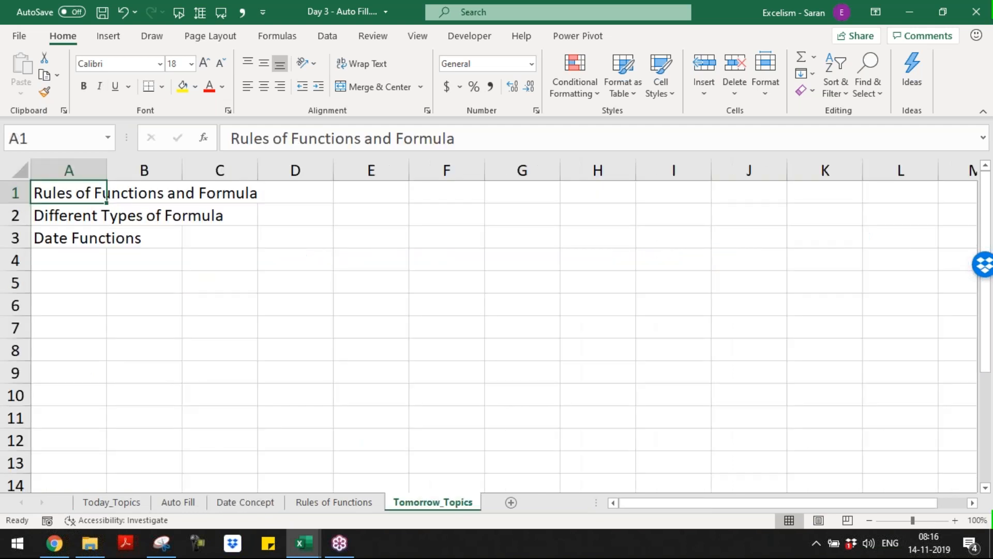
pyautogui.hotkey('ctrl', 'pageup')
pyautogui.hotkey('ctrl', 'pageup')
pyautogui.hotkey('ctrl', 'pageup')
pyautogui.hotkey('ctrl', 'pageup')
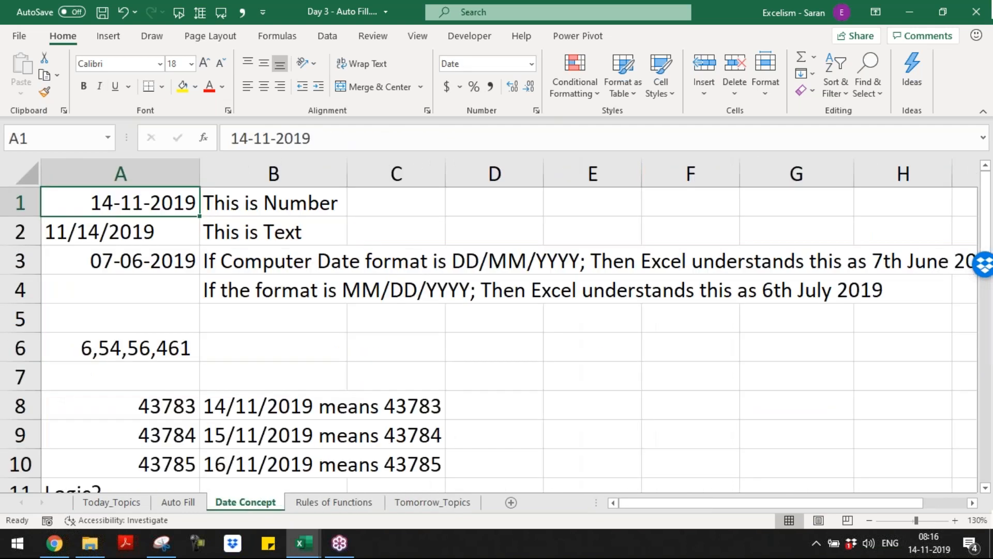
pyautogui.click(986, 37)
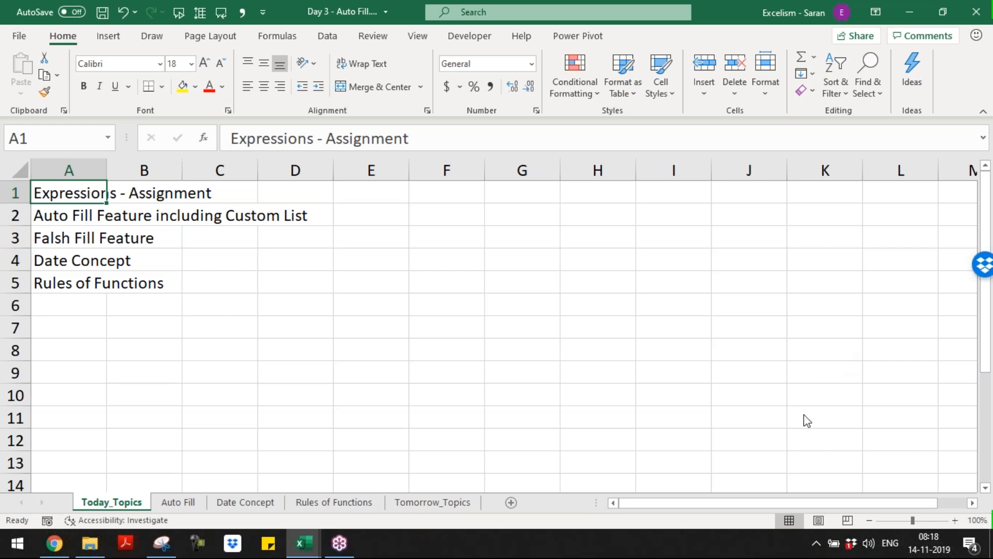
pyautogui.click(868, 474)
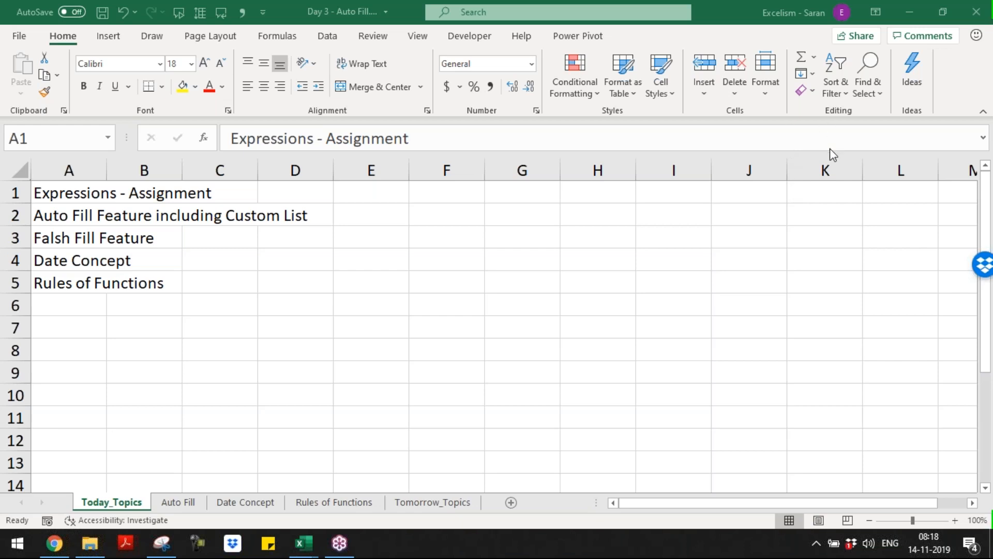
pyautogui.click(666, 305)
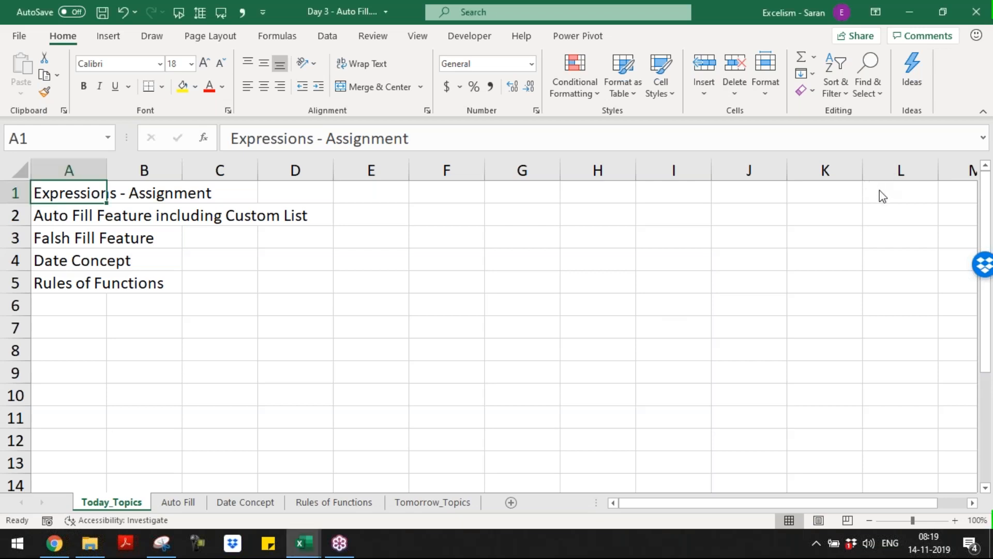
pyautogui.click(807, 194)
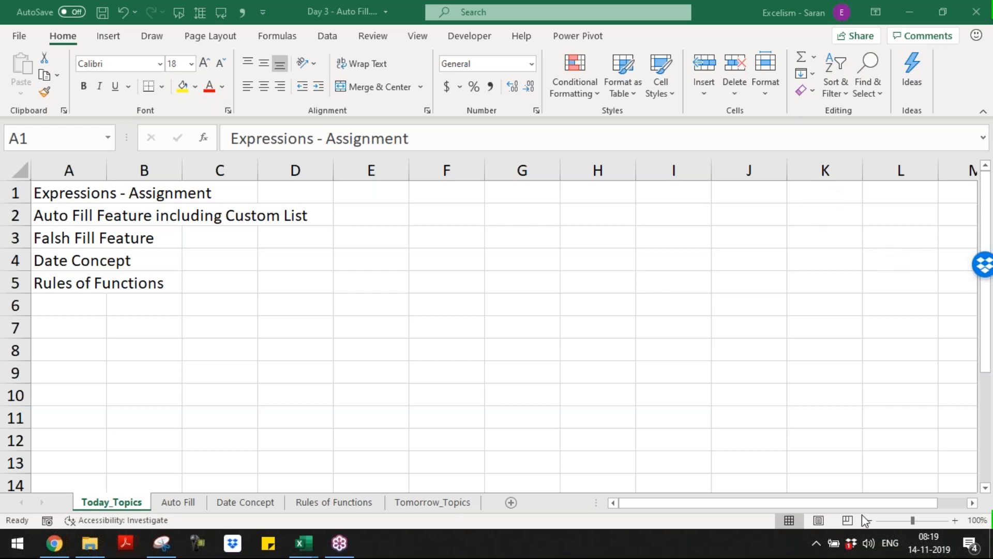
# Raise the speaker volume to 100 from the notification area
pyautogui.click(817, 545)
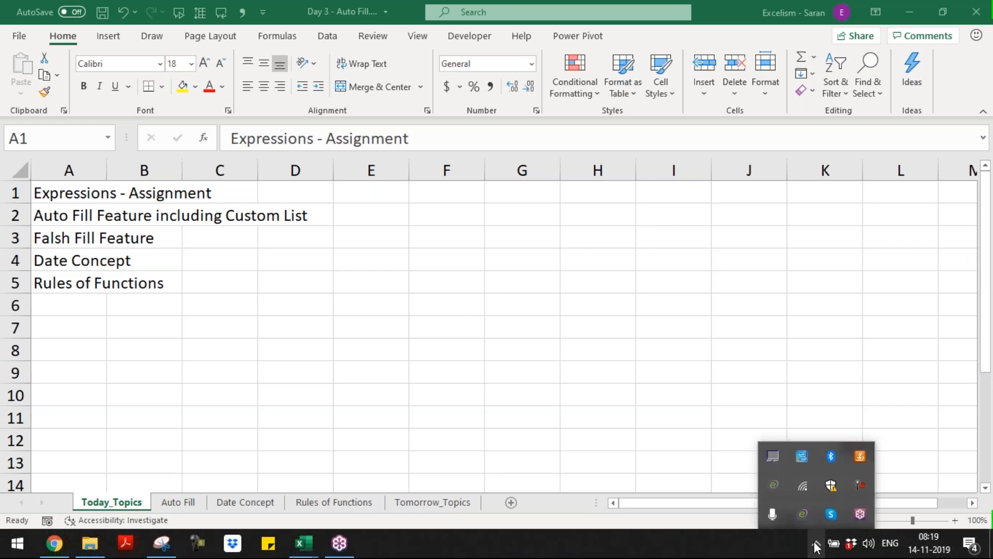
pyautogui.click(873, 543)
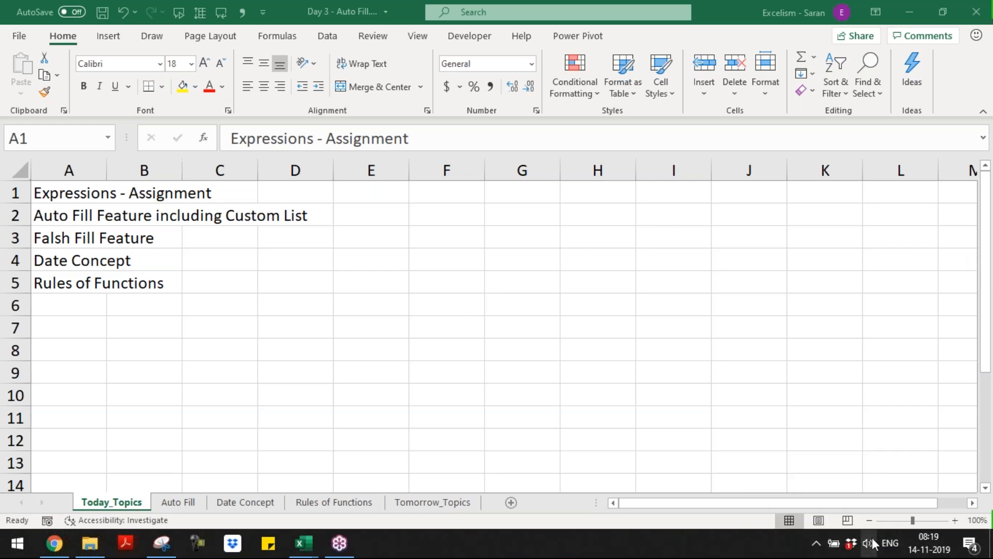
pyautogui.click(873, 543)
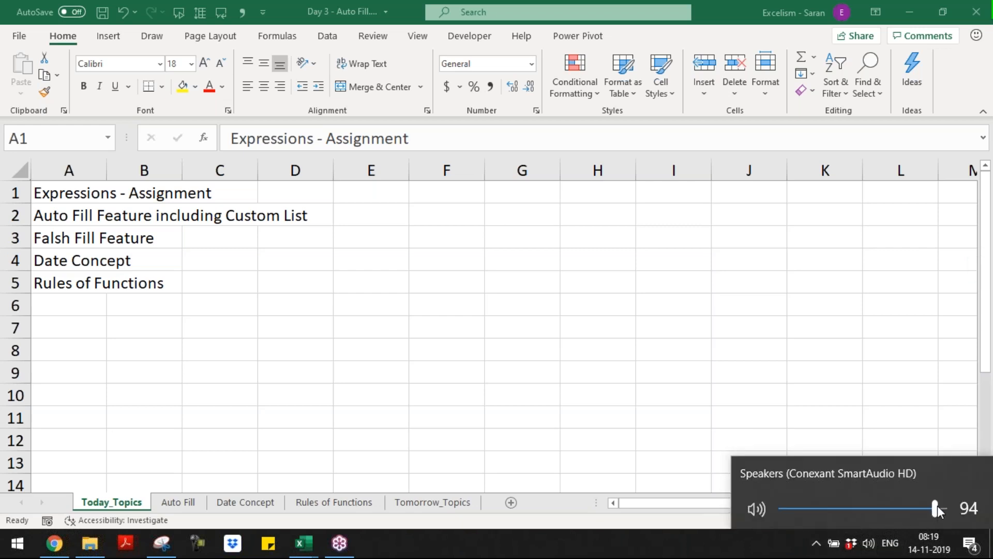
pyautogui.moveTo(939, 505); pyautogui.dragTo(946, 507)
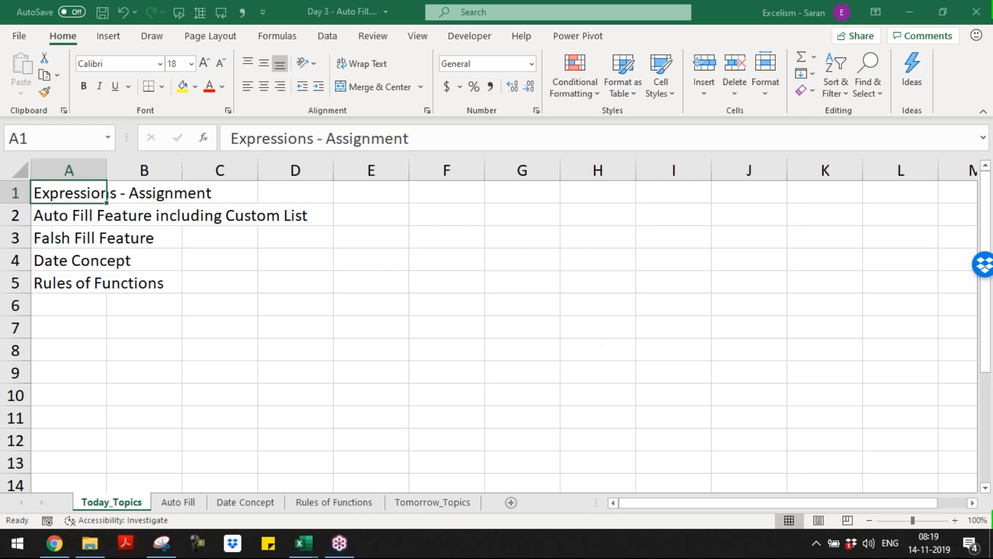
# Save the Day 3 workbook, close it and Master Short-cuts, and return to the browser
pyautogui.hotkey('ctrl', 's')
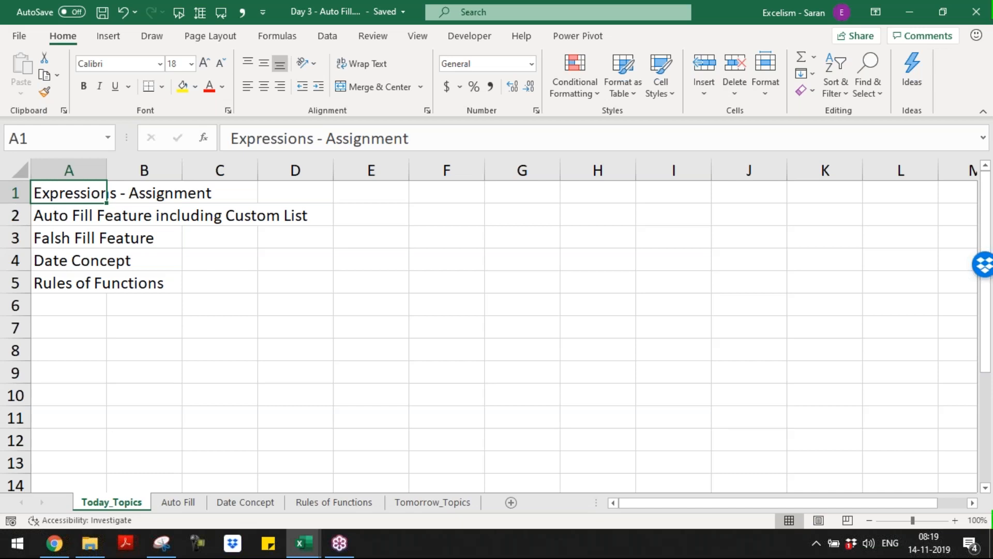
pyautogui.hotkey('ctrl', 'w')
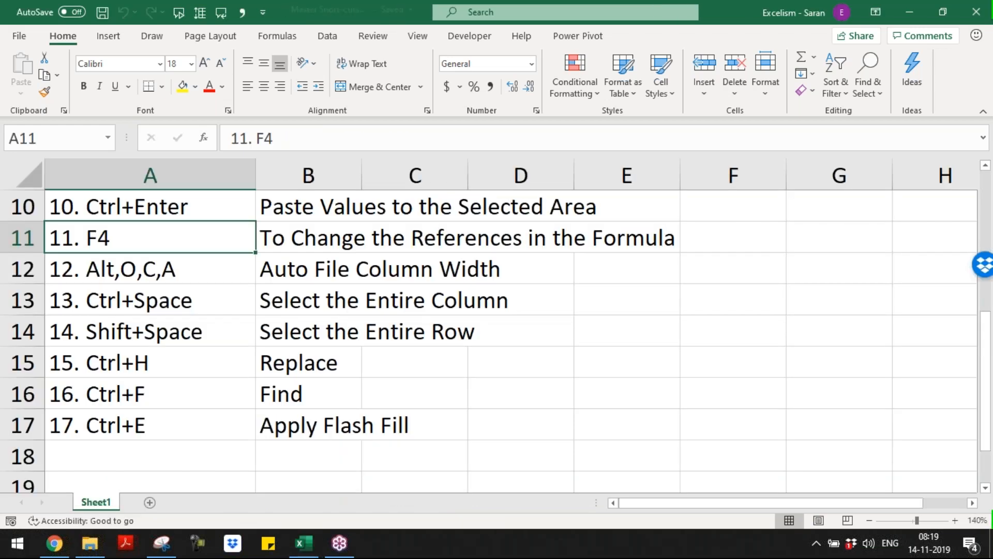
pyautogui.hotkey('ctrl', 'w')
pyautogui.hotkey('alt', 'Tab')
pyautogui.hotkey('alt', 'Tab')
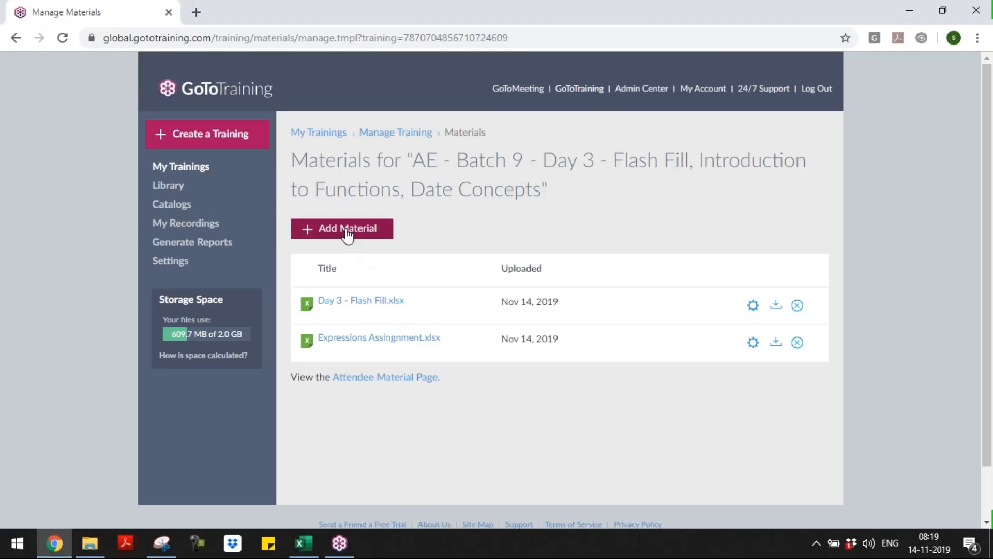
# Choose Add Material > From Computer and bring up the file chooser
pyautogui.click(347, 231)
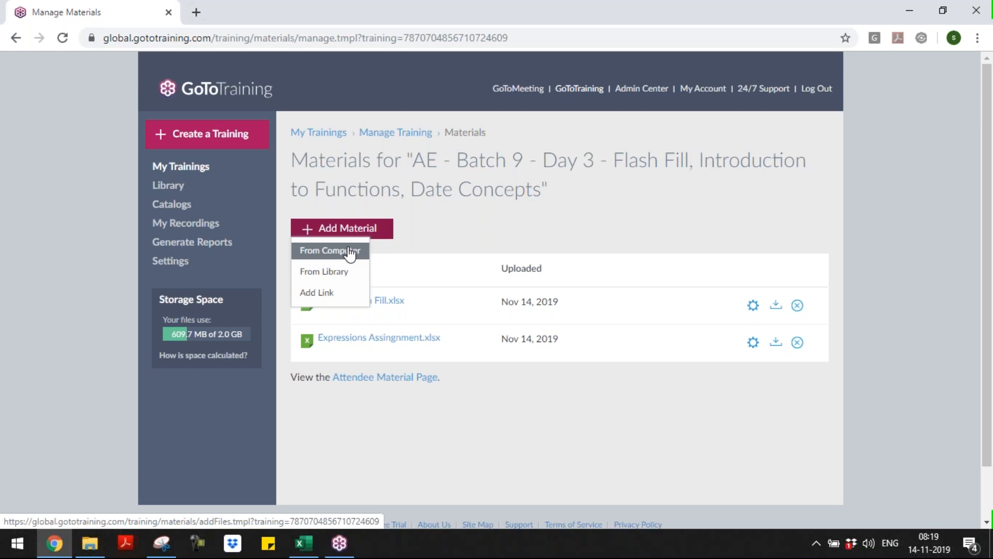
pyautogui.click(350, 252)
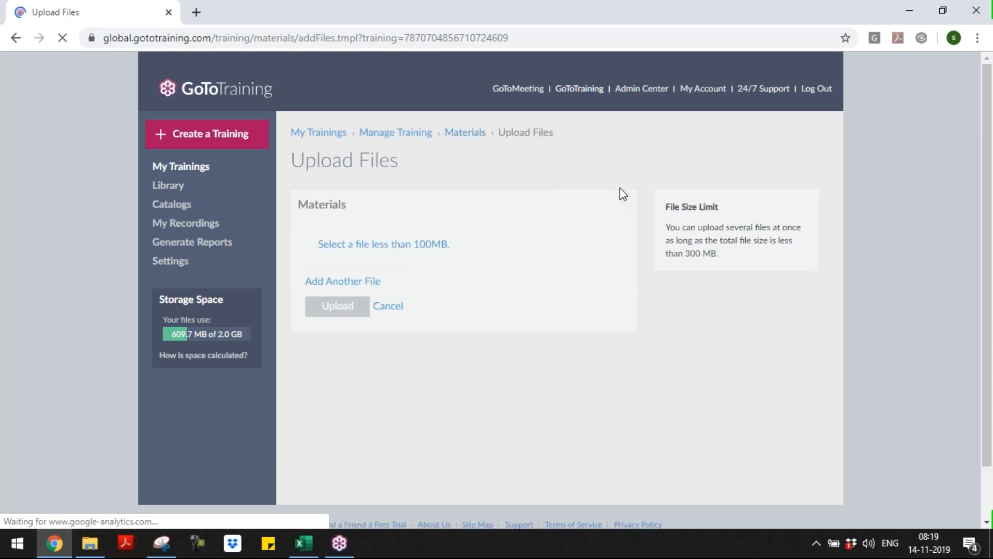
pyautogui.click(345, 246)
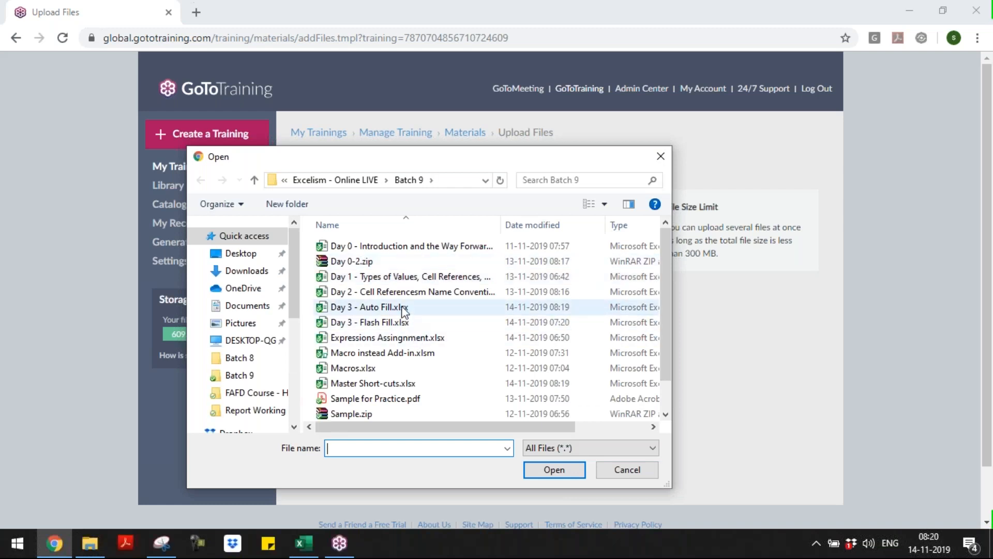
# Rename Day 3 - Auto Fill.xlsx to 'Day 3 - Auto Fill, Date Concepts, Rules of Functions.xlsx' and select it
pyautogui.click(404, 311)
pyautogui.click(403, 311)
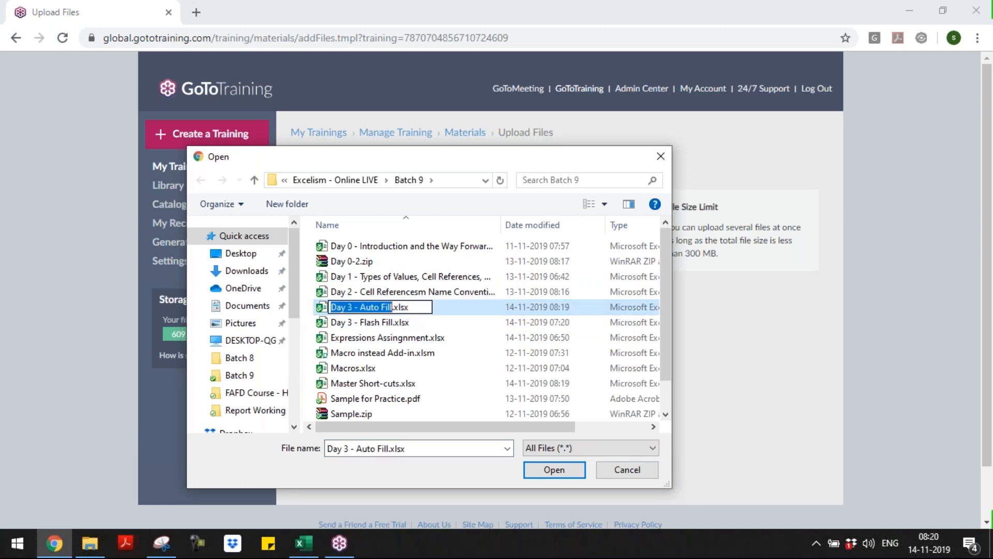
pyautogui.press('Right')
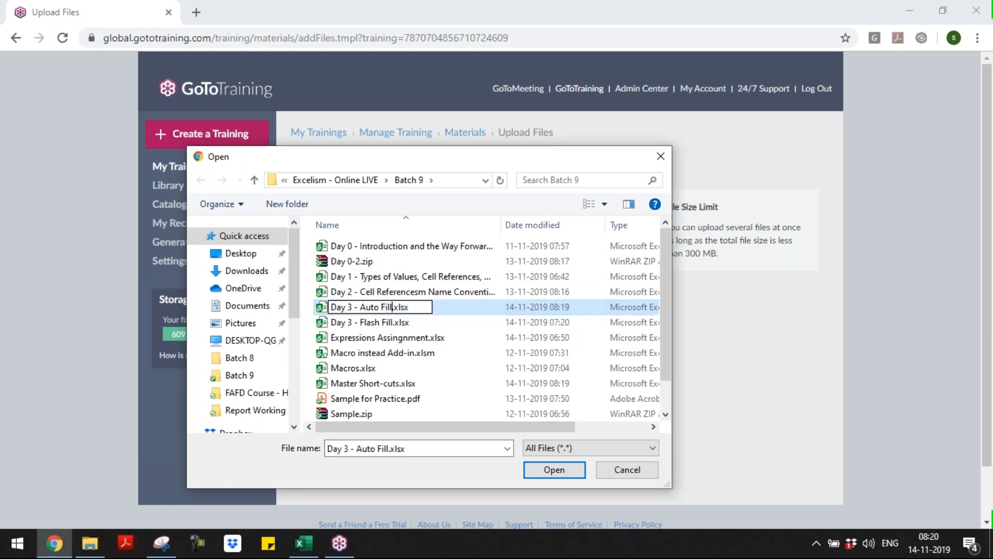
pyautogui.write(', Date Concepts, ')
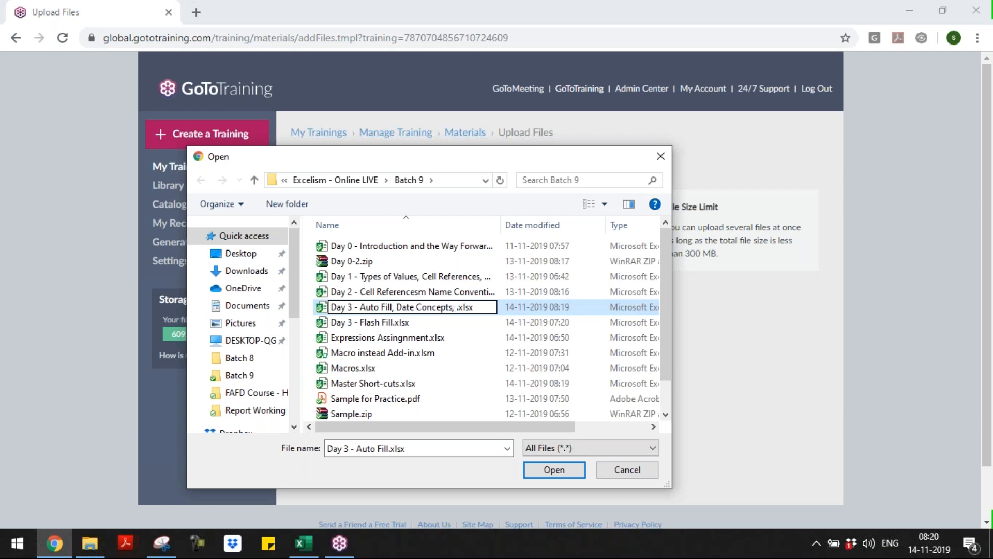
pyautogui.write('Rules of Functions')
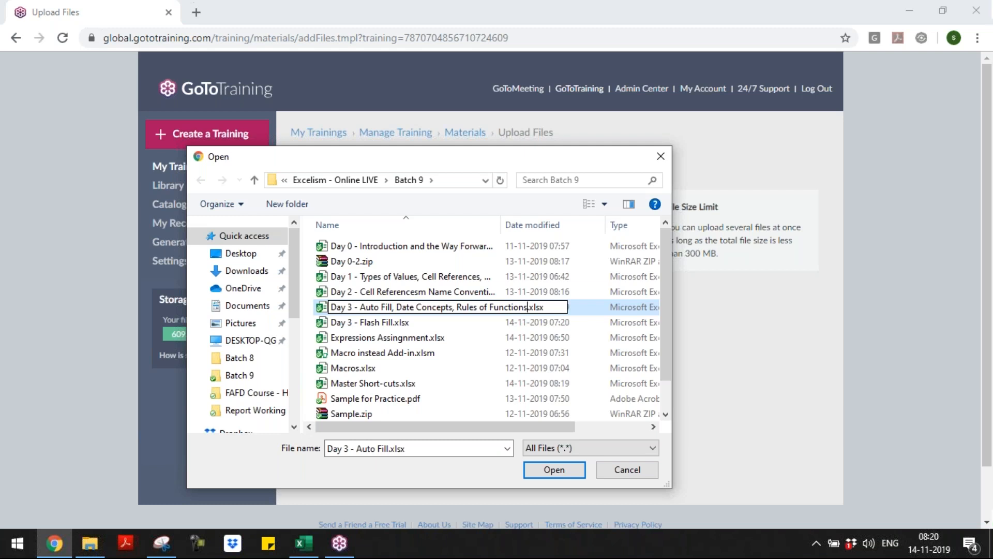
pyautogui.press('Return')
pyautogui.doubleClick(389, 306)
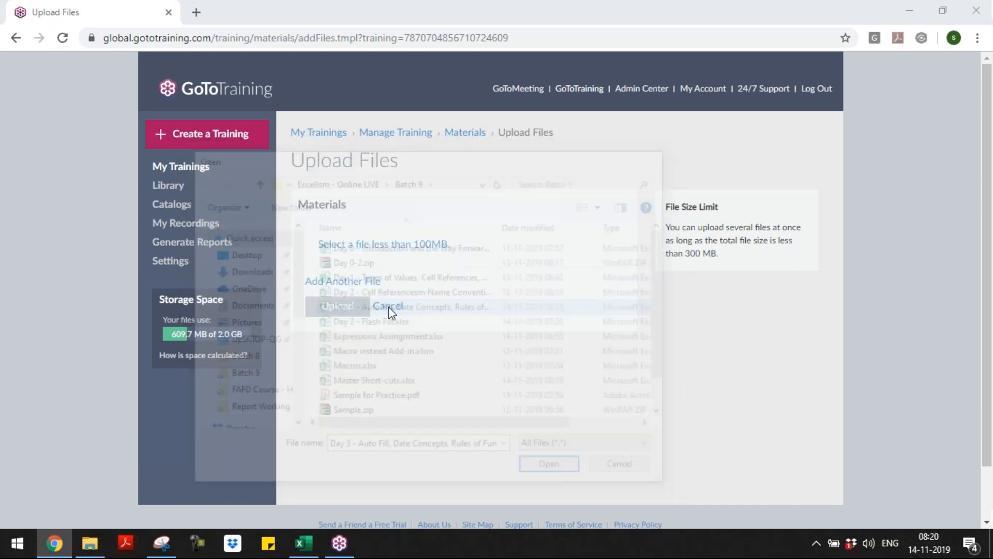
# Attach Master Short-cuts.xlsx as a second file, upload both, and bring up the recorder controls
pyautogui.click(365, 386)
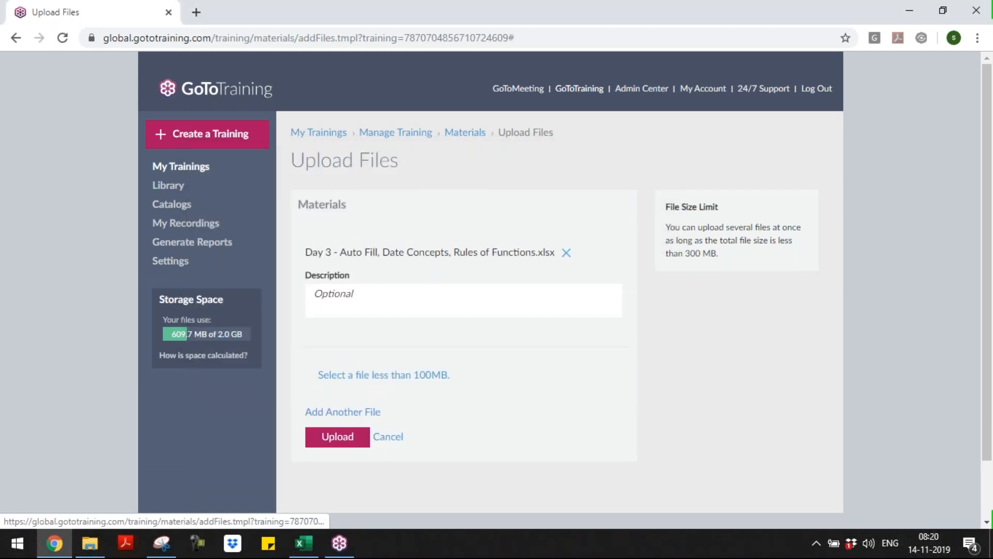
pyautogui.click(377, 386)
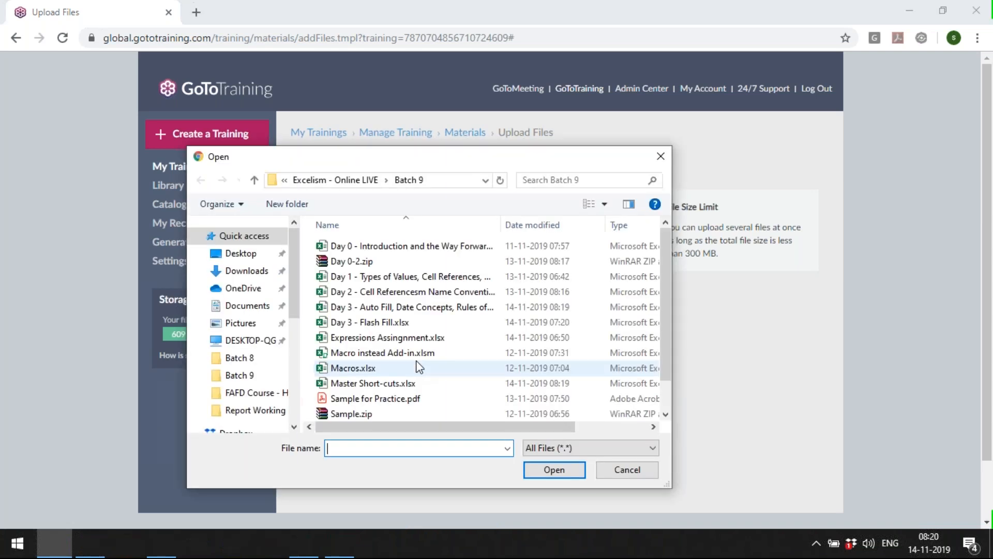
pyautogui.doubleClick(393, 383)
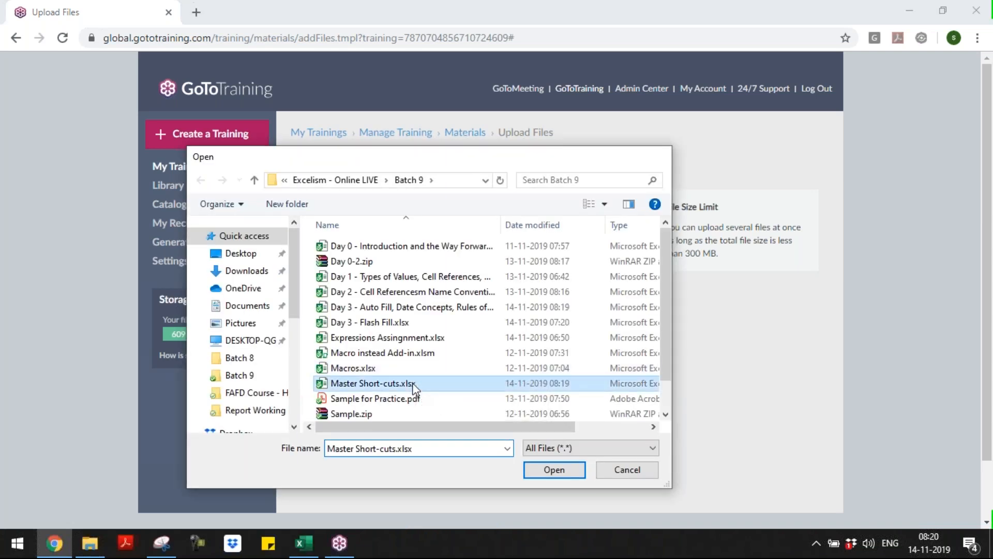
pyautogui.click(342, 516)
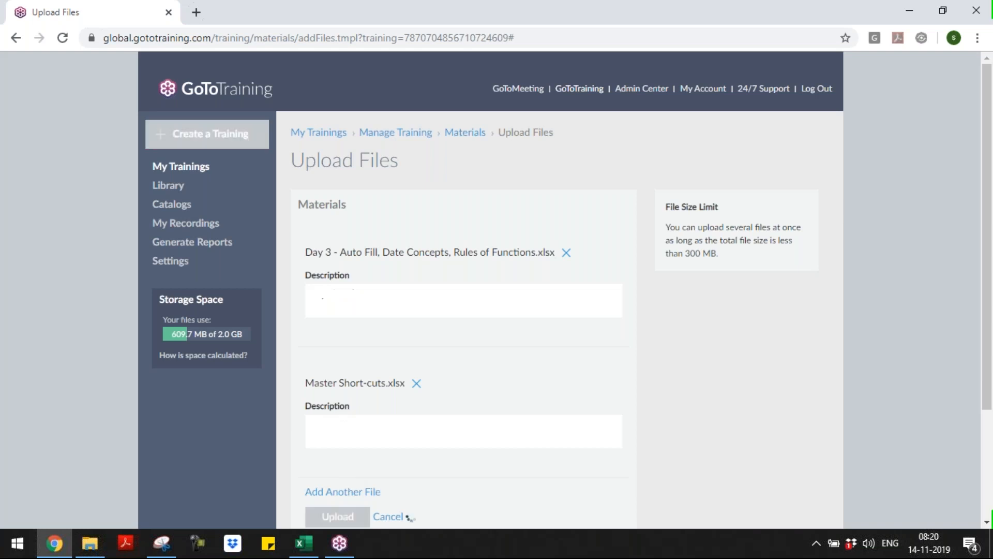
pyautogui.click(817, 543)
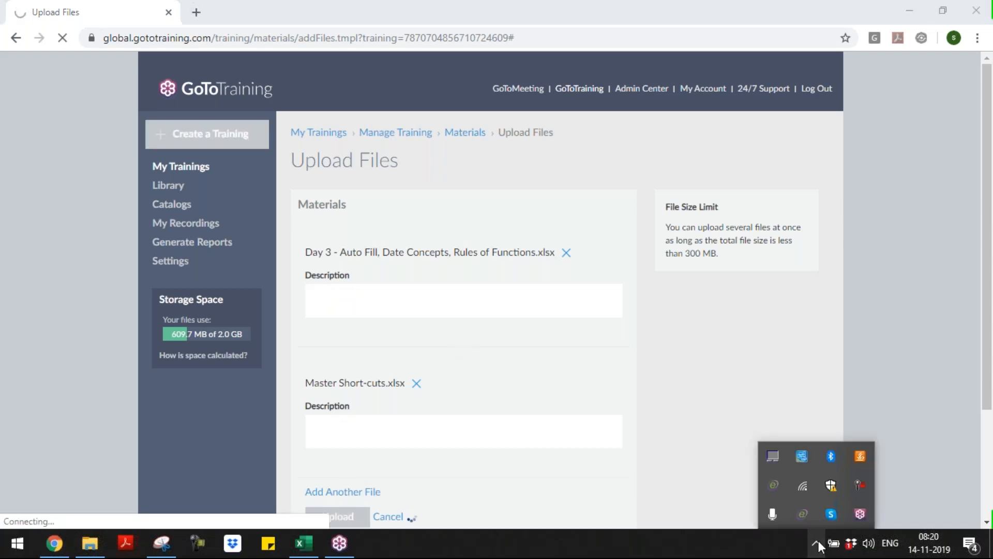
pyautogui.click(855, 486)
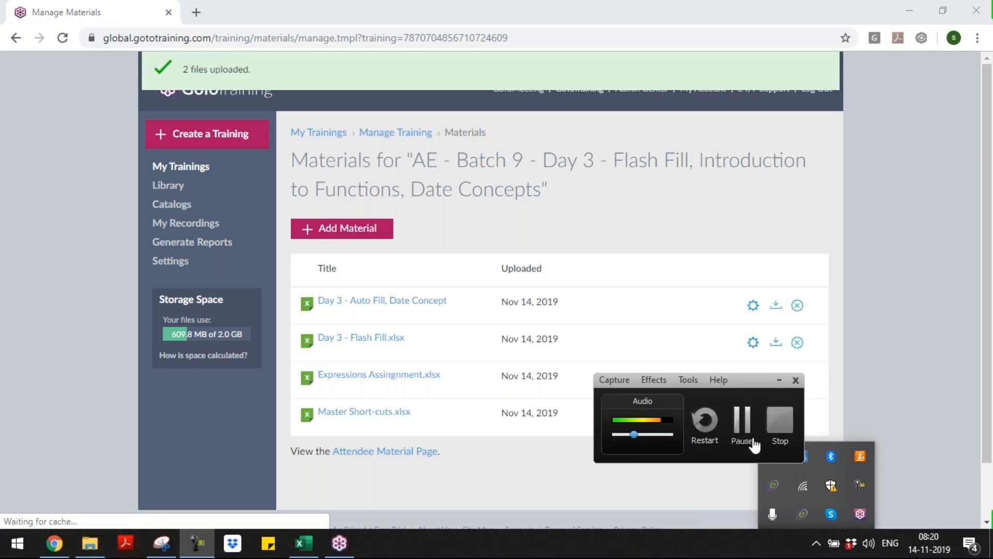
# Stop the Camtasia recording and bring Chrome back while the video file is created
pyautogui.click(772, 432)
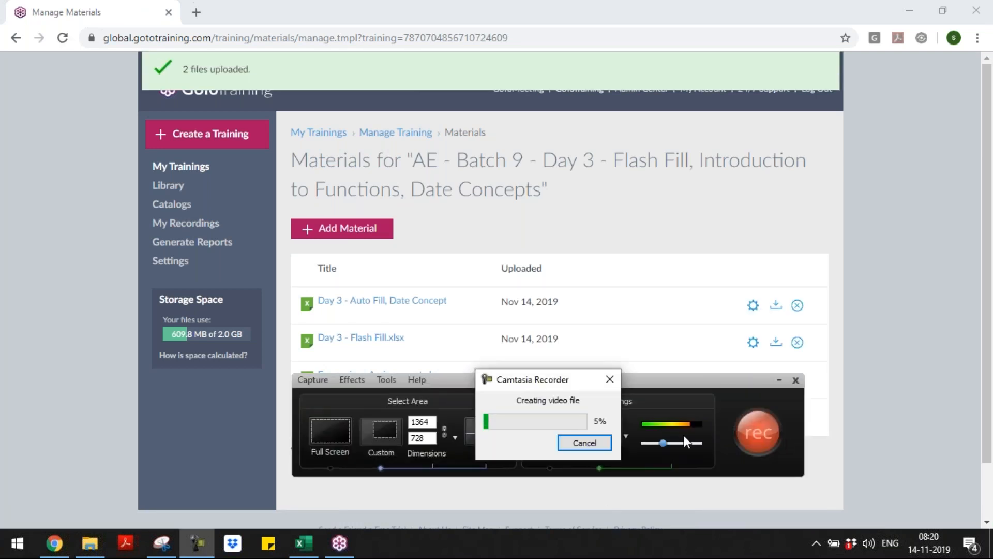
pyautogui.click(859, 396)
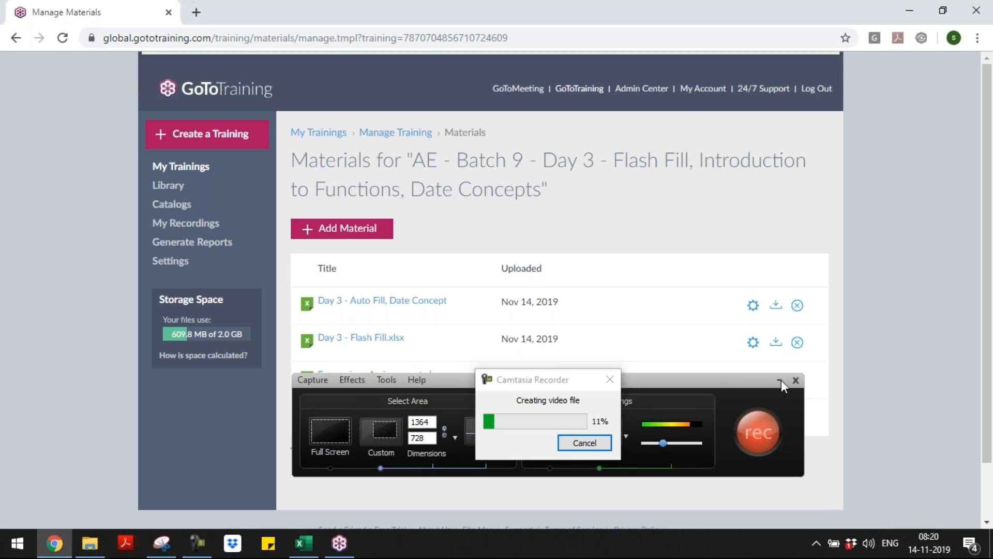
pyautogui.click(905, 14)
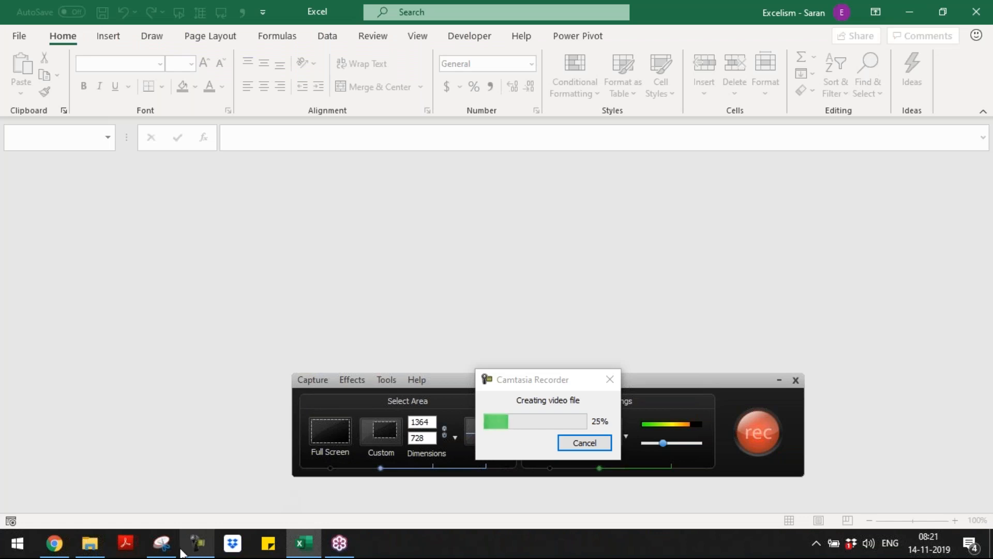
pyautogui.click(59, 541)
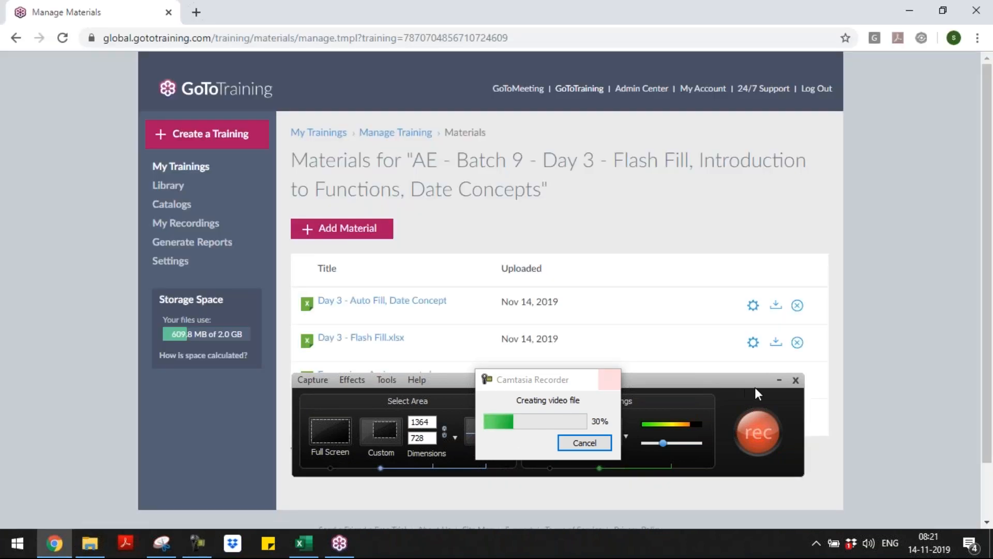
pyautogui.click(781, 381)
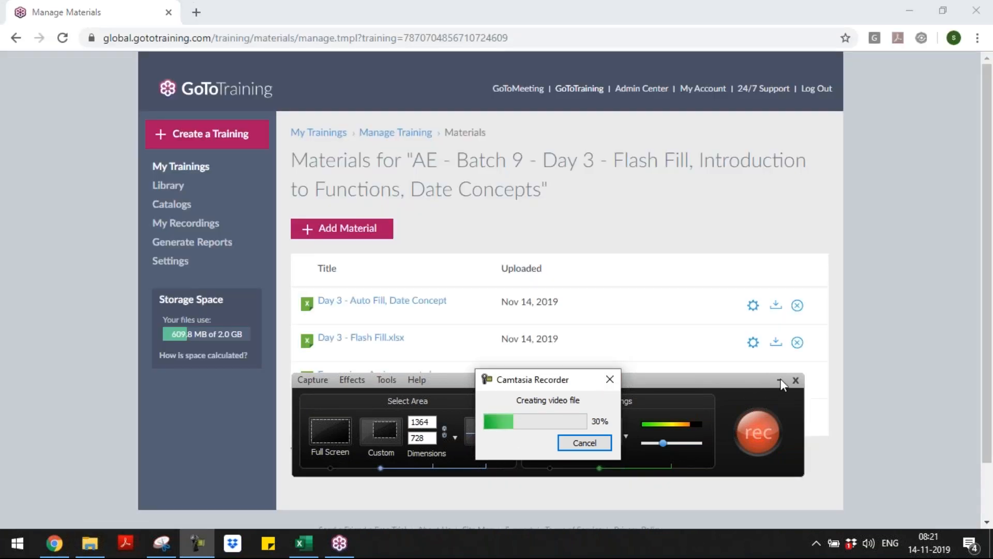